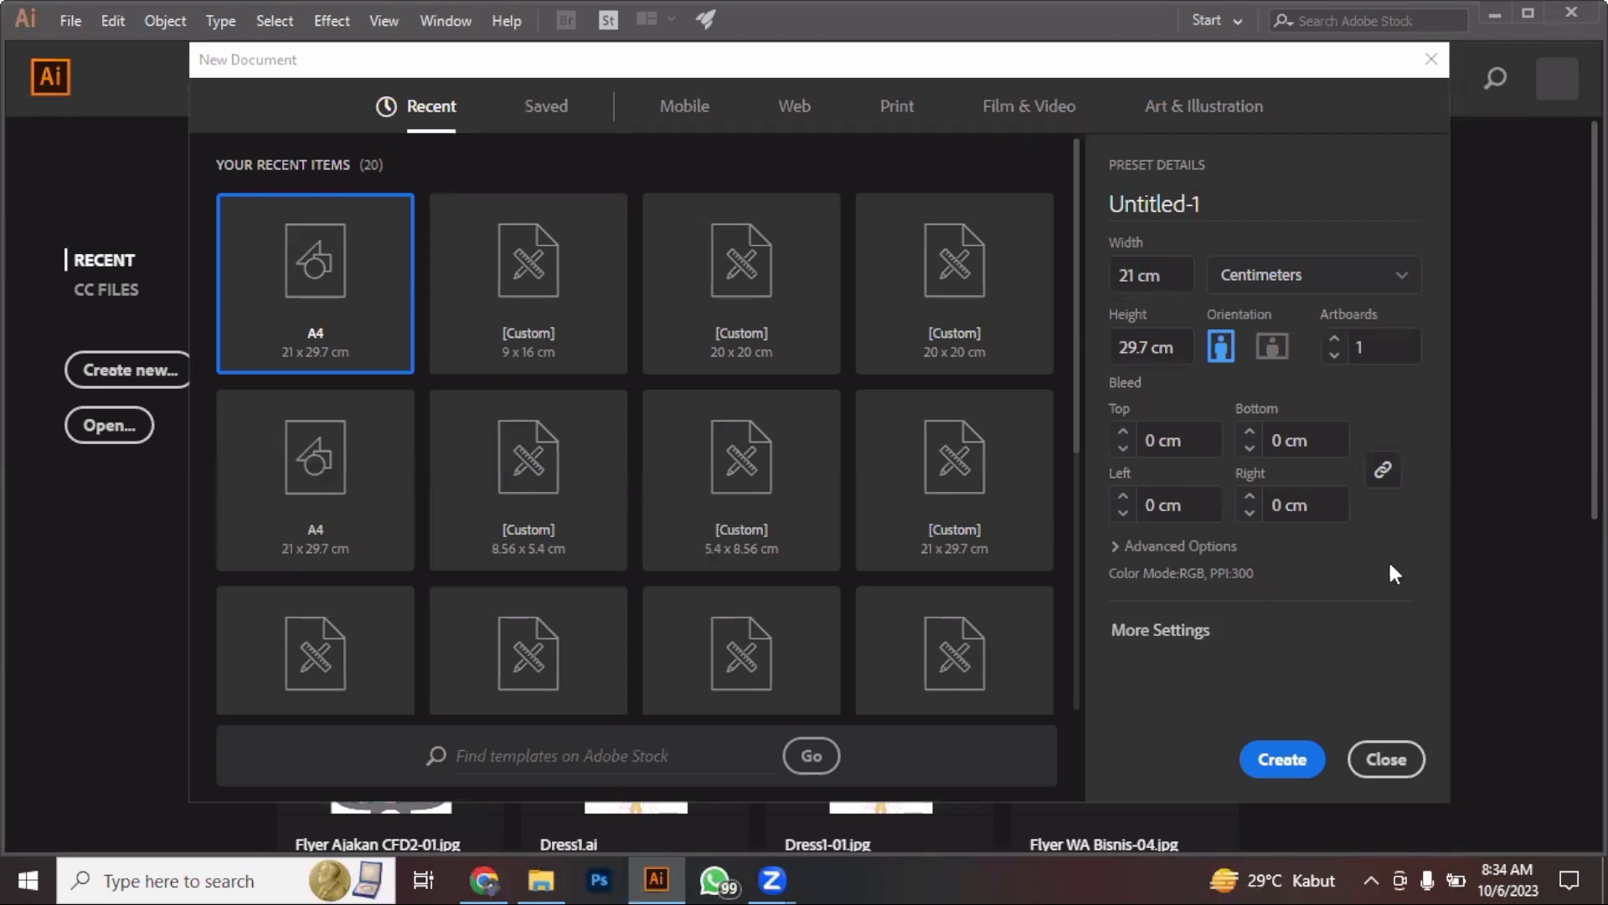
Create a portrait A4 document of 21 x 29.7 cm and show its rulers
click(1298, 757)
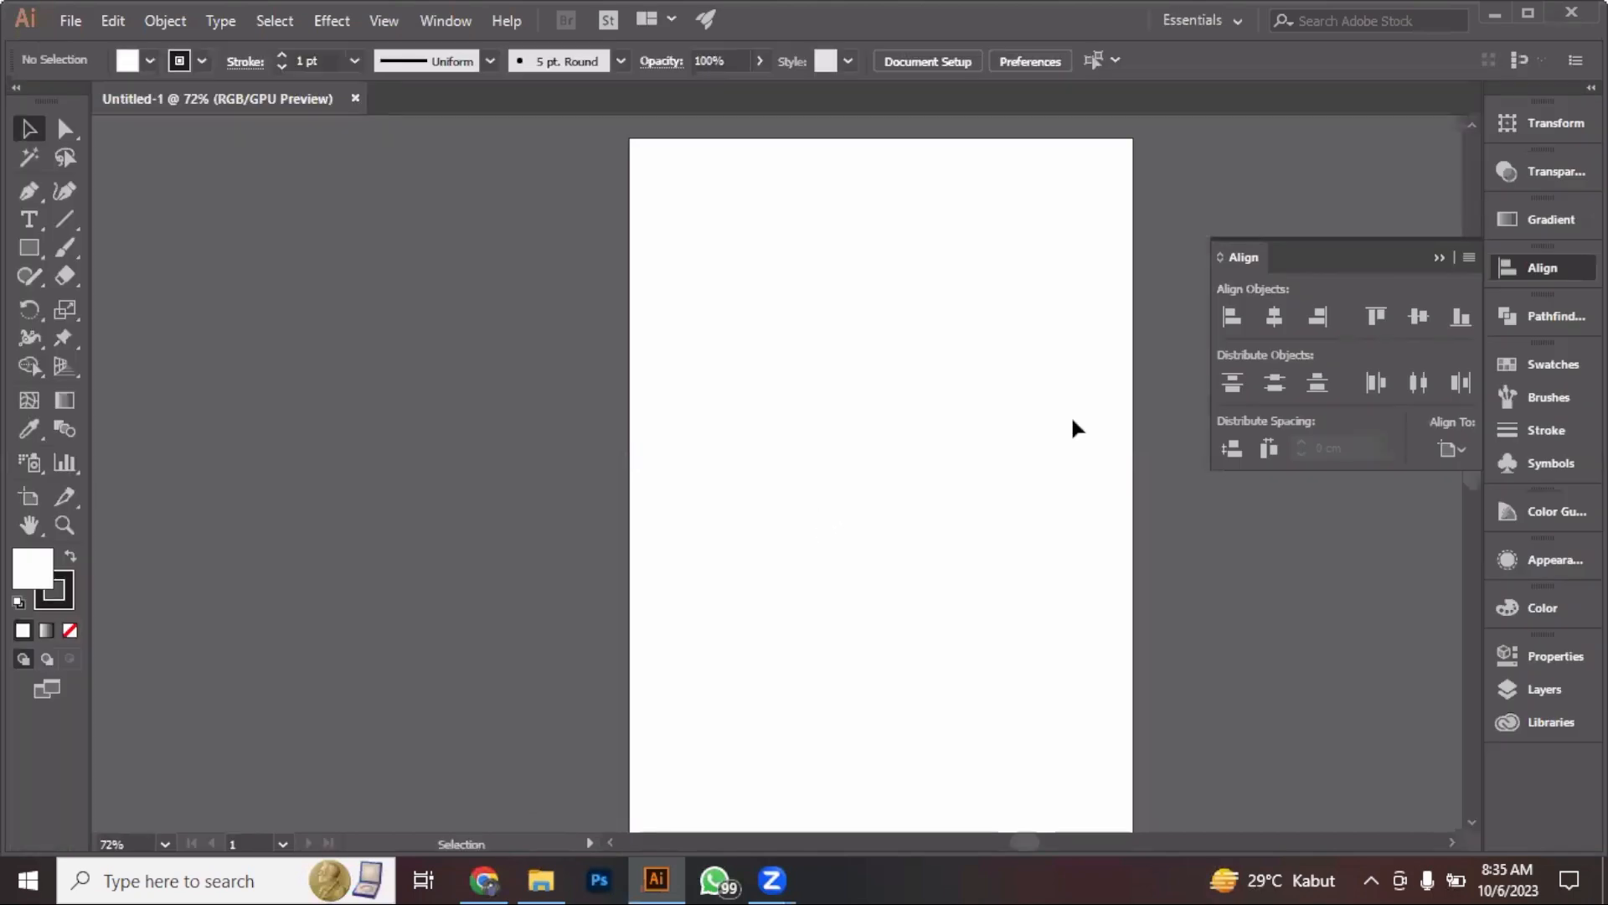
click(1441, 258)
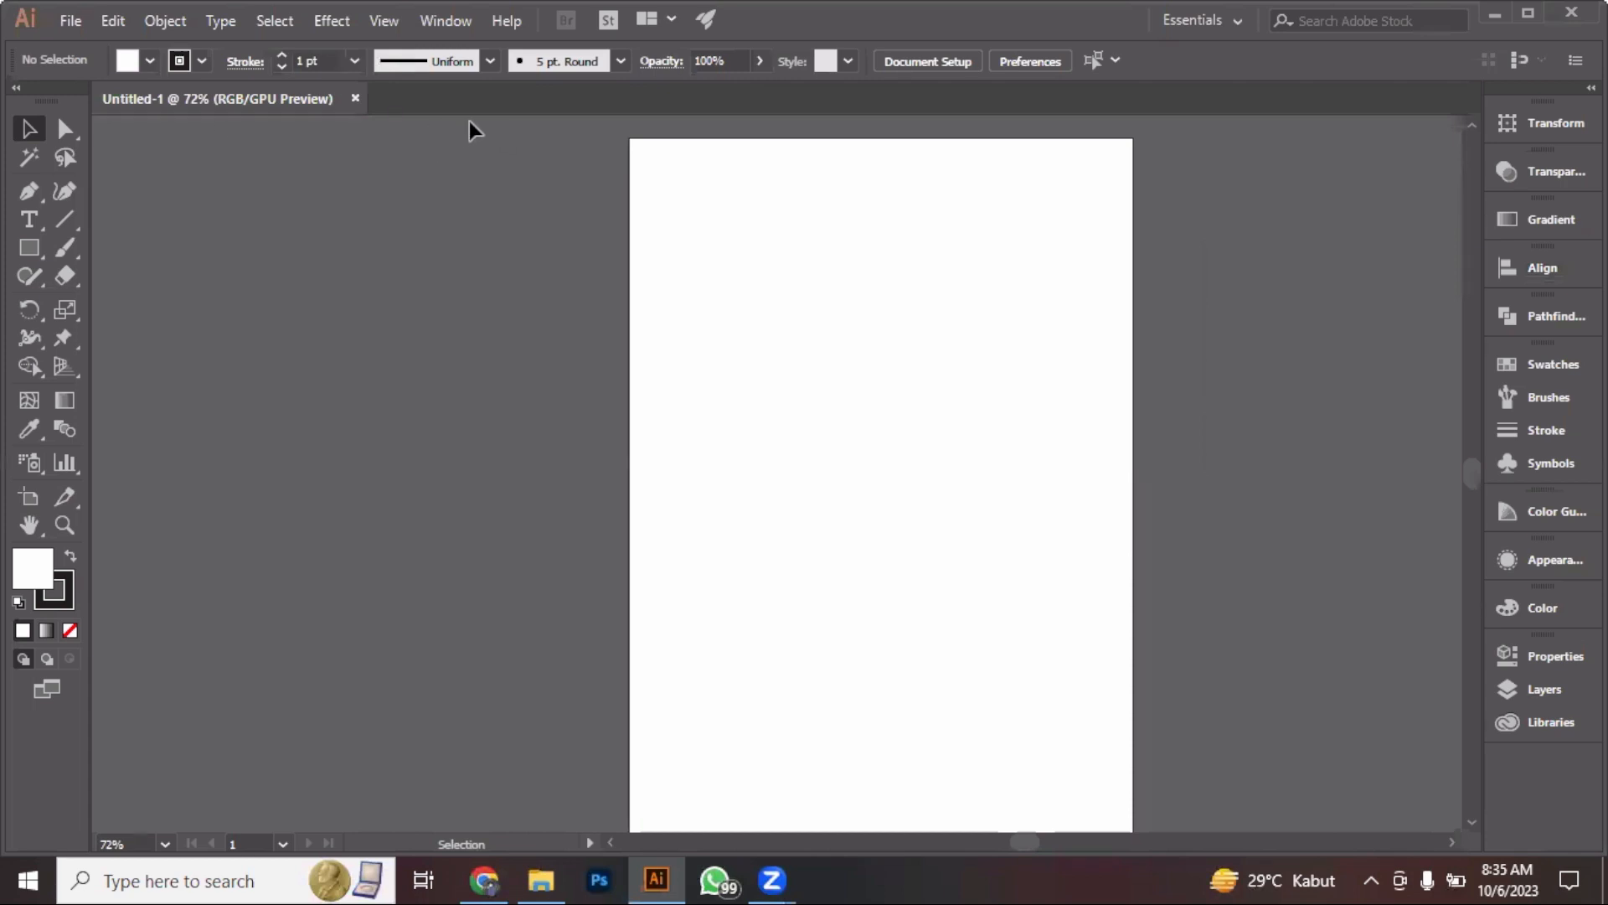
click(387, 24)
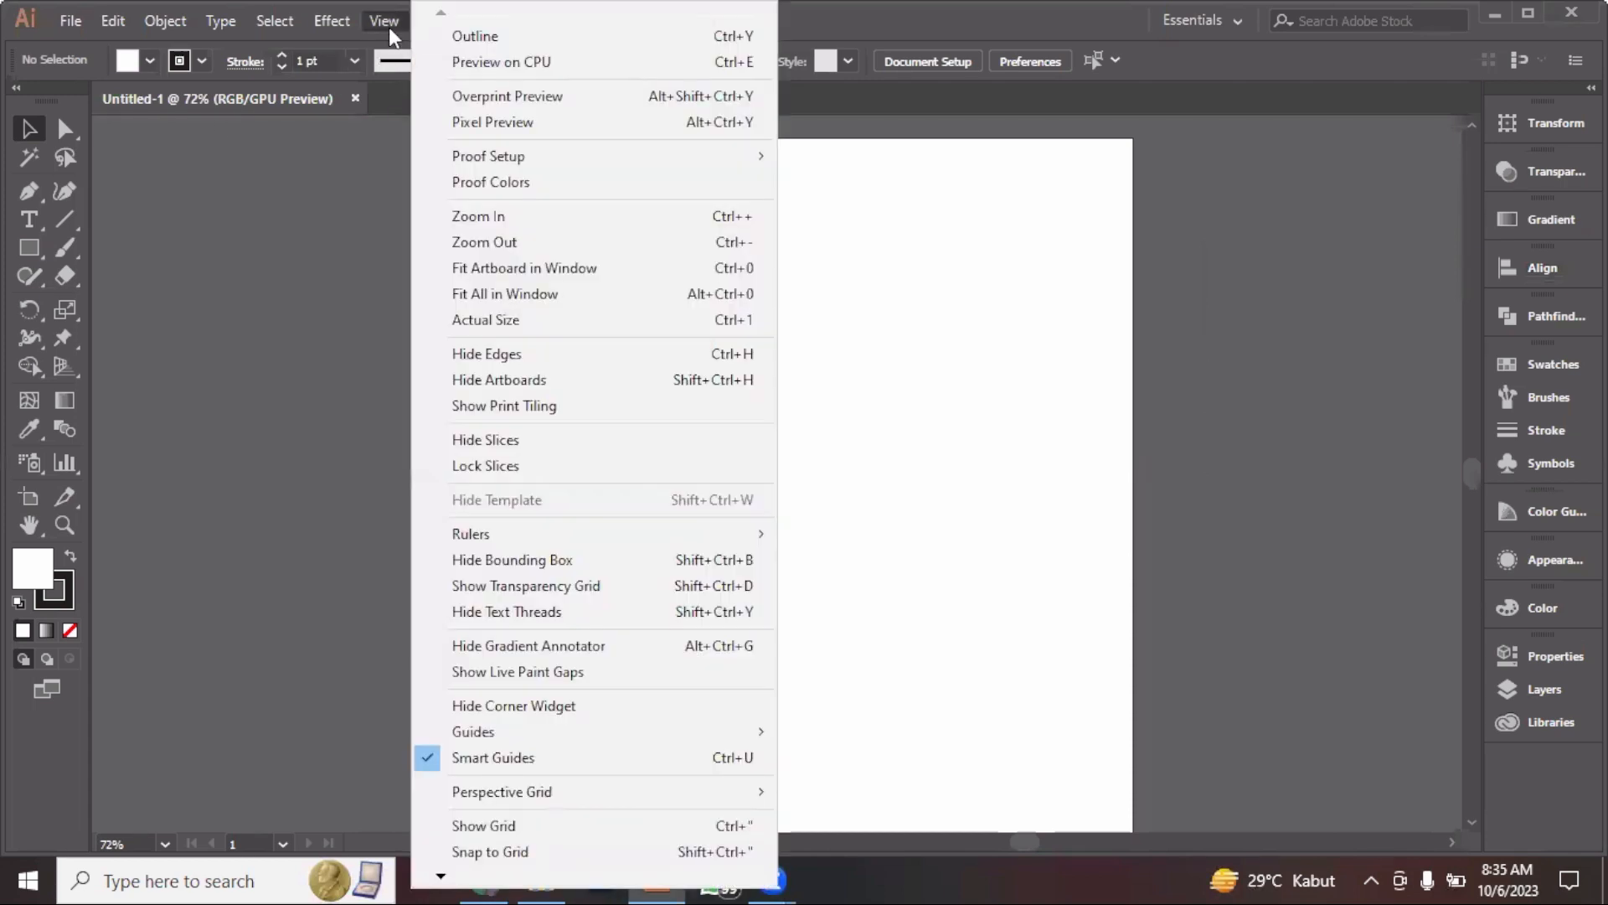
mouse_move(654, 532)
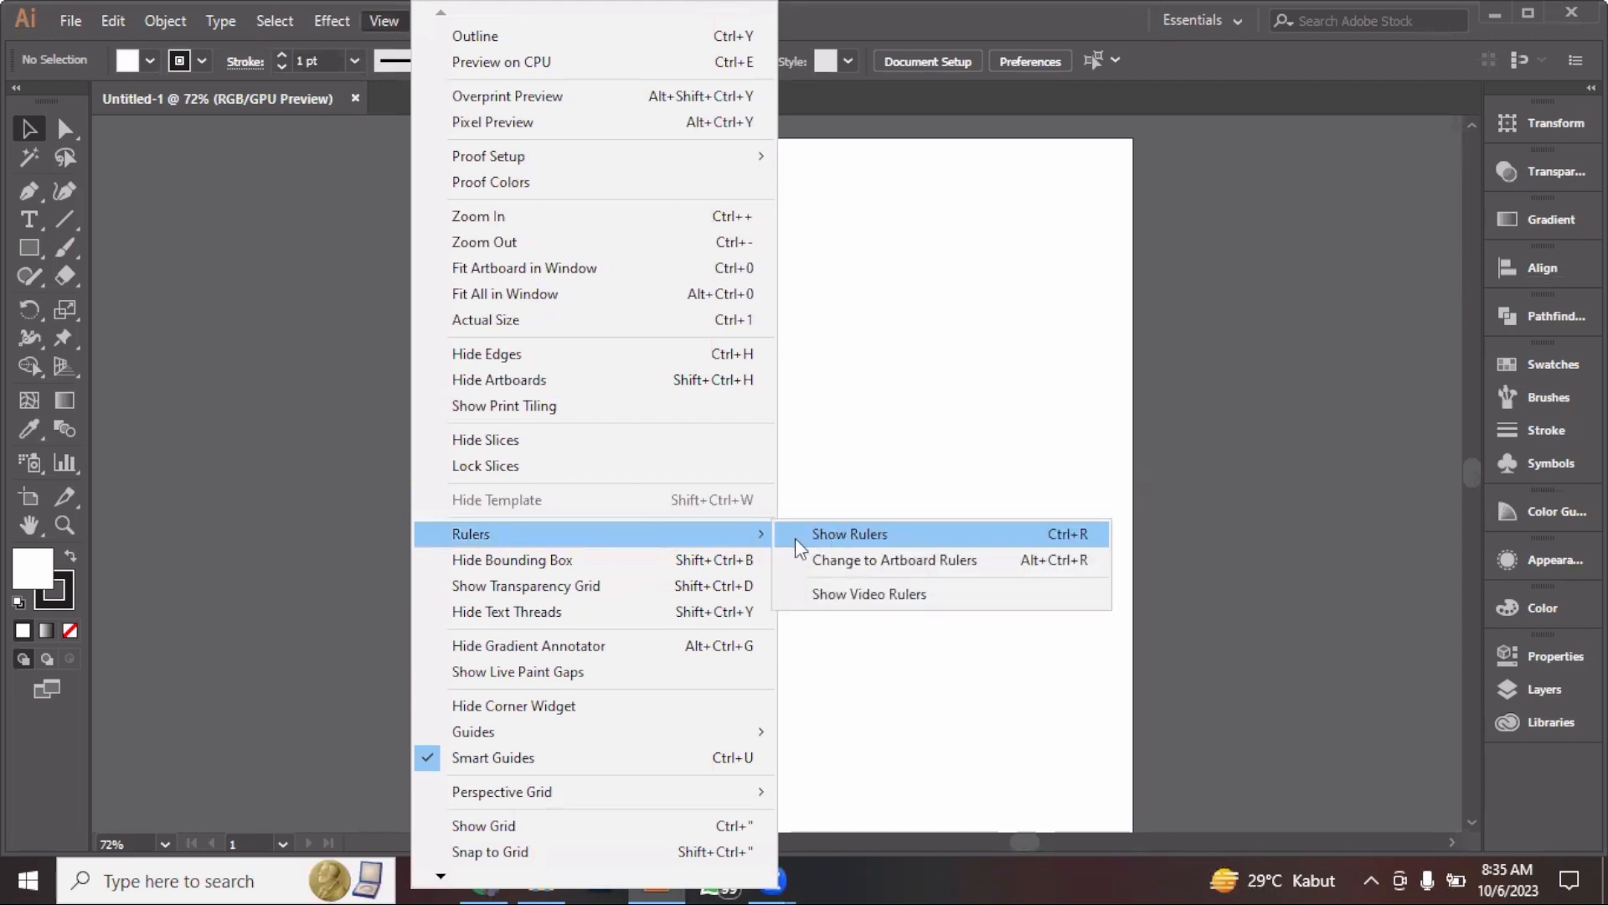
click(861, 543)
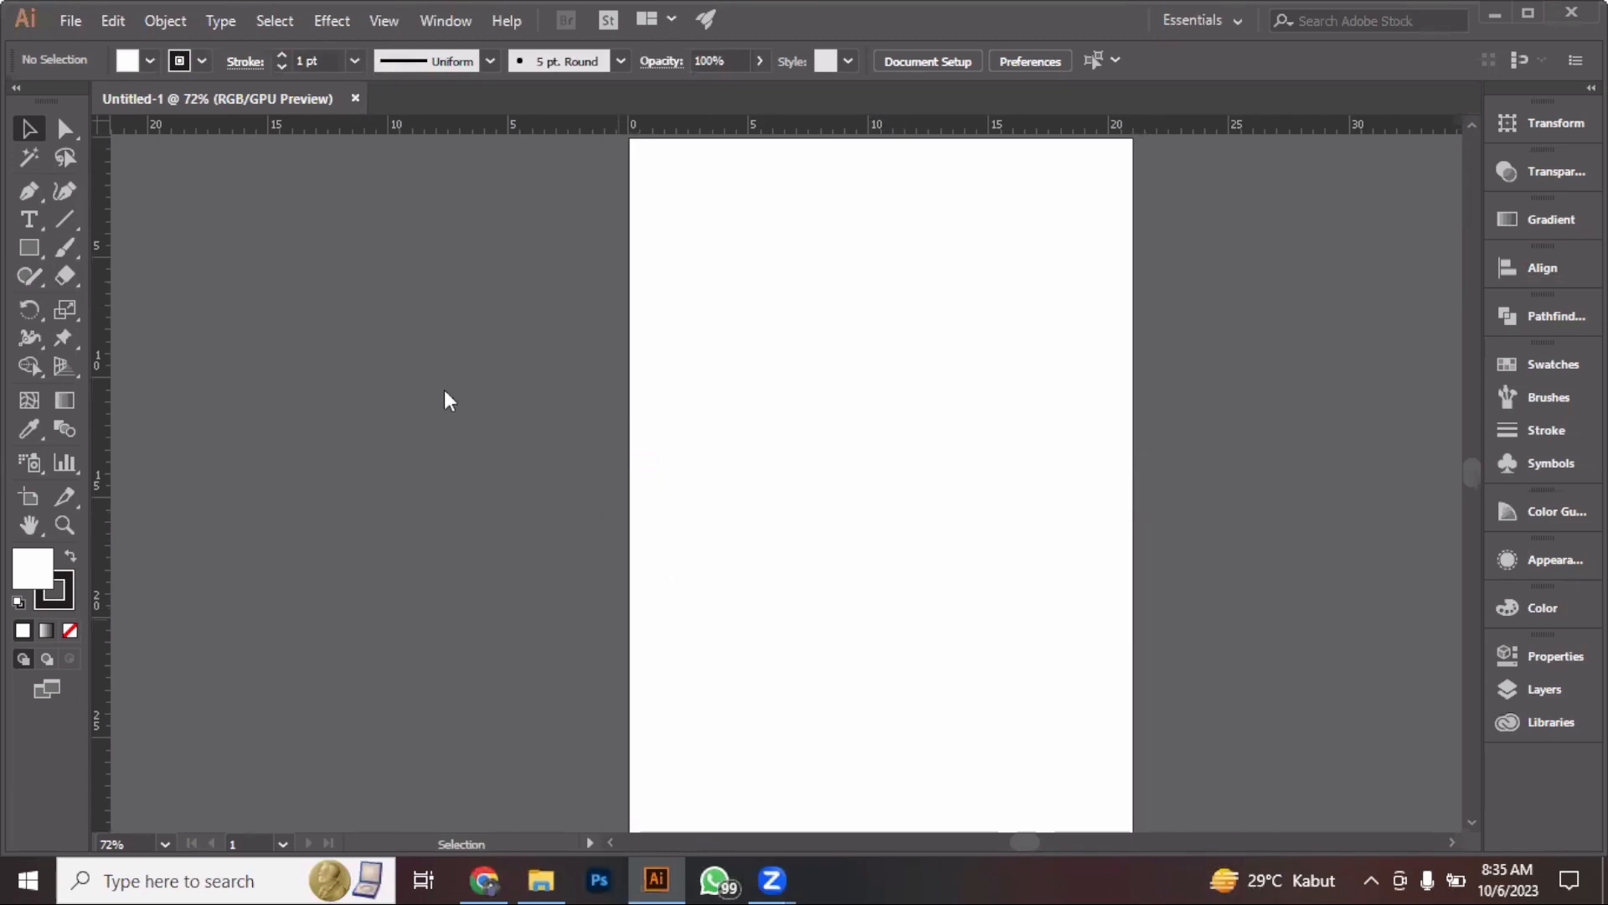
Switch to File Explorer to view the image files in the Bahan praktik folder, and return to Illustrator
key(alt+Tab)
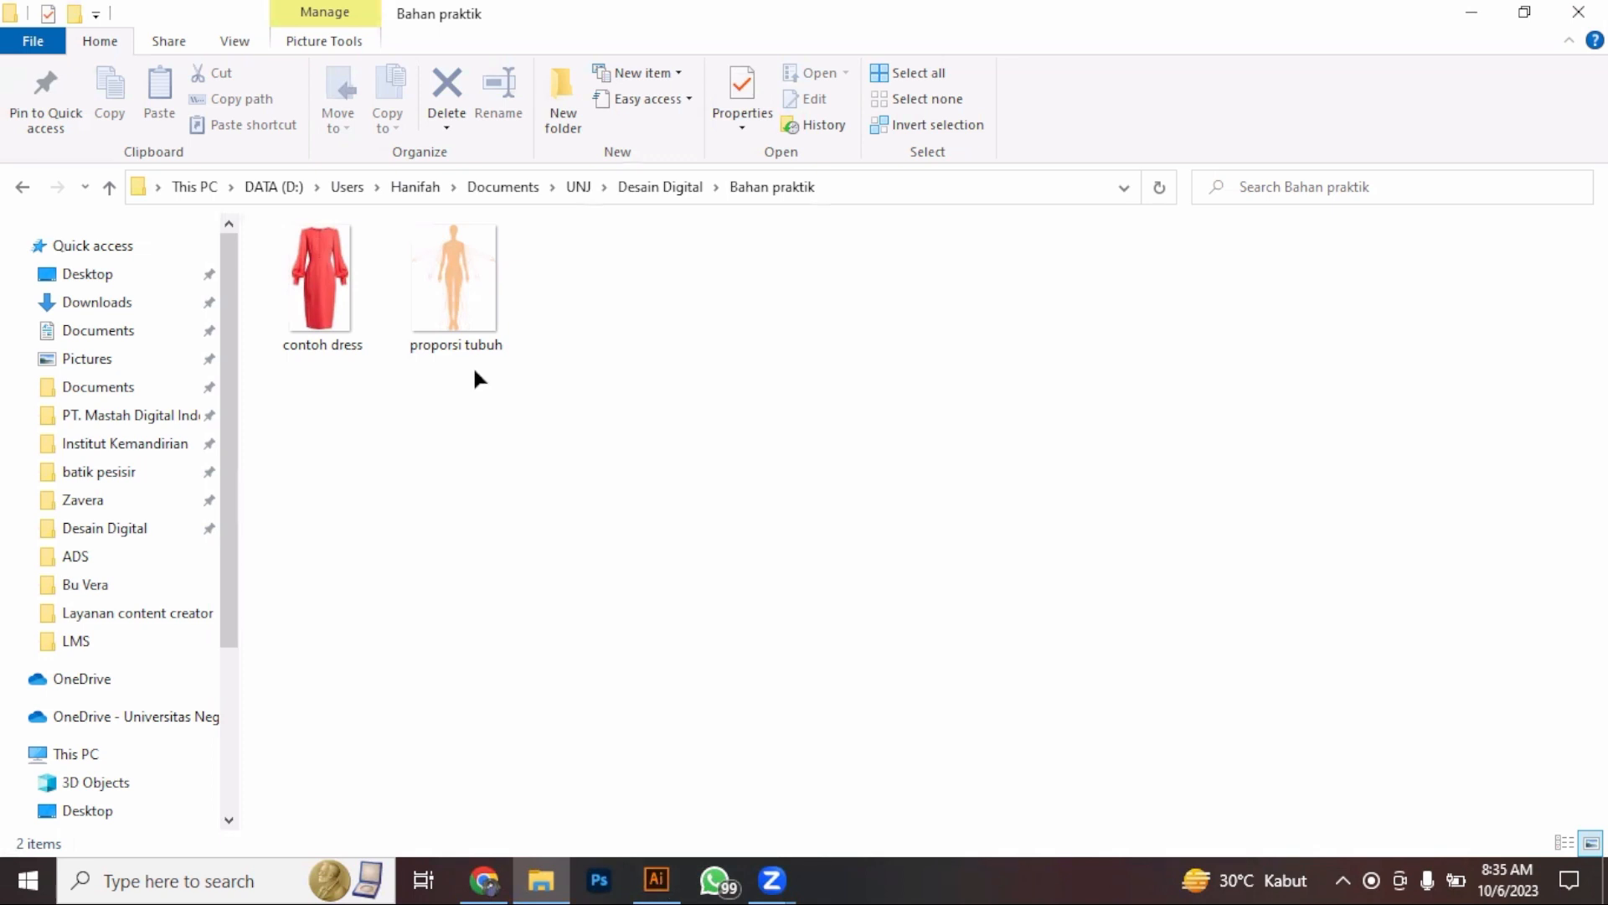
click(541, 880)
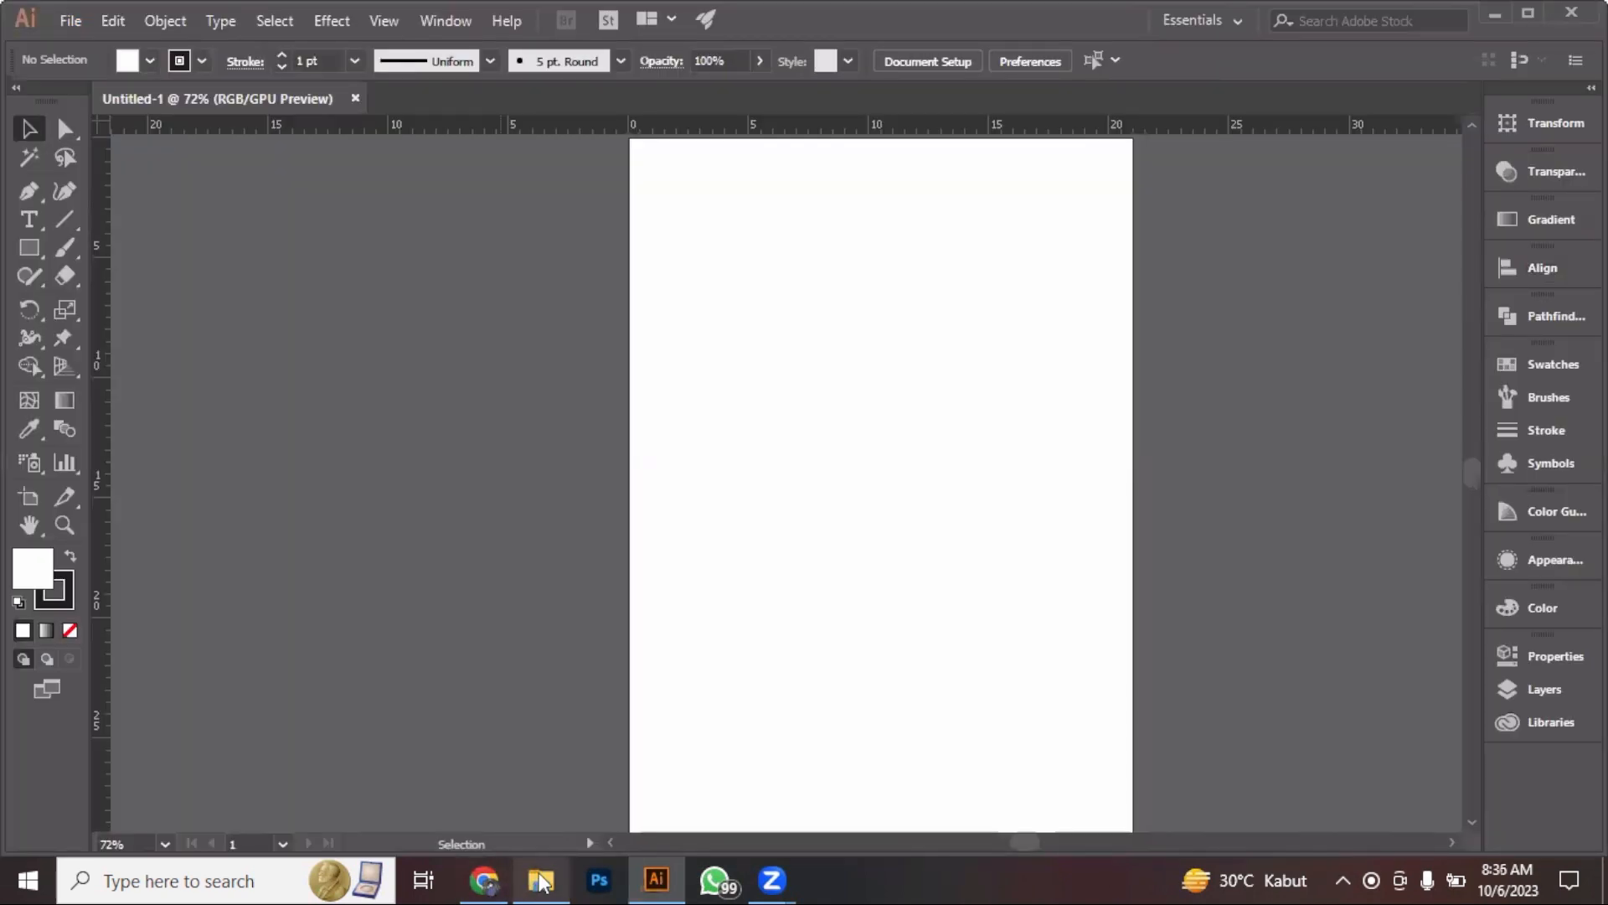
mouse_move(543, 884)
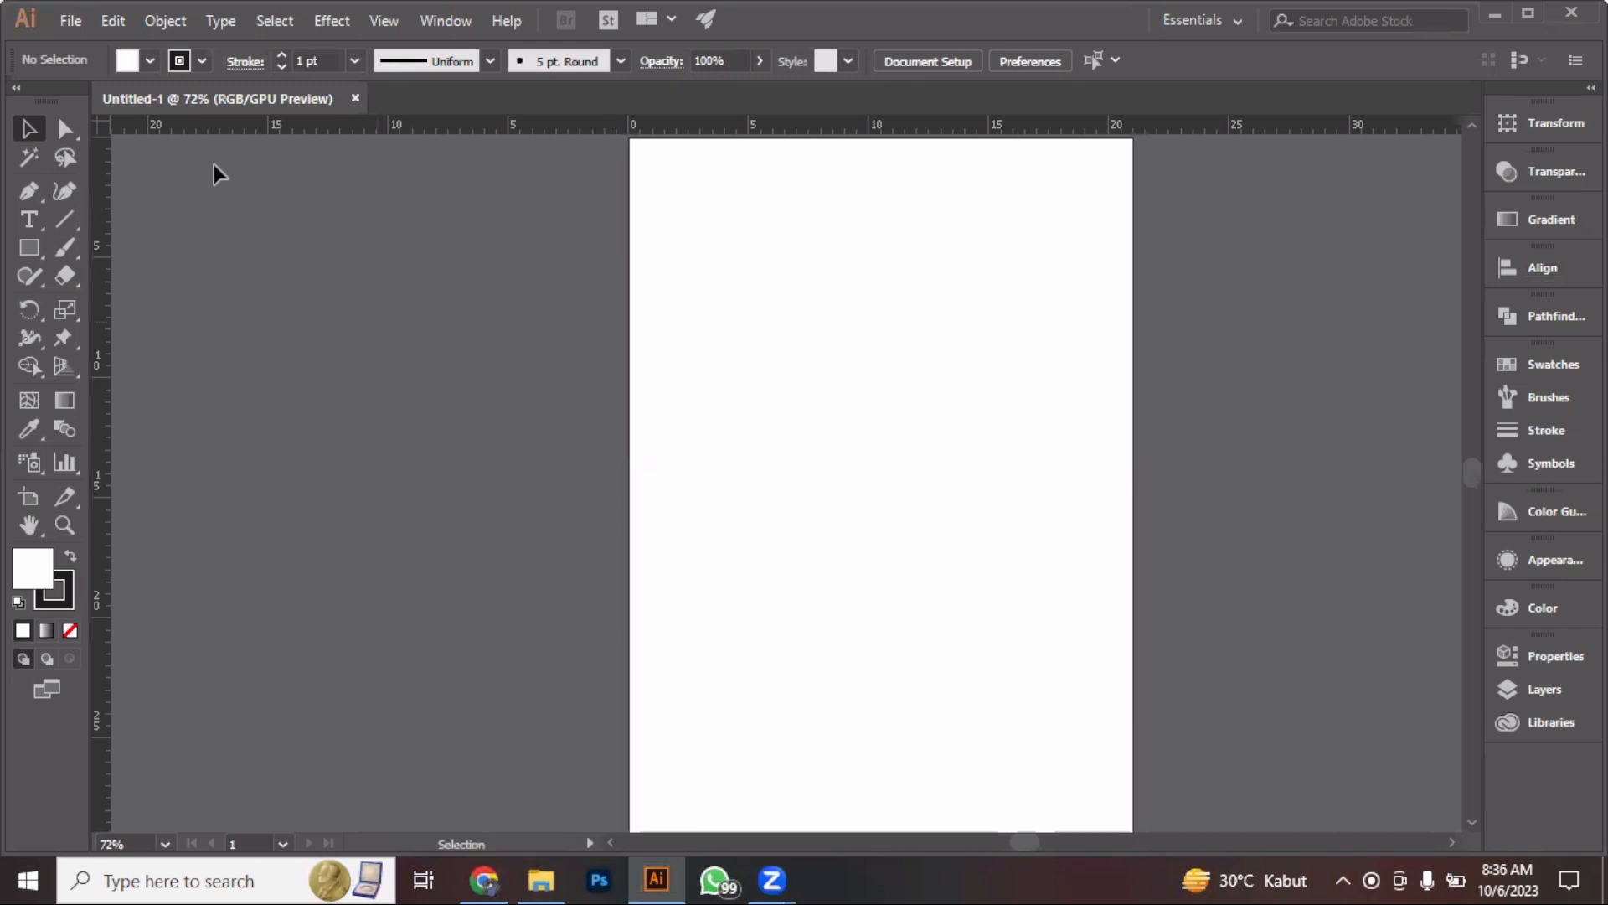
click(74, 25)
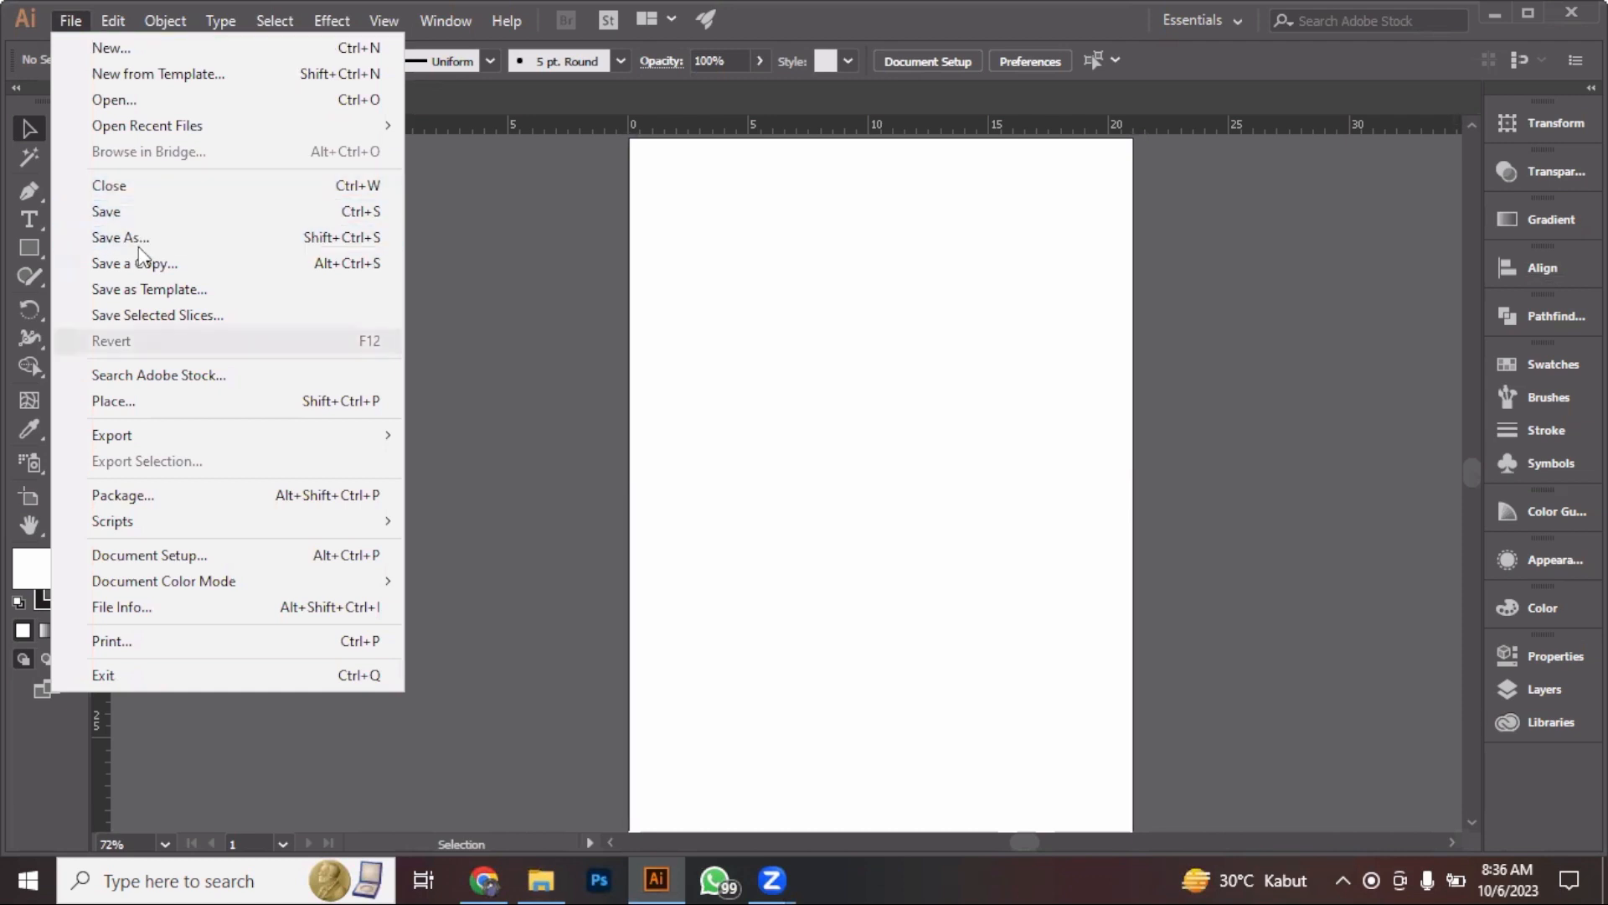
click(345, 99)
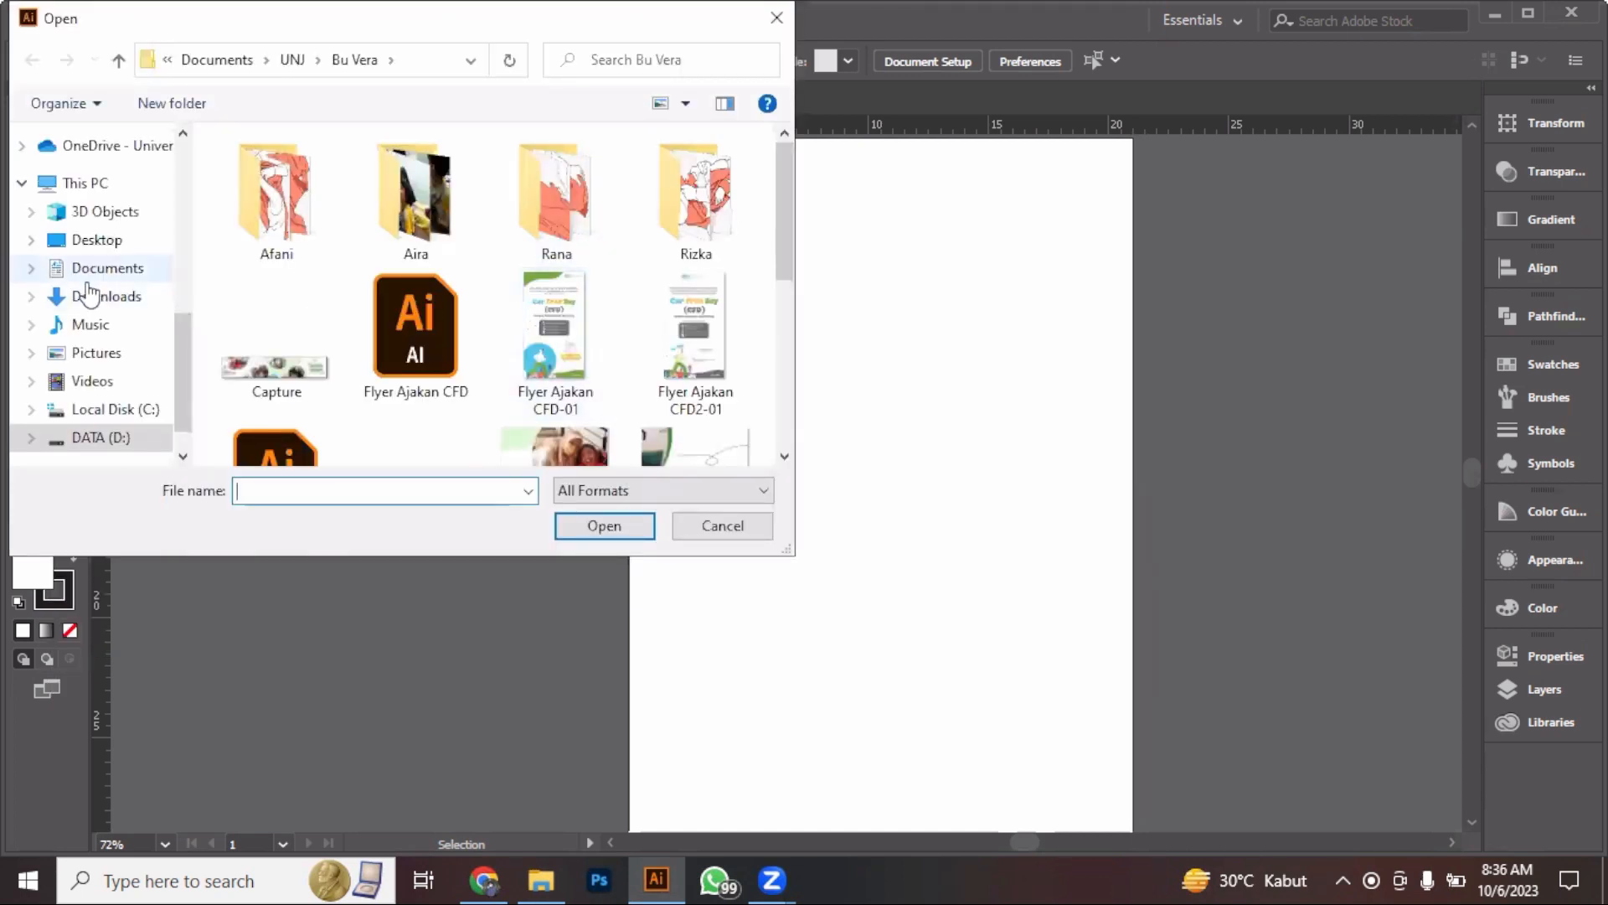
scroll(92, 289, up, 4)
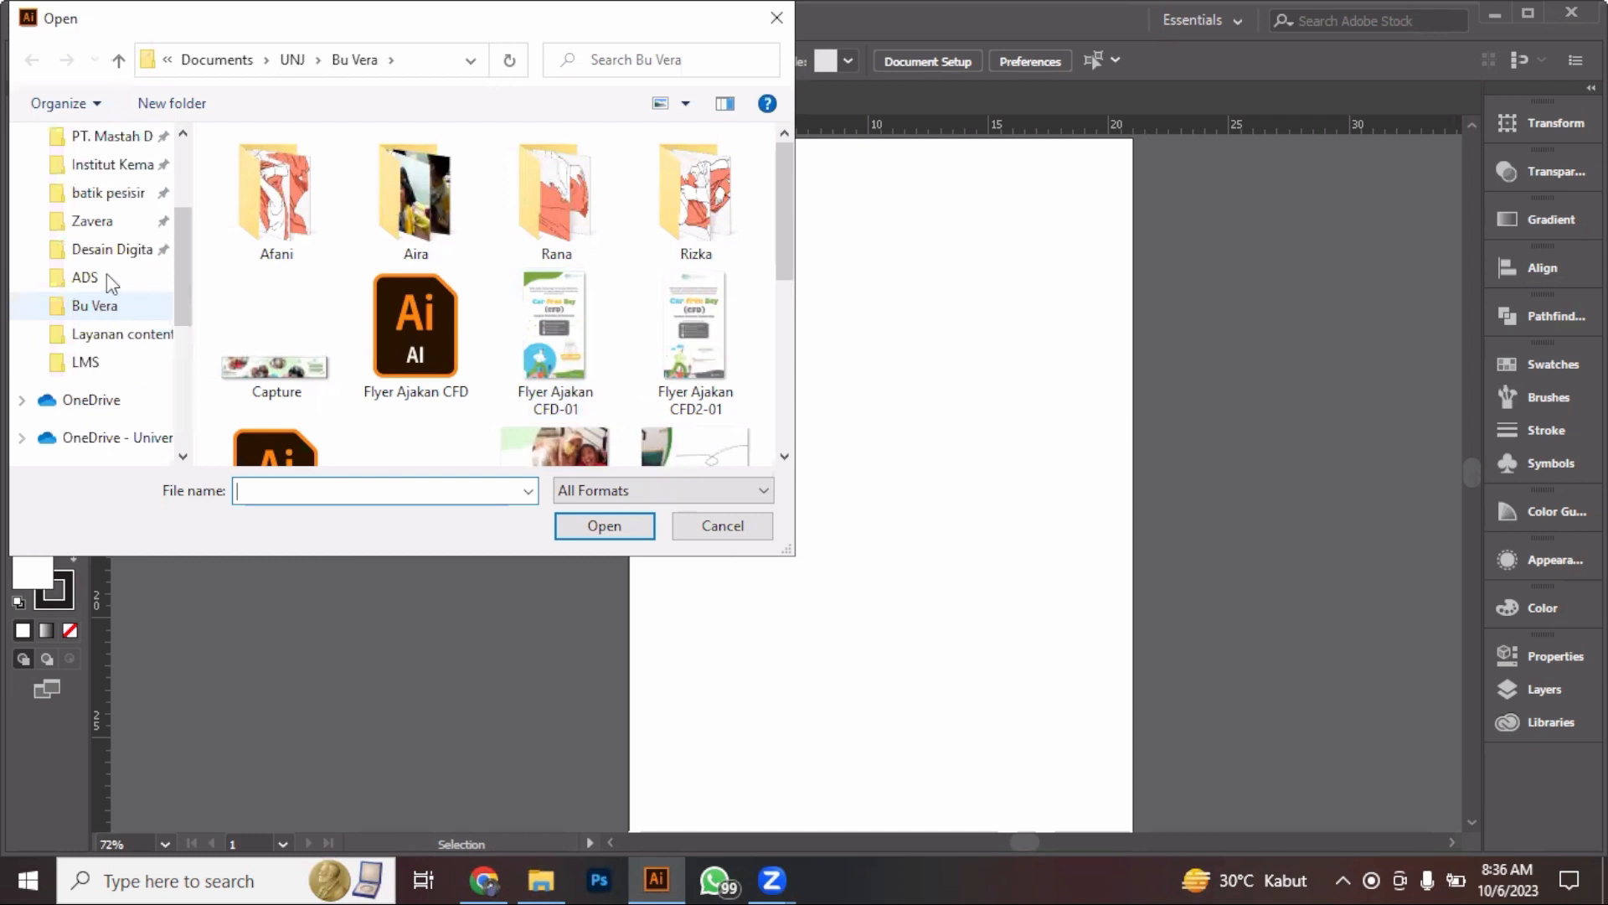
click(722, 525)
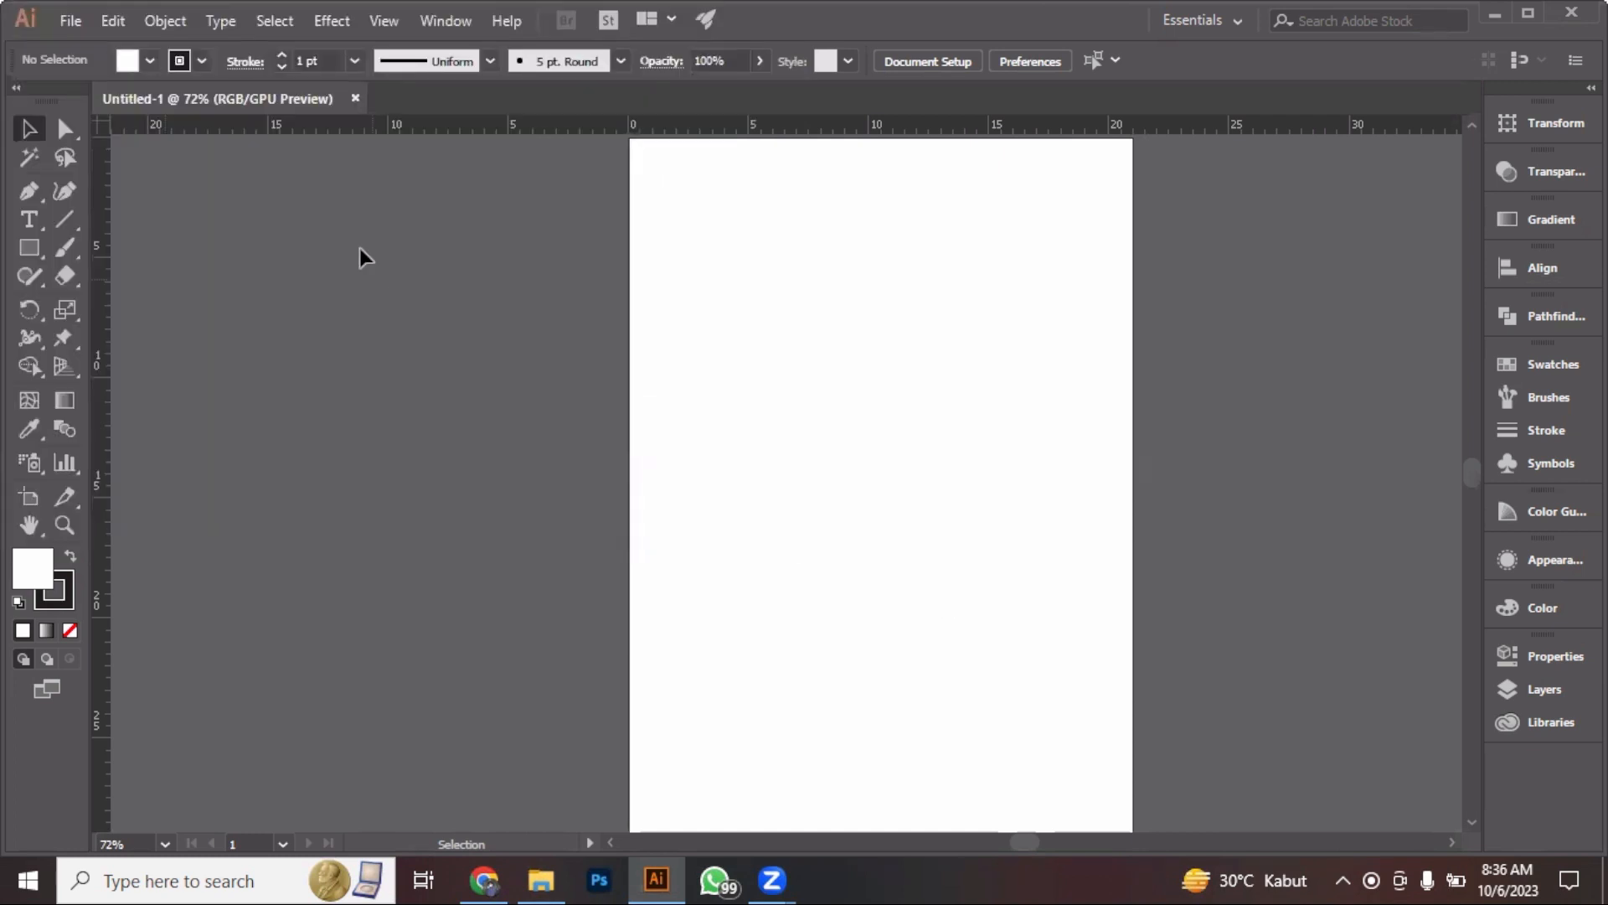
Place the proporsi tubuh image from Desain Digital > Bahan praktik as a linked file, spanning nearly the artboard's full width
click(71, 21)
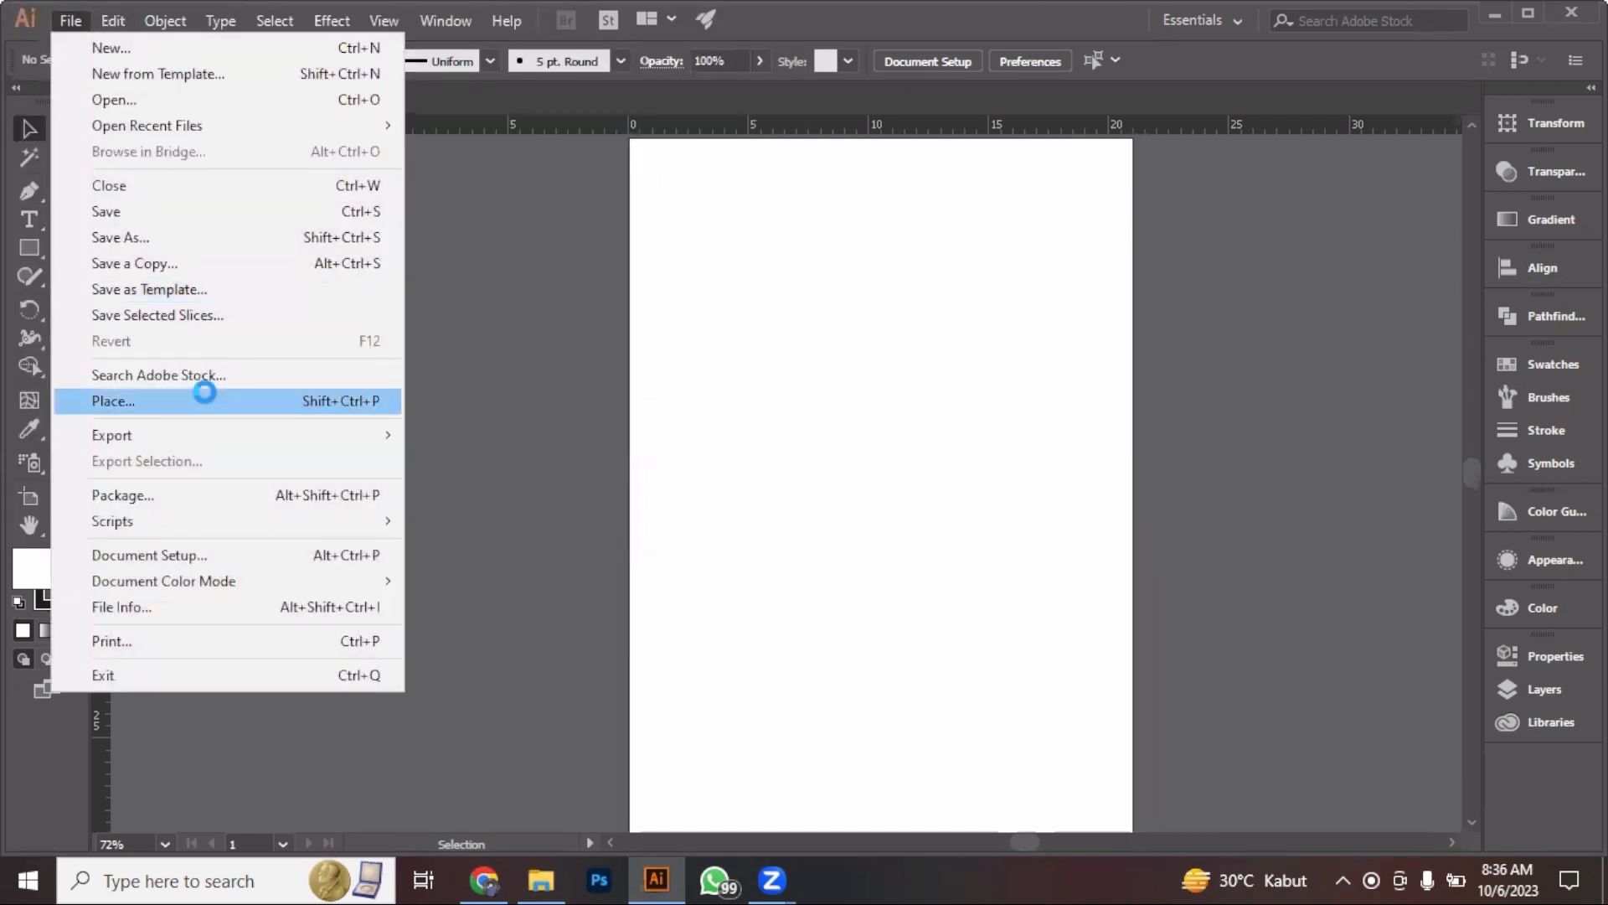
click(210, 395)
scroll(156, 364, up, 5)
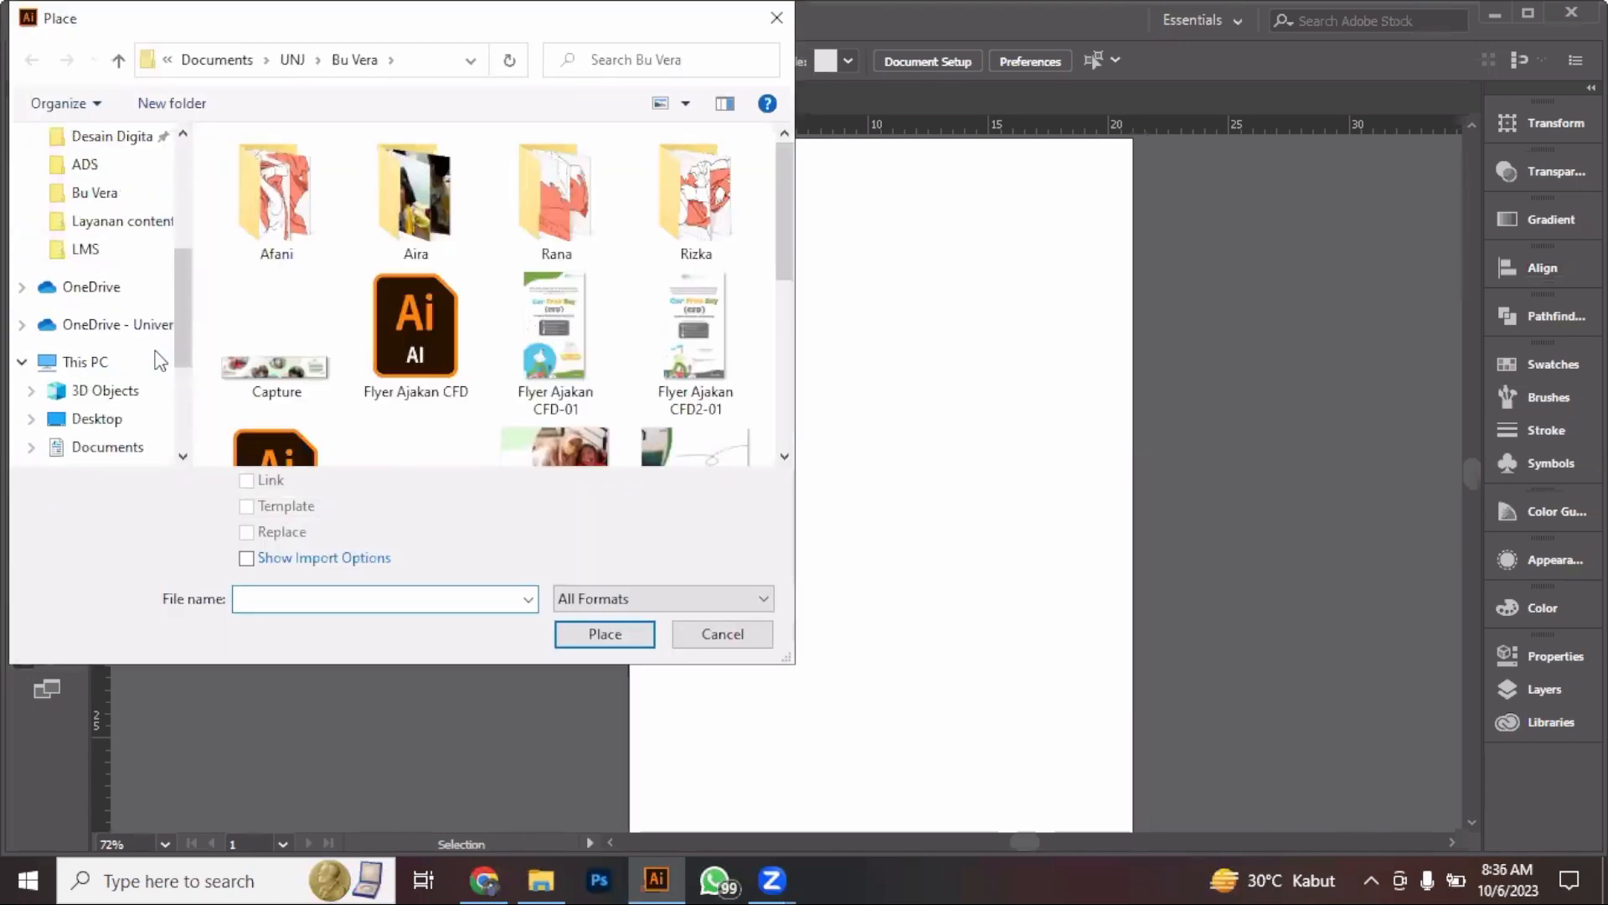
scroll(157, 364, up, 1)
click(112, 277)
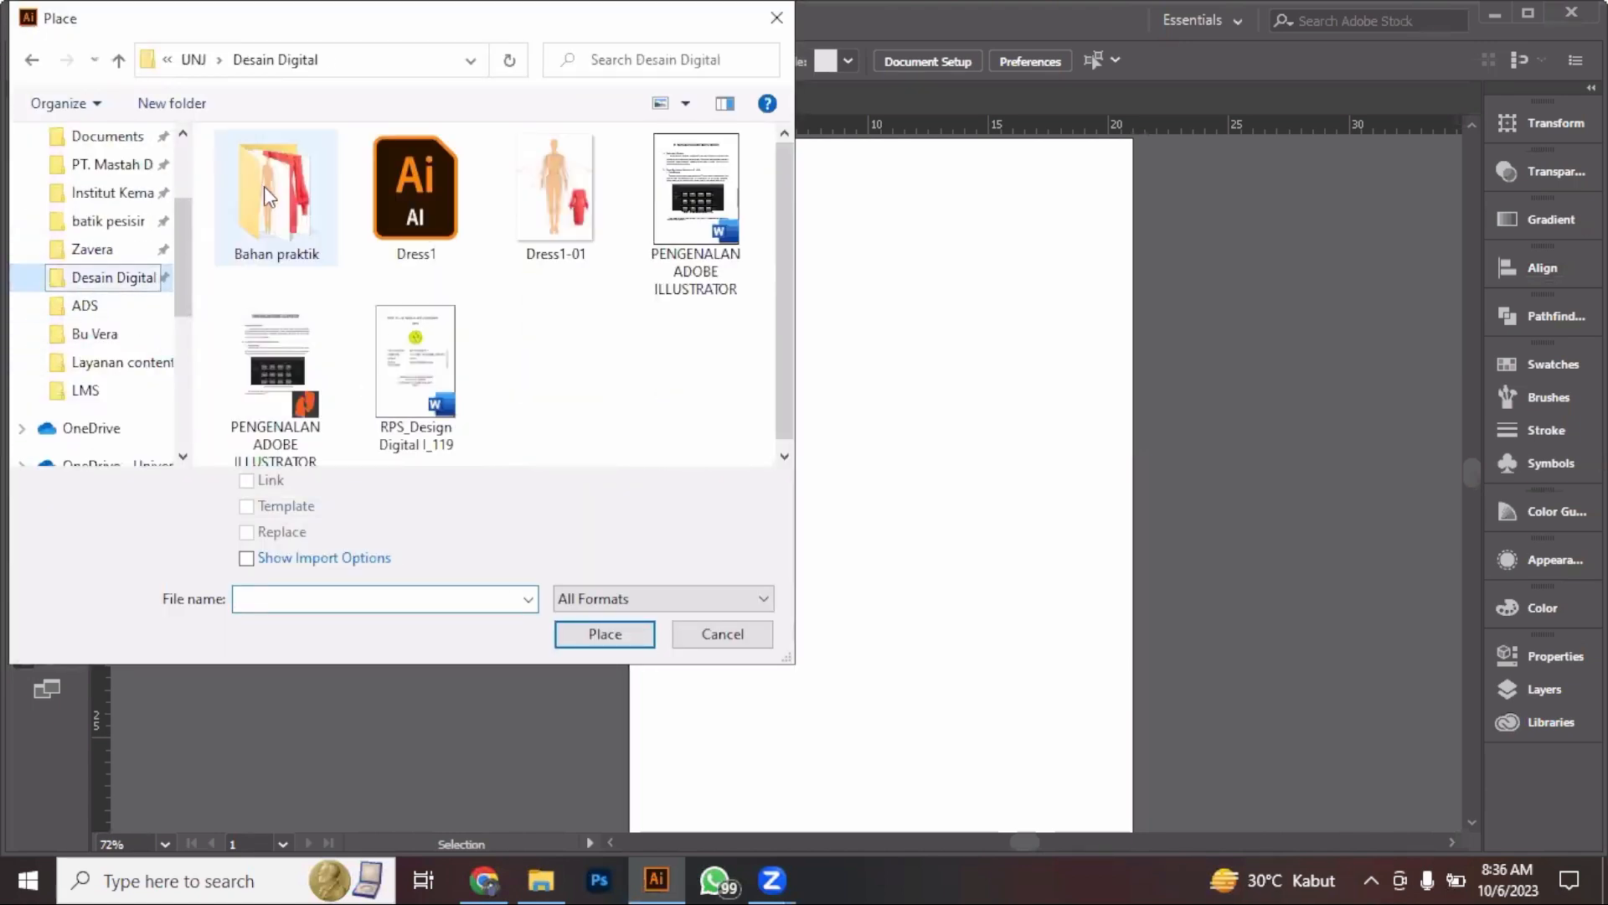
click(264, 186)
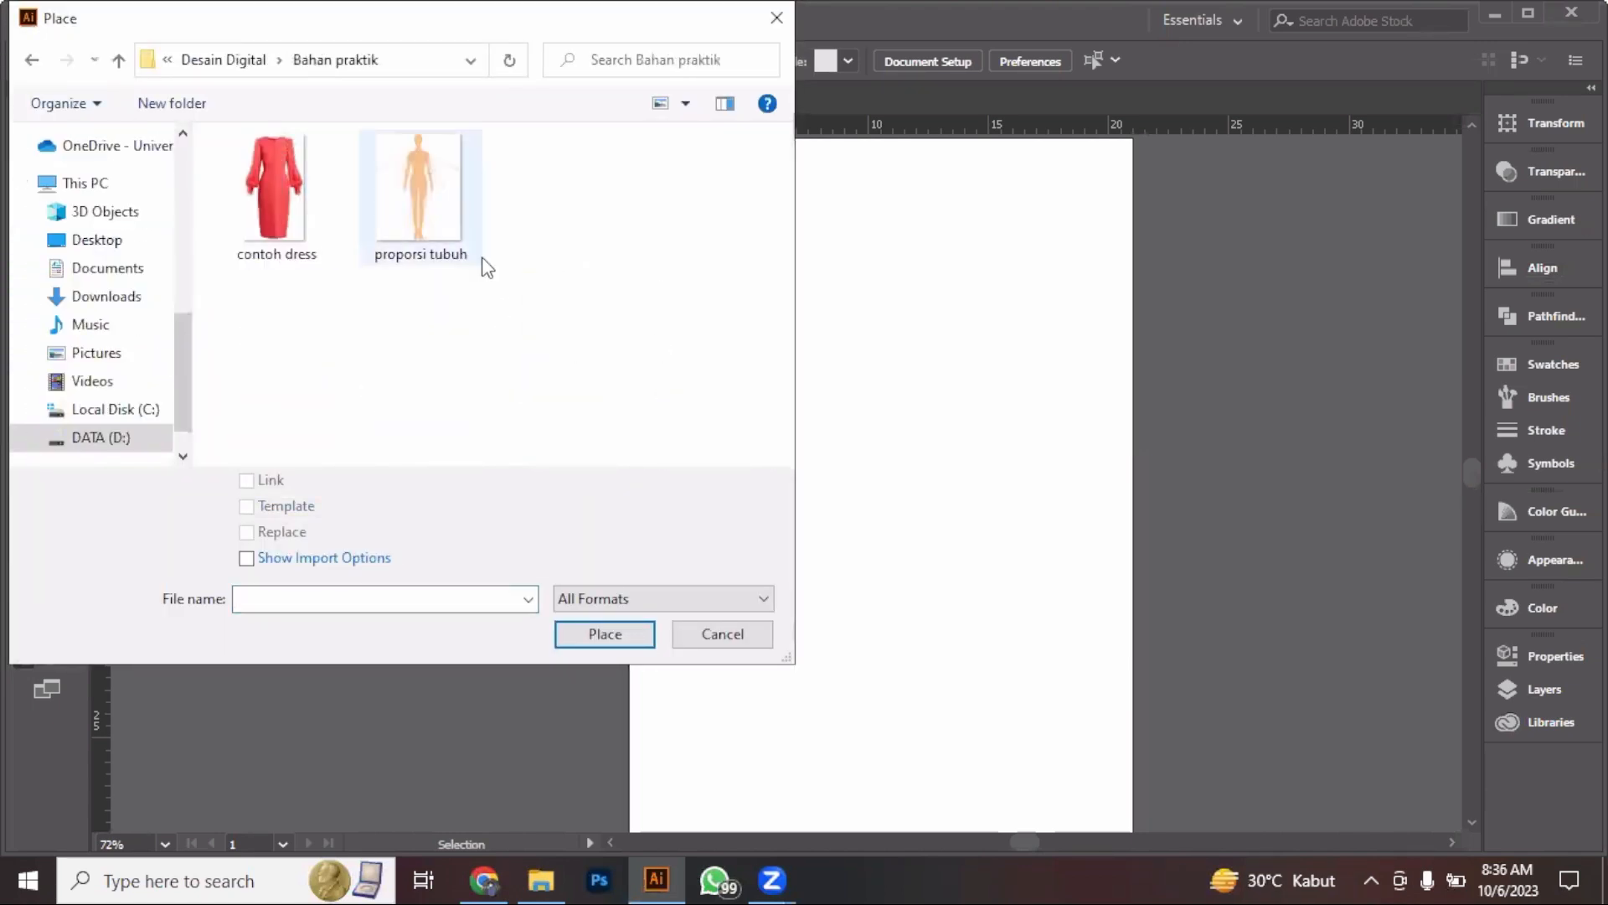
click(459, 219)
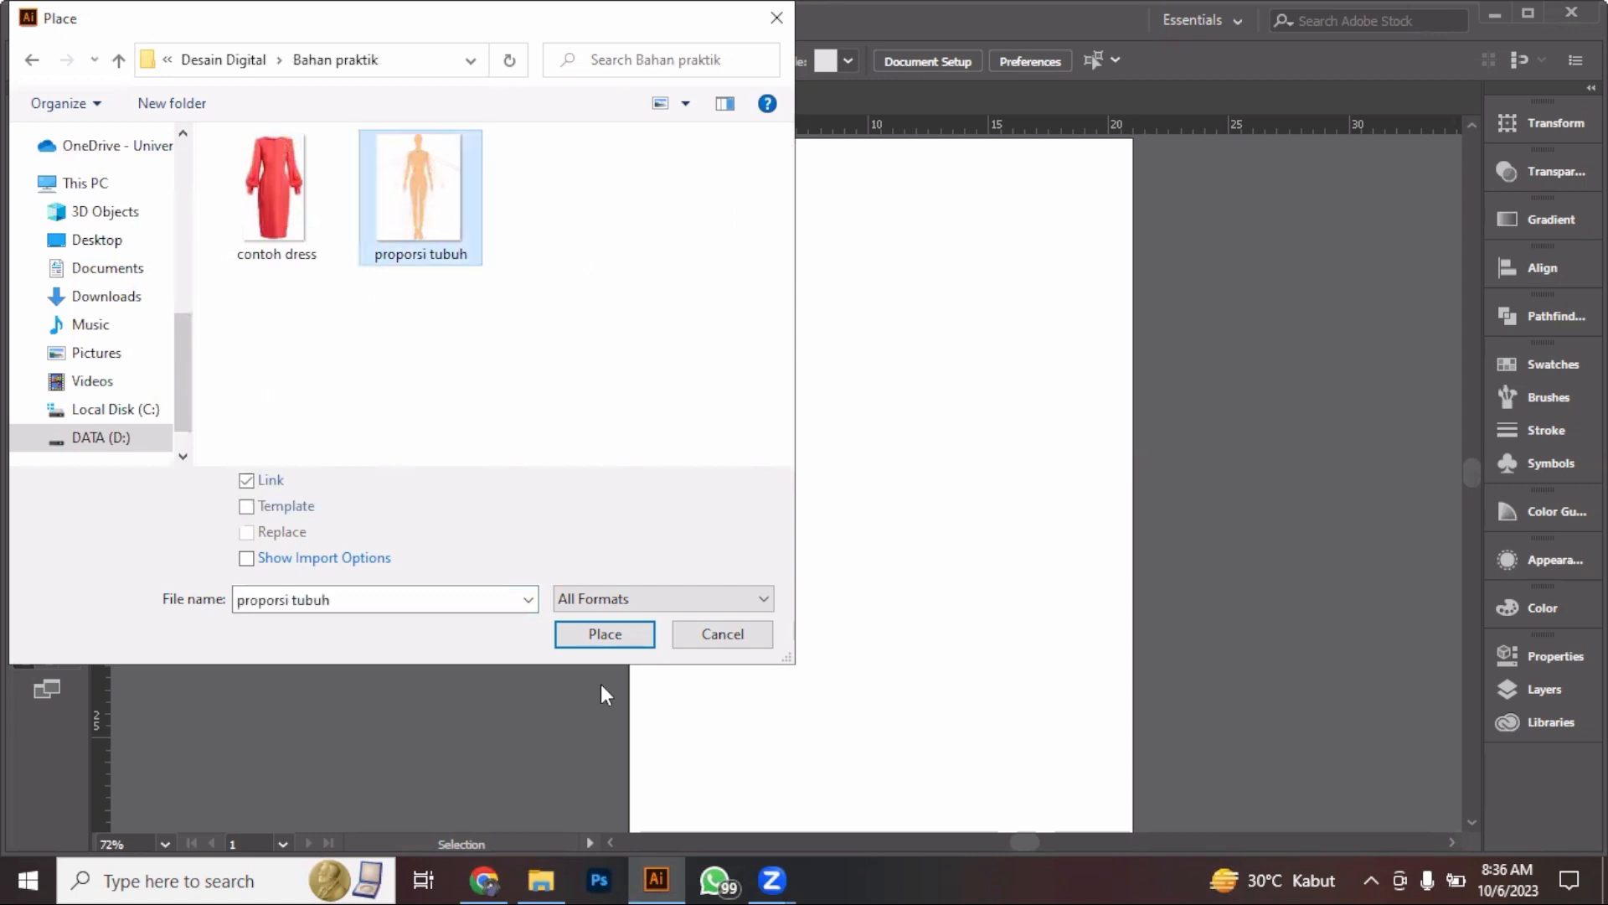
click(605, 634)
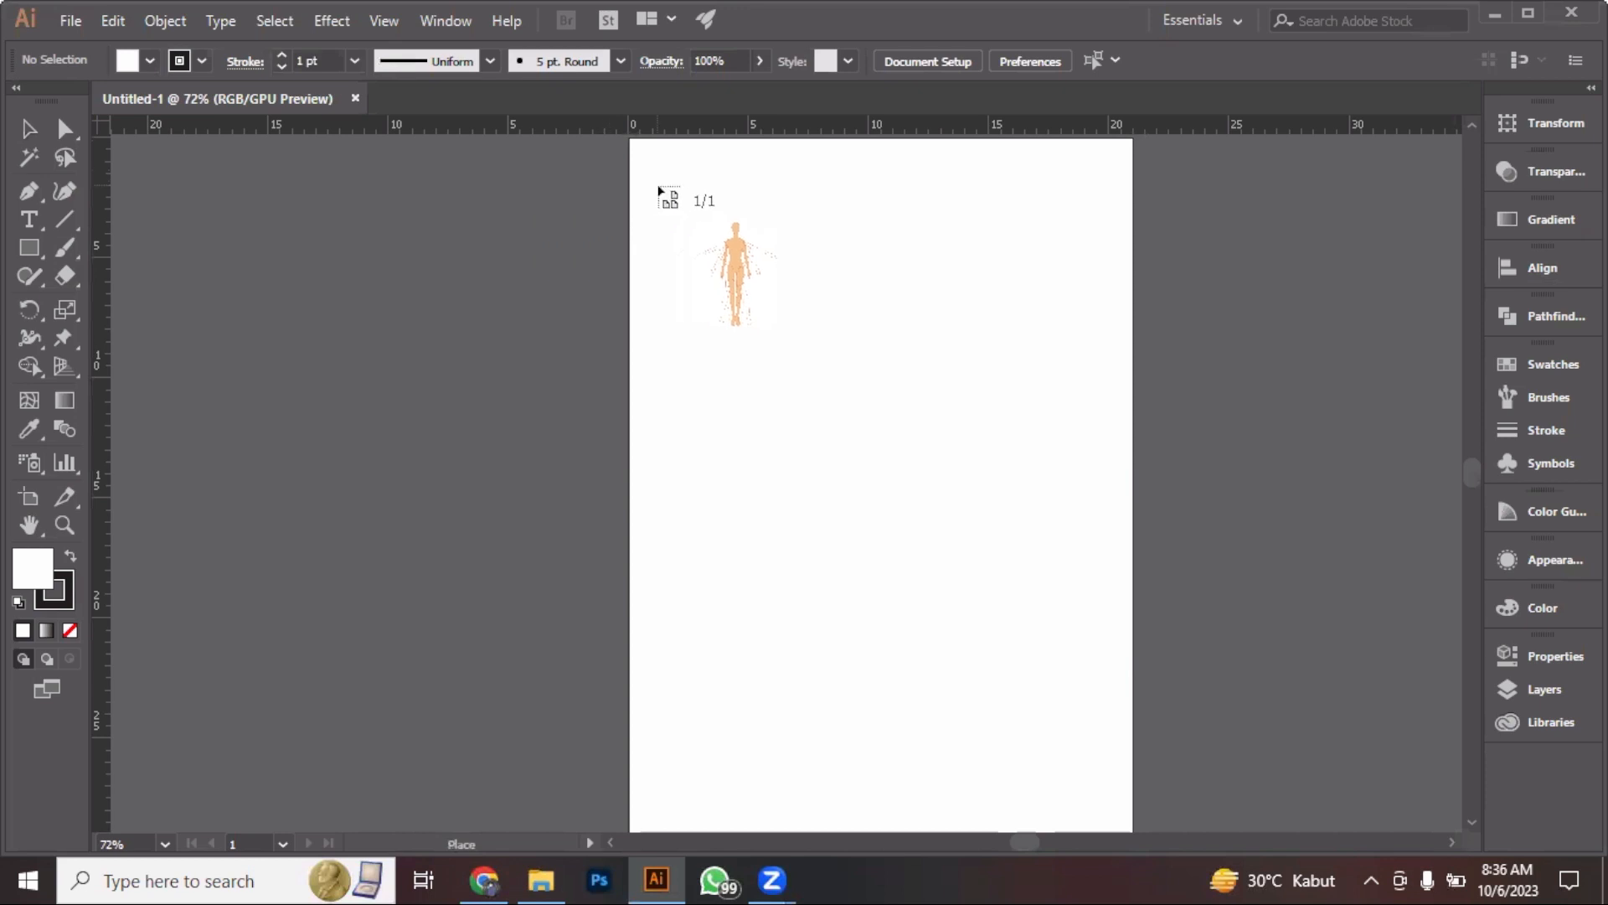
drag(653, 163, 1123, 790)
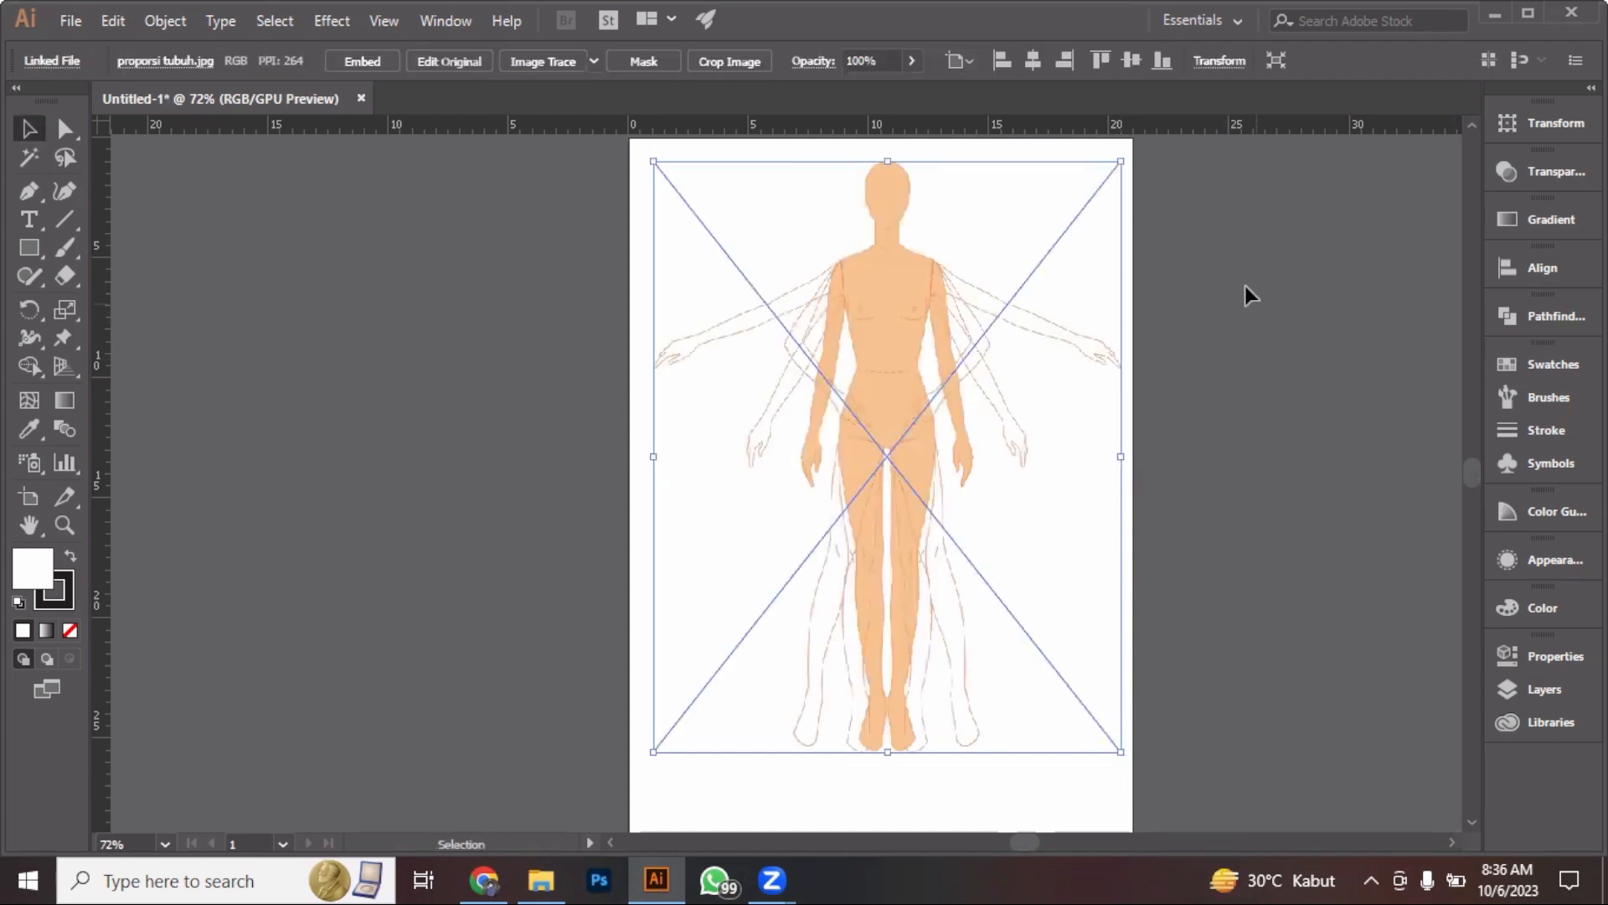
click(1160, 324)
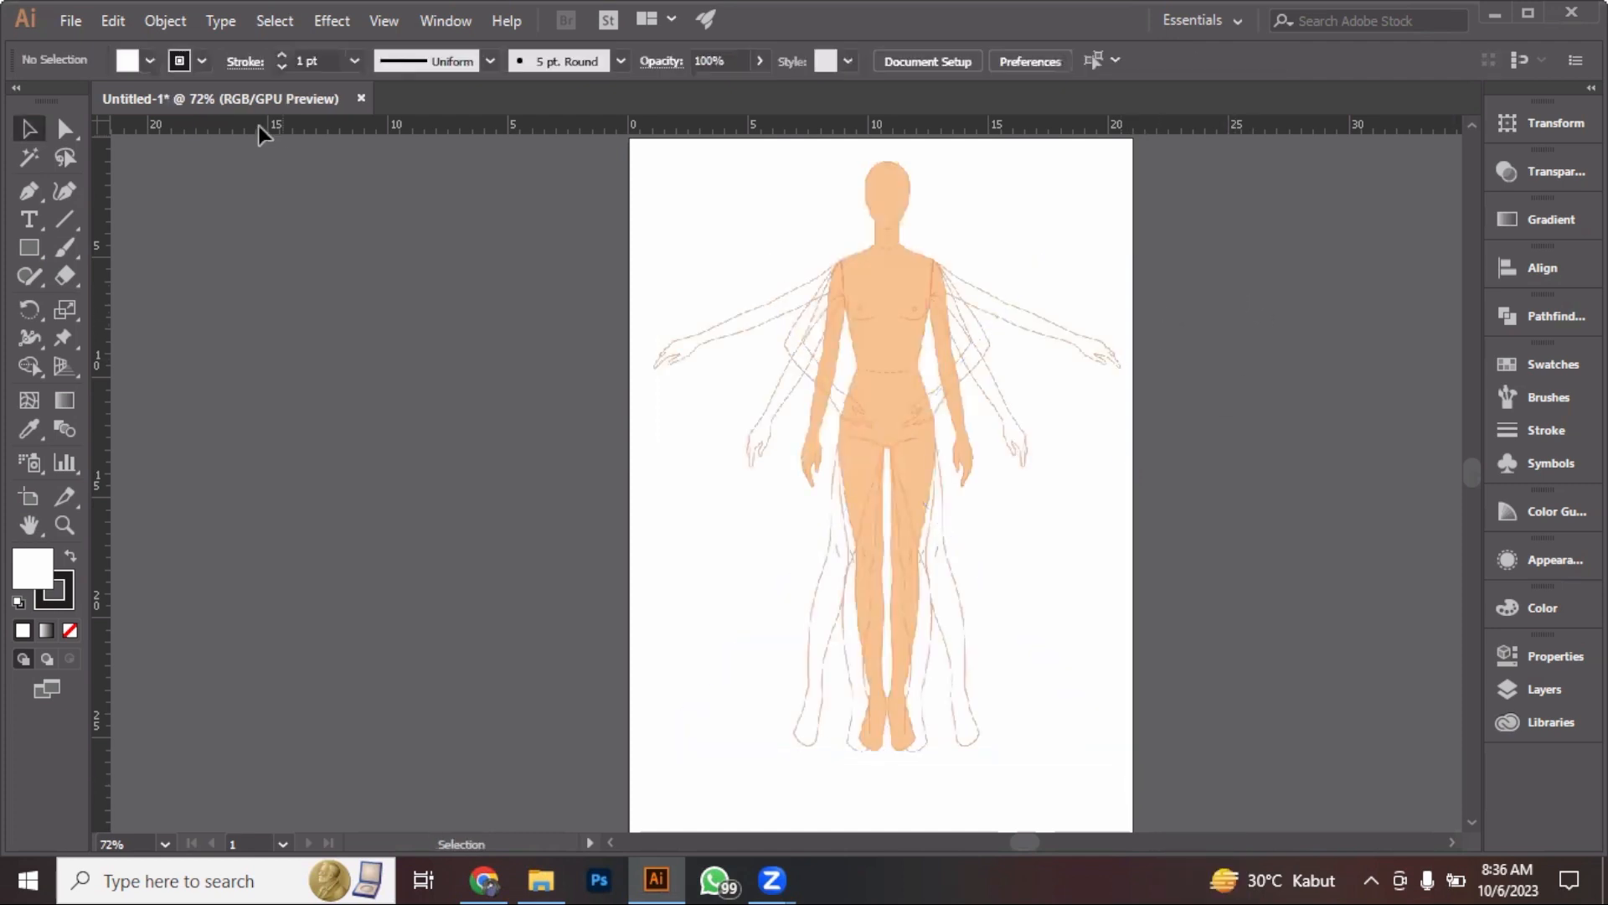
Open the proporsi tubuh image from the Bahan praktik folder as a separate document
click(77, 20)
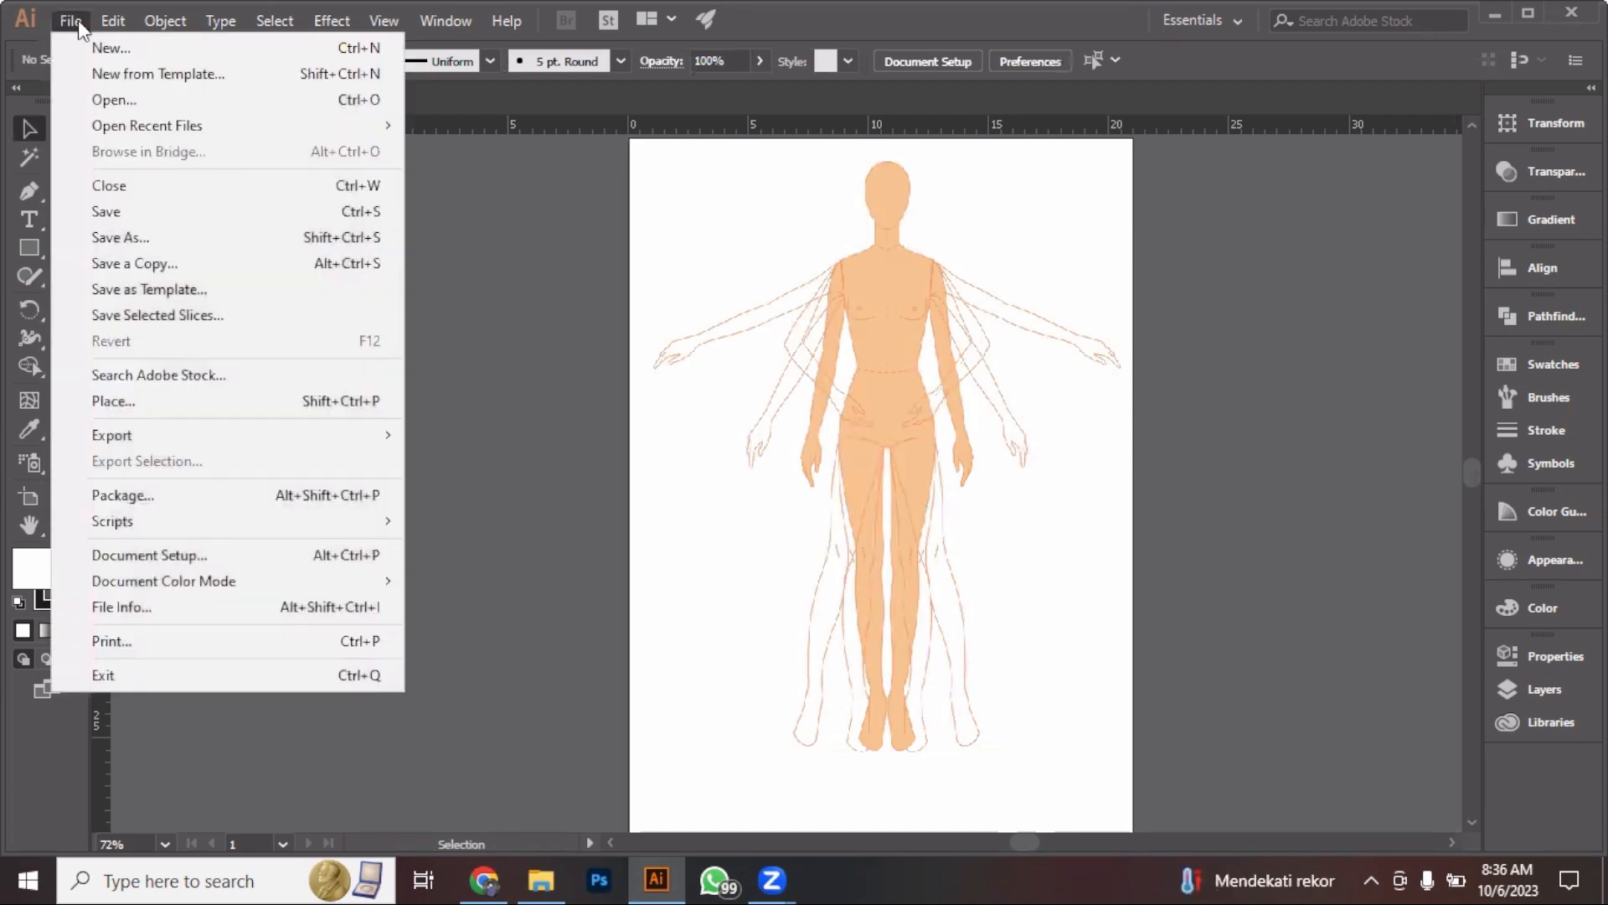
click(95, 99)
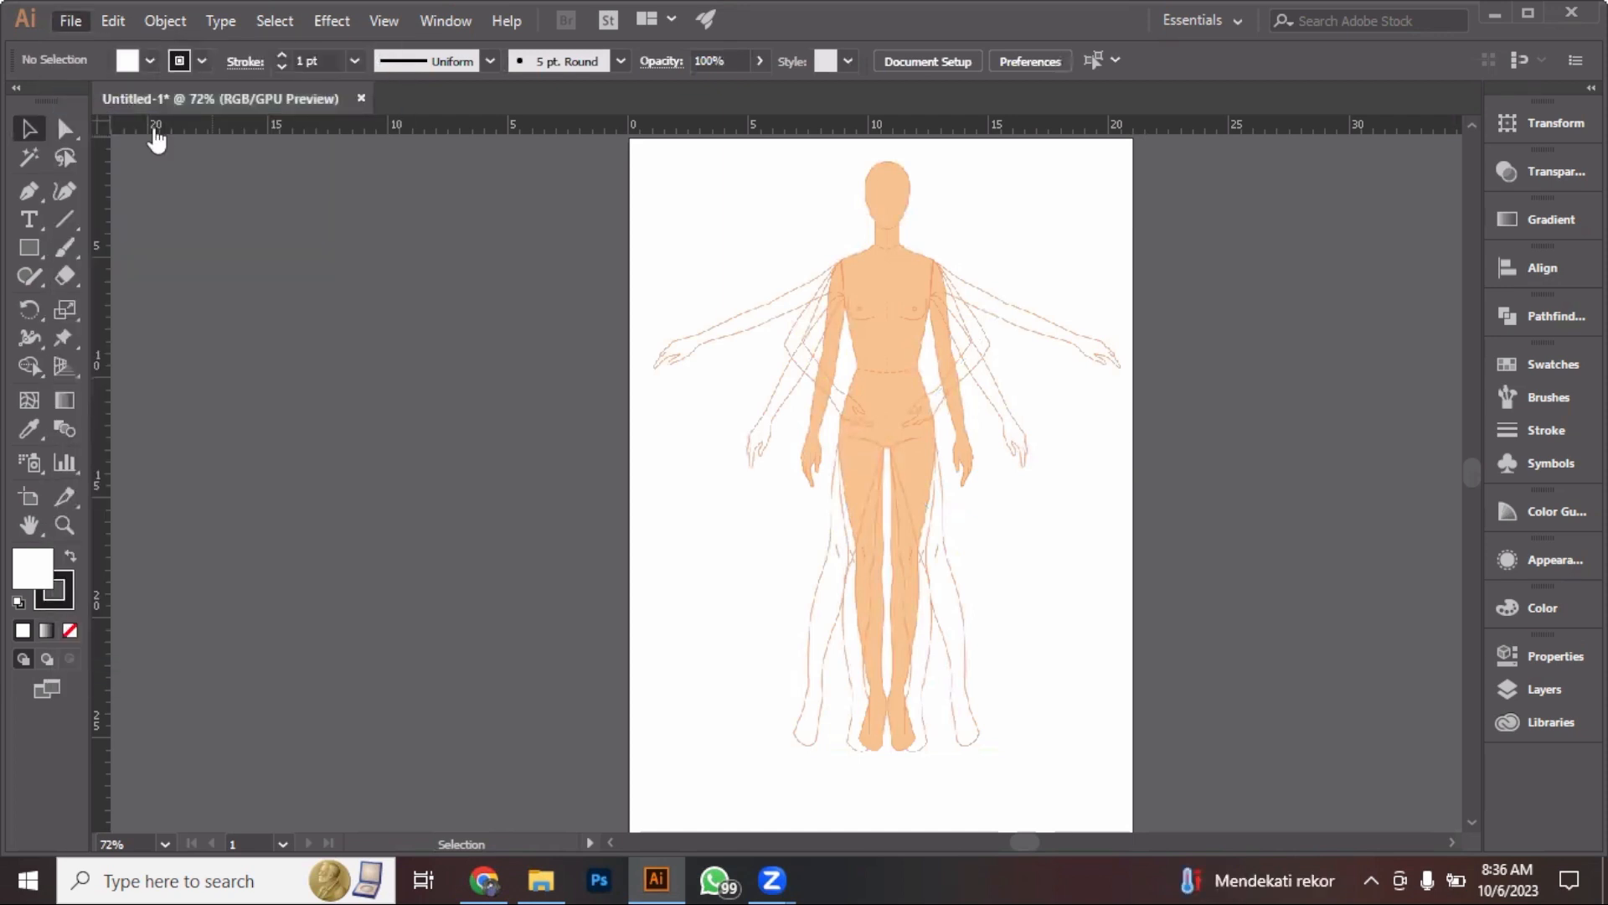
click(445, 245)
click(650, 536)
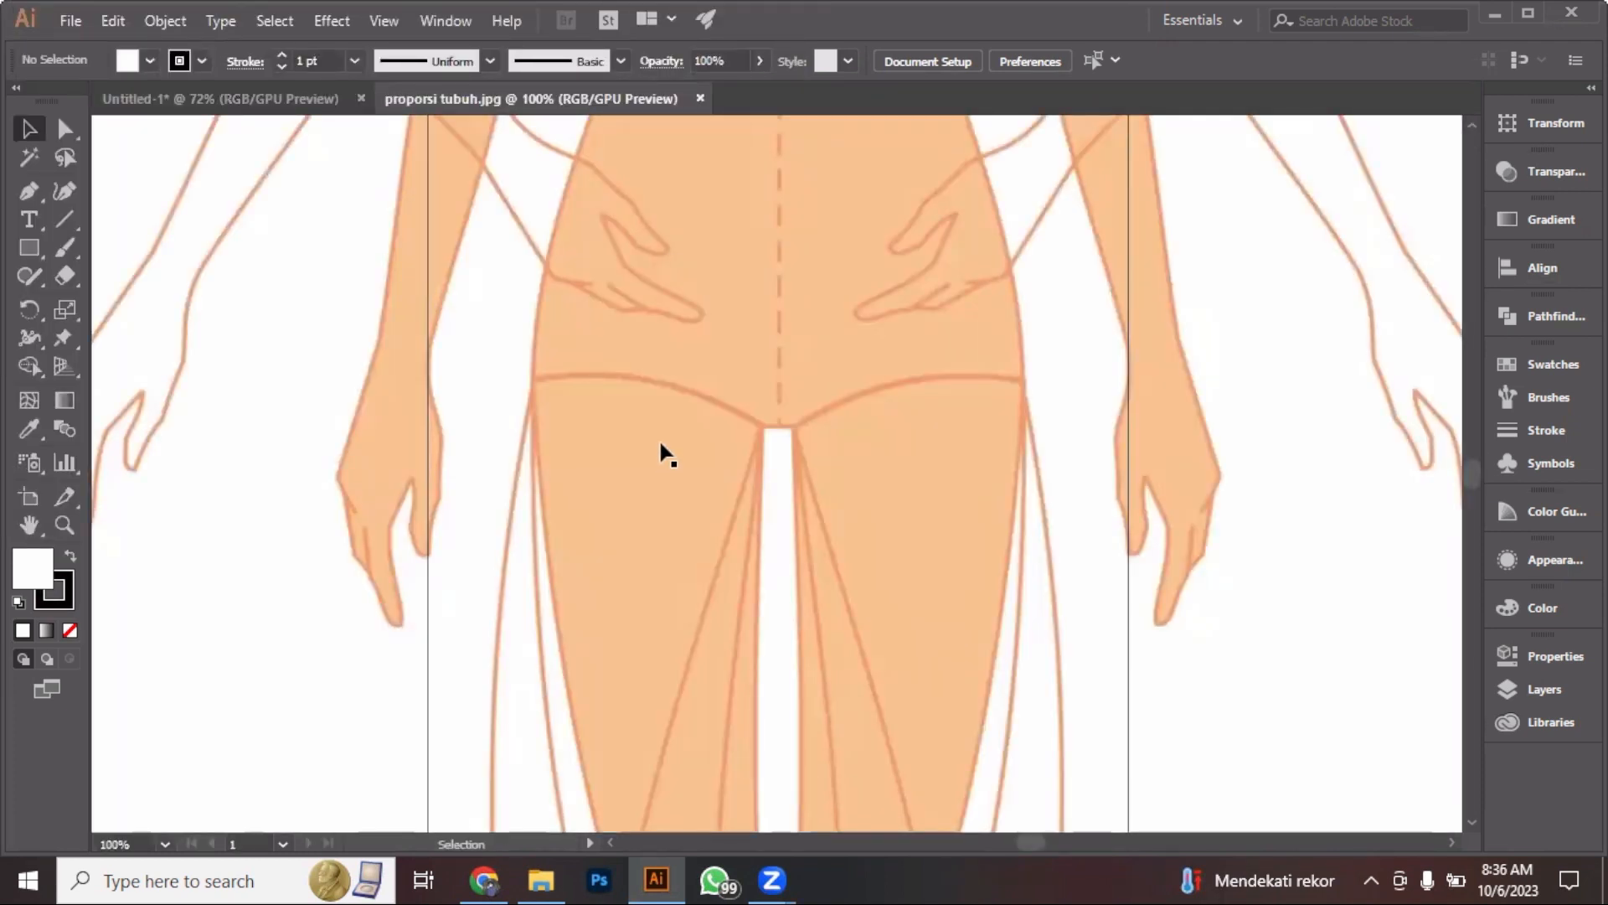
Scale the opened body figure image down to fit within its artboard and move it onto the artboard
scroll(754, 348, down, 4)
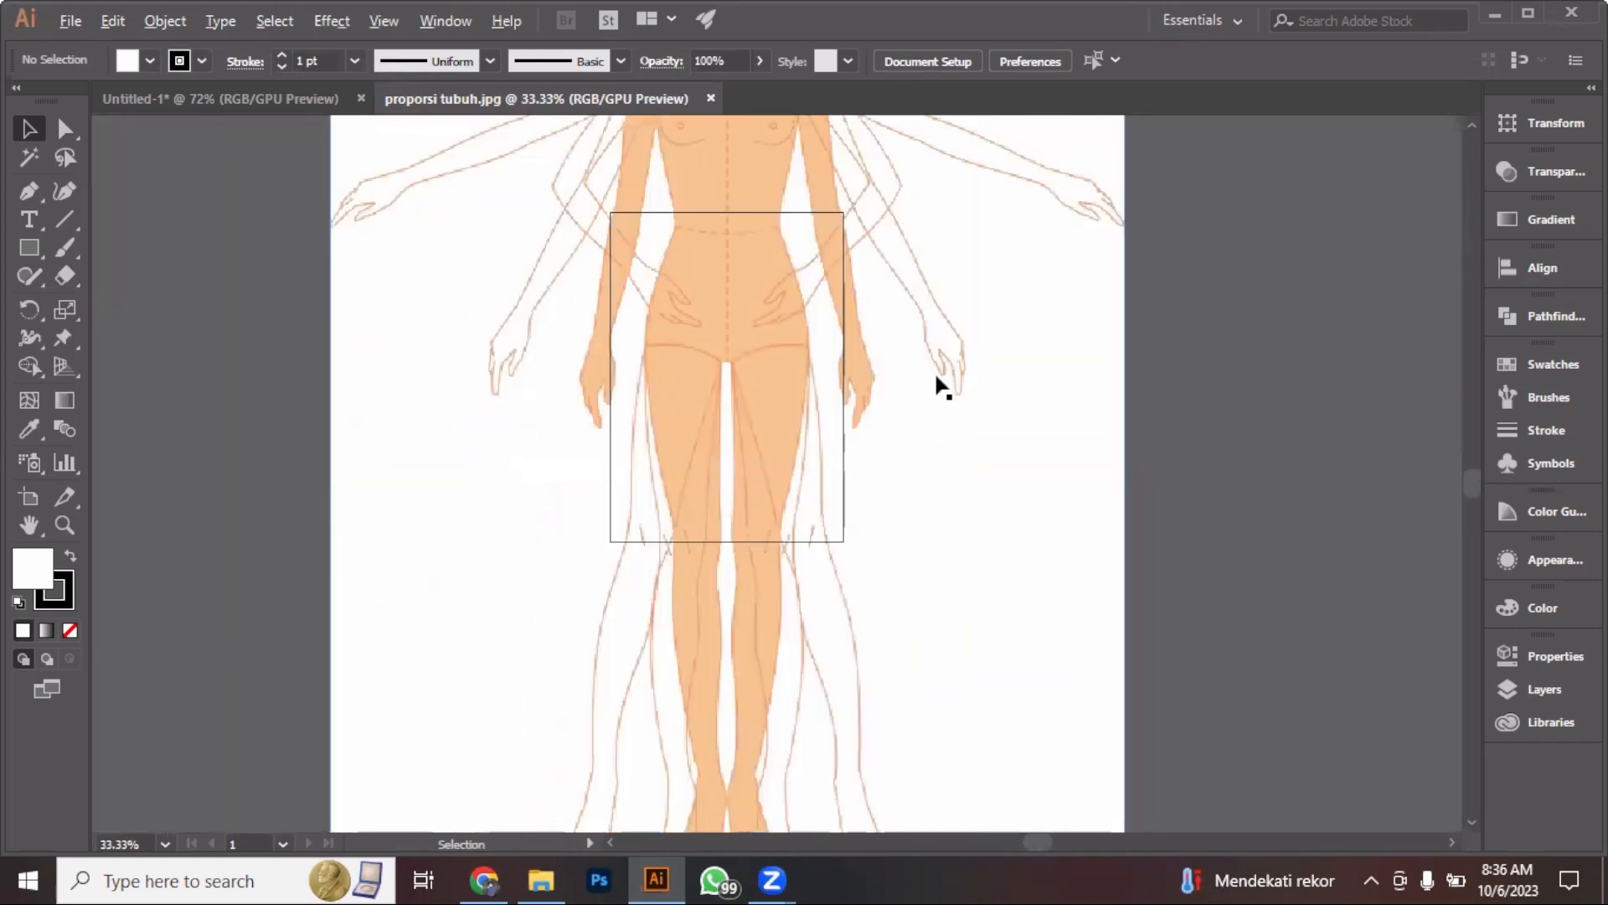
click(1065, 431)
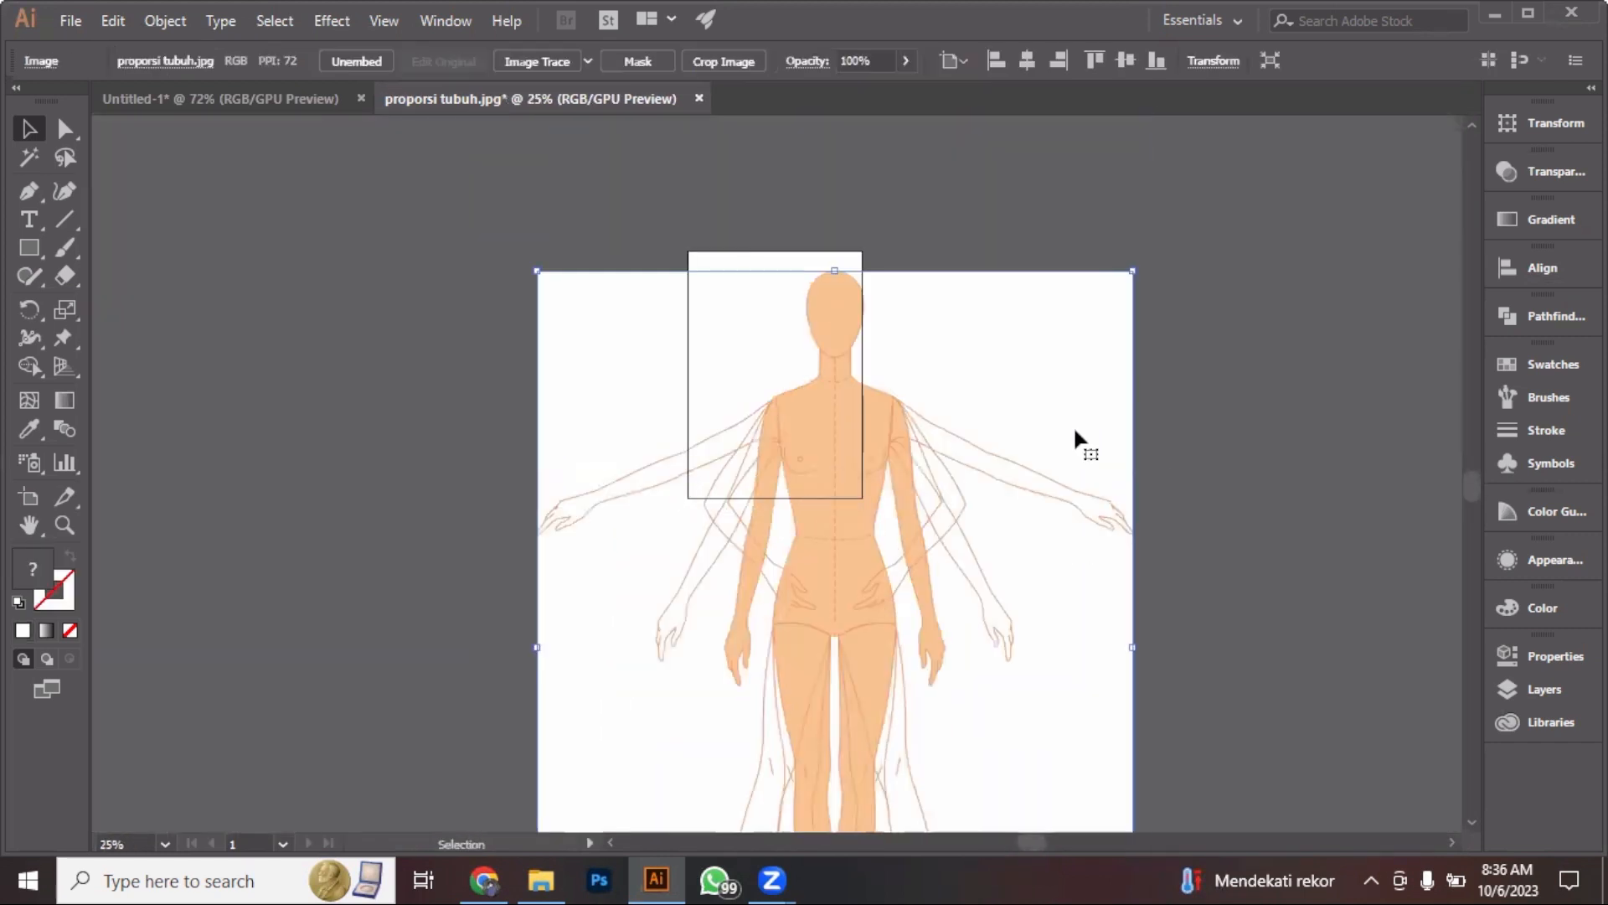
drag(1133, 270, 1128, 276)
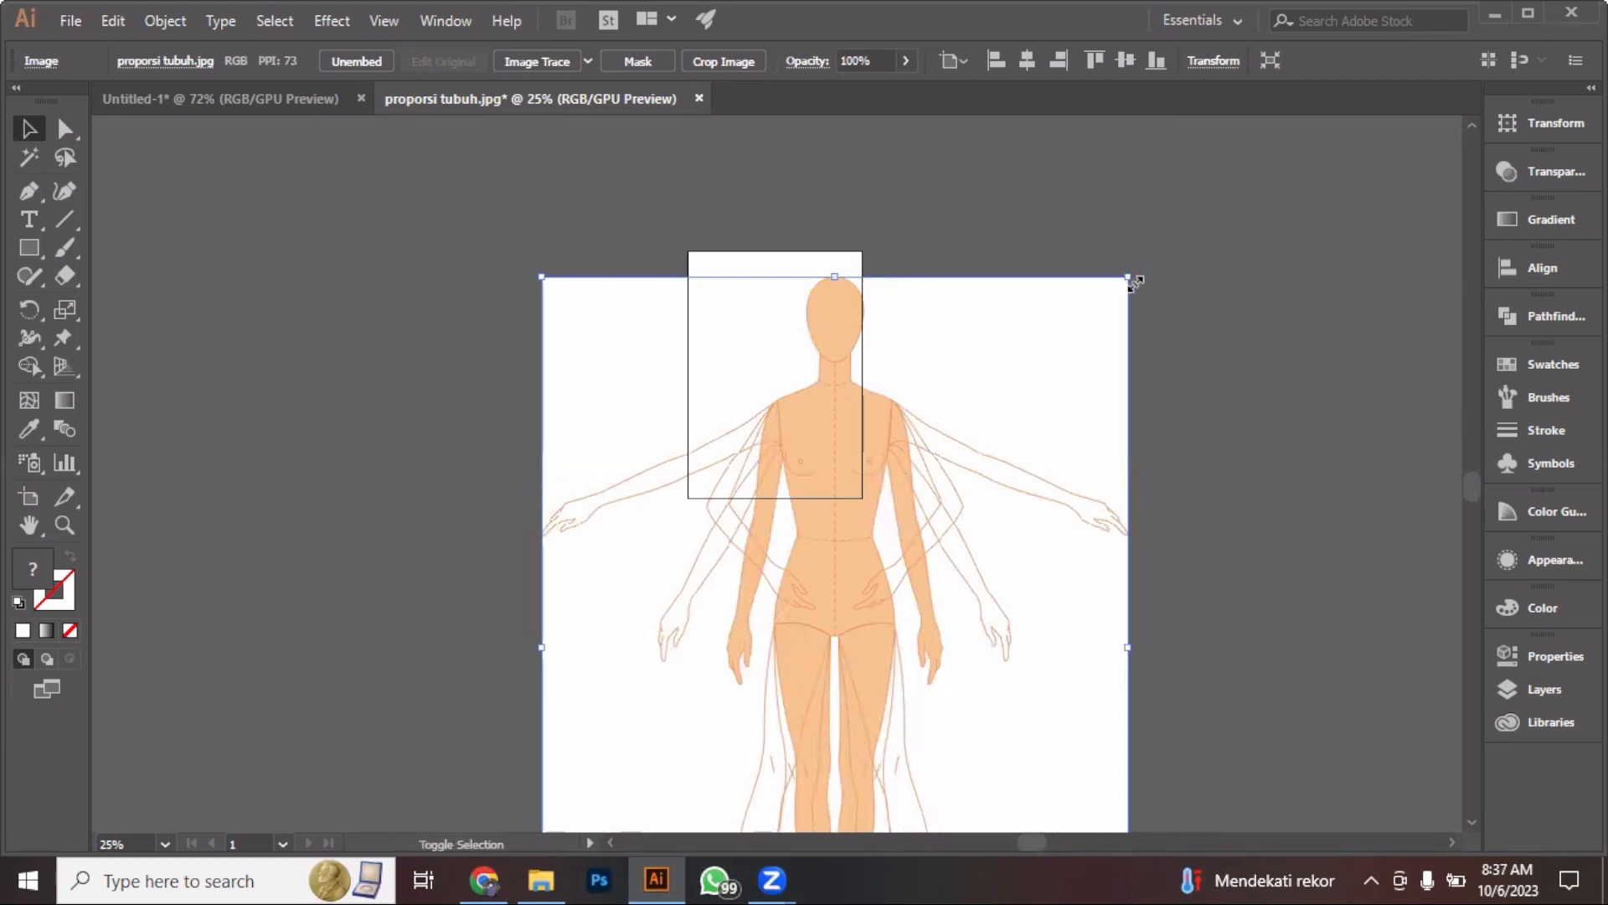
drag(1133, 282, 951, 280)
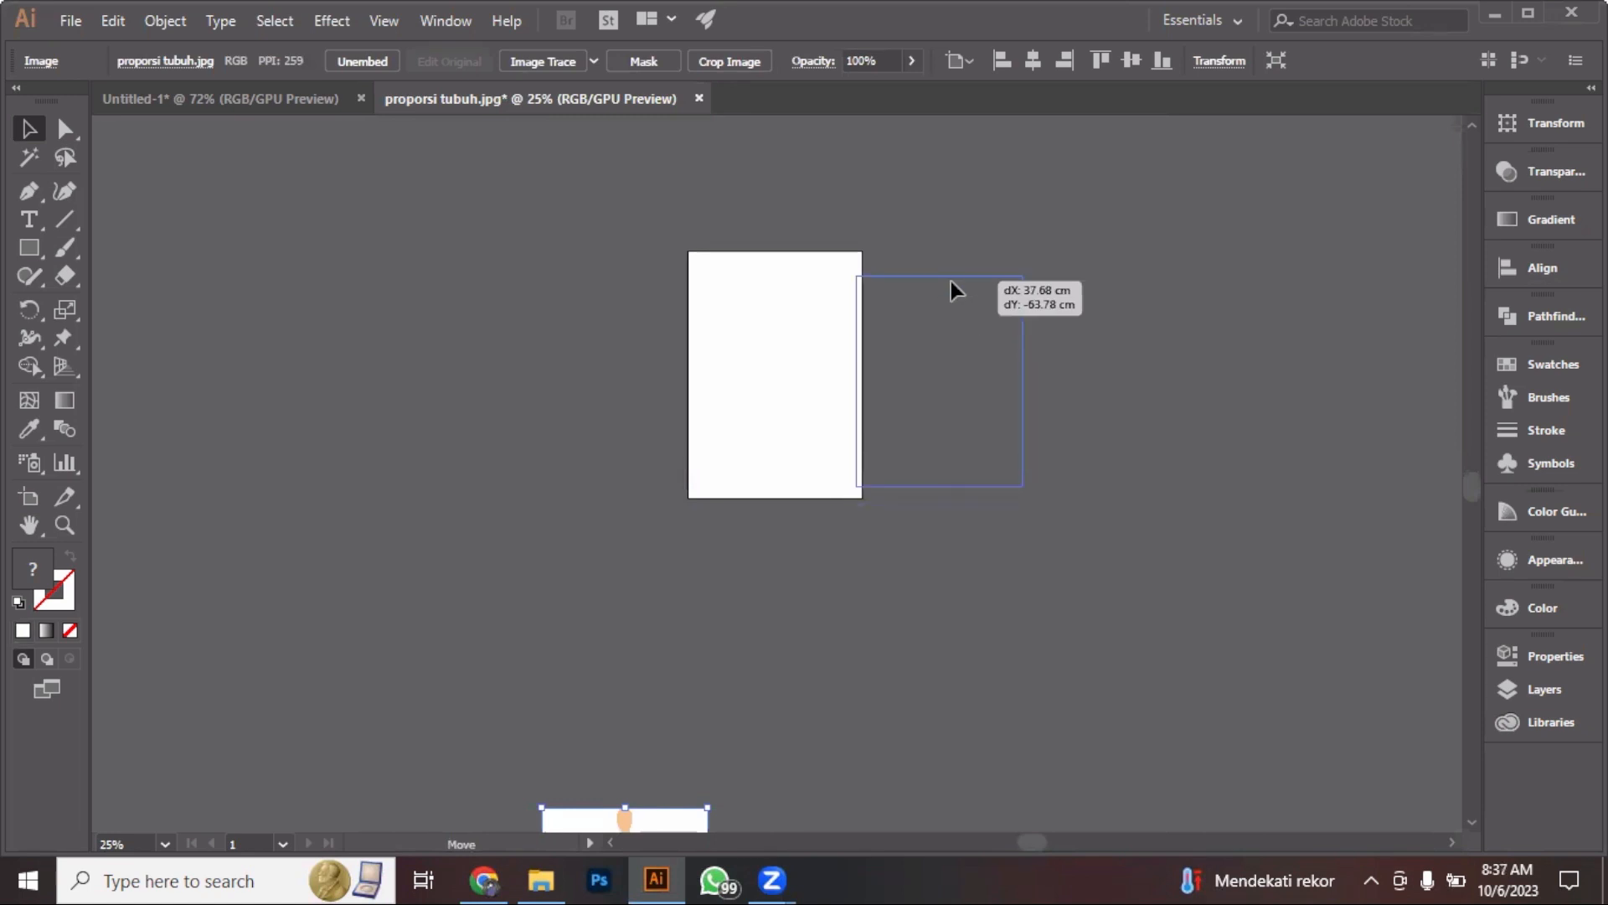
drag(948, 337, 787, 335)
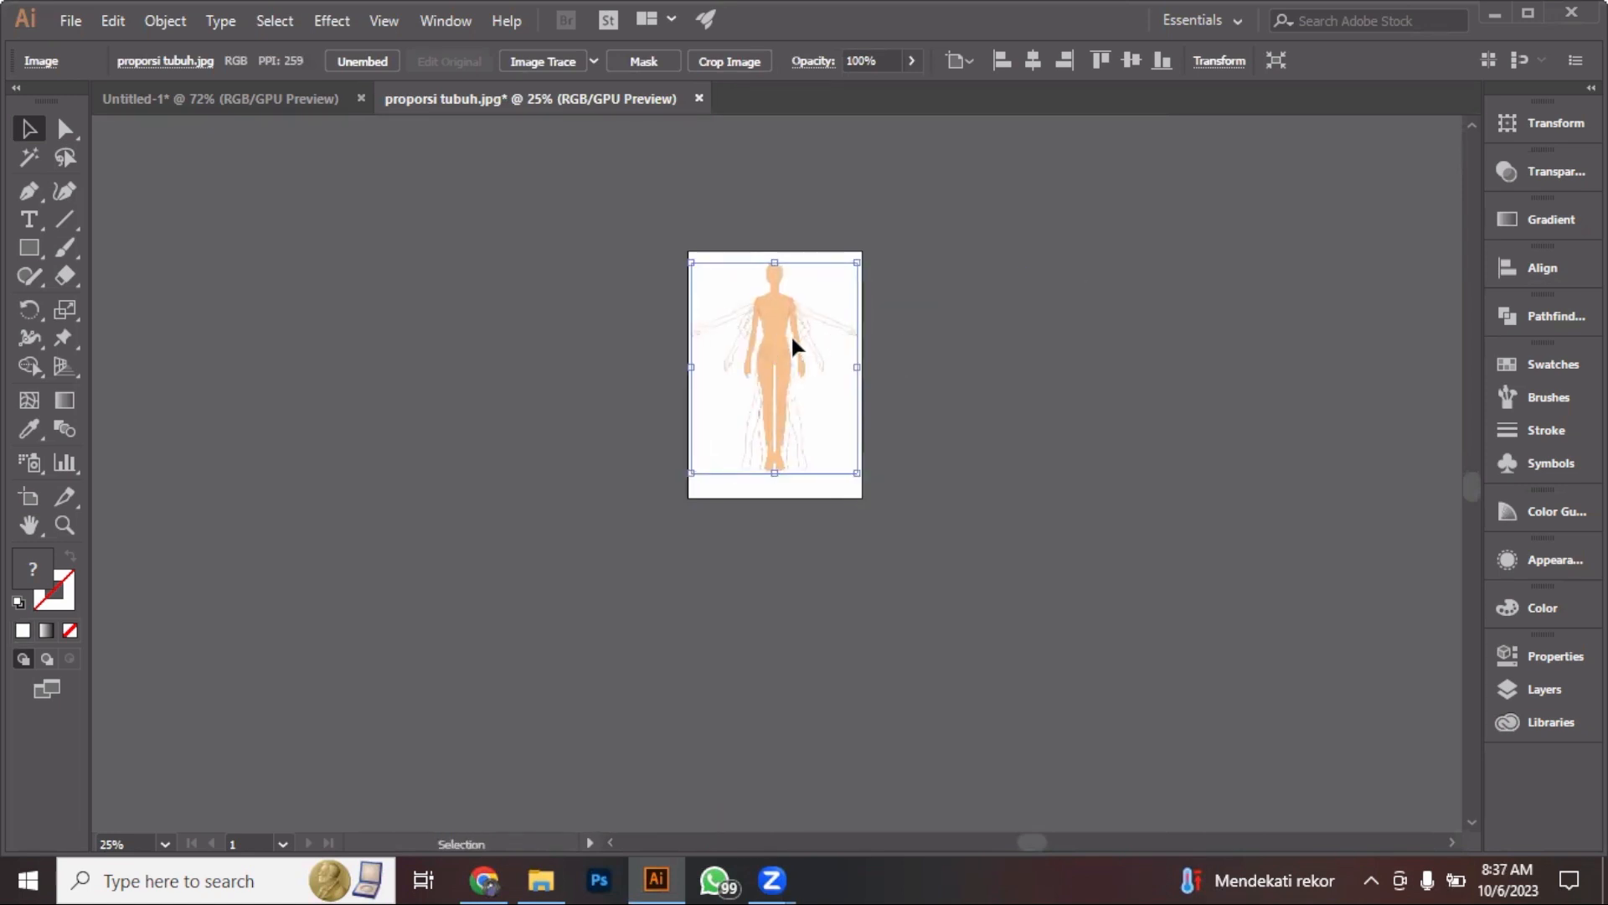
Copy the resized body figure image and paste it into the Untitled-1 document
right_click(791, 333)
key(Escape)
click(133, 25)
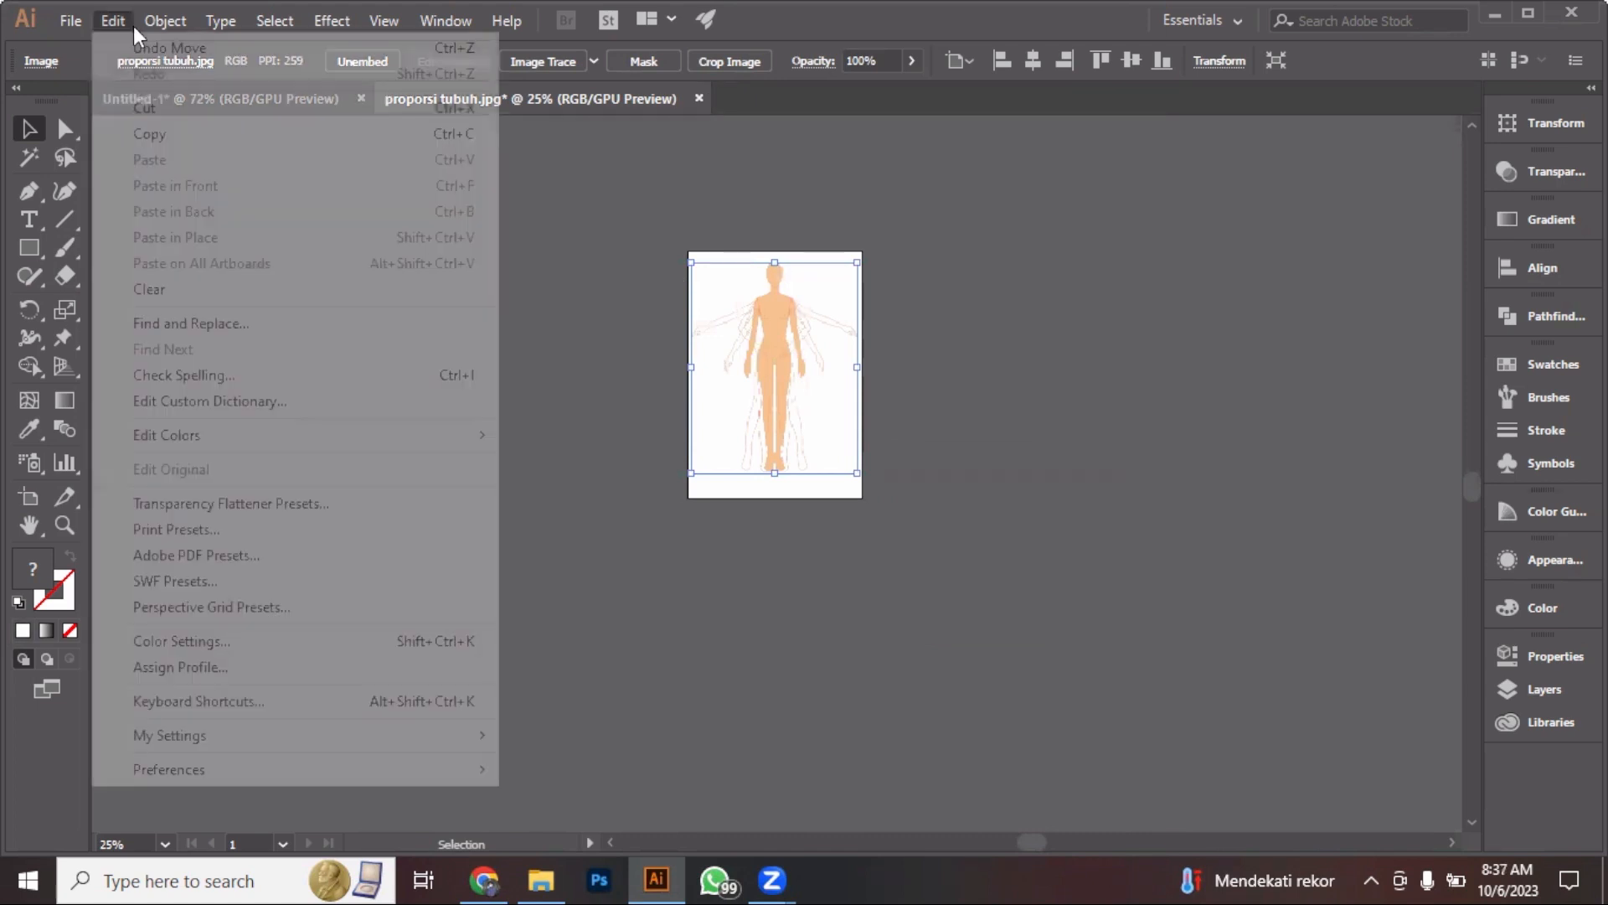
click(136, 134)
click(182, 101)
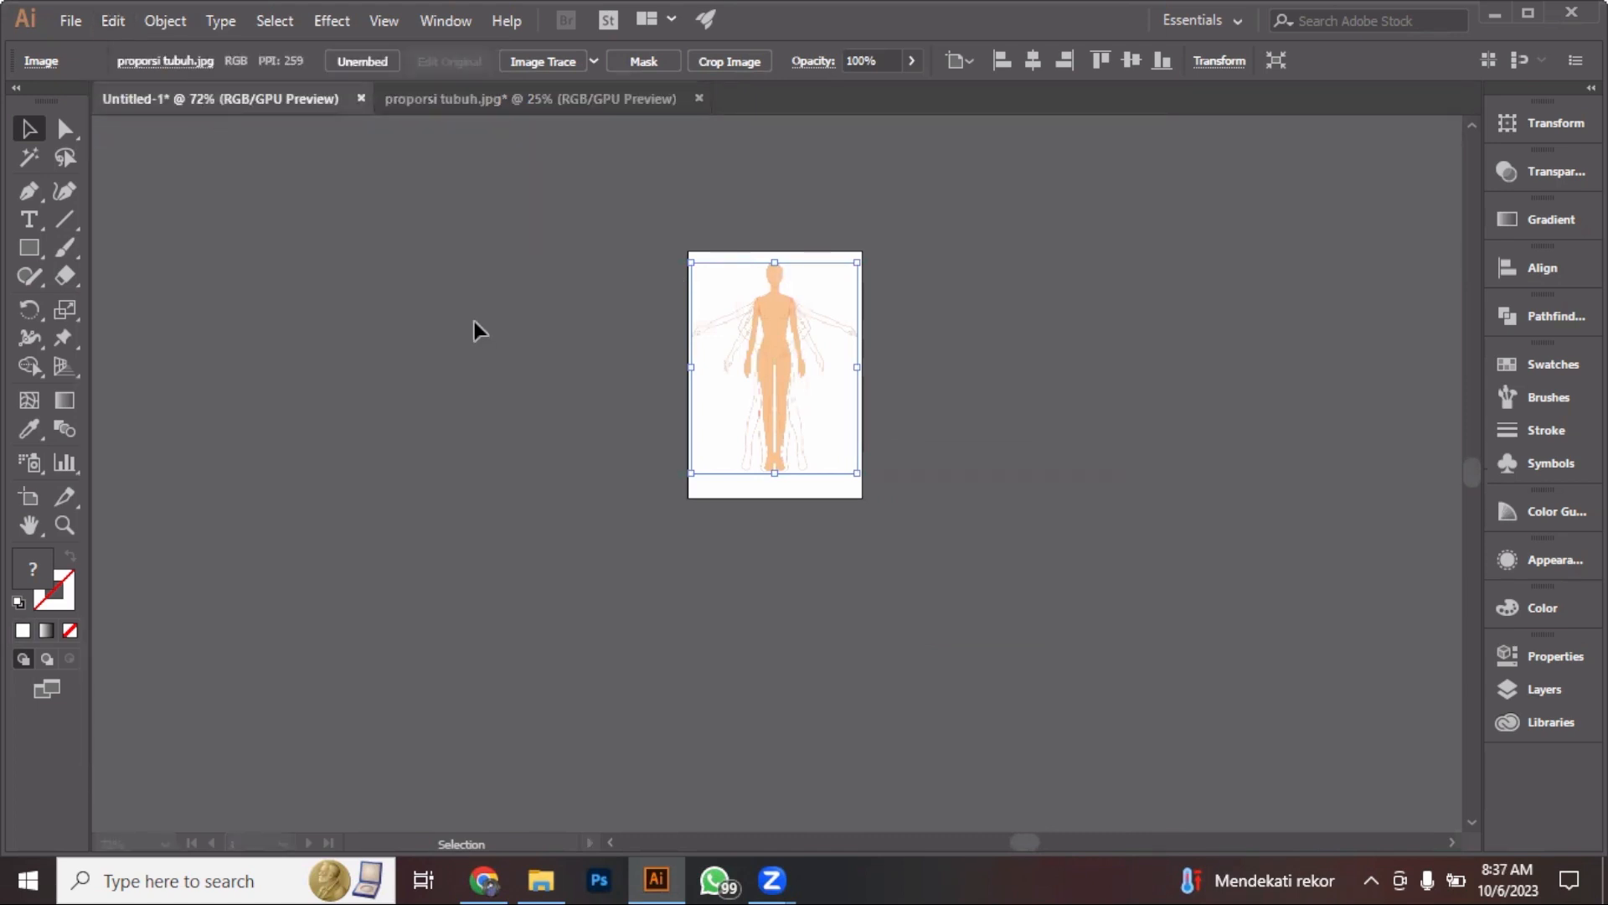
key(ctrl+v)
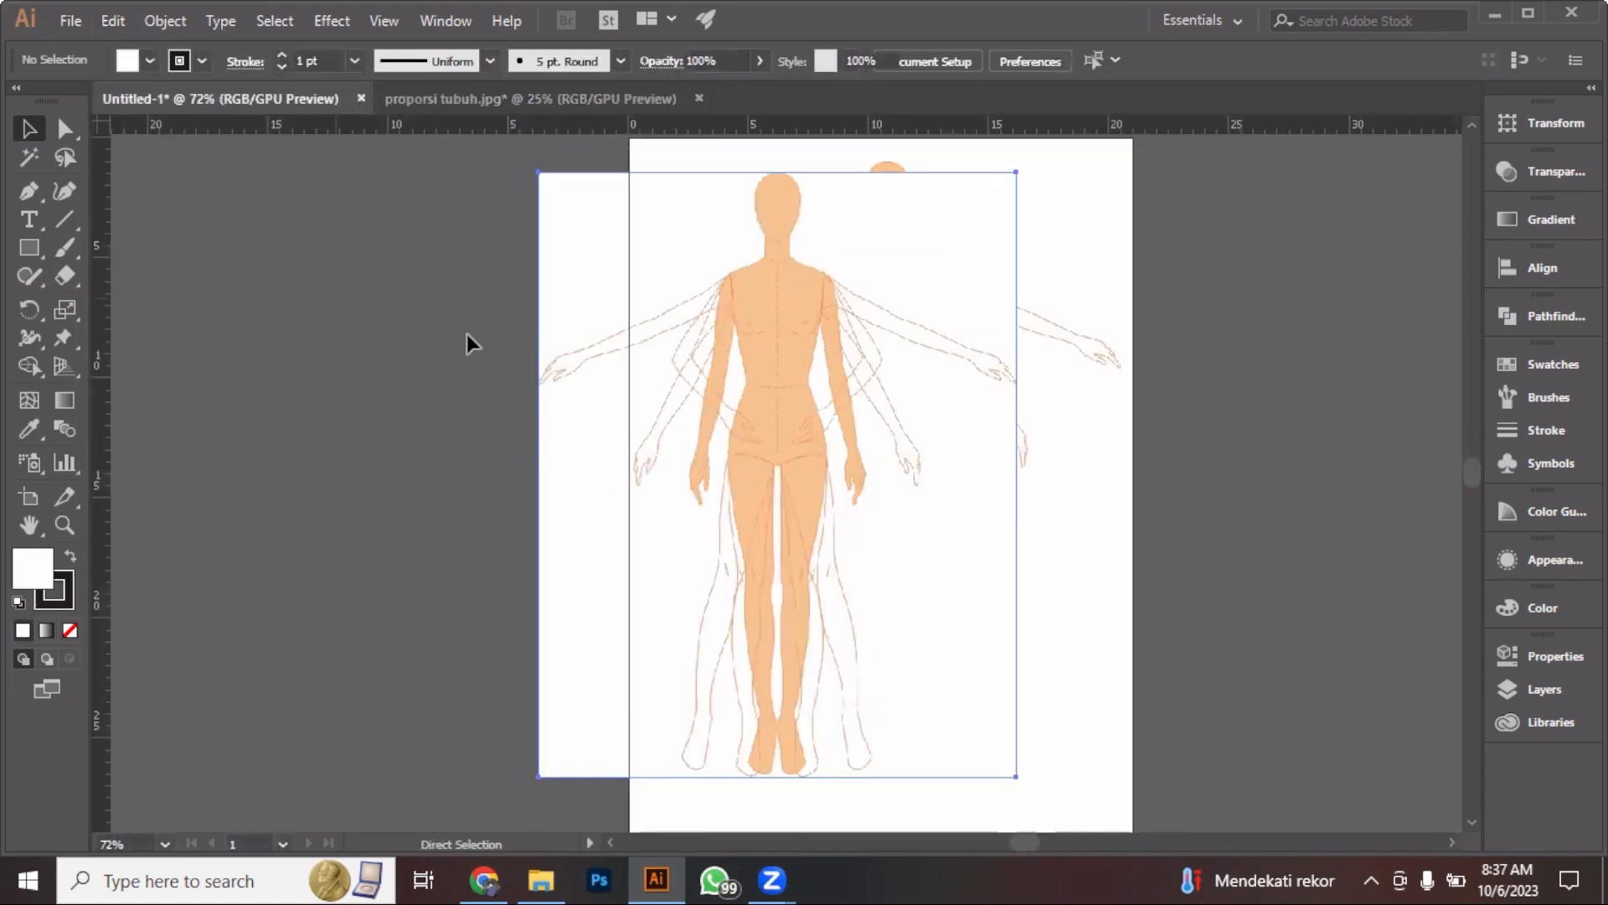
Move the pasted body figure off the artboard to its right side and leave it selected
drag(743, 426, 1238, 460)
scroll(963, 410, right, 3)
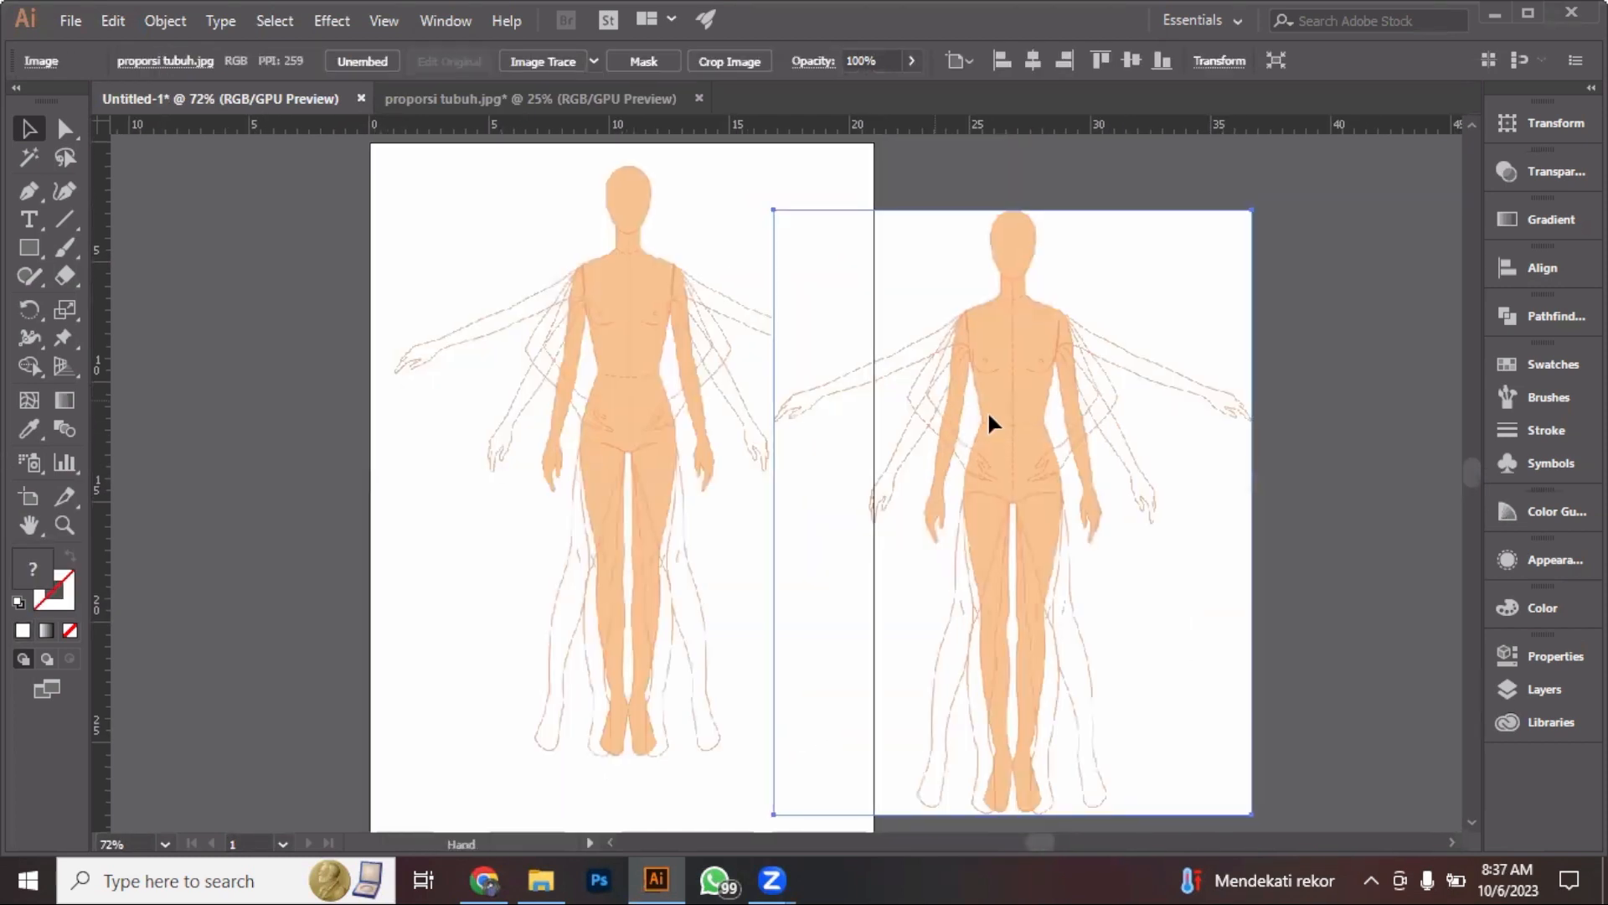
drag(1000, 405, 1110, 382)
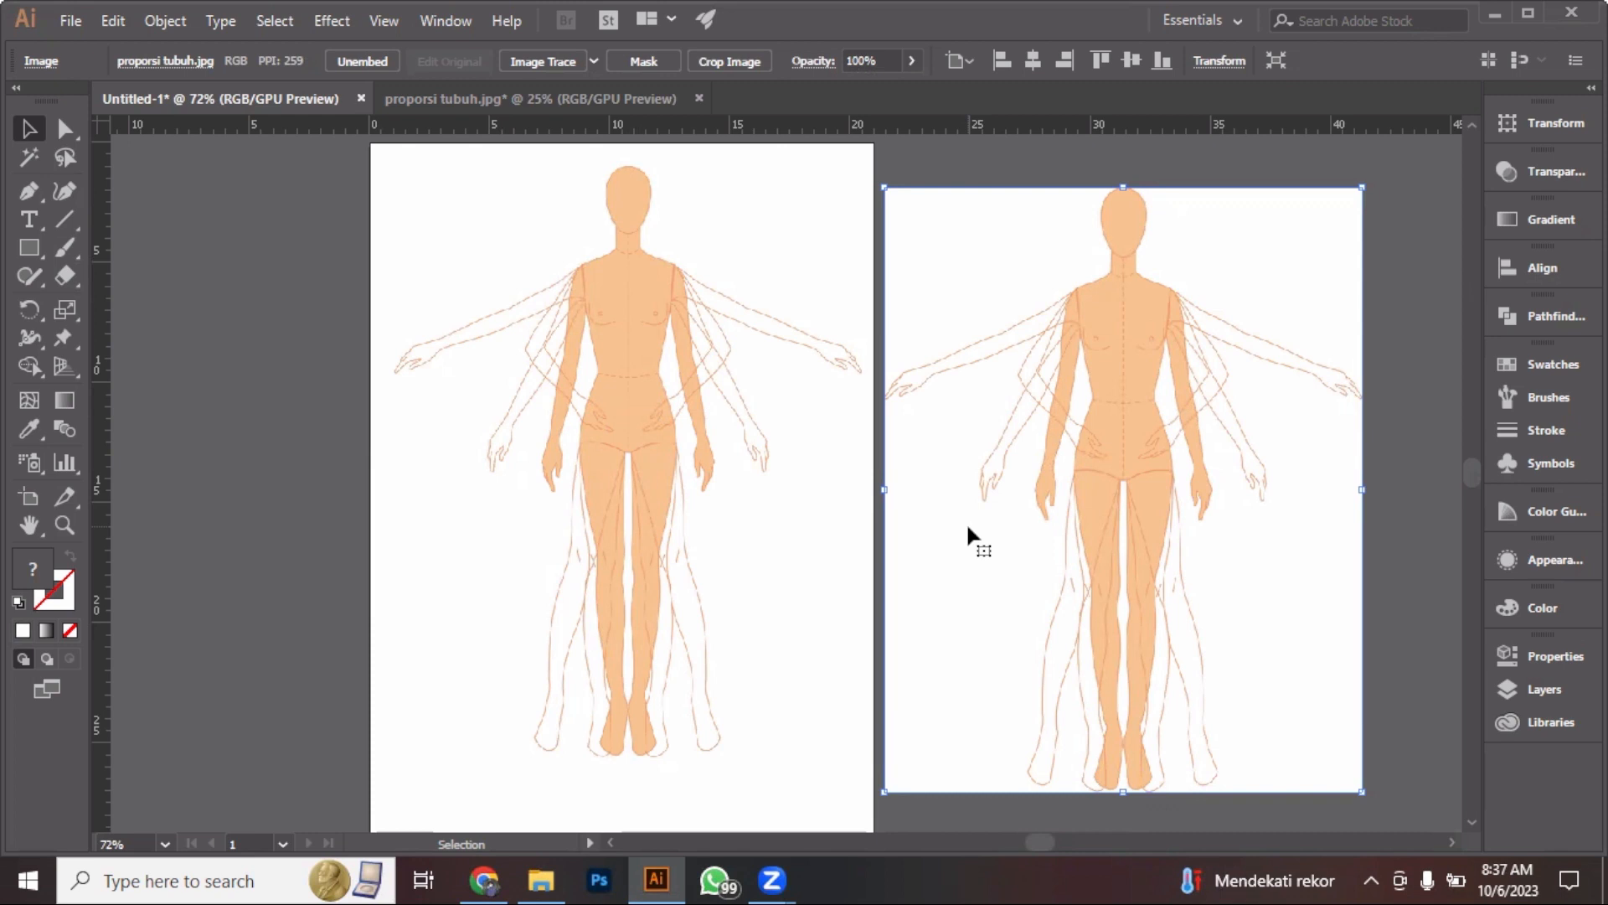
click(1411, 342)
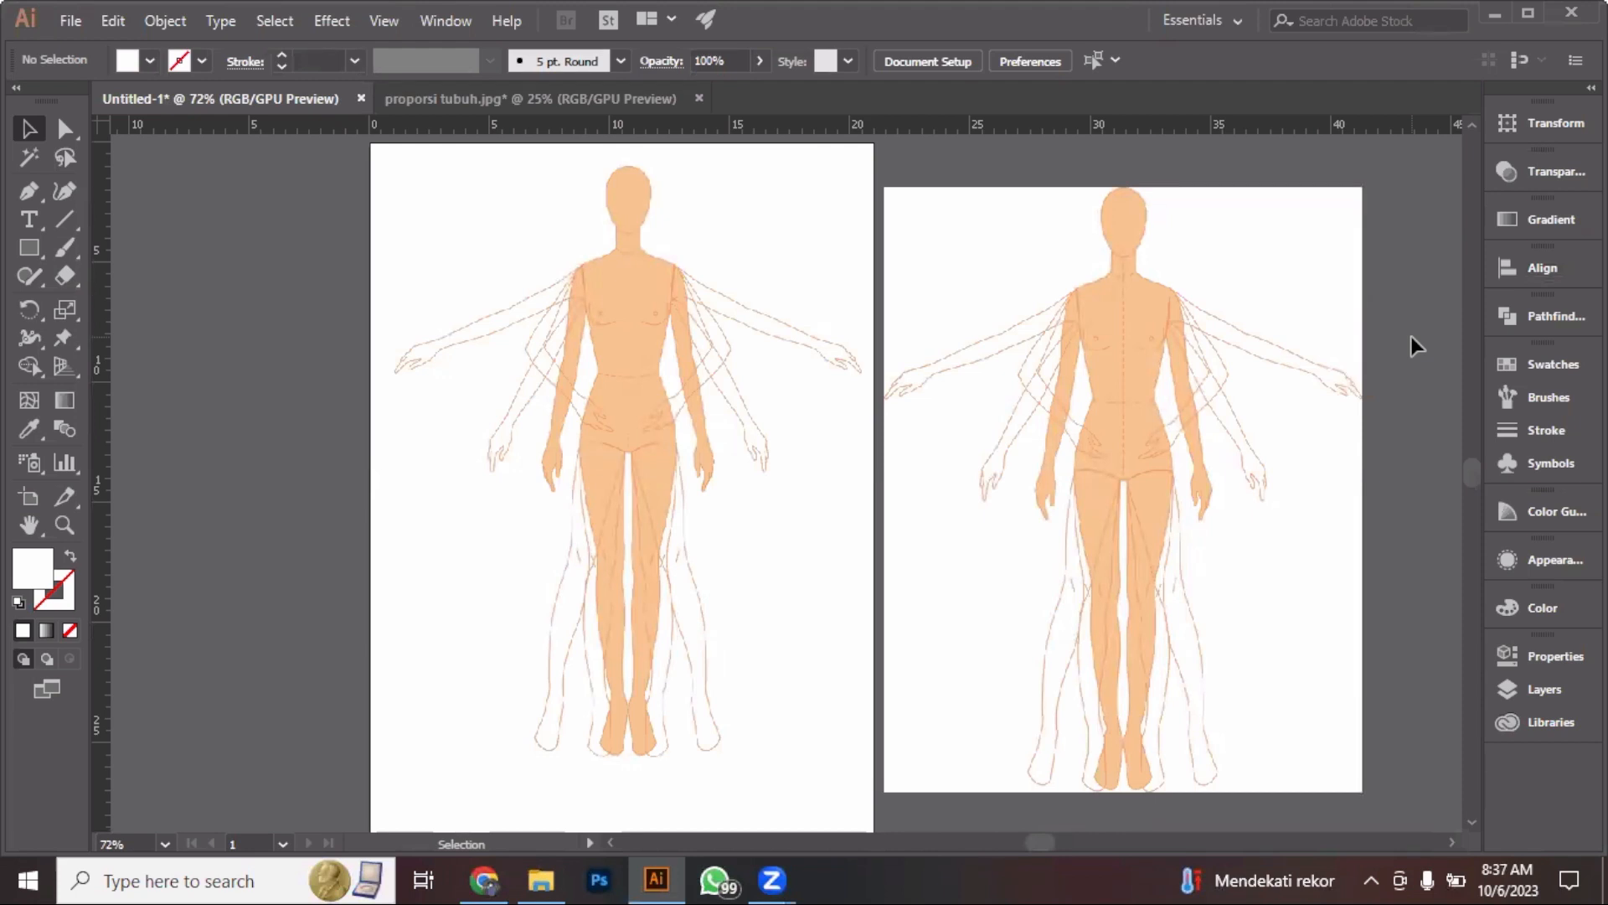
click(1131, 452)
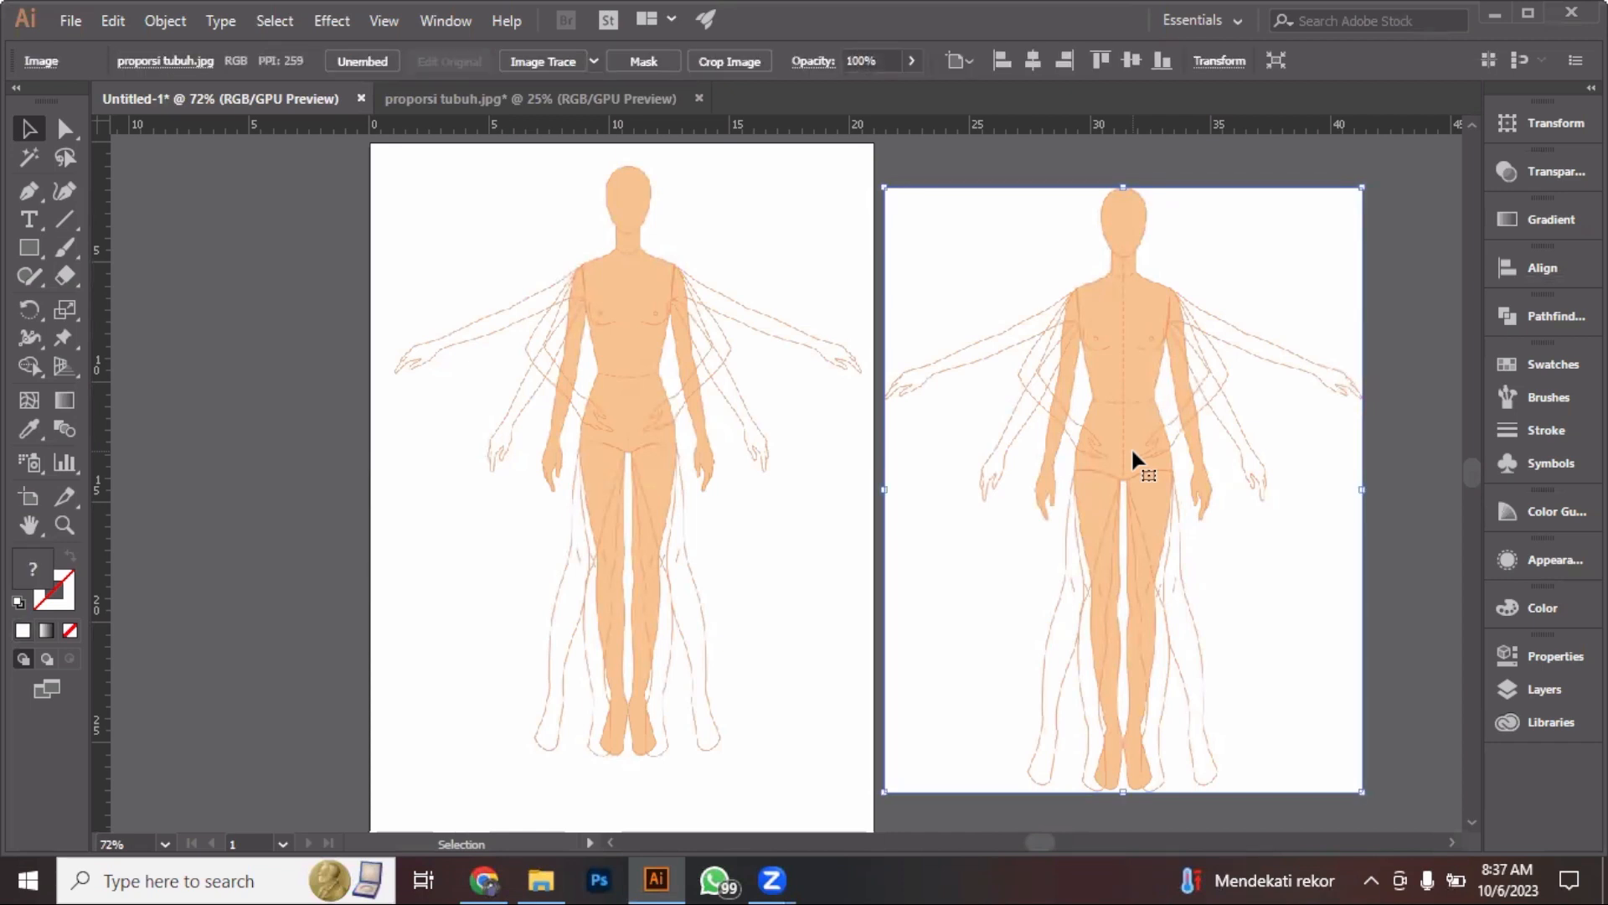
Delete the pasted body figure beside the artboard and close the proporsi tubuh.jpg document without saving its changes
key(Delete)
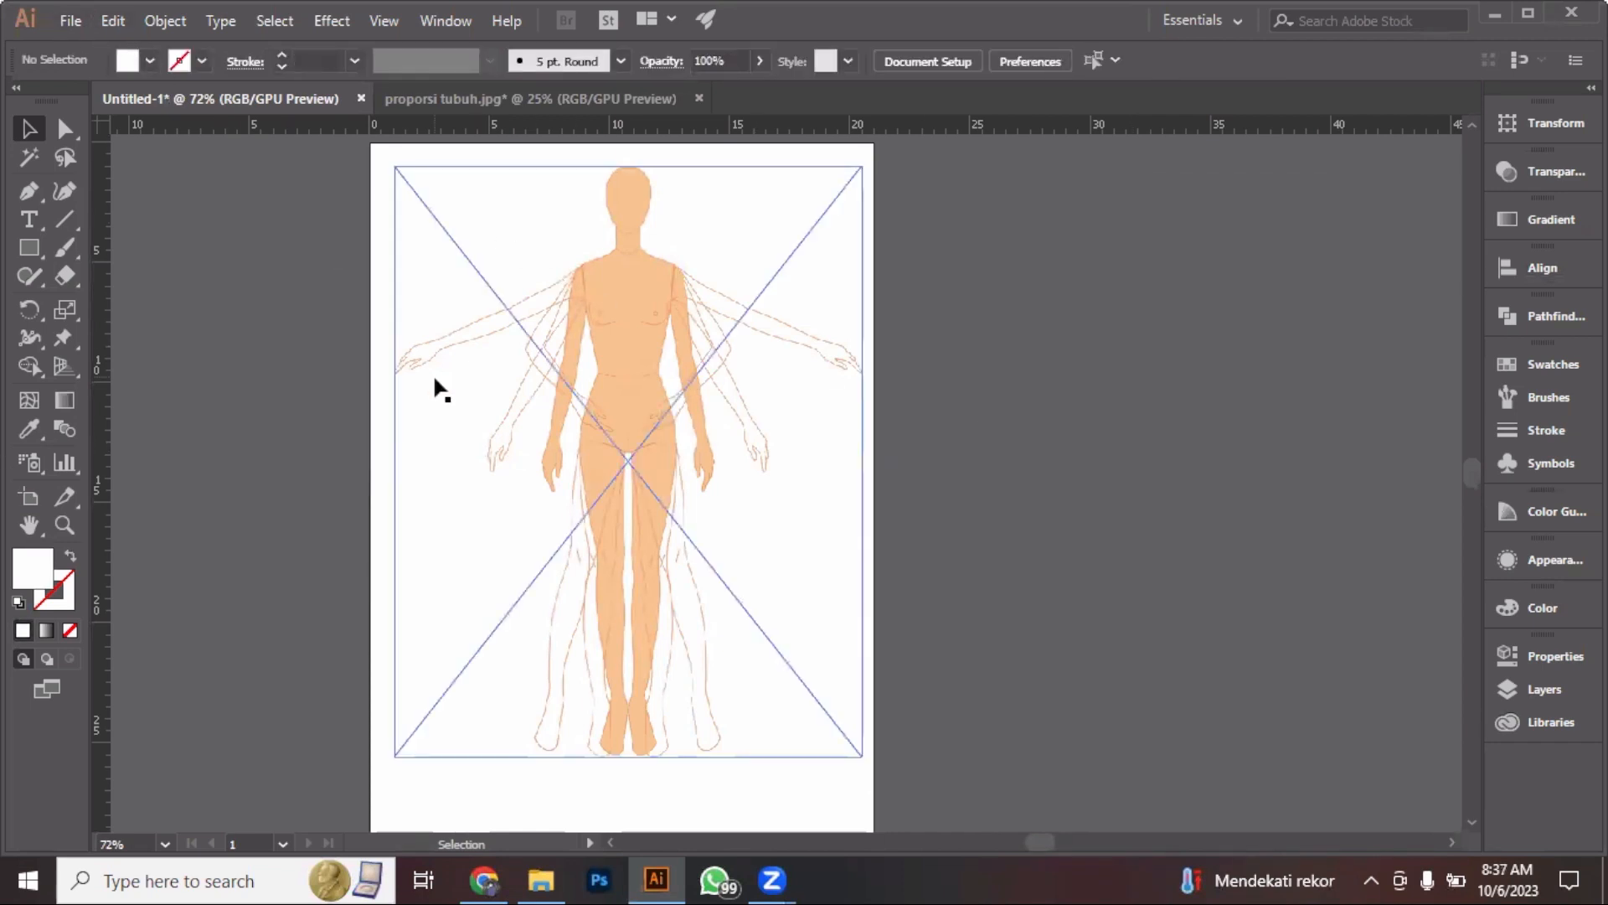
click(540, 887)
click(507, 317)
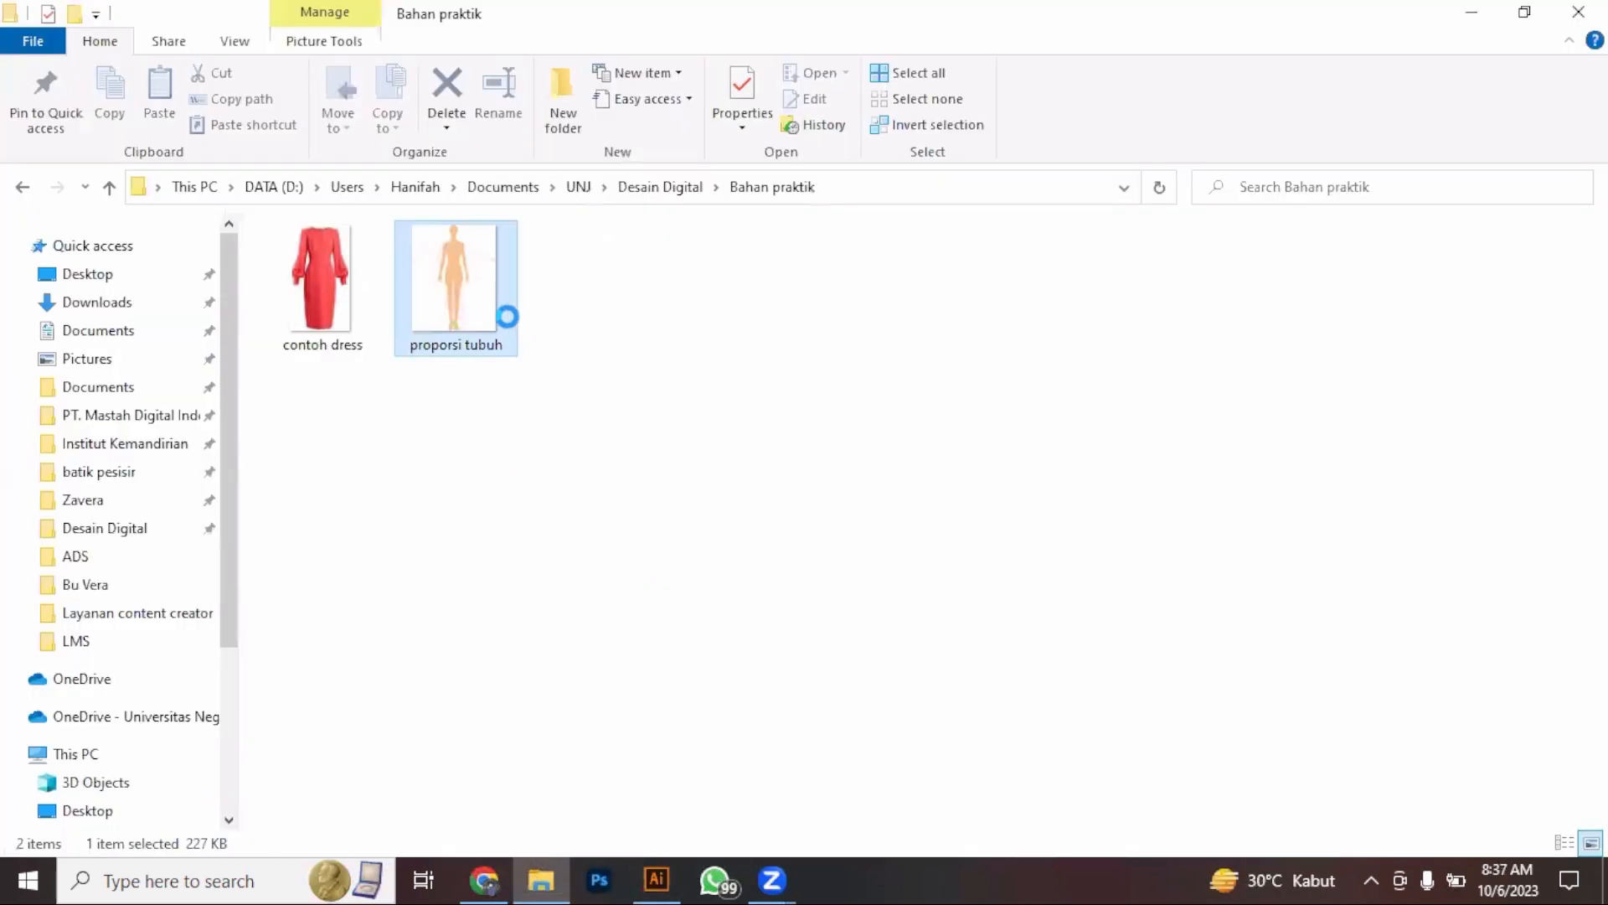
drag(452, 314, 1064, 392)
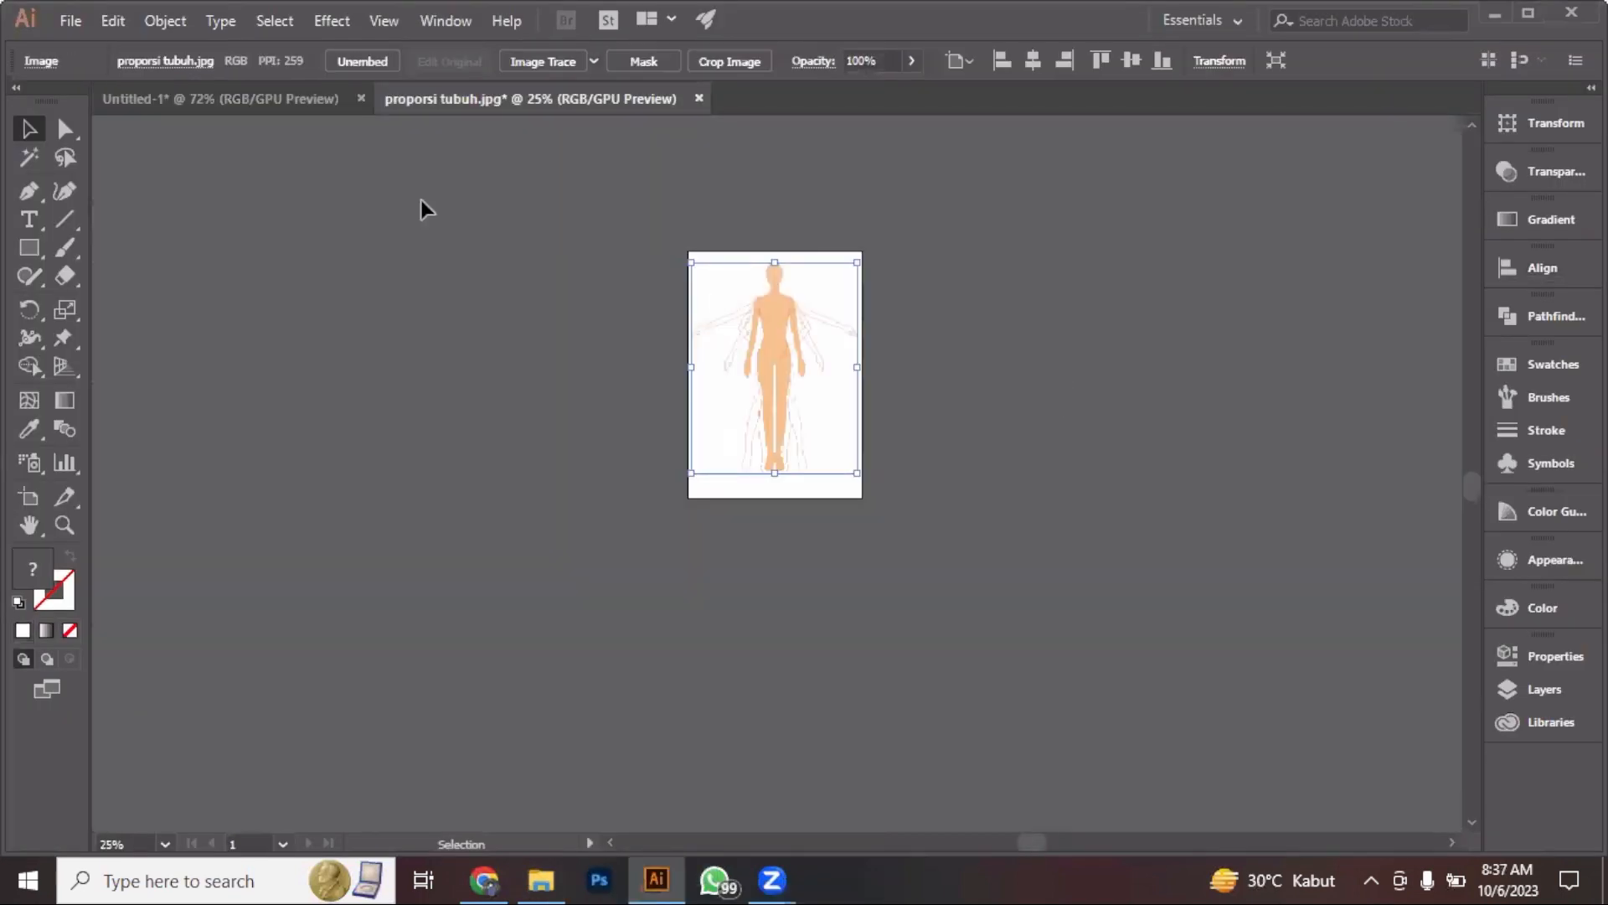
click(700, 99)
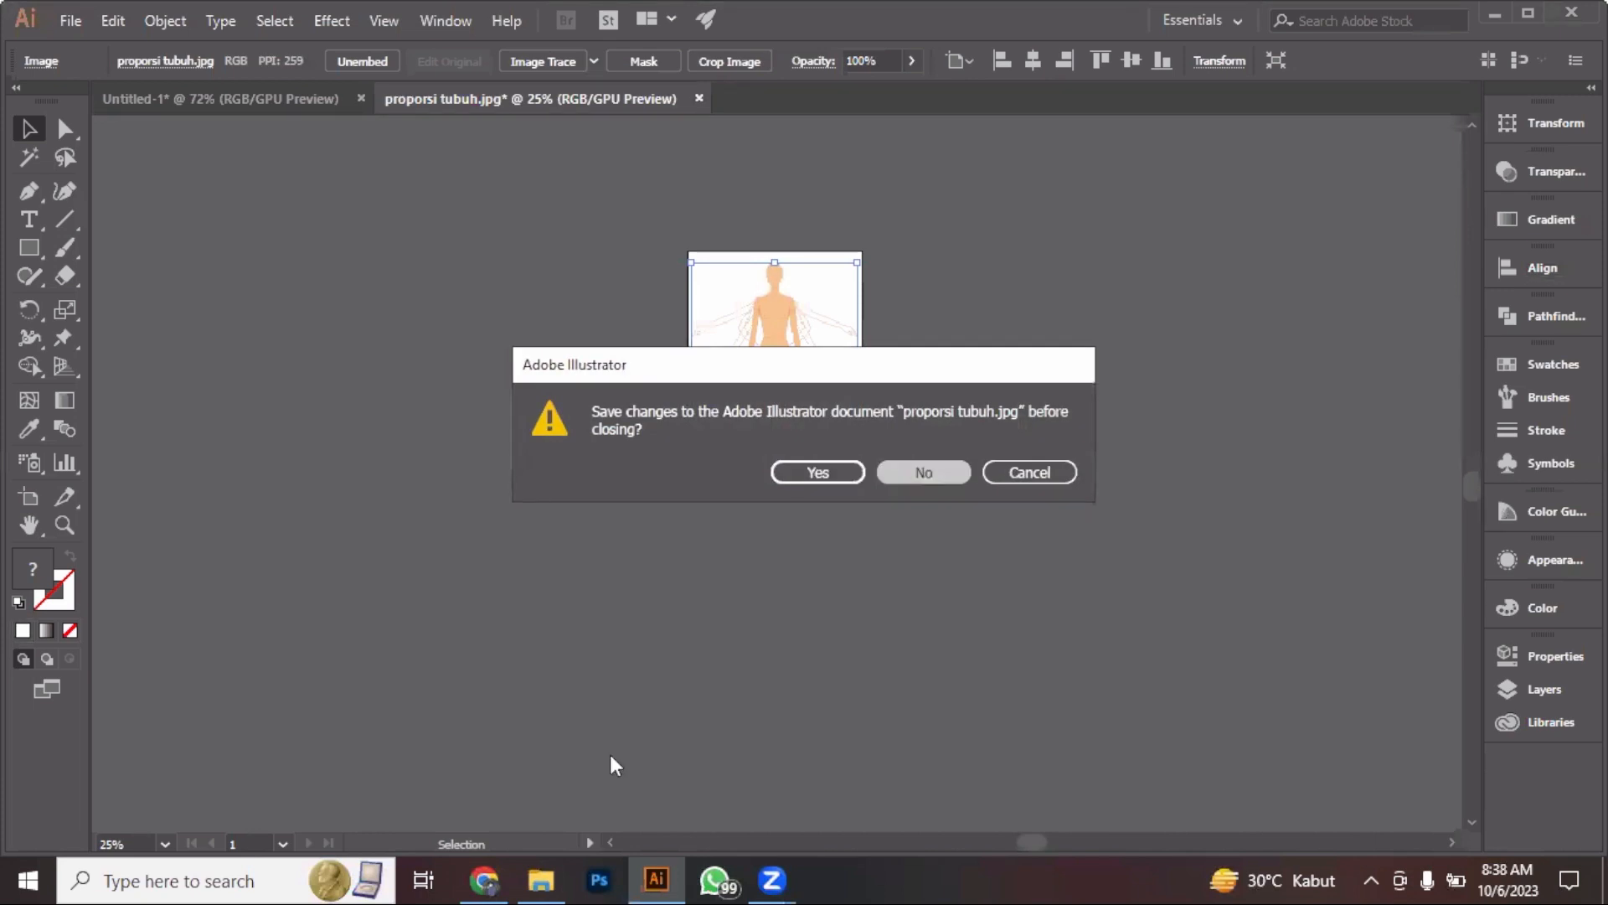
click(924, 472)
Place the proporsi tubuh image from the Bahan praktik folder into the Untitled-1 document
key(alt+Tab)
drag(454, 285, 806, 515)
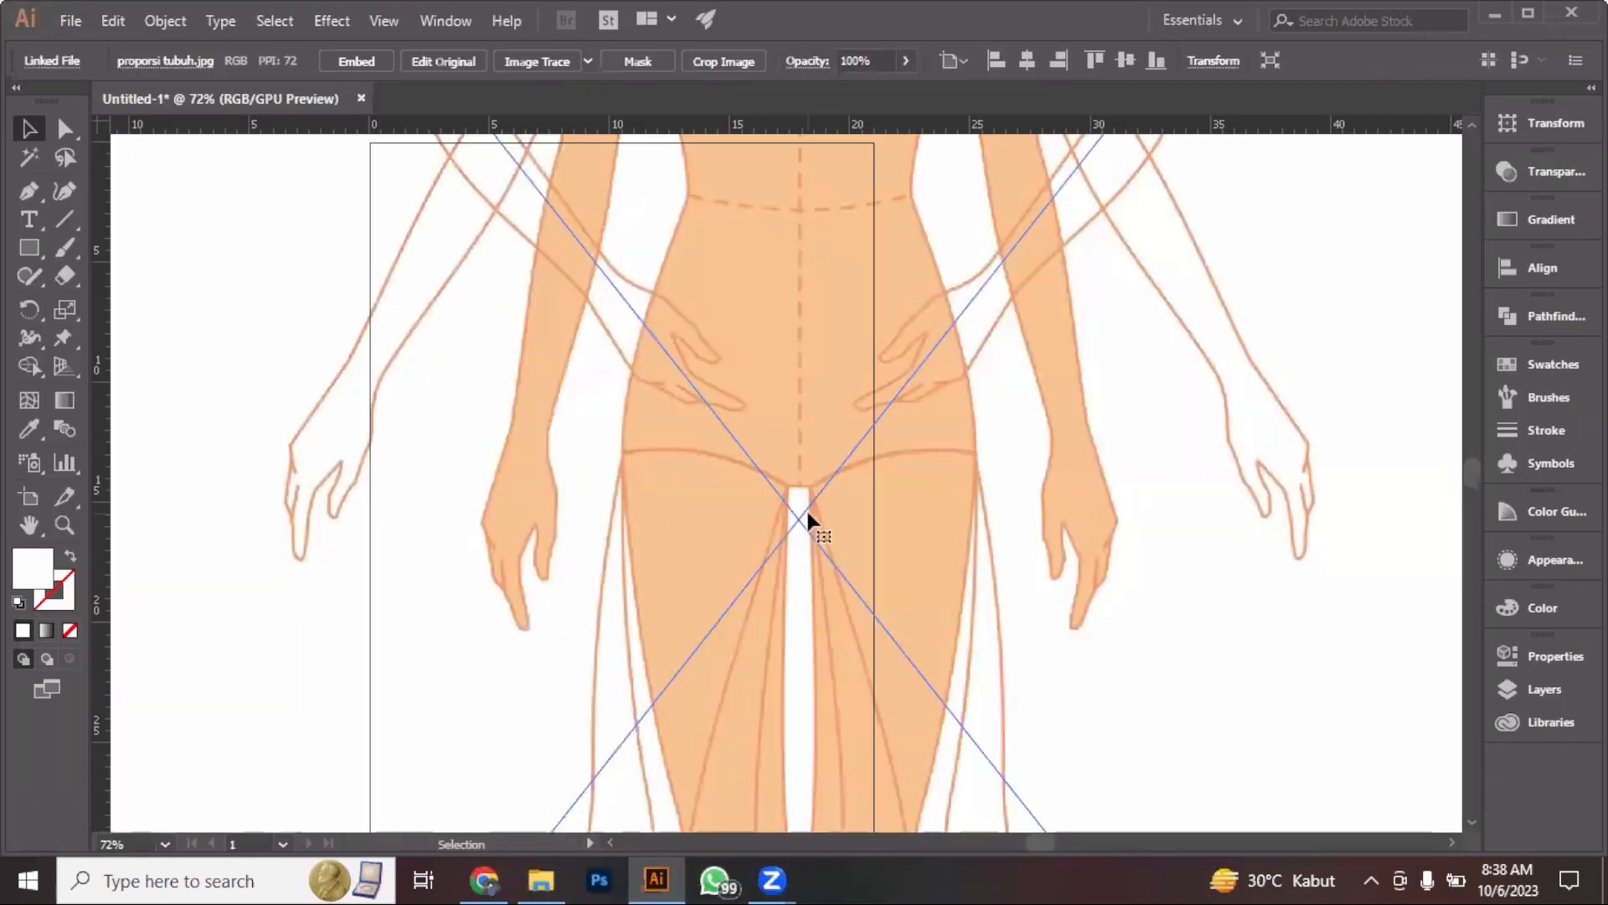
scroll(826, 395, down, 3)
scroll(826, 395, down, 1)
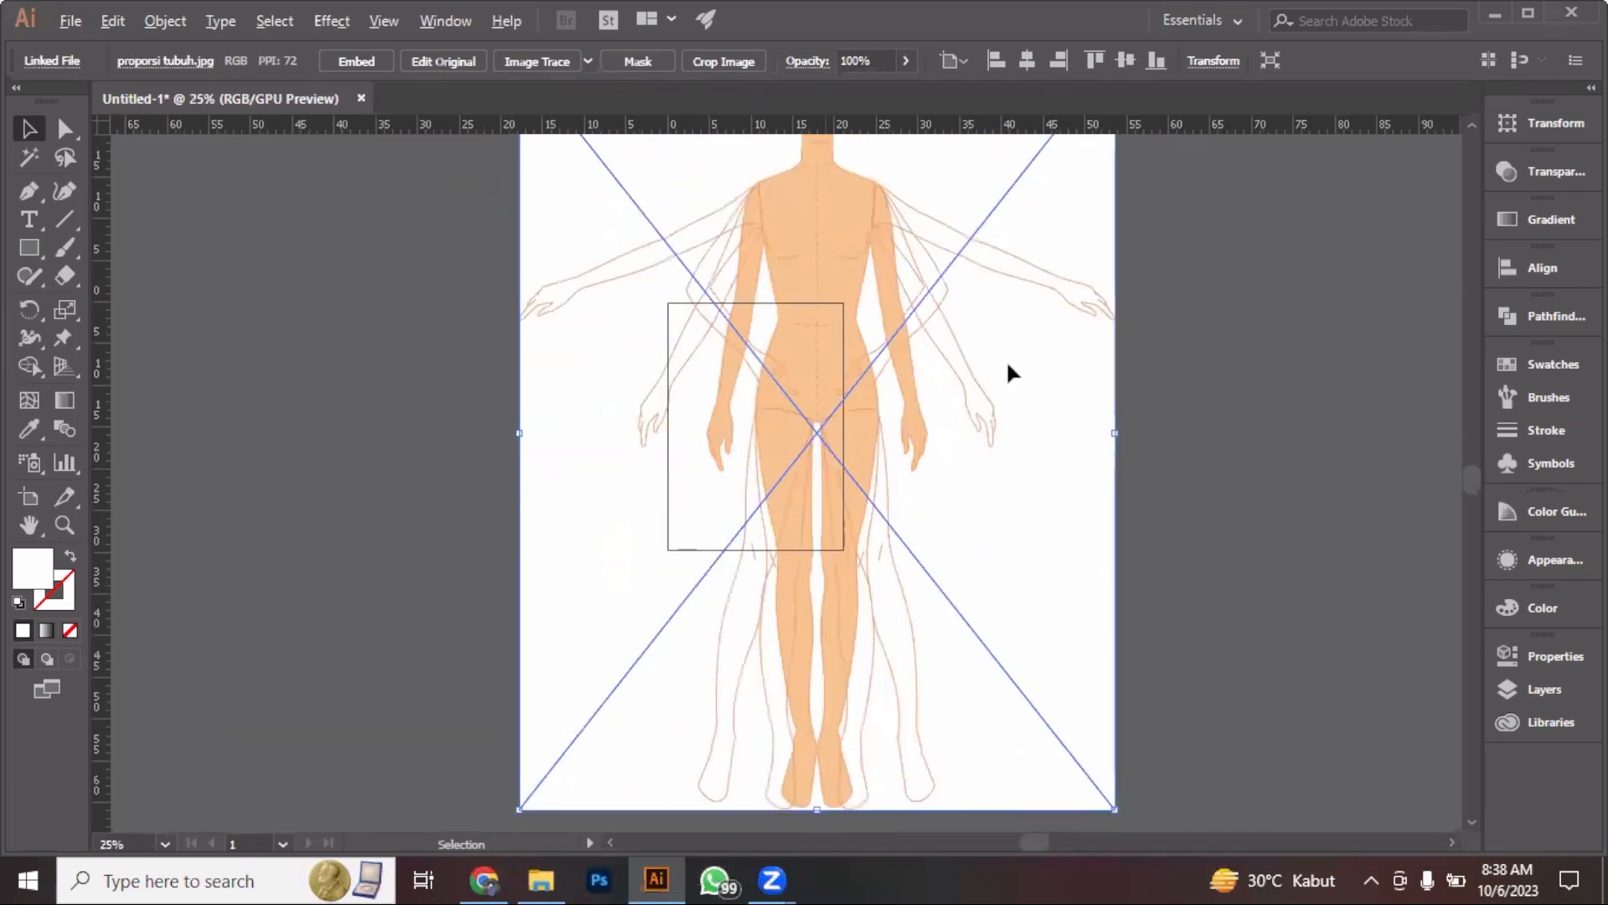
Scale the newly placed body figure down proportionally and move it beside the artboard's right edge
drag(892, 327, 1116, 357)
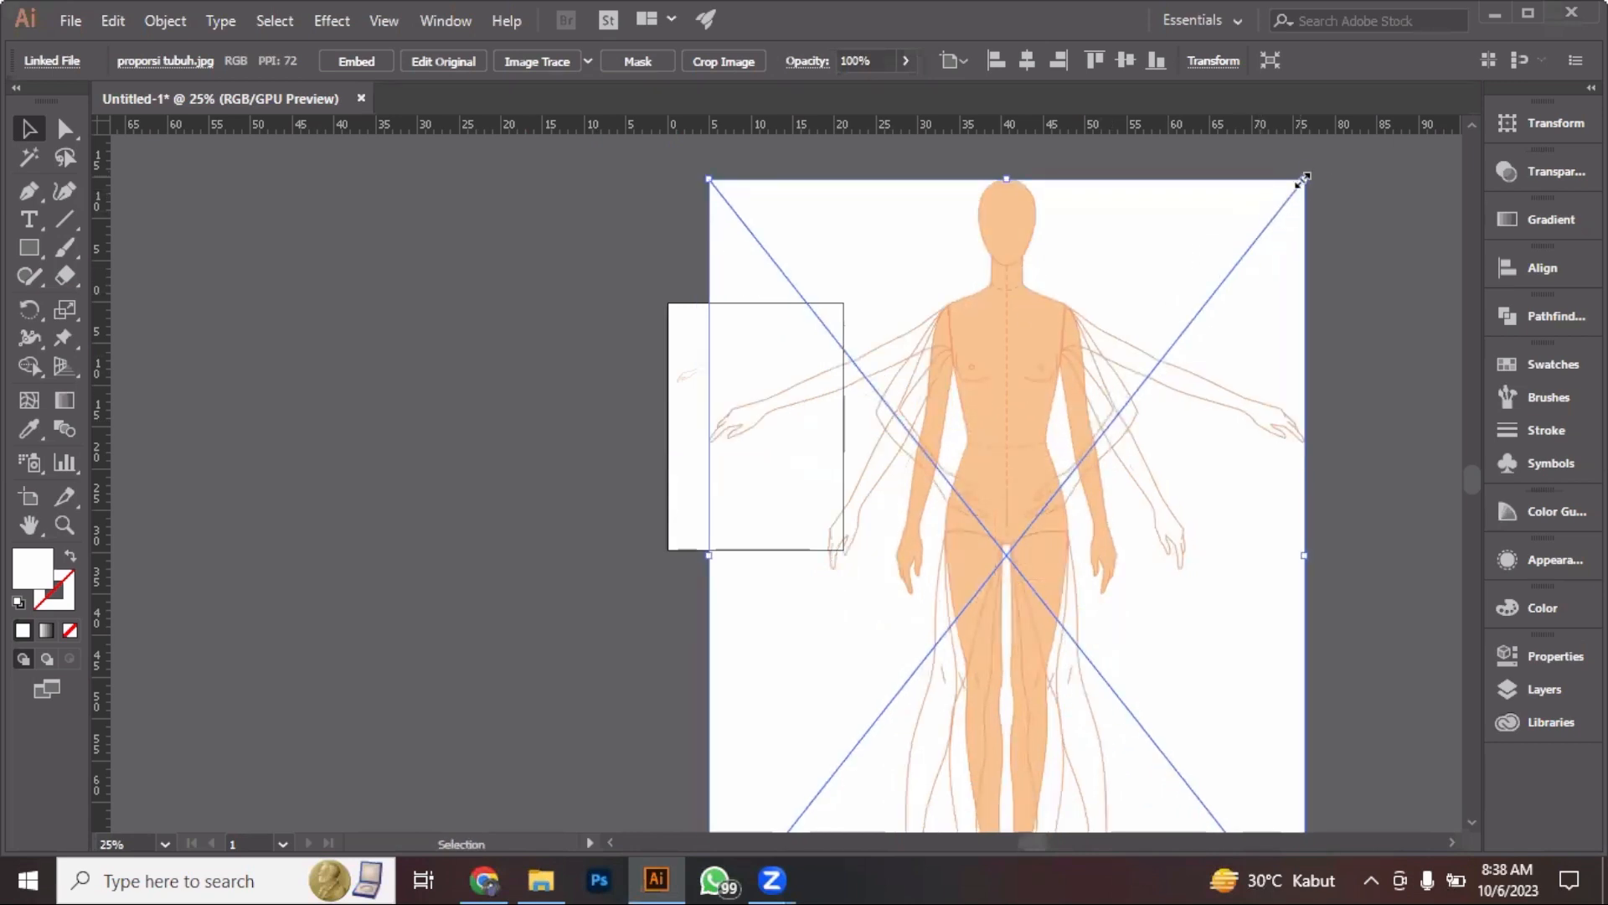
drag(1306, 177, 1125, 405)
drag(1025, 521, 1008, 419)
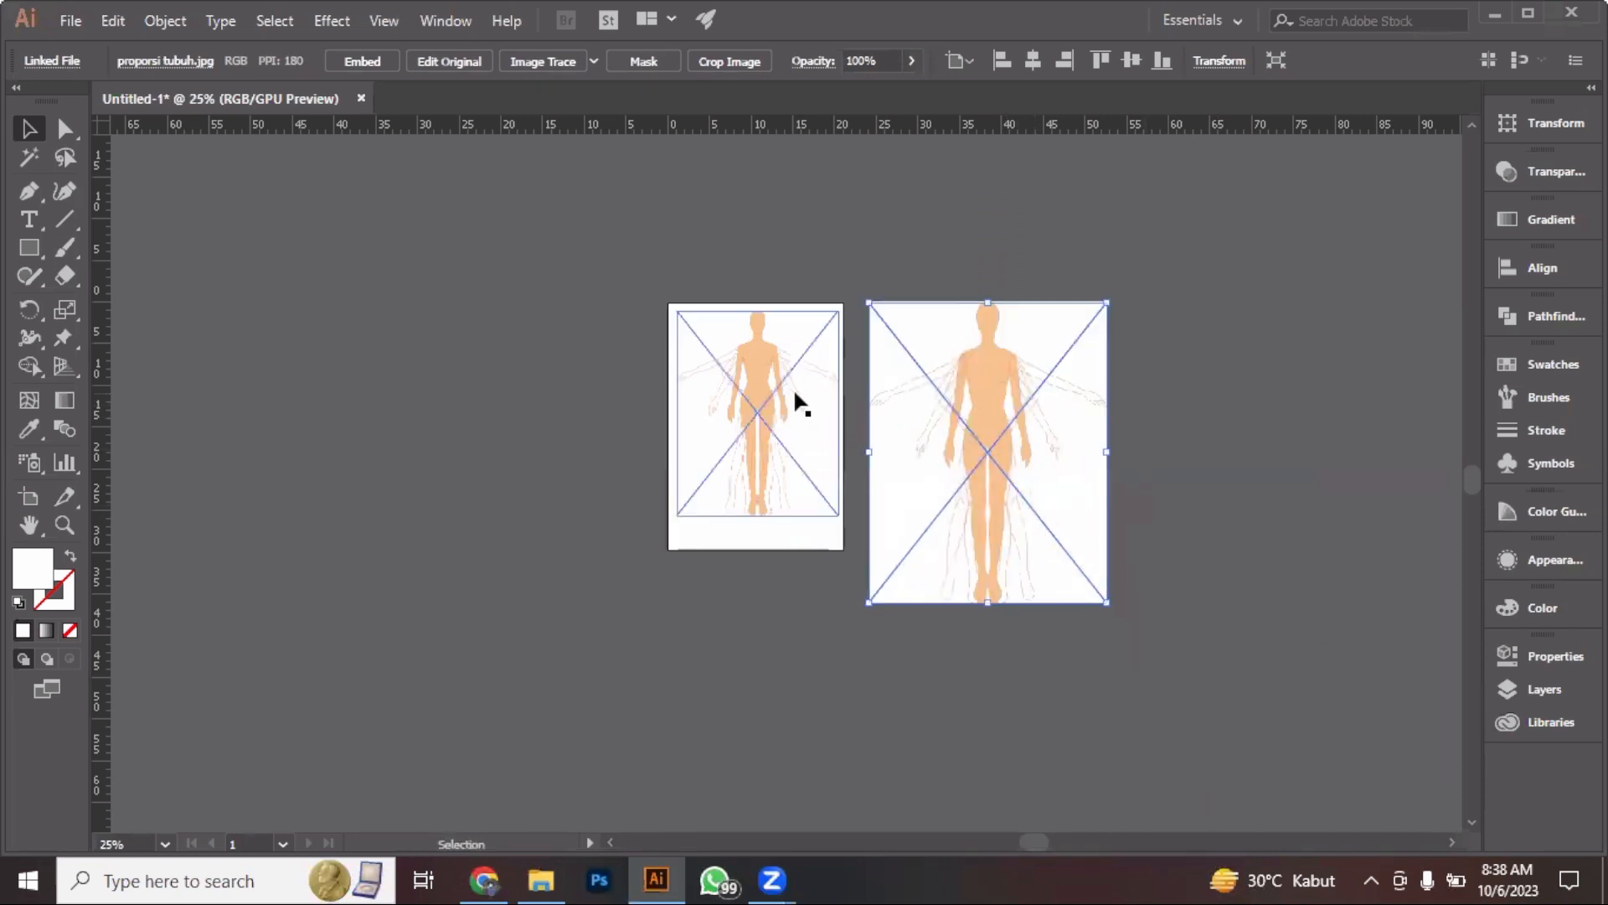
Delete the duplicate body figure beside the artboard, keeping only the one on the page
scroll(794, 391, up, 2)
drag(1259, 390, 1237, 387)
click(747, 377)
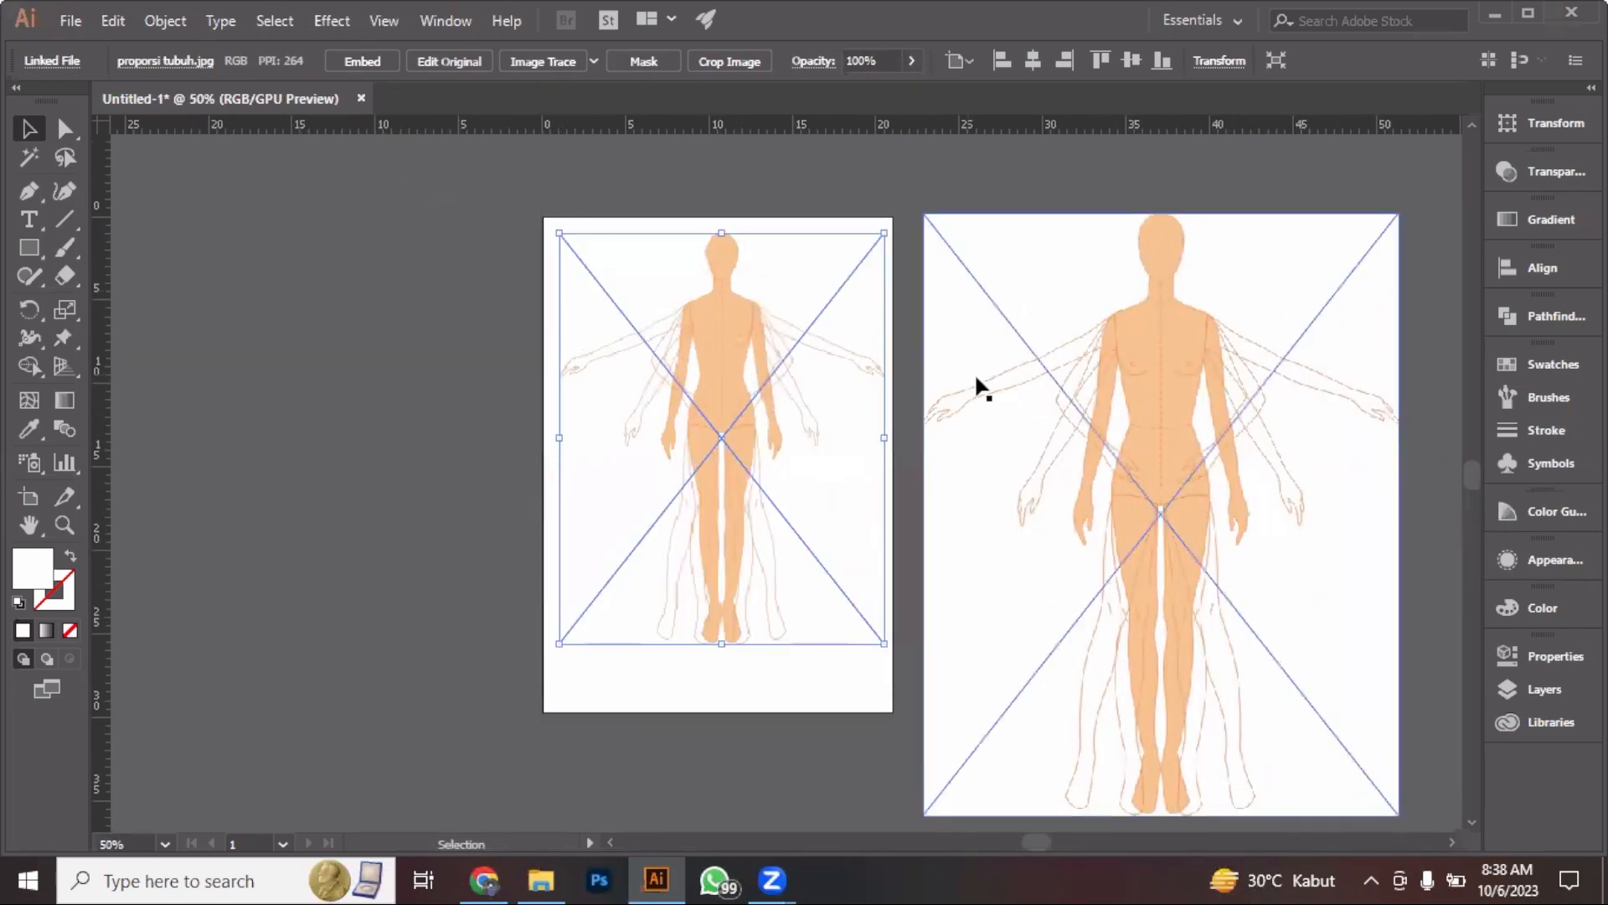
click(990, 387)
key(Delete)
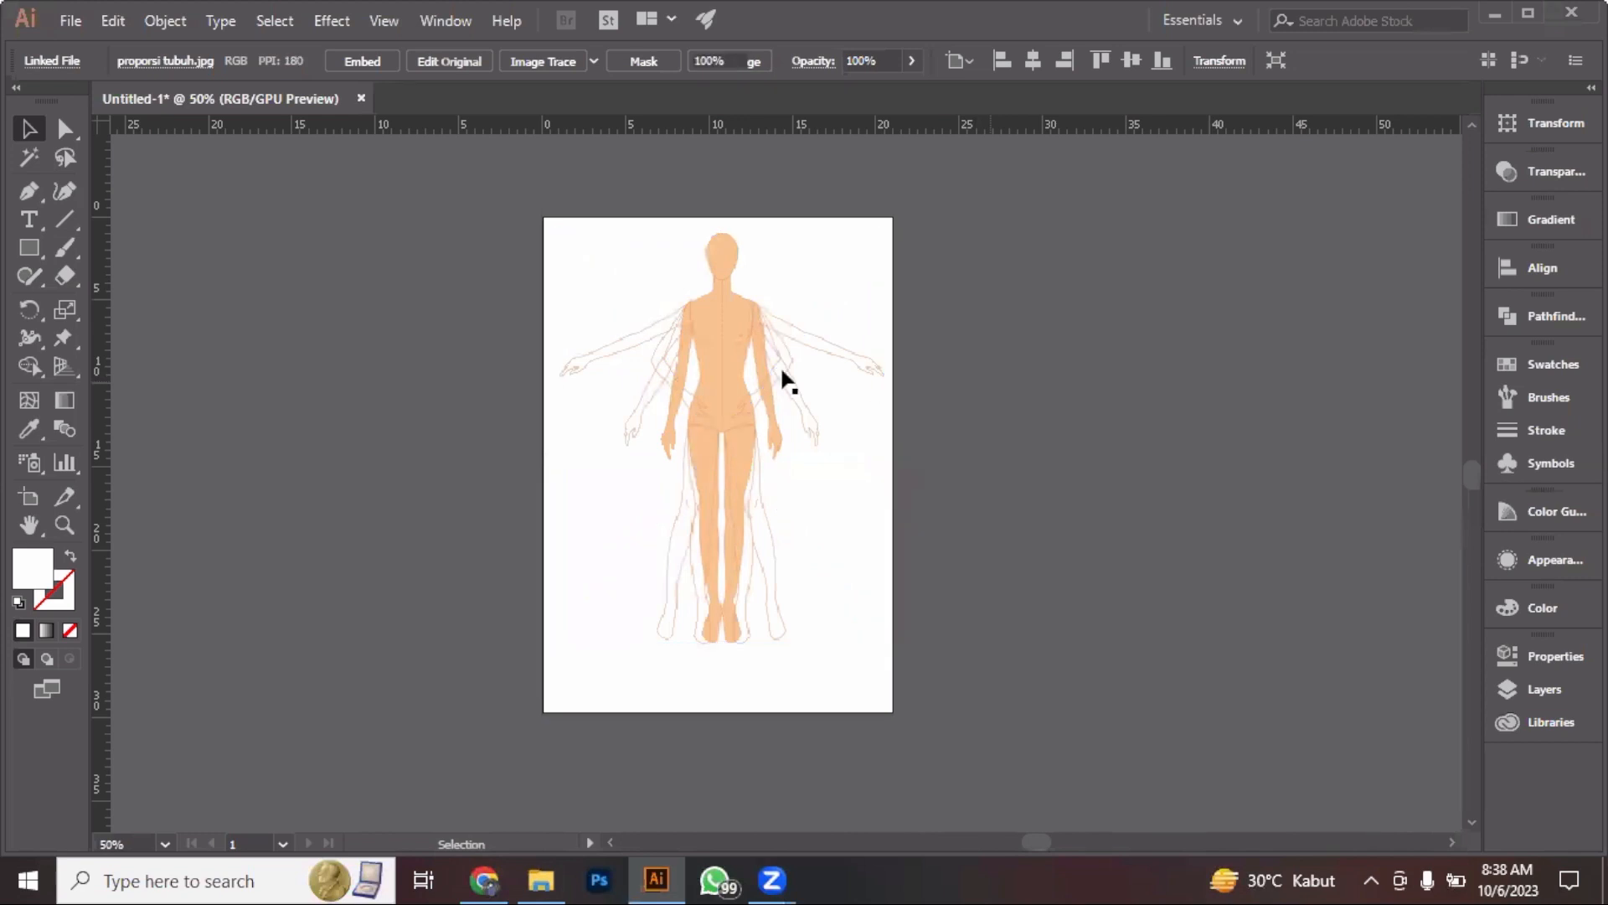
Centre the body figure image horizontally and vertically on the artboard and deselect it
key(ctrl+0)
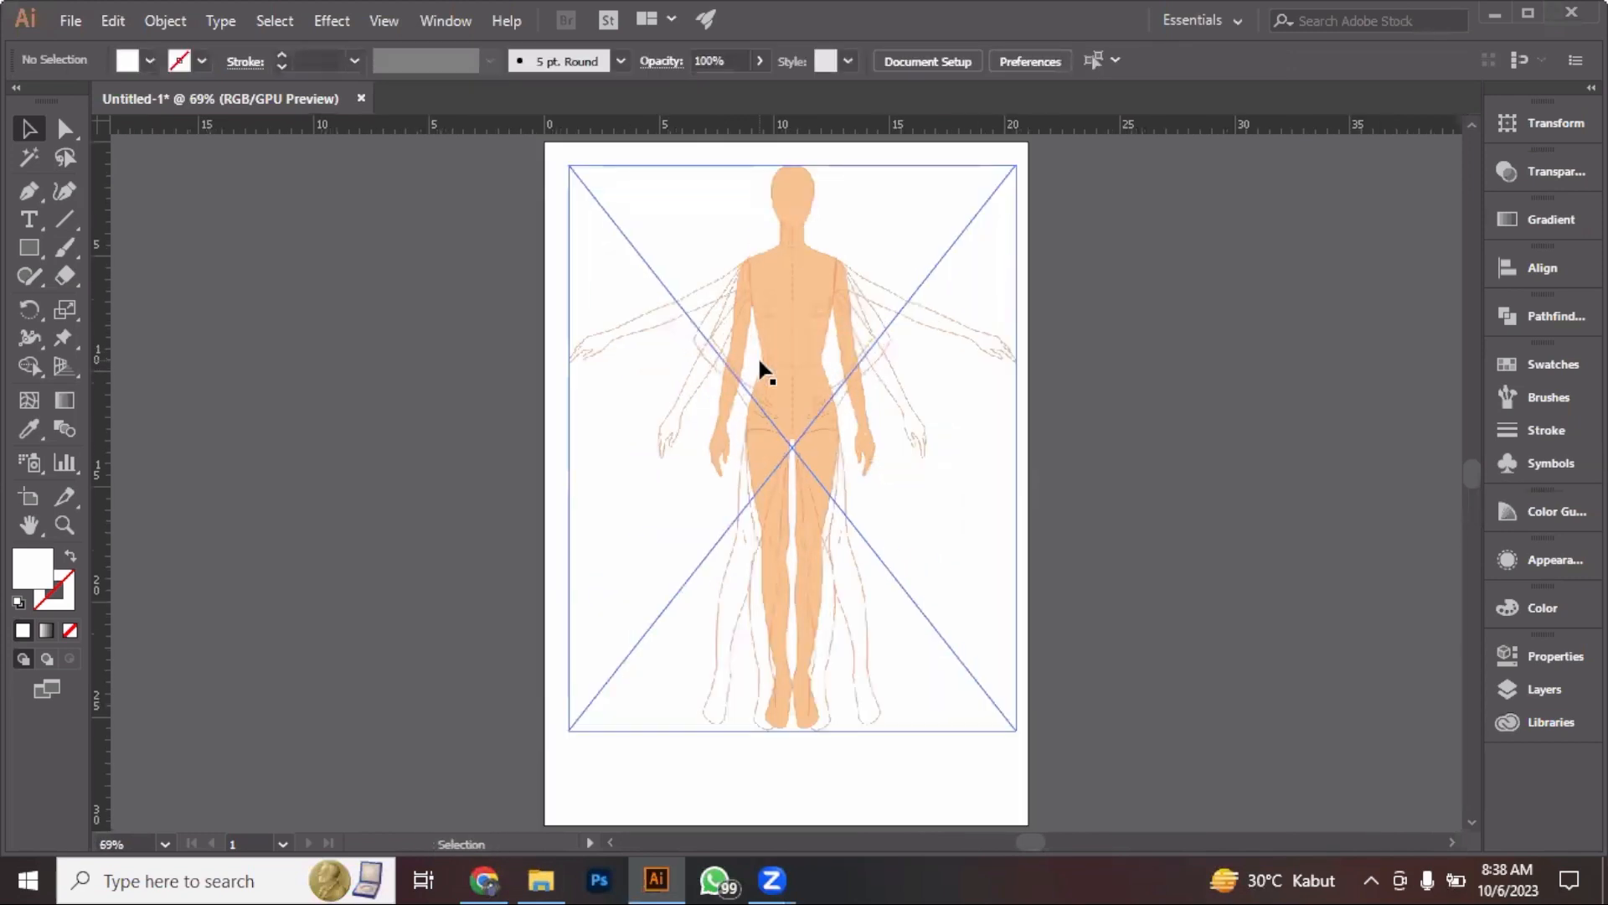
click(740, 319)
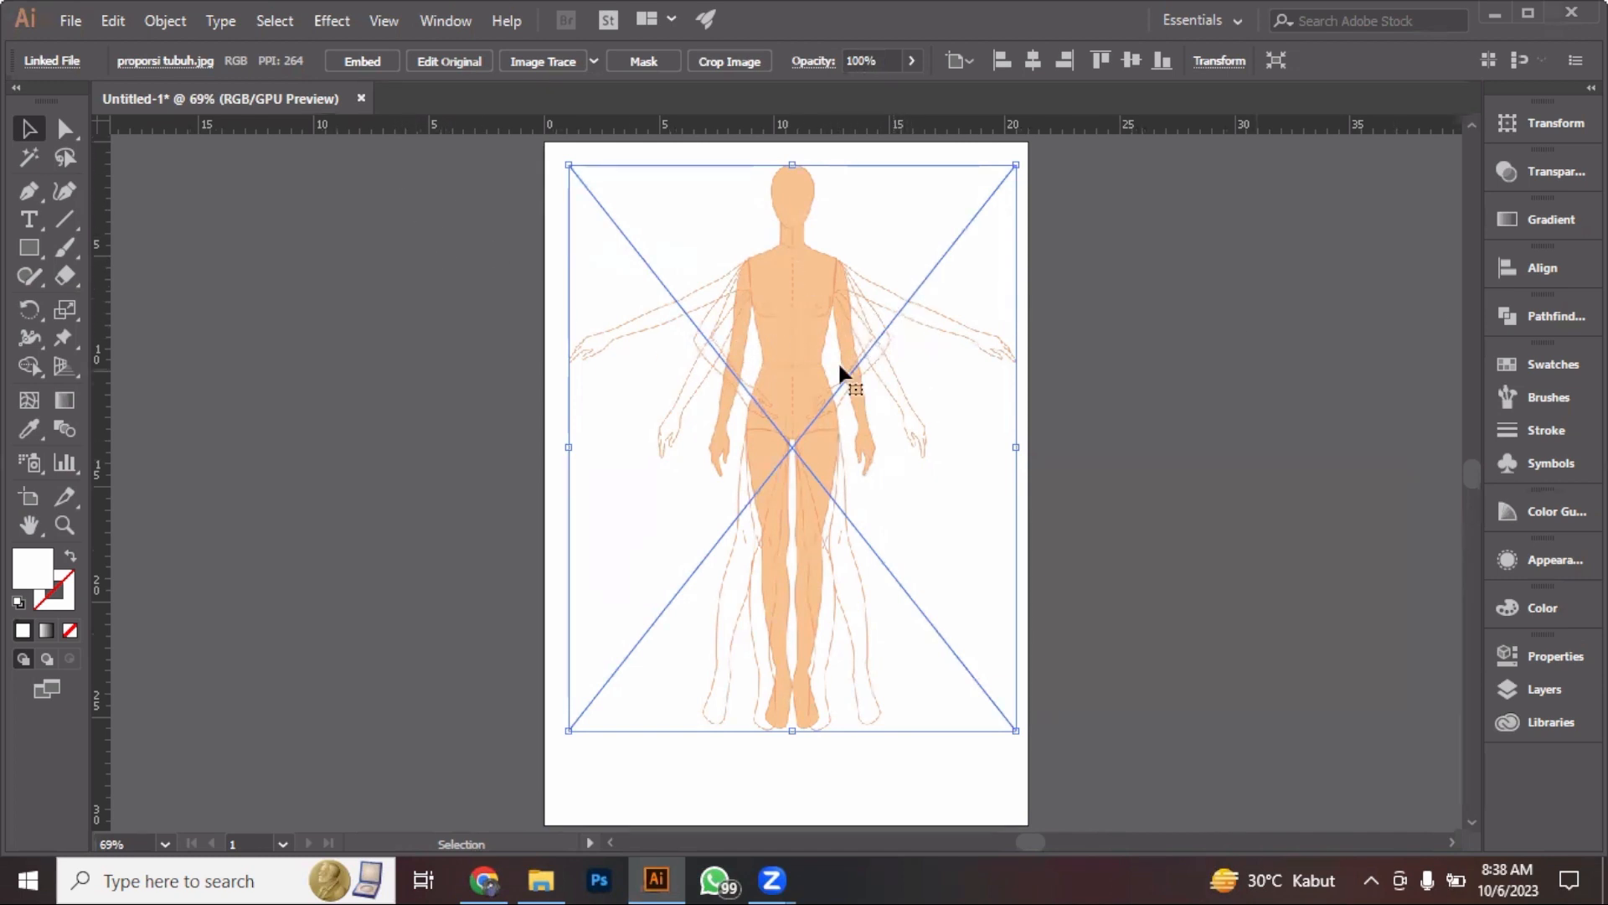
click(1577, 276)
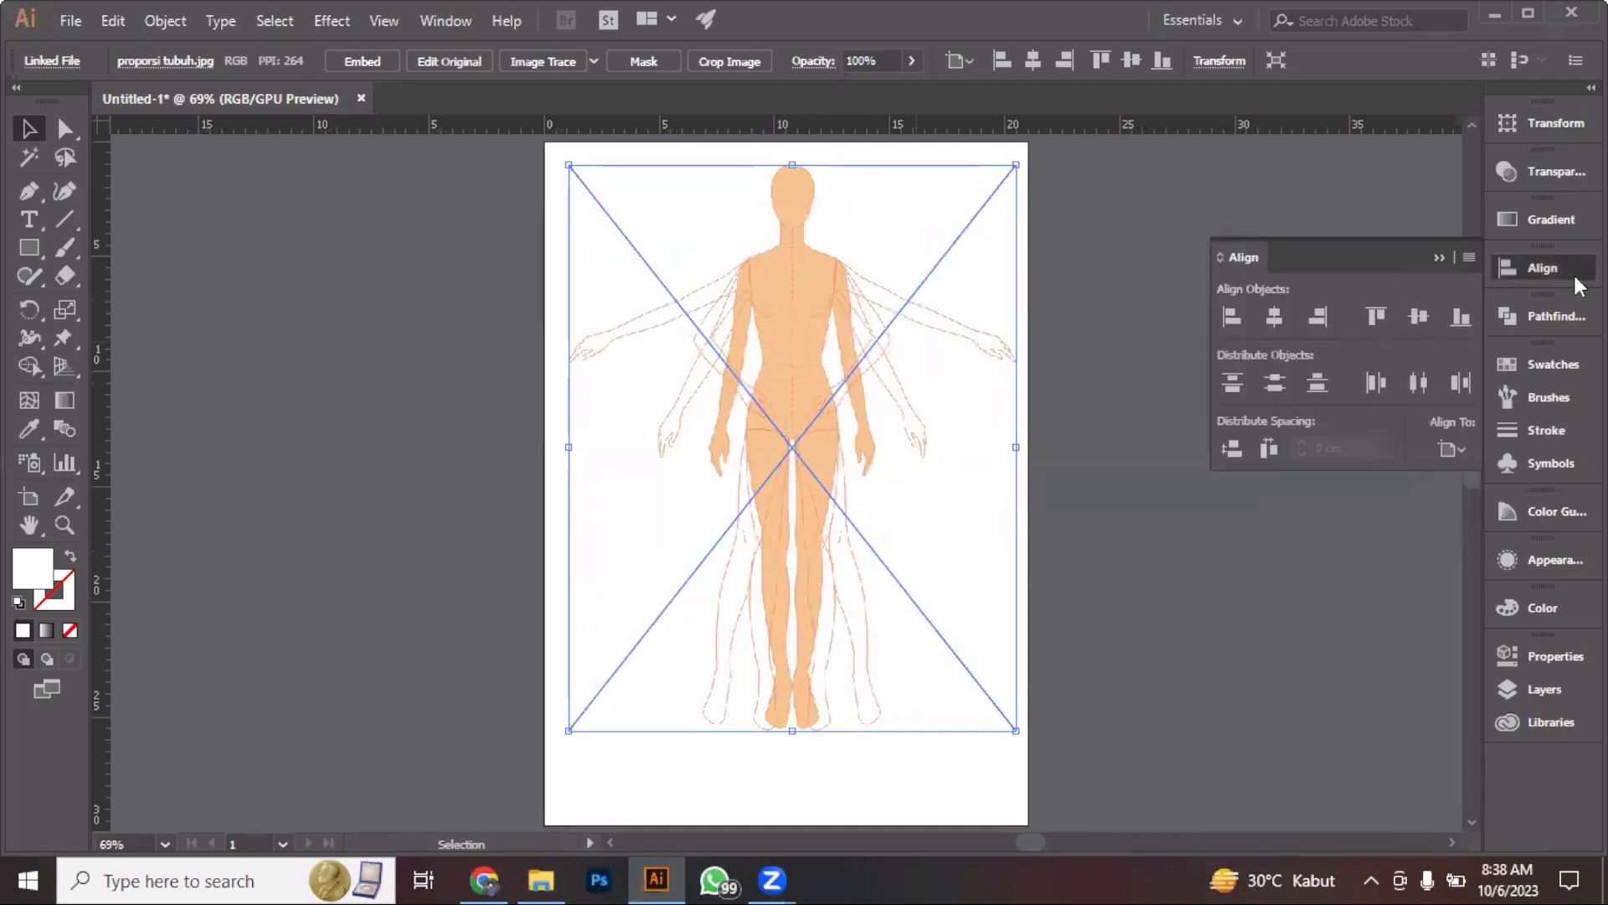
click(1273, 320)
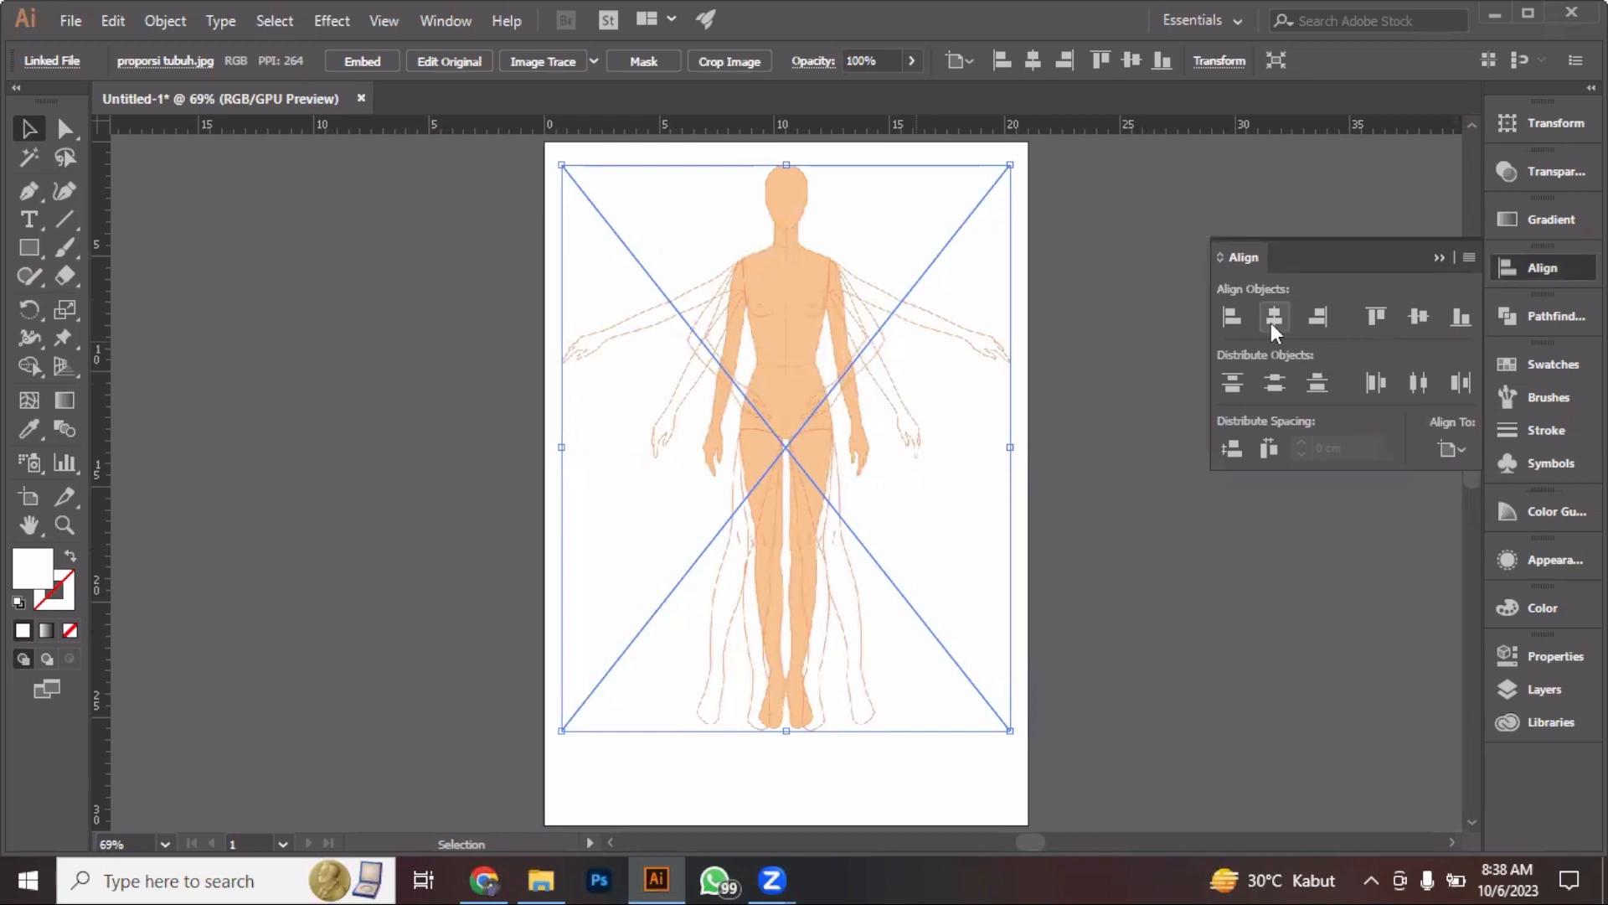
click(1419, 316)
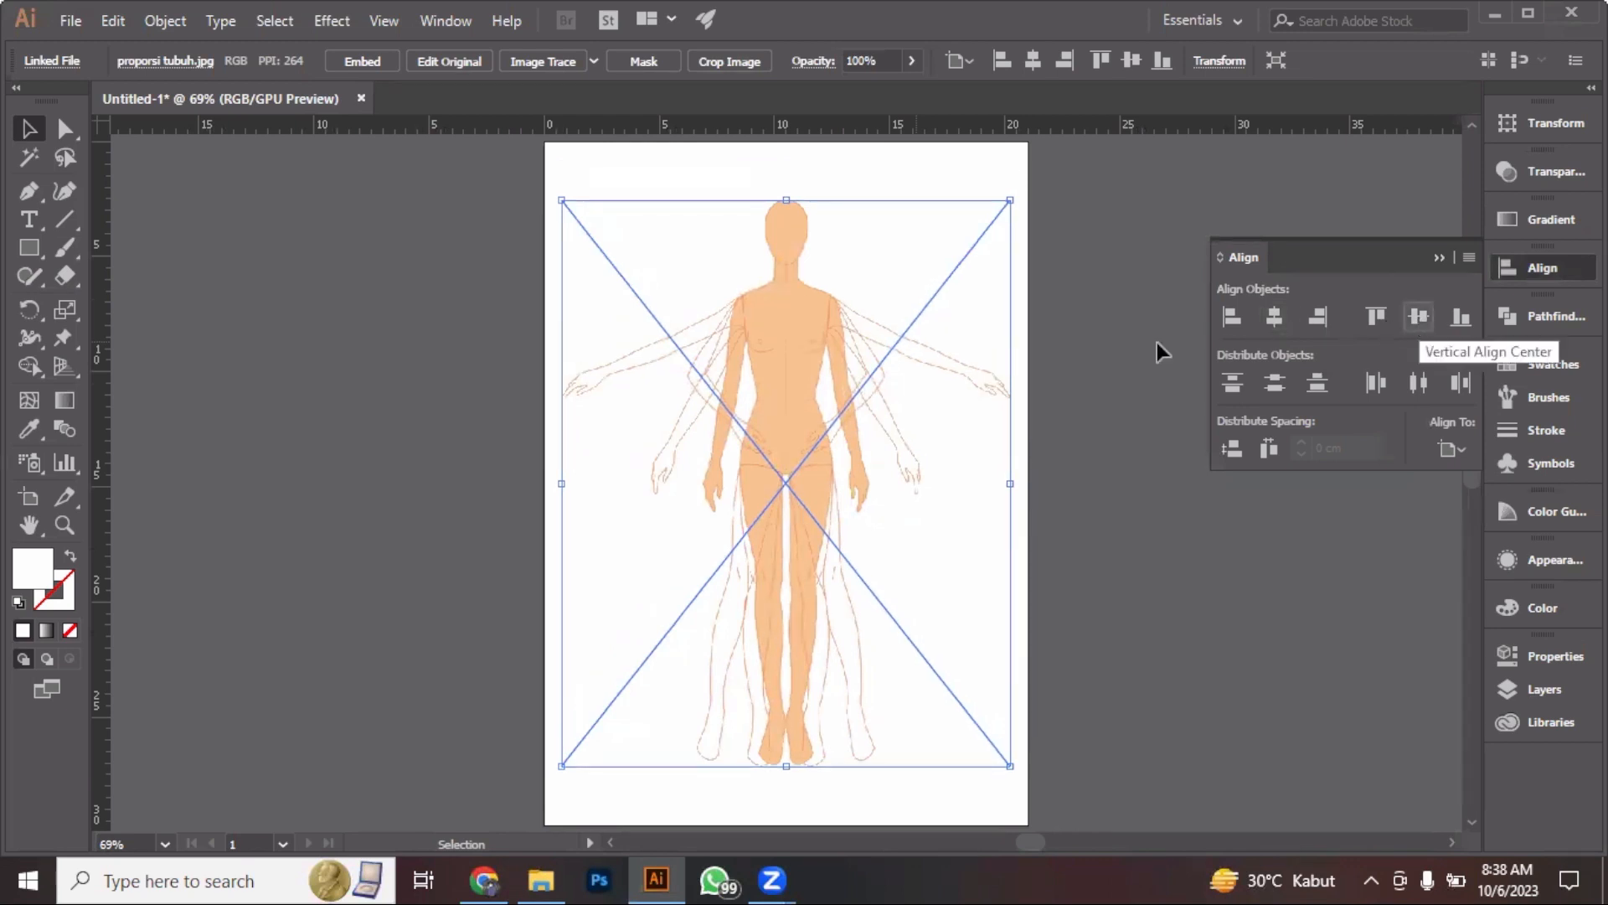
click(1058, 316)
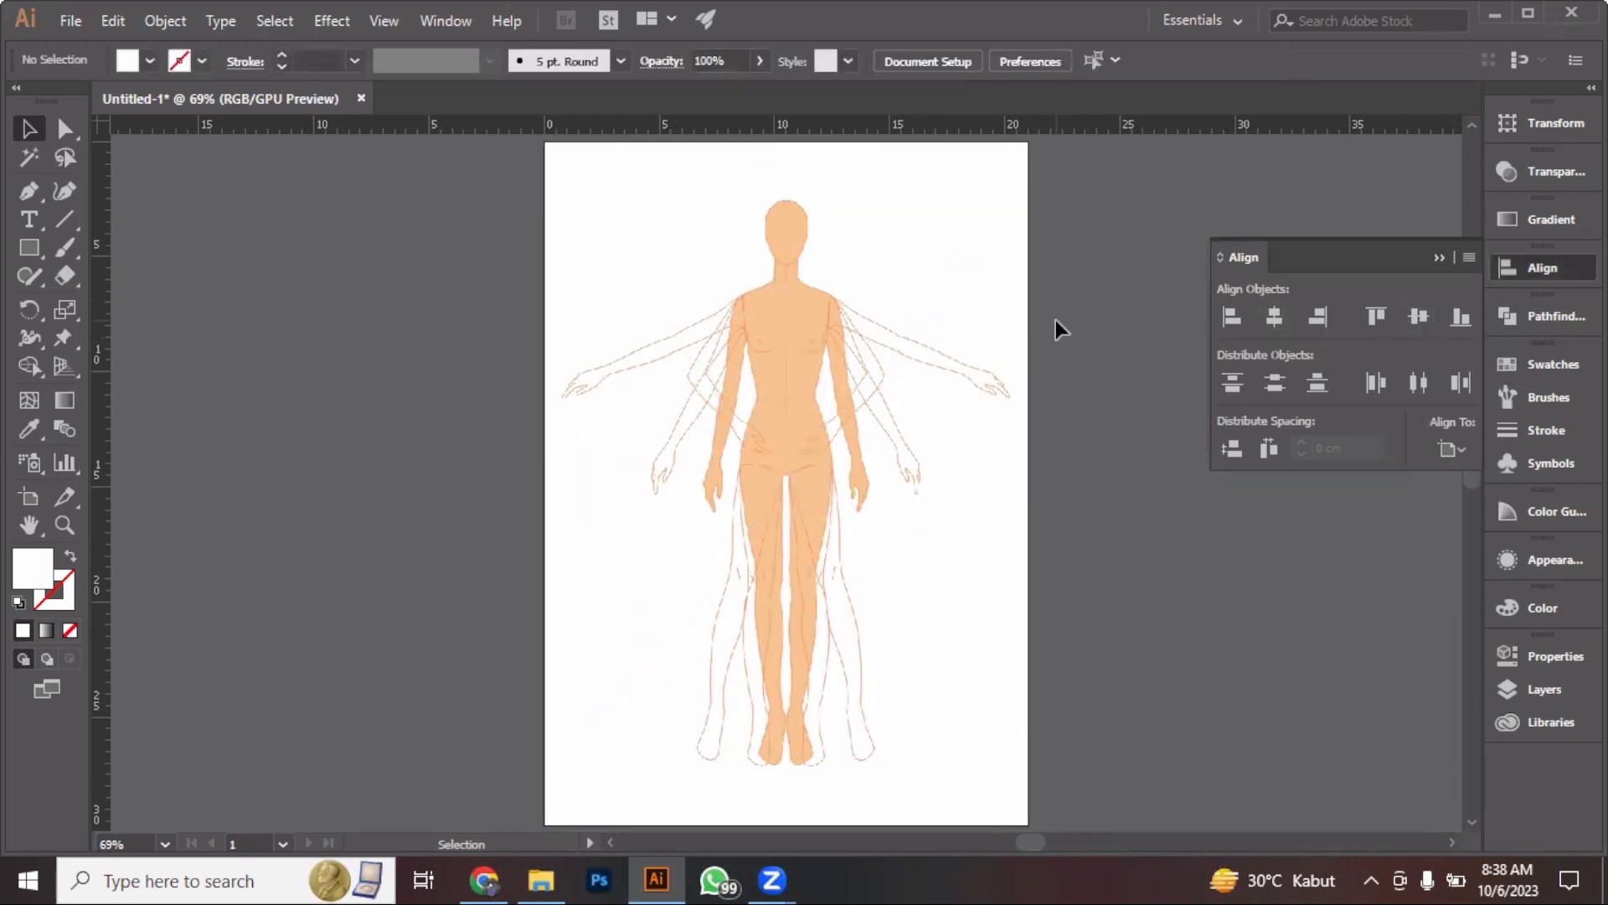
Embed the linked body figure image in the document
click(794, 358)
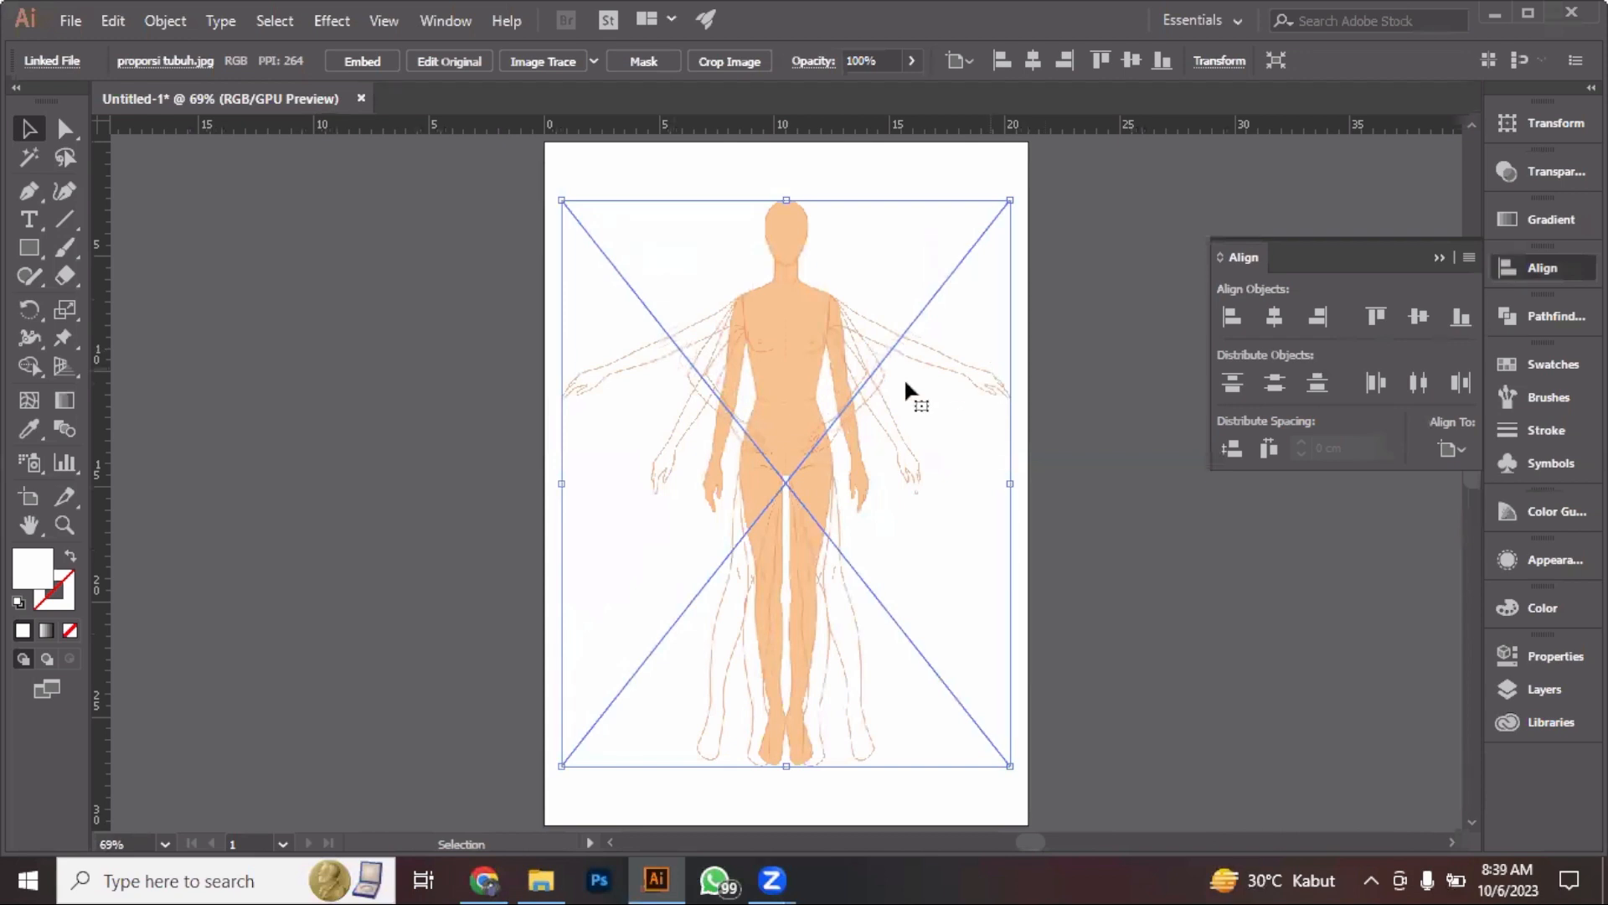
click(362, 61)
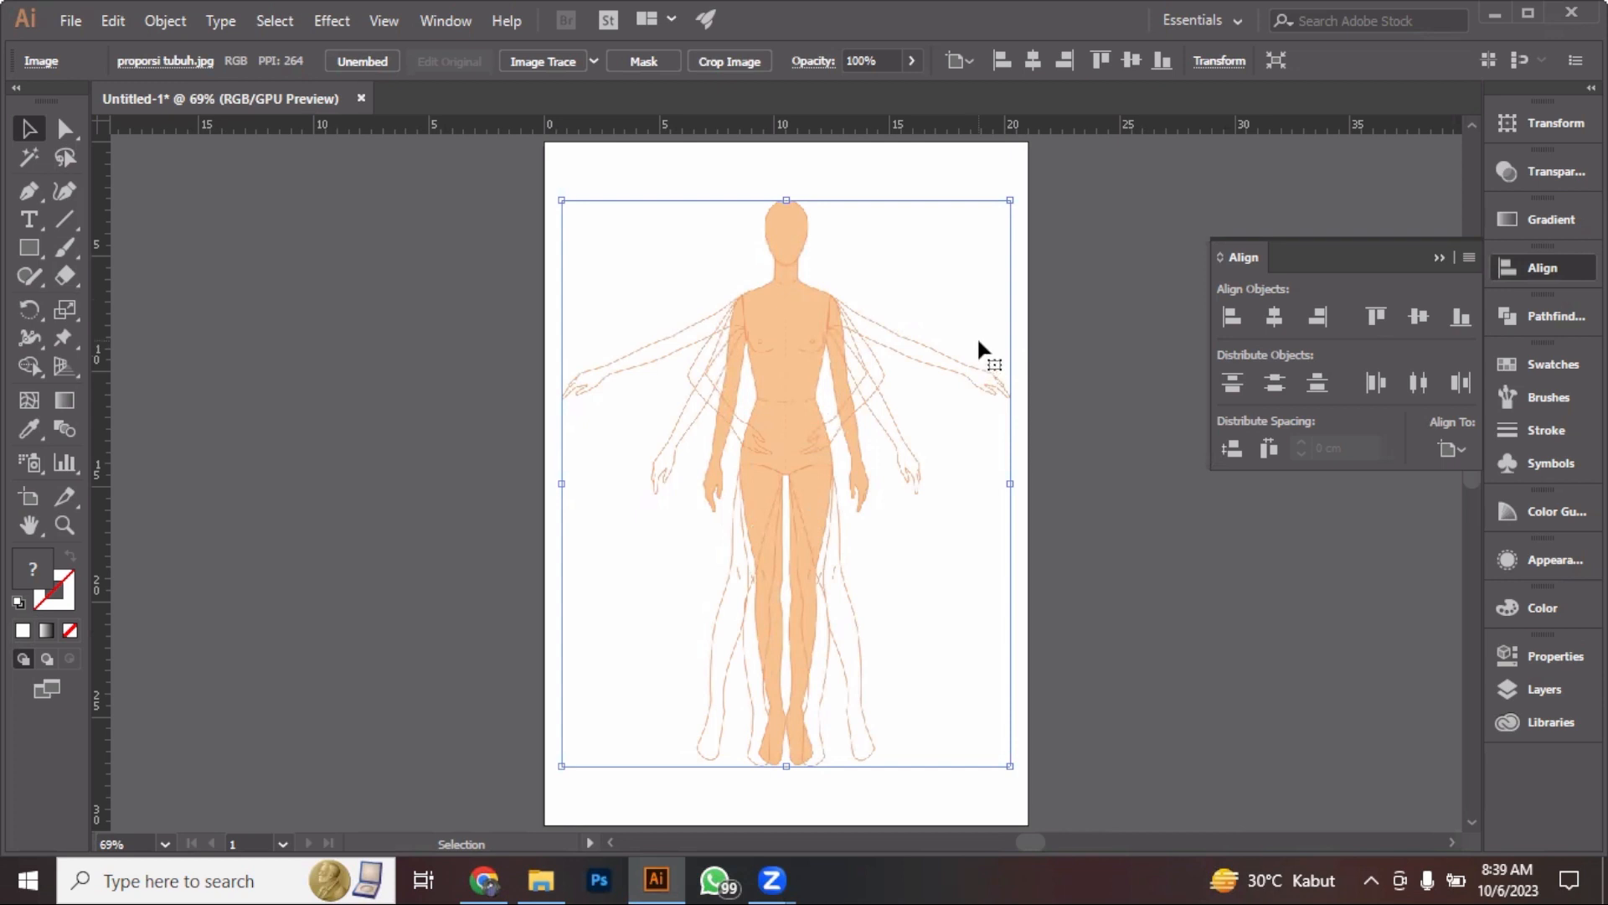
Try moving the embedded body figure away from the artboard's centre and undo the moves
drag(978, 340, 910, 342)
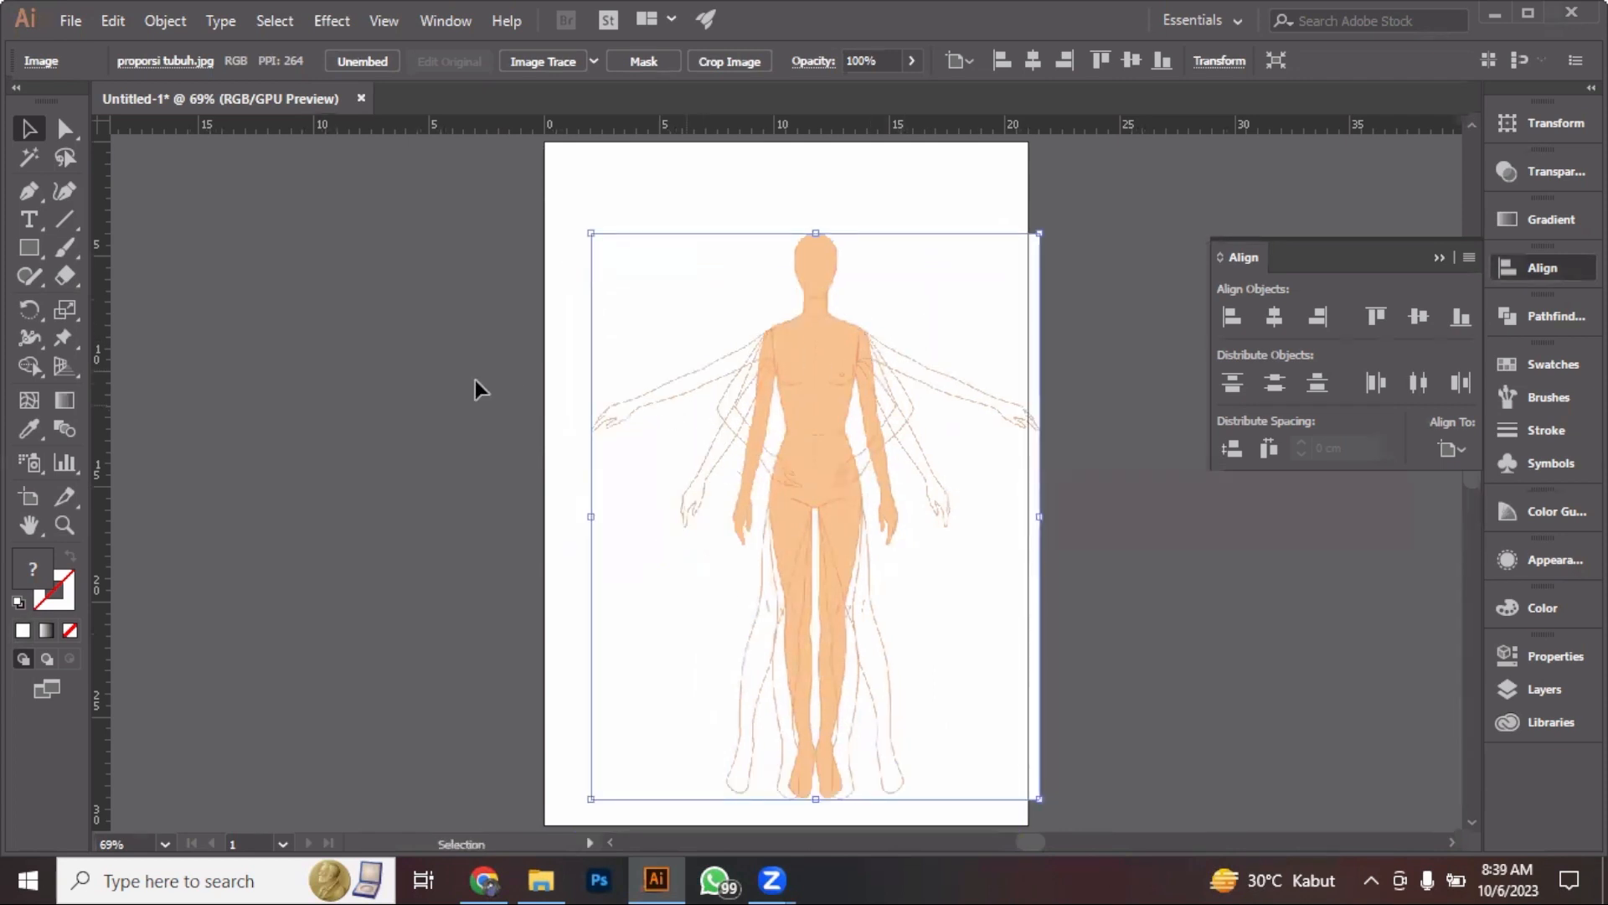
drag(813, 356, 821, 278)
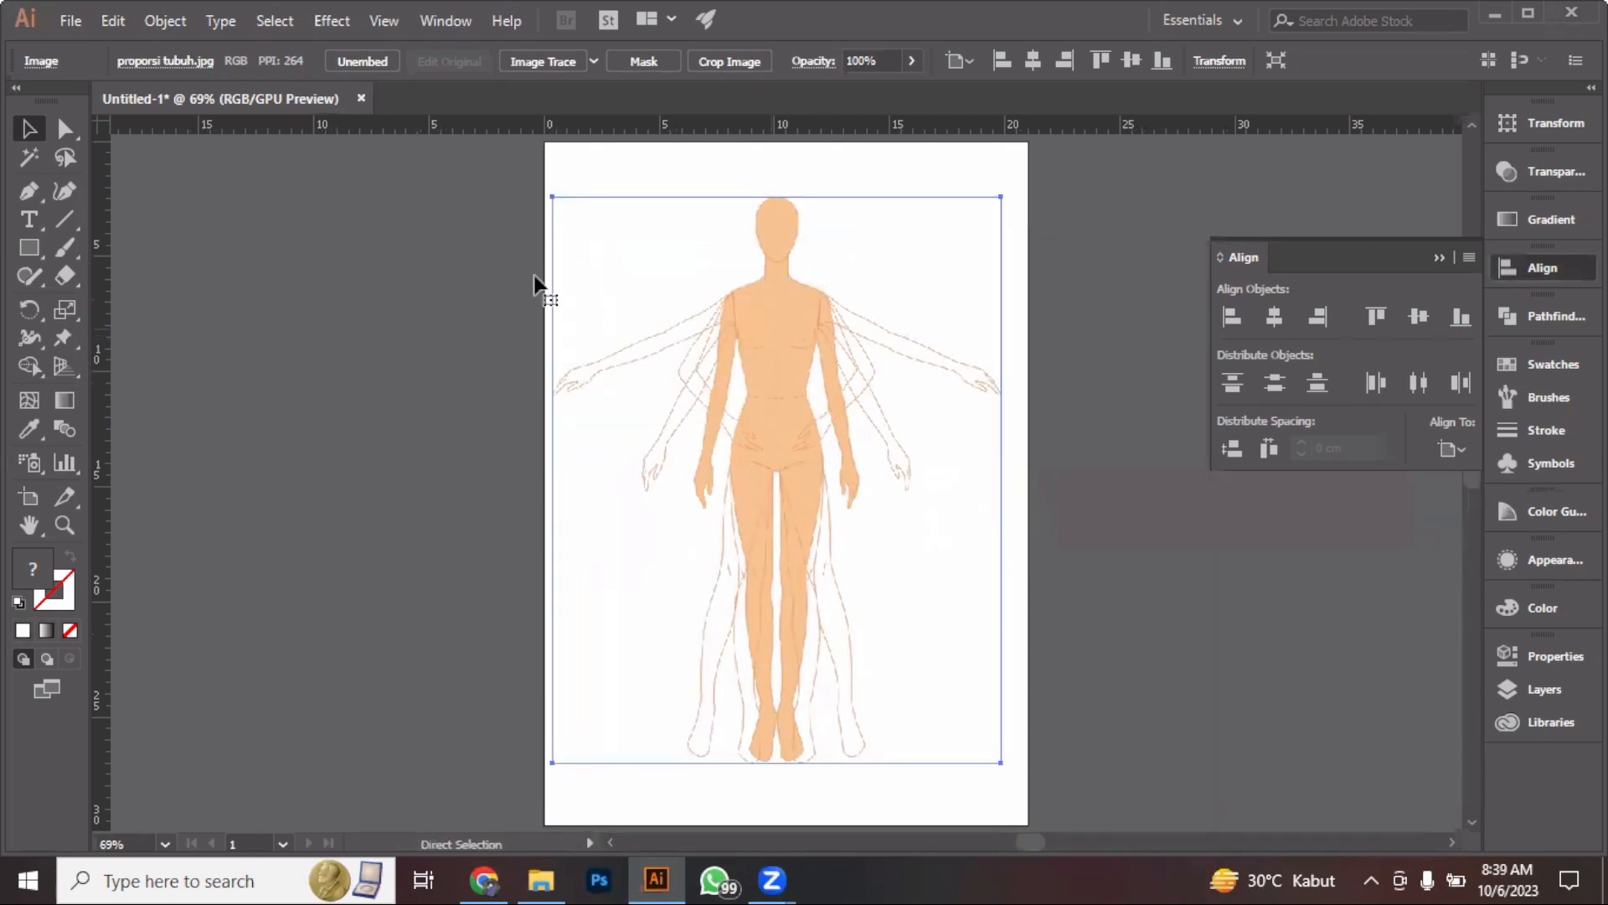
key(v)
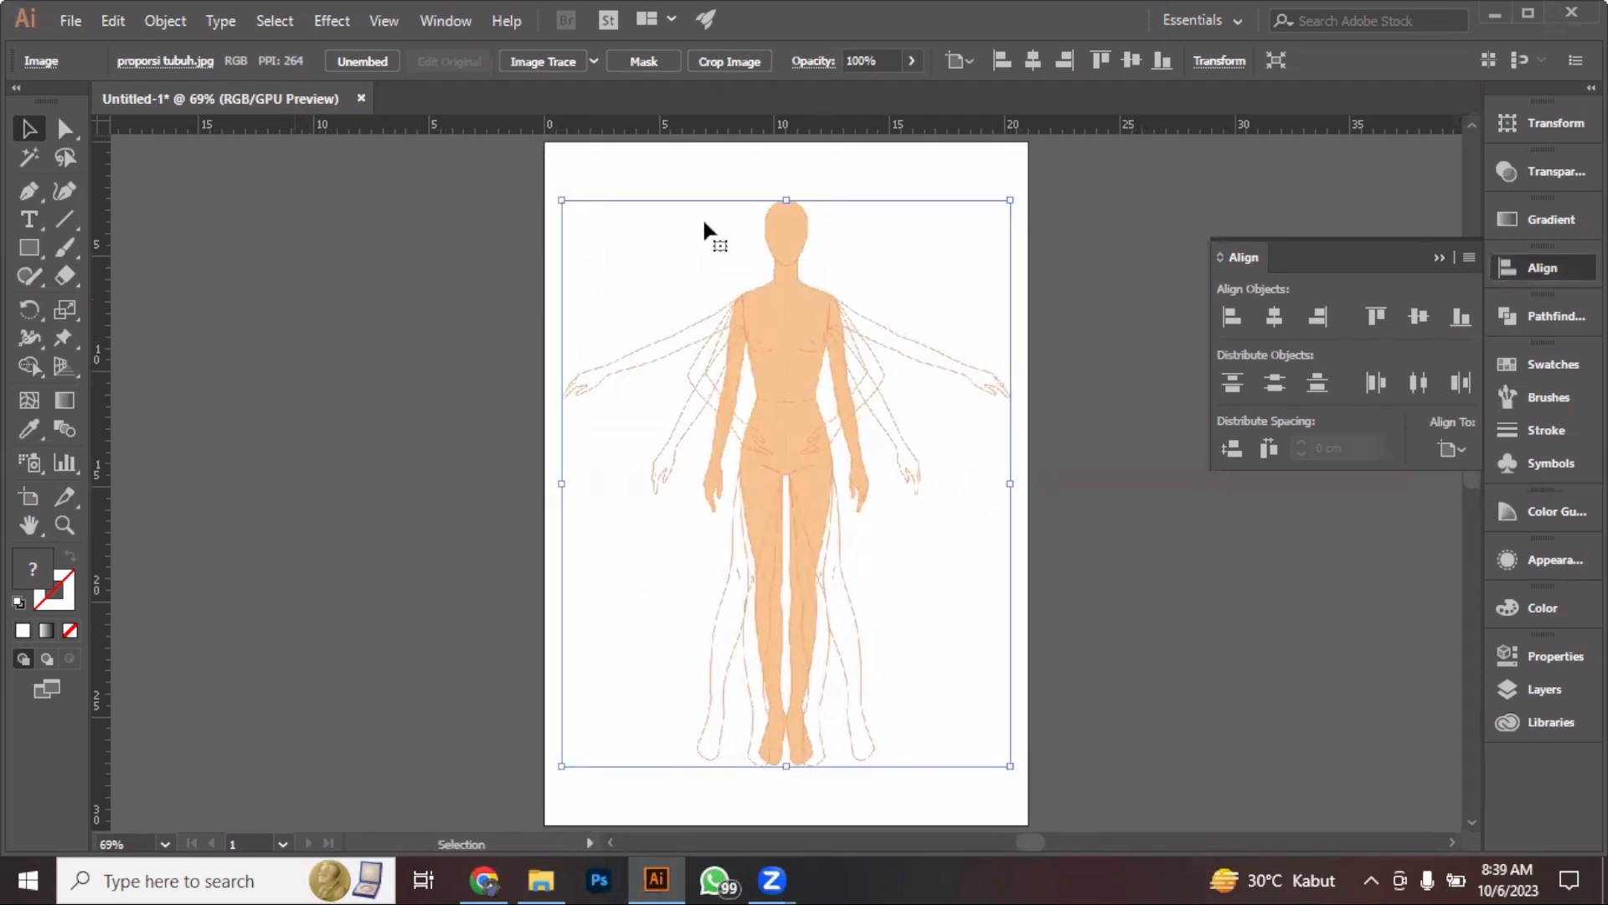
Lock the selected body figure image so it stays fixed on the artboard
click(215, 25)
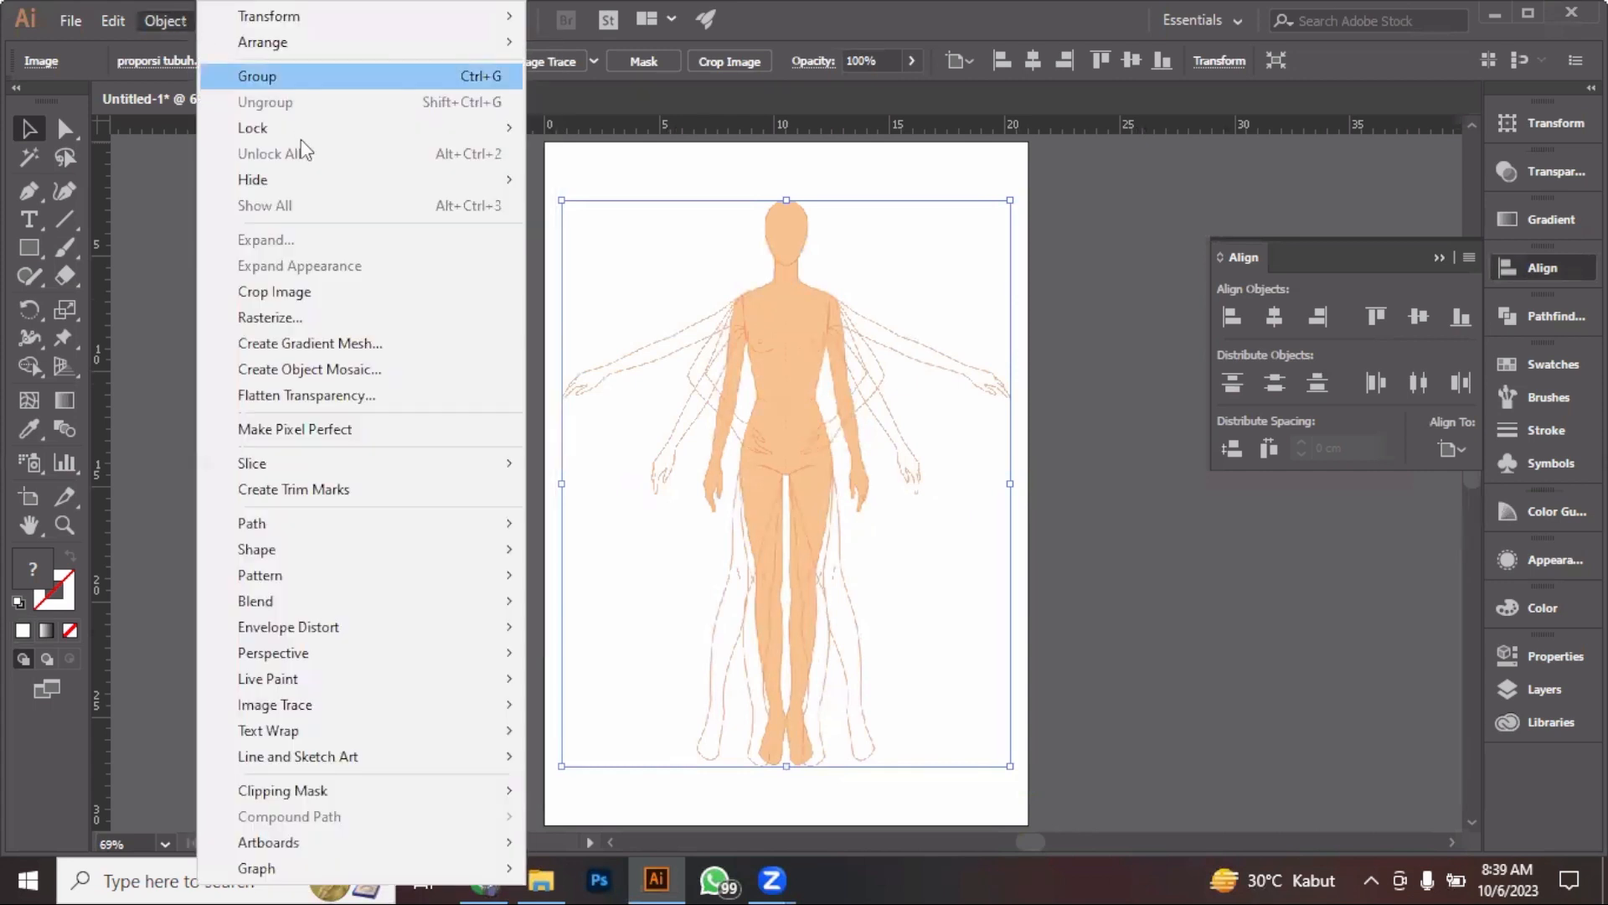
mouse_move(302, 138)
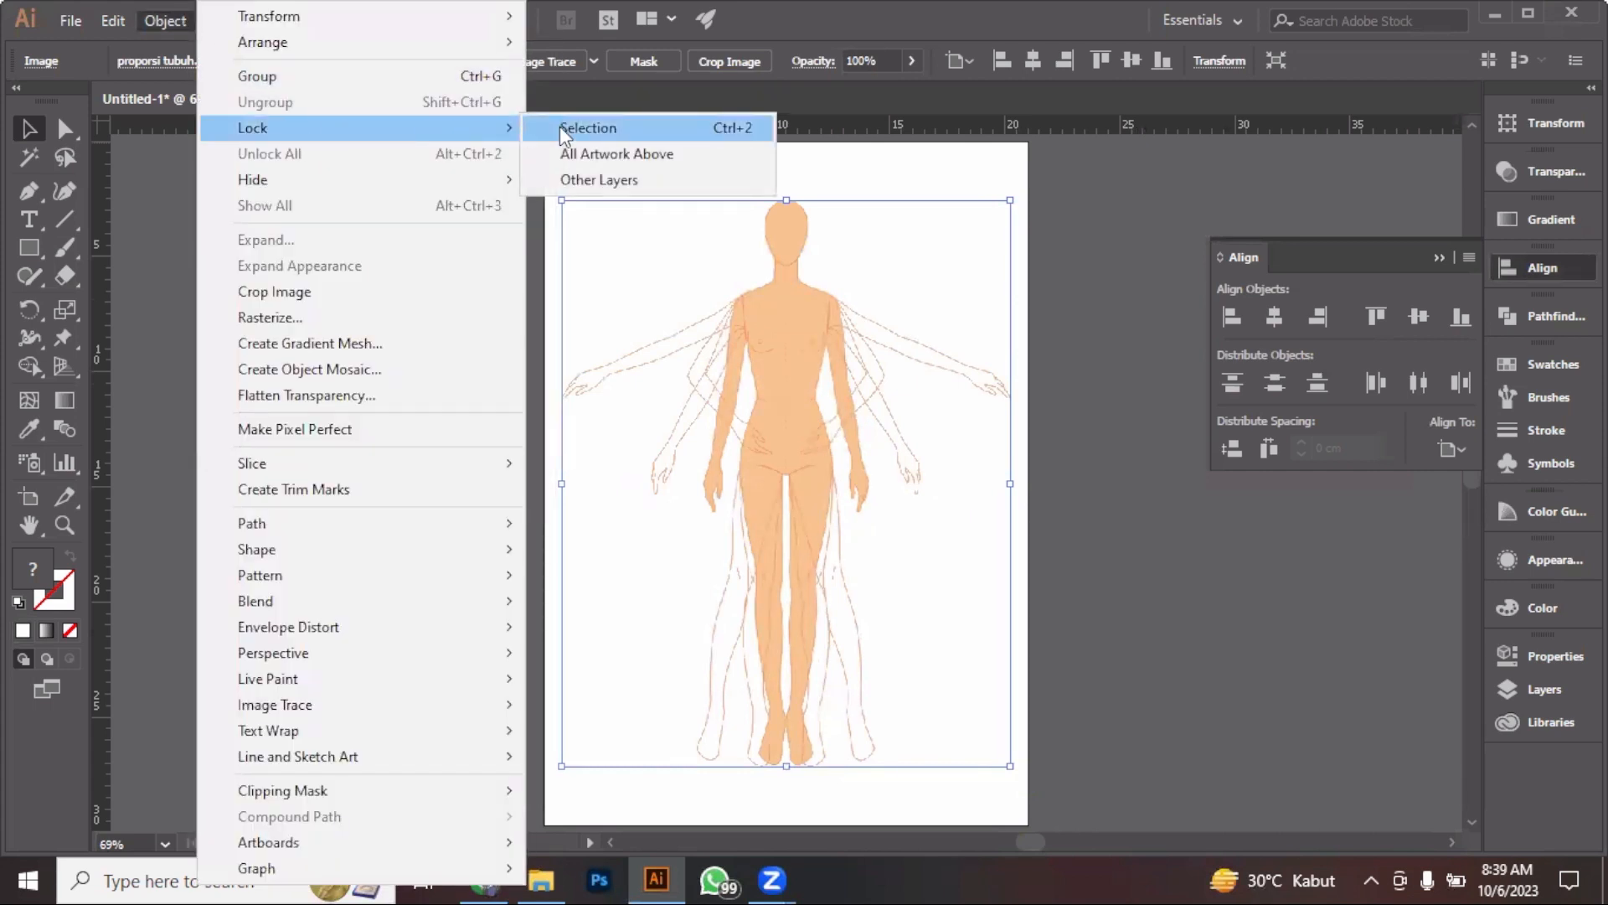
click(602, 130)
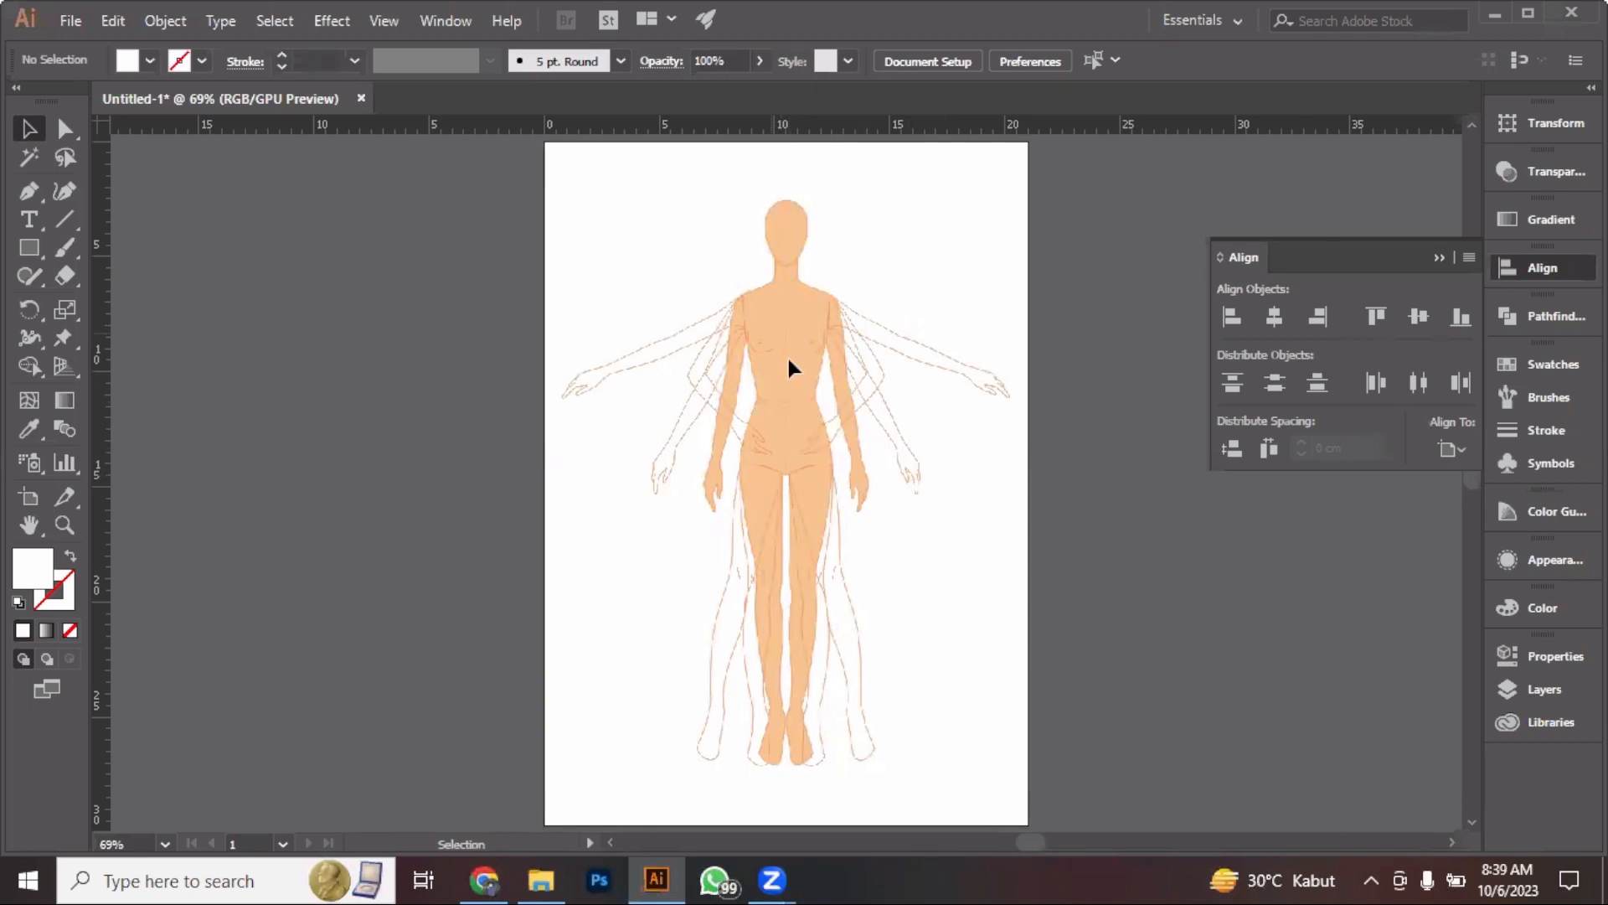
Add four horizontal ruler guides across the figure's head and neck and two vertical guides by the outstretched left hand
scroll(765, 308, up, 1)
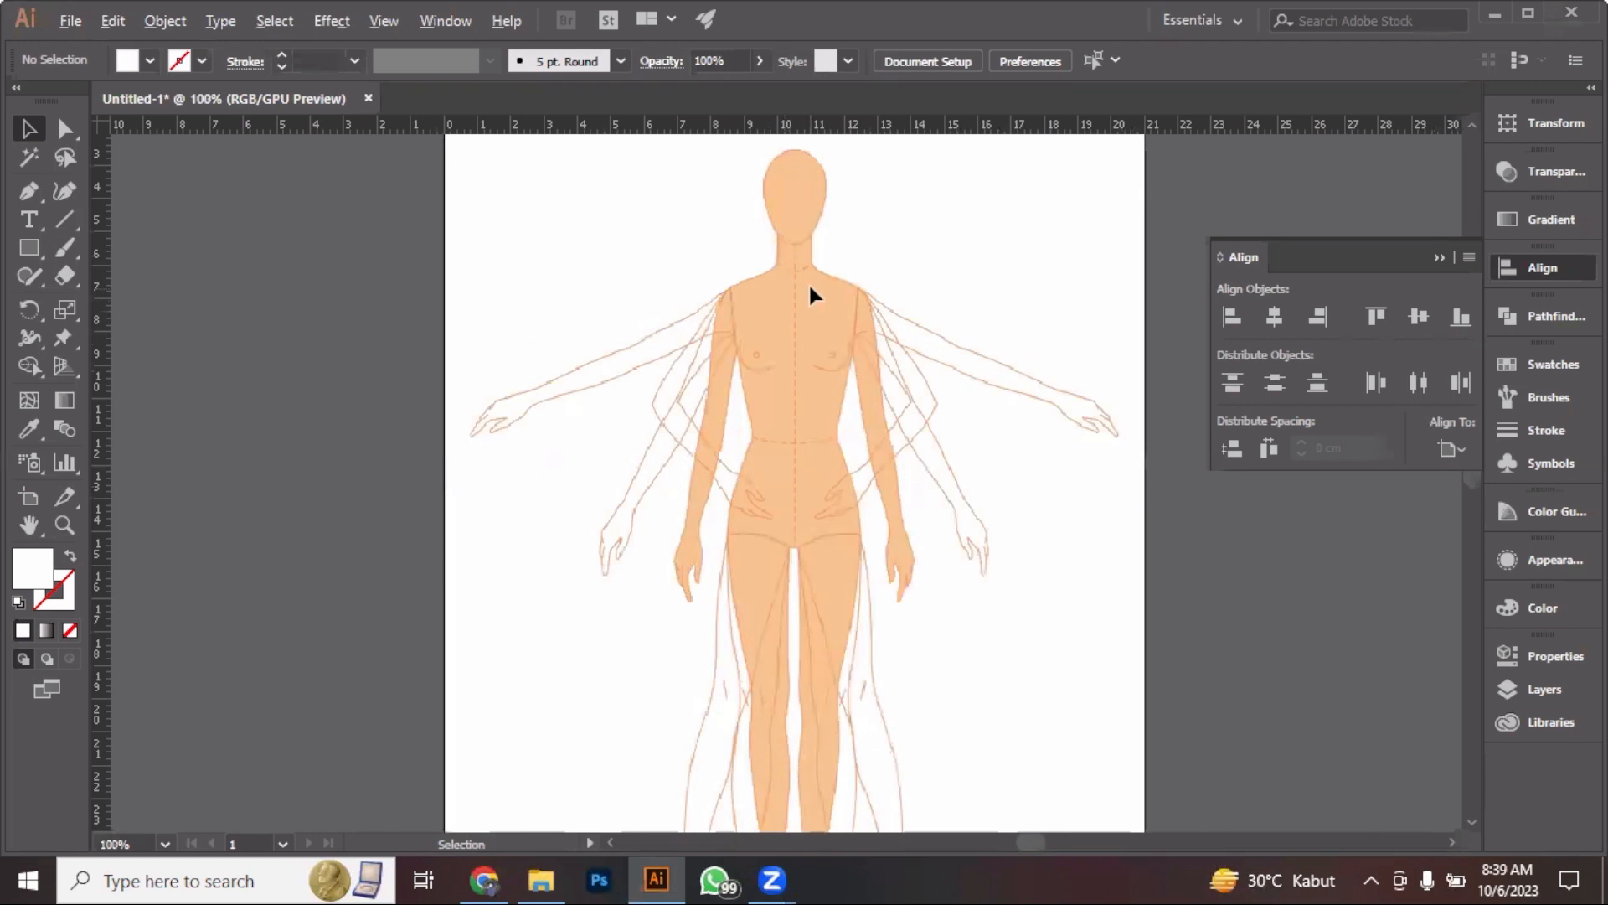
scroll(811, 289, up, 1)
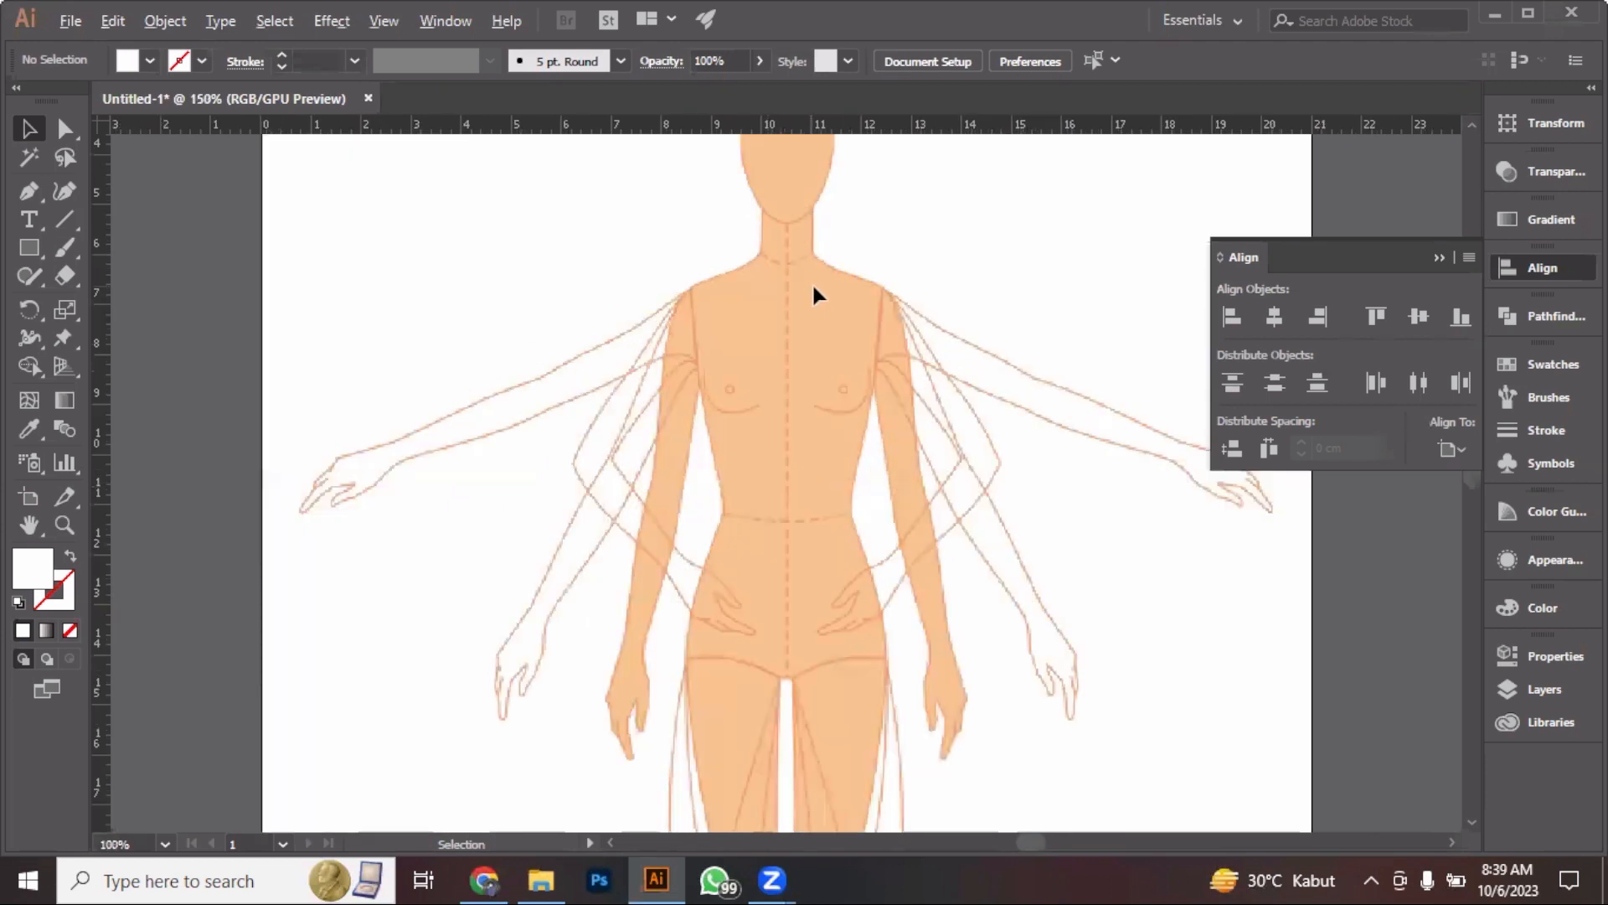
click(1441, 261)
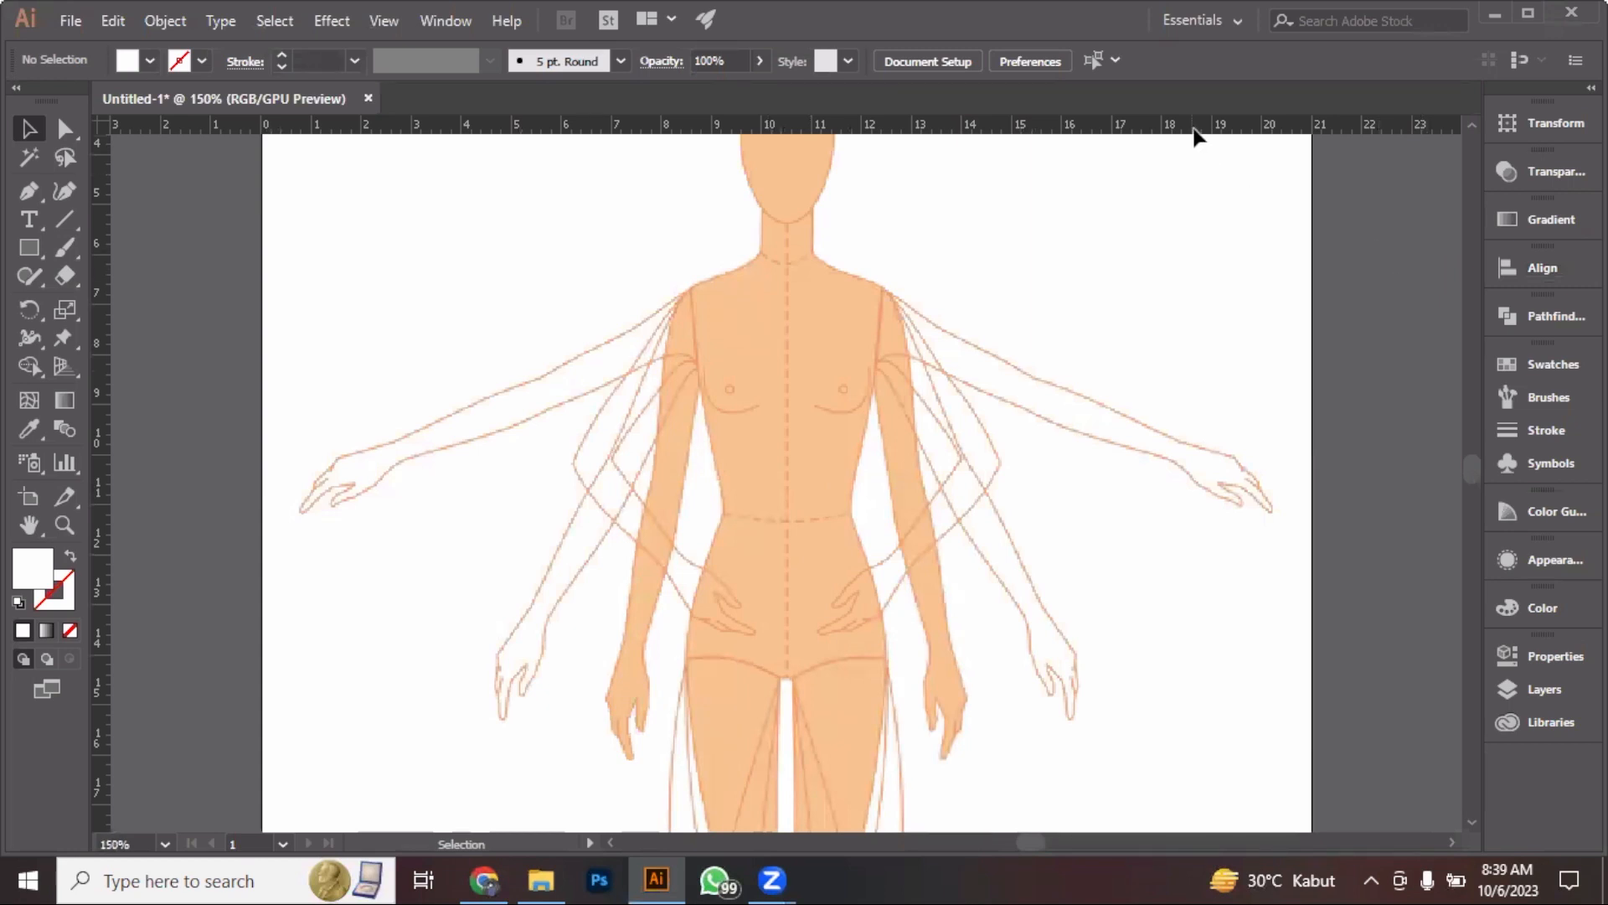
drag(1196, 128, 1220, 253)
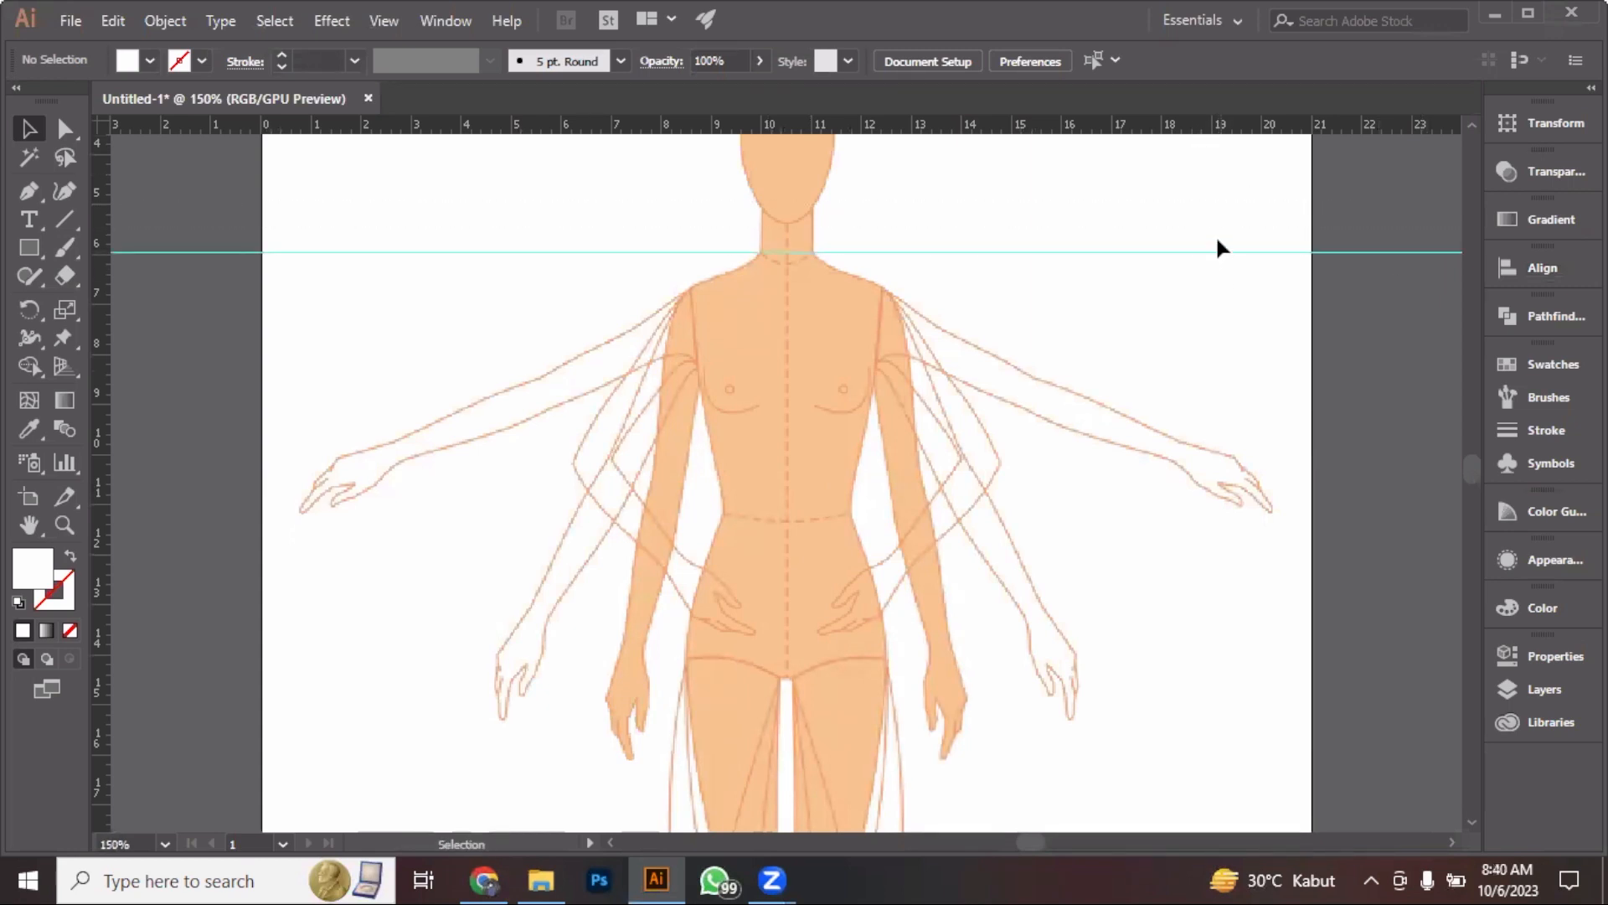
drag(1217, 208, 1217, 211)
drag(1225, 127, 1235, 164)
drag(107, 431, 397, 444)
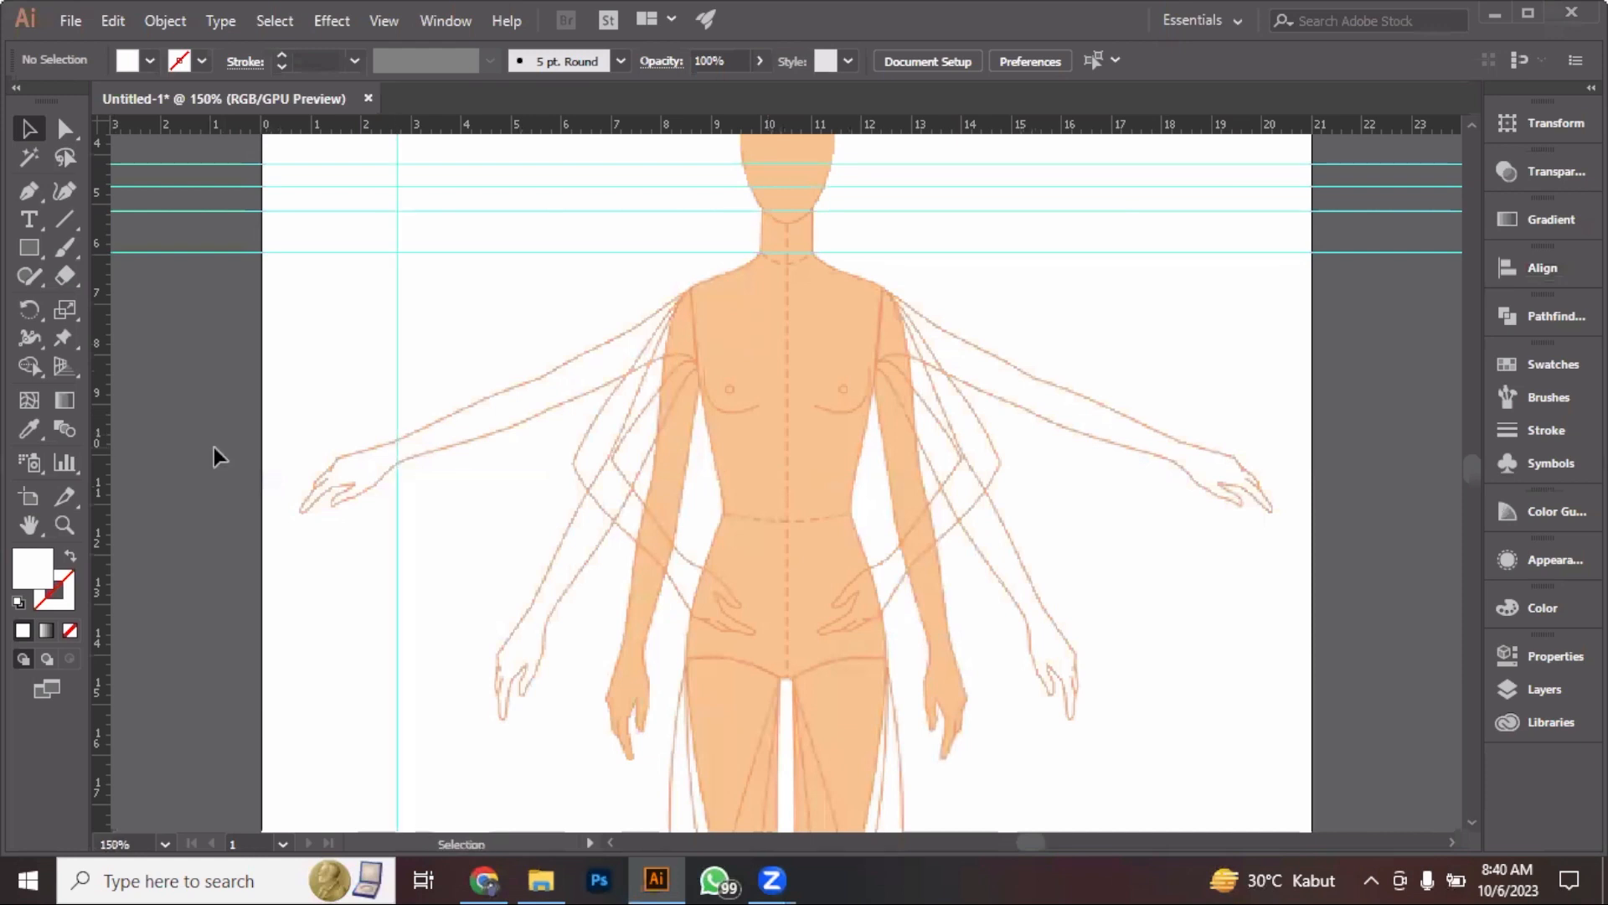
drag(102, 469, 306, 468)
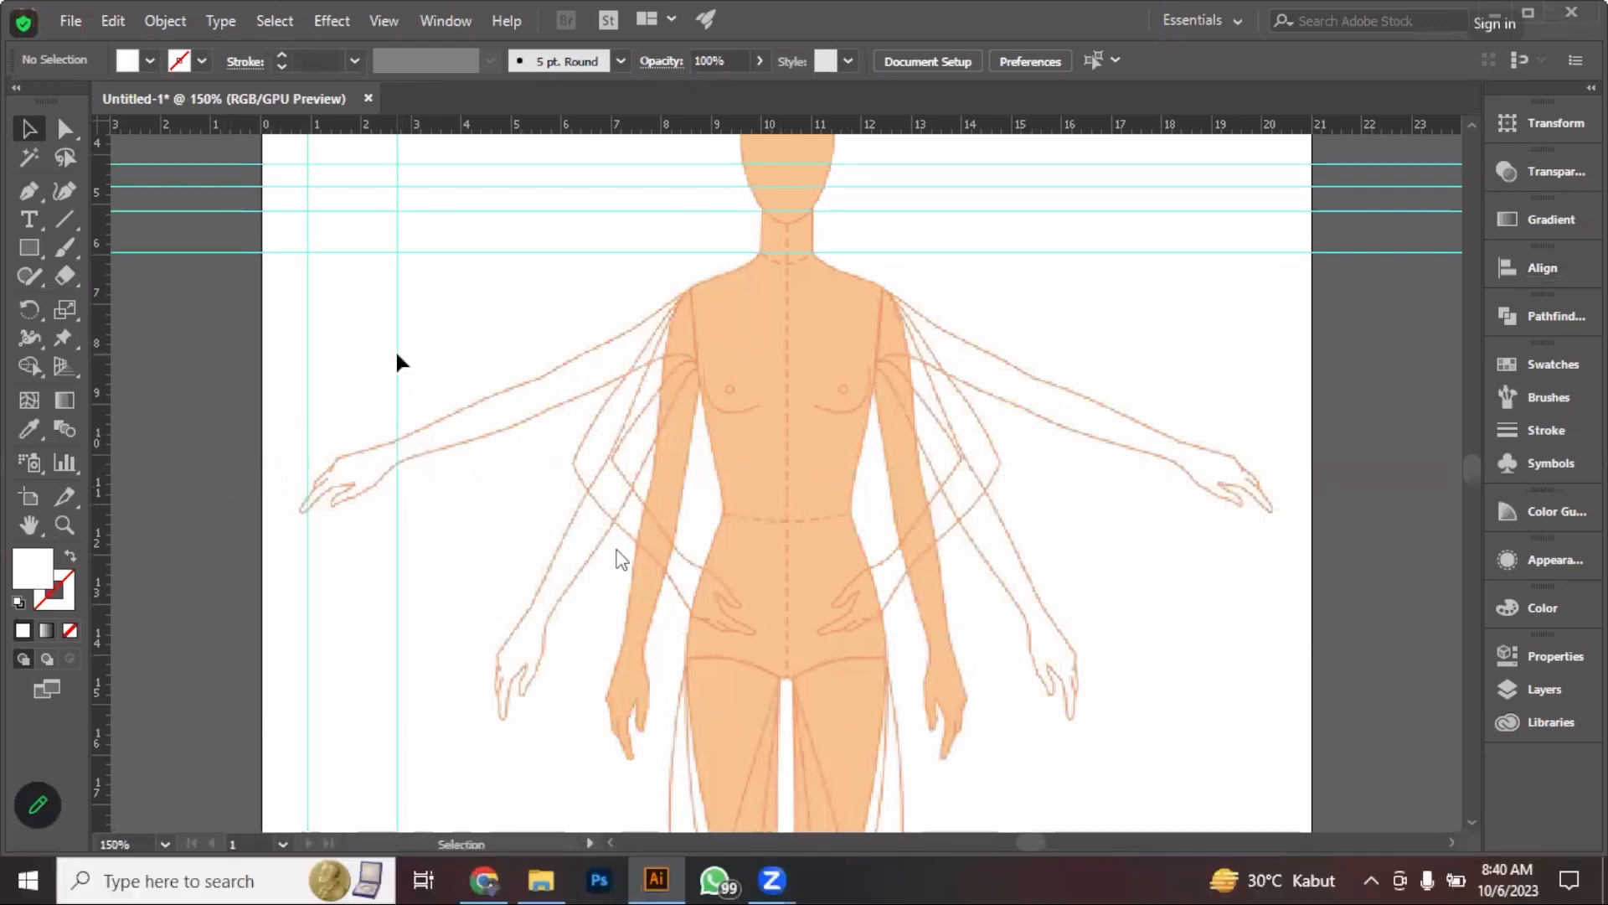
Try to move the inner vertical guide towards the body's centre and unlock the document's guides
drag(397, 356, 764, 399)
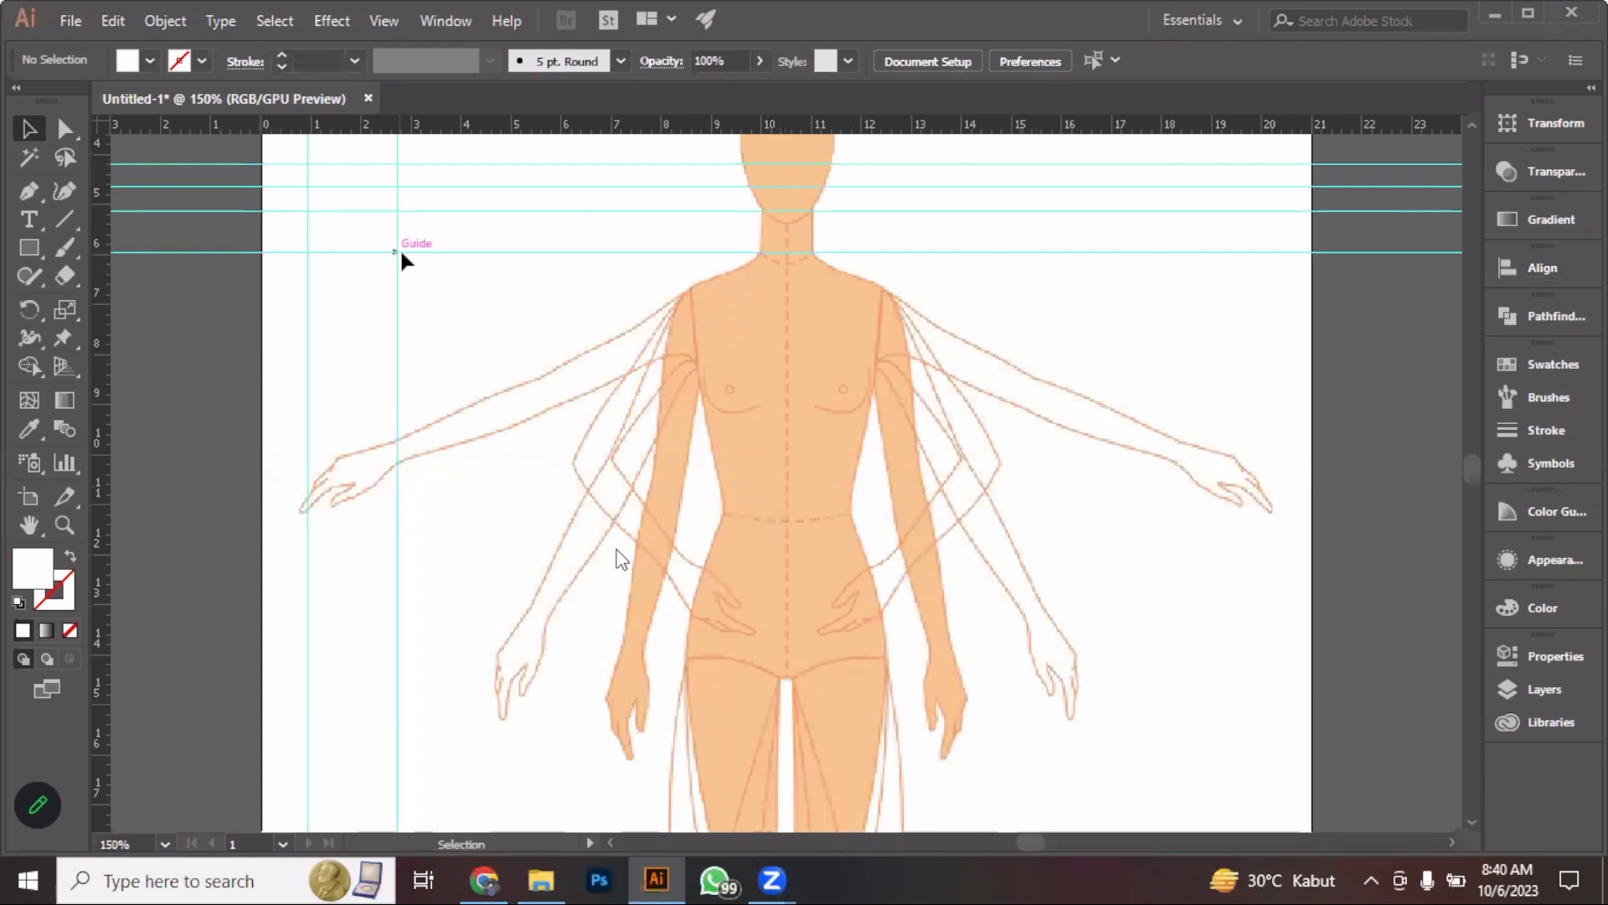
click(374, 25)
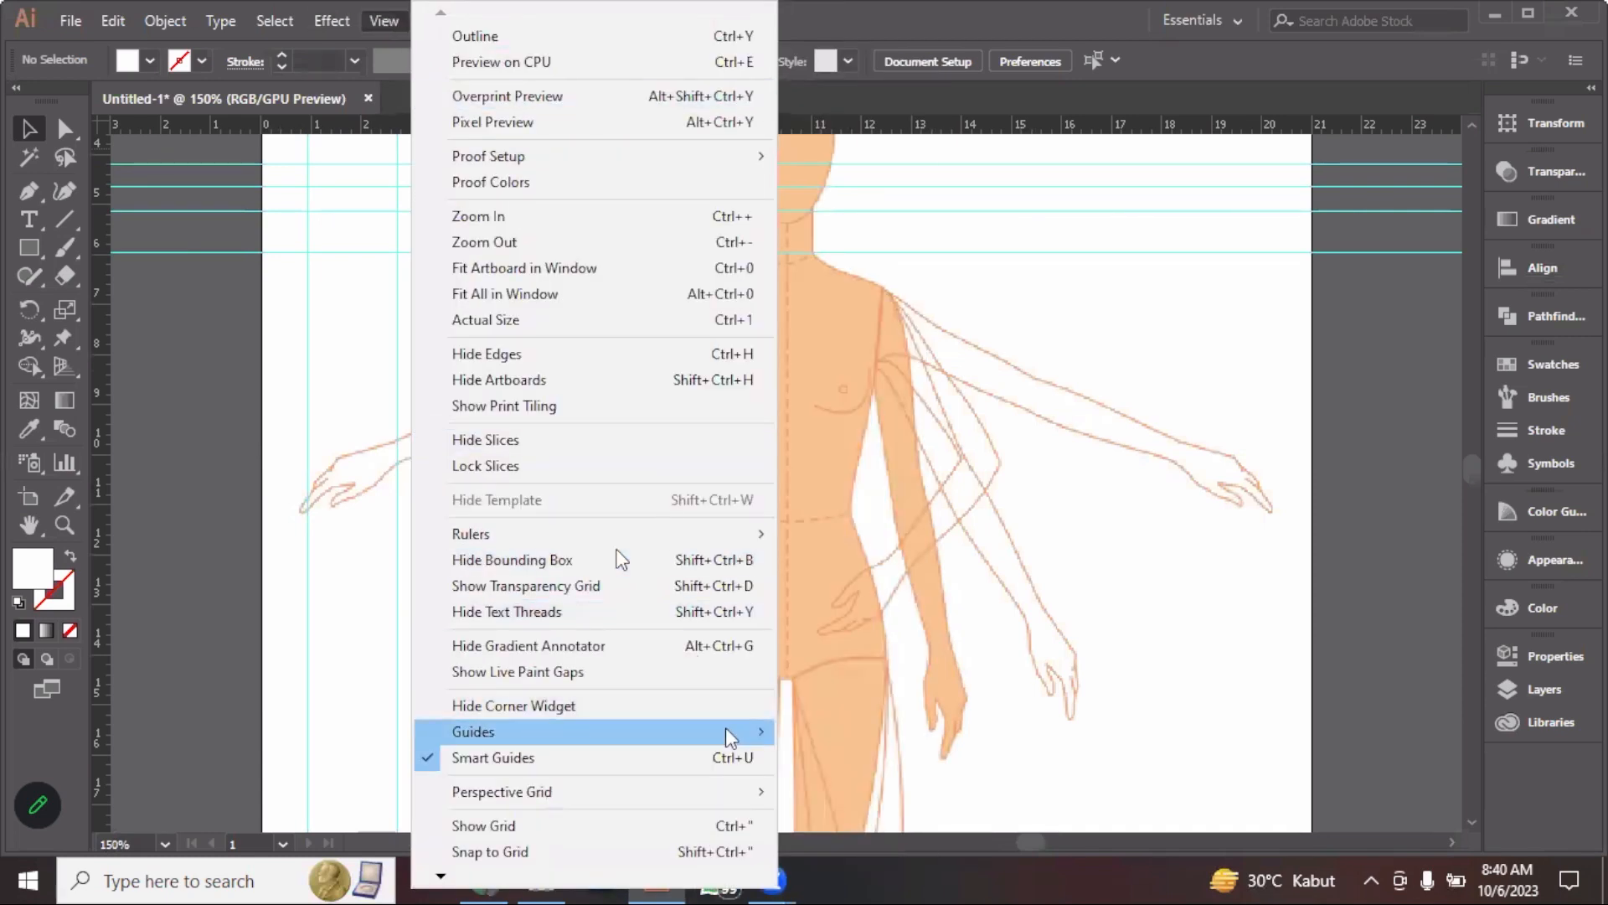
mouse_move(725, 731)
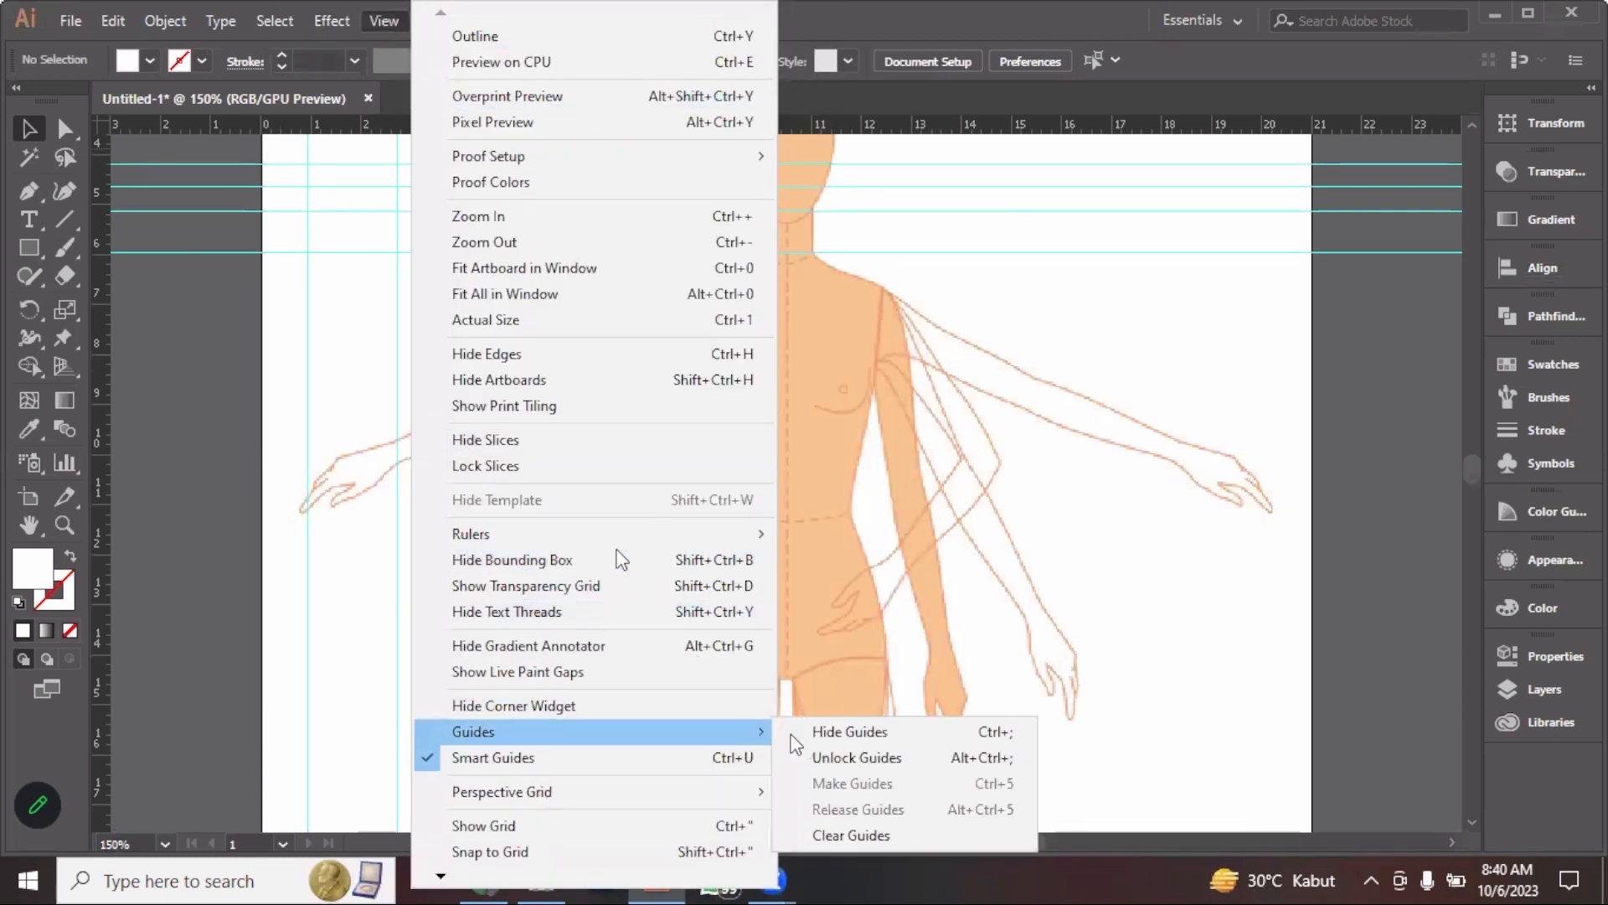
click(853, 759)
Move the four horizontal guides to the figure's waist, shoulder, neck base and hip lines
drag(587, 251, 634, 514)
drag(876, 210, 906, 289)
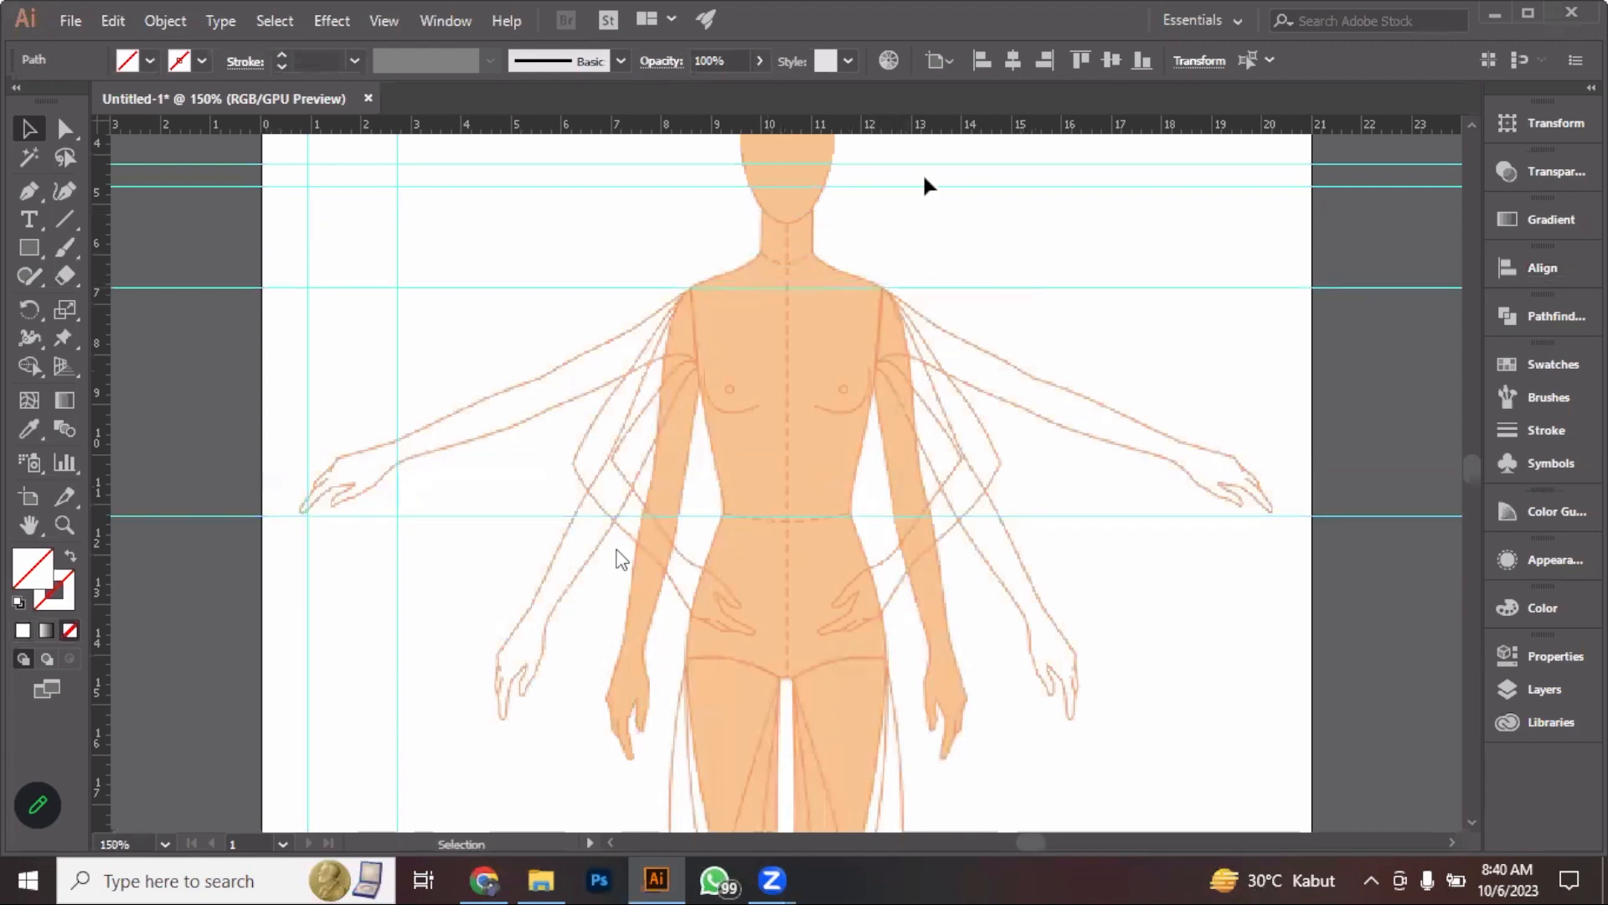
drag(946, 188, 968, 266)
drag(993, 165, 1030, 665)
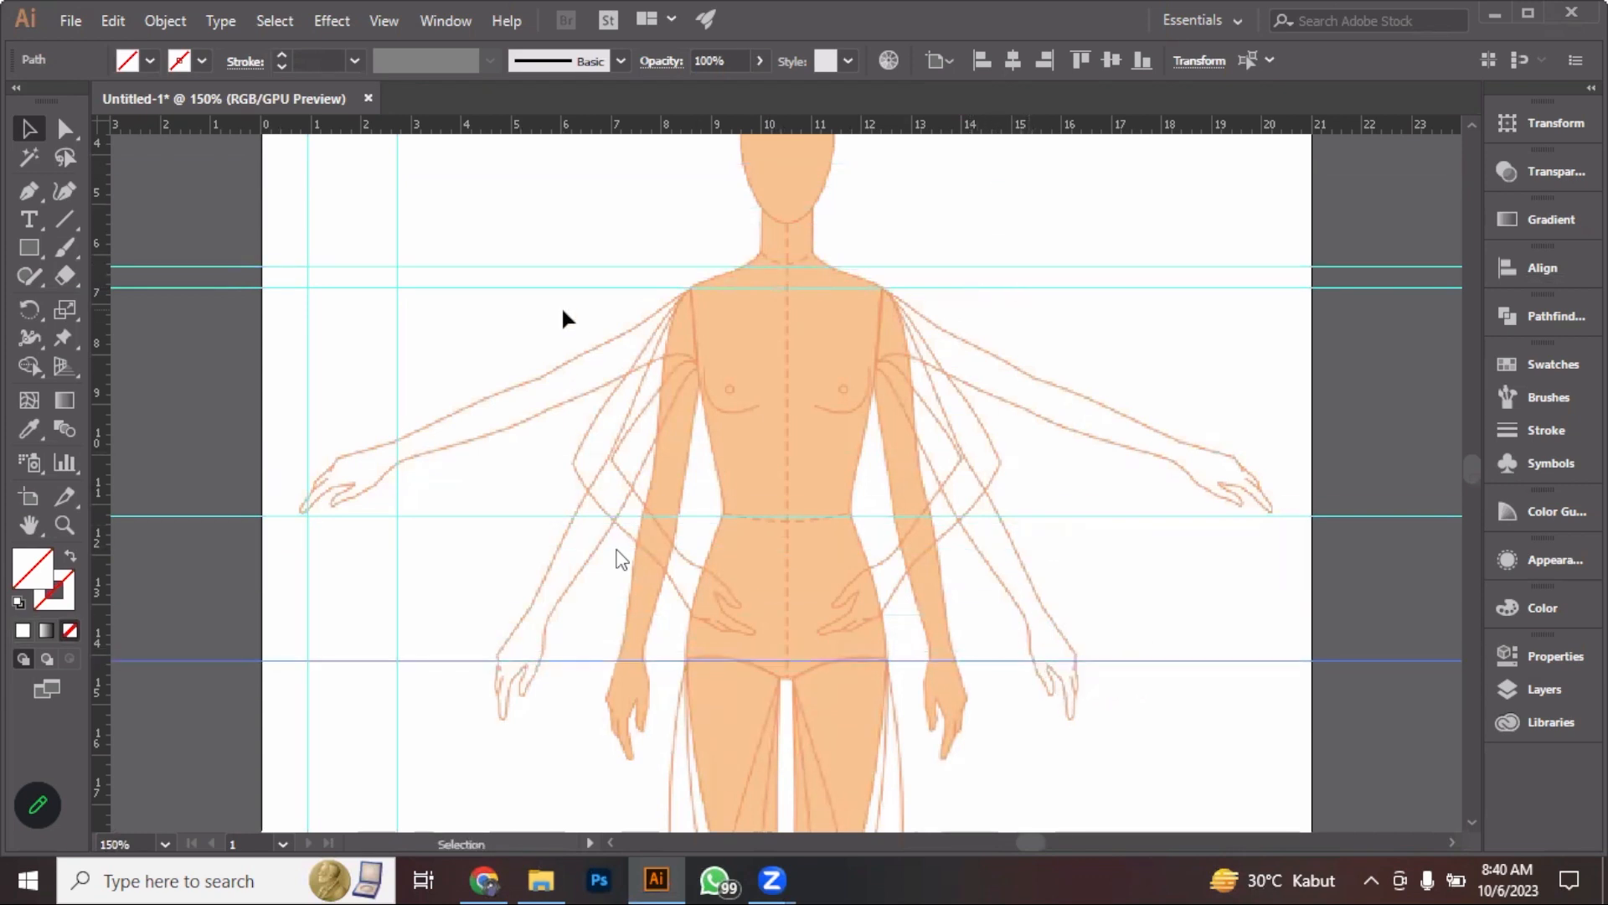
Move the inner vertical guide from beside the outstretched hand to the figure's centre line
scroll(564, 318, down, 4)
scroll(564, 333, down, 1)
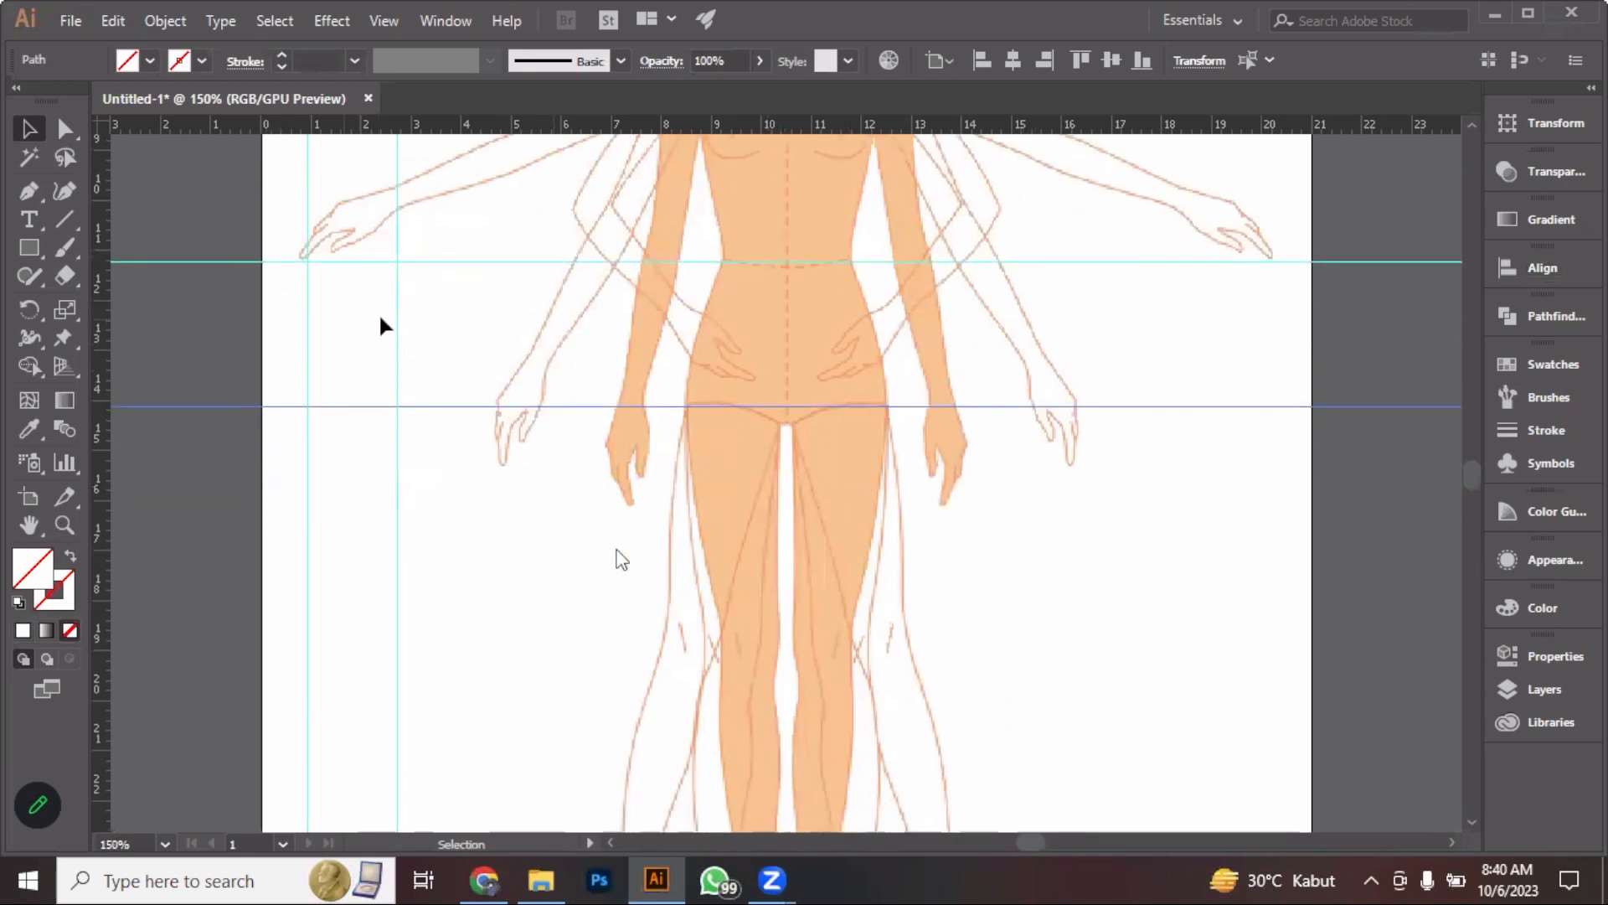
drag(396, 315, 790, 366)
Add a horizontal ruler guide across the figure's legs below the knees, at about 22 cm on the ruler
scroll(918, 346, down, 2)
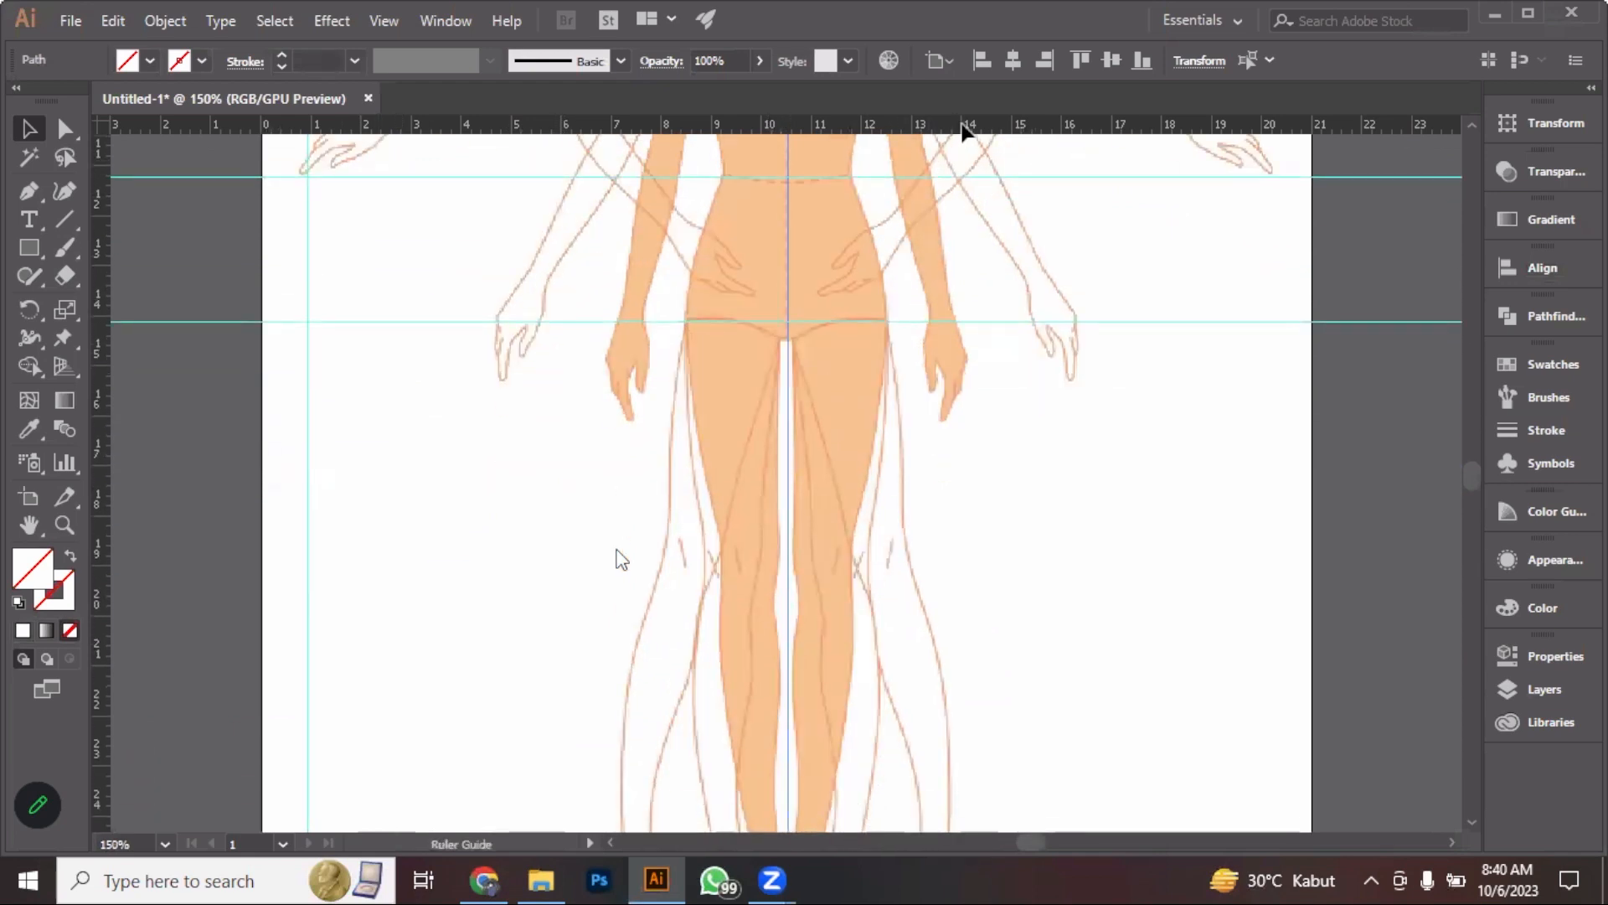
drag(962, 128, 1008, 515)
drag(1020, 680, 1028, 705)
scroll(1047, 636, down, 1)
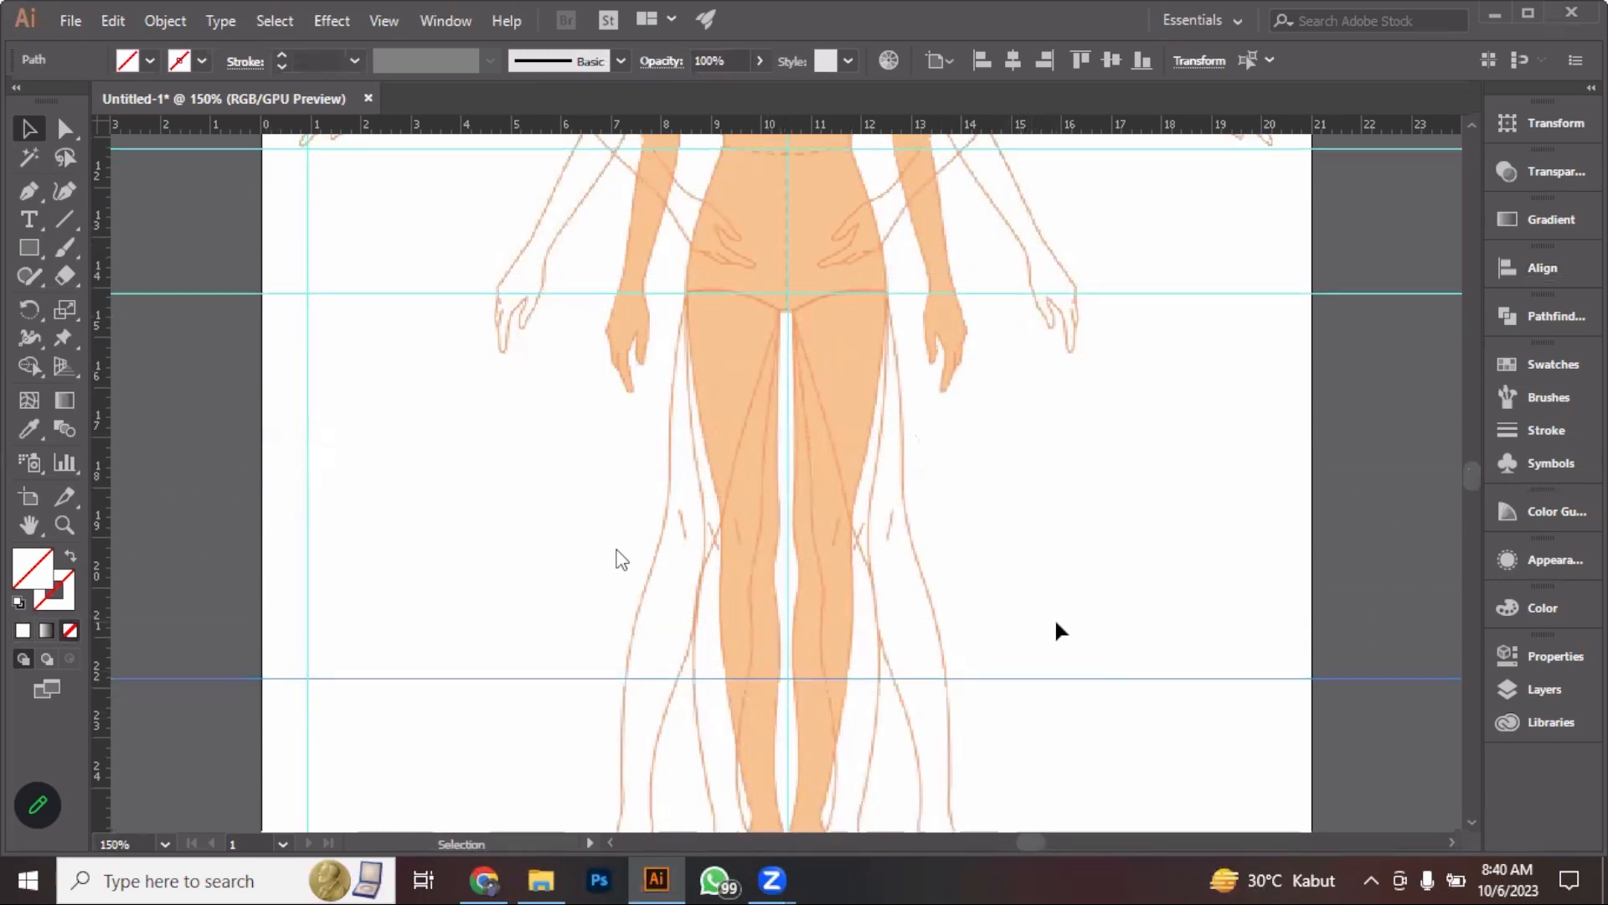
Delete the remaining vertical guide beside the figure's outstretched hand
scroll(460, 575, up, 6)
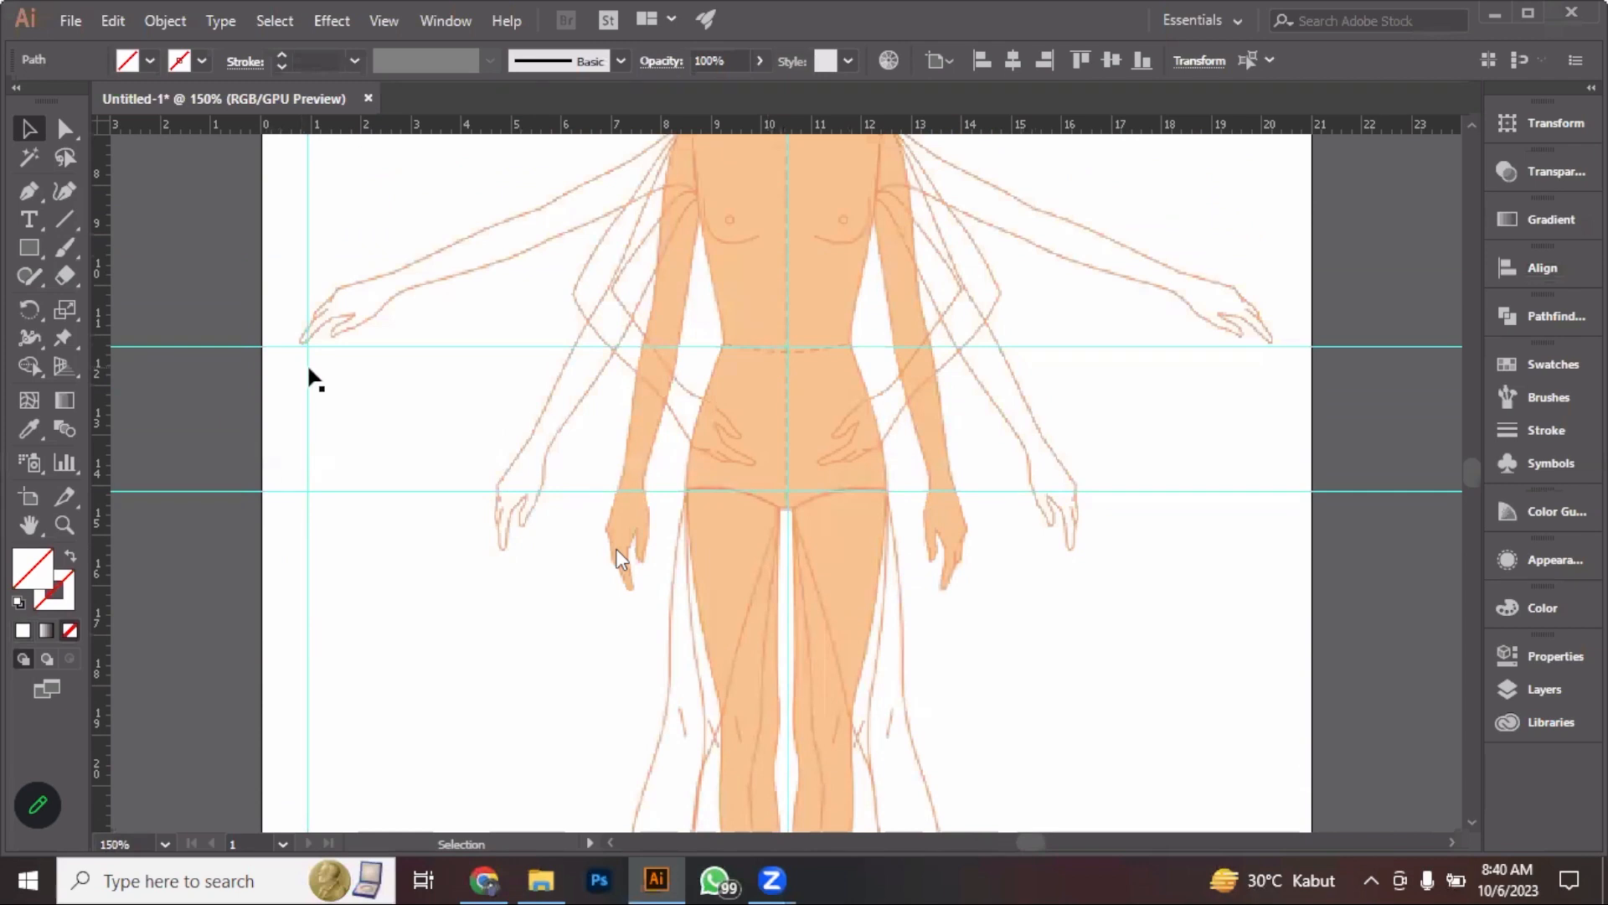
drag(308, 365, 317, 419)
key(Delete)
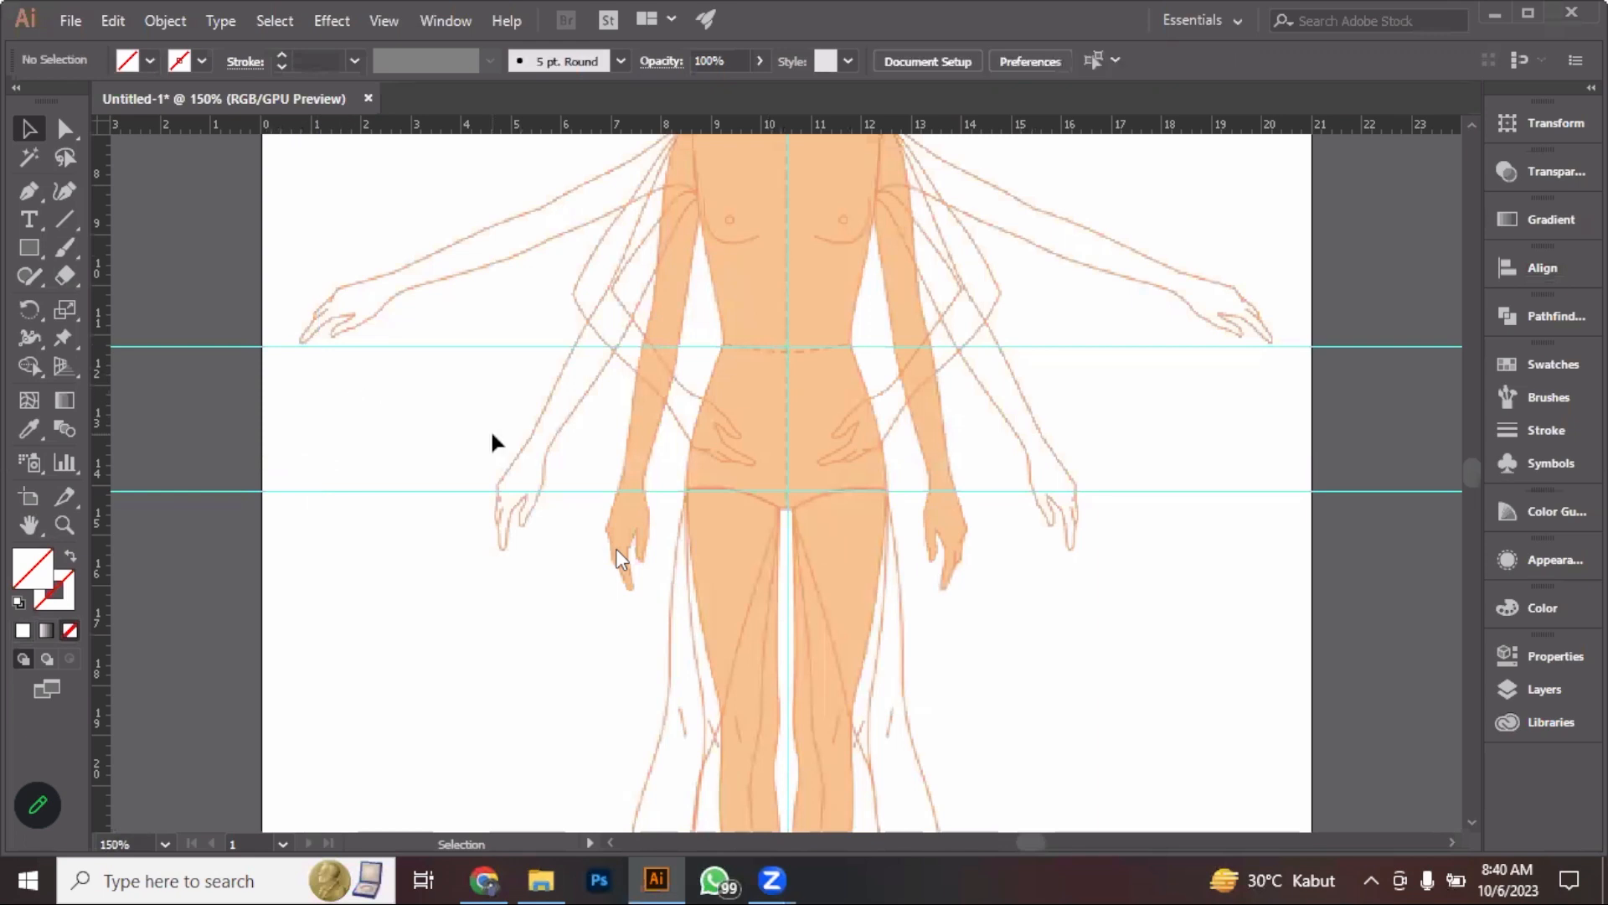
Place the "contoh dress" image from the Bahan praktik folder into the document
scroll(562, 531, up, 5)
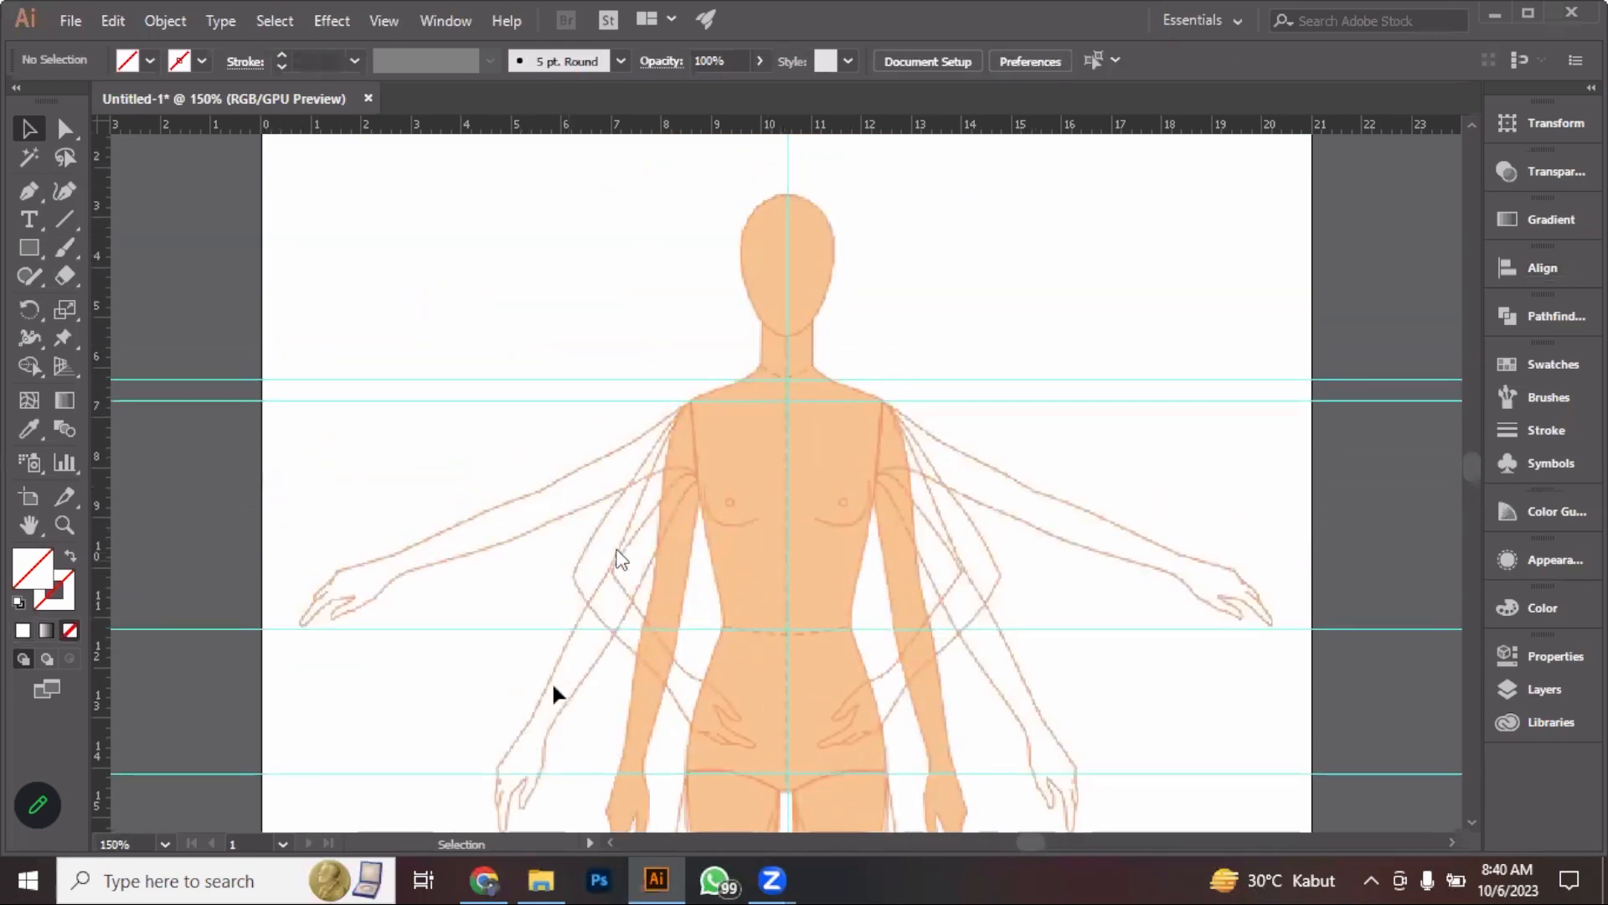
click(541, 879)
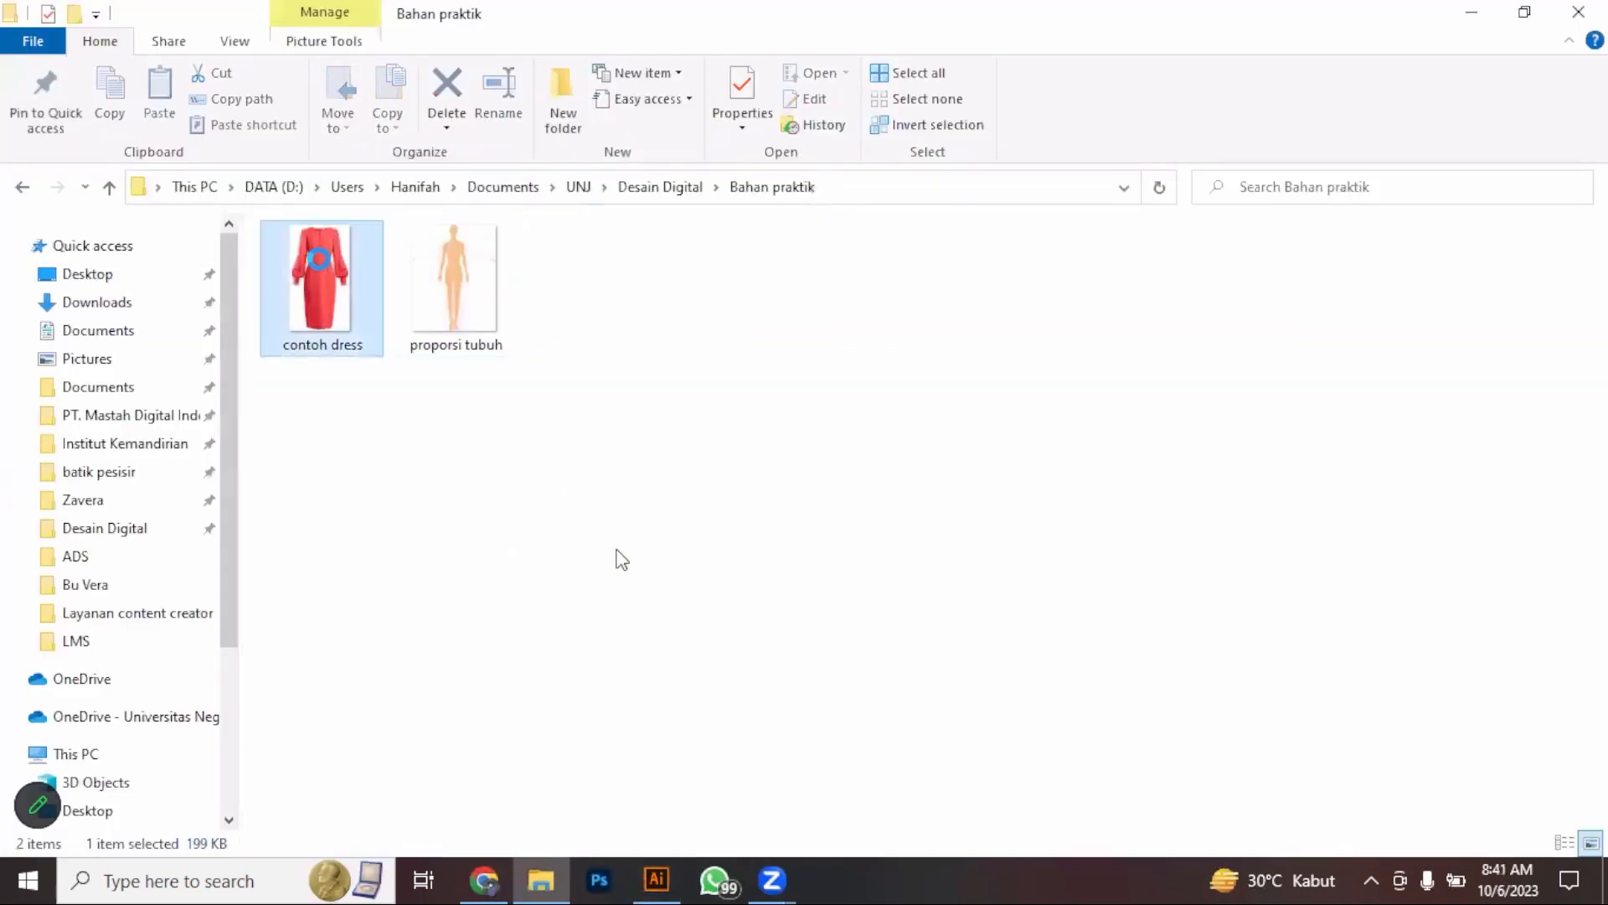
key(Return)
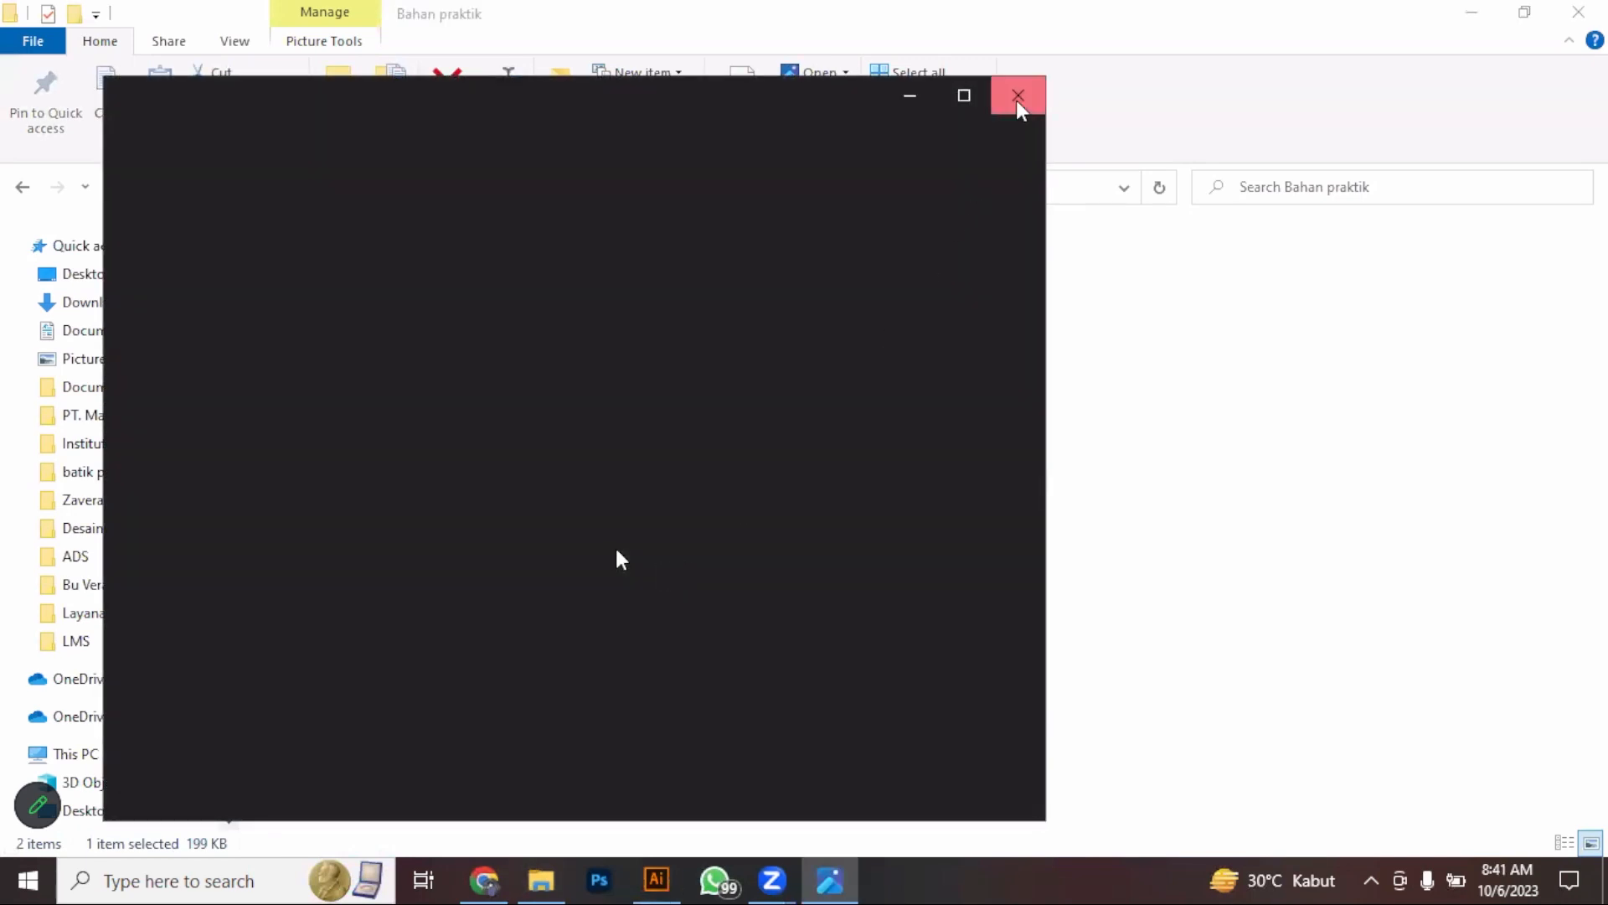
click(1018, 96)
drag(318, 289, 1215, 451)
scroll(1138, 375, down, 2)
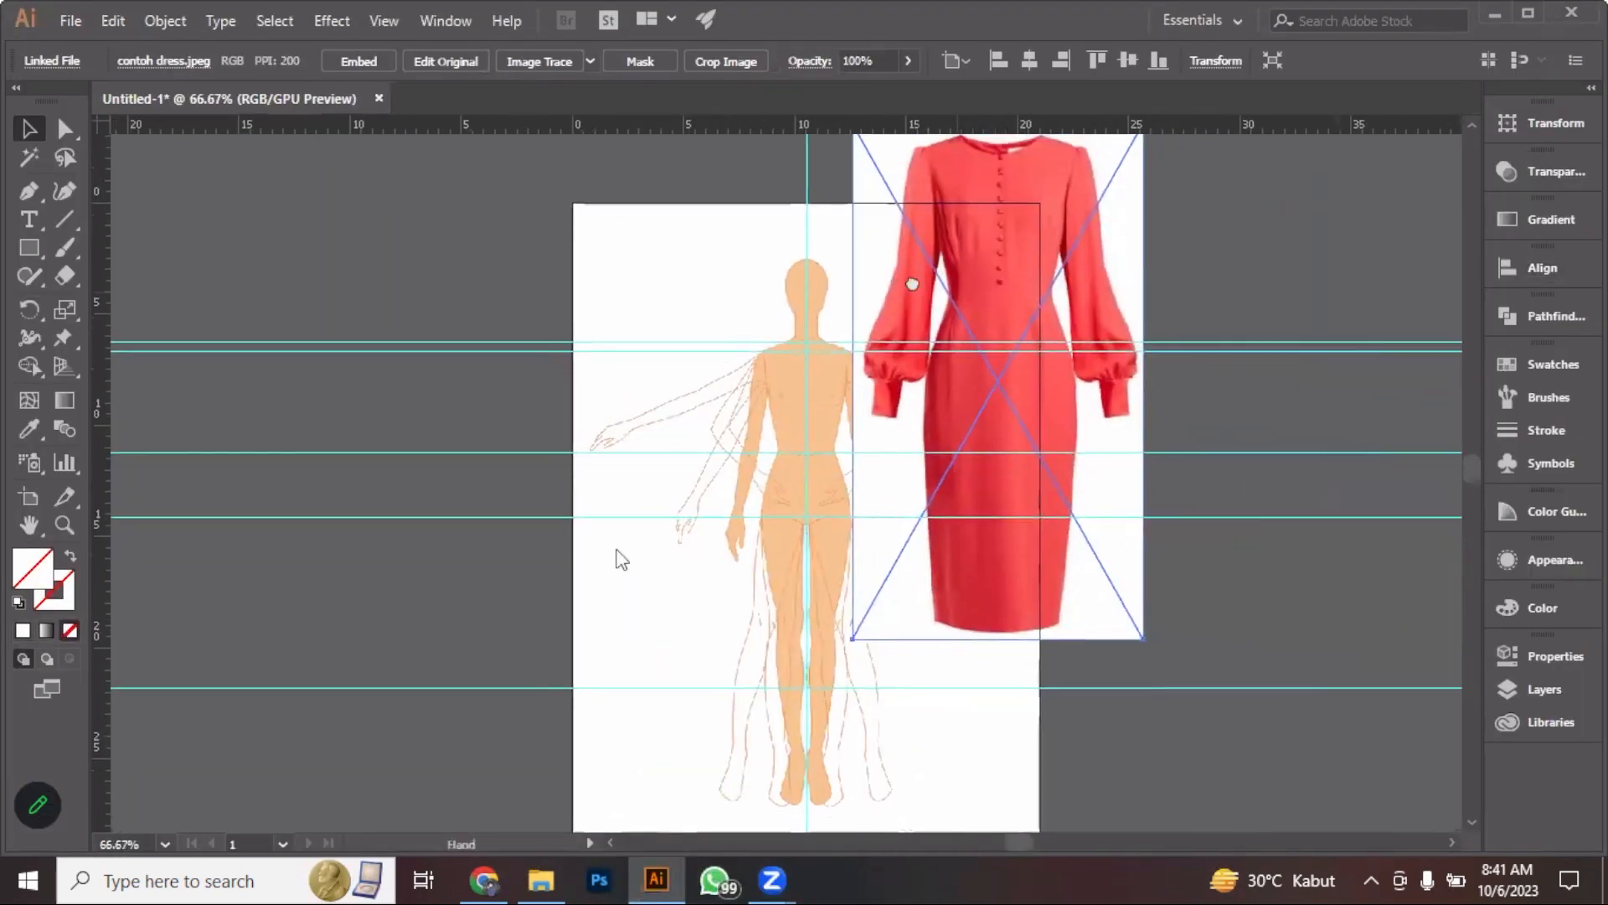
Embed the red dress image and position it outside the artboard, against the edge next to the figure
drag(938, 252, 1126, 328)
click(358, 61)
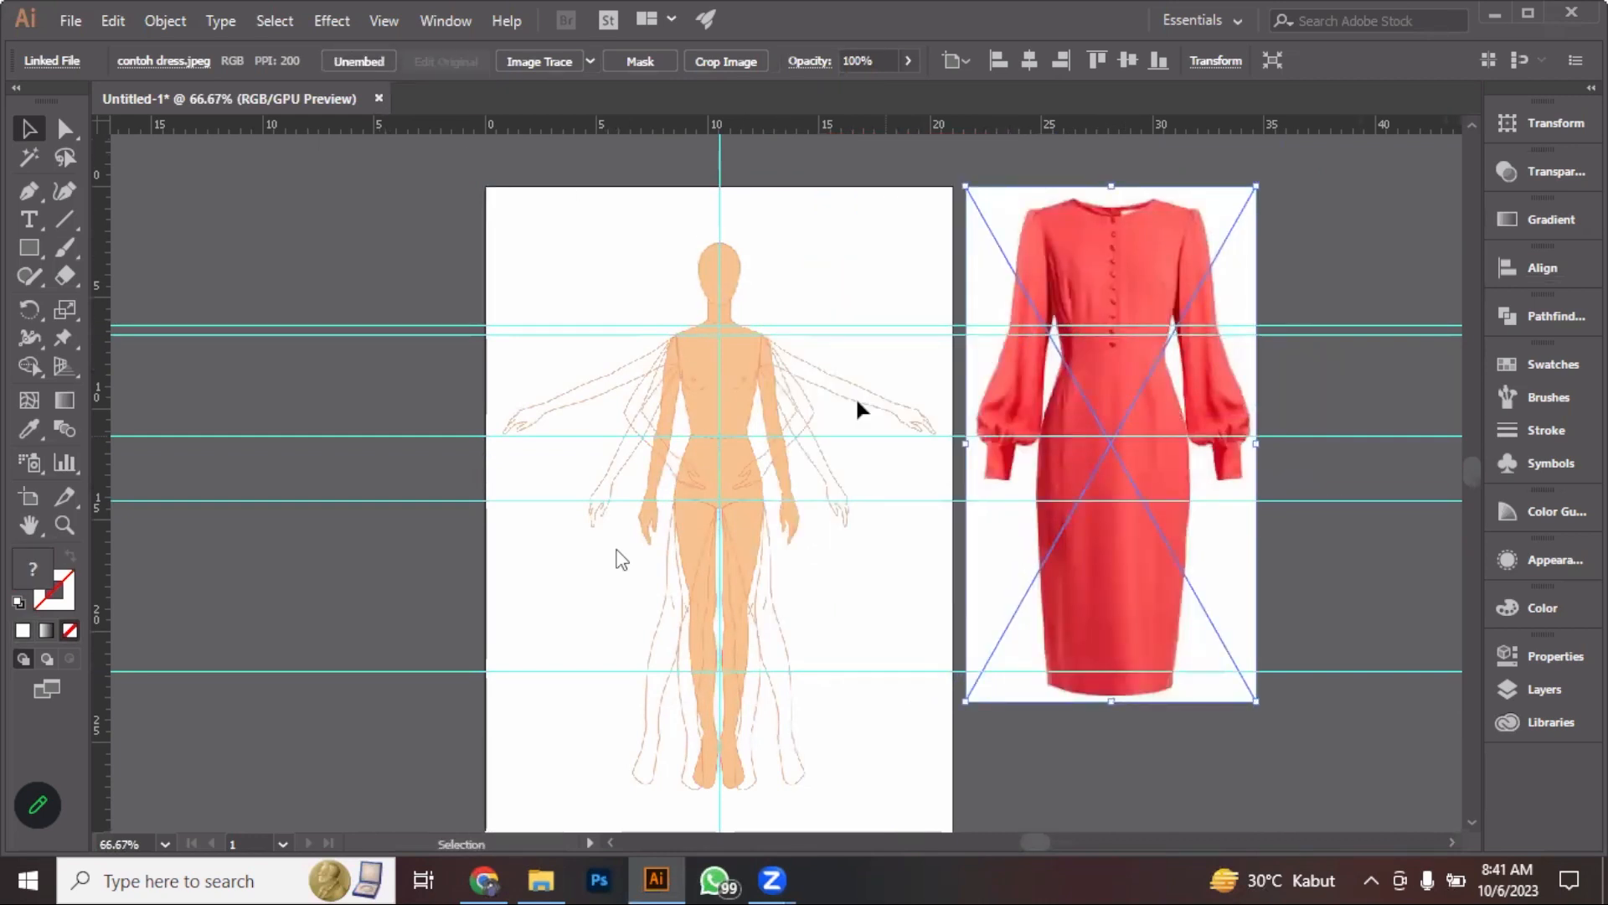
key(ctrl+shift+a)
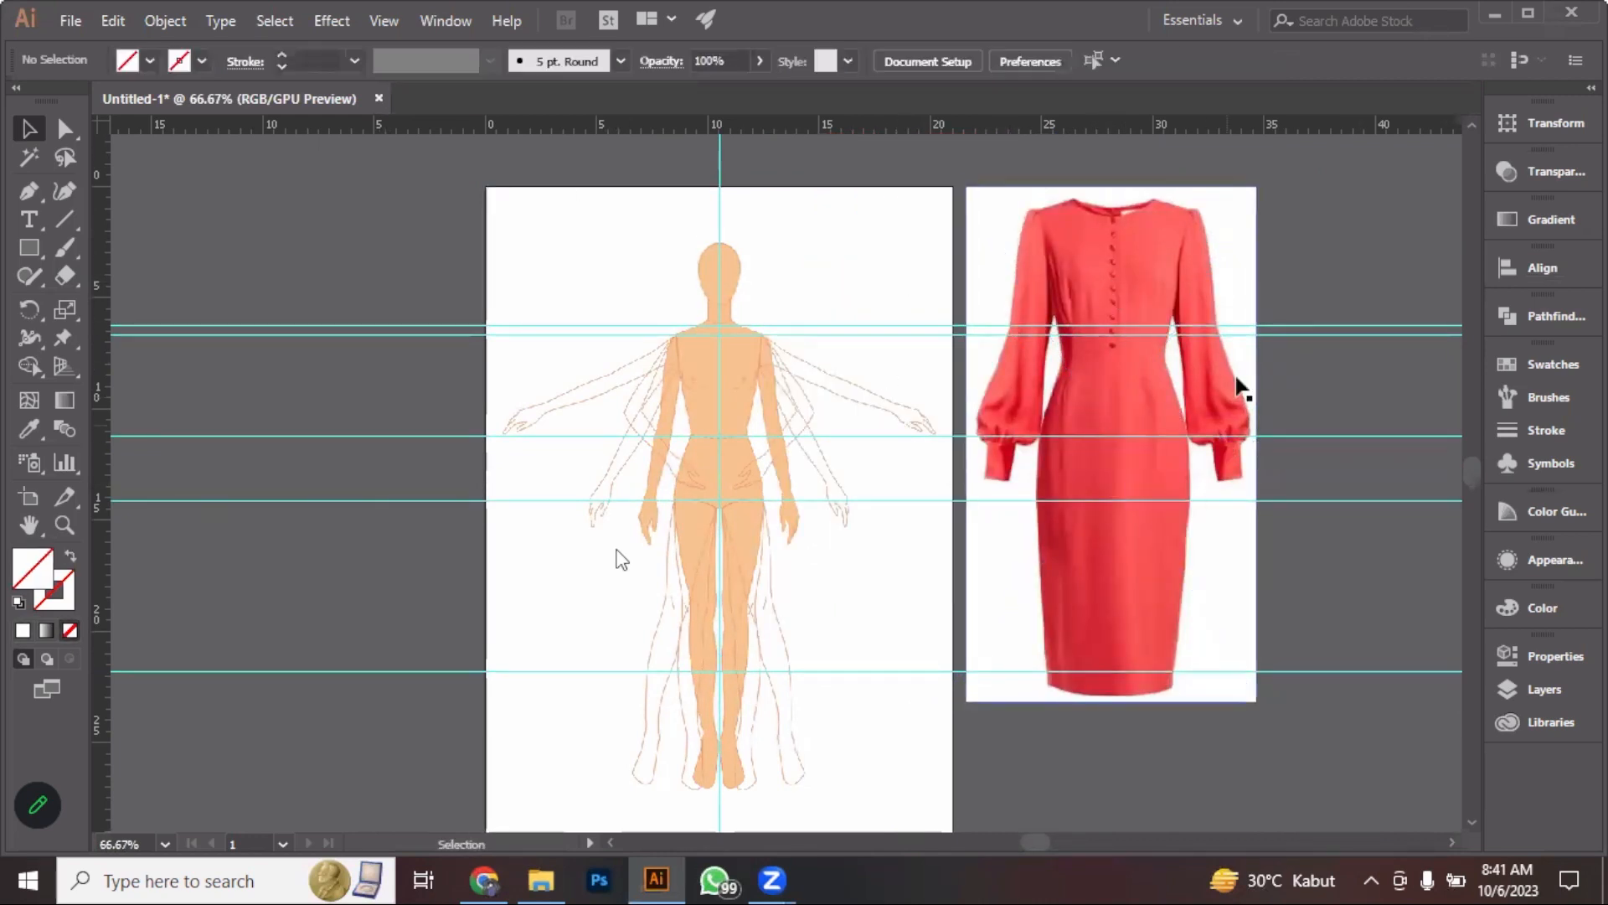
drag(1111, 236, 1091, 305)
scroll(1009, 312, up, 1)
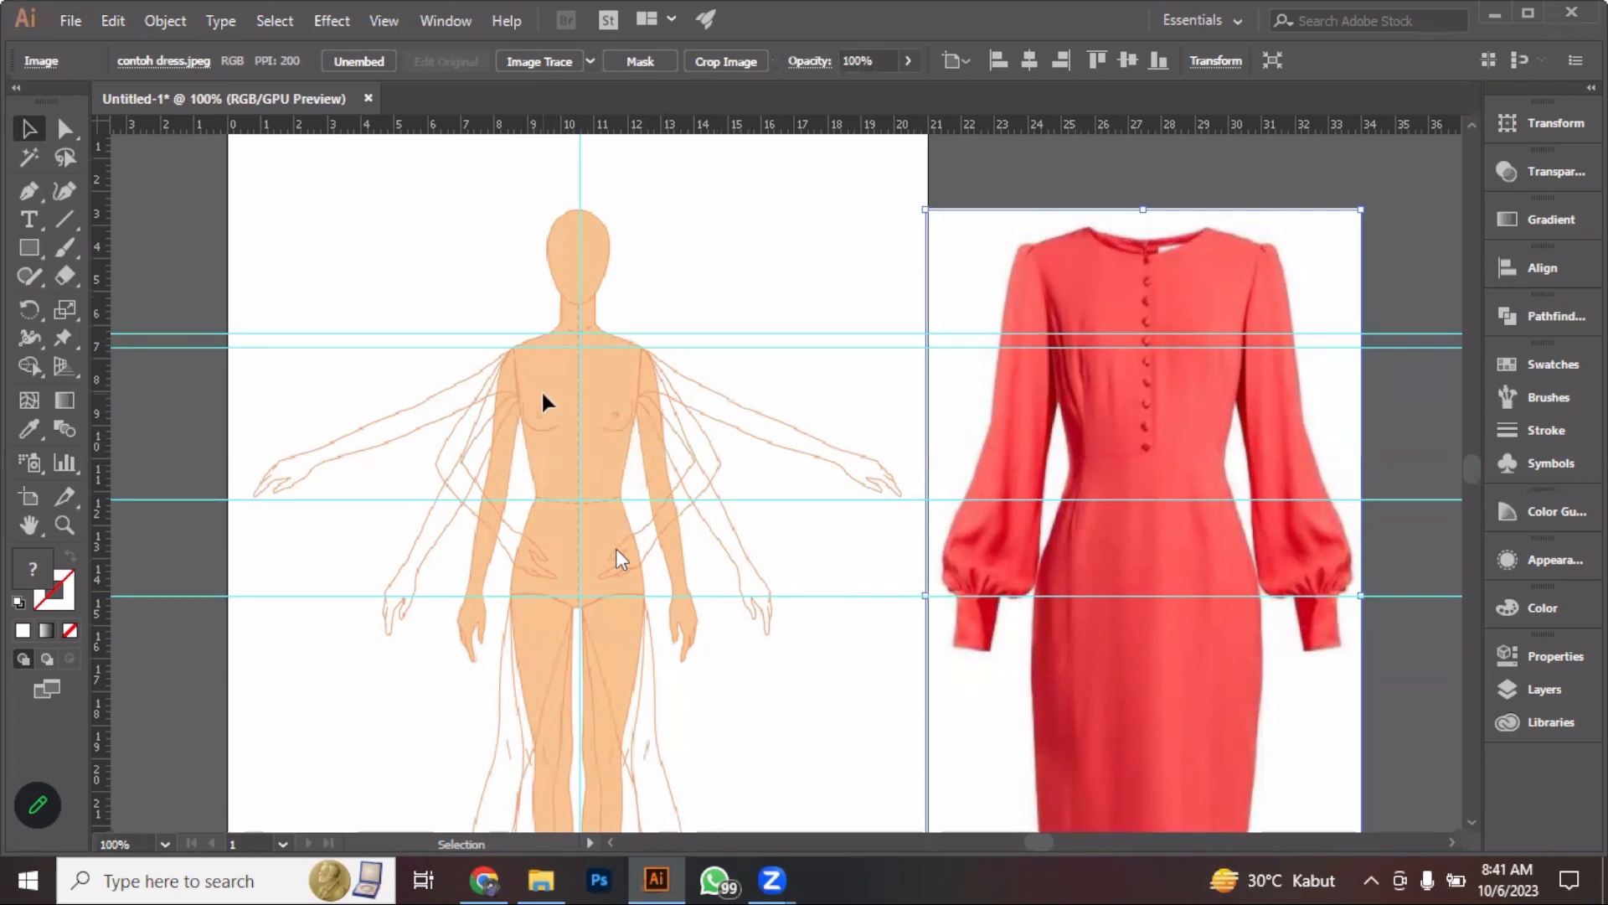
Start a Pen path at the centre line on the shoulder guide, with straight segments to the neck-base guide and the shoulder tip
click(31, 191)
key(alt)
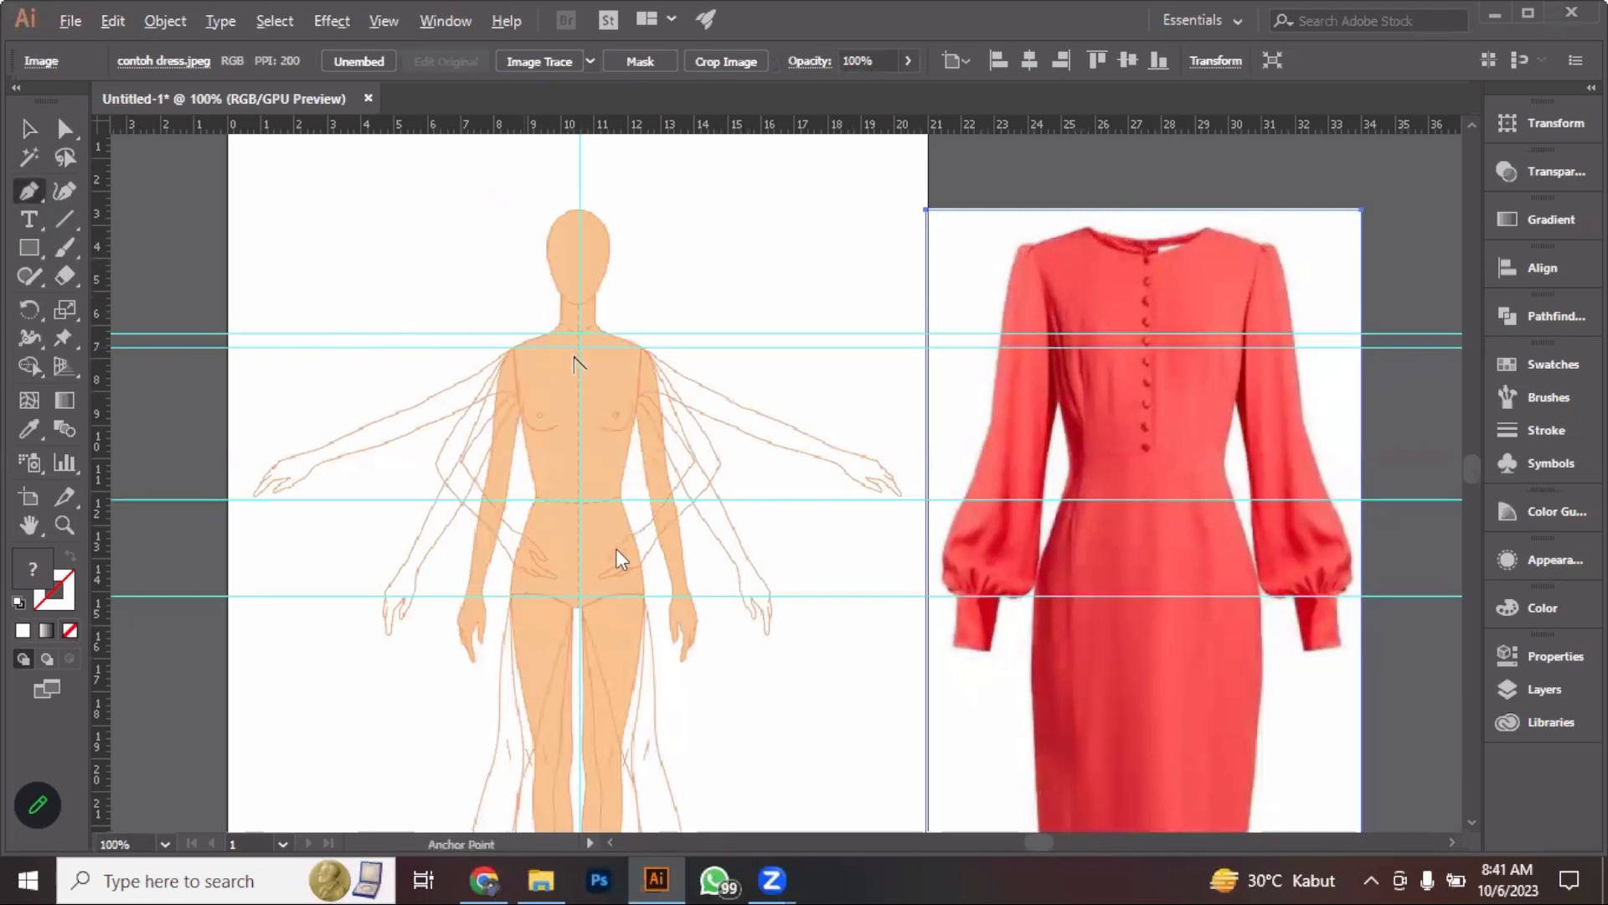
scroll(624, 350, up, 1)
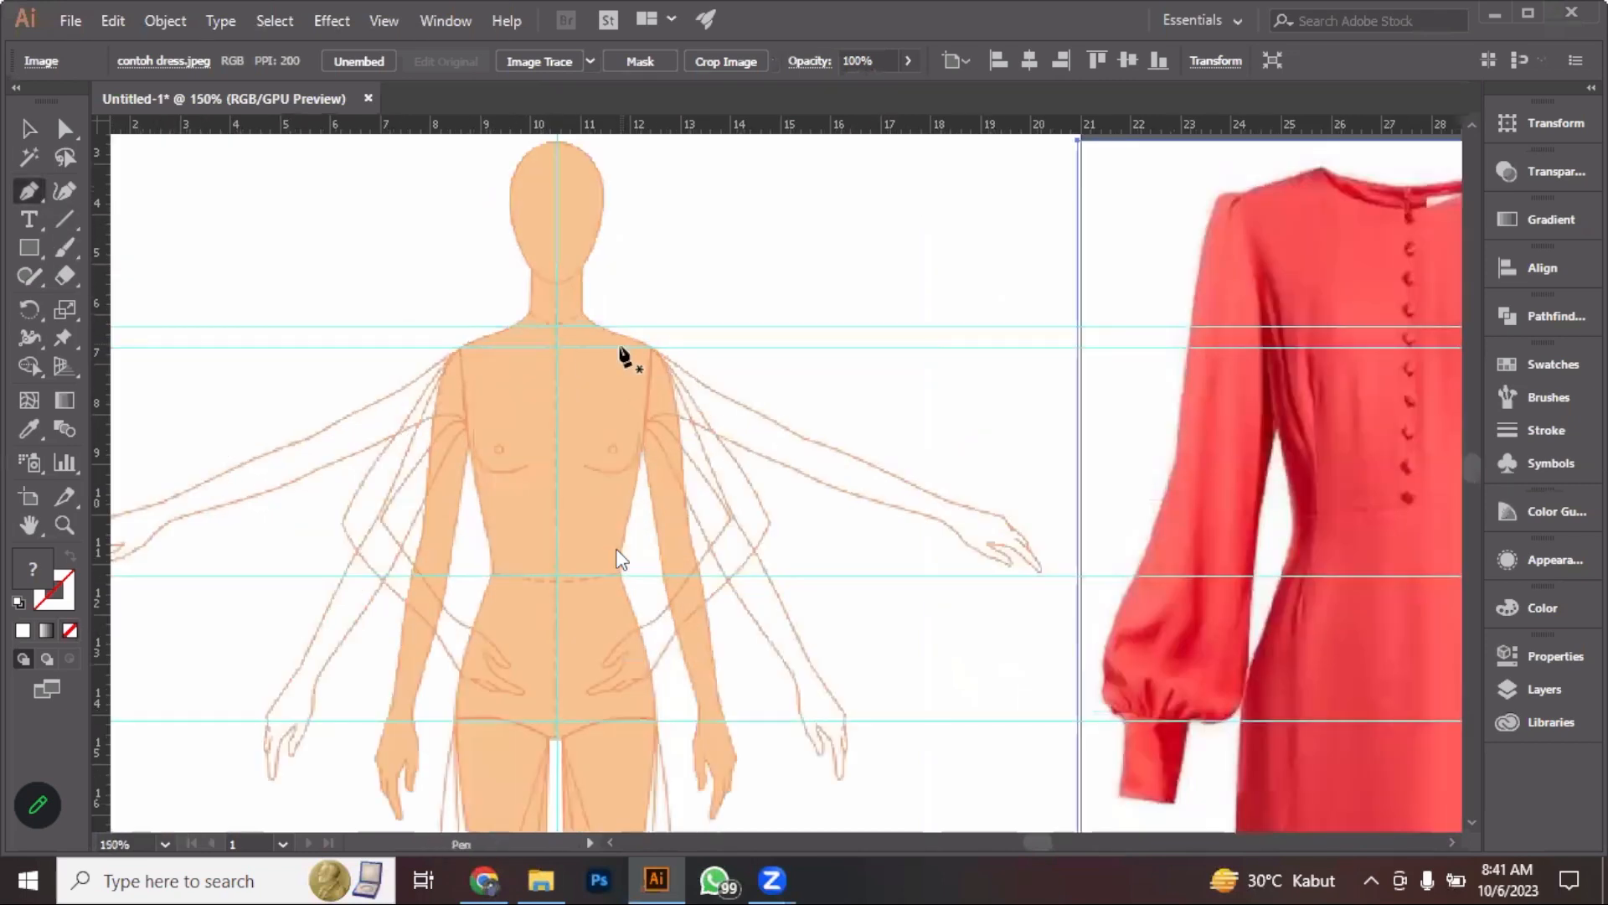
click(555, 345)
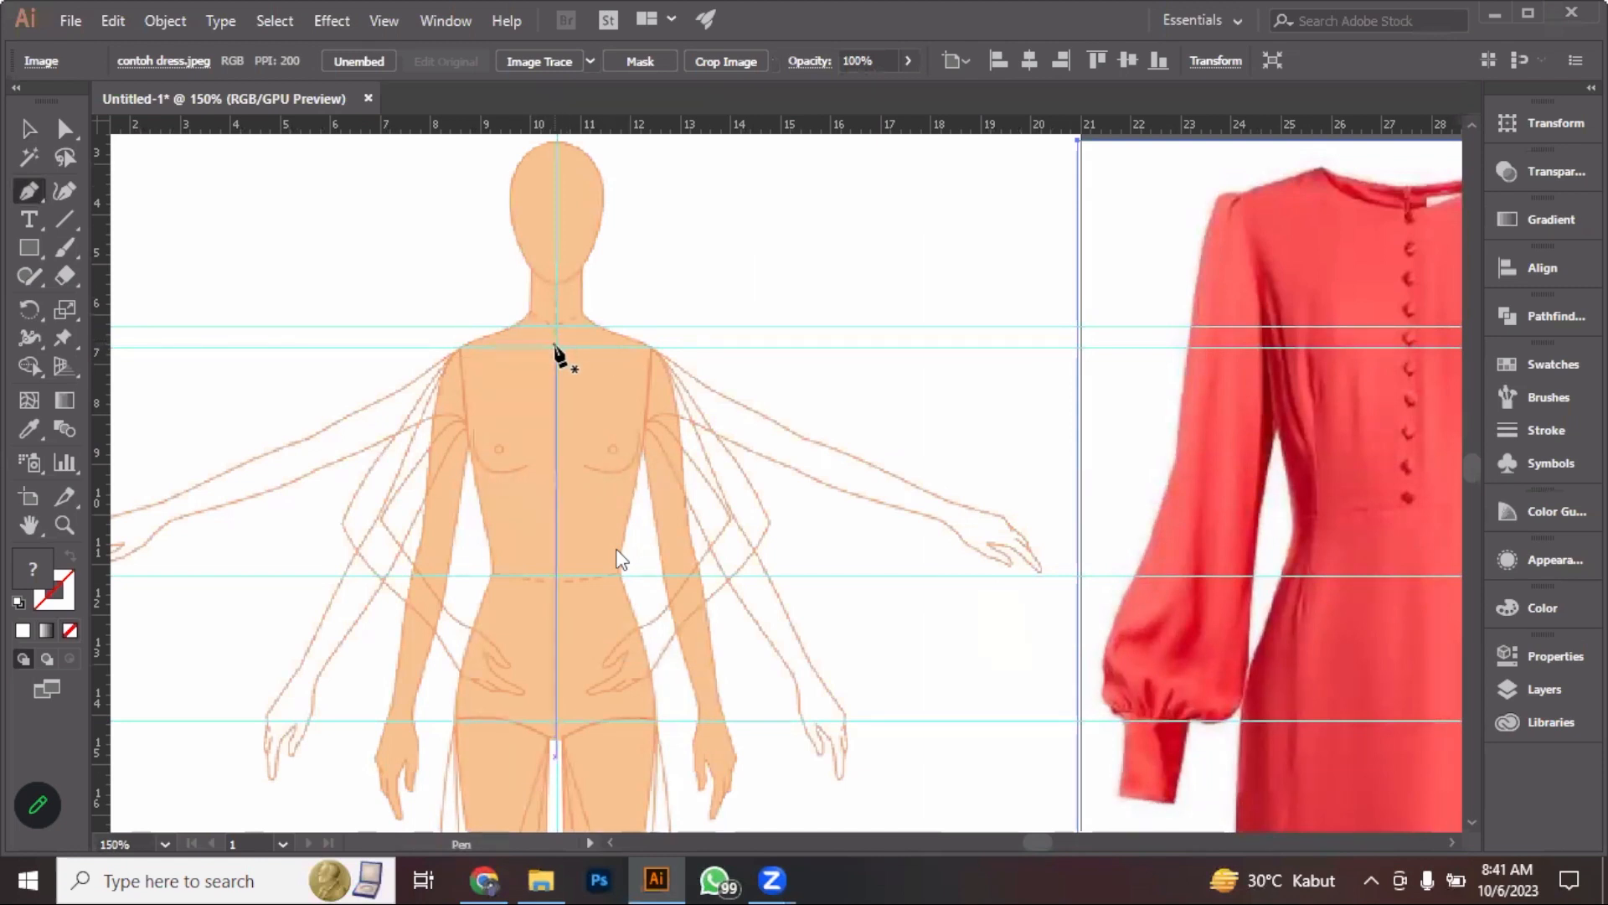
click(556, 345)
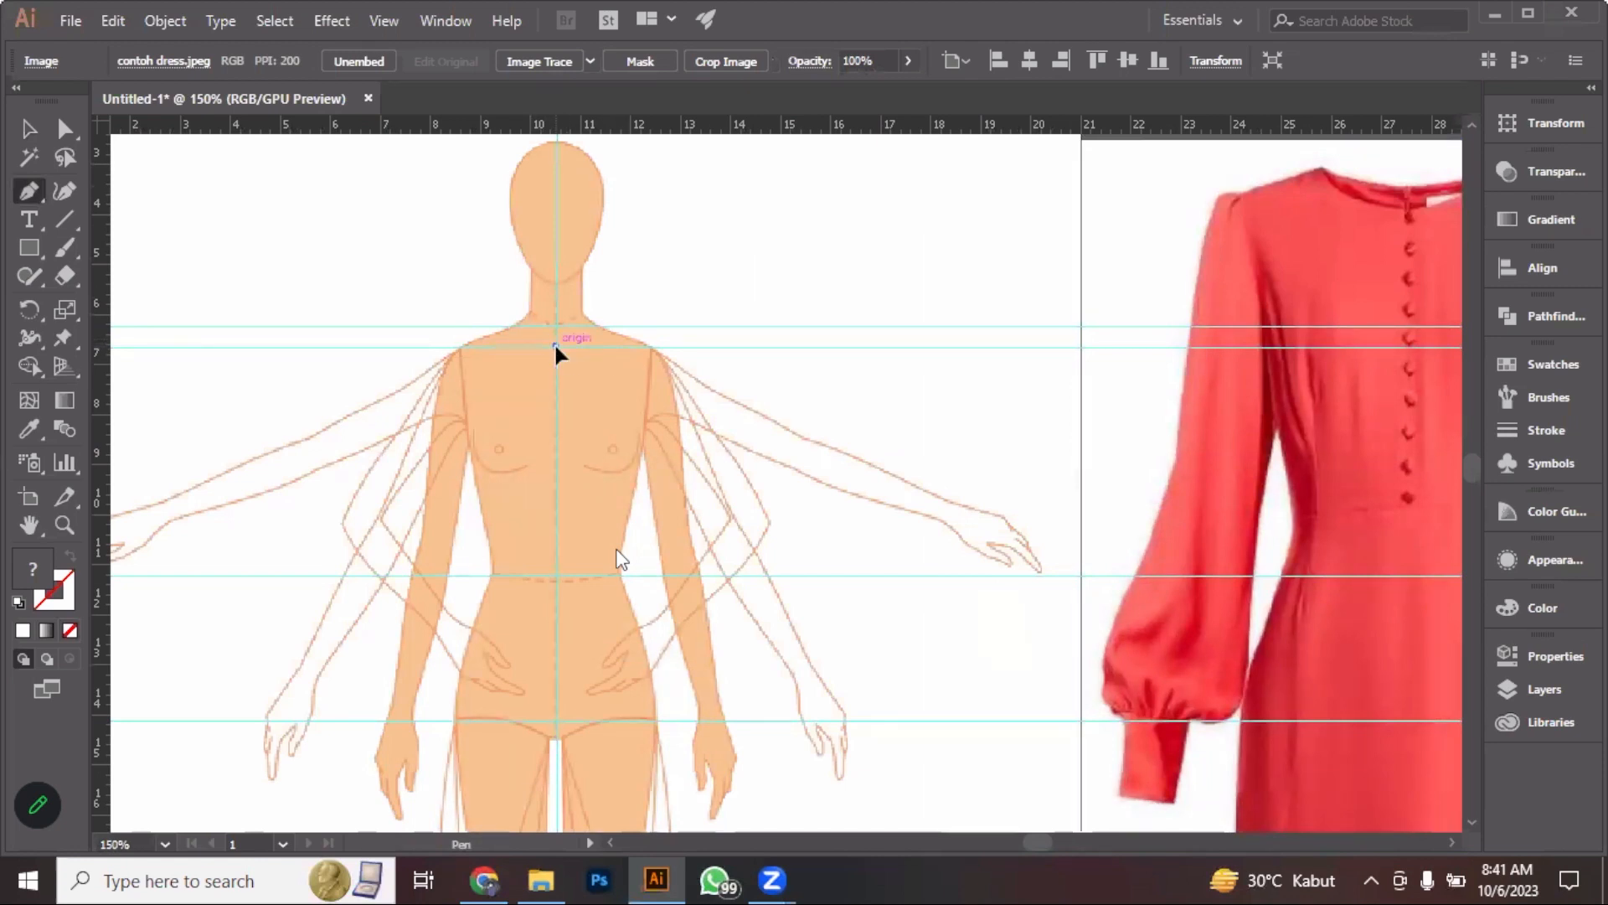
click(510, 325)
scroll(468, 342, up, 5)
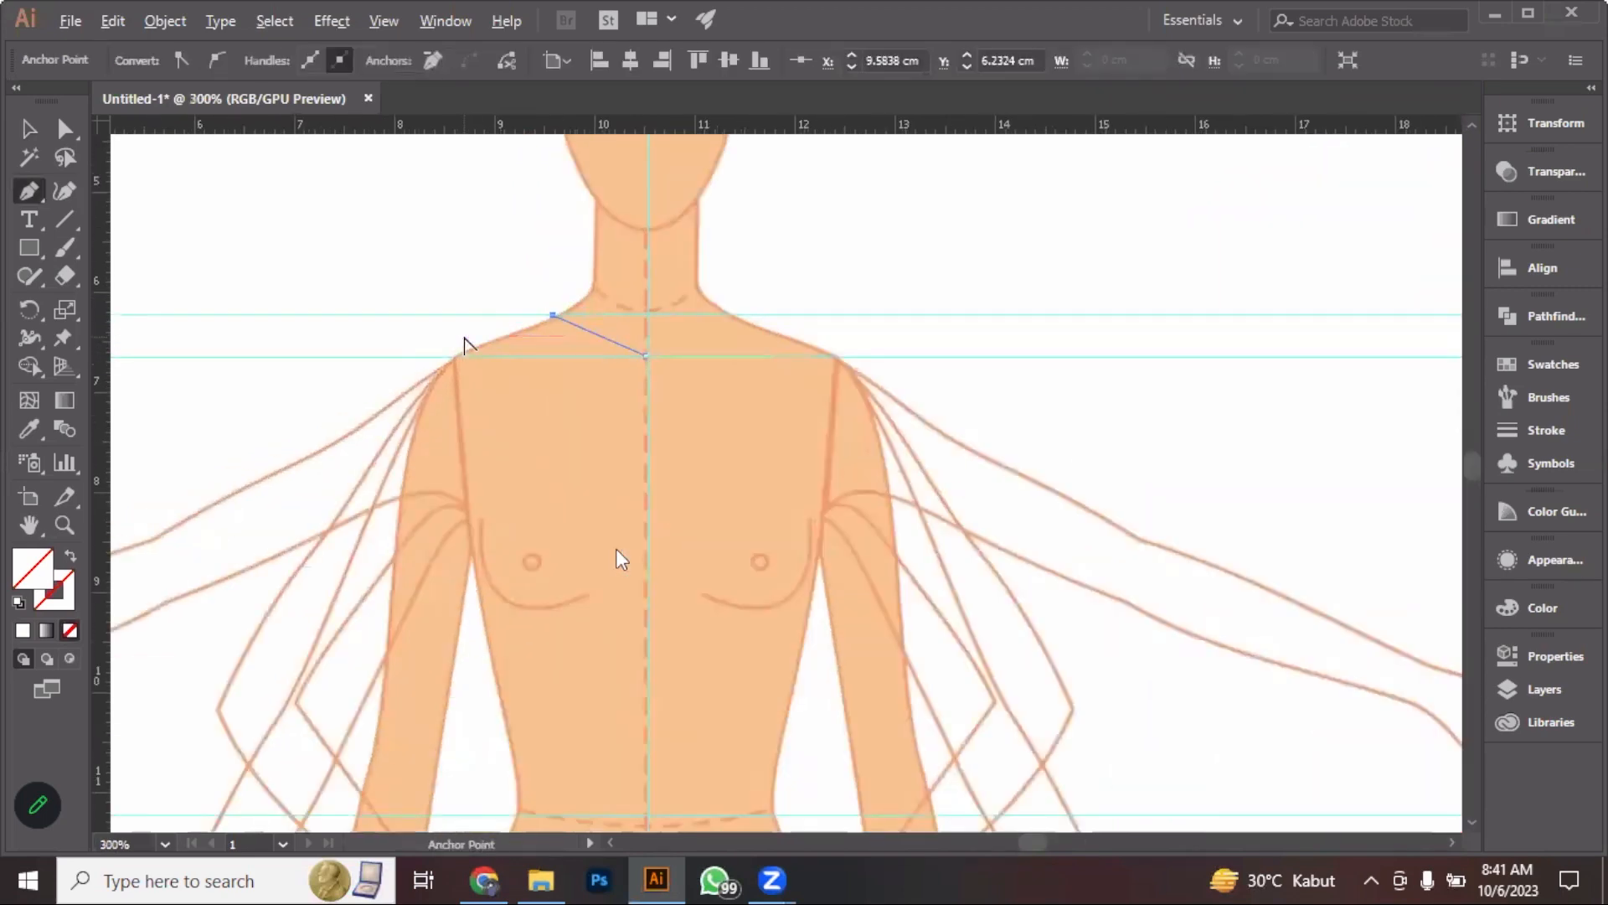
scroll(467, 343, up, 1)
click(409, 415)
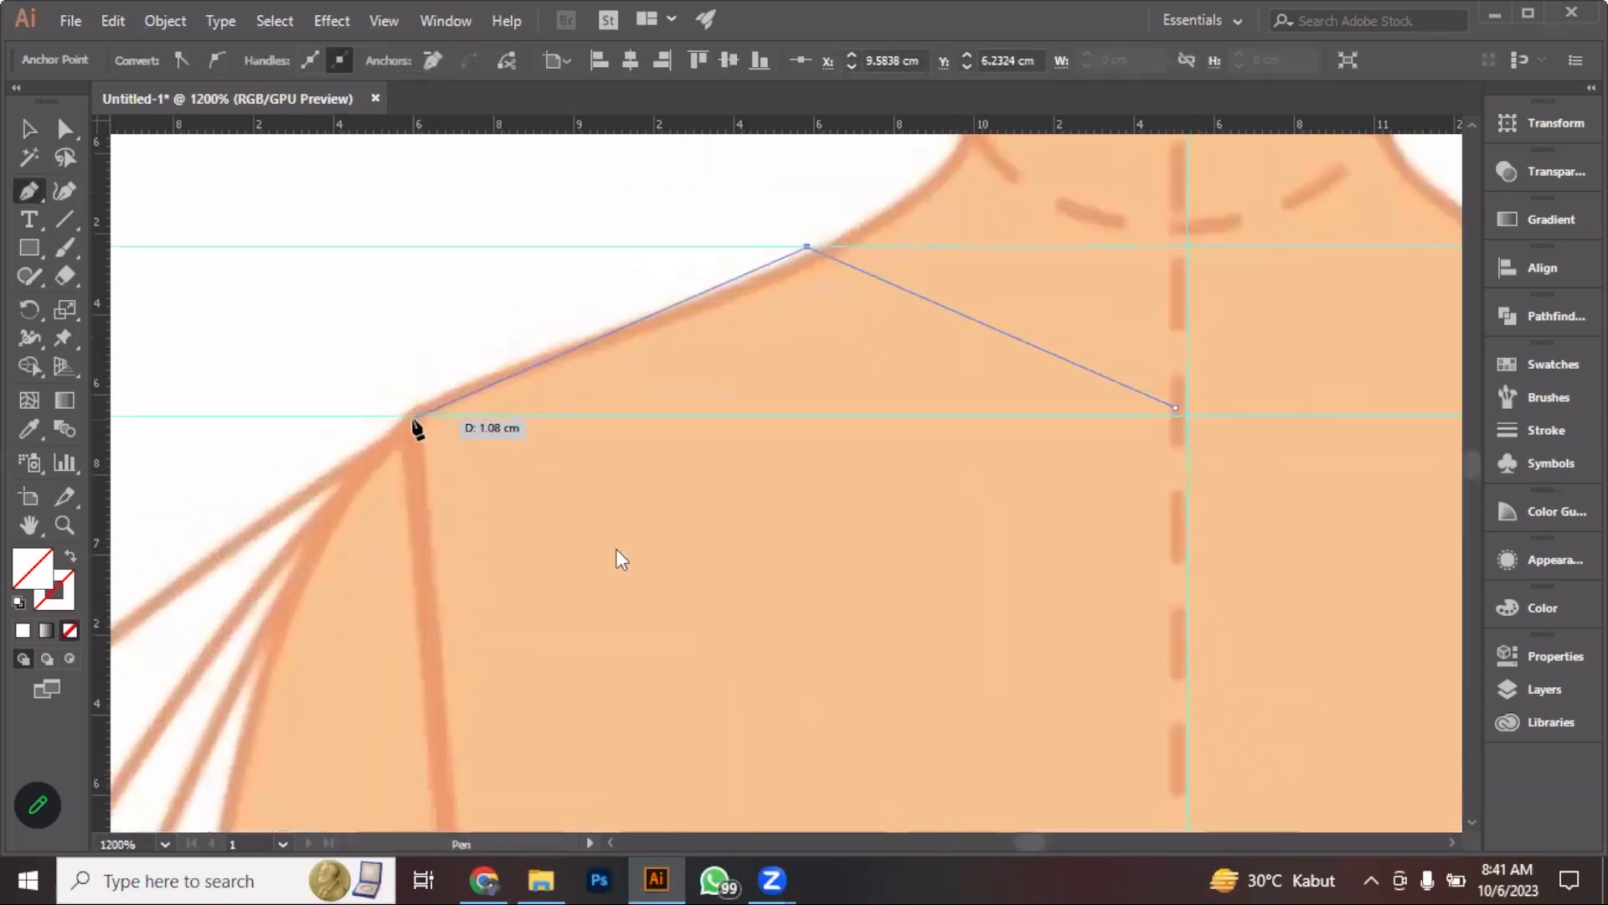
Continue the dress path from the shoulder tip down through the underarm point to the side of the waist
scroll(490, 537, down, 6)
scroll(484, 610, down, 3)
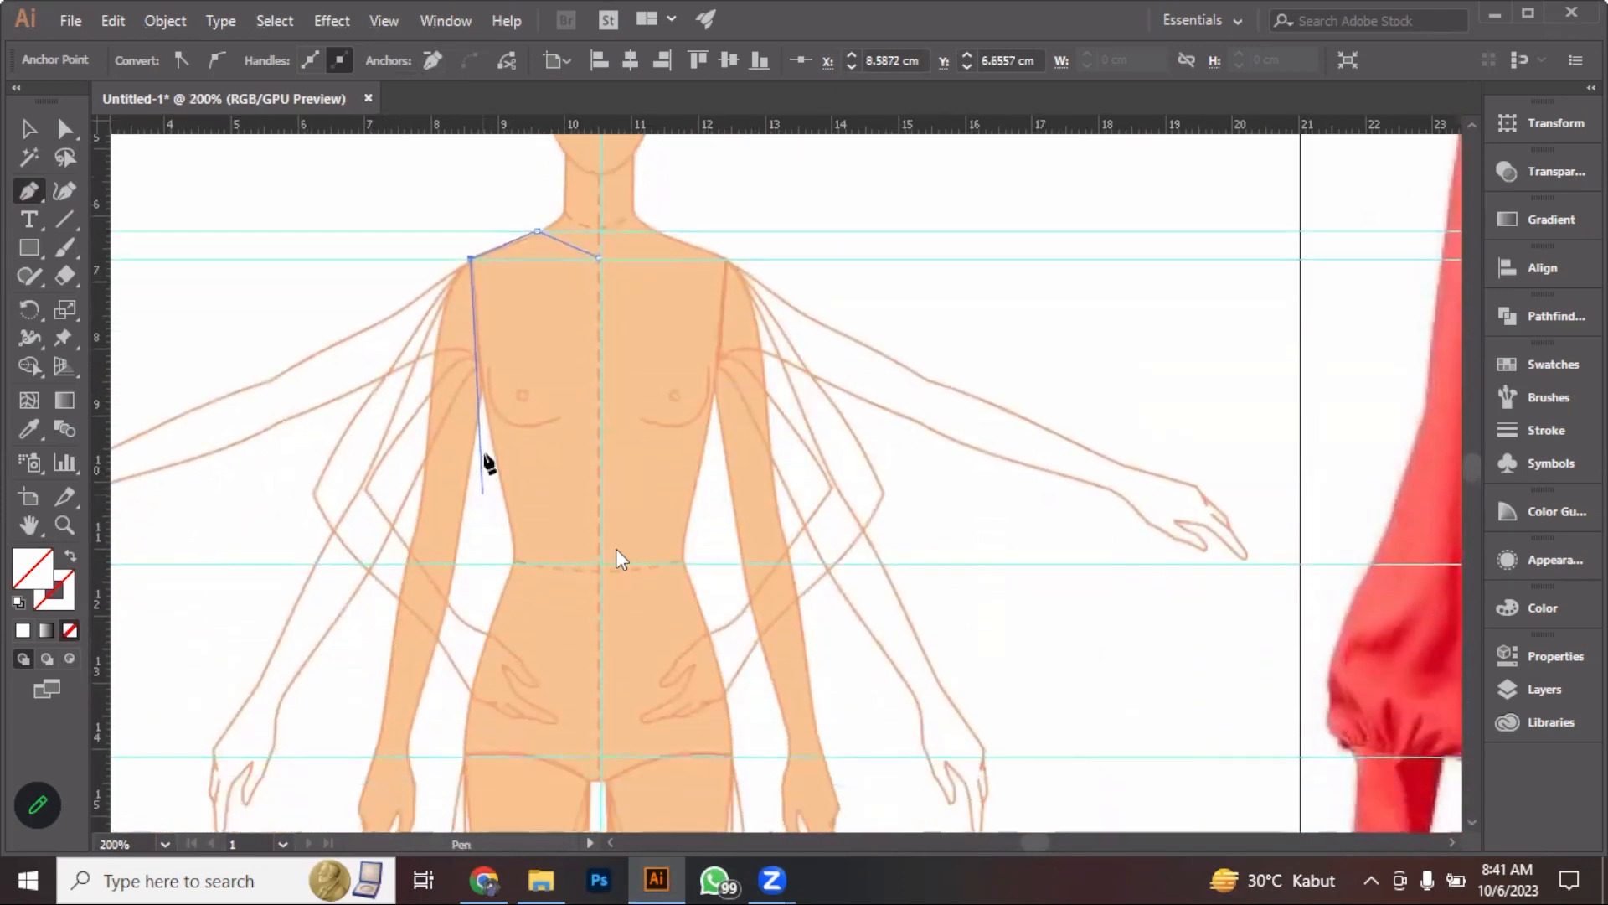
click(480, 391)
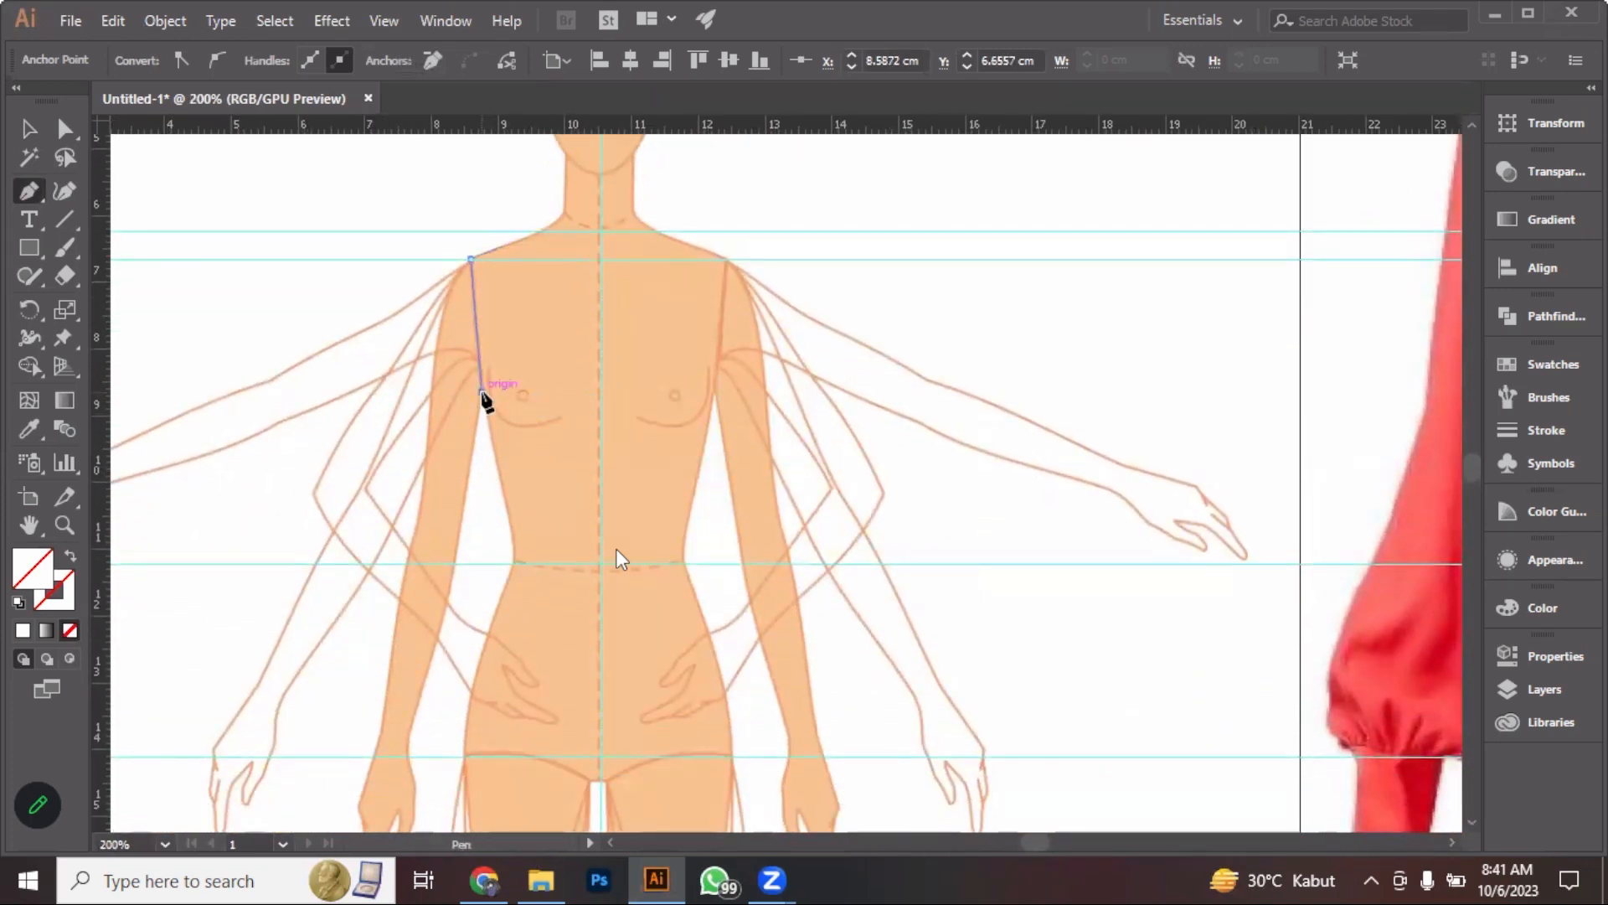
click(513, 561)
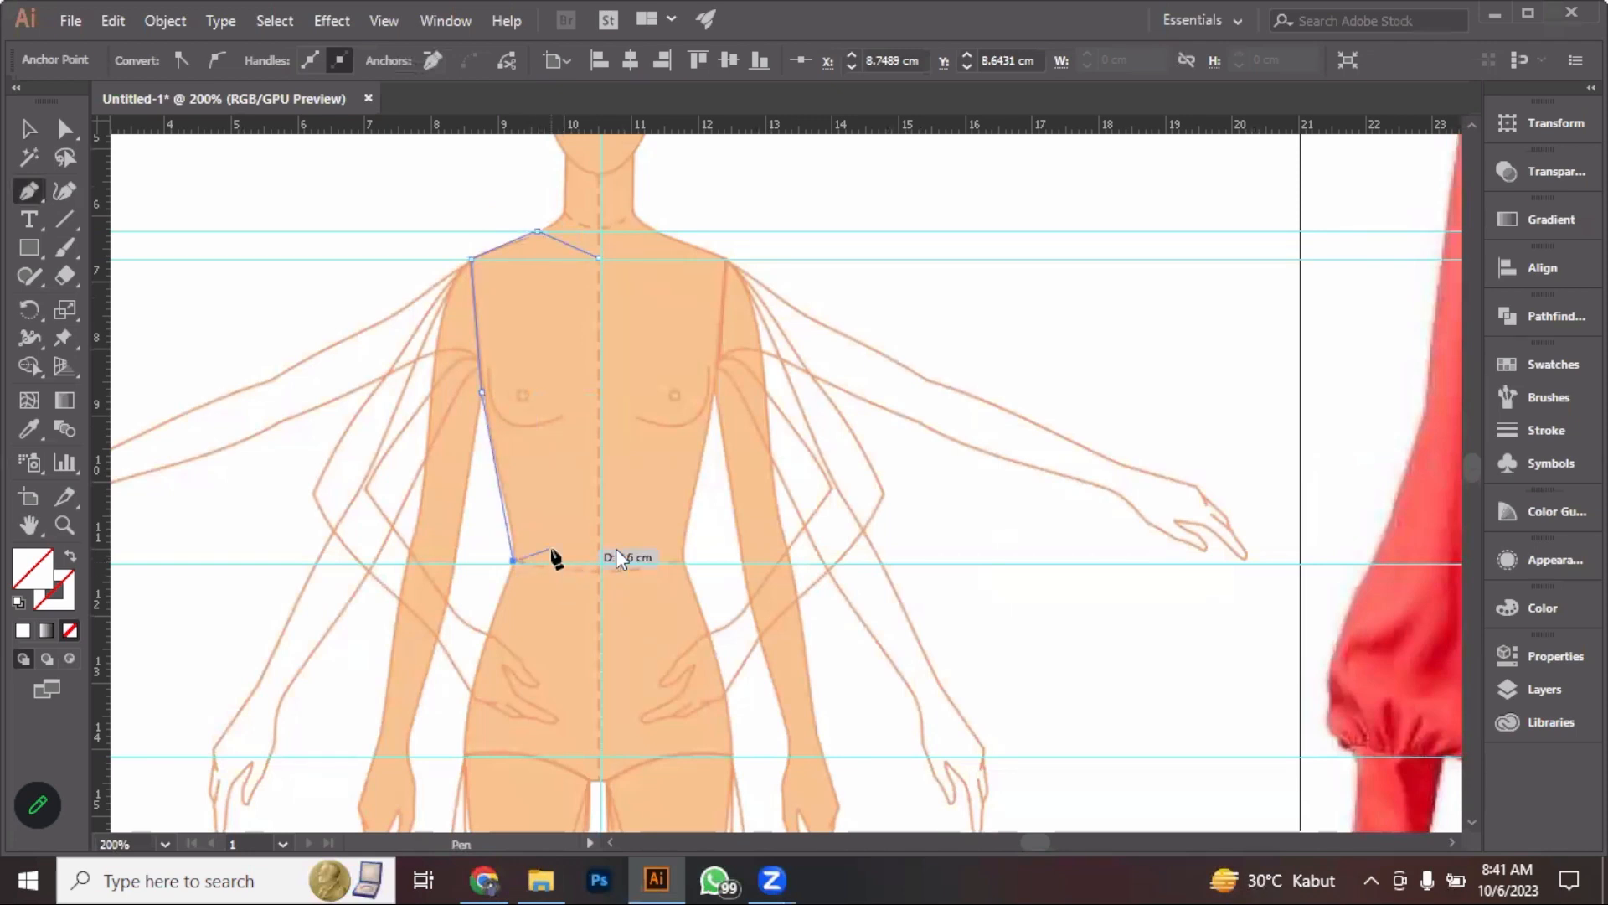
Extend the dress path from the waist to the hip and hem, ending on the below-knee guide at the centre line
scroll(503, 544, down, 3)
click(467, 476)
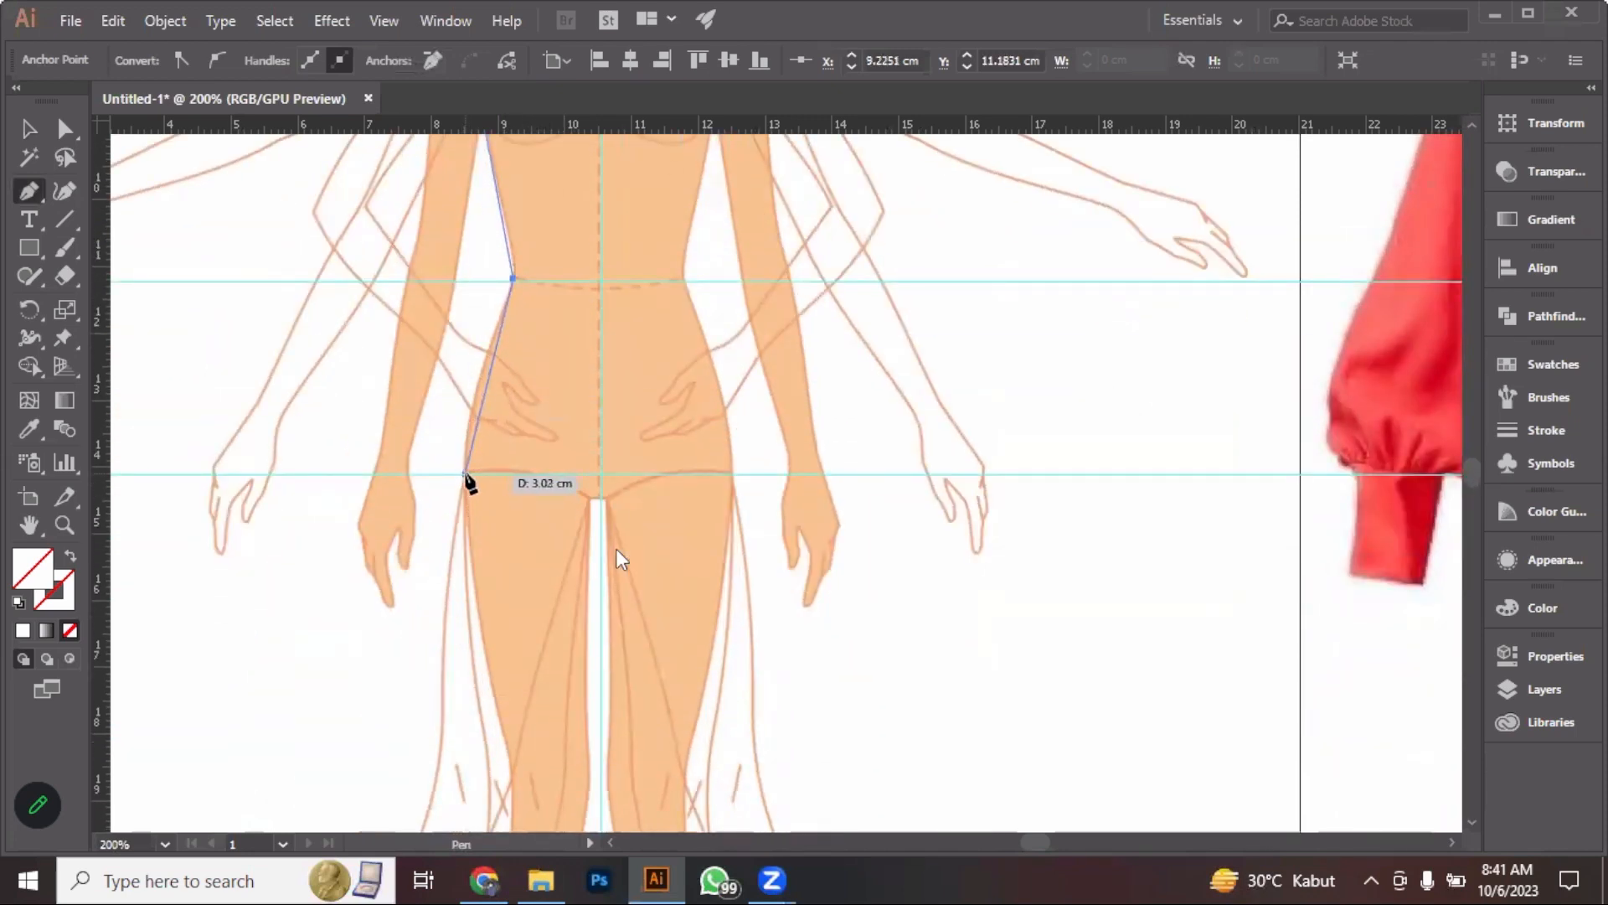
scroll(484, 528, down, 5)
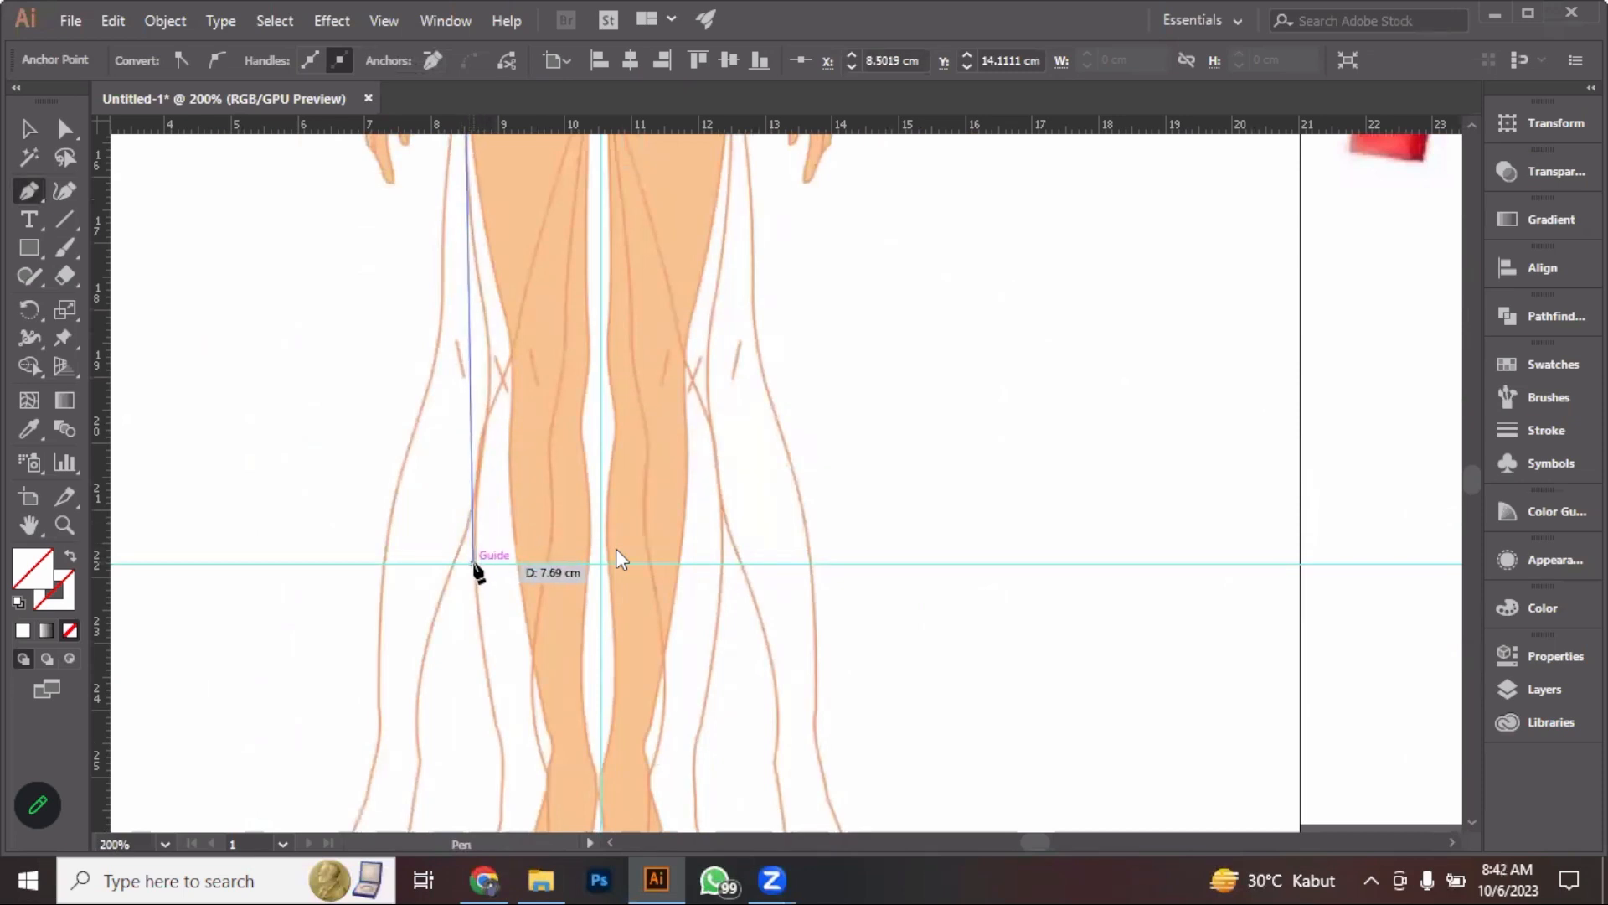
click(502, 563)
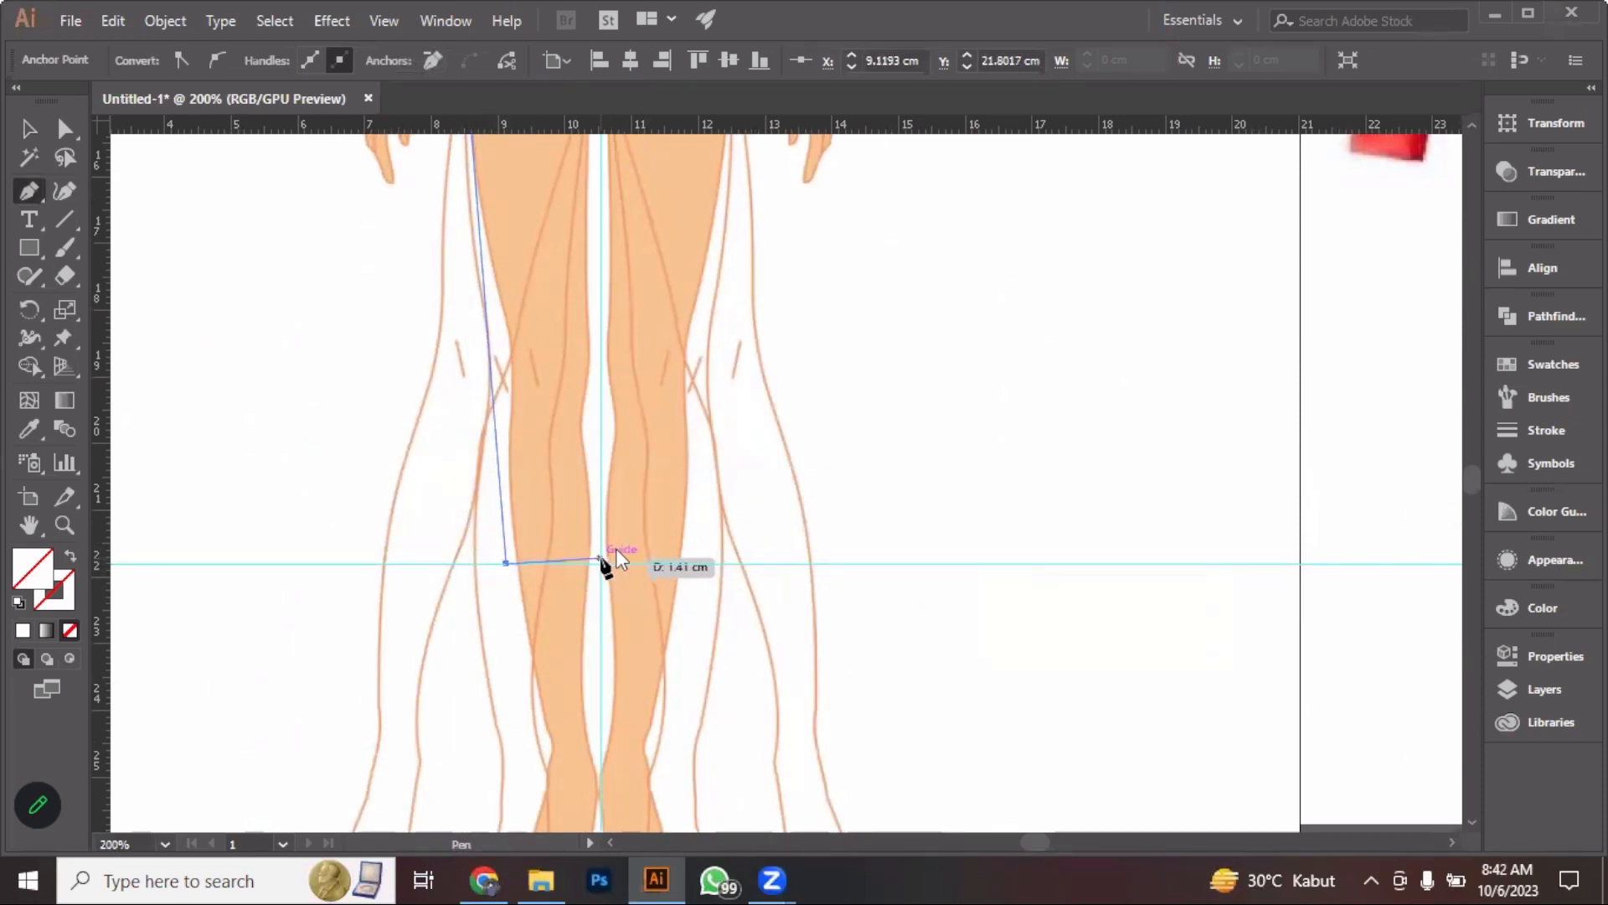
scroll(616, 560, up, 5)
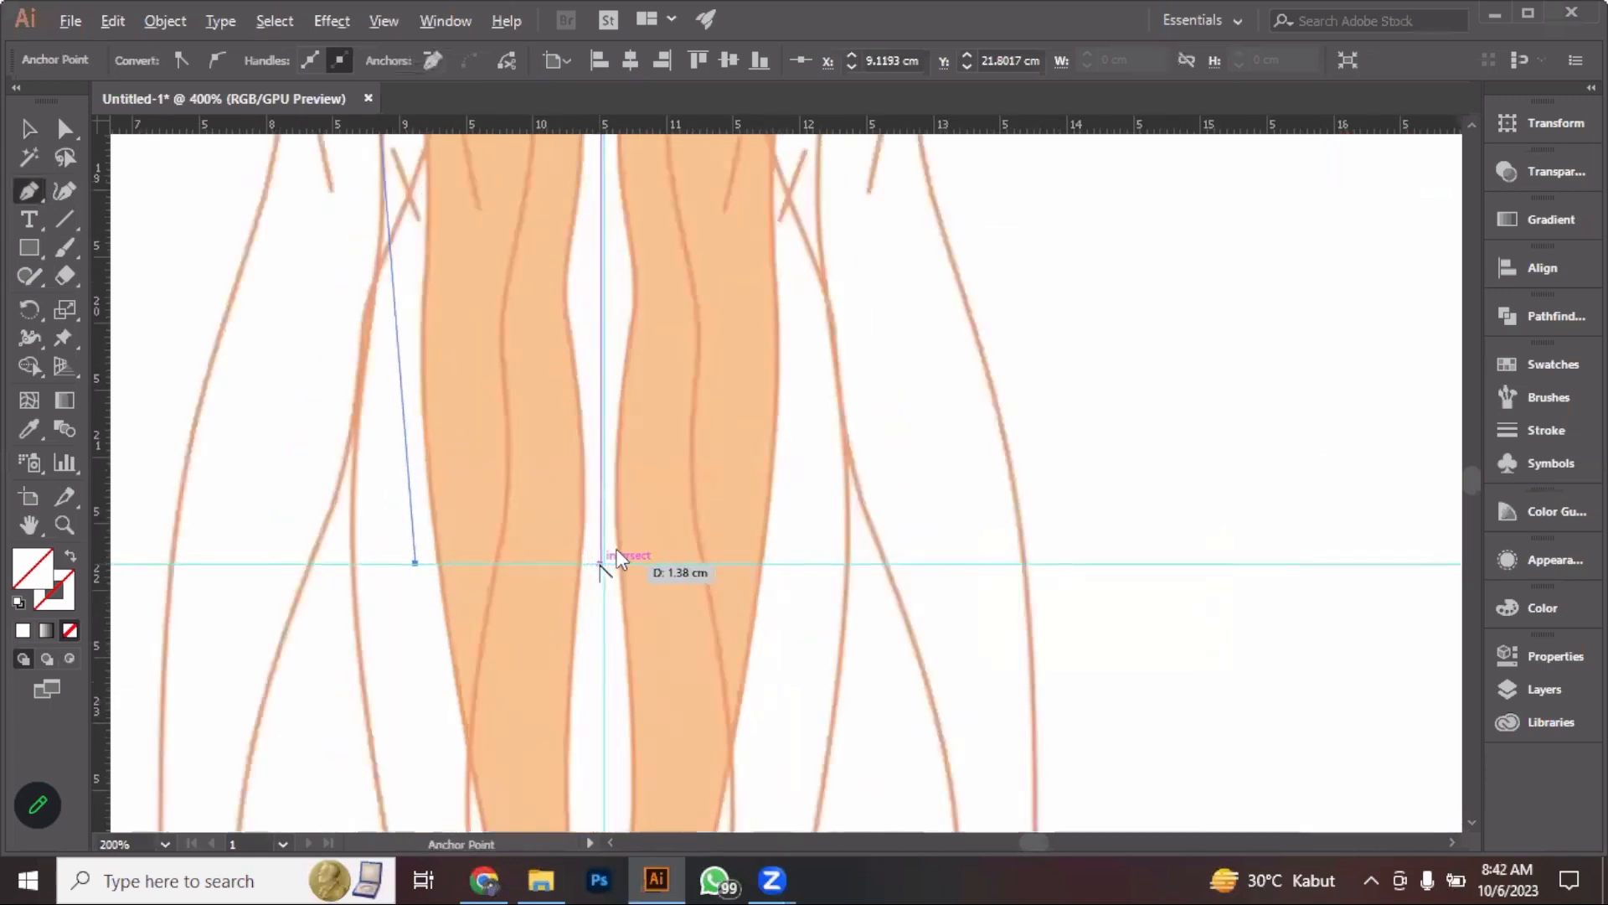
scroll(617, 560, down, 2)
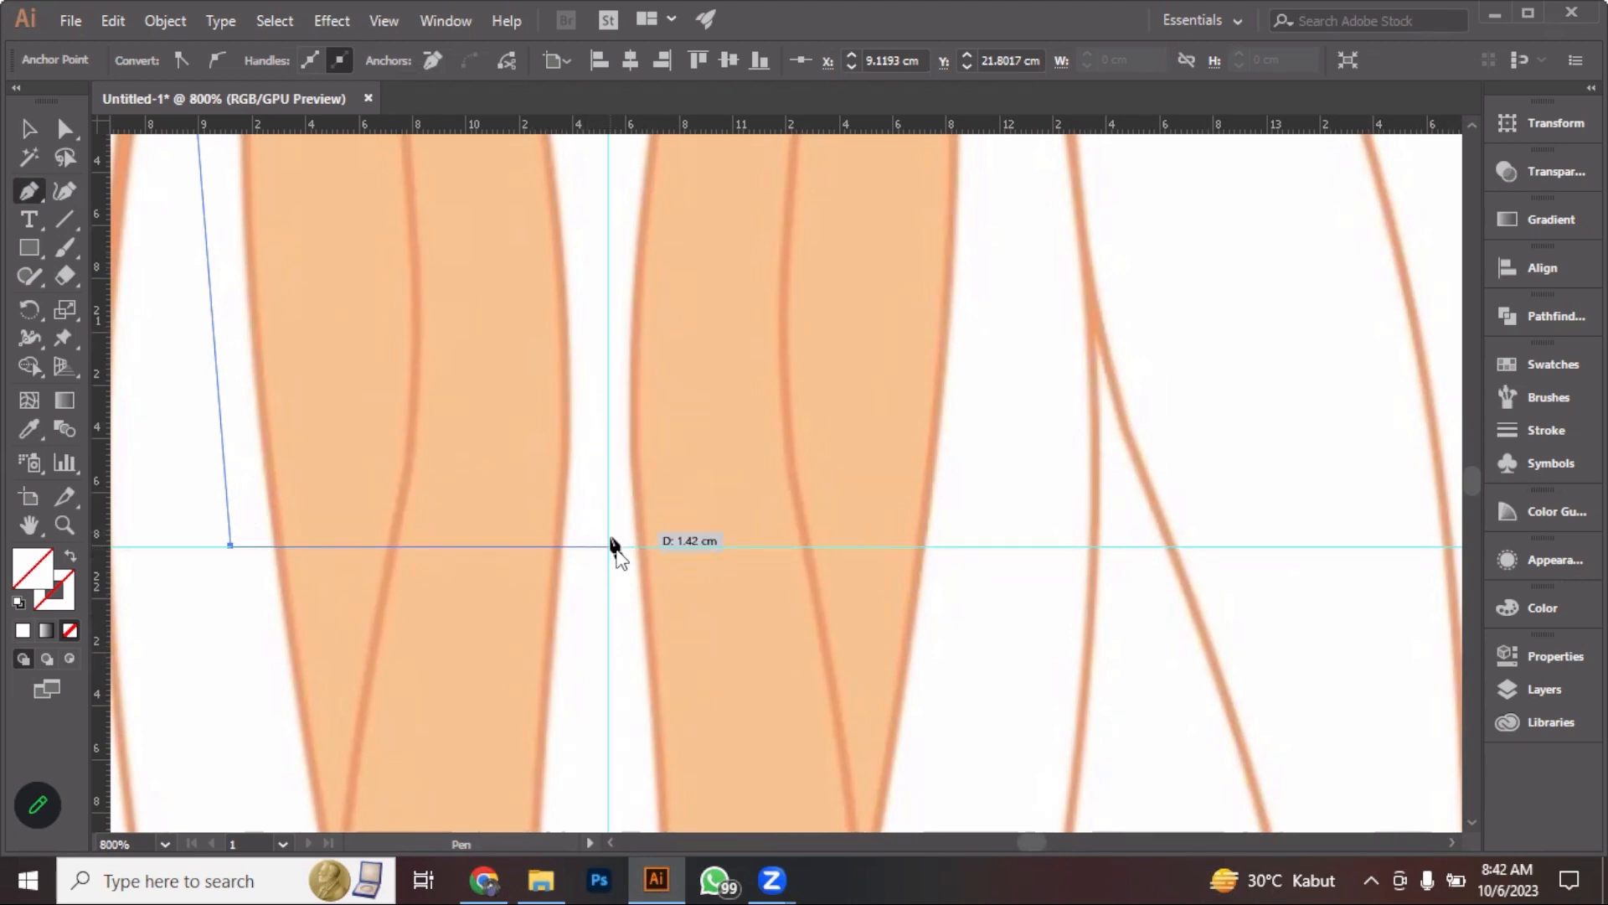
click(616, 547)
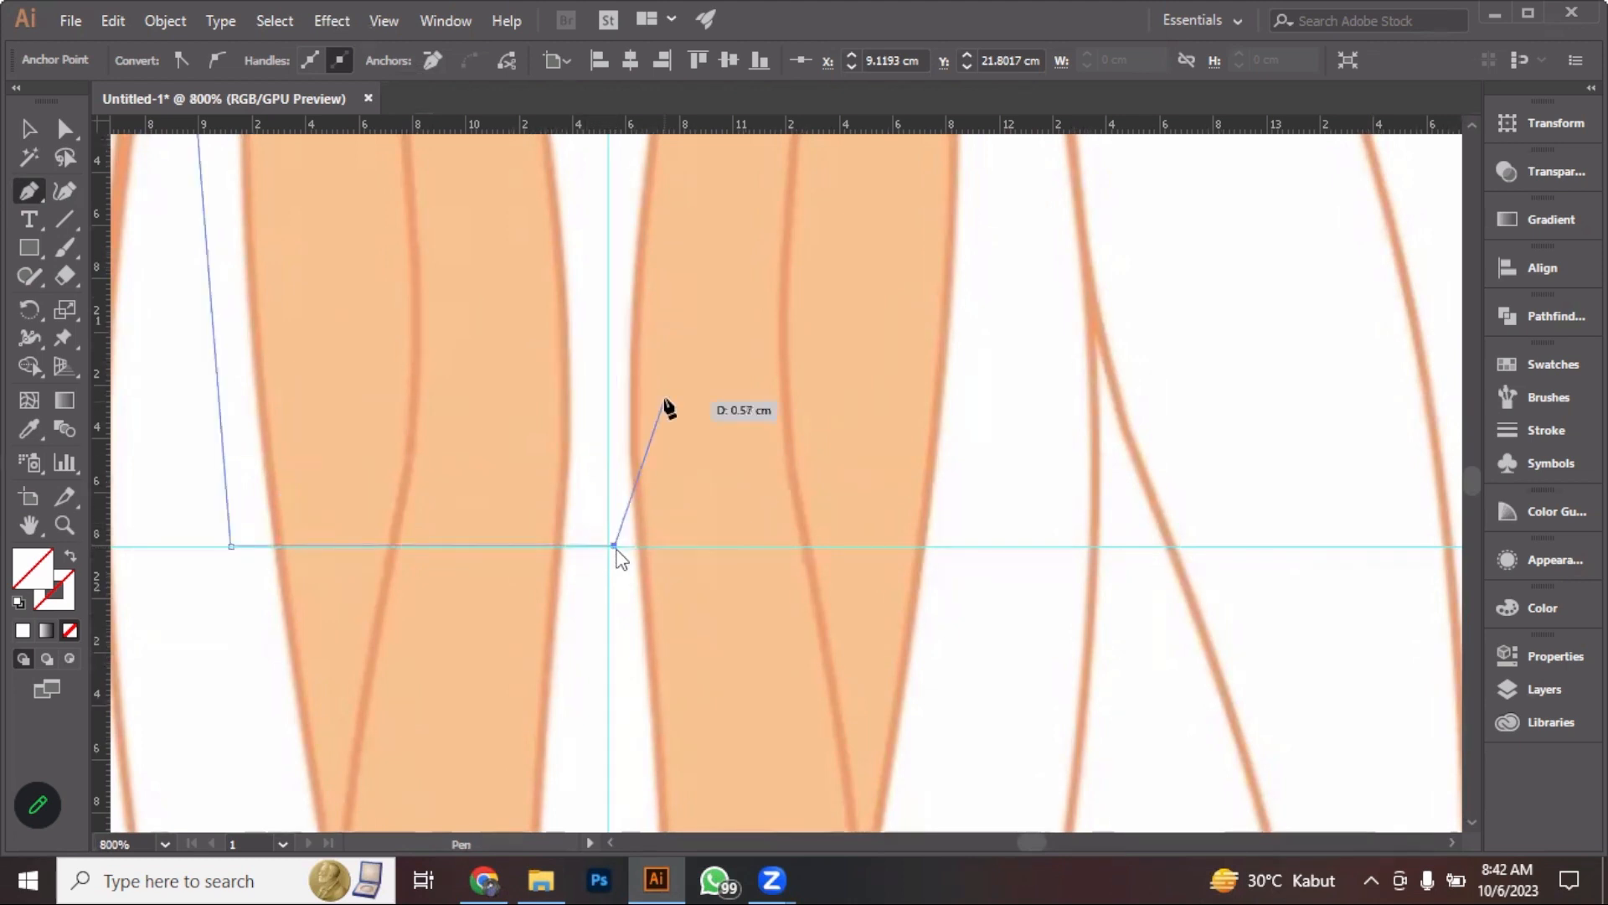
Run the dress path about 15 cm straight up the centre line from the hem to the shoulder guide
scroll(655, 377, down, 4)
scroll(627, 456, up, 10)
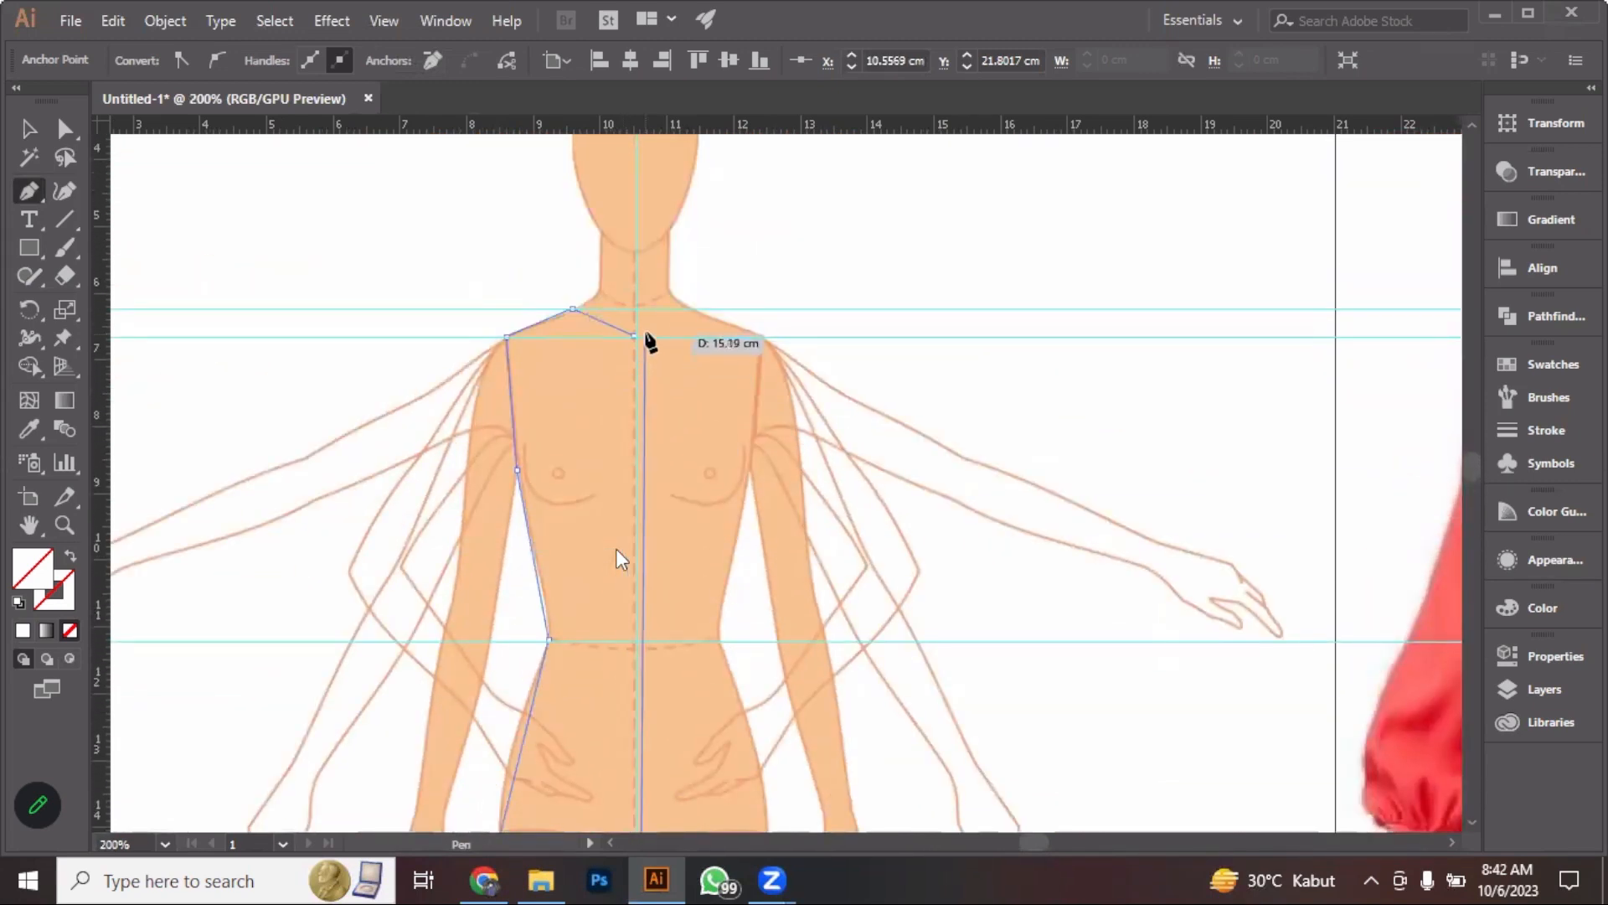
scroll(645, 340, up, 5)
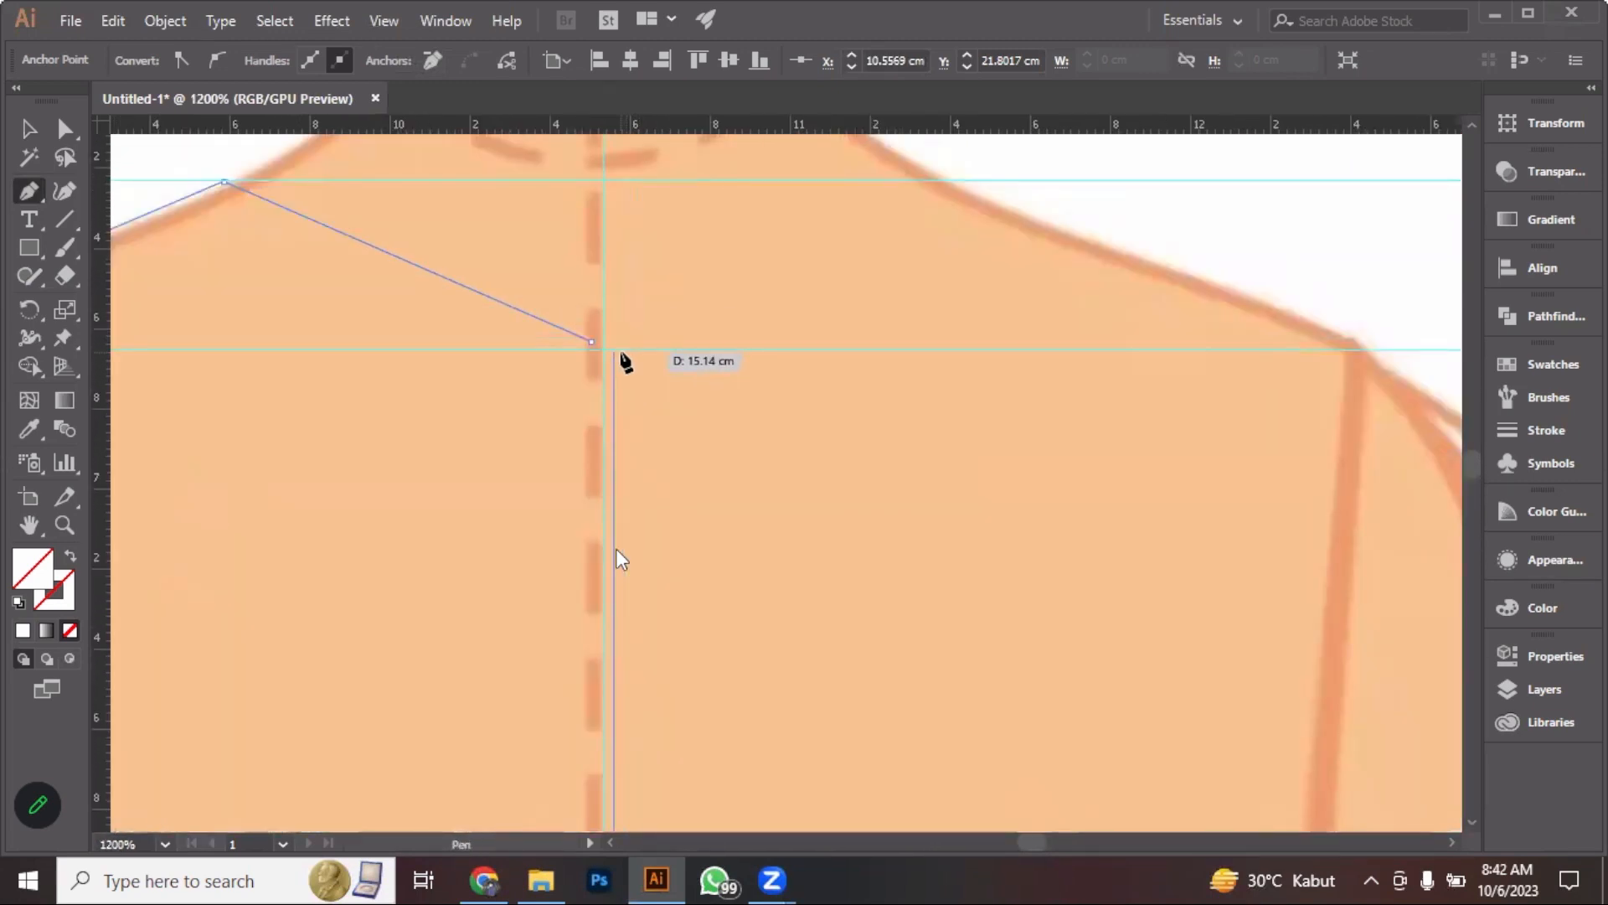
click(614, 350)
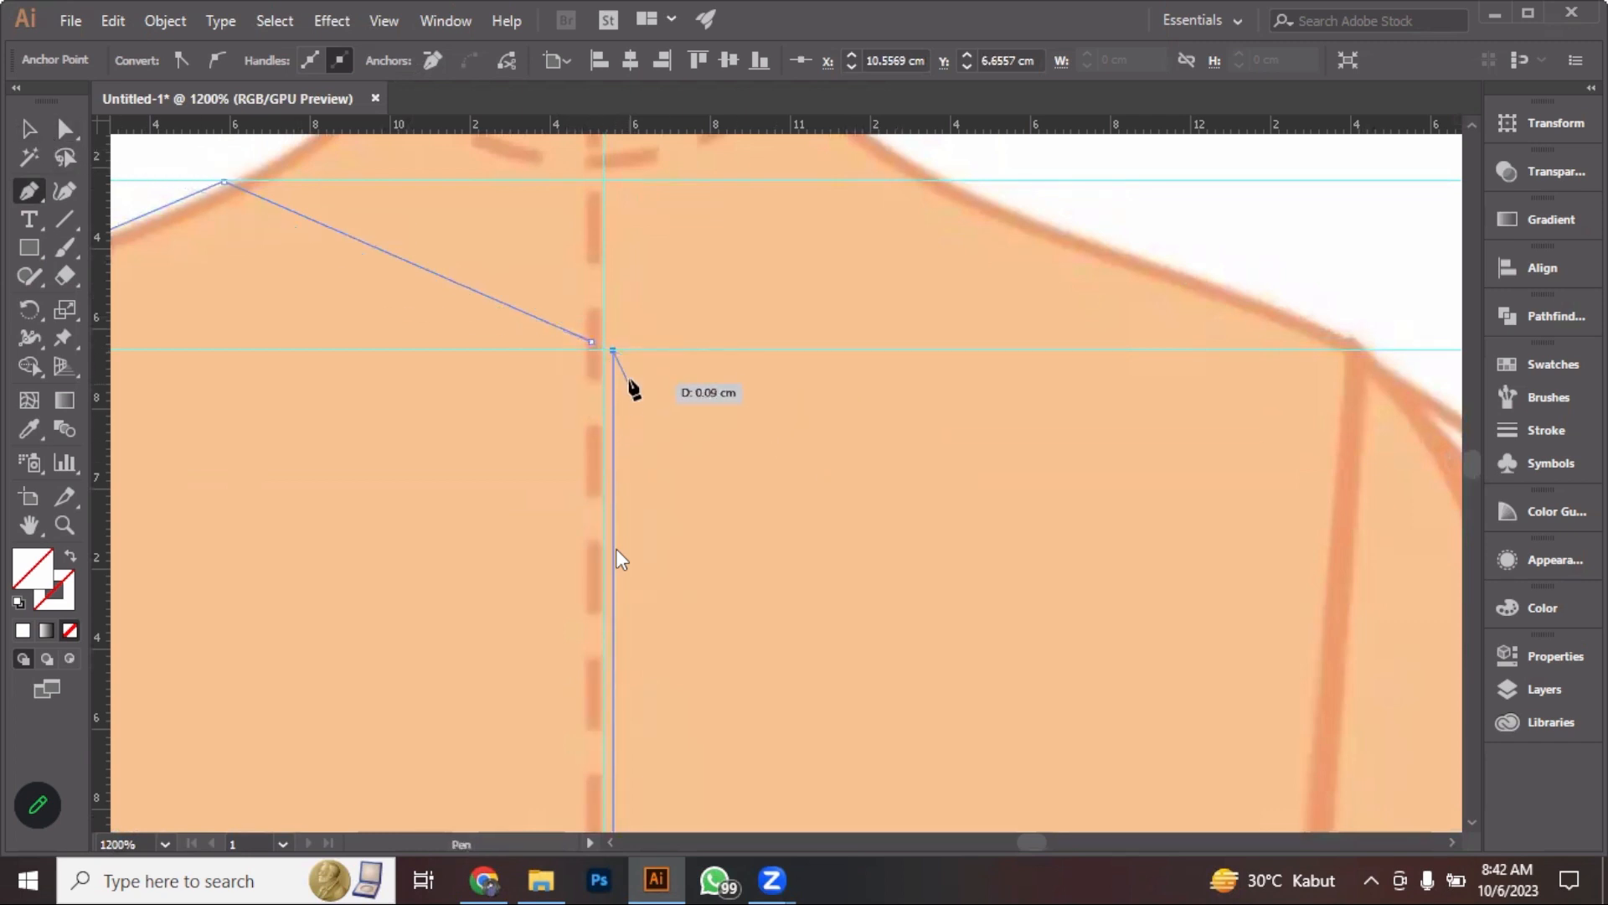
Select the half-dress path, give it a black 1 pt stroke, and switch back to the Pen tool
scroll(607, 339, up, 2)
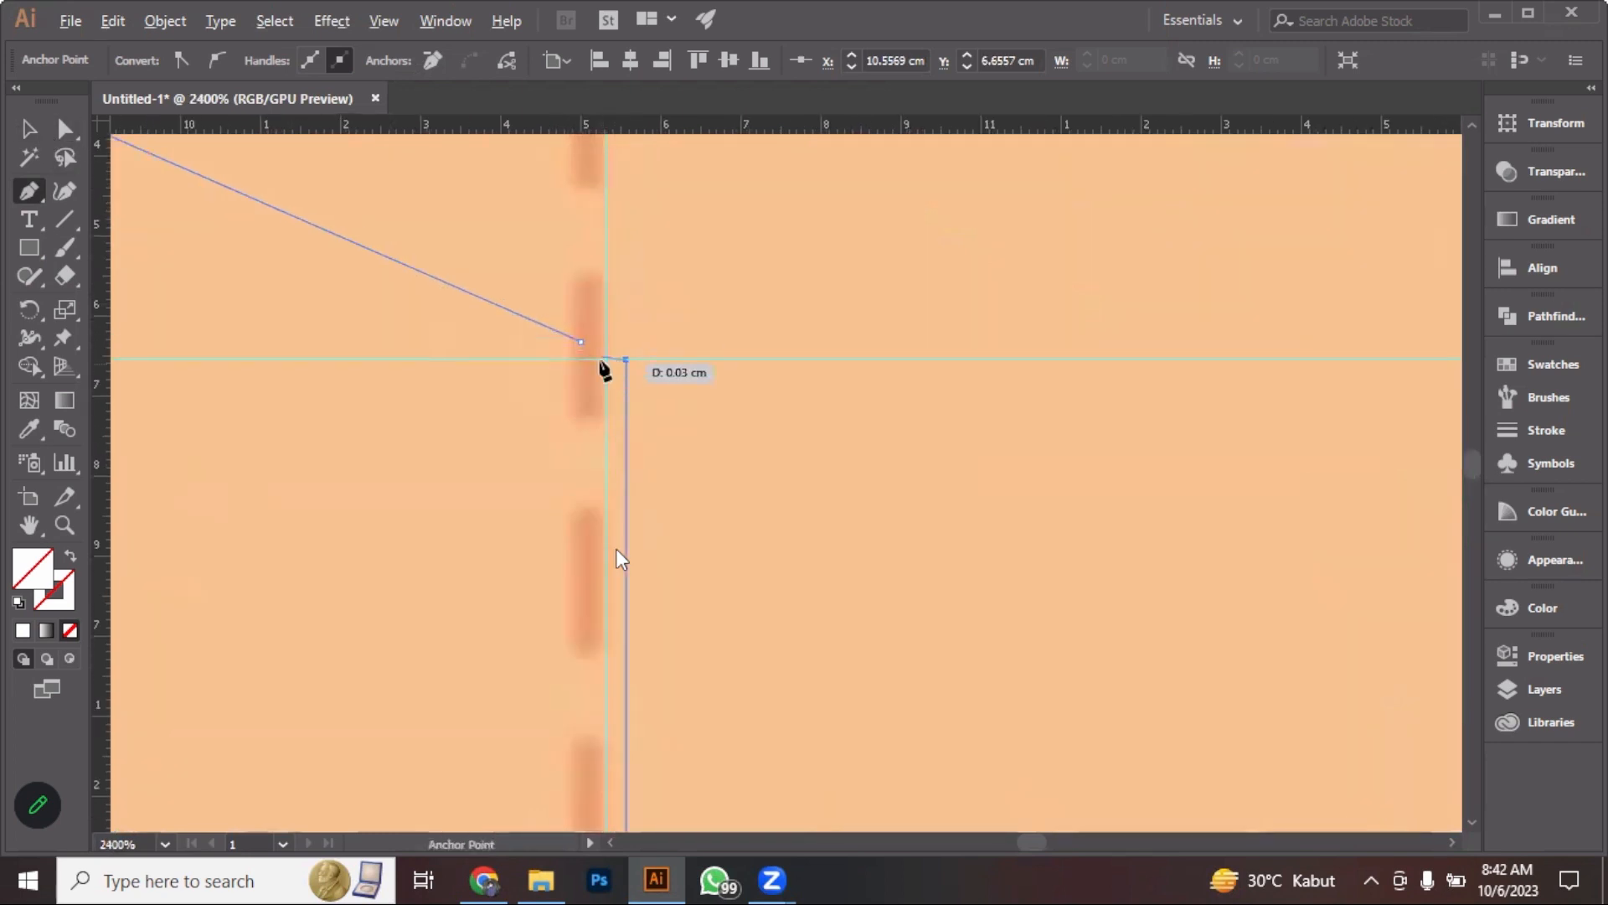
click(28, 128)
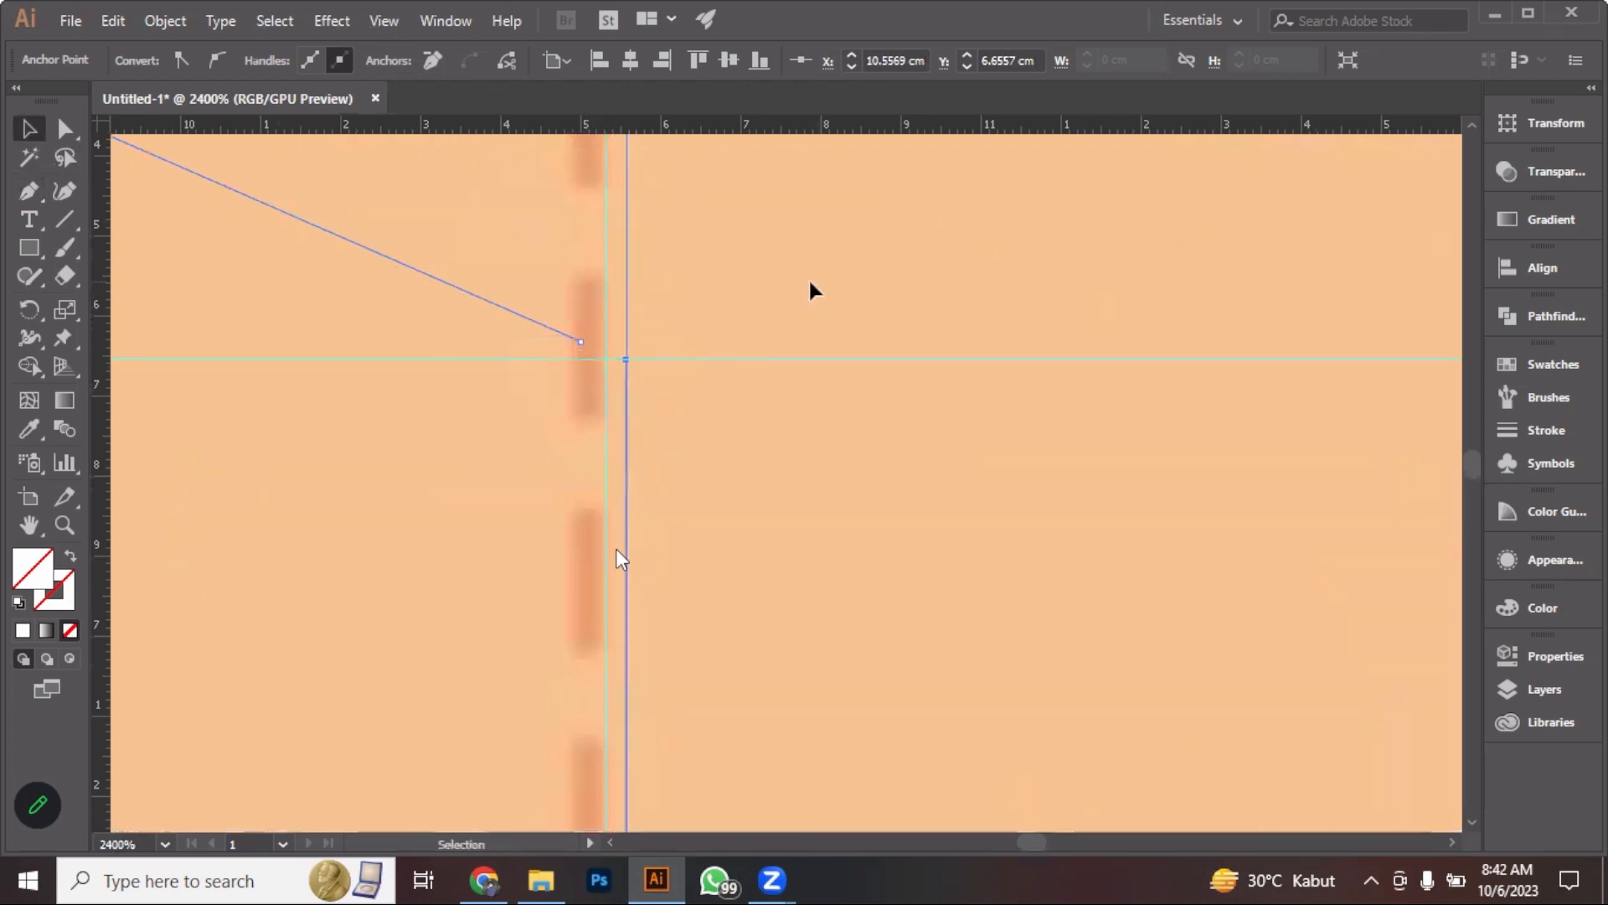
click(808, 278)
click(626, 379)
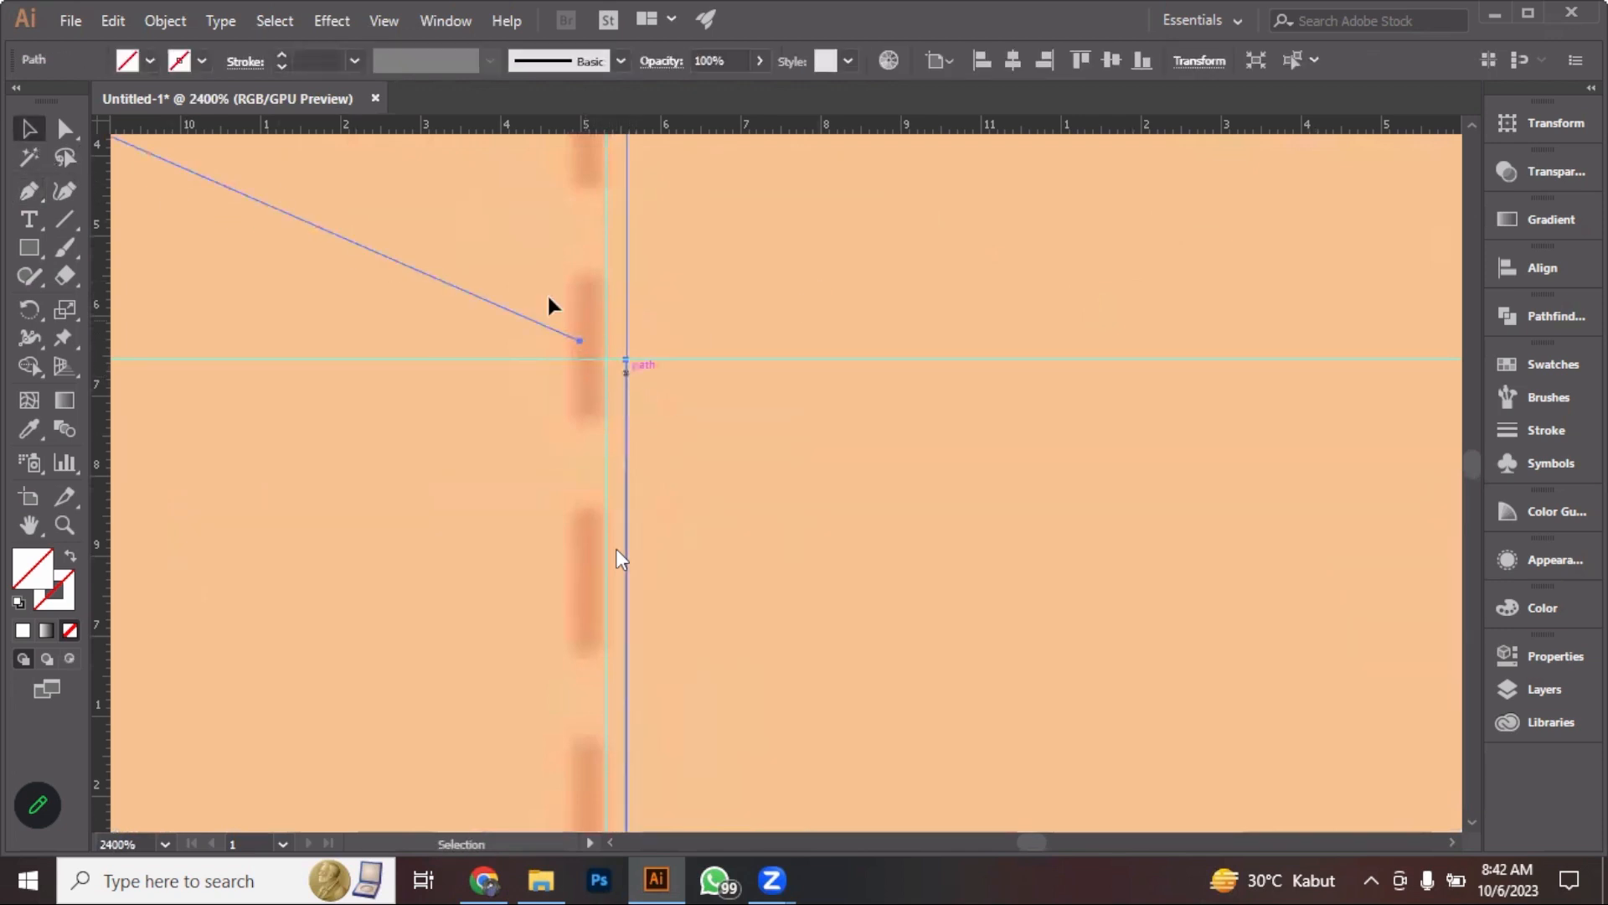
text(1)
key(Return)
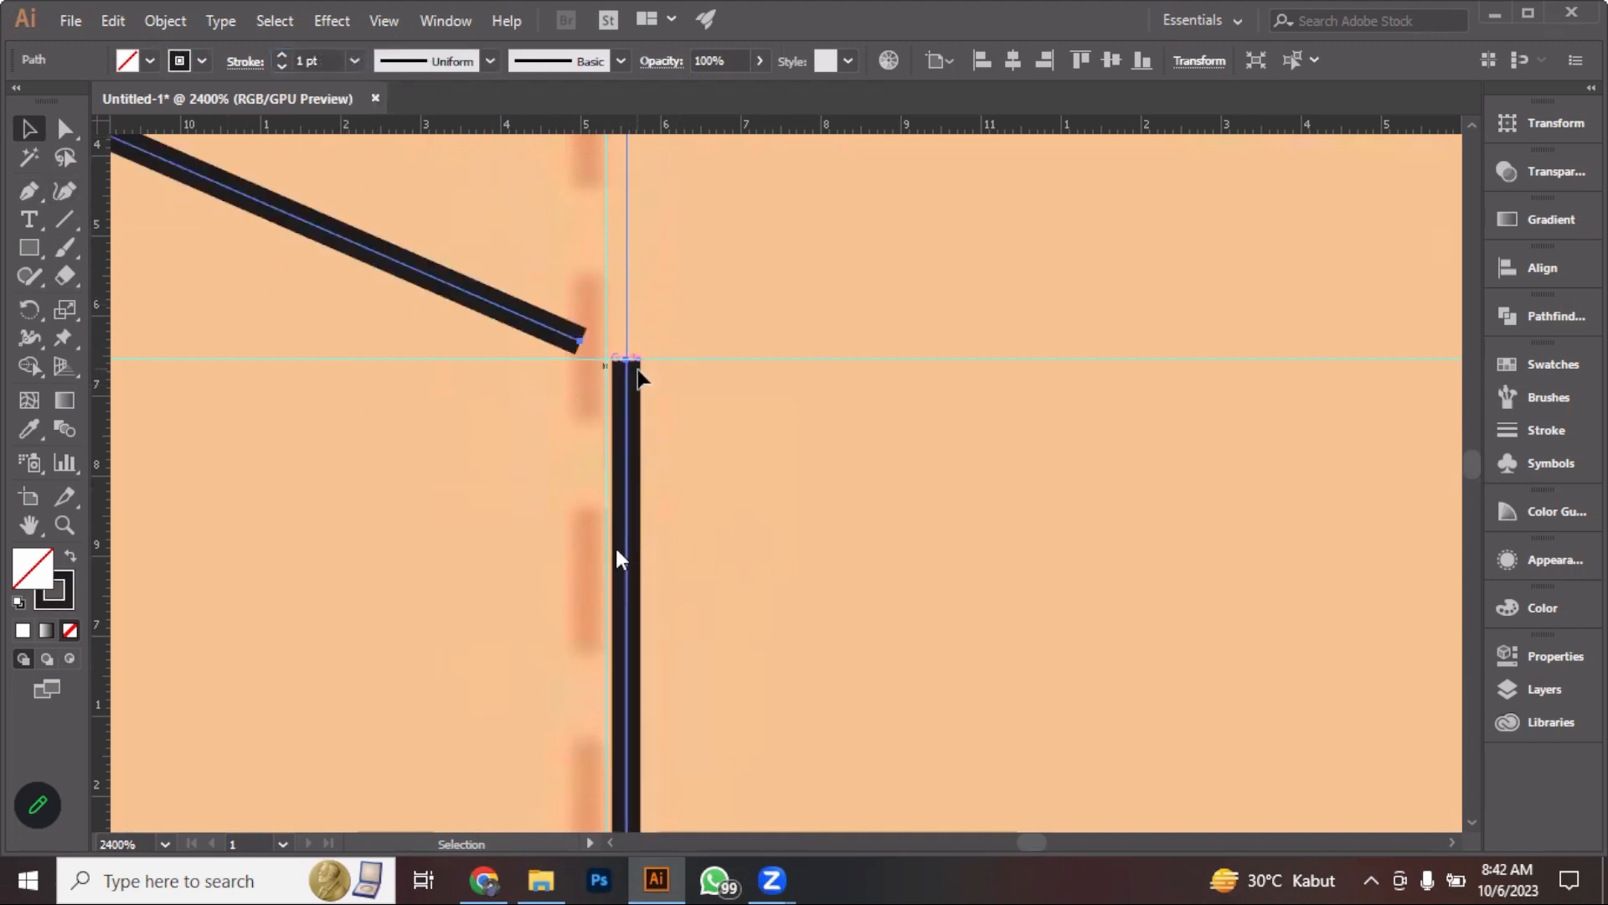
click(29, 192)
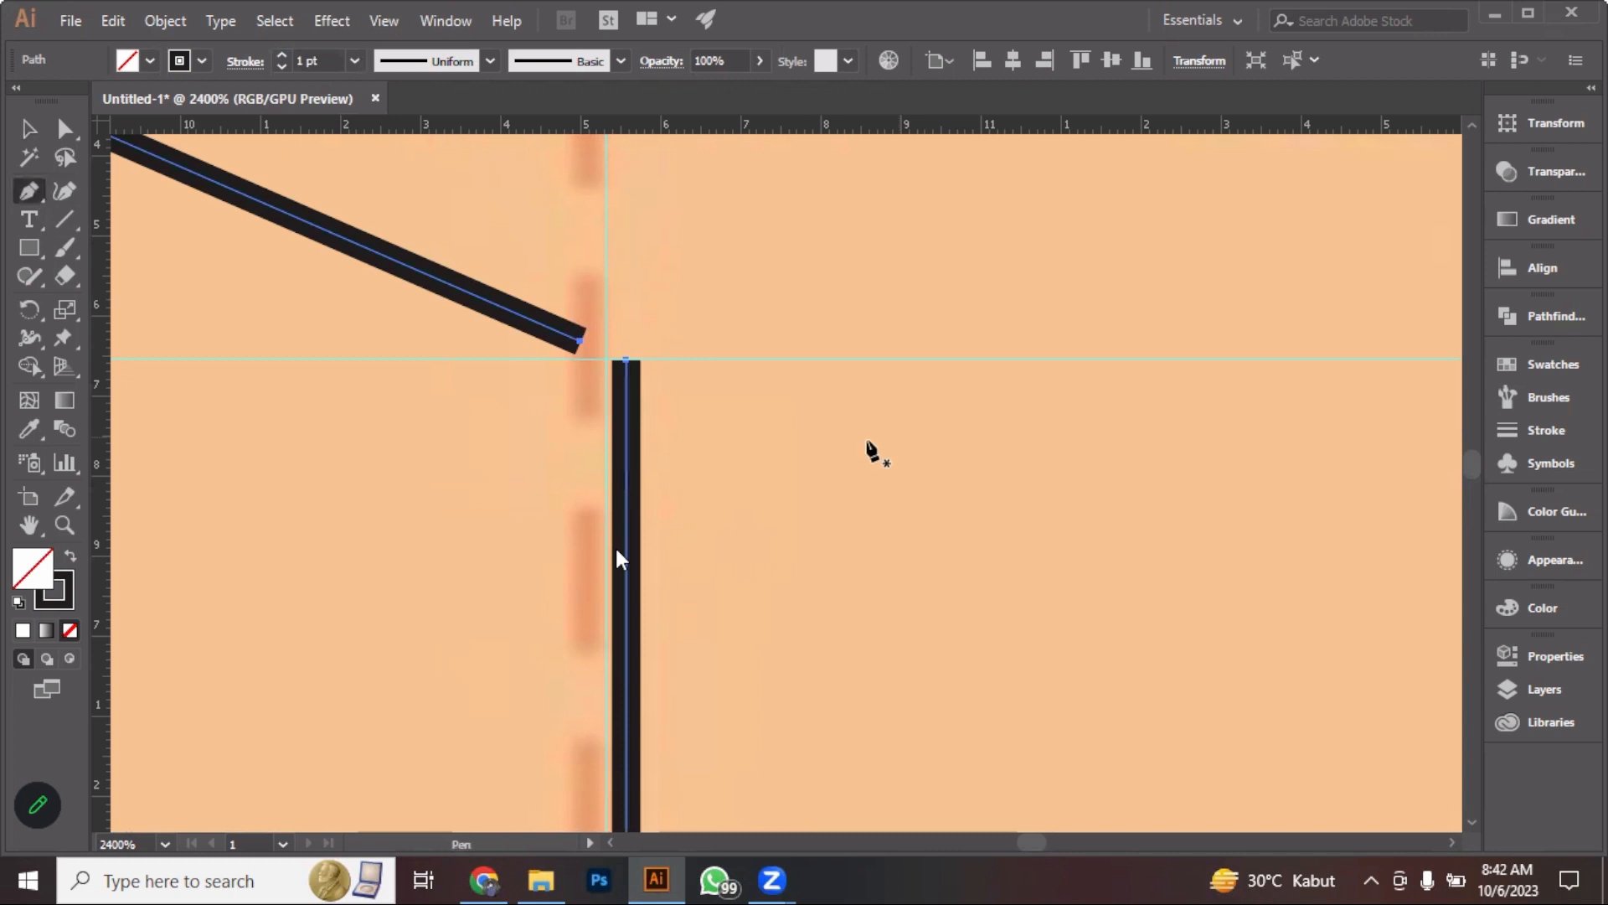
Try to close the gap between the two open path ends at the centre-front neckline with the Pen tool
click(627, 362)
click(581, 342)
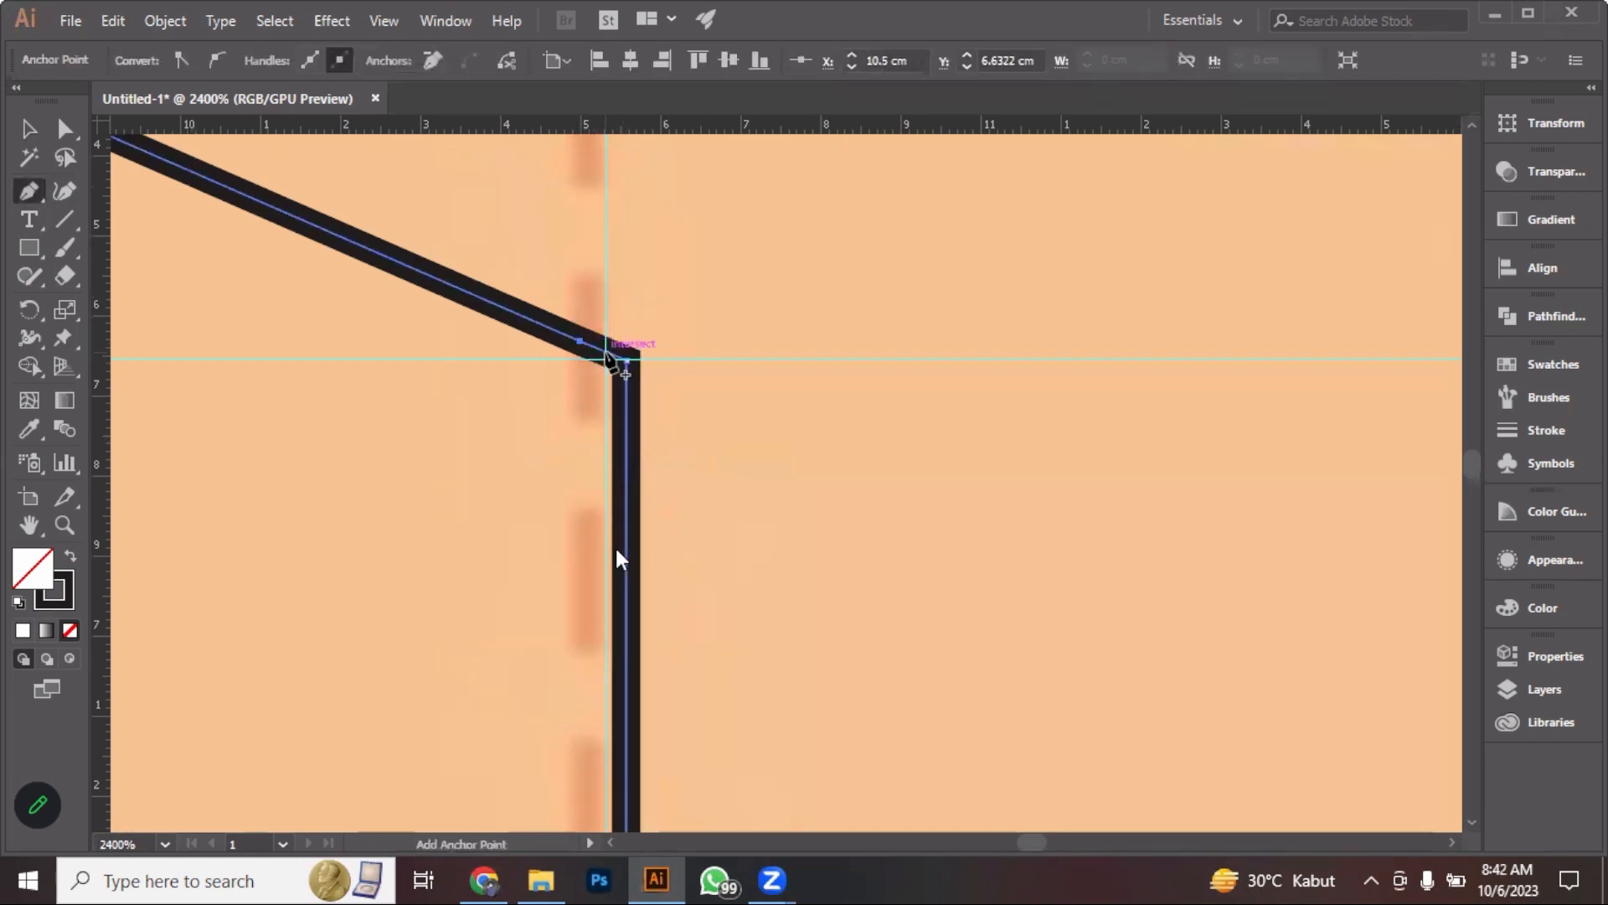
click(618, 360)
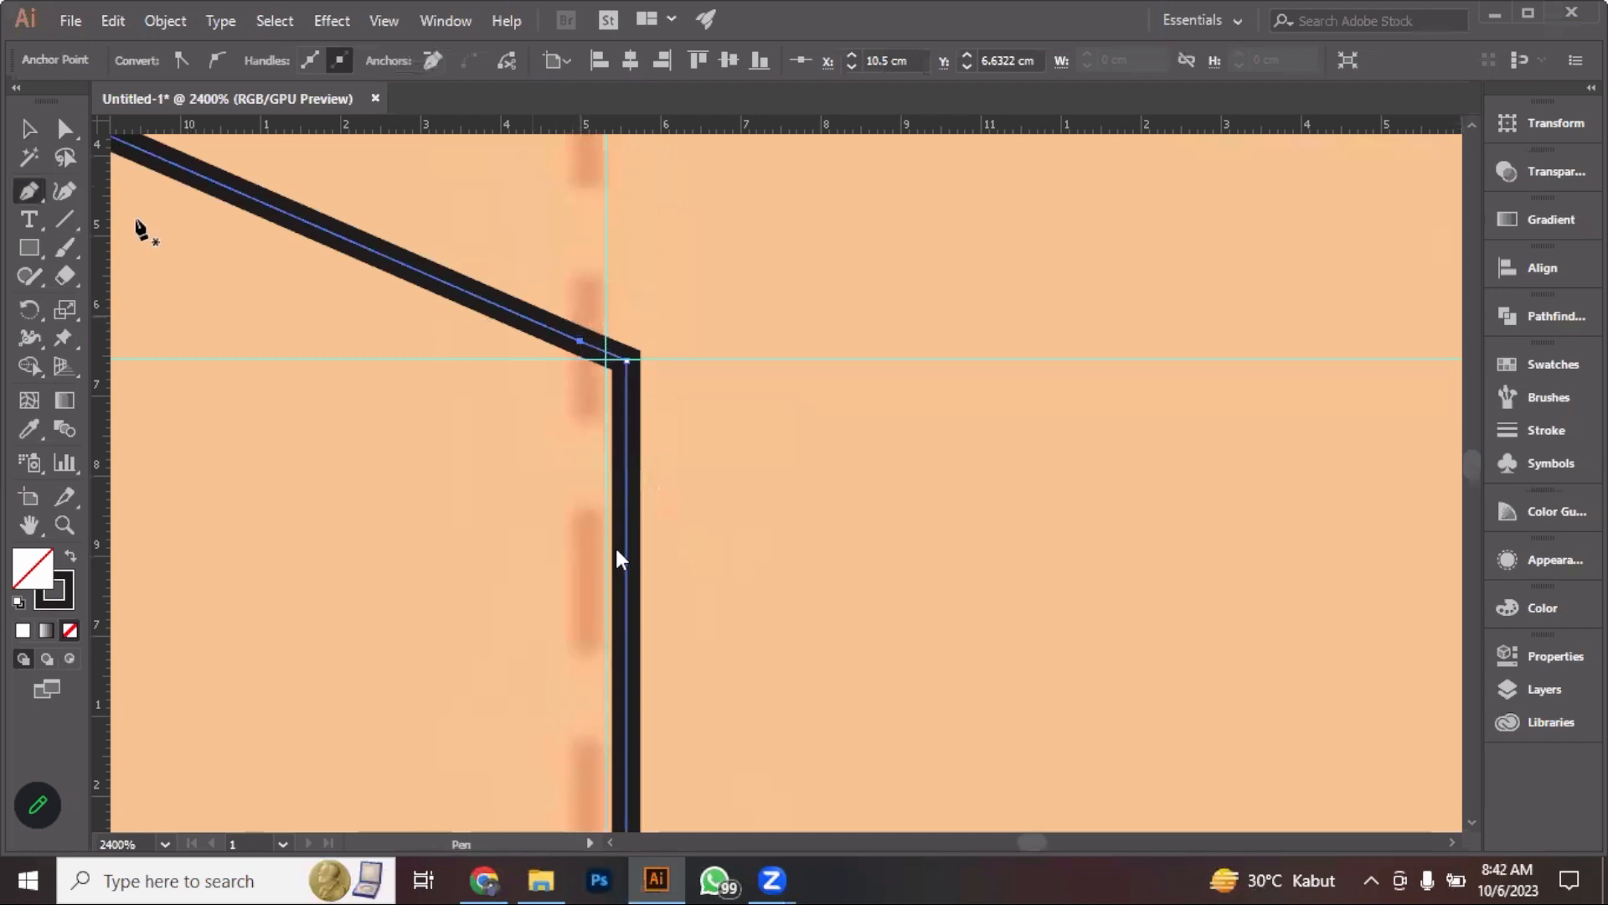
key(ctrl+z)
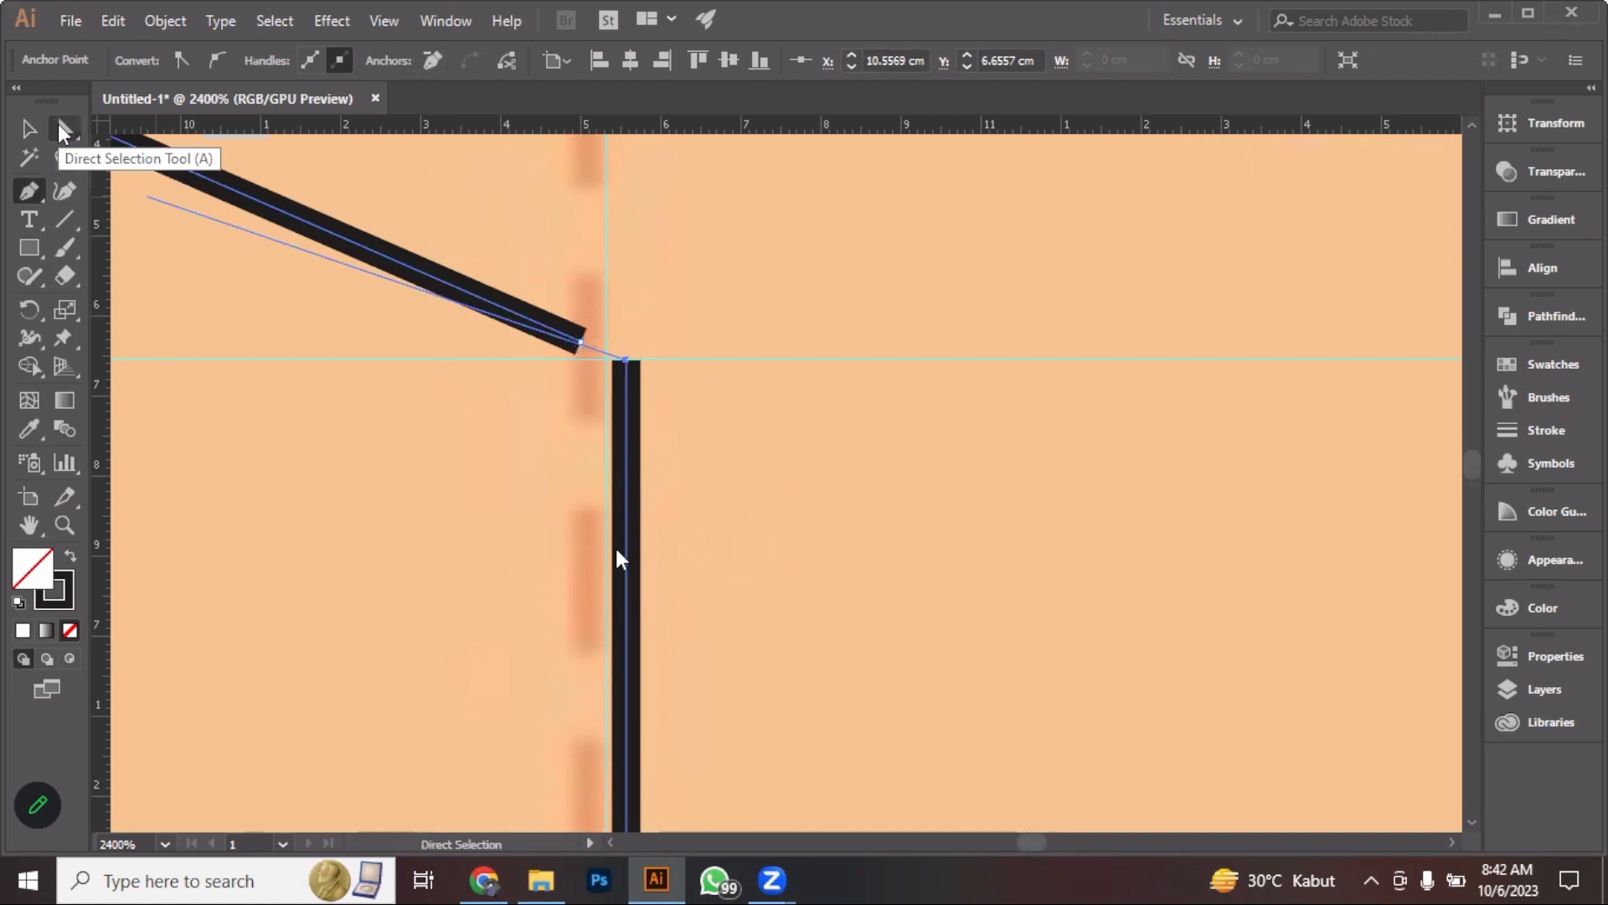
Join the two open end points at the centre-front neckline and delete the surplus anchor point beside the corner
click(64, 131)
click(626, 361)
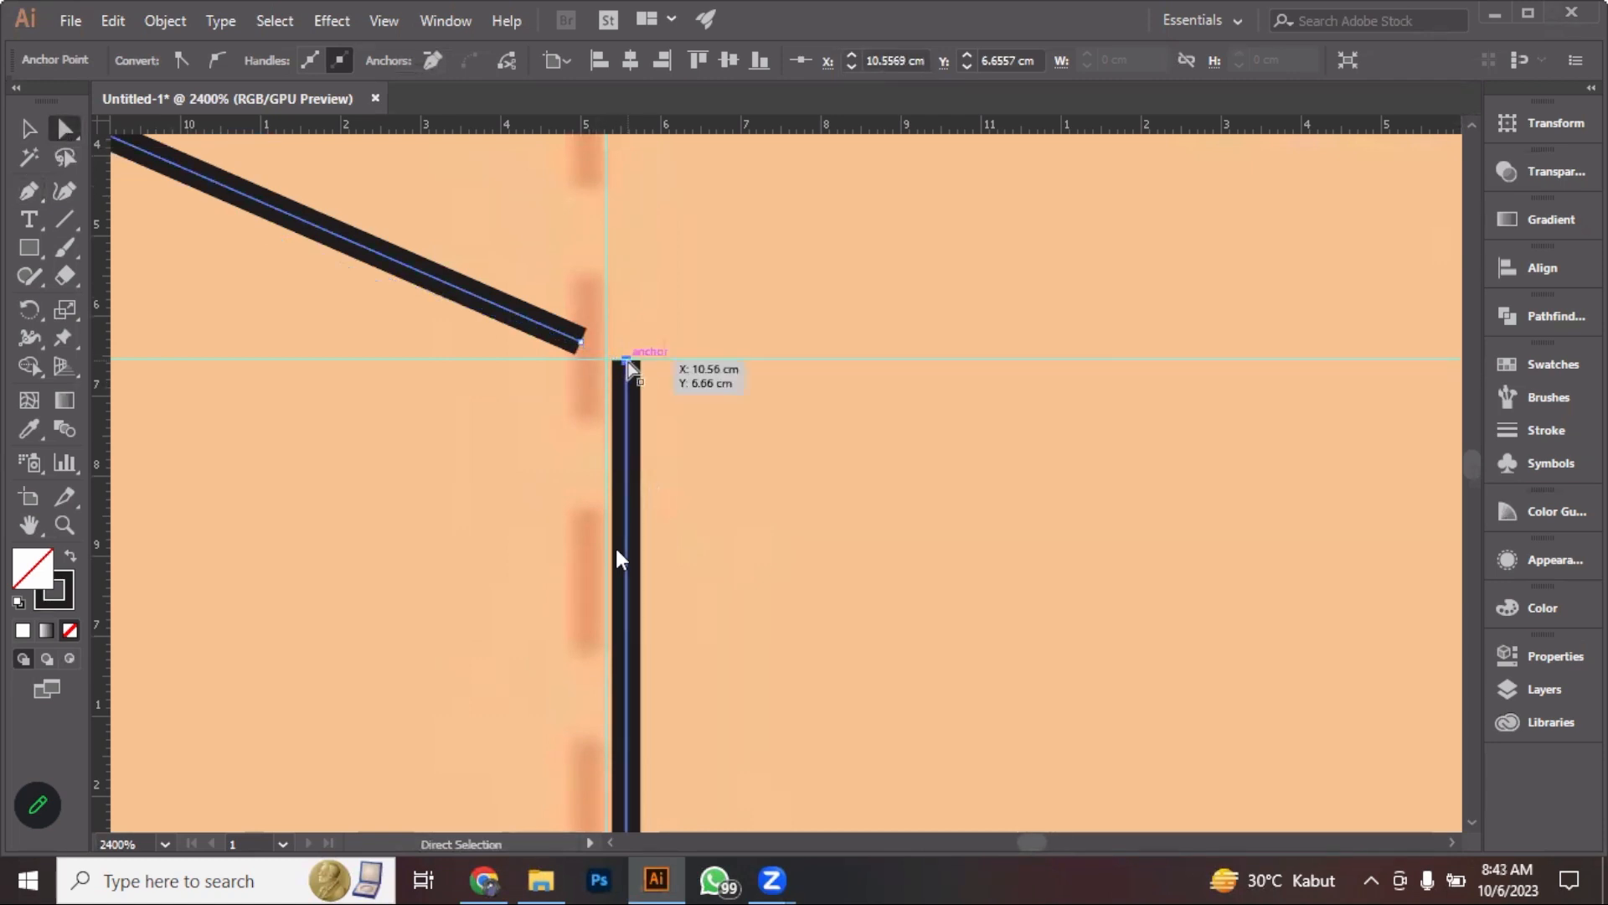
shift+click(581, 349)
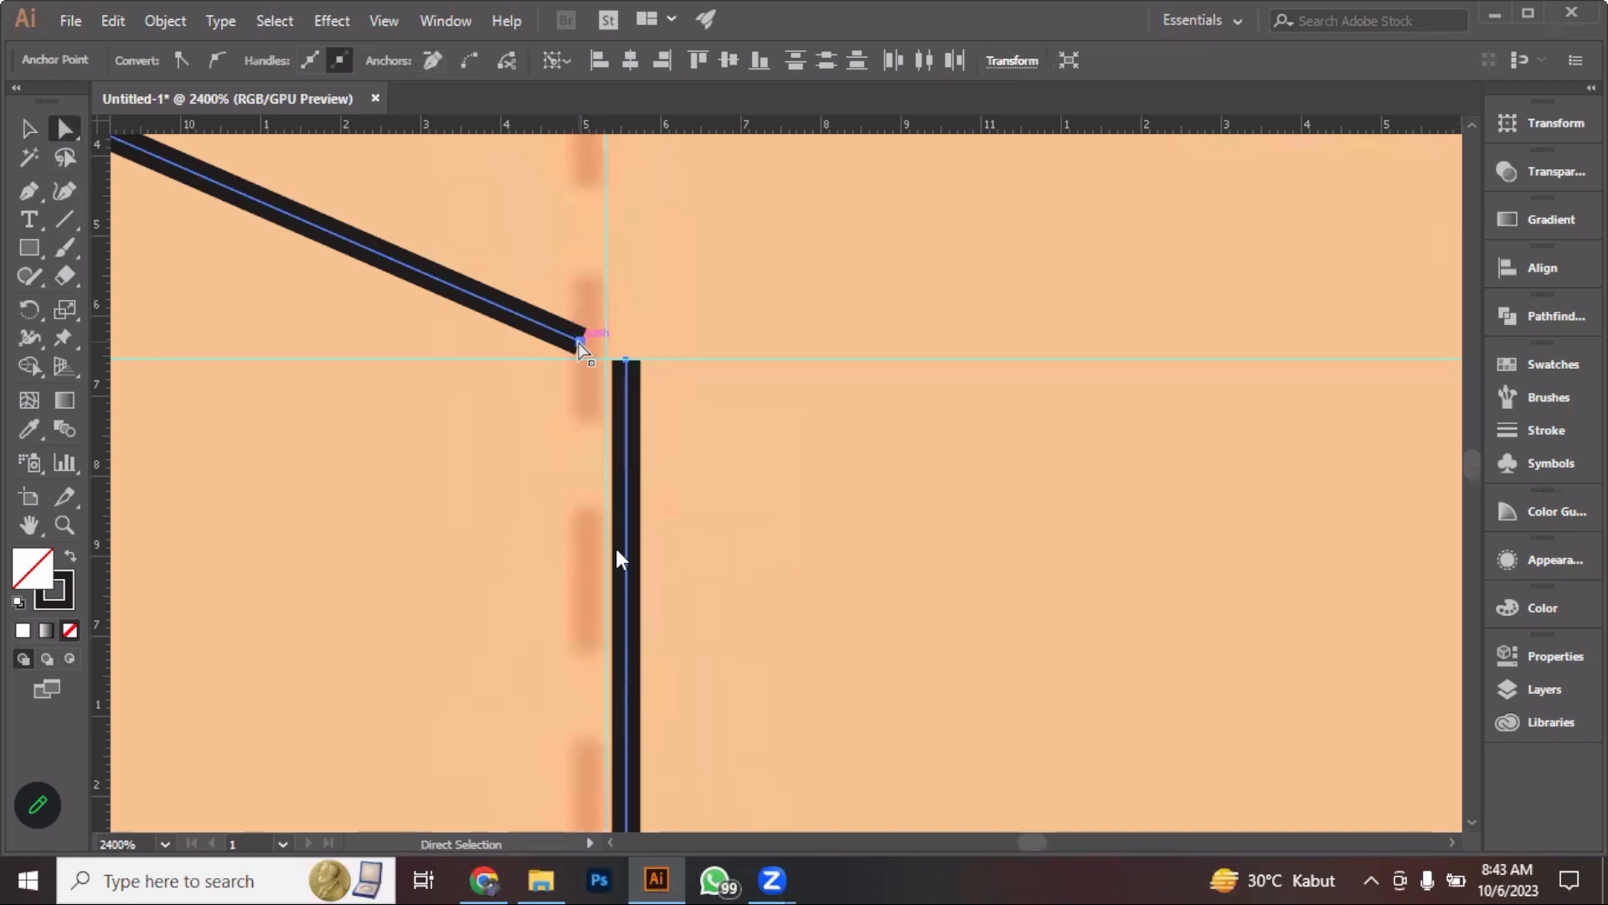
right_click(579, 341)
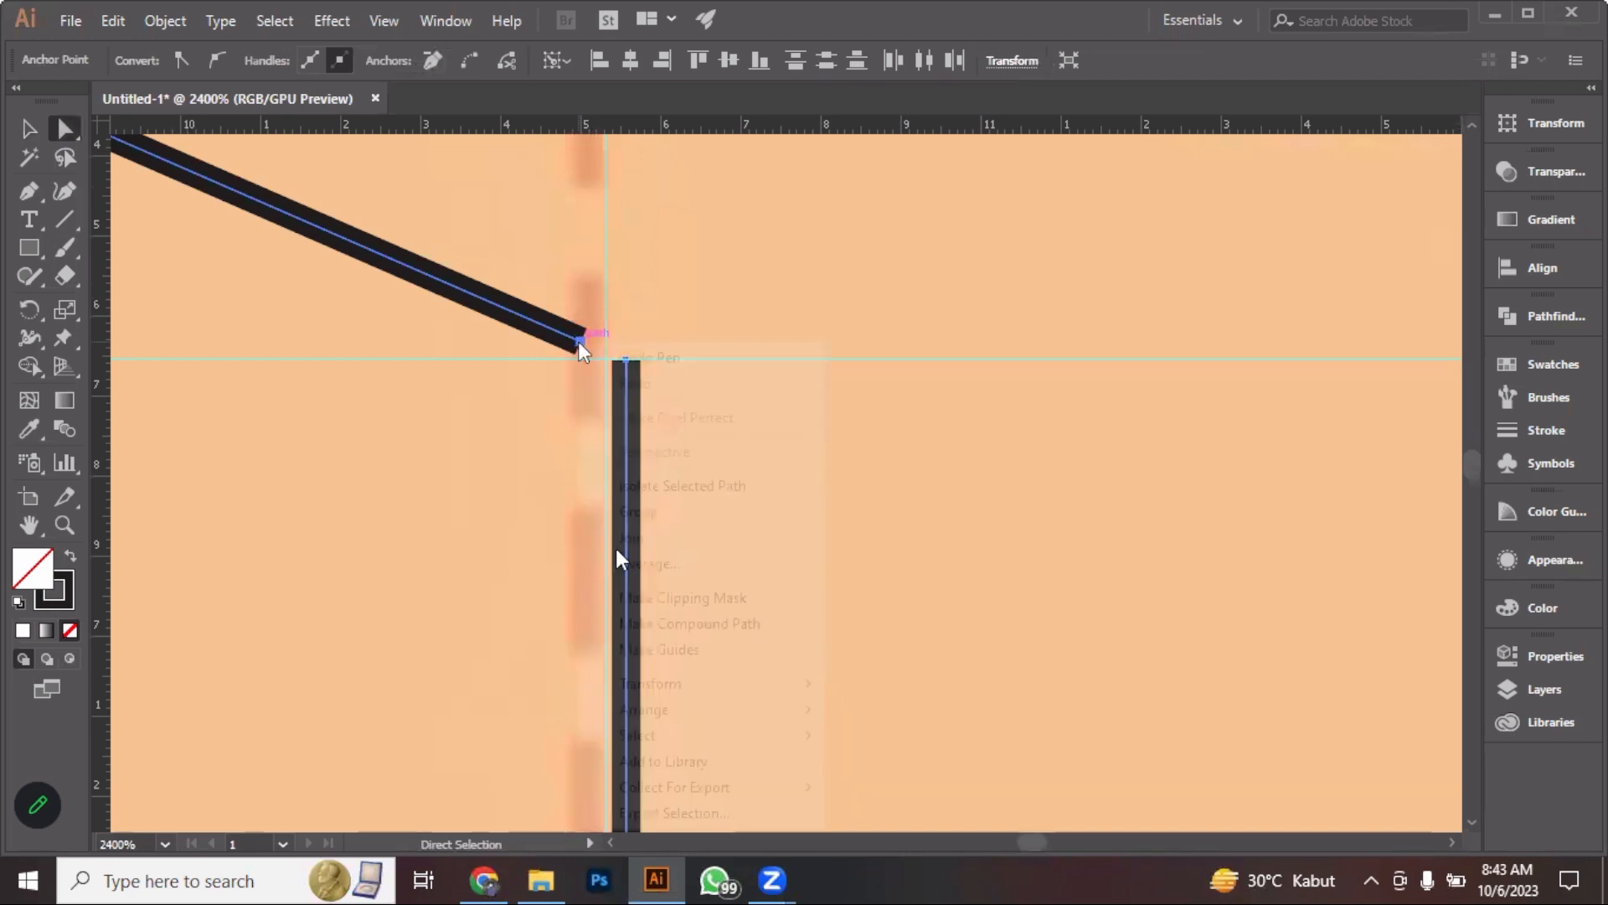
click(703, 540)
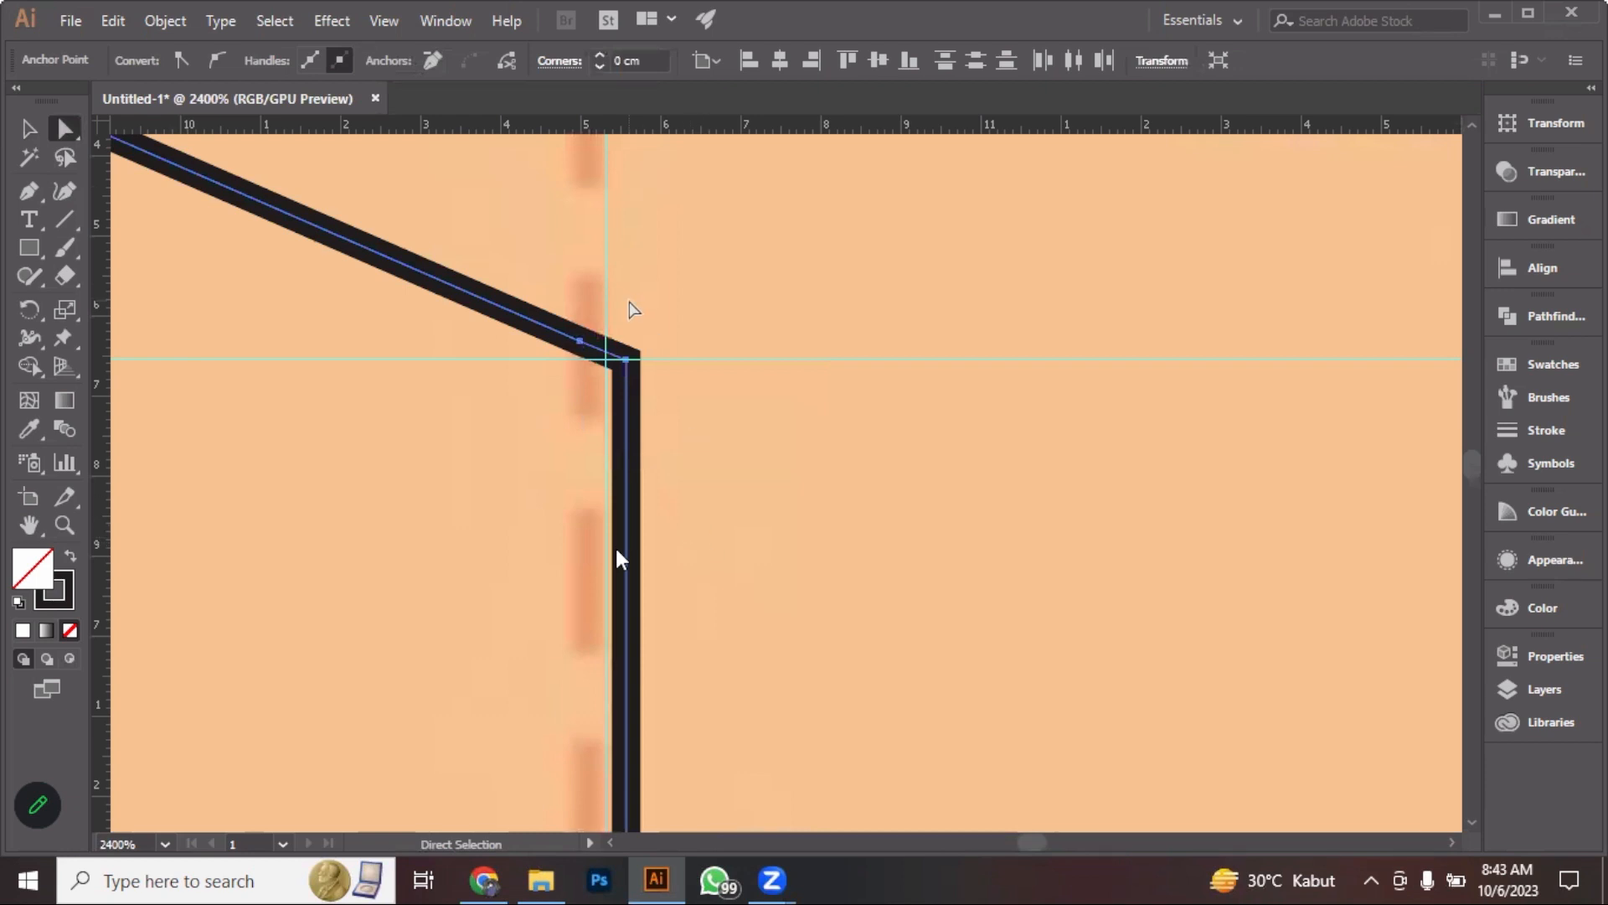
key(minus)
click(577, 342)
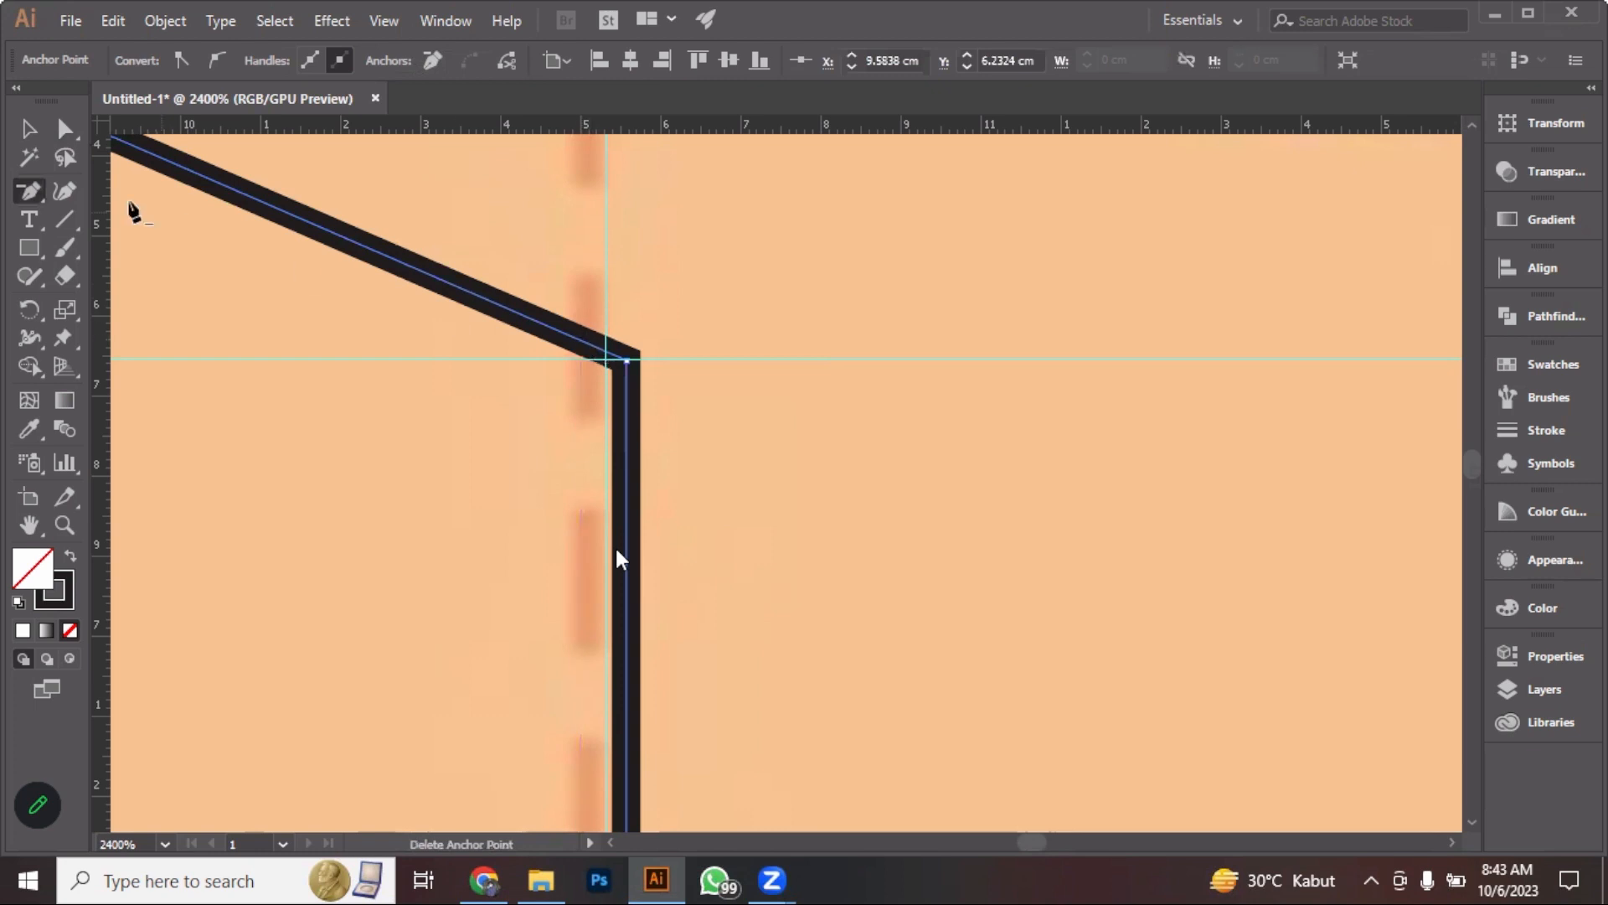
Review the whole half-dress outline from shoulder to hem on the figure, alongside the red dress reference
key(a)
key(v)
key(ctrl+minus)
key(ctrl+minus)
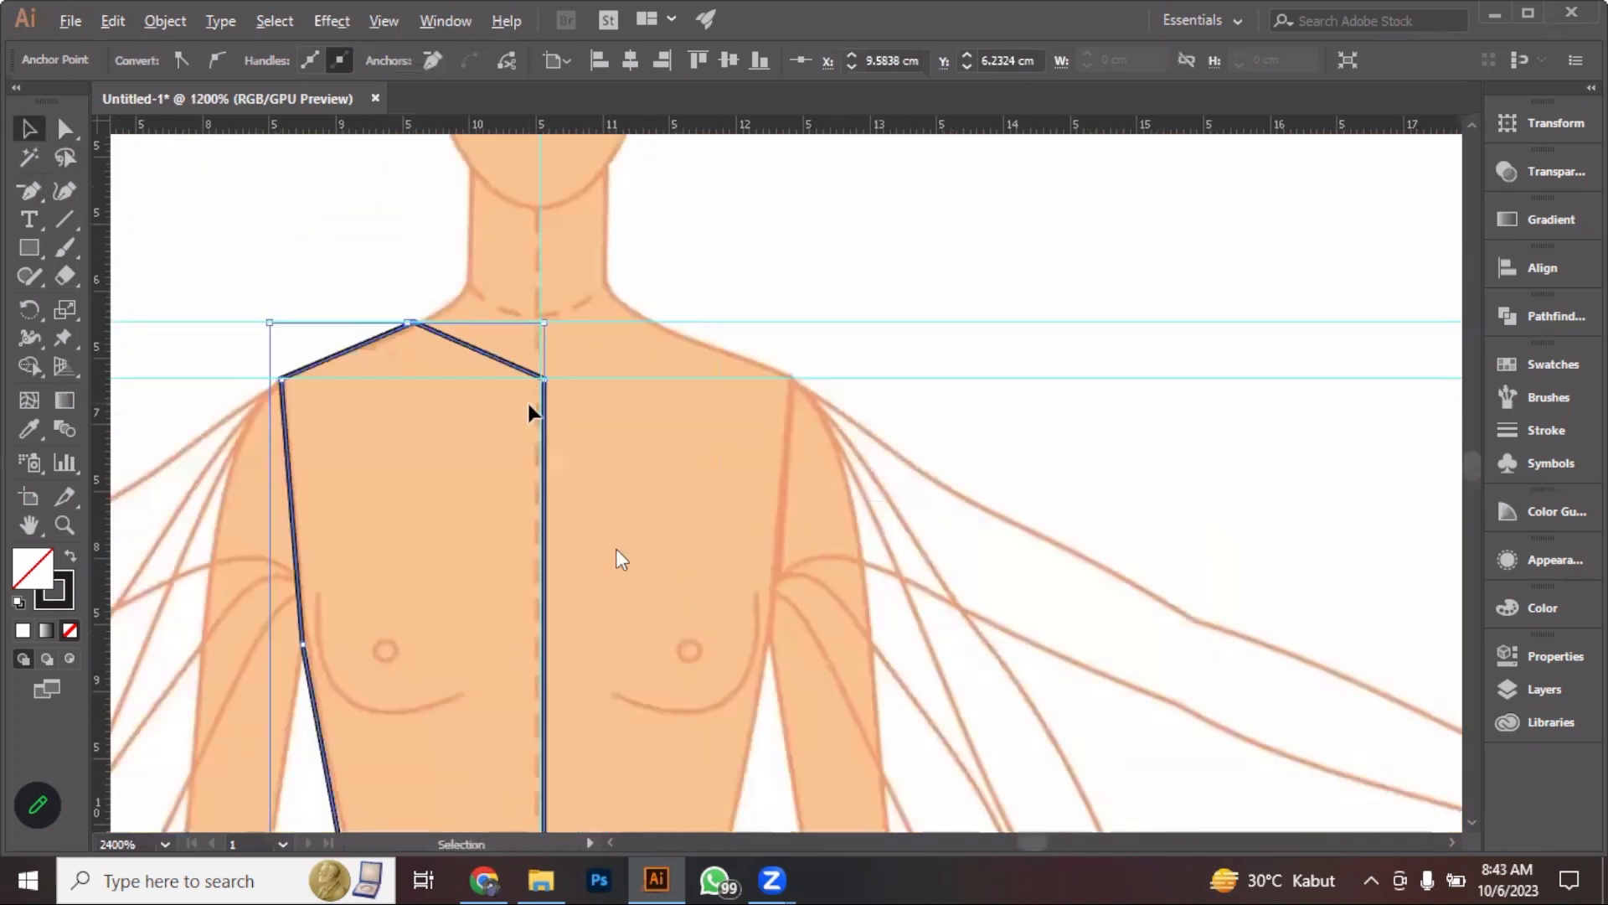
key(ctrl+minus)
key(ctrl+minus)
key(ctrl+minus)
key(ctrl+minus)
key(ctrl+minus)
key(ctrl+minus)
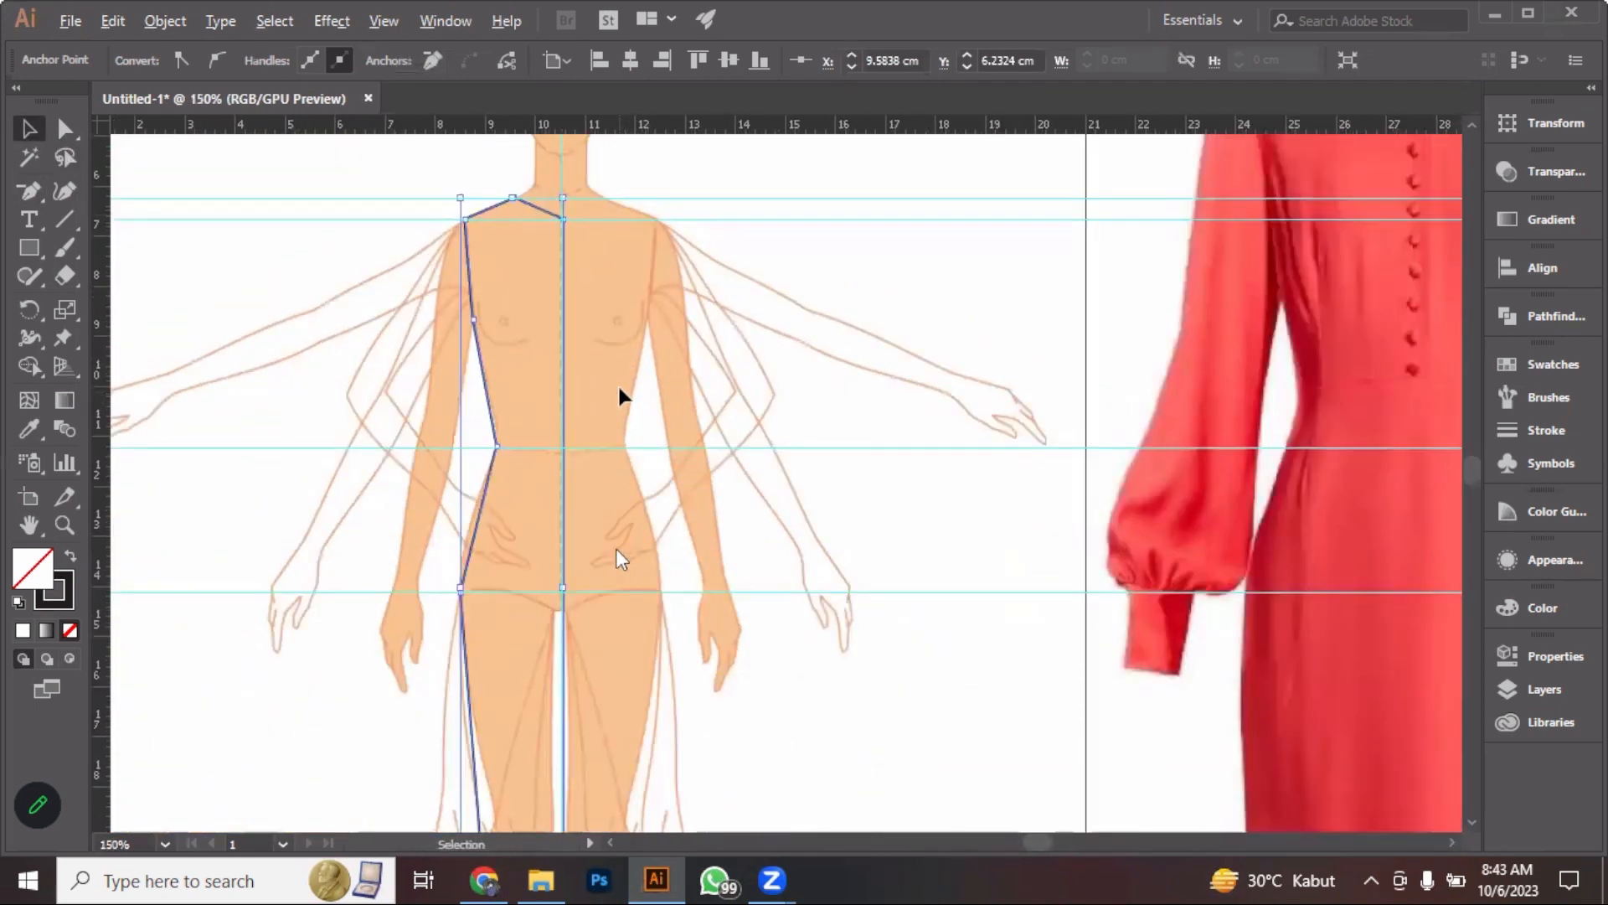
key(ctrl+minus)
drag(650, 419, 653, 323)
drag(653, 402, 653, 416)
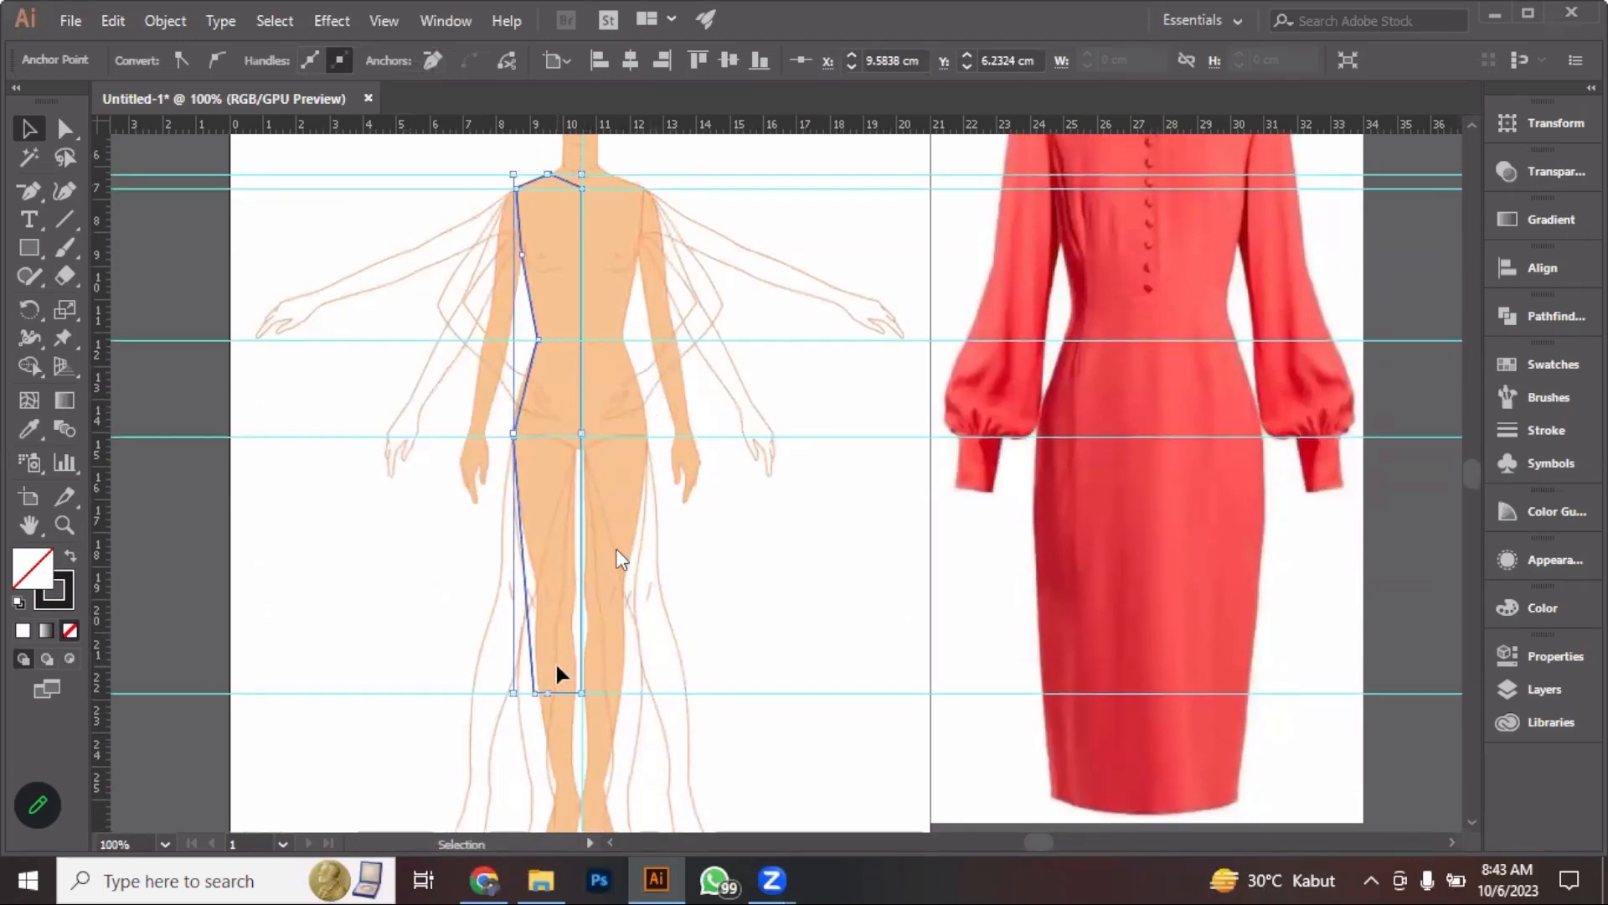
scroll(556, 661, up, 4)
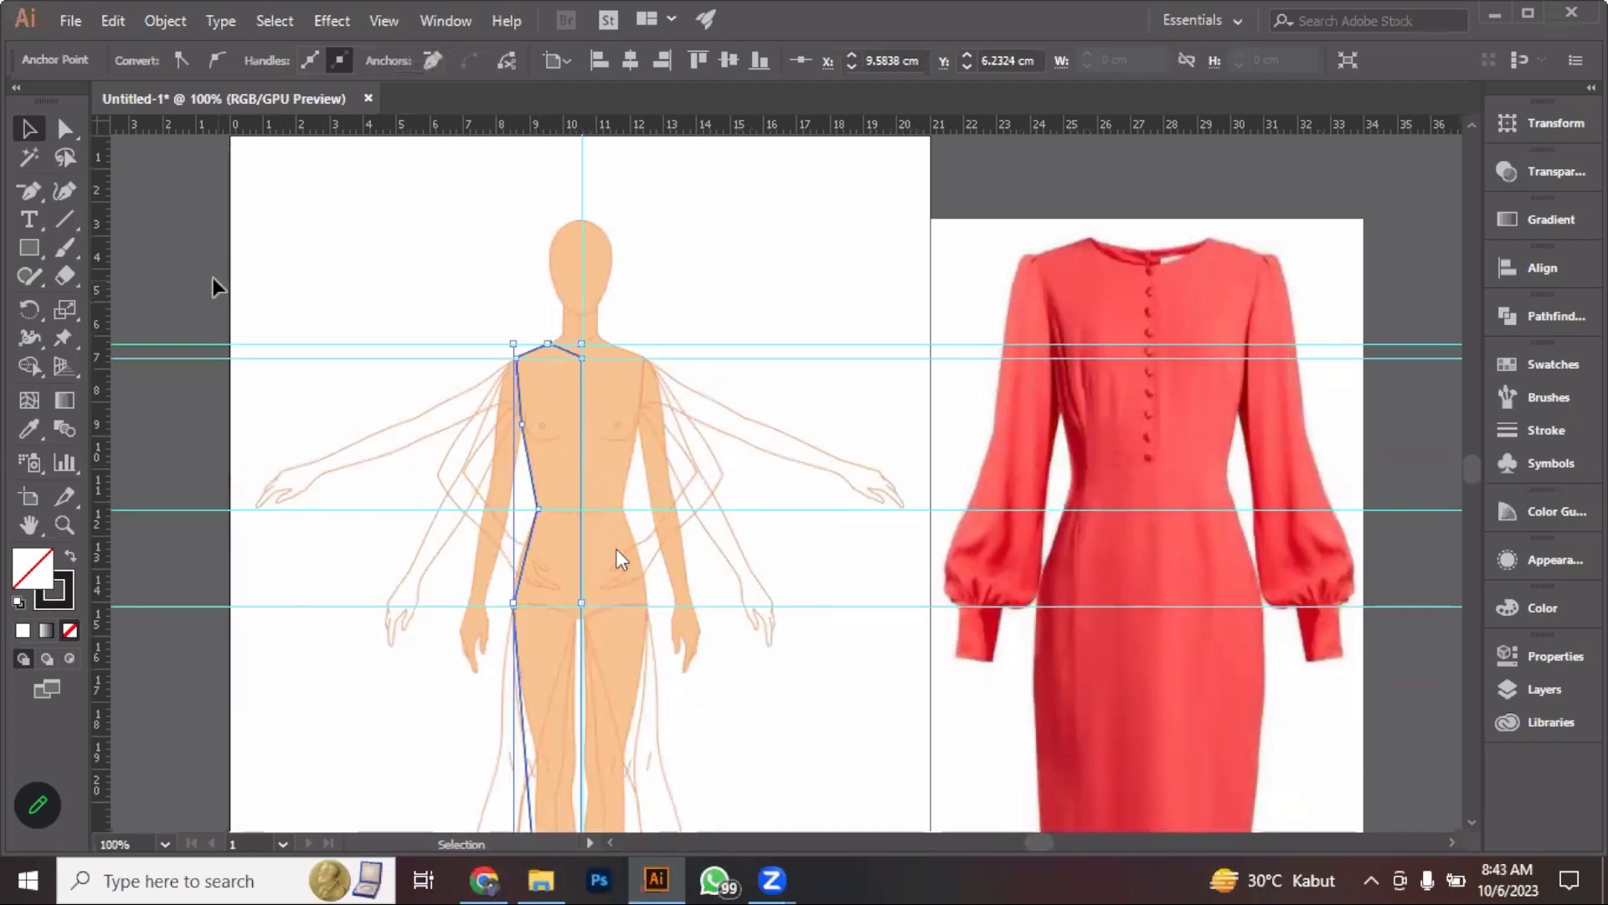
Bend the straight neckline segment into a scooped curve with the Anchor Point tool, levelling its handle at the centre front
click(37, 188)
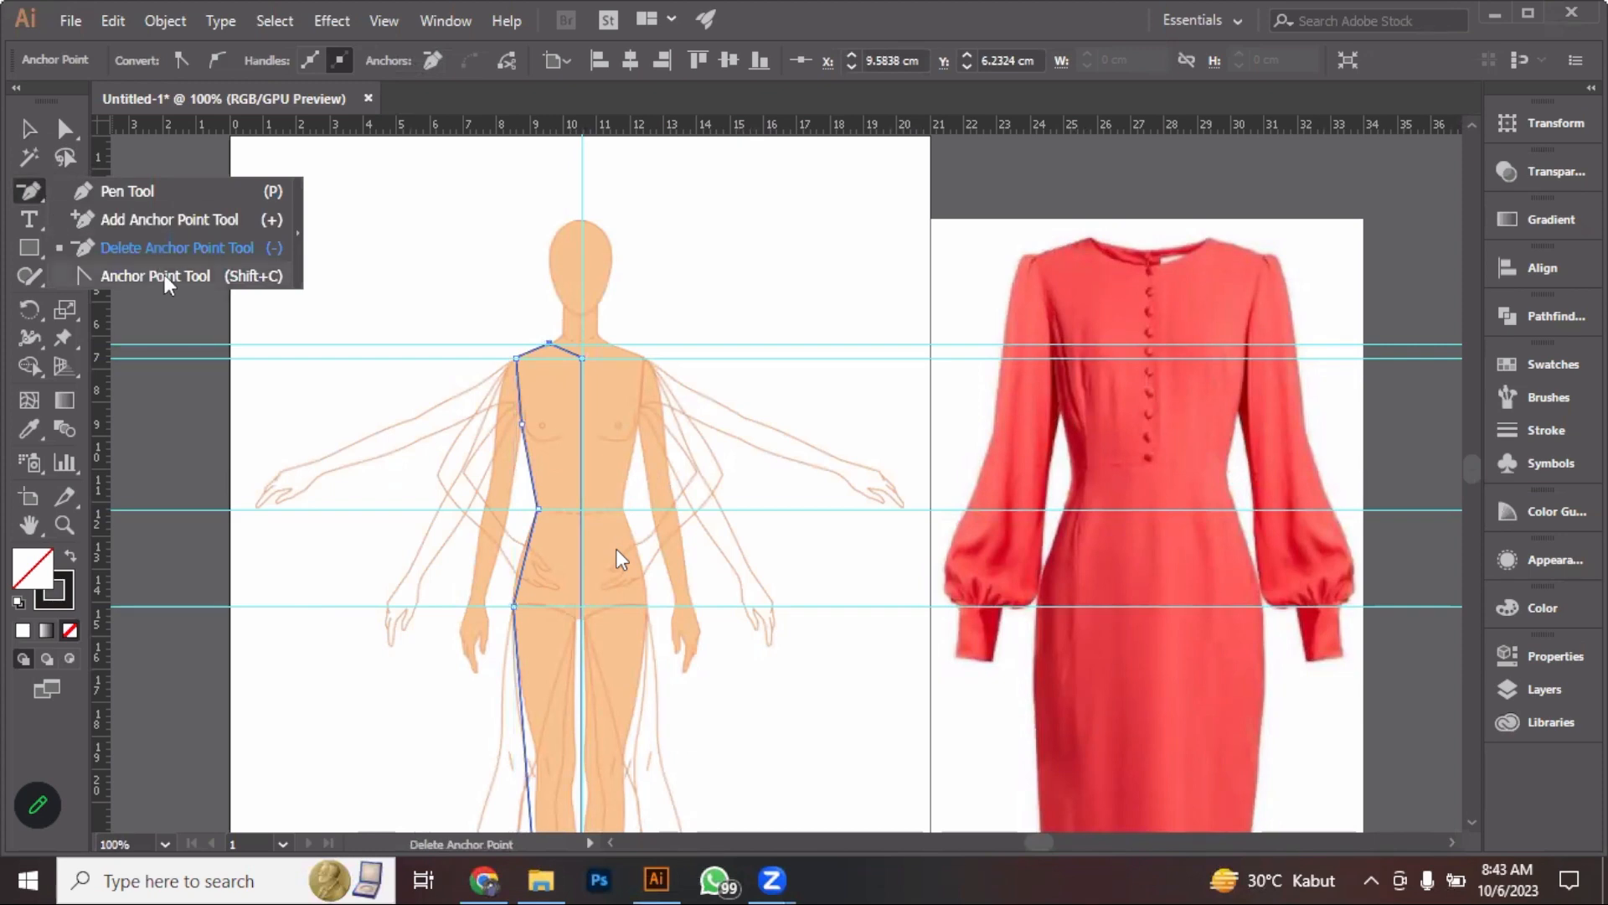
click(164, 274)
scroll(563, 348, up, 6)
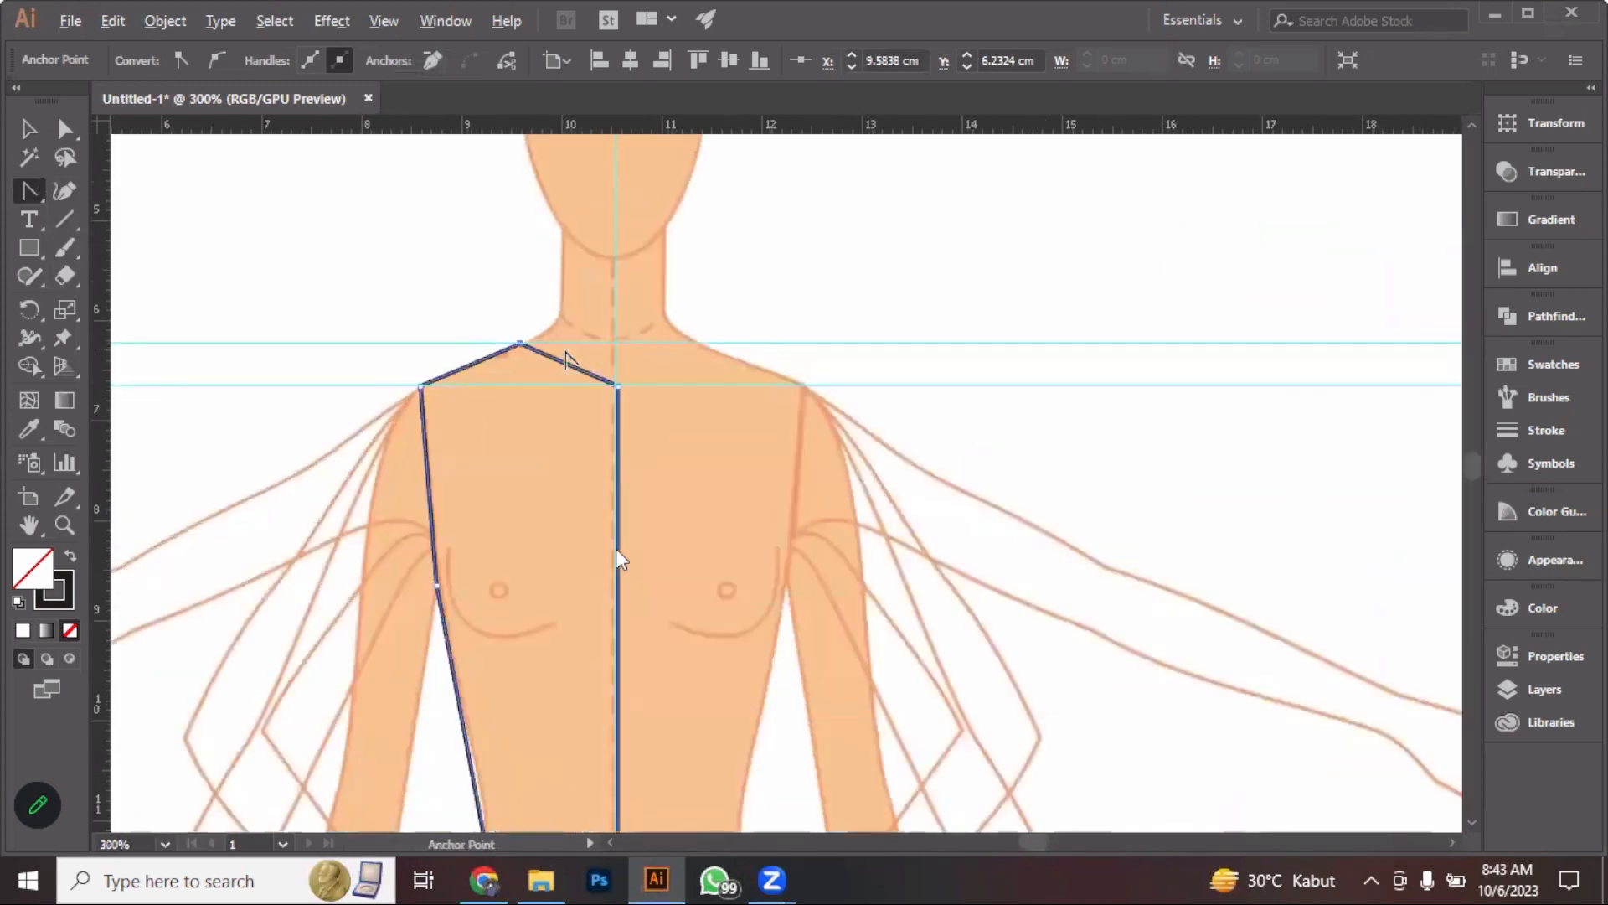
scroll(543, 364, up, 2)
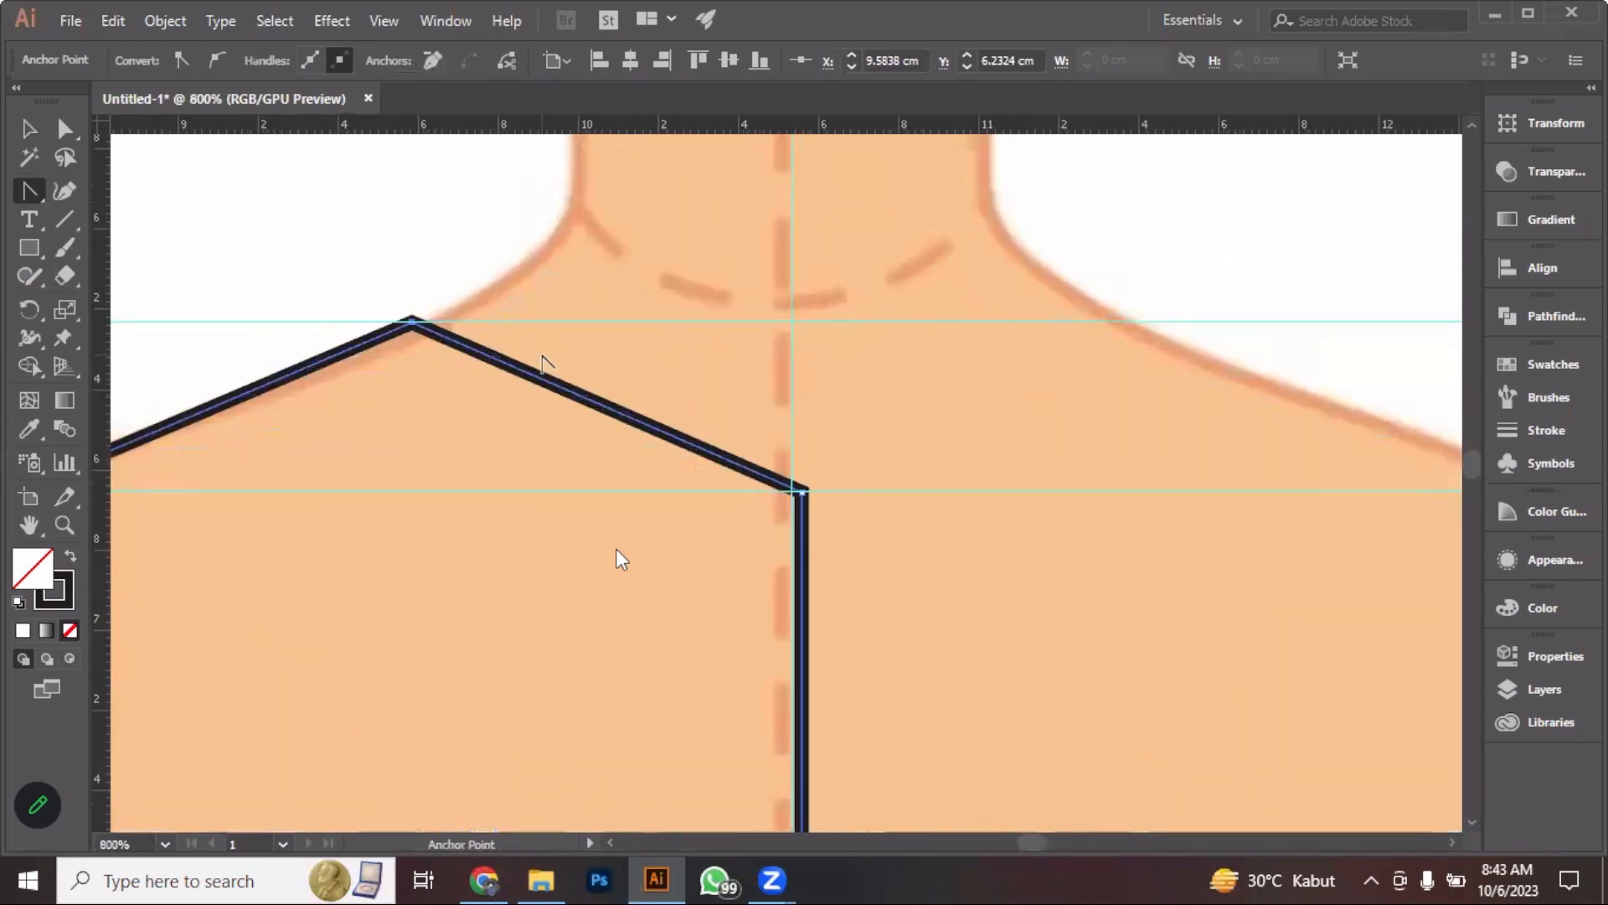
drag(534, 373, 537, 421)
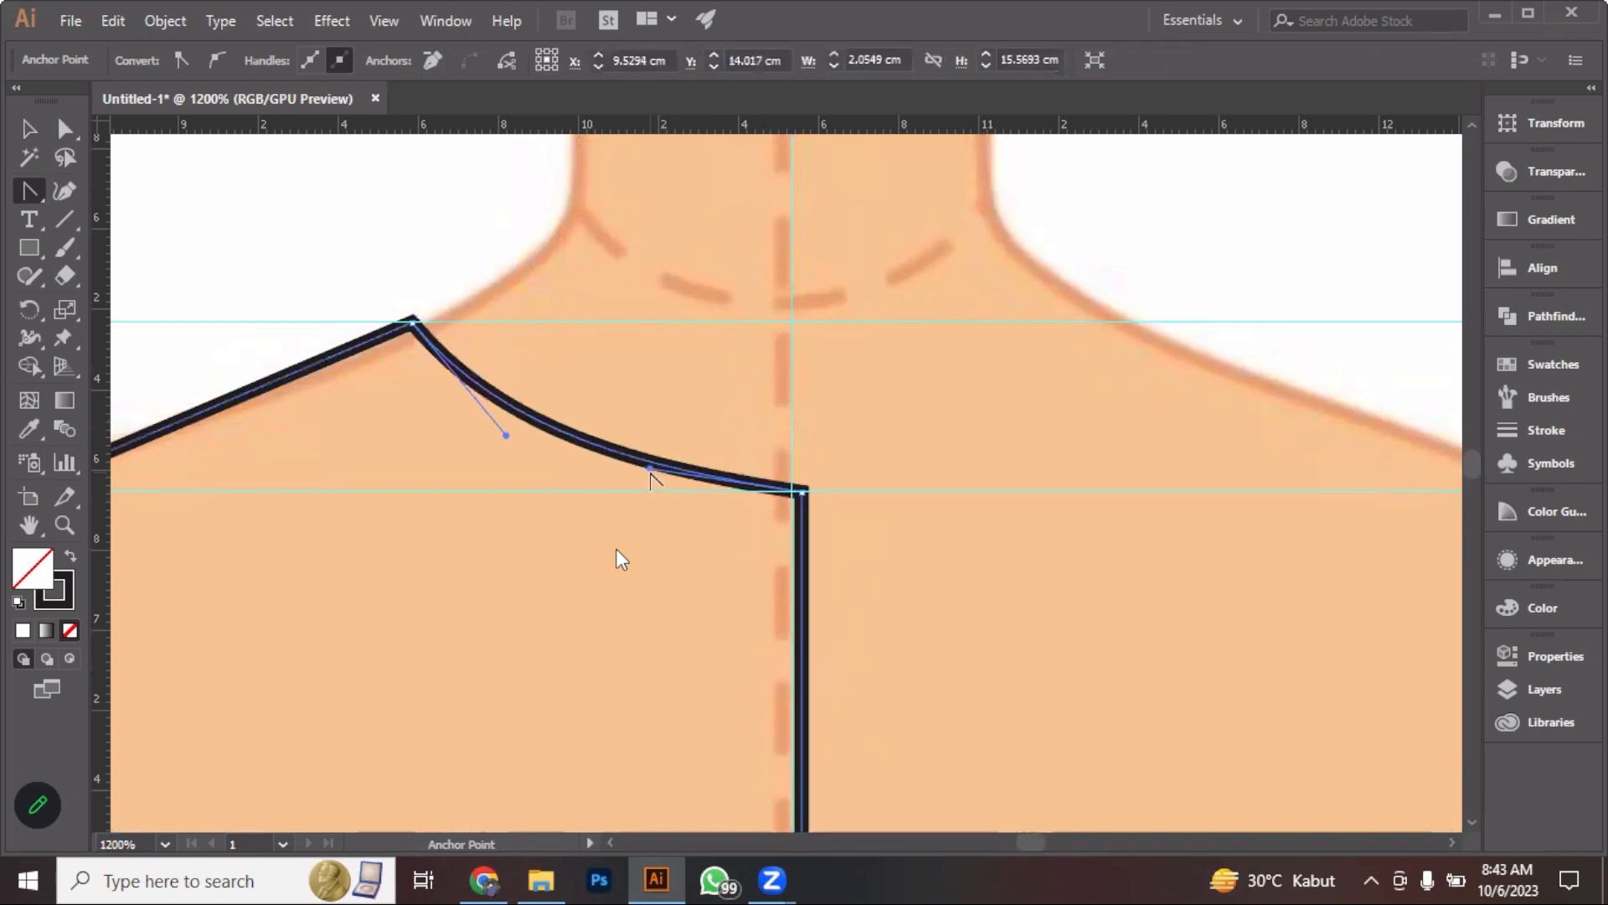
drag(650, 467, 650, 495)
Bend the armhole segment between the shoulder tip and the underarm point slightly inward towards the chest
scroll(653, 502, down, 2)
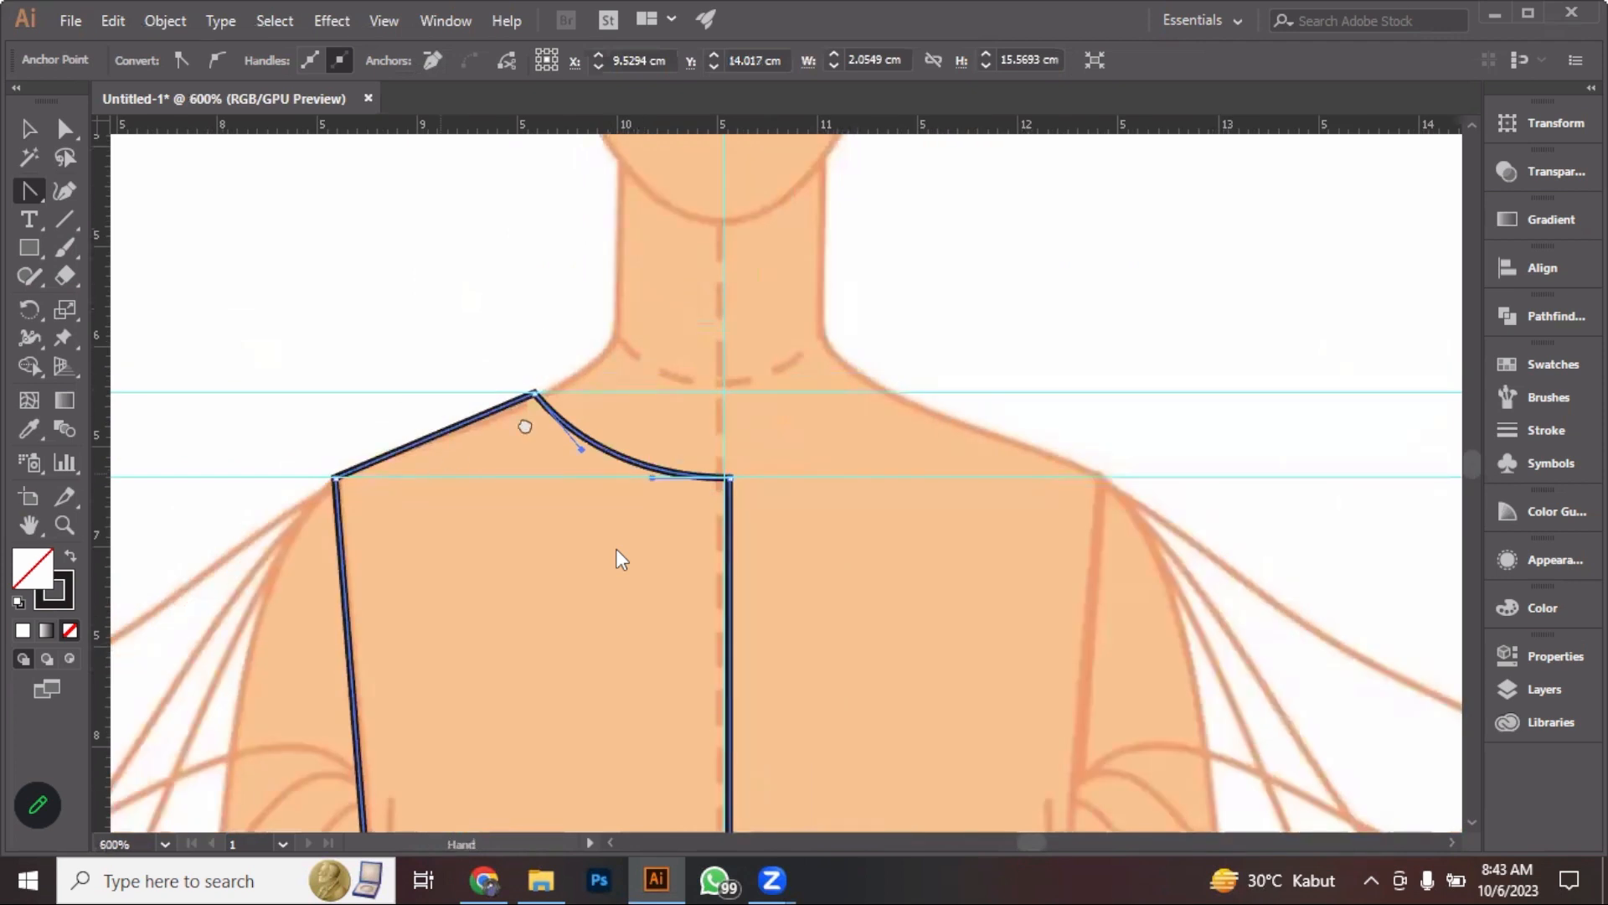
scroll(587, 506, down, 1)
scroll(586, 506, left, 2)
drag(570, 507, 571, 501)
scroll(704, 661, down, 2)
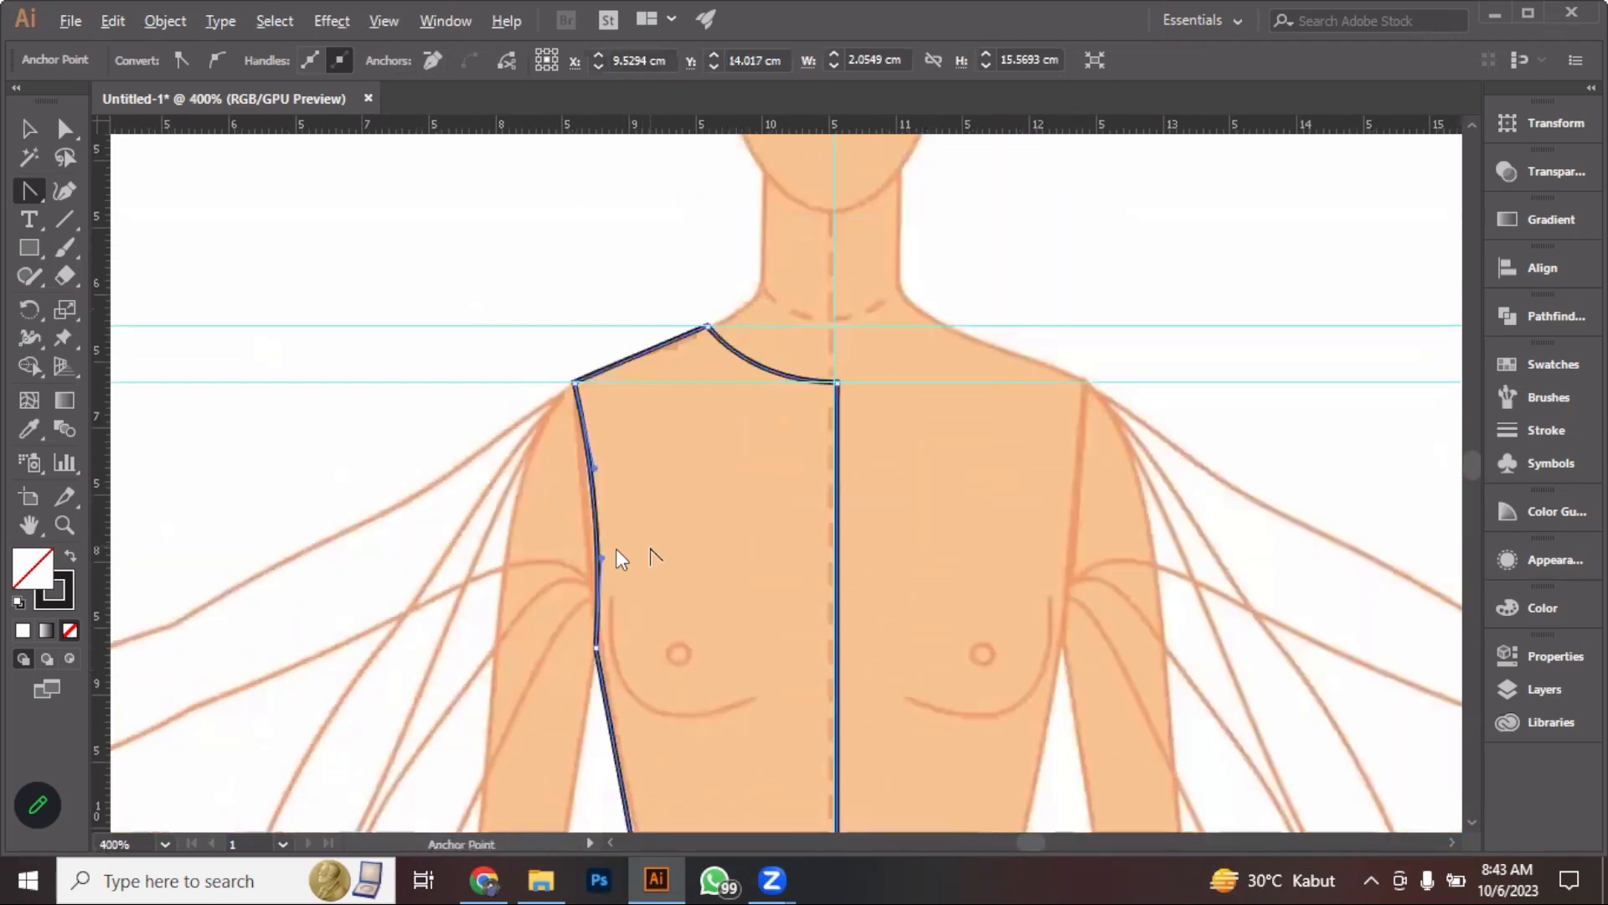
Bend the side segment between waist and hip outward so that it follows the figure's hip contour
drag(704, 661, 625, 248)
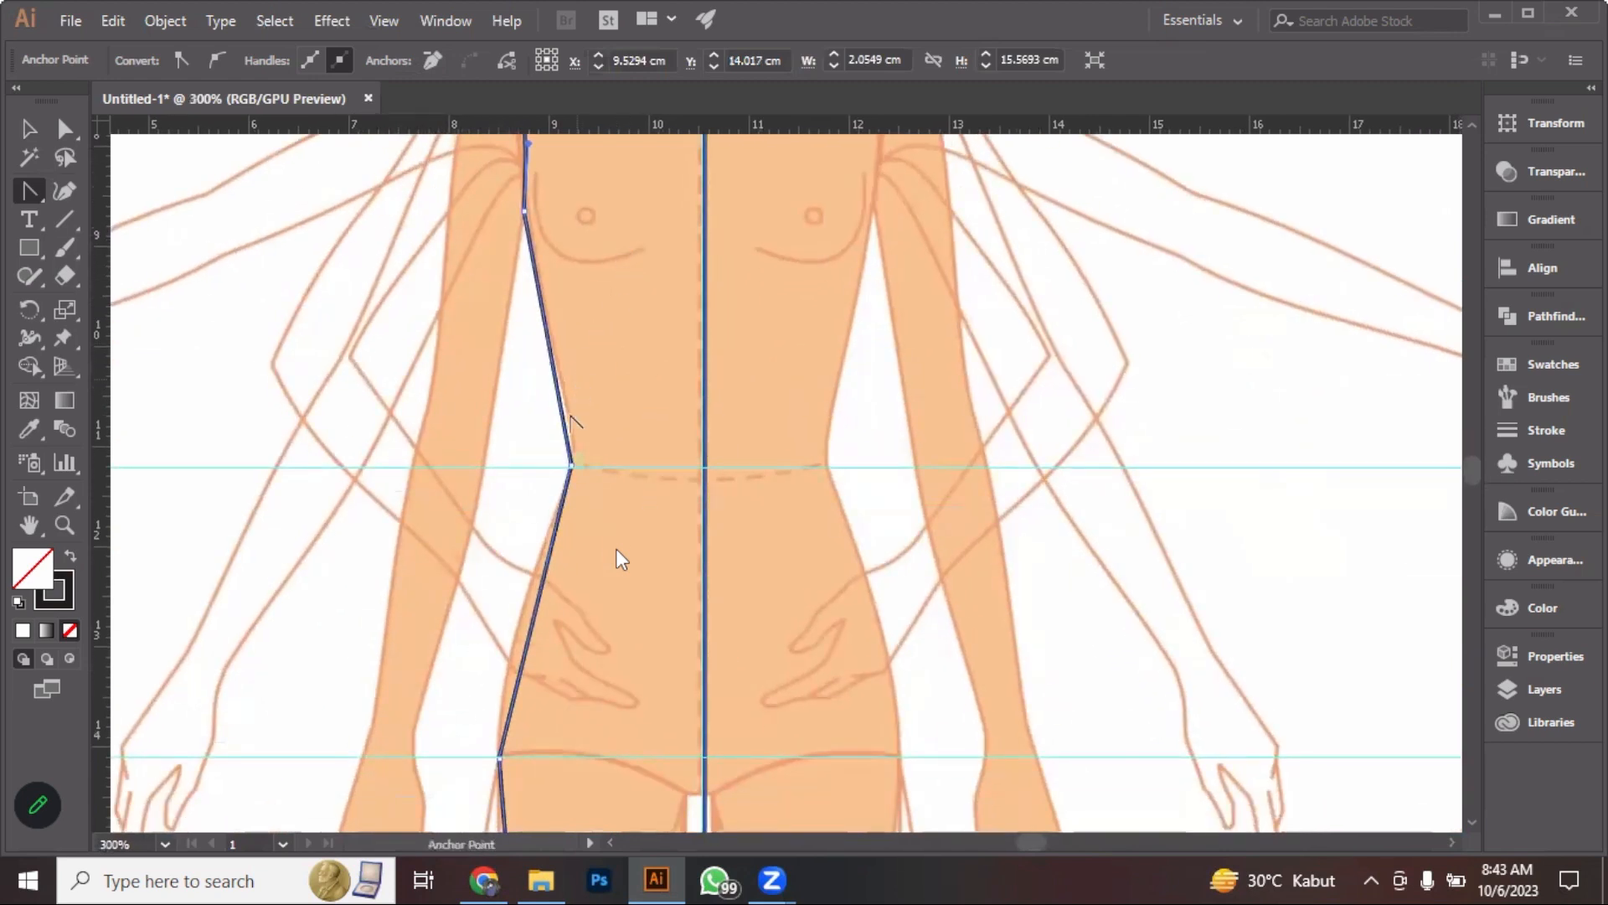
scroll(559, 573, up, 1)
drag(537, 603, 501, 616)
scroll(574, 561, down, 1)
scroll(576, 563, down, 1)
Lower the hem's centre-front point about 0.3 cm below the guide and bend the hem segment into a downward curve
scroll(661, 323, down, 6)
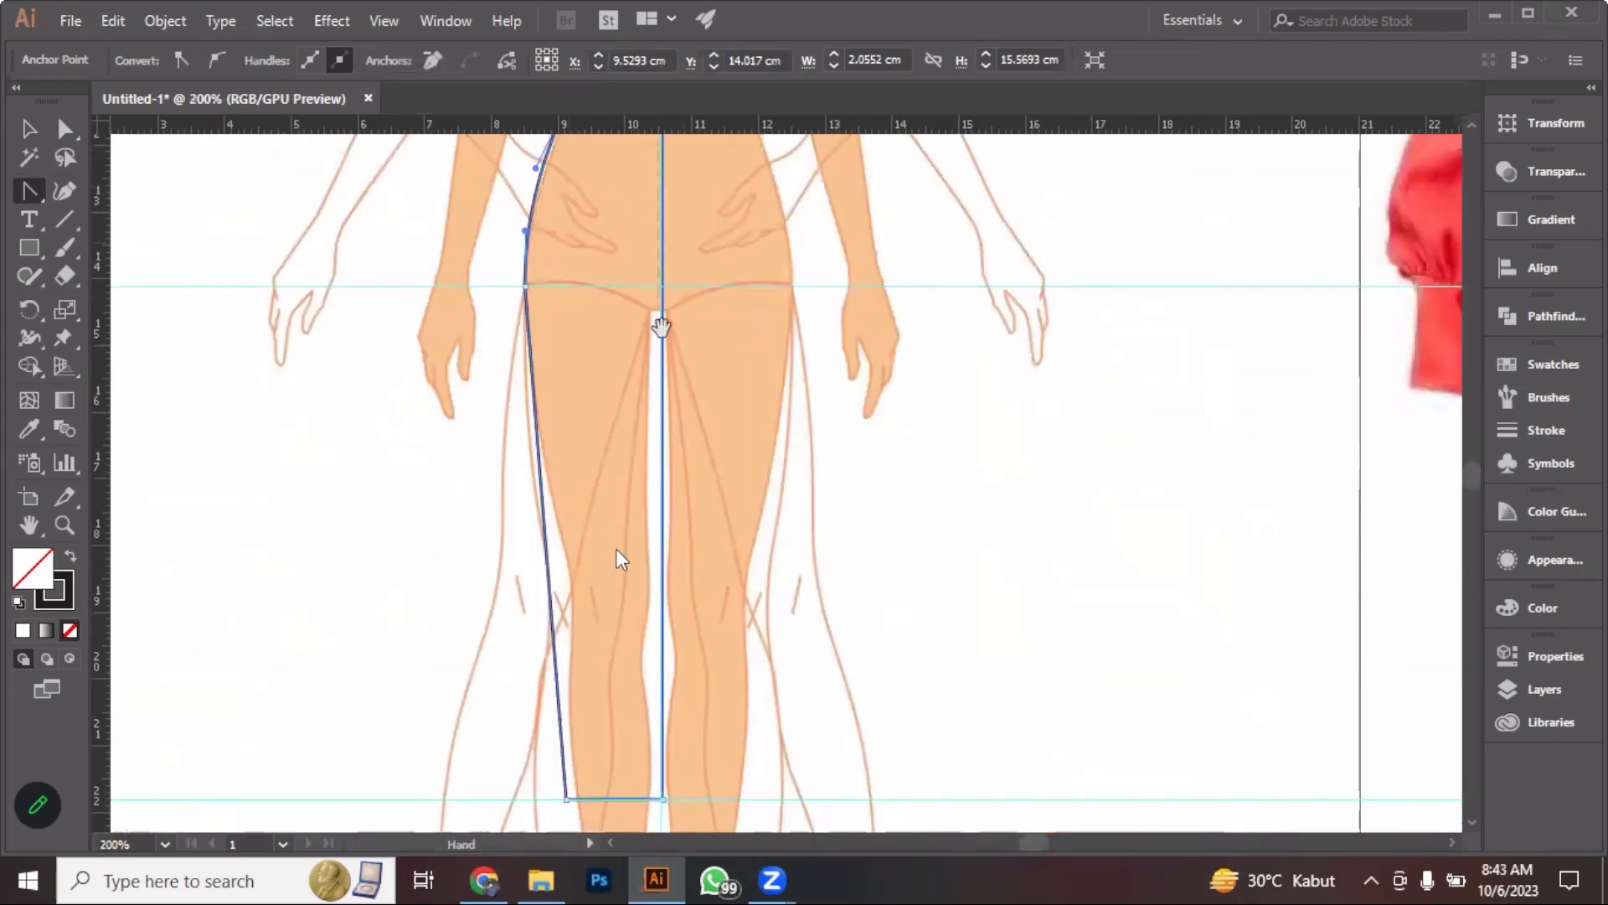
drag(636, 378, 629, 462)
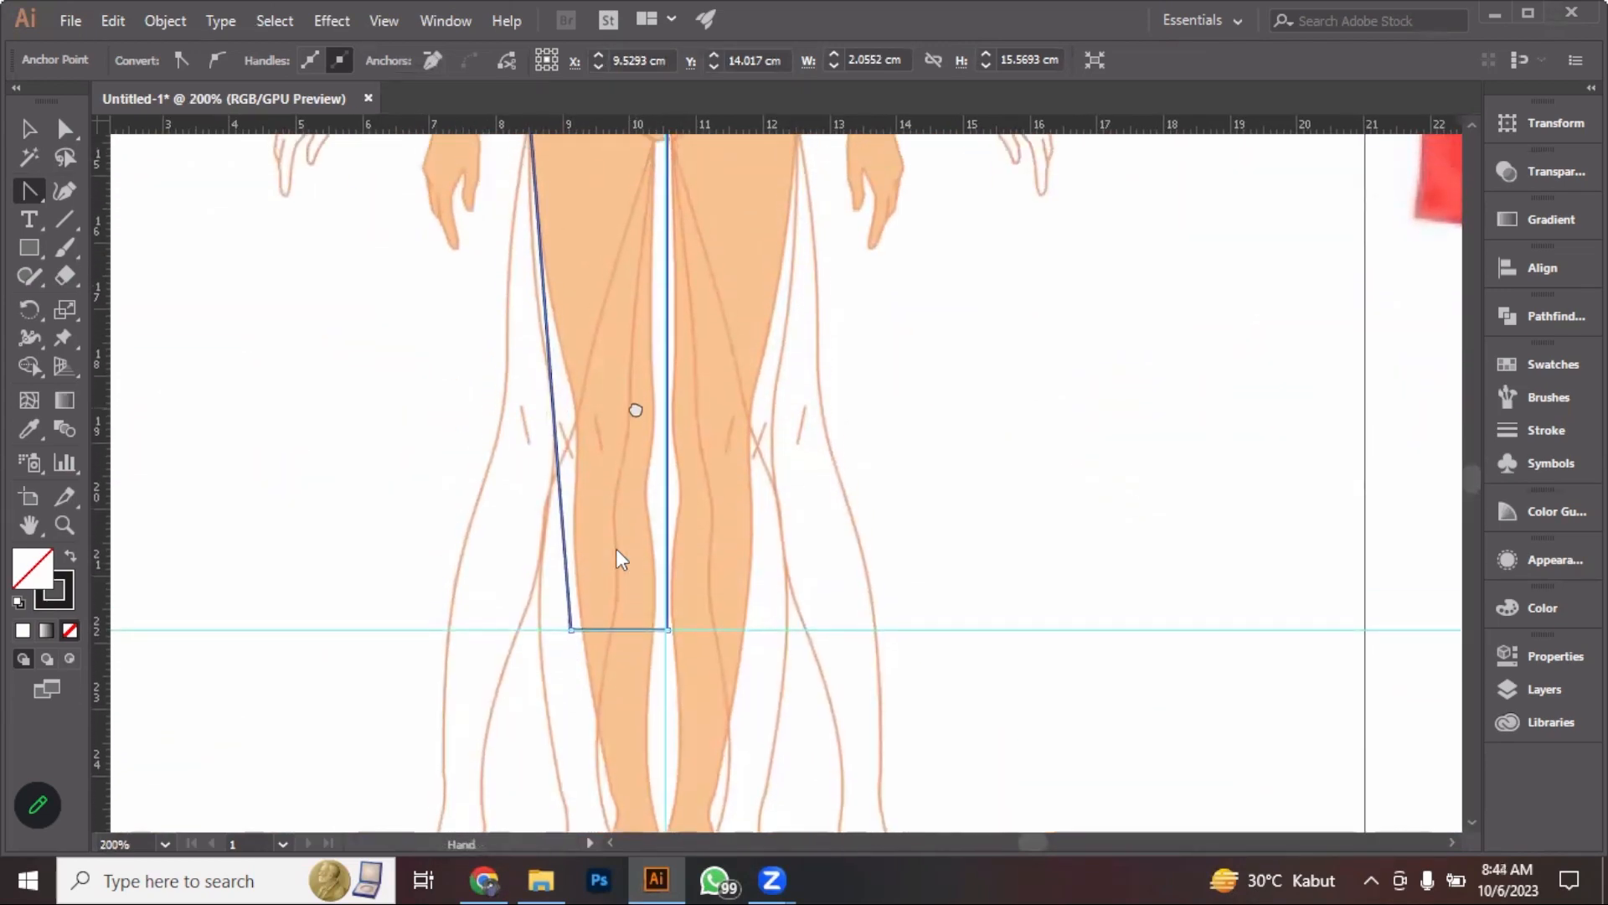
scroll(675, 604, right, 5)
scroll(675, 603, down, 2)
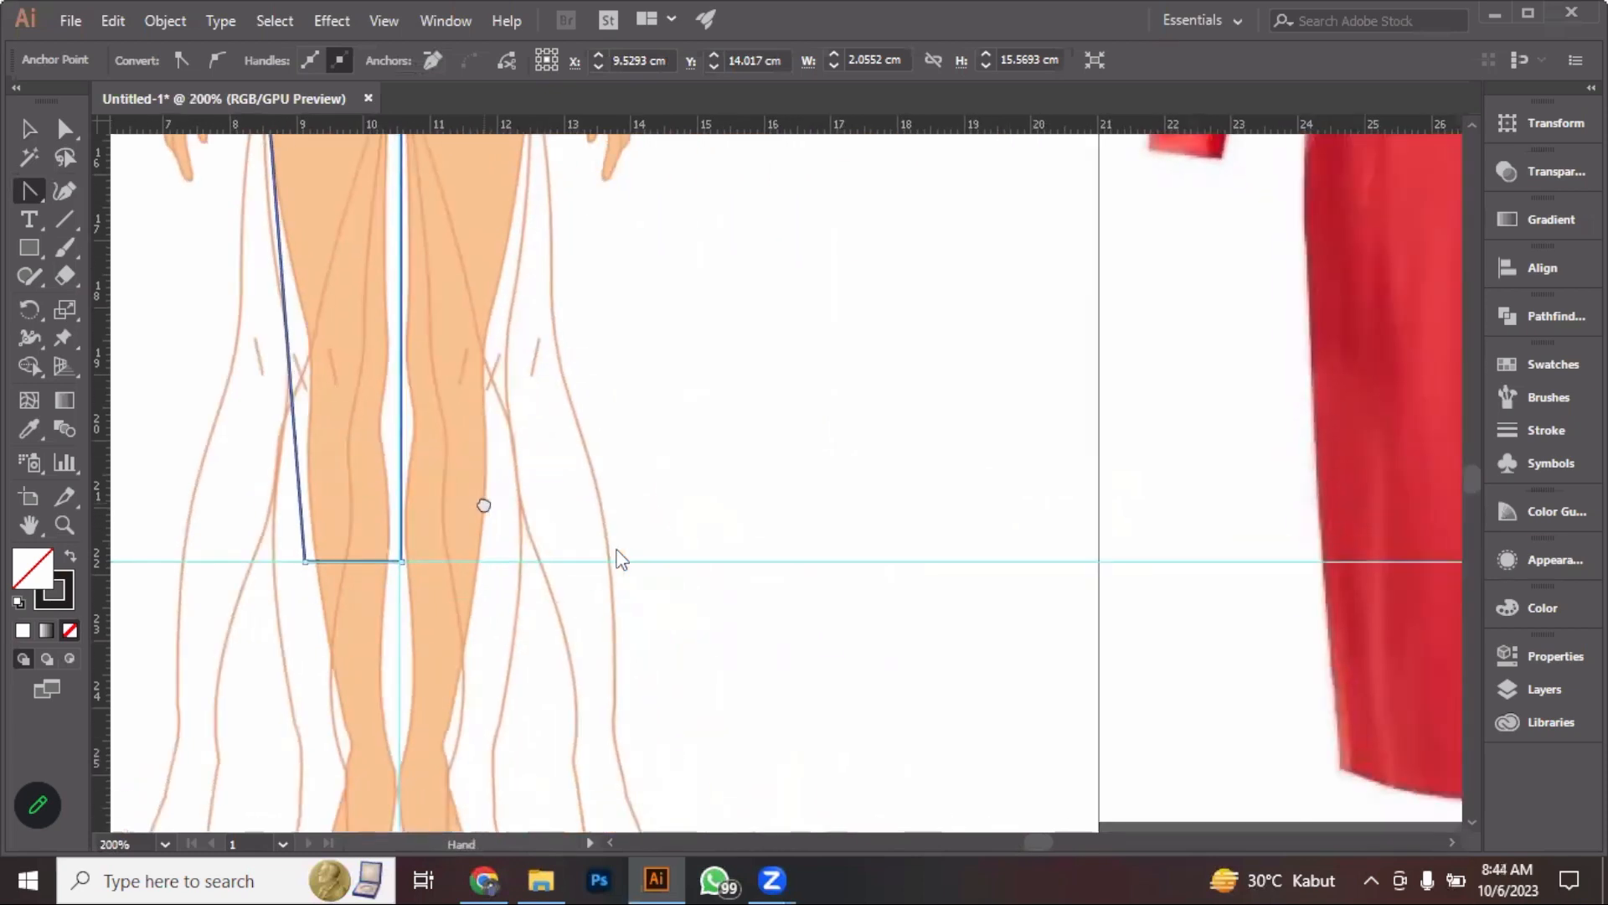
key(a)
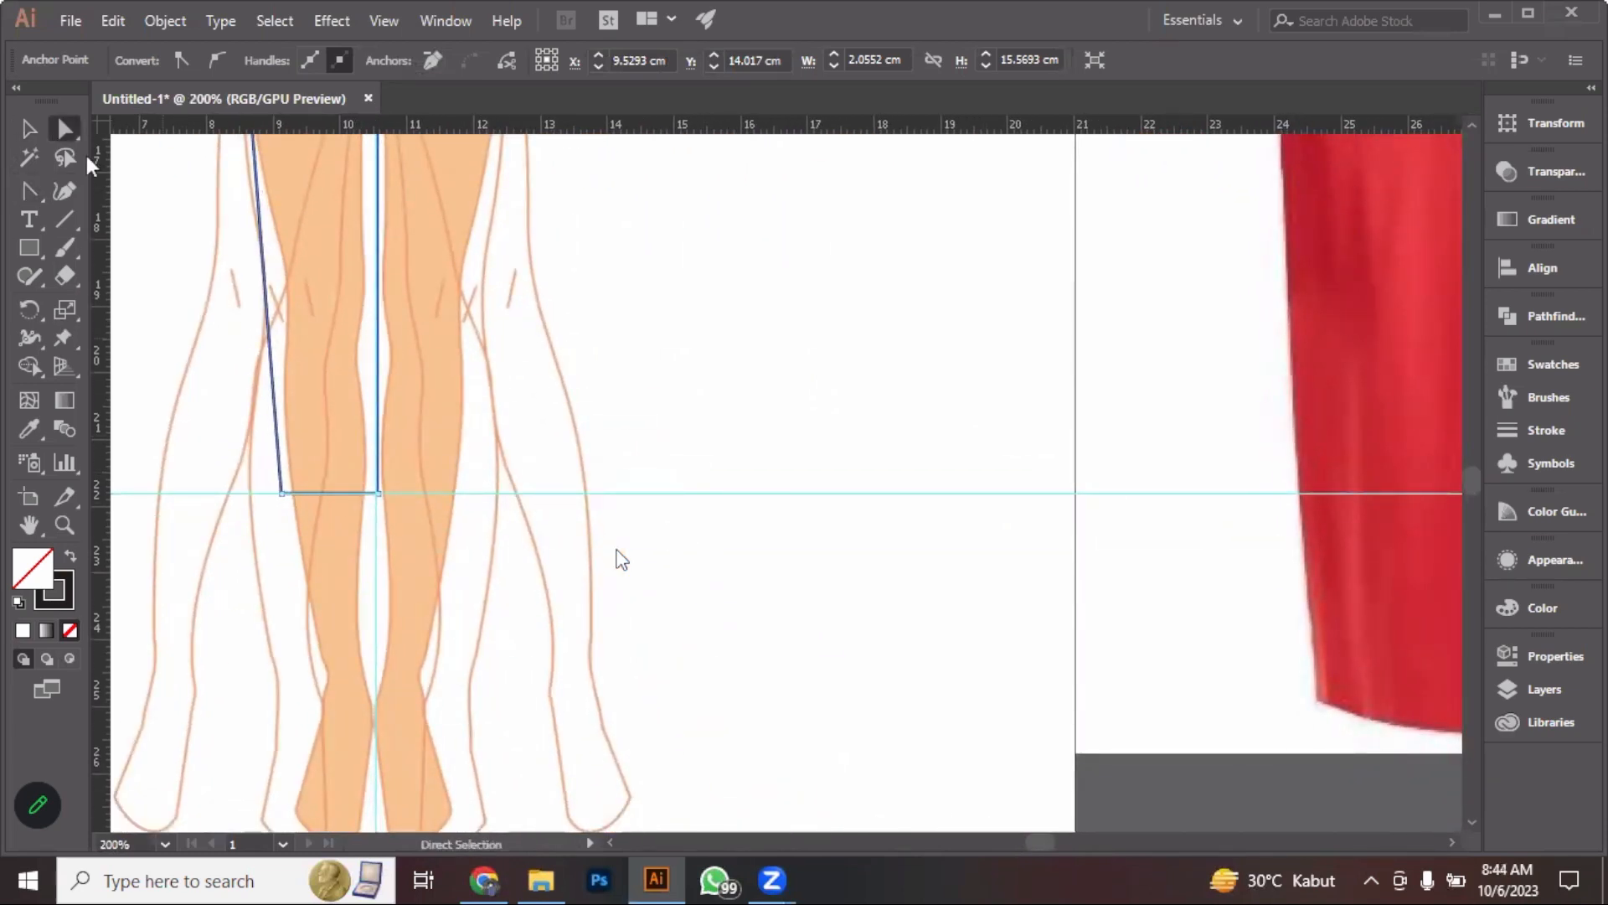
drag(380, 495, 328, 513)
click(30, 191)
scroll(328, 514, up, 4)
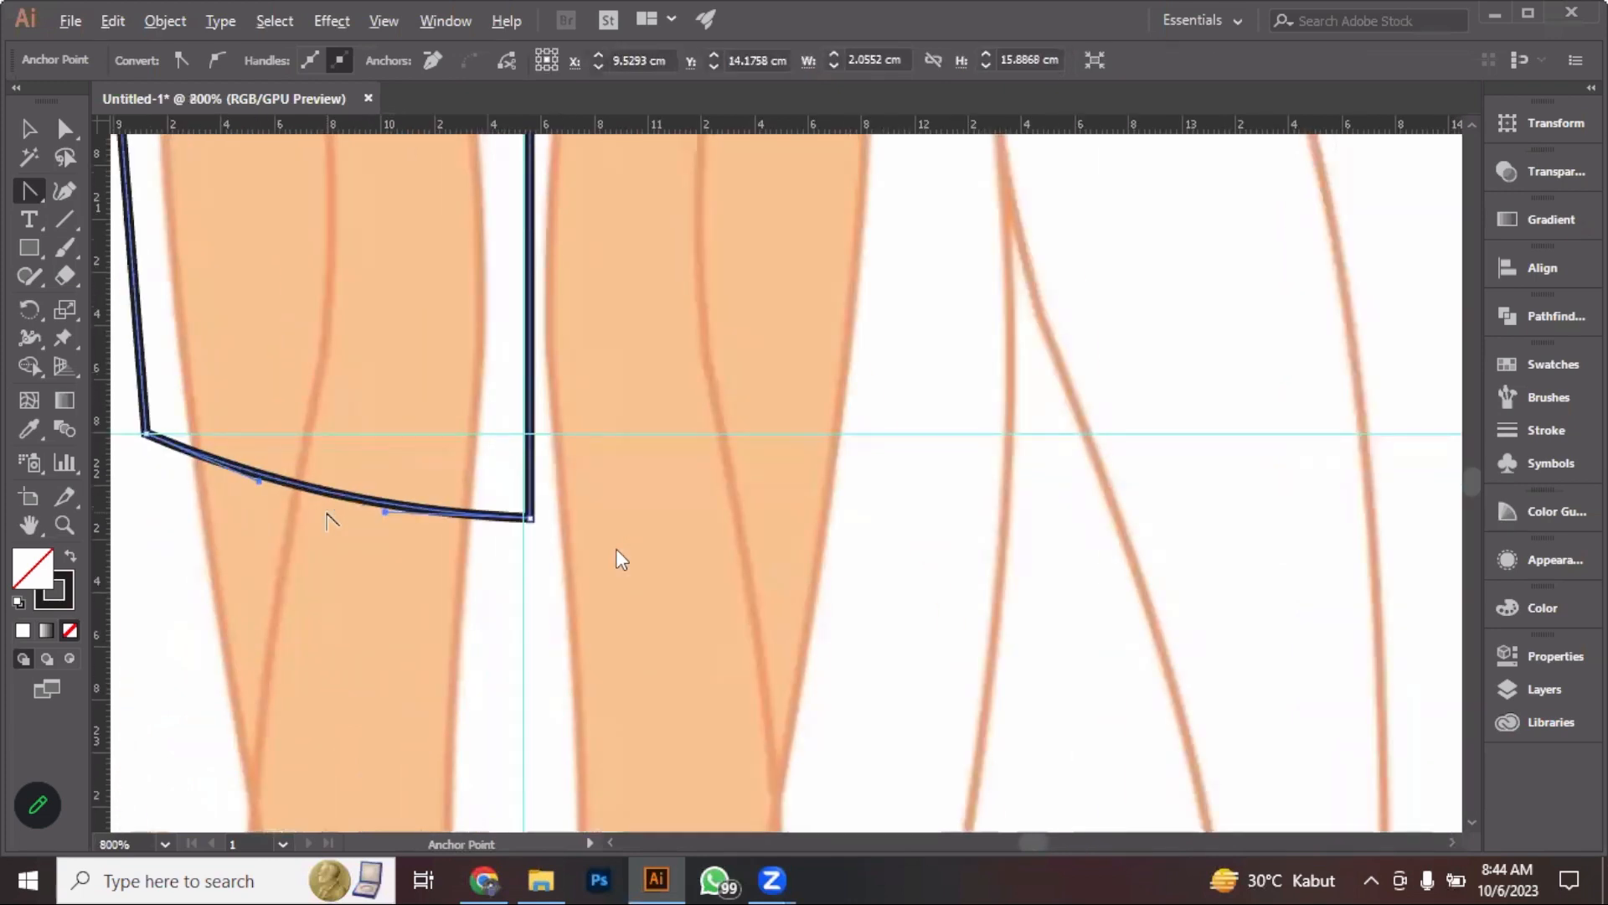
Pull handles out of the sharp side-waist anchor with the Anchor Point tool to round the corner
scroll(621, 559, down, 3)
scroll(622, 559, down, 3)
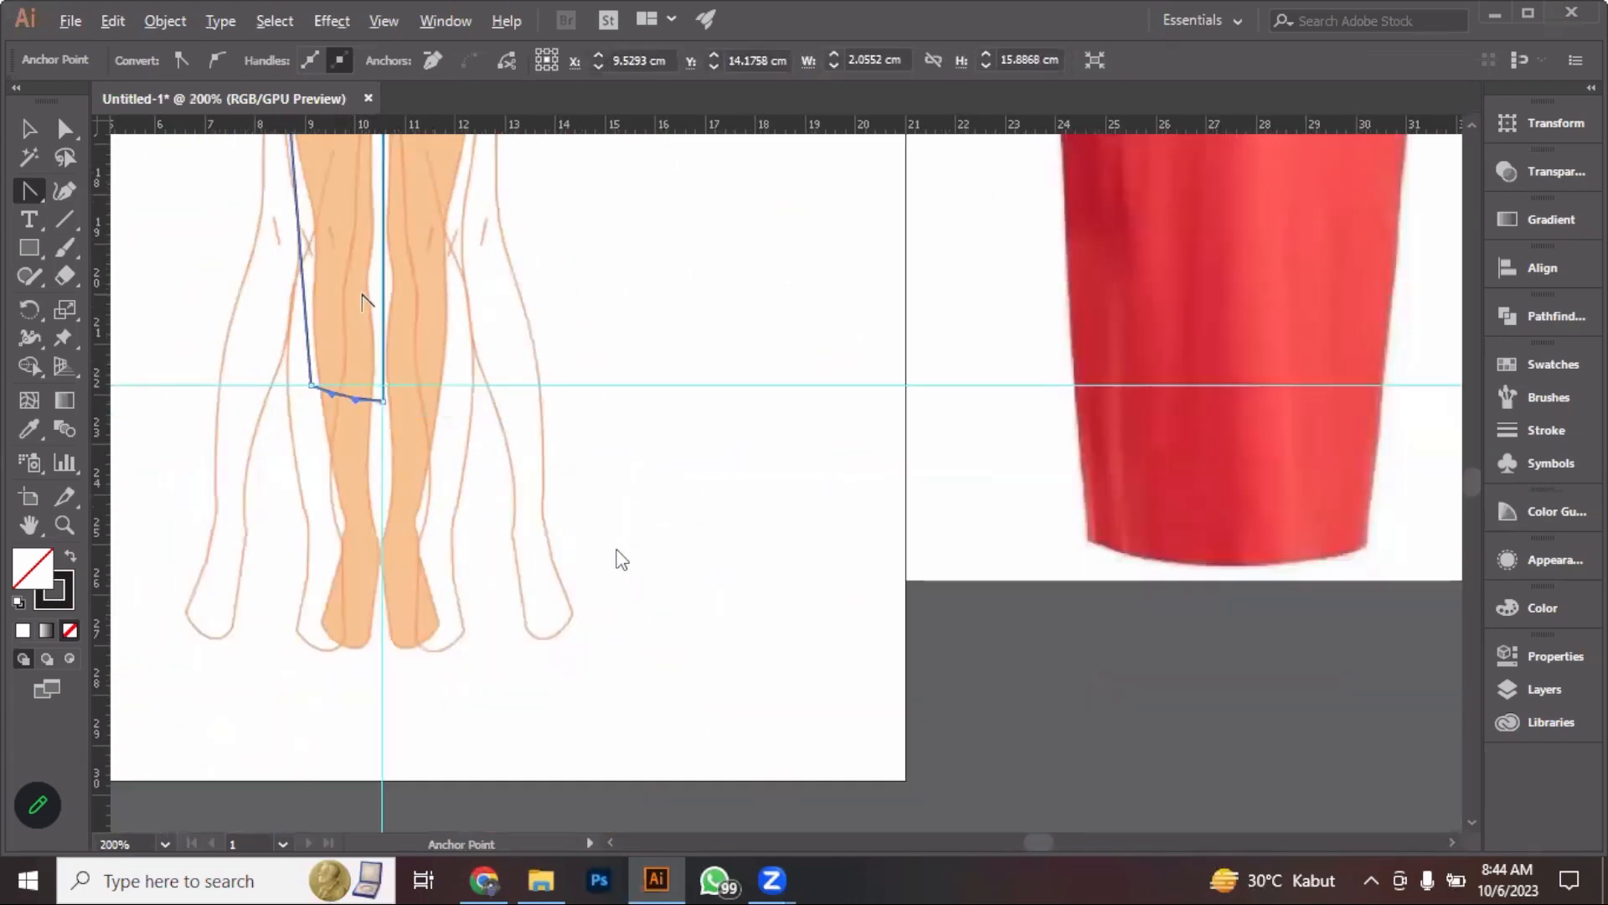
scroll(622, 559, up, 3)
scroll(622, 560, left, 2)
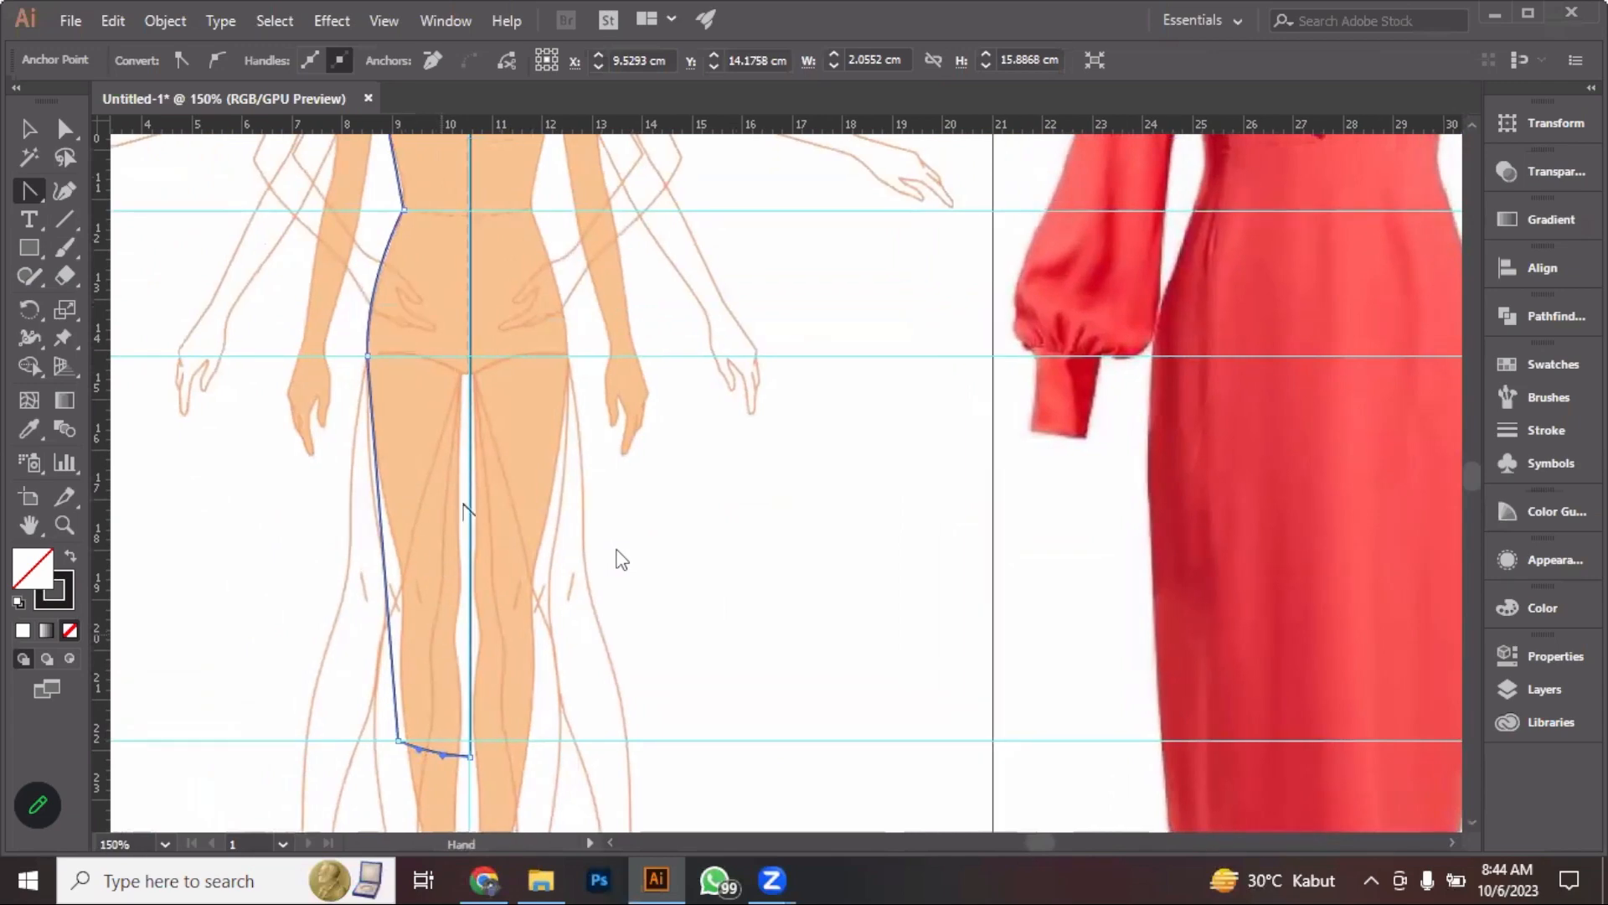
drag(455, 383, 448, 536)
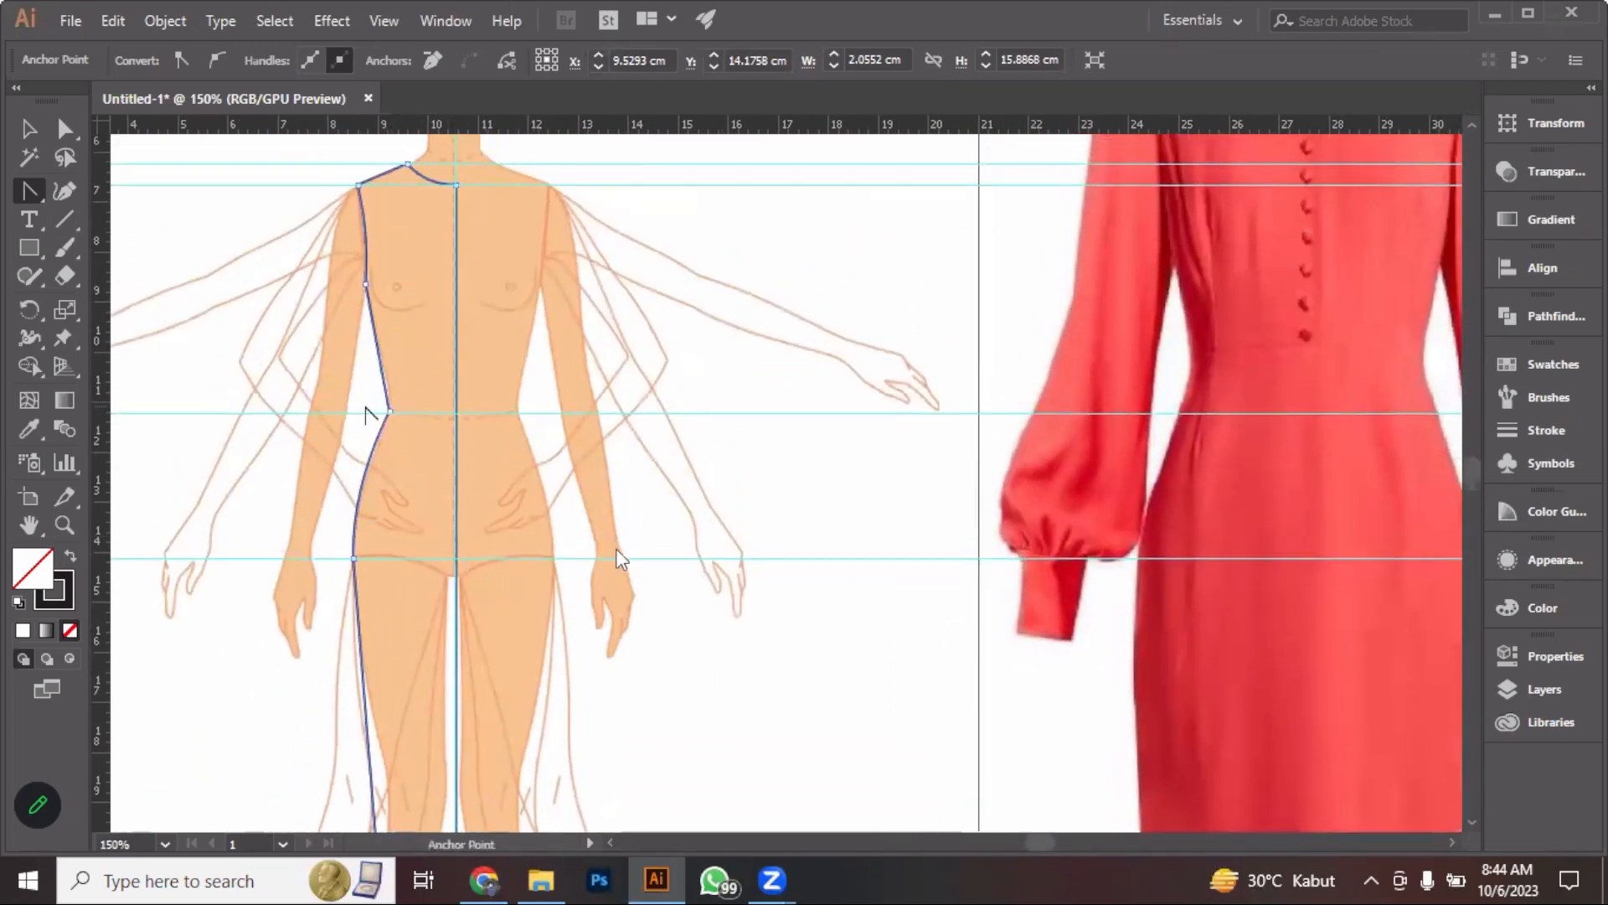
key(ctrl+plus)
key(ctrl+plus)
key(ctrl+plus)
key(ctrl+plus)
key(ctrl+plus)
key(ctrl+plus)
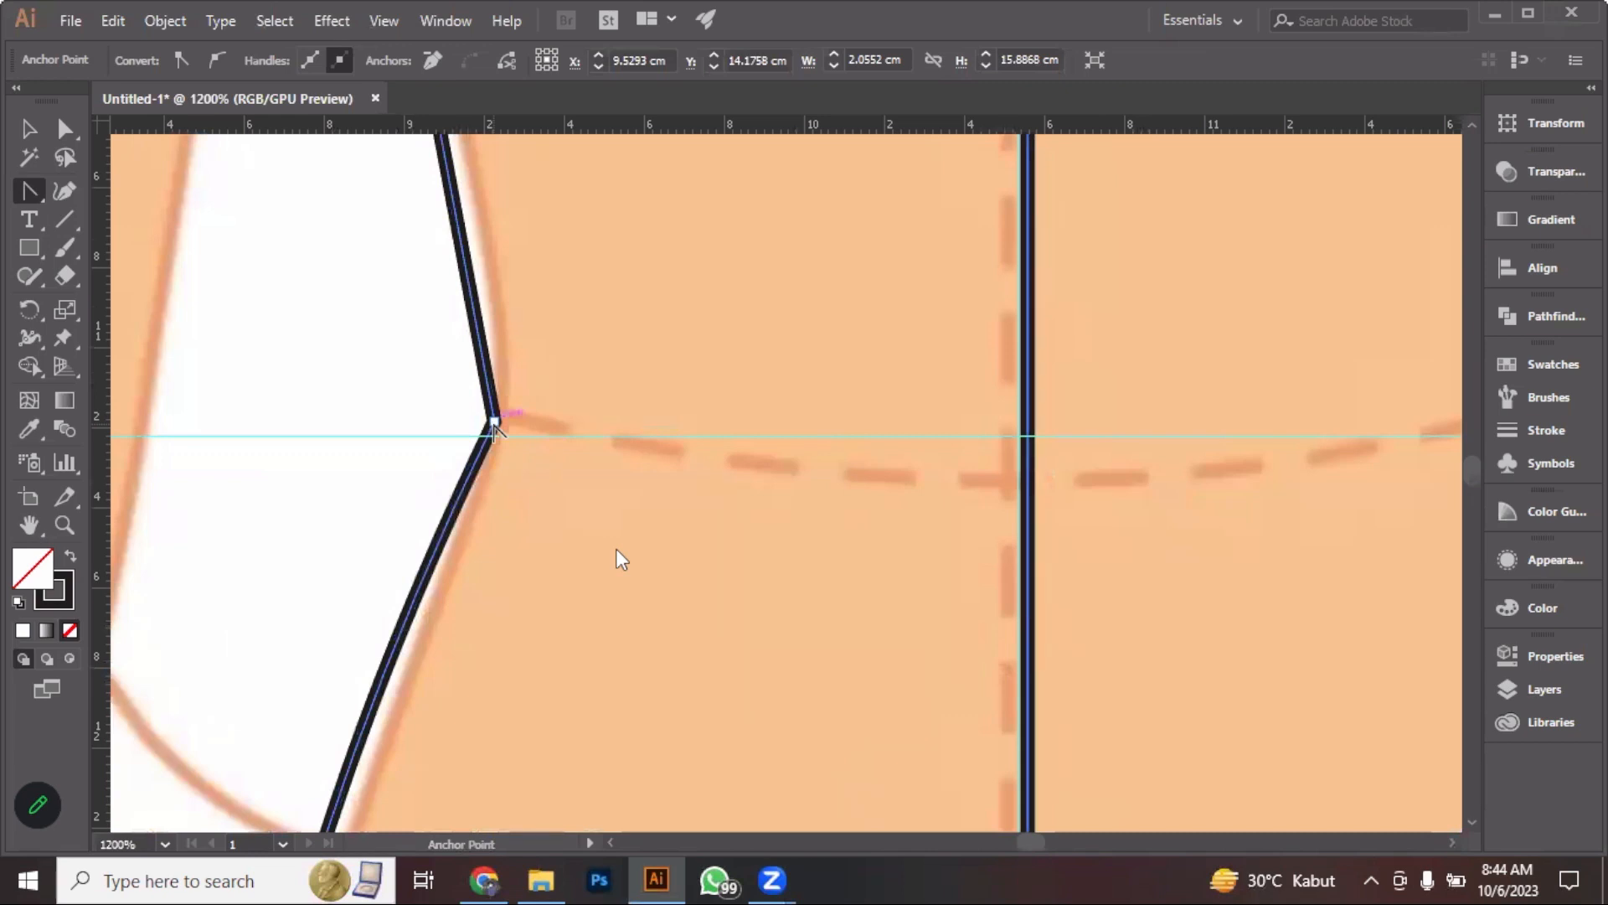
key(ctrl+minus)
key(ctrl+minus)
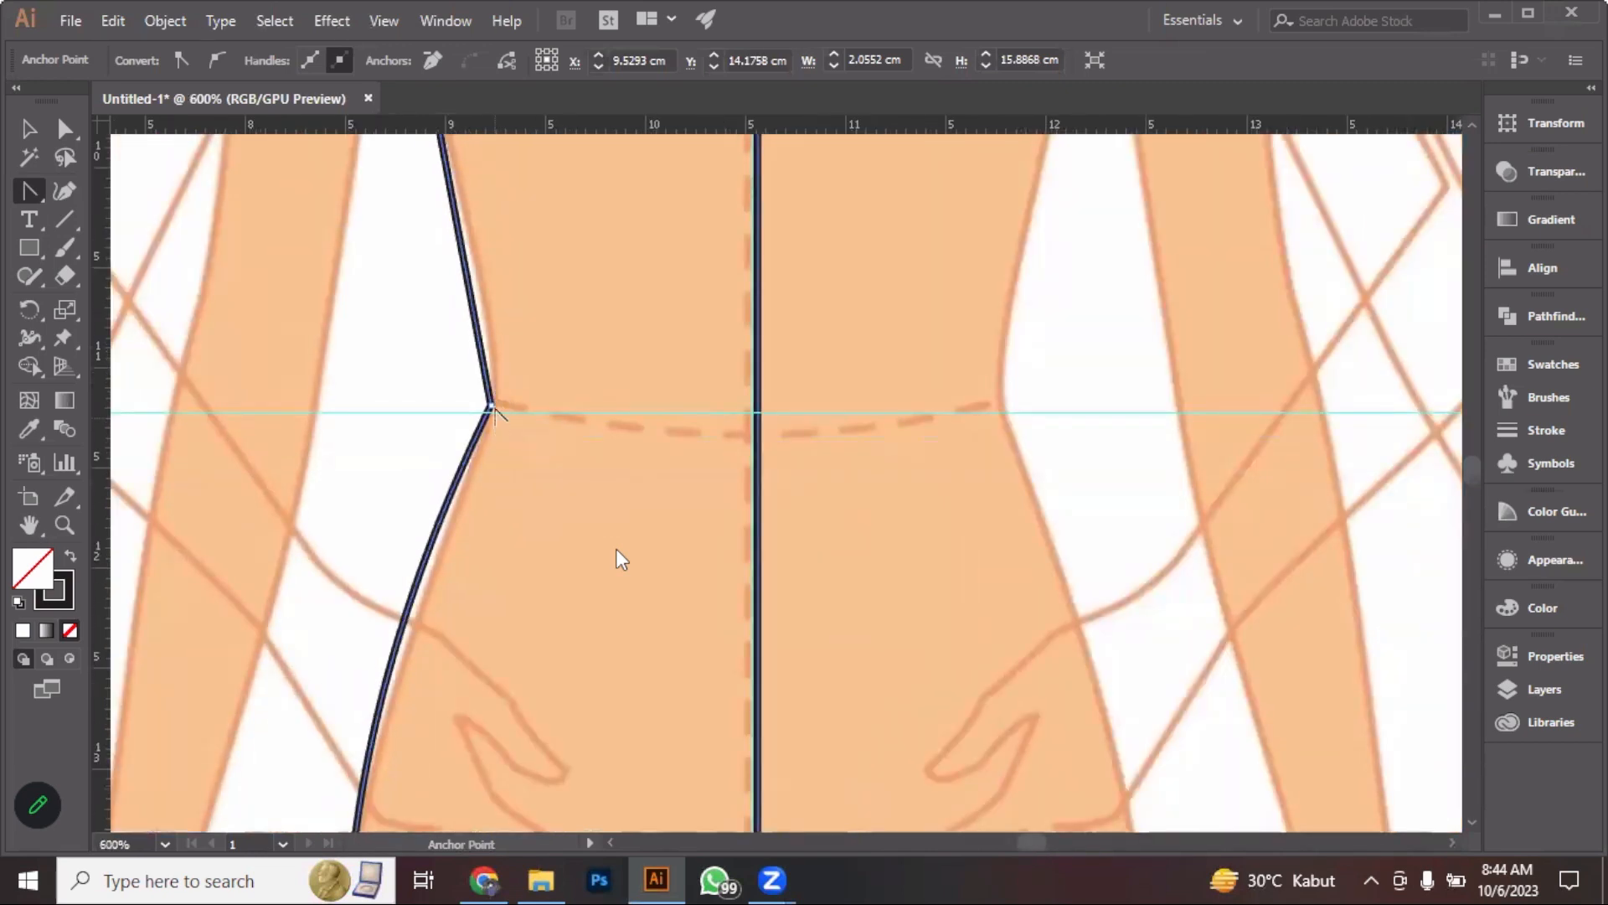
key(ctrl+minus)
key(ctrl+plus)
key(ctrl+plus)
key(ctrl+plus)
key(ctrl+plus)
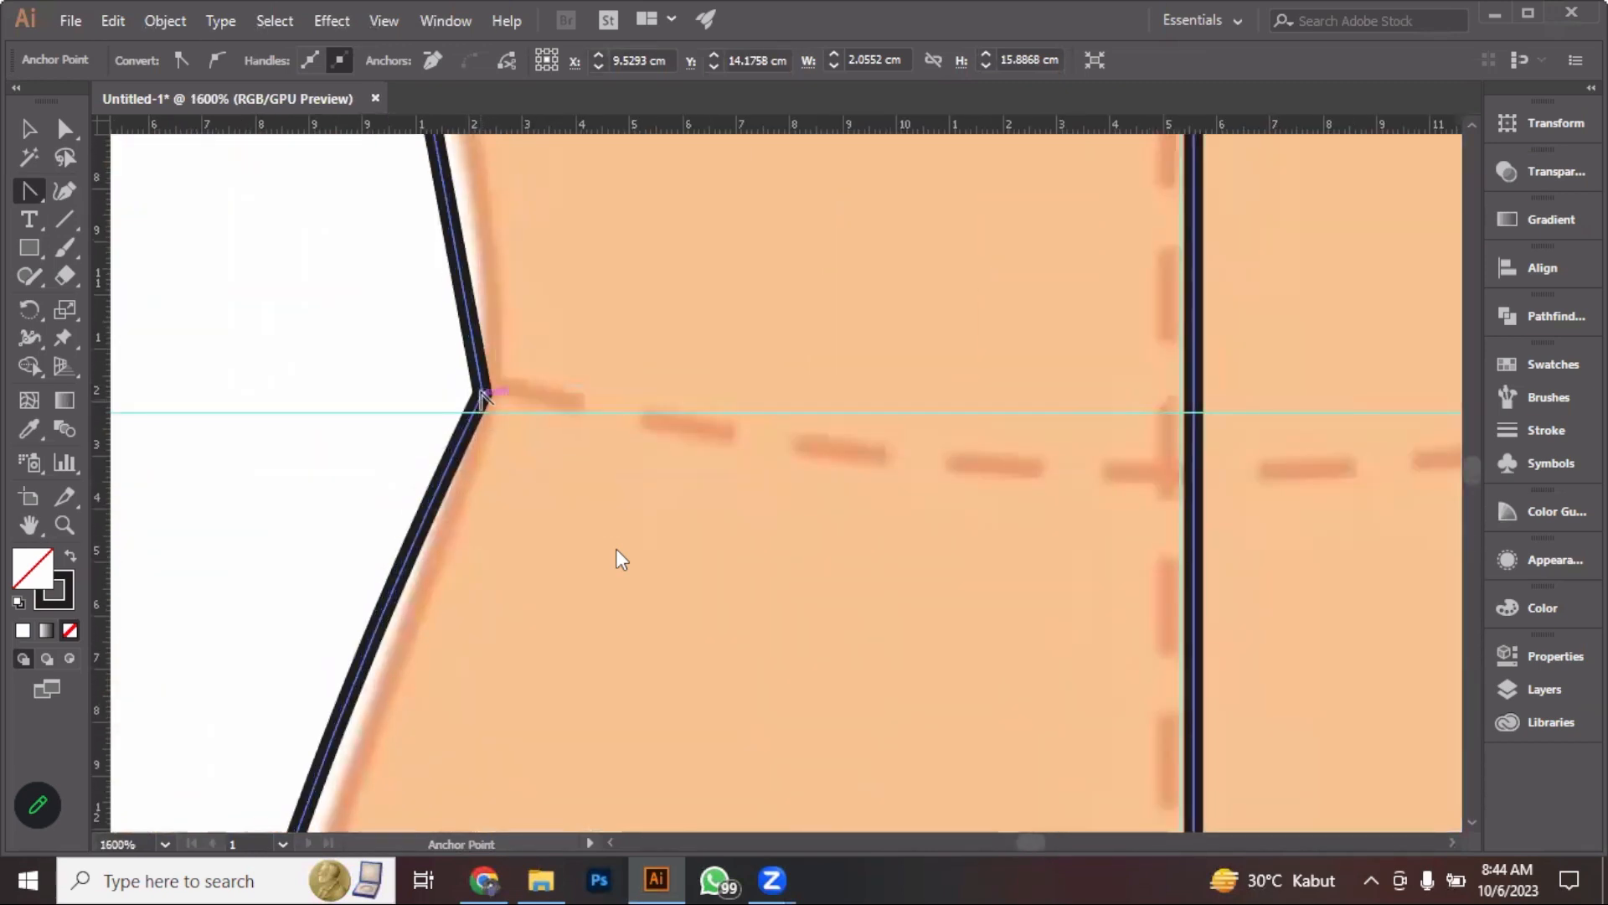
drag(483, 394, 460, 479)
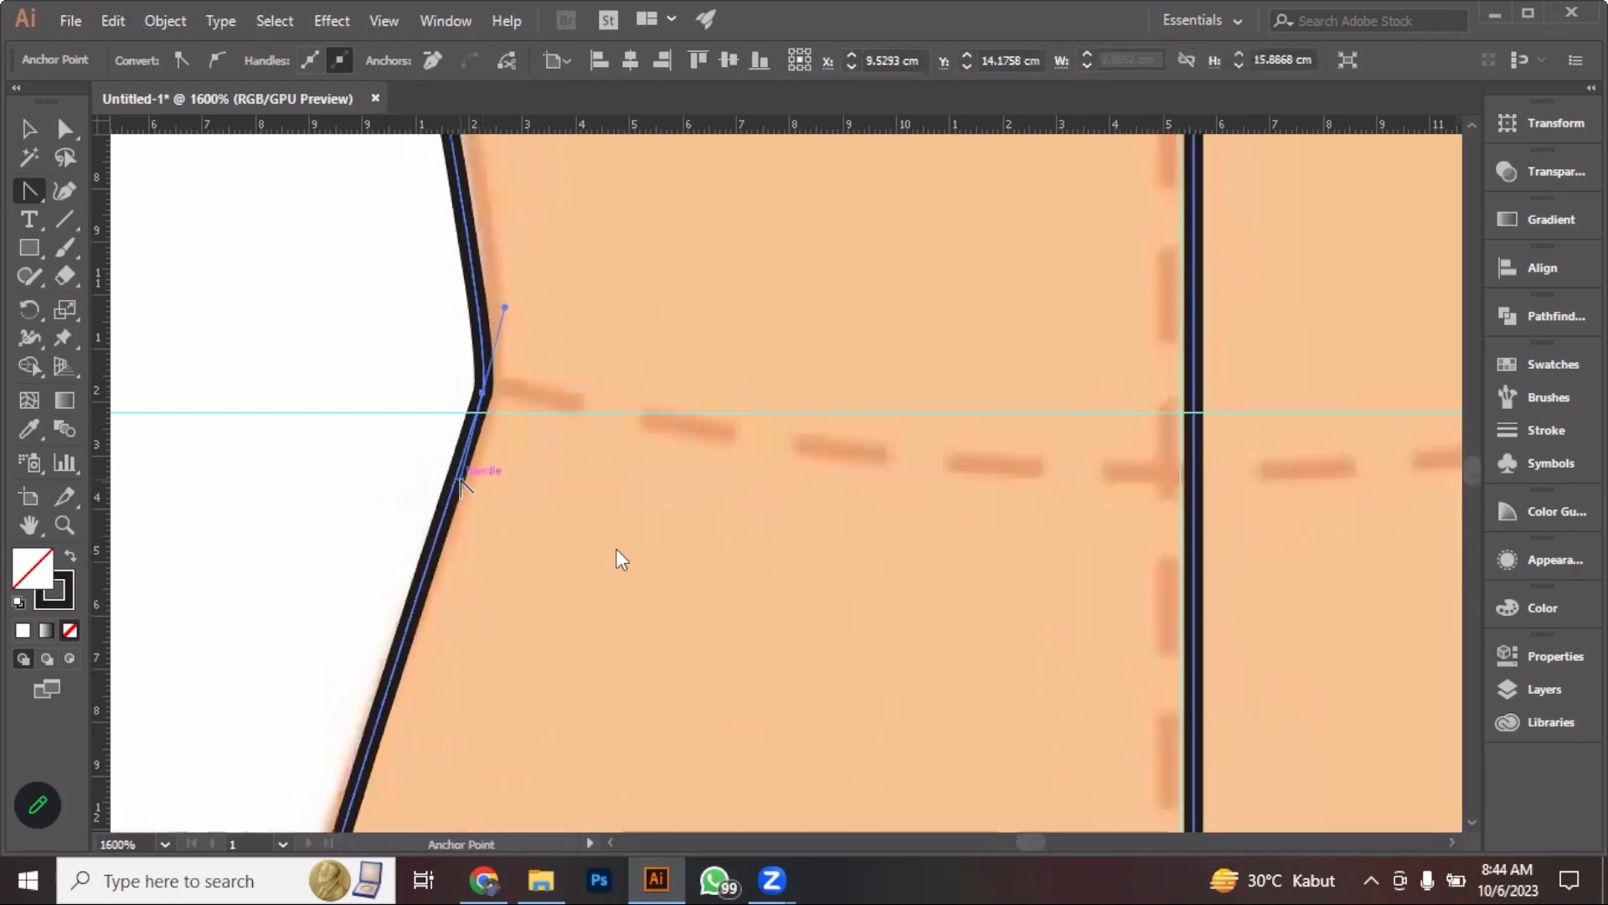
Lengthen the side-waist anchor's lower handle and shift the anchor slightly outward to about X 9.2 cm, Y 11.15 cm
key(a)
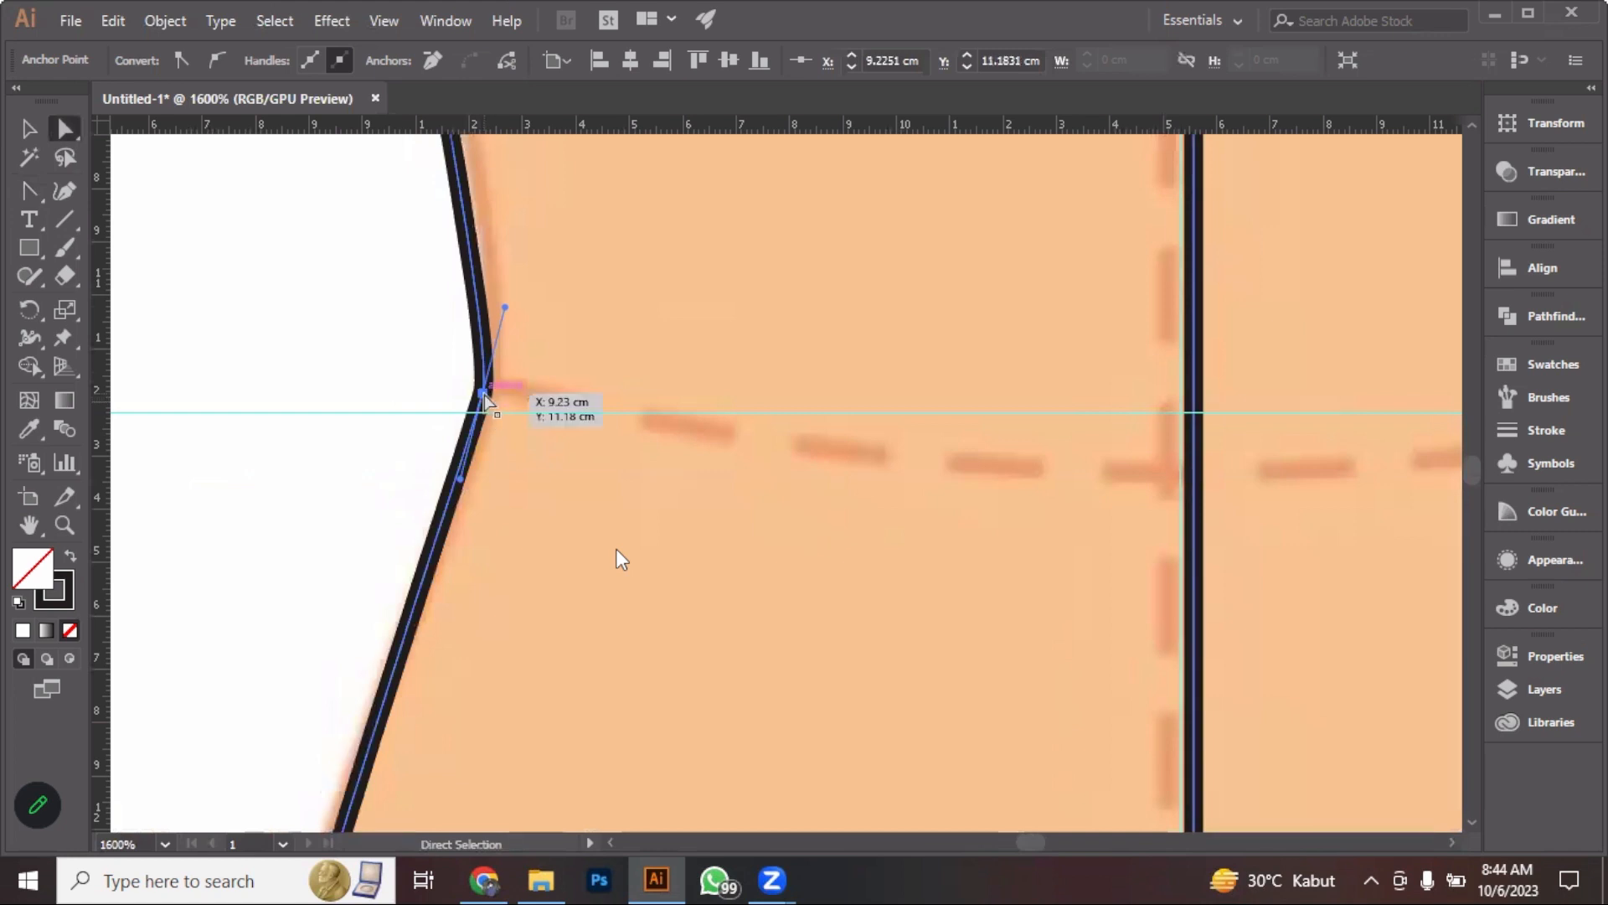
drag(461, 480, 460, 520)
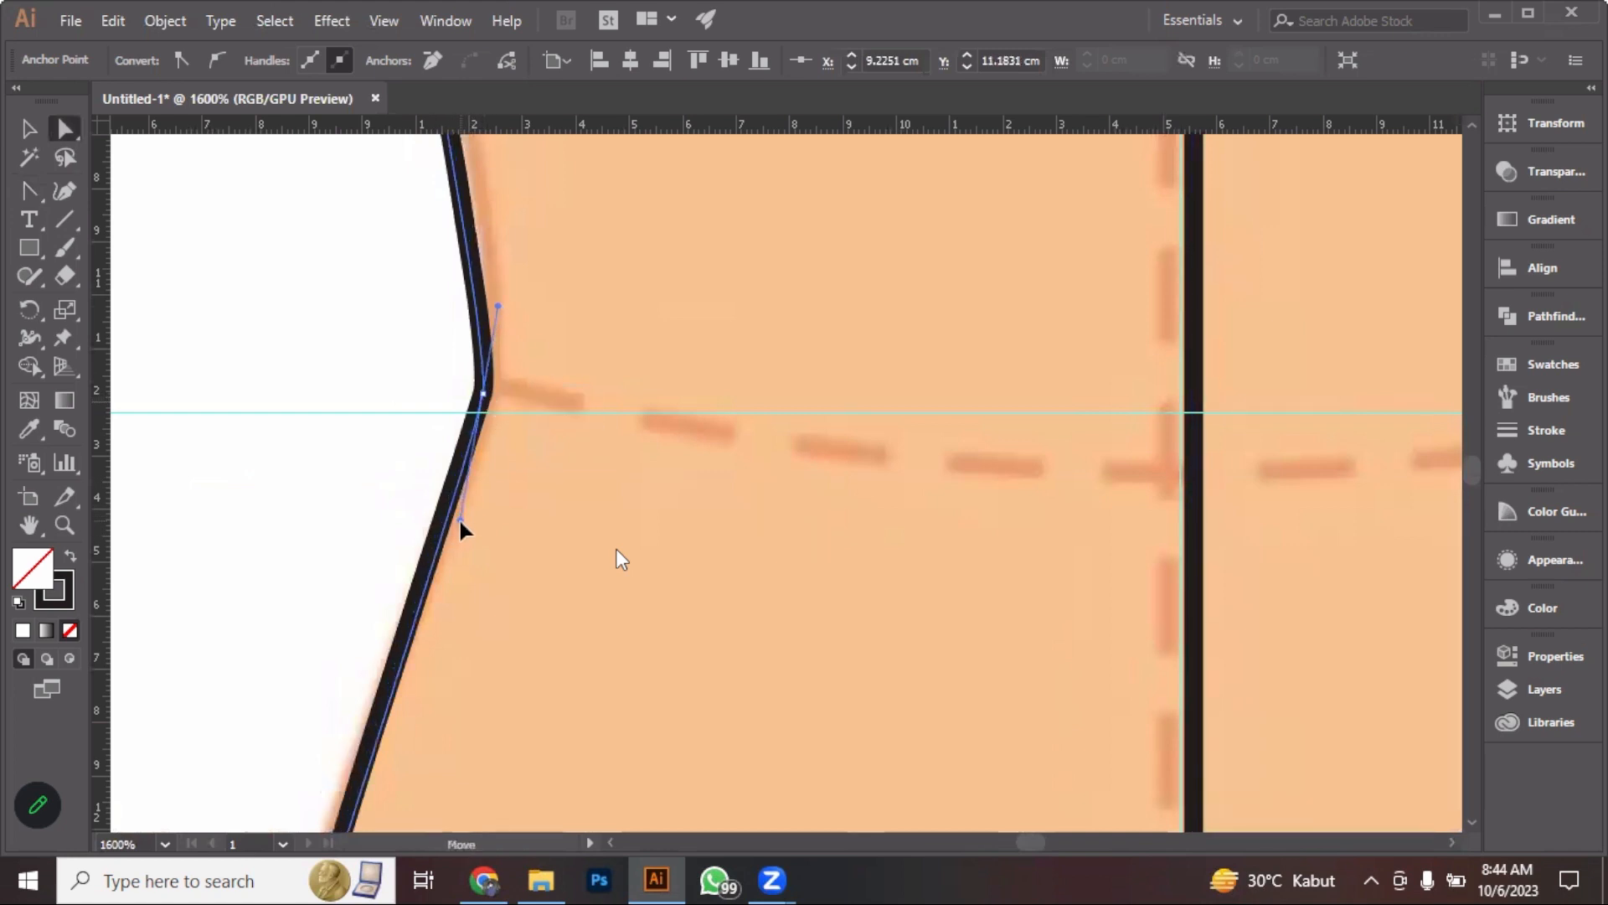
drag(485, 392, 469, 374)
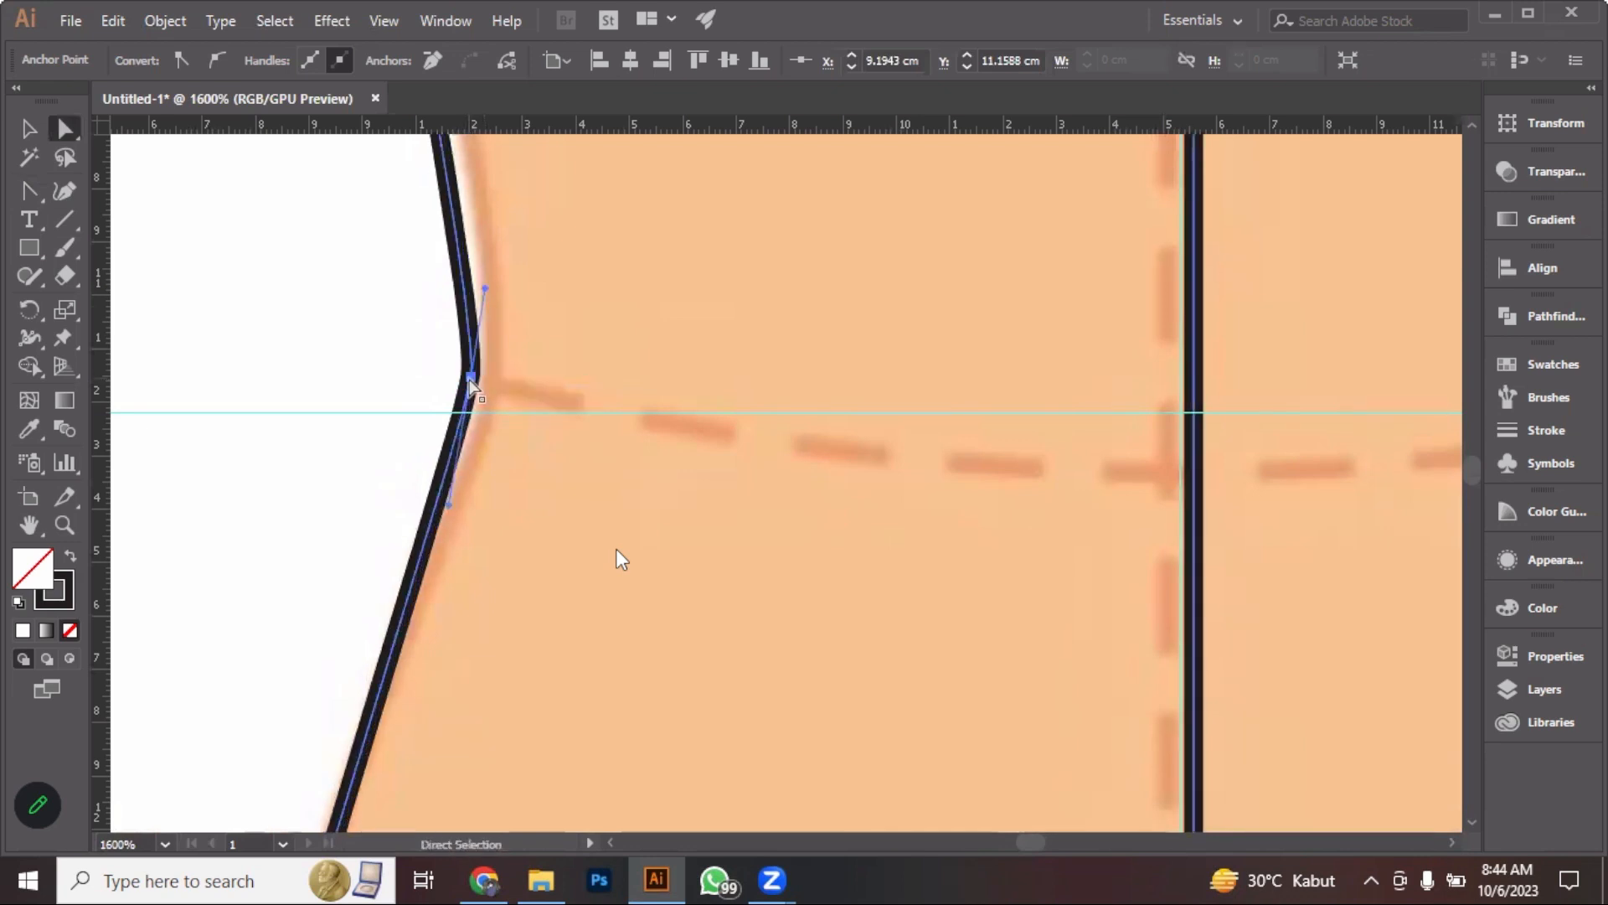
scroll(466, 385, down, 4)
scroll(489, 517, up, 5)
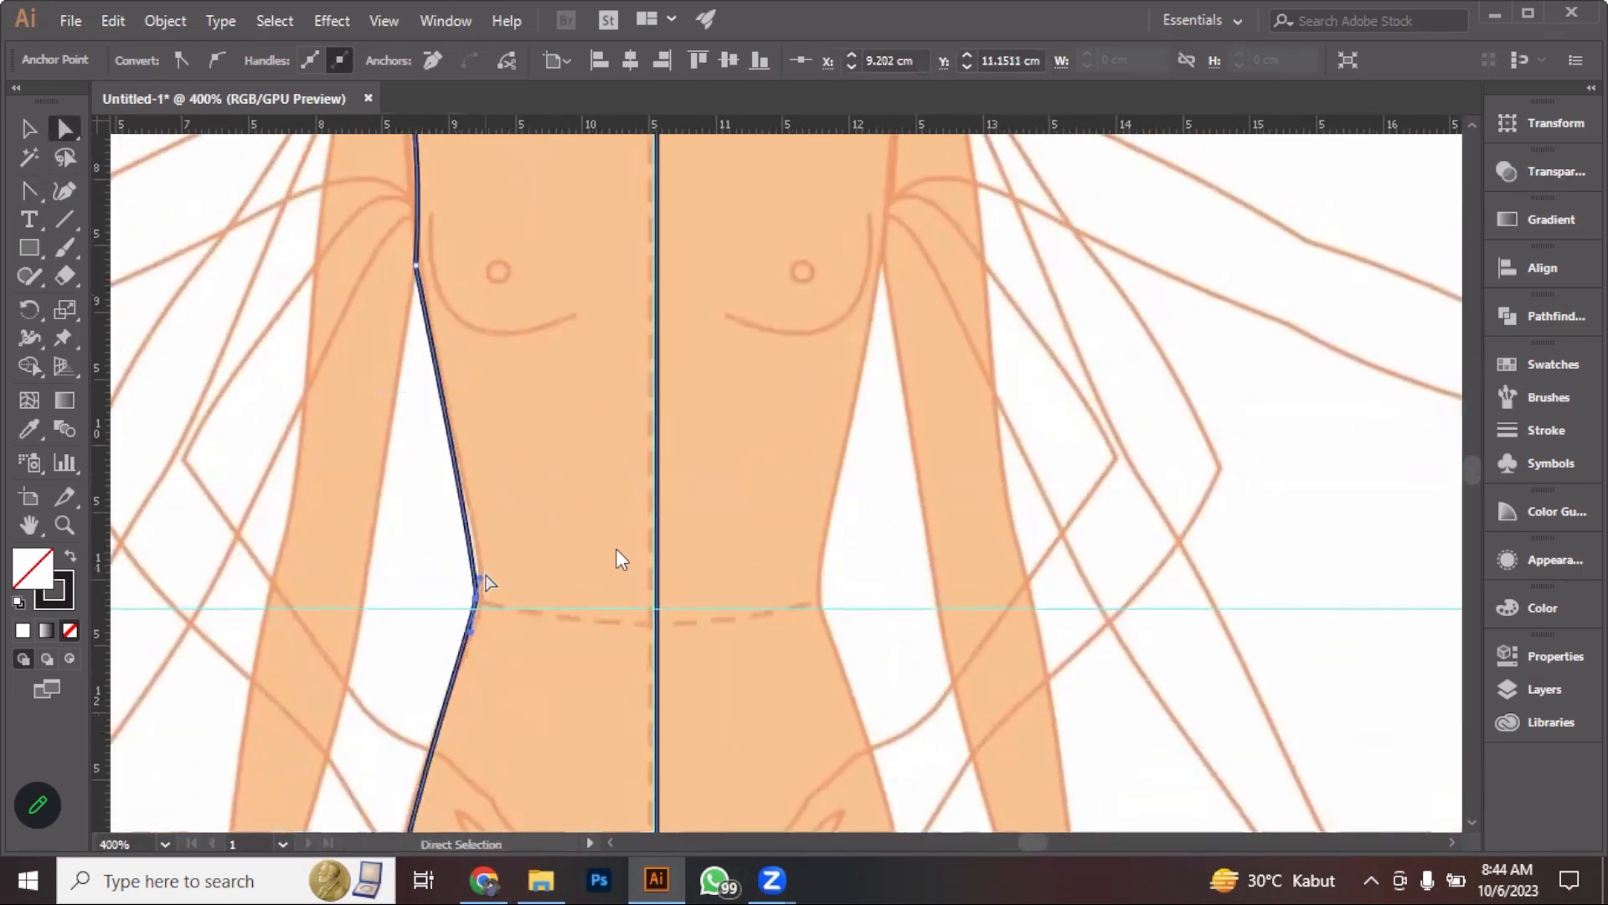
Shift the side-waist anchor's upper handle slightly to refine the bodice curve above the waist, and deselect the outline
click(482, 580)
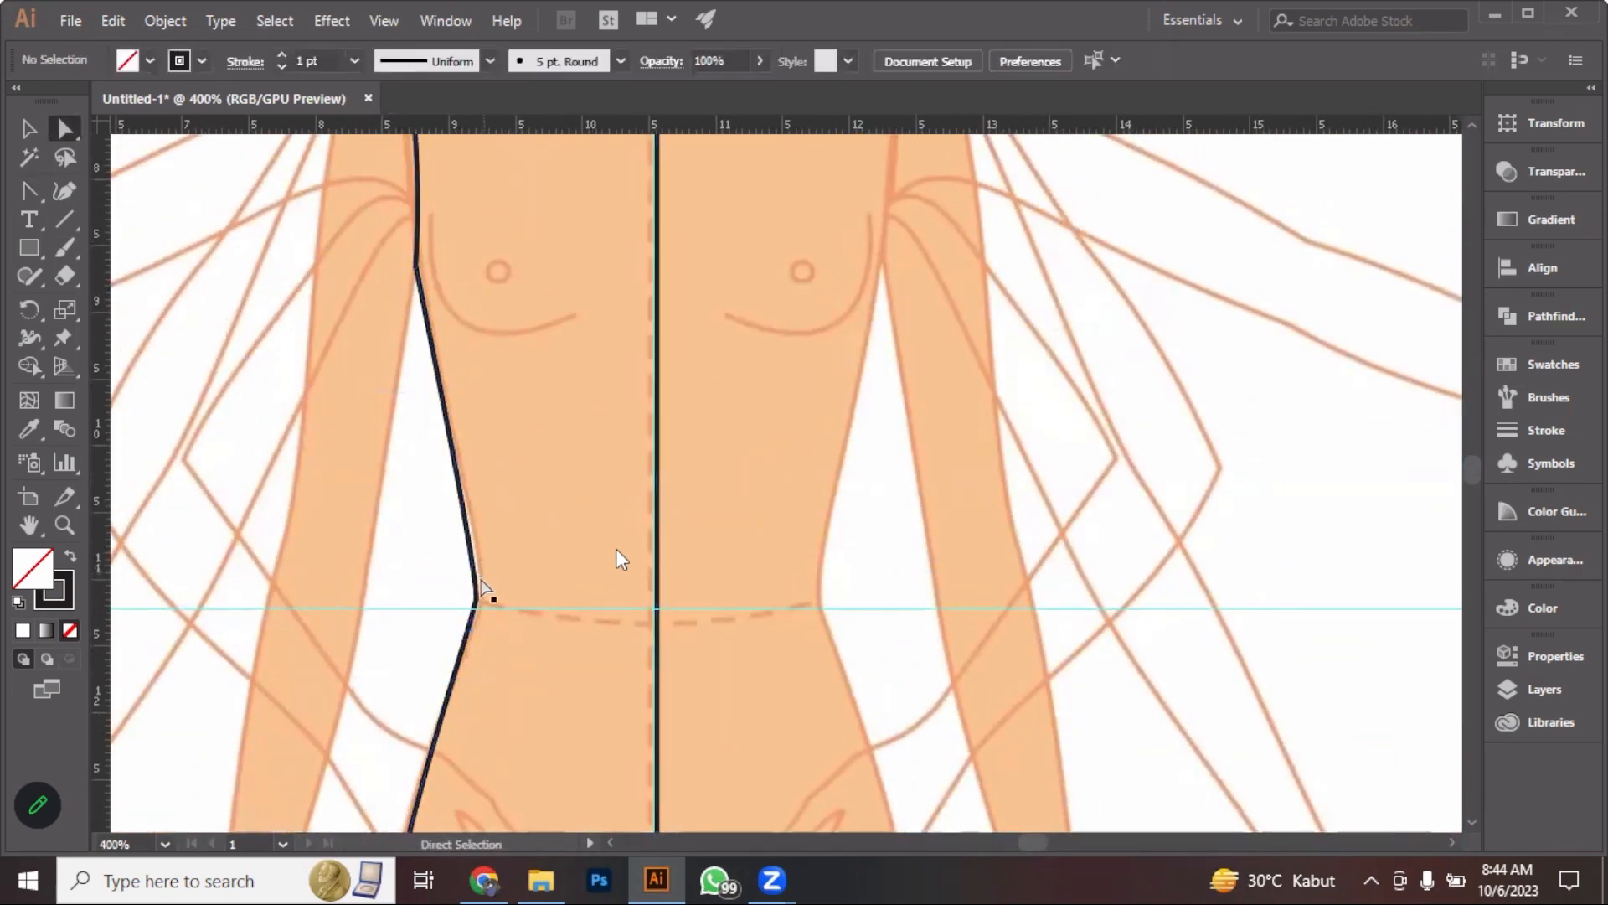
click(478, 590)
drag(483, 556, 489, 563)
key(ctrl+minus)
key(ctrl+minus)
key(ctrl+minus)
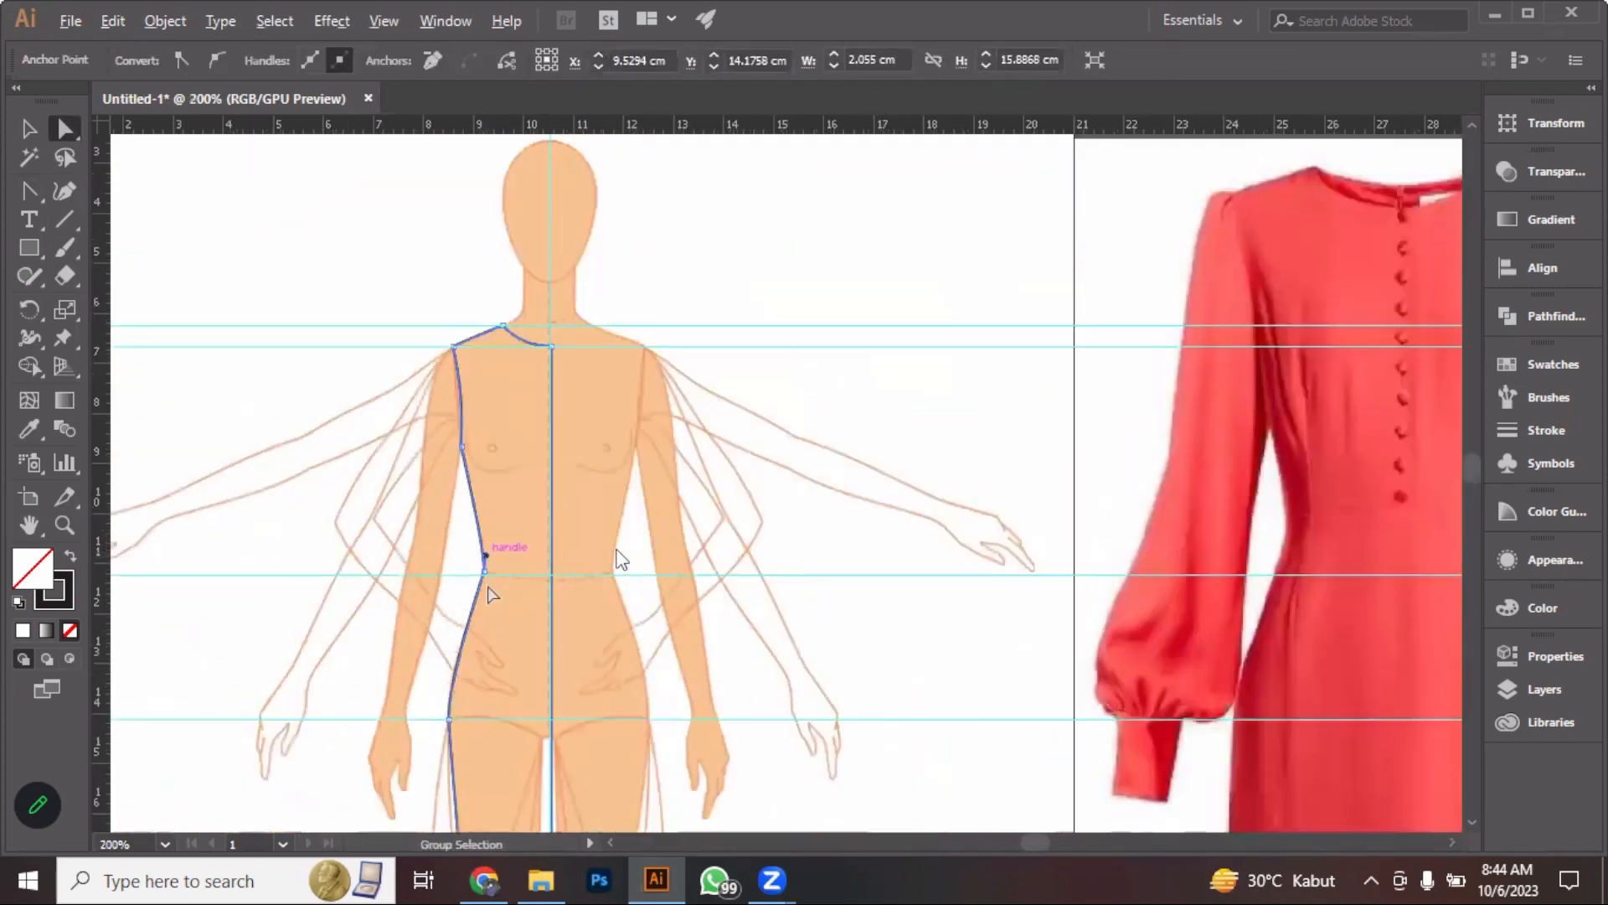
drag(558, 604, 533, 504)
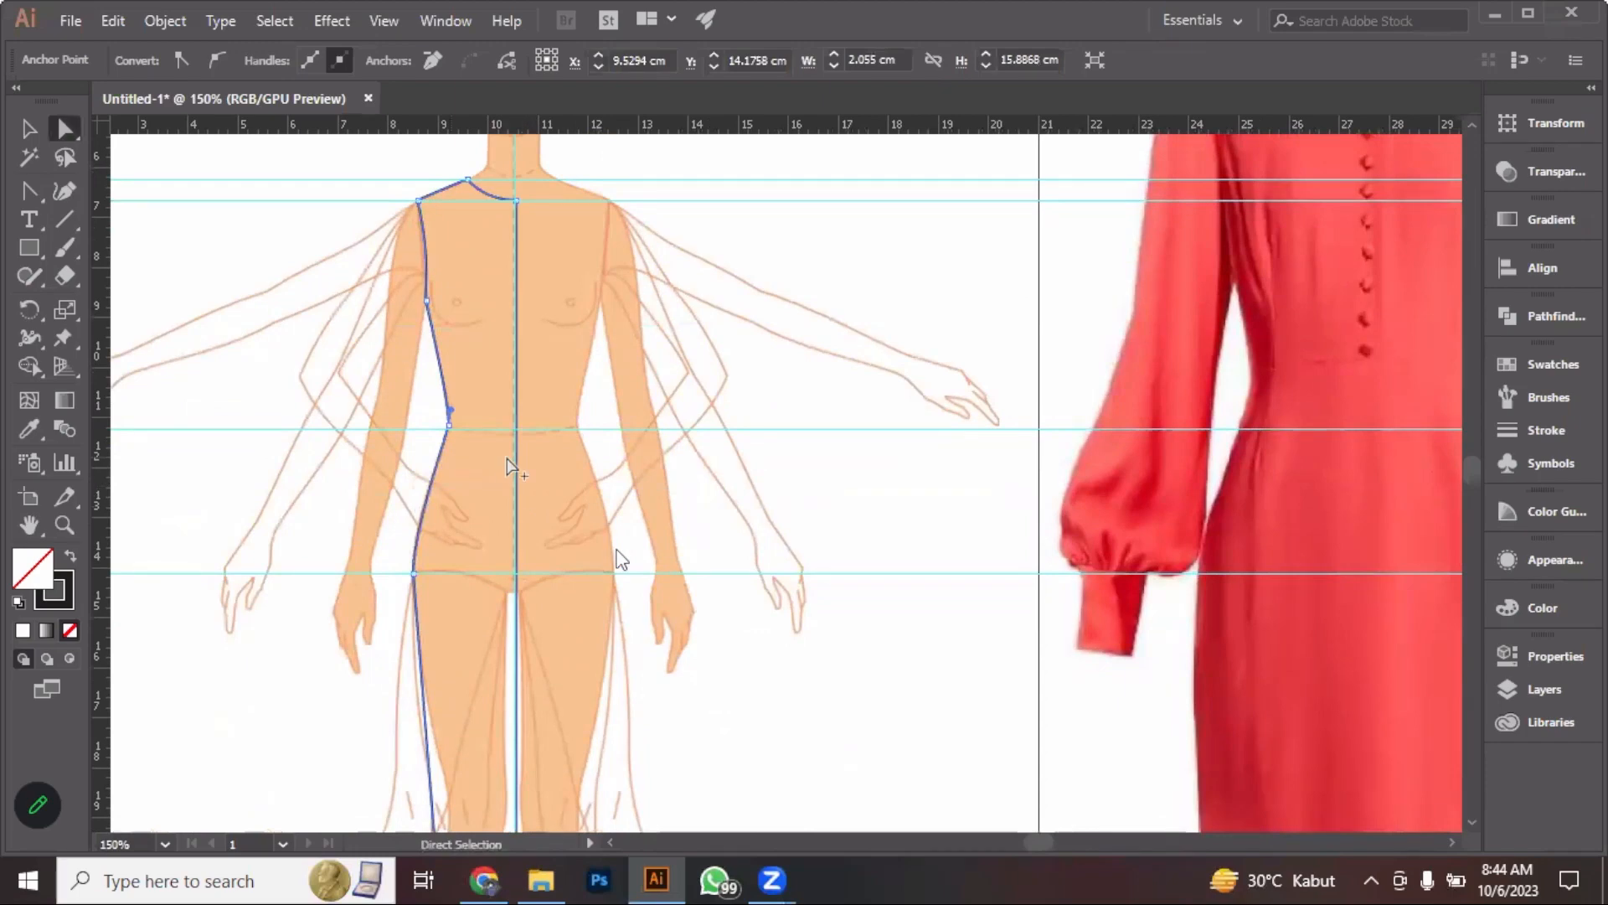
key(alt)
key(ctrl+minus)
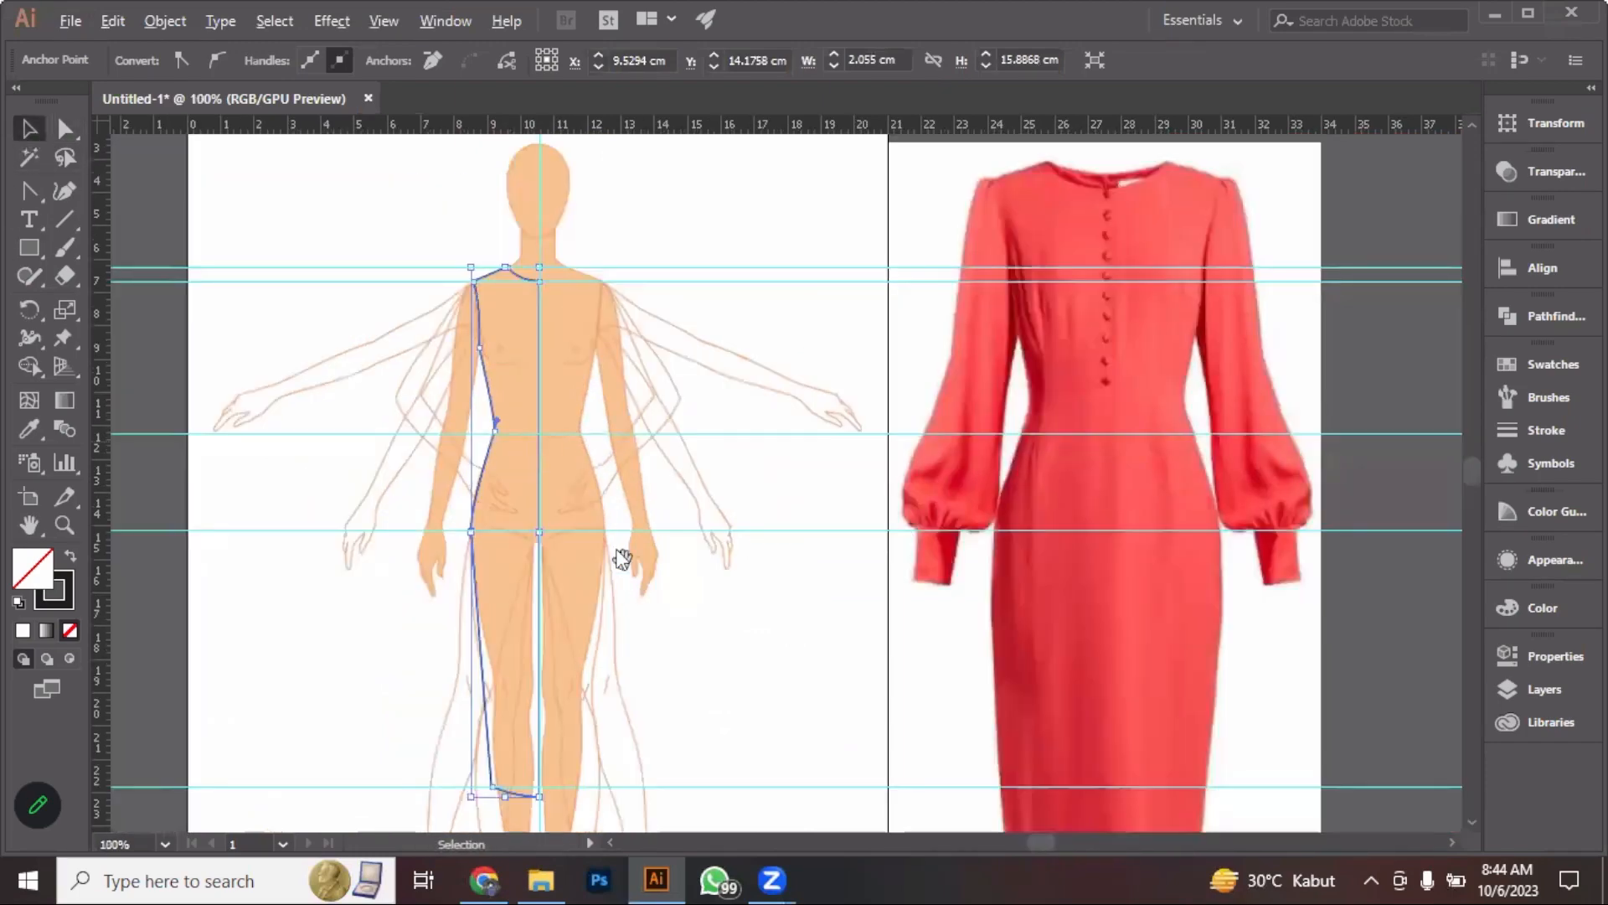
key(v)
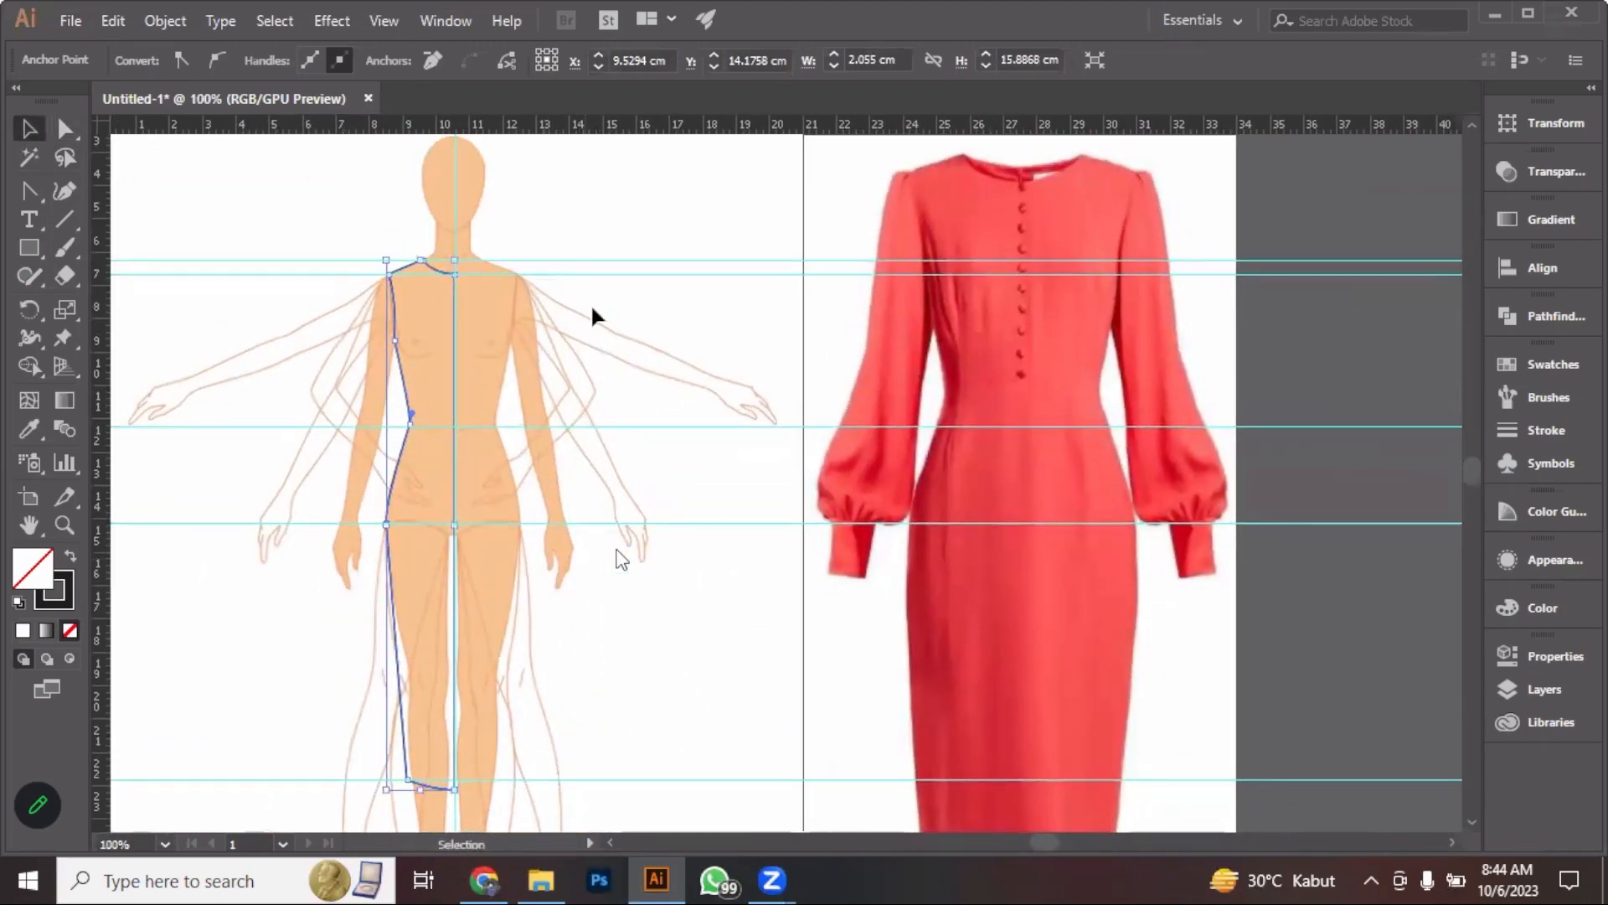
click(528, 229)
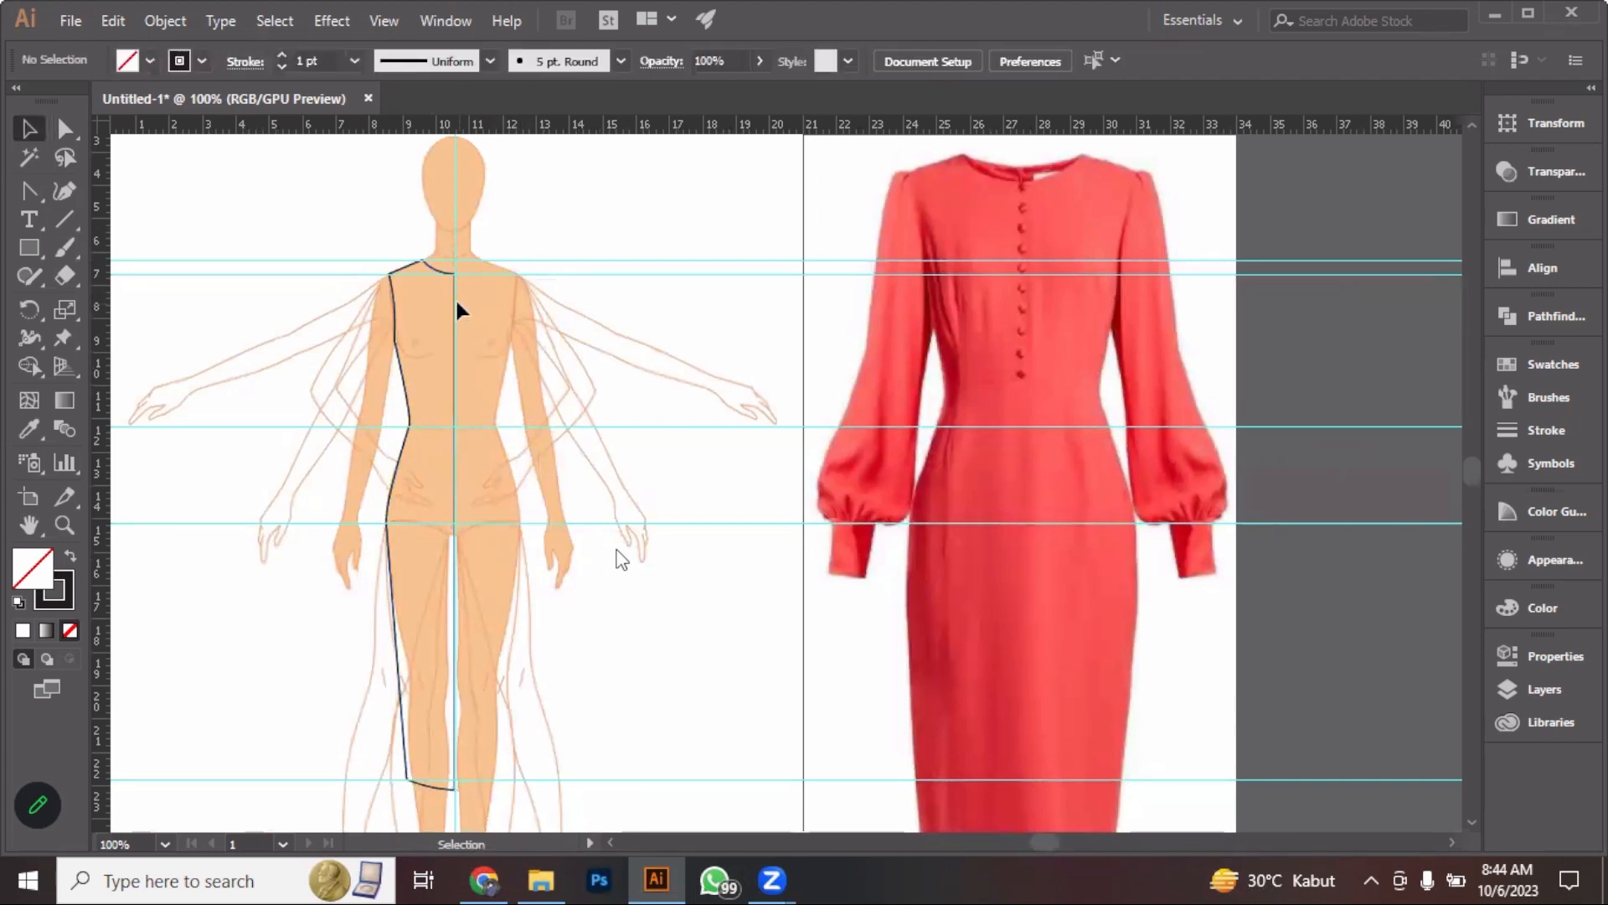
Create a mirrored copy of the half-dress outline by reflecting it across the vertical axis
click(405, 385)
right_click(406, 386)
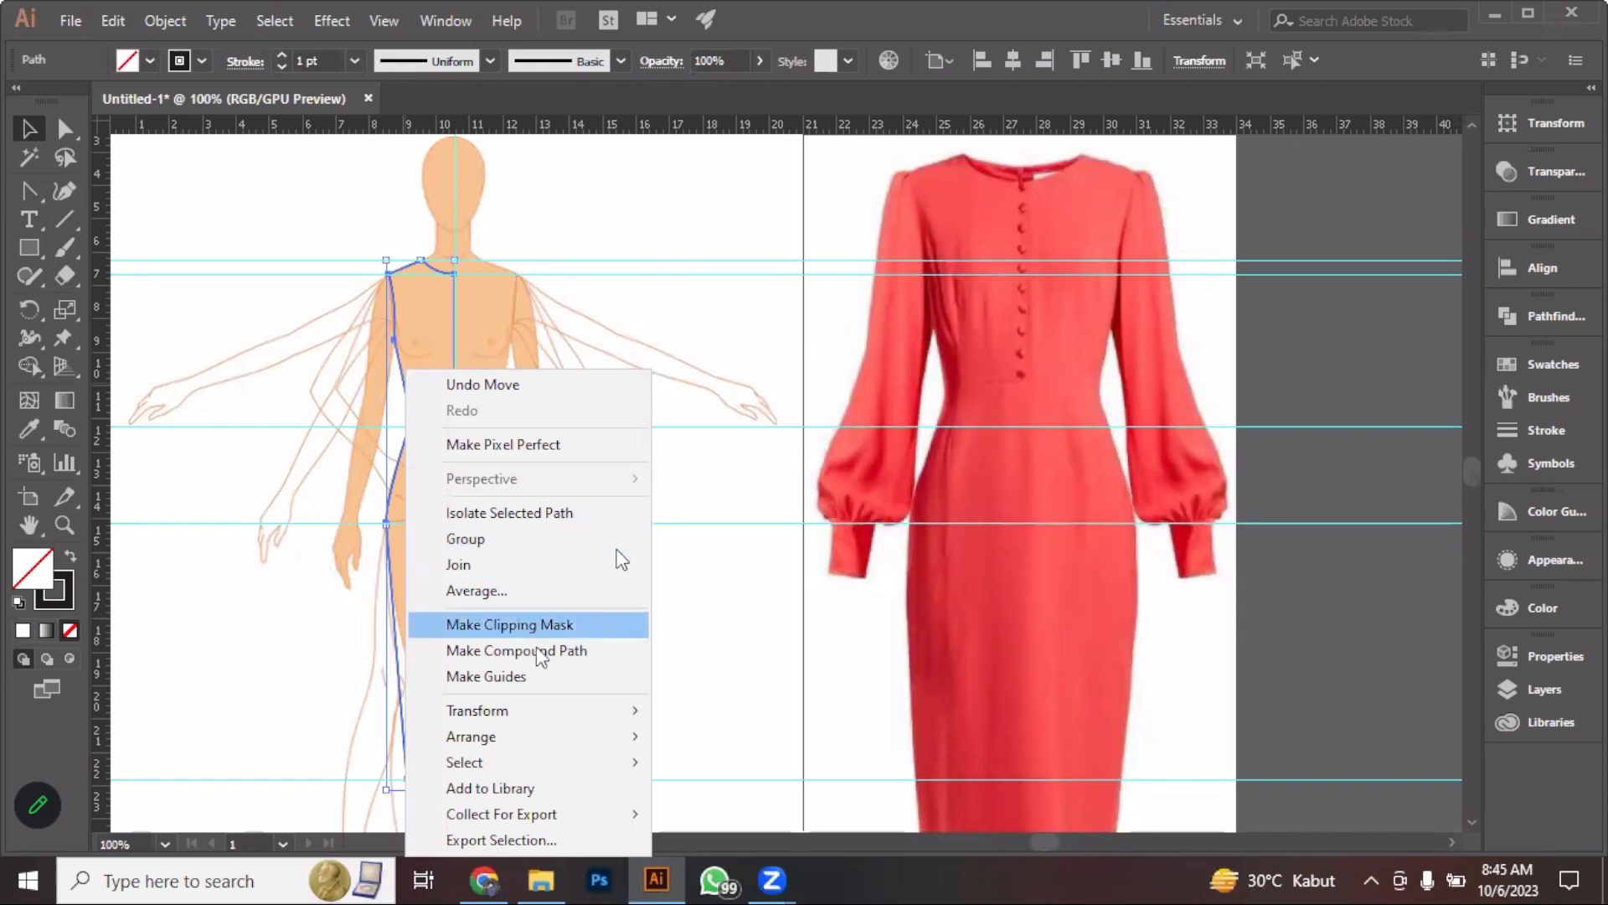
mouse_move(555, 720)
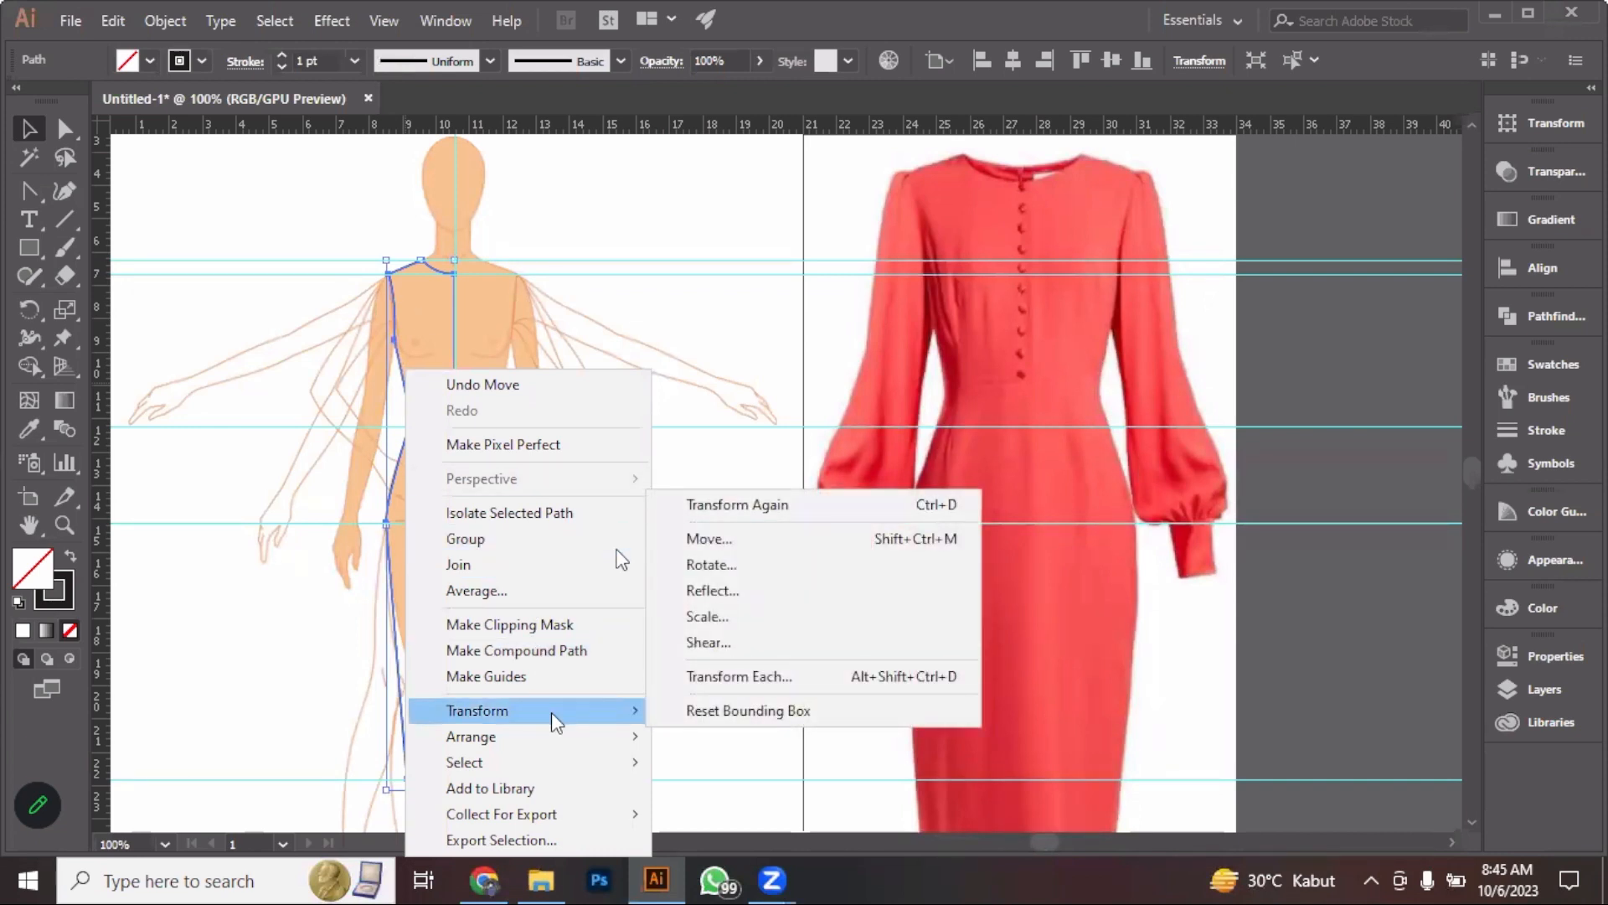
click(842, 601)
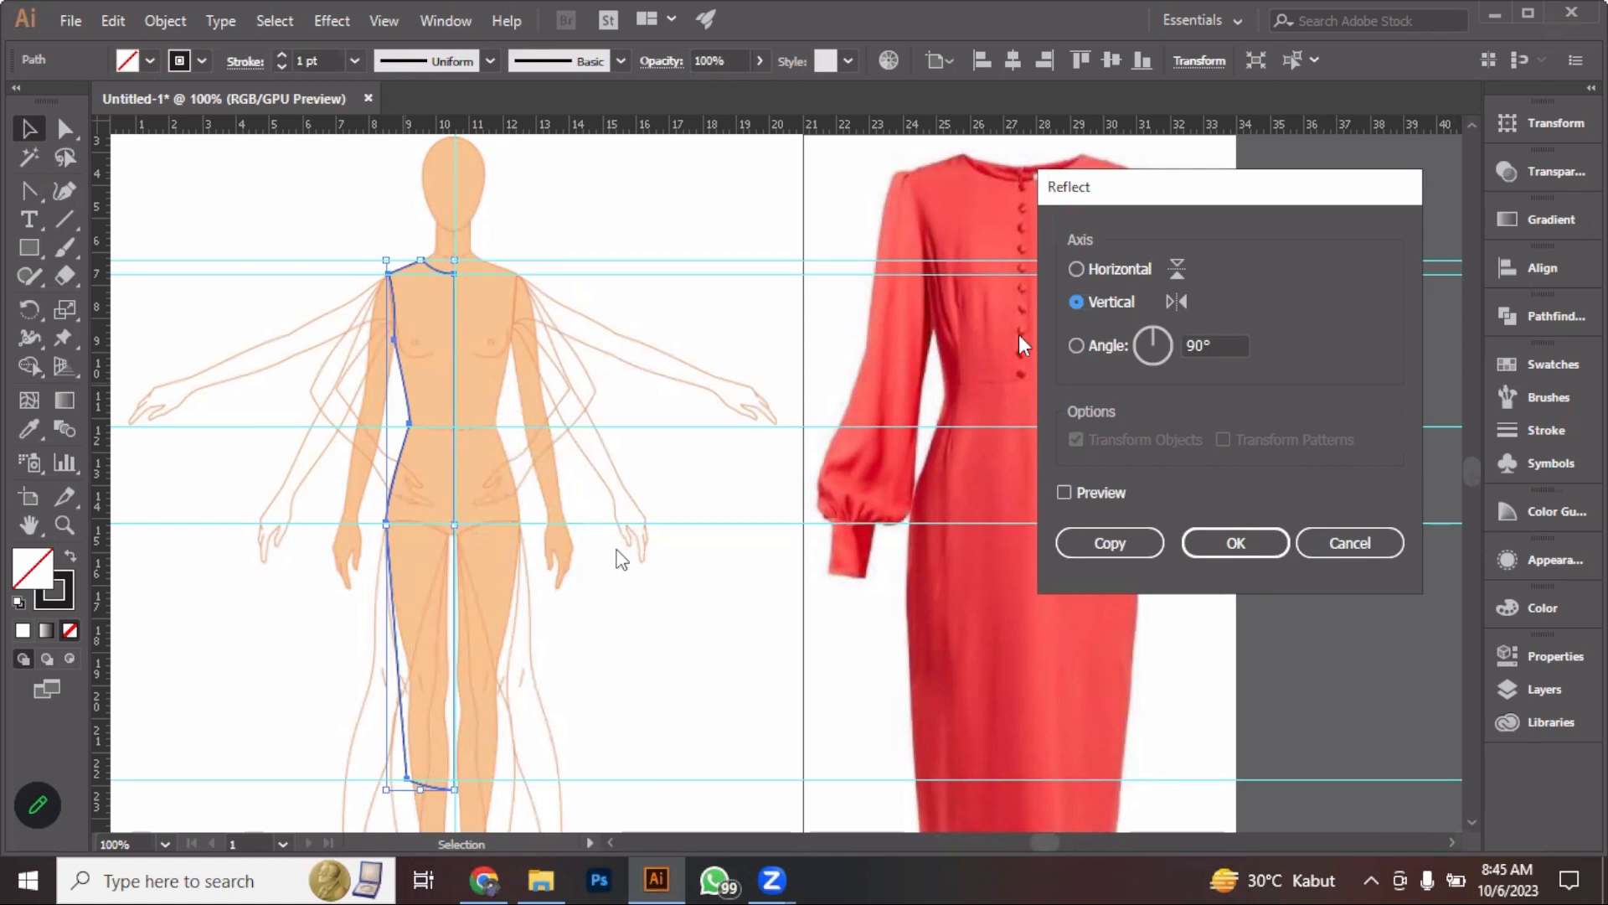
click(1136, 277)
click(1113, 301)
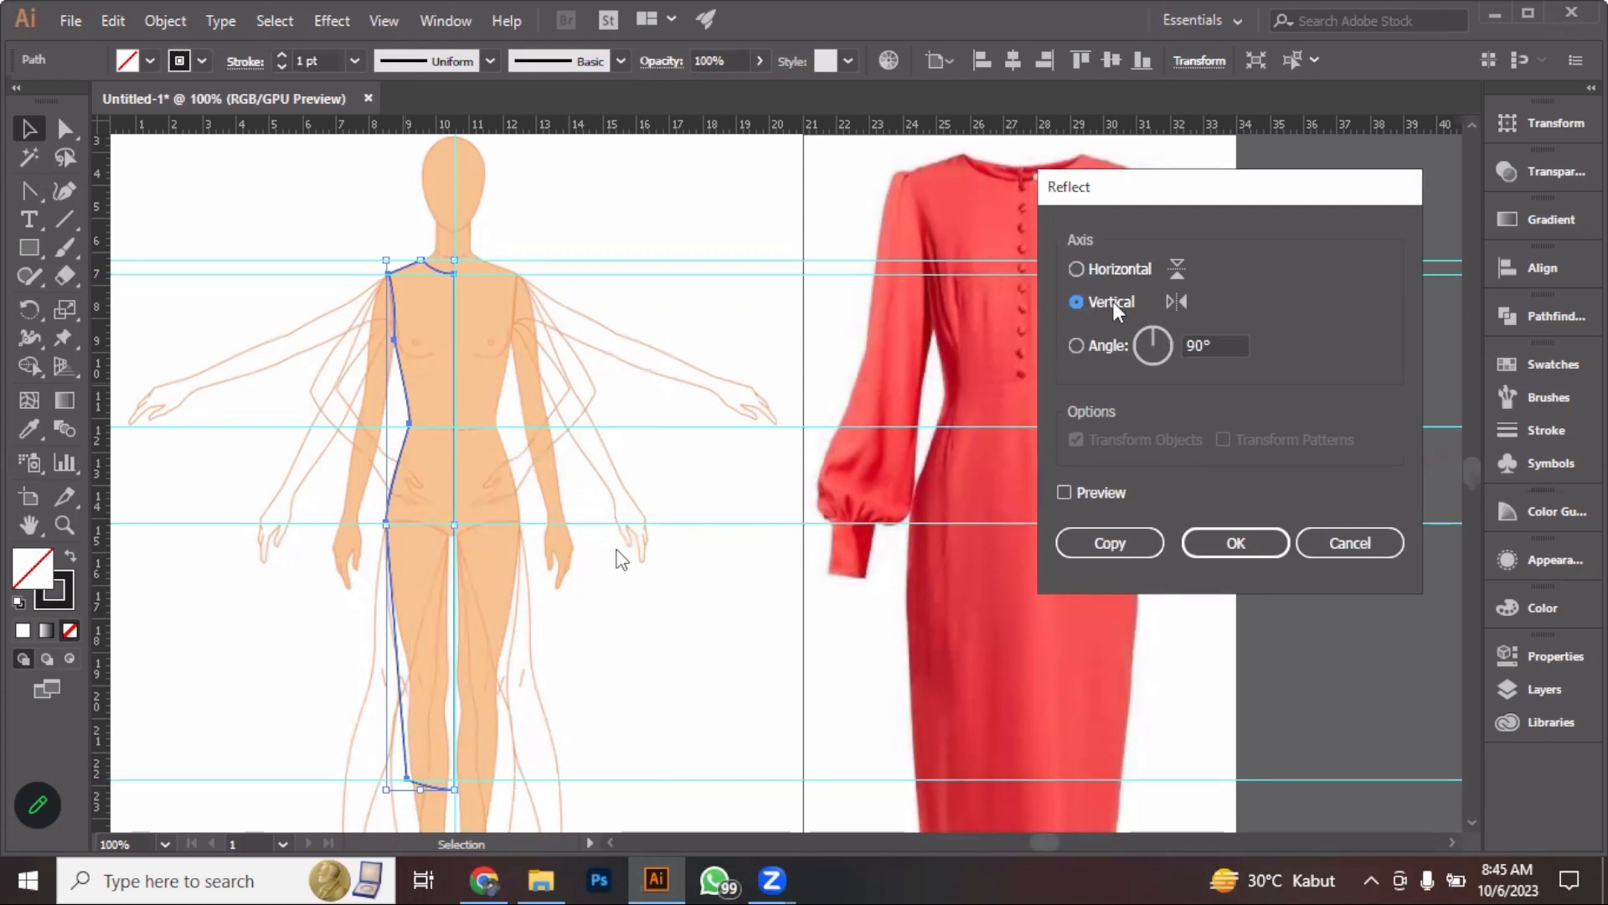
click(1108, 494)
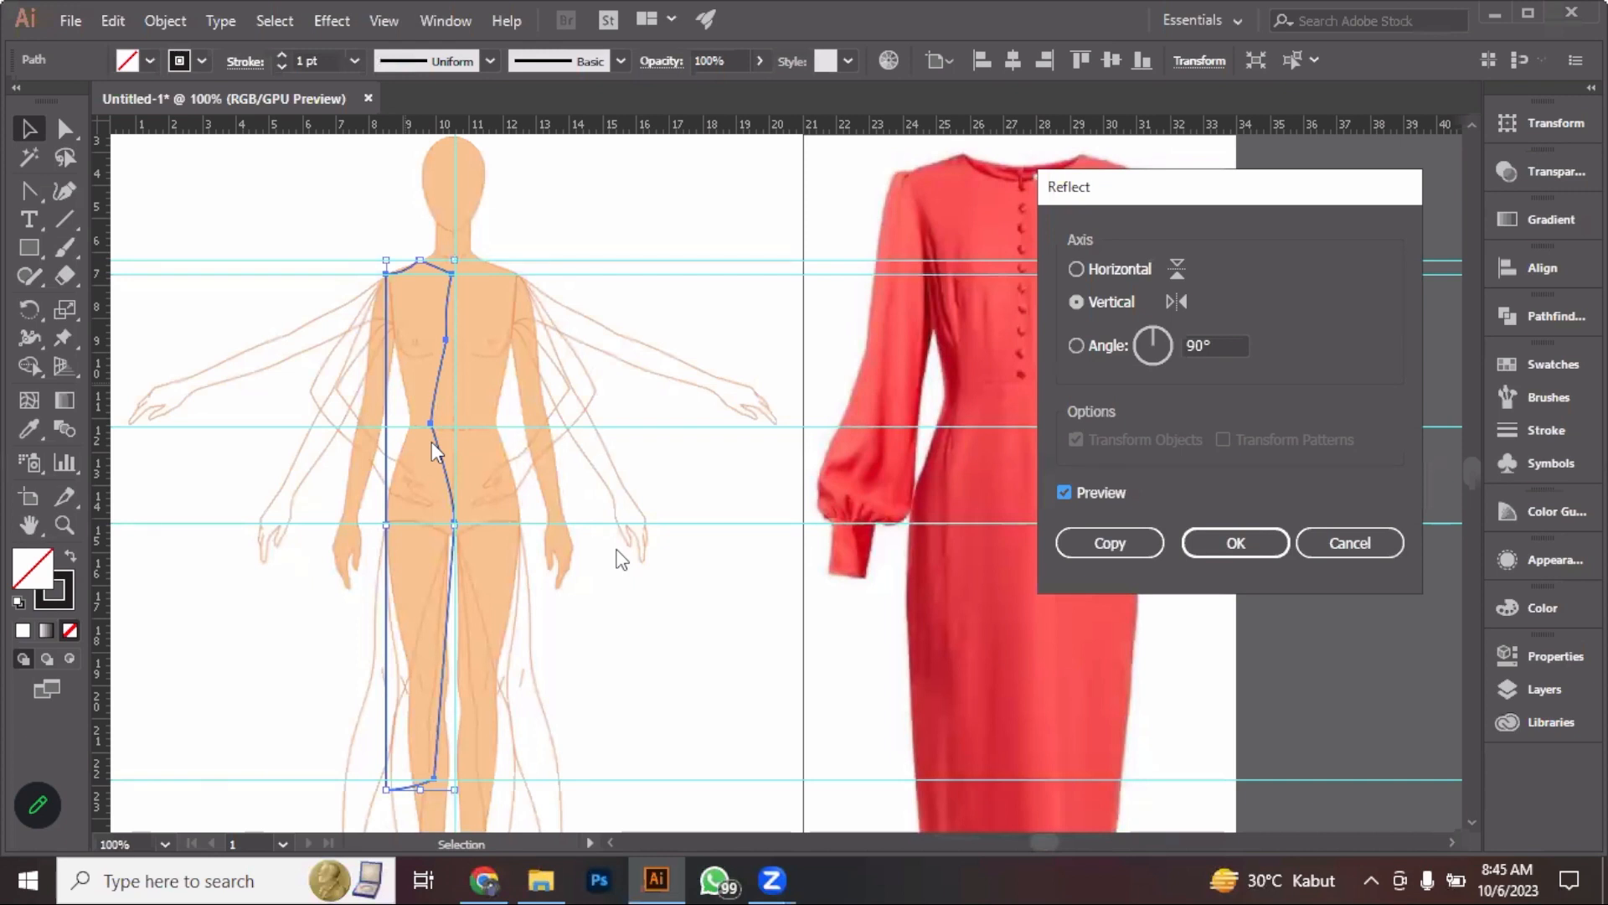
click(1099, 554)
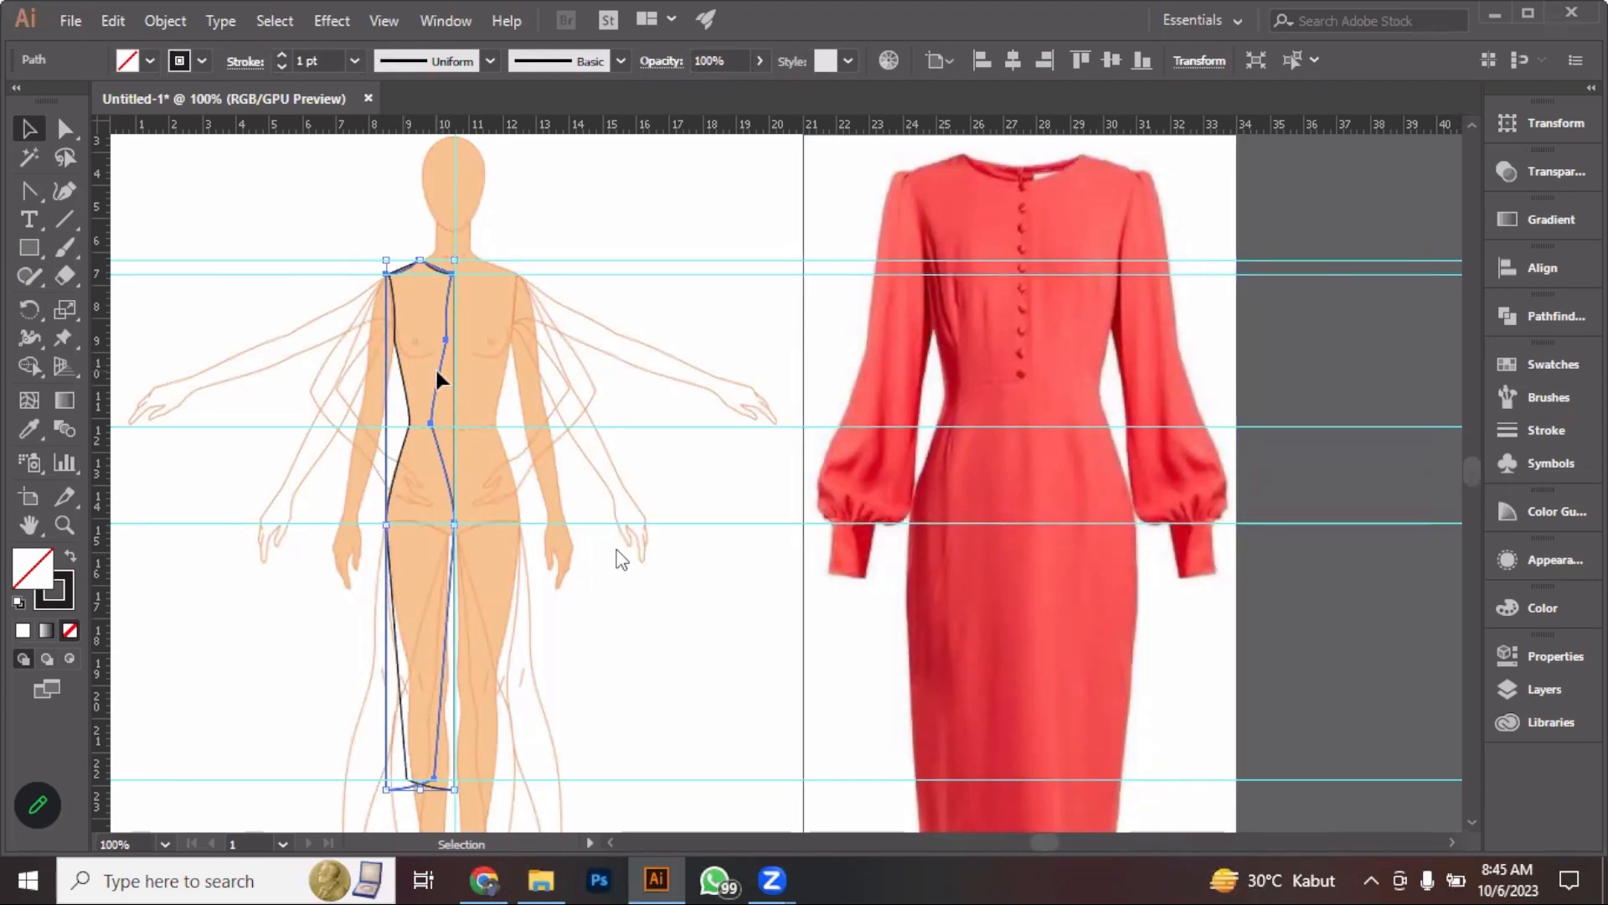
Move the mirrored half onto the figure's other side and nudge it horizontally until both centre-front edges meet
drag(436, 373, 756, 340)
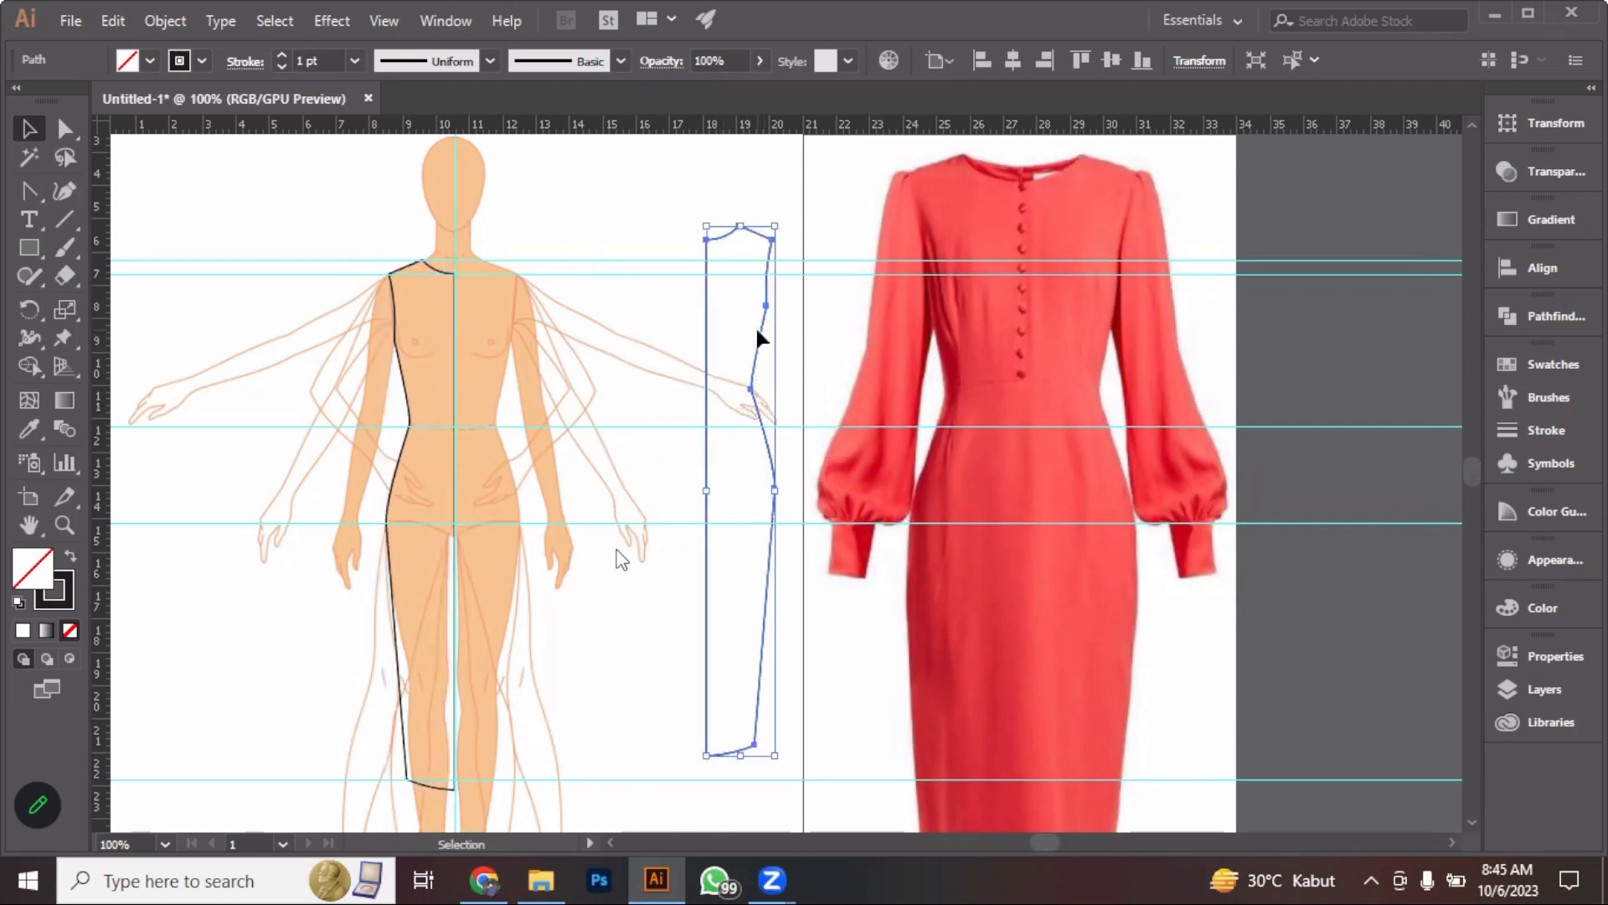
key(ctrl+z)
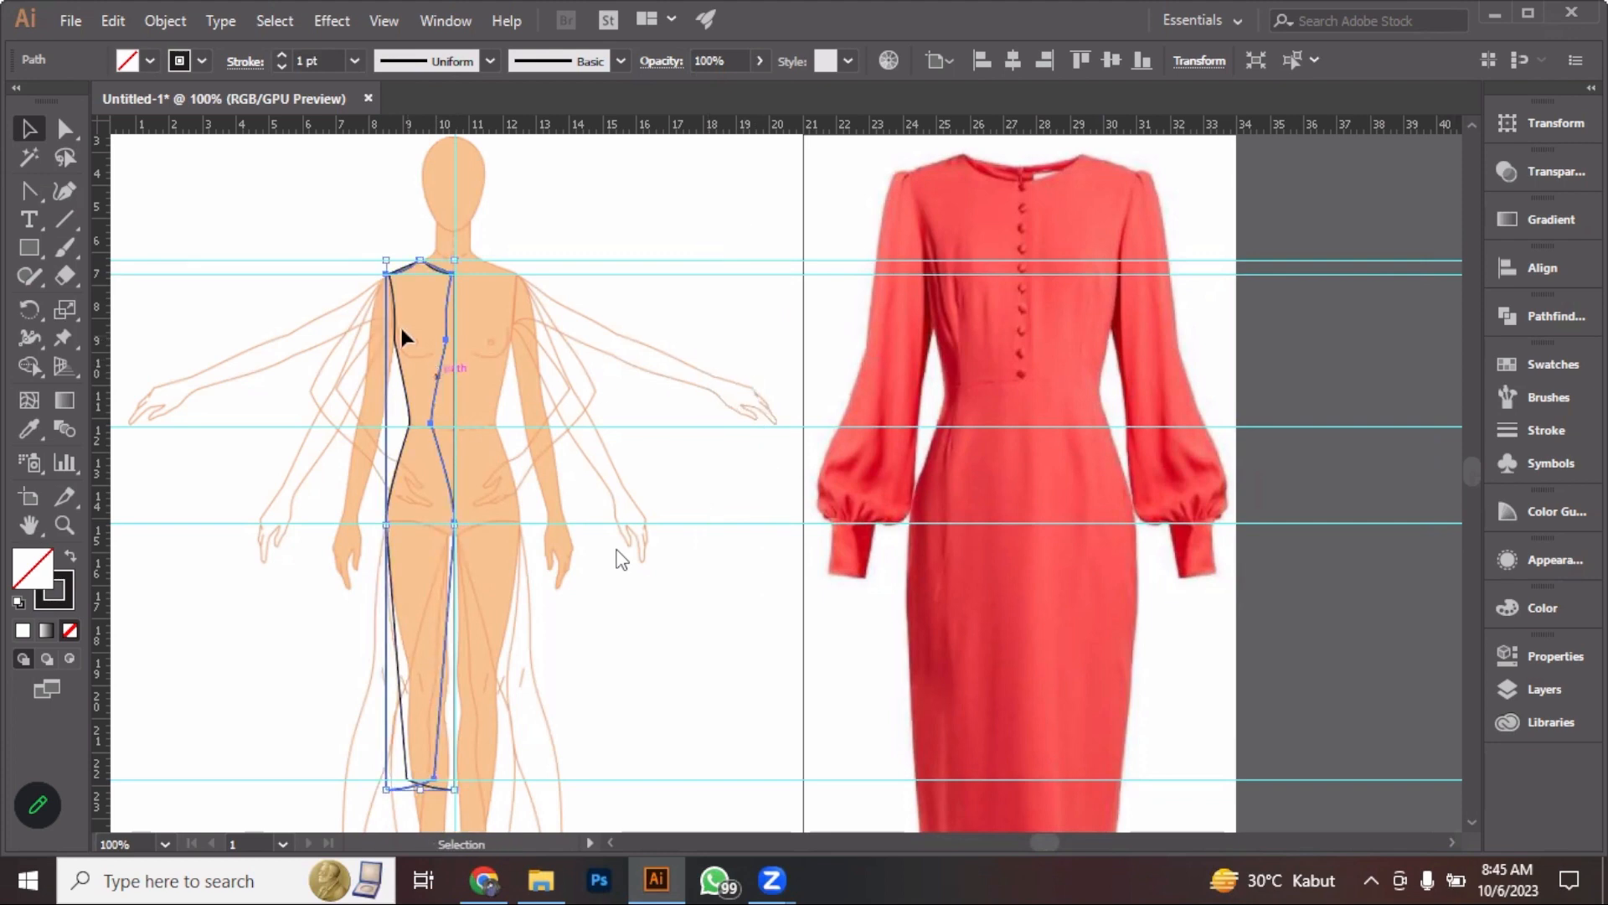
scroll(400, 328, up, 1)
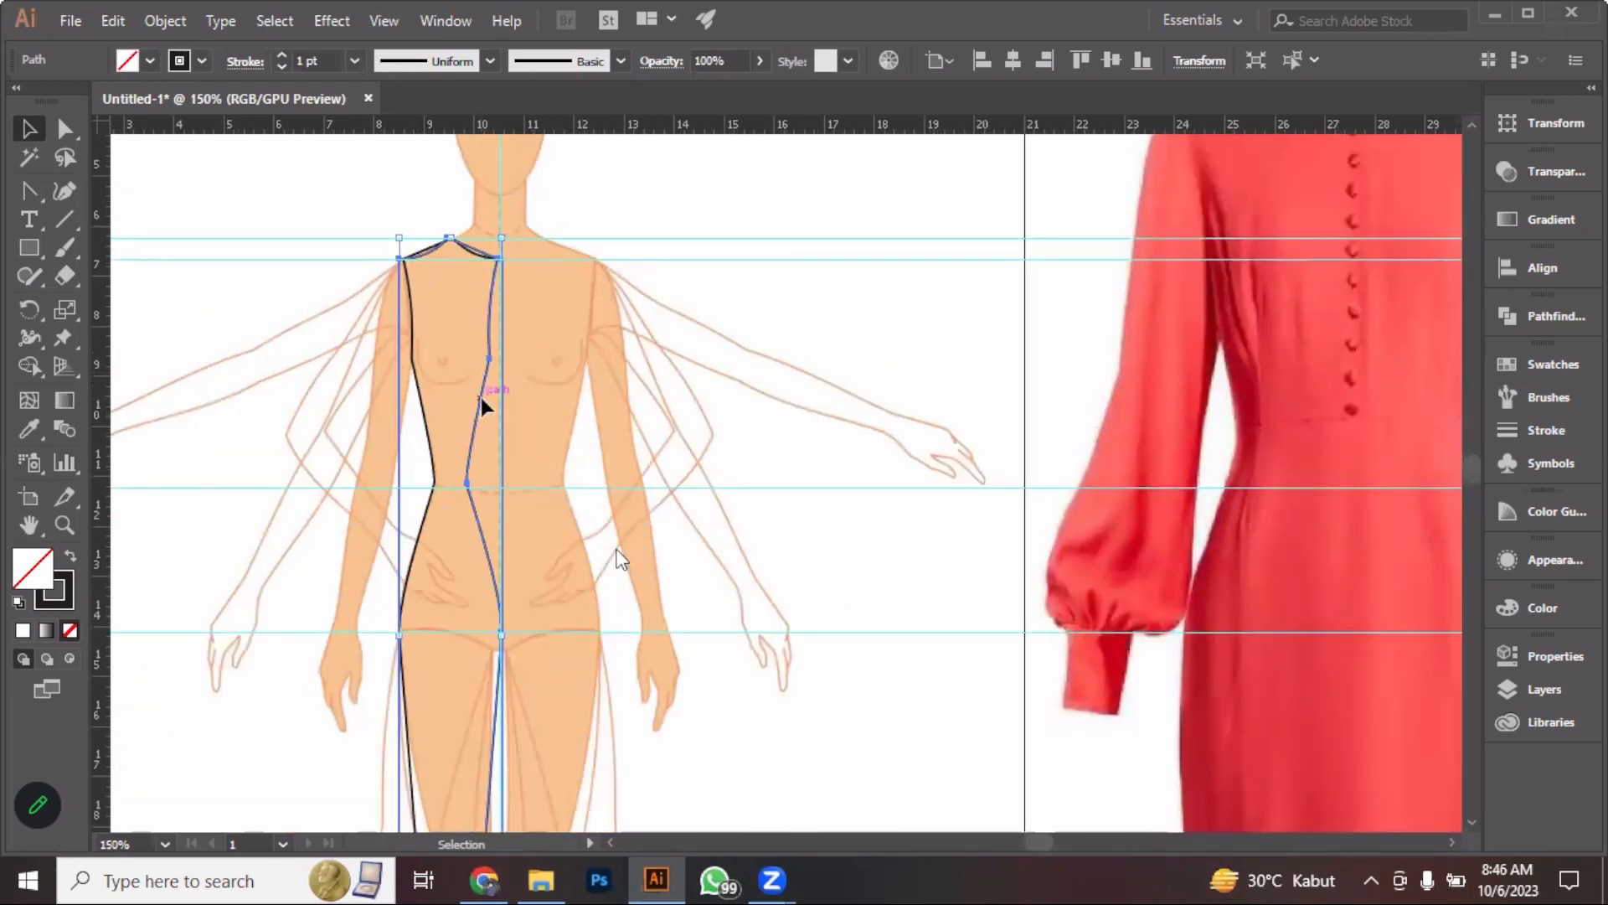
drag(481, 397, 578, 396)
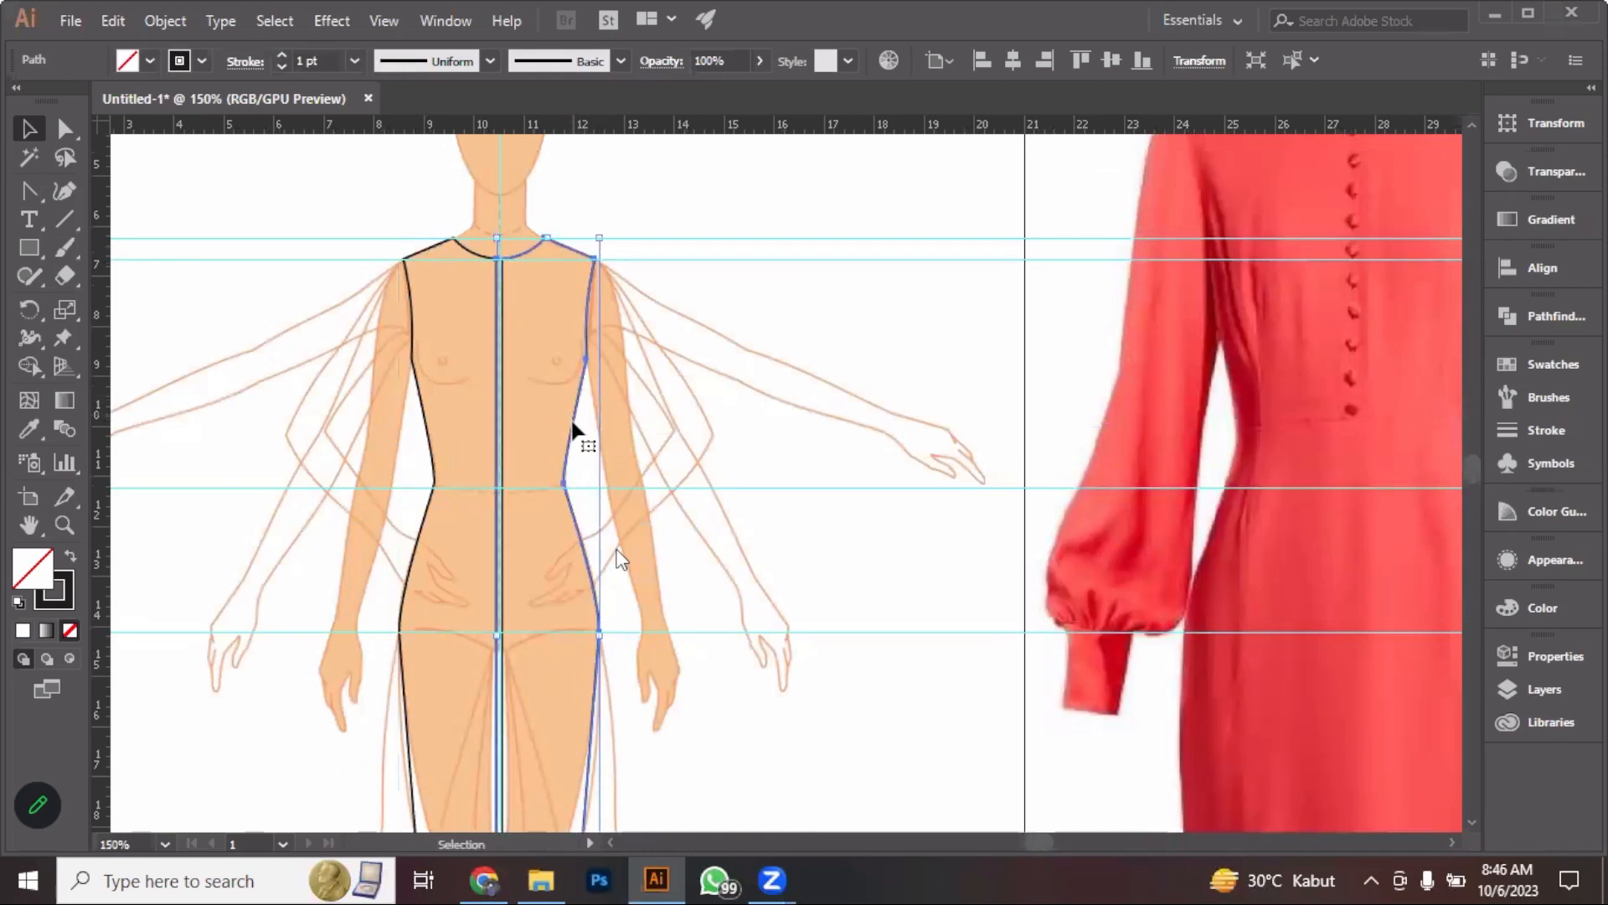
scroll(570, 432, down, 3)
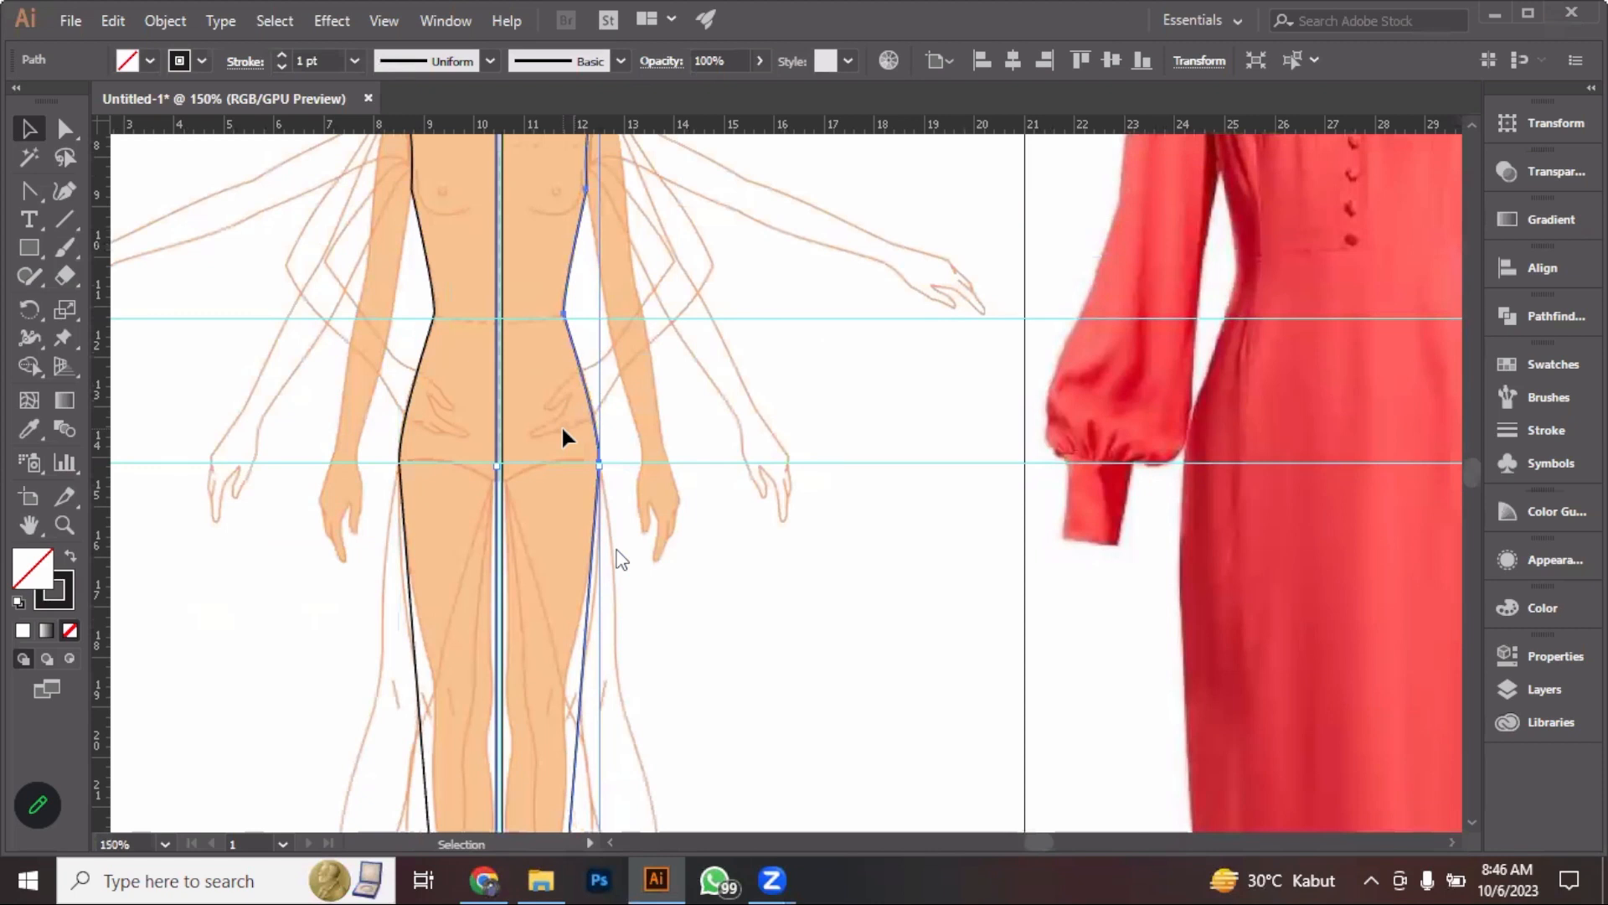
key(Right)
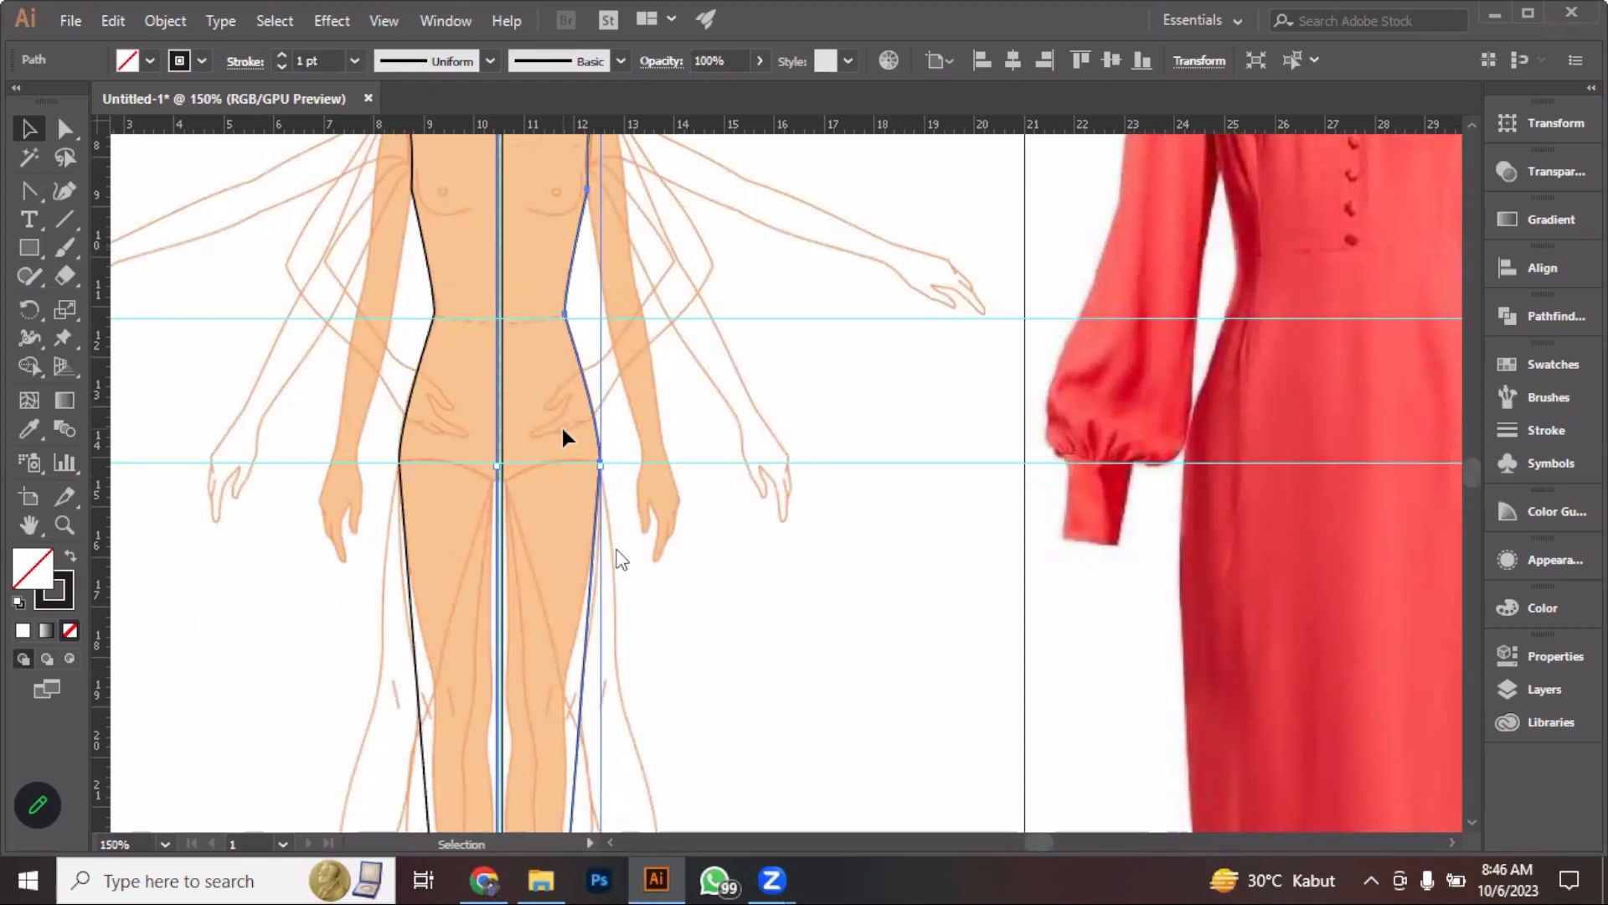
key(Right)
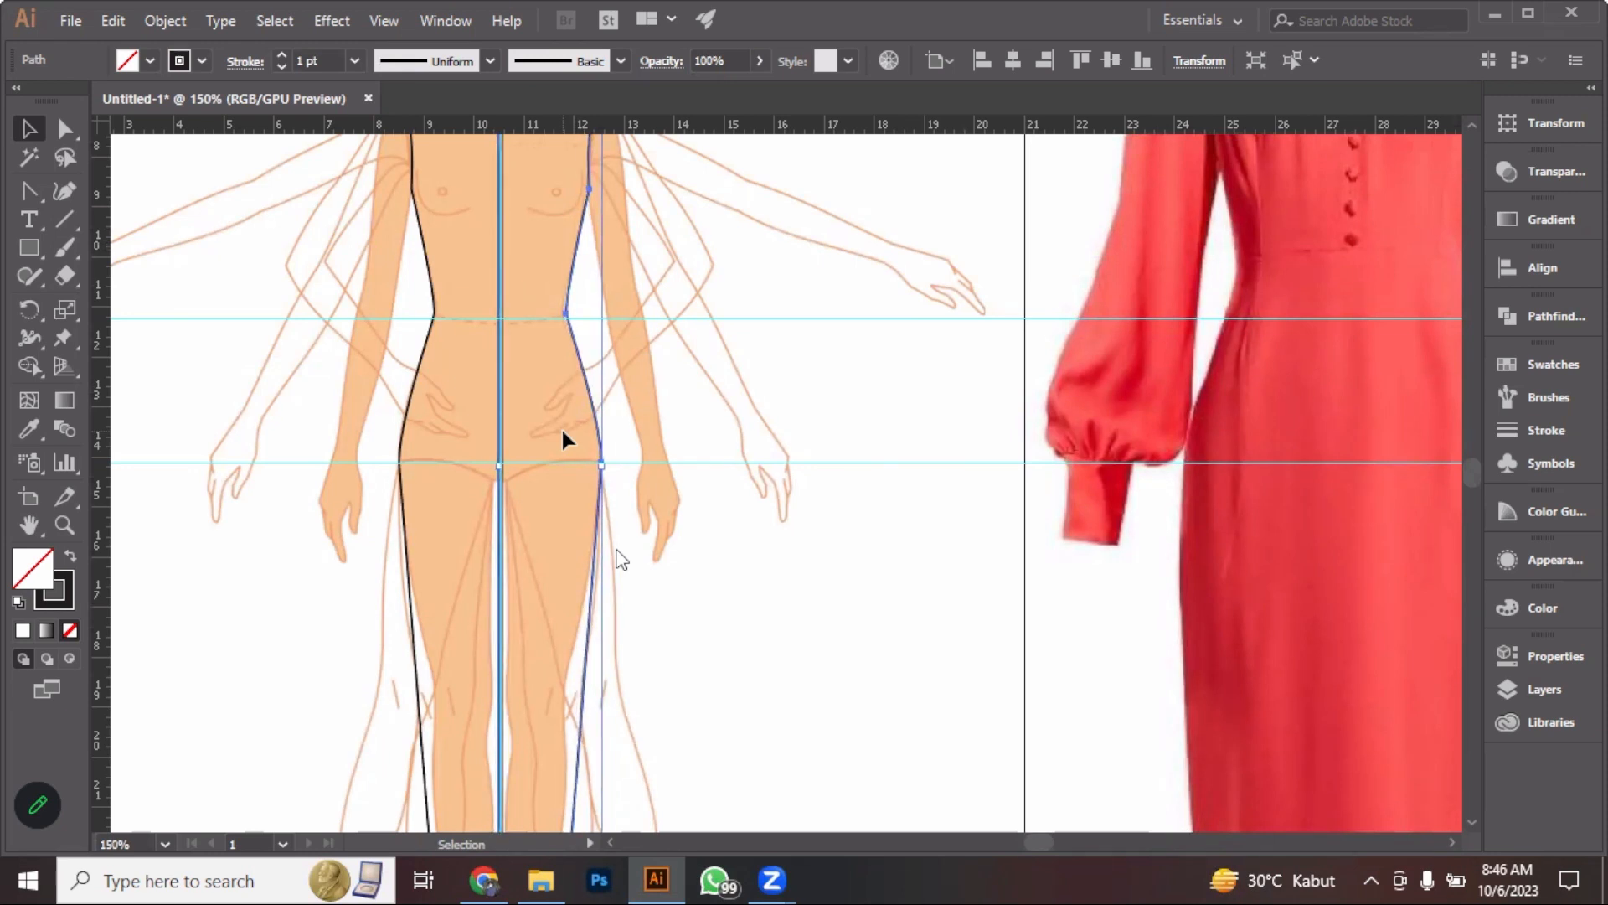
key(Left)
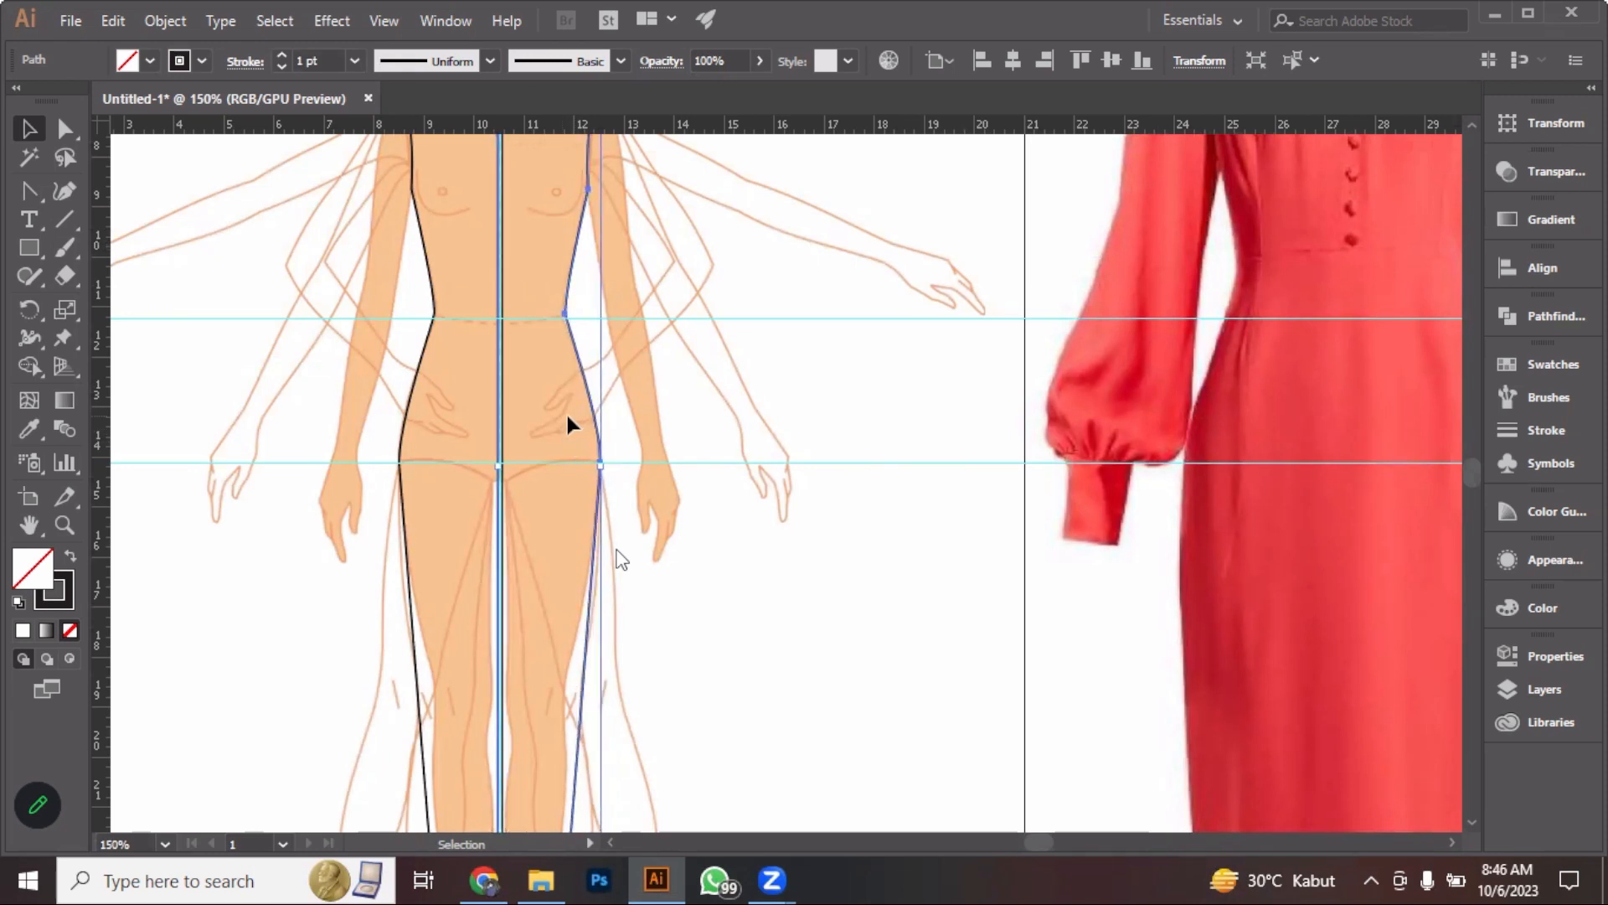
key(alt)
scroll(579, 430, down, 1)
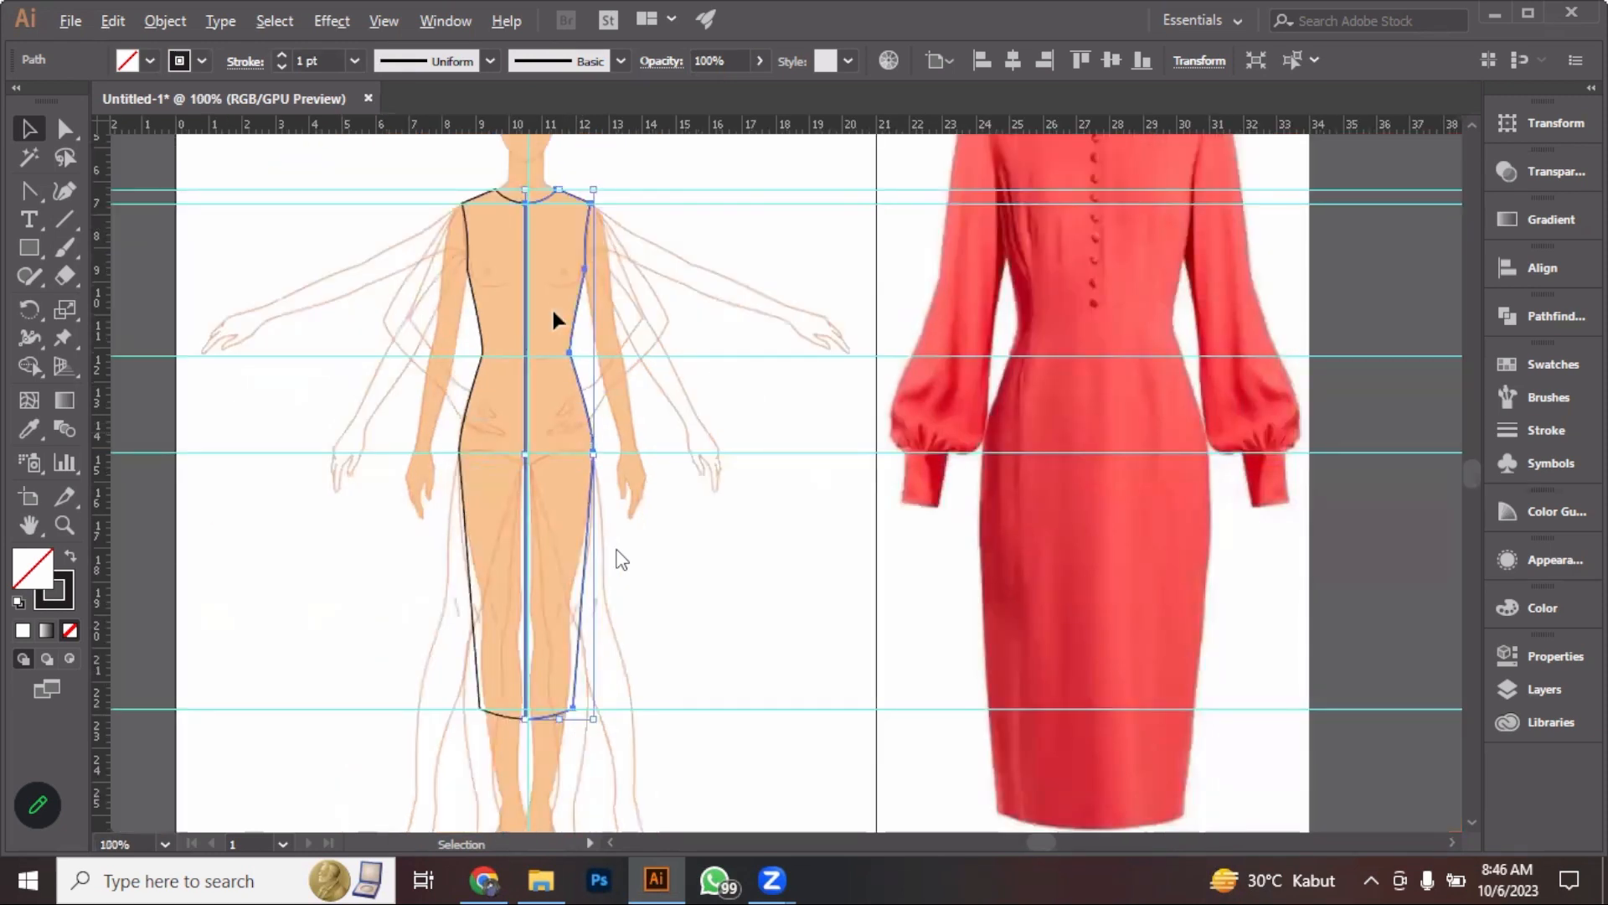
click(701, 540)
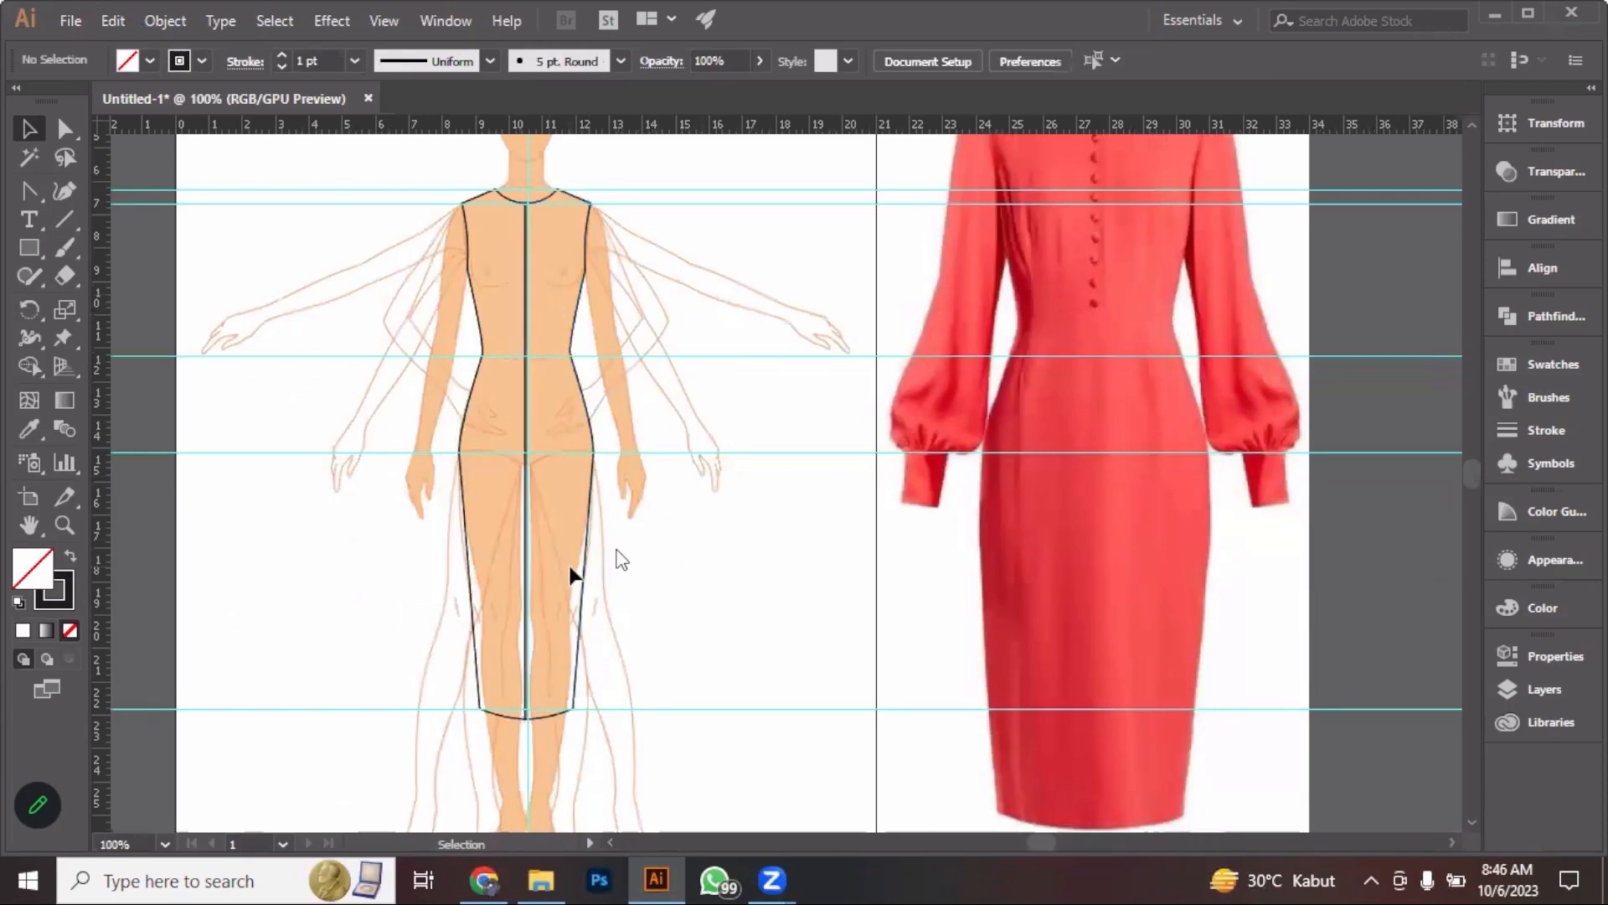
Select both dress halves and merge them into a single outline with the Pathfinder's Unite shape mode
click(589, 553)
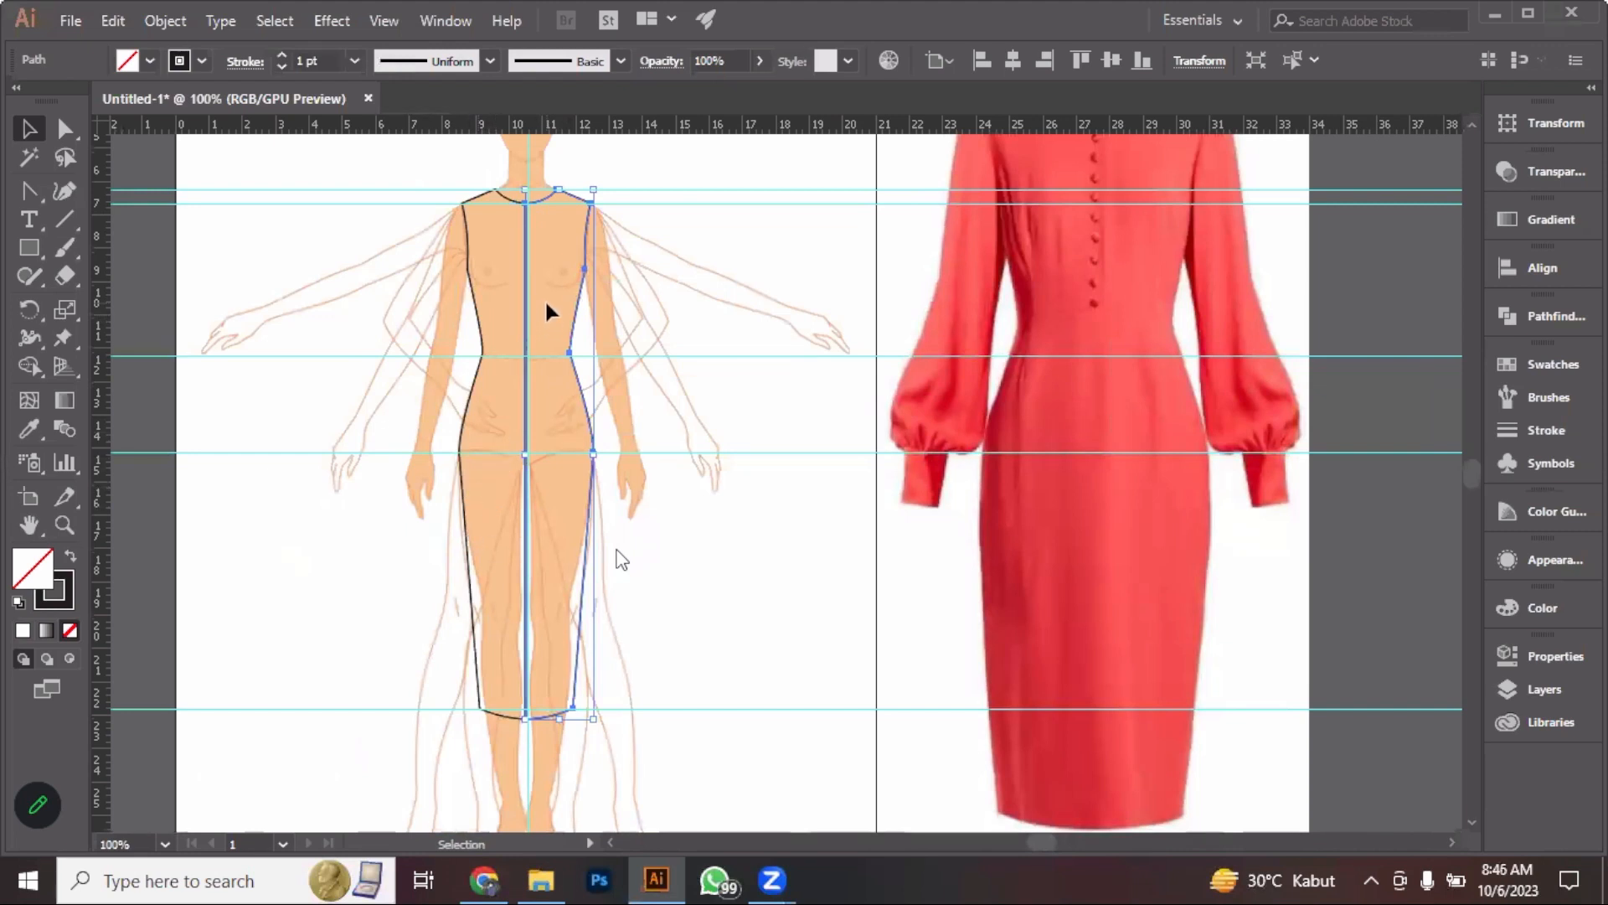
shift+click(466, 506)
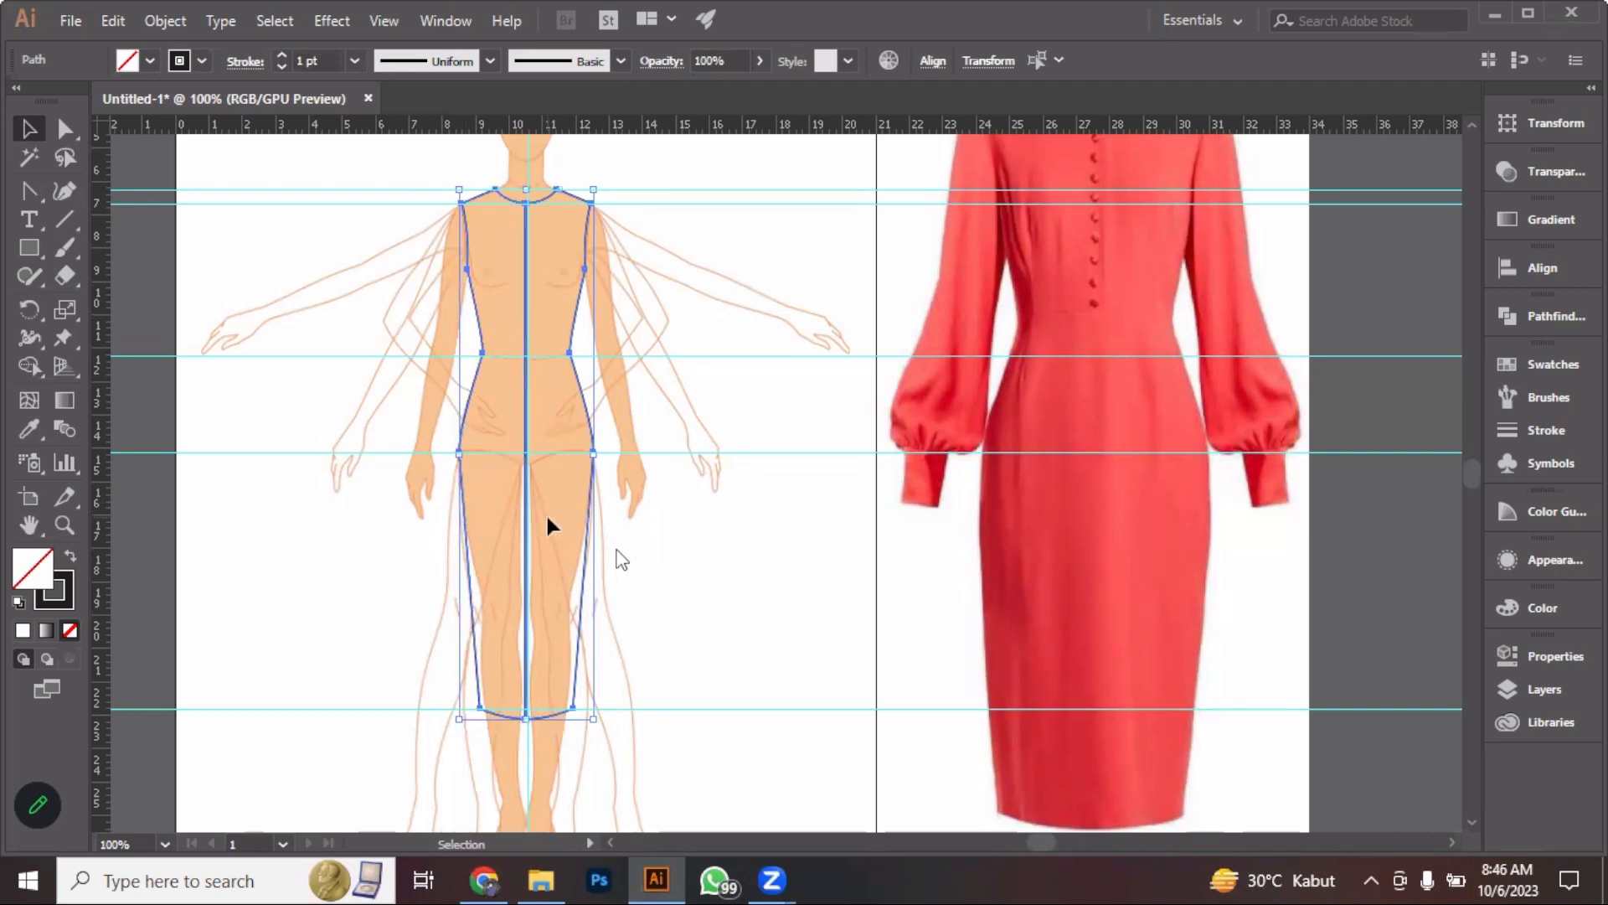
click(1552, 318)
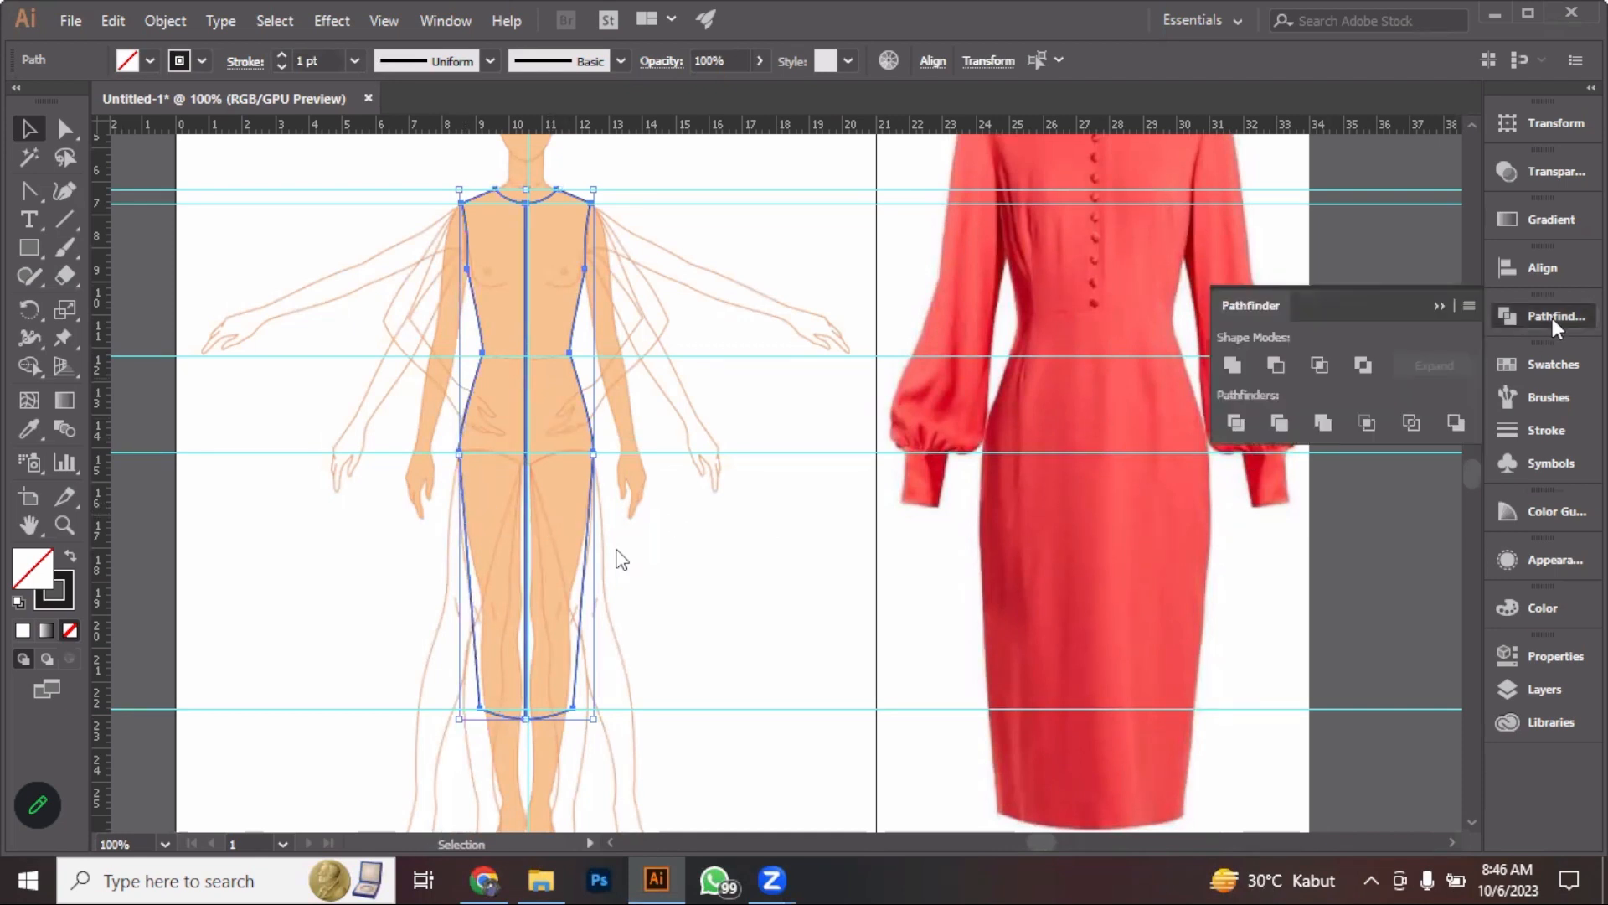
click(1234, 366)
click(1280, 610)
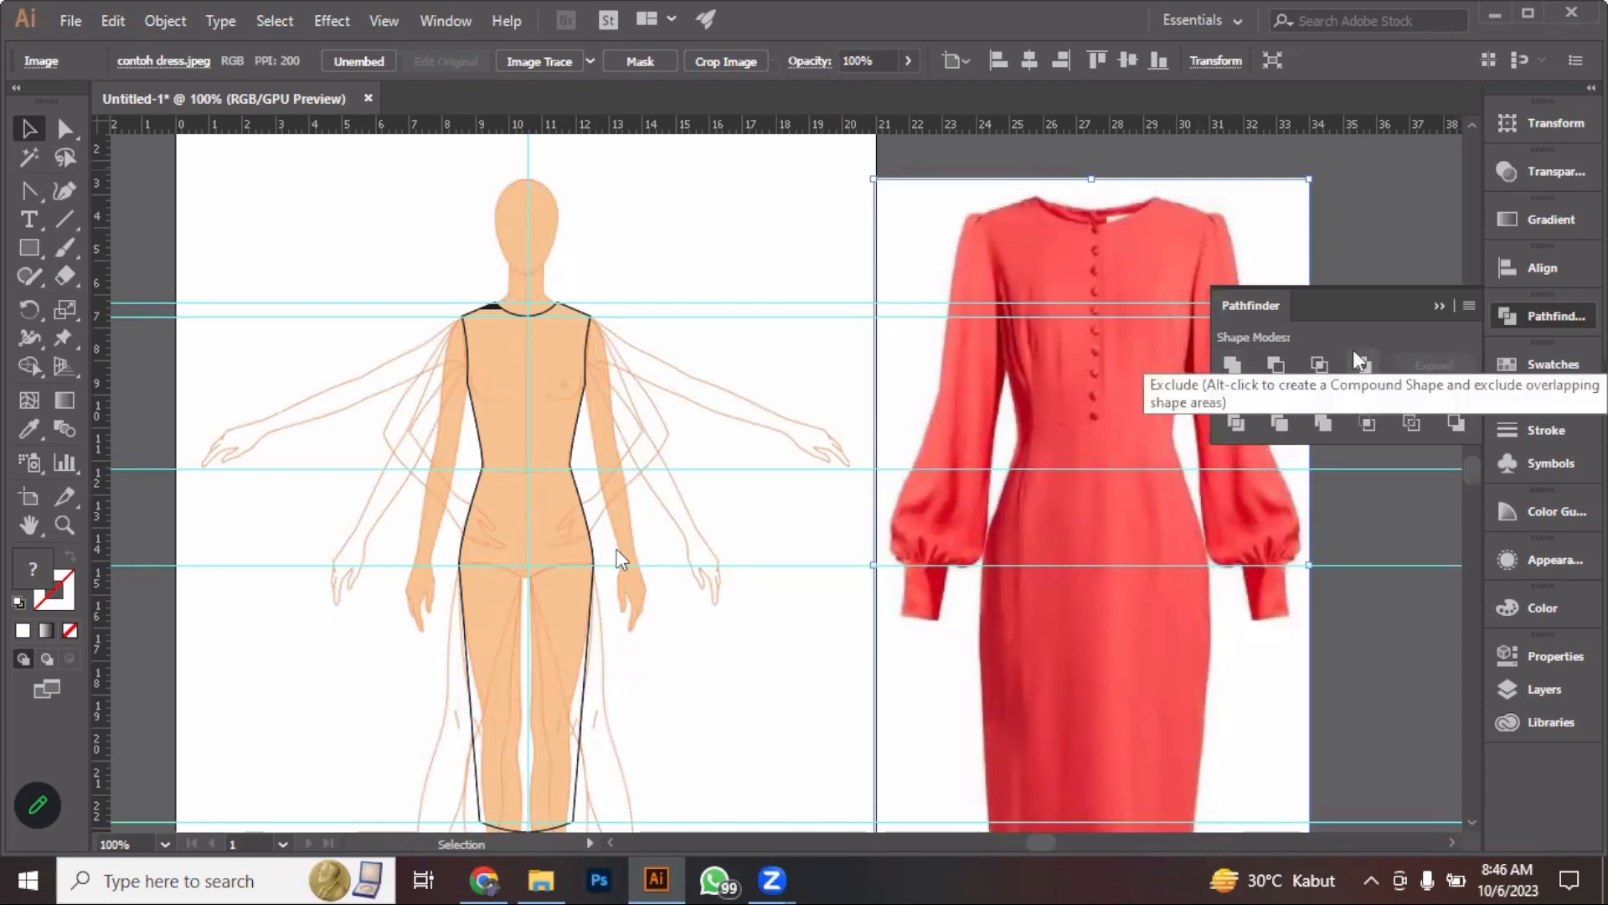
click(1439, 307)
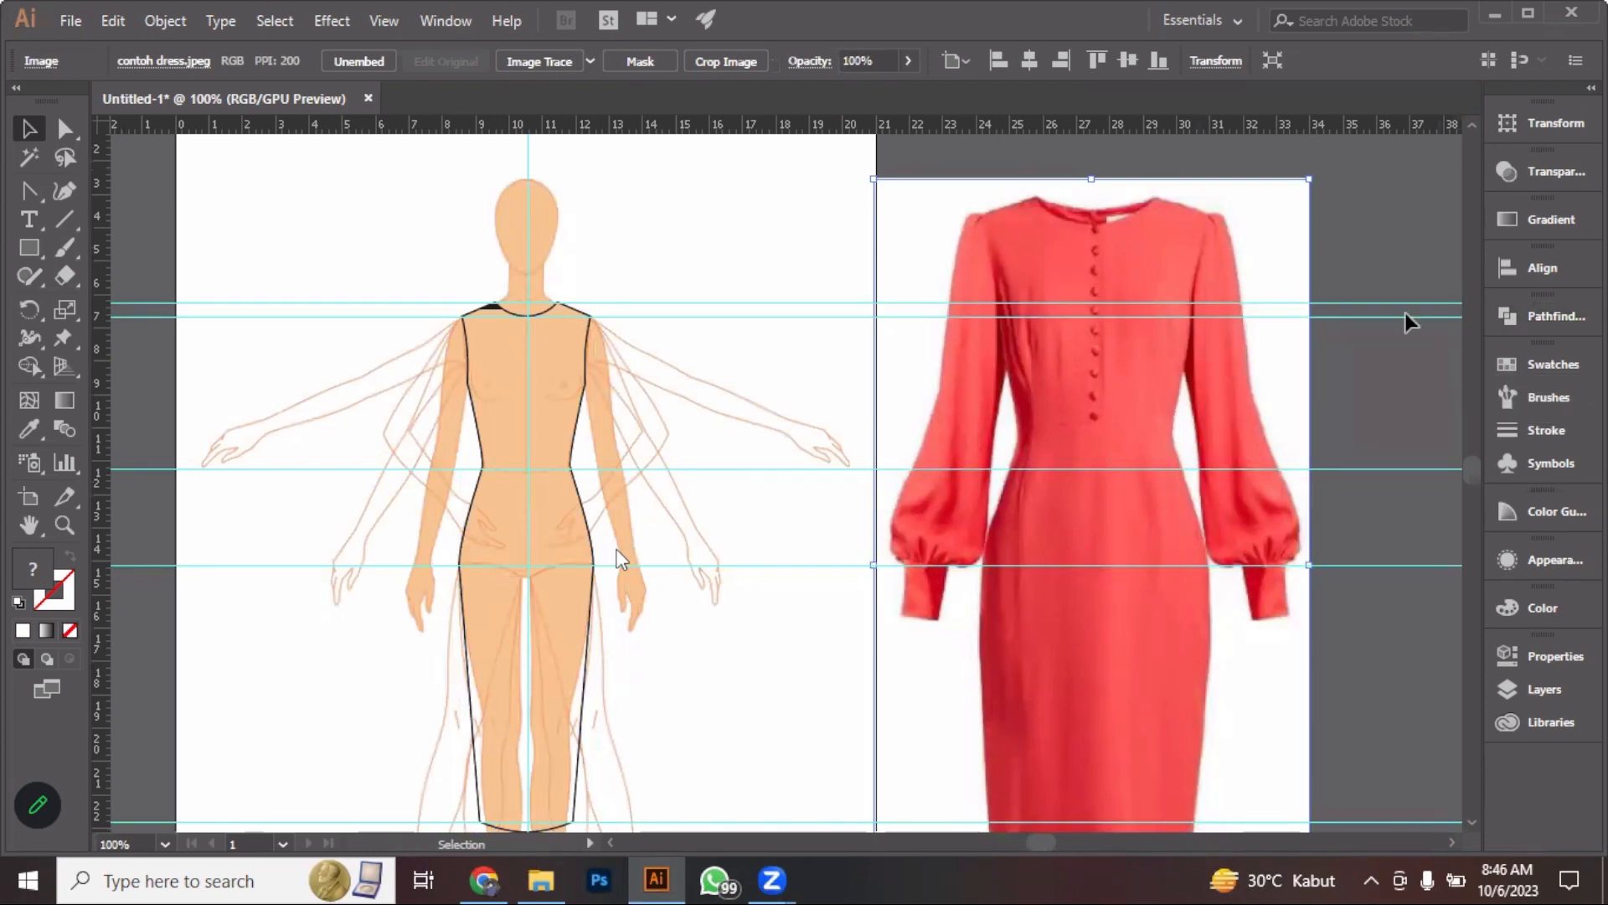
Reshape the neckline's left curve with the Anchor Point tool to remove the black wedge beside the shoulder seam, and deselect the dress
scroll(495, 305, up, 4)
key(a)
alt+click(499, 291)
scroll(499, 293, up, 2)
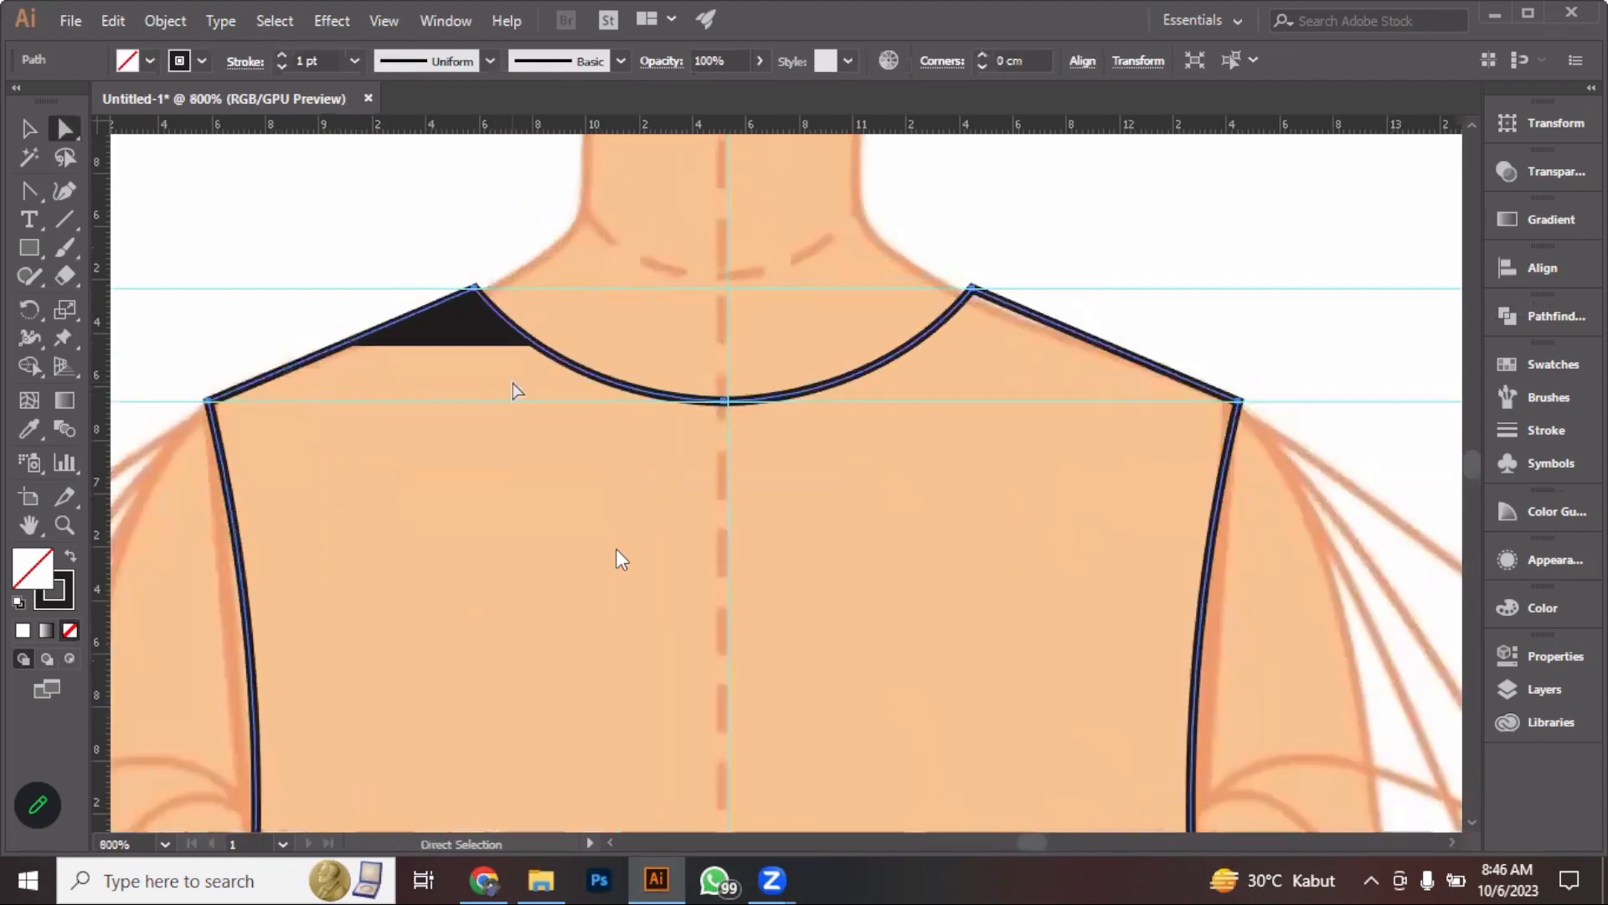
click(29, 190)
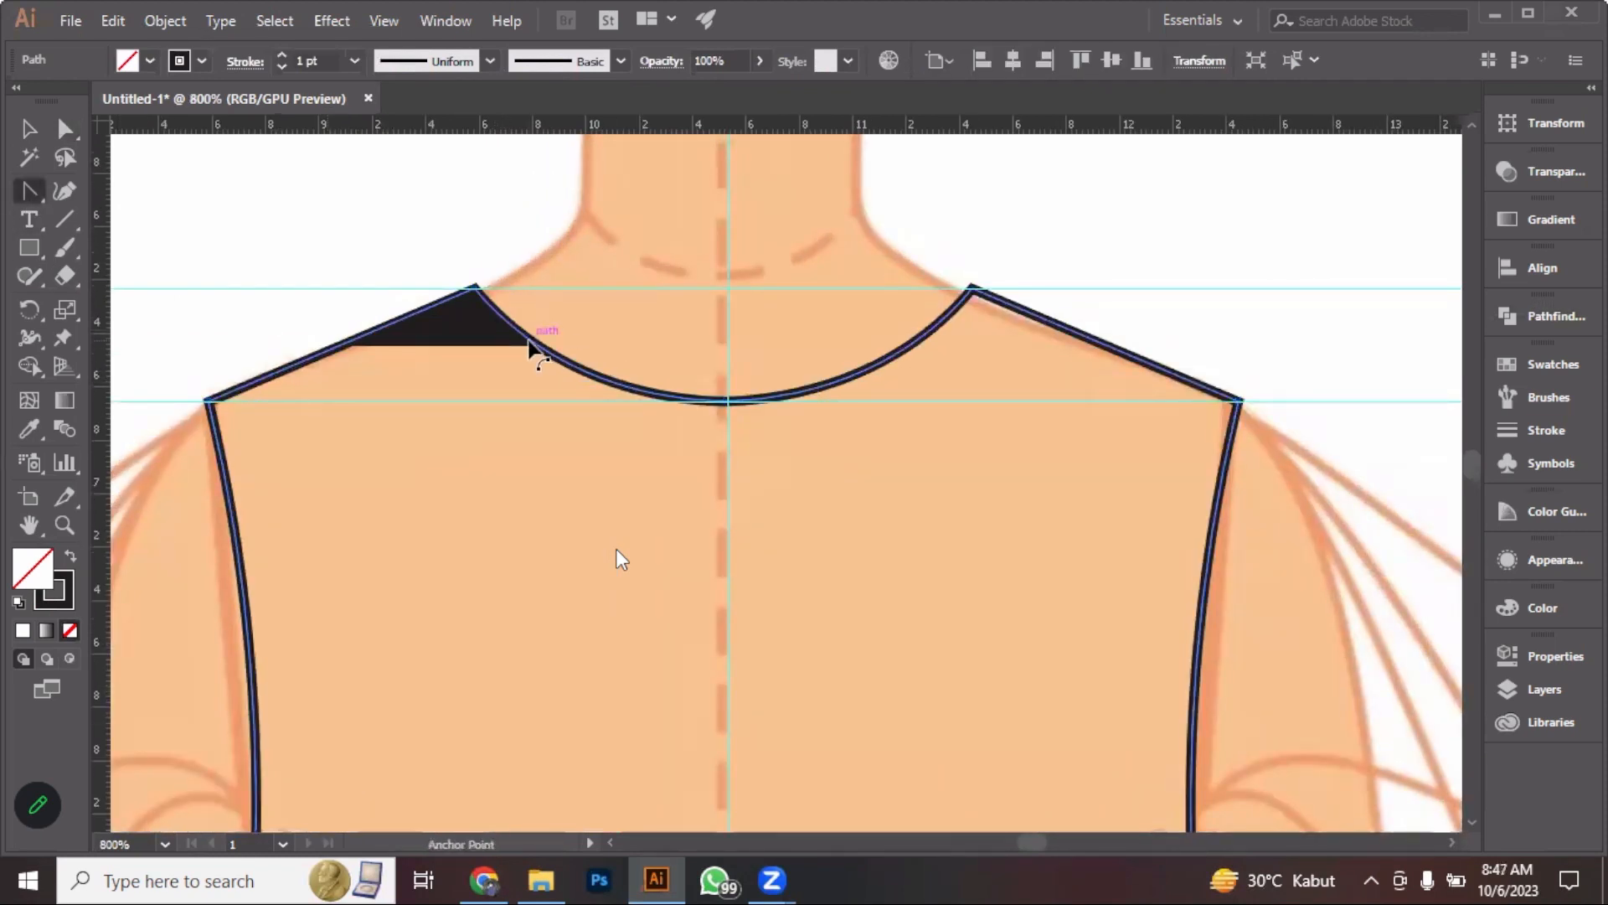
drag(533, 345, 534, 371)
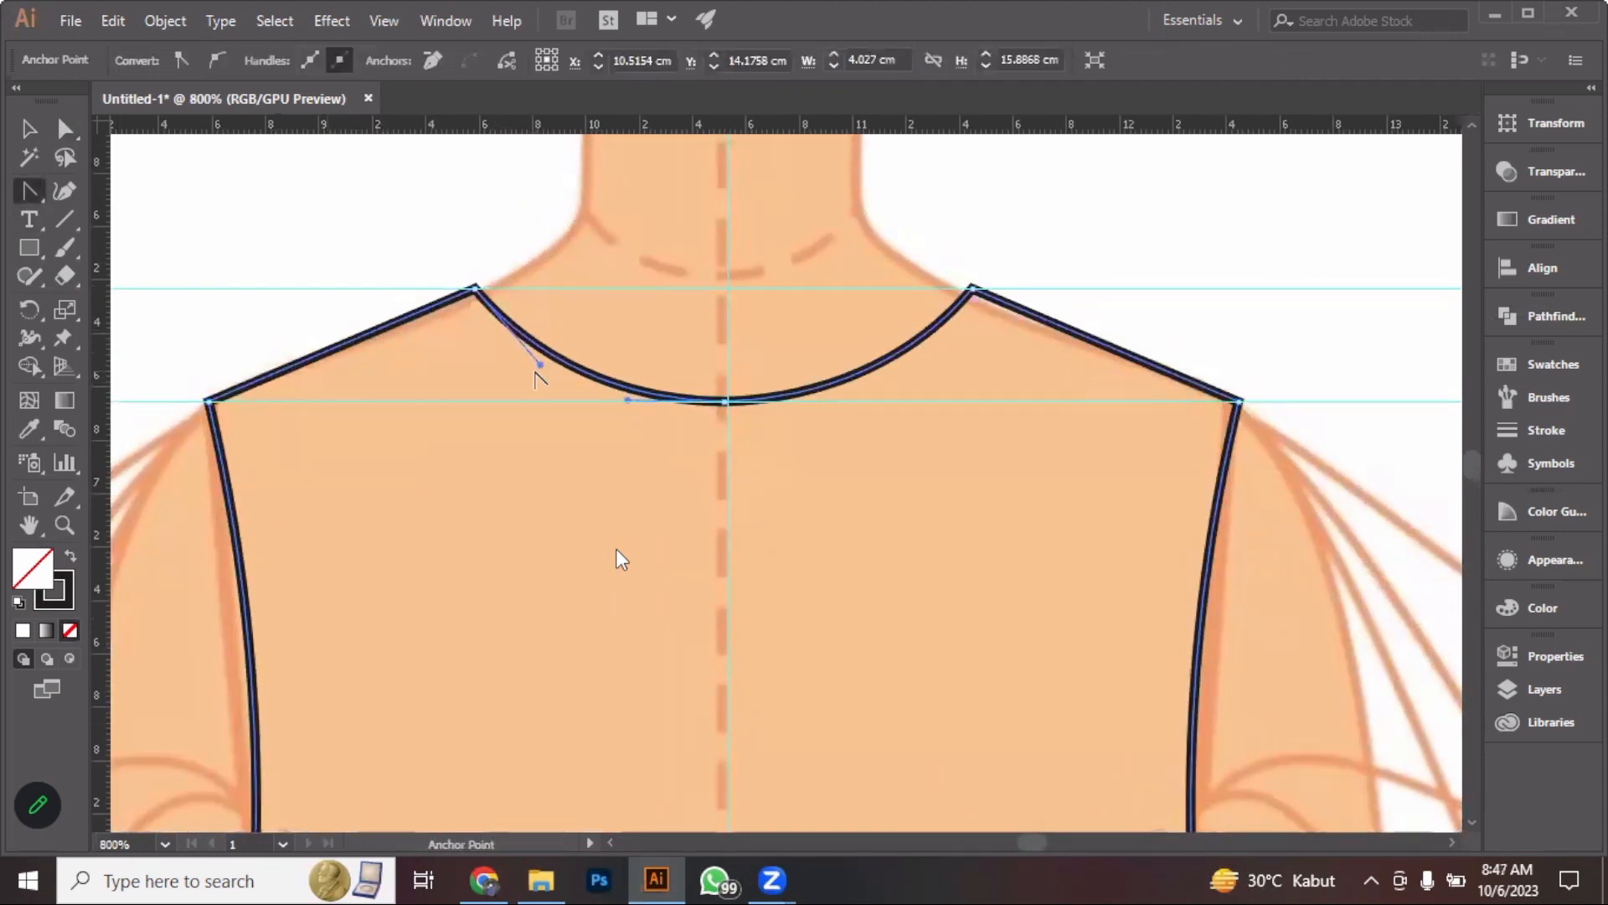
click(30, 127)
scroll(596, 394, down, 4)
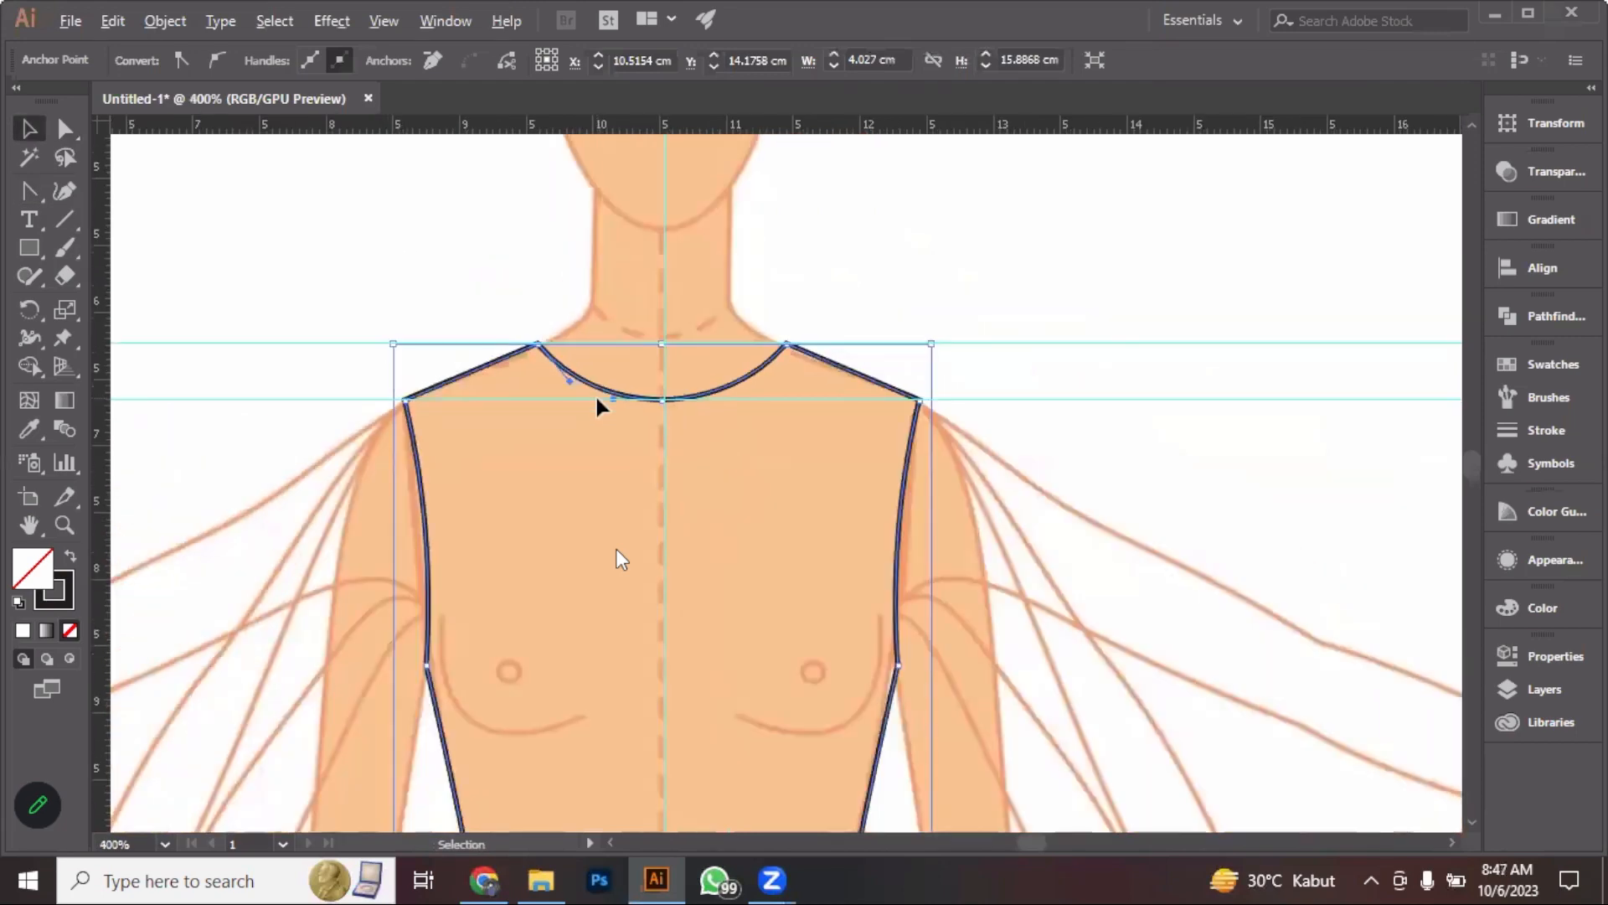
scroll(596, 402, down, 3)
scroll(783, 348, up, 2)
click(783, 349)
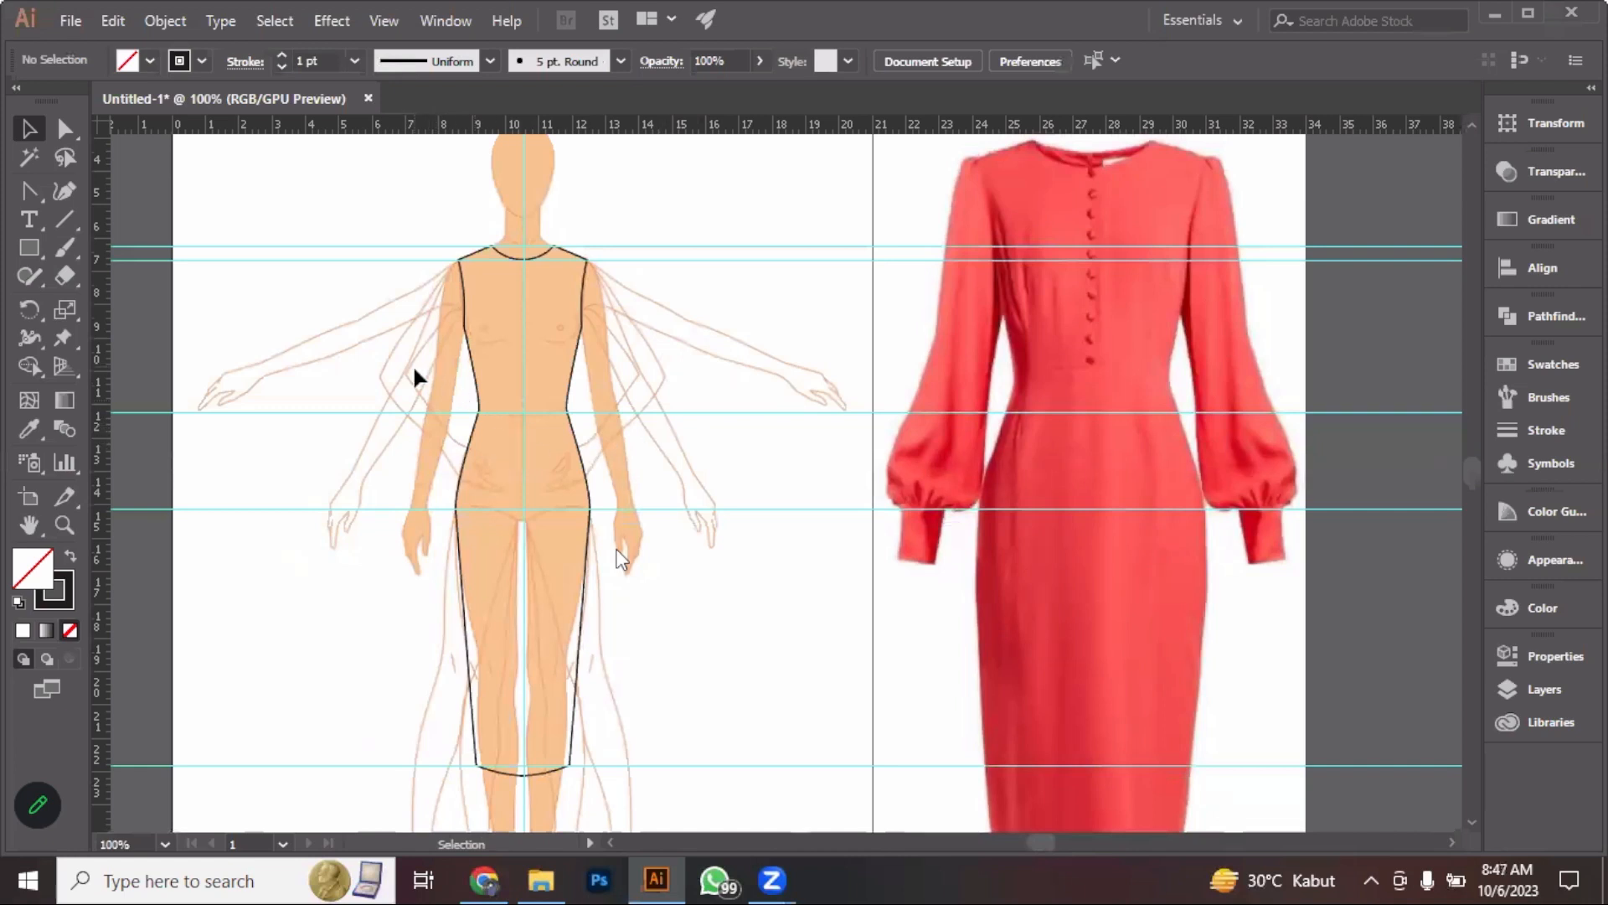
Outline a closed sleeve with the Pen tool on the figure's left-hand arm, from shoulder tip to wrist and back up through the underarm
scroll(414, 373, down, 2)
scroll(402, 376, up, 4)
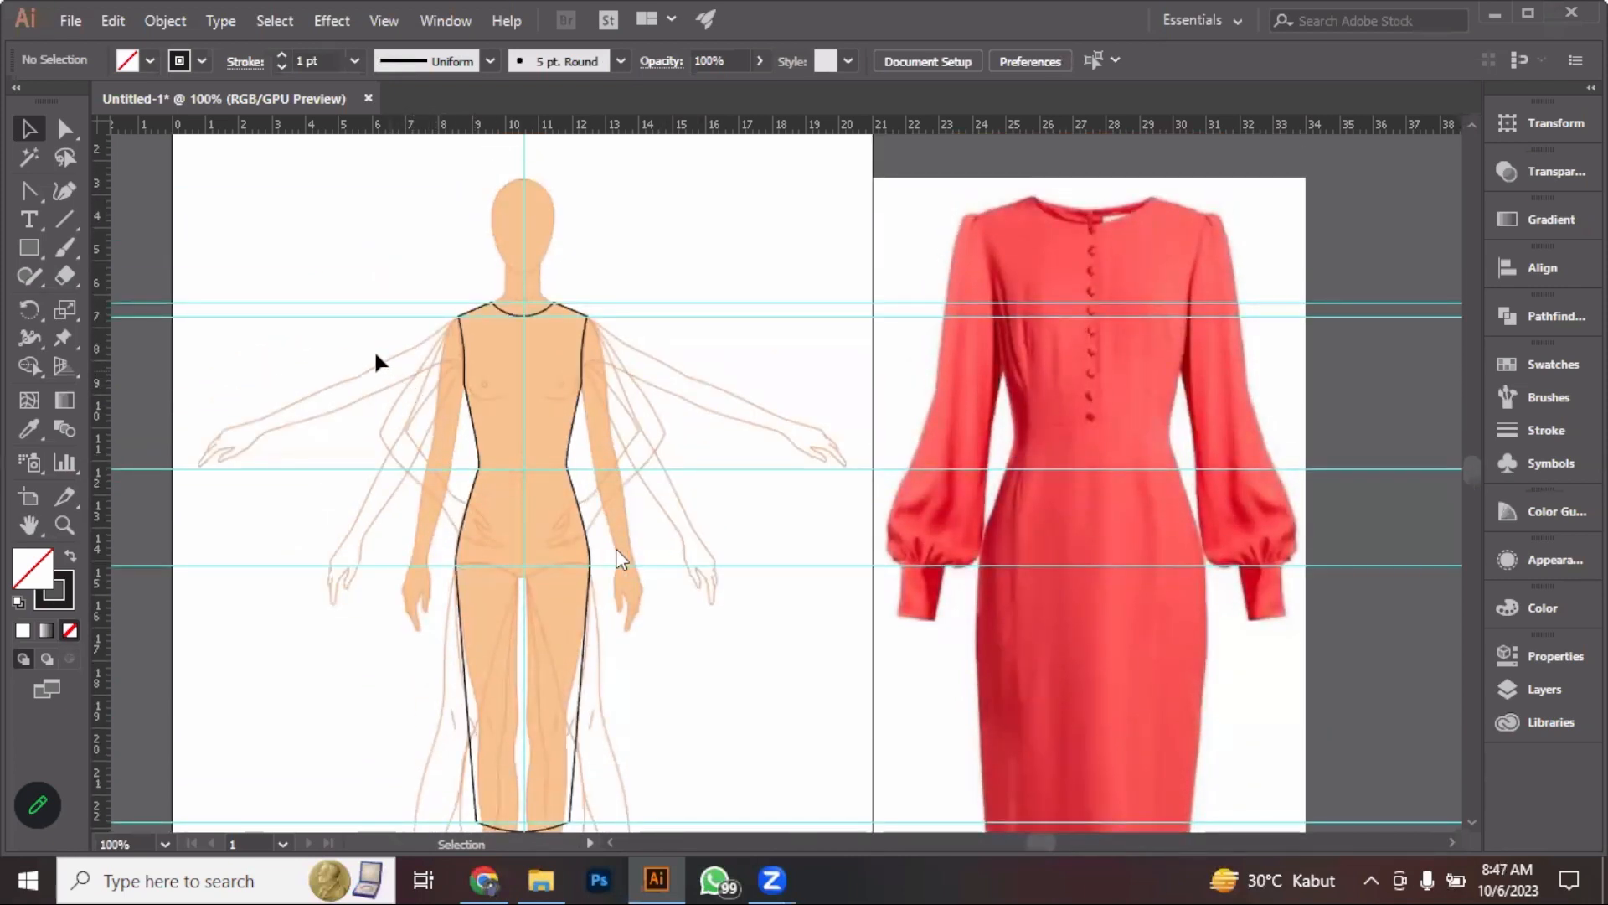
scroll(375, 360, up, 1)
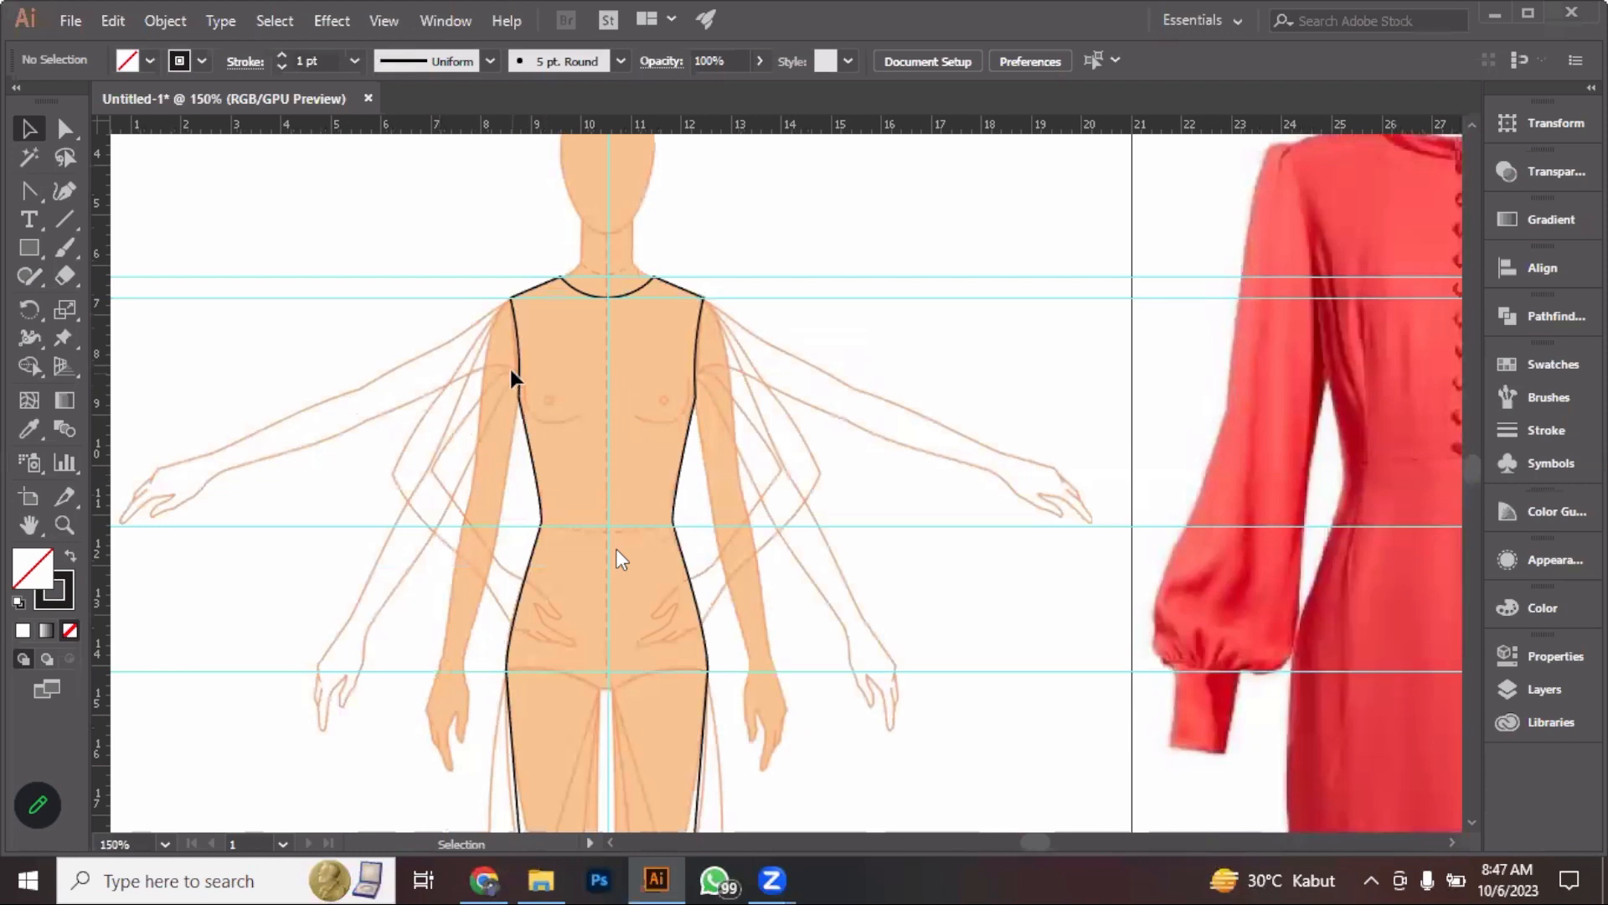
drag(37, 183, 98, 185)
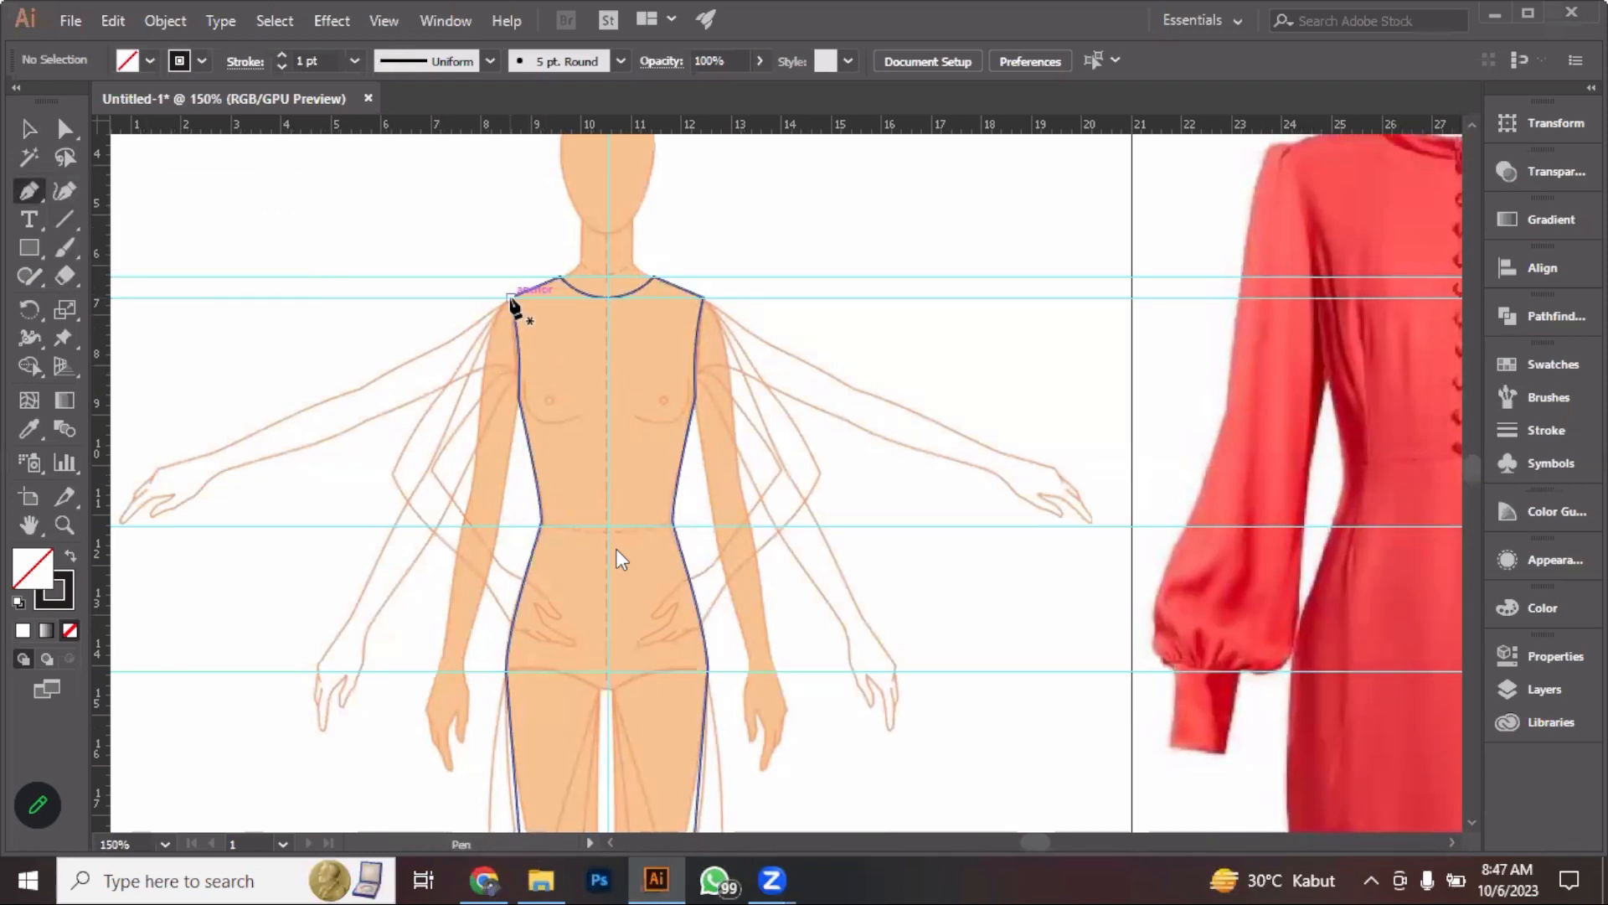
click(510, 297)
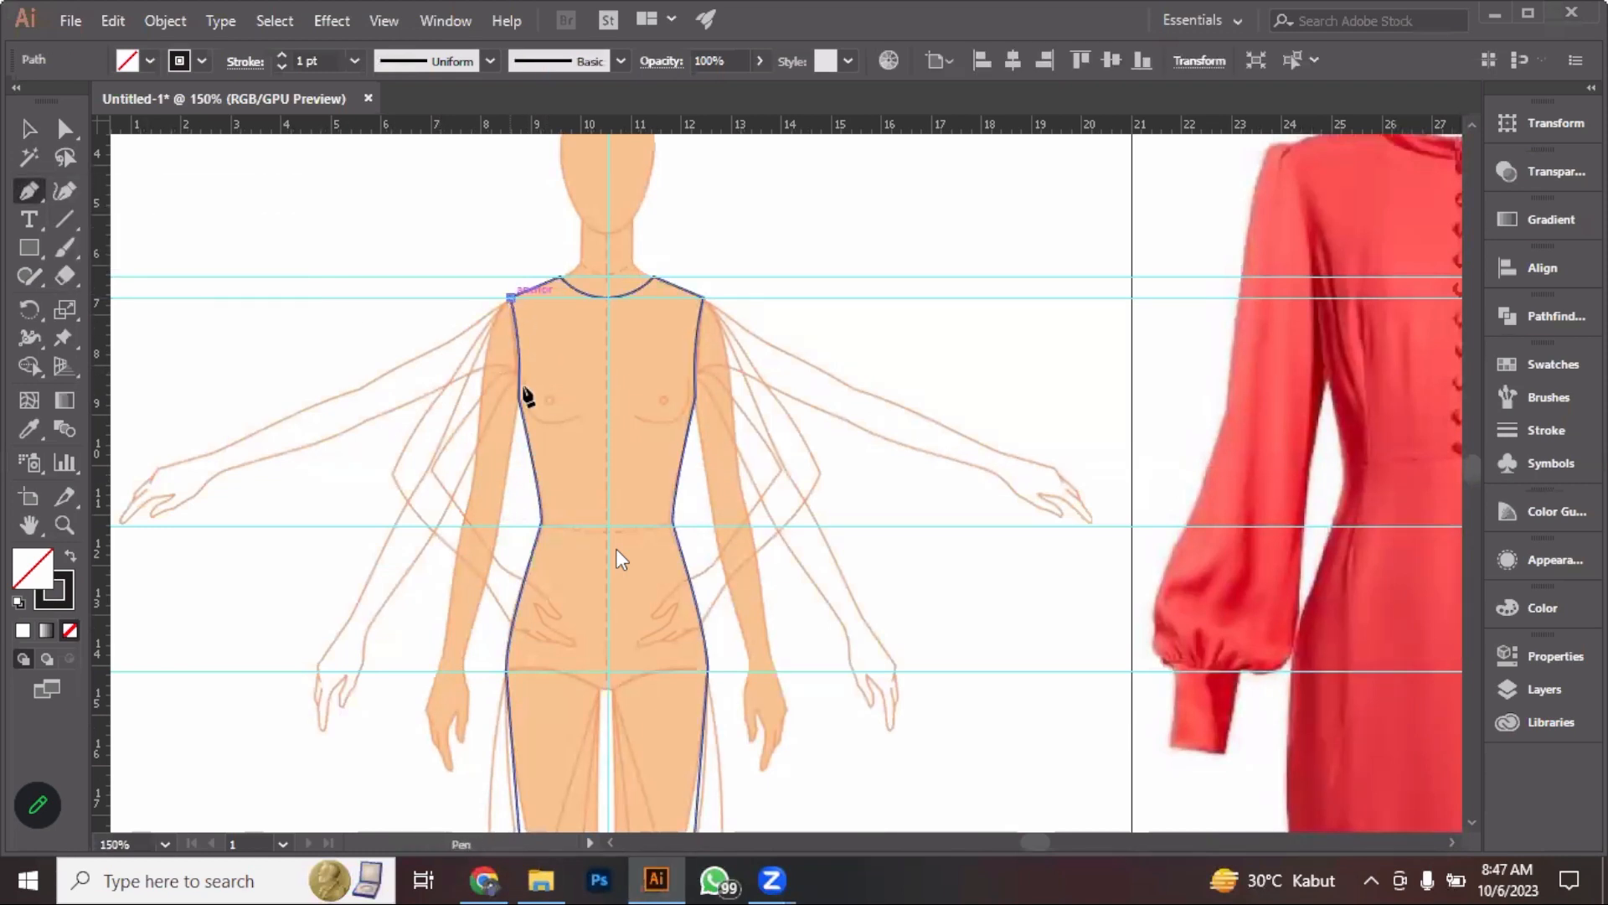
click(463, 503)
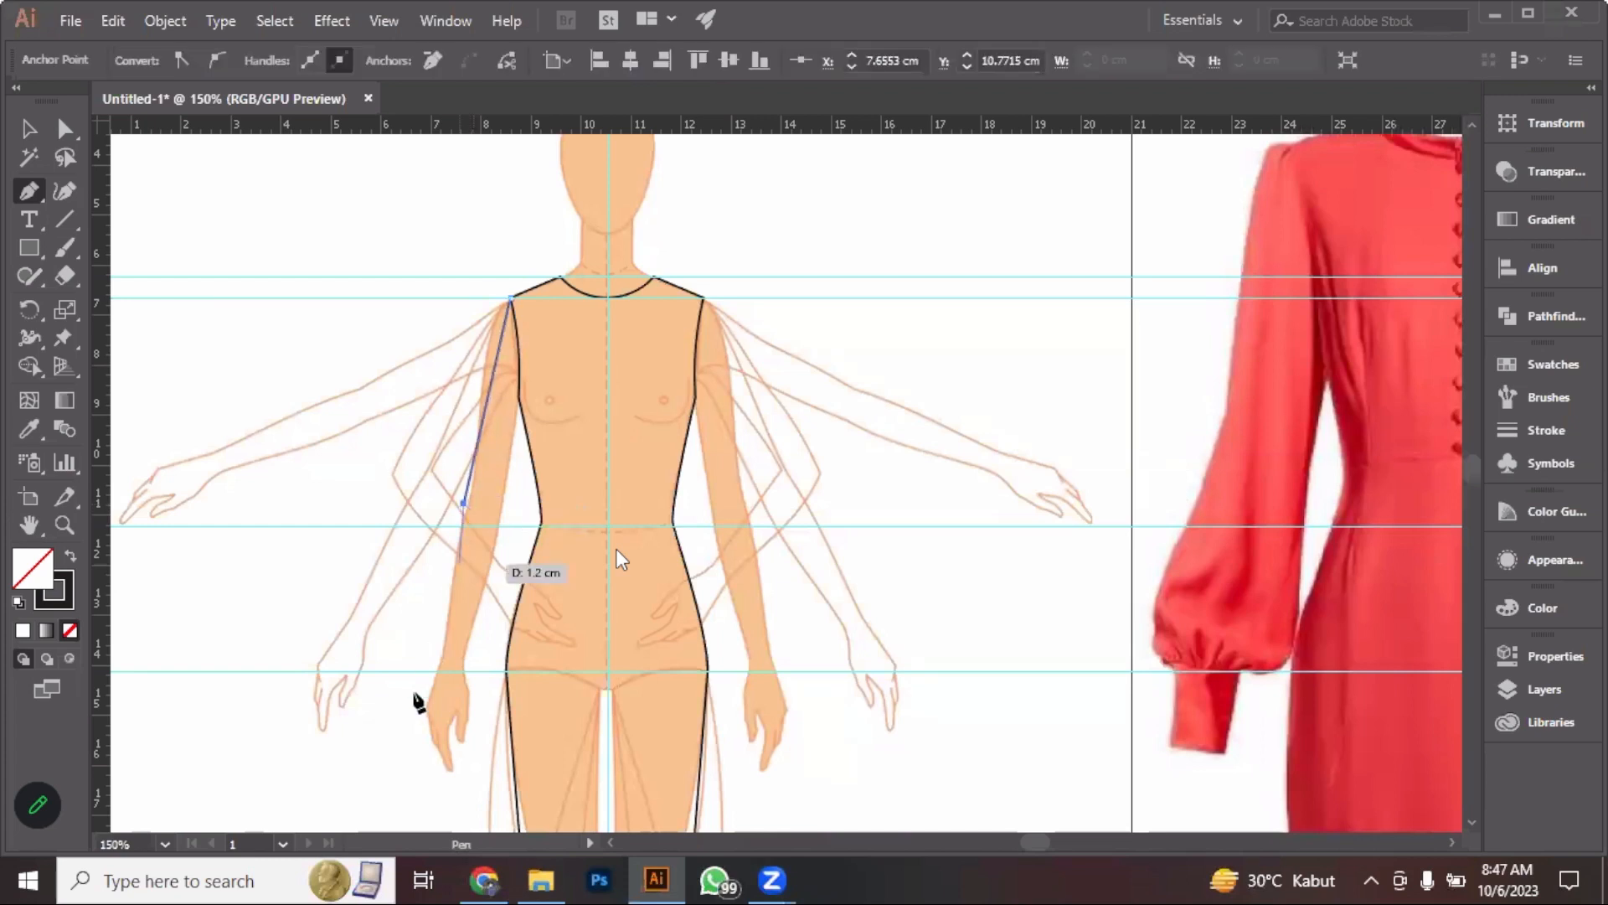
click(442, 650)
click(465, 652)
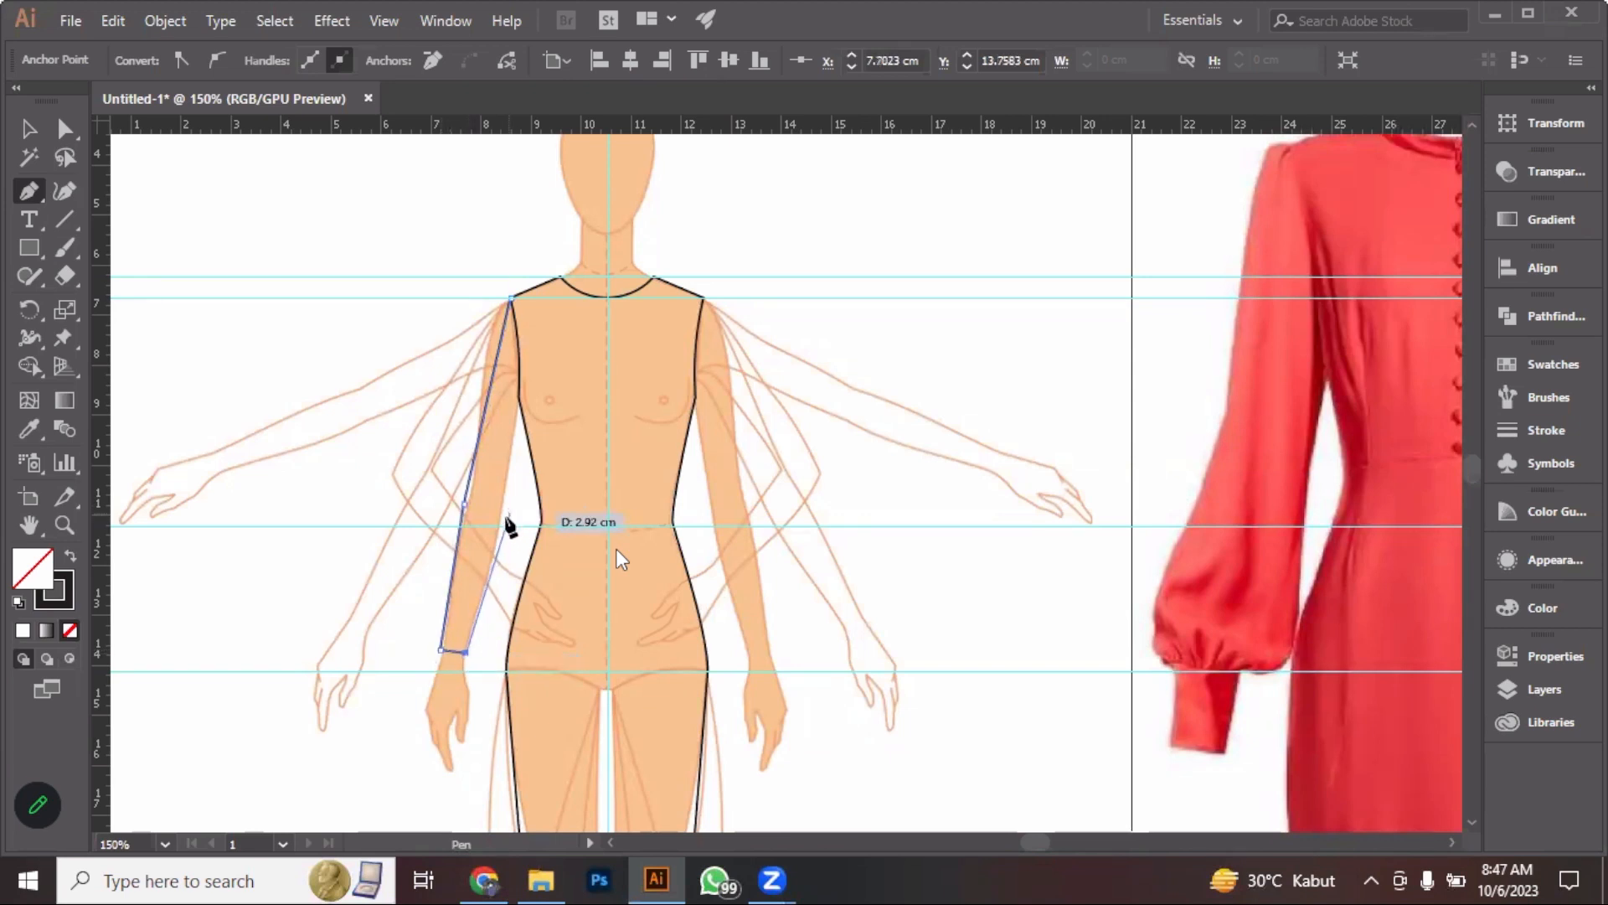
click(501, 514)
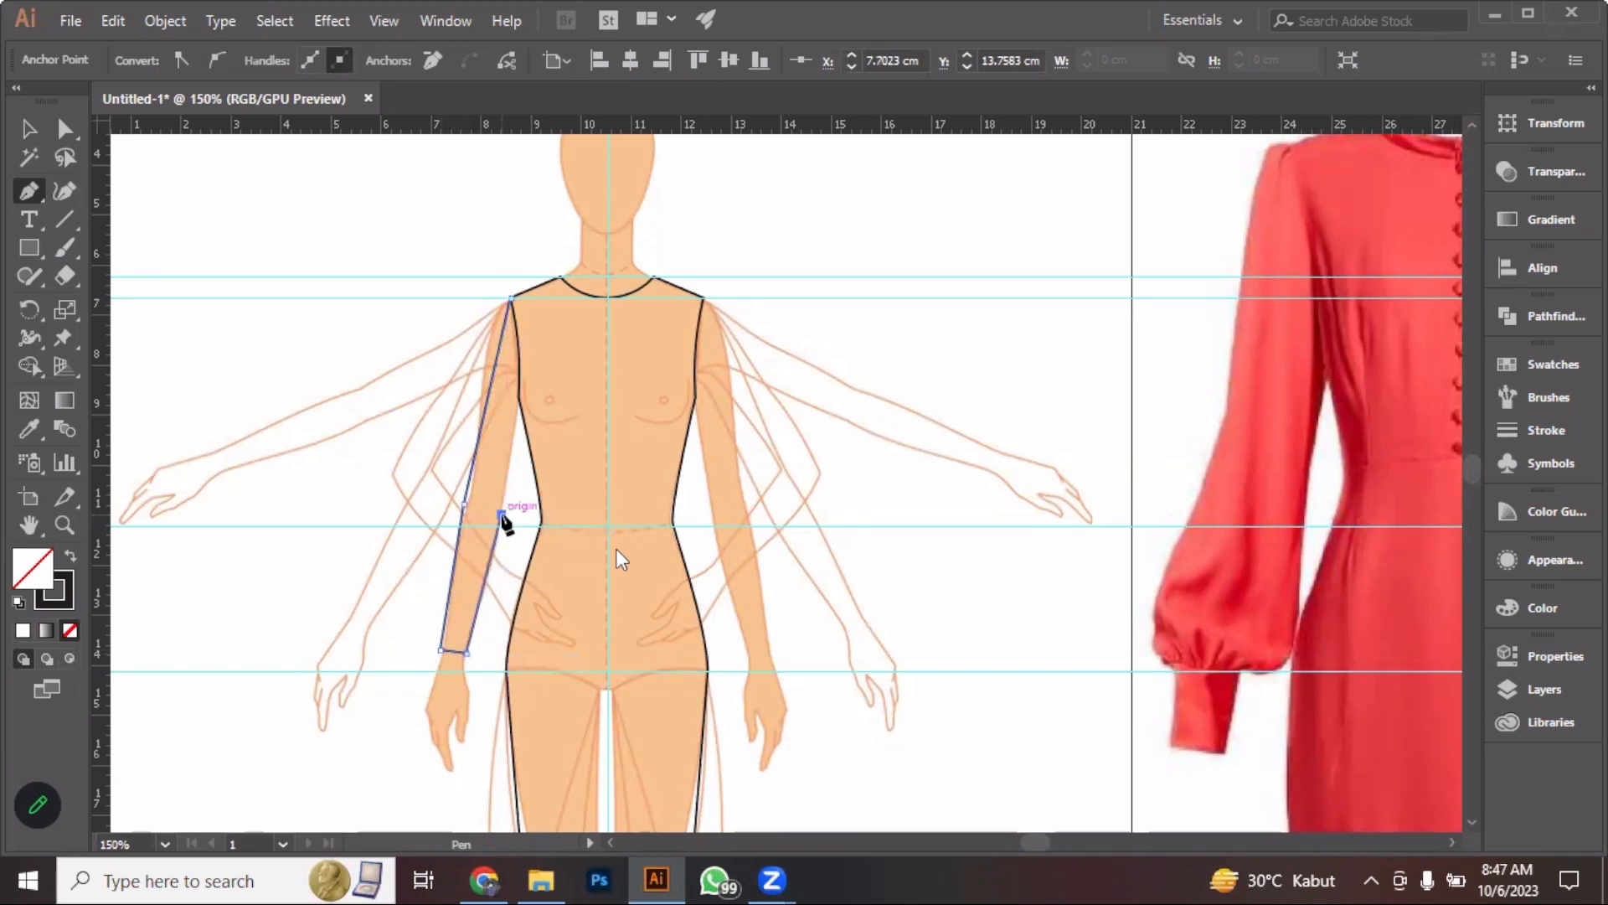
click(519, 400)
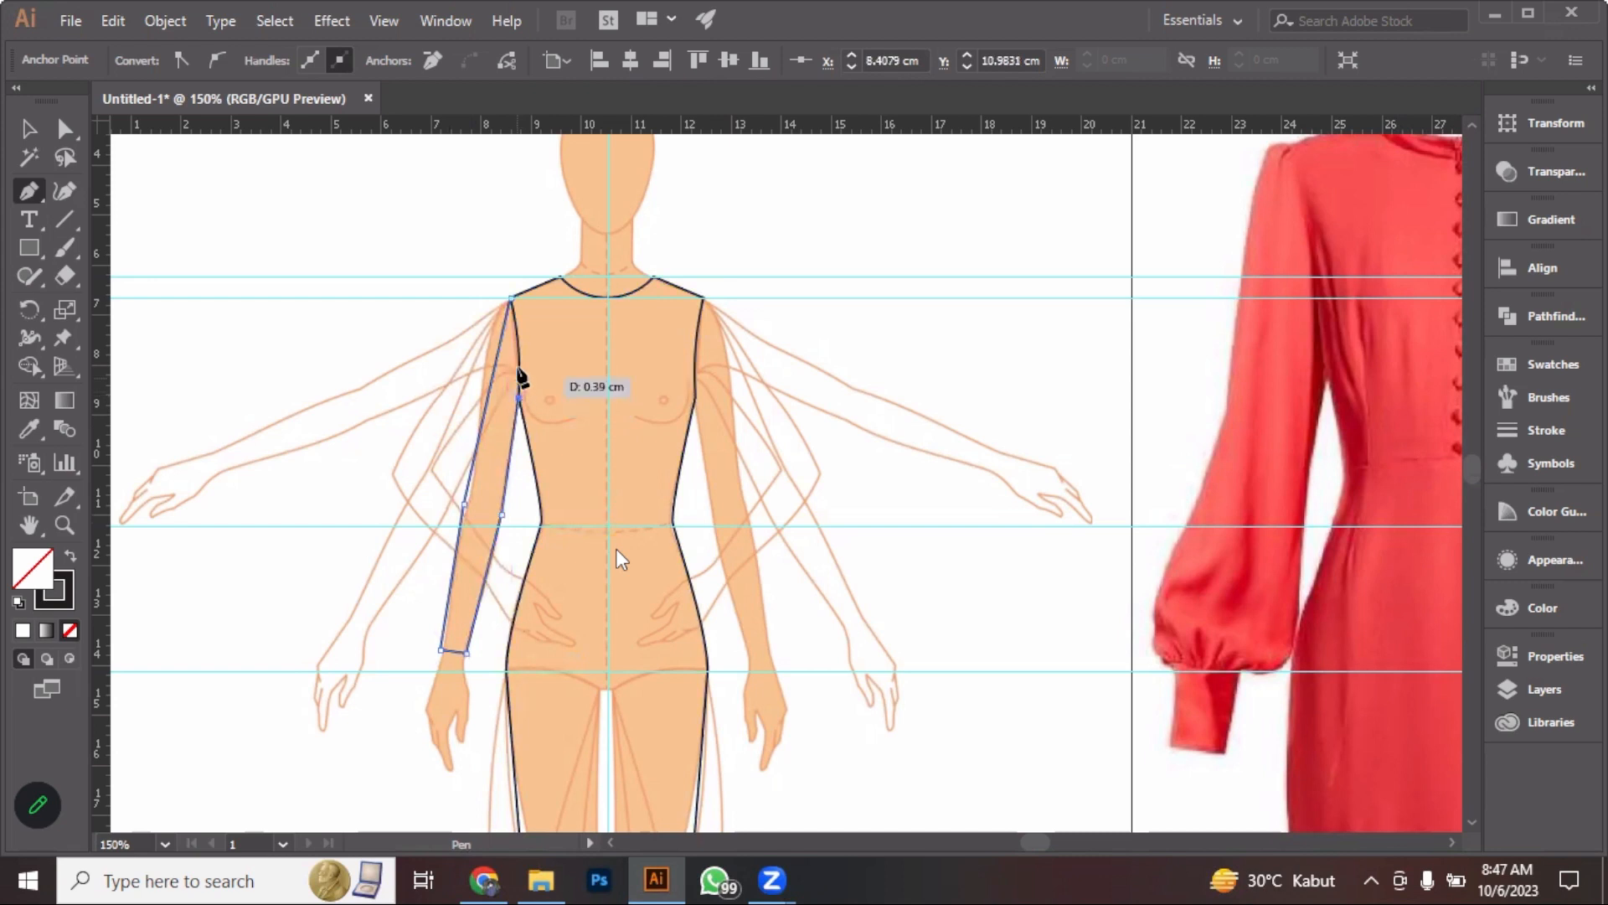
click(509, 294)
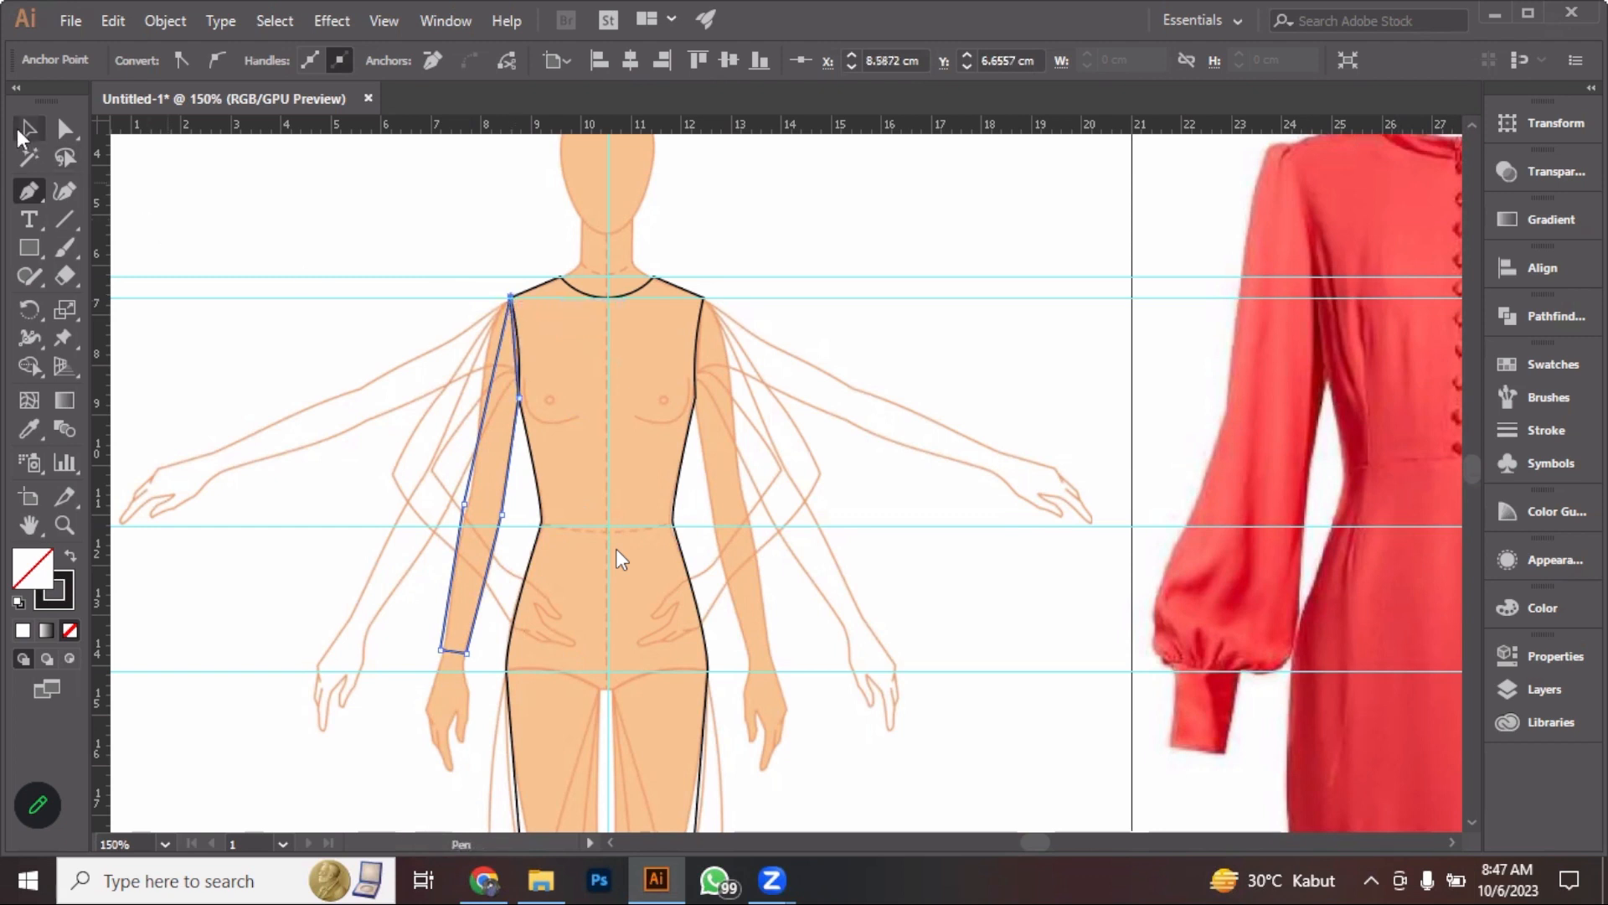
Curve the sleeve's shoulder cap outward and bend its armhole edge onto the dress's armhole line with the Anchor Point tool
click(30, 191)
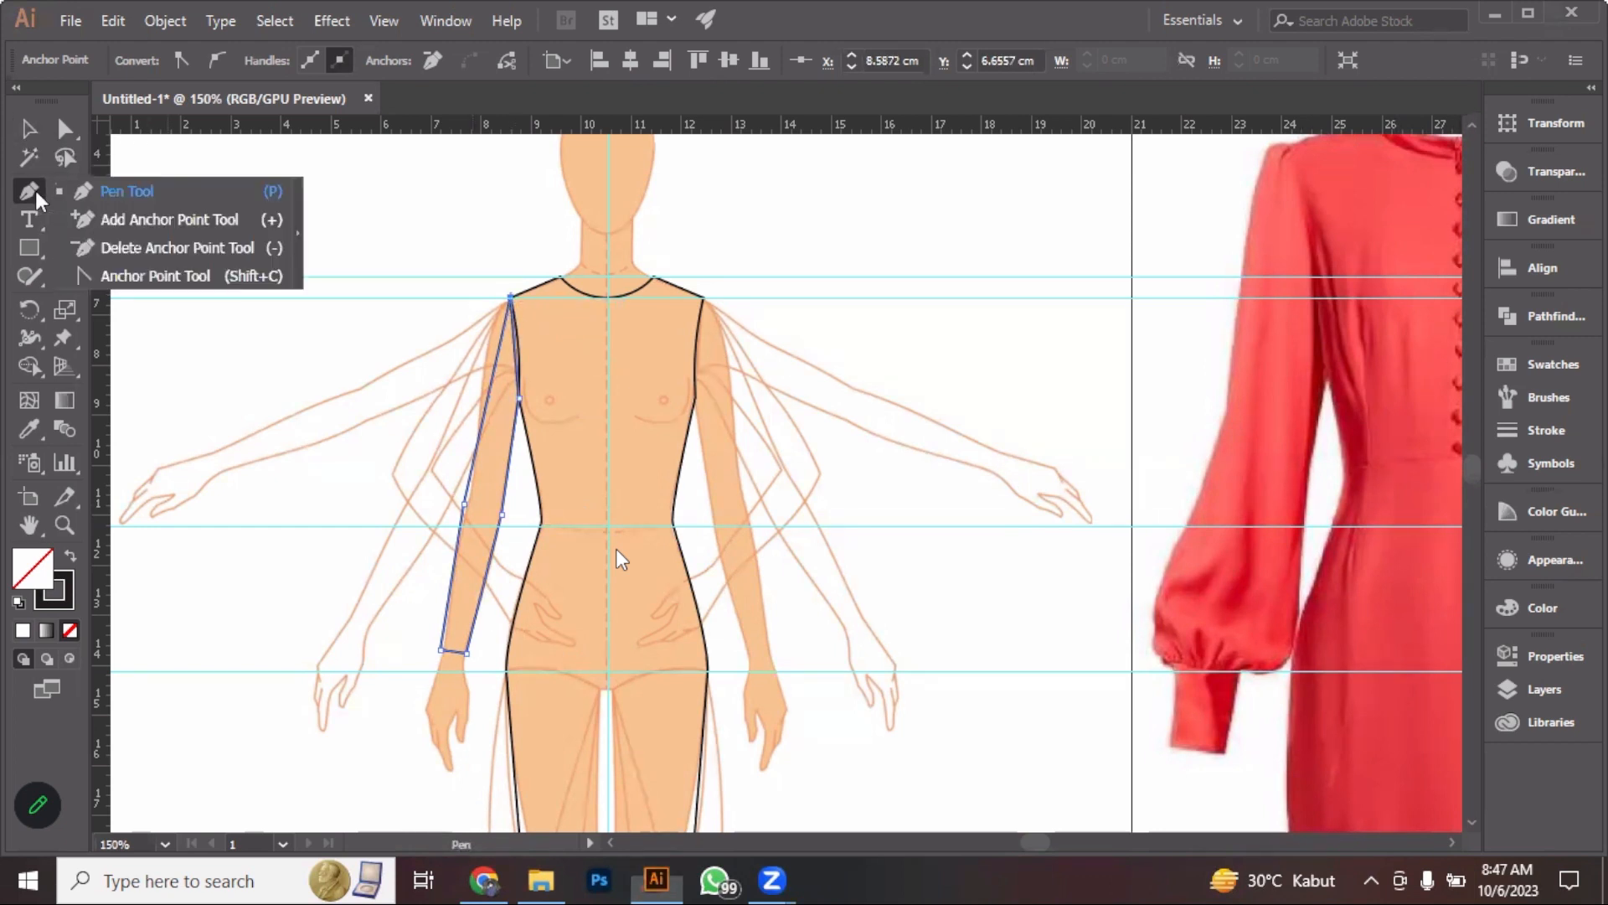
click(155, 276)
scroll(509, 298, up, 3)
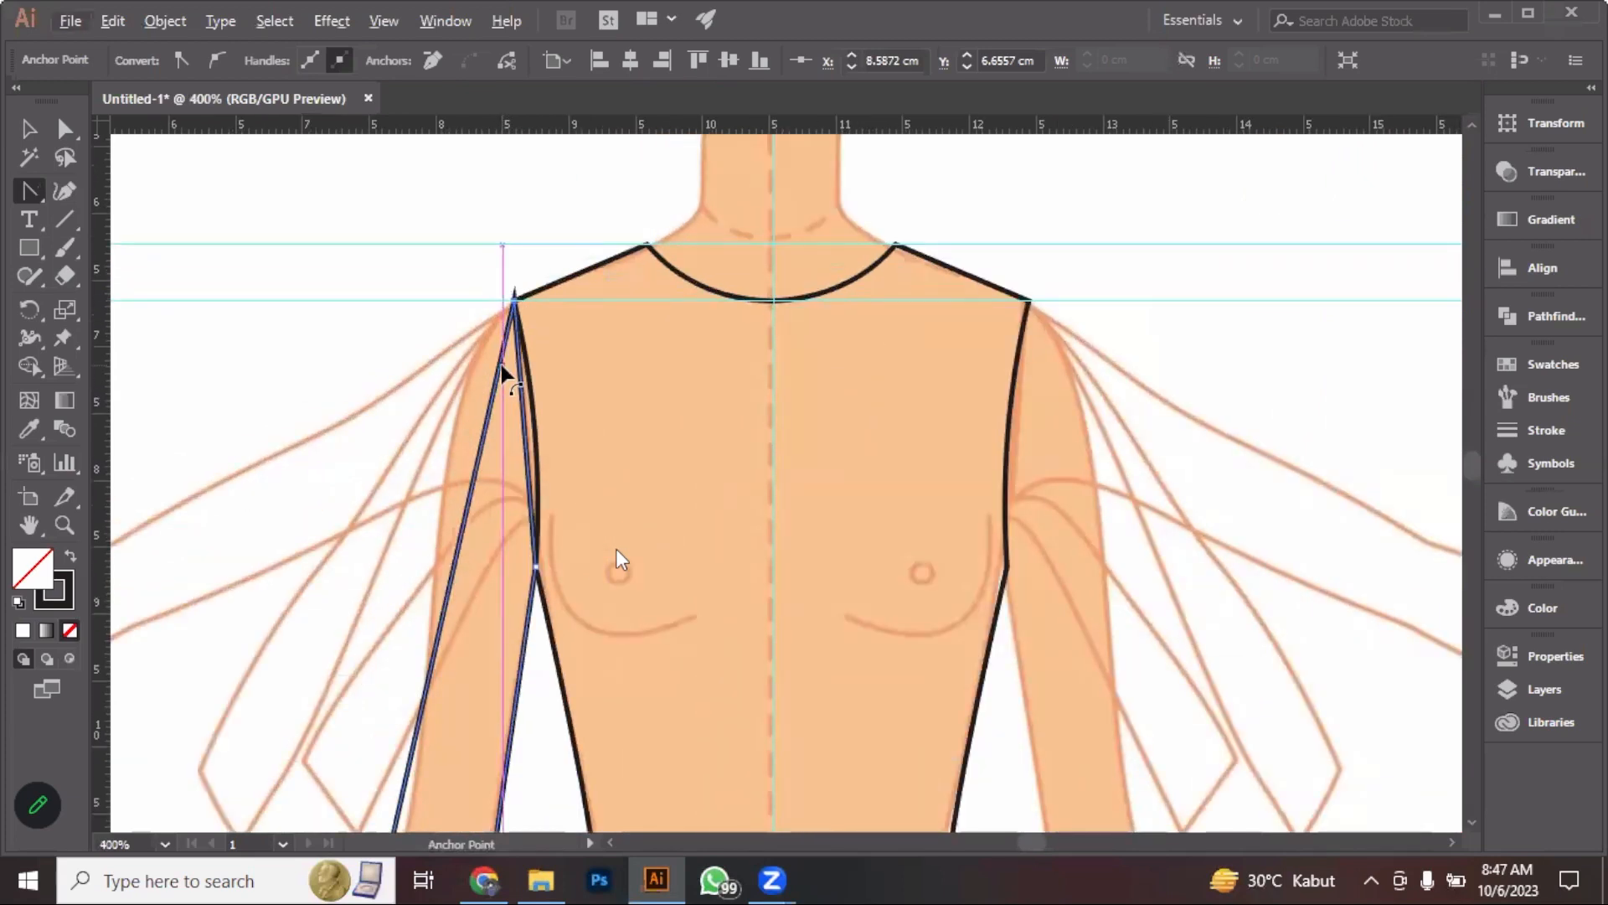
drag(502, 368, 478, 328)
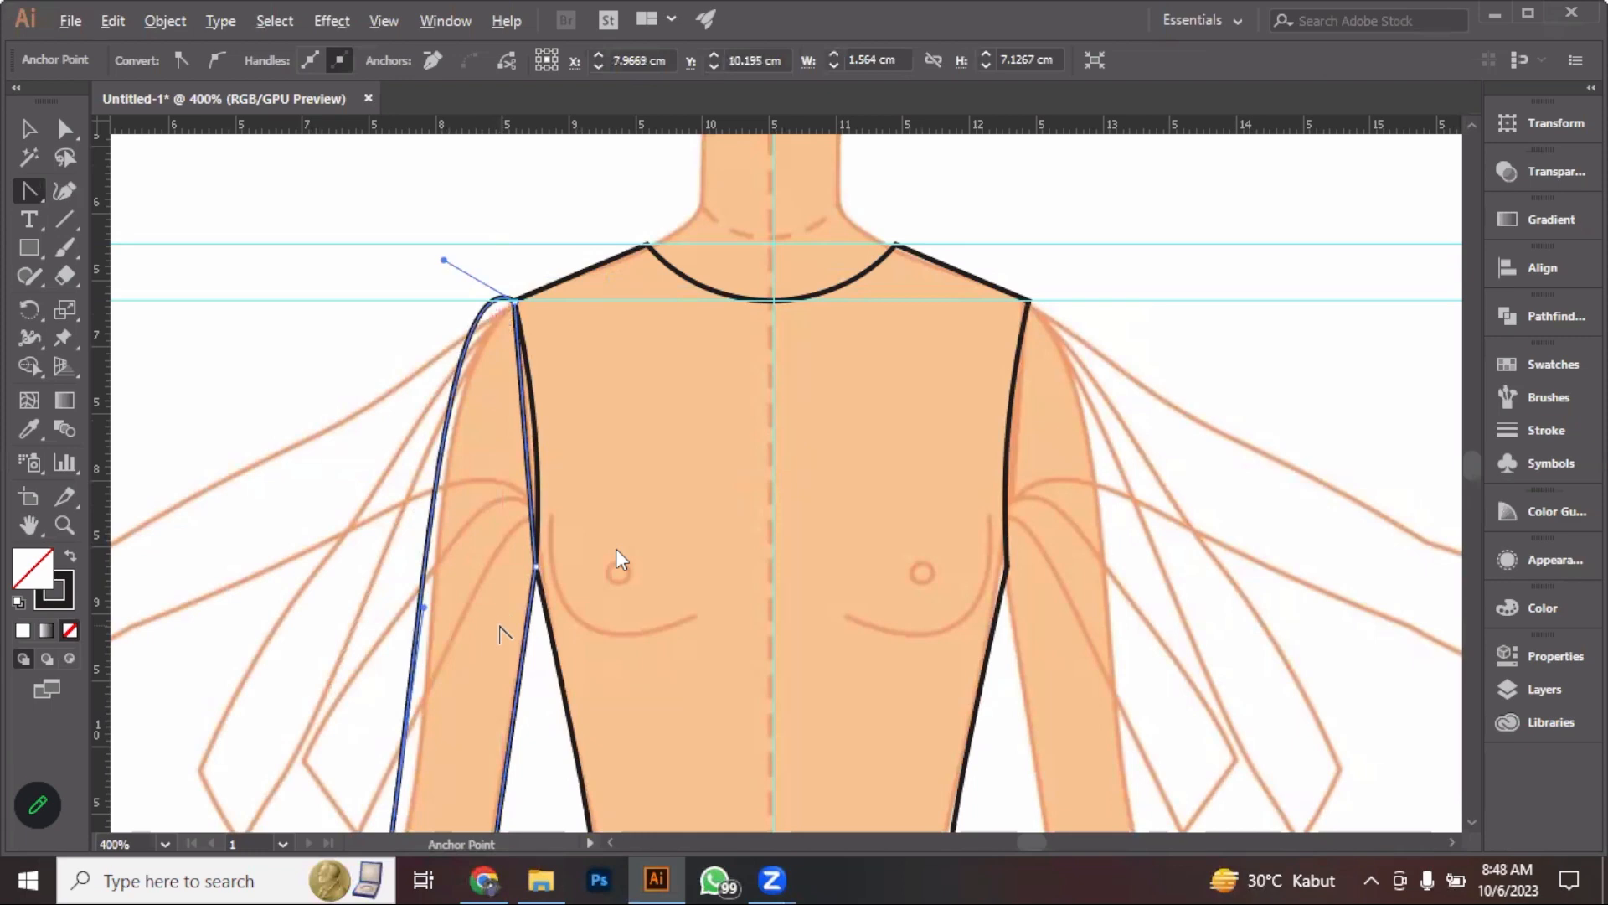
scroll(513, 418, up, 2)
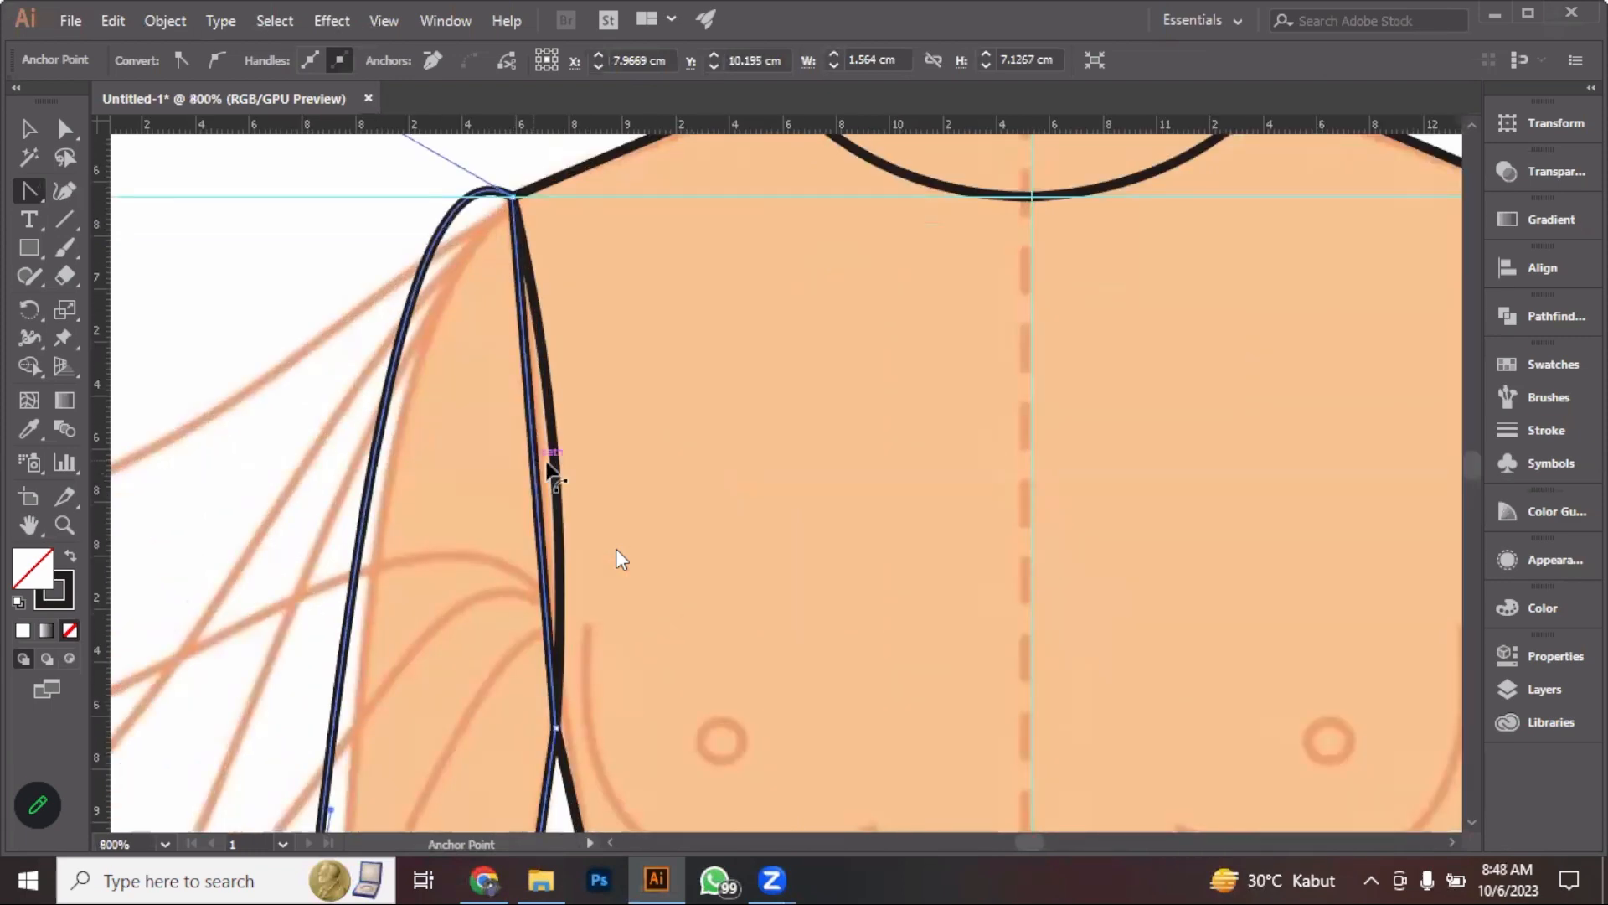
drag(545, 464, 554, 466)
Select both wrist anchor points of the sleeve and move its bottom edge slightly up the forearm
scroll(555, 475, down, 3)
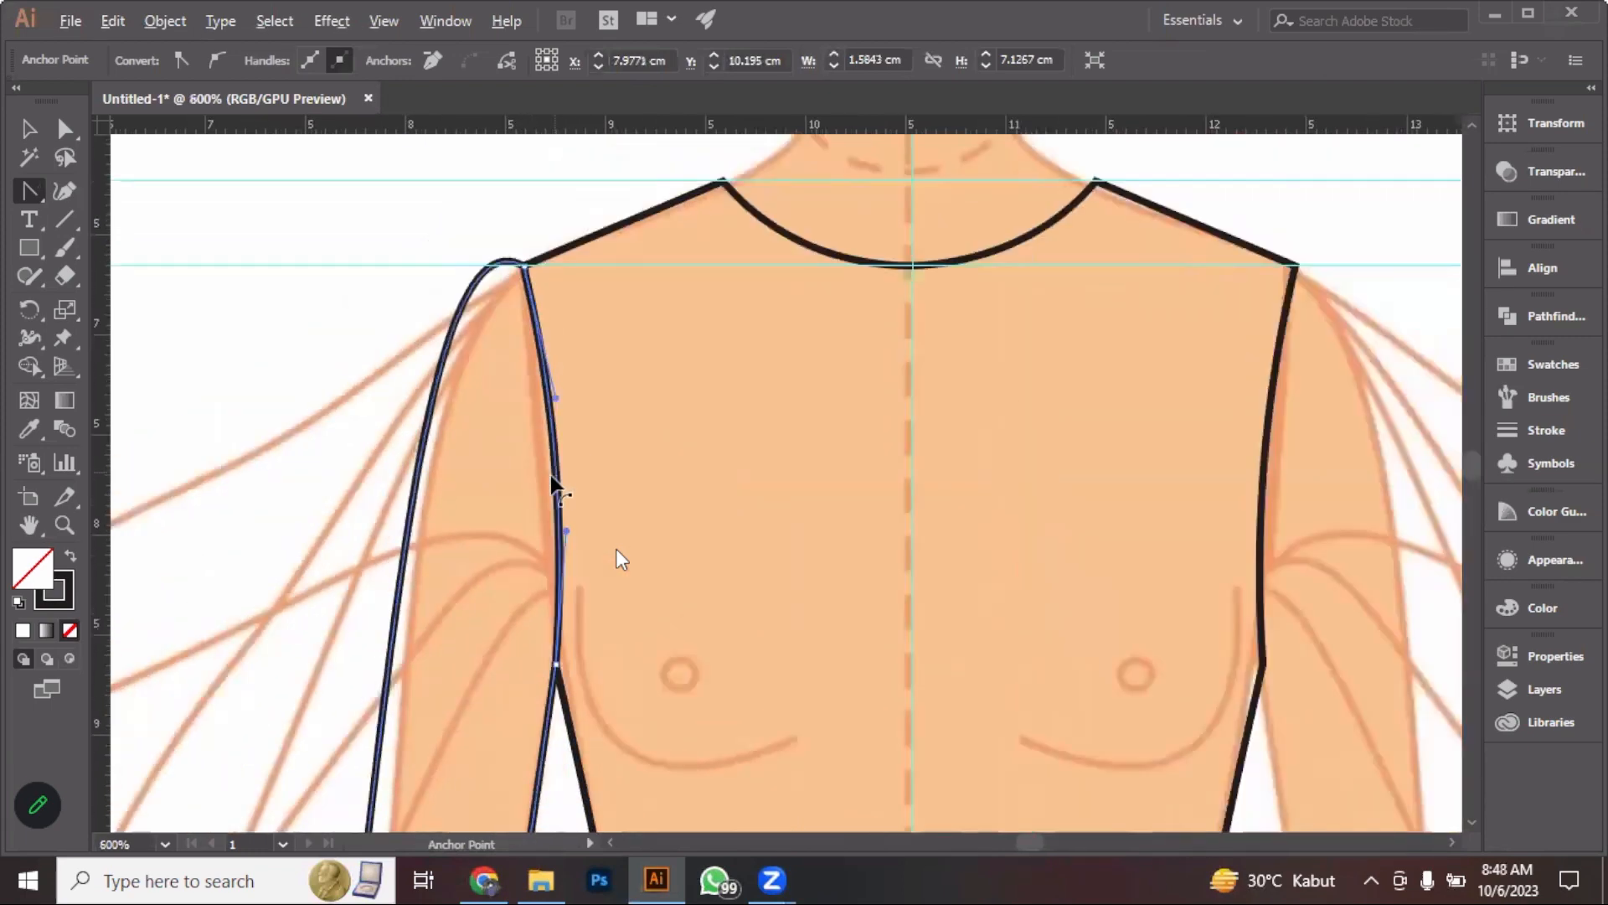
scroll(554, 556, down, 5)
scroll(620, 560, down, 2)
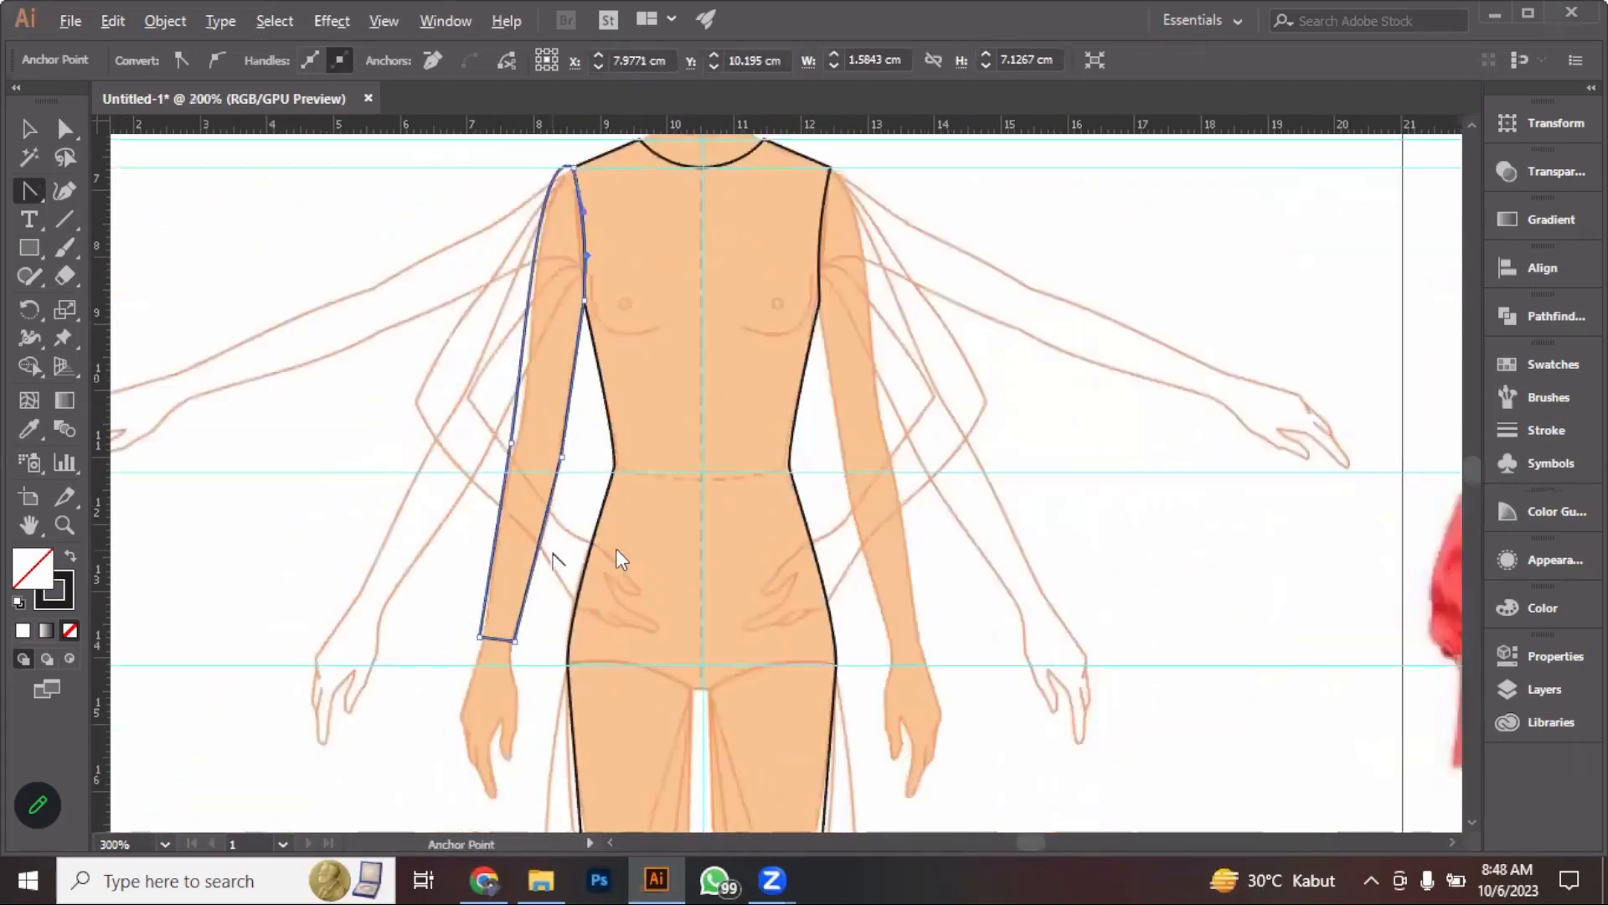
scroll(620, 560, up, 2)
scroll(620, 559, down, 1)
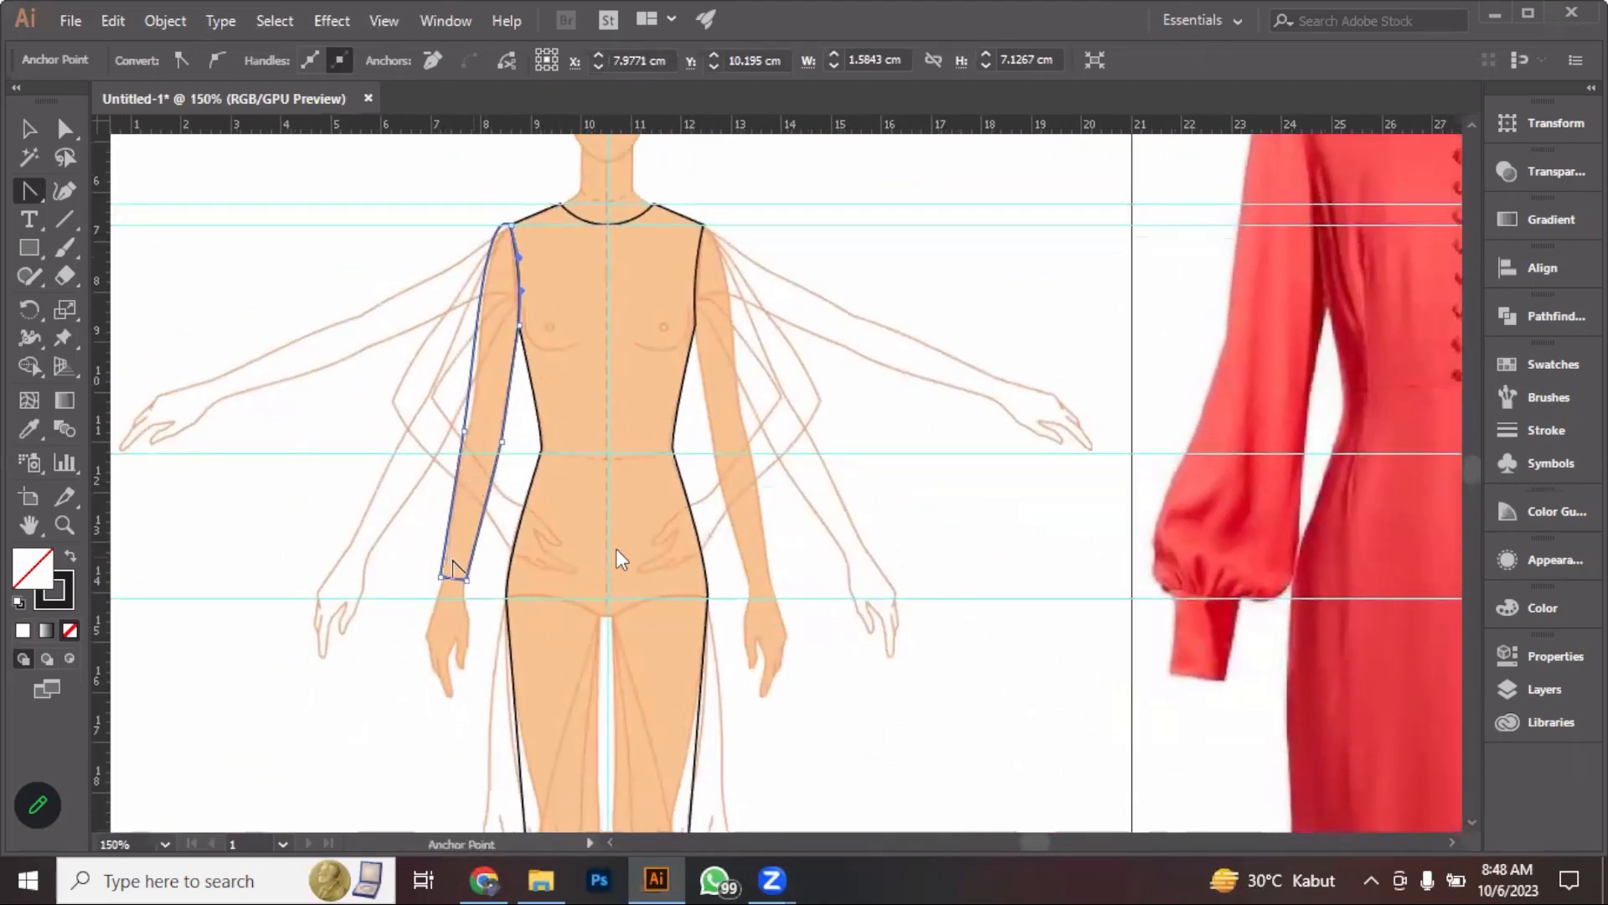
scroll(620, 559, up, 1)
scroll(620, 560, up, 1)
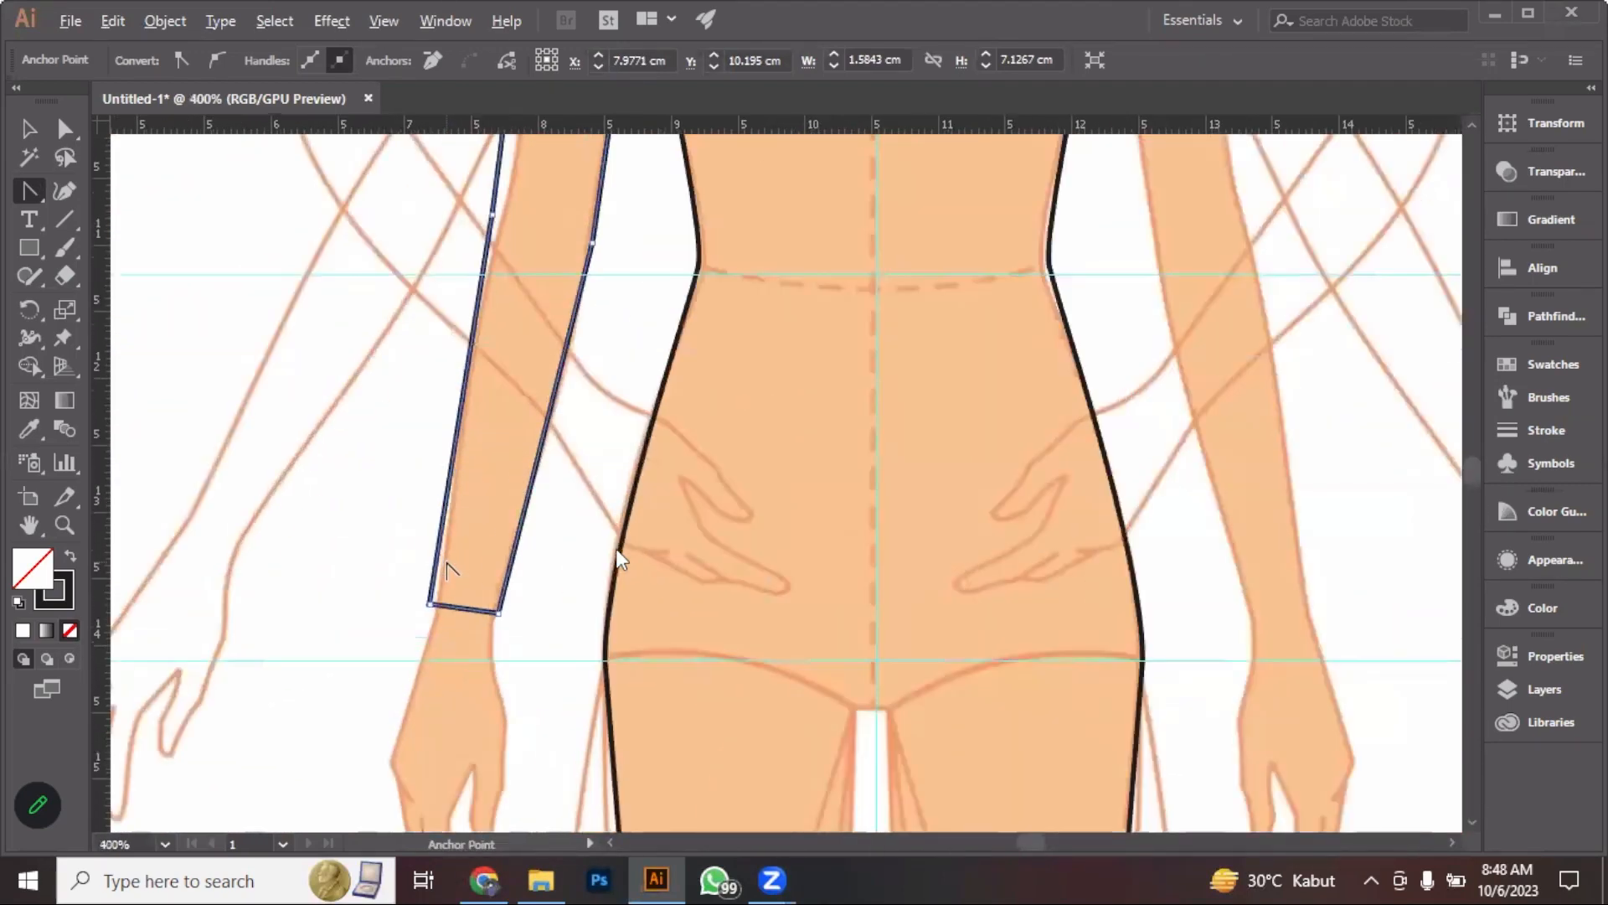
key(a)
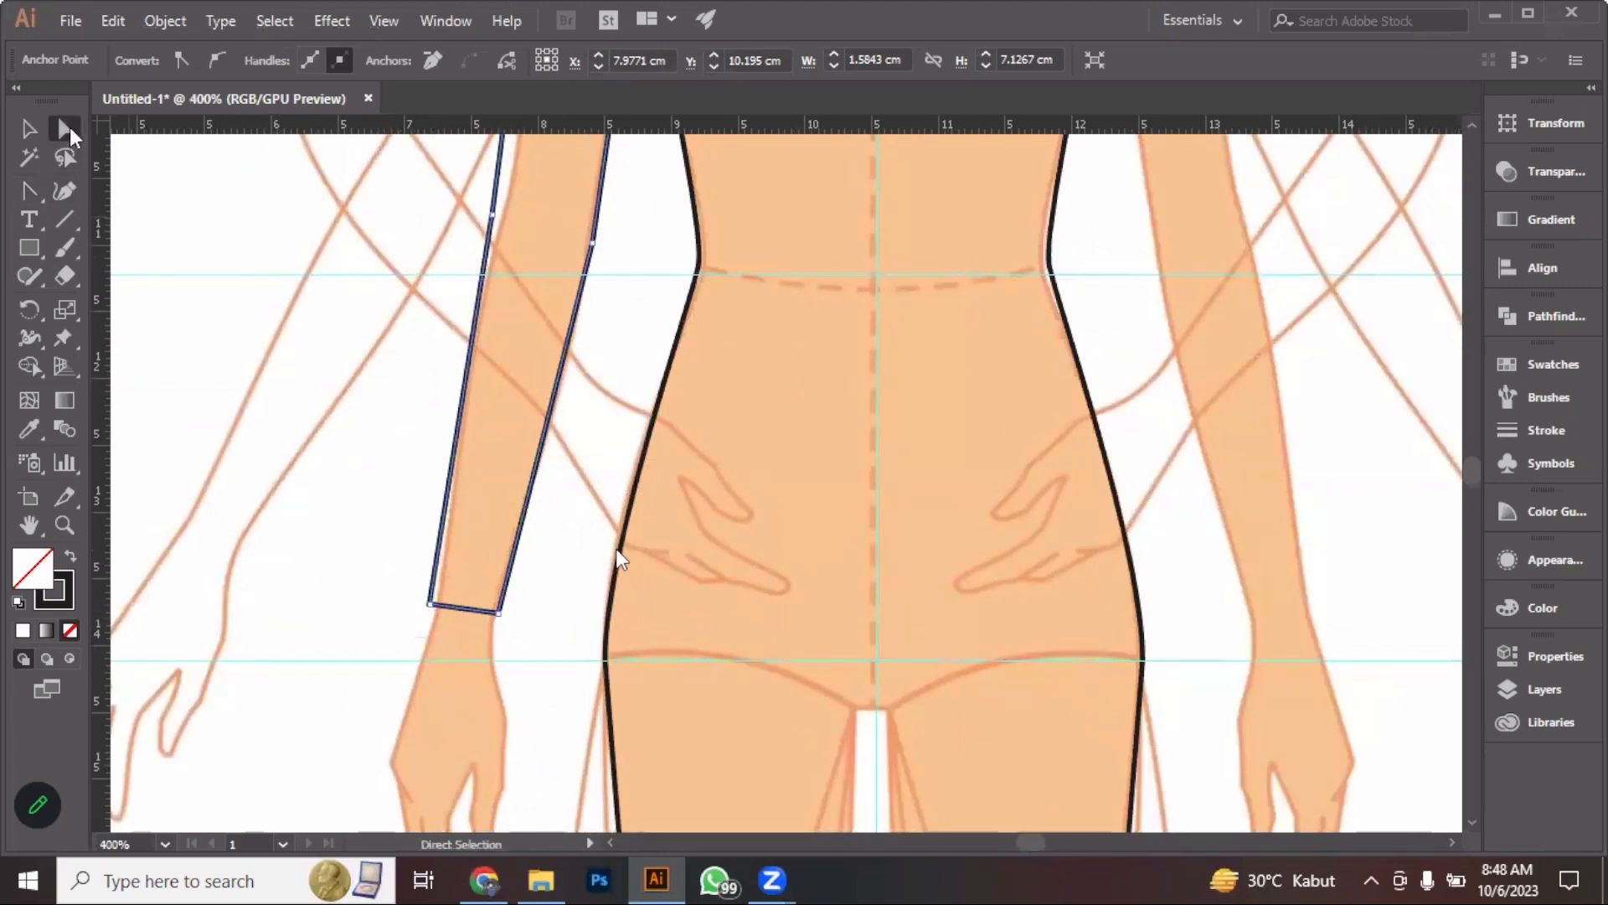
click(430, 603)
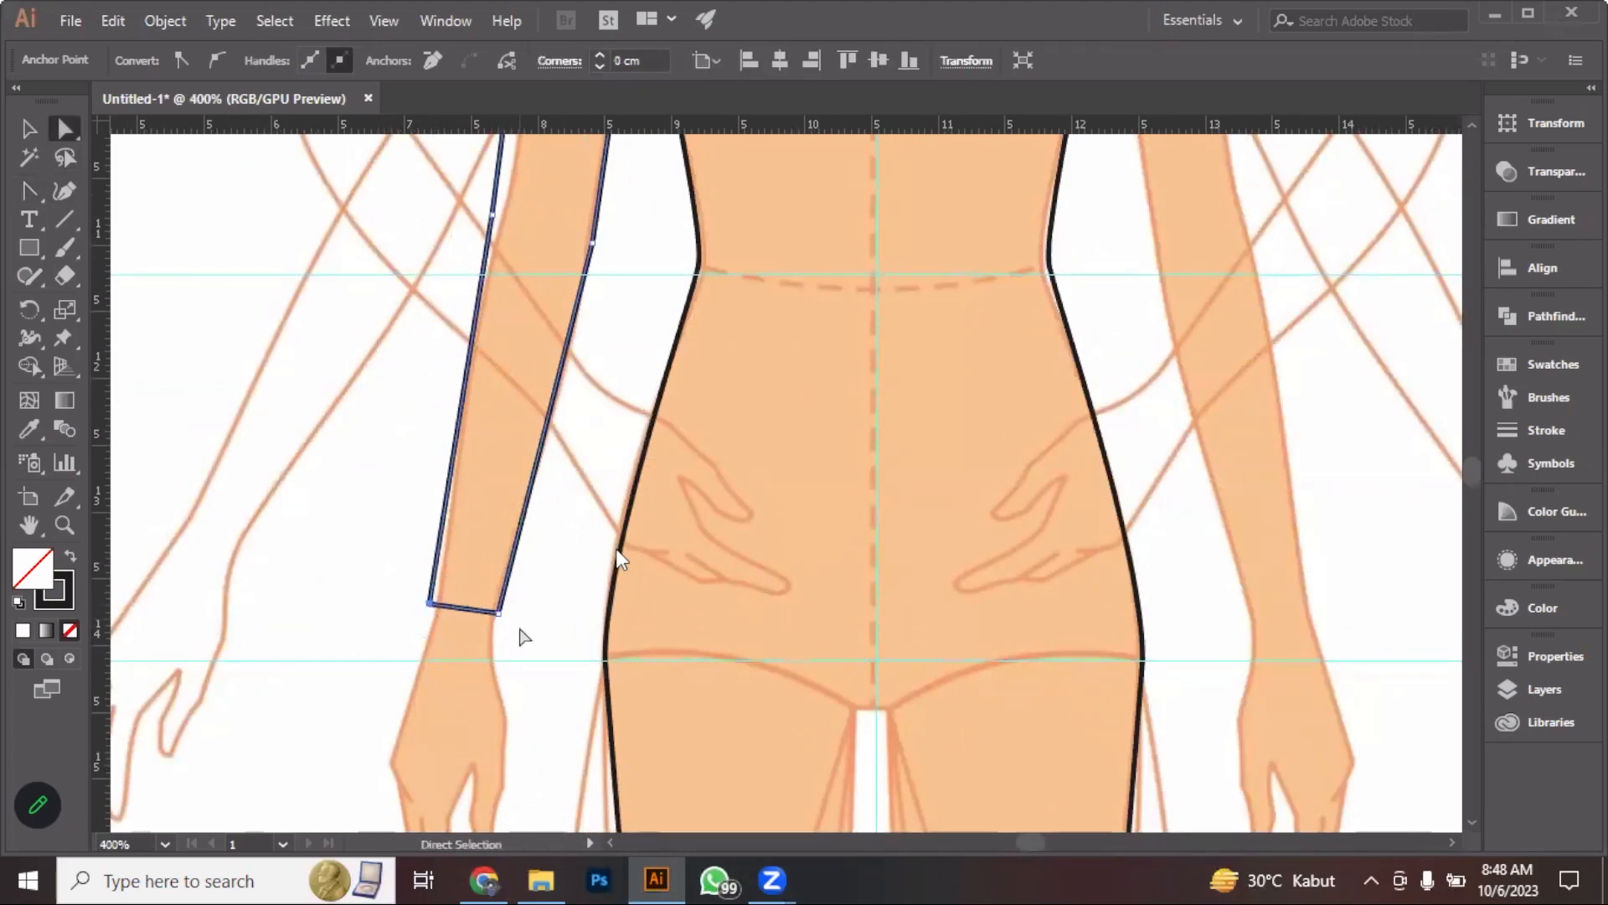
shift+click(498, 613)
drag(499, 615, 507, 594)
Bow the sleeve's outer and inner forearm edges outward with the Anchor Point tool to form a balloon shape
click(33, 191)
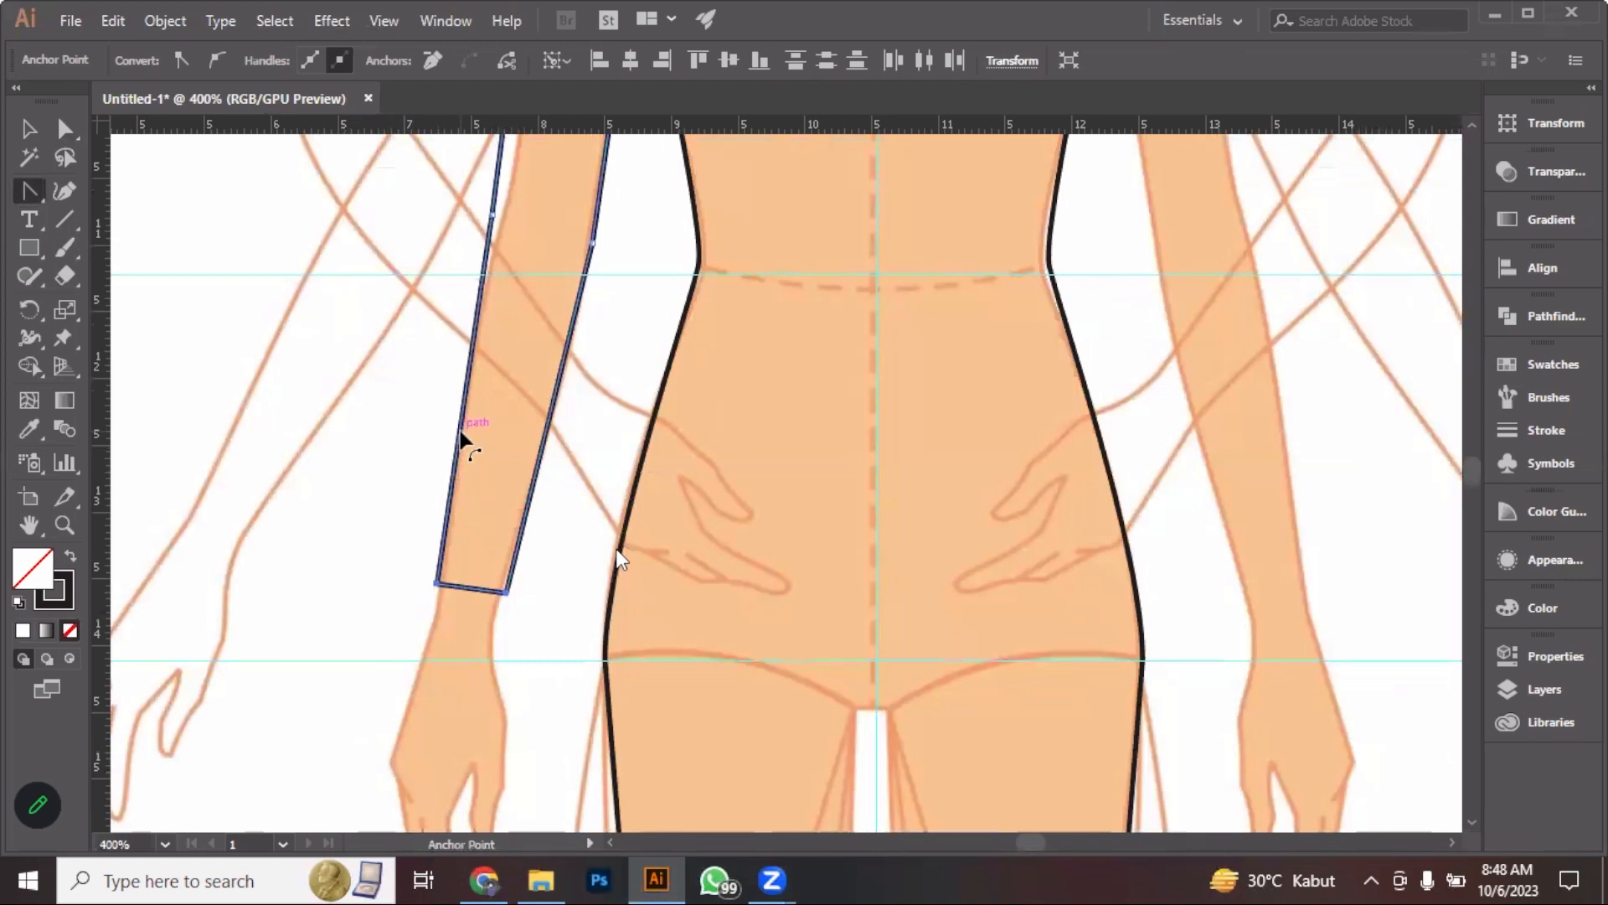
drag(460, 430, 422, 472)
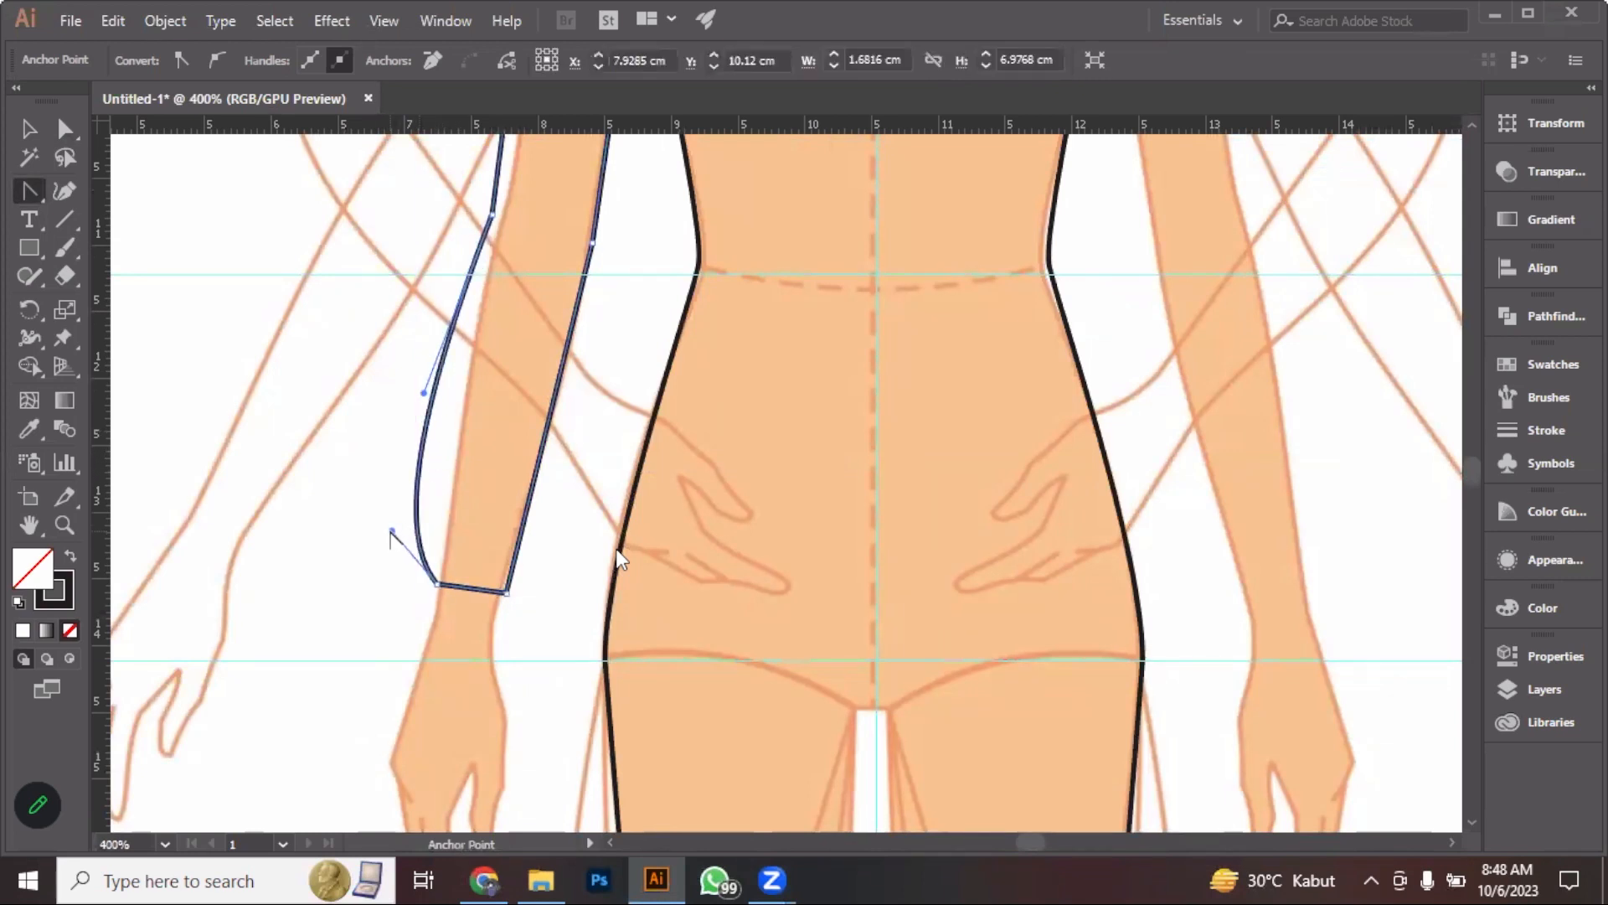
drag(536, 484, 565, 511)
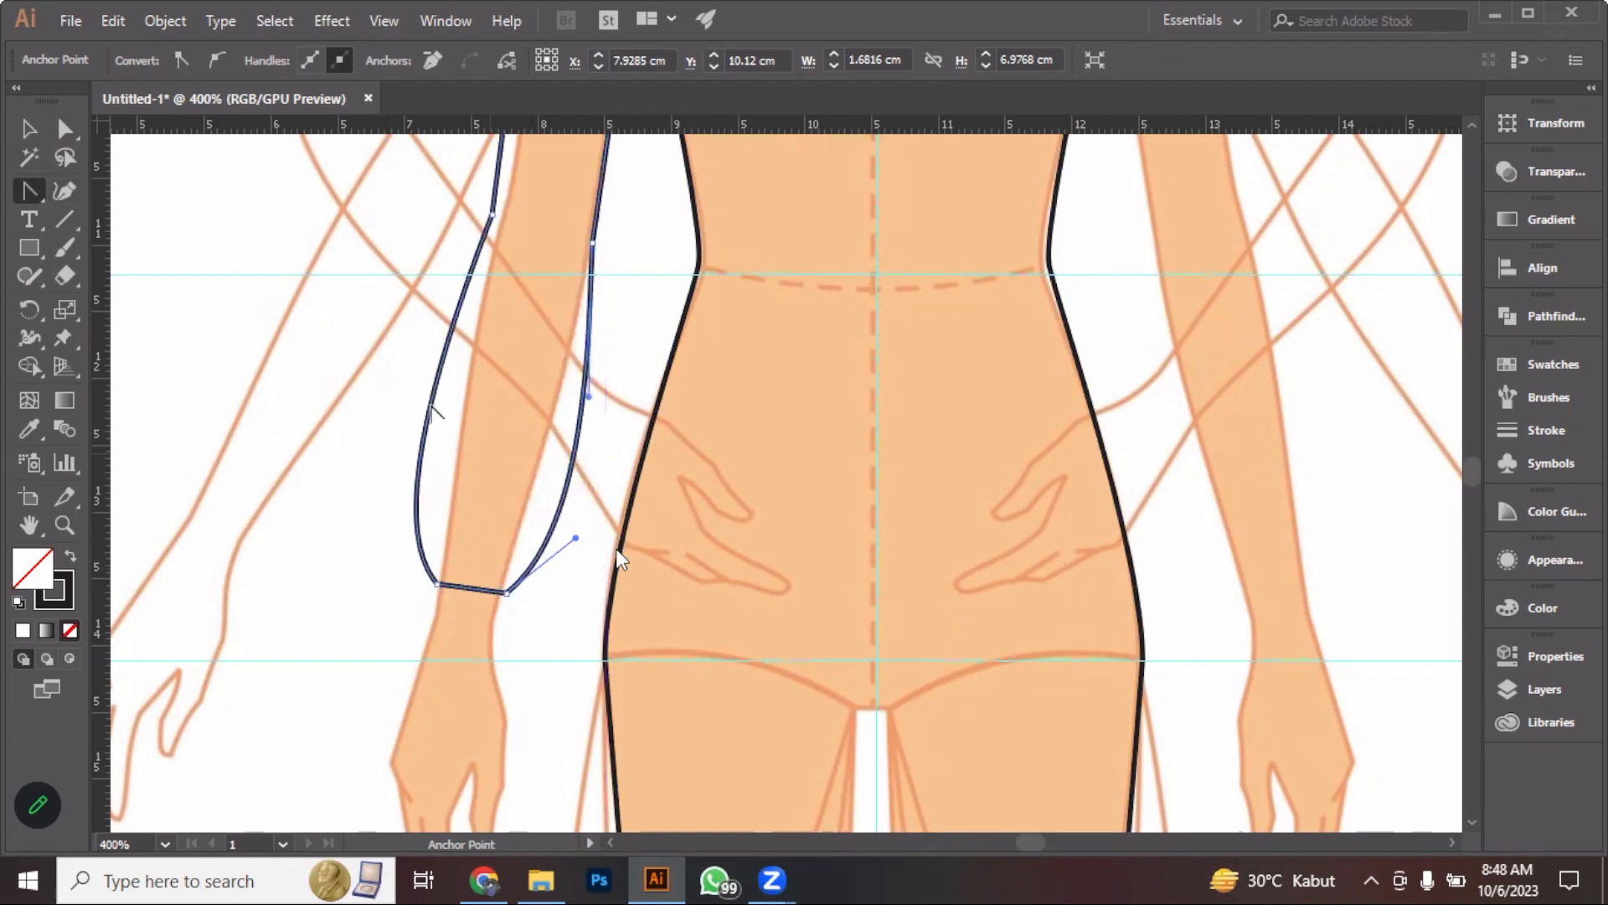
Add one anchor point to the lower part of each side of the balloon sleeve
click(46, 186)
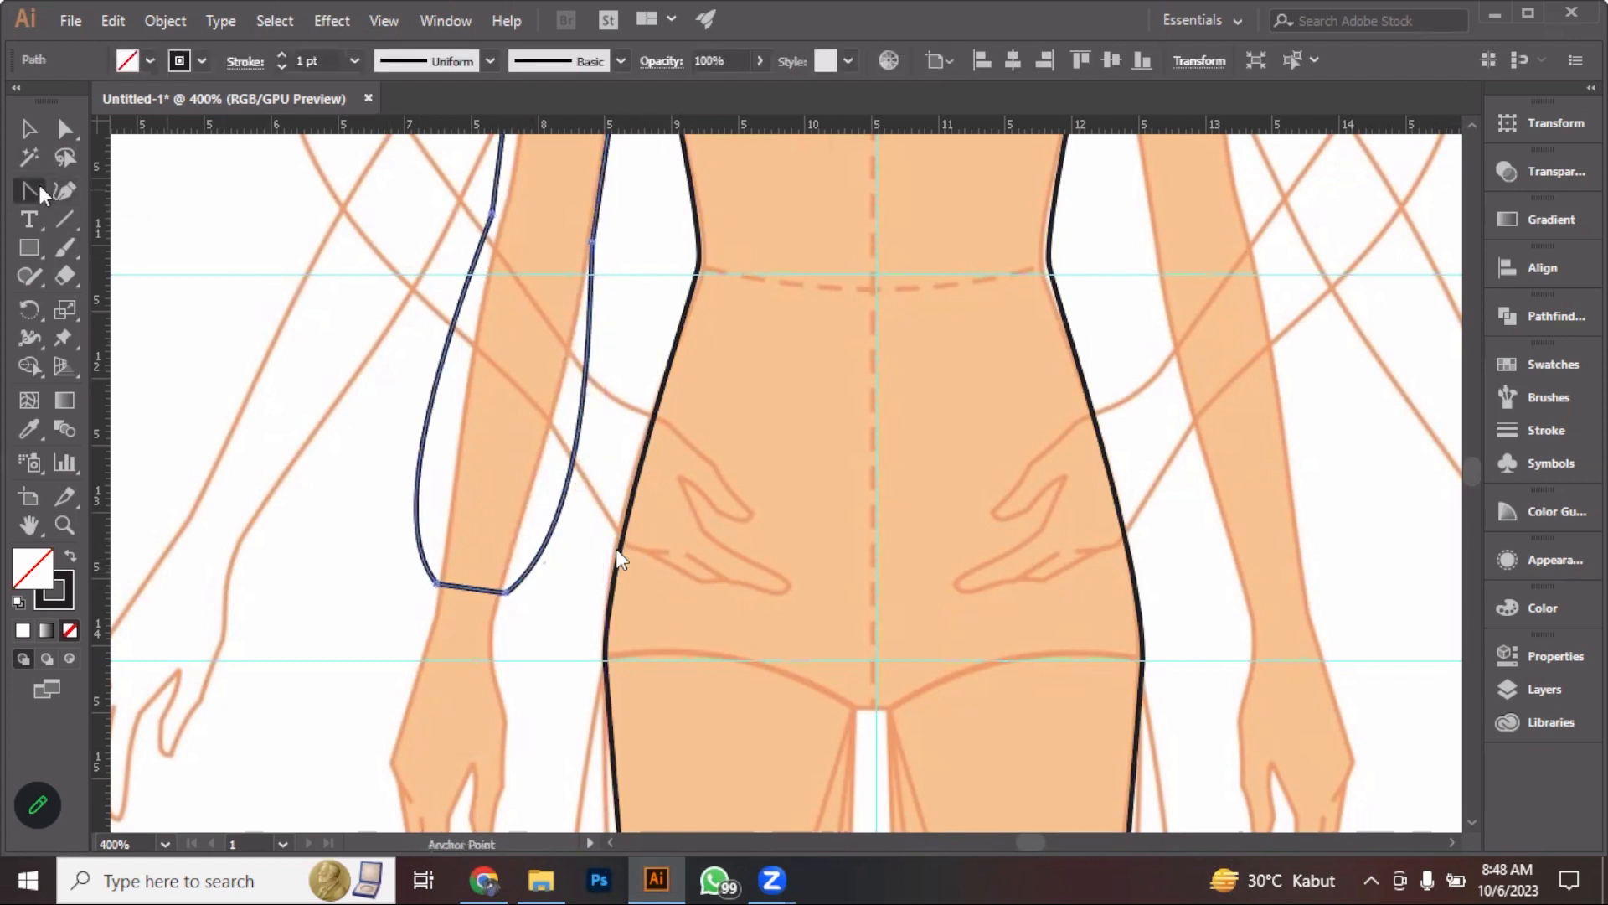
click(125, 218)
click(417, 493)
click(560, 509)
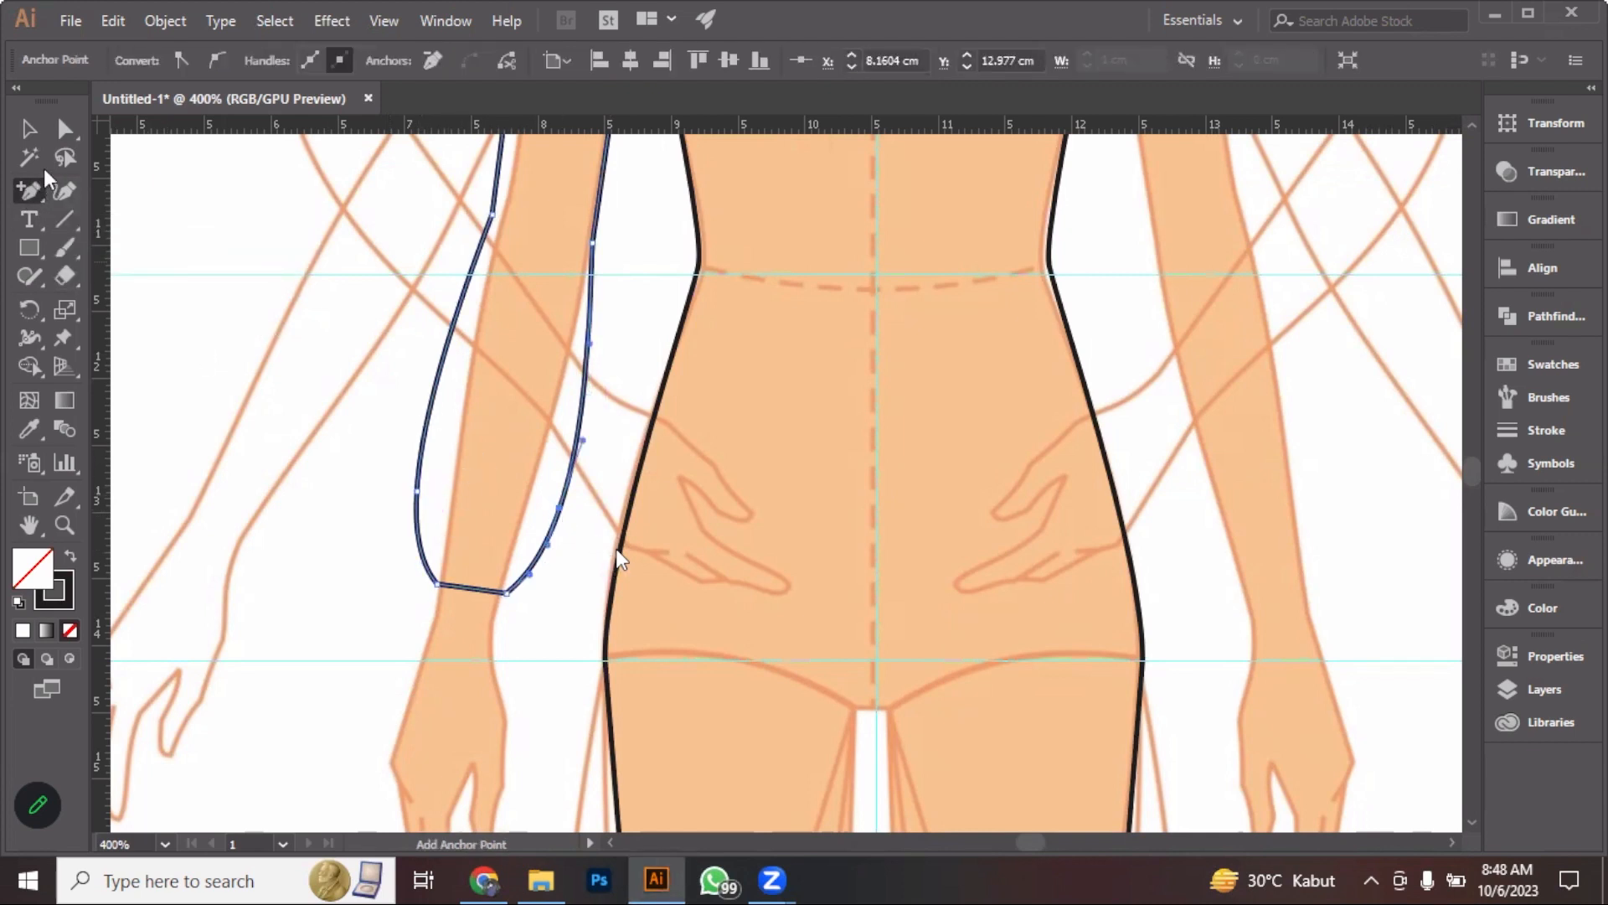
Shift the two added anchor points slightly outward with the Direct Selection tool to widen the balloon sleeve
click(32, 214)
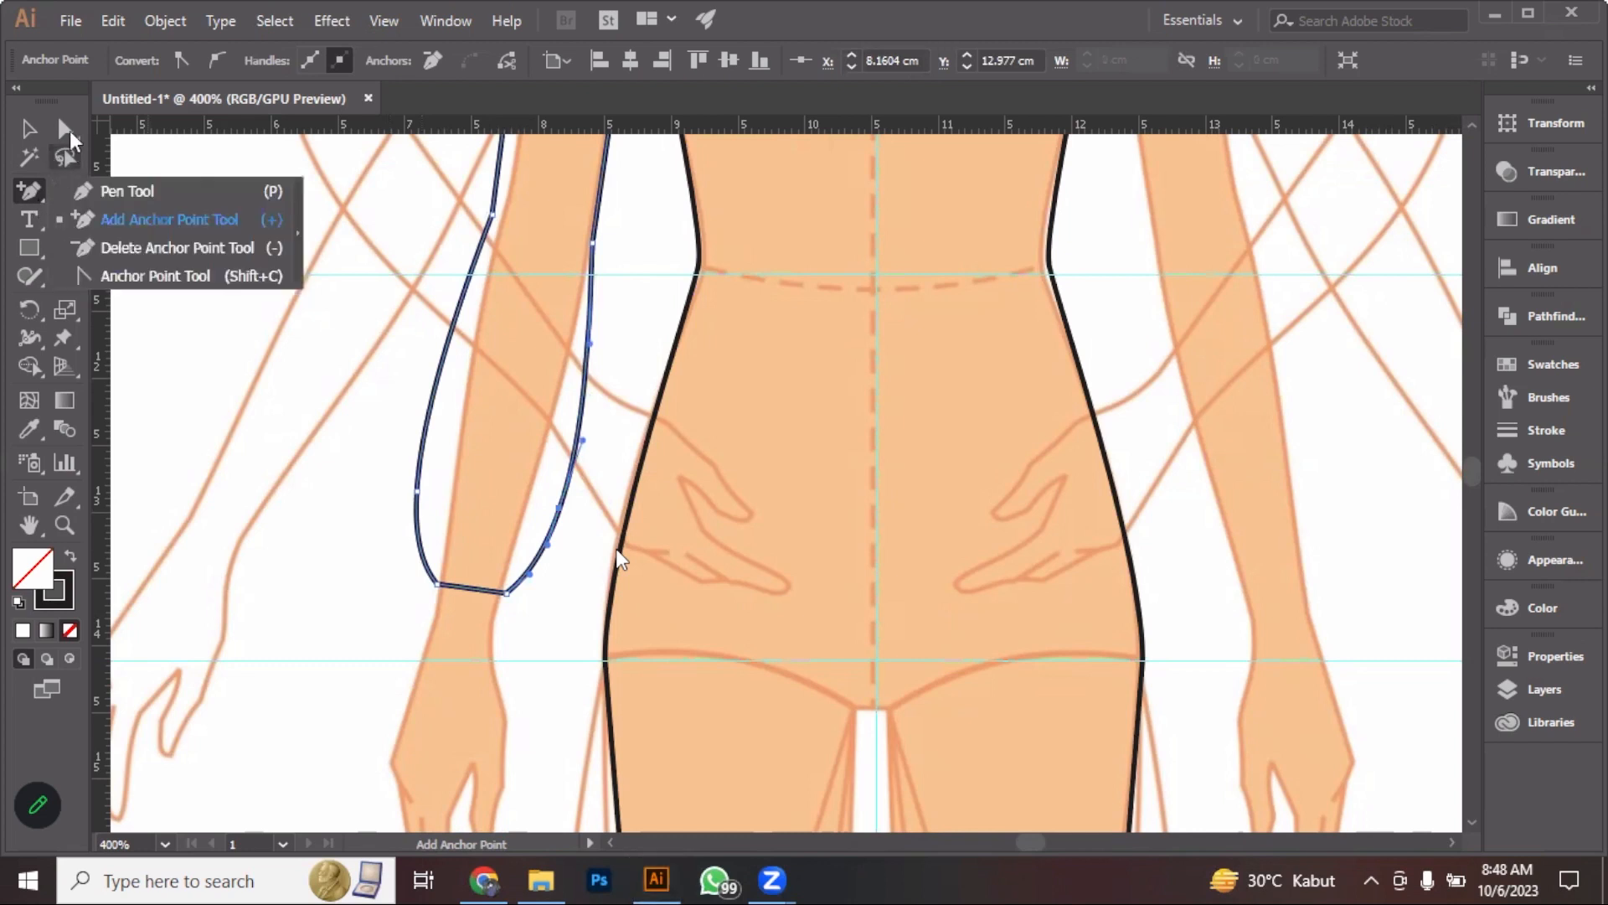
click(69, 132)
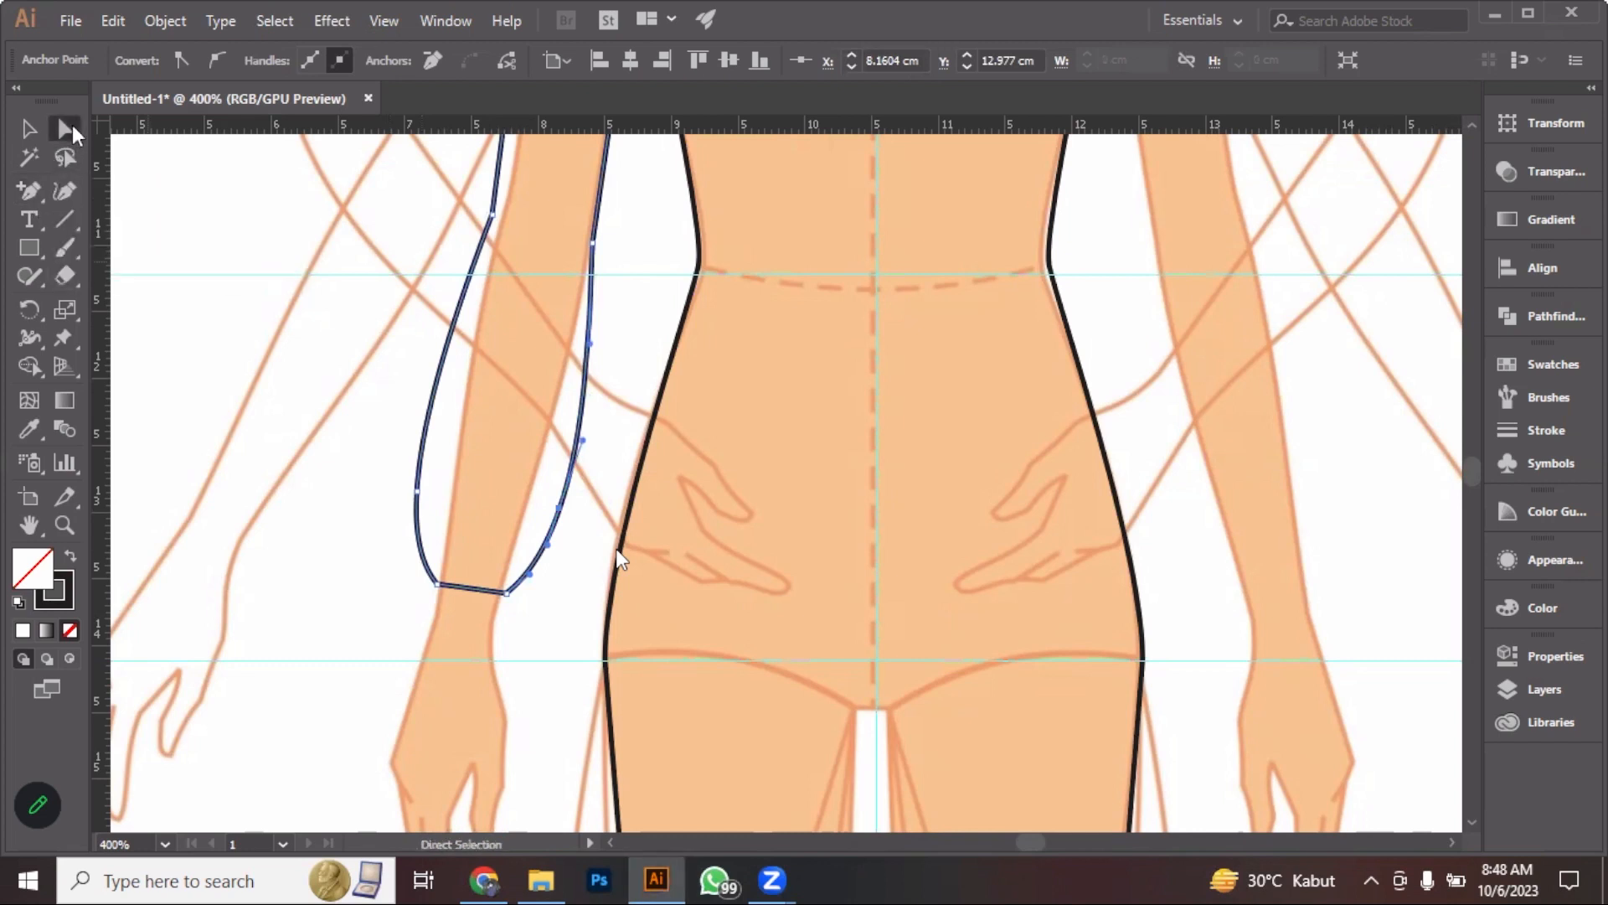
click(415, 492)
drag(414, 494, 412, 494)
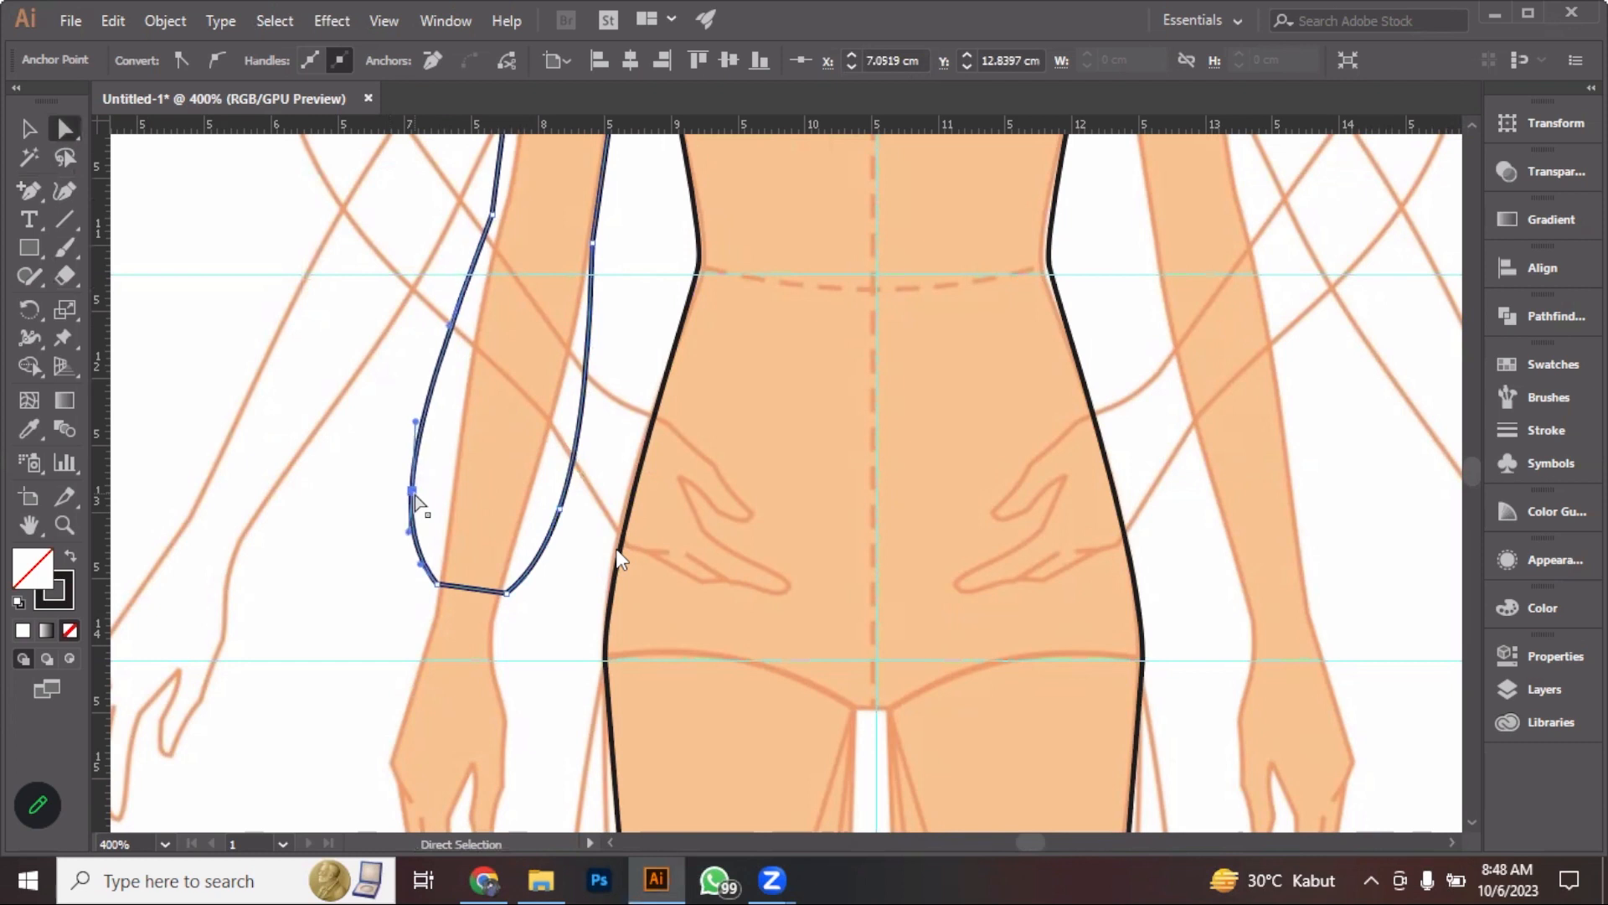
drag(562, 510, 567, 513)
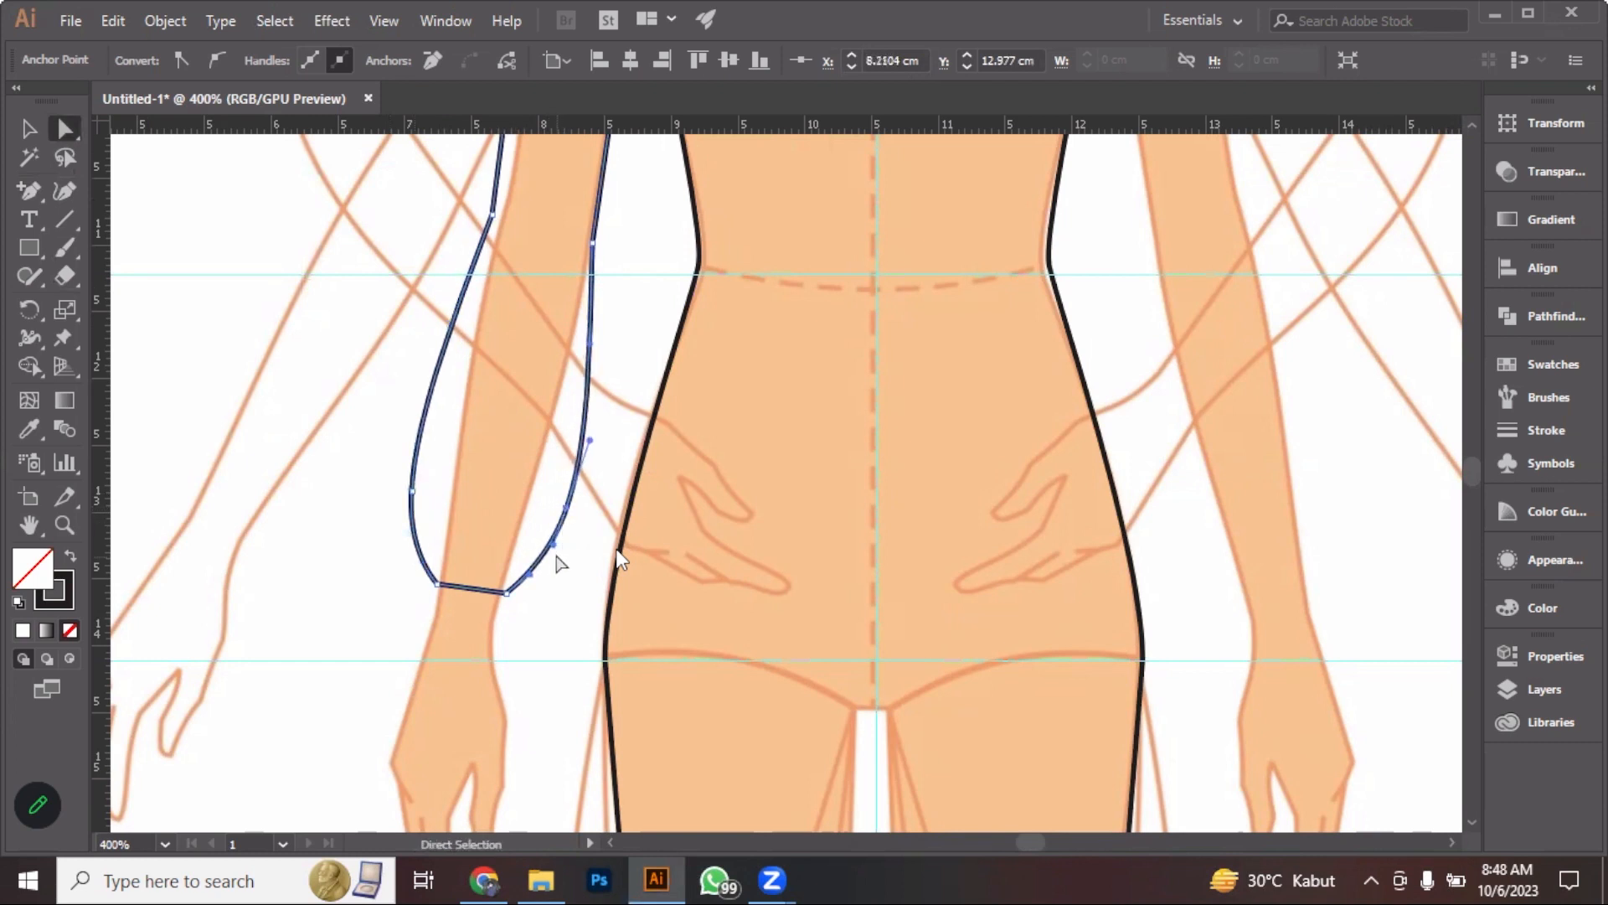
Pull the curve handles near the sleeve's bottom edge outward to make both lower corners fuller and rounder
click(539, 577)
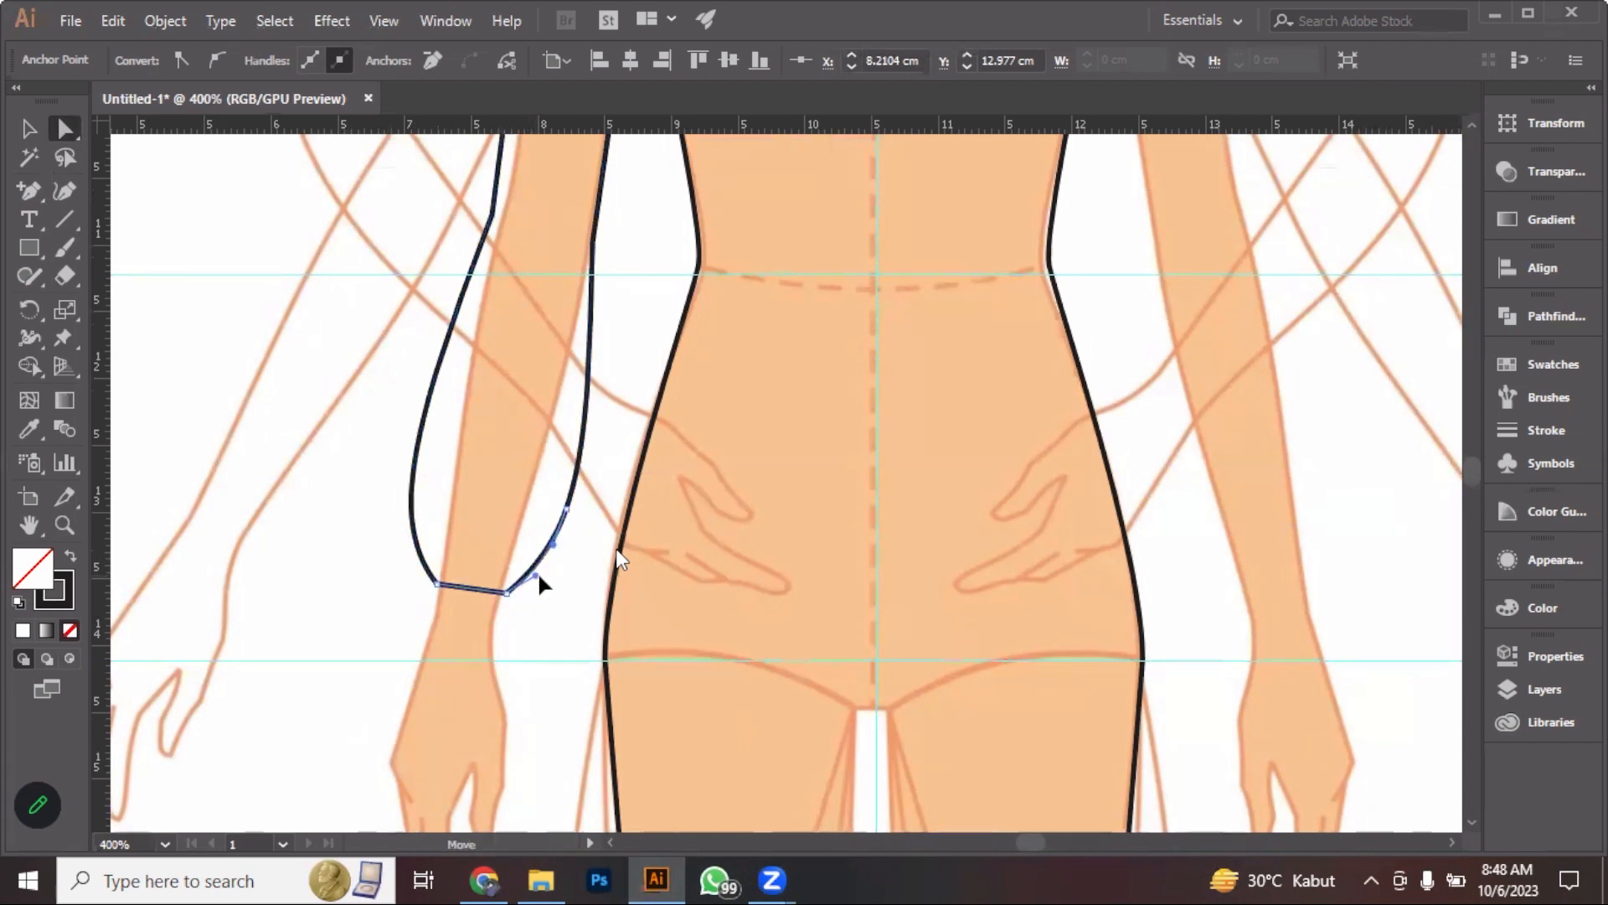
click(410, 536)
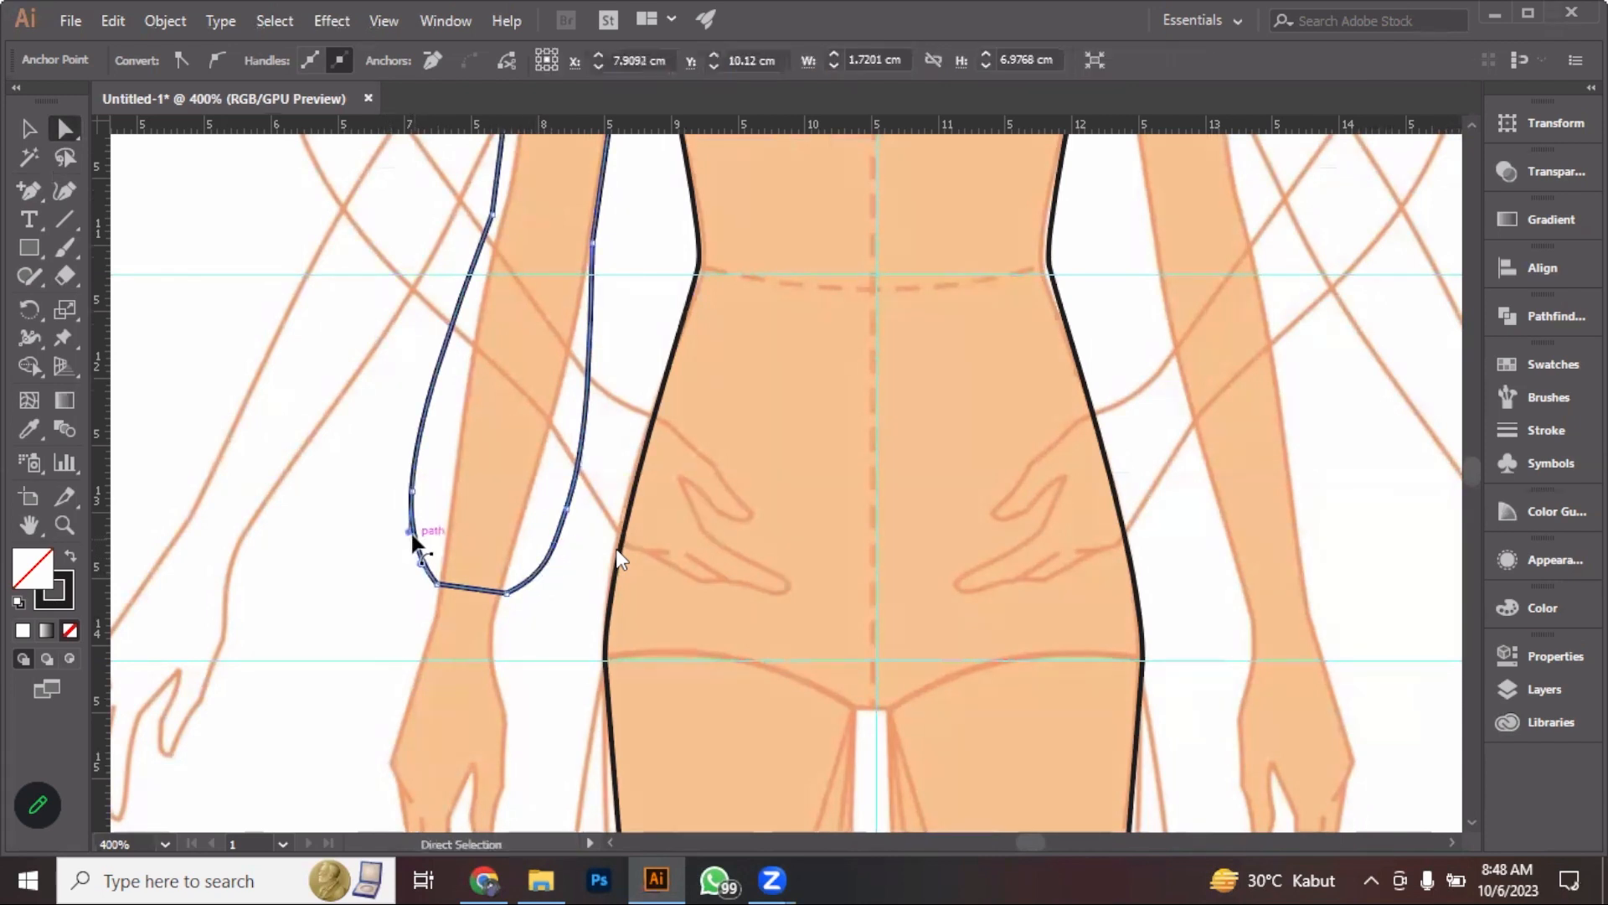
drag(409, 536, 419, 567)
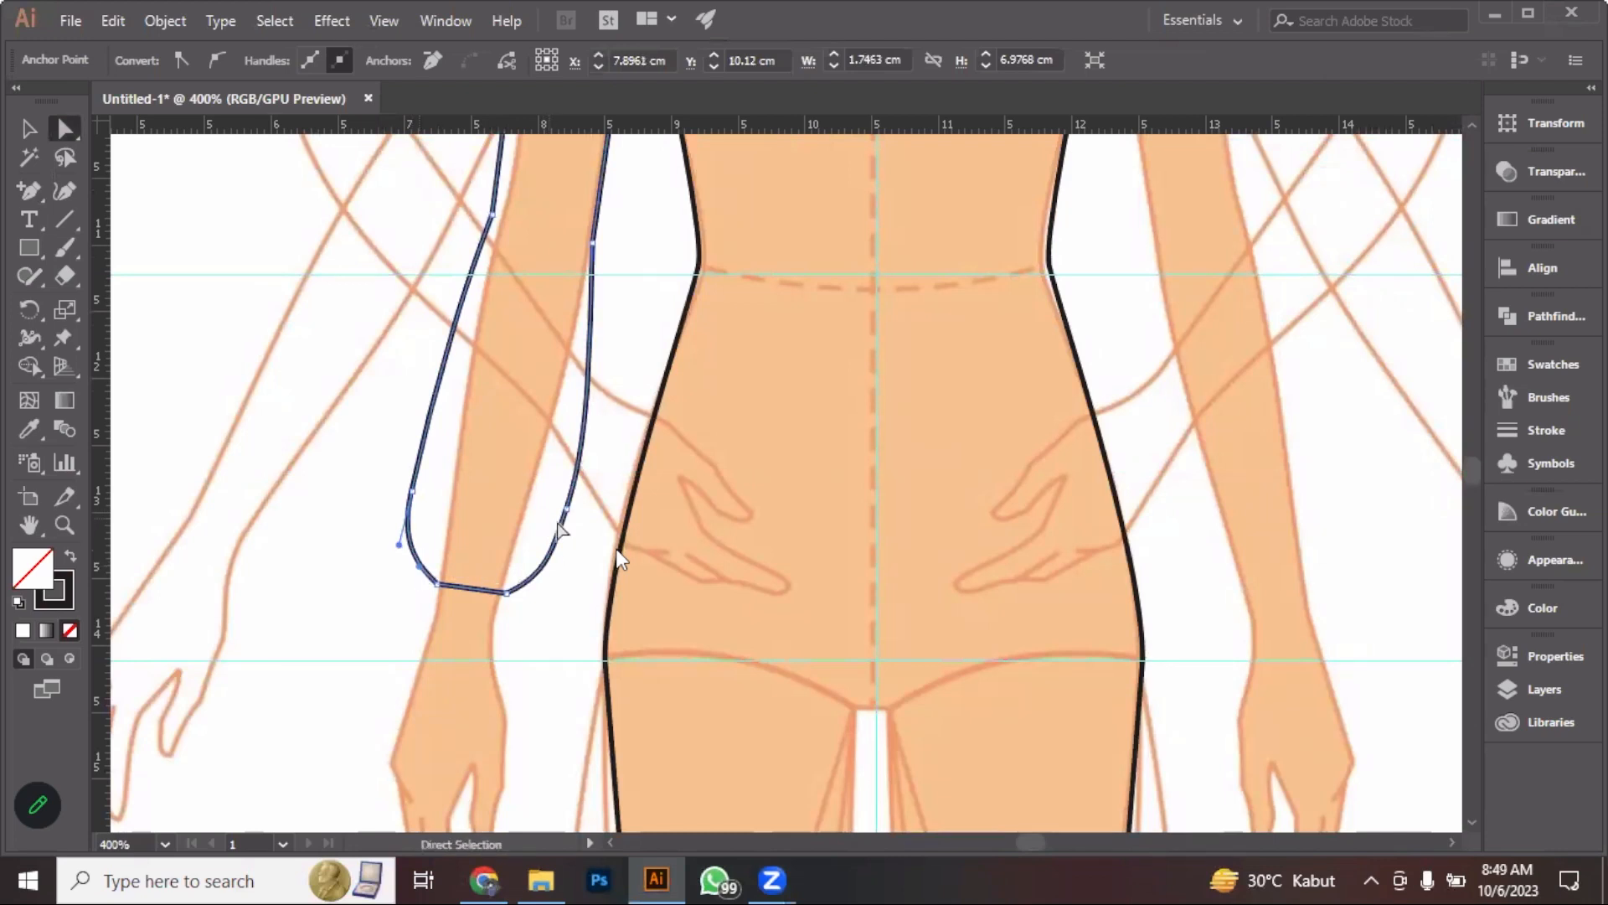
drag(551, 581, 563, 586)
Nudge the lower anchor point on the sleeve's inner edge slightly toward the body and inspect the curve up close
click(558, 515)
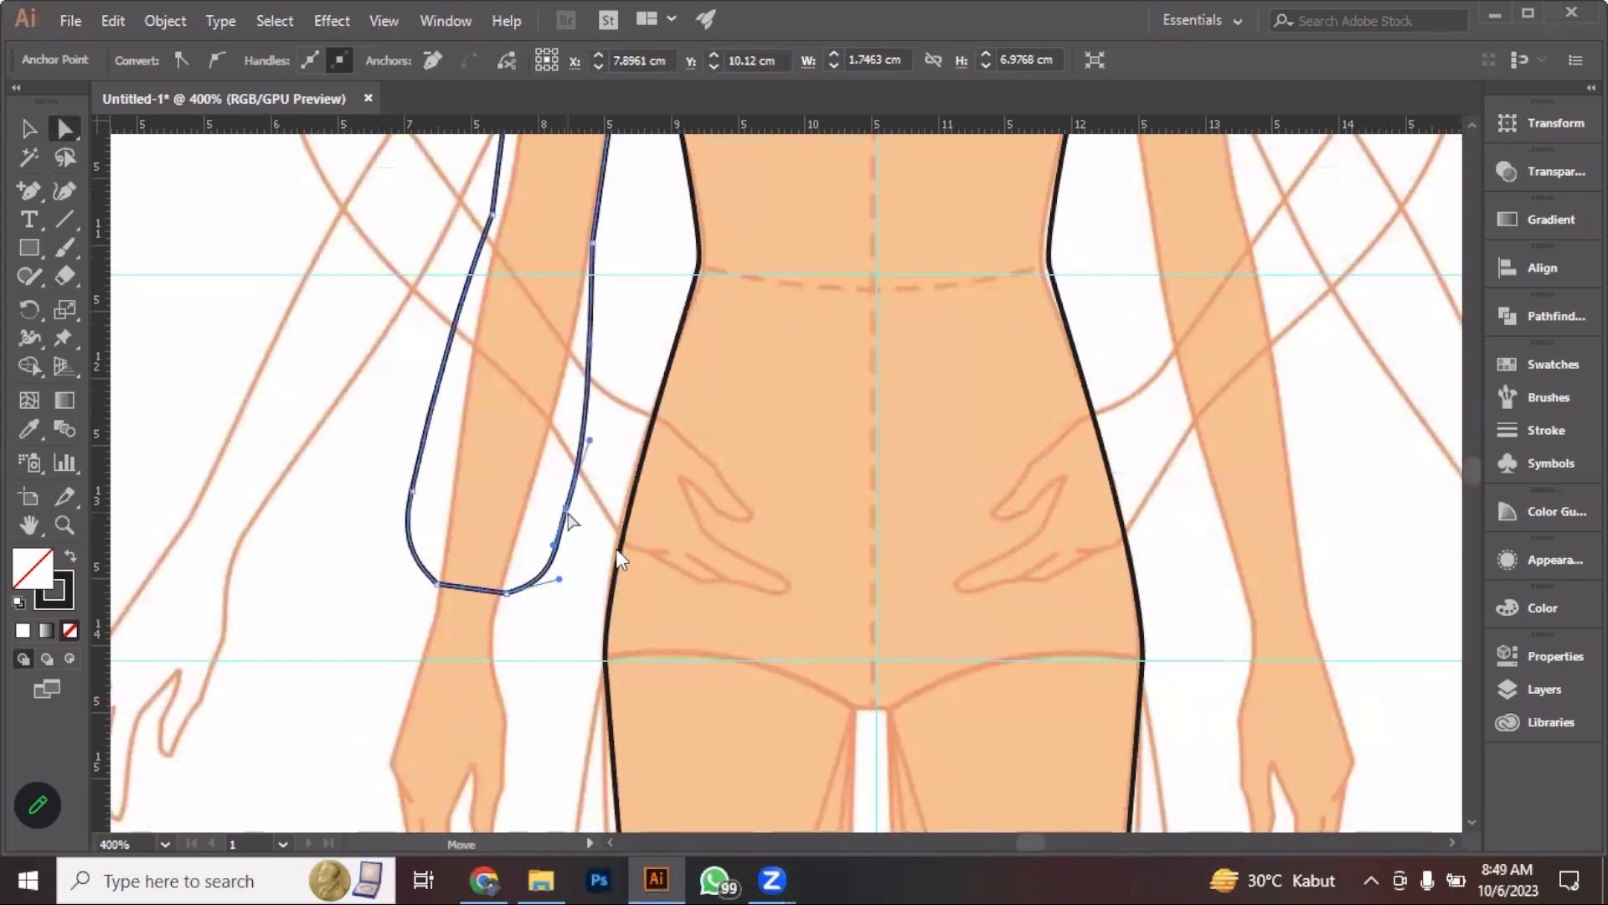
key(Right)
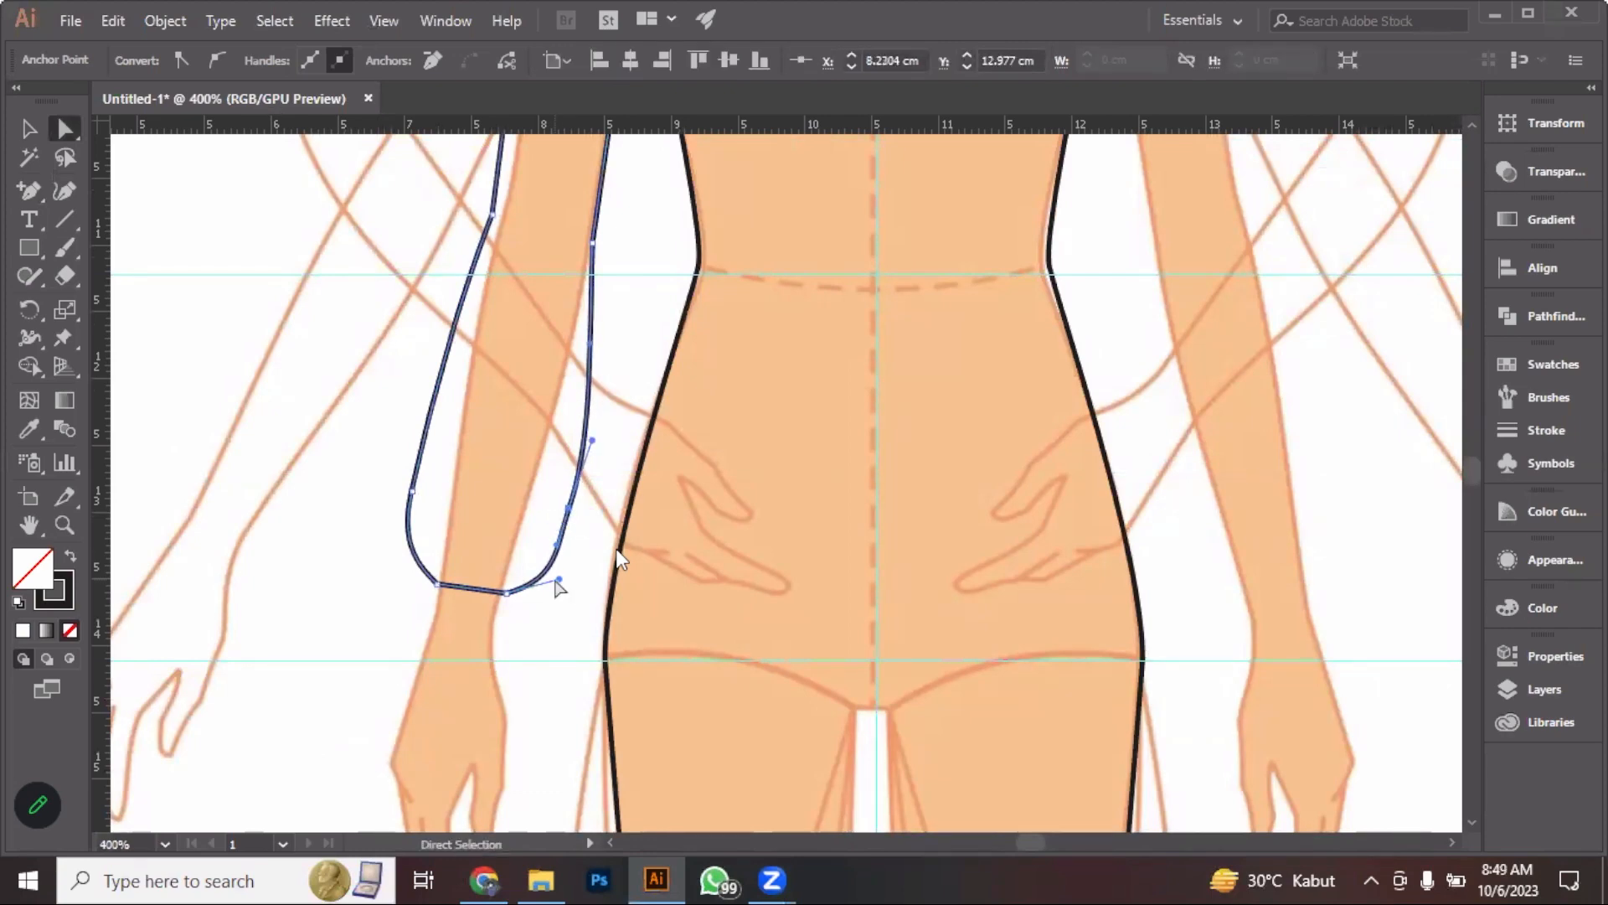
scroll(555, 580, up, 3)
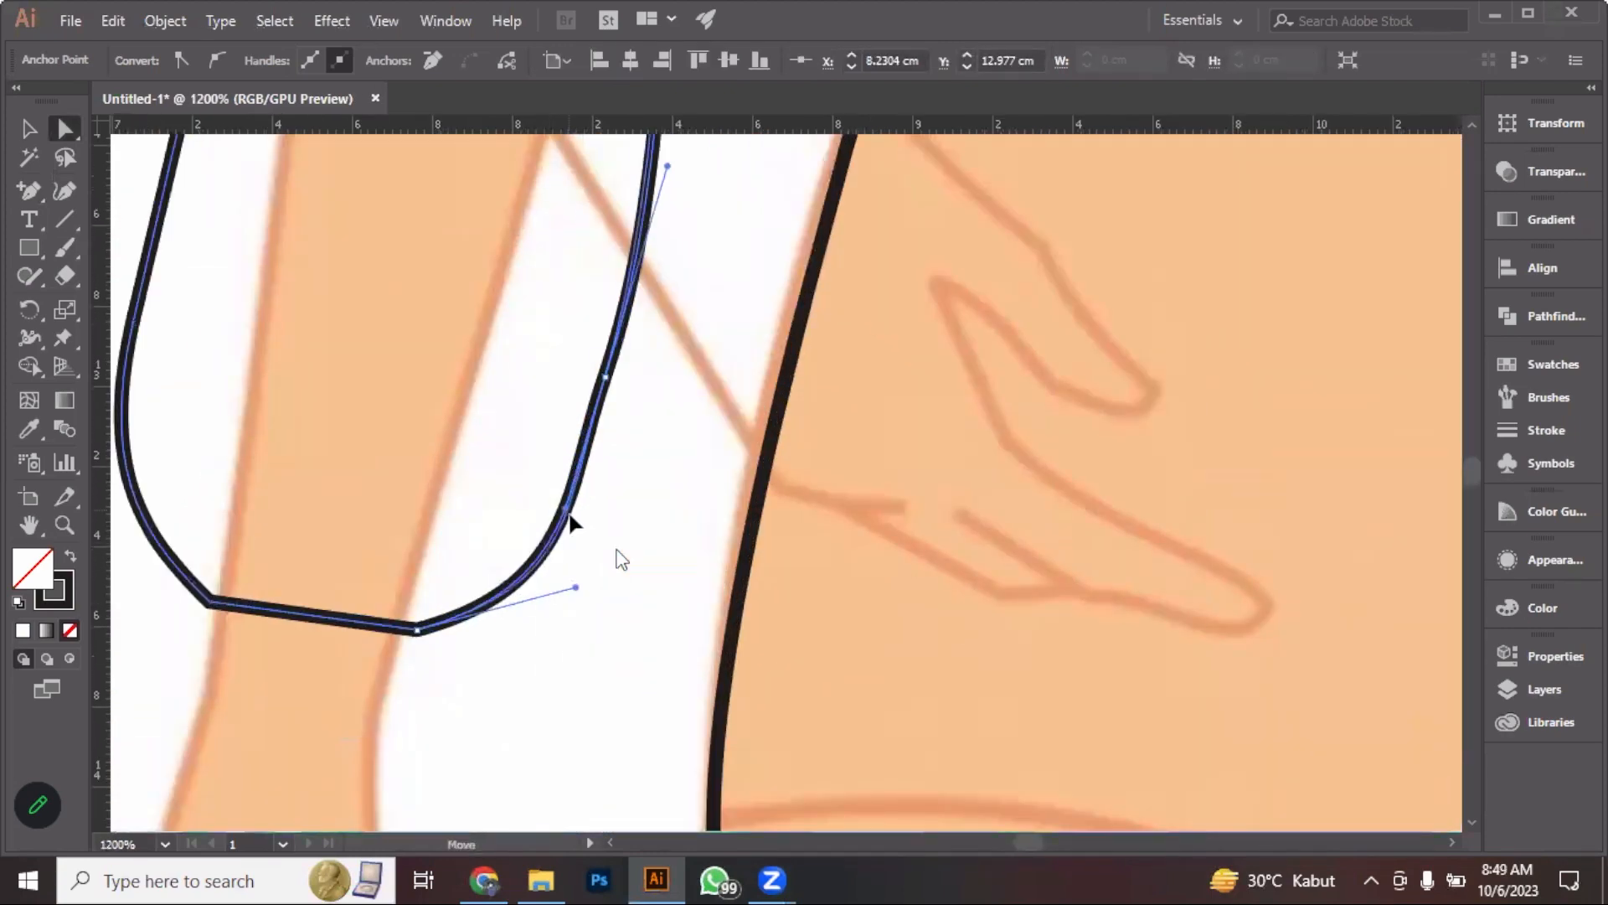
scroll(621, 559, down, 3)
scroll(621, 559, down, 1)
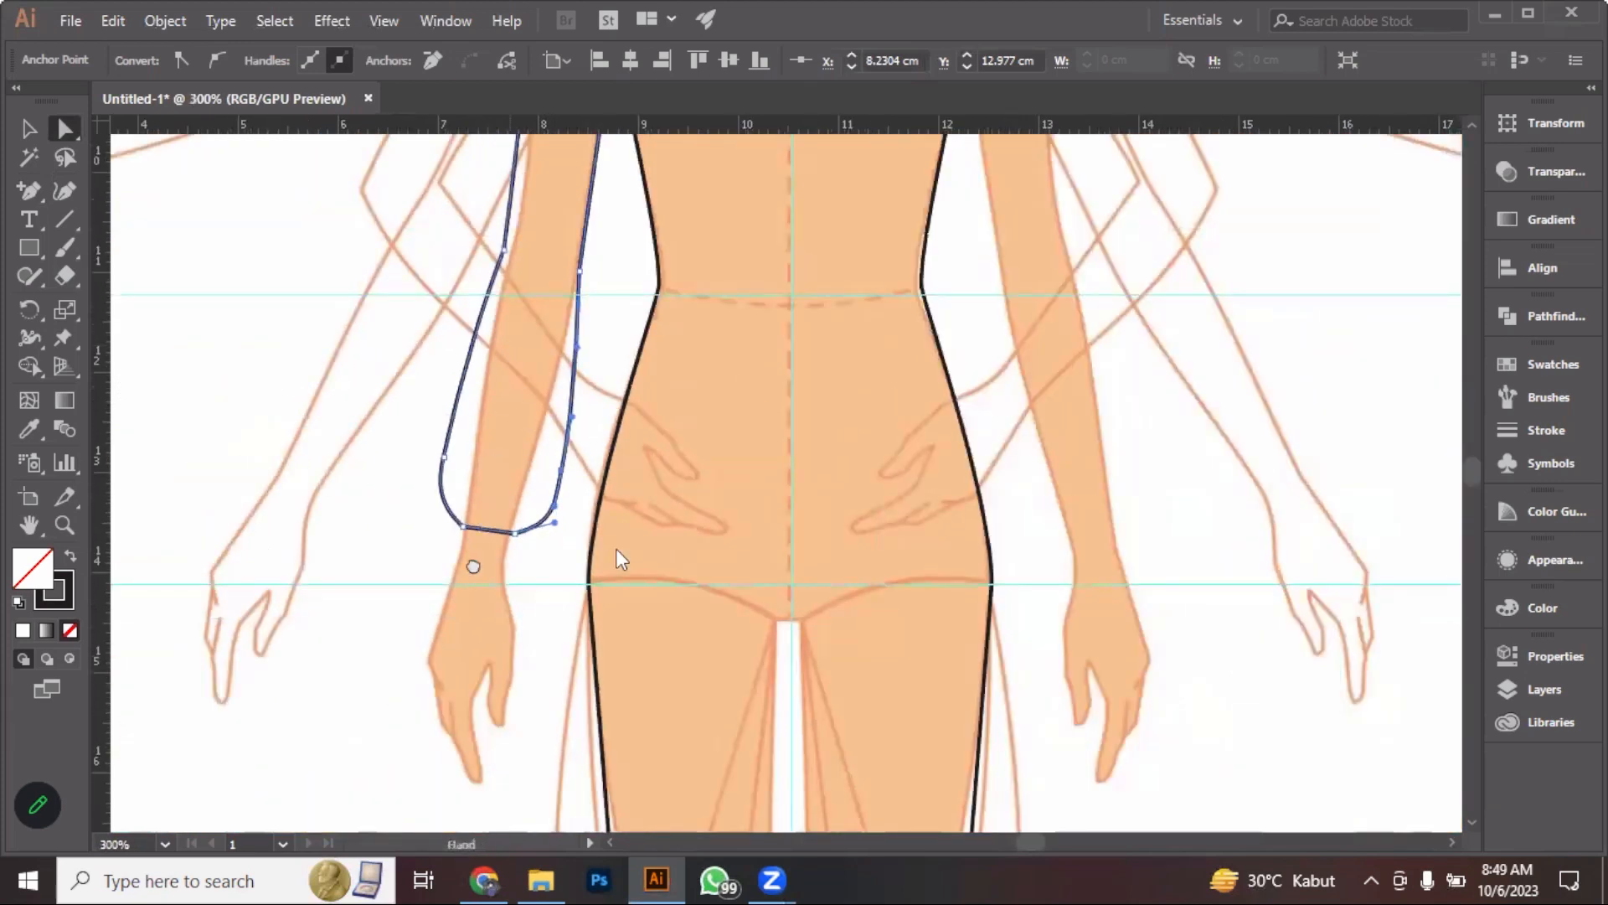
Convert the elbow-level anchor point on the balloon sleeve's outer edge to a smooth point with the Anchor Point tool
scroll(621, 560, up, 2)
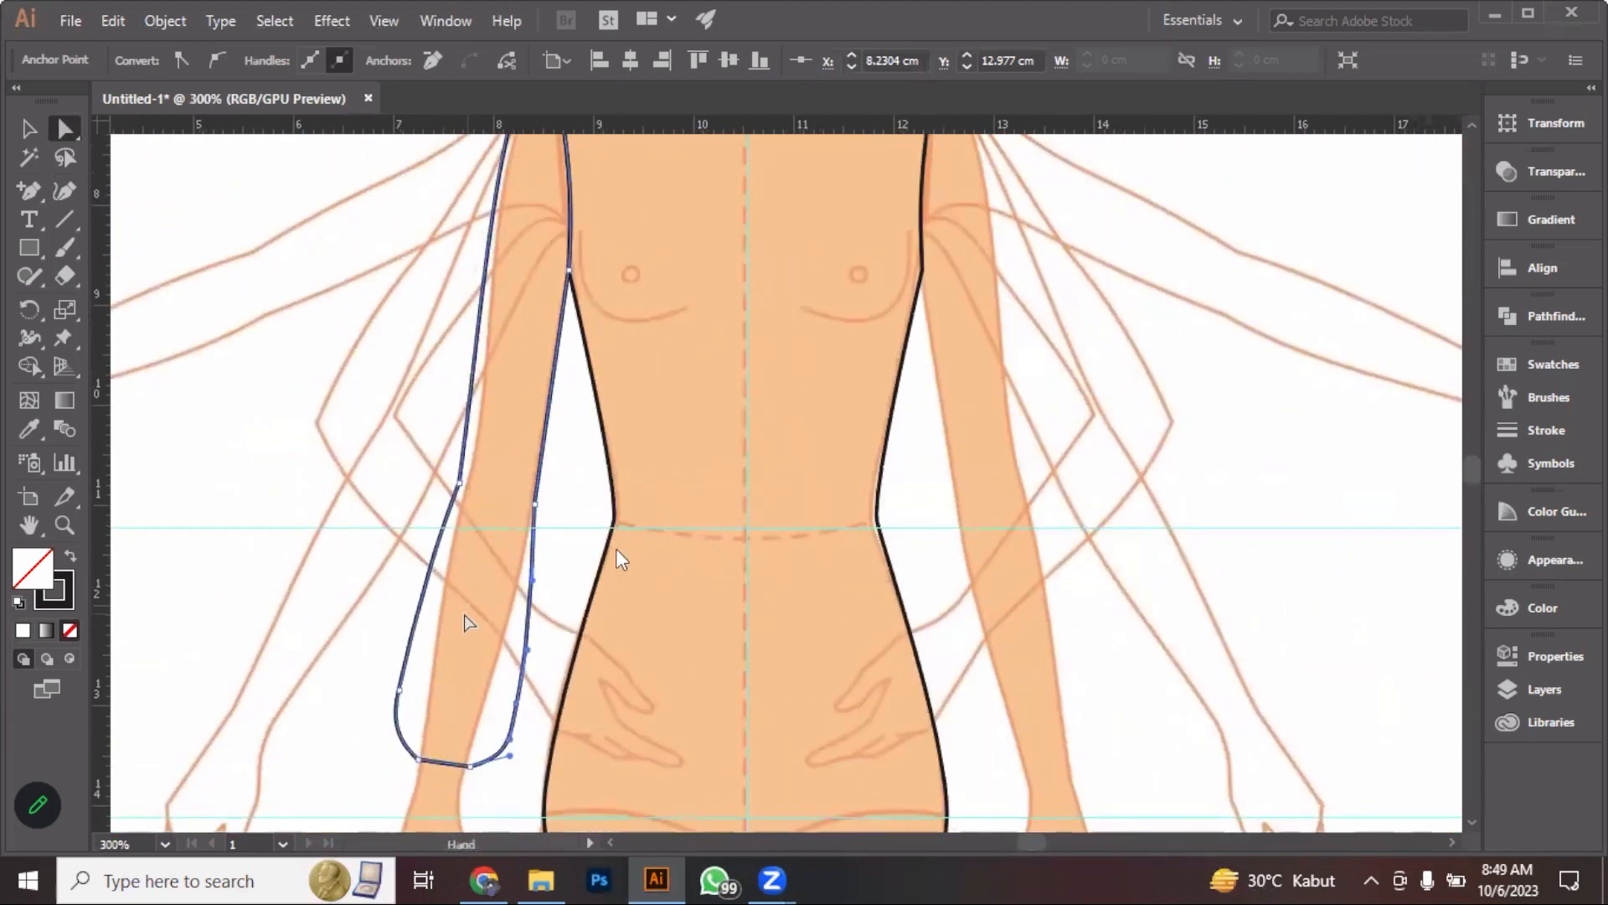
click(40, 196)
click(216, 278)
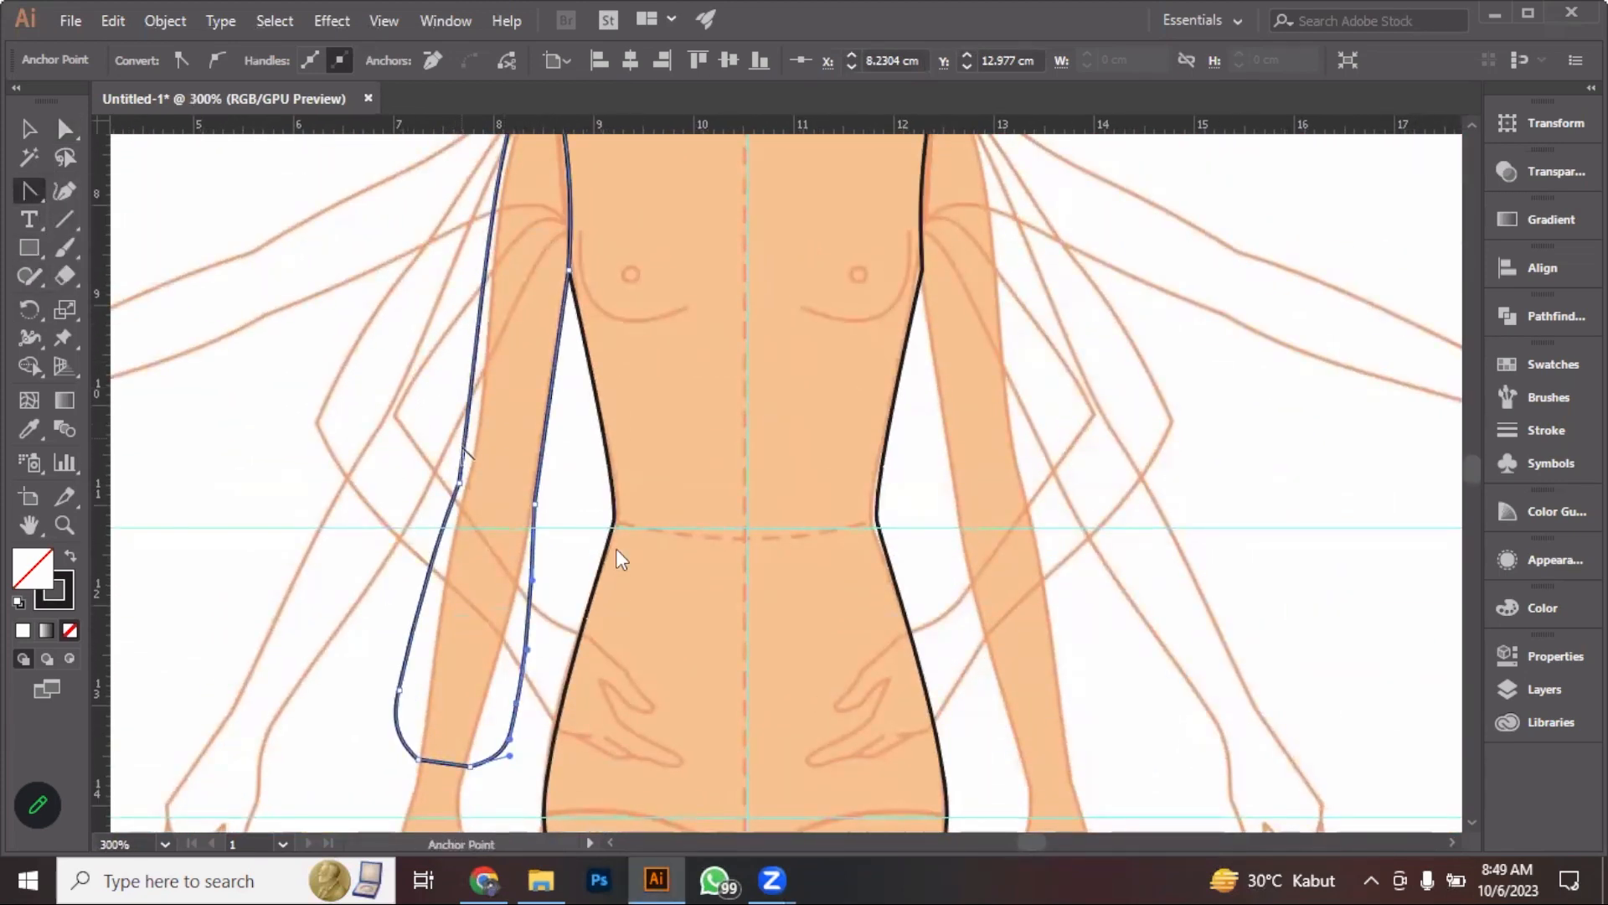
drag(459, 509, 450, 540)
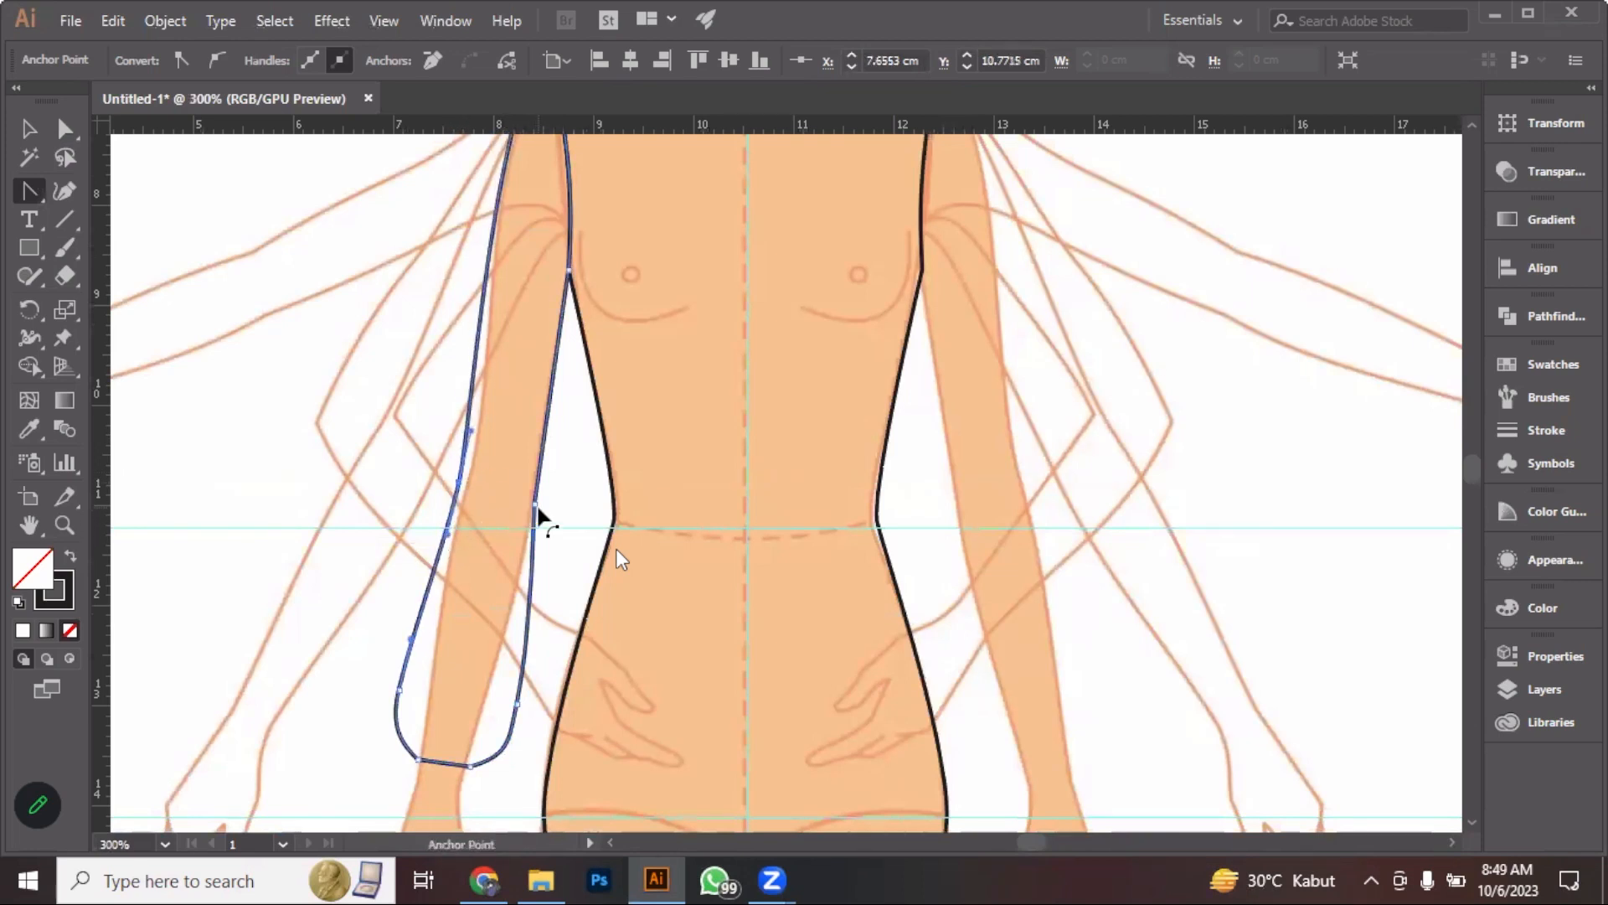
Smooth the elbow-level anchor point on the sleeve's inner edge and shift it slightly toward the body
drag(537, 508, 528, 553)
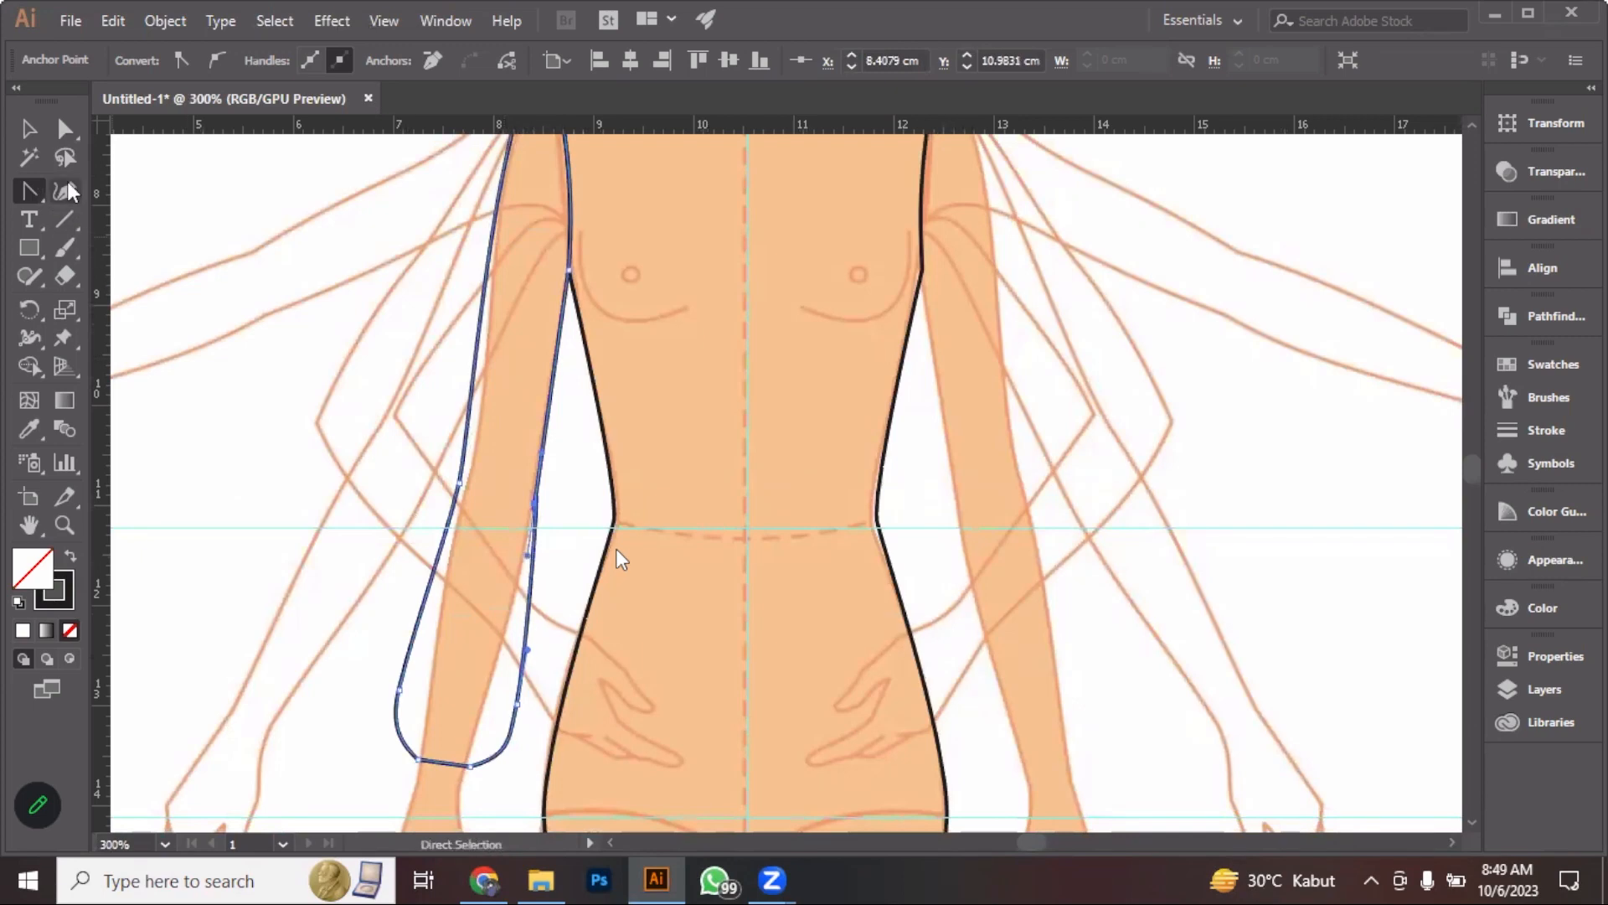
scroll(543, 509, up, 5)
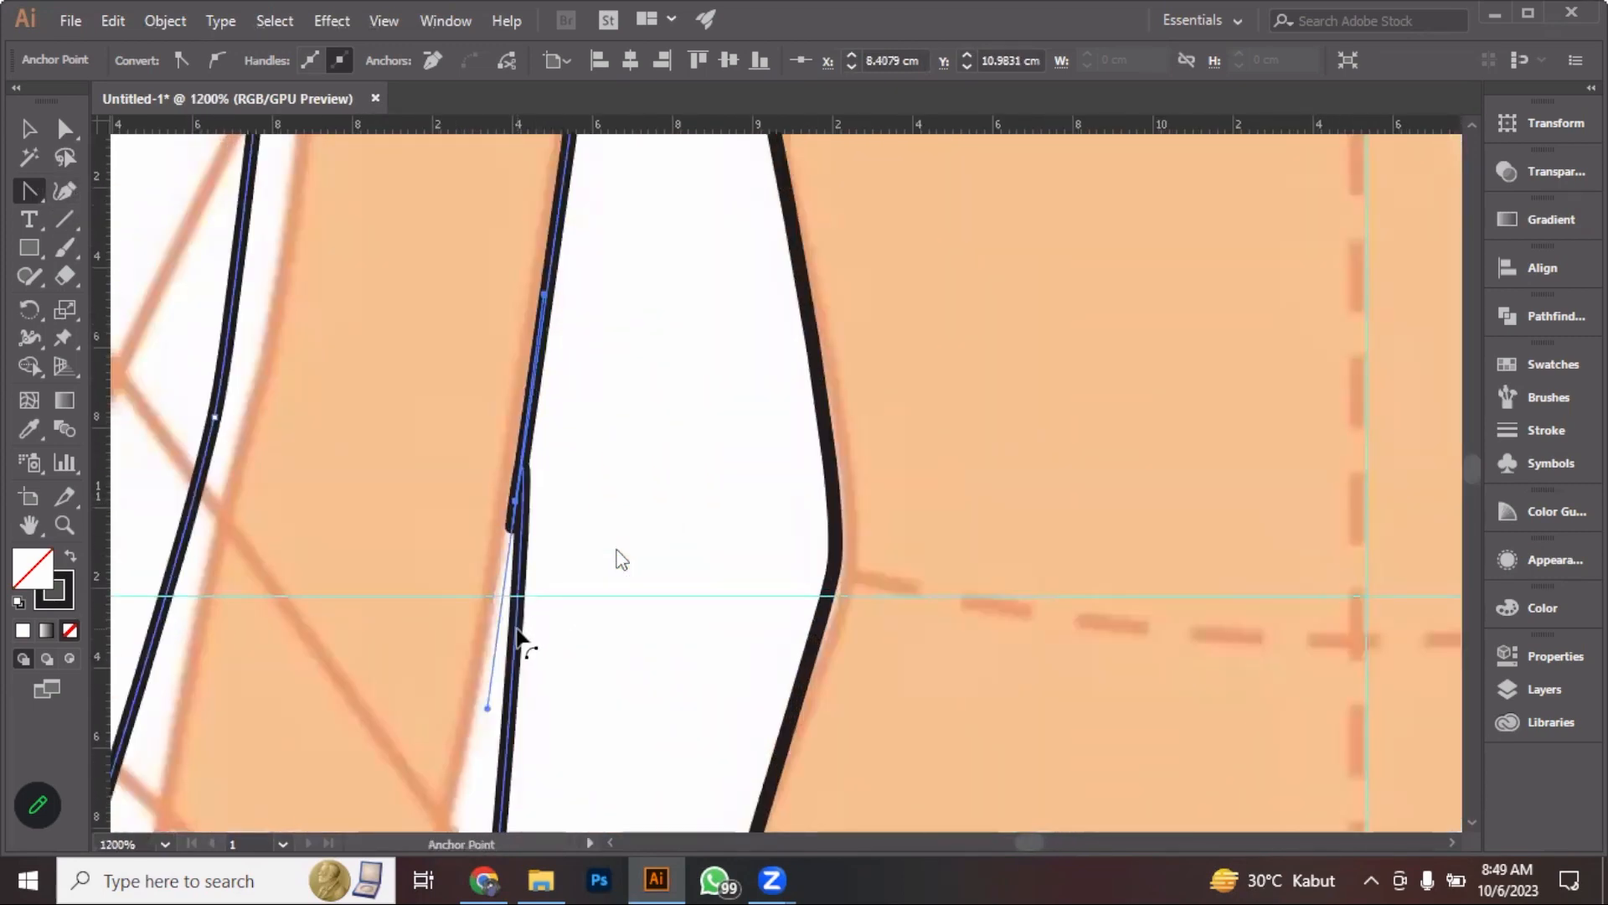
click(516, 505)
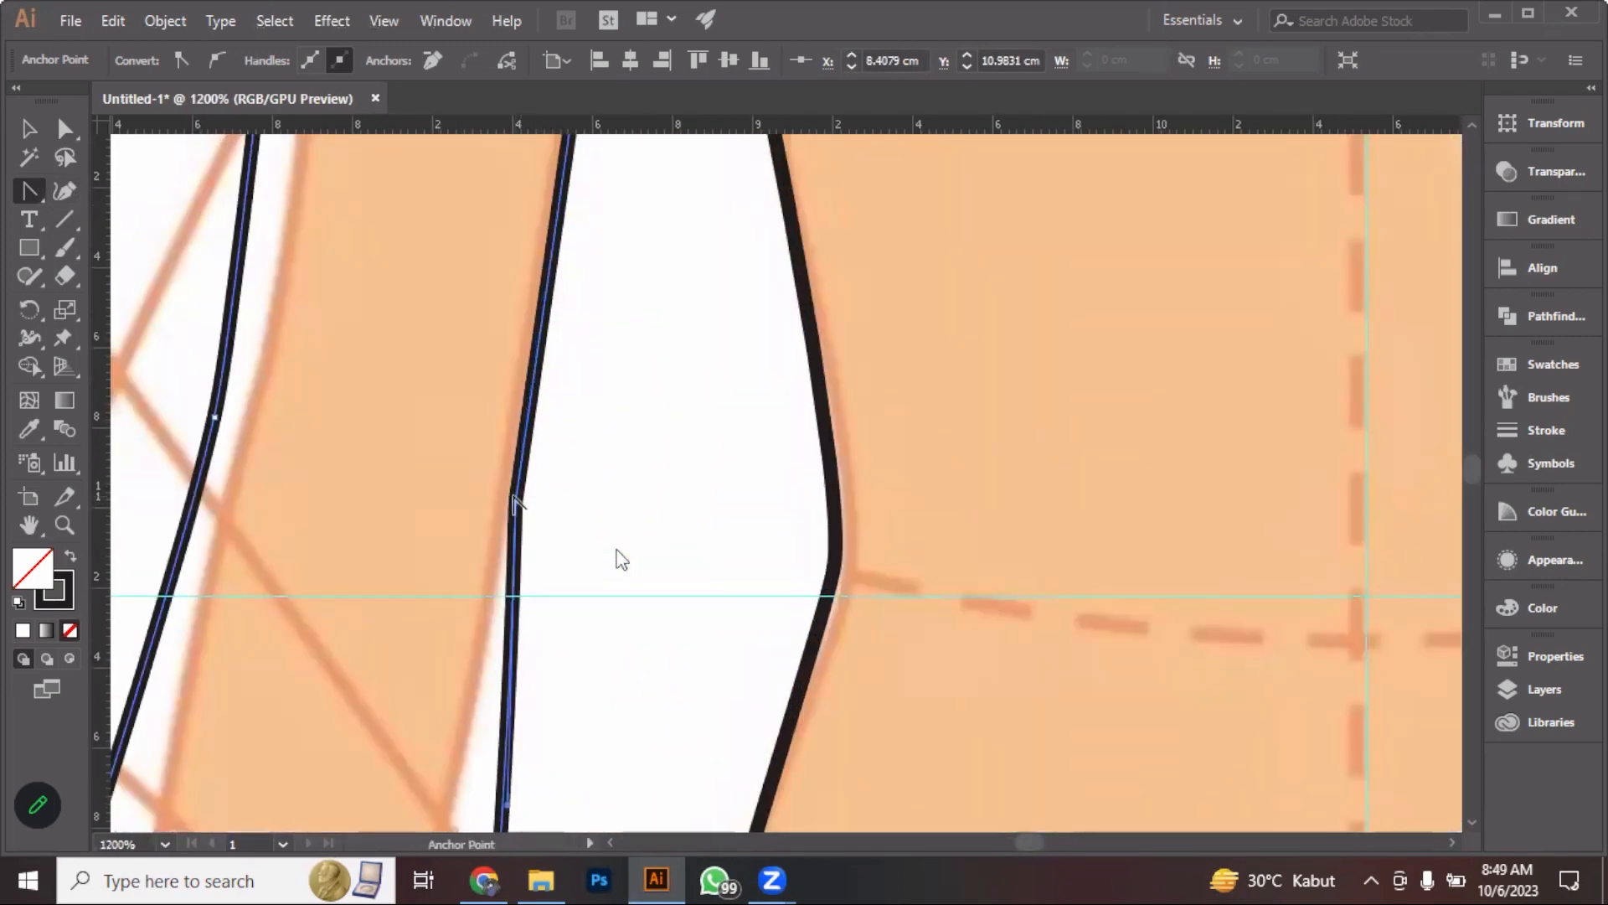
drag(514, 502, 546, 263)
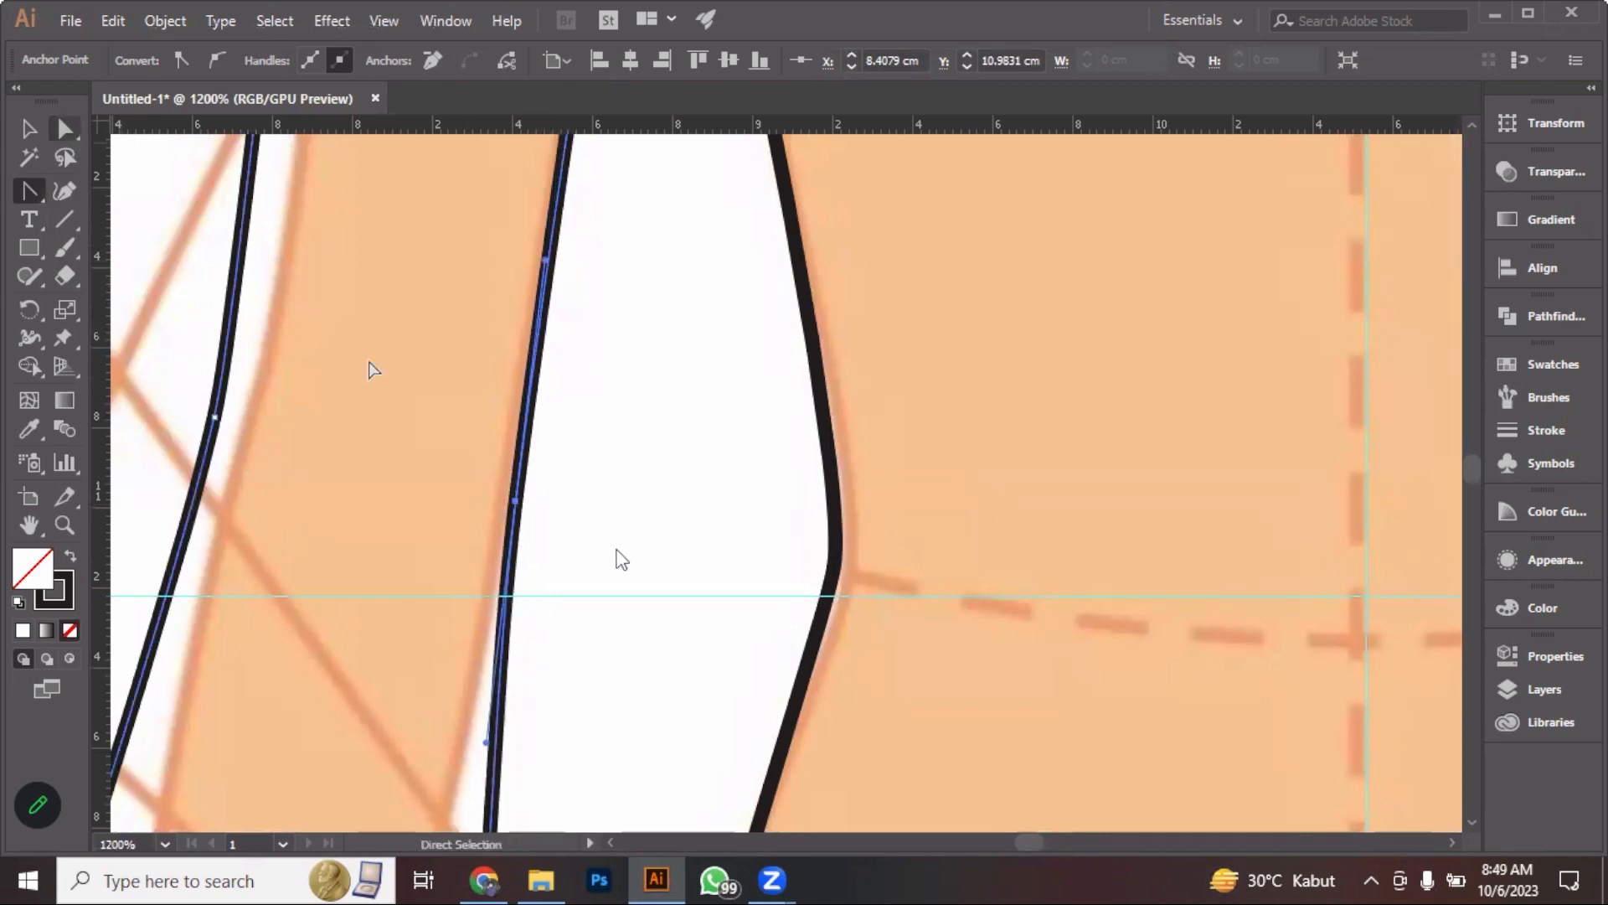
drag(518, 505, 546, 509)
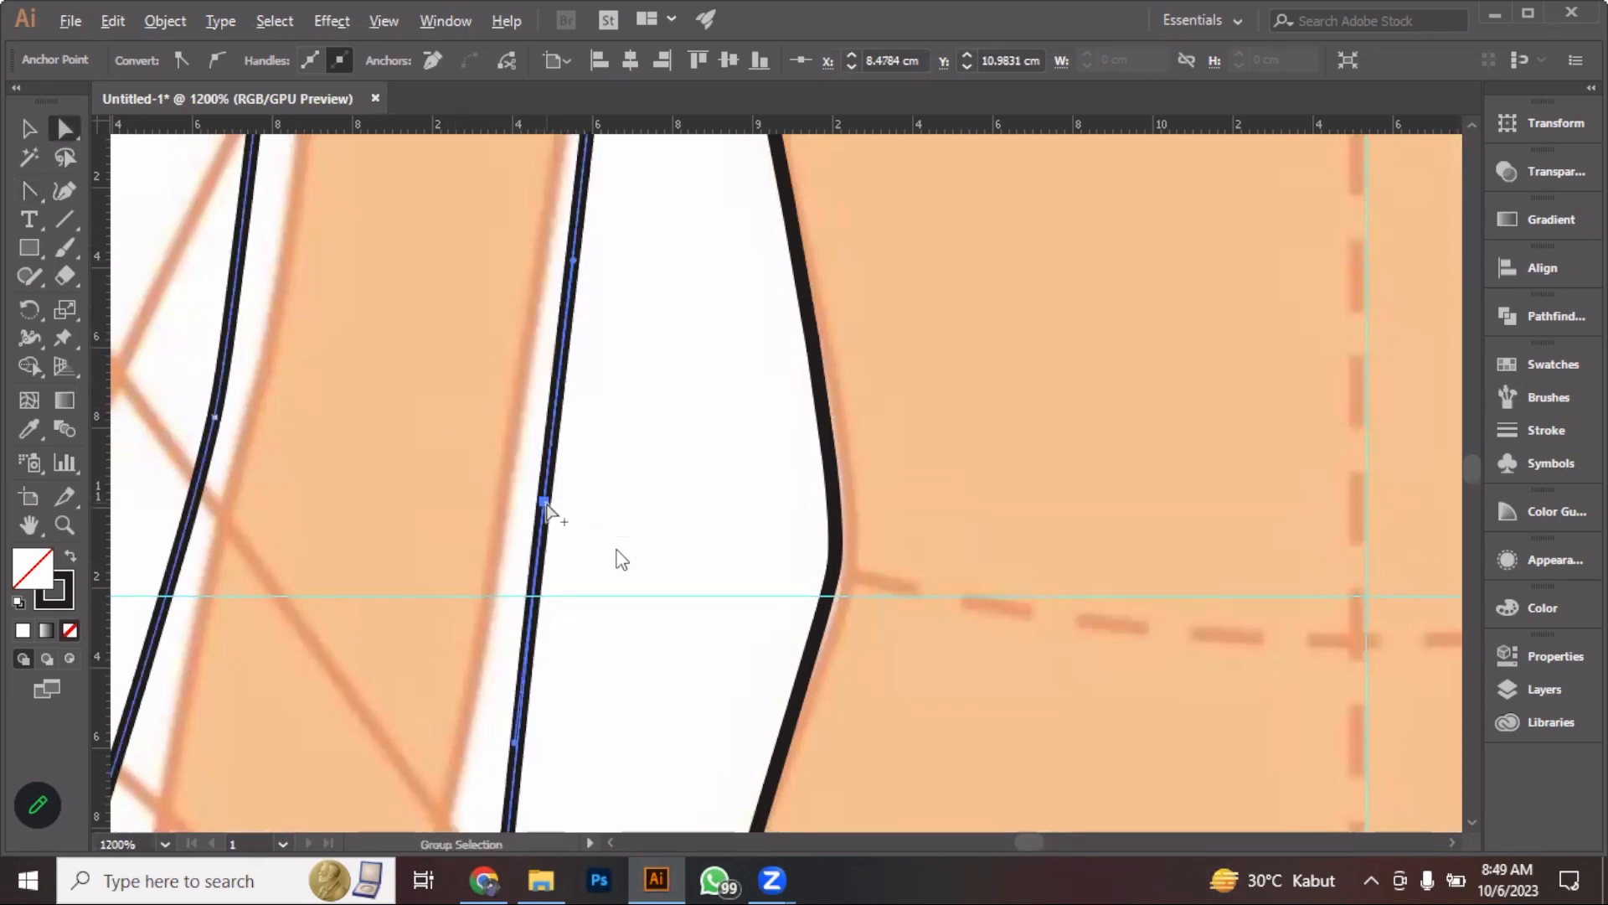
Reshape the sleeve cap by adjusting the outer anchor point just below the shoulder and its upper curve handle
key(ctrl+minus)
key(ctrl+minus)
key(ctrl+minus)
key(ctrl+minus)
key(ctrl+minus)
key(ctrl+minus)
drag(665, 485, 549, 544)
click(28, 193)
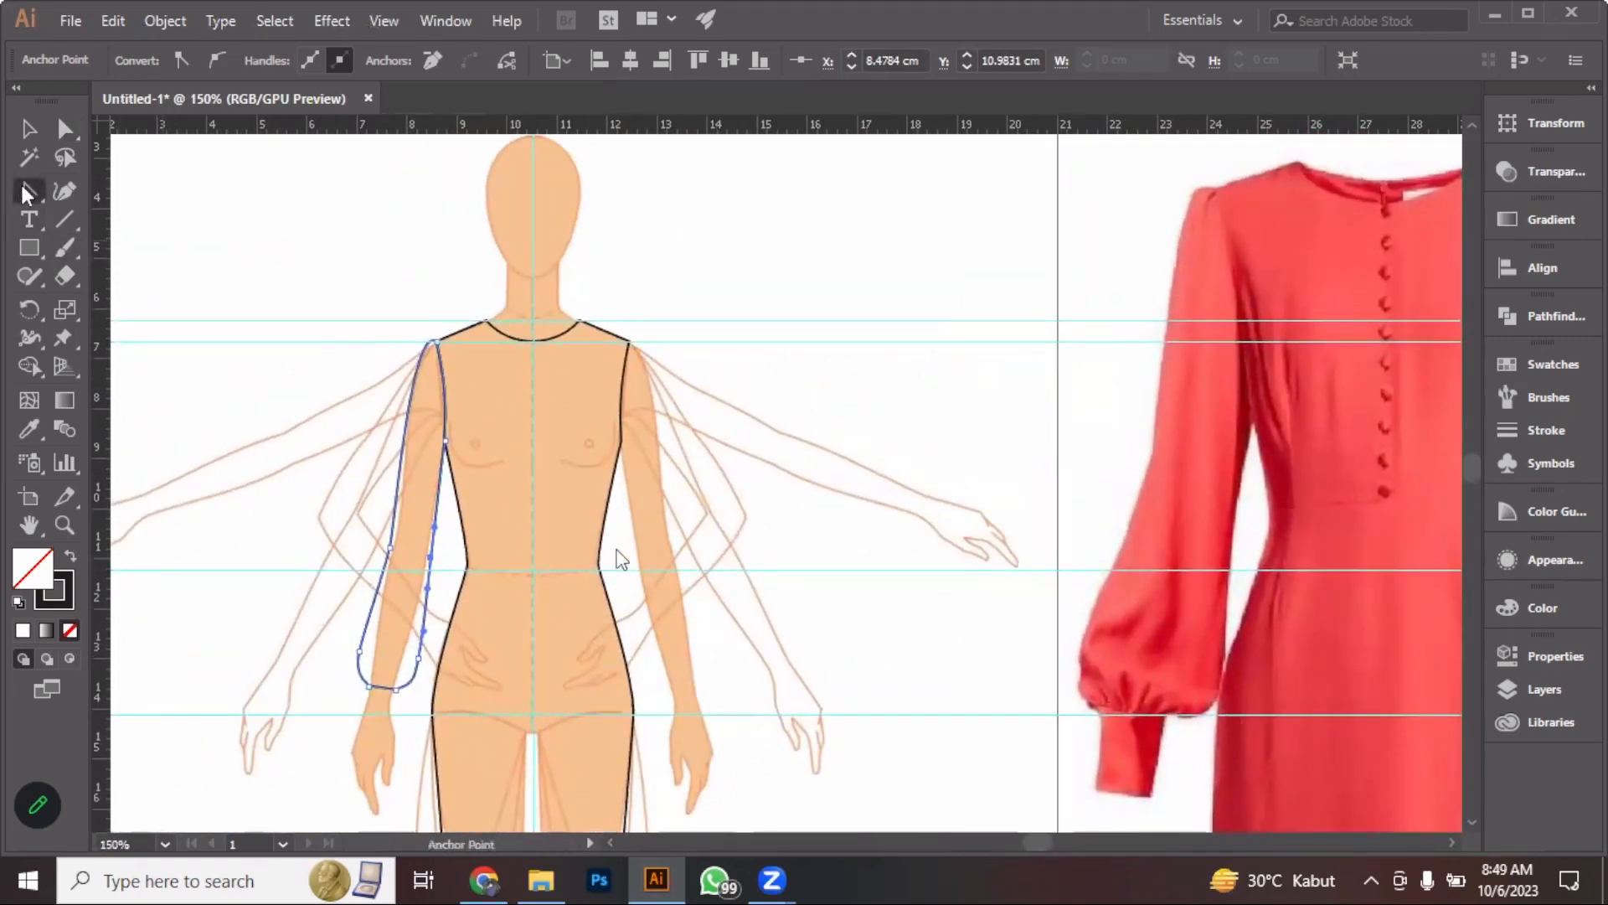
scroll(411, 345, up, 5)
drag(536, 329, 393, 236)
drag(33, 187, 210, 216)
click(459, 401)
click(70, 132)
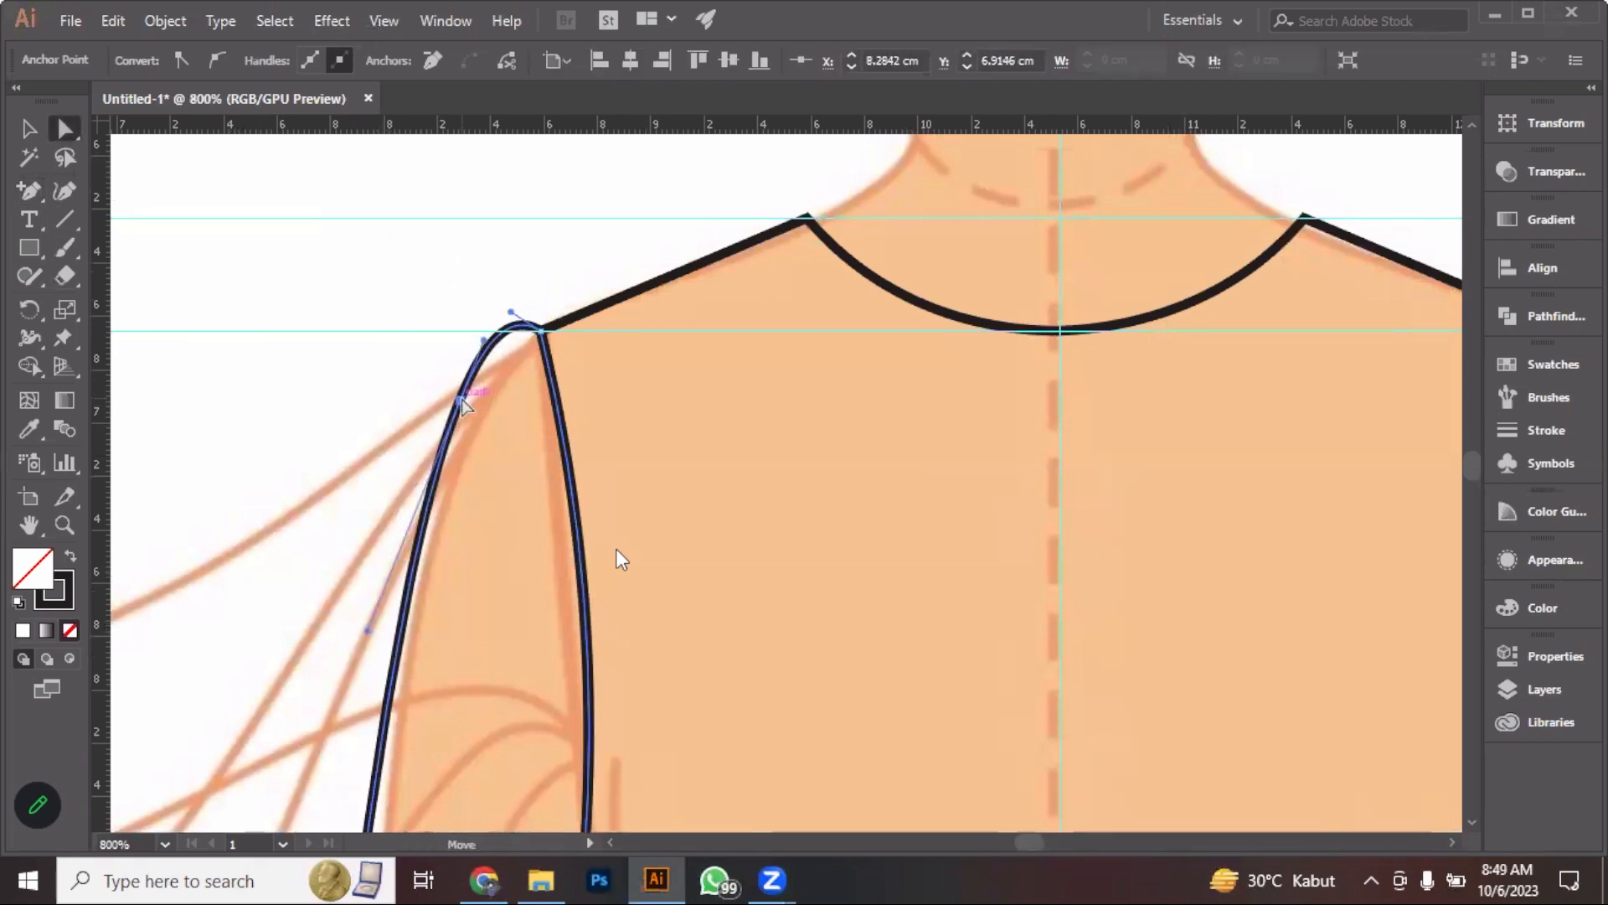
drag(461, 399, 478, 363)
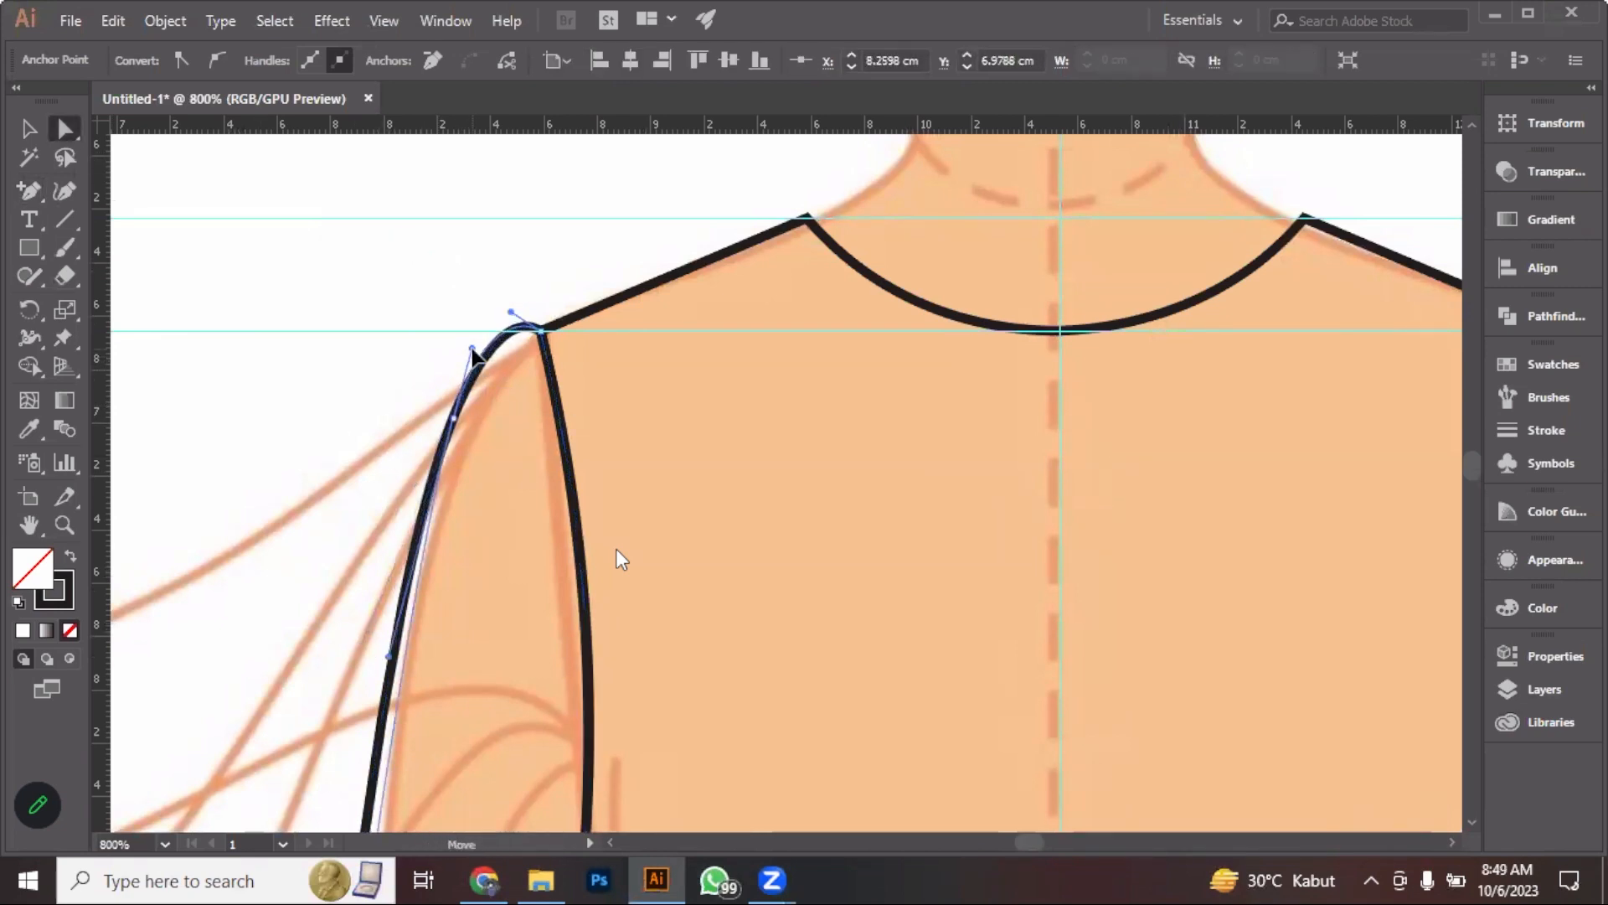
Nudge the elbow-level anchor point on the sleeve's outer edge slightly outward
scroll(490, 409, down, 3)
scroll(486, 409, down, 2)
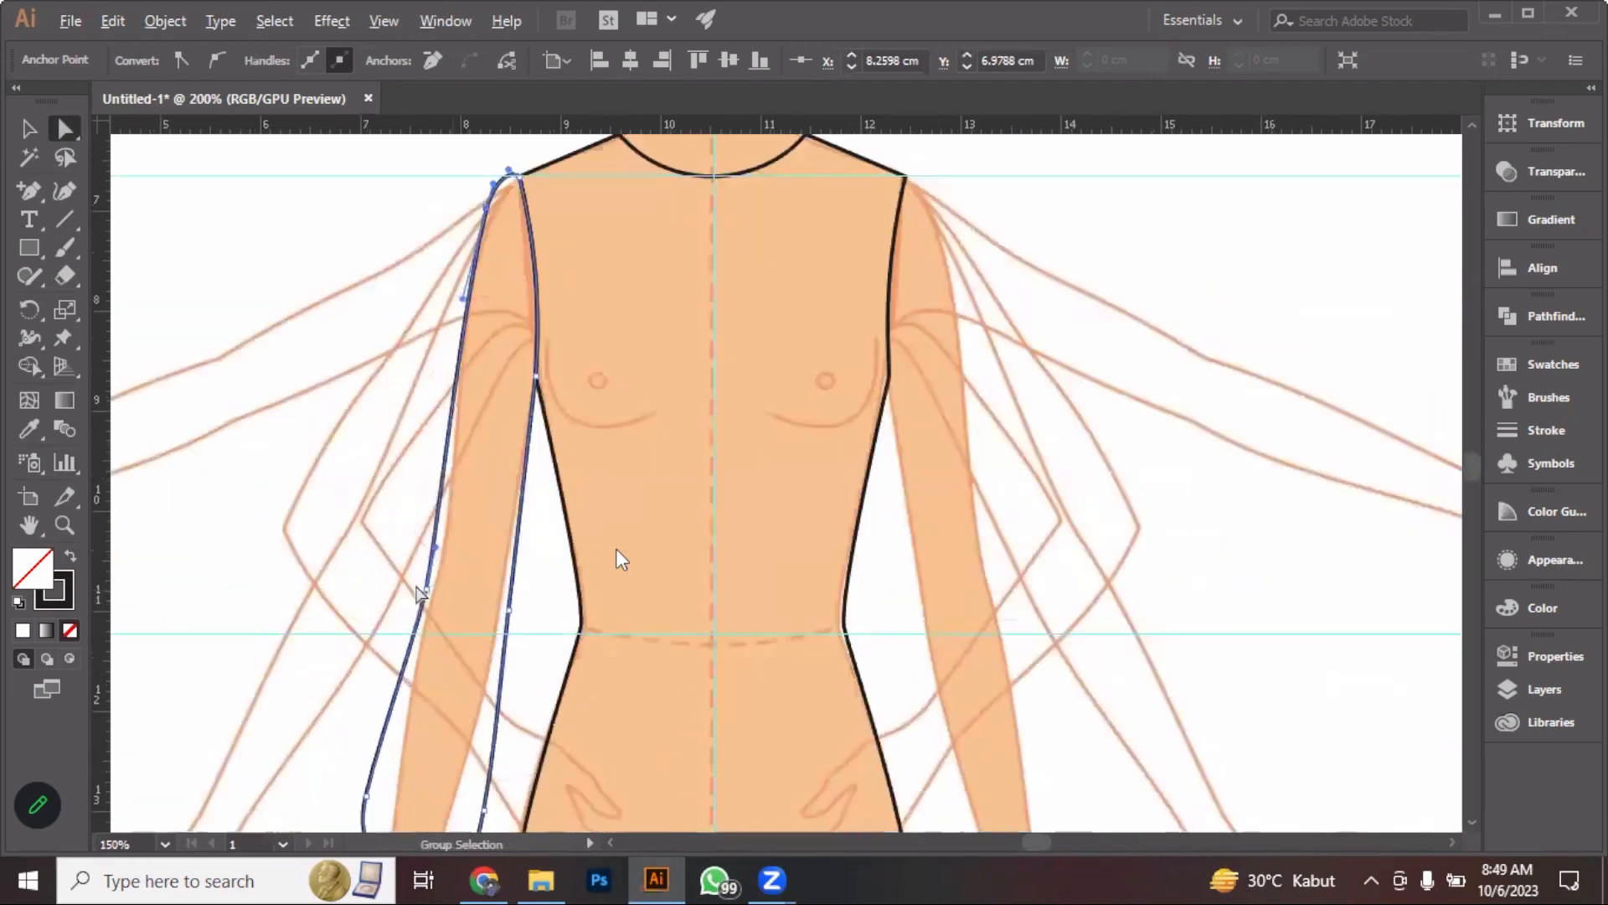
scroll(466, 603, up, 2)
click(434, 577)
key(Left)
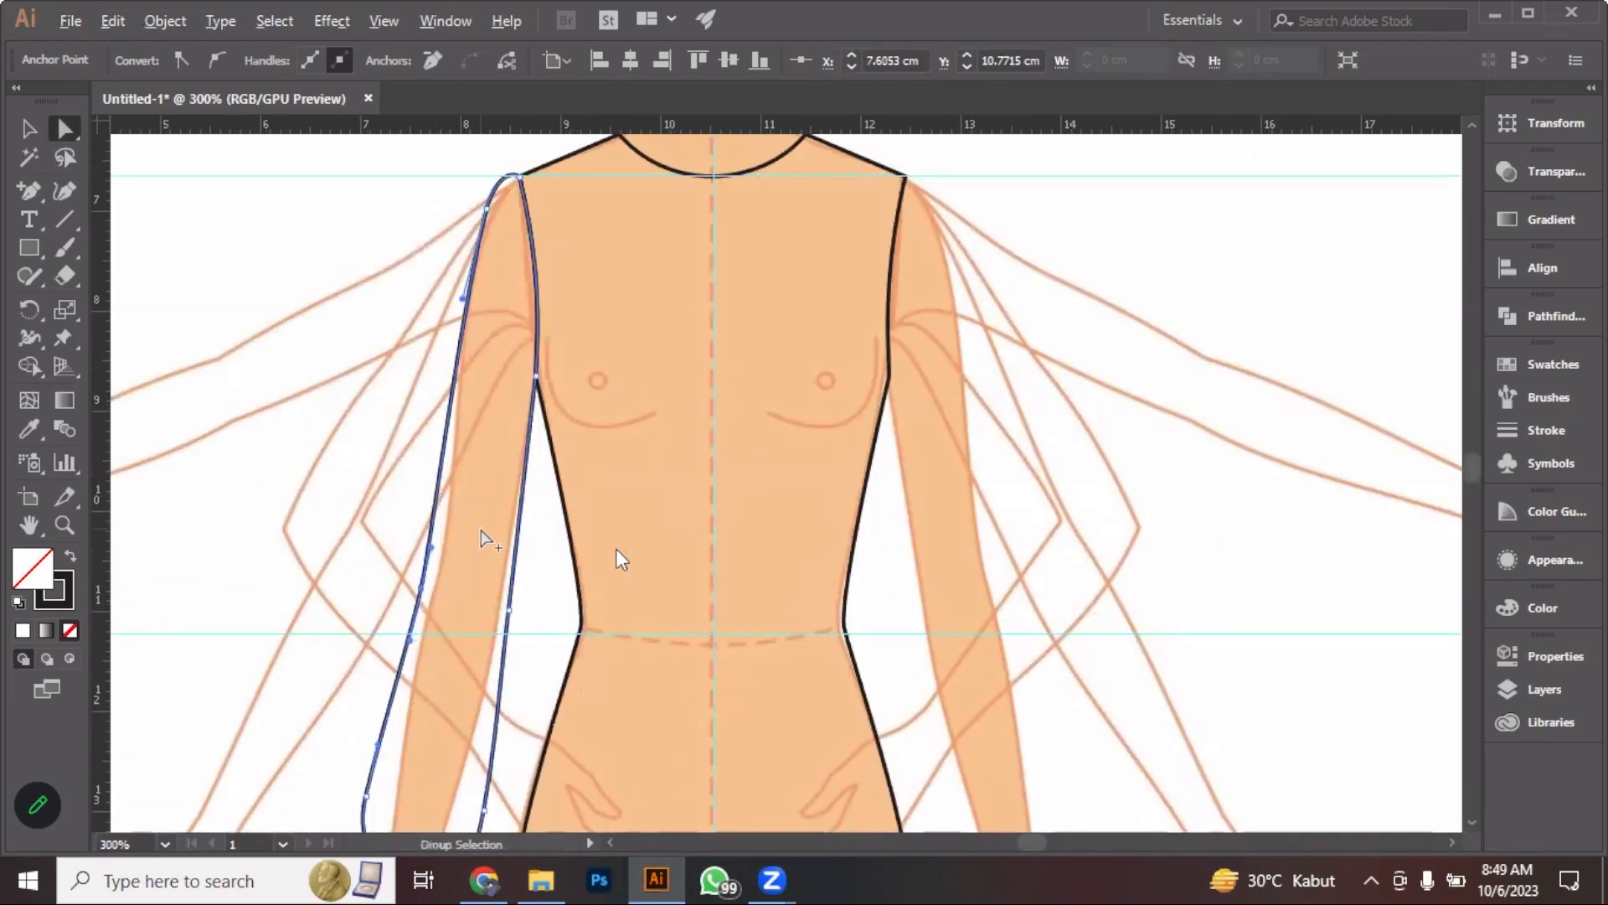
Round the curve segment at the sleeve's lower outer corner with the Anchor Point tool, and deselect the sleeve
scroll(489, 540, down, 1)
scroll(395, 532, down, 3)
scroll(395, 532, right, 3)
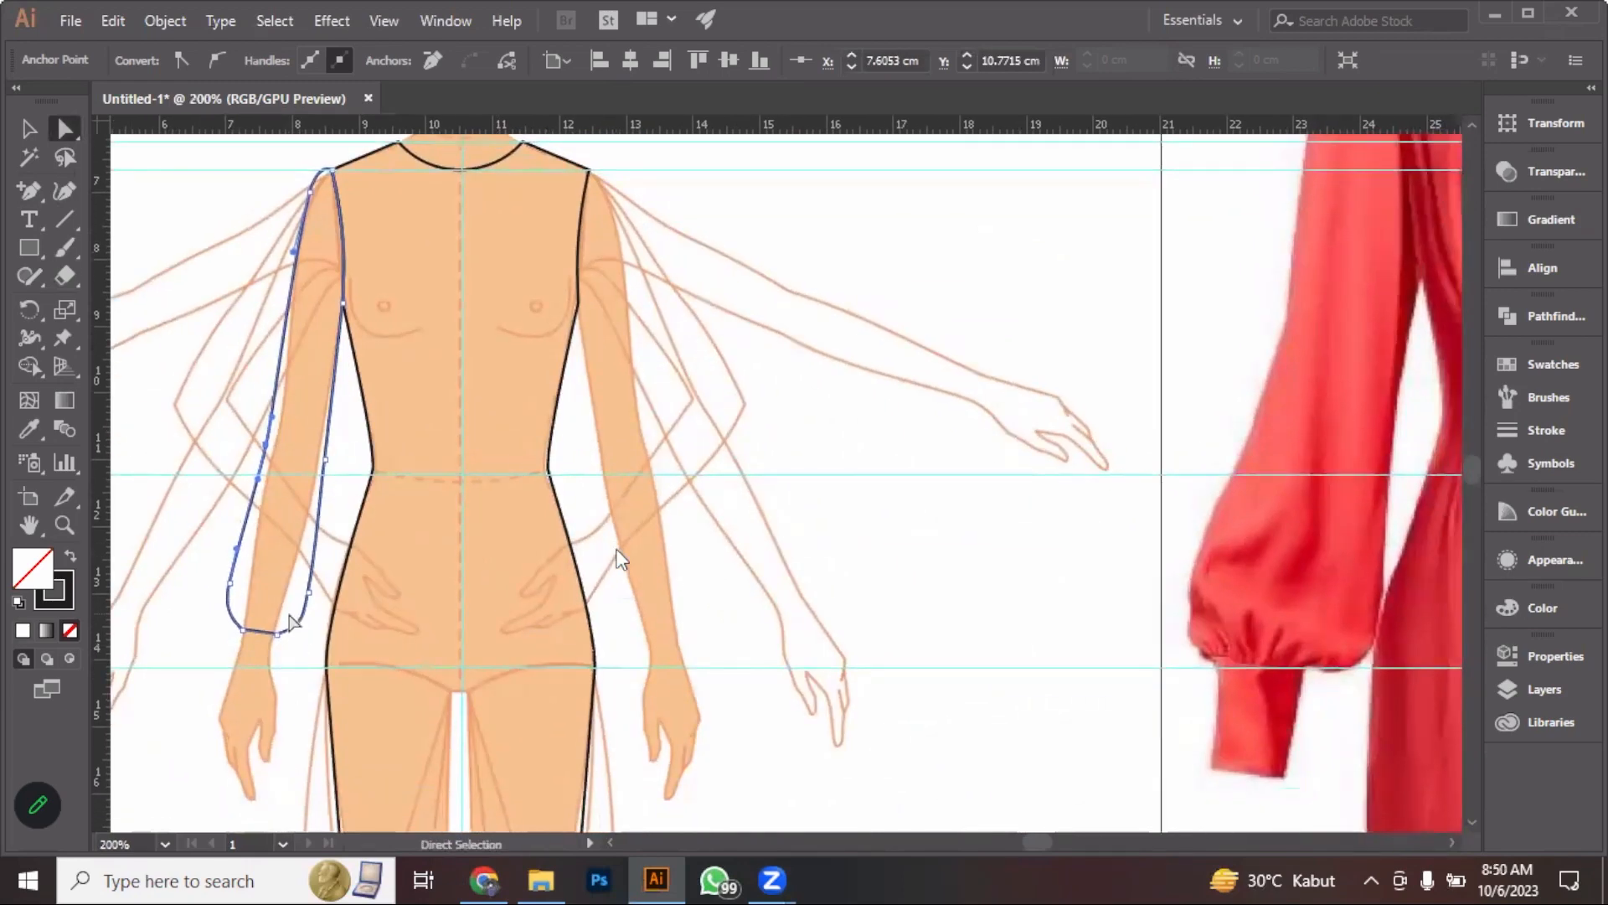
drag(40, 204, 125, 275)
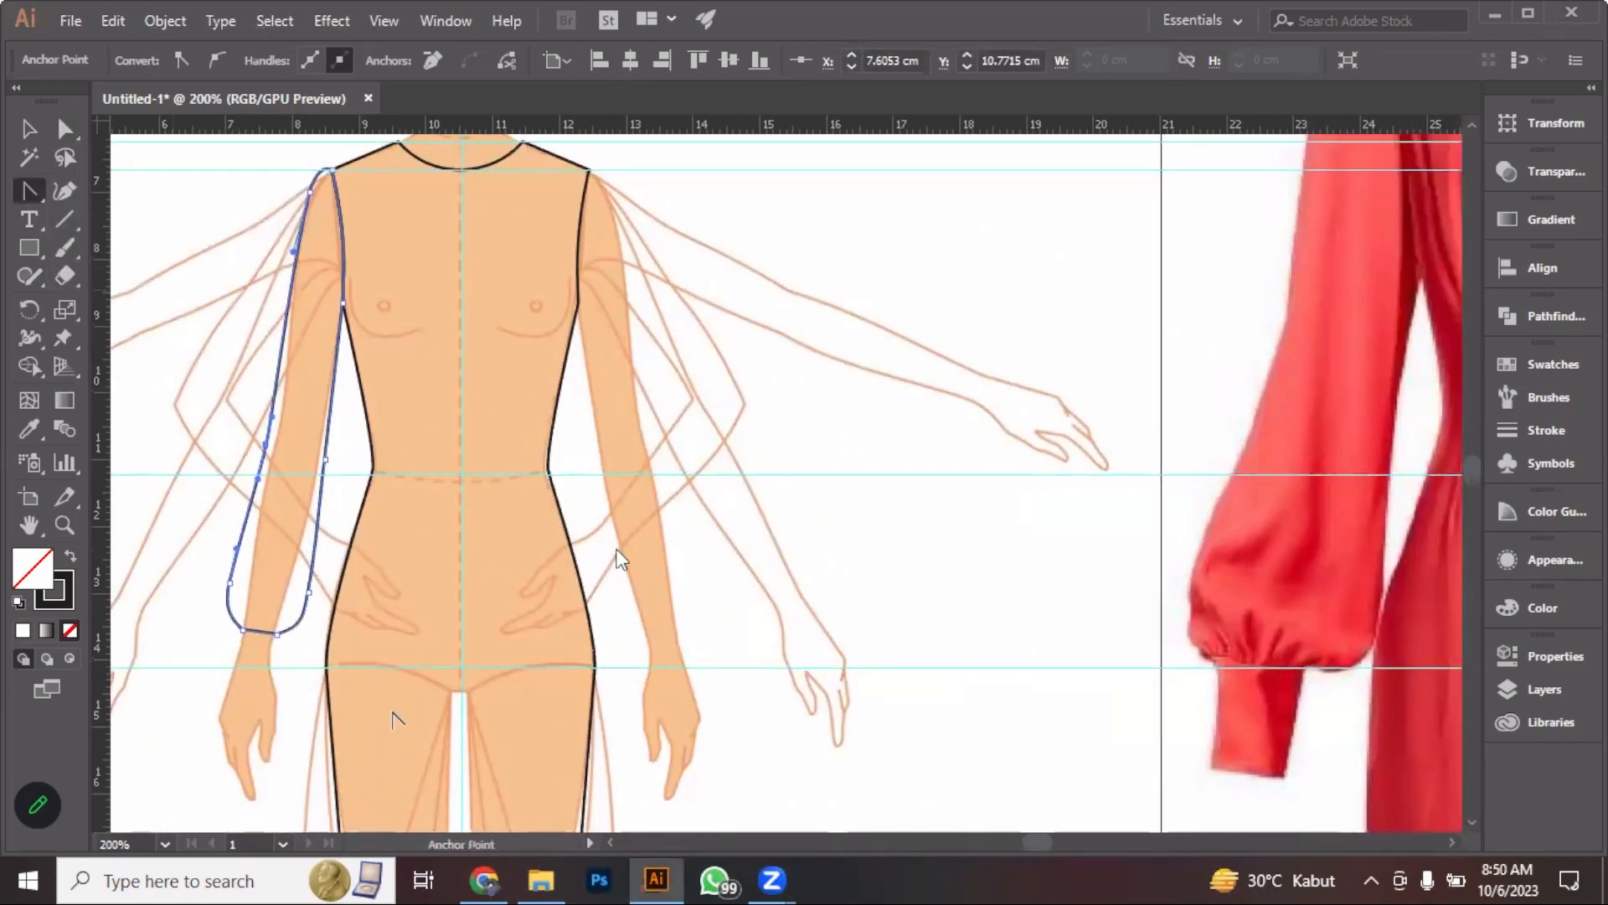
click(231, 609)
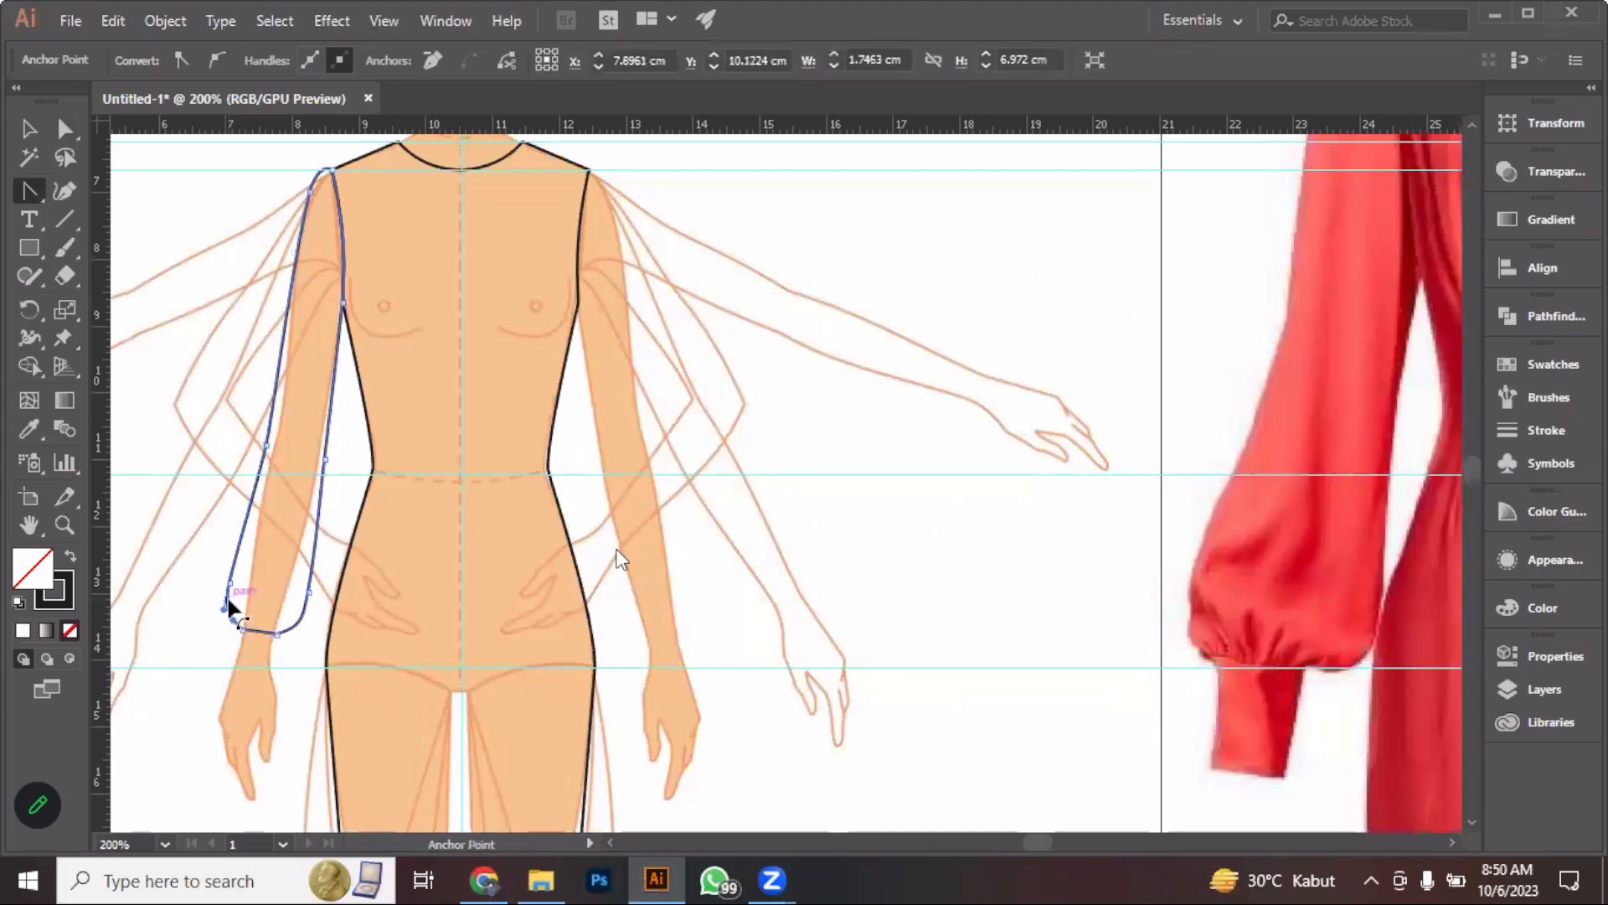
scroll(219, 621, up, 2)
scroll(215, 627, up, 3)
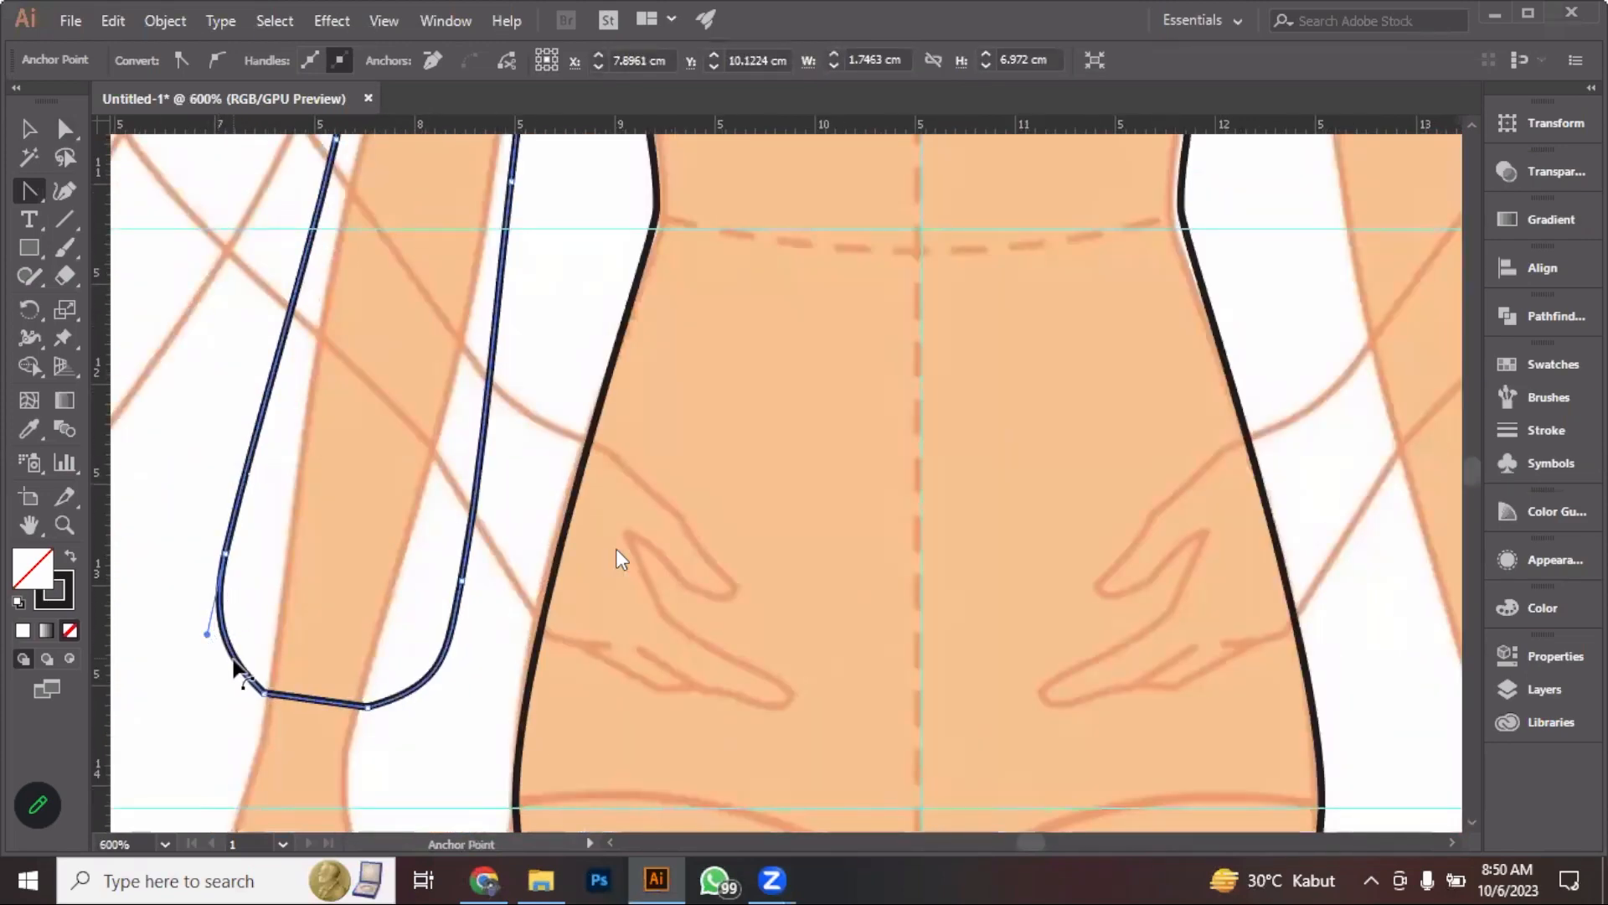
mouse_move(237, 671)
mouse_down()
mouse_move(223, 666)
mouse_move(237, 673)
mouse_up()
scroll(381, 485, down, 3)
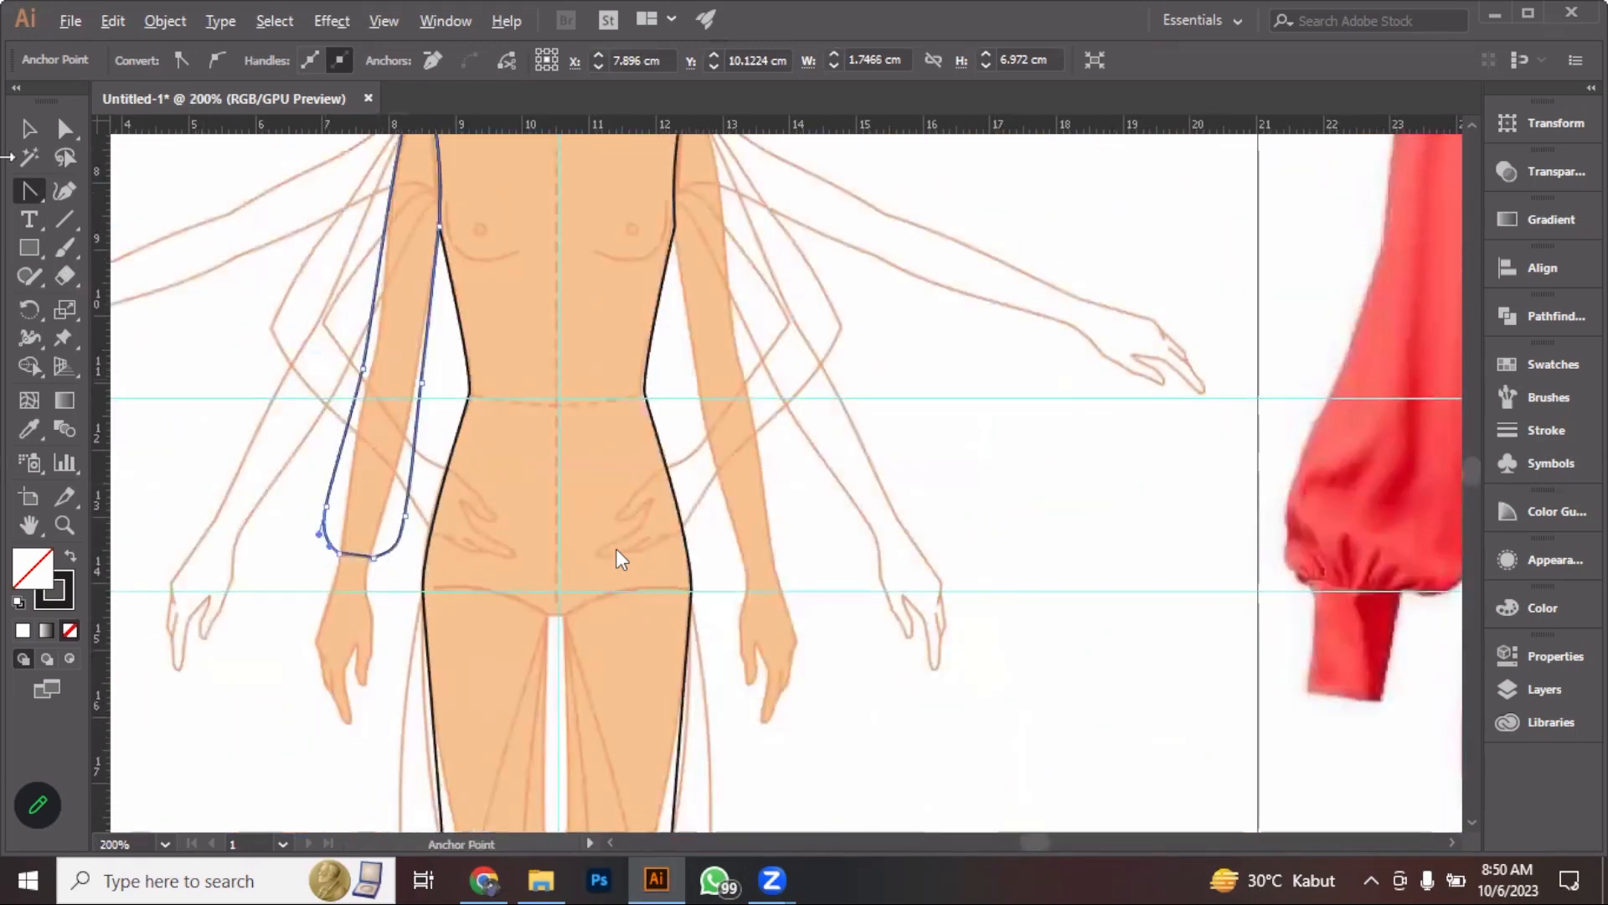
key(v)
click(1126, 615)
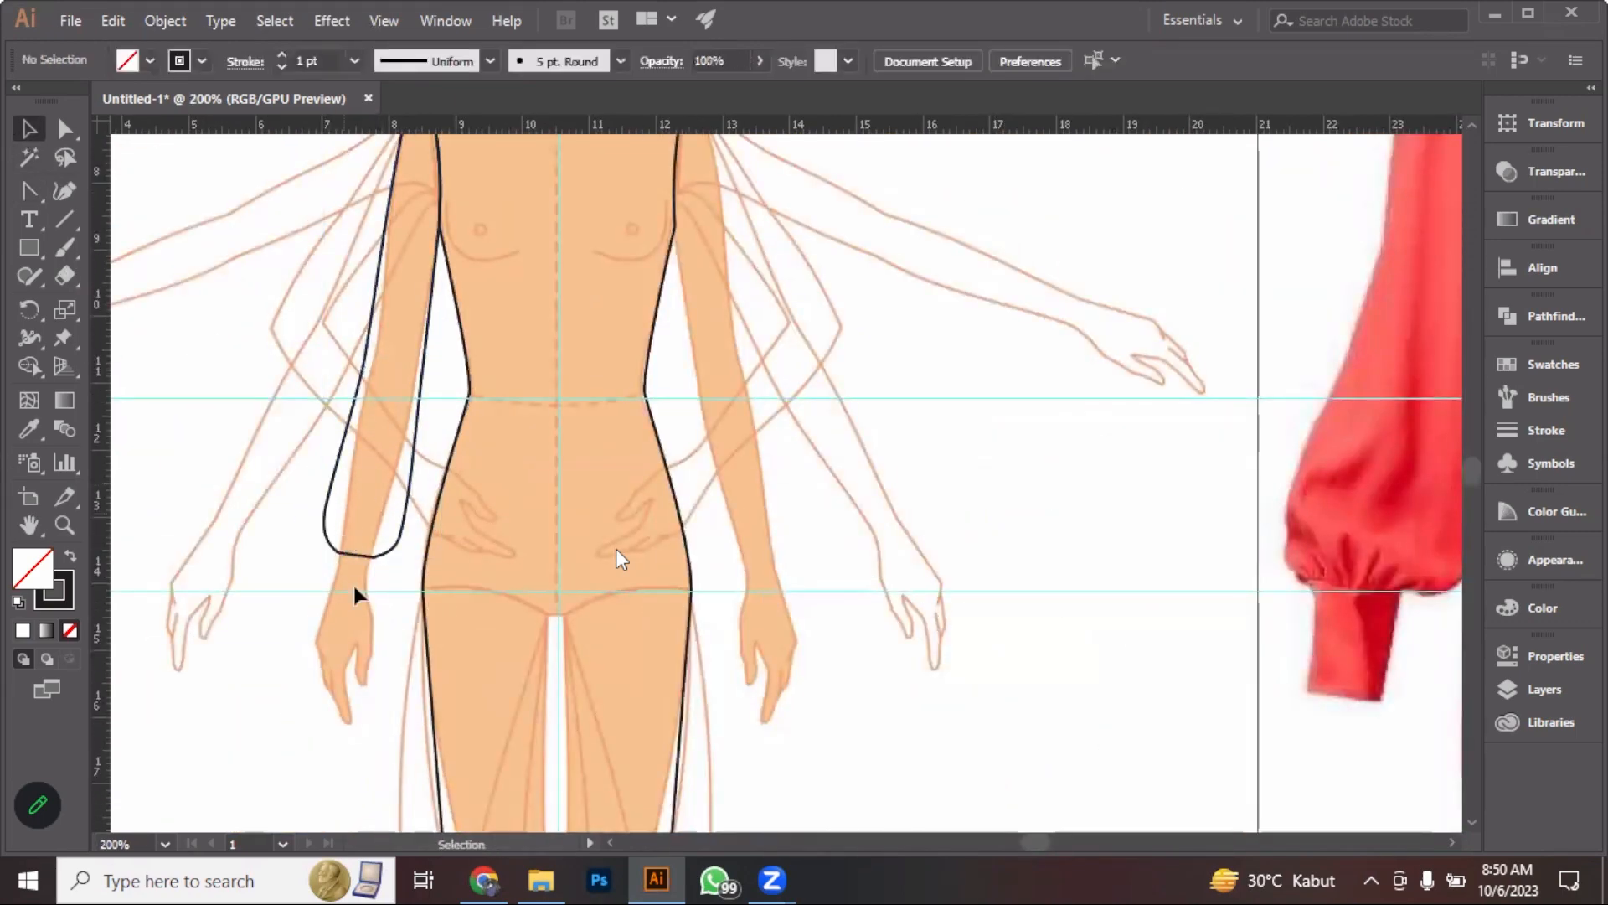
Draw a closed four-sided cuff below the sleeve with the Pen tool, about 0.6 cm wide and 0.7 cm tall, around the wrist
click(29, 192)
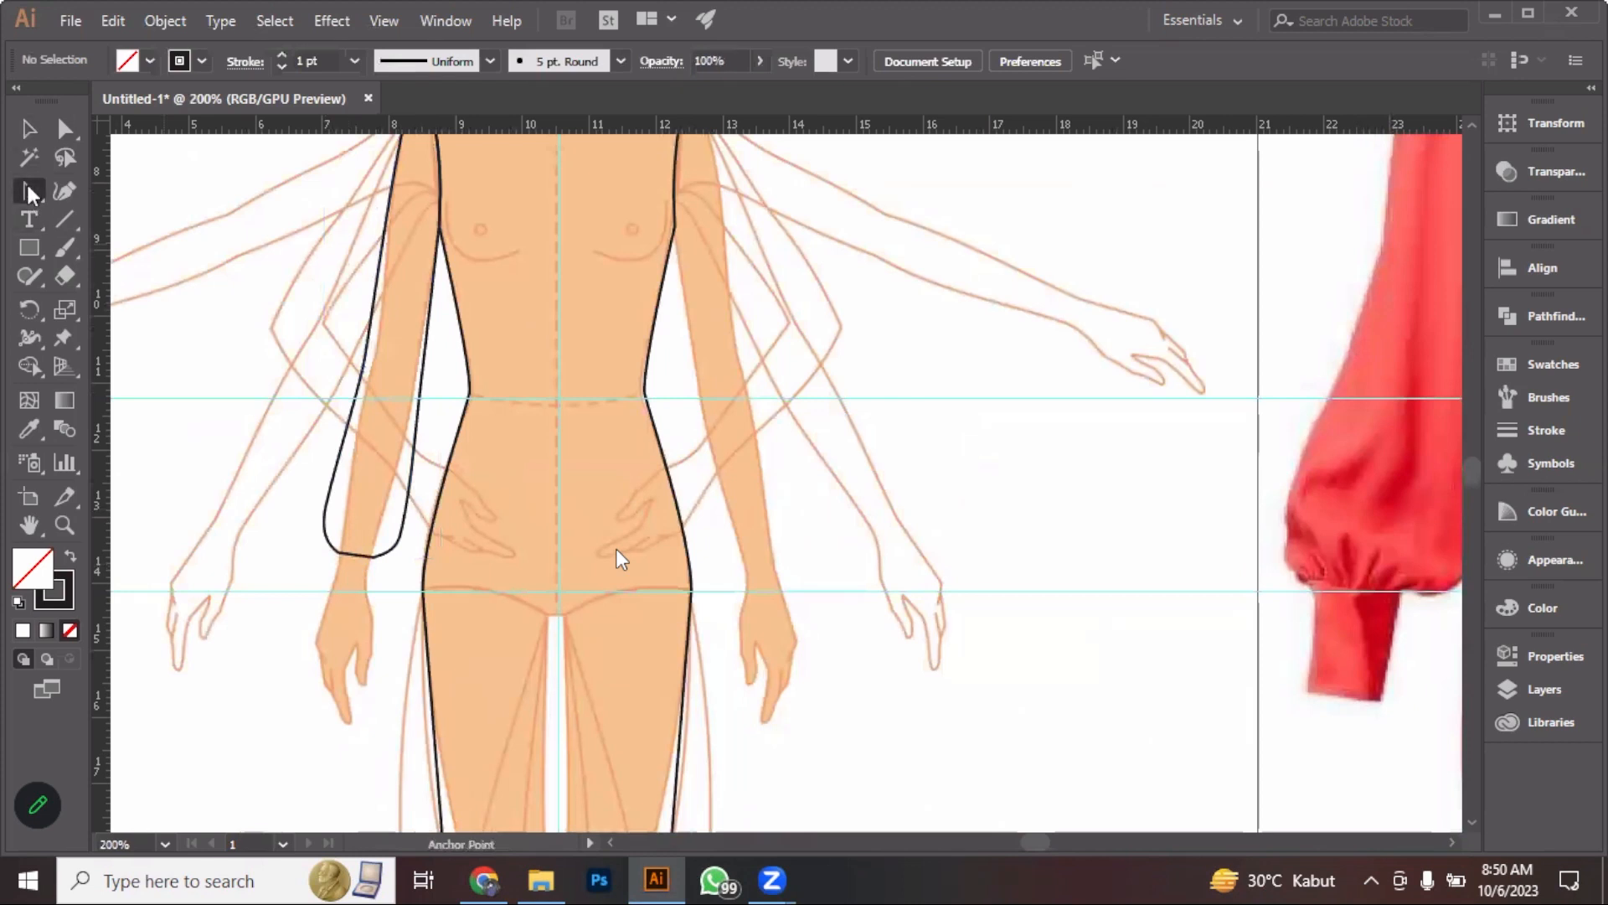
click(148, 191)
scroll(313, 620, up, 2)
scroll(313, 607, up, 2)
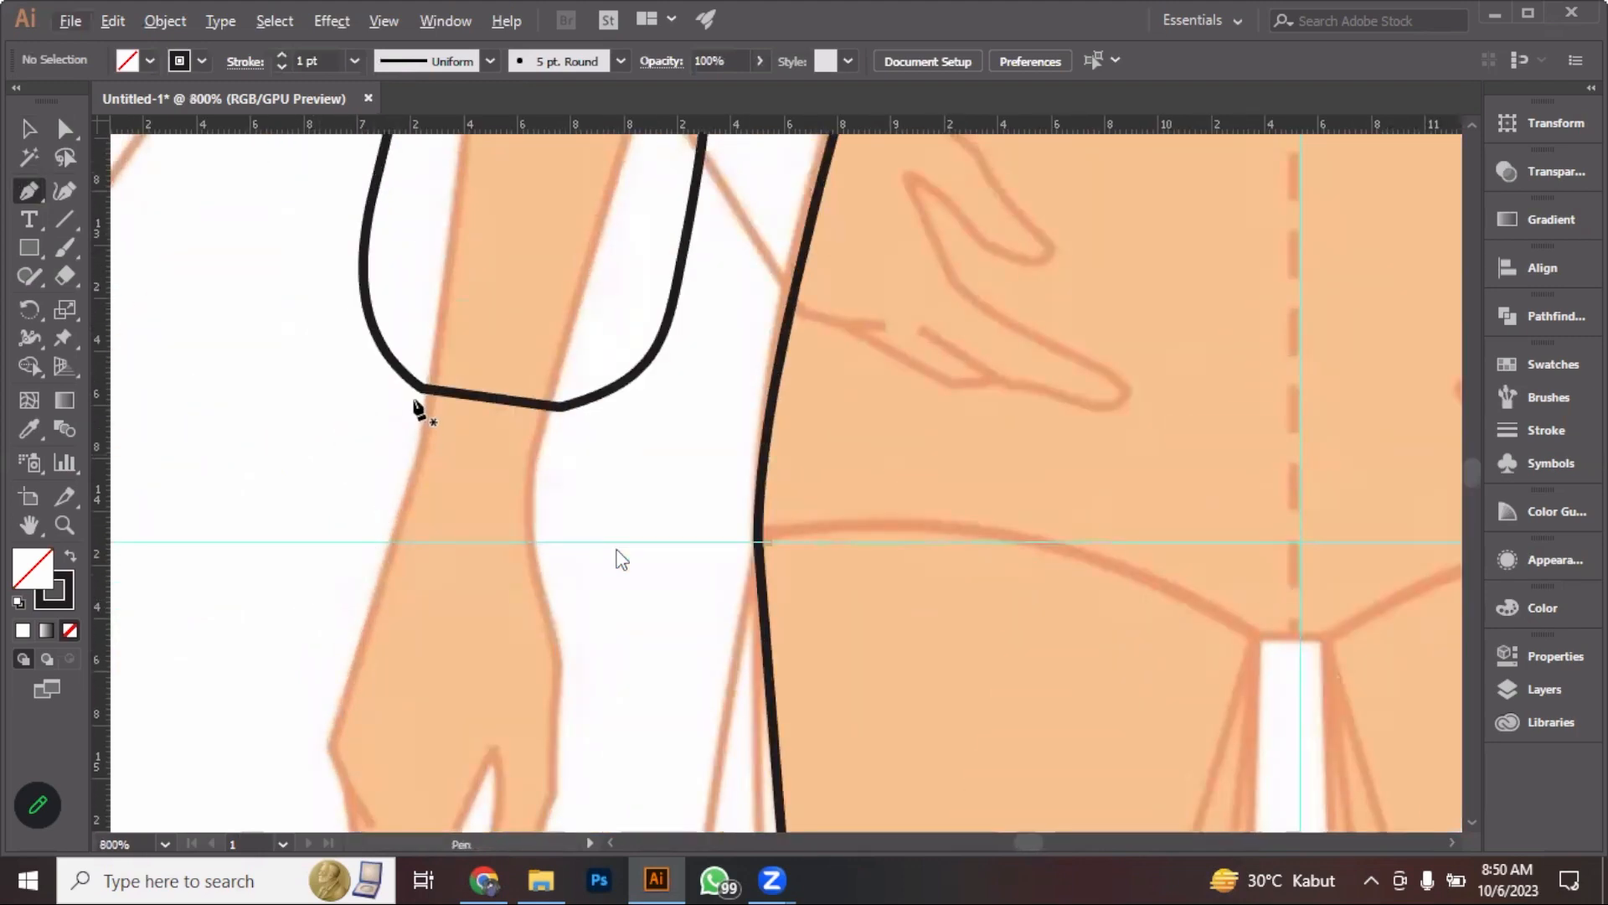
click(423, 388)
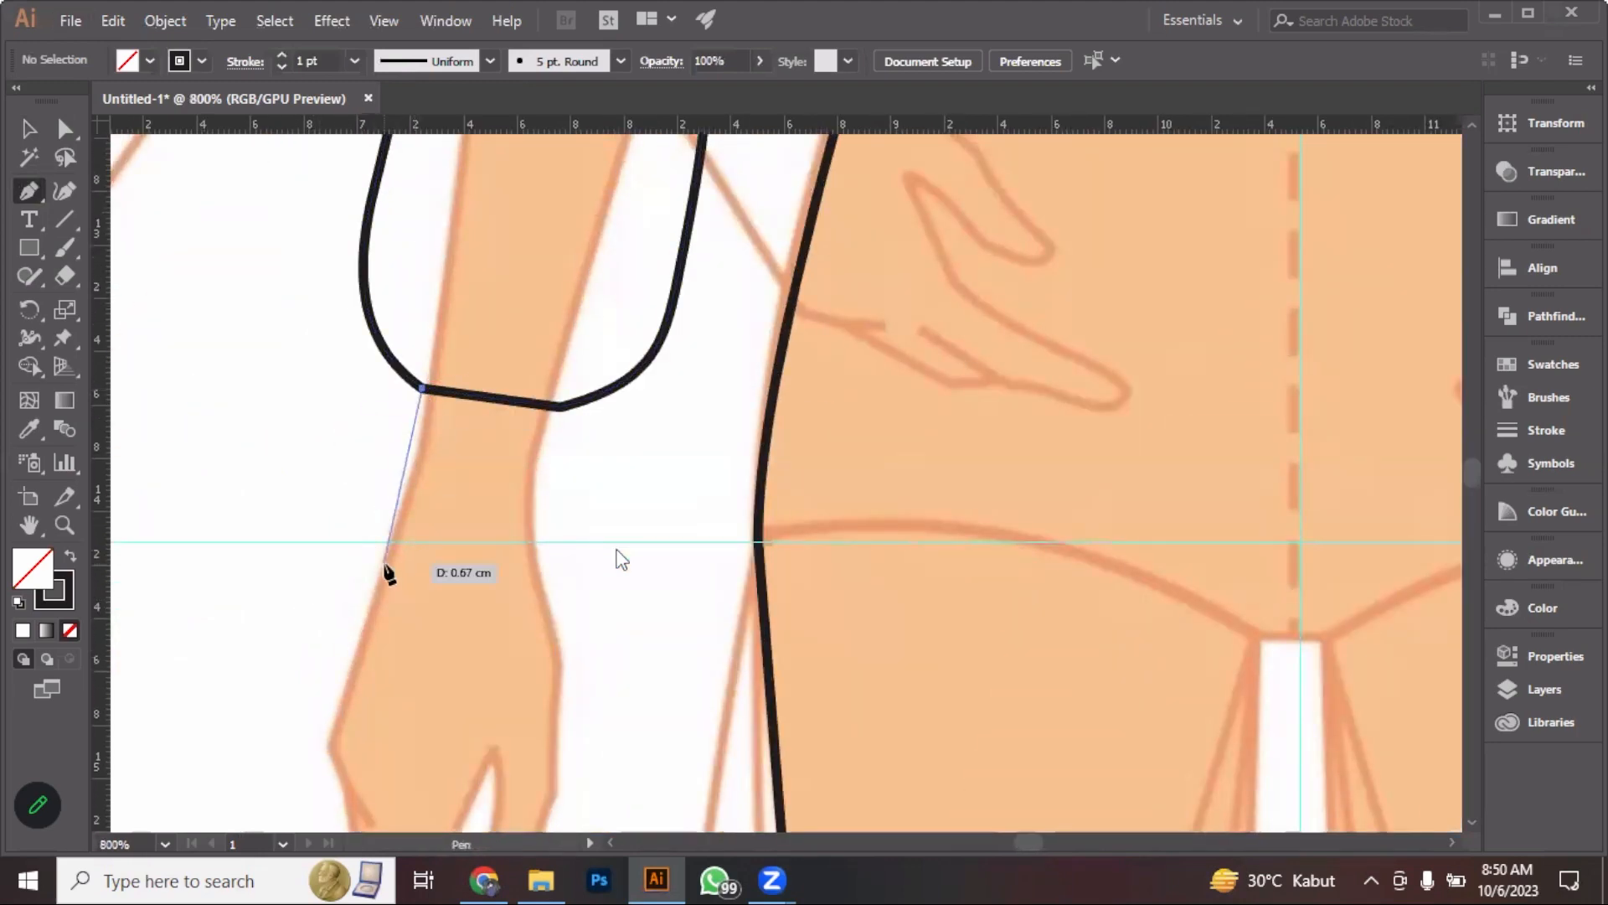
click(389, 546)
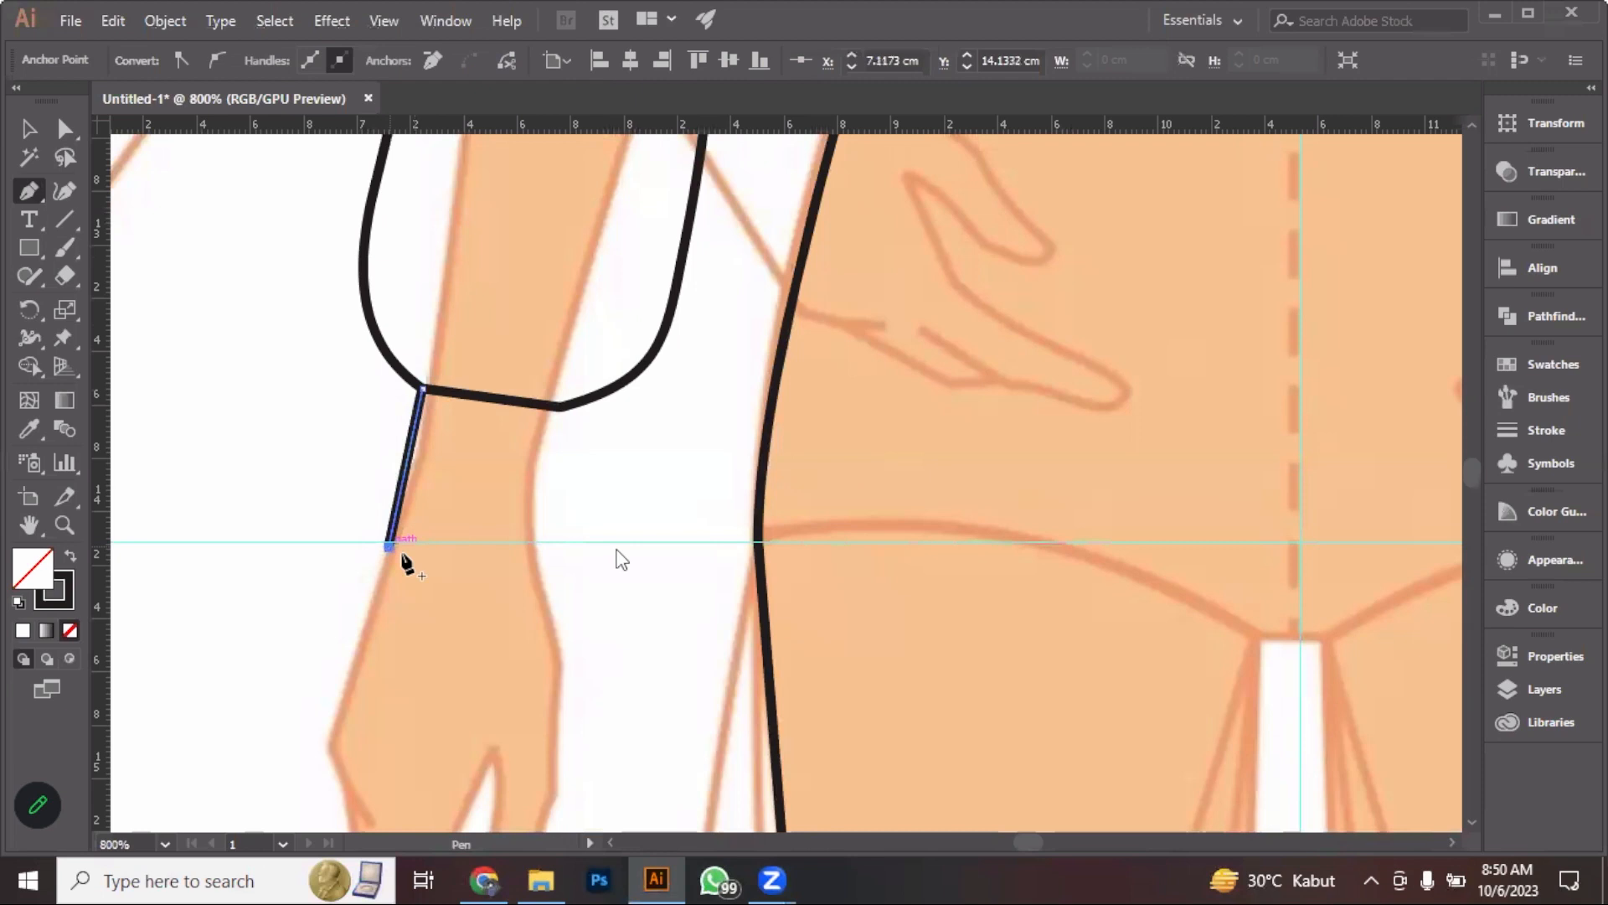
click(535, 563)
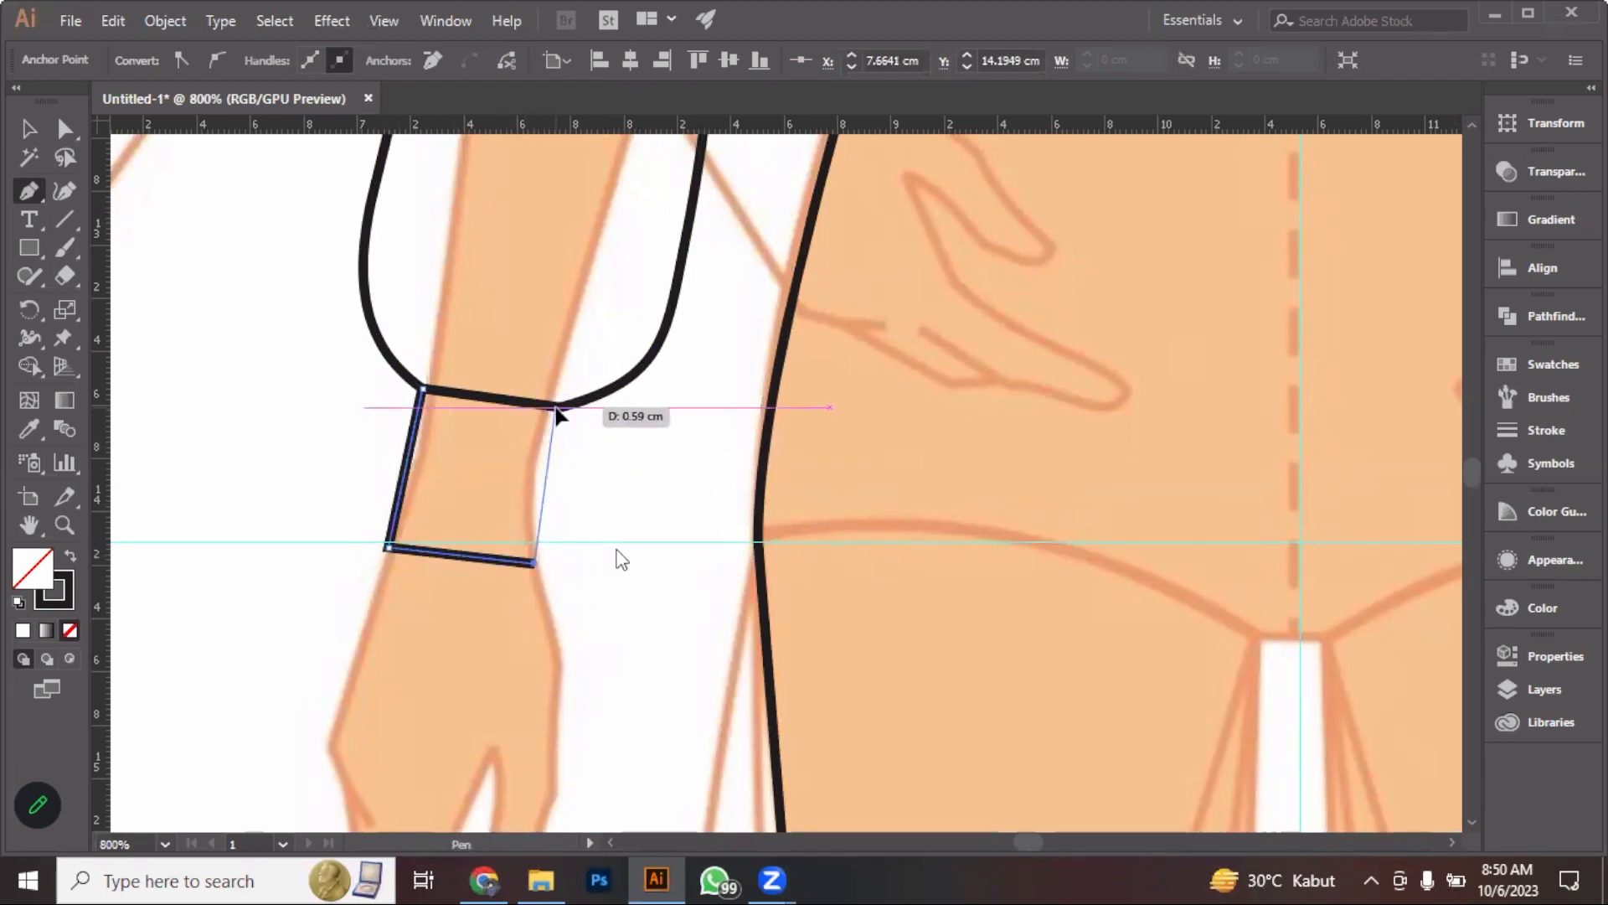
click(556, 409)
click(423, 388)
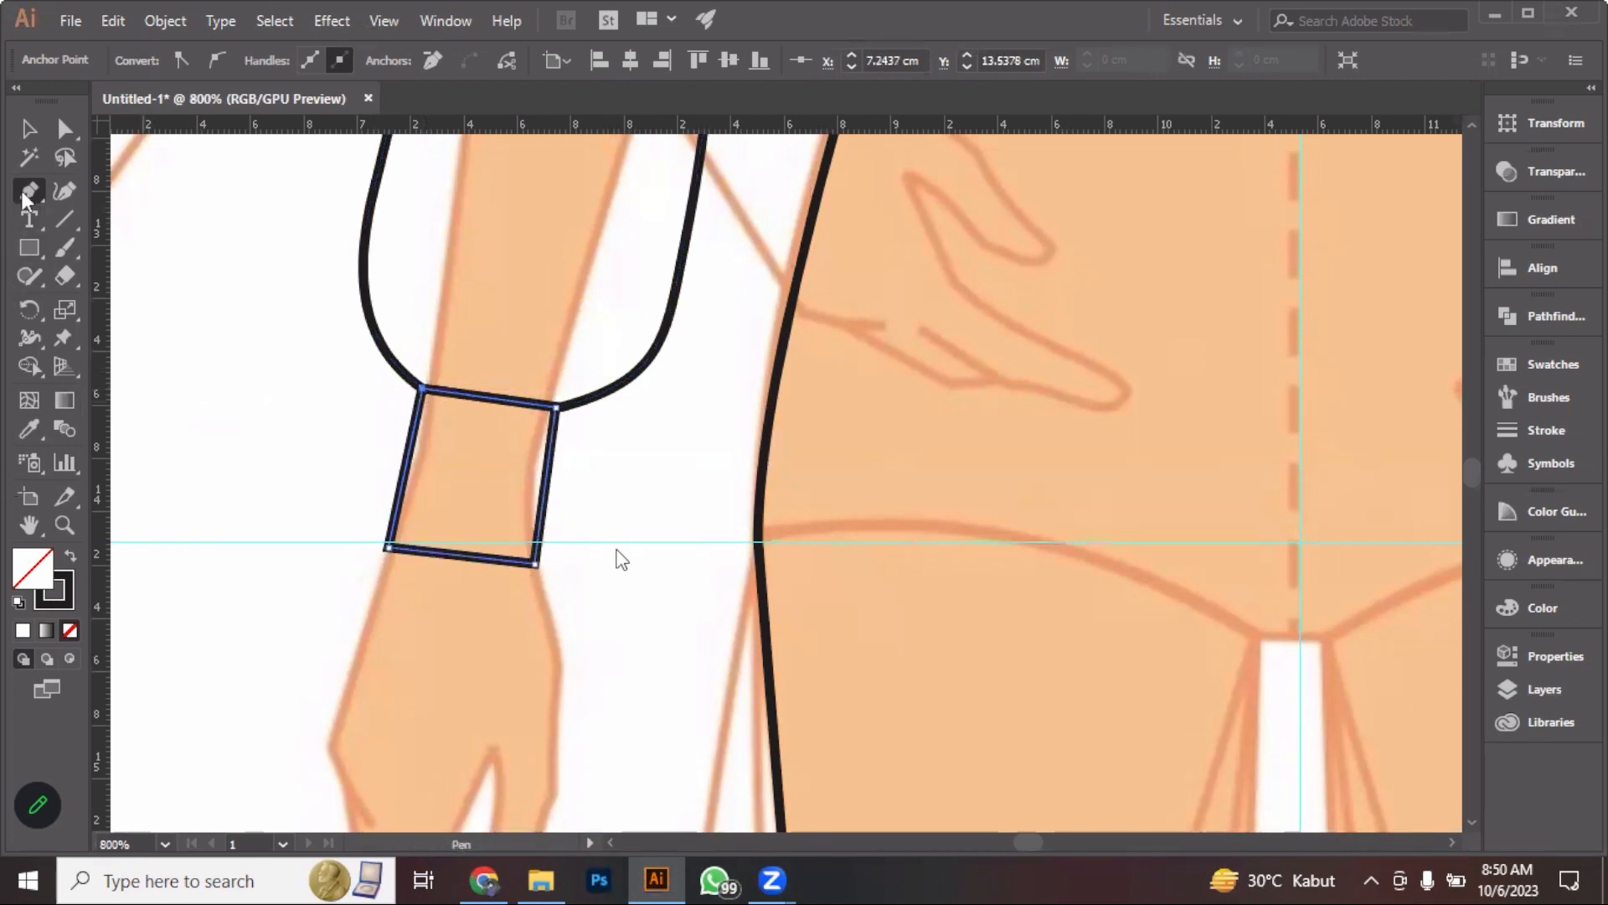
Bow the cuff's upper and lower edges slightly upward with the Anchor Point tool and deselect it
drag(25, 199, 101, 273)
drag(496, 408, 492, 413)
drag(458, 555, 464, 544)
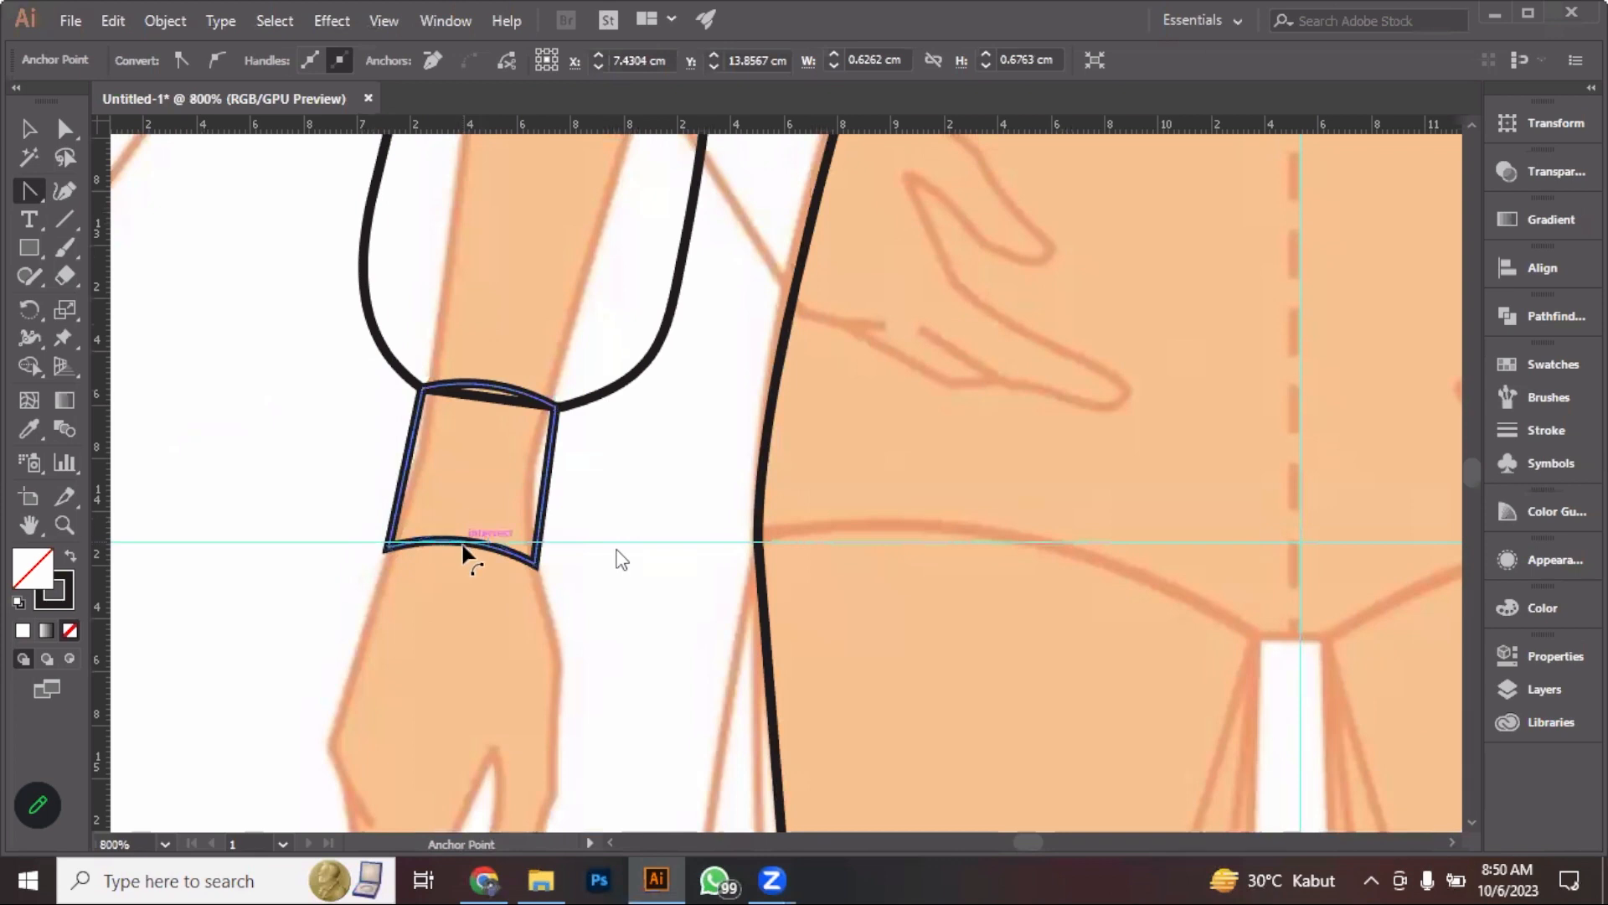
scroll(564, 495, down, 3)
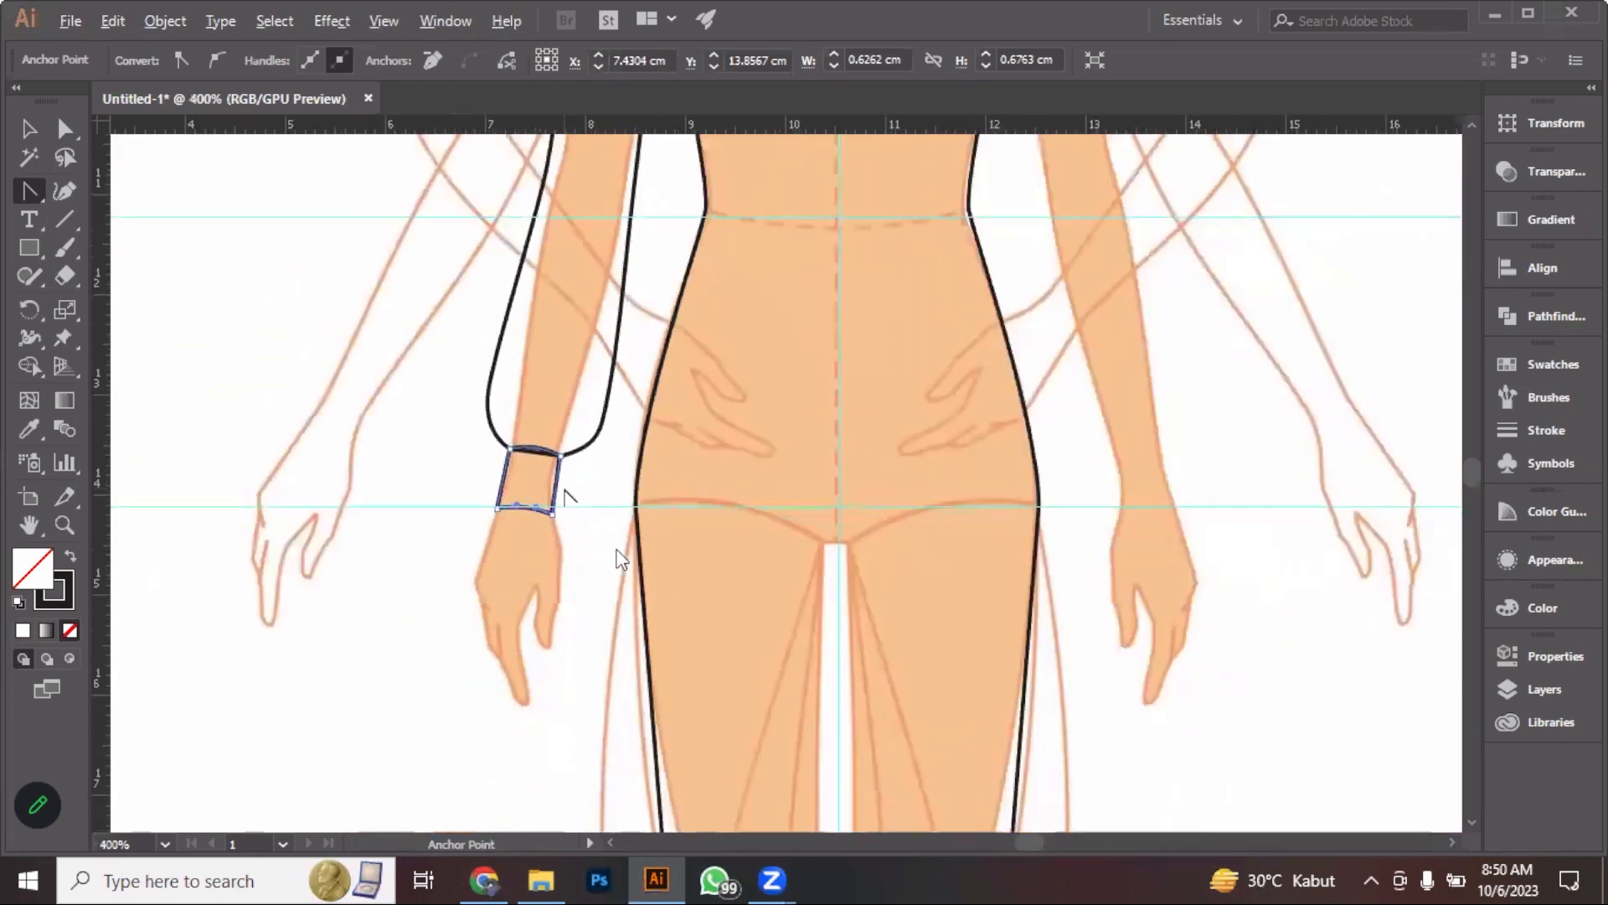
scroll(569, 497, down, 4)
click(28, 127)
click(375, 299)
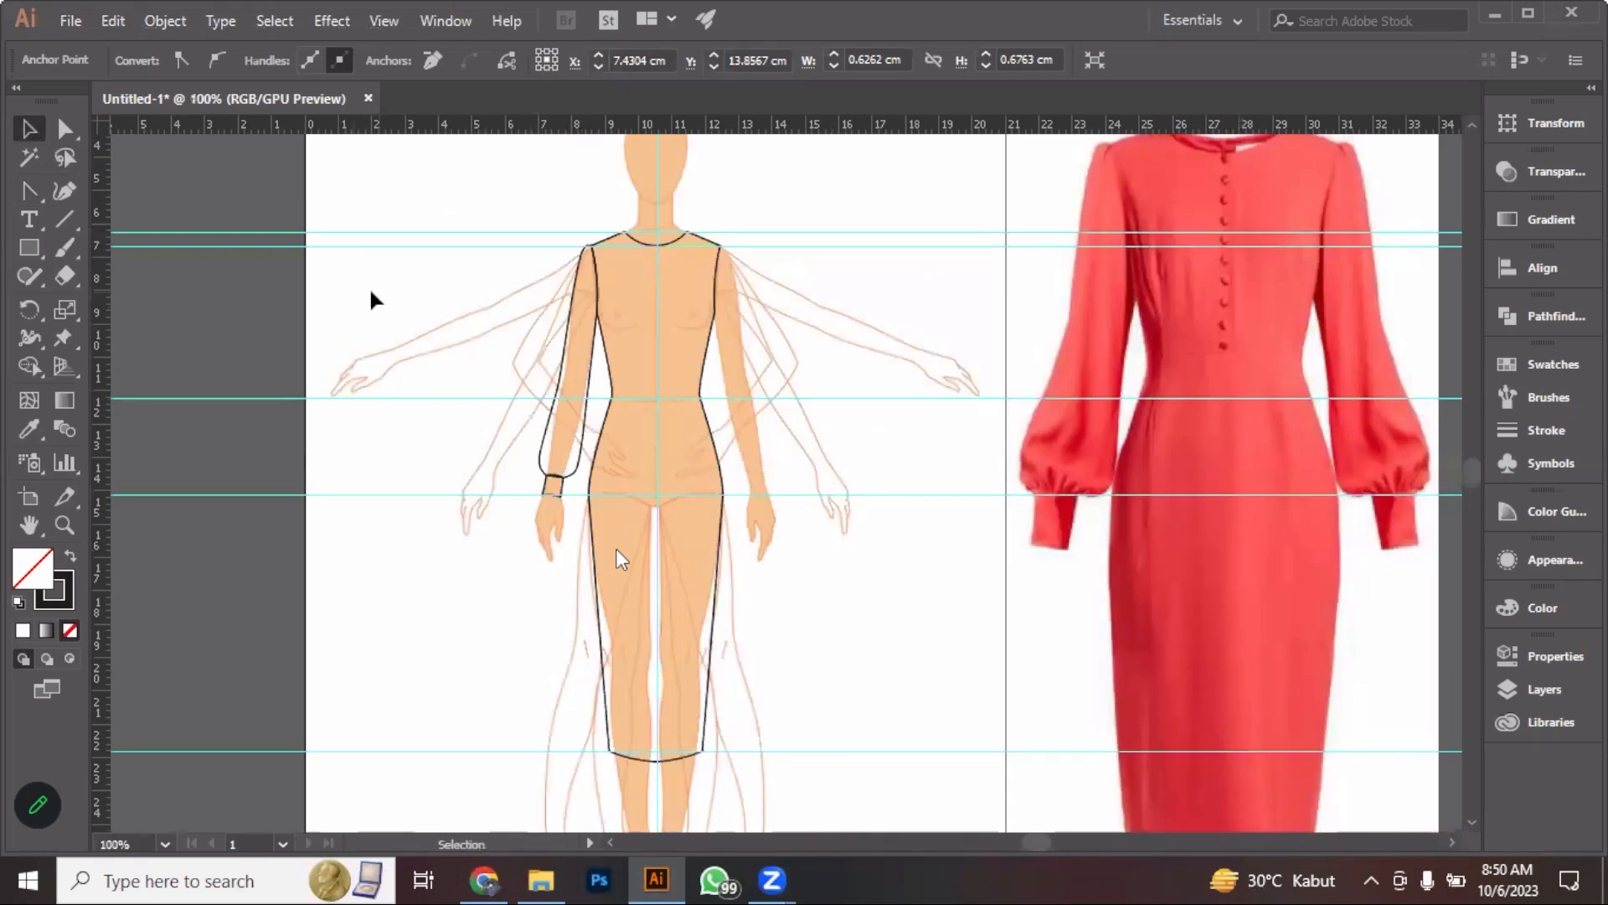
Select the elbow-level and lower anchor points on the sleeve's outer edge together and nudge them slightly outward
scroll(291, 330, right, 3)
scroll(283, 334, up, 2)
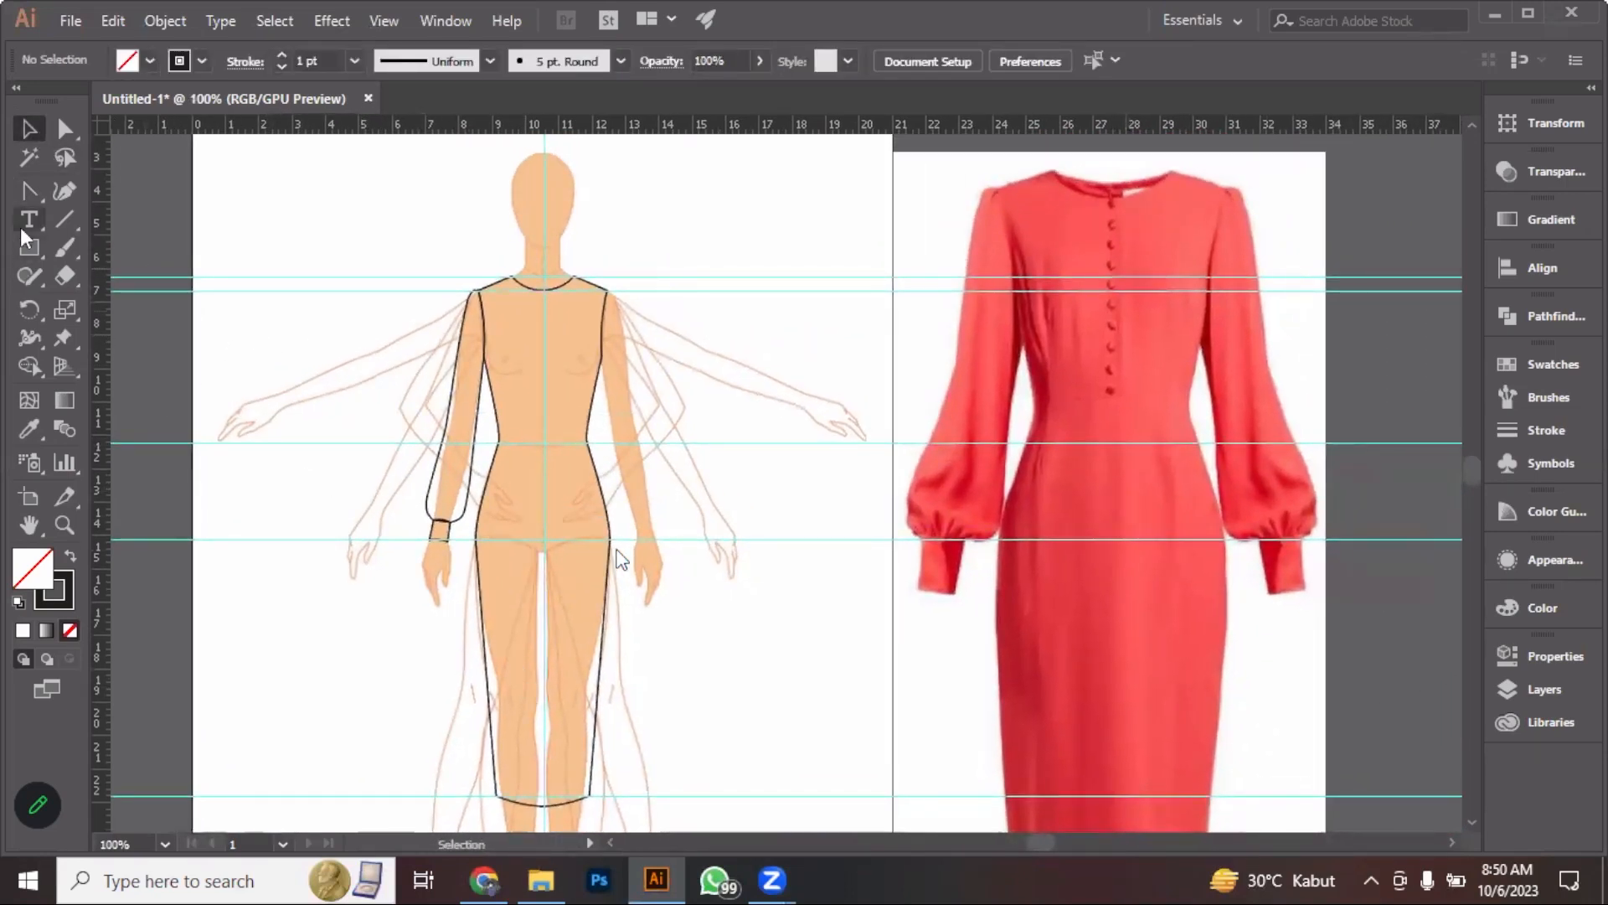
click(64, 132)
scroll(402, 427, up, 4)
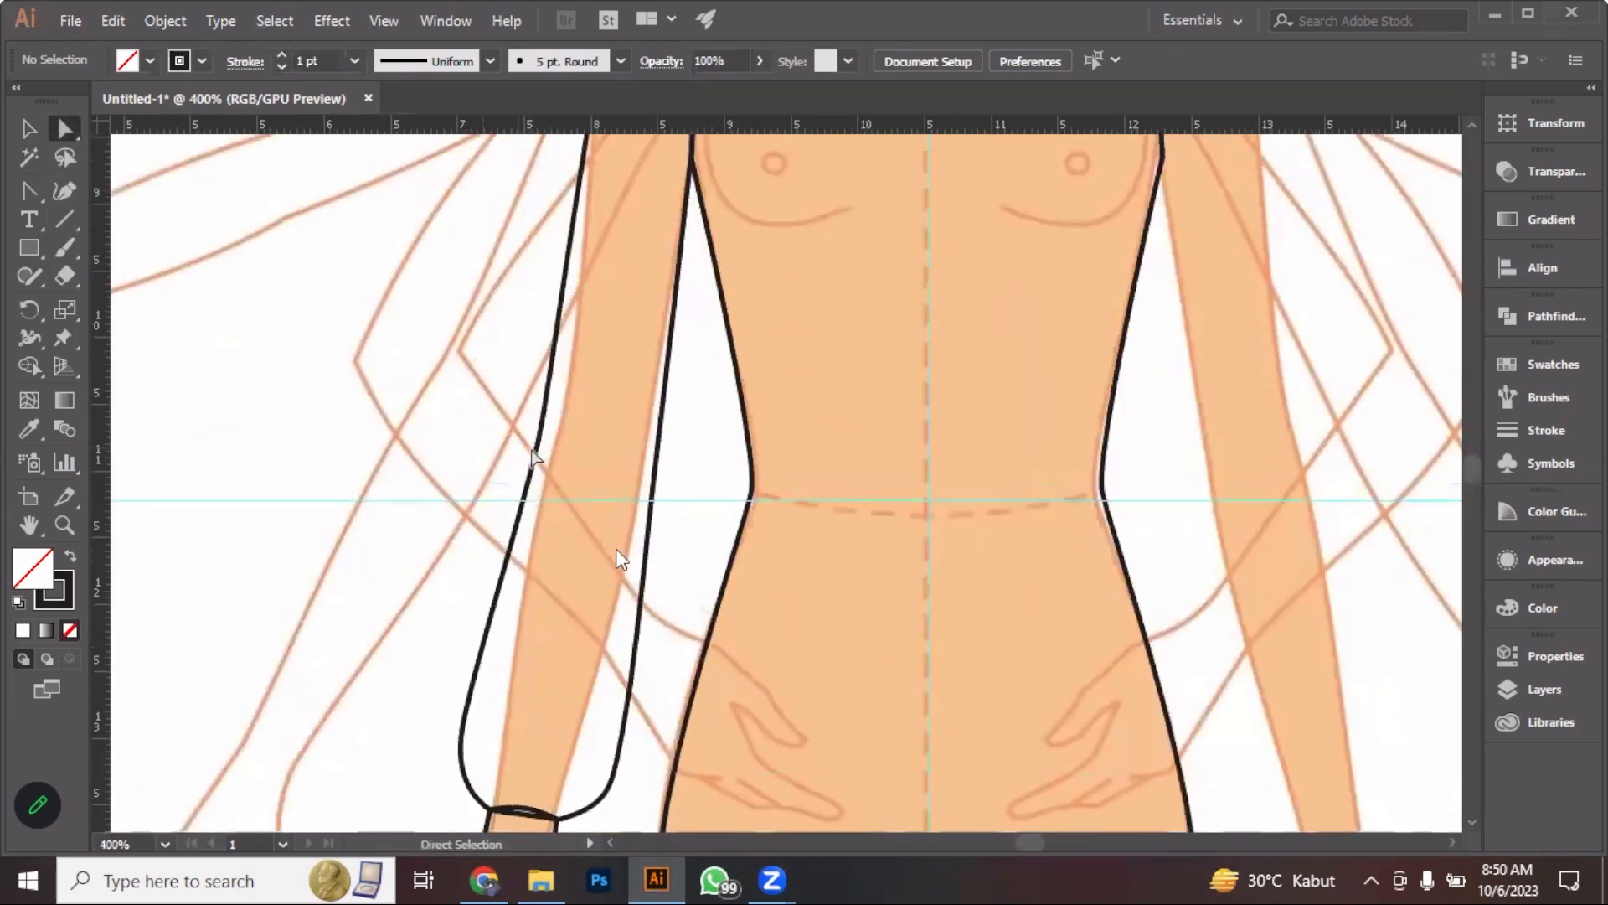
click(541, 461)
click(536, 444)
scroll(564, 625, down, 3)
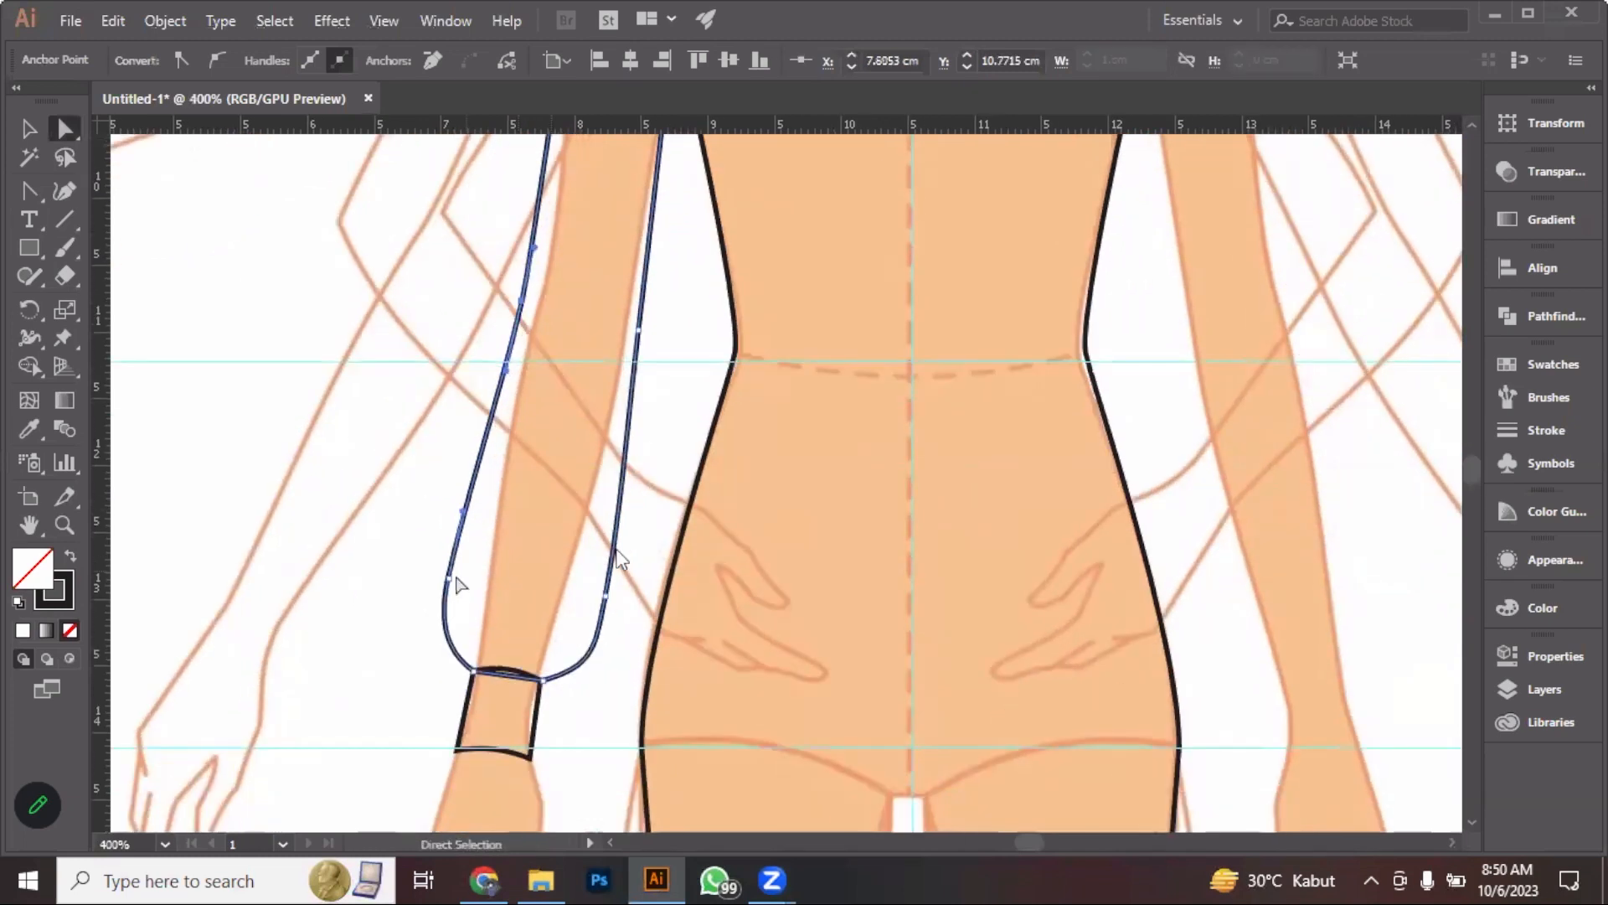
shift+click(453, 580)
key(Left)
key(Left)
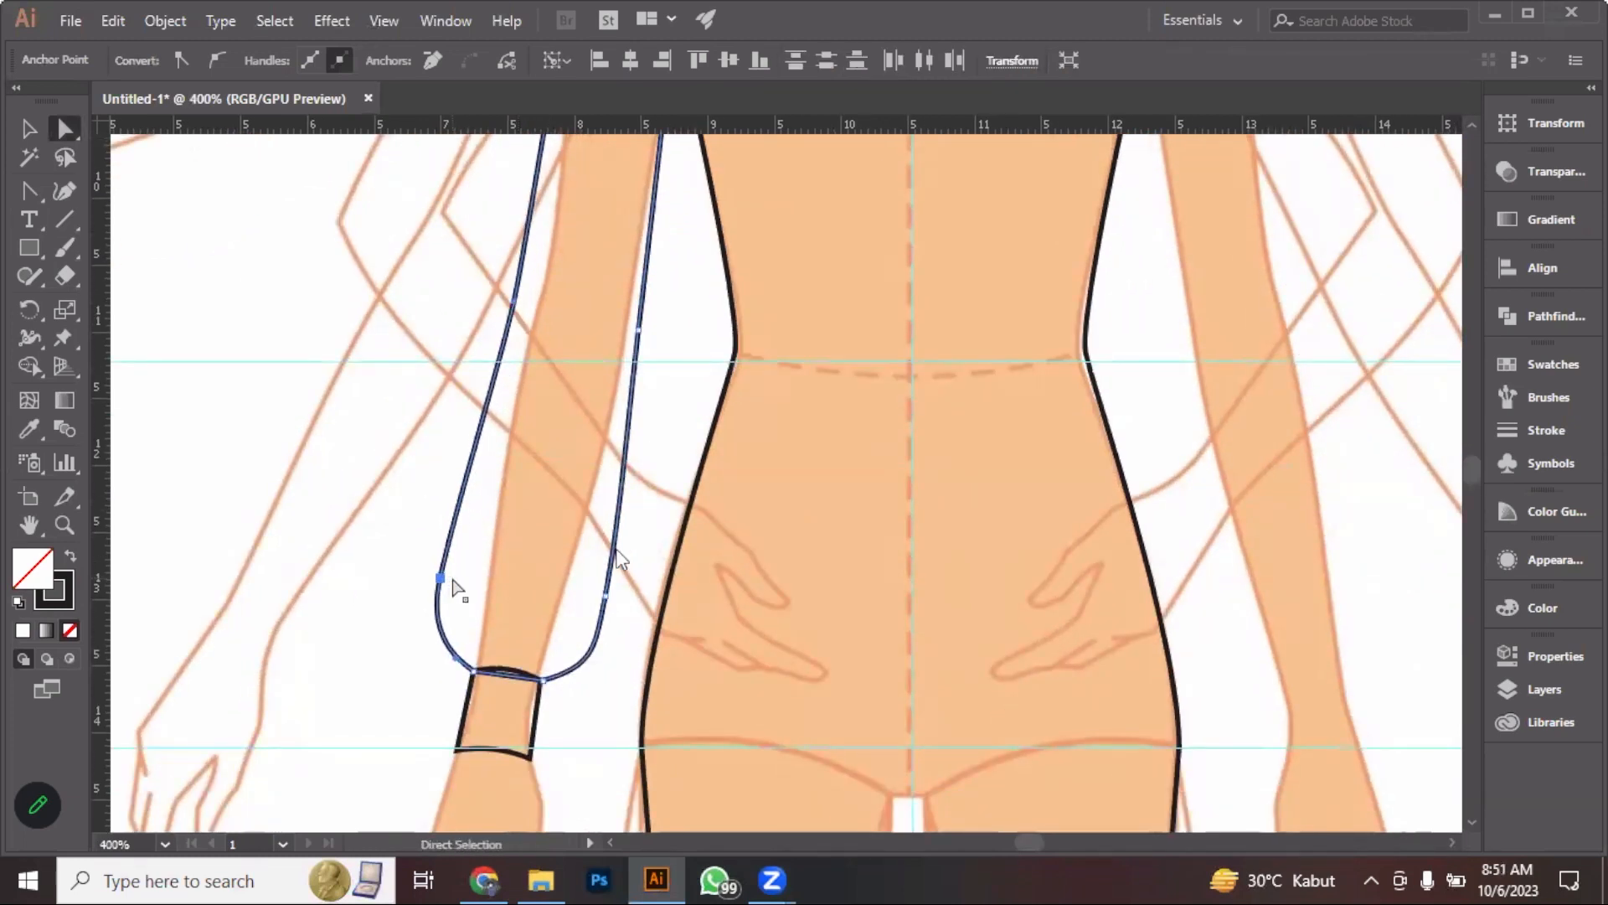
key(Left)
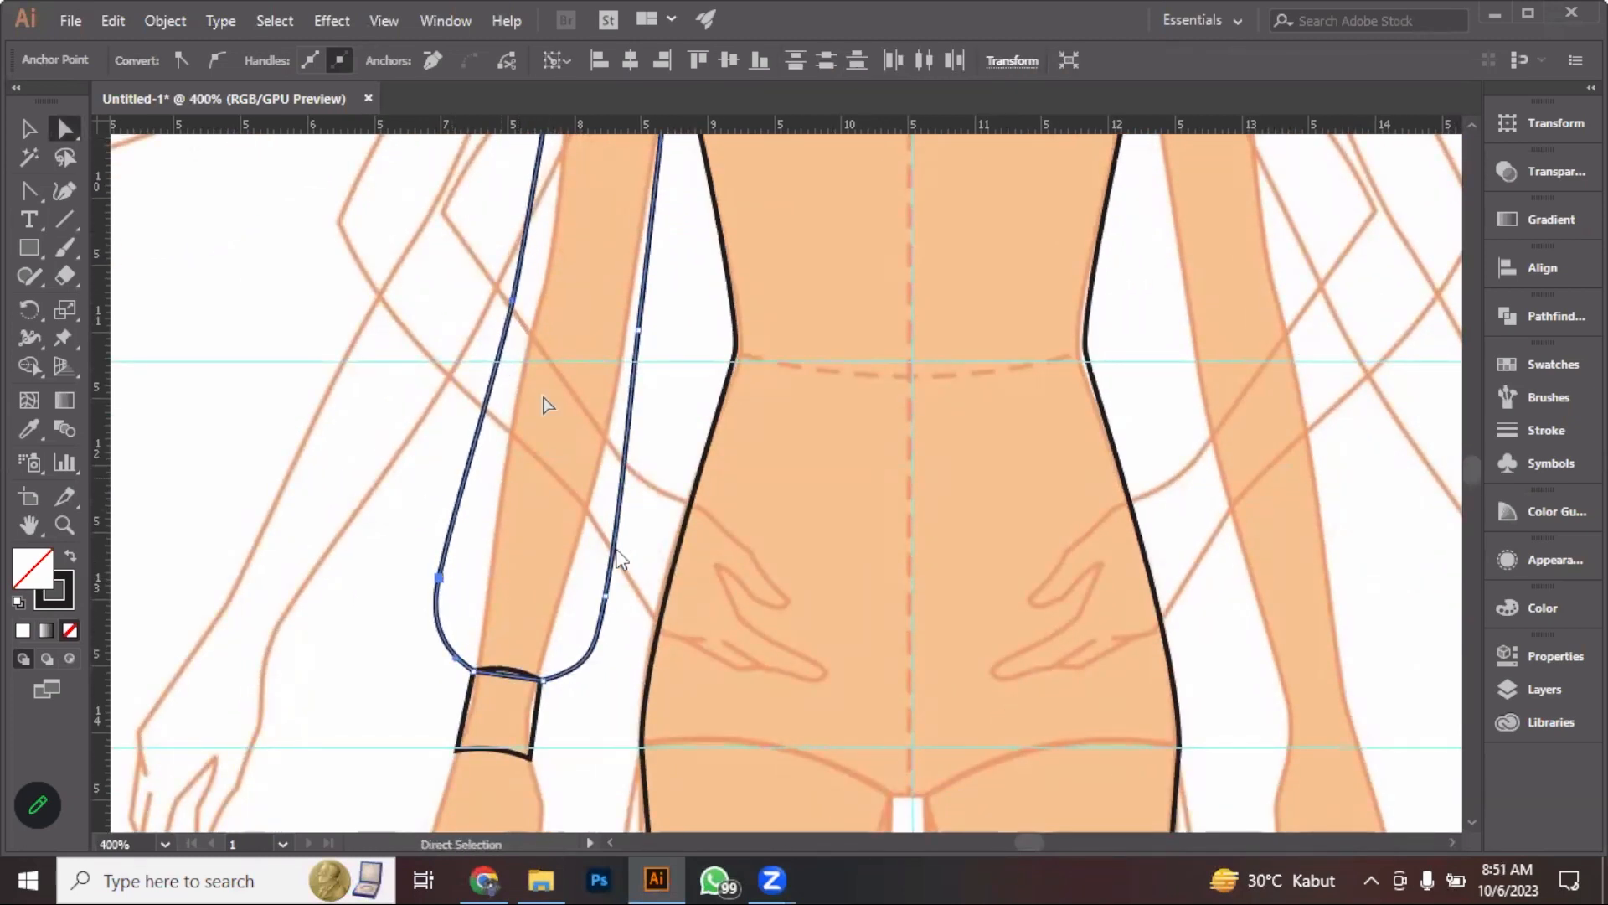
Nudge the lower anchor point on the sleeve's inner edge toward the body to make the balloon fuller
click(606, 596)
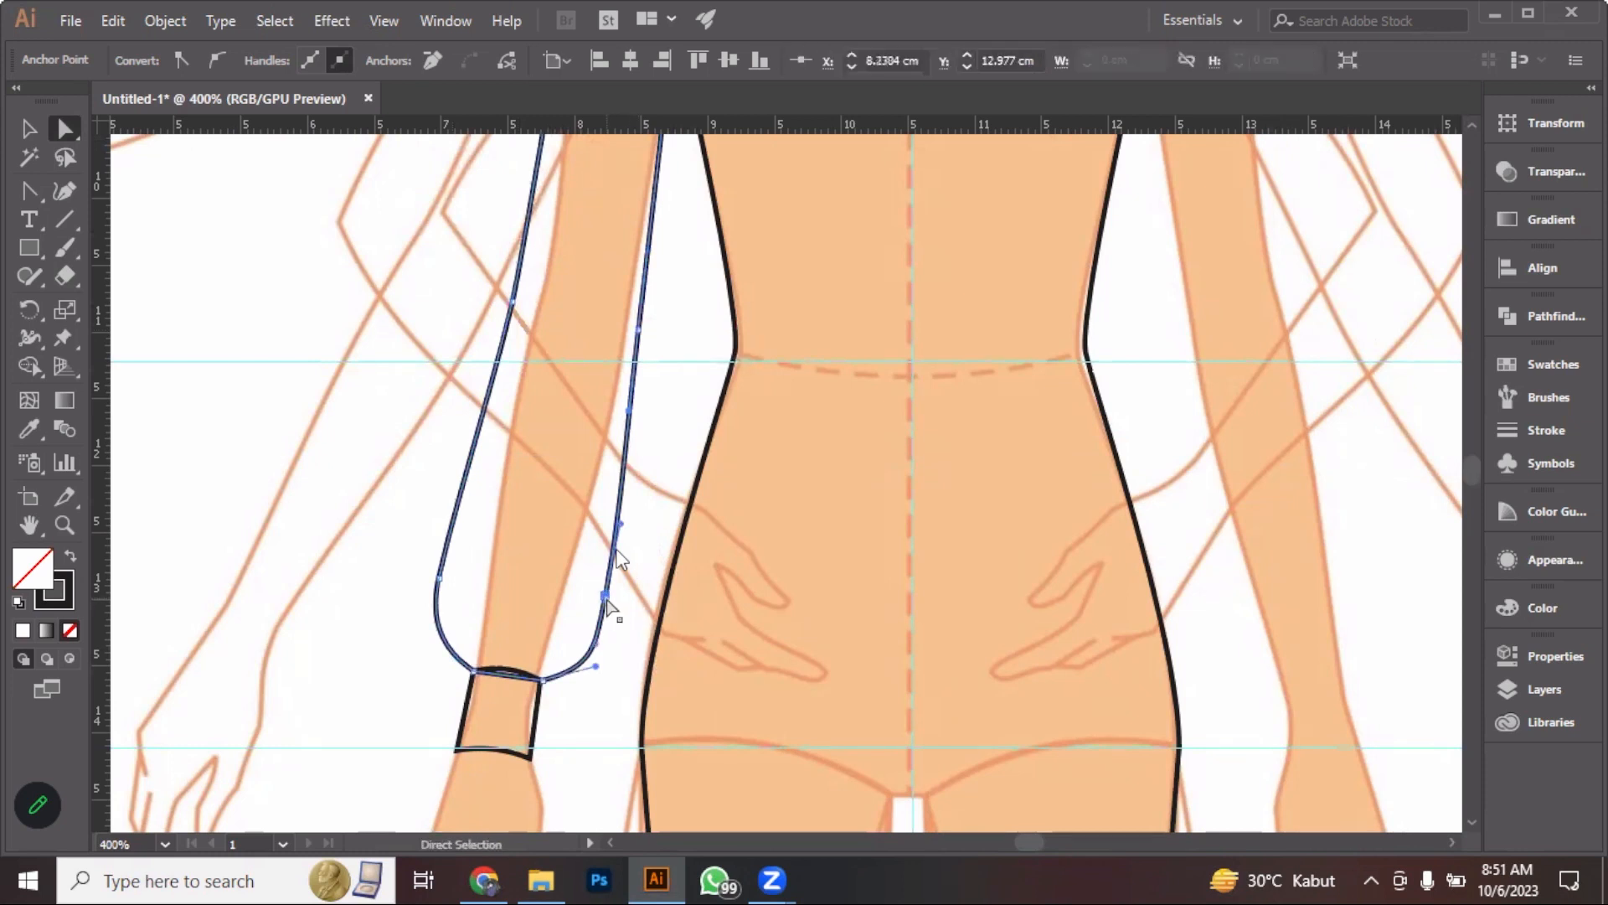
key(Right)
key(Right)
key(Right)
key(Right)
key(Right)
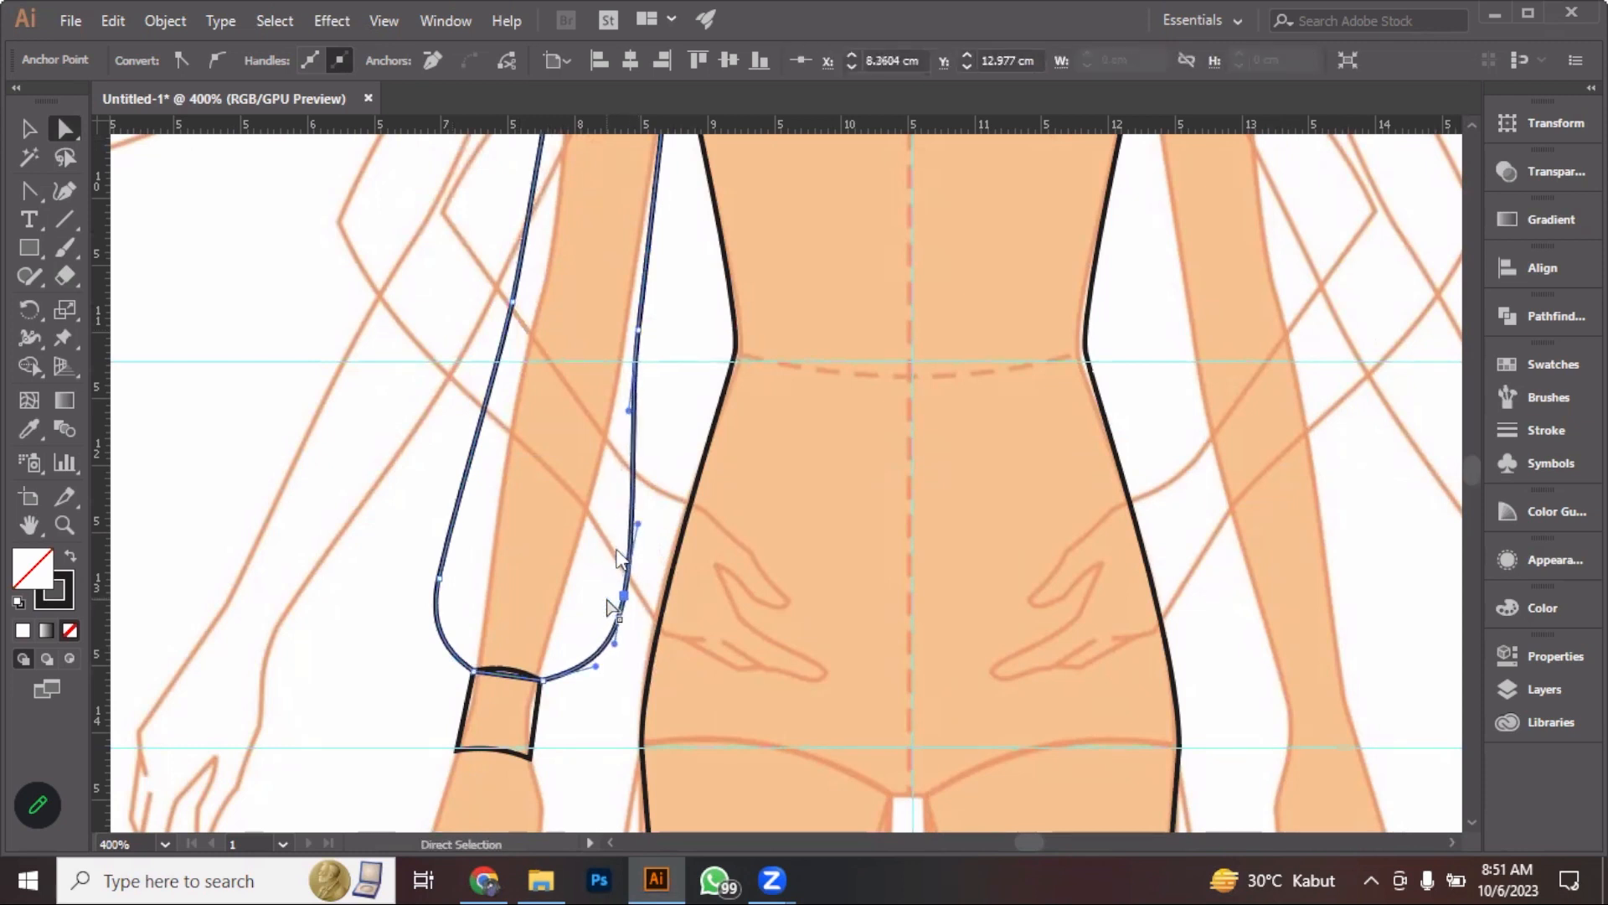
Nudge the lower anchor point on the sleeve's outer edge slightly outward and deselect the sleeve
click(438, 577)
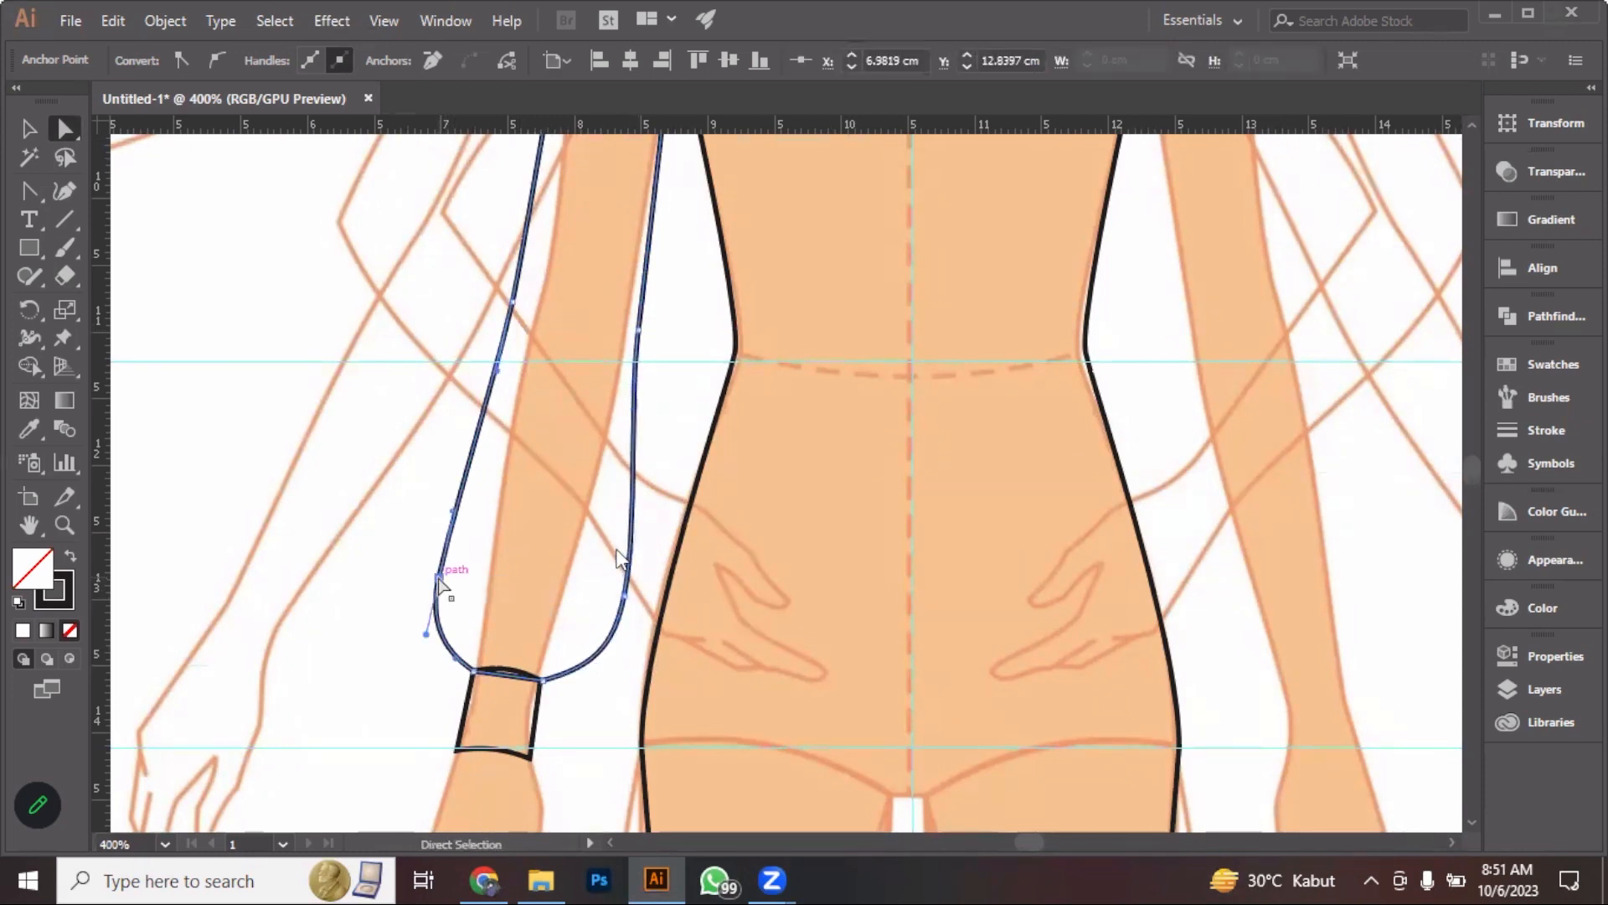
key(Left)
key(Left)
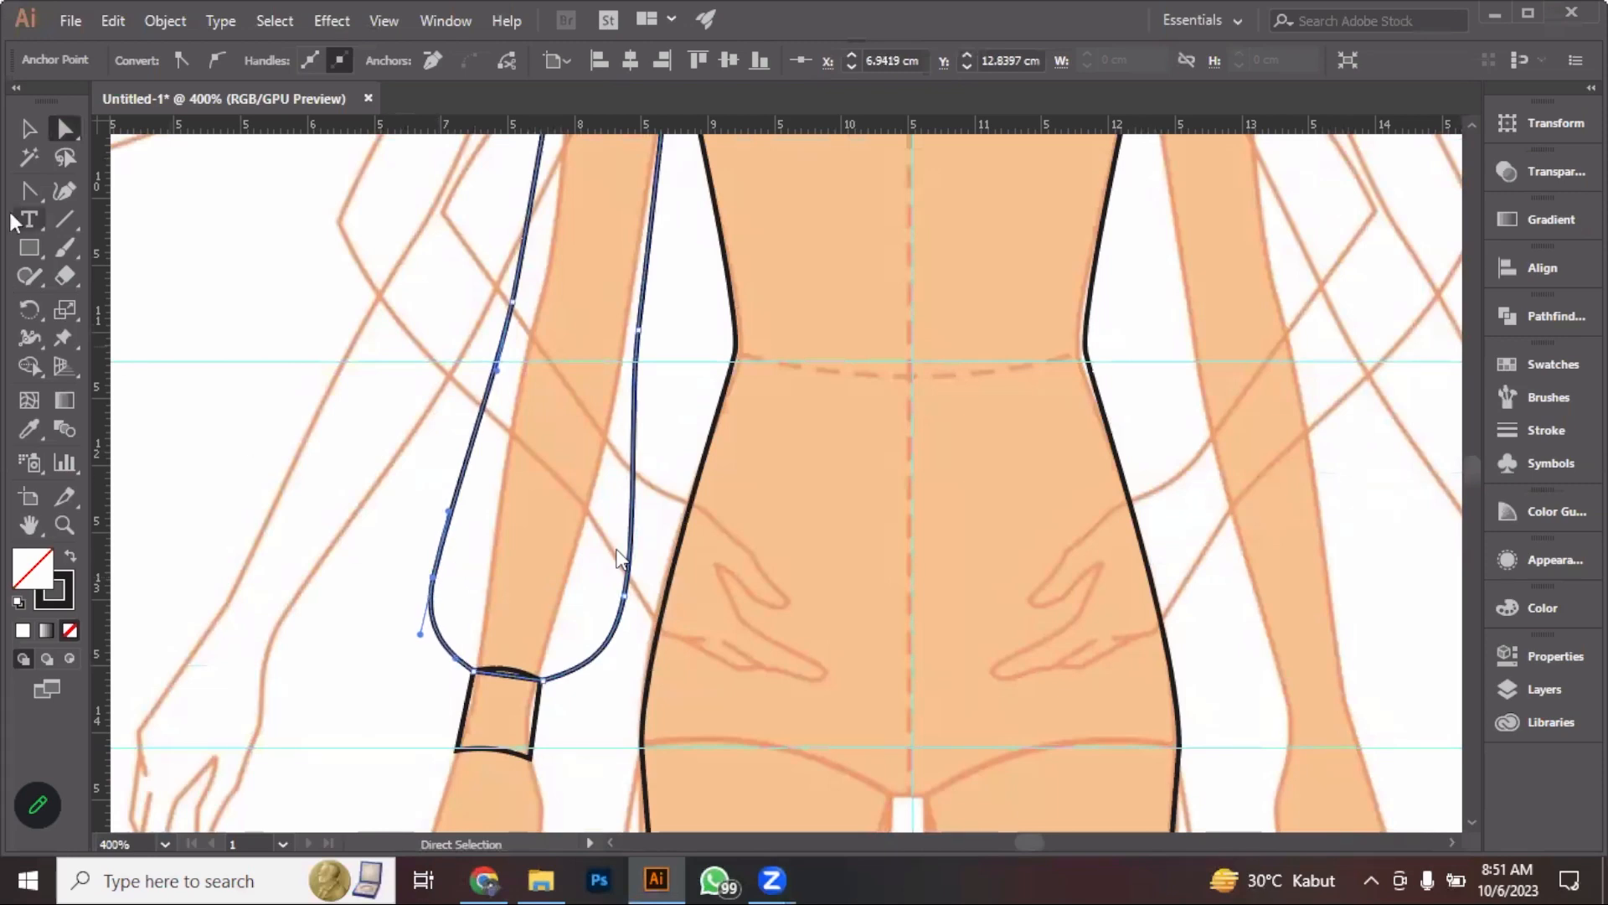
click(27, 128)
key(ctrl+1)
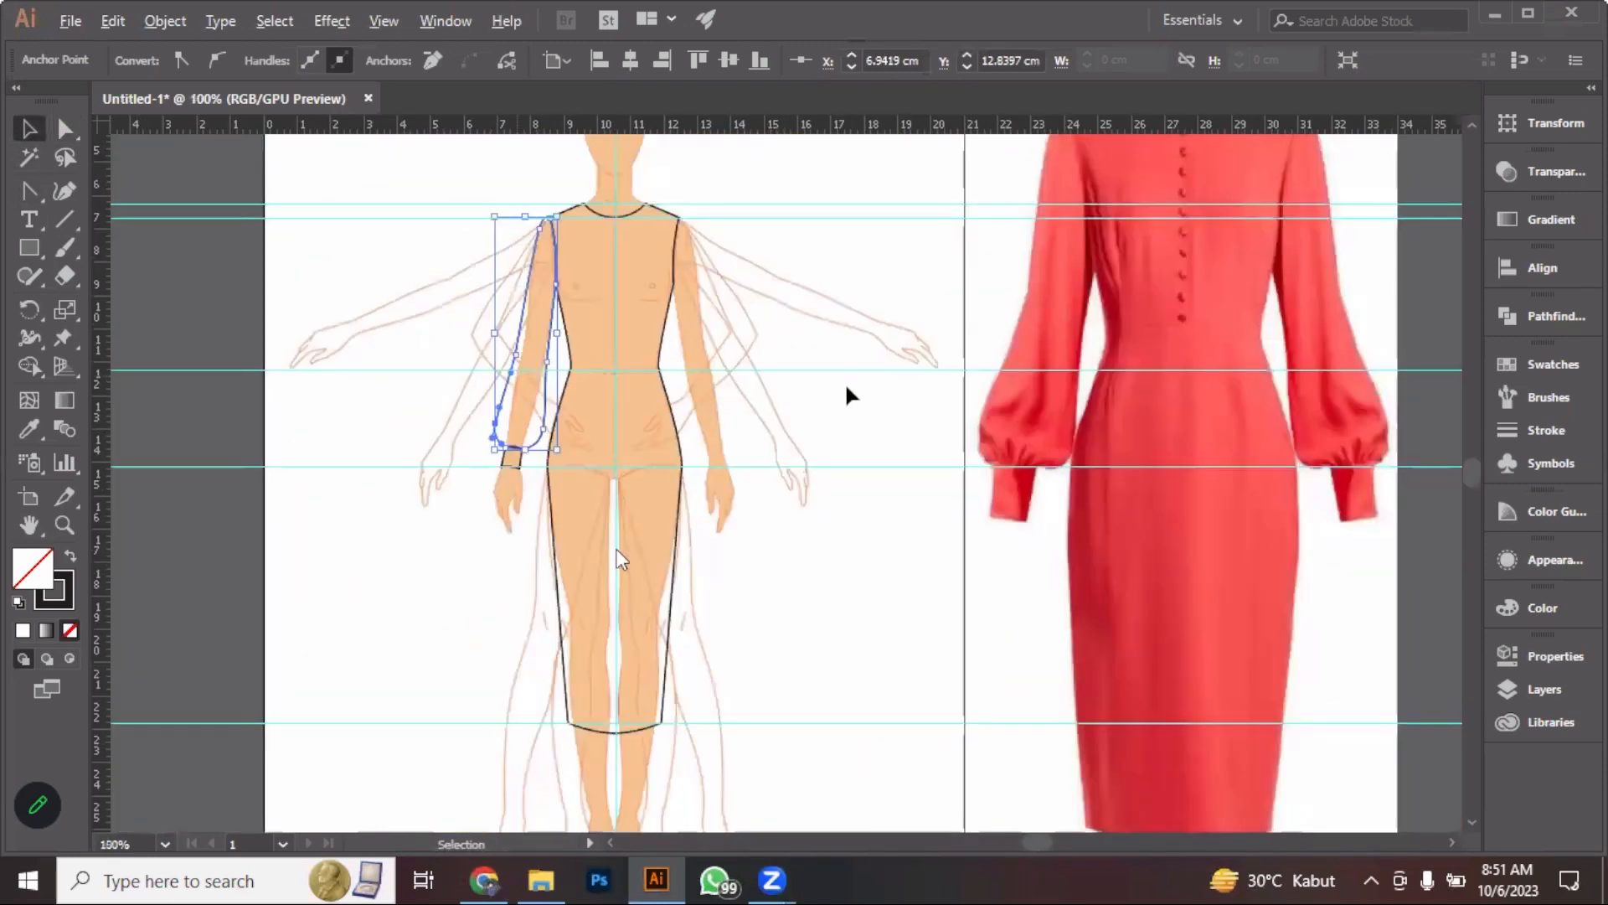
click(790, 460)
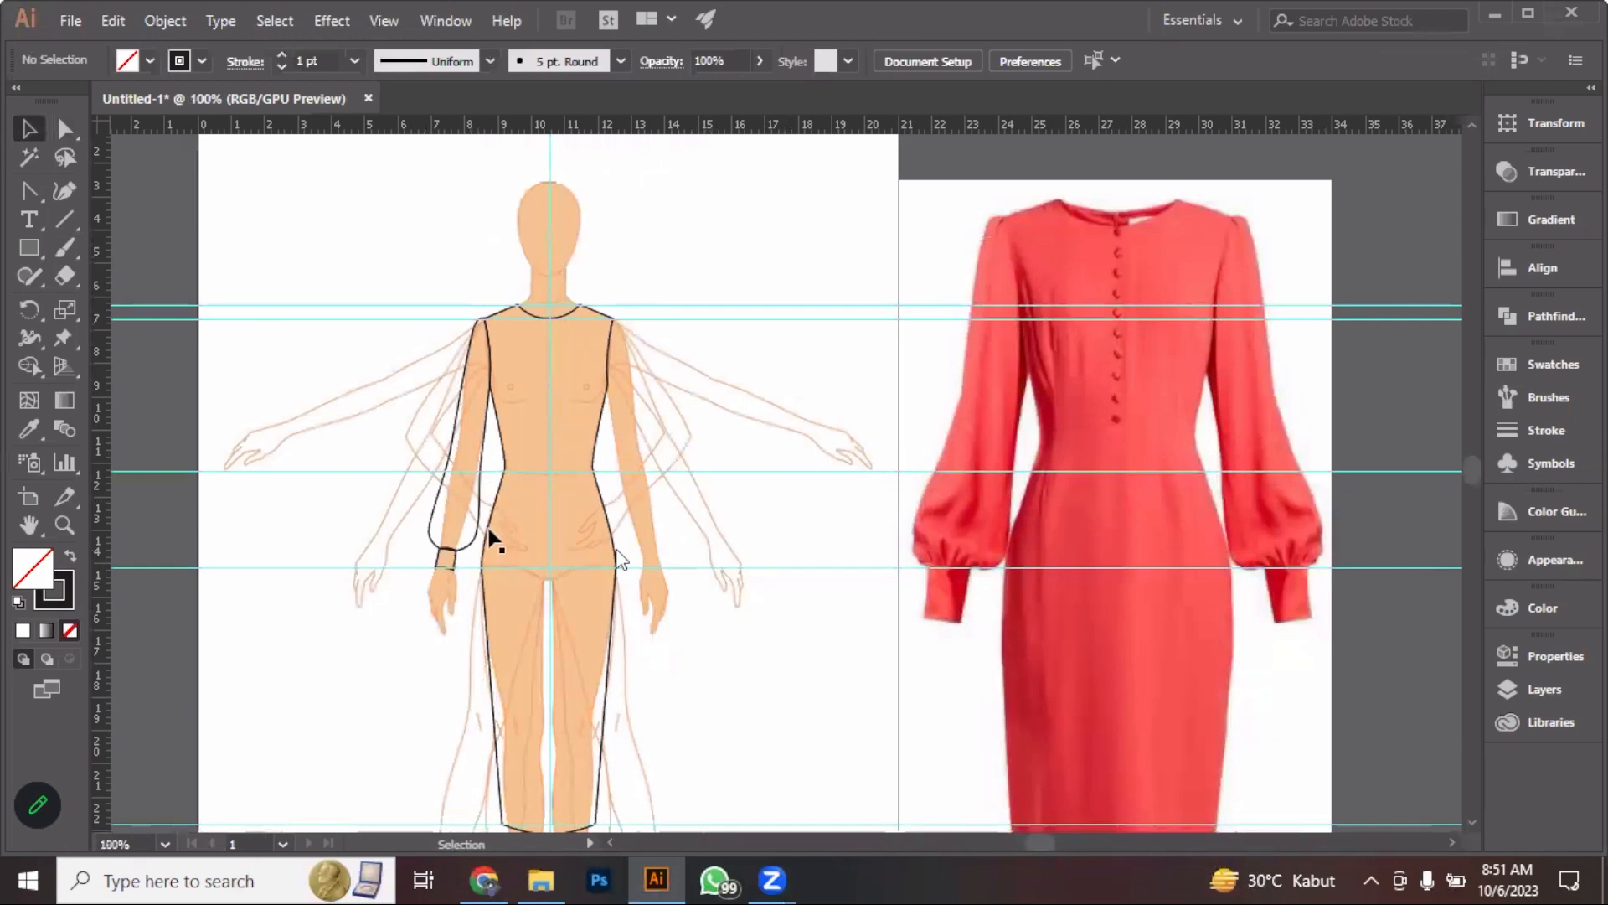
Select the sleeve together with its cuff and make a horizontally mirrored copy of both with Reflect
click(484, 530)
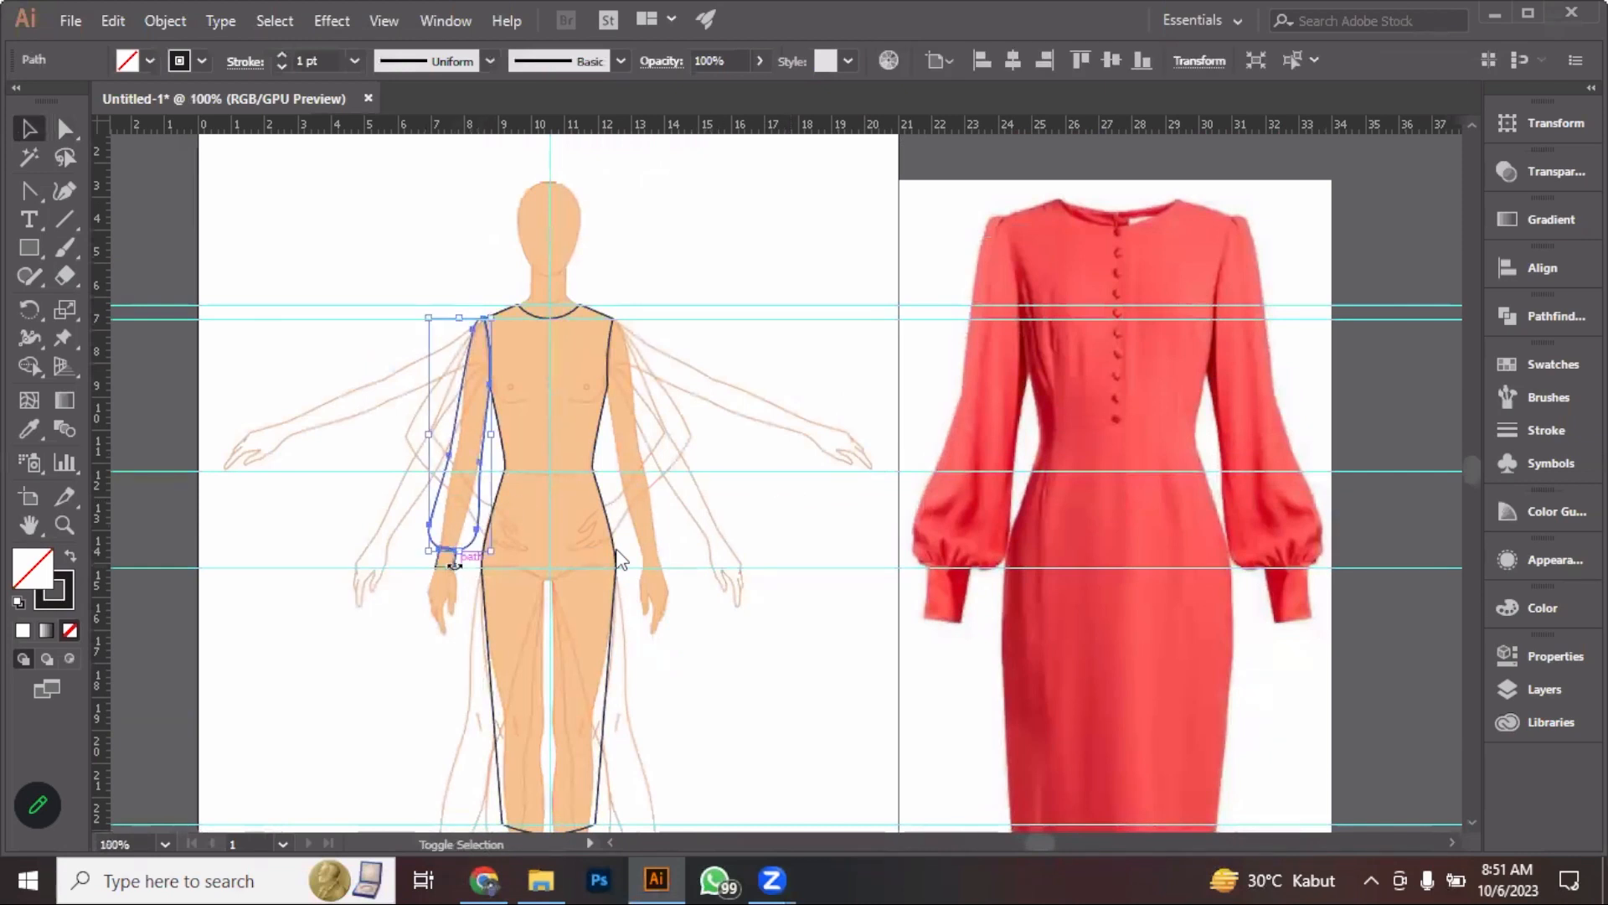
right_click(451, 570)
mouse_move(574, 427)
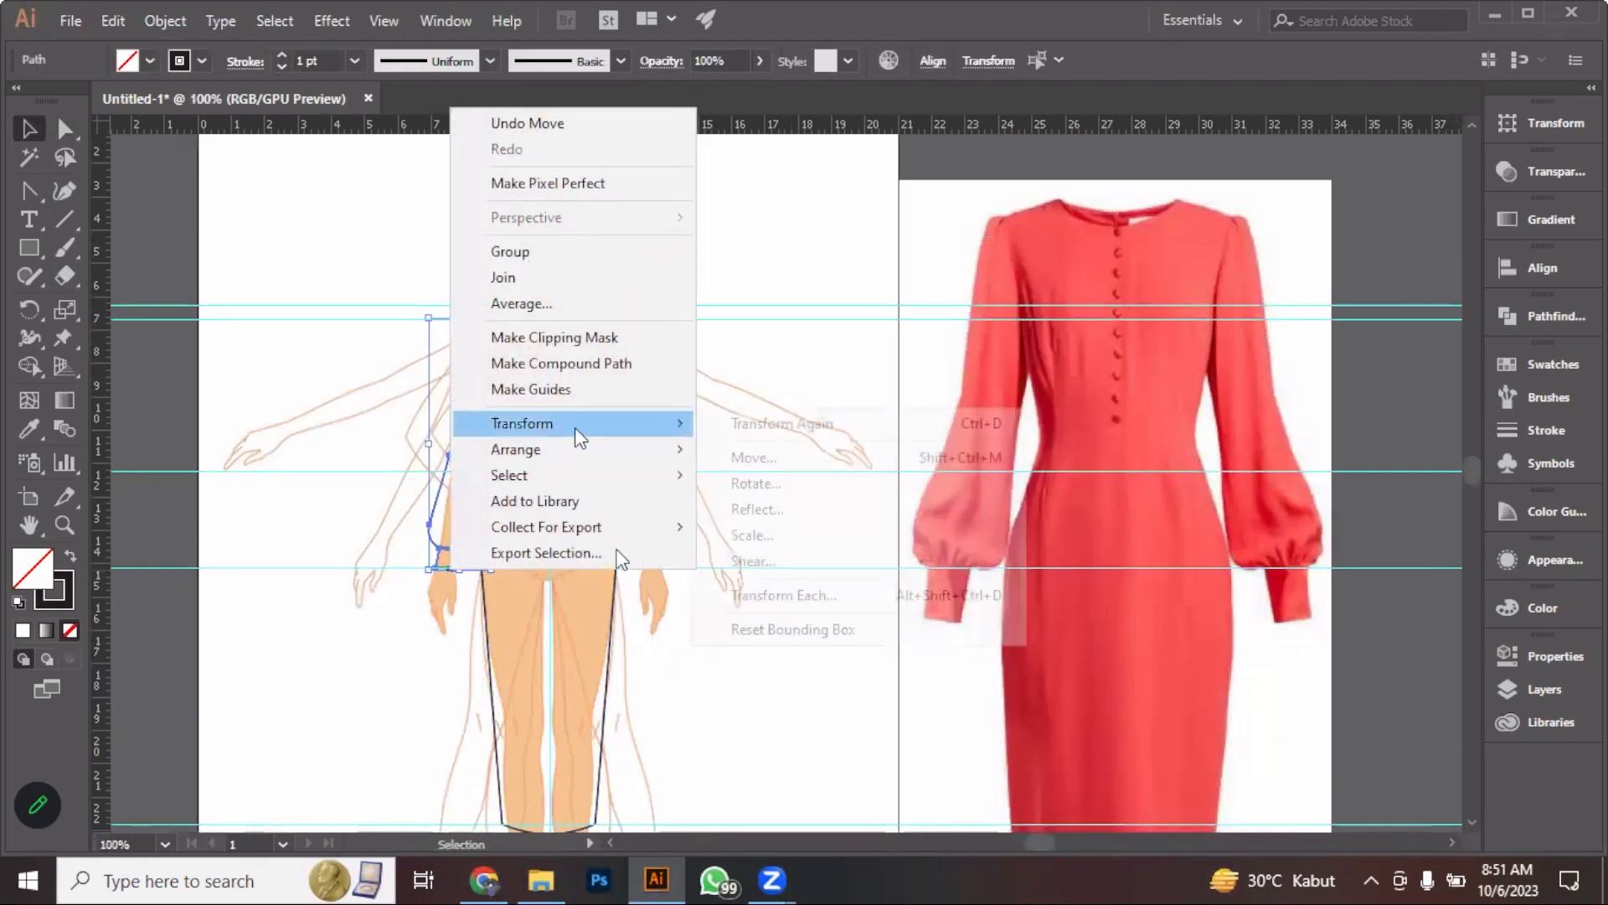
click(872, 509)
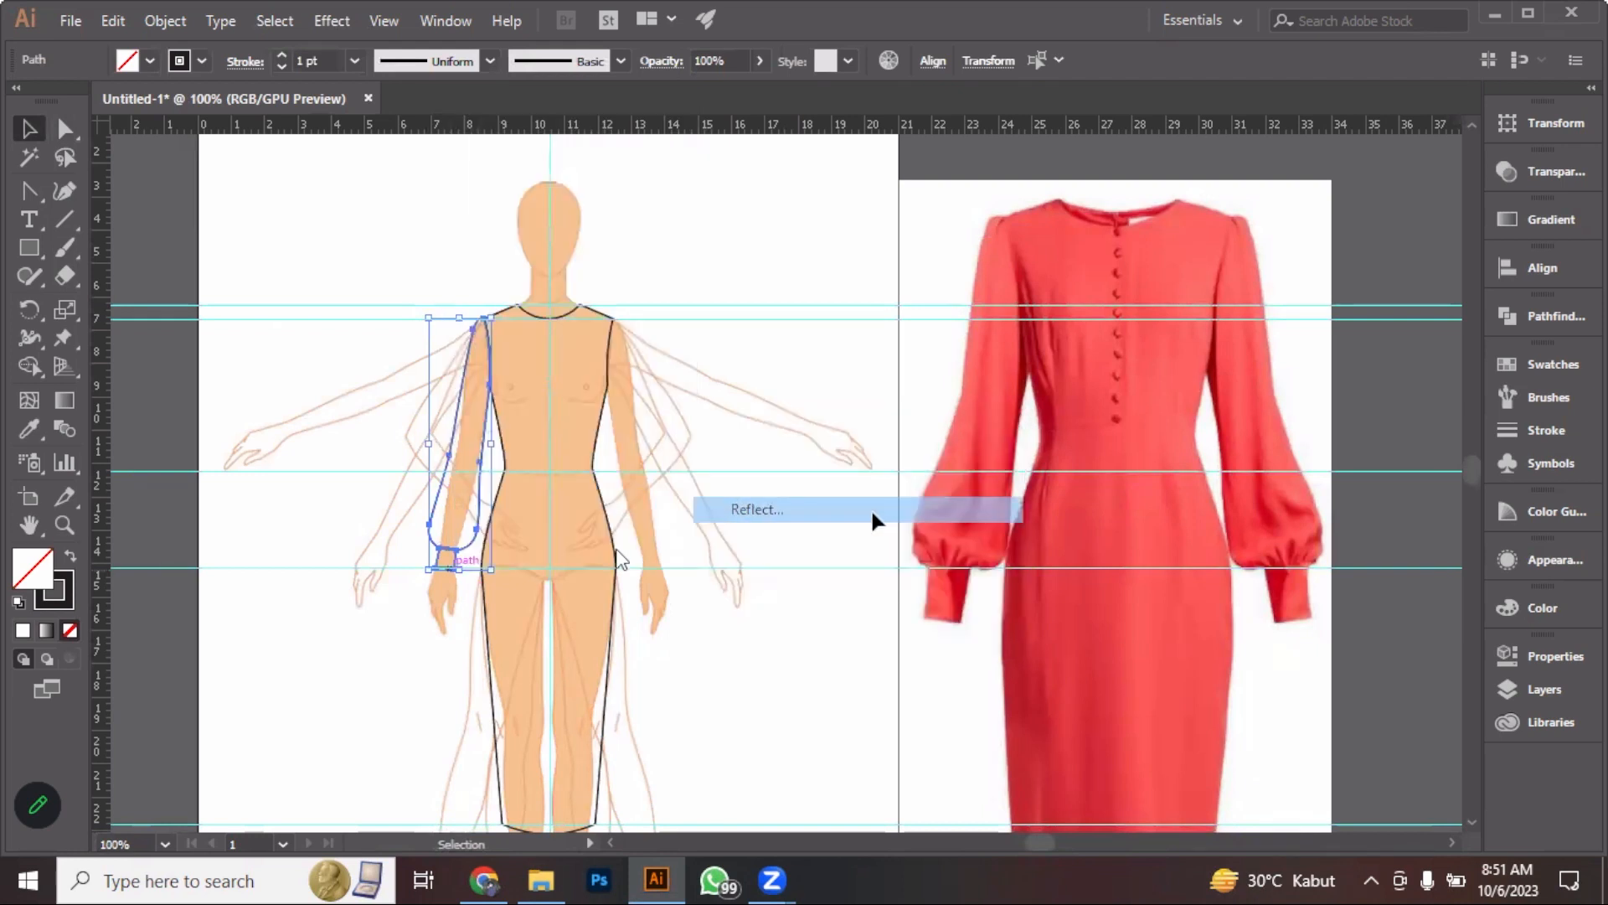
click(1133, 540)
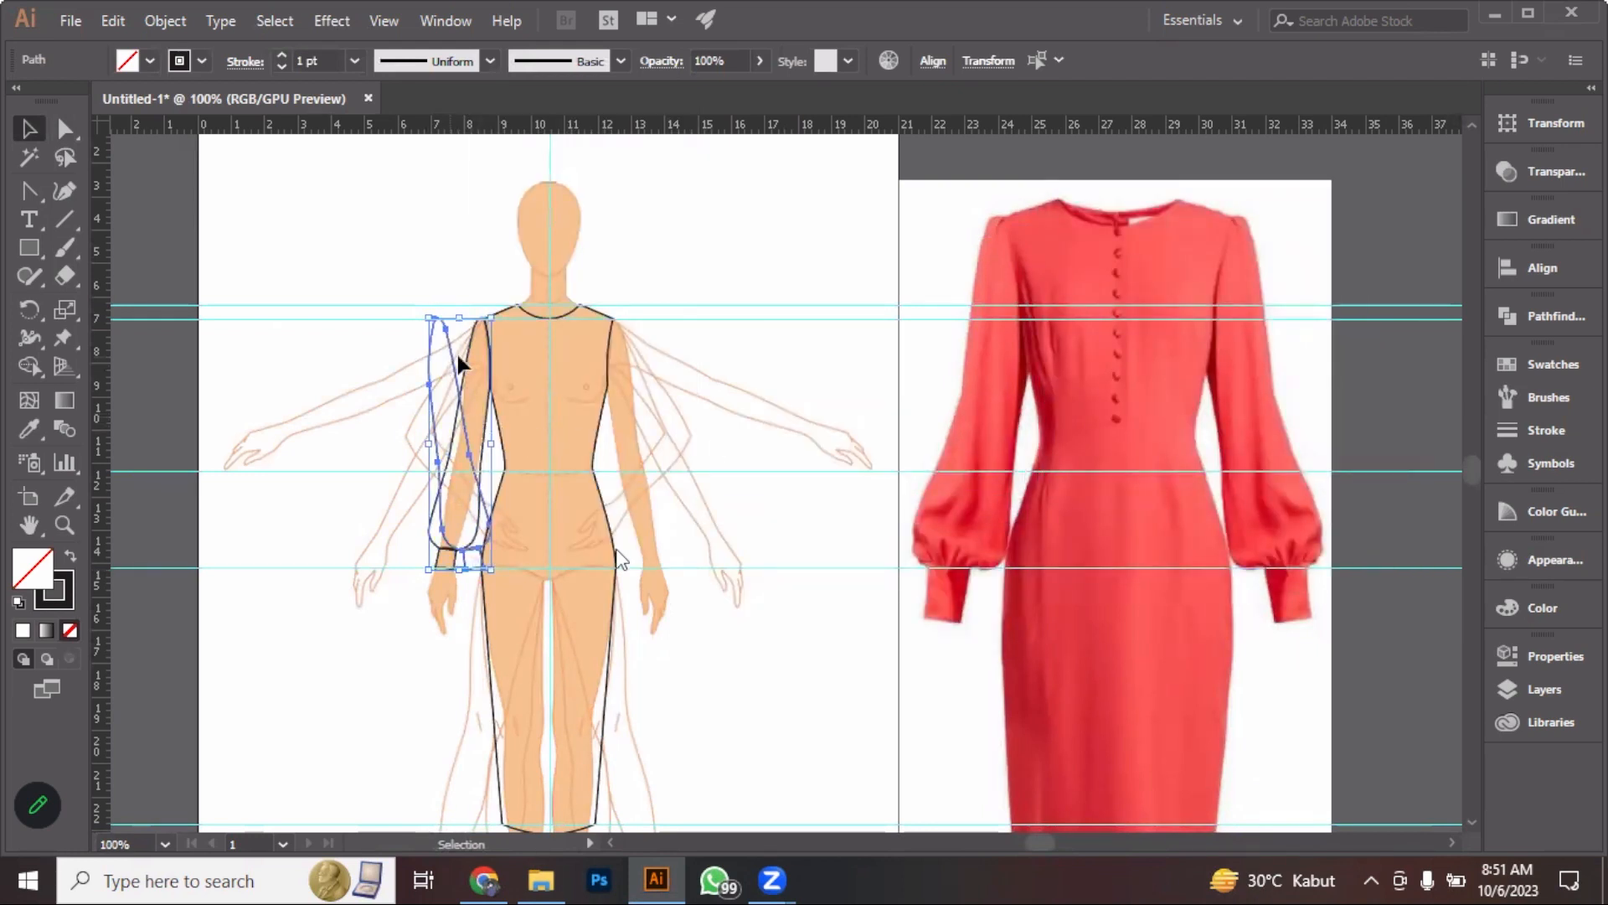
Move the mirrored sleeve and cuff onto the figure's opposite arm, aligned with the shoulder and armhole, and deselect them
drag(460, 362, 635, 379)
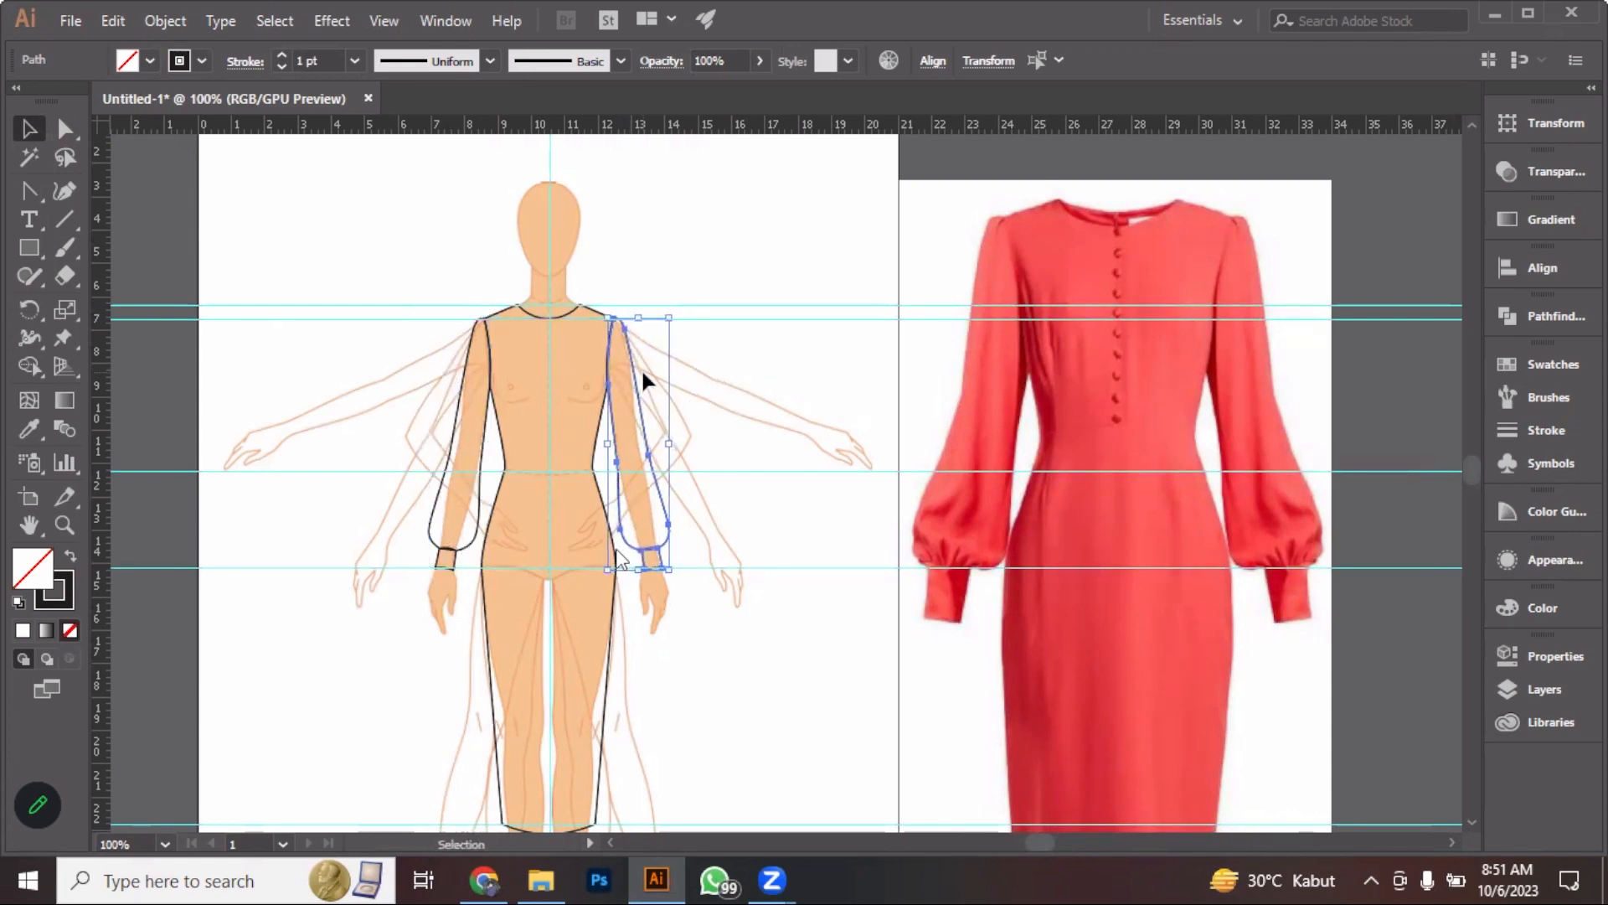
scroll(615, 329, up, 3)
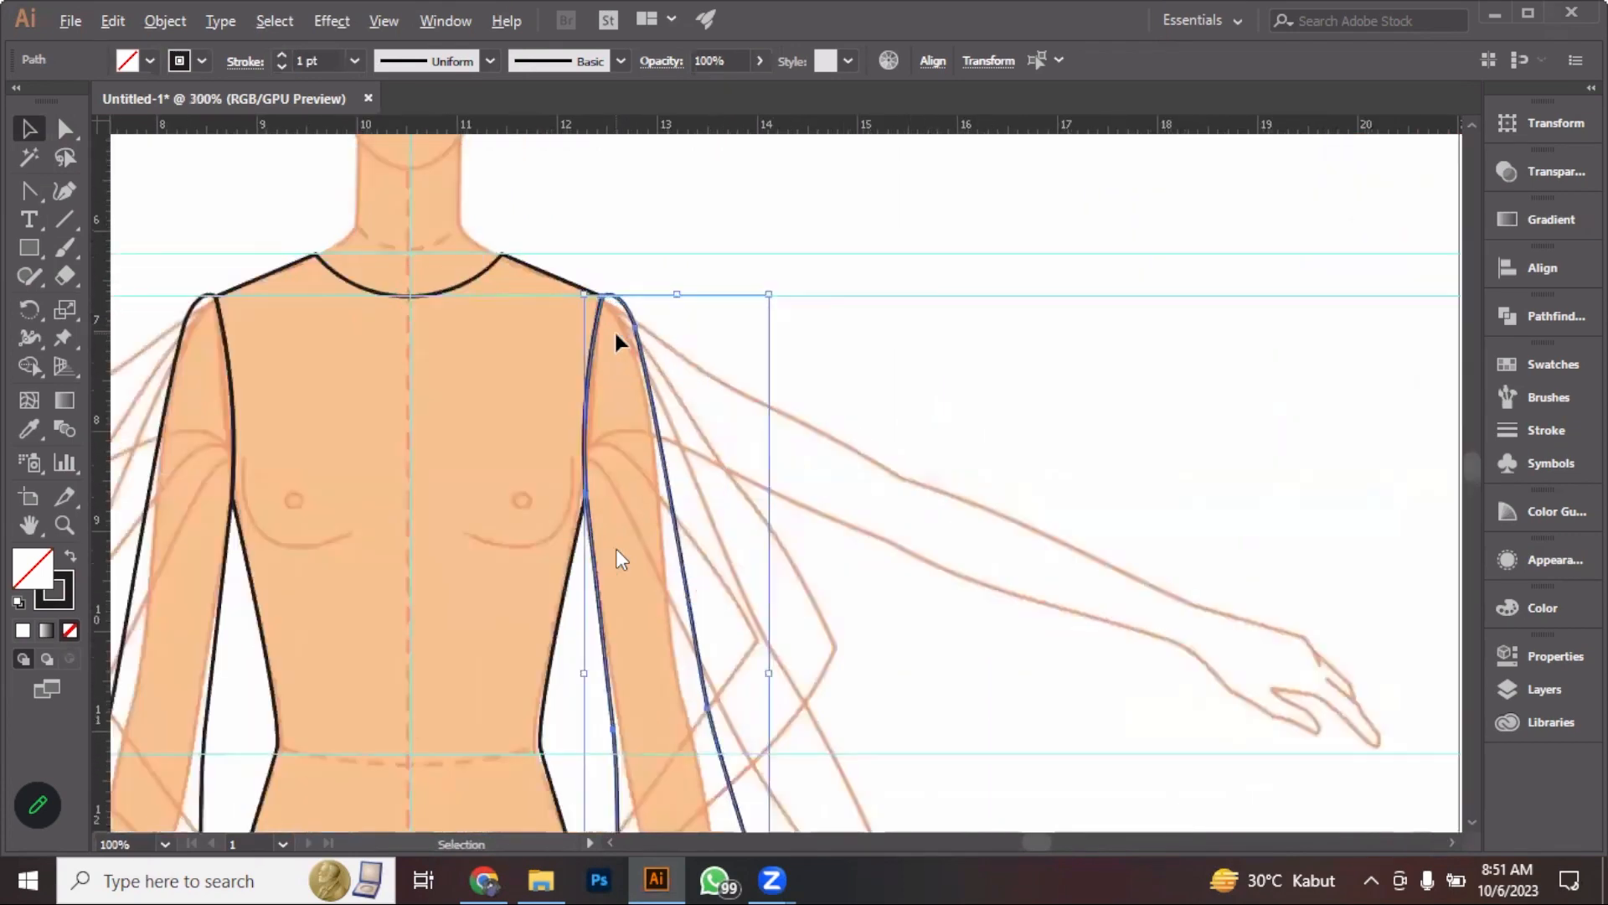
scroll(615, 329, down, 3)
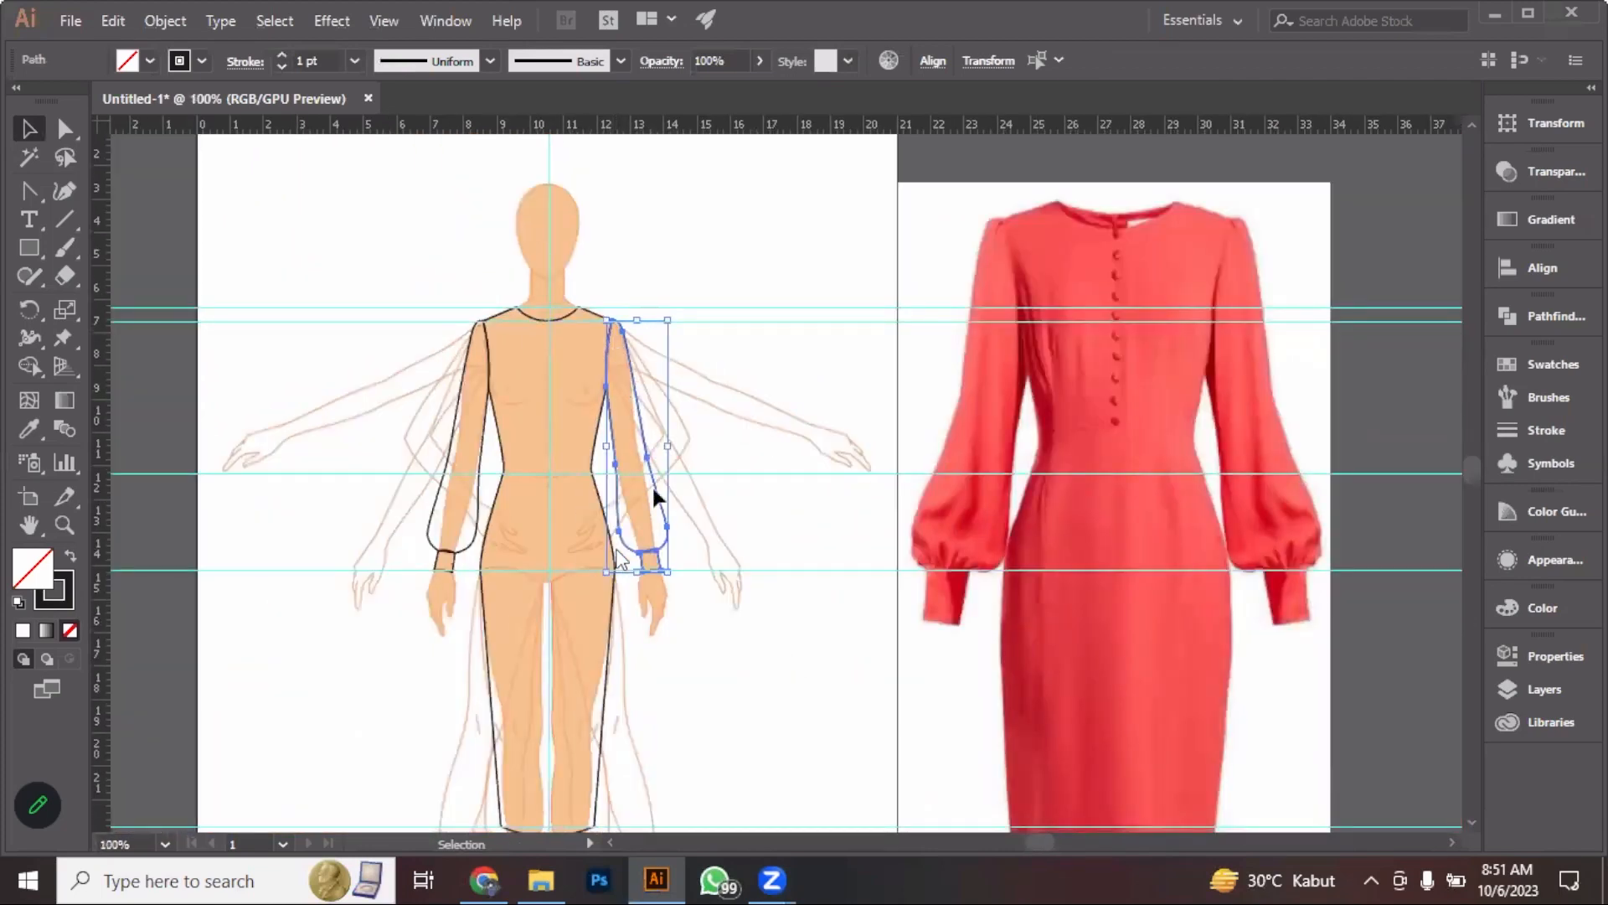
scroll(653, 490, down, 3)
scroll(737, 513, up, 1)
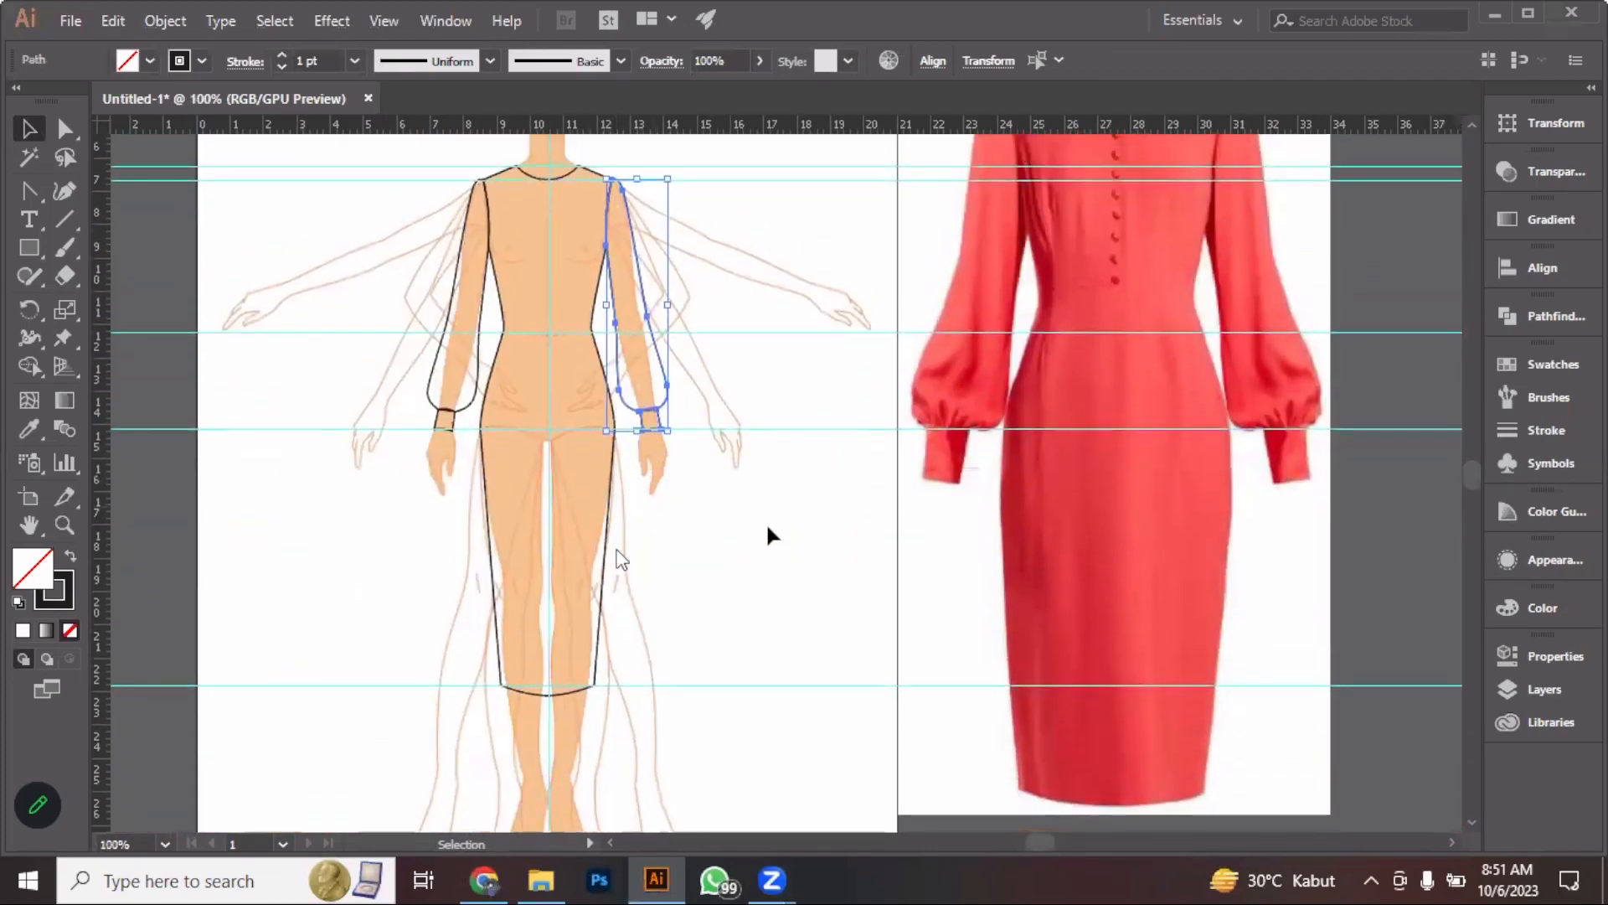
click(851, 560)
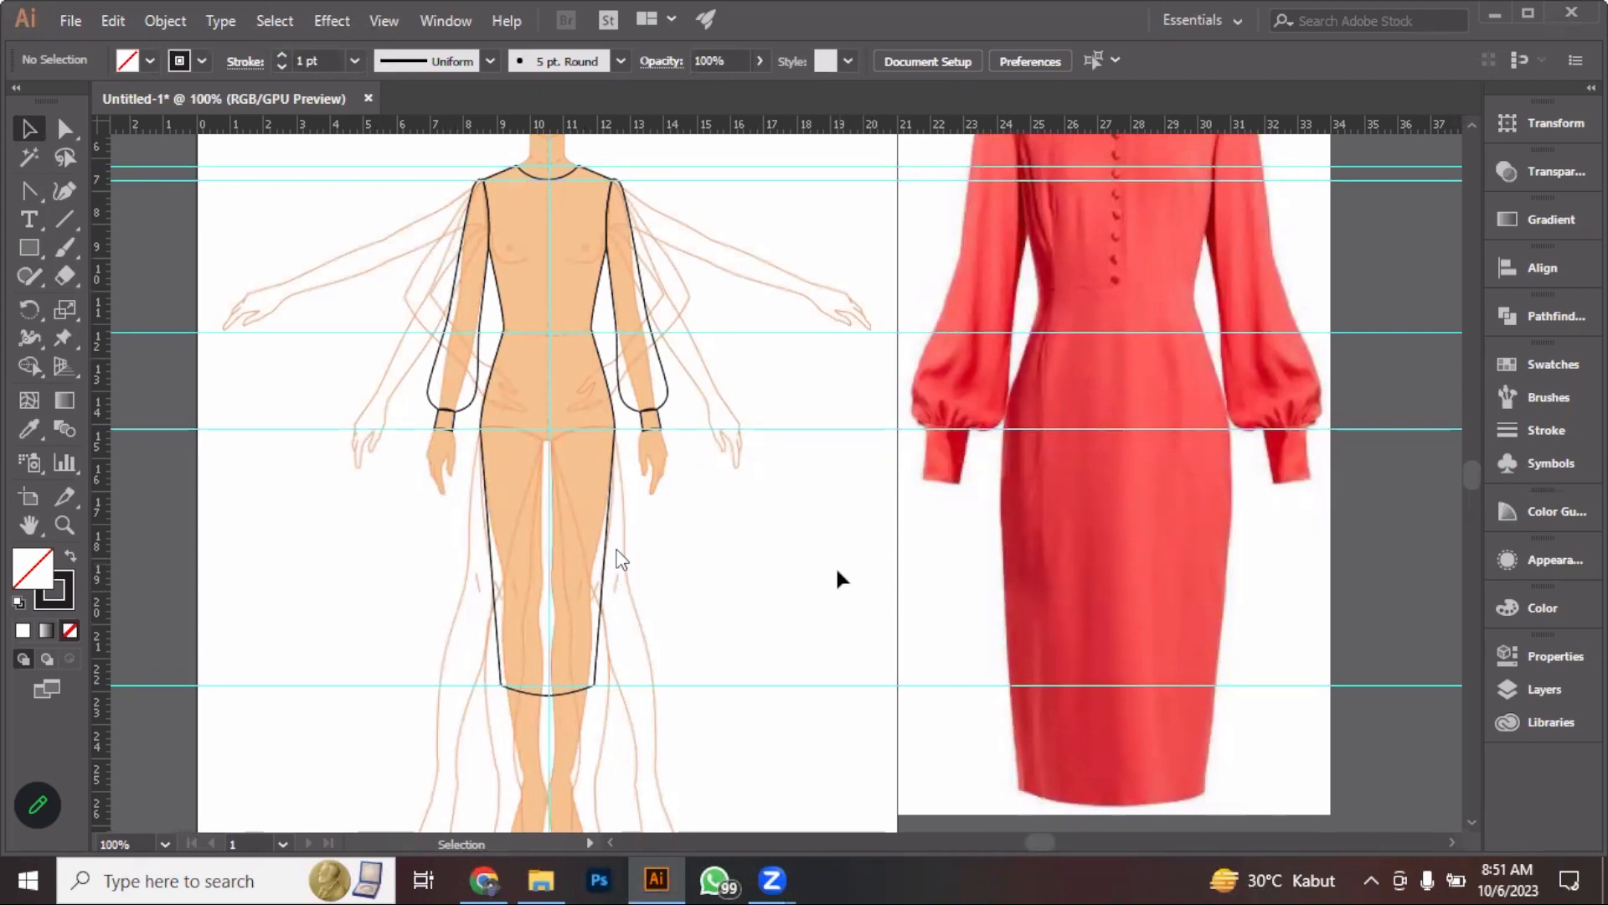
Compare the drawn sleeves and waist area with the red reference dress
scroll(837, 569, up, 3)
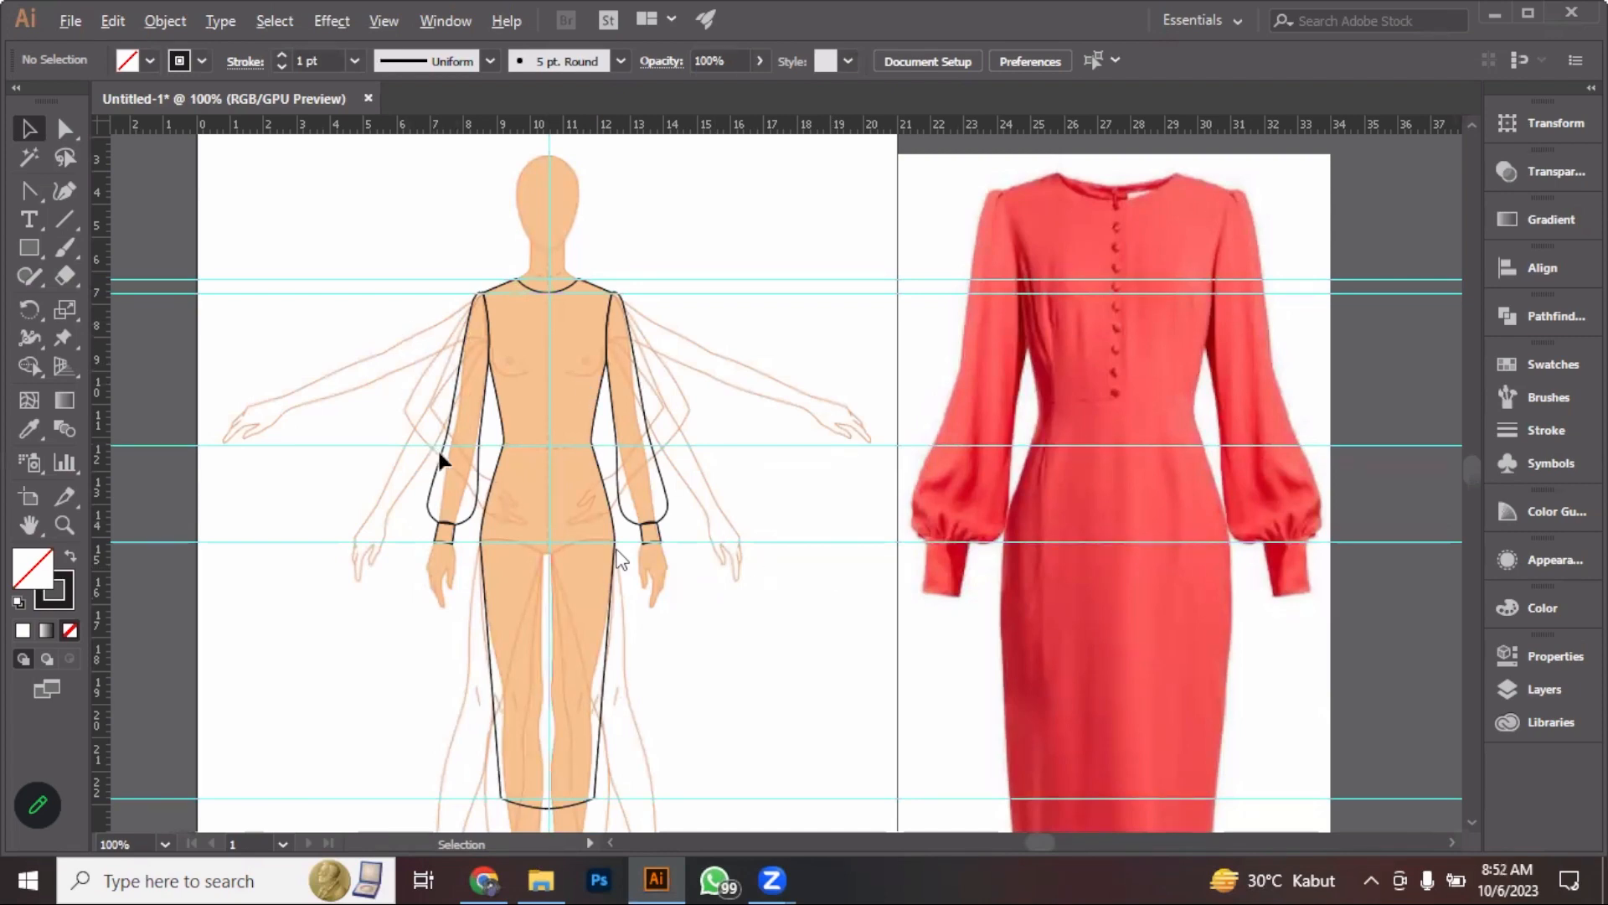
scroll(444, 459, up, 3)
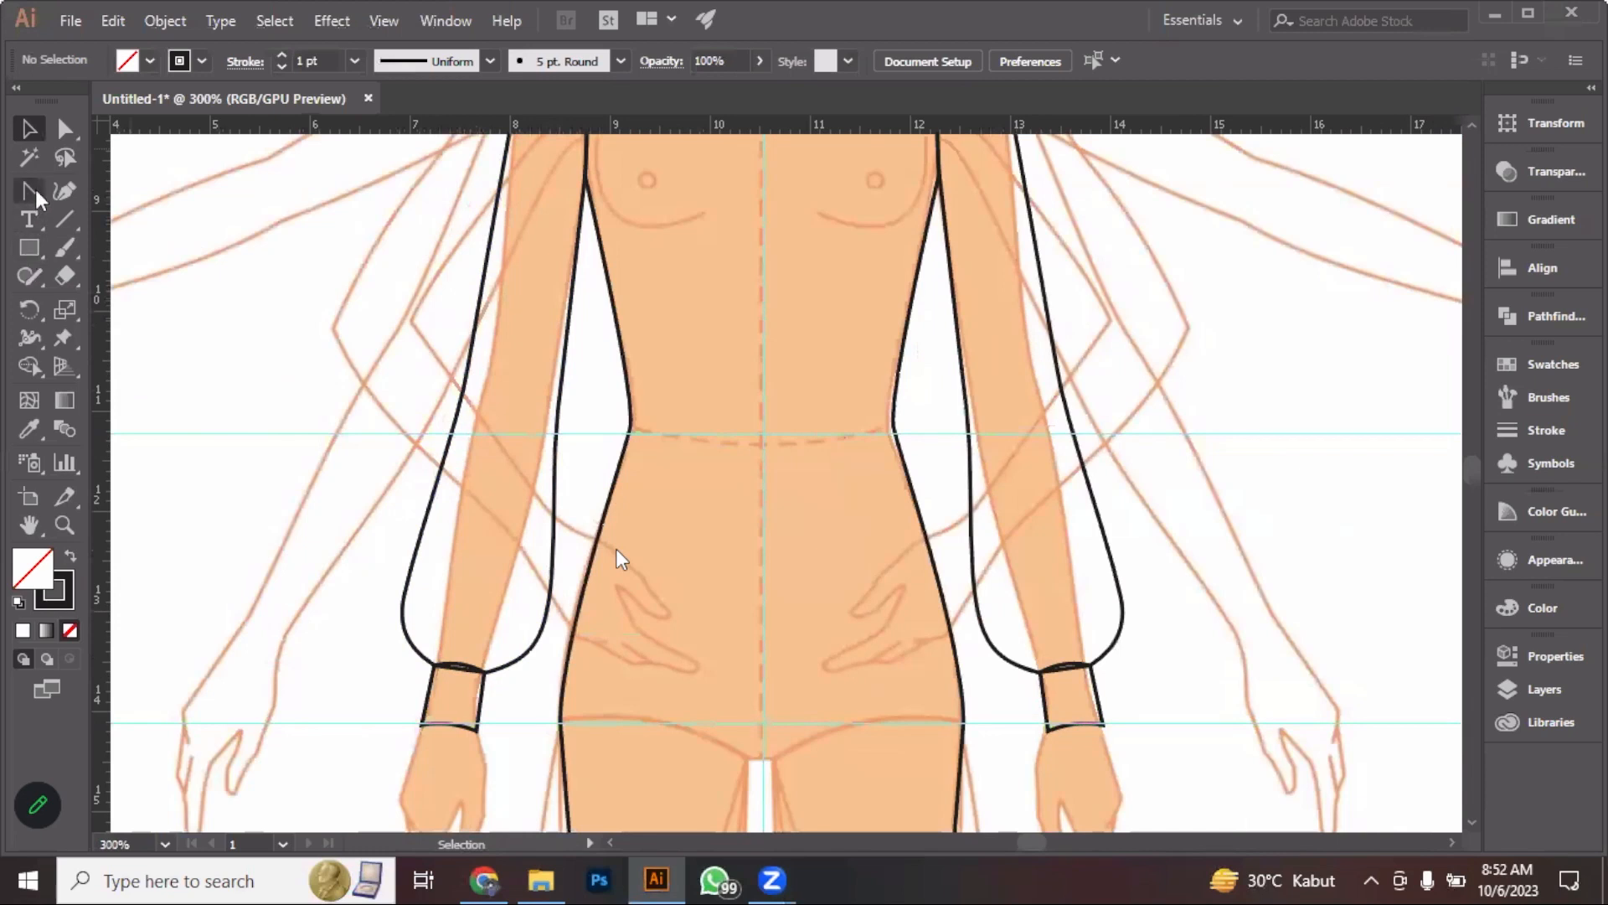
click(34, 191)
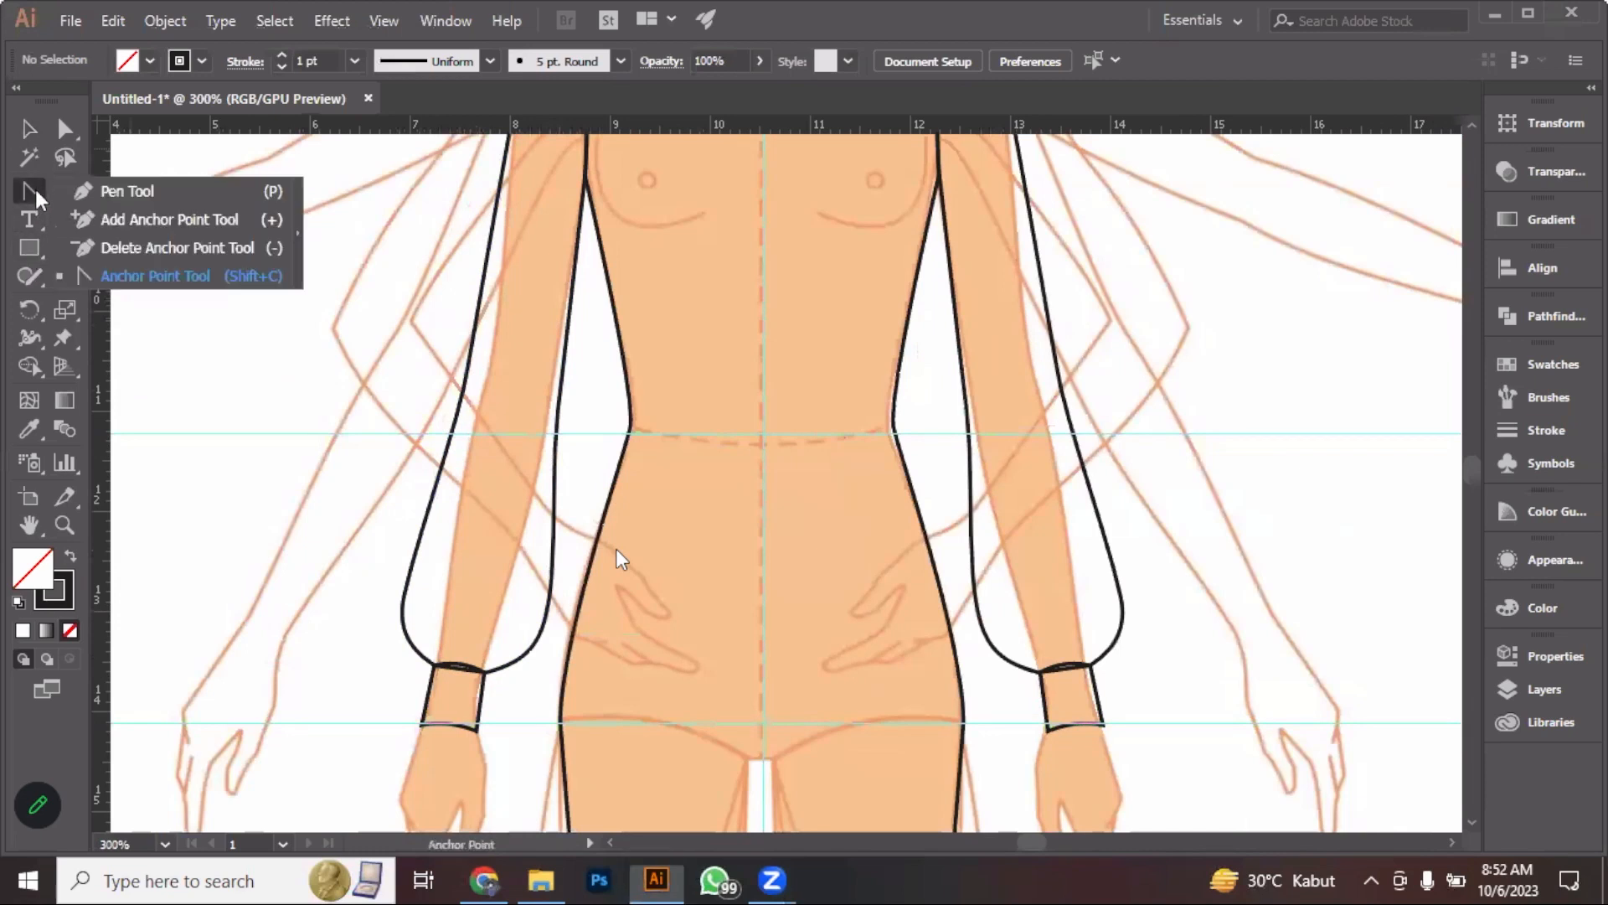
click(153, 221)
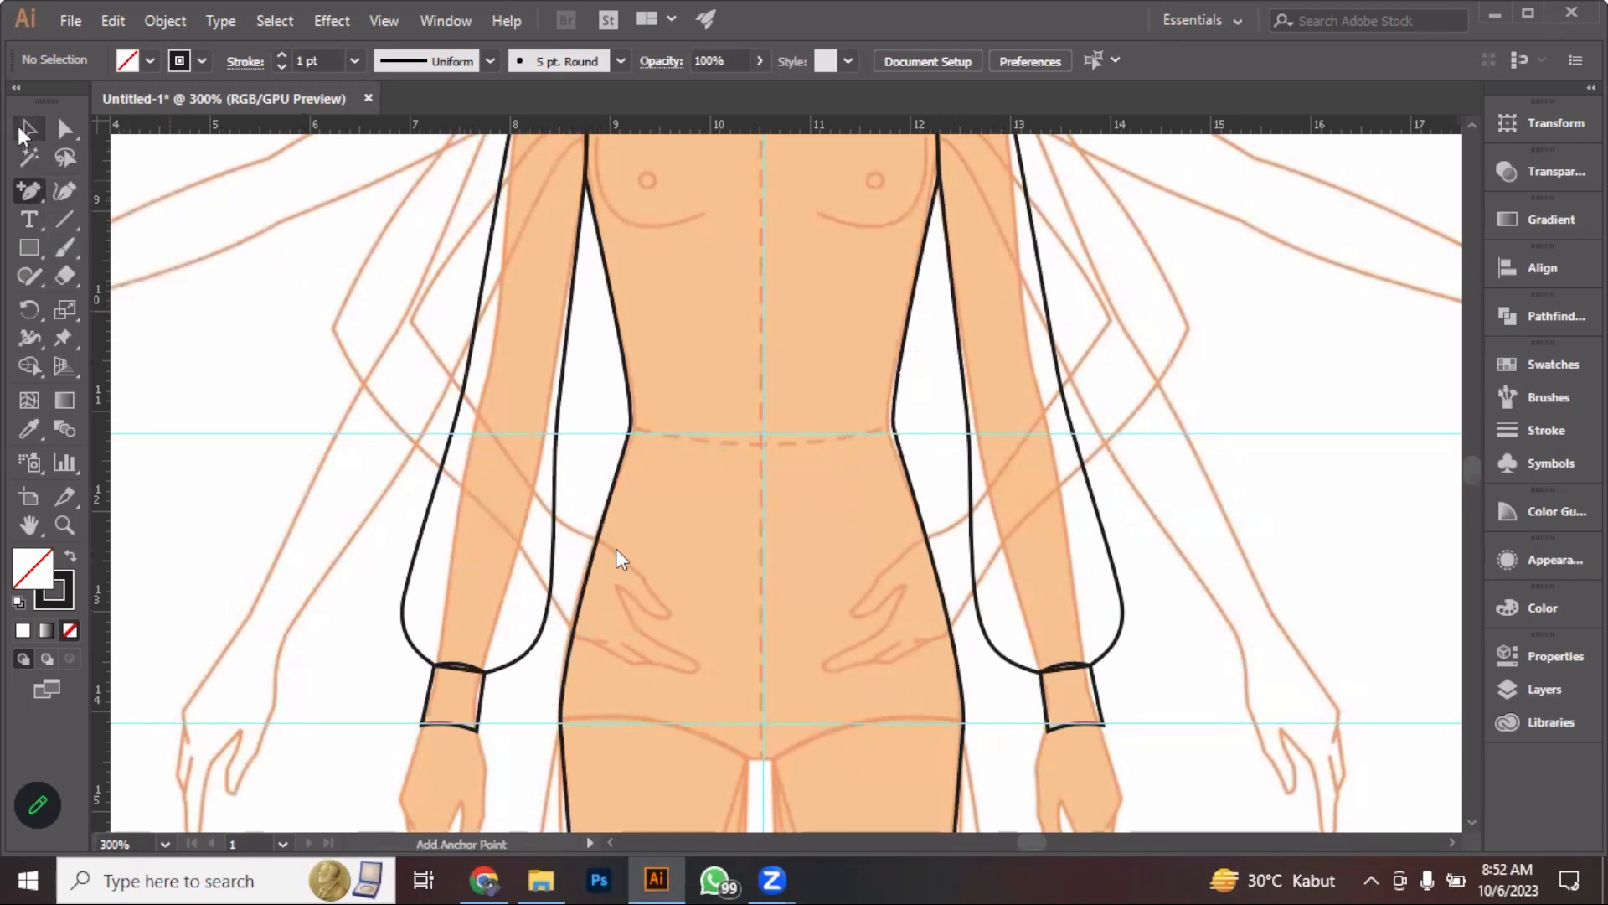
click(19, 128)
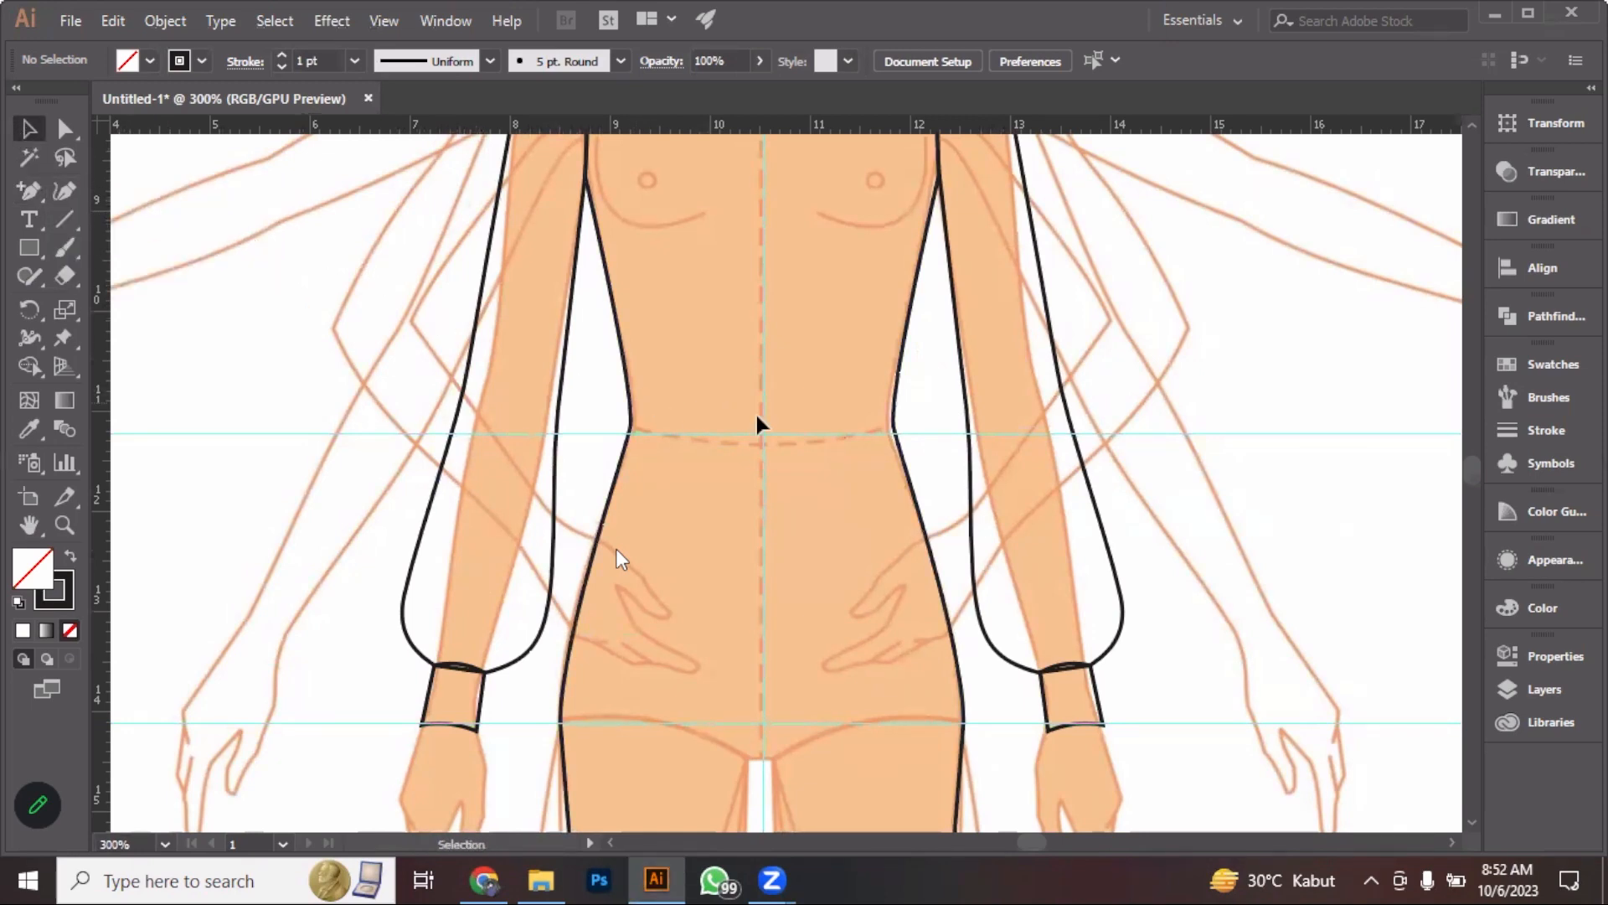
key(ctrl+minus)
key(ctrl+minus)
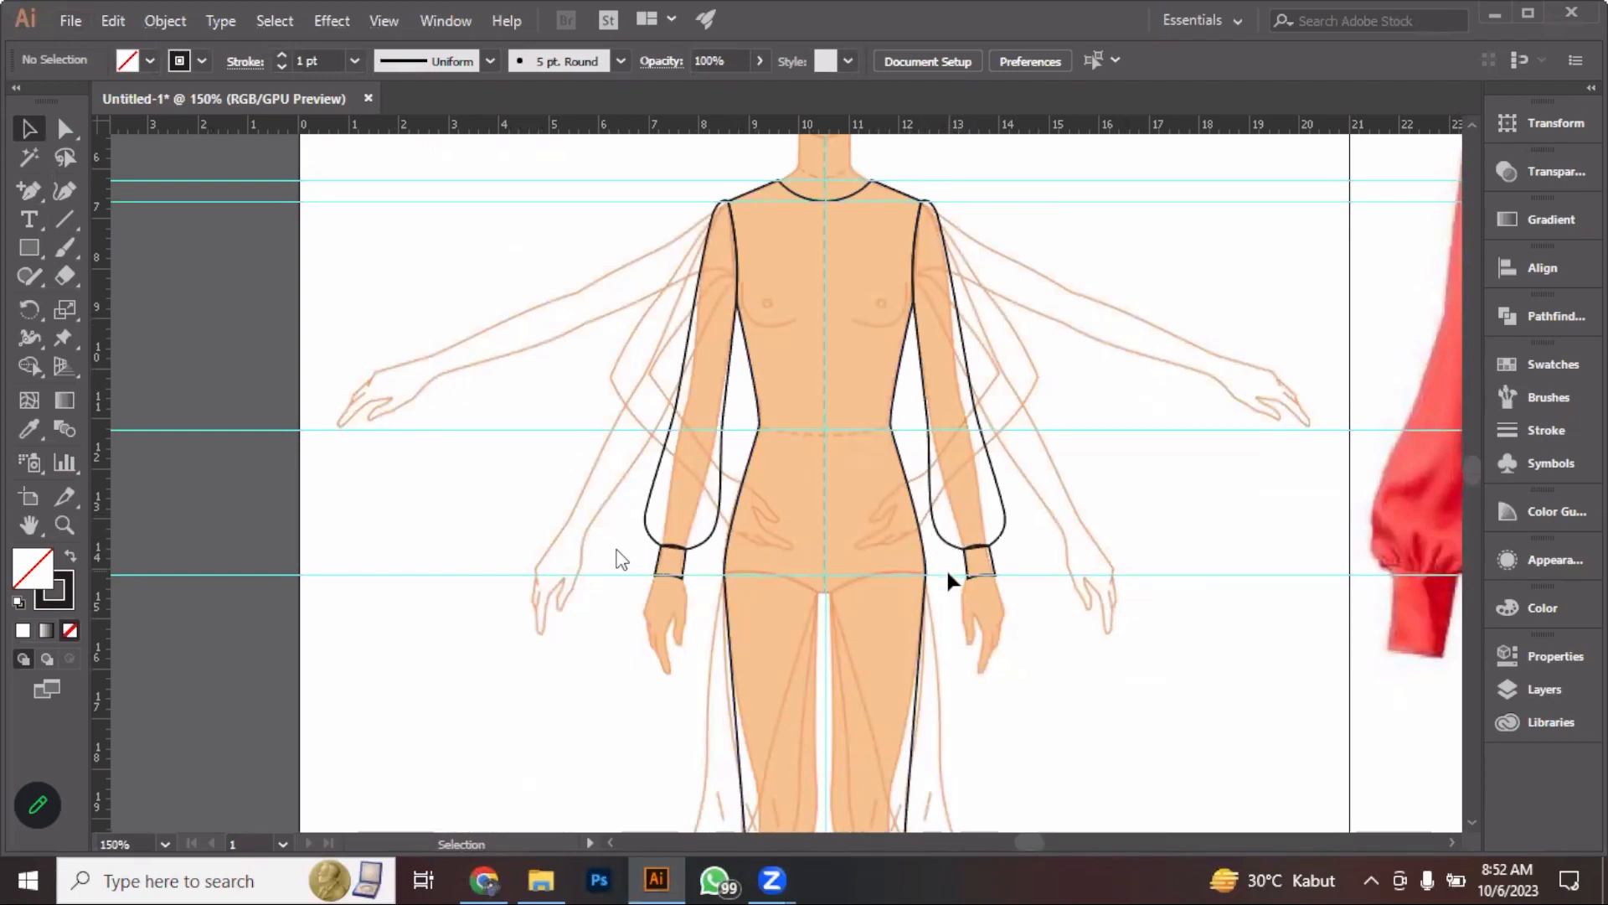
scroll(949, 574, down, 1)
scroll(884, 502, right, 2)
scroll(884, 503, down, 1)
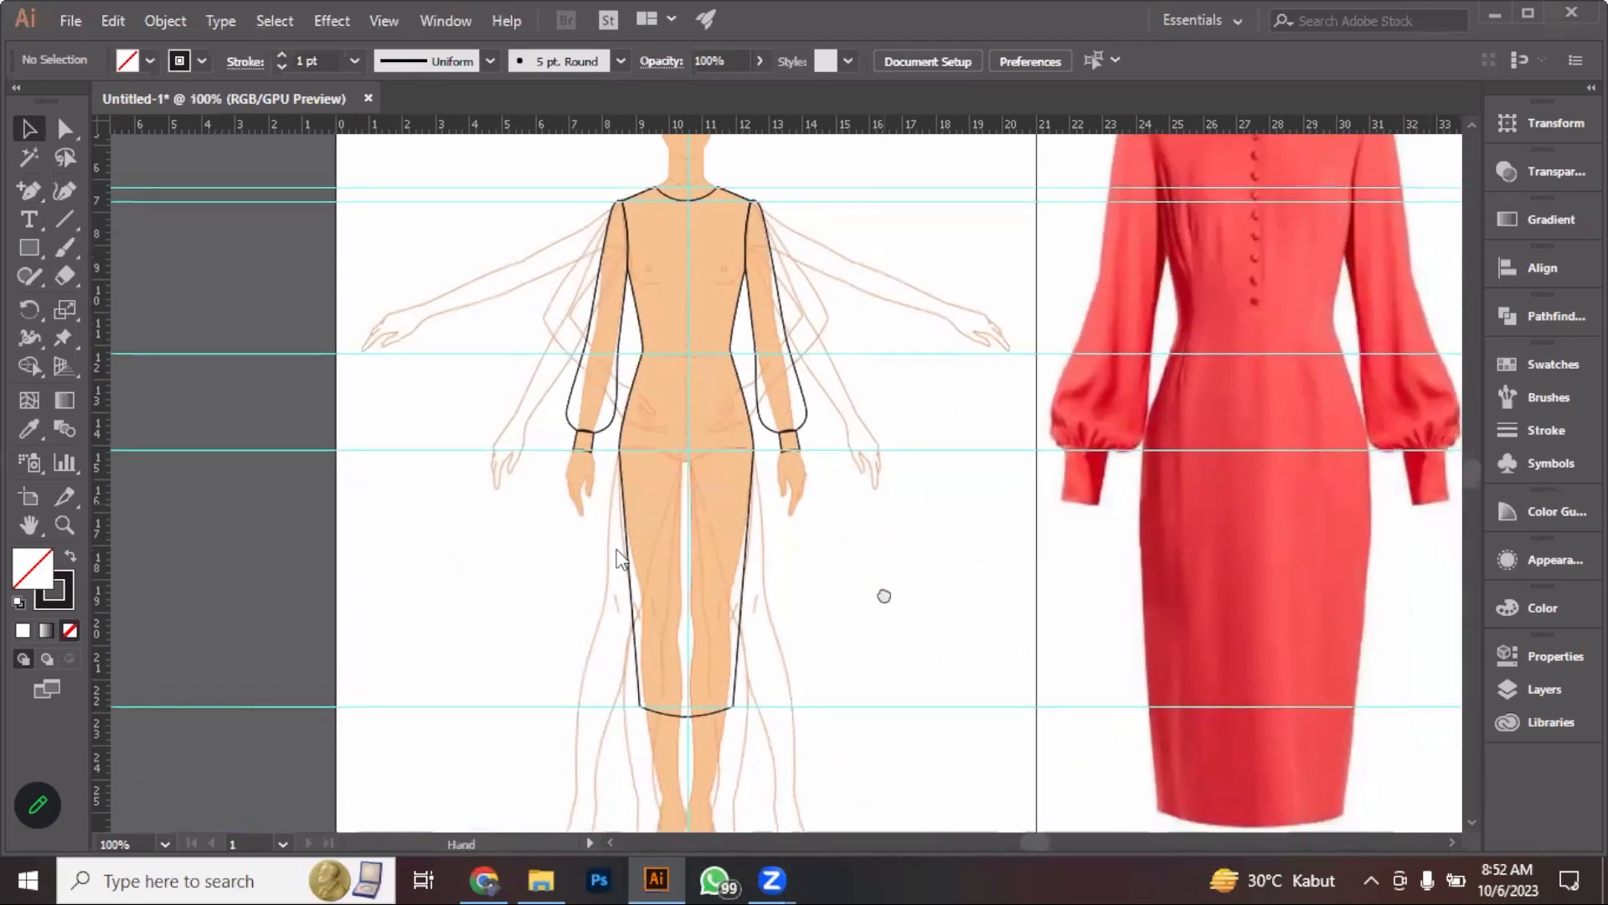
scroll(884, 596, up, 1)
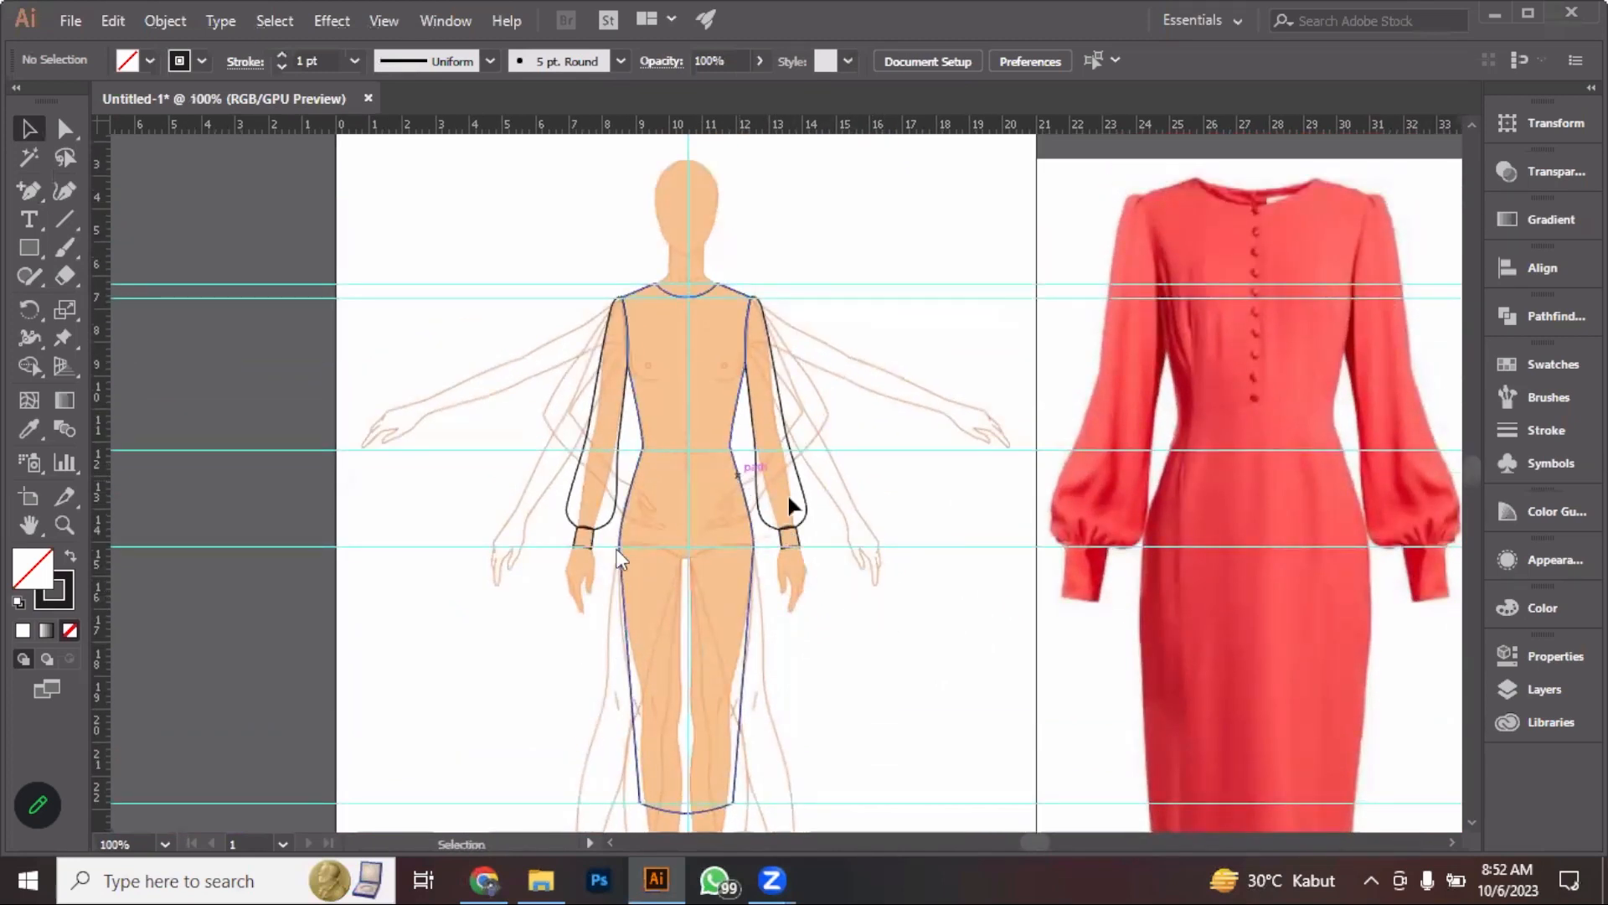
scroll(1294, 435, up, 1)
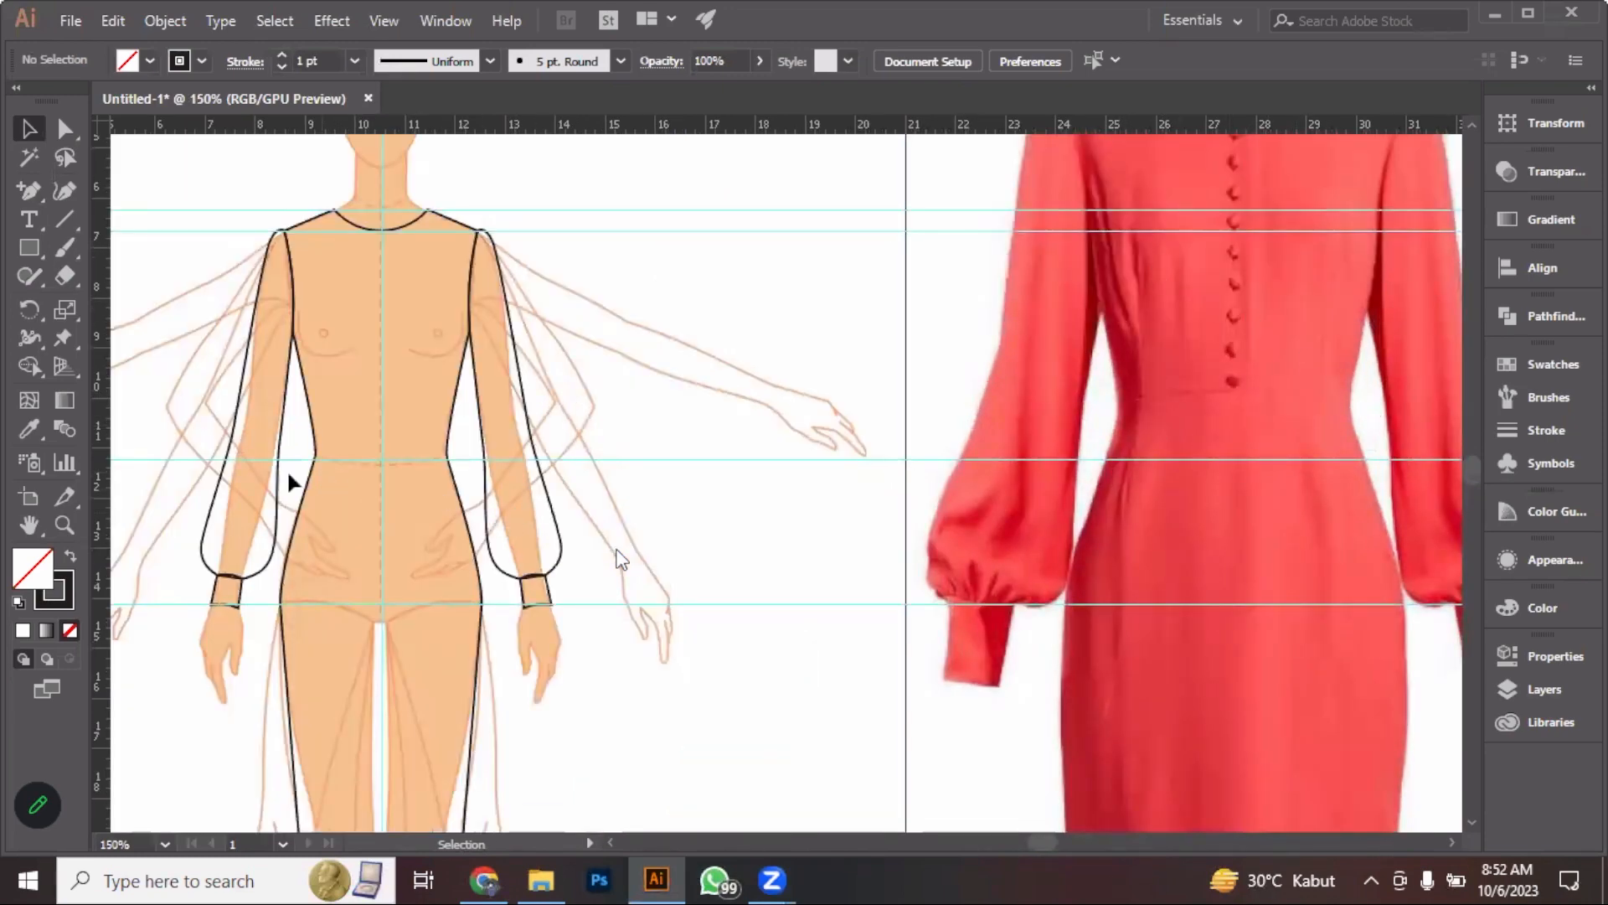
Draw a downward-curved waist seam about 2.6 cm wide between the dress's side edges with the Pen tool, following the figure's dashed waistline
scroll(269, 467, up, 2)
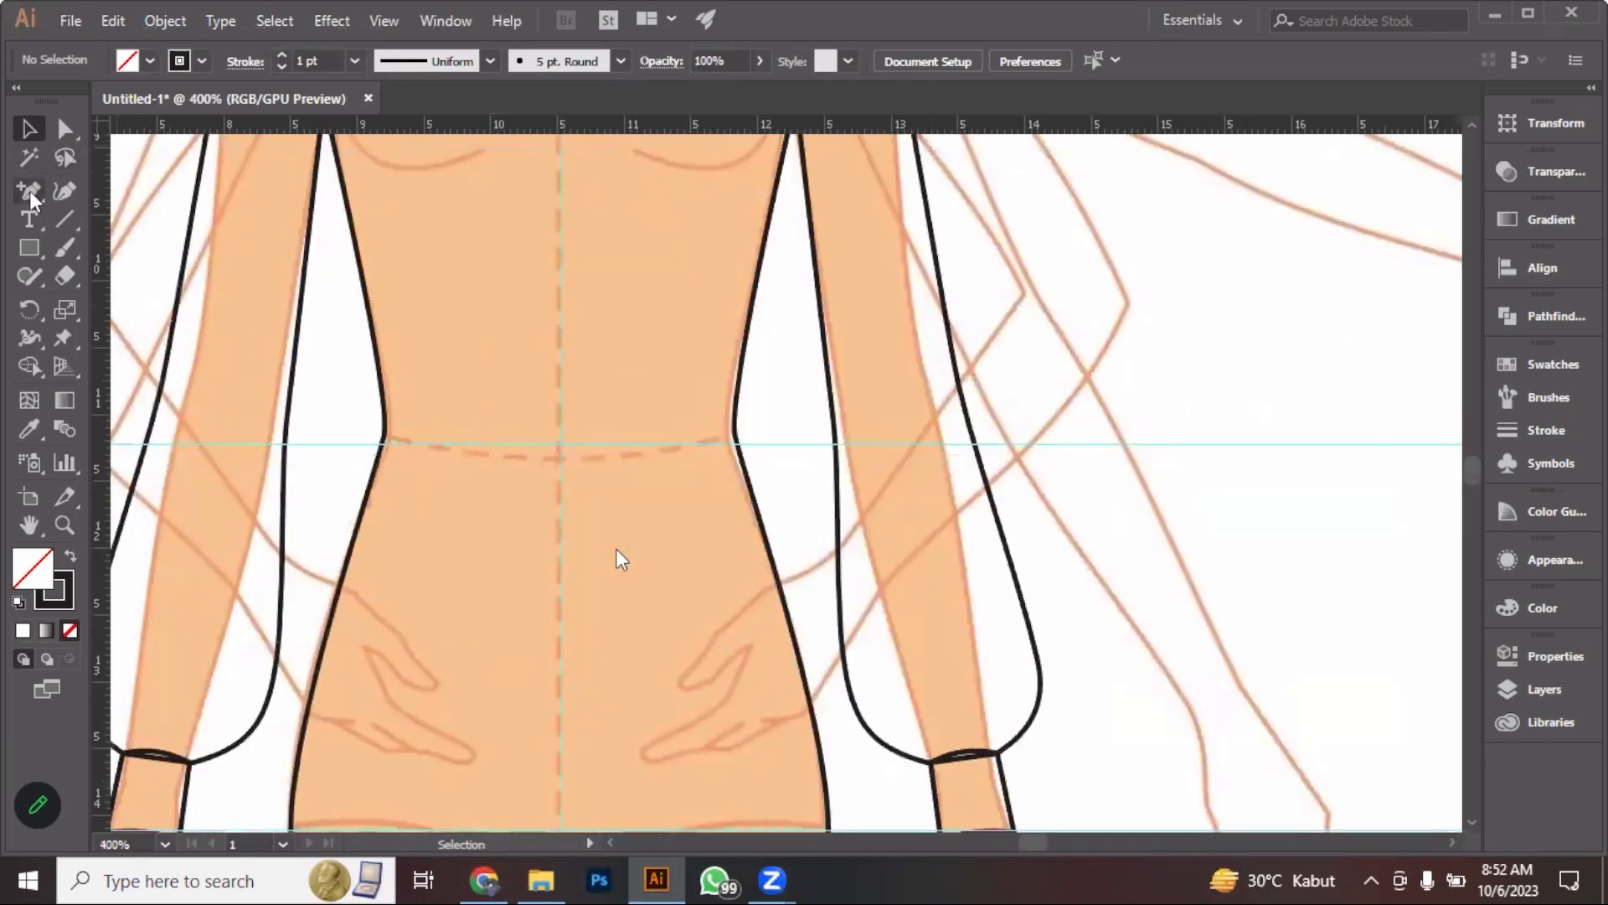
drag(32, 201, 104, 191)
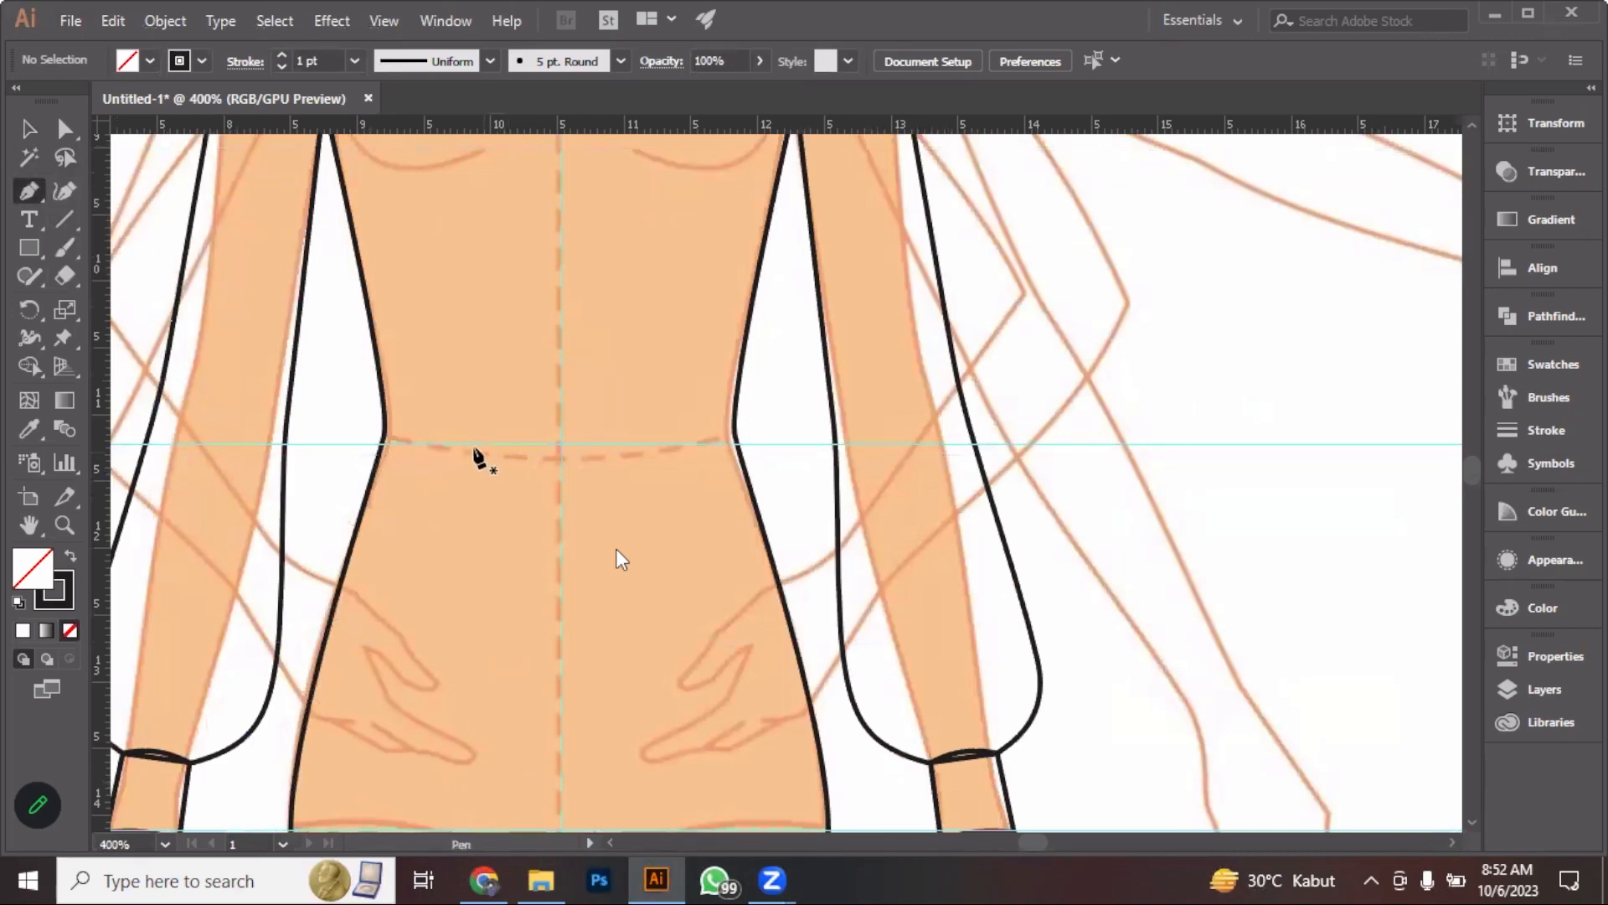
click(385, 435)
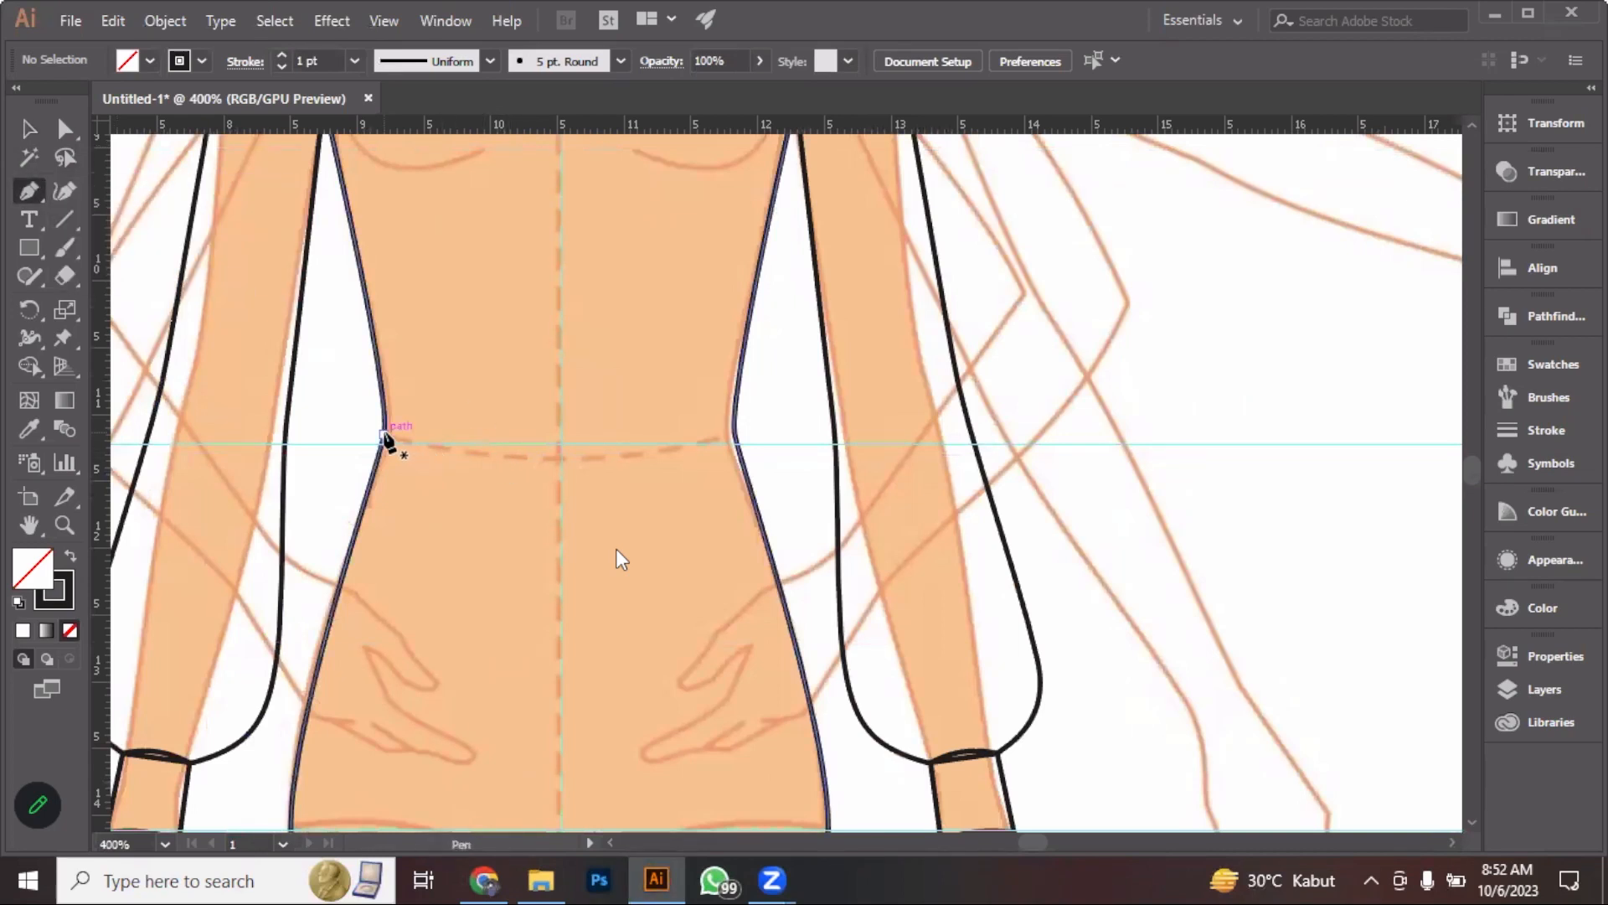
click(730, 435)
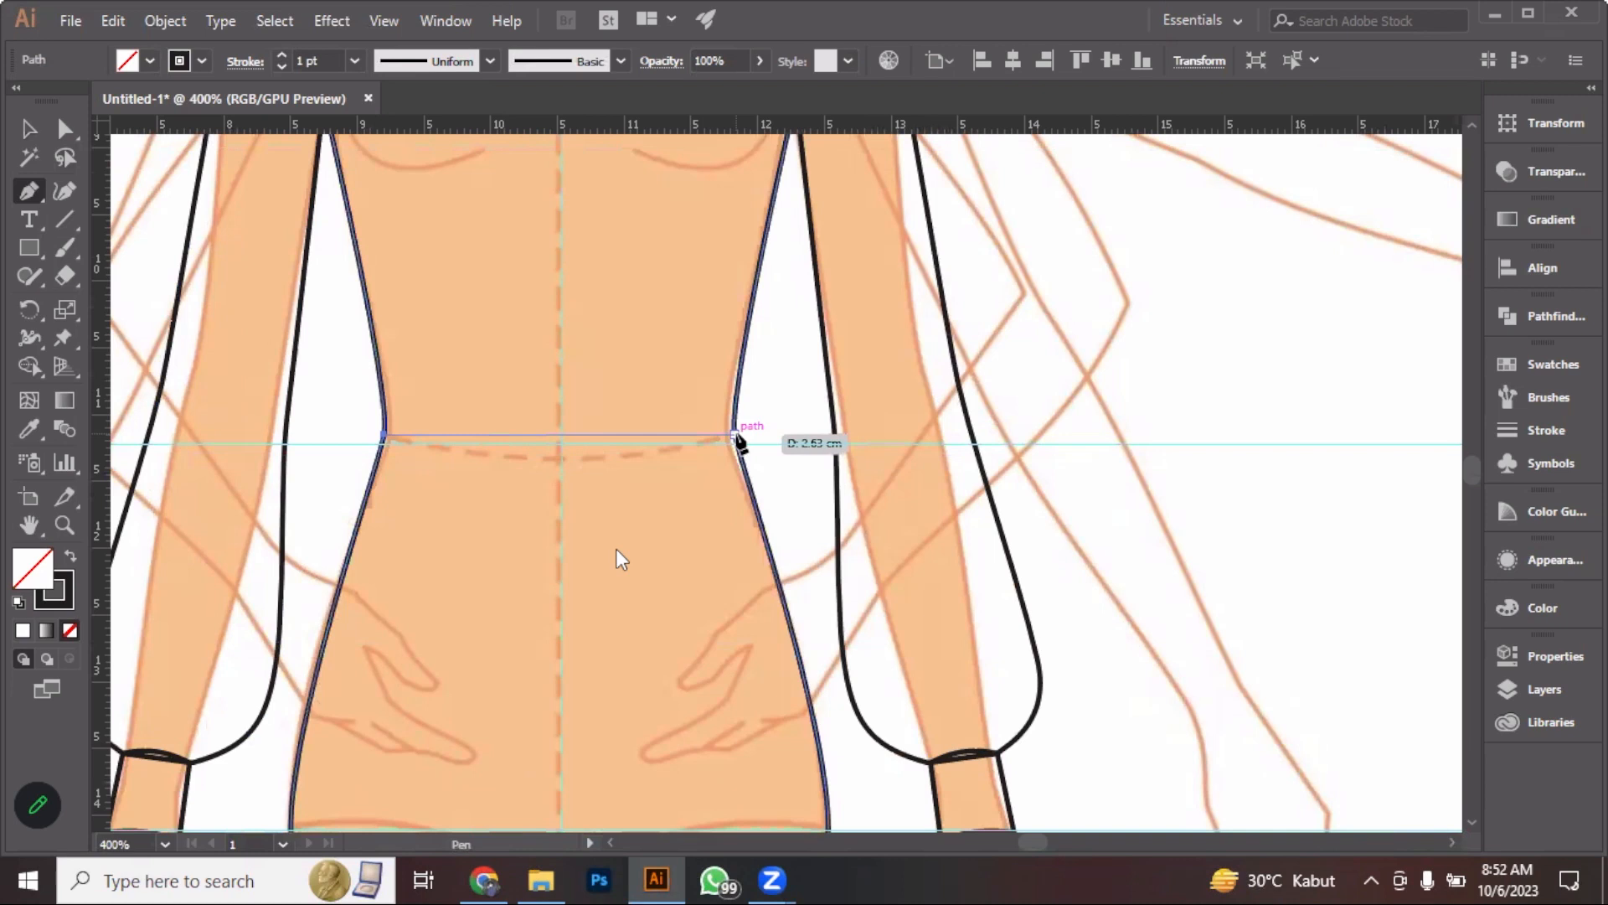
mouse_move(737, 437)
mouse_down()
mouse_move(776, 363)
mouse_move(815, 344)
mouse_move(912, 345)
mouse_move(942, 368)
mouse_move(938, 385)
mouse_move(928, 367)
mouse_move(935, 385)
mouse_up()
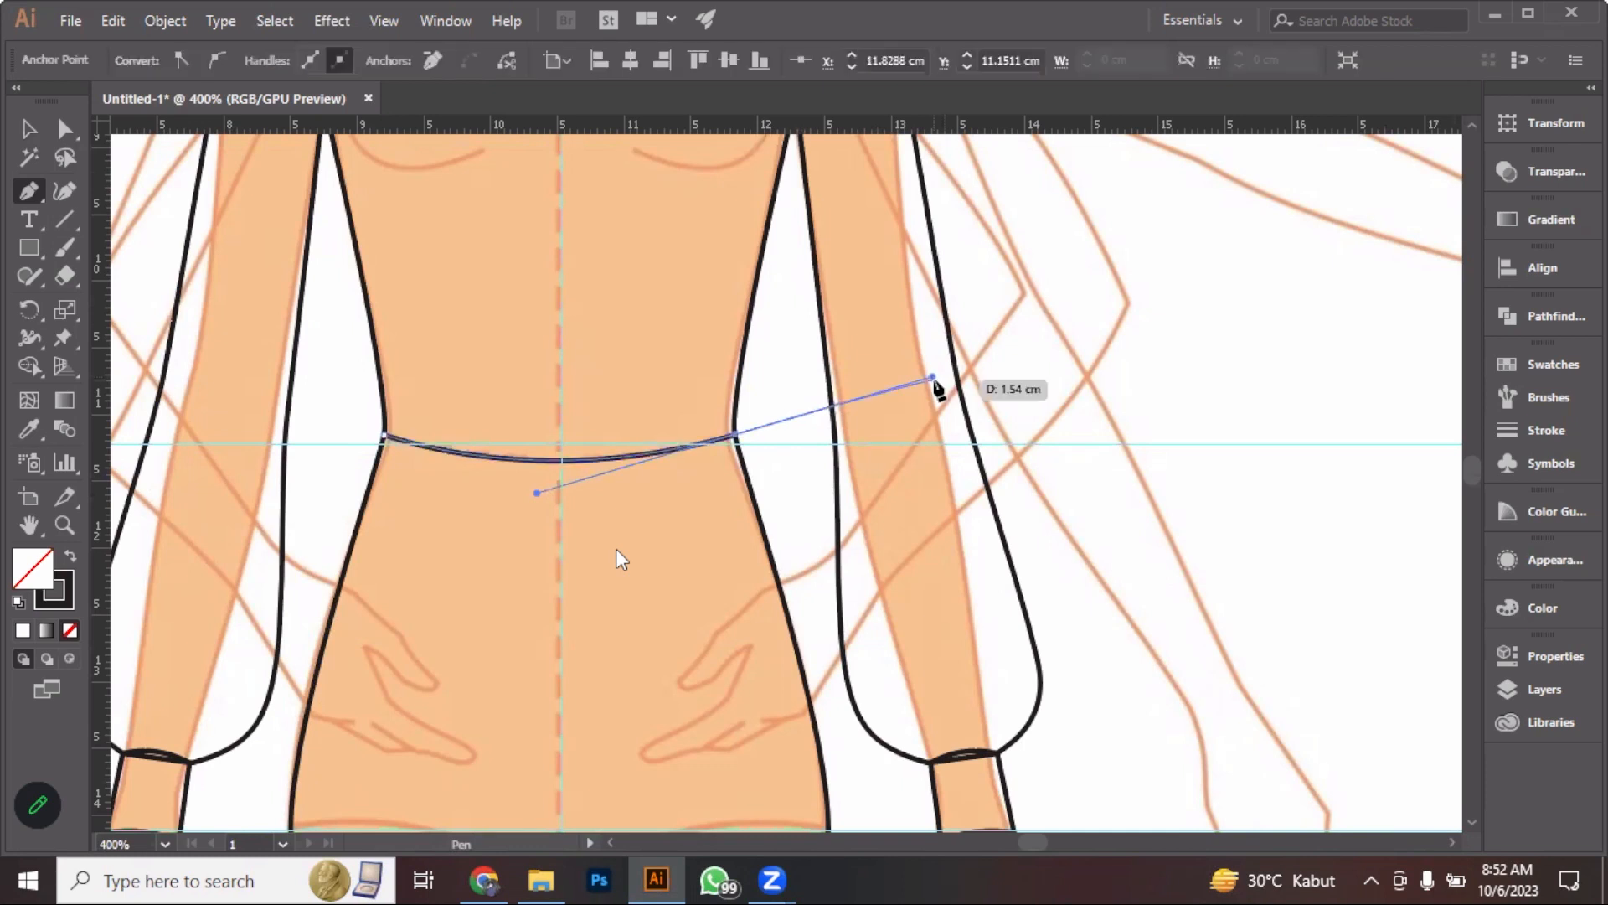
click(27, 133)
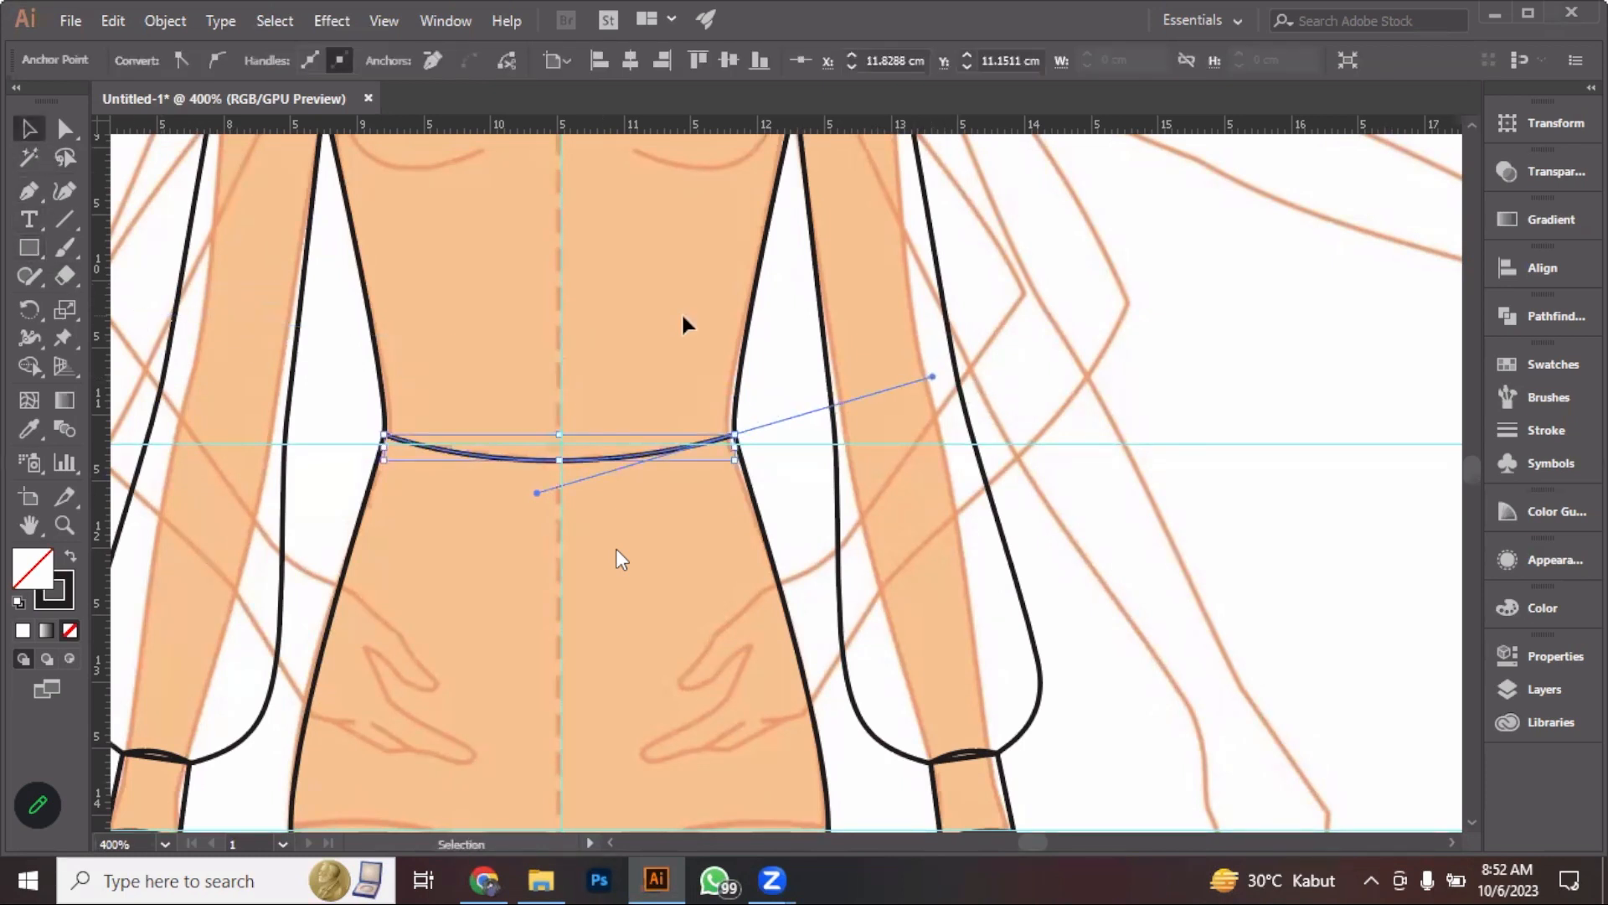
click(988, 442)
Compare the waist and bodice seams of the red reference dress with the drawing, leaving the waist seam deselected
scroll(769, 445, down, 1)
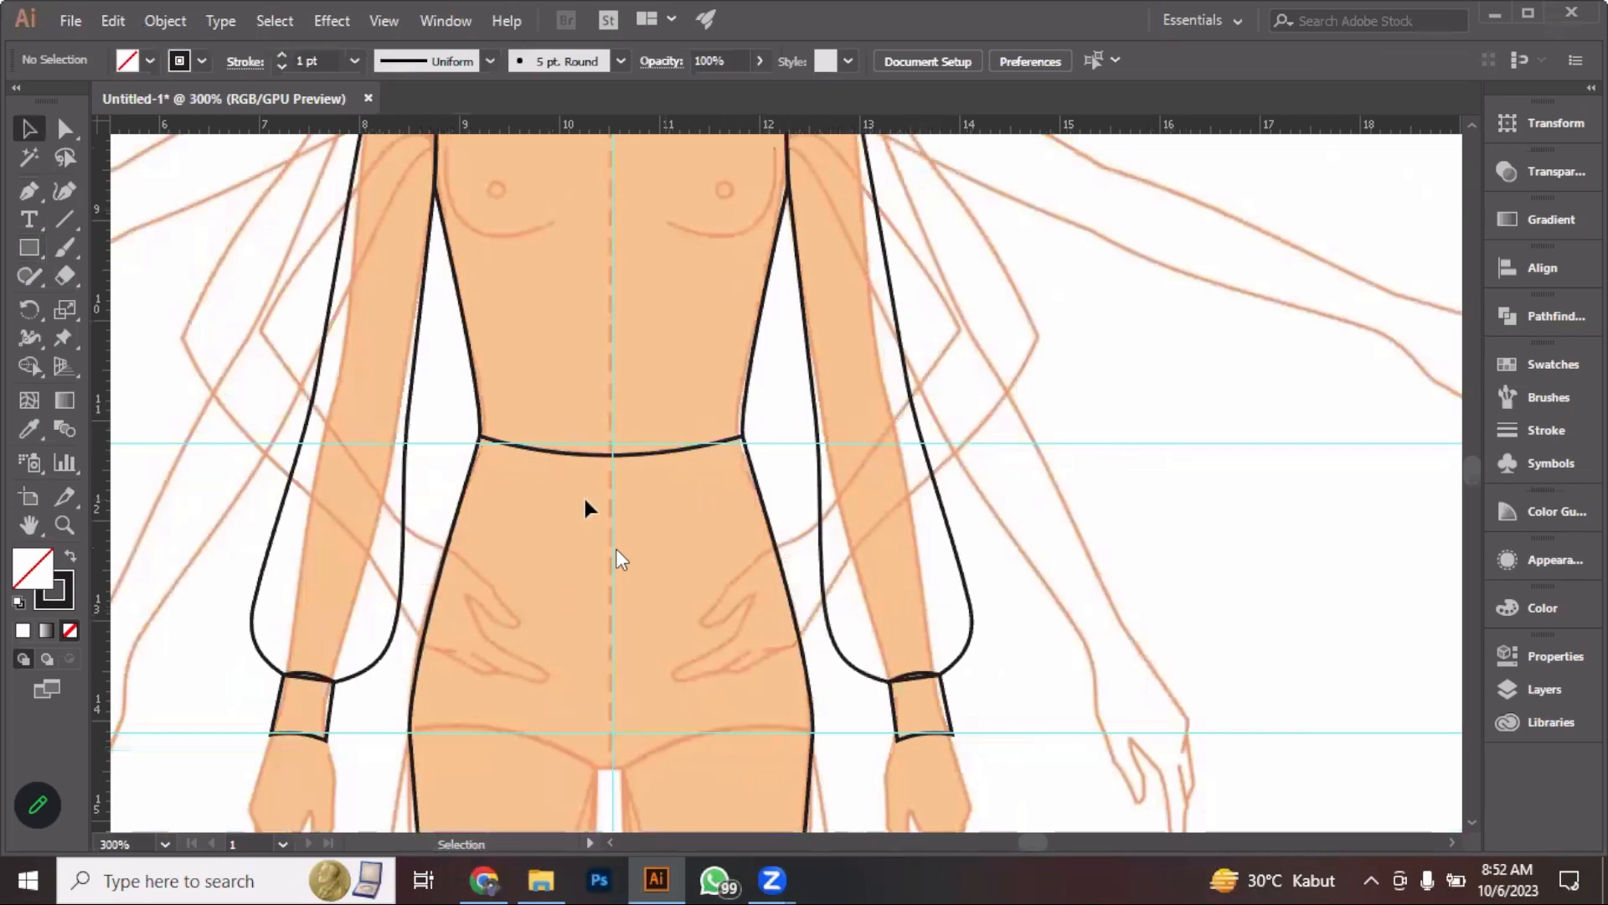
click(27, 191)
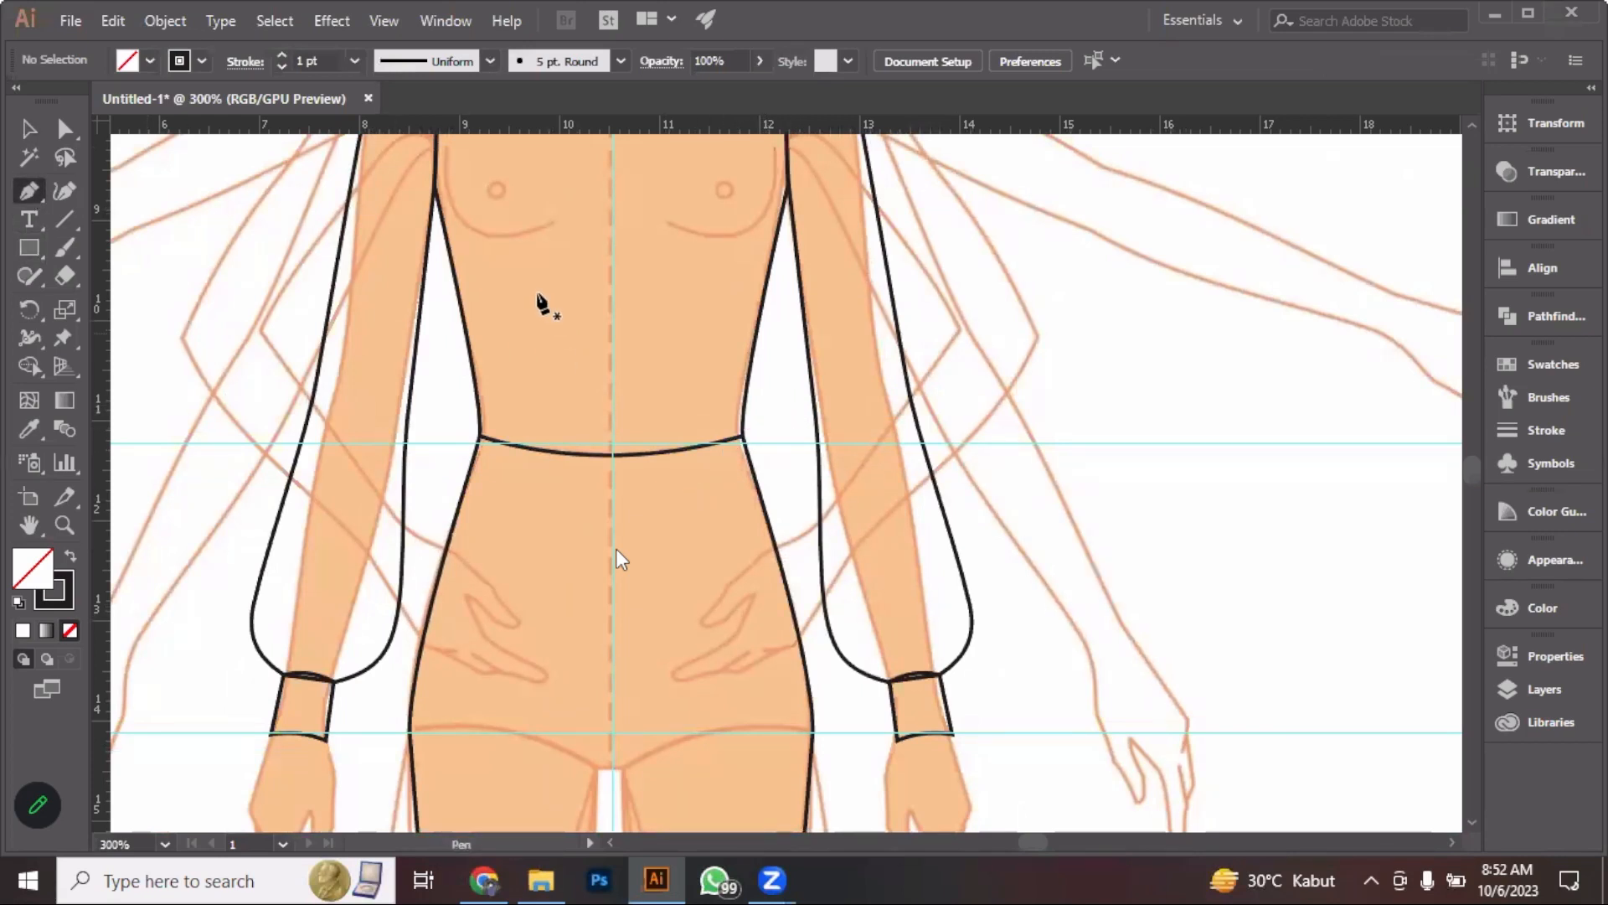
scroll(564, 369, down, 2)
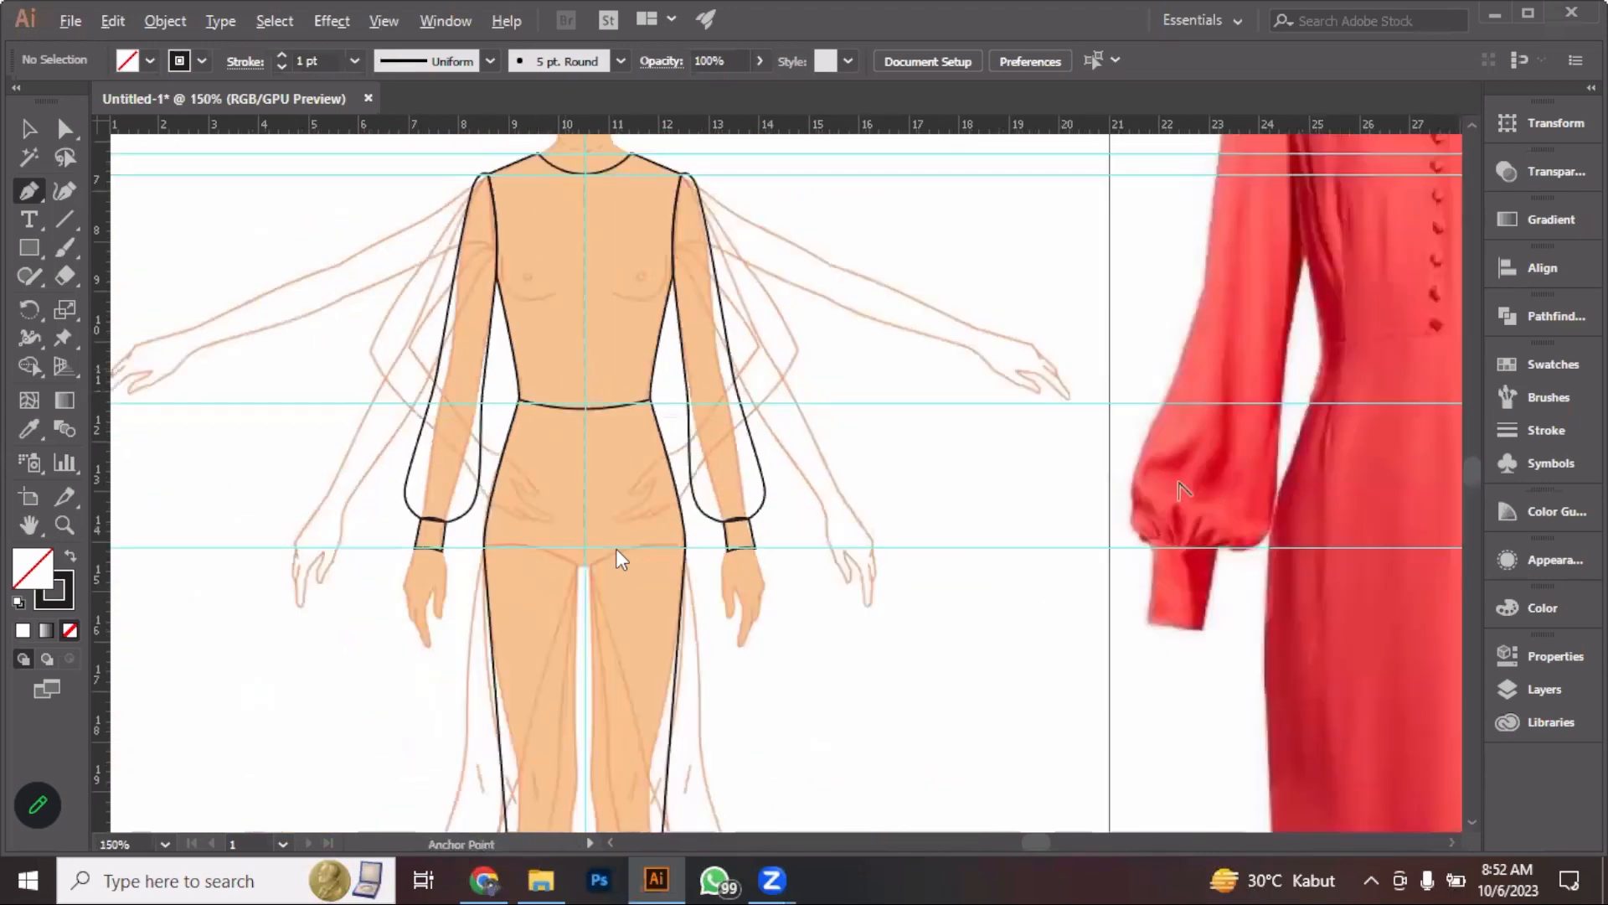
drag(1188, 479, 987, 491)
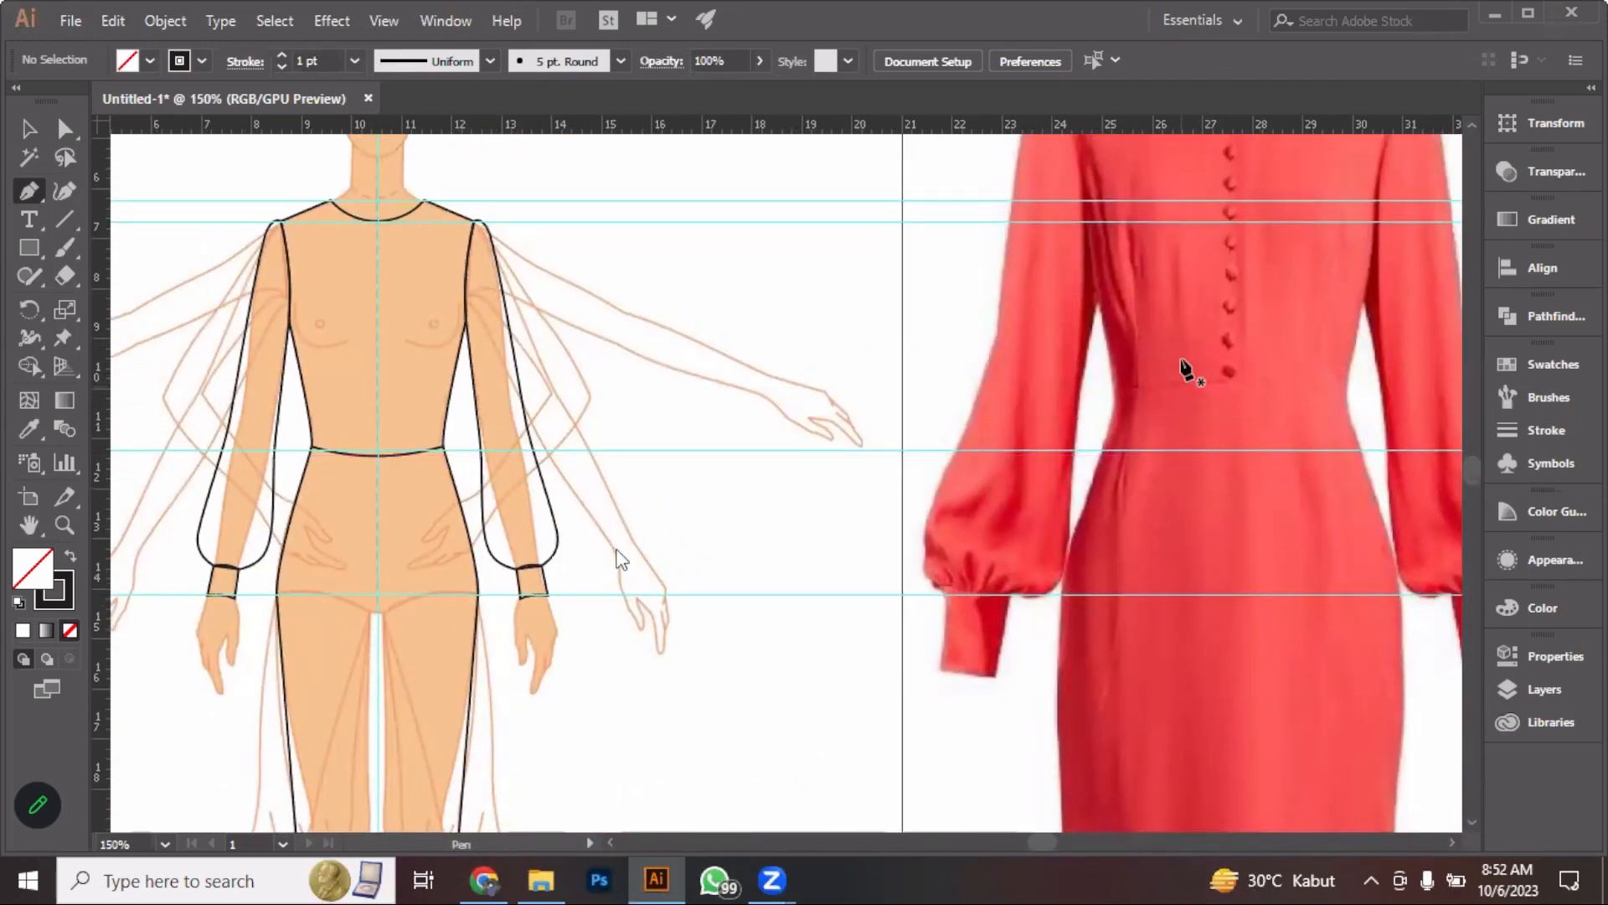
drag(352, 456, 459, 513)
scroll(317, 387, up, 3)
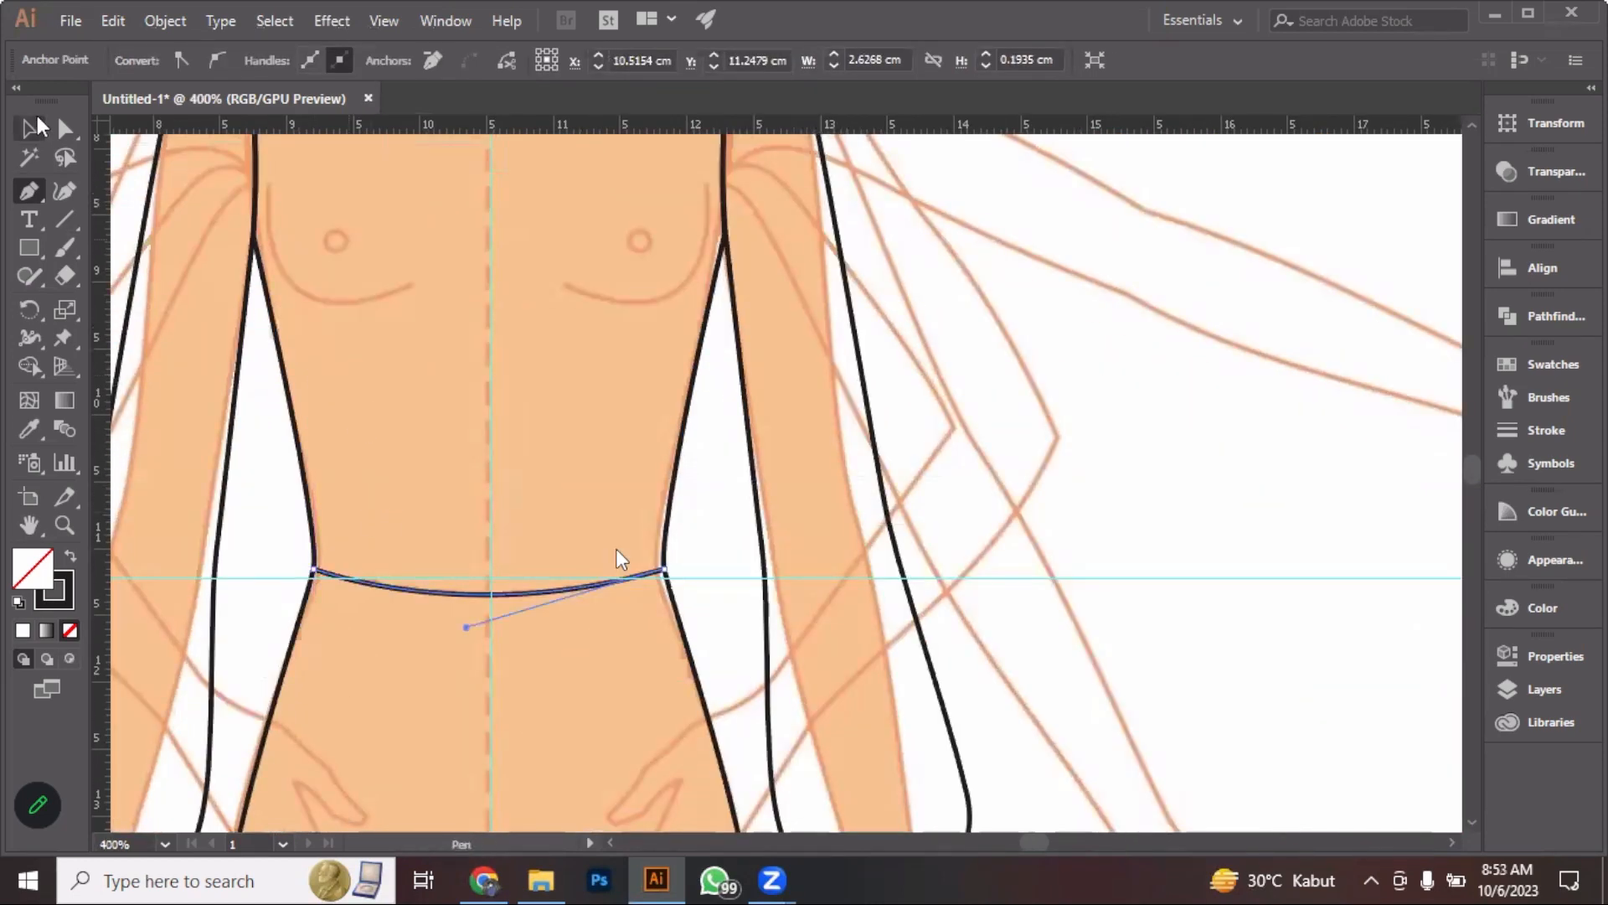
key(v)
click(348, 334)
Draw a slightly curved bodice dart about 2.25 cm long with the Pen tool, from the waist seam up to the underbust line, and deselect it
key(p)
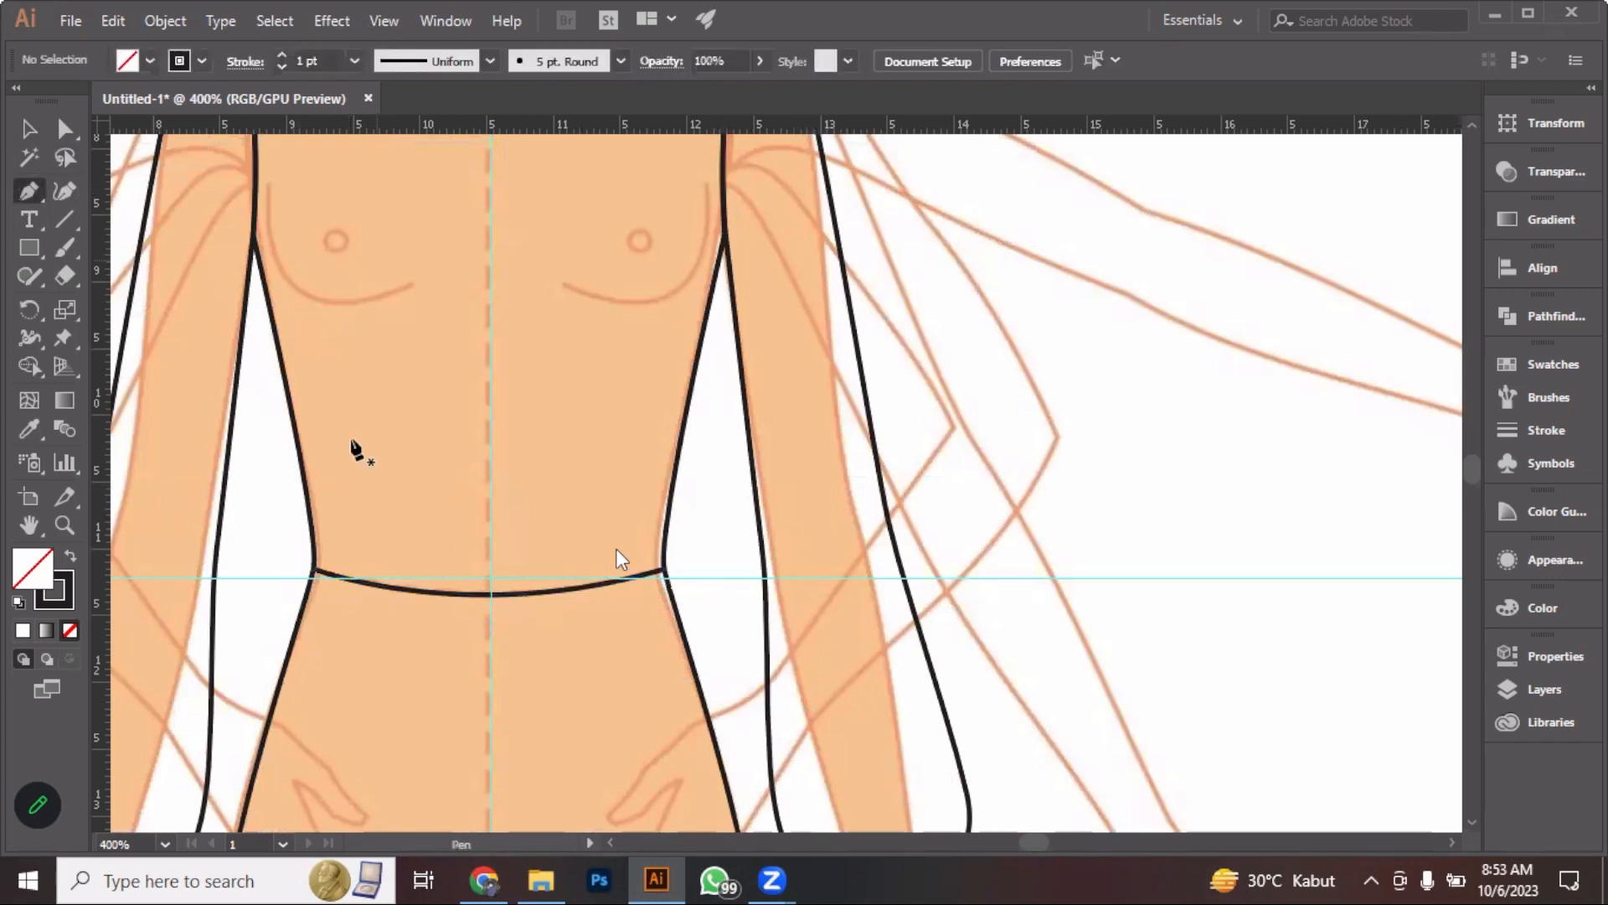
click(361, 580)
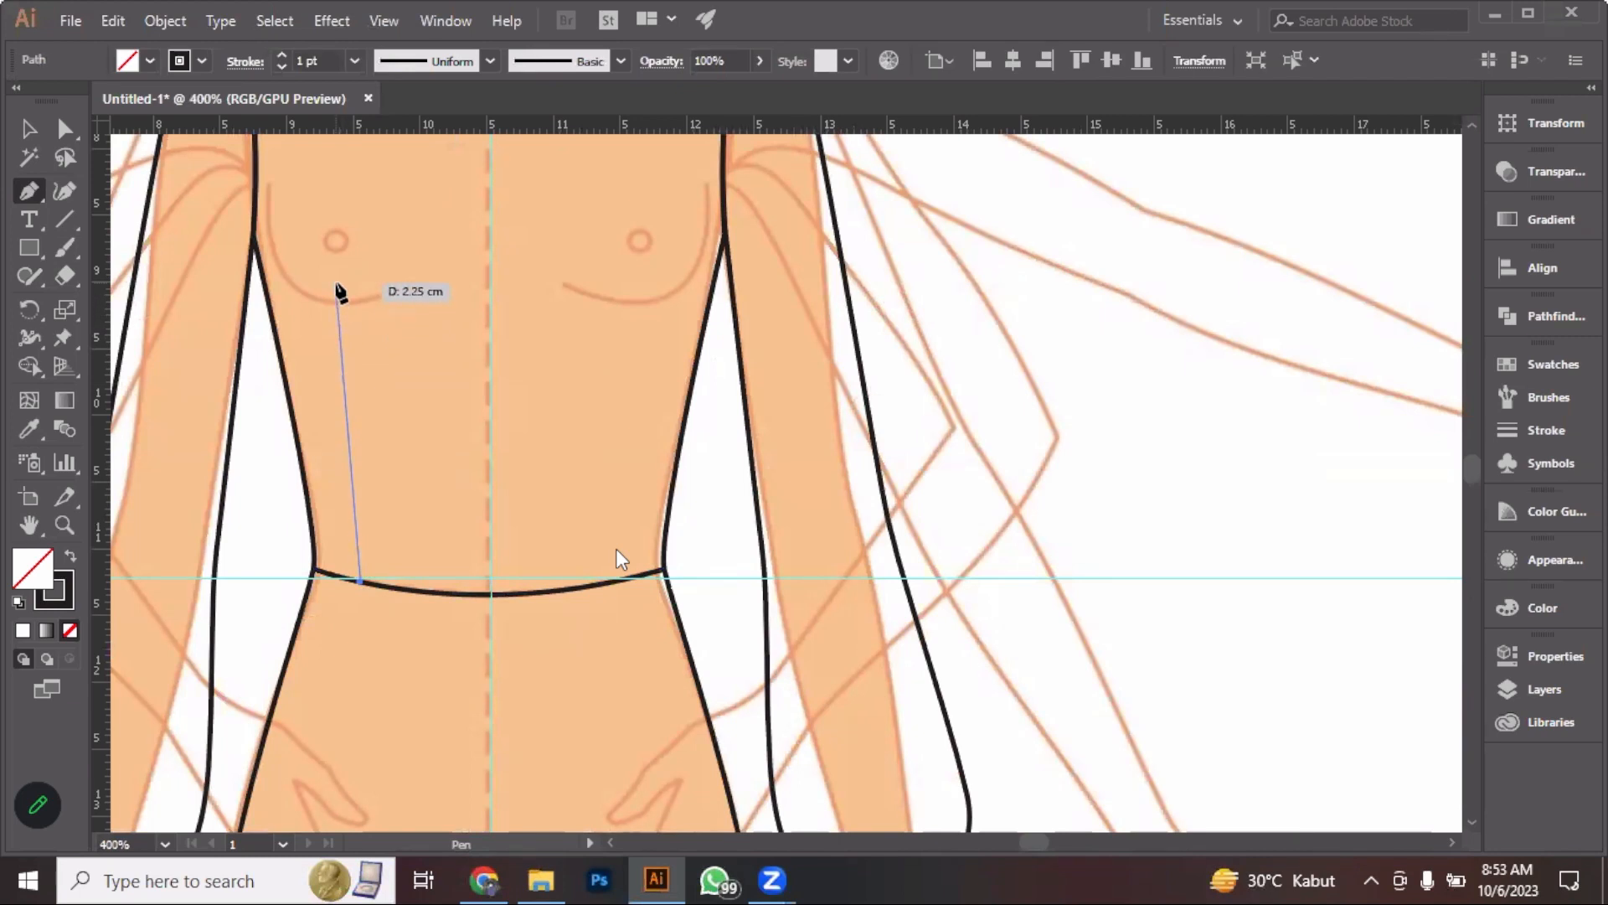
click(336, 285)
drag(336, 283, 343, 191)
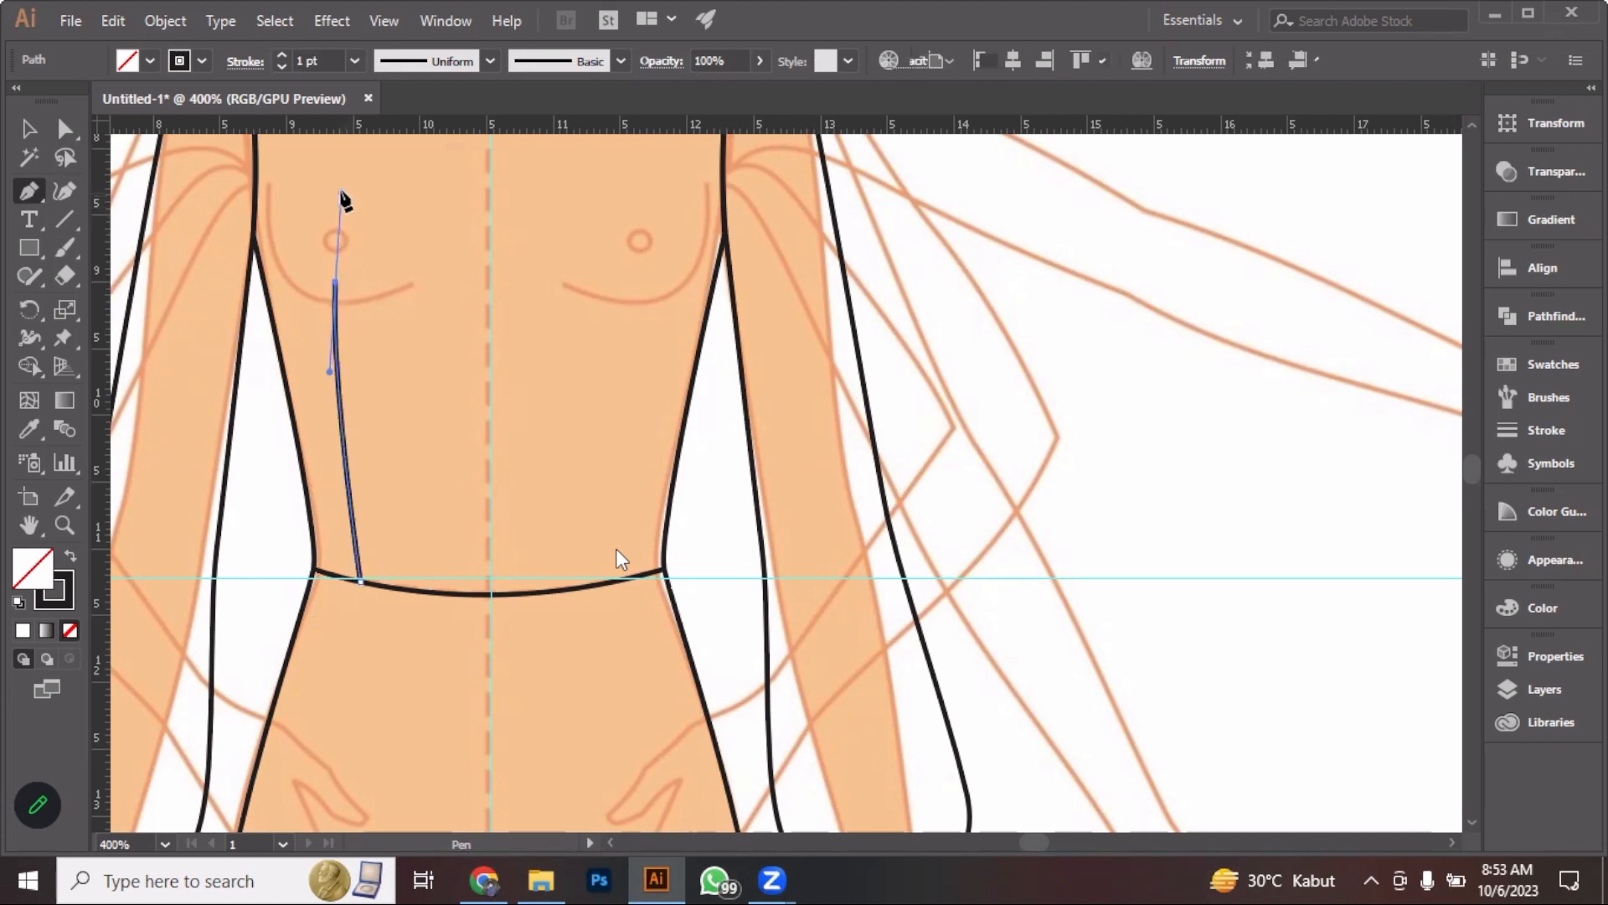
click(30, 128)
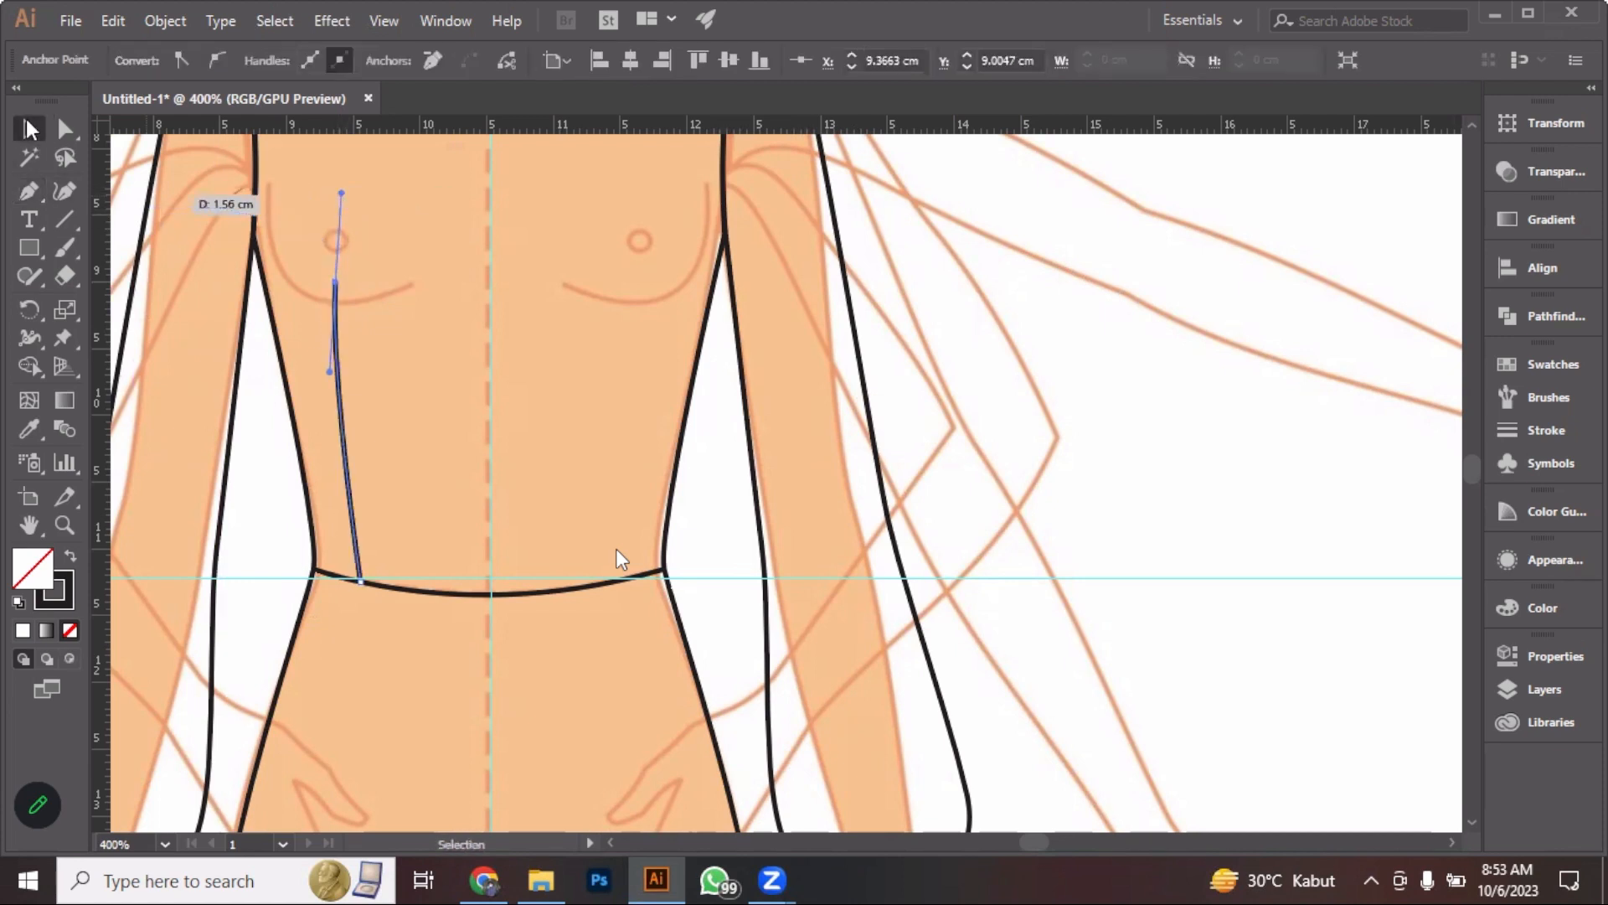
click(1076, 377)
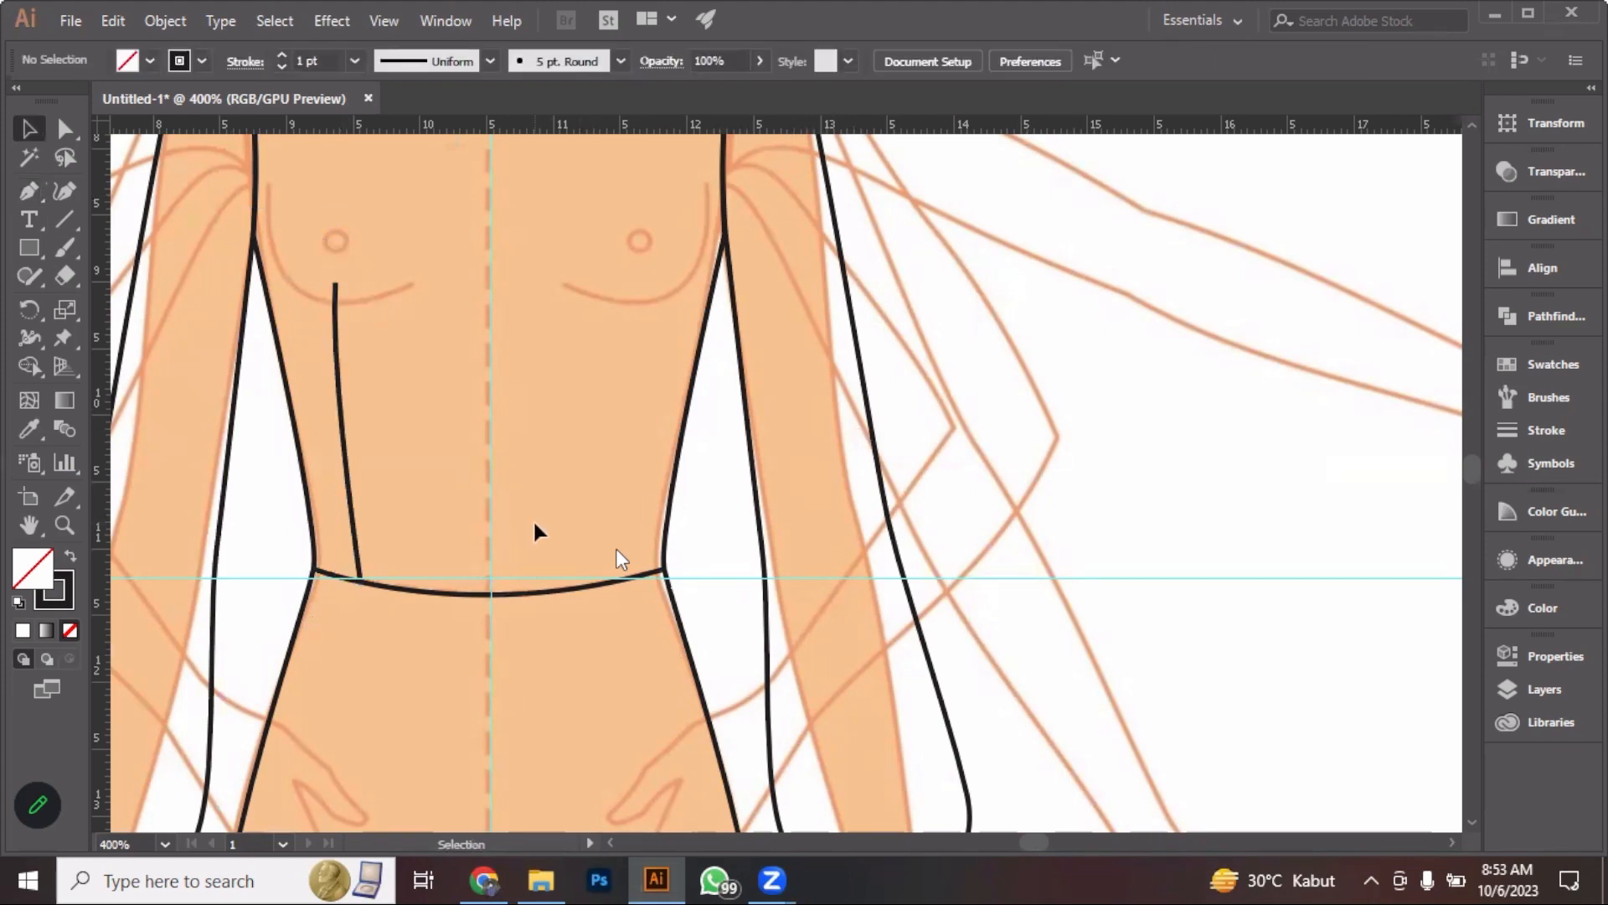
scroll(543, 528, down, 2)
drag(808, 514, 471, 475)
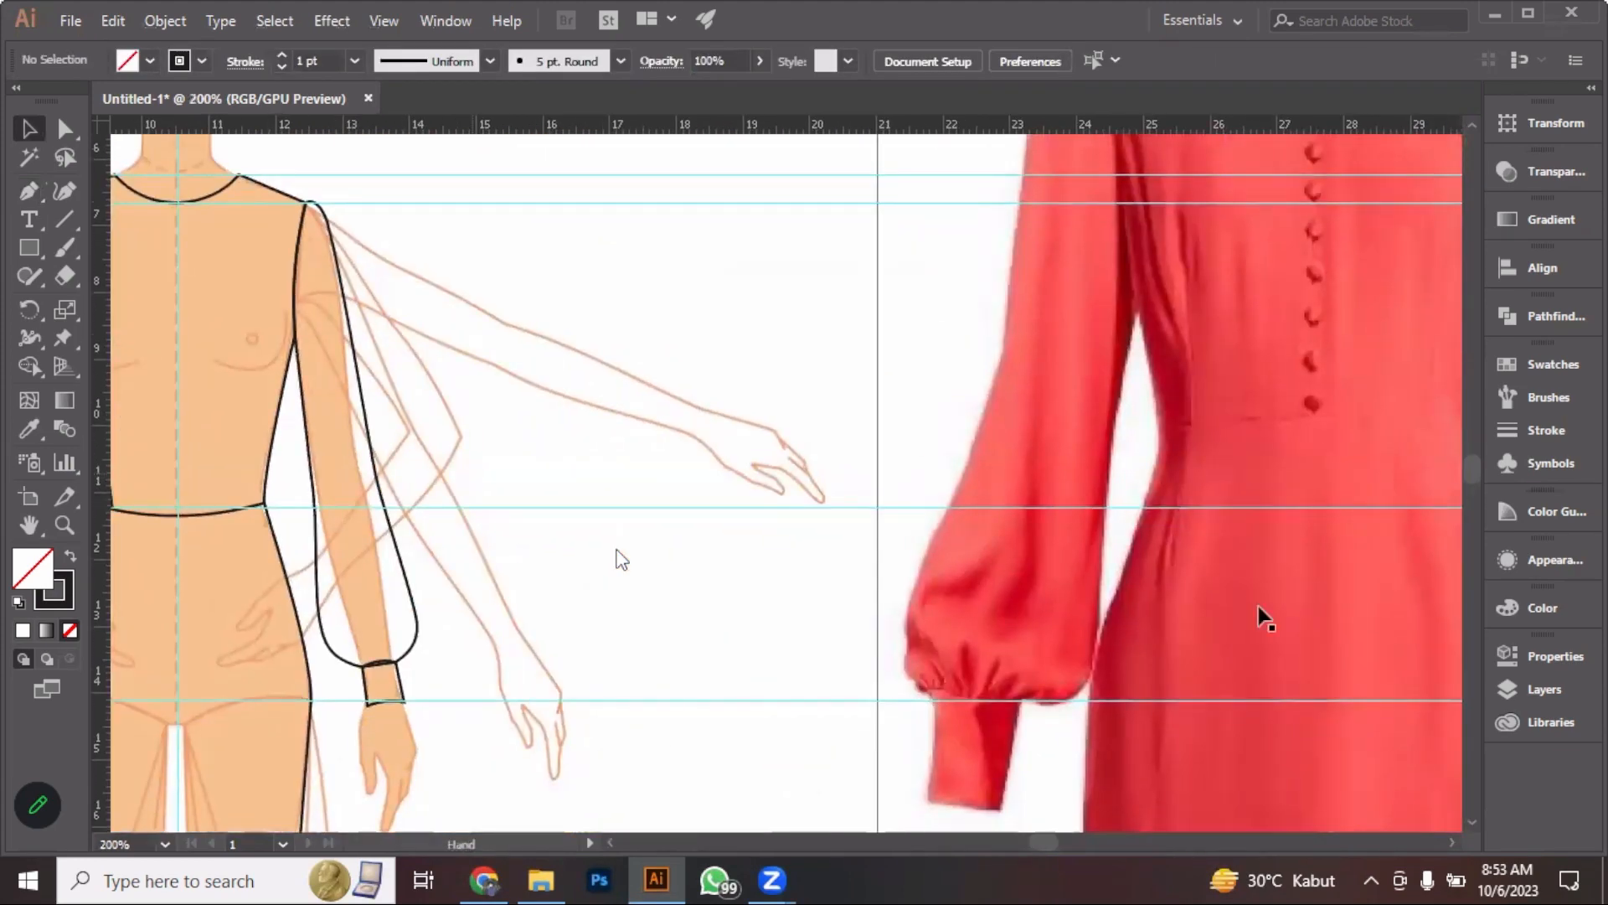
scroll(703, 492, up, 3)
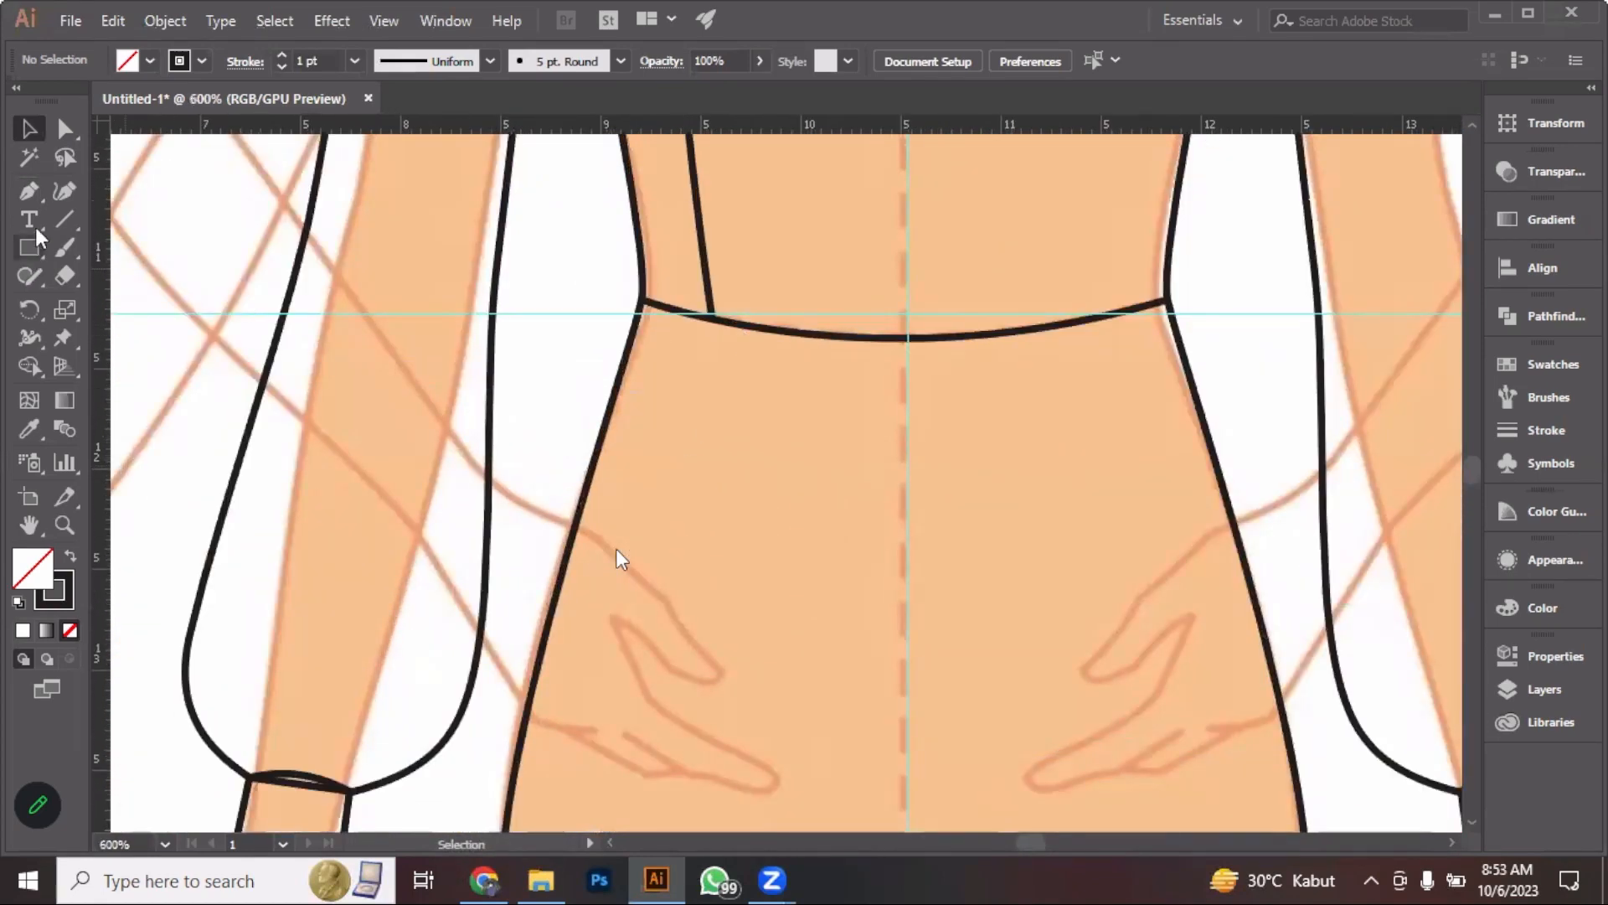
click(29, 191)
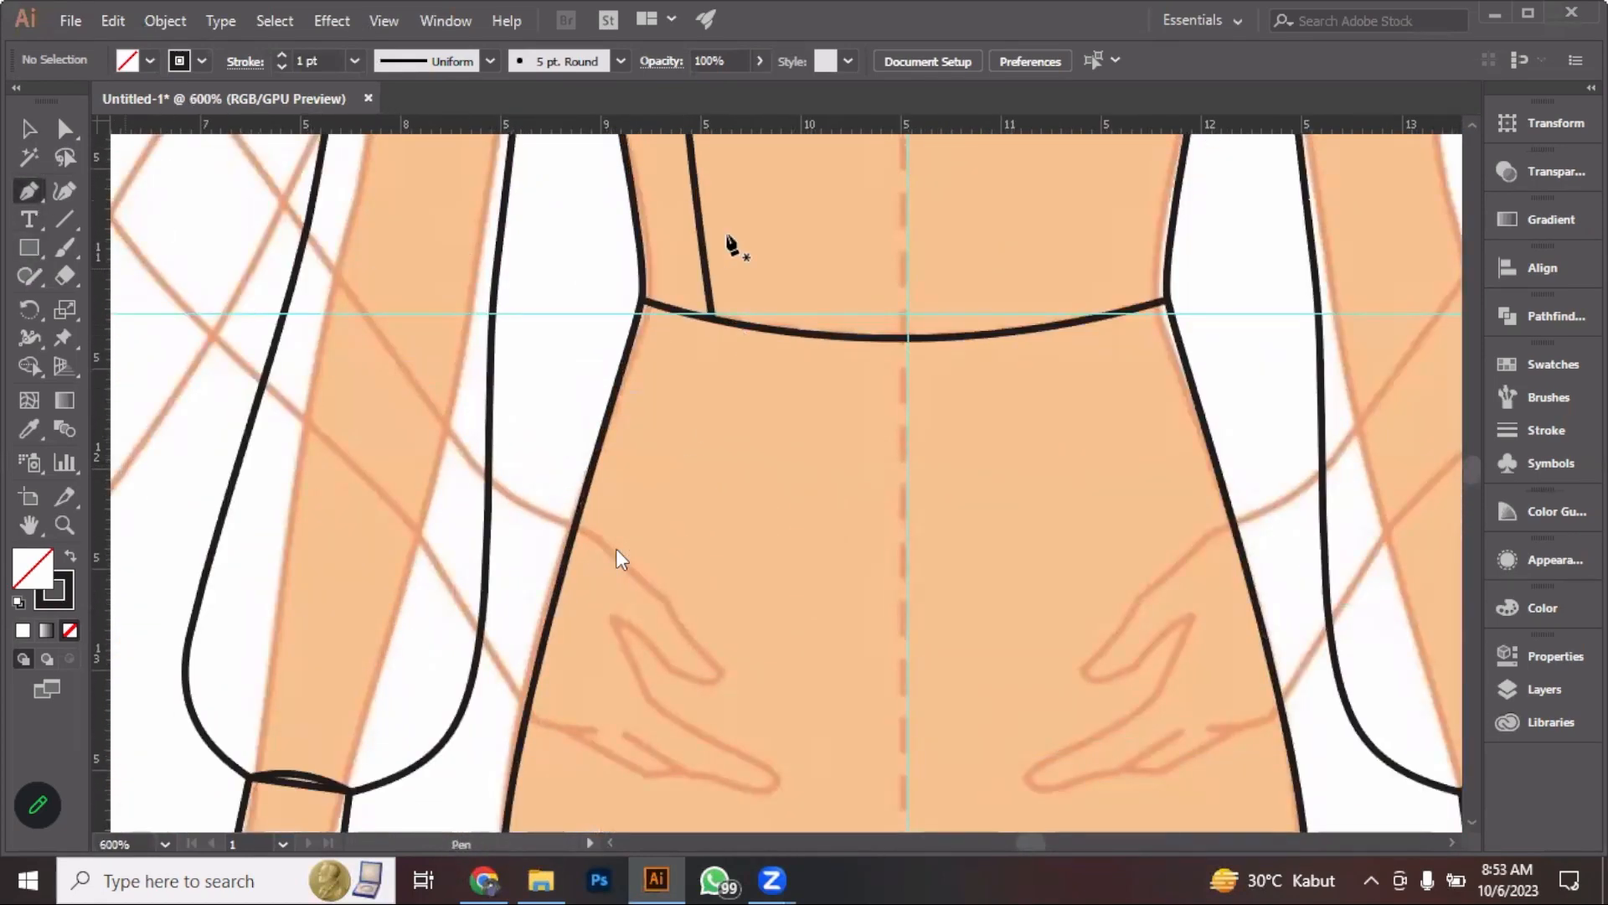
click(712, 318)
click(712, 318)
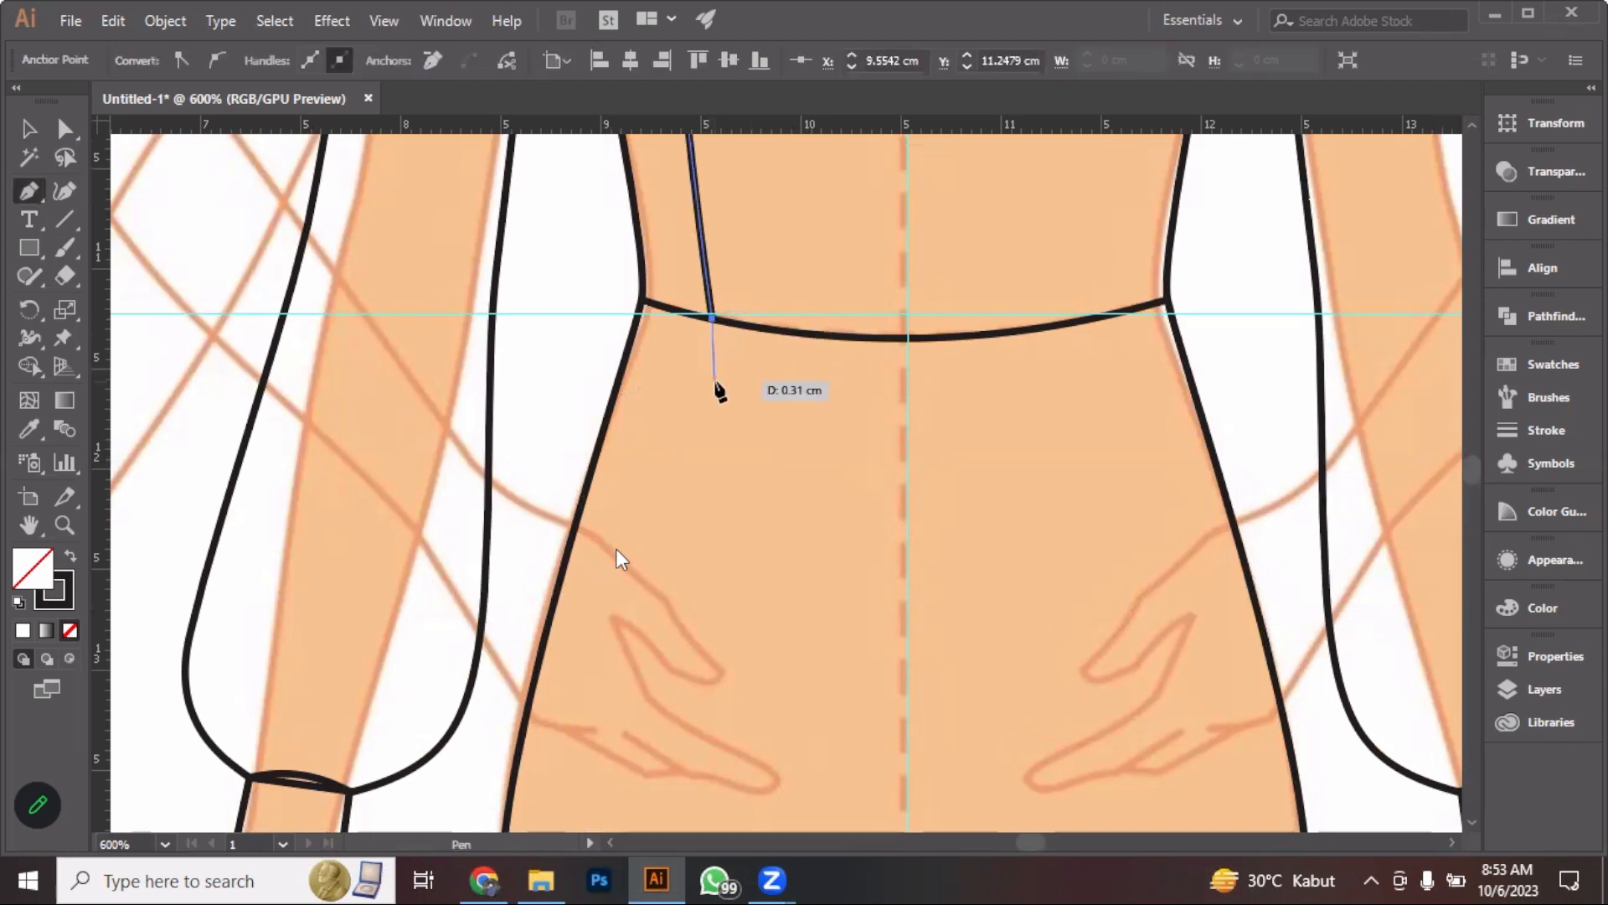
scroll(708, 449, up, 5)
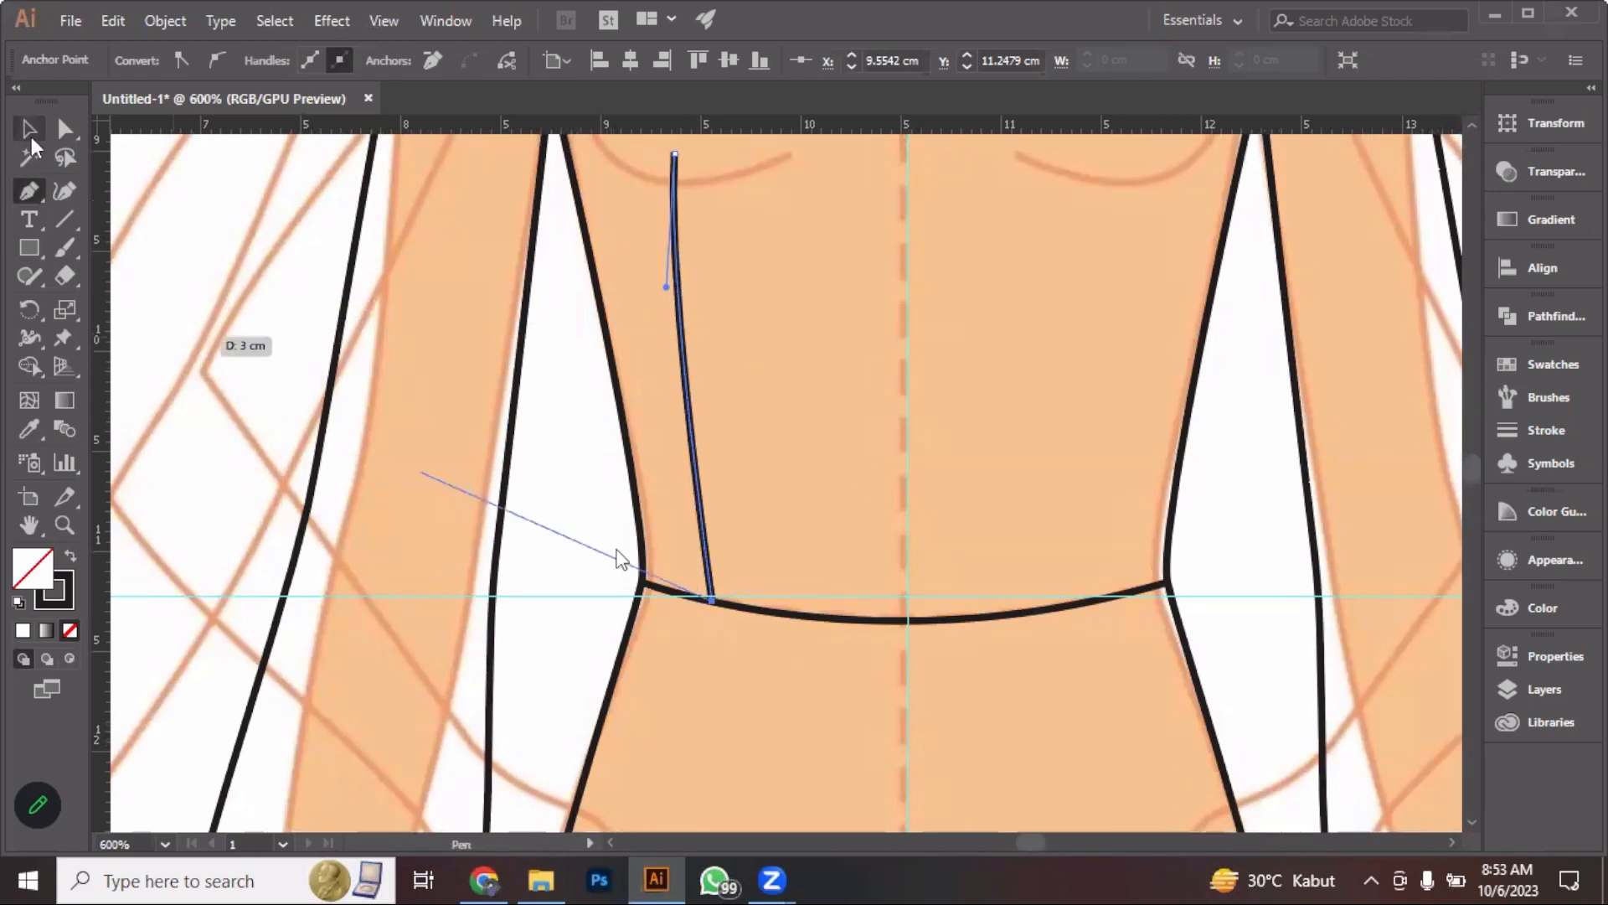
key(v)
click(532, 470)
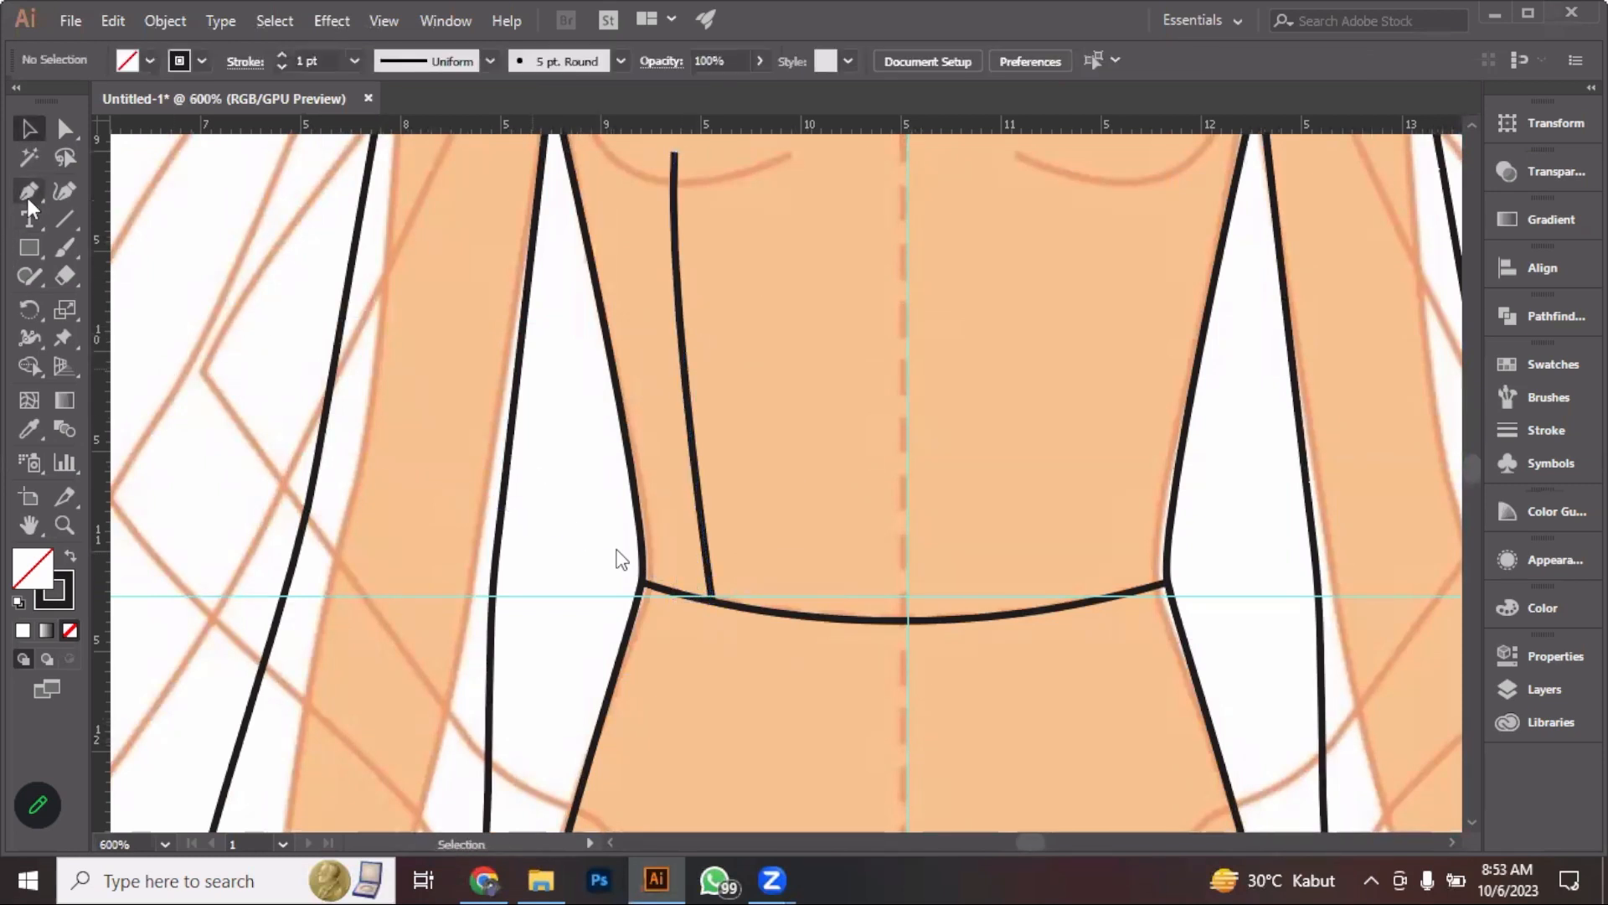
Draw a curved skirt dart about 0.9 cm long below the waist seam with the Pen tool and align its upper end with the bodice dart
click(28, 196)
scroll(754, 620, down, 4)
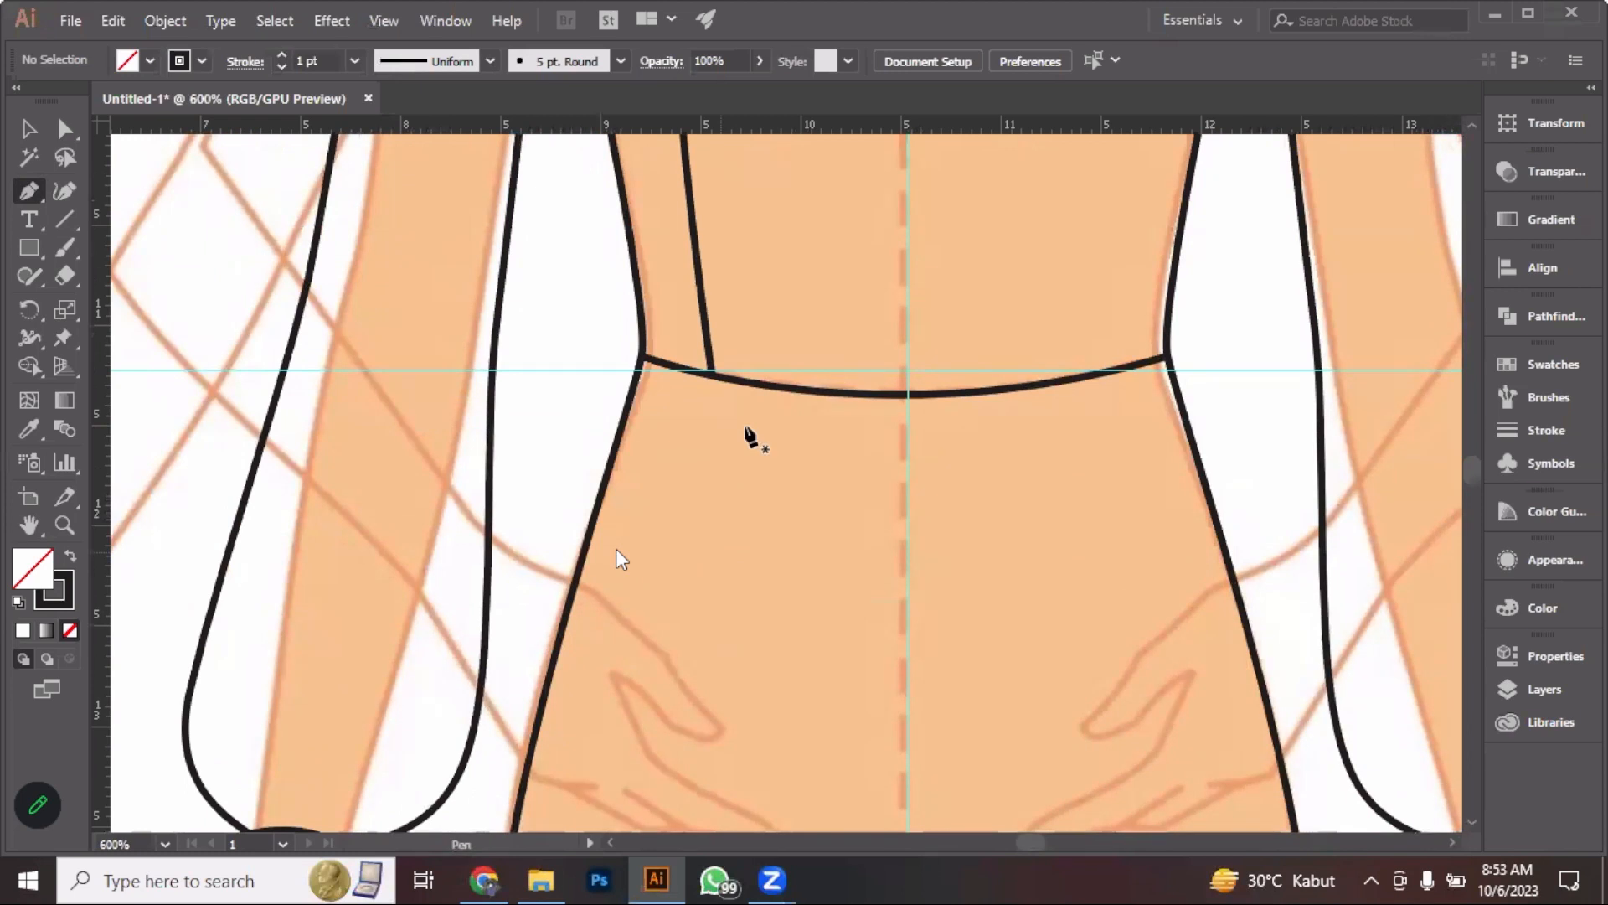
click(717, 377)
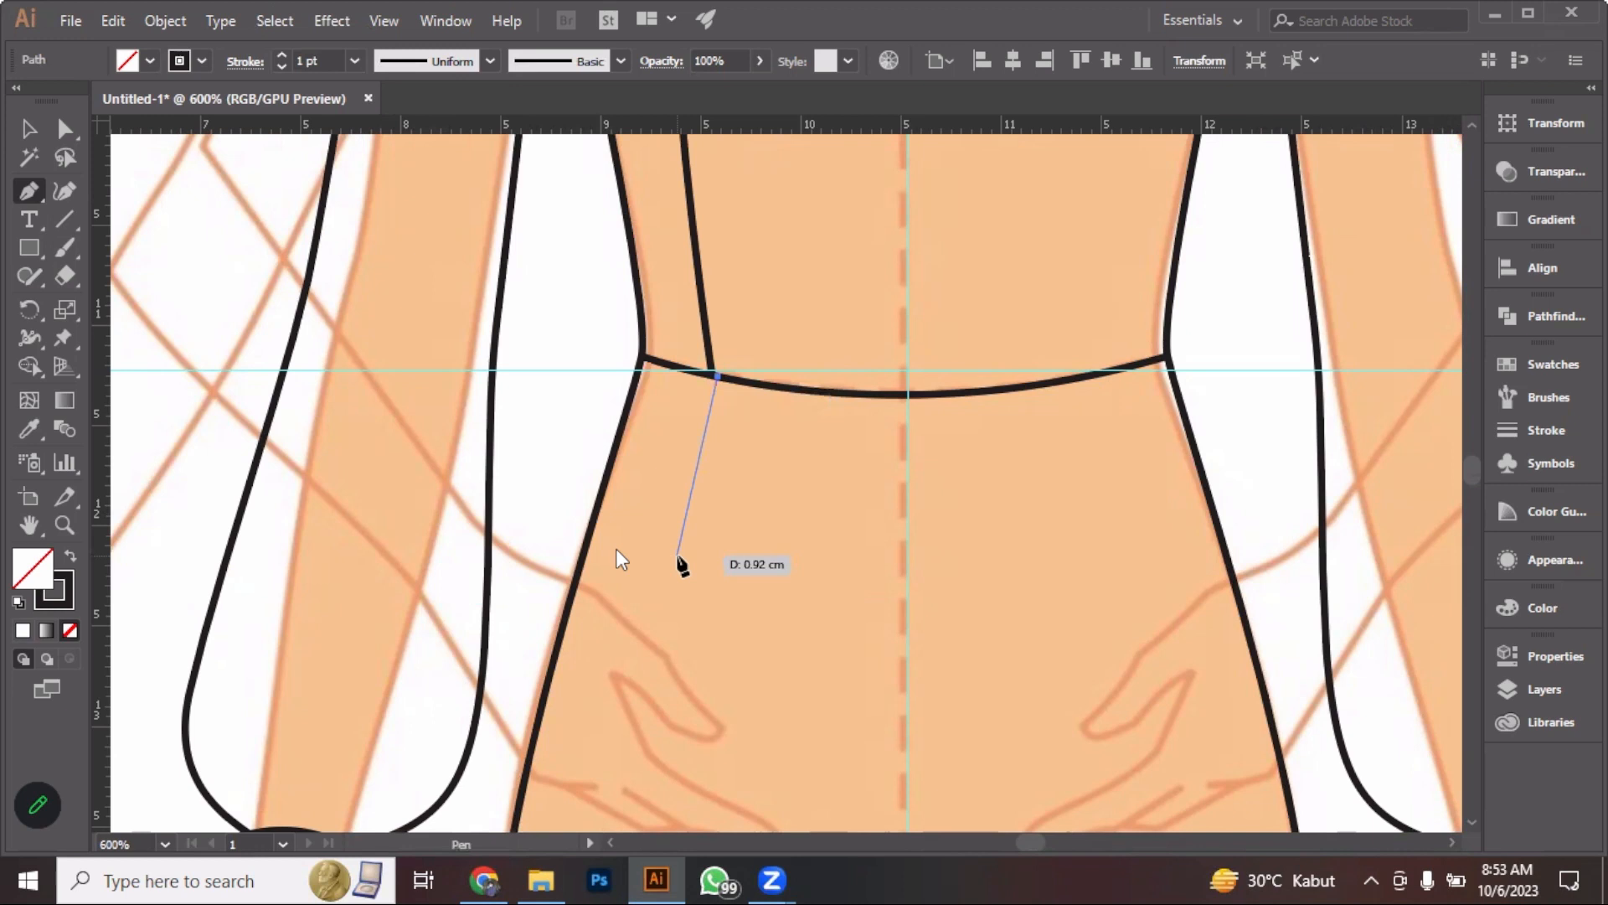
drag(677, 556, 672, 638)
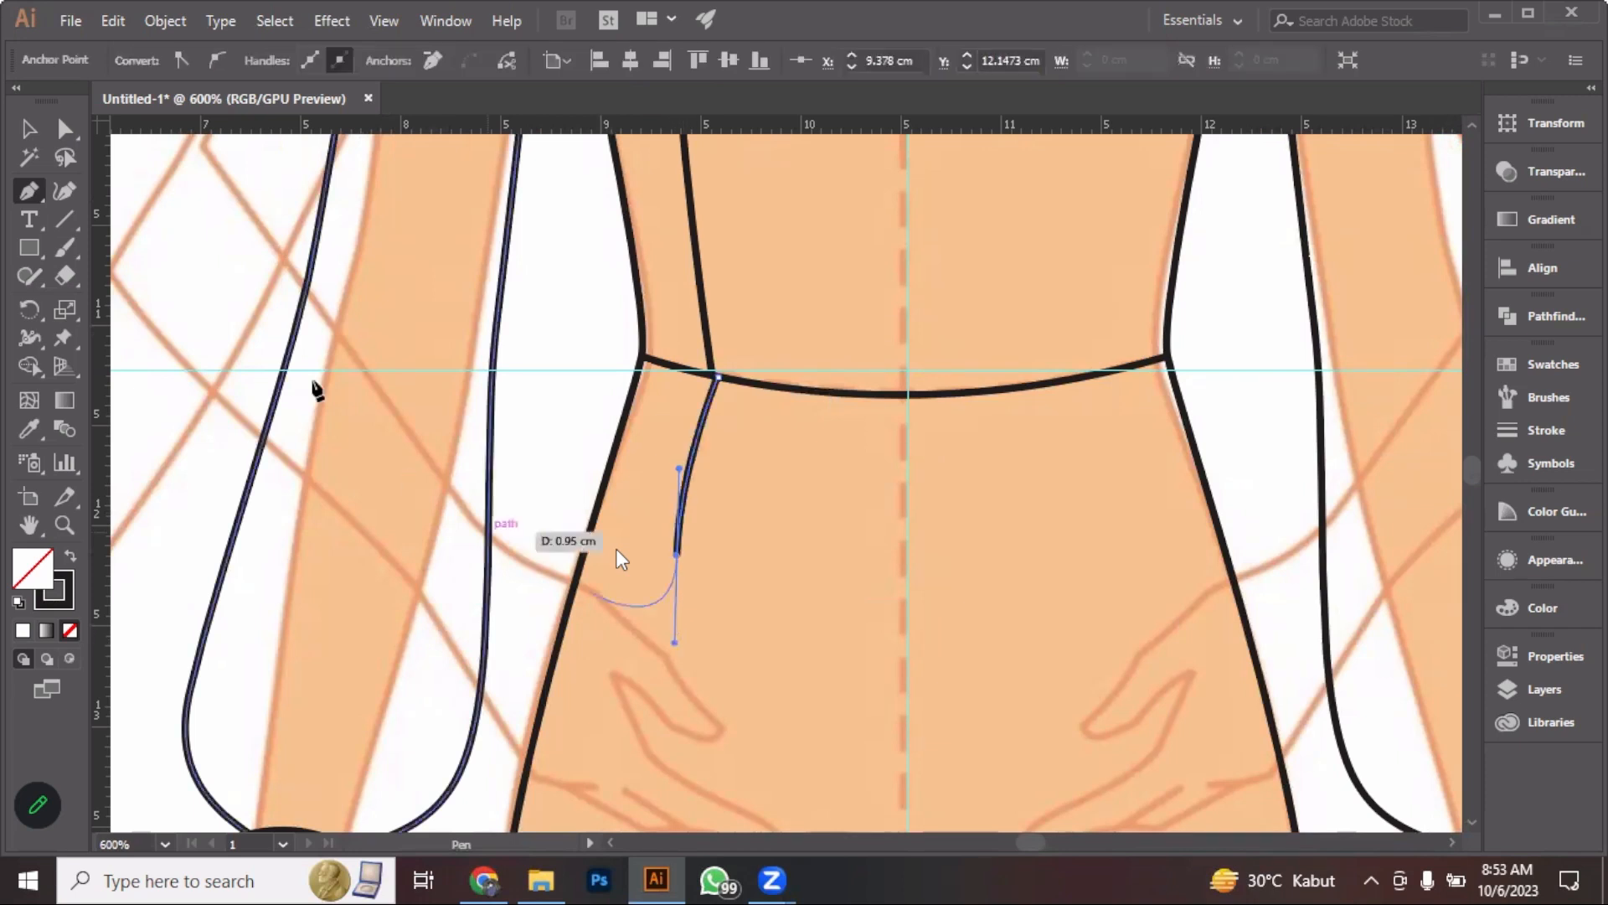
ctrl+click(516, 377)
key(v)
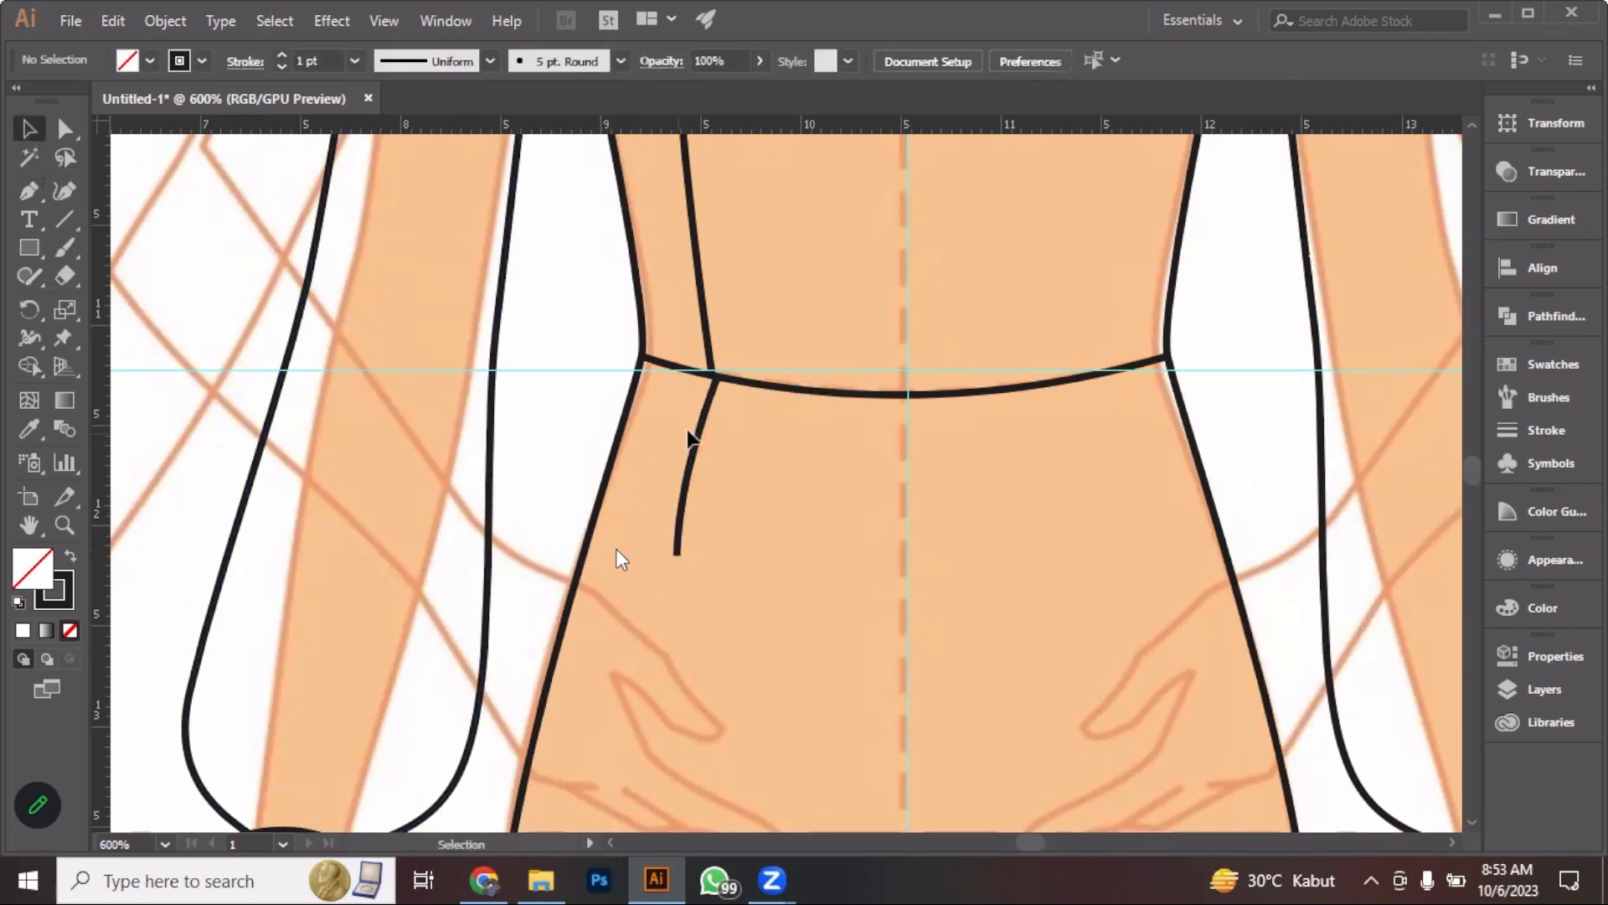
click(705, 429)
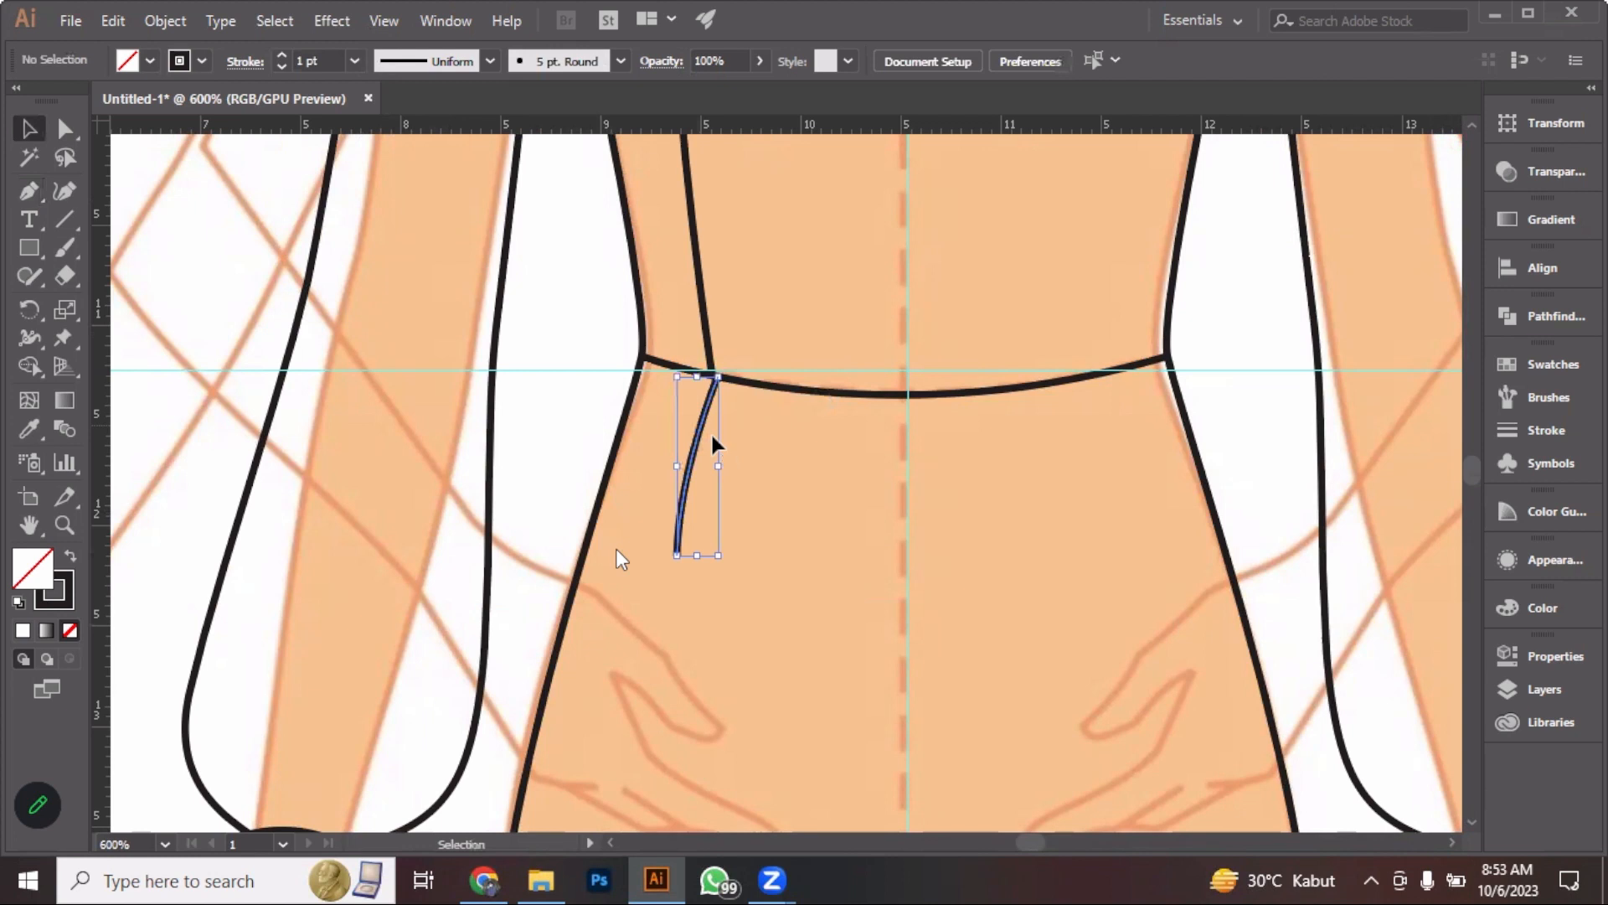
click(1234, 352)
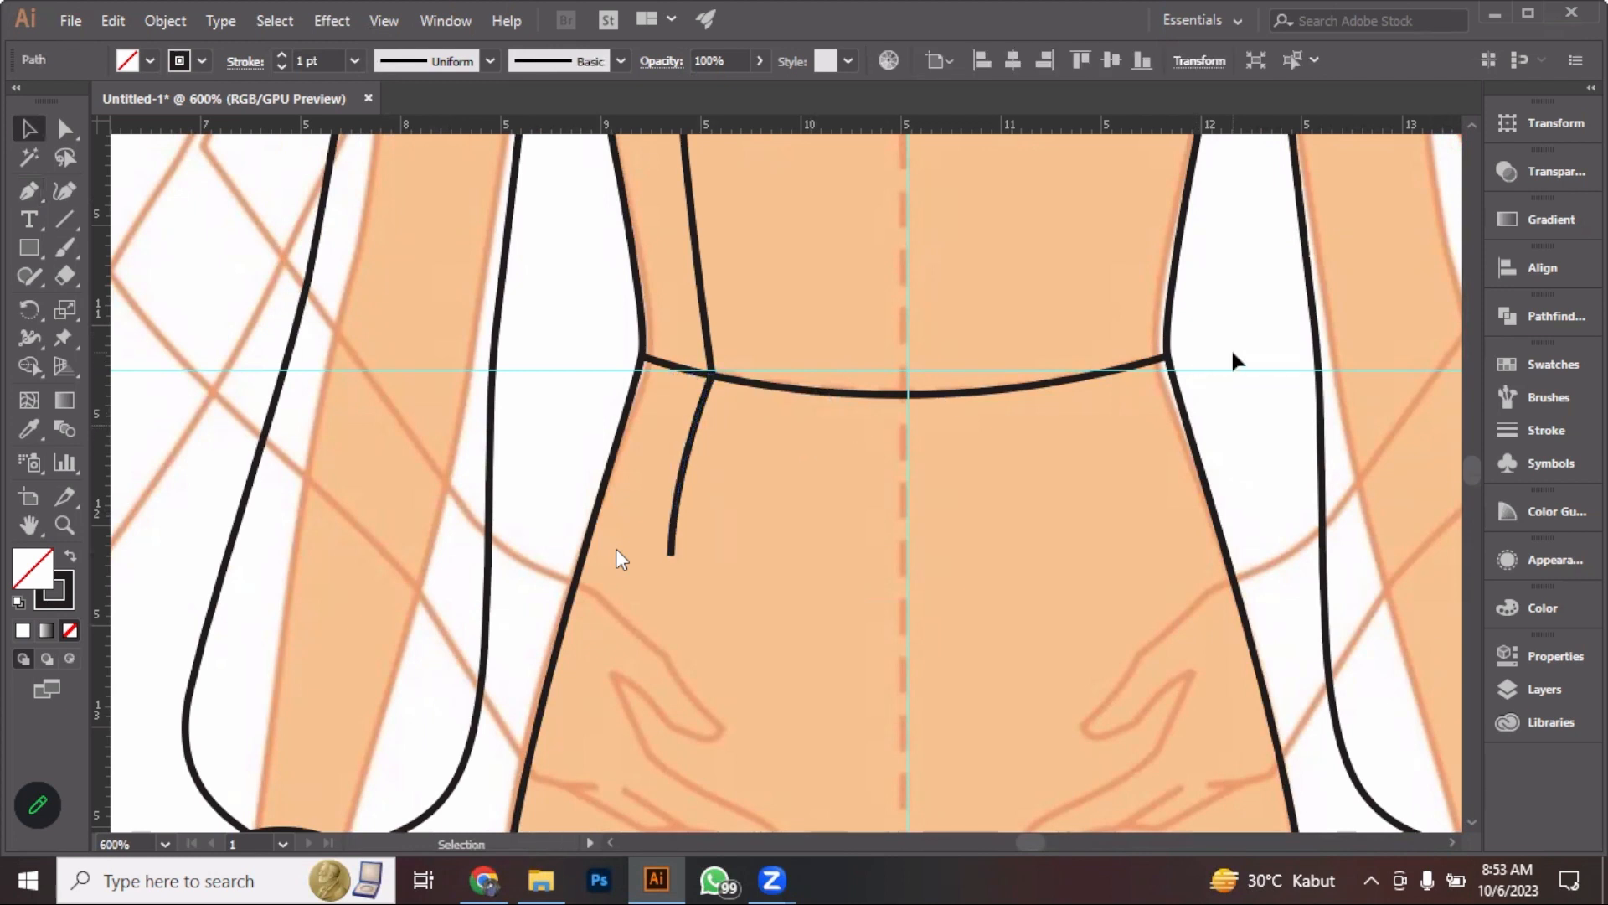
Flatten the skirt dart's curve by reshaping the path and its handles with the Anchor Point tool, and deselect it
click(686, 474)
click(42, 195)
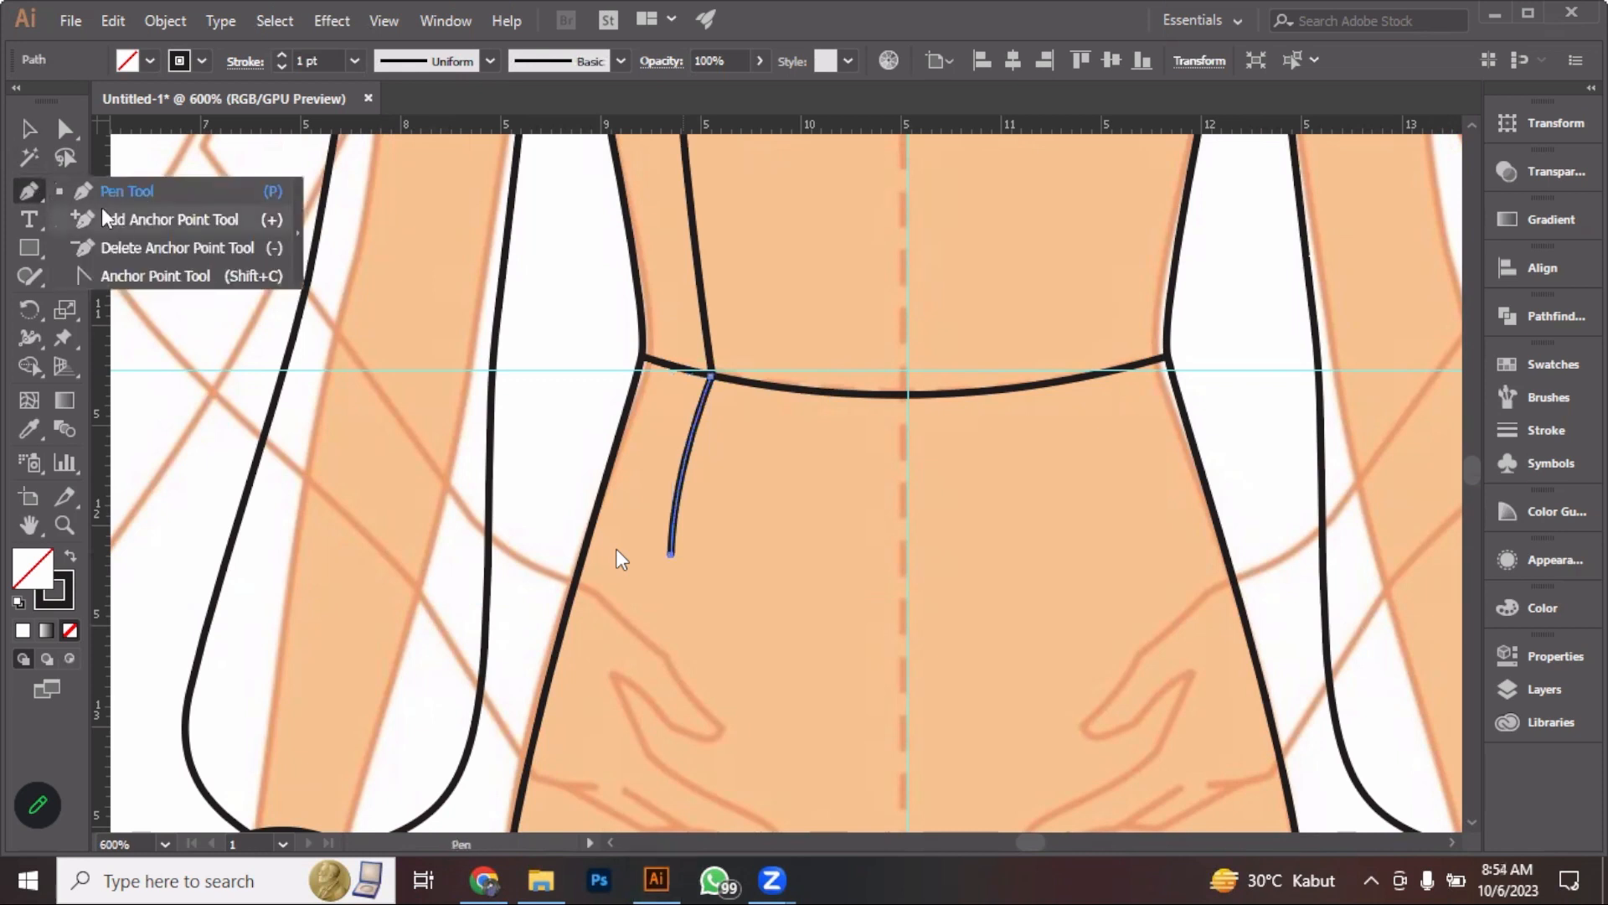
click(155, 275)
scroll(689, 457, up, 2)
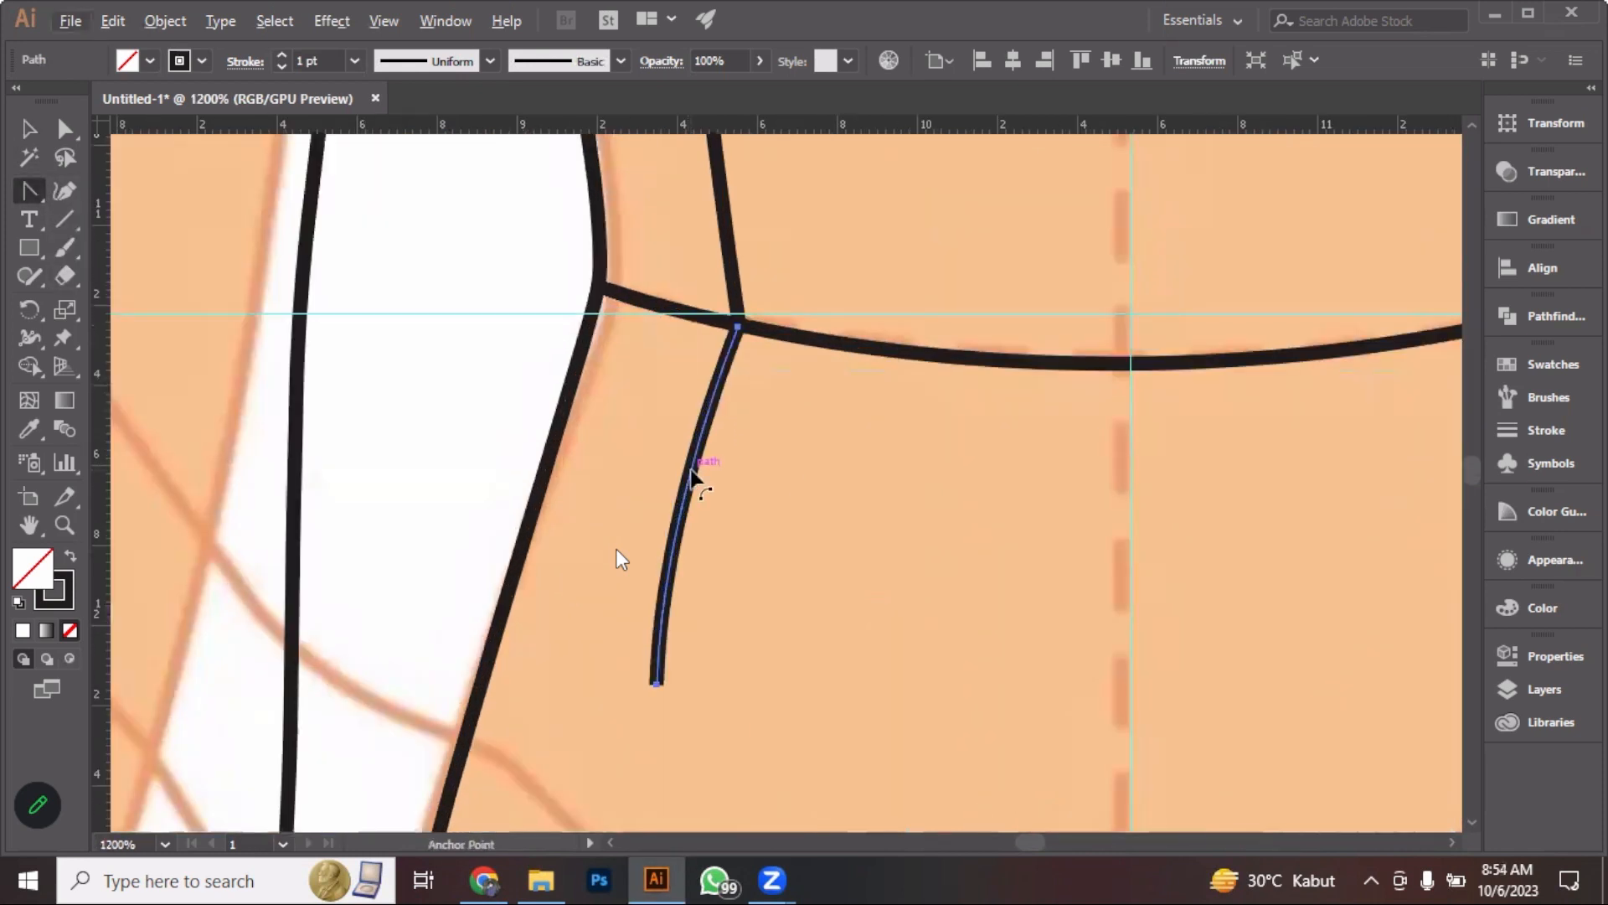
drag(692, 473, 692, 478)
drag(738, 327, 726, 374)
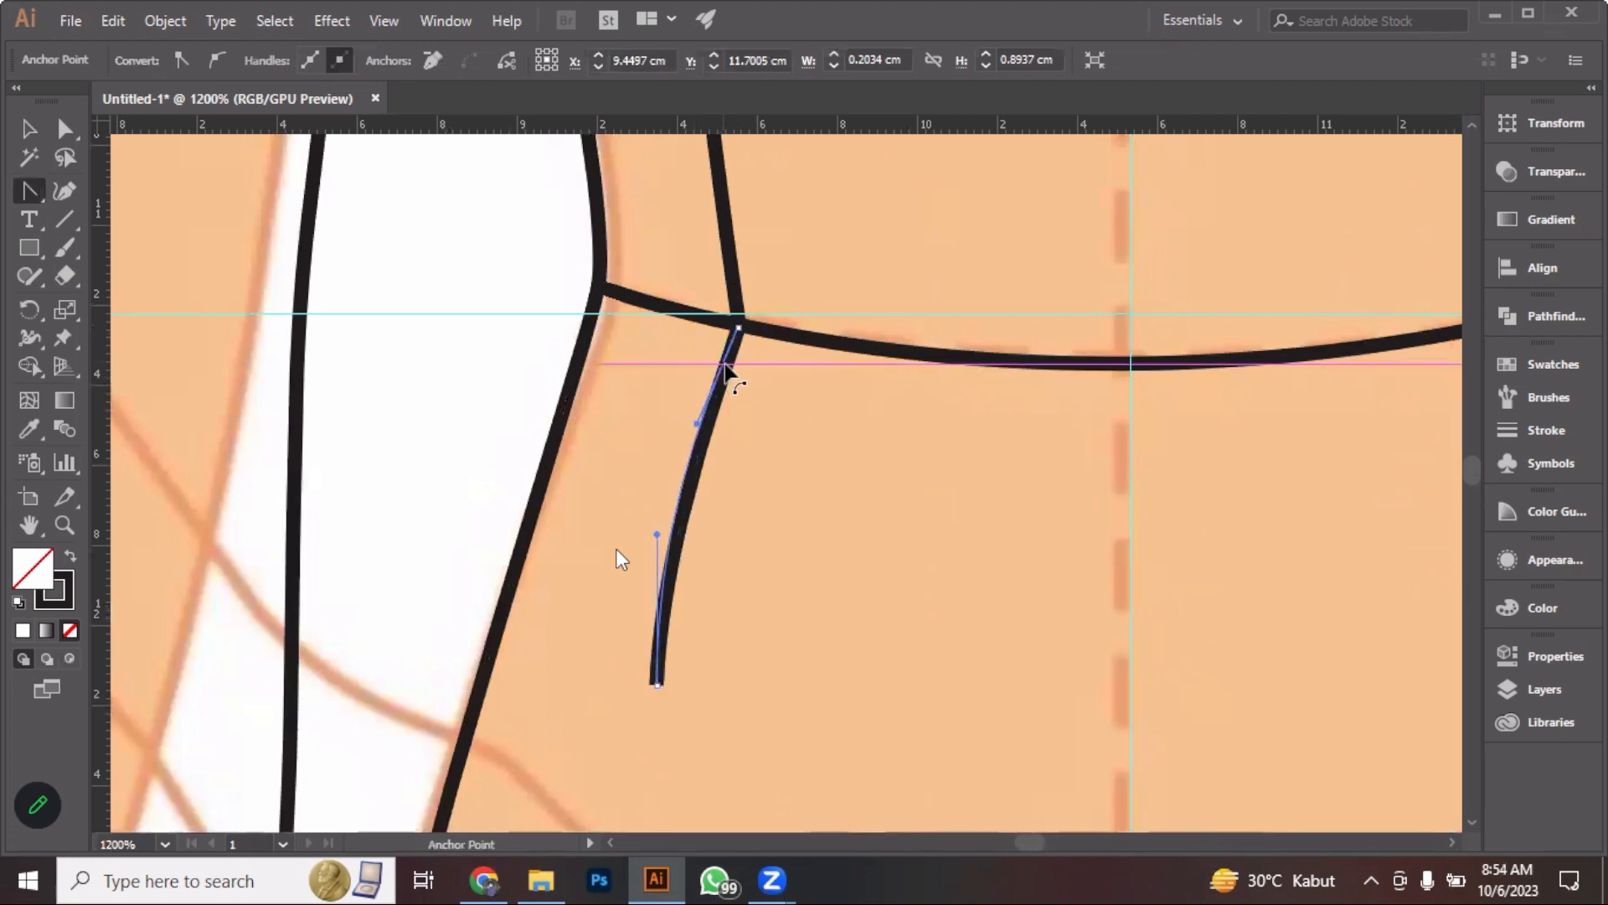
mouse_move(678, 511)
mouse_down()
mouse_move(658, 569)
mouse_move(676, 564)
mouse_up()
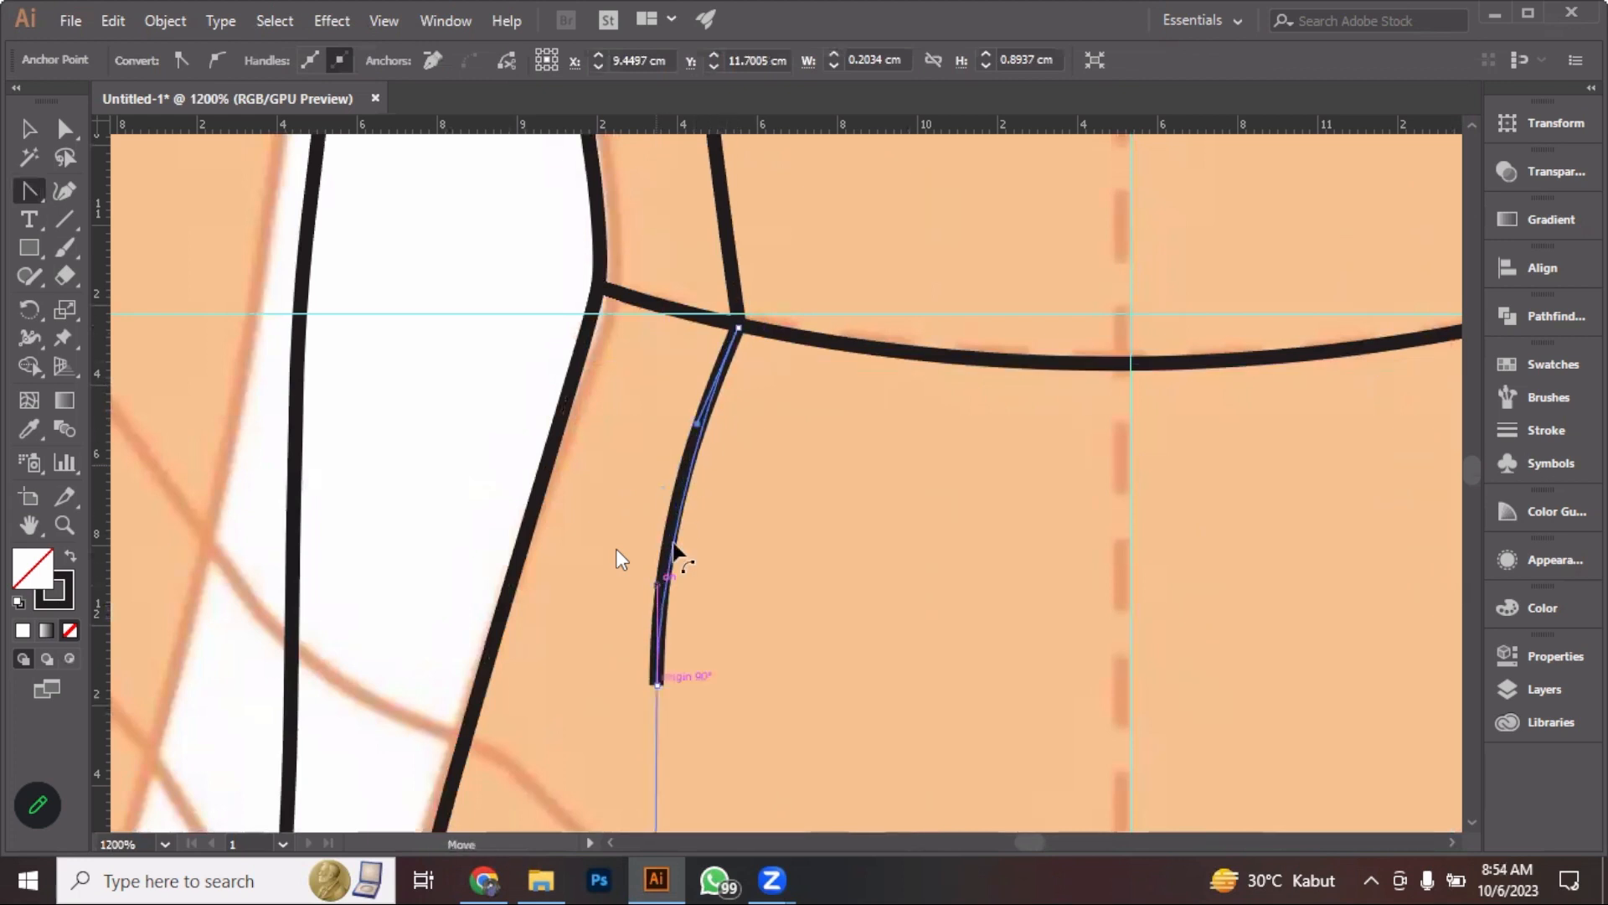
click(702, 460)
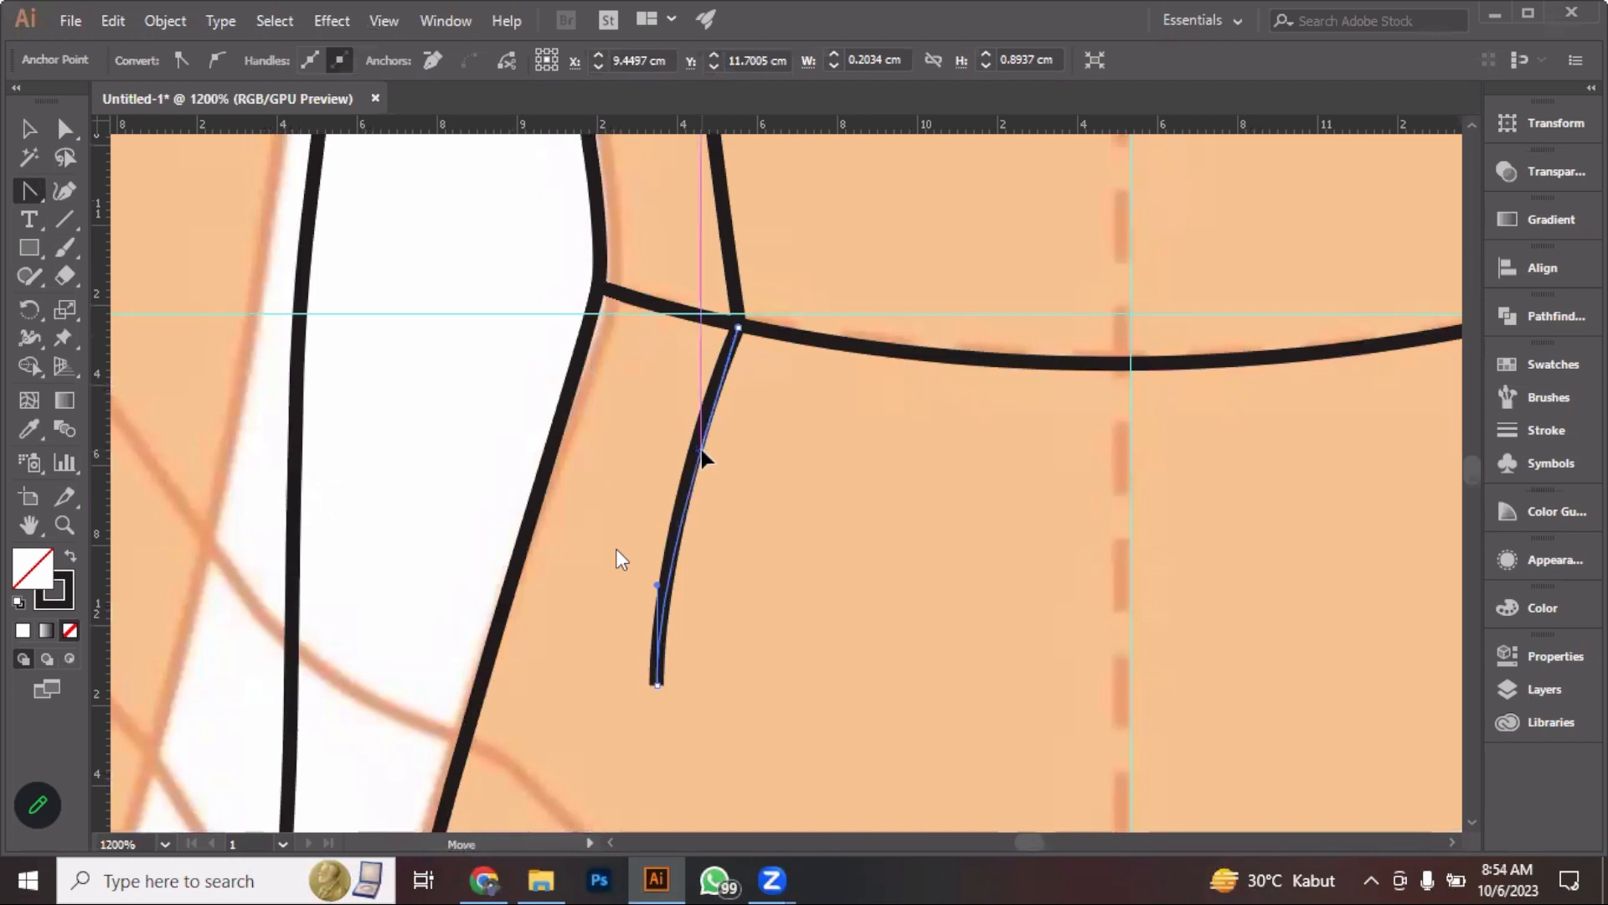
drag(702, 457, 668, 595)
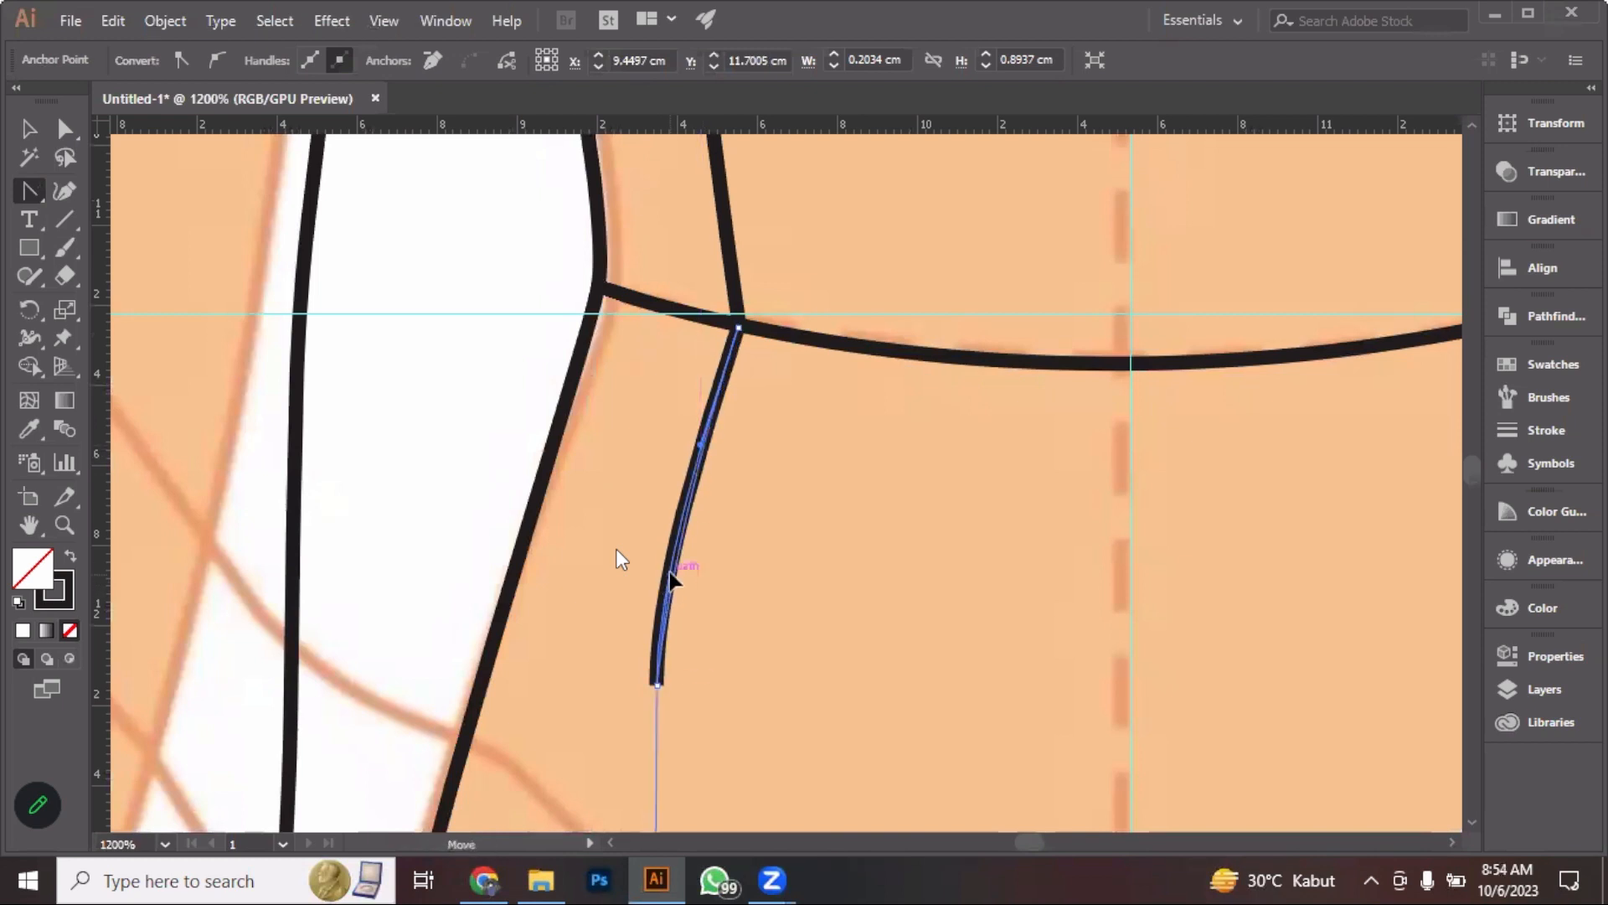
scroll(674, 567, down, 4)
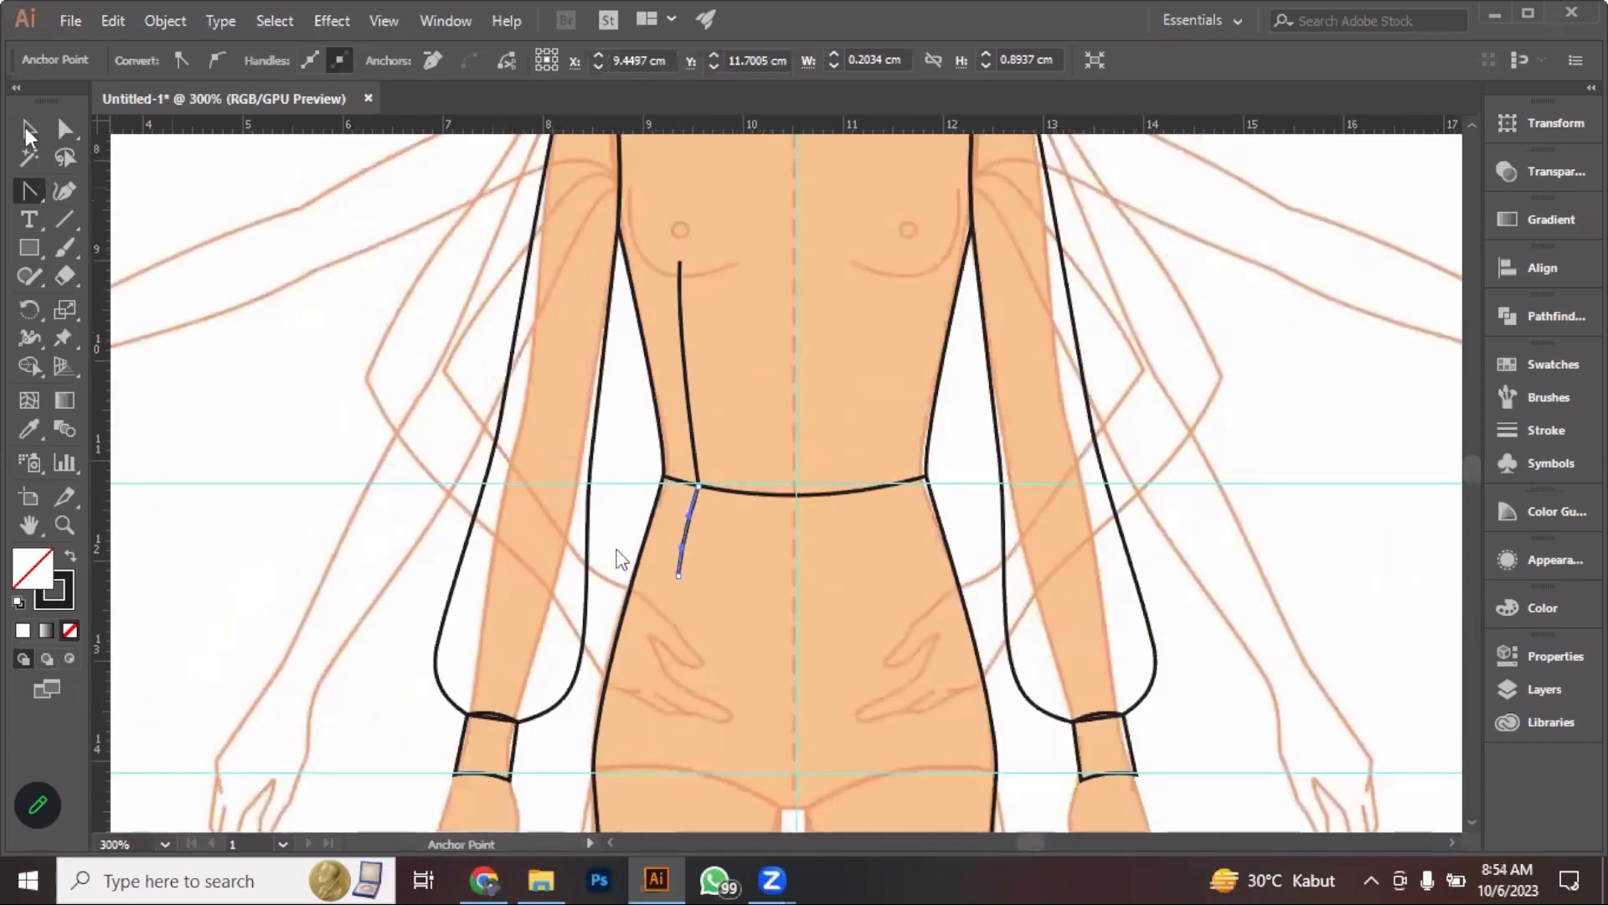
click(30, 132)
click(881, 479)
Reflect a copy of the bodice and skirt darts across the vertical axis, place it on the opposite side of the bodice, and deselect it
scroll(880, 449, down, 1)
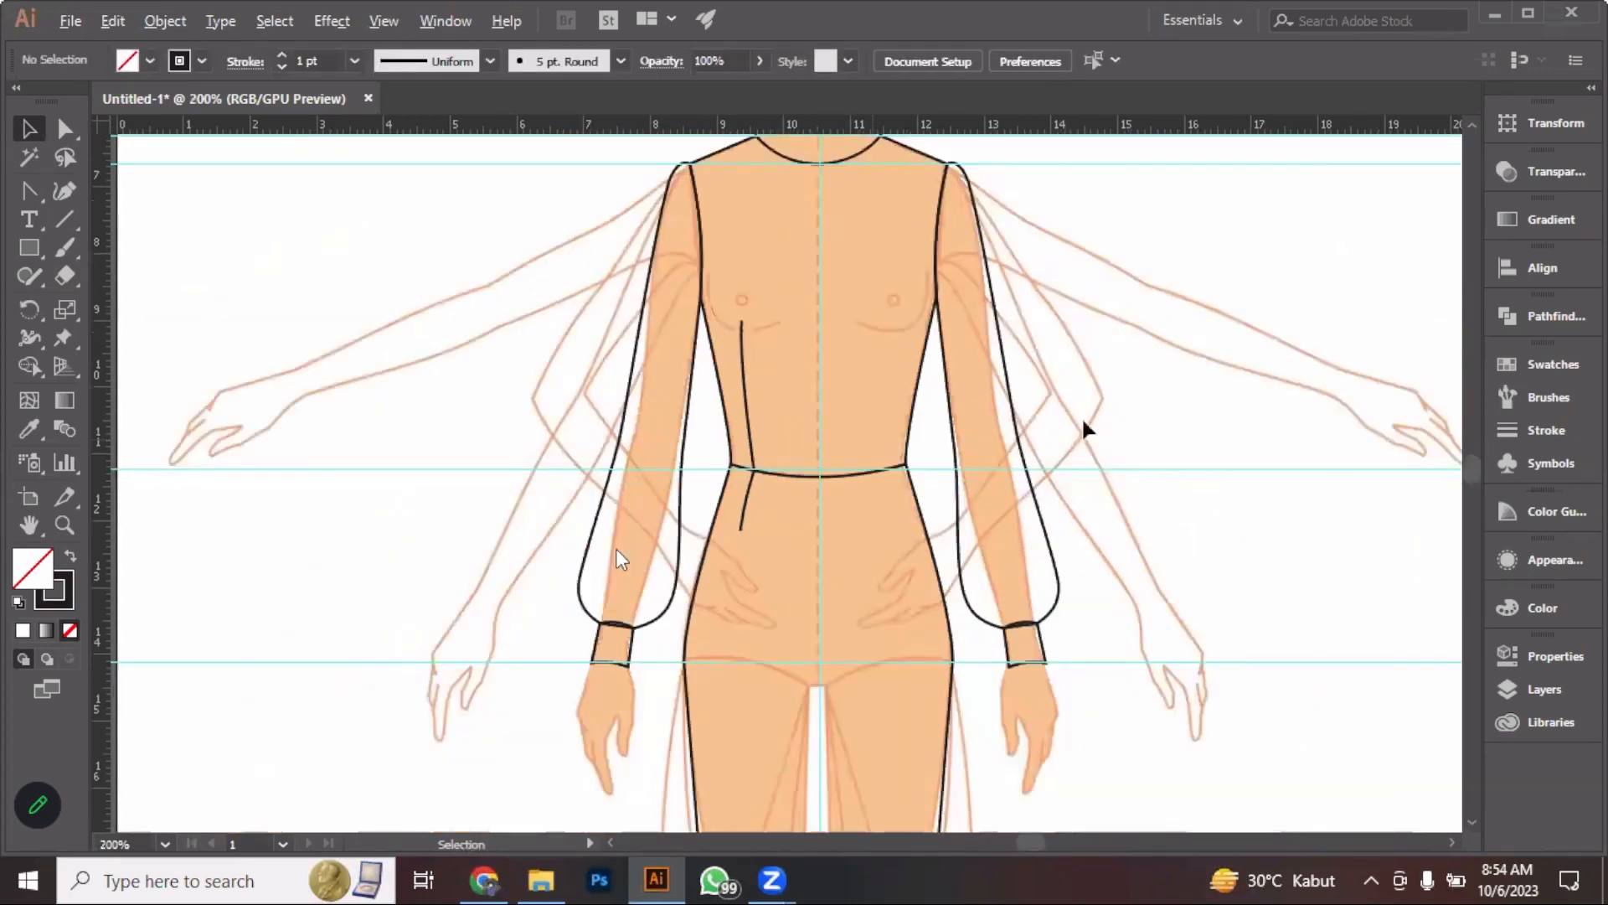
scroll(1085, 430, down, 1)
drag(1095, 410, 685, 403)
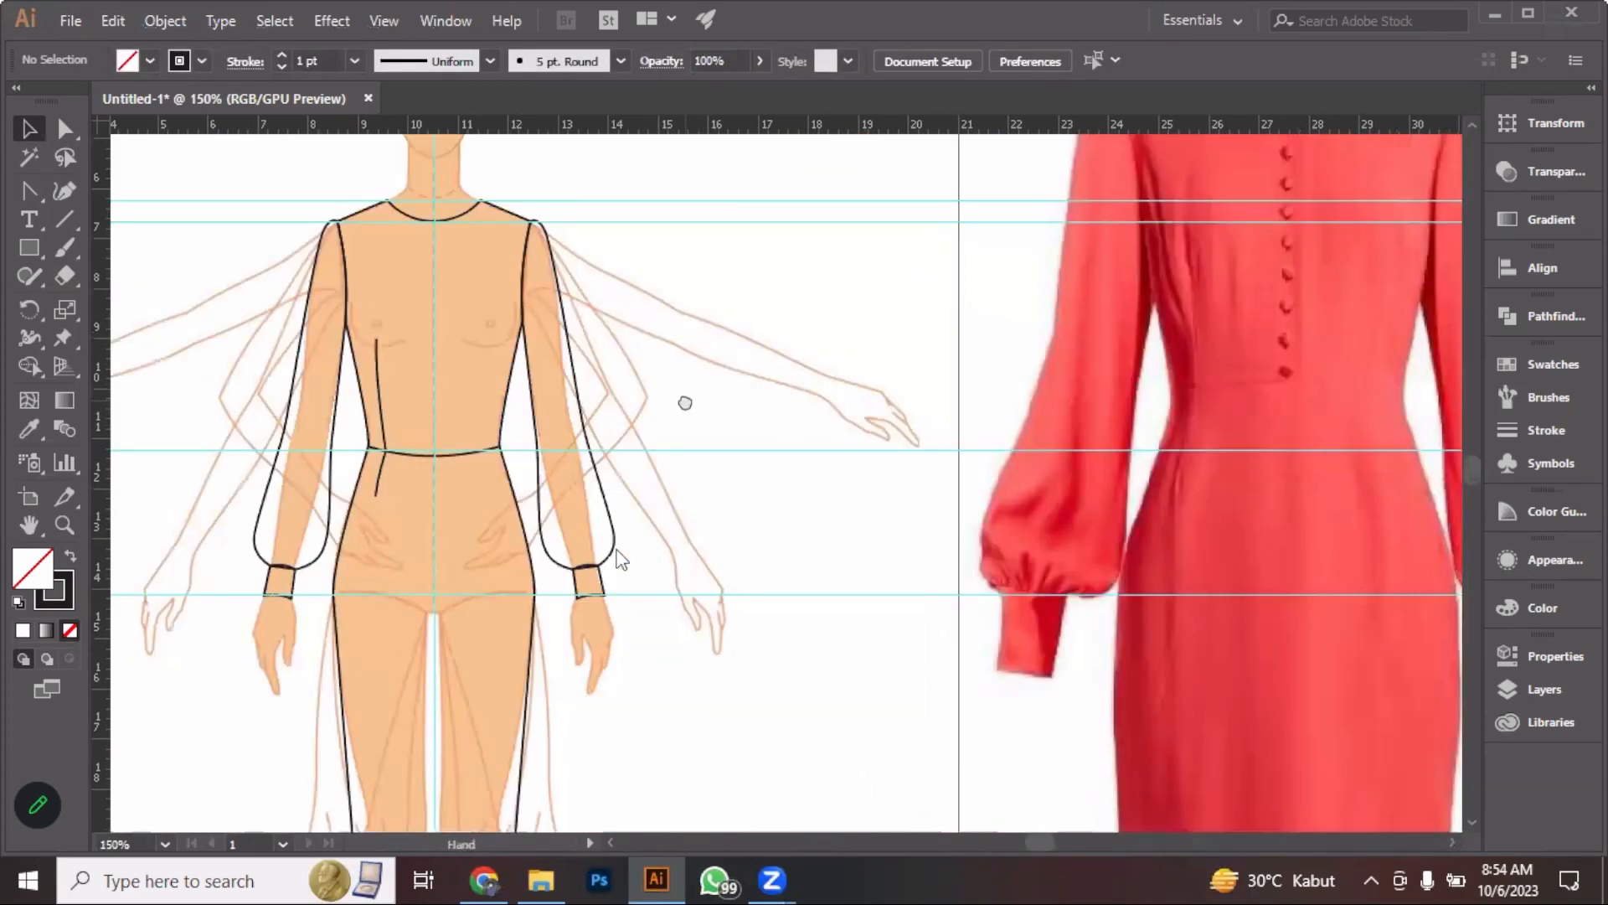
click(381, 384)
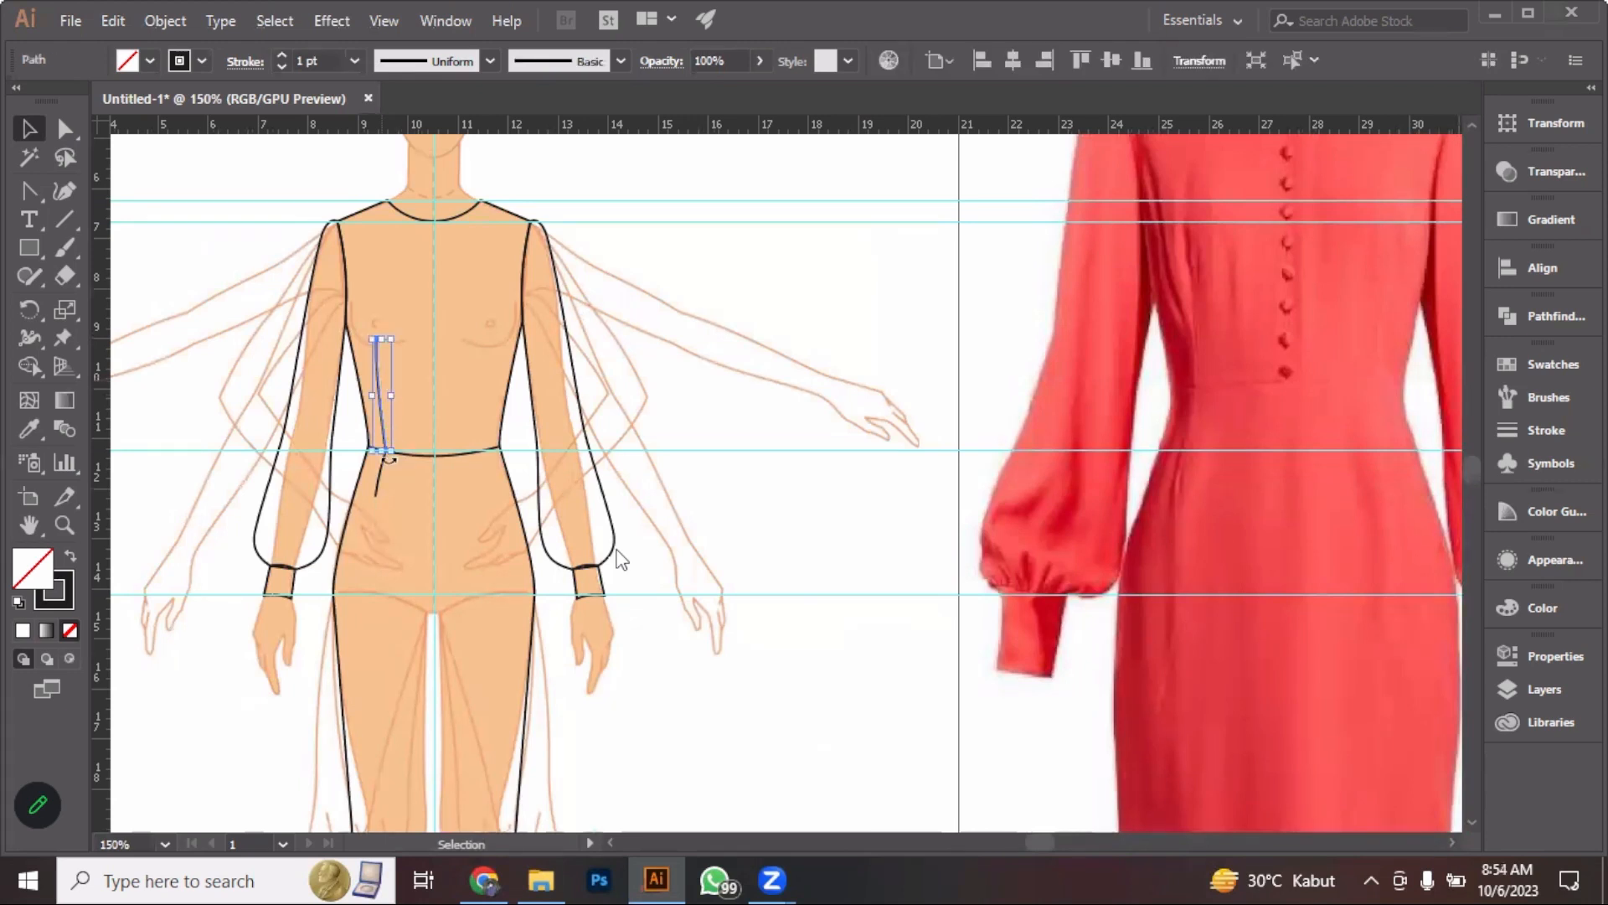
right_click(380, 476)
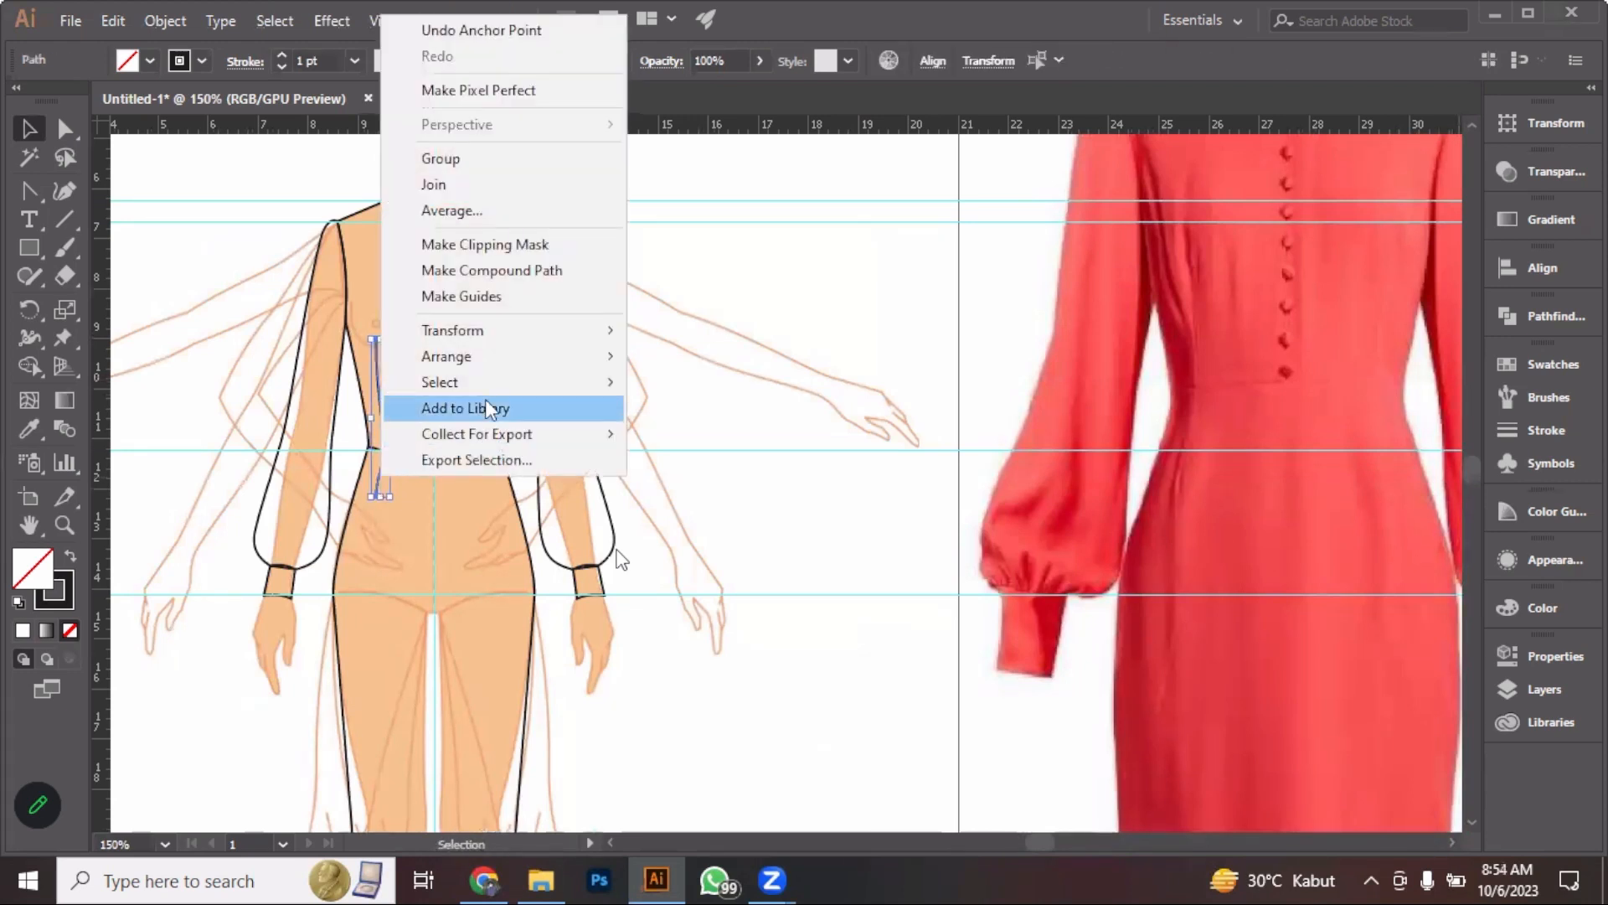
mouse_move(535, 335)
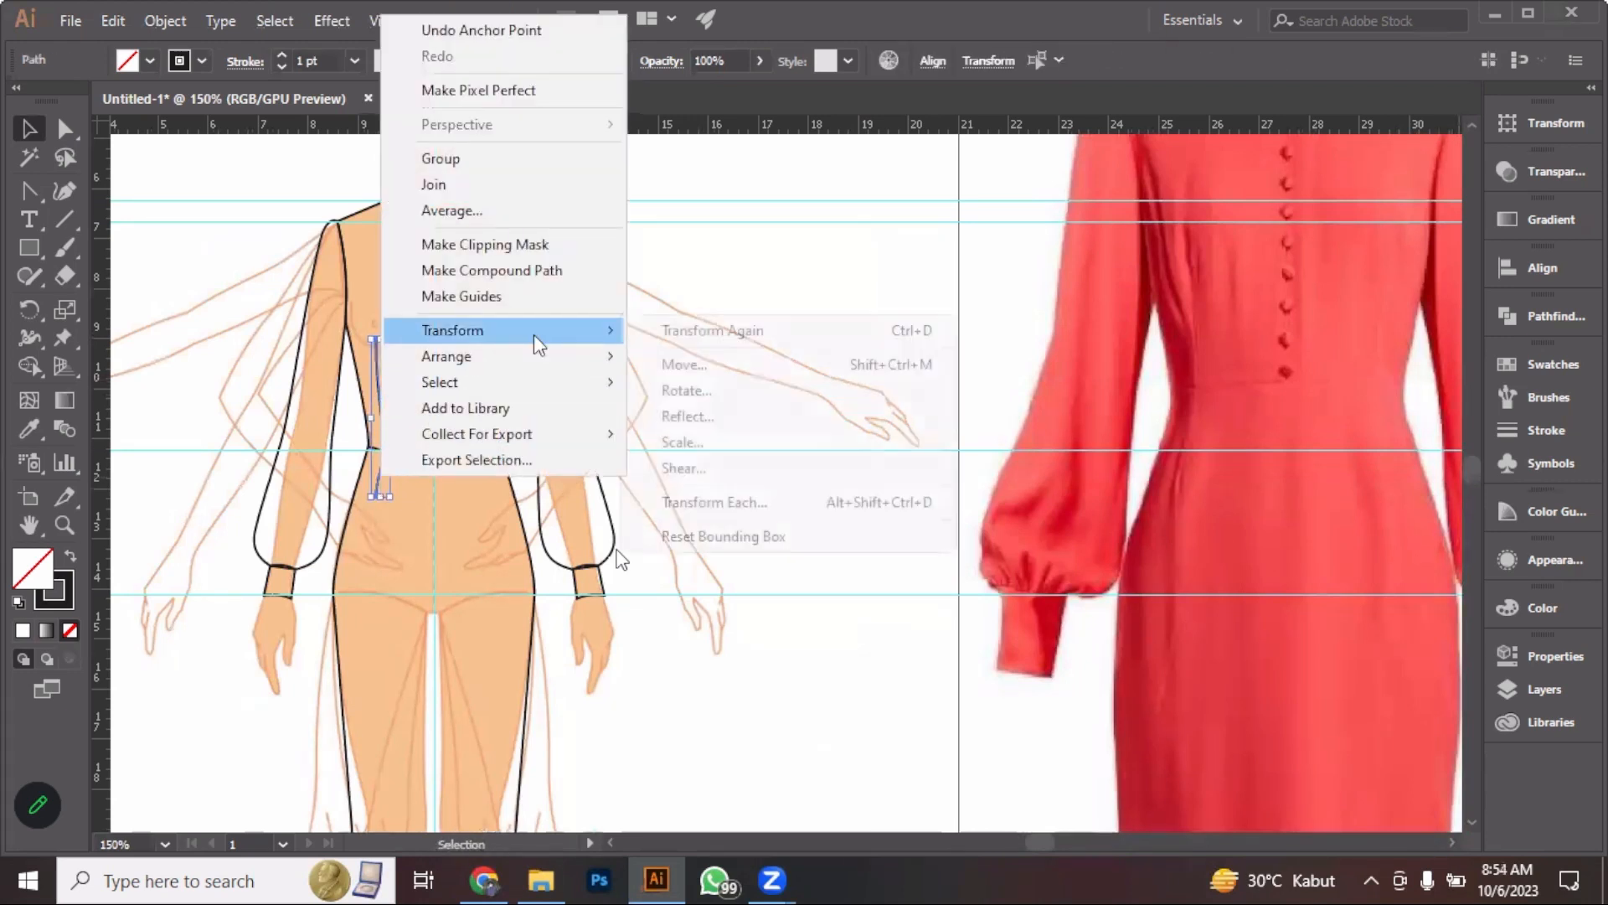
click(779, 434)
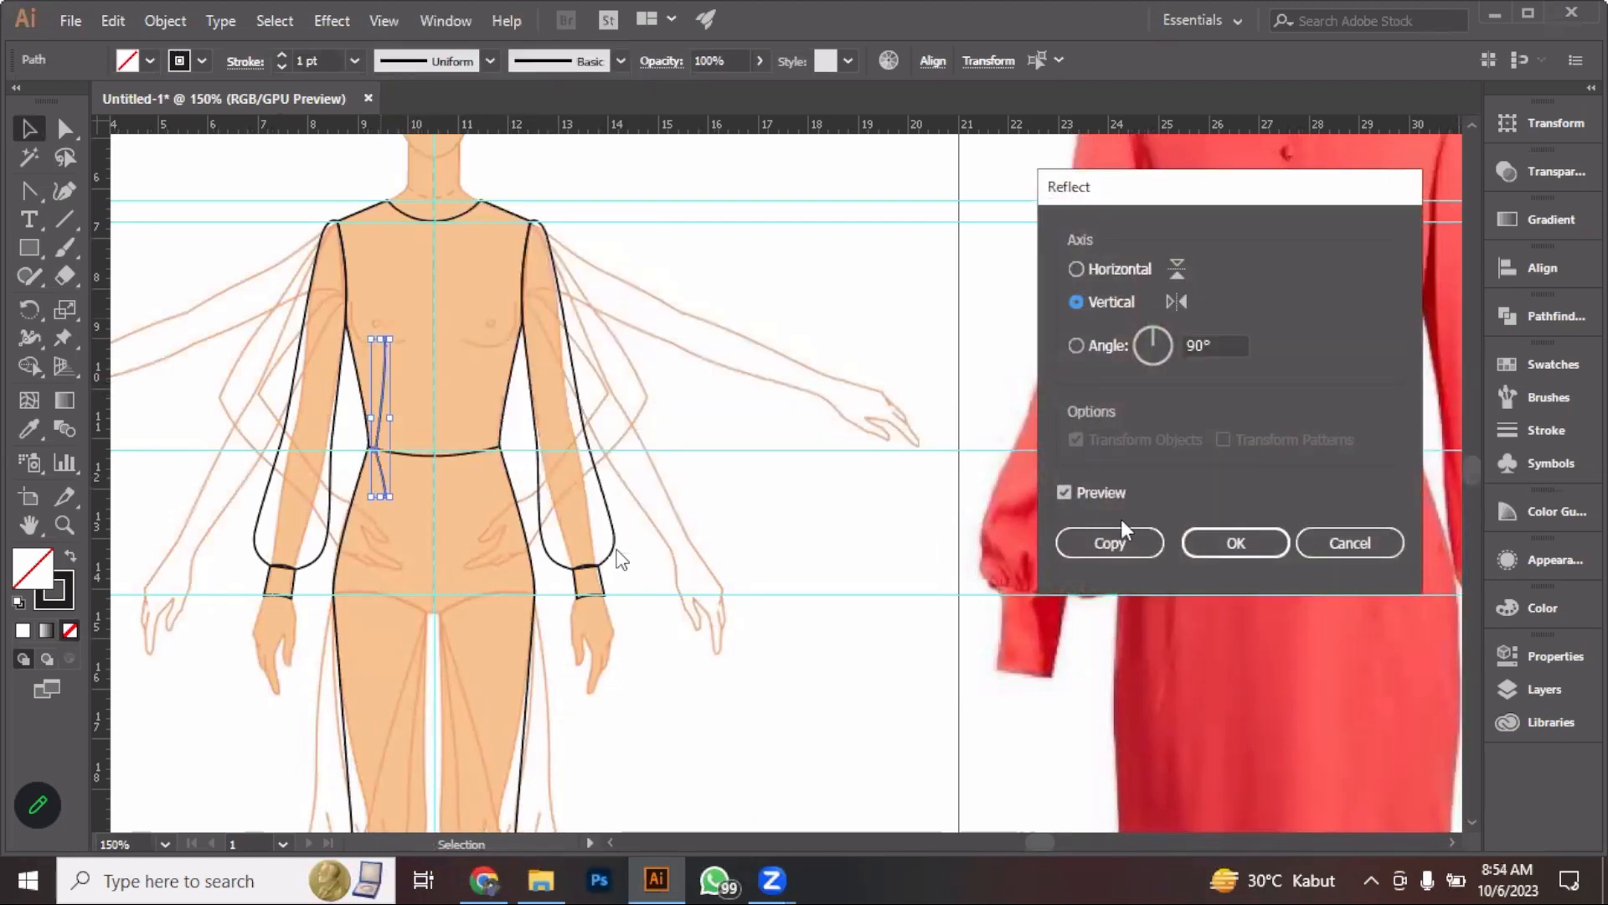
click(1122, 540)
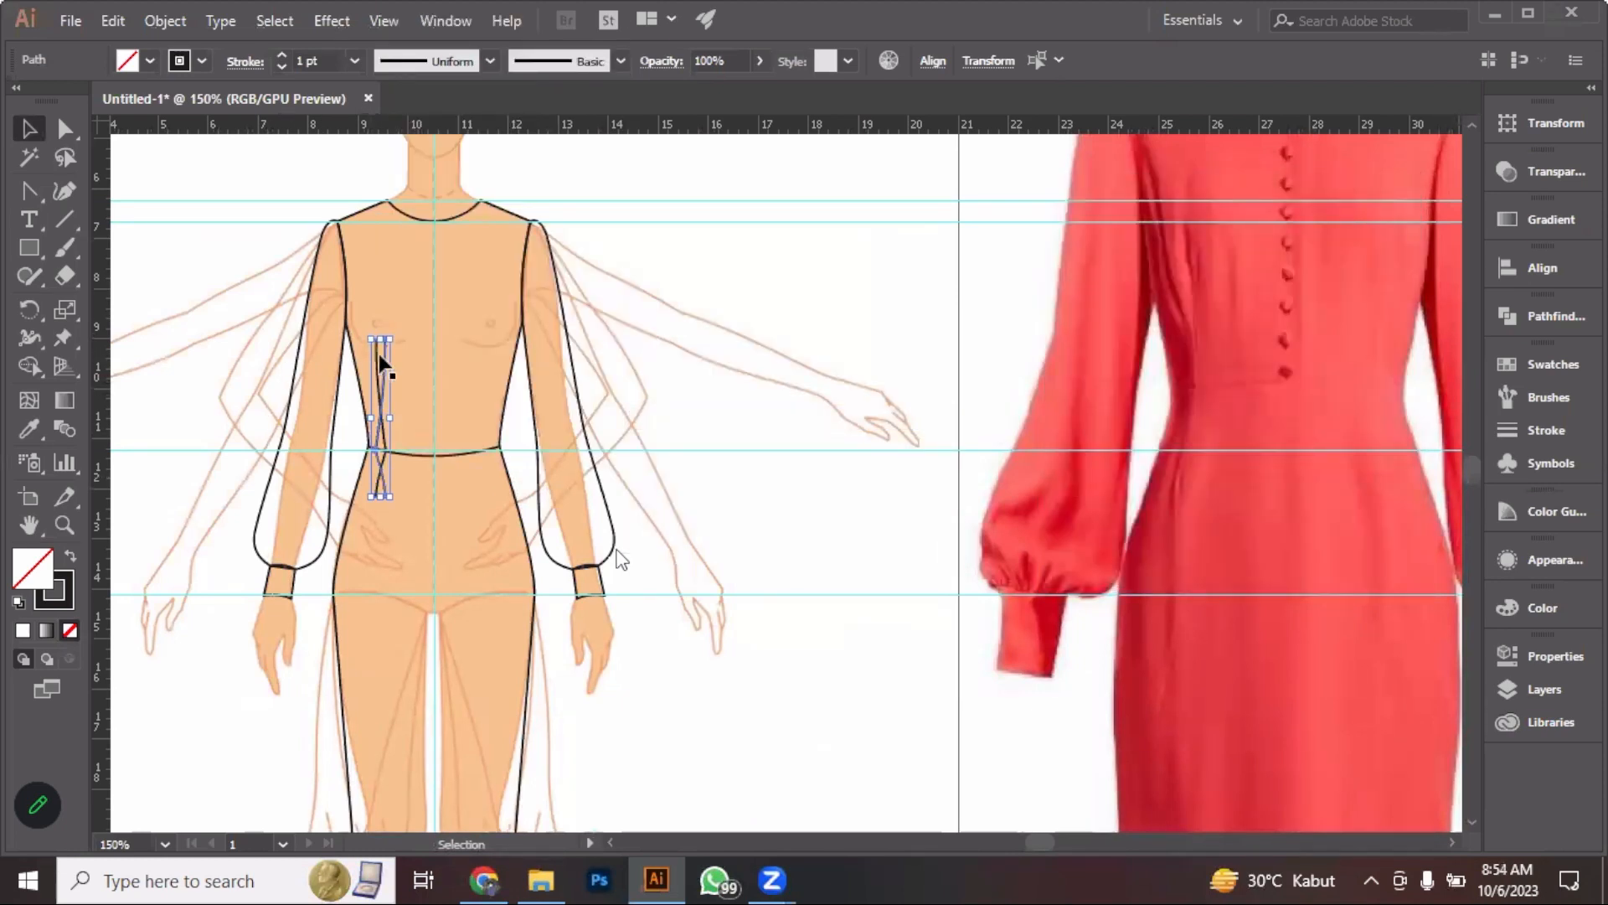
drag(382, 357, 491, 360)
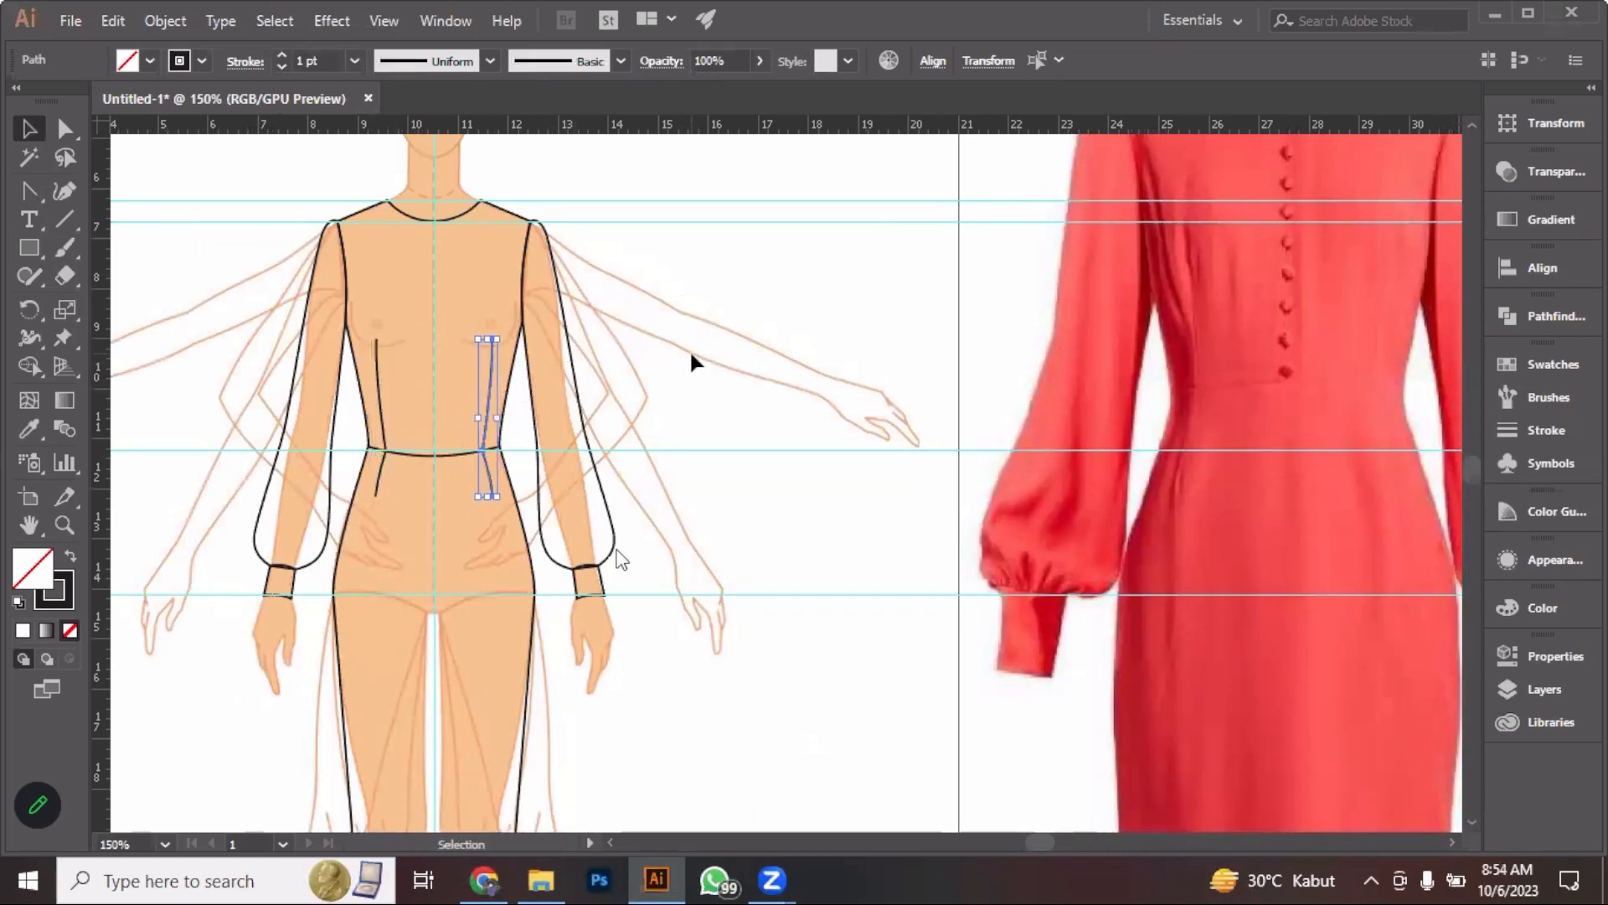
click(831, 289)
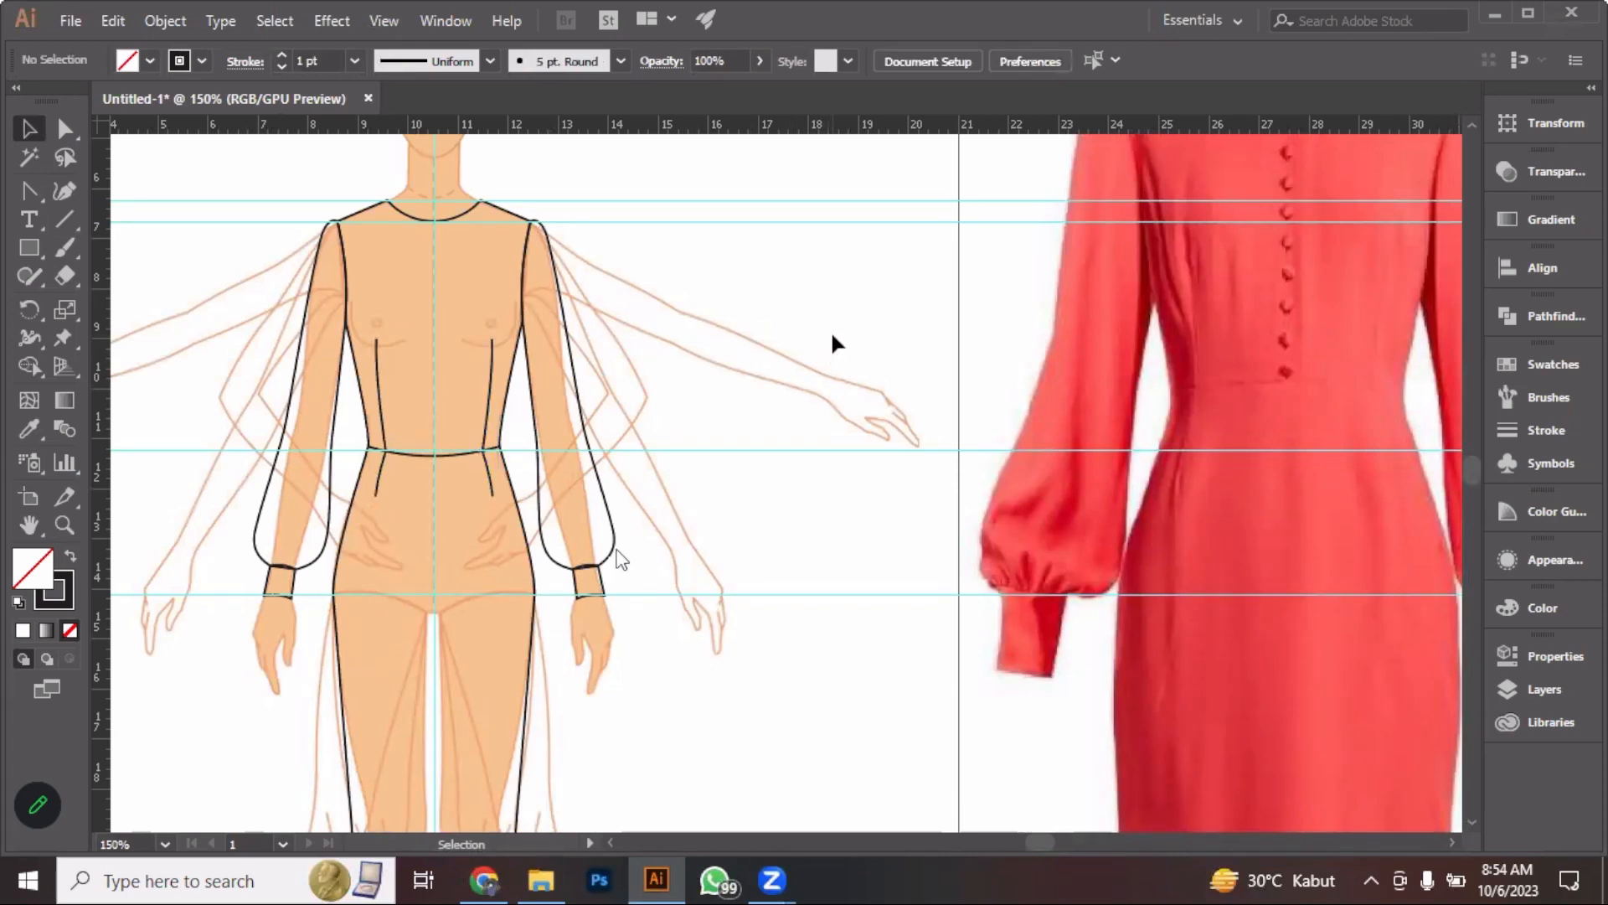
Compare the shoulder seams and gathered cuffs of the red reference dress with the sleeves of the drawing
key(ctrl+minus)
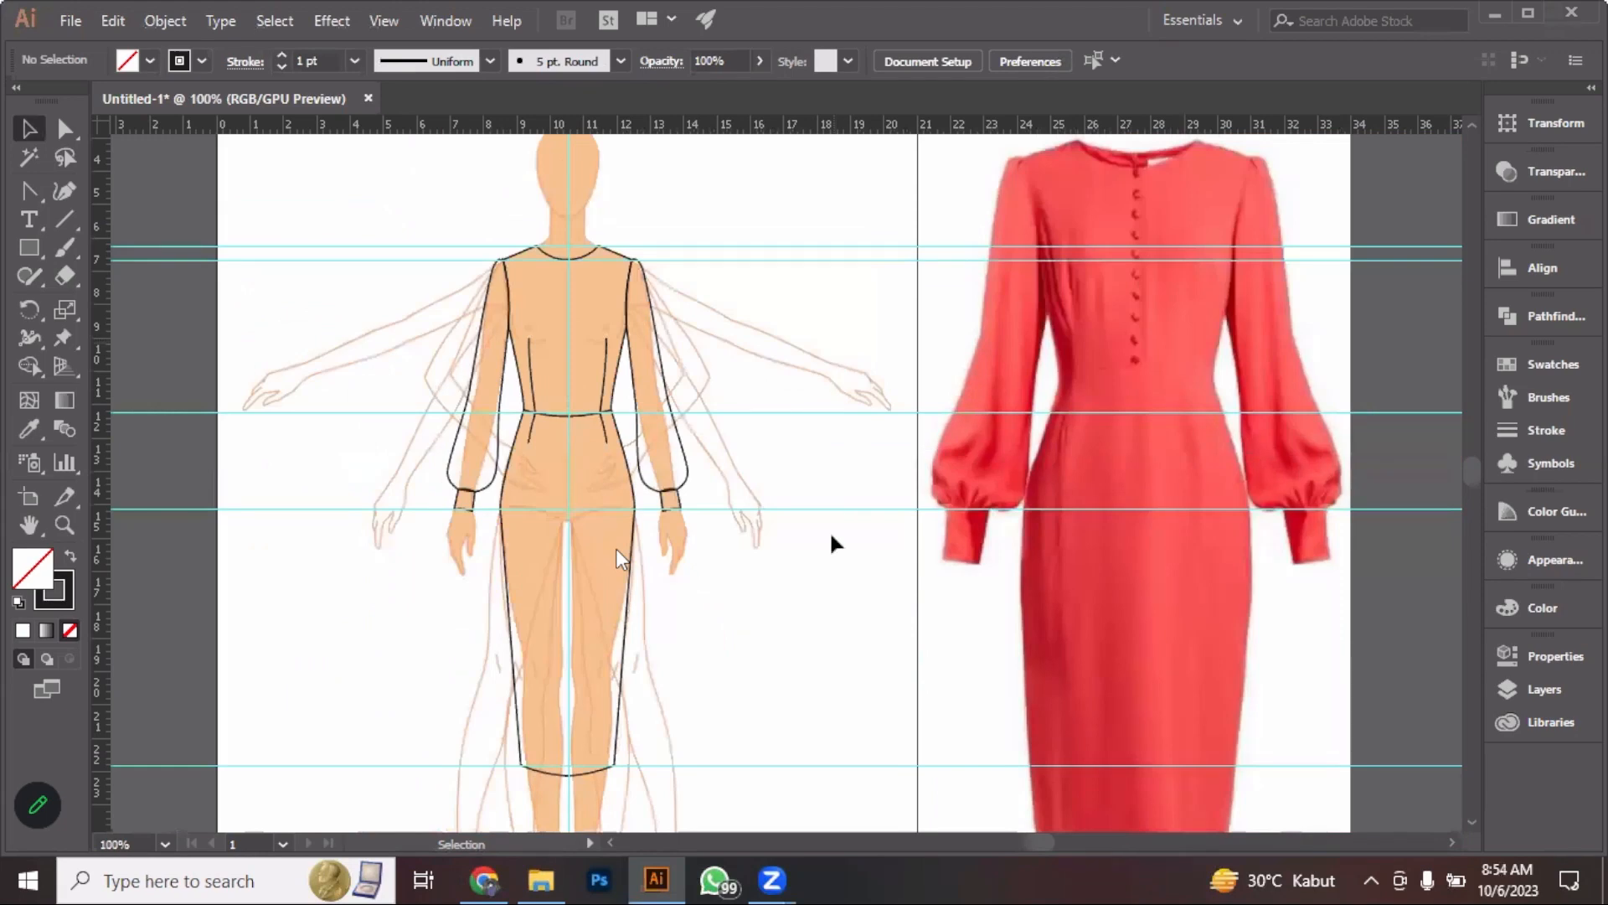
key(space)
scroll(771, 436, down, 3)
drag(771, 433, 770, 607)
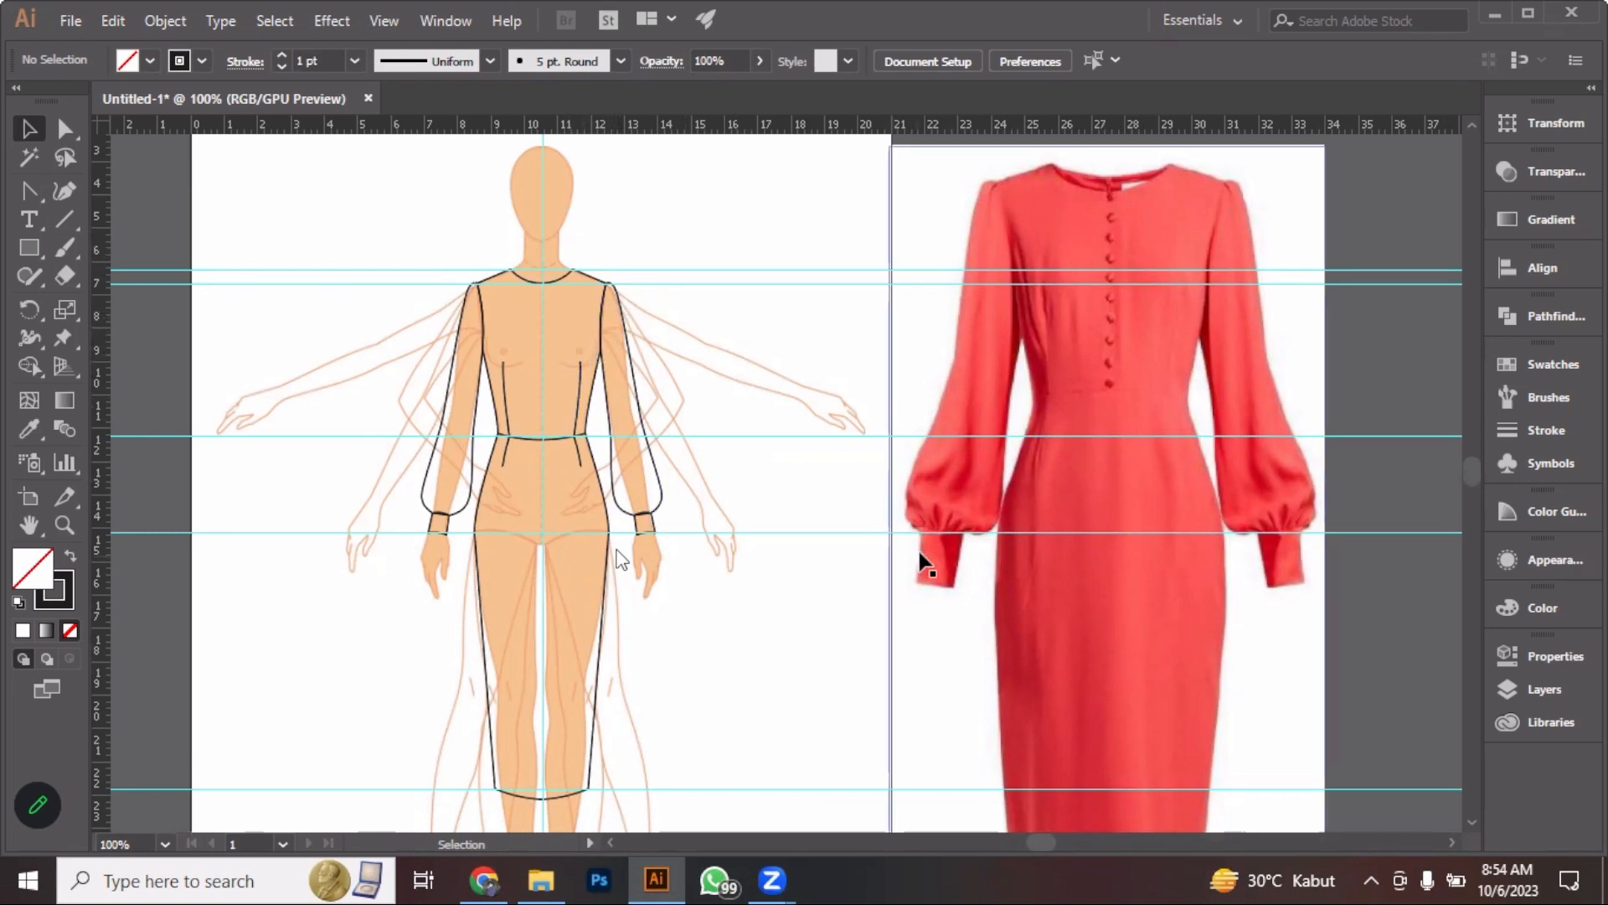
scroll(1007, 189, up, 3)
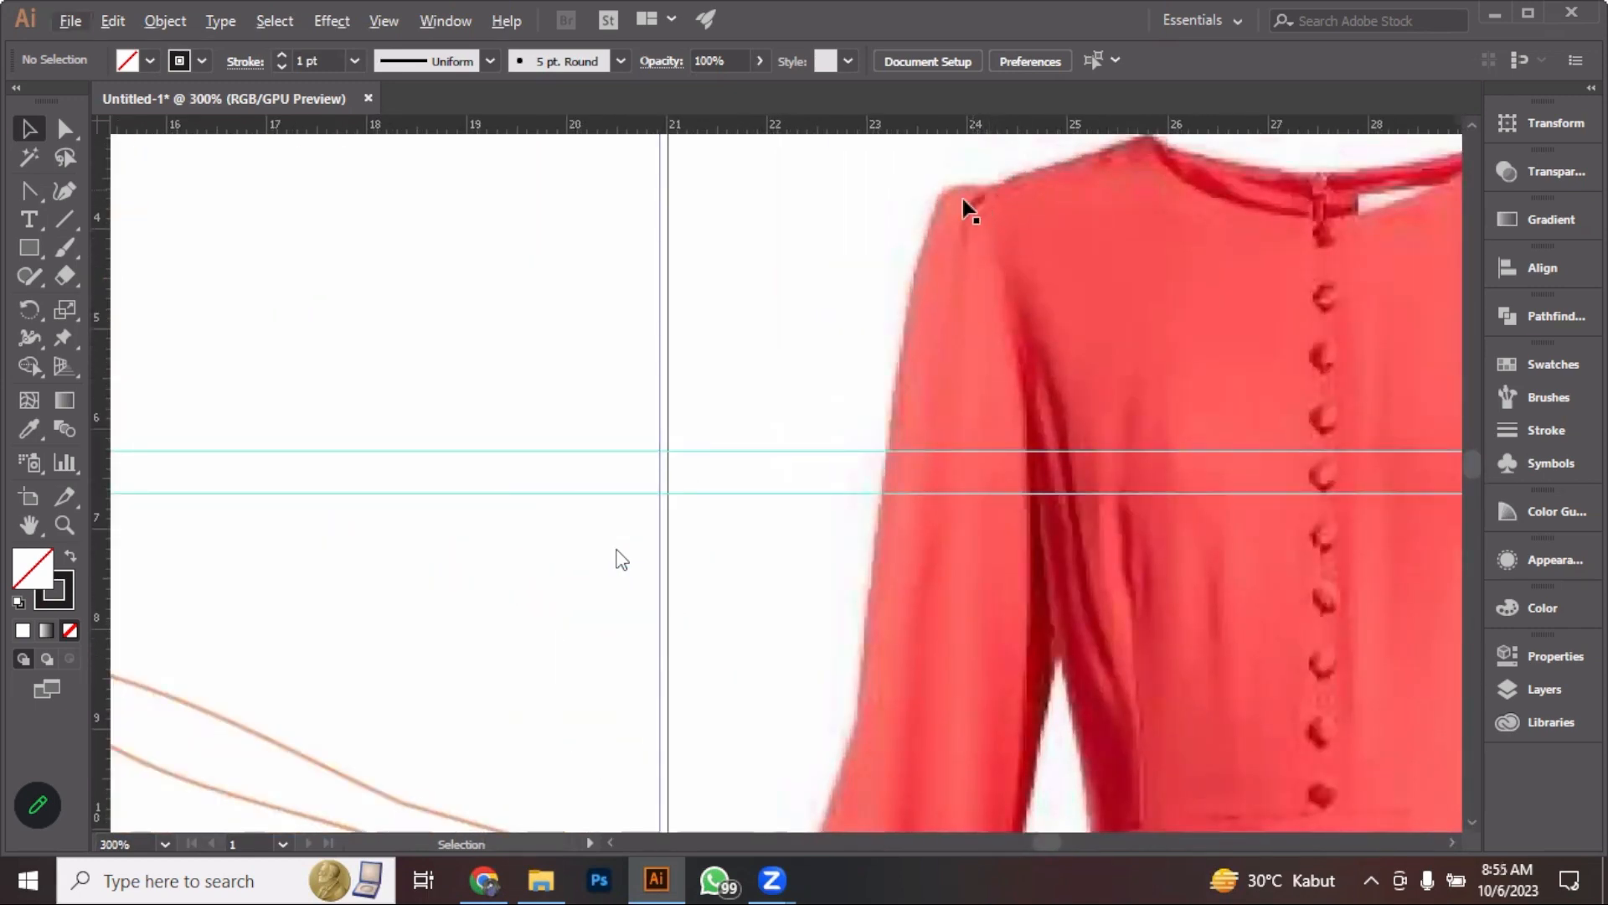
scroll(962, 354, down, 1)
scroll(962, 563, down, 5)
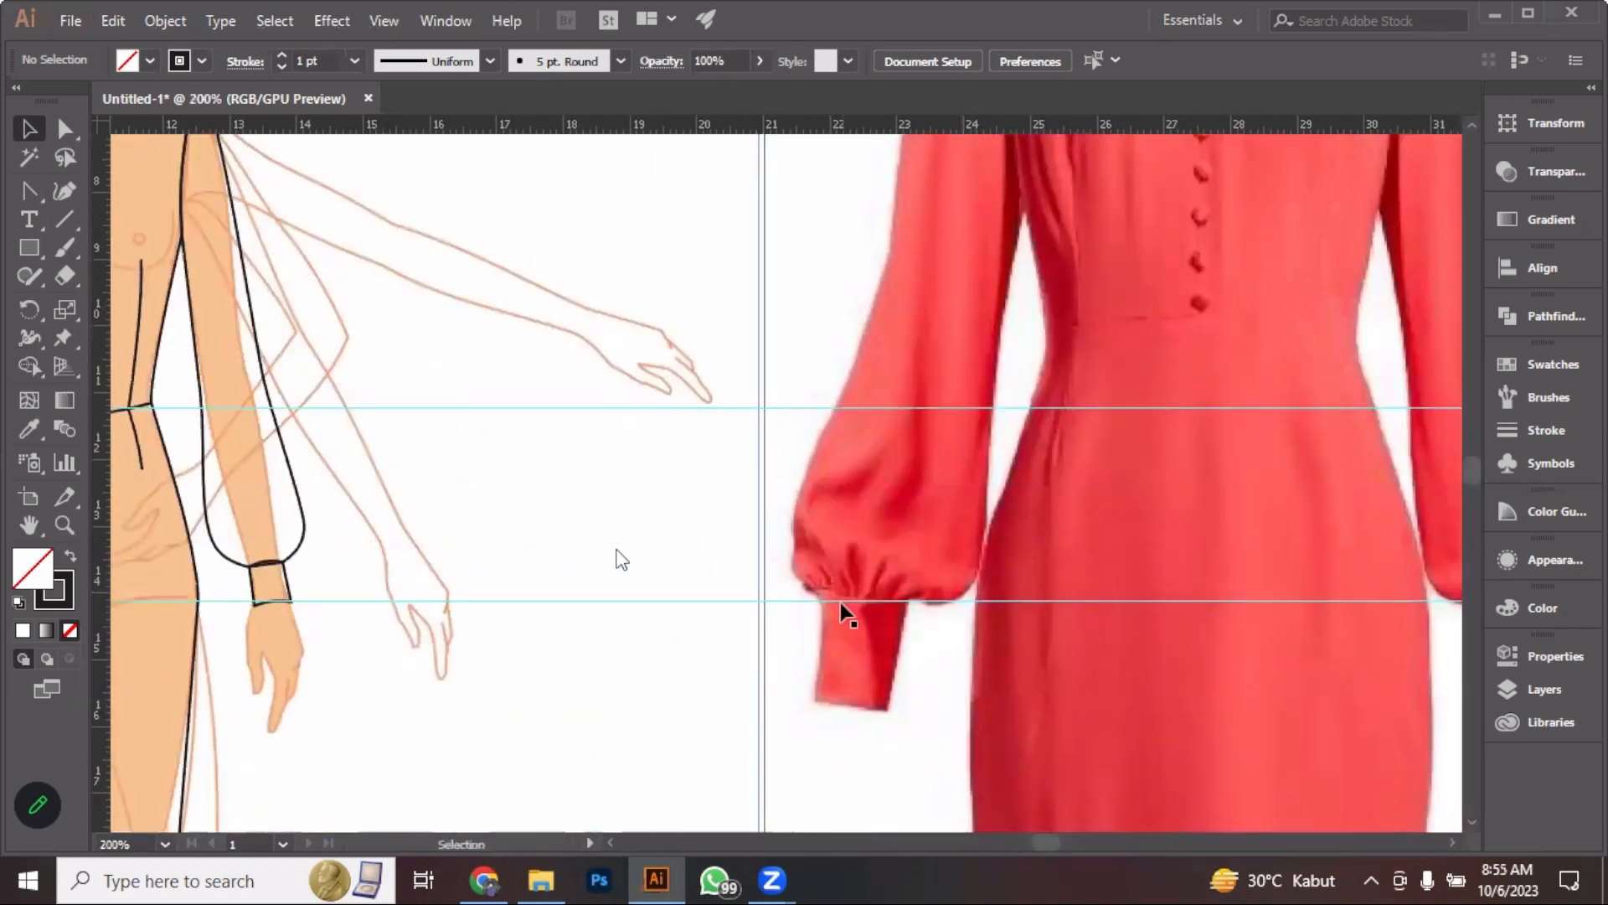
scroll(800, 591, down, 1)
drag(507, 453, 733, 484)
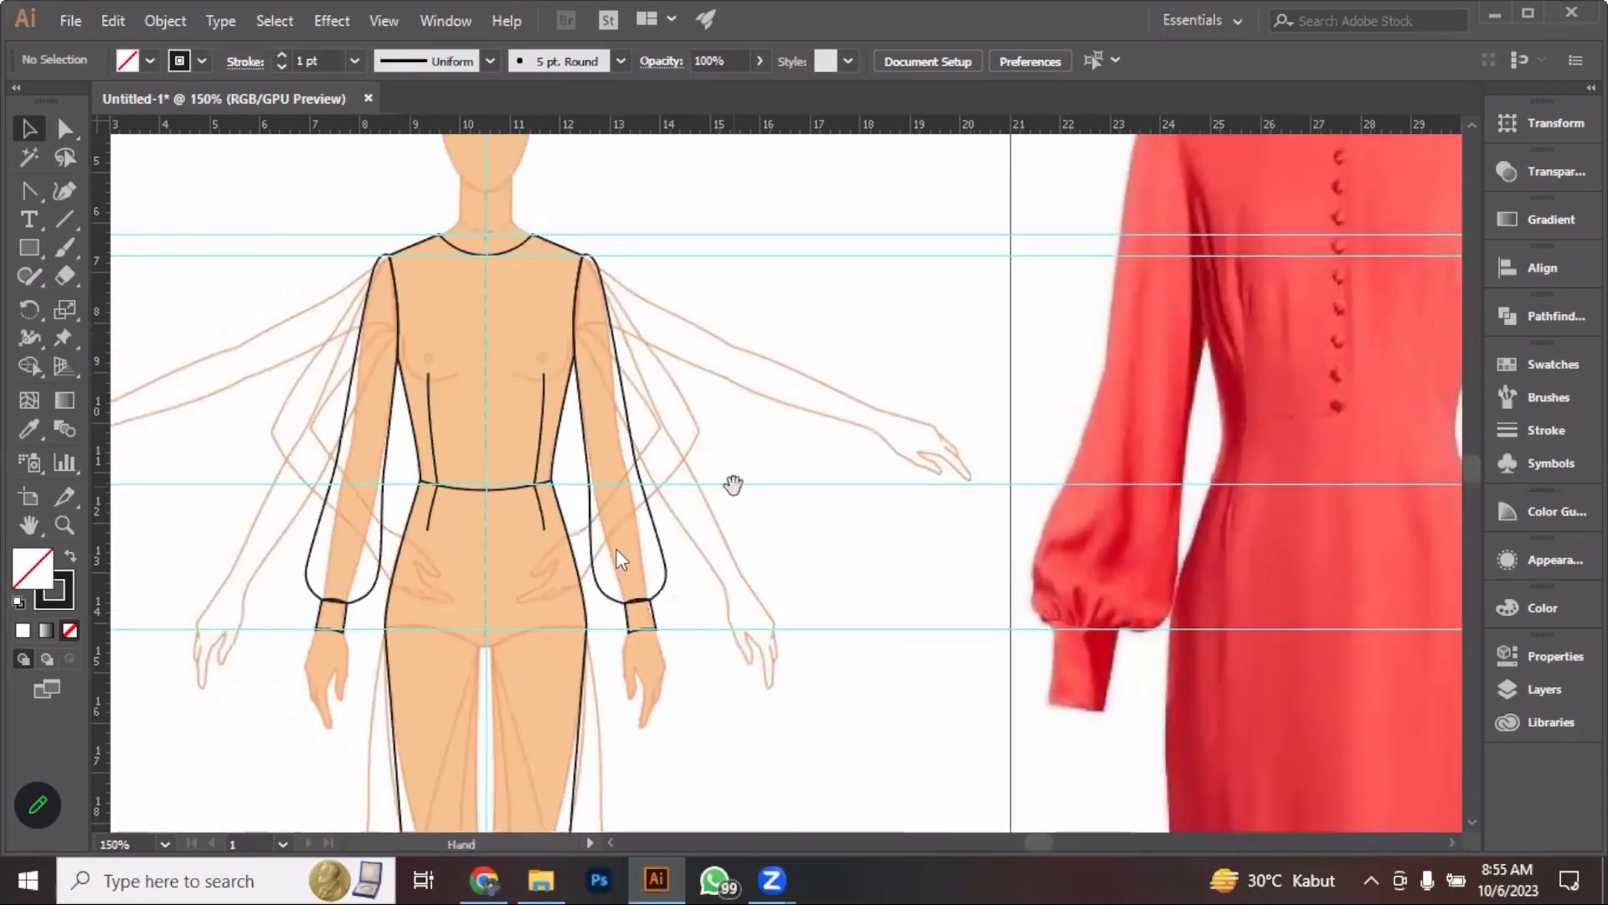
Draw a short curved gather line about 0.17 cm wide and 0.24 cm high at the left sleeve cap with the Pen tool, and deselect it
drag(29, 191, 101, 186)
scroll(726, 335, up, 5)
scroll(721, 419, down, 2)
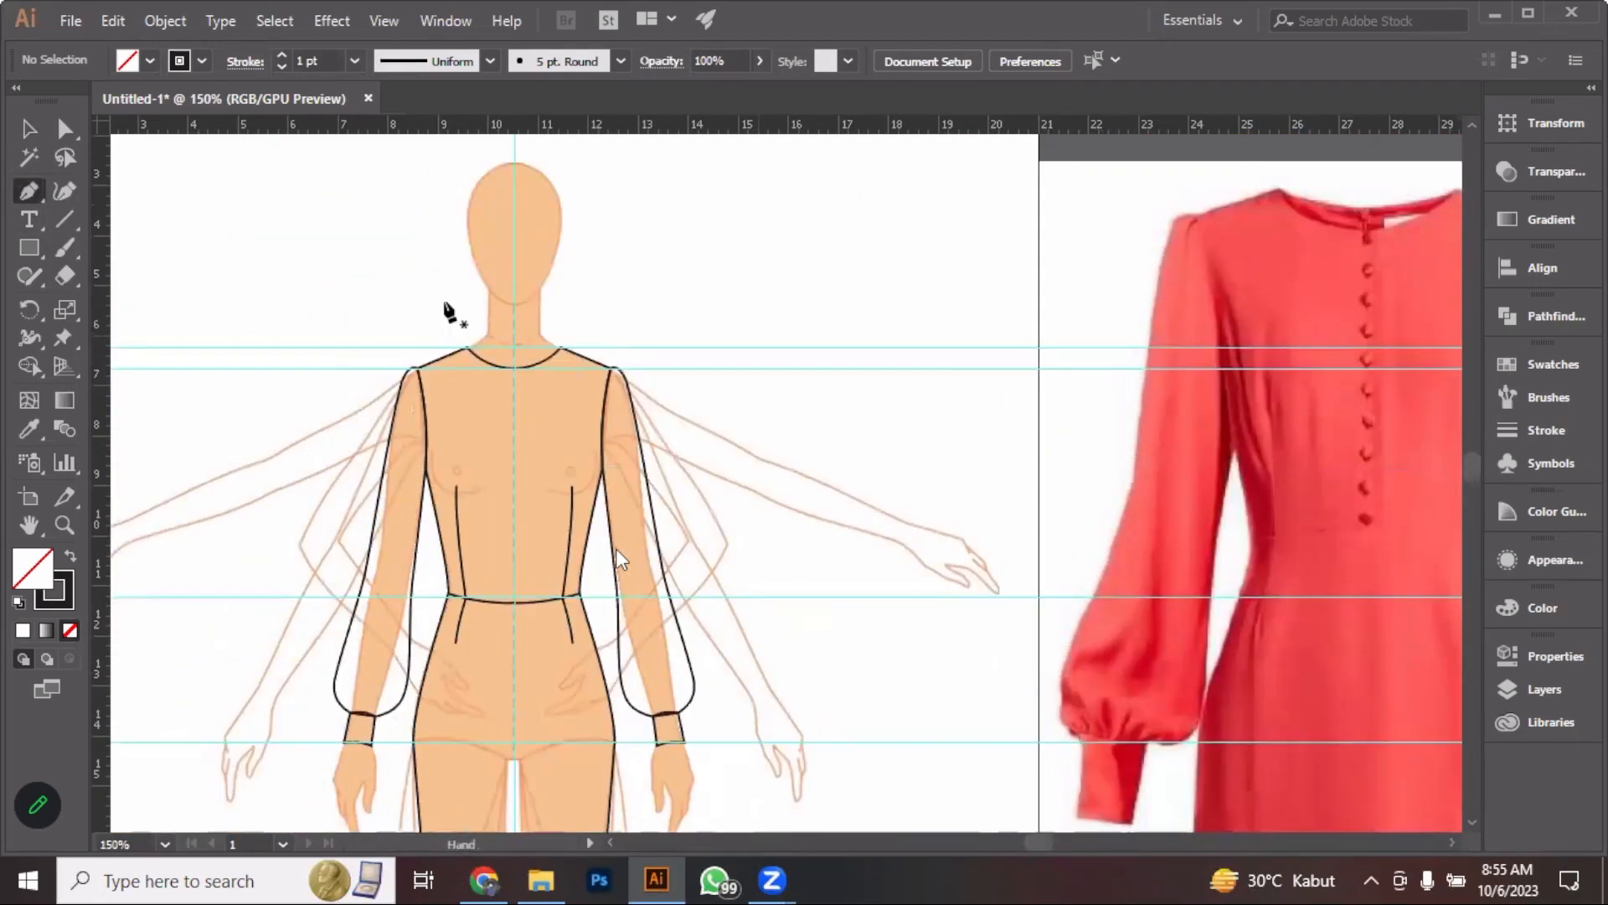
scroll(409, 374, up, 6)
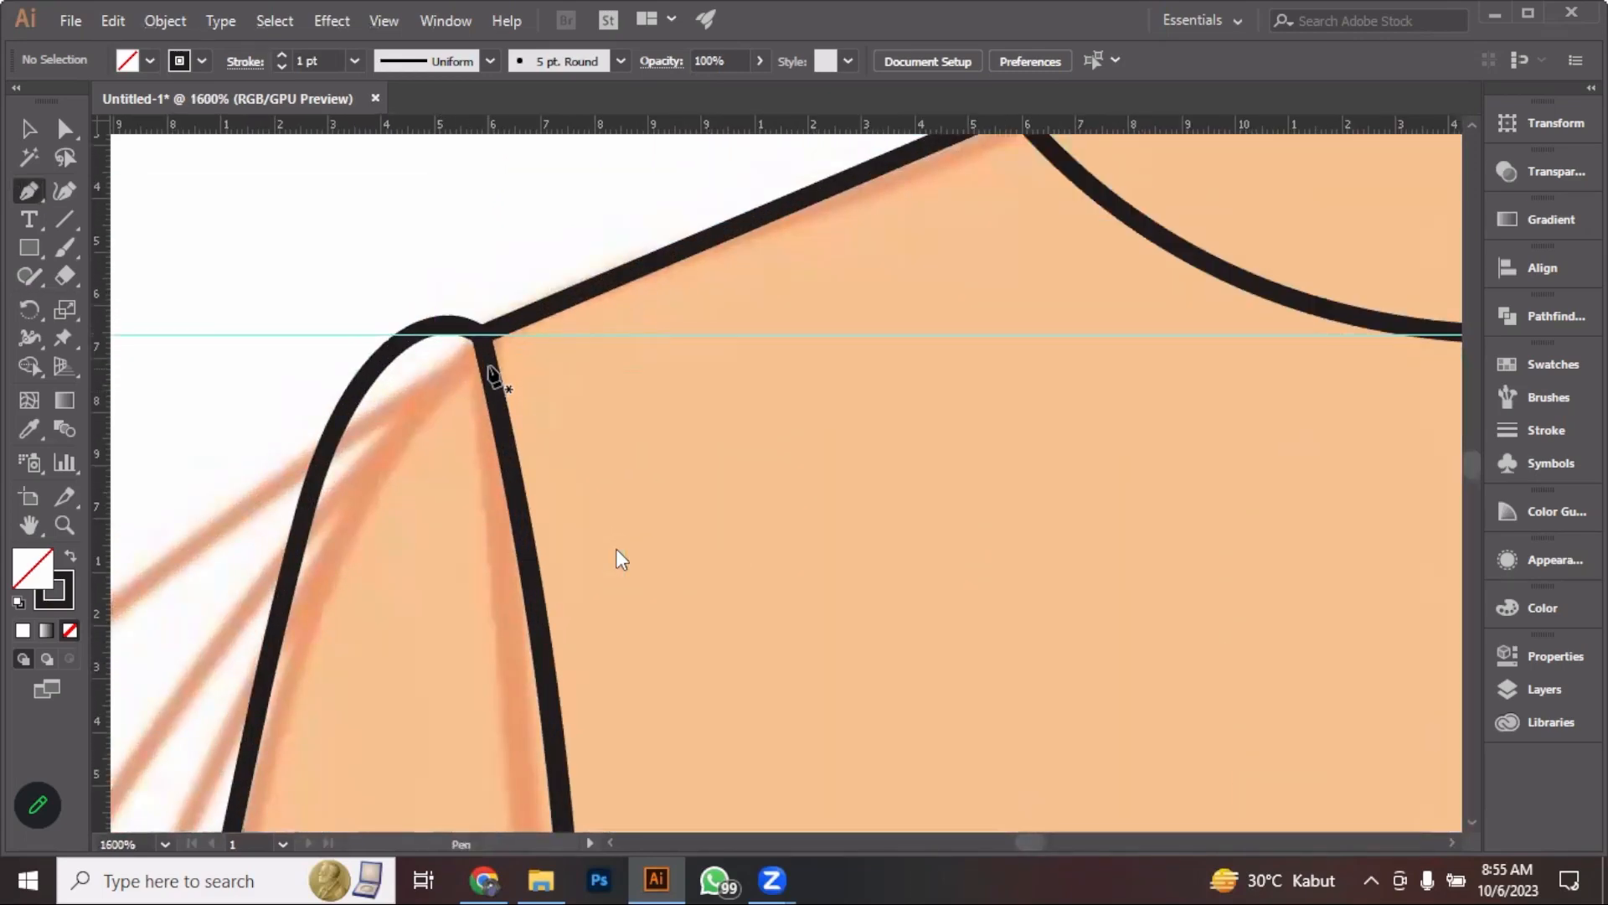
click(489, 366)
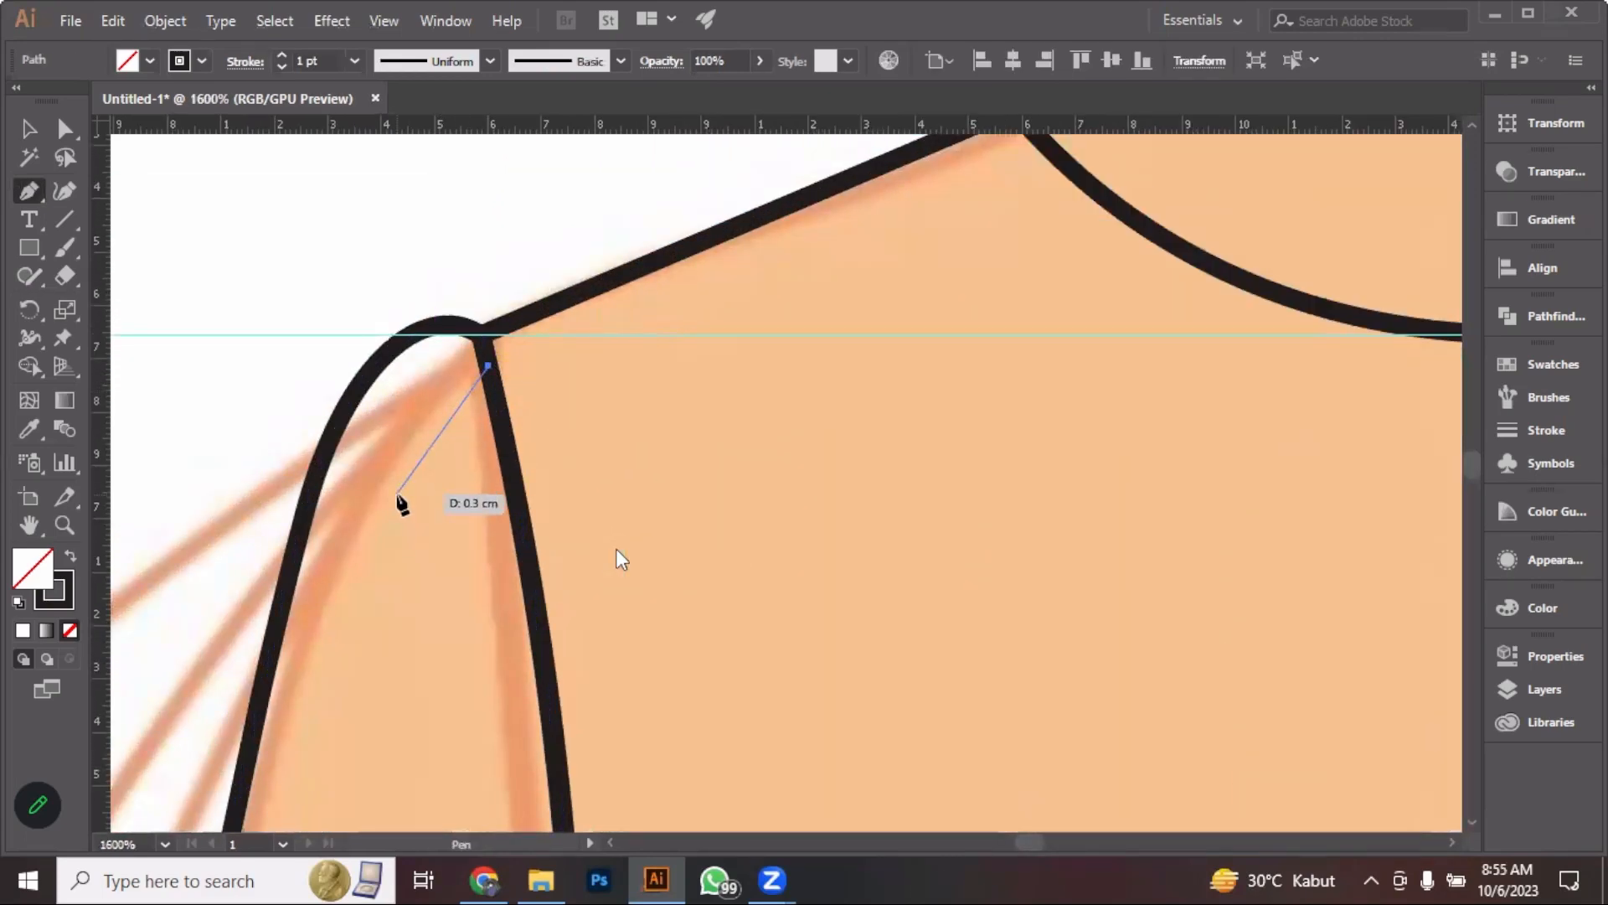
drag(396, 495, 372, 598)
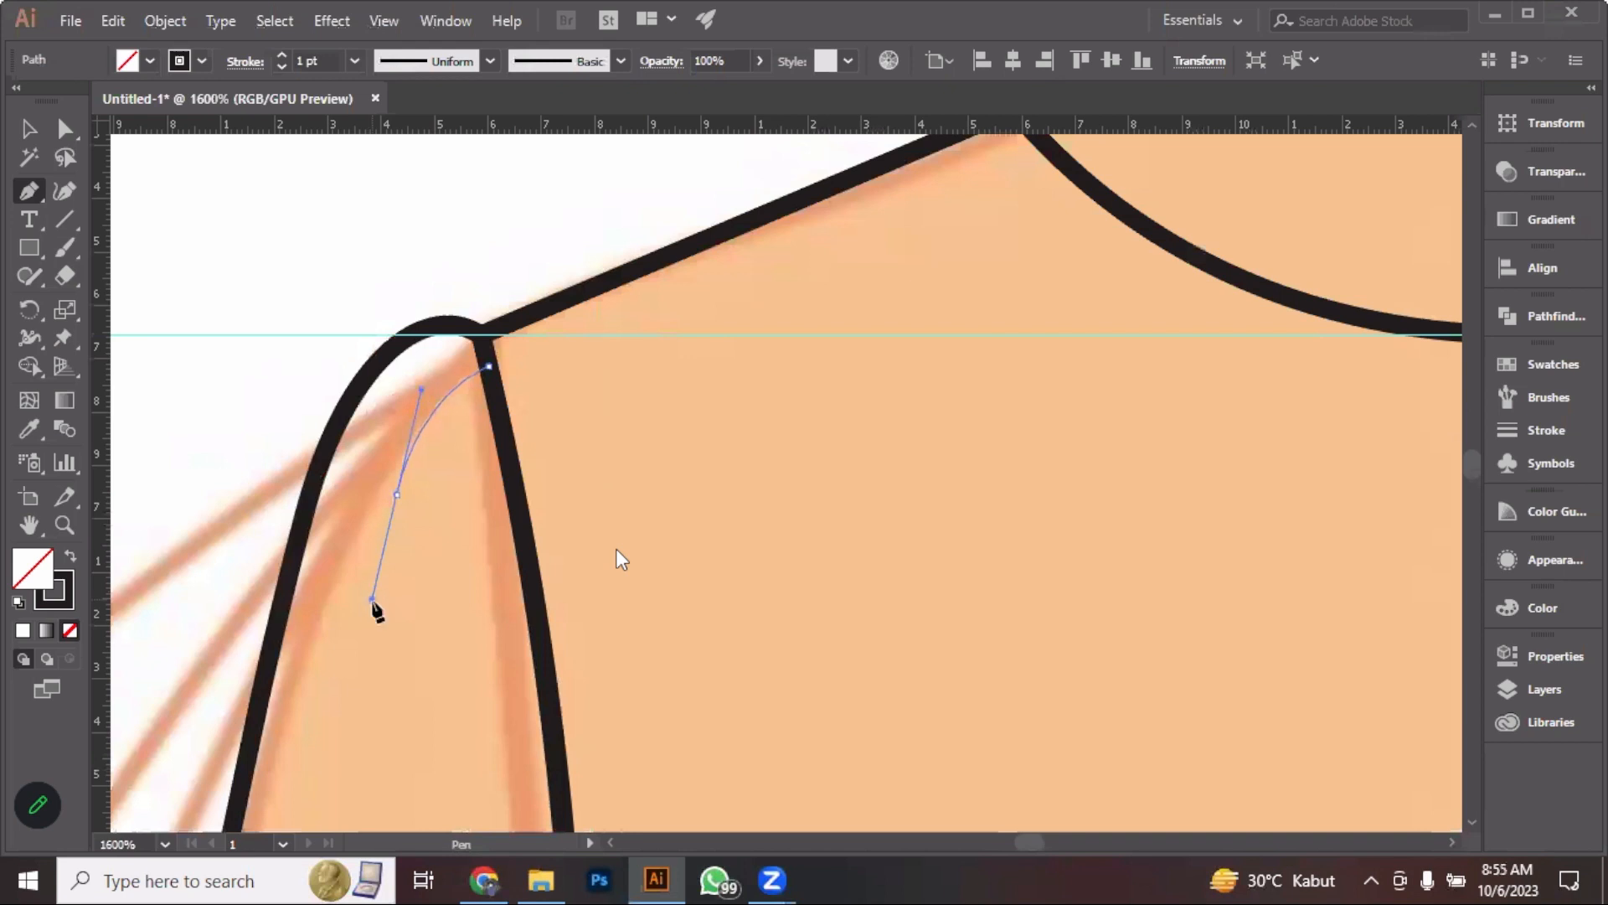
click(30, 129)
click(307, 231)
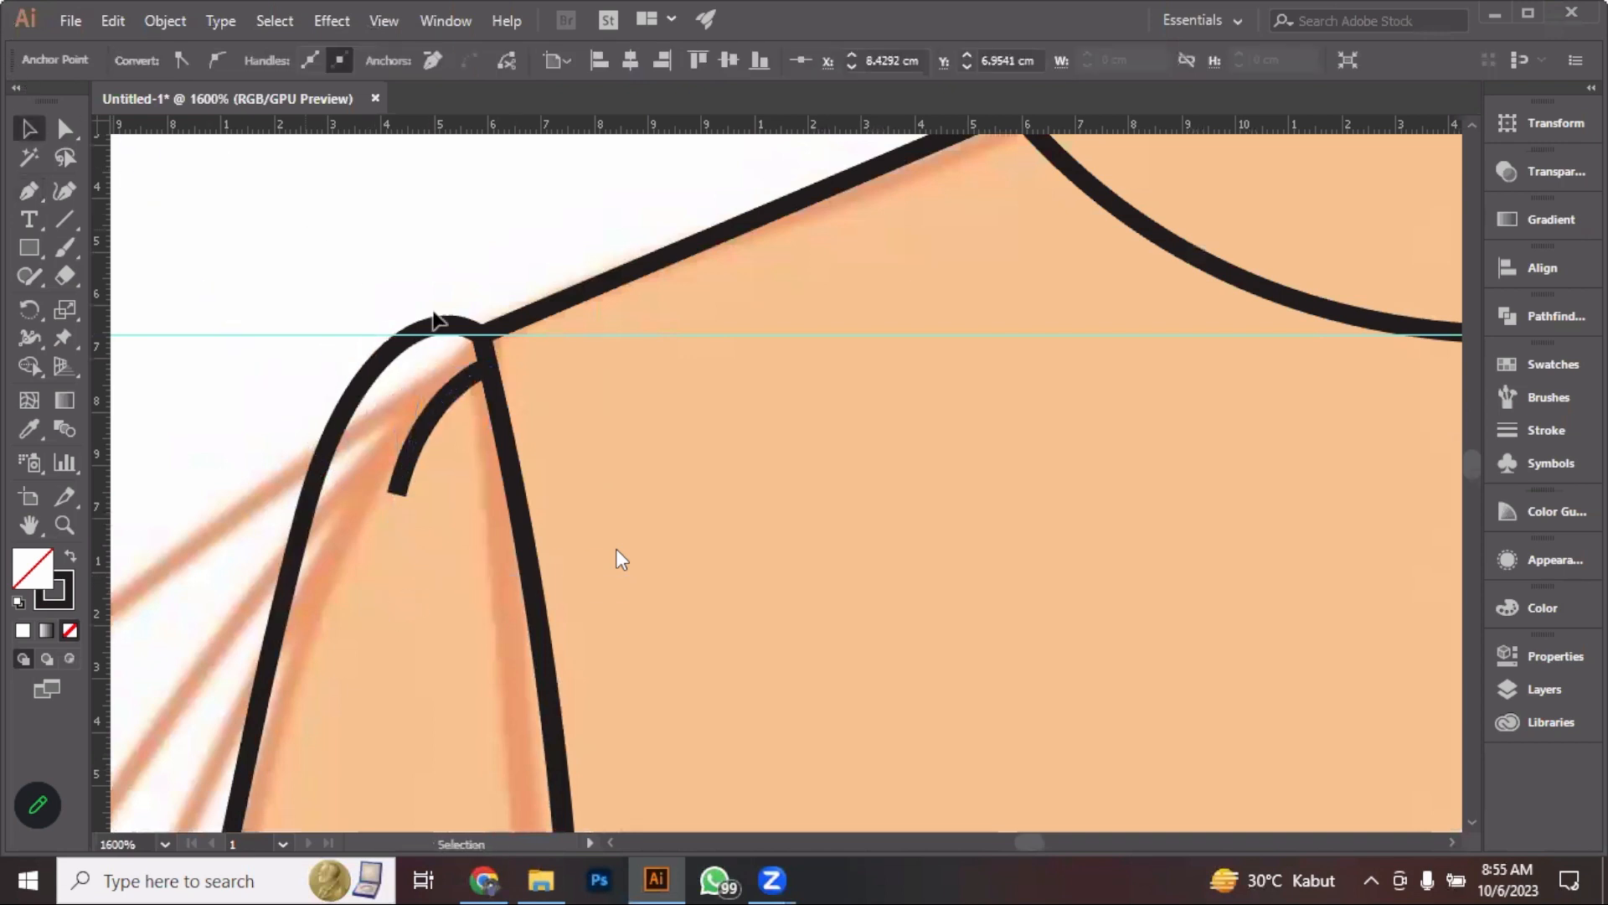
Widen the left sleeve cap by moving its outer anchor point outward to about X 8.23 cm, Y 6.98 cm and adjusting its curve
scroll(484, 339, down, 7)
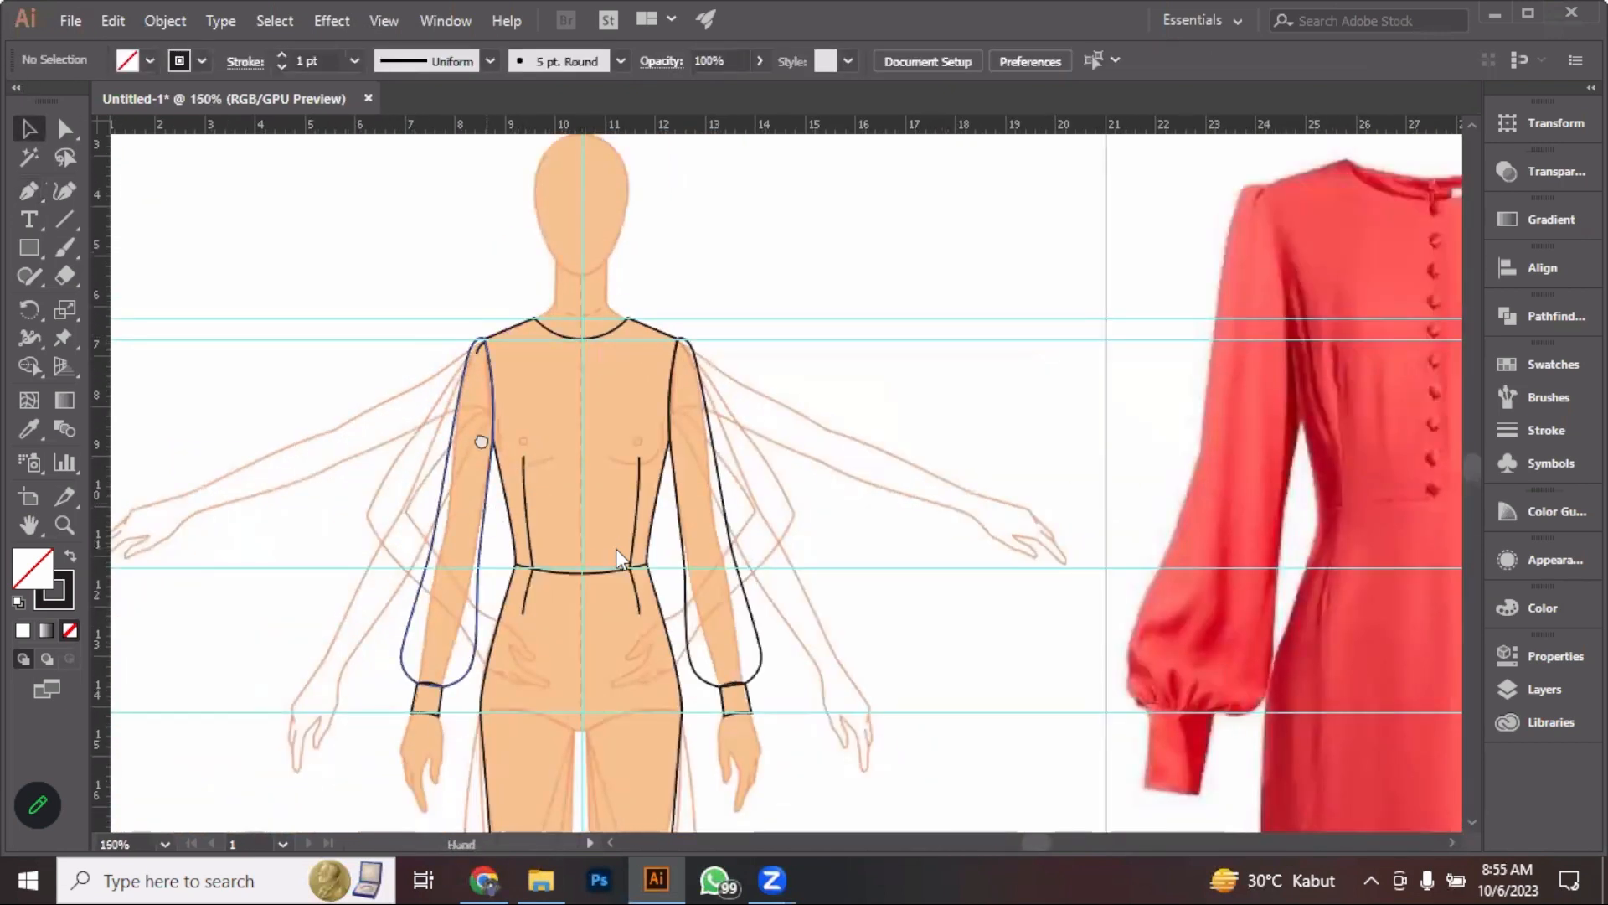
scroll(252, 277, down, 2)
key(a)
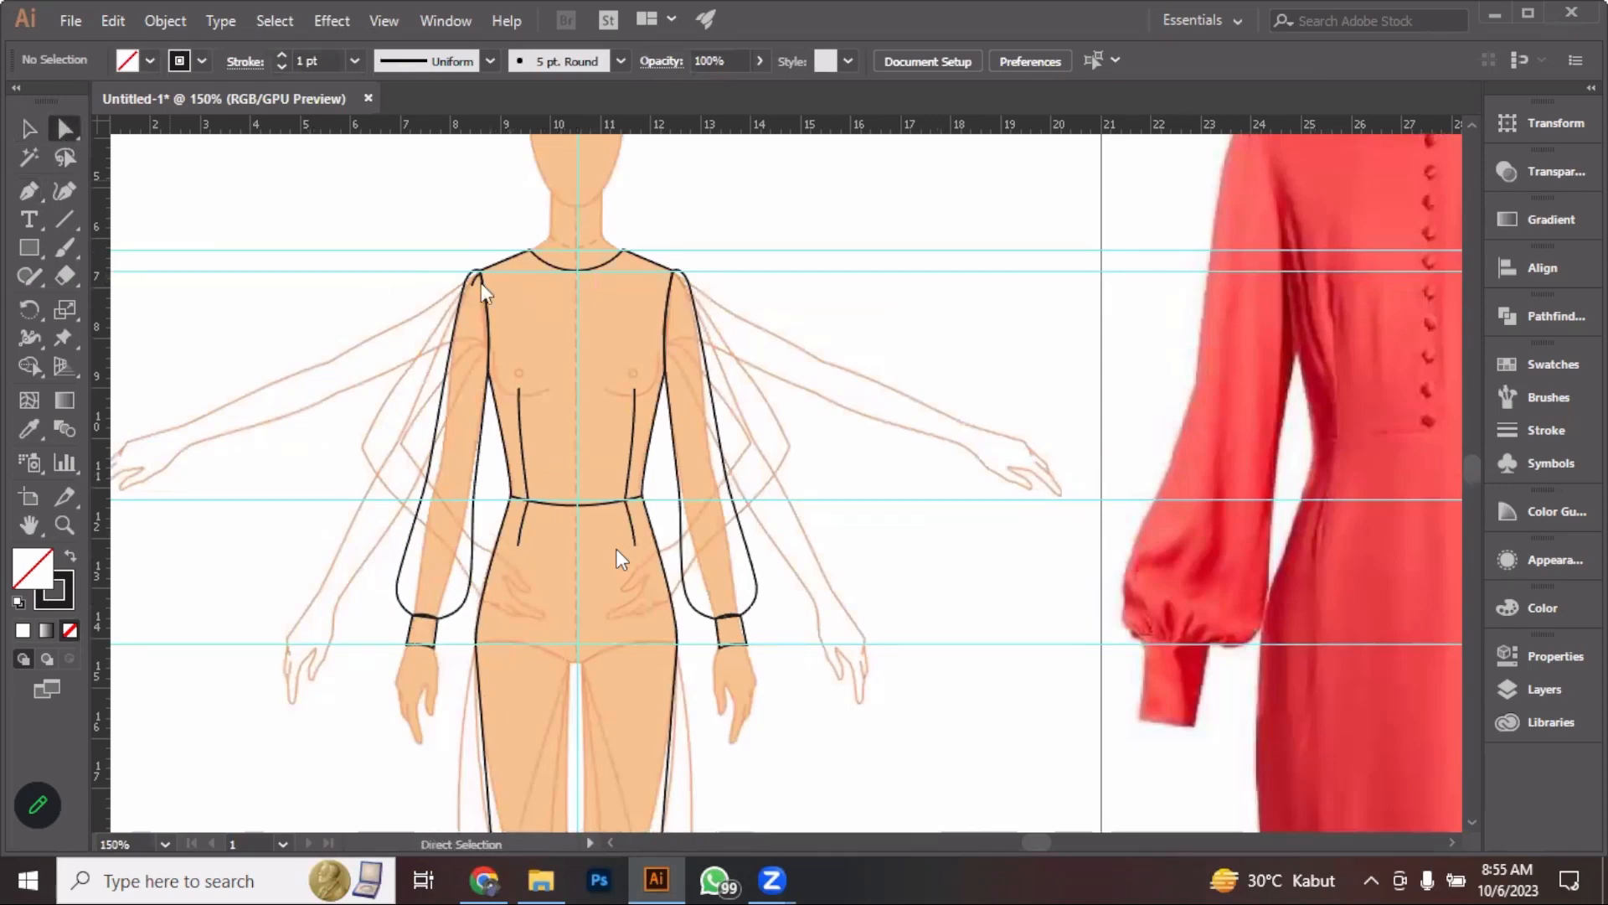
scroll(481, 283, up, 2)
click(443, 295)
scroll(443, 295, up, 4)
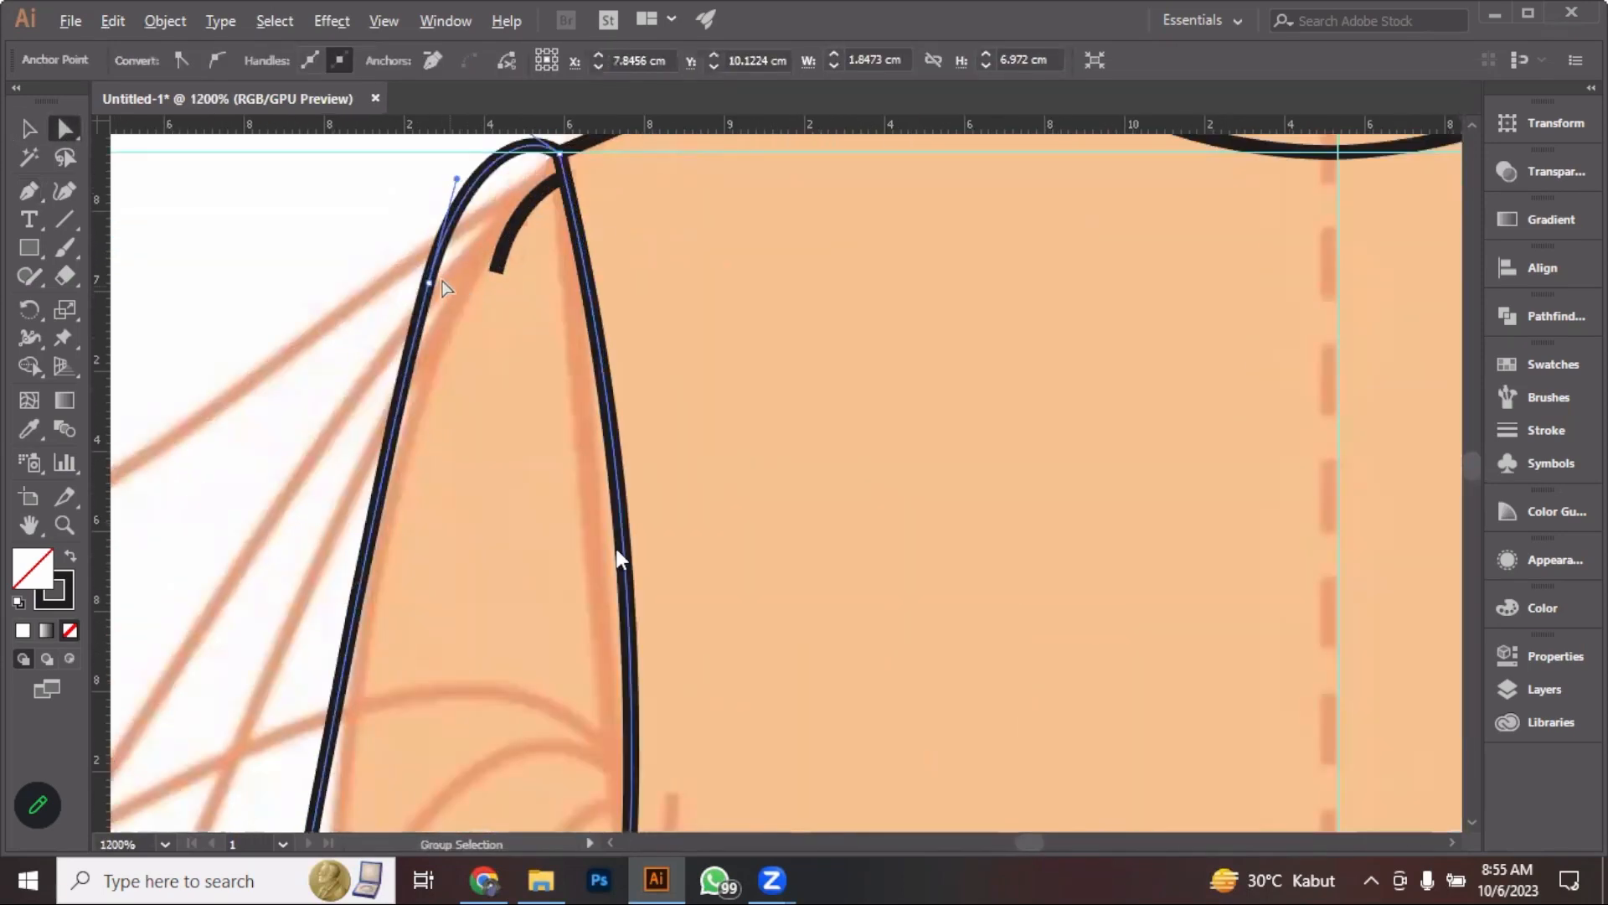
drag(425, 282, 438, 173)
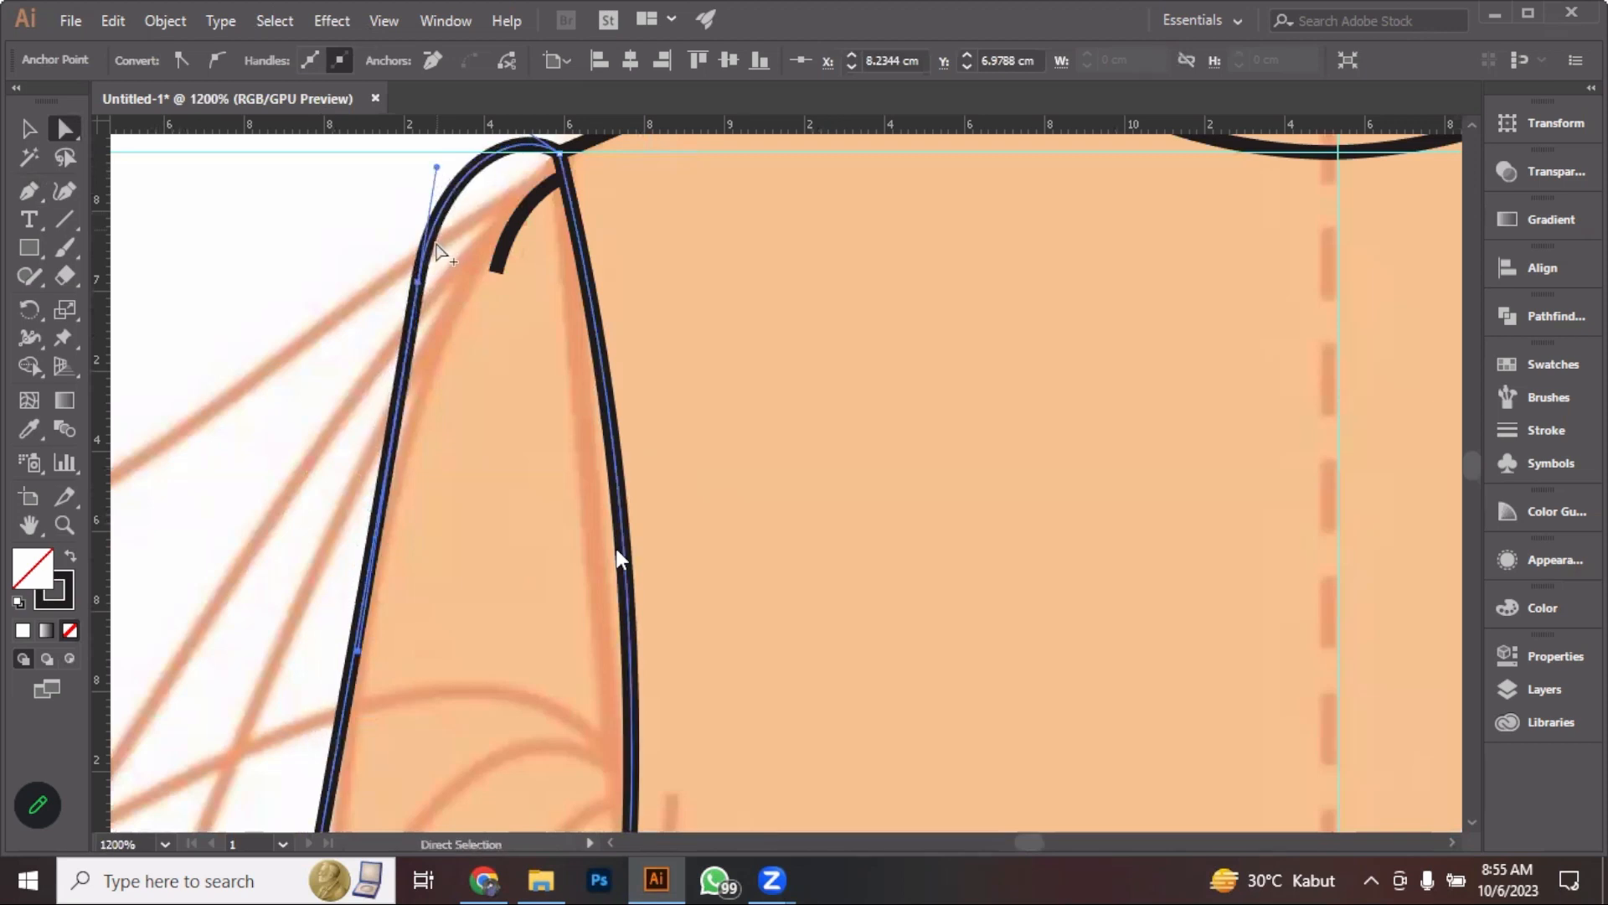
scroll(436, 250, down, 4)
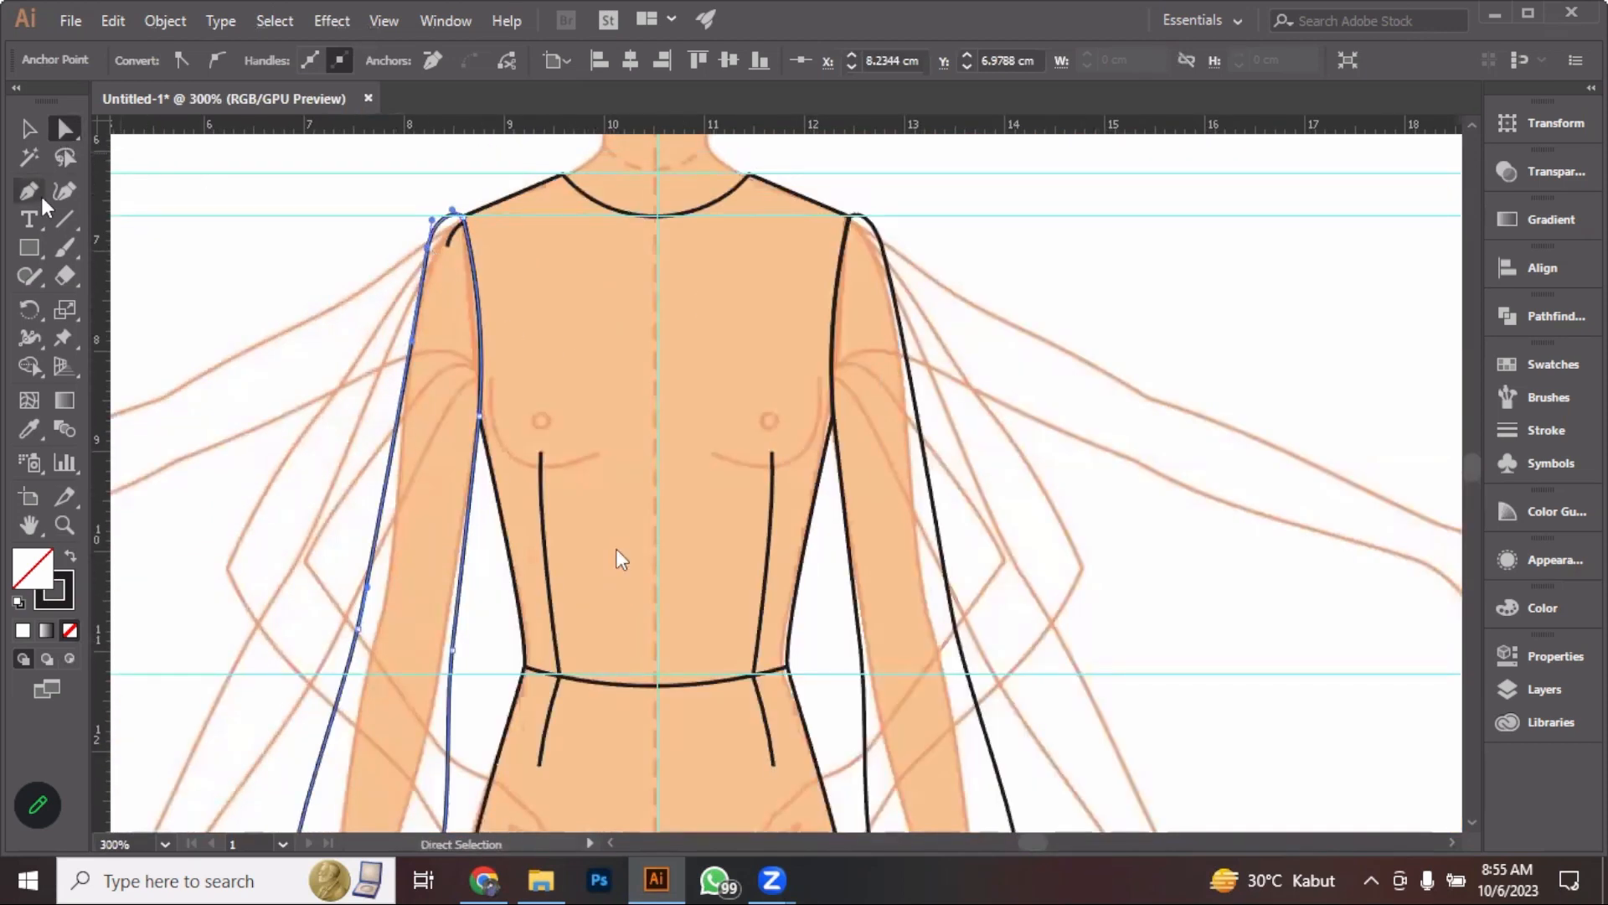
Round the gather line at the left sleeve cap, move its lower end slightly up and outward, refine its handle, and deselect it
drag(30, 193, 84, 276)
scroll(460, 243, up, 5)
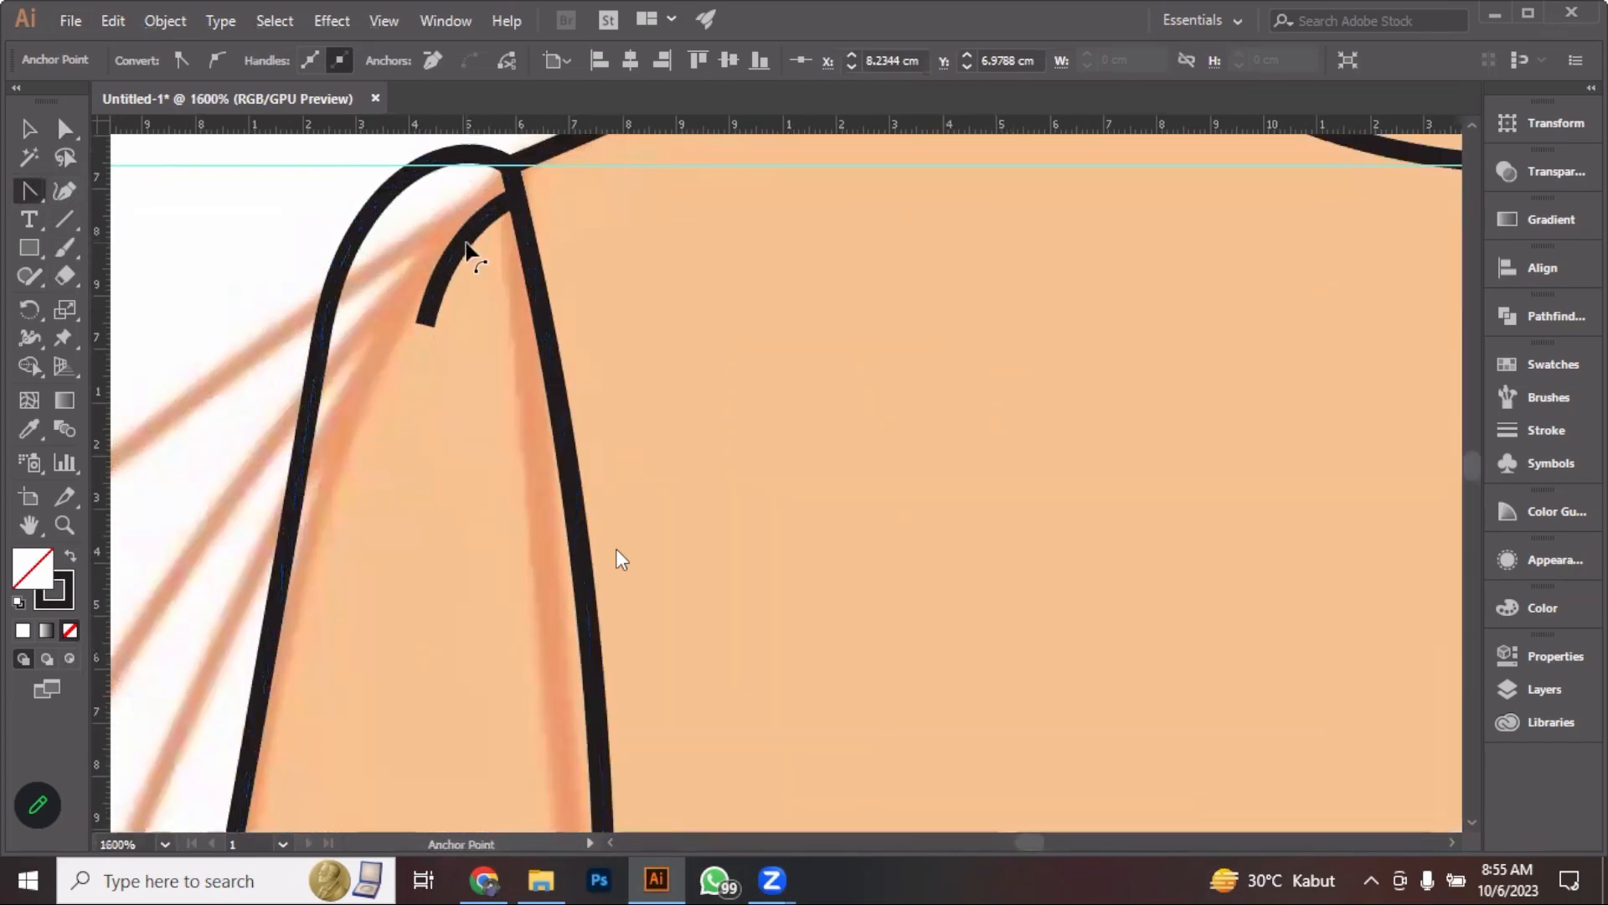
click(465, 249)
drag(459, 243, 451, 253)
click(71, 139)
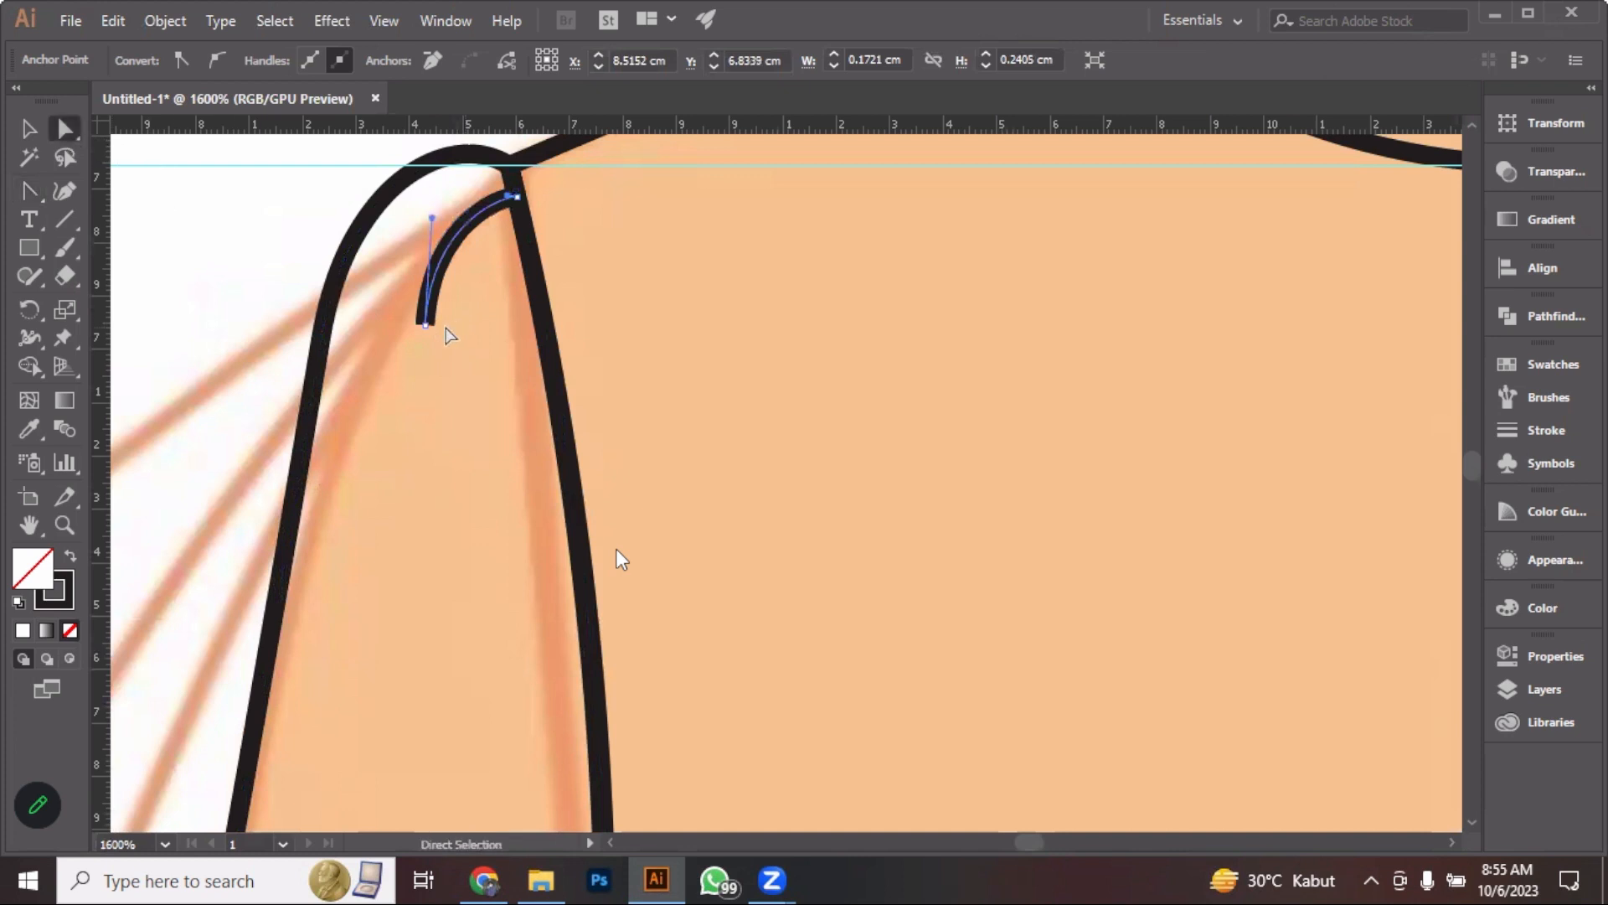
drag(426, 321, 418, 310)
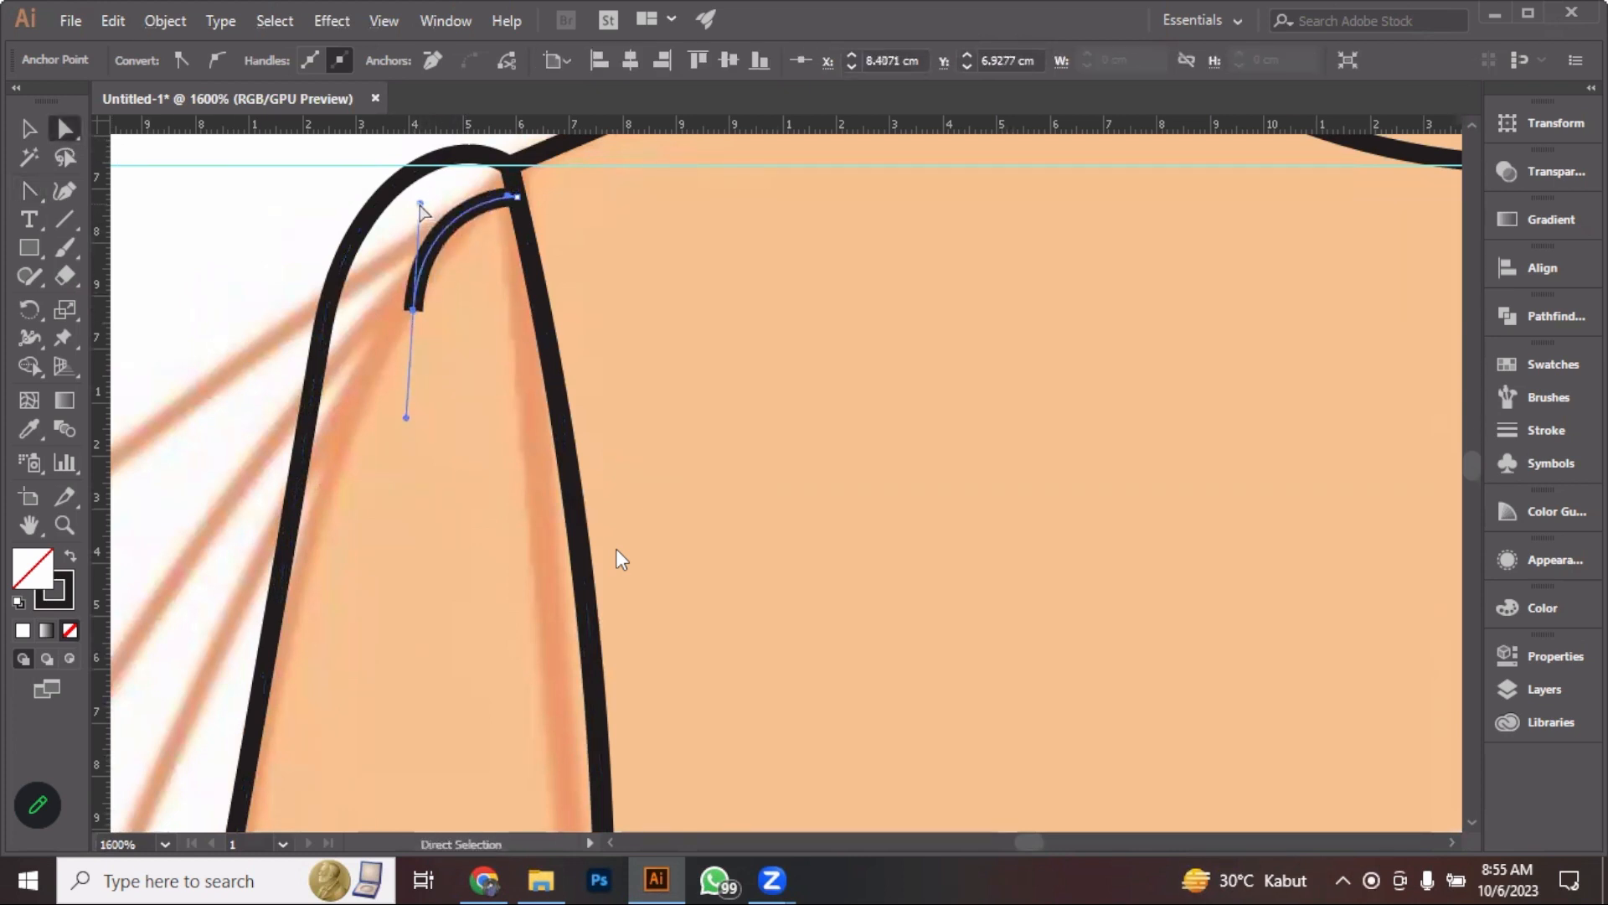
drag(422, 206, 436, 202)
key(v)
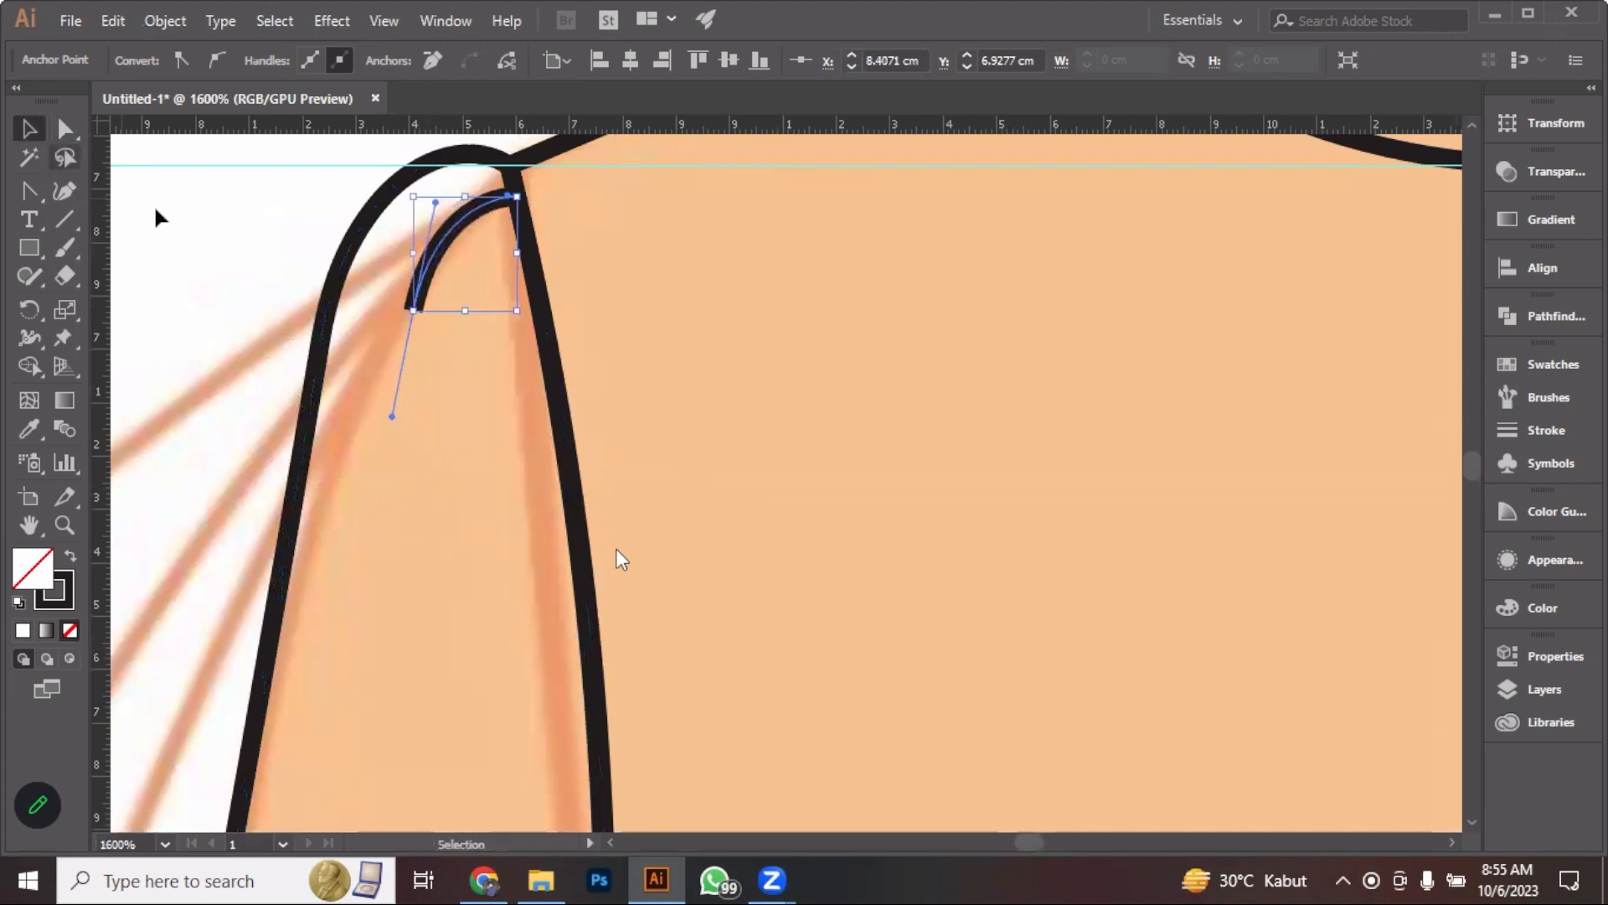
click(258, 243)
Examine the sleeve hems, cuffs and hip area of the drawing against the red reference dress
scroll(259, 251, down, 7)
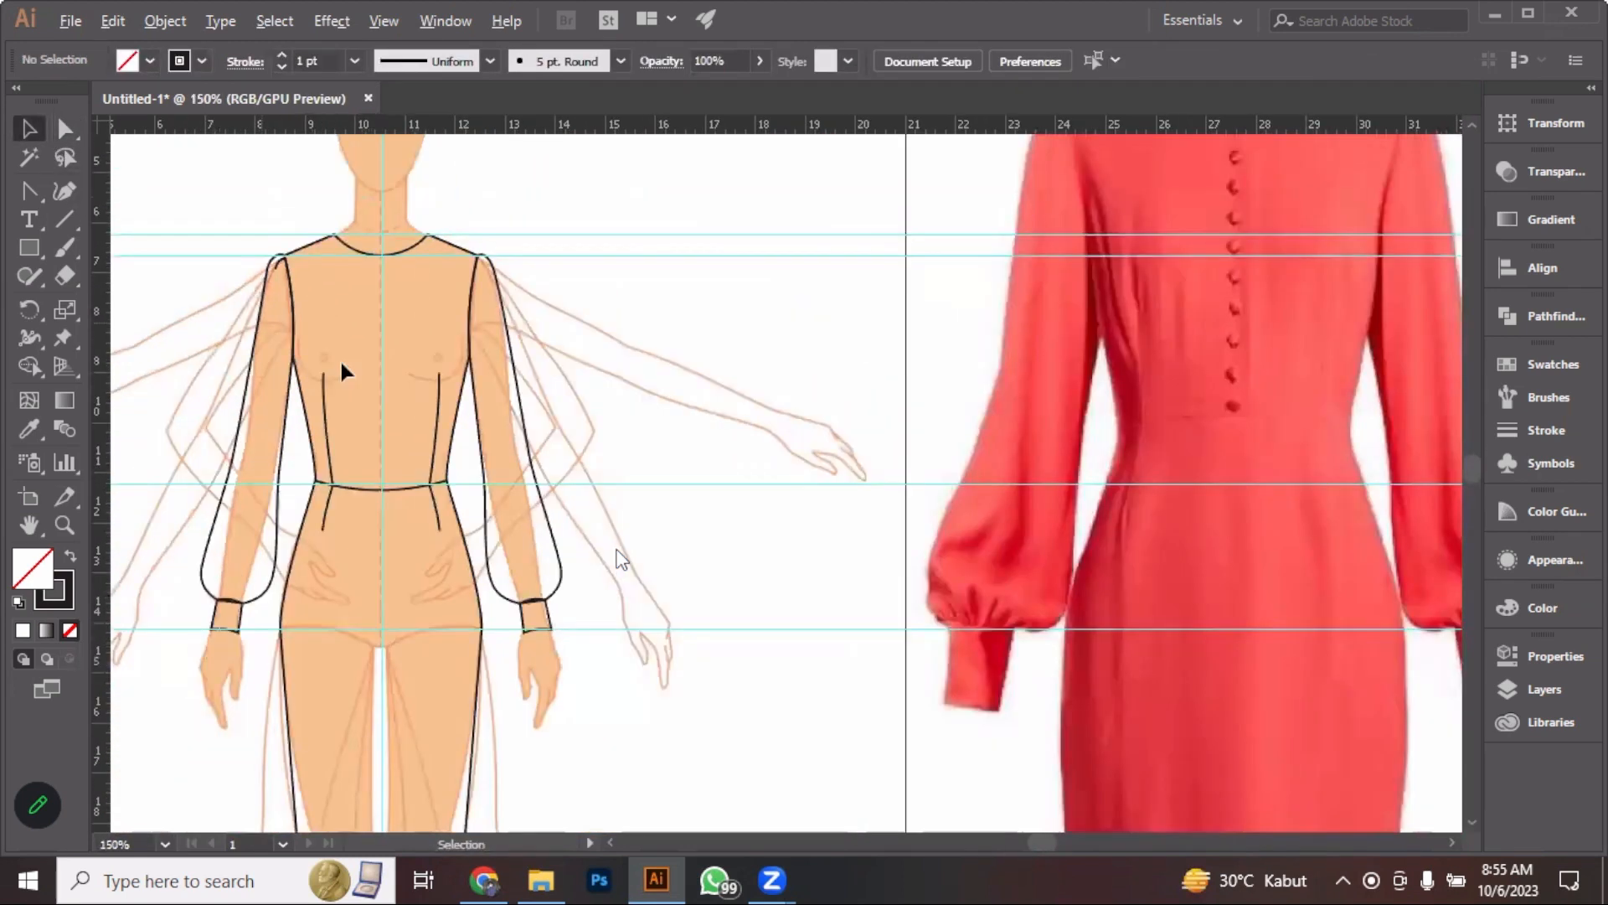
key(space)
drag(566, 269, 801, 160)
scroll(459, 494, up, 1)
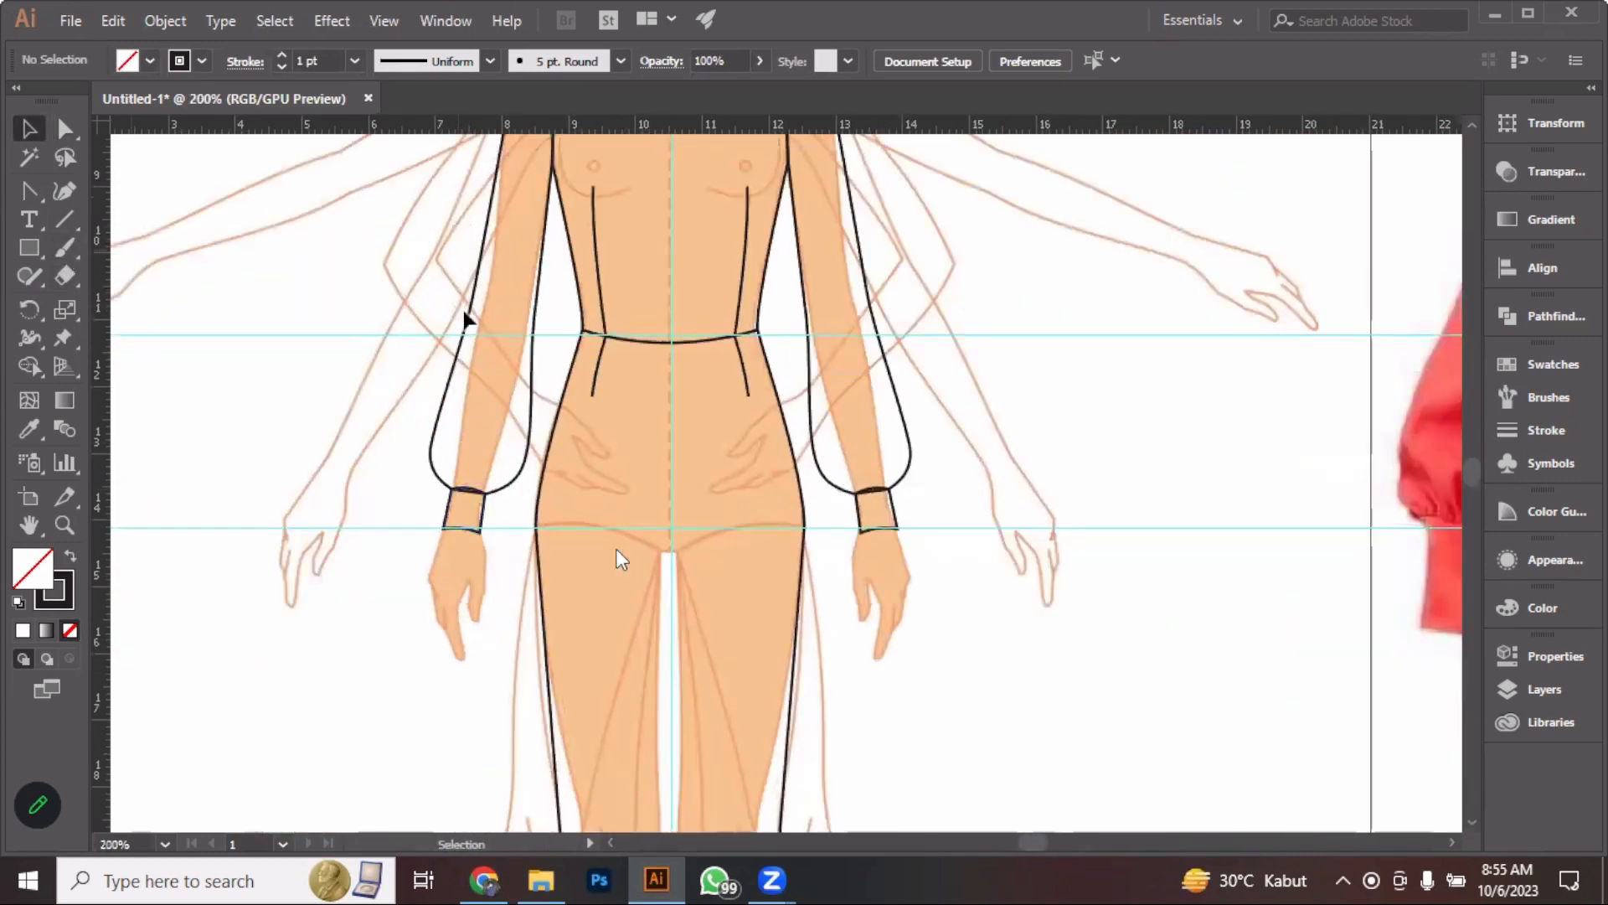
scroll(620, 560, right, 3)
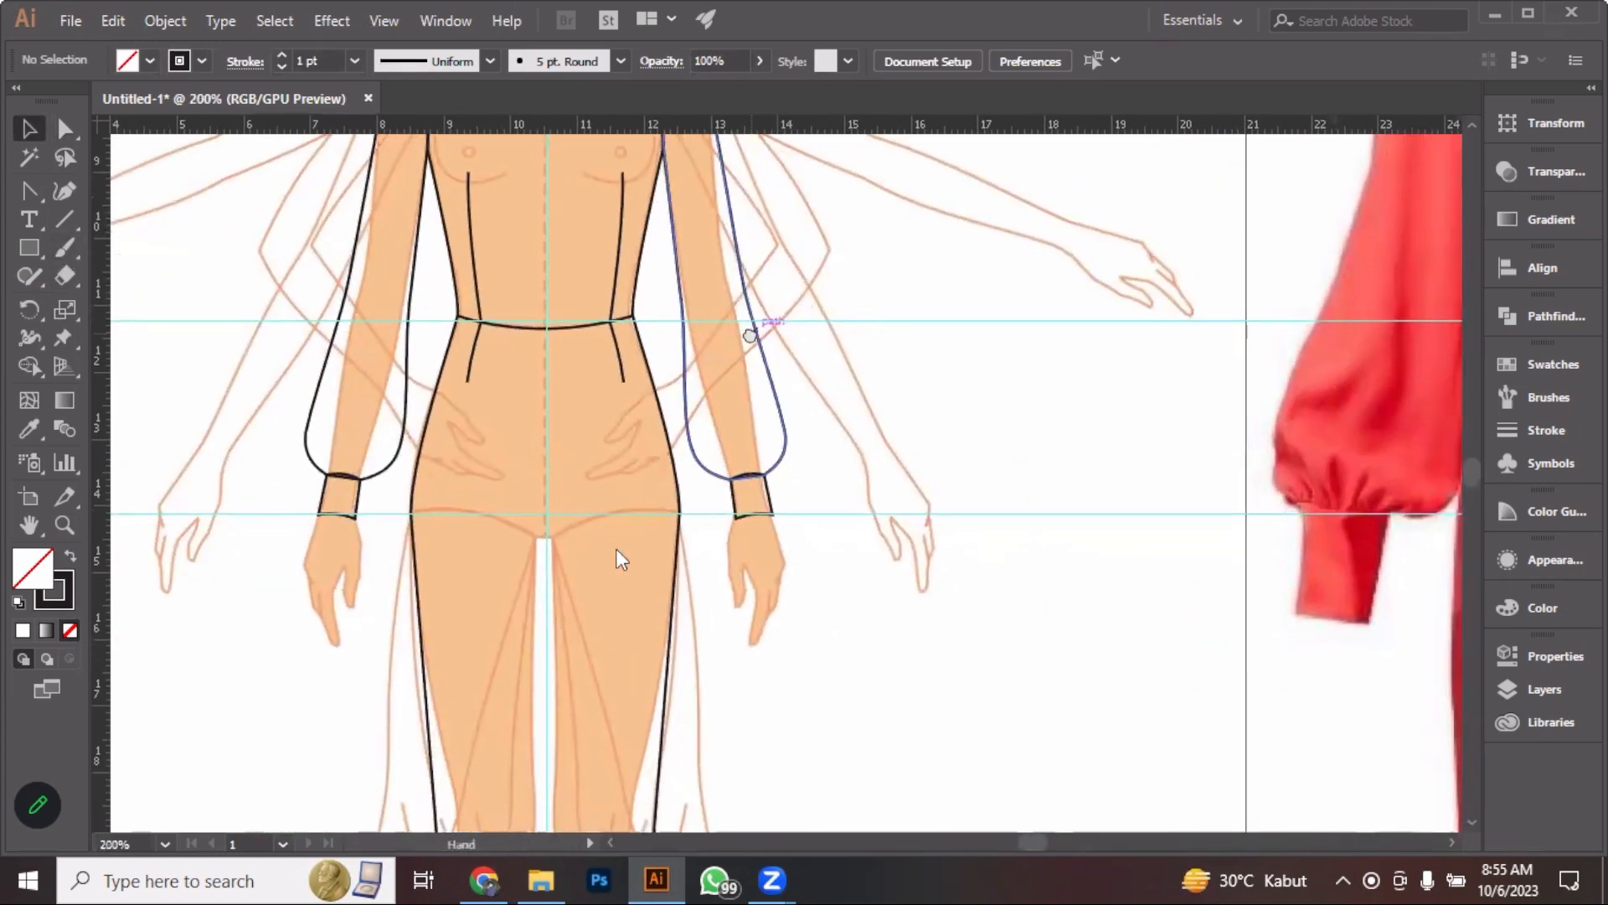
click(33, 192)
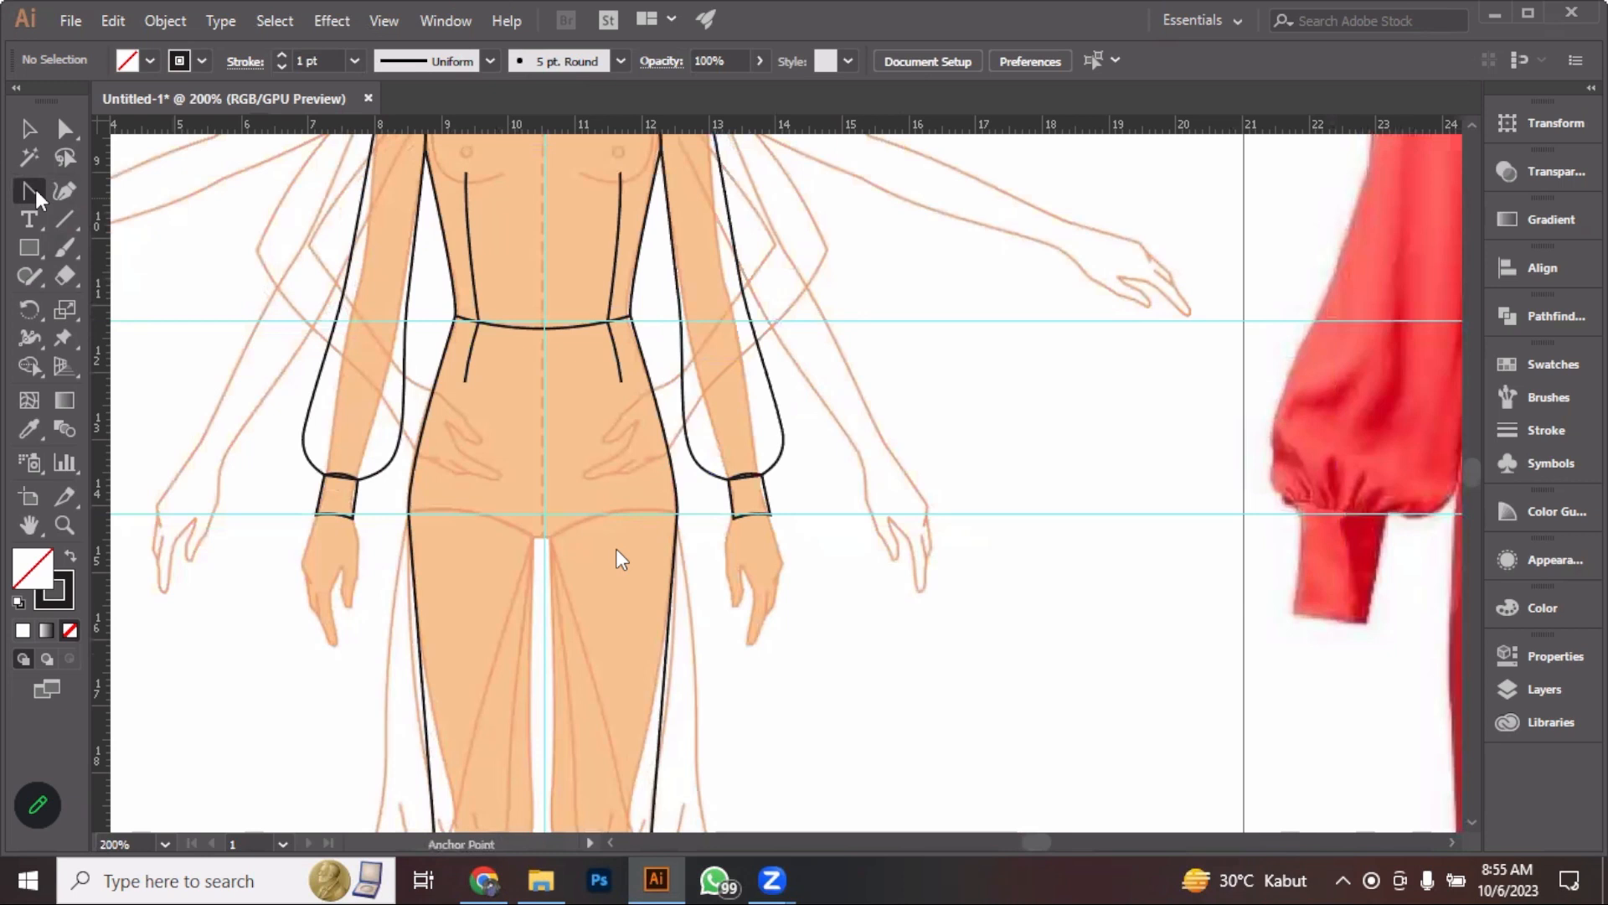
click(35, 194)
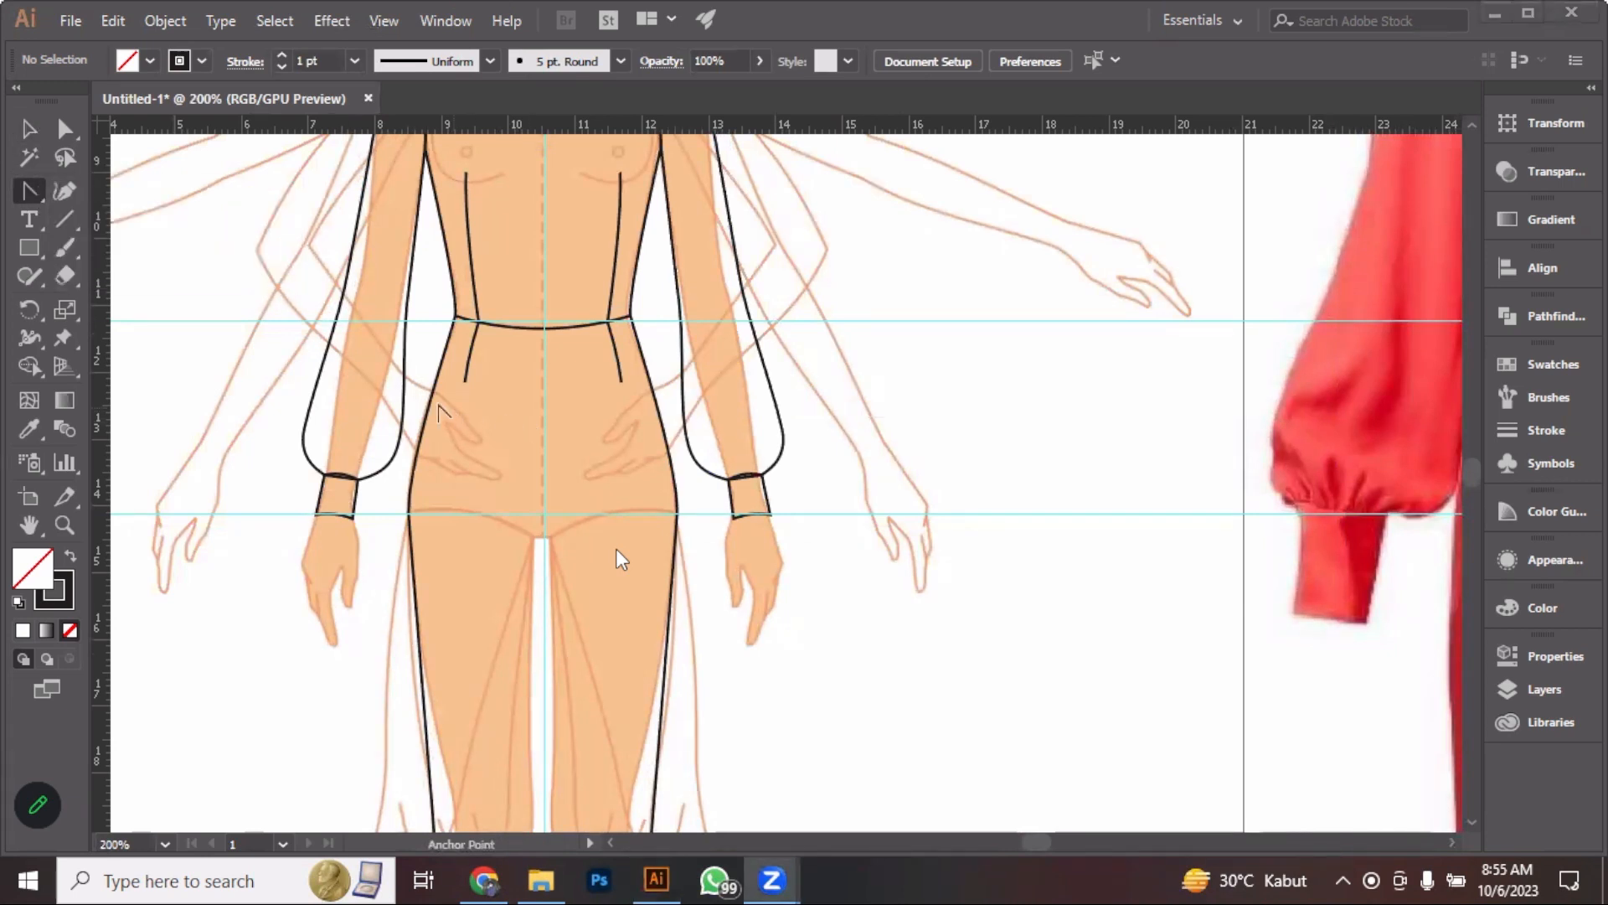
key(v)
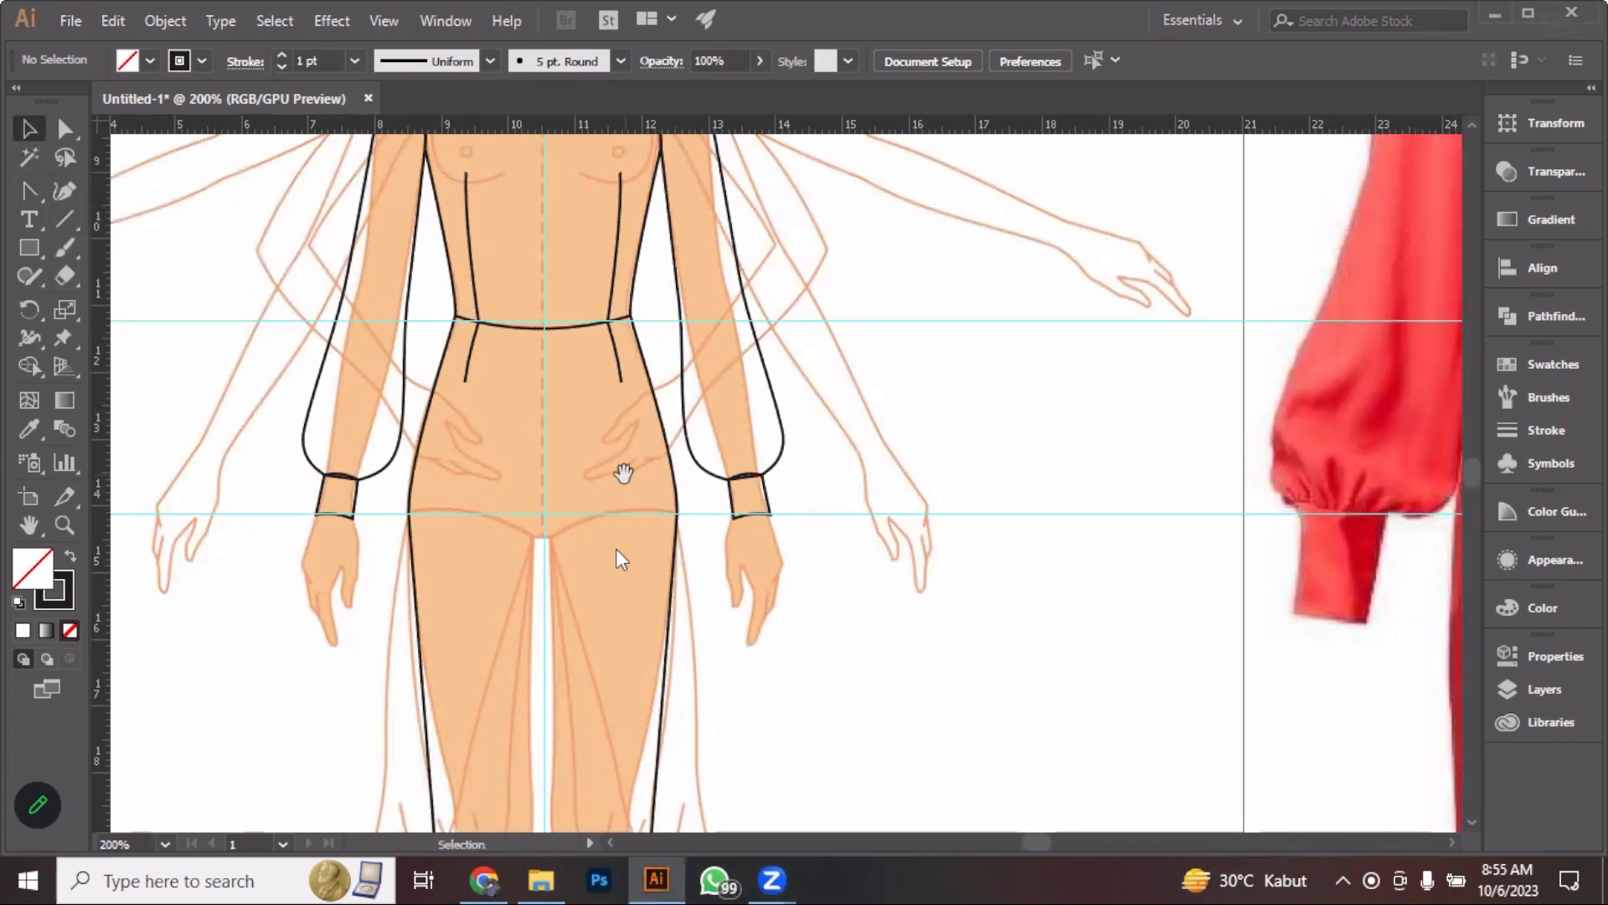
key(space)
drag(992, 454, 825, 450)
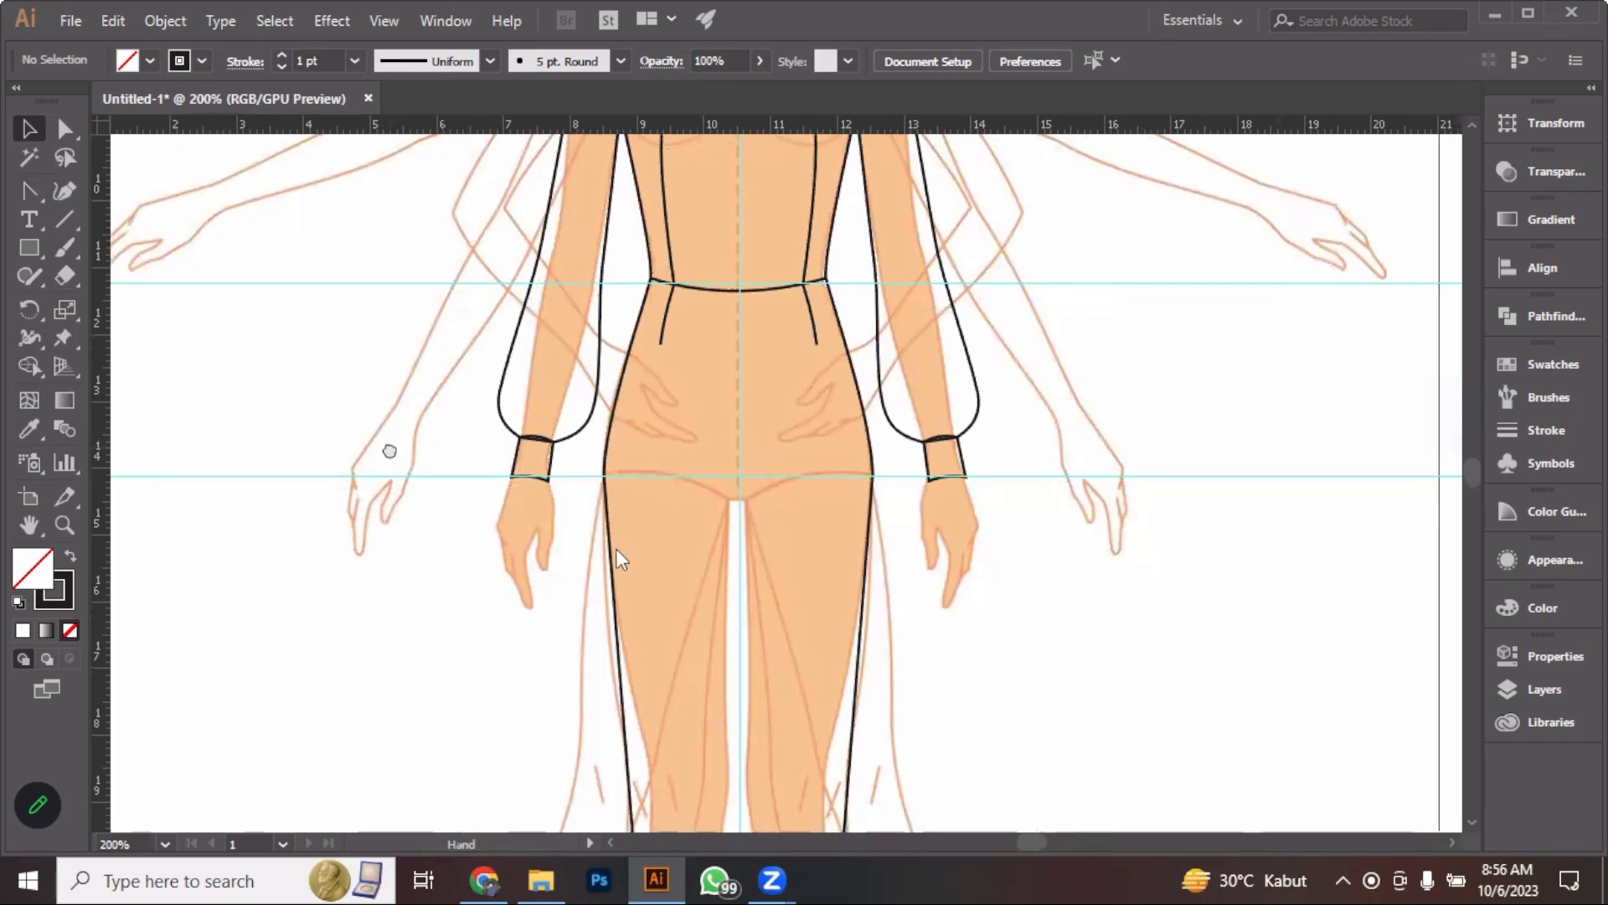
Draw a short curved gather line at the left sleeve's cuff seam, ending at about X 7.30 cm, Y 12.98 cm, and deselect it
drag(390, 451, 572, 449)
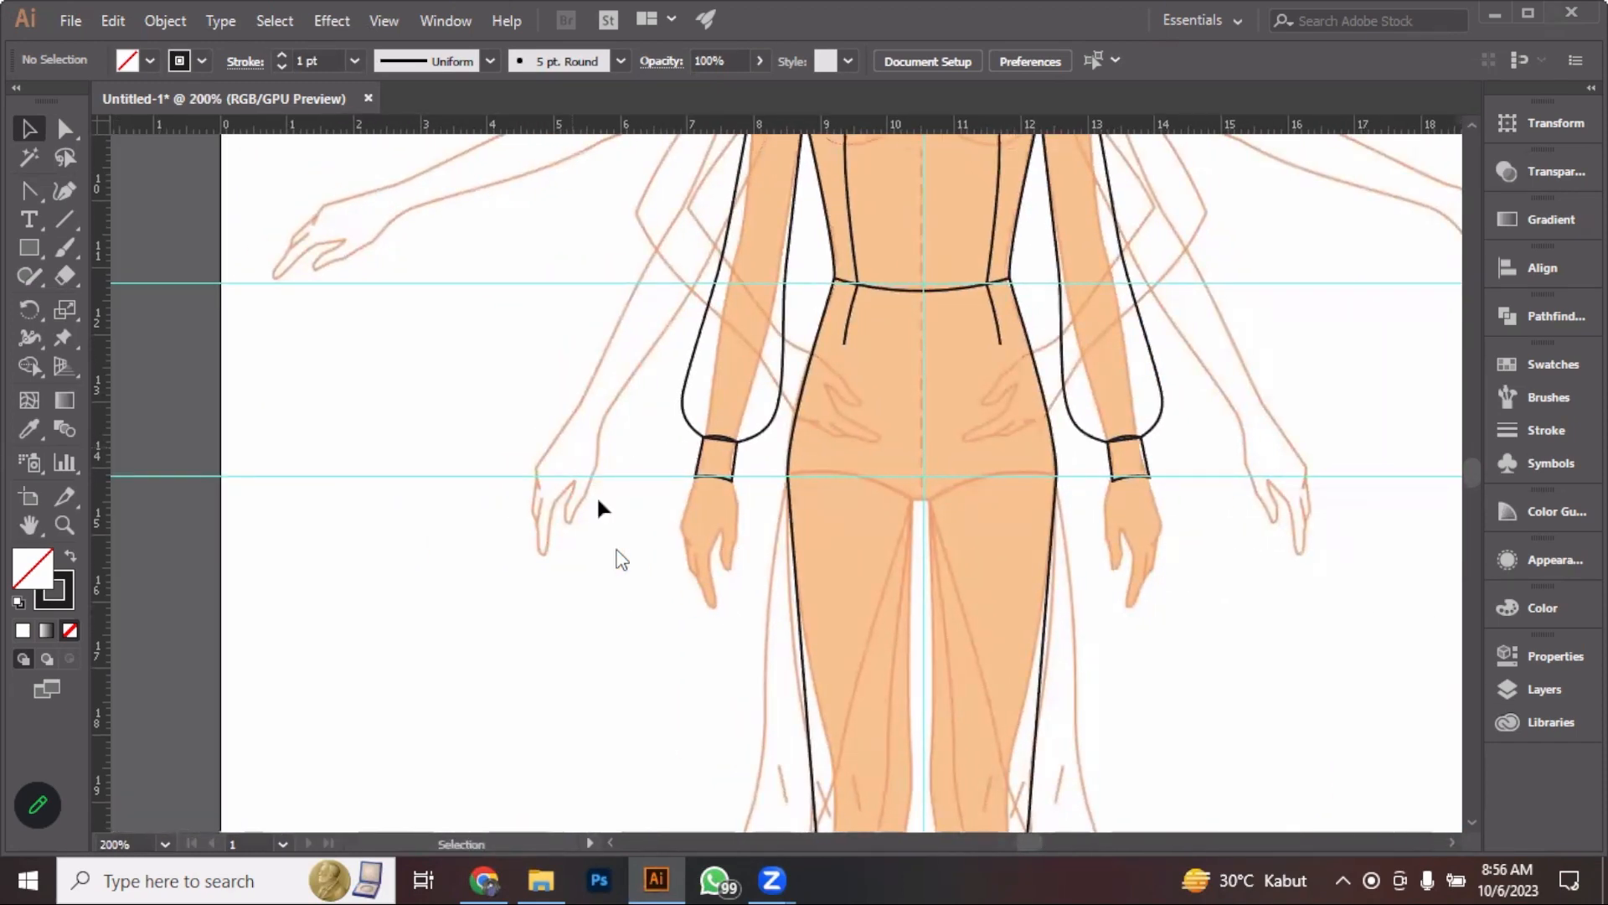
scroll(1450, 841, right, 5)
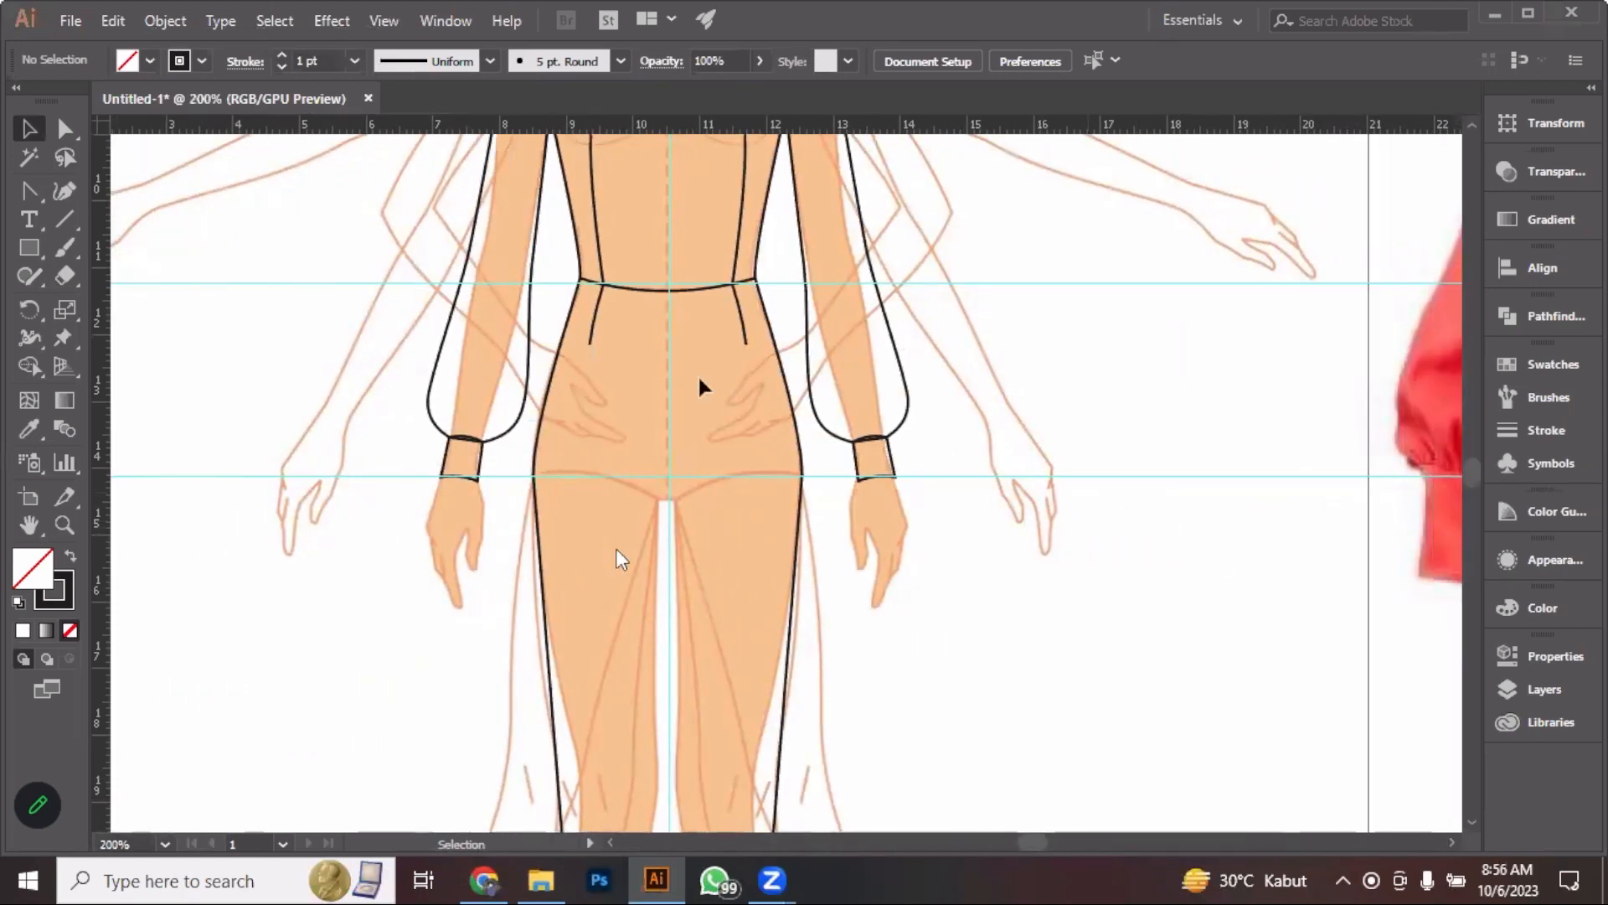
scroll(504, 371, left, 5)
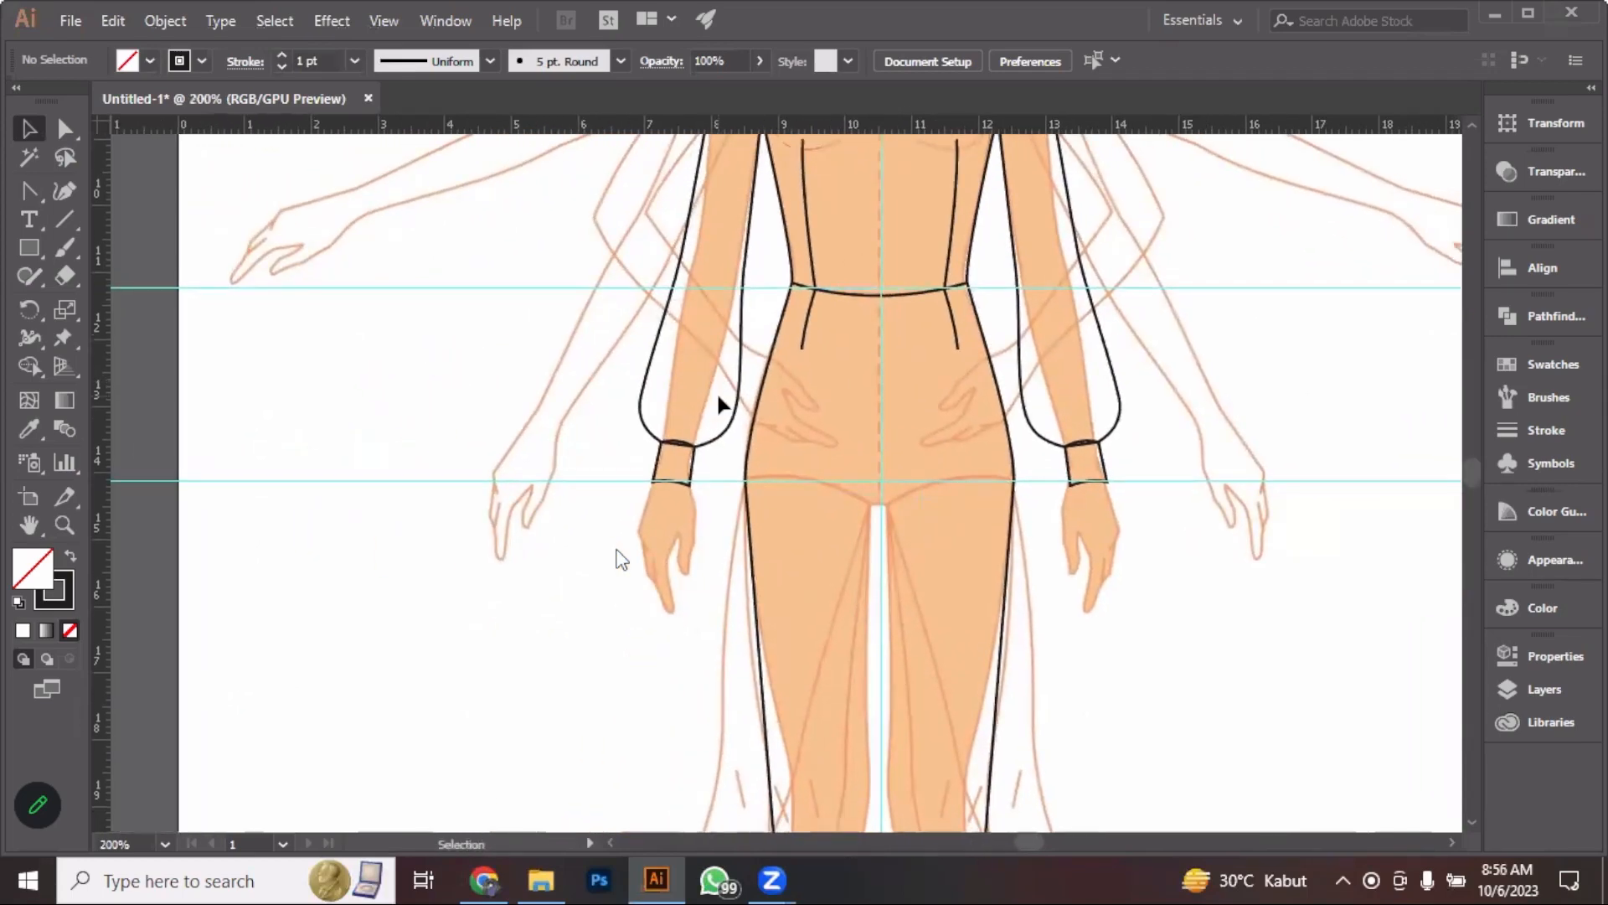
scroll(621, 559, right, 5)
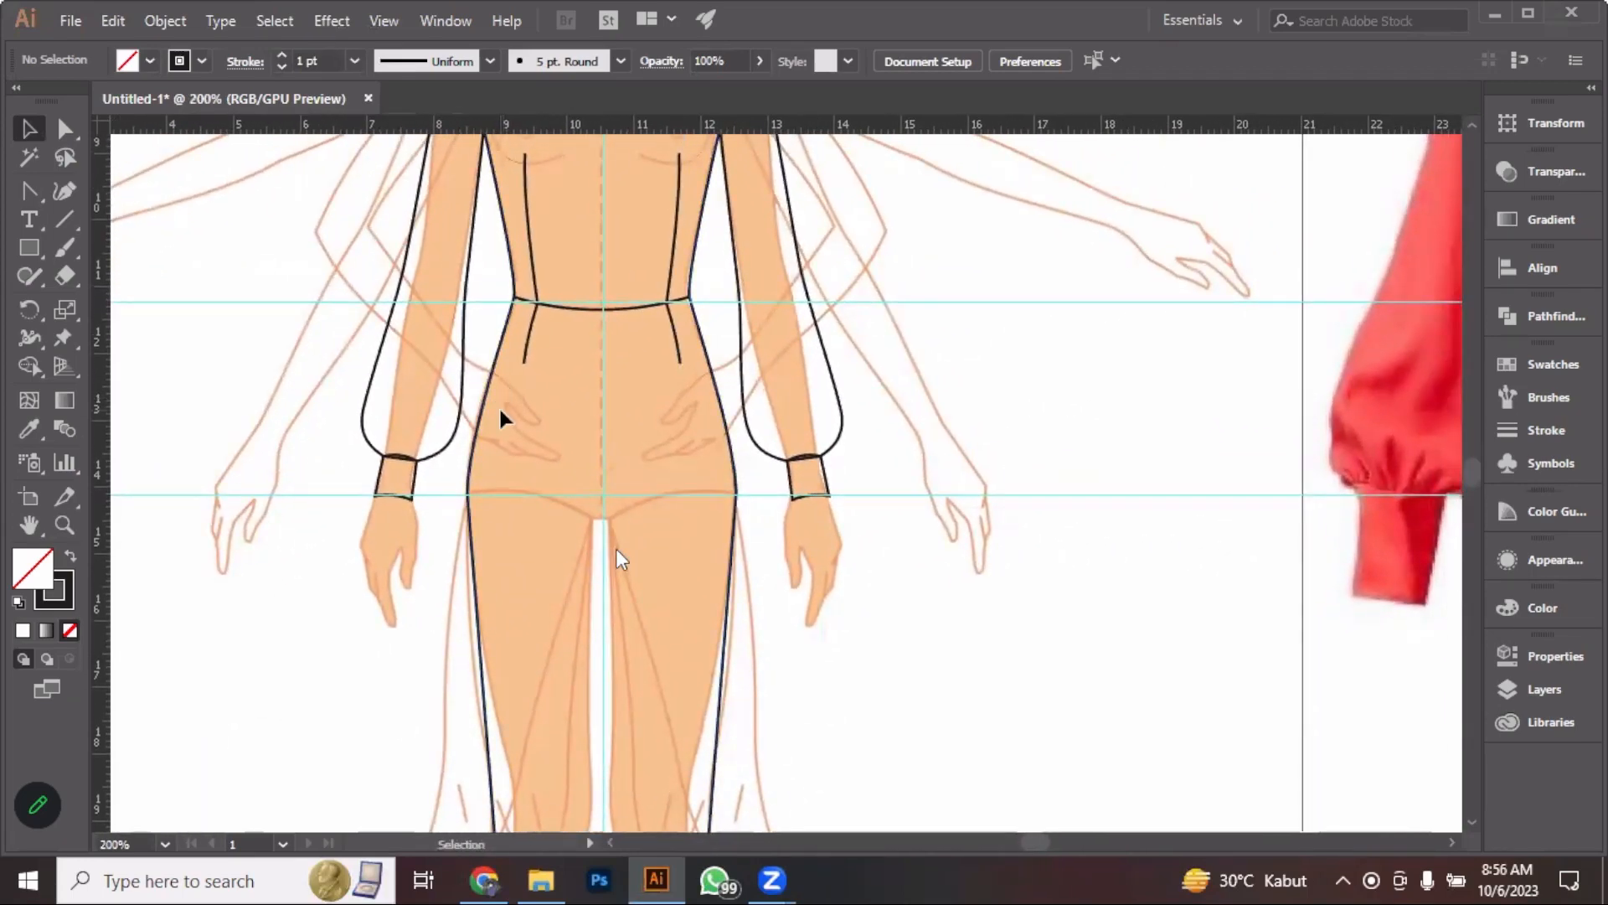
drag(30, 191, 92, 190)
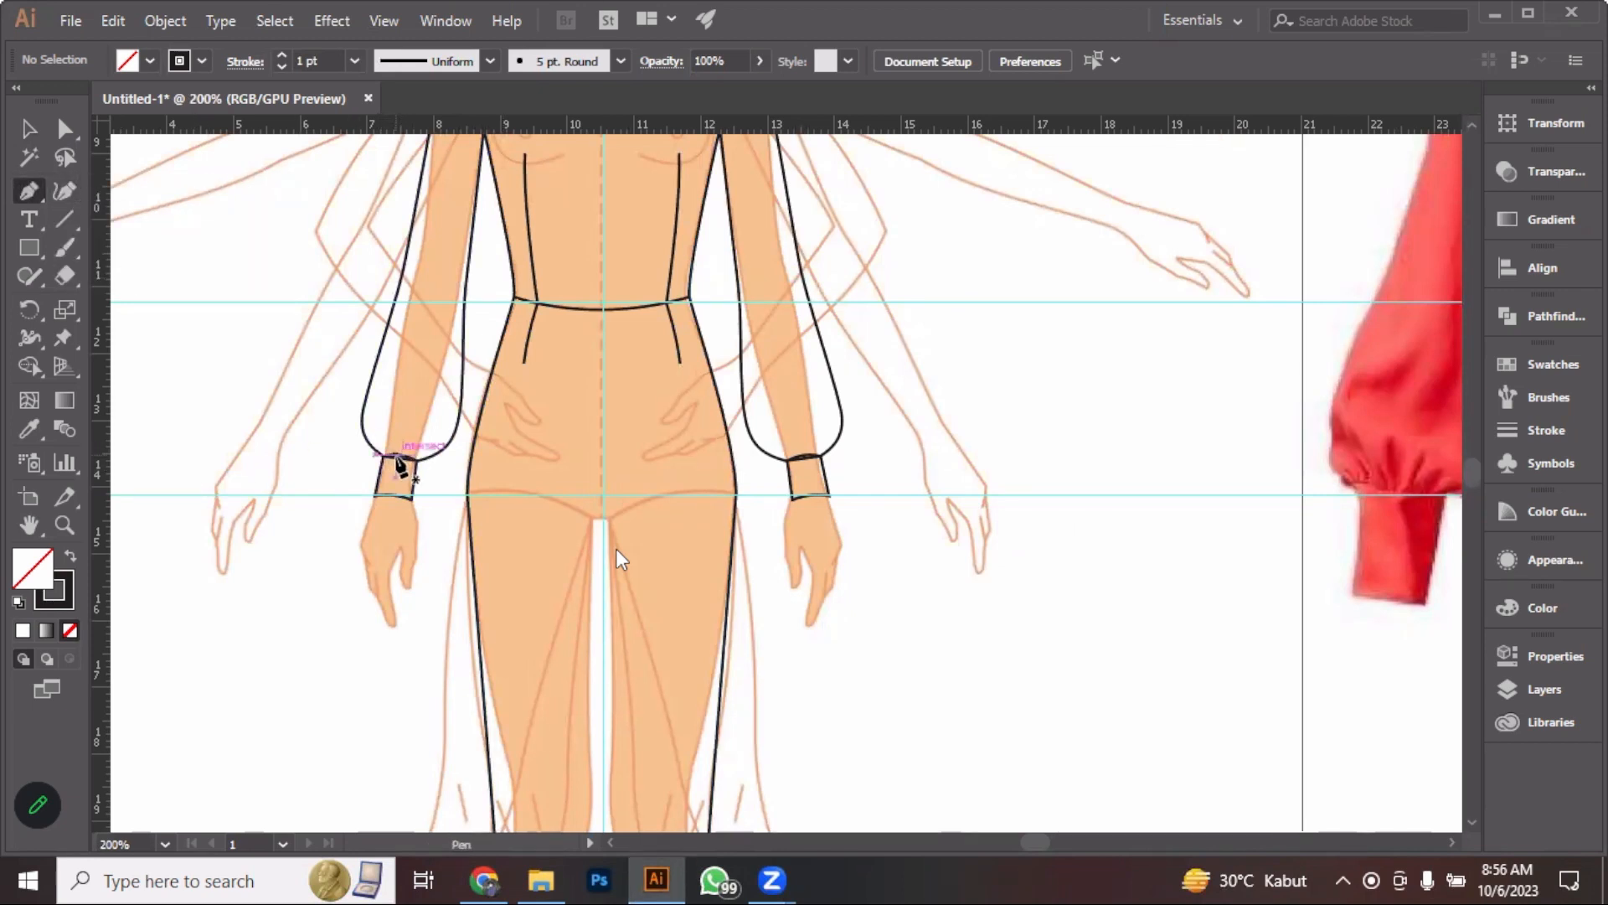
drag(396, 459, 391, 394)
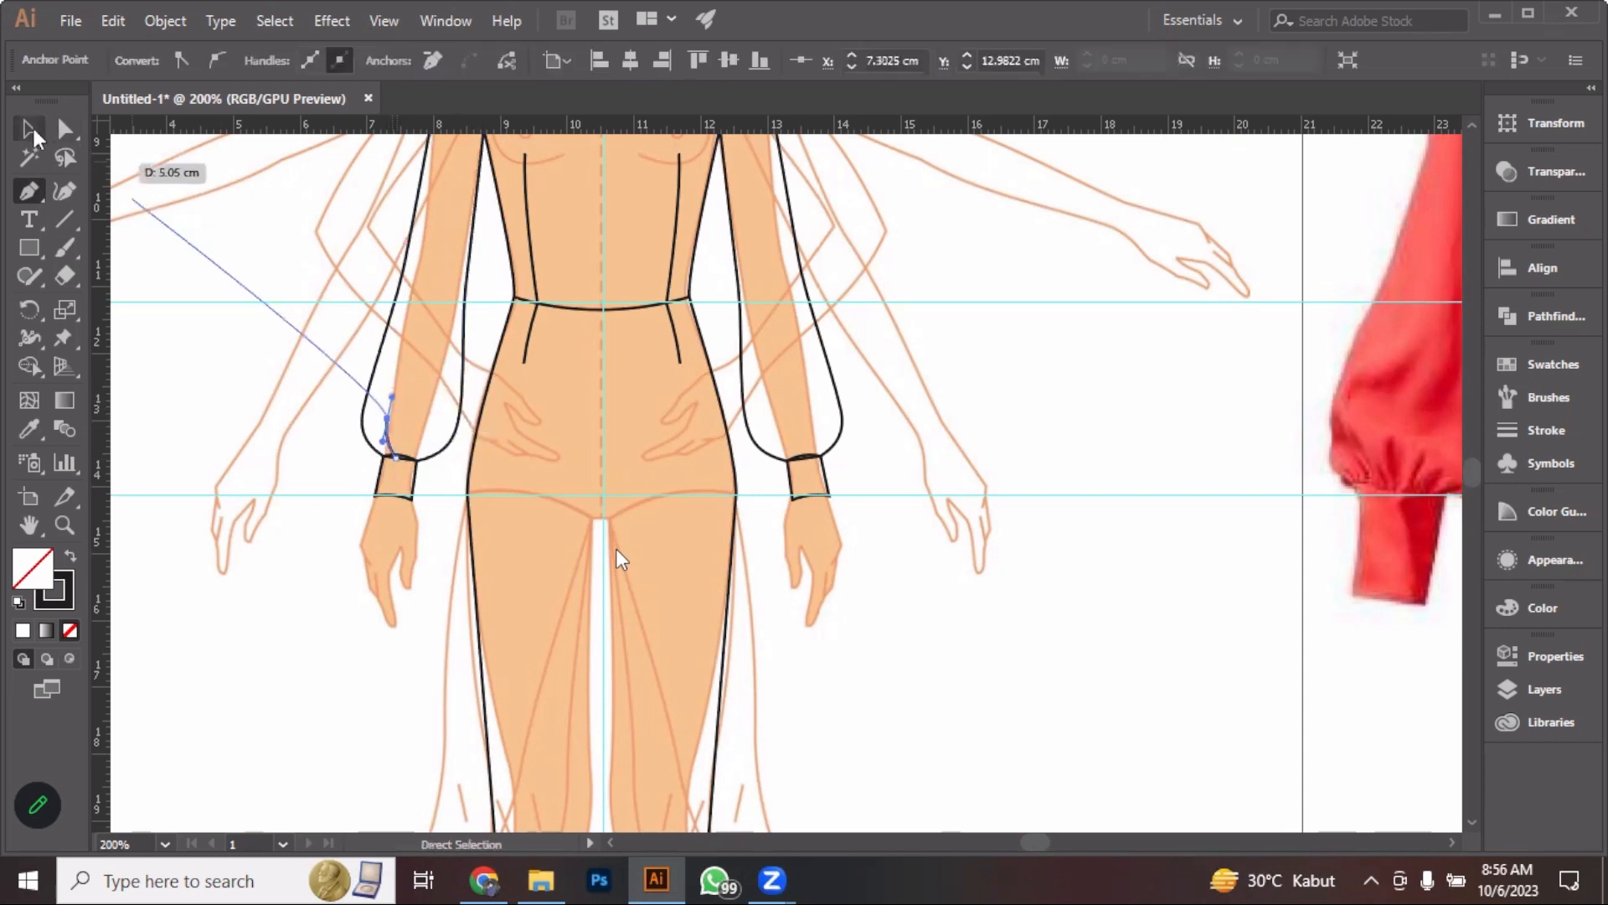
ctrl+click(209, 343)
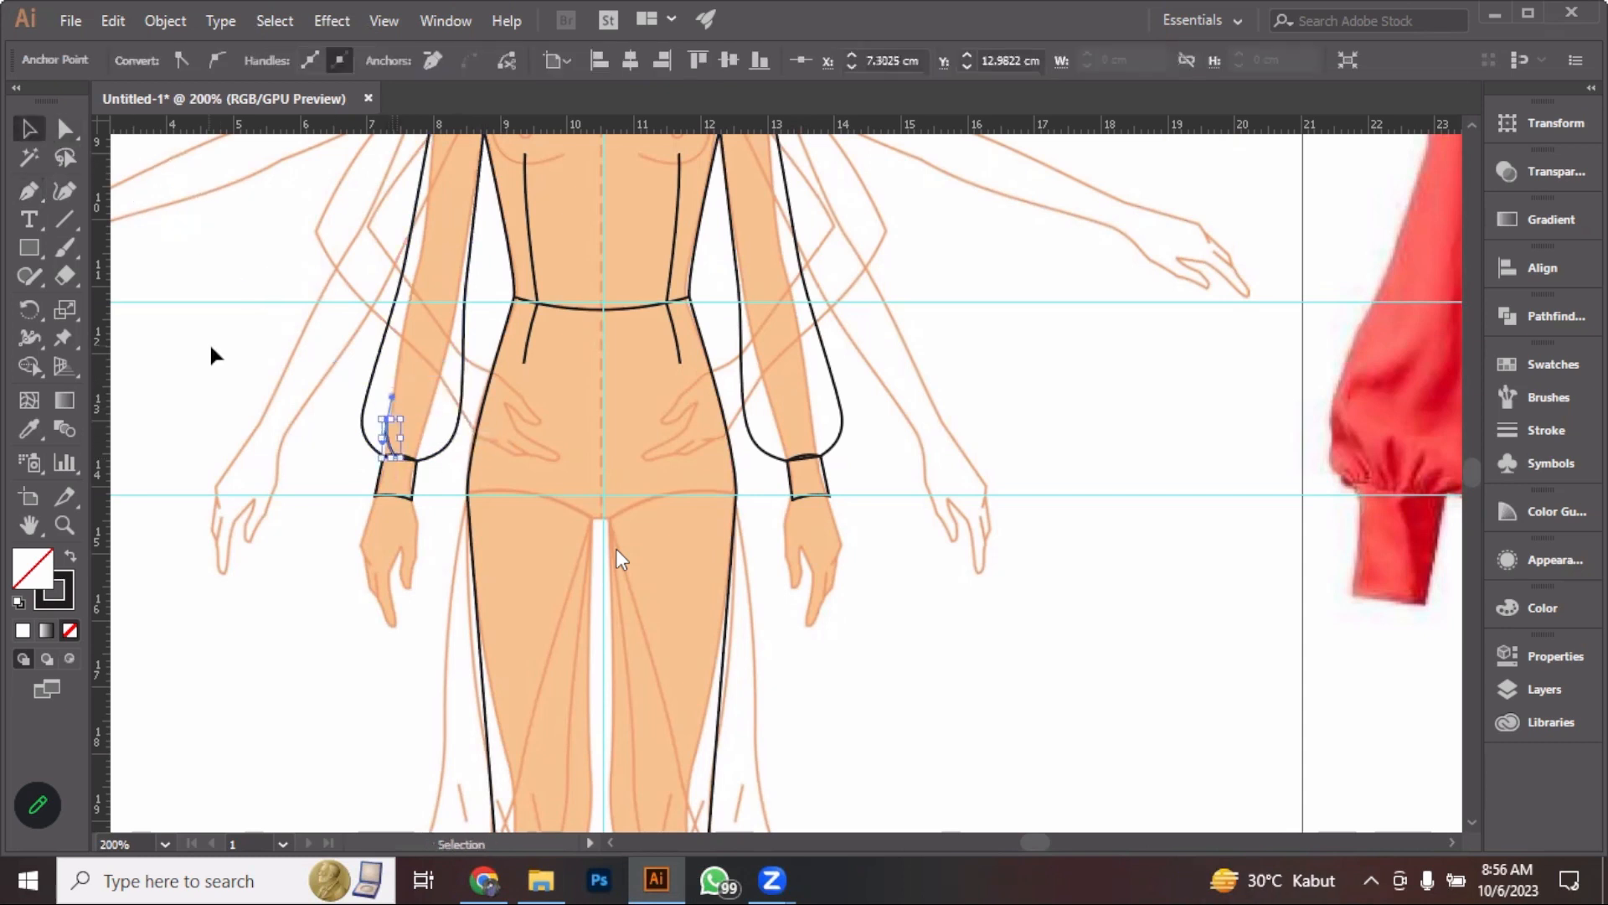
Draw a second, outer gather line curving up from the left cuff seam to about X 7.14 cm, Y 13.18 cm, and deselect it
click(32, 176)
scroll(377, 443, up, 2)
scroll(356, 442, up, 3)
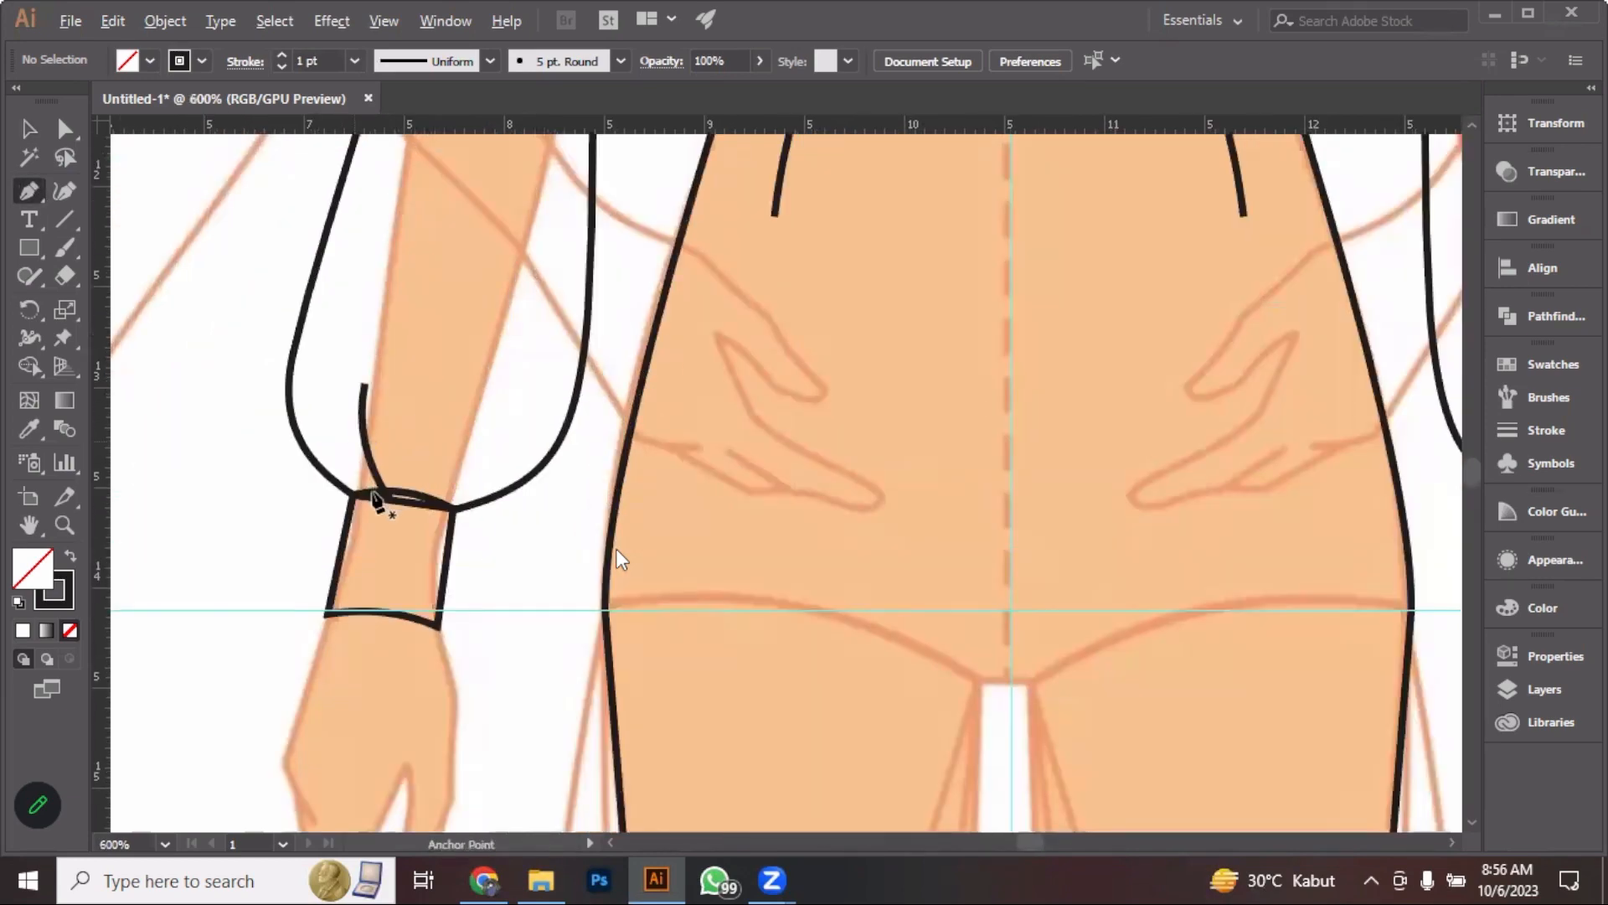
drag(373, 498, 334, 373)
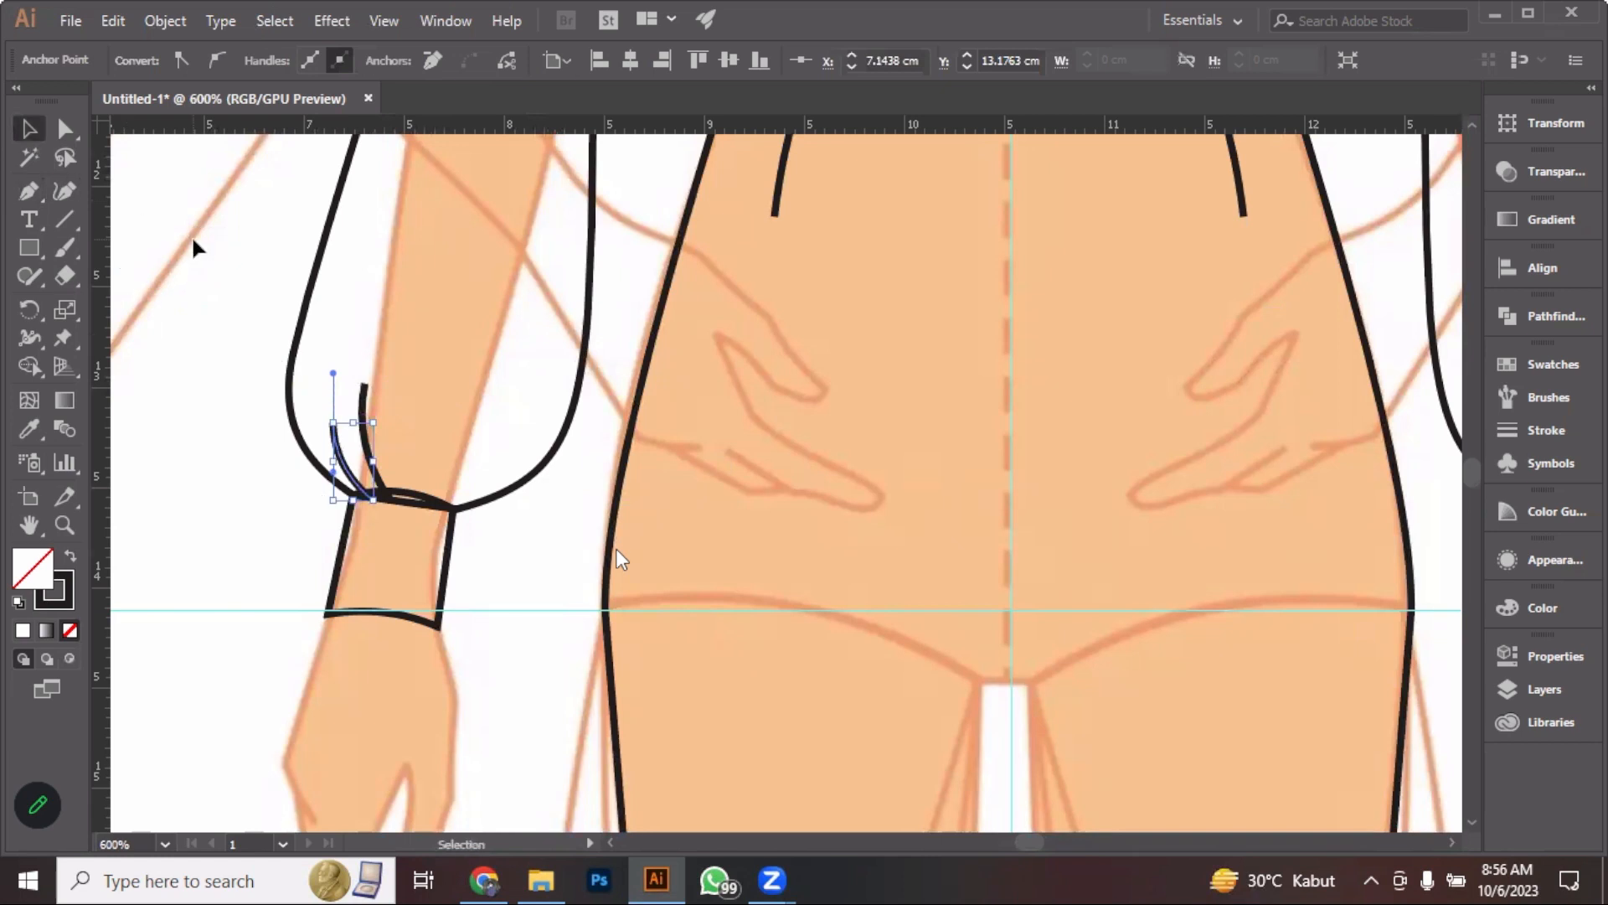
key(Escape)
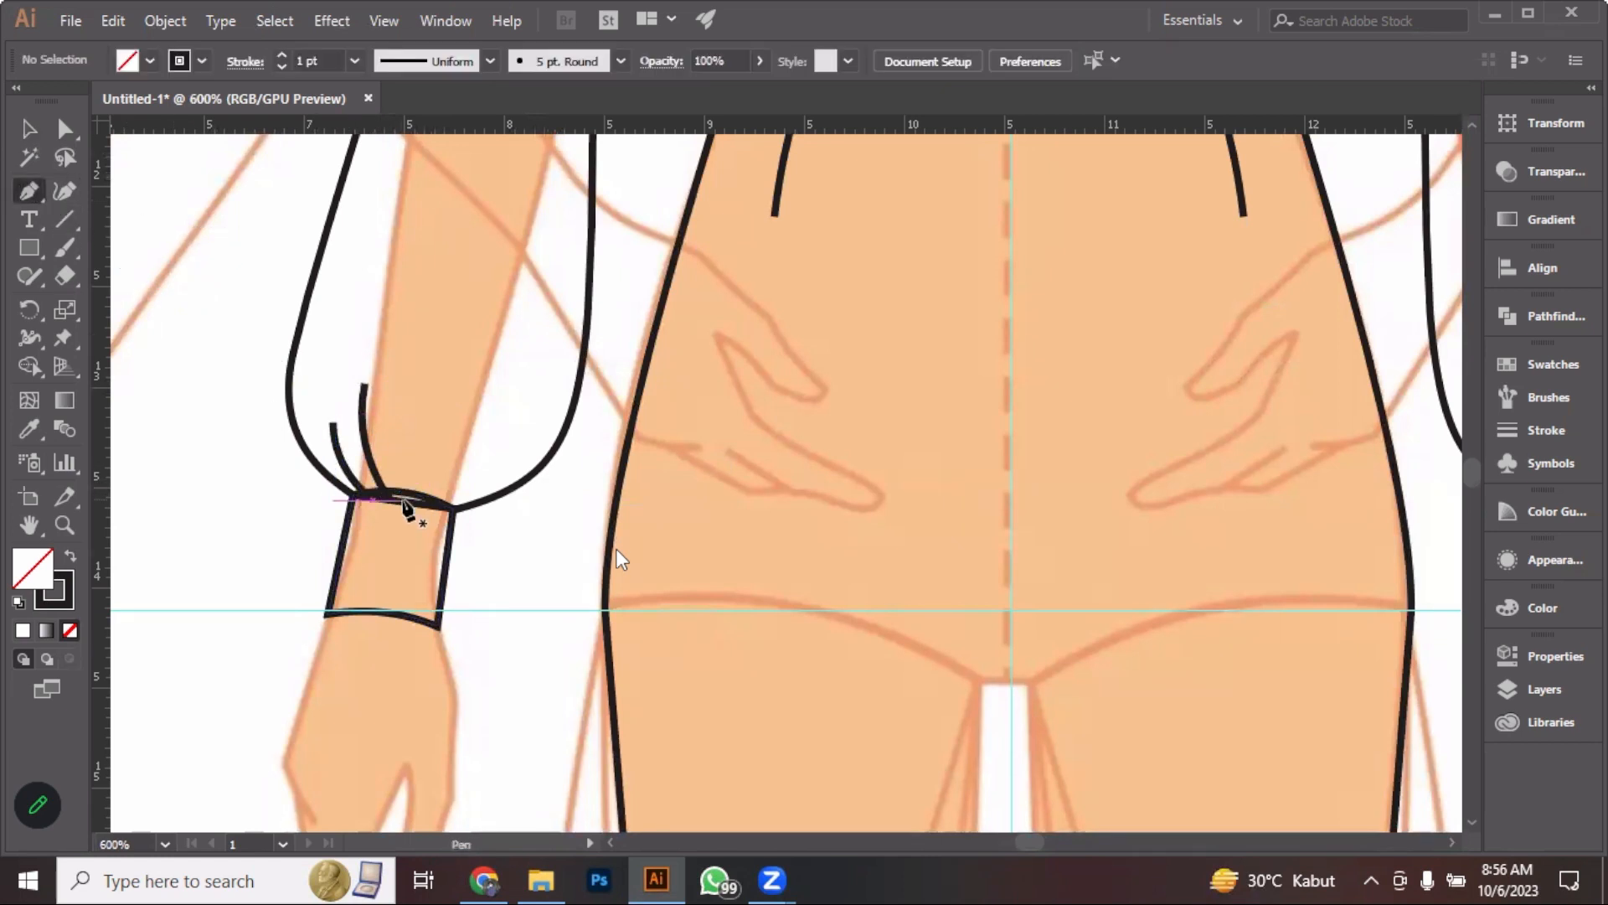
Draw two more curved gather lines from the left cuff seam, ending at about X 7.60 cm, Y 12.87 cm and X 7.82 cm, Y 13.18 cm
drag(403, 500, 428, 419)
drag(426, 362, 418, 287)
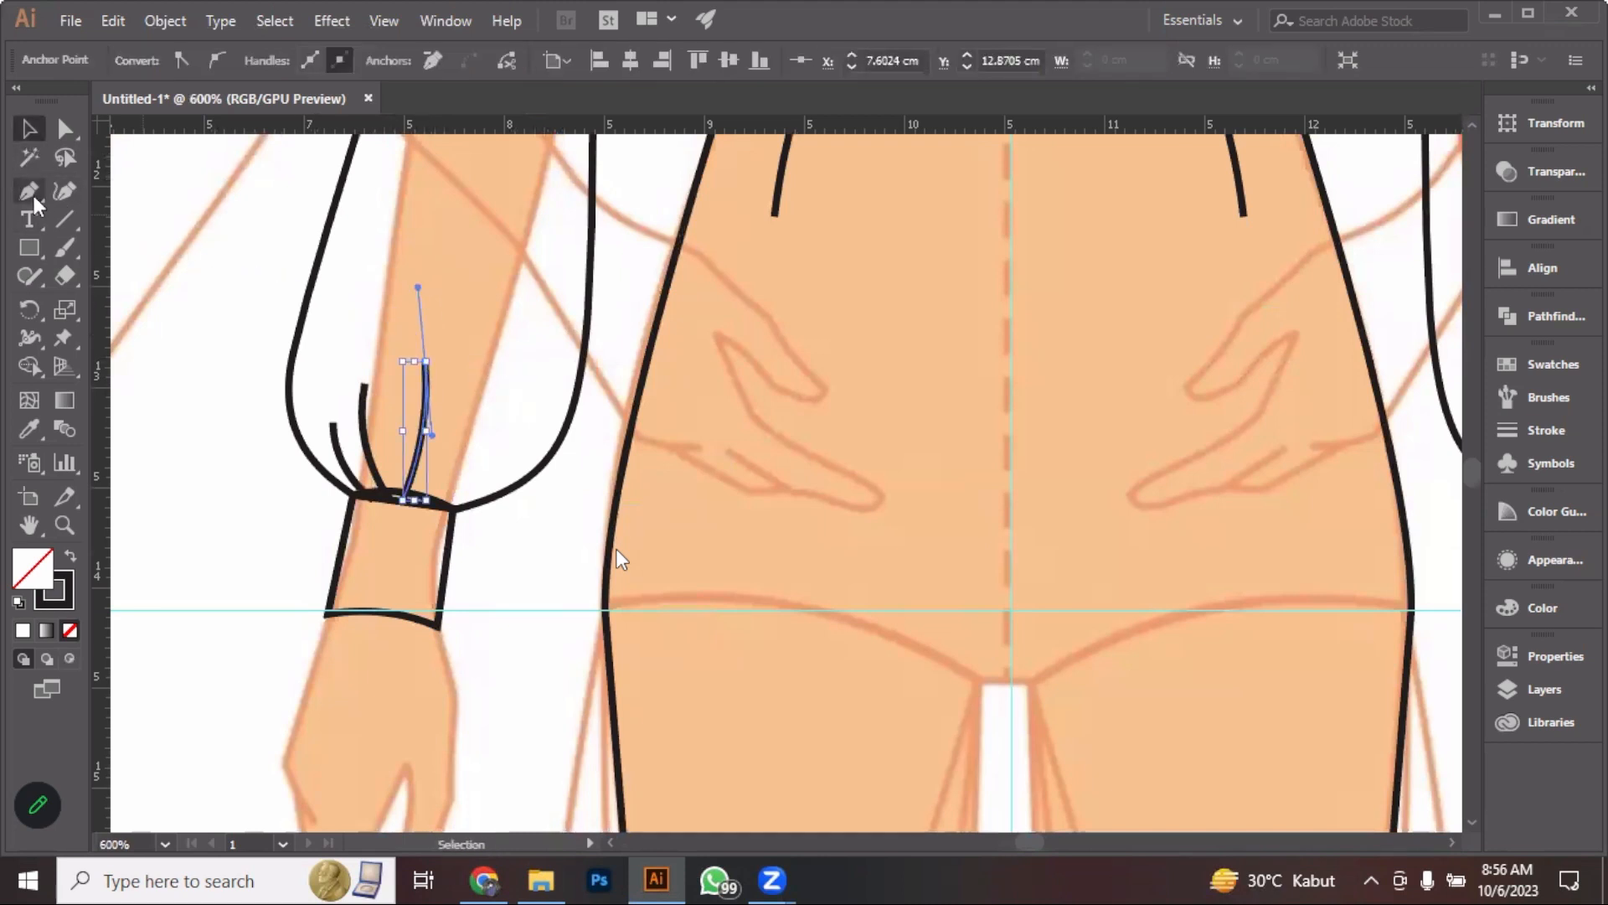
click(32, 192)
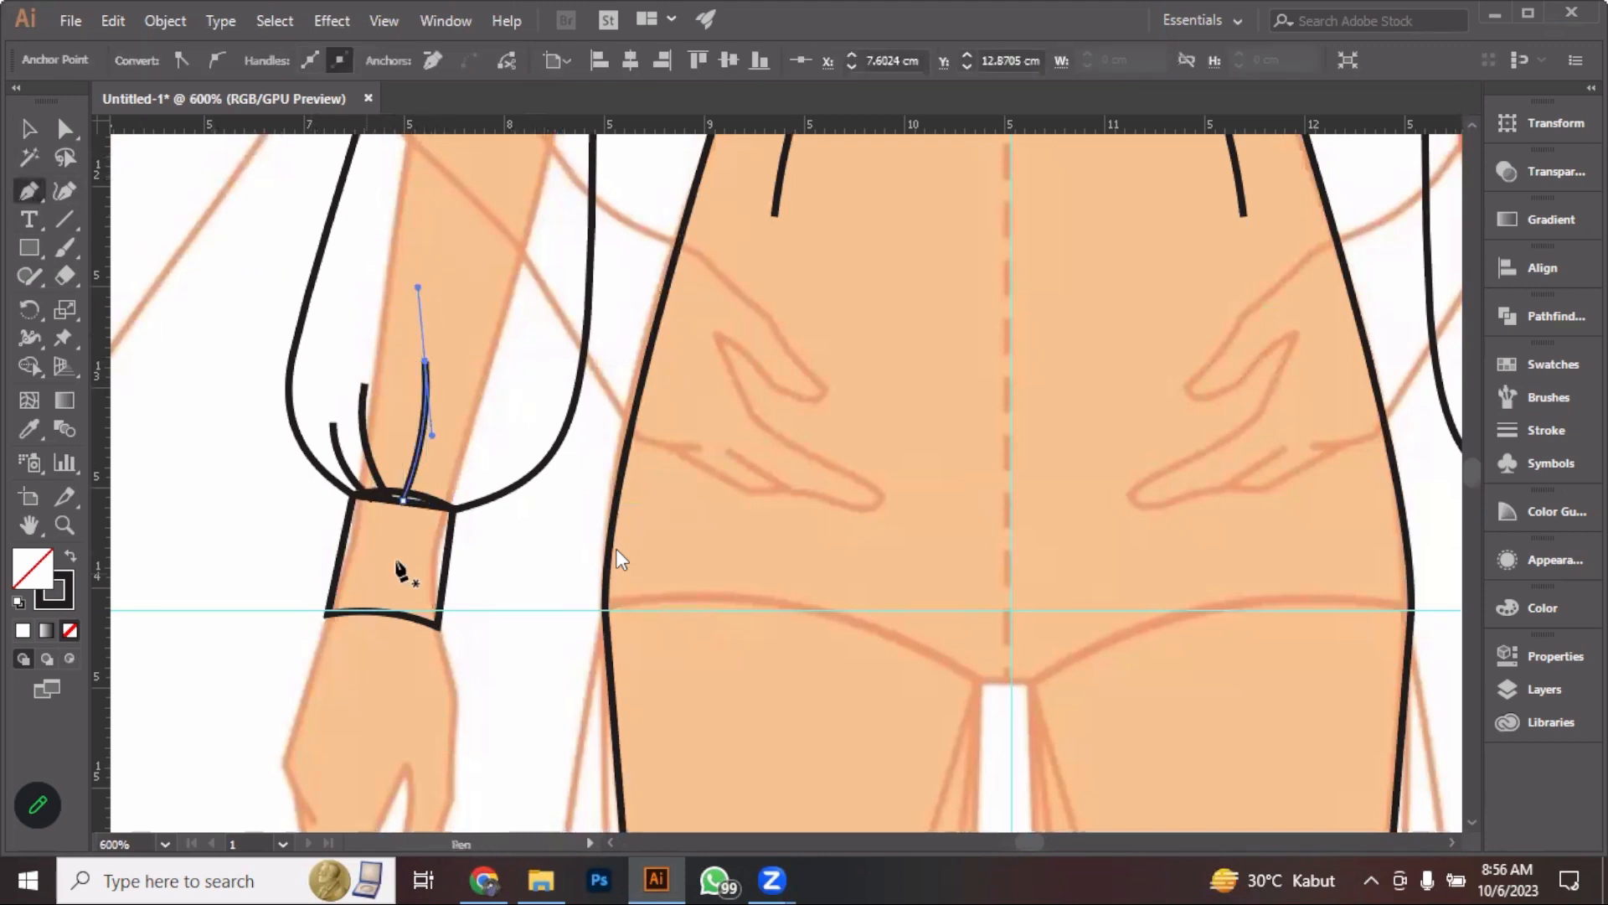
click(421, 502)
drag(469, 423, 474, 379)
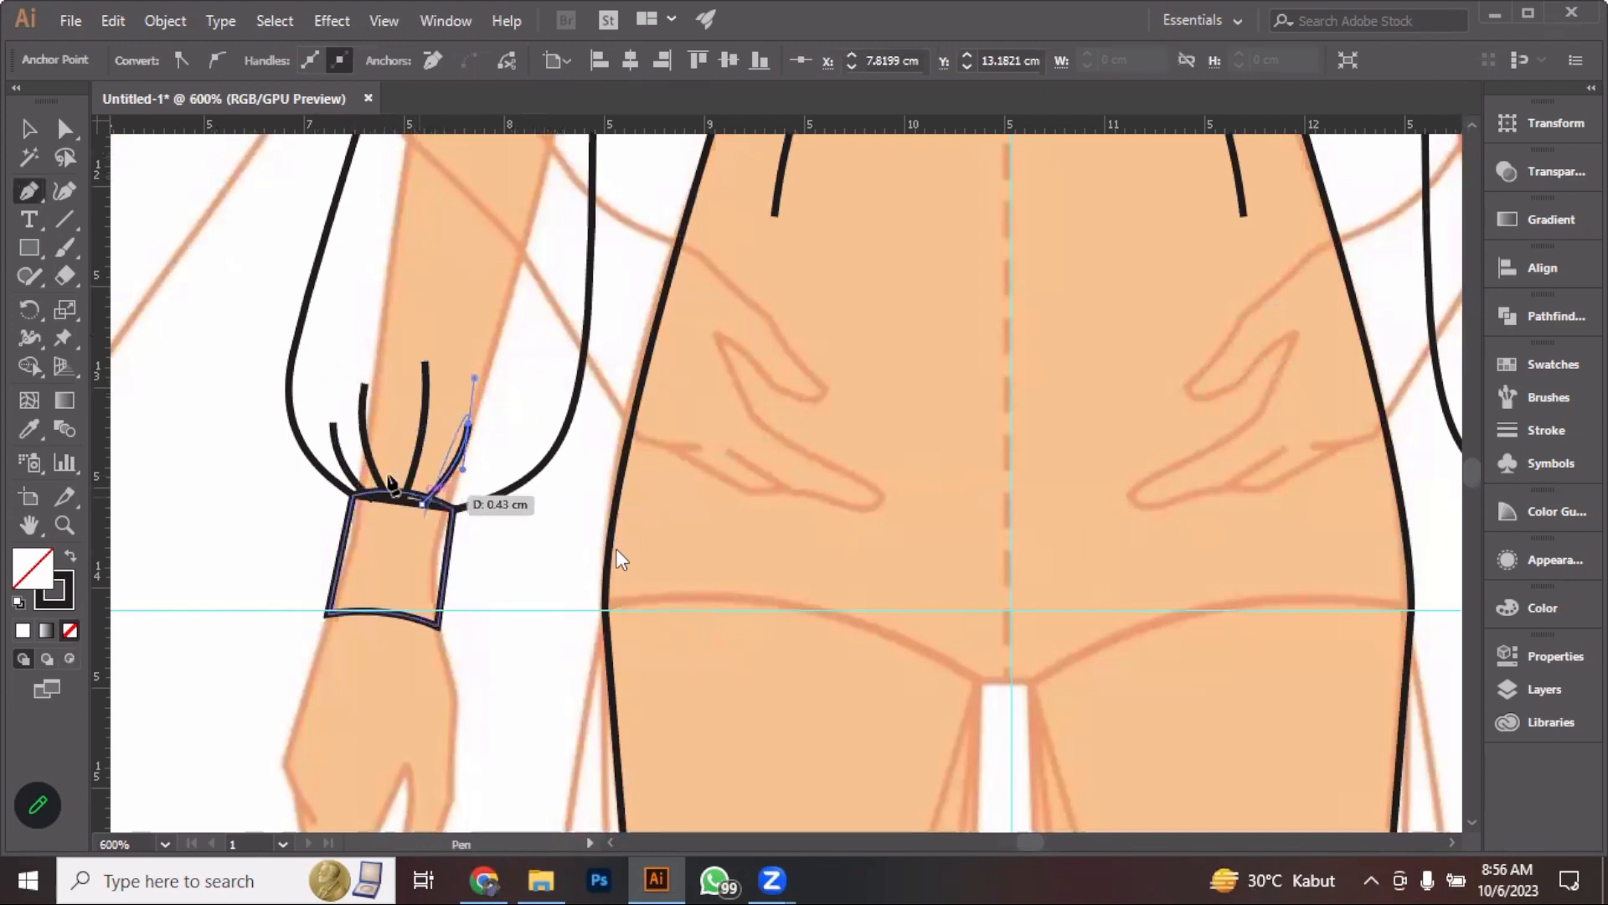
ctrl+click(190, 368)
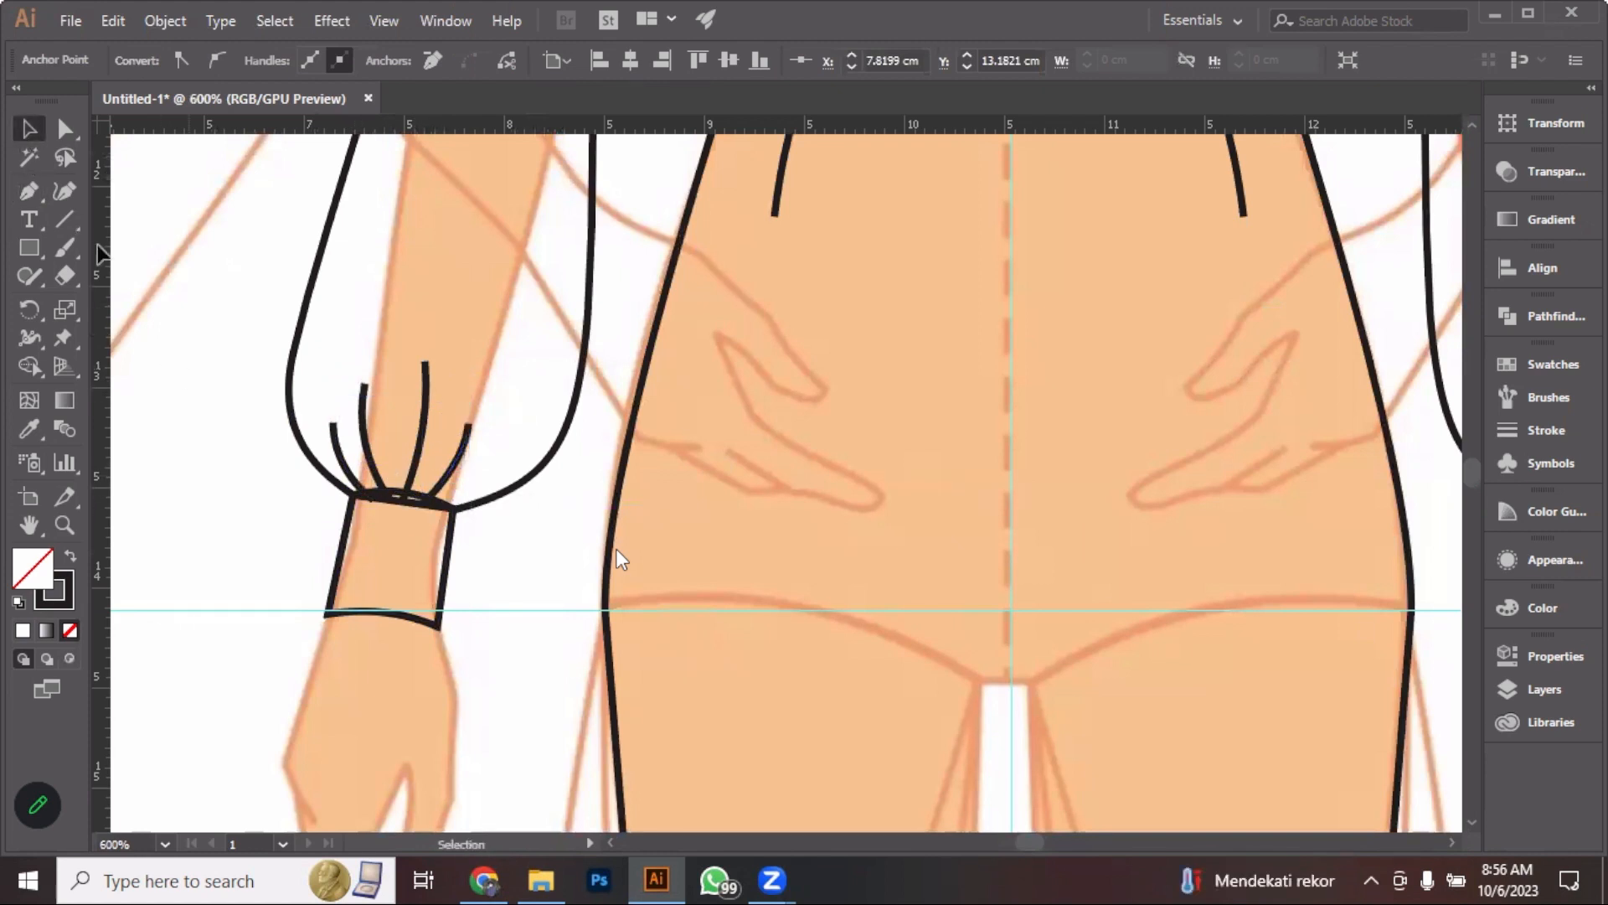
Draw the innermost gather line from the left cuff seam to about X 8.06 cm, Y 13.38 cm, and deselect it
click(442, 503)
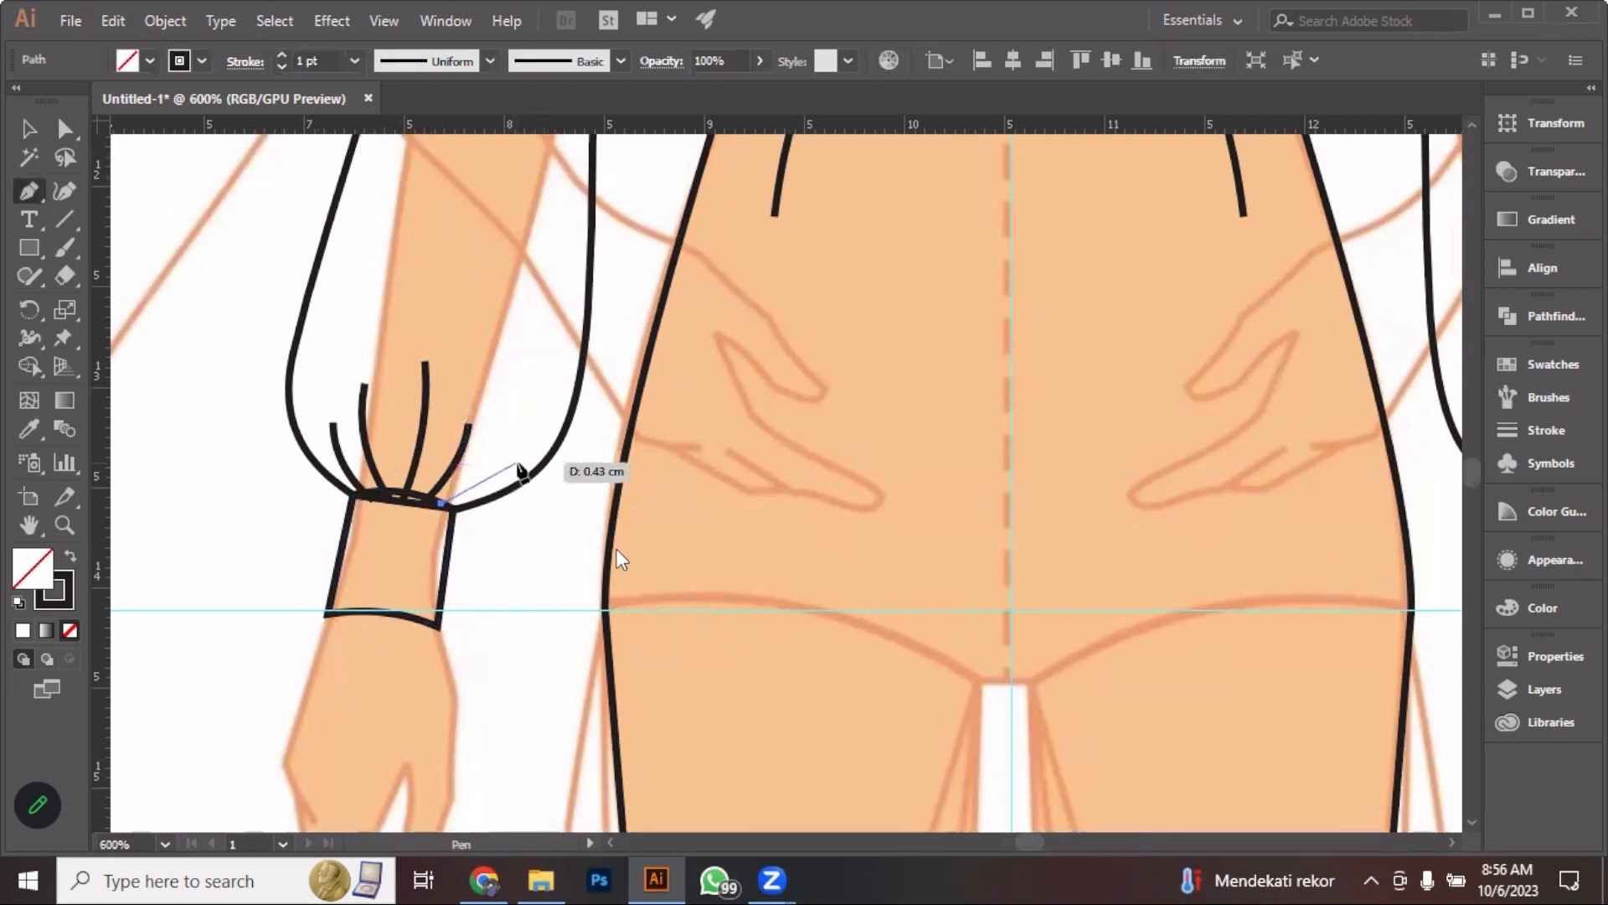
drag(517, 462, 554, 424)
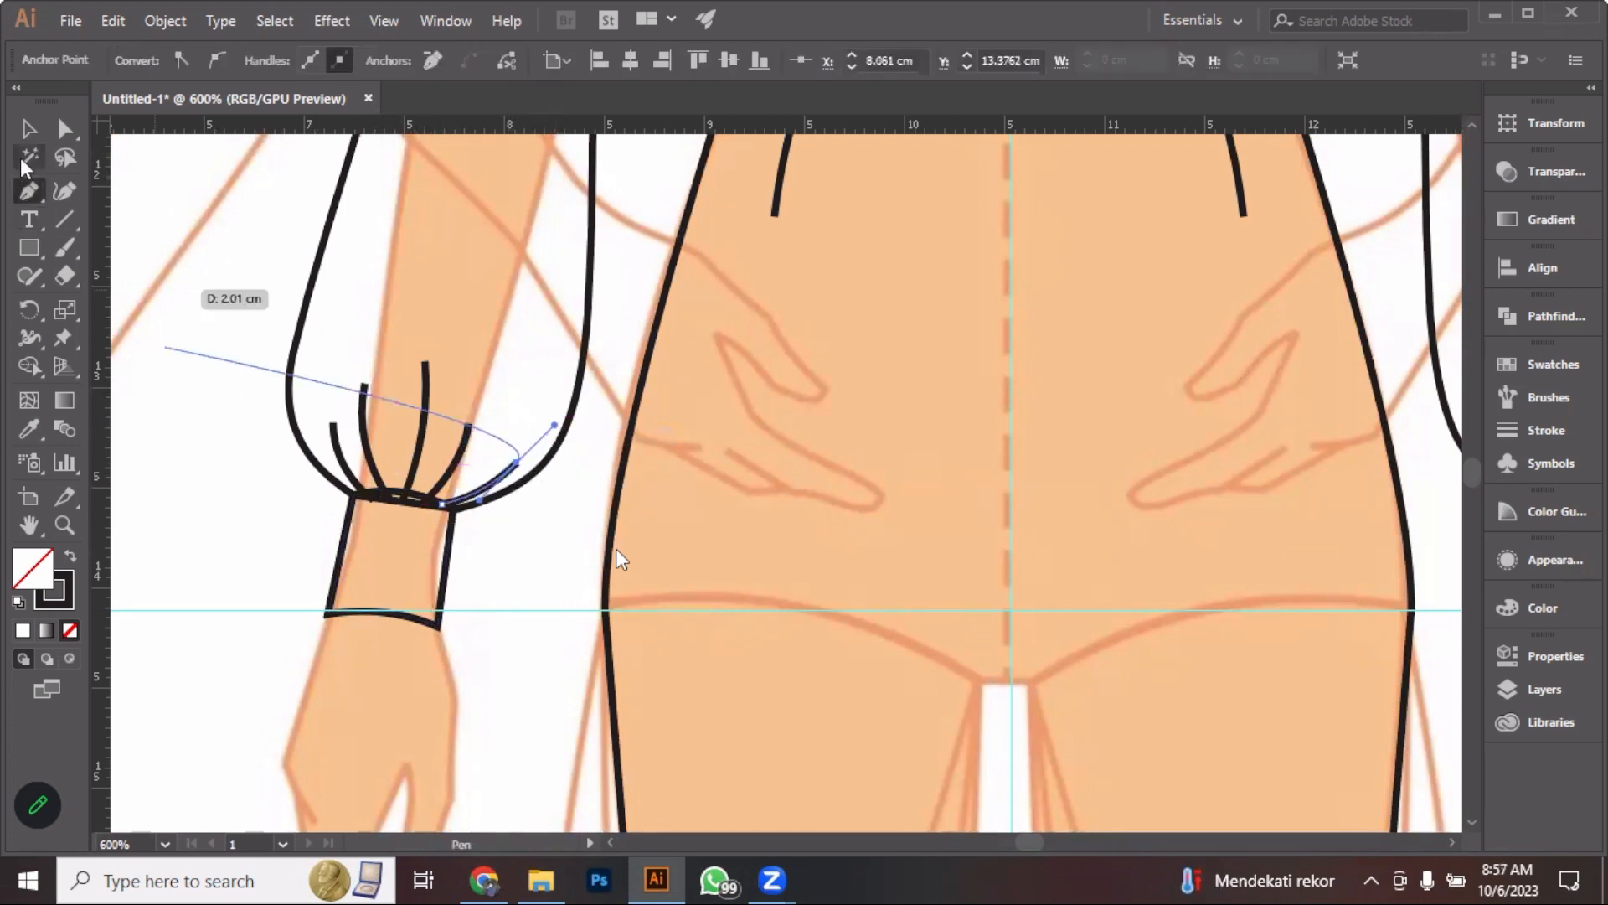
click(28, 128)
click(258, 309)
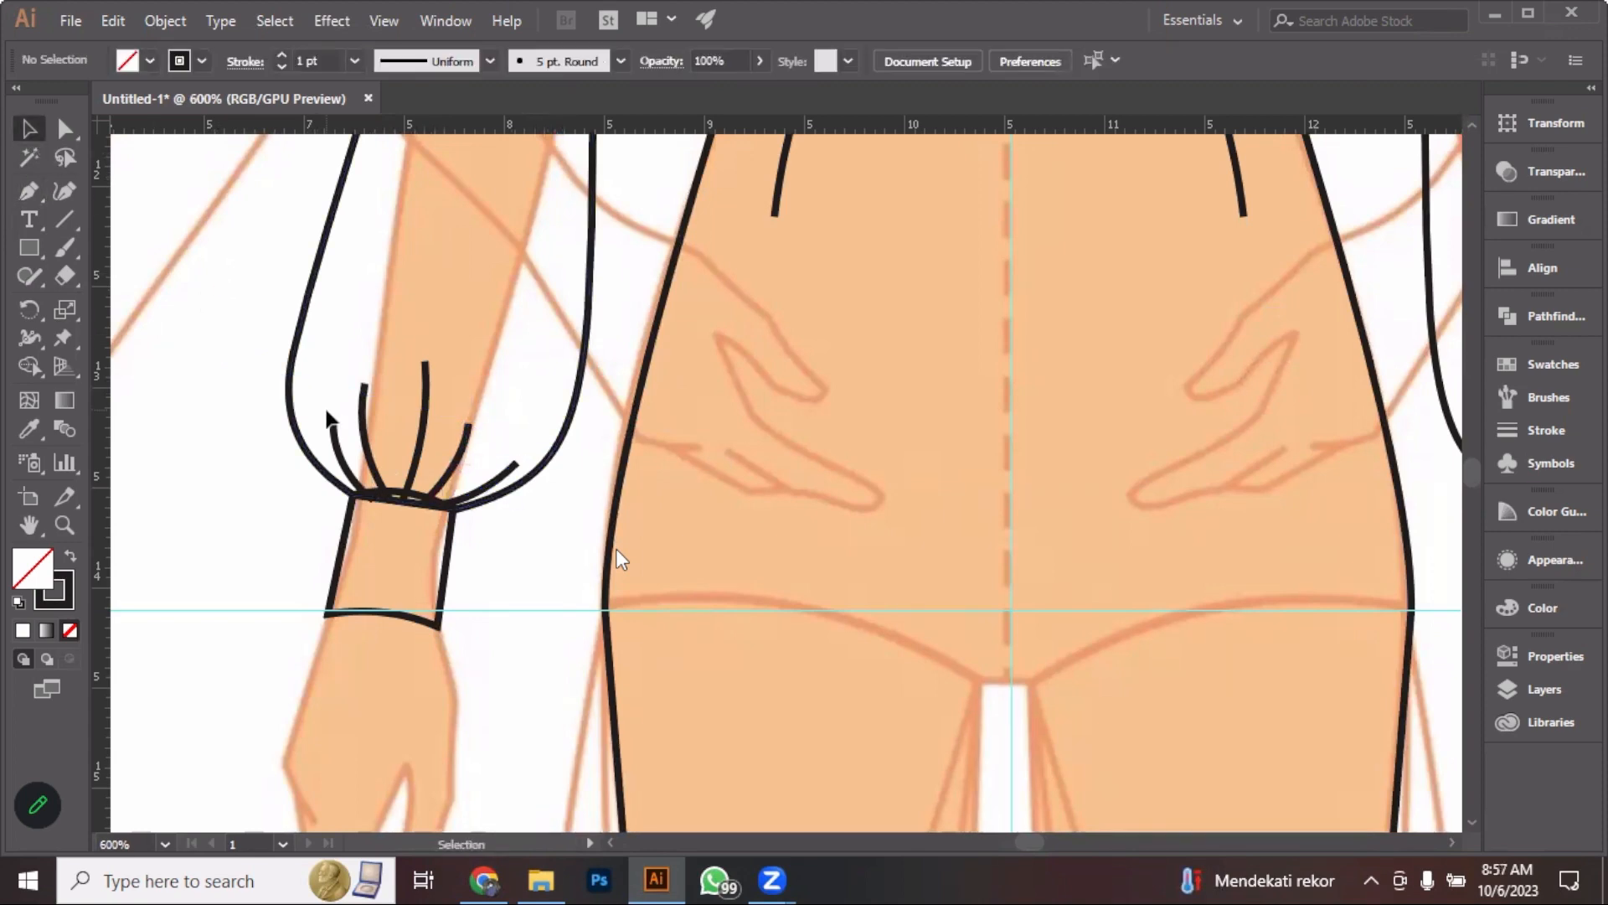
Draw a fold line about 1 cm high from the left sleeve's inner edge at waist level, slanting down into the sleeve
scroll(374, 315, down, 5)
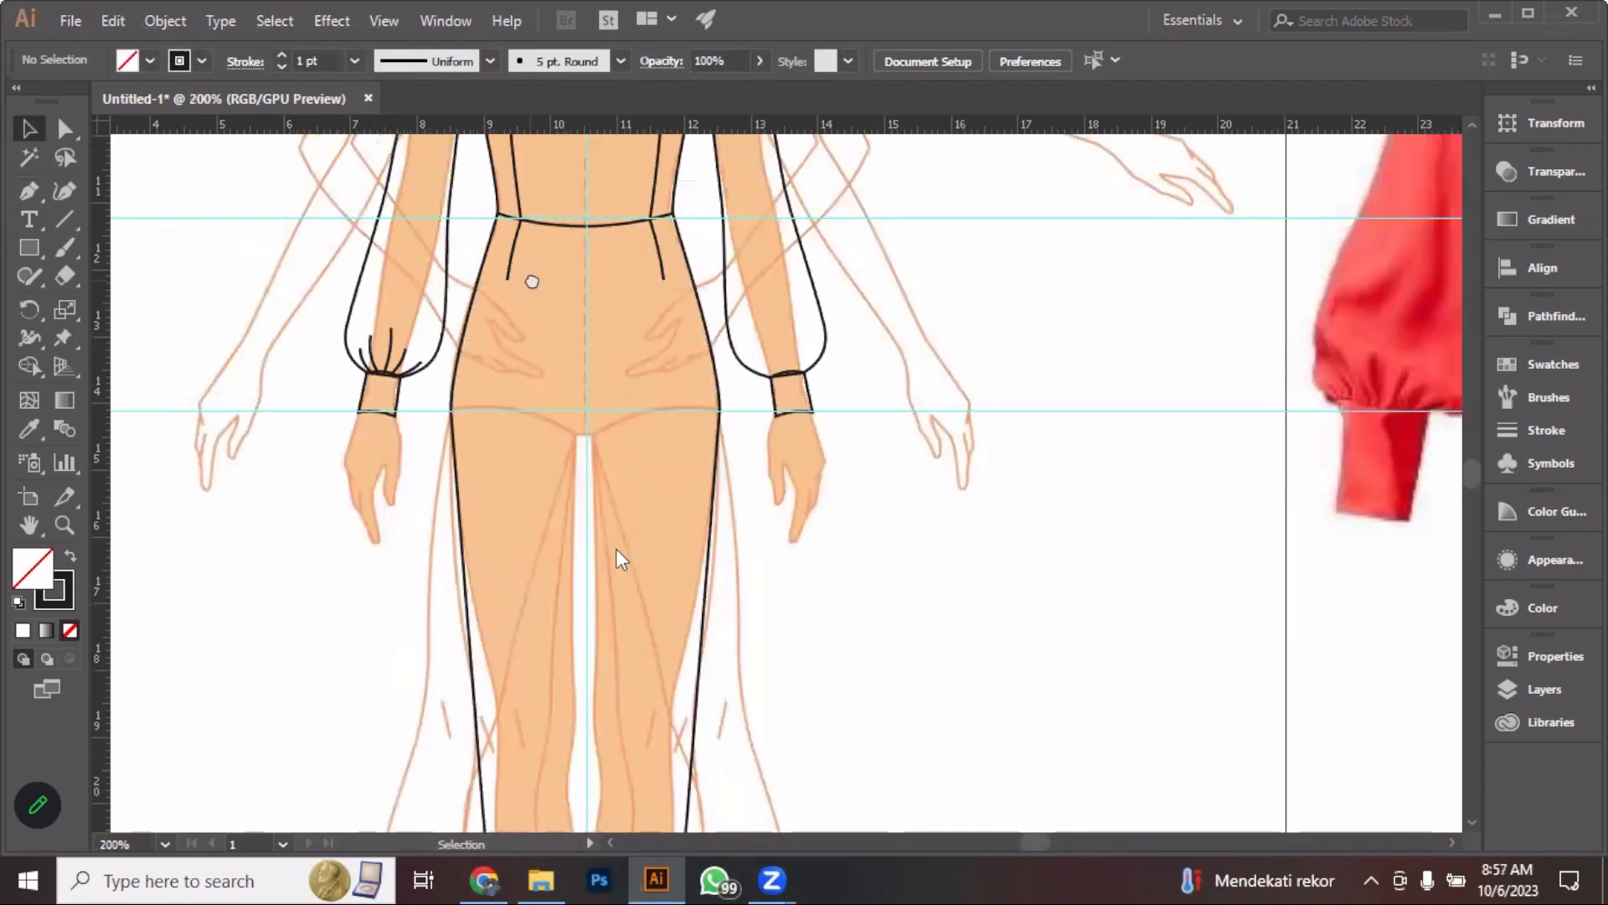
drag(527, 276, 434, 525)
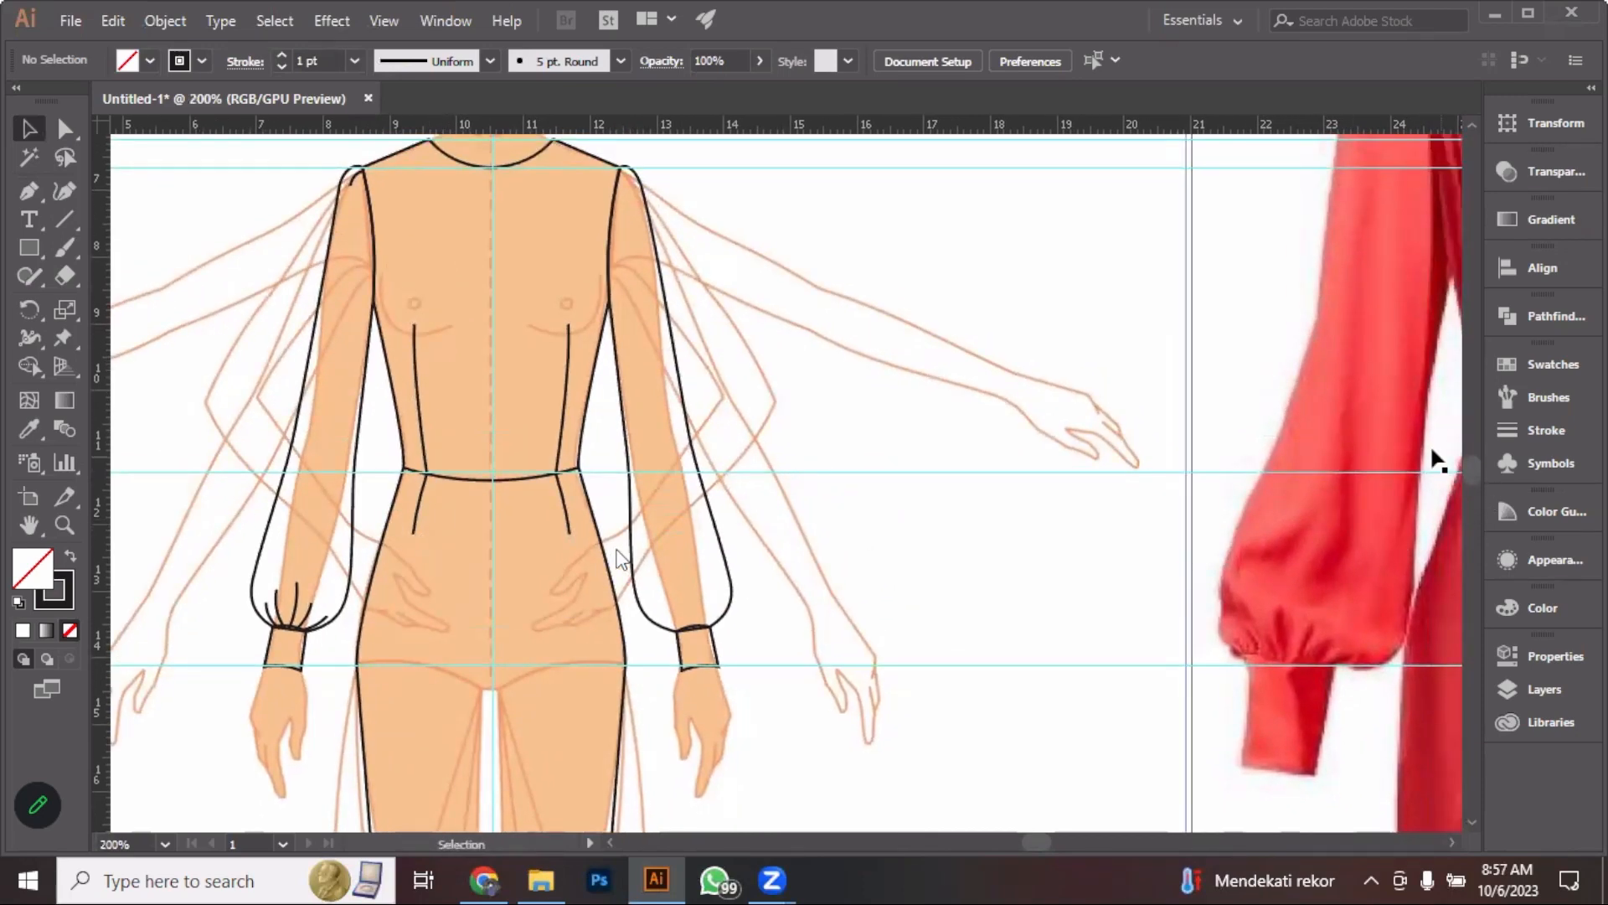
key(p)
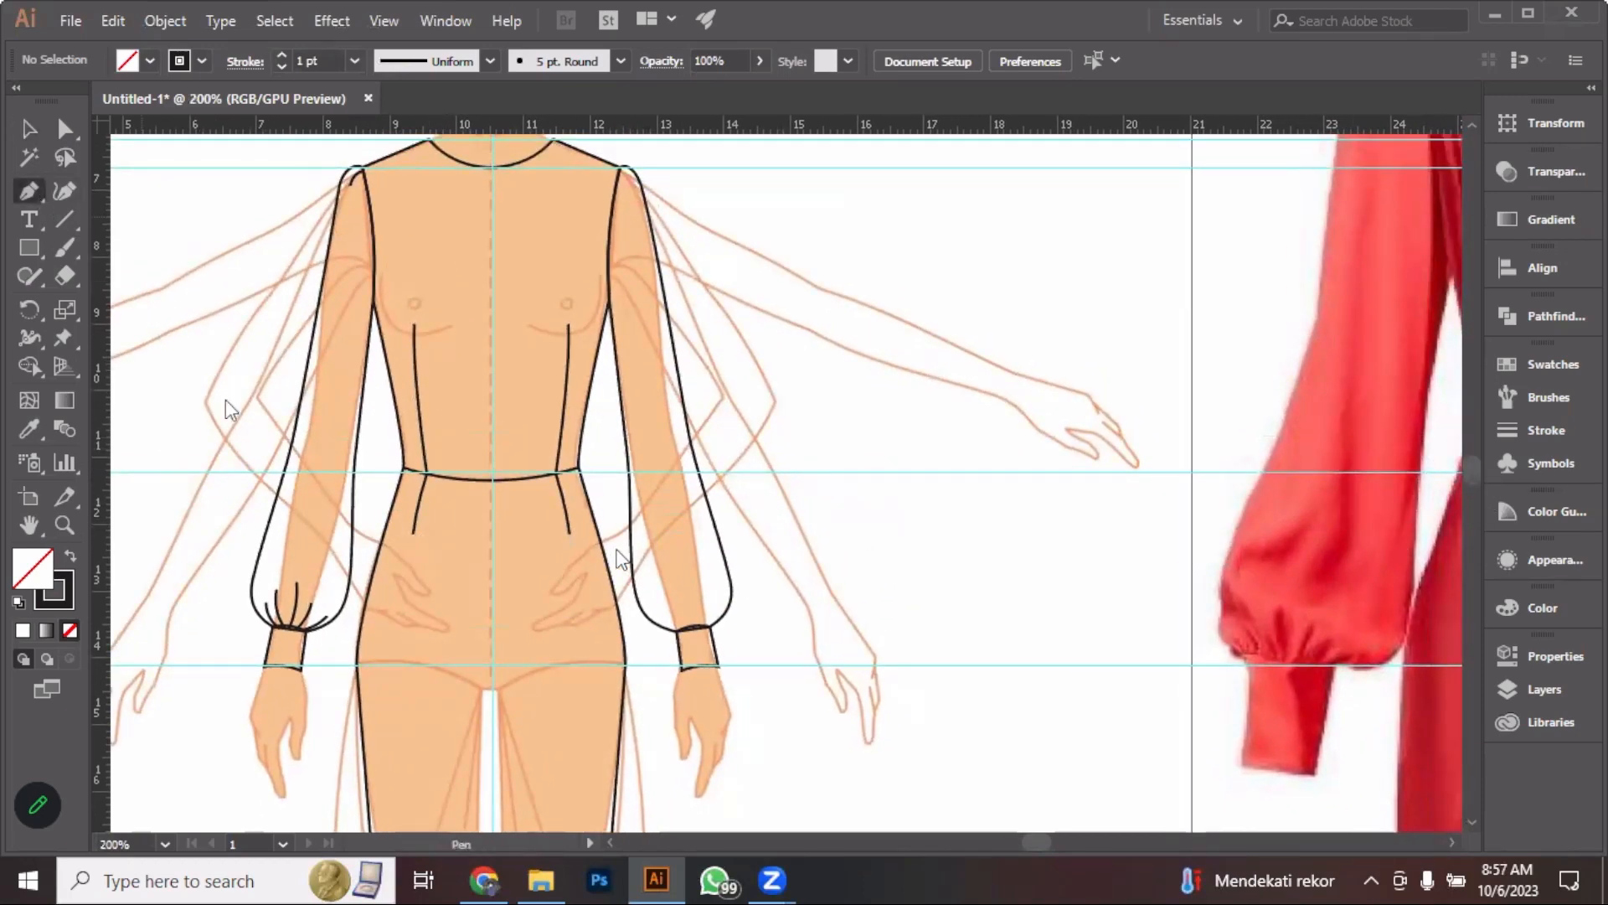
click(352, 176)
scroll(352, 503, up, 2)
click(355, 469)
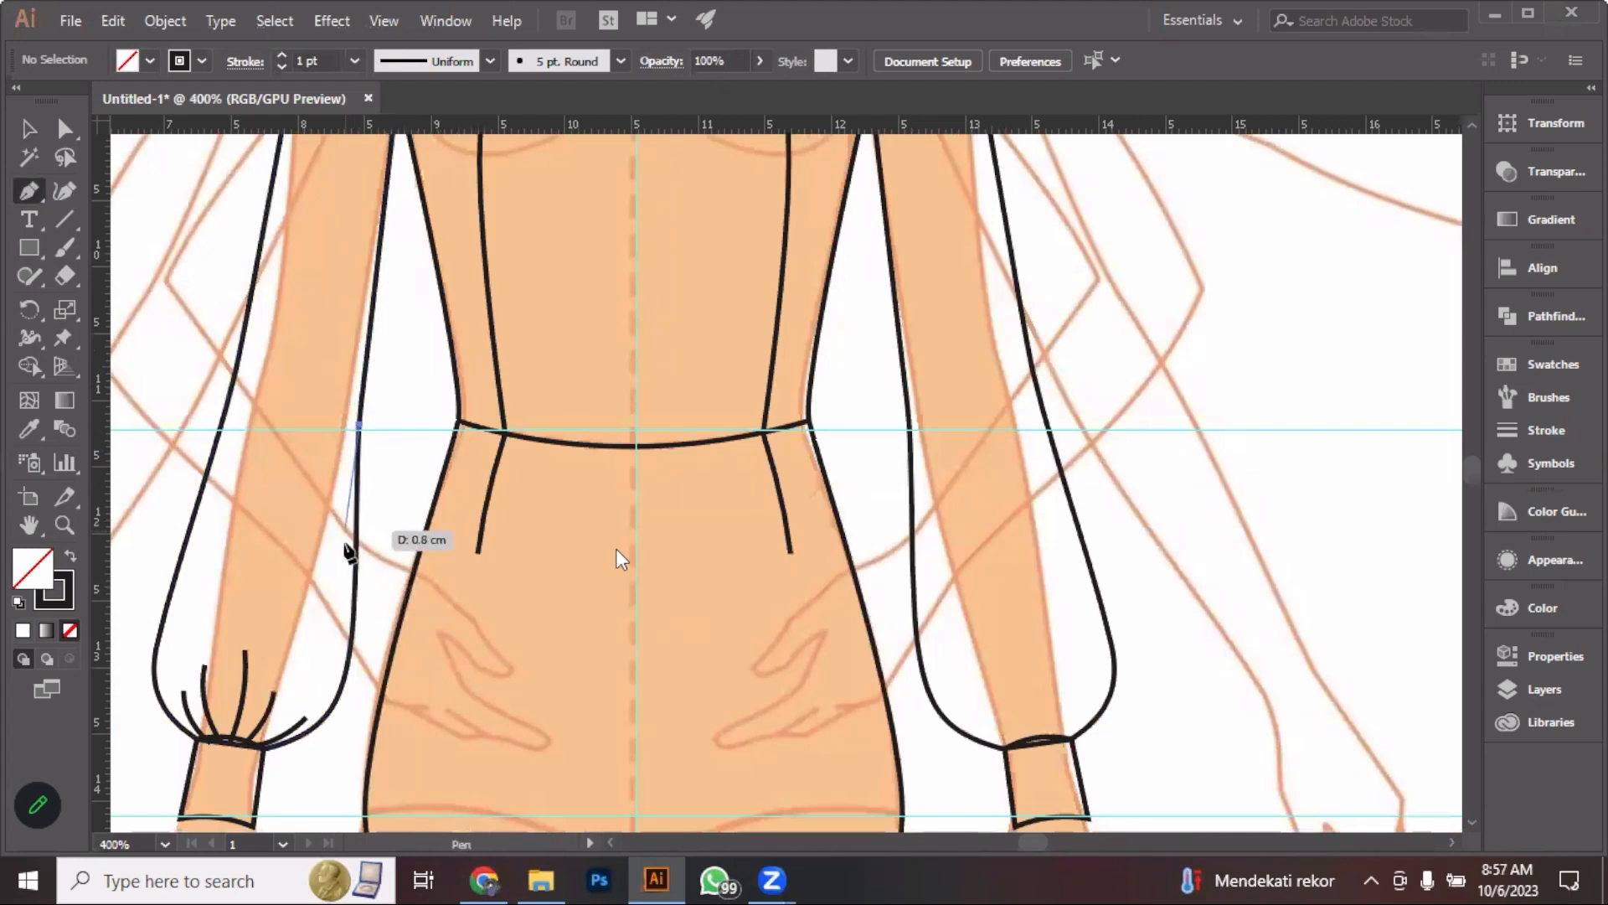
drag(340, 559, 173, 281)
ctrl+click(173, 281)
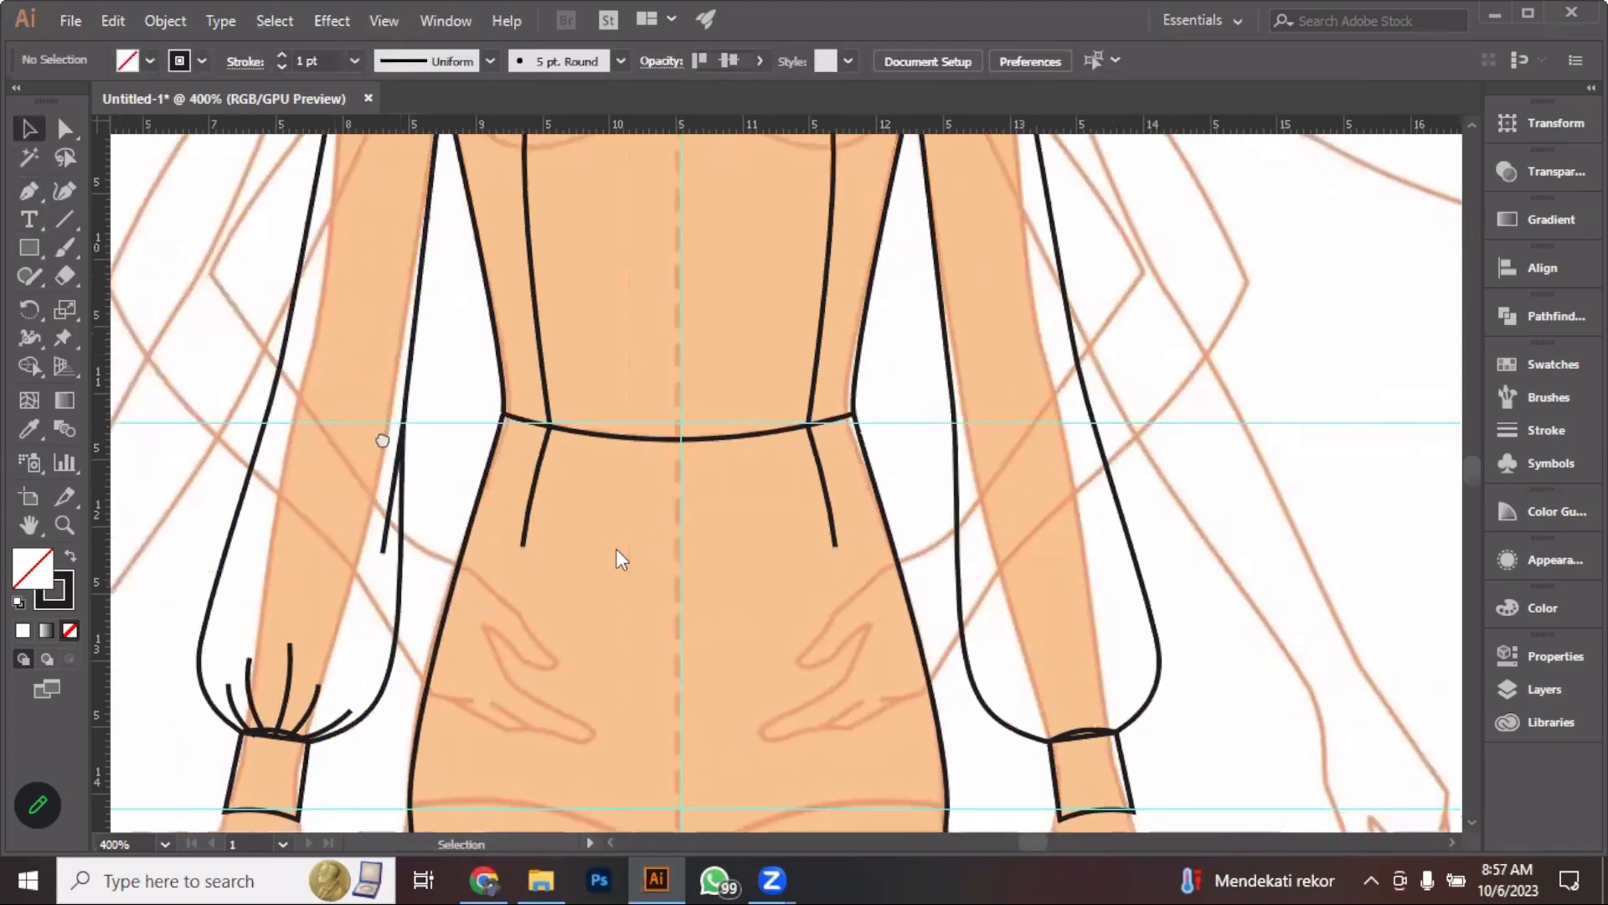
Bend the fold line on the left sleeve's inner edge into a slight curve with the Anchor Point tool, and deselect it
drag(34, 195, 139, 268)
scroll(451, 477, up, 3)
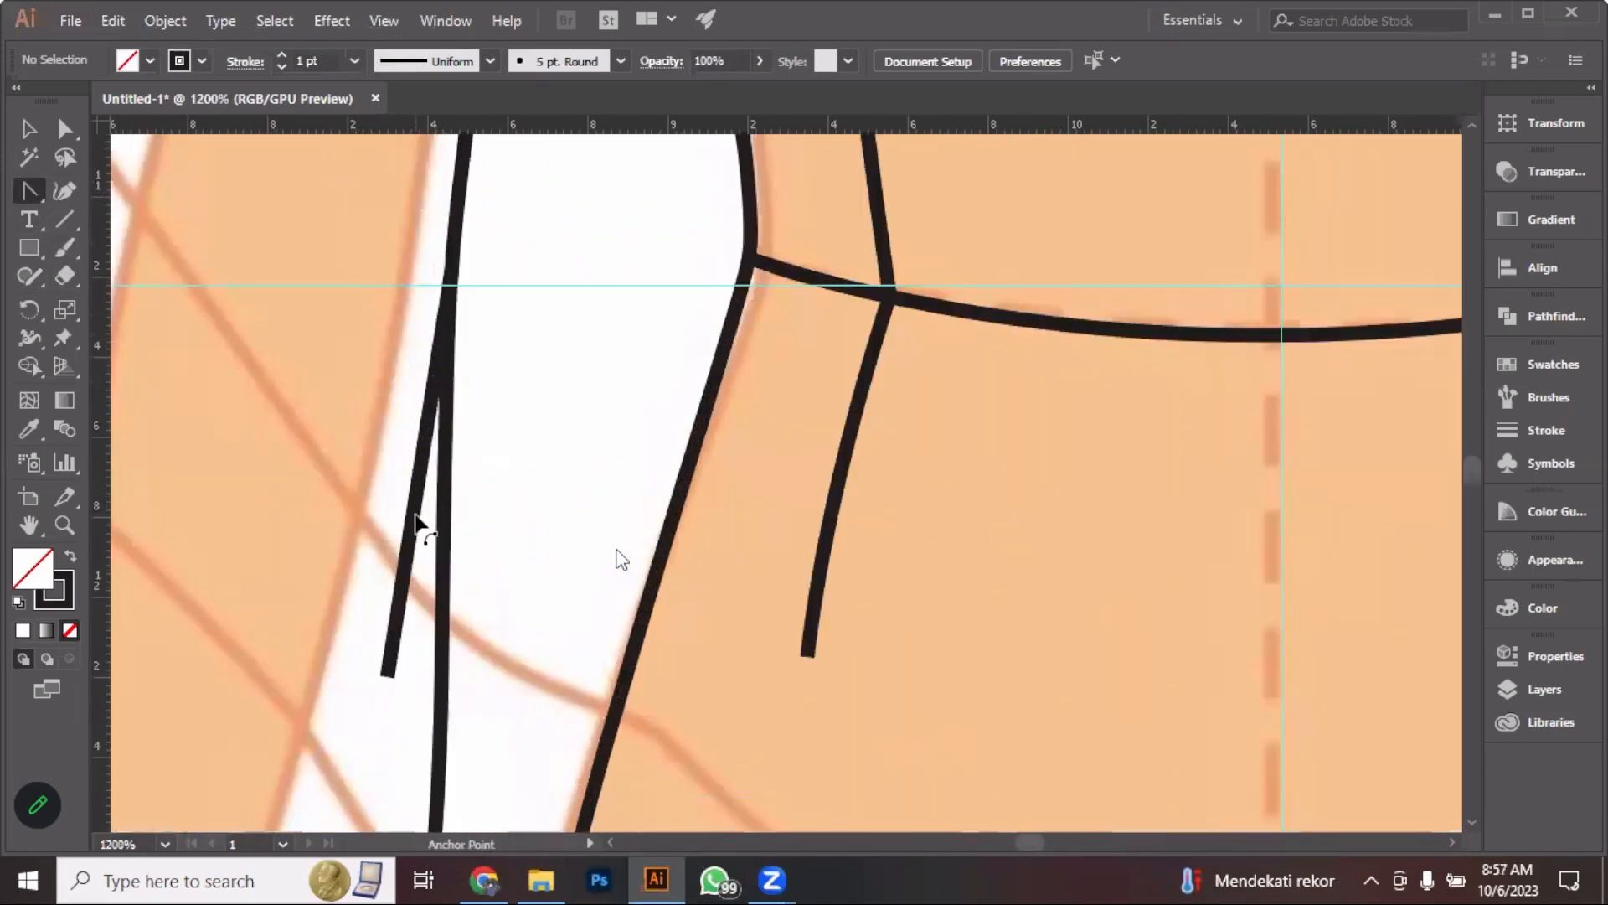
click(411, 519)
drag(421, 529, 423, 528)
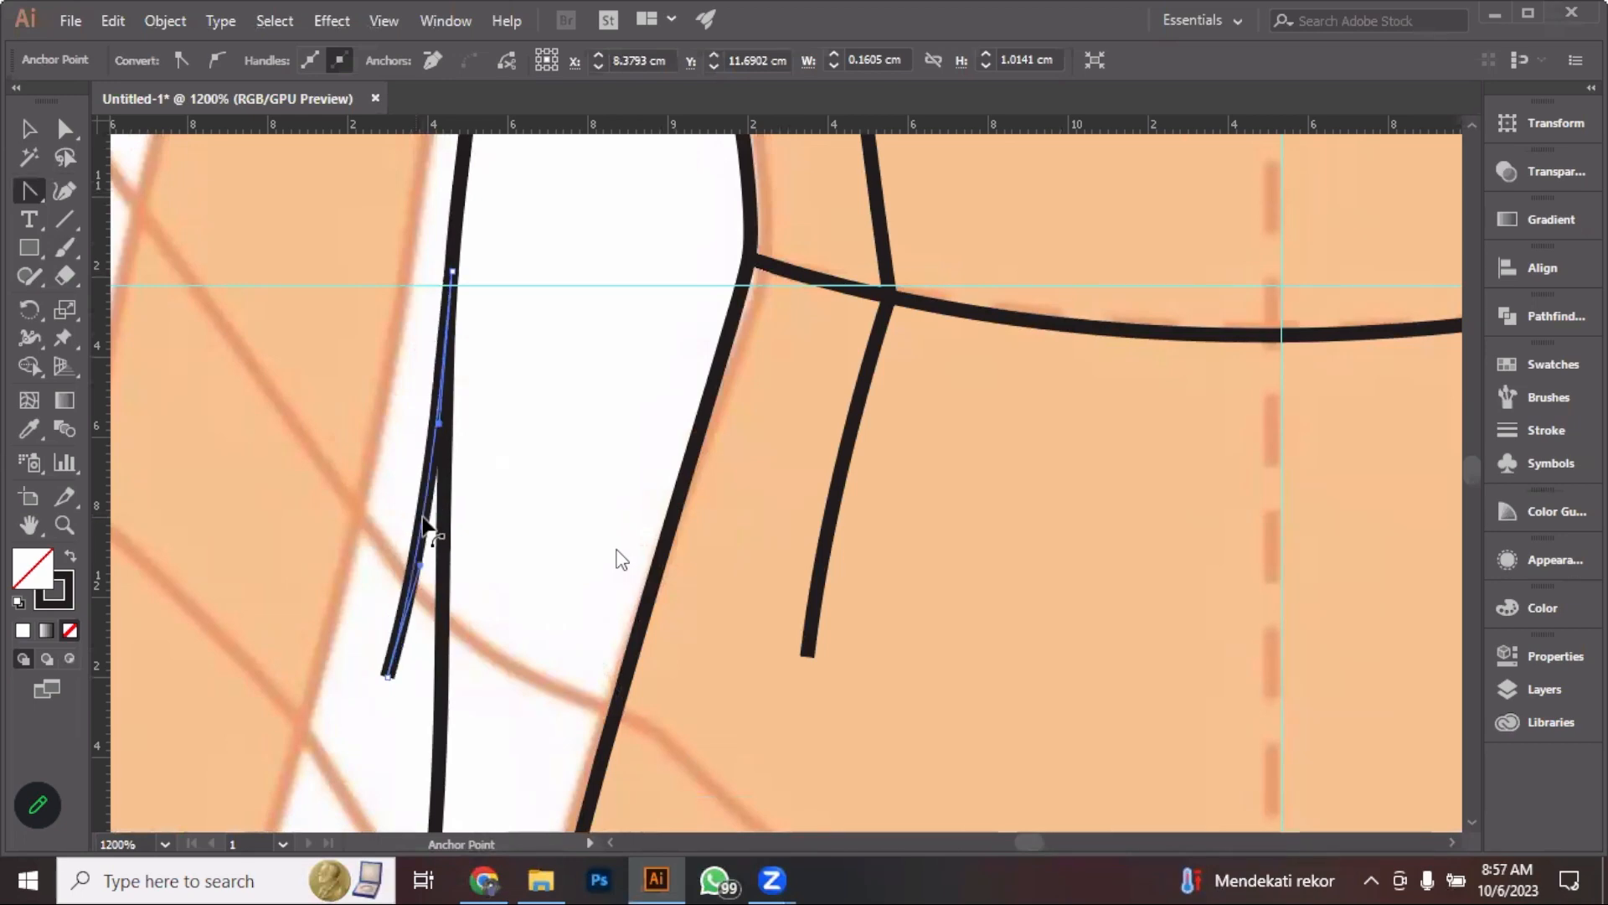
scroll(622, 559, down, 5)
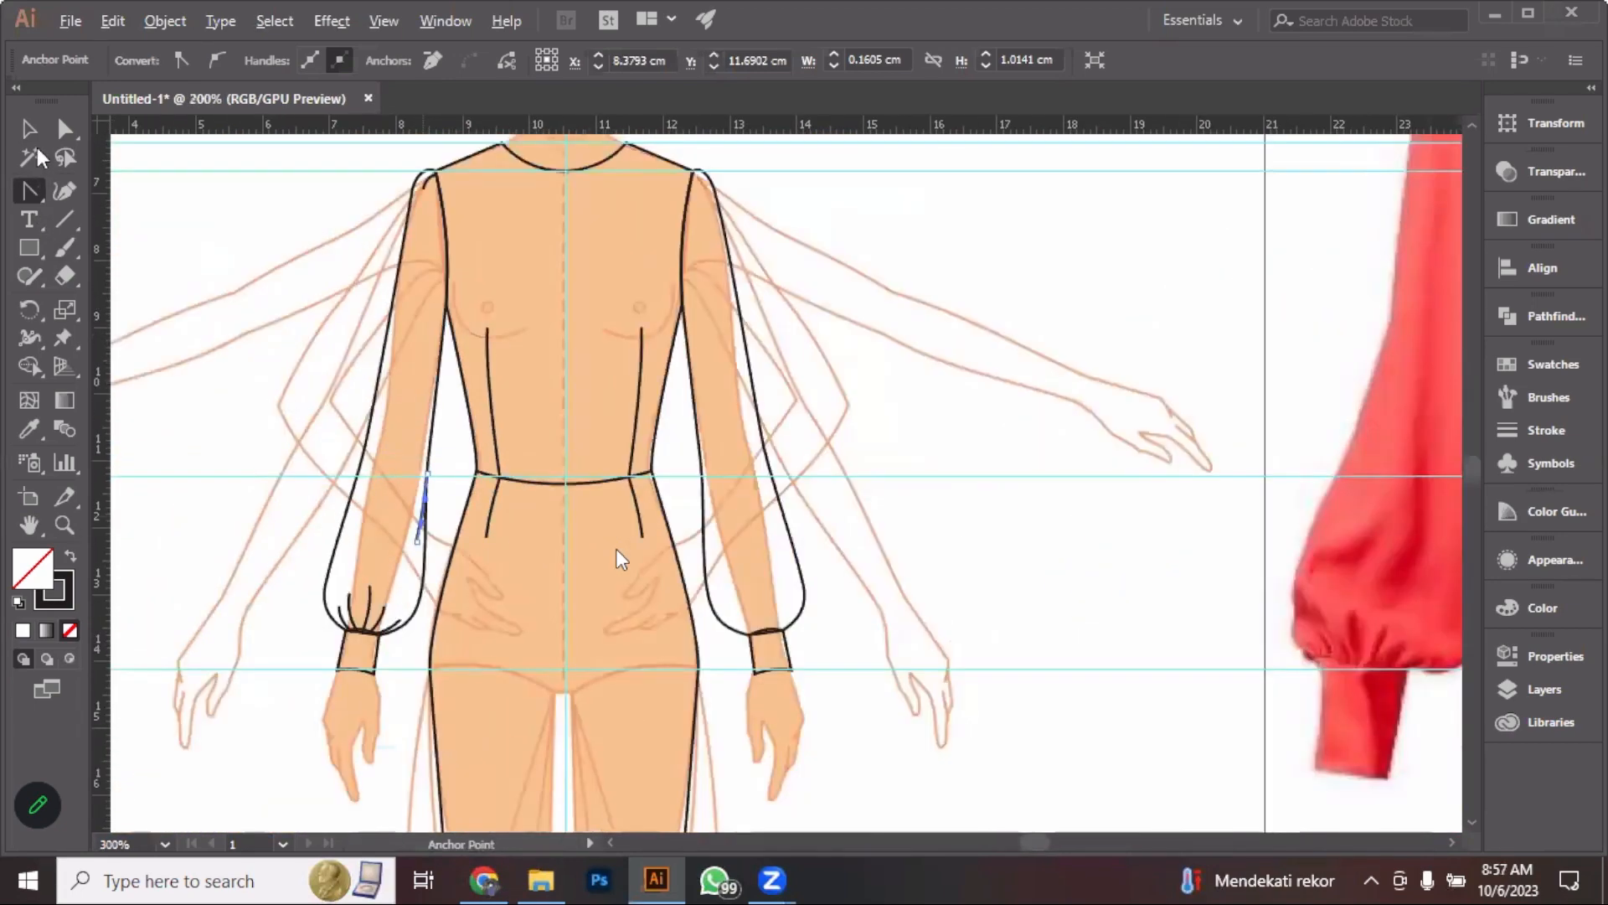
key(v)
click(271, 398)
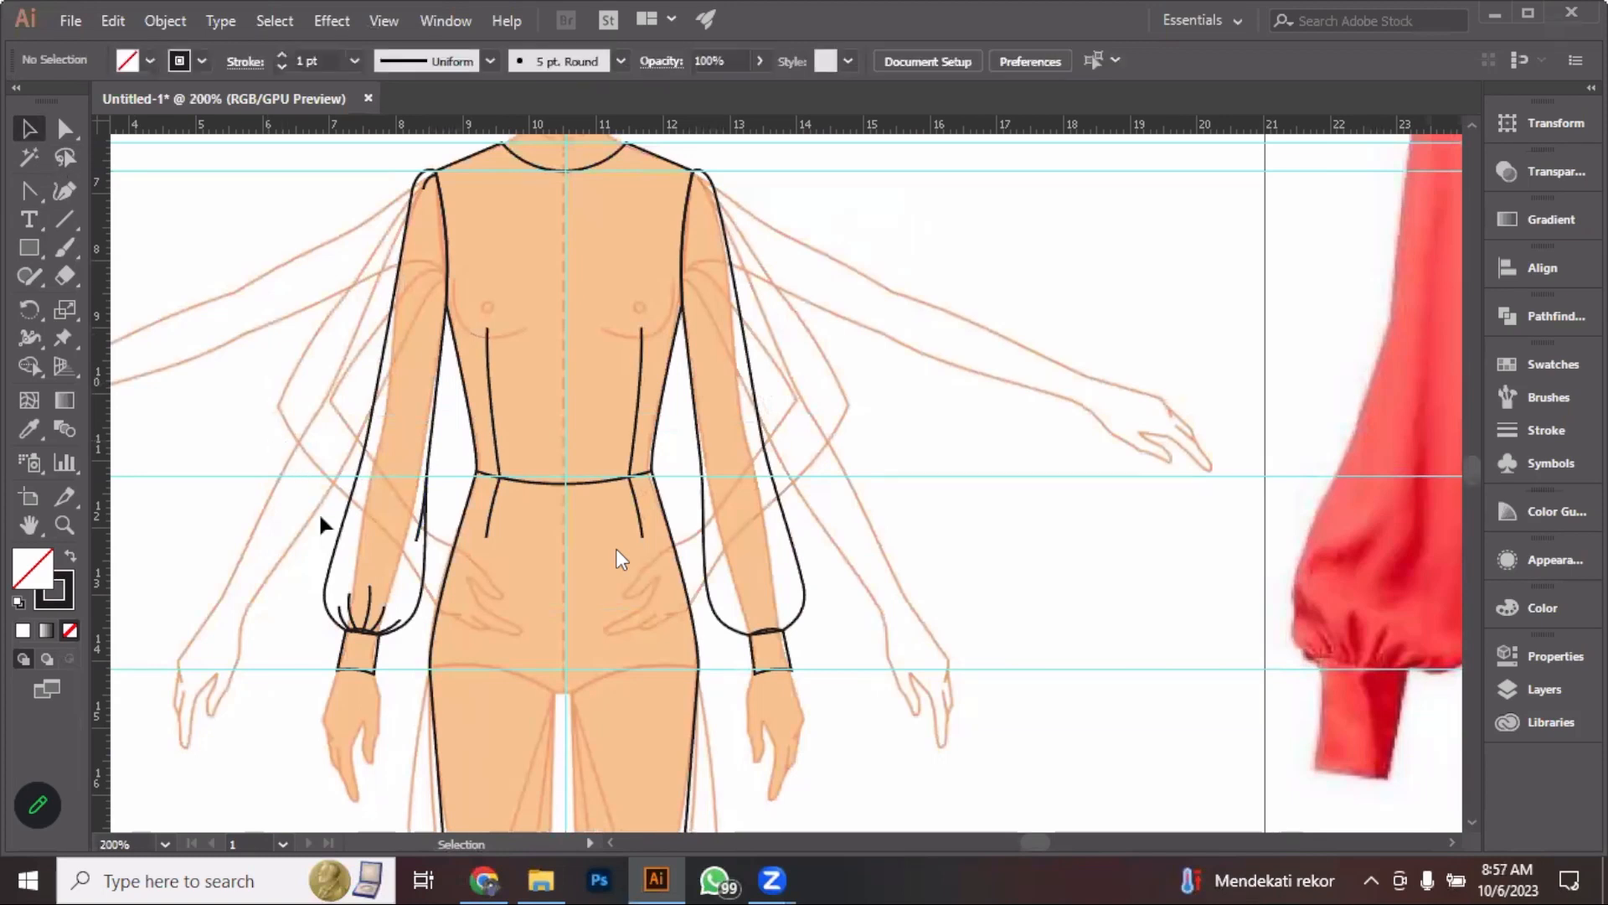
Select the left sleeve's fold line, cuff gathers and sleeve-cap gather line, and make a reflected copy across the vertical axis
click(413, 539)
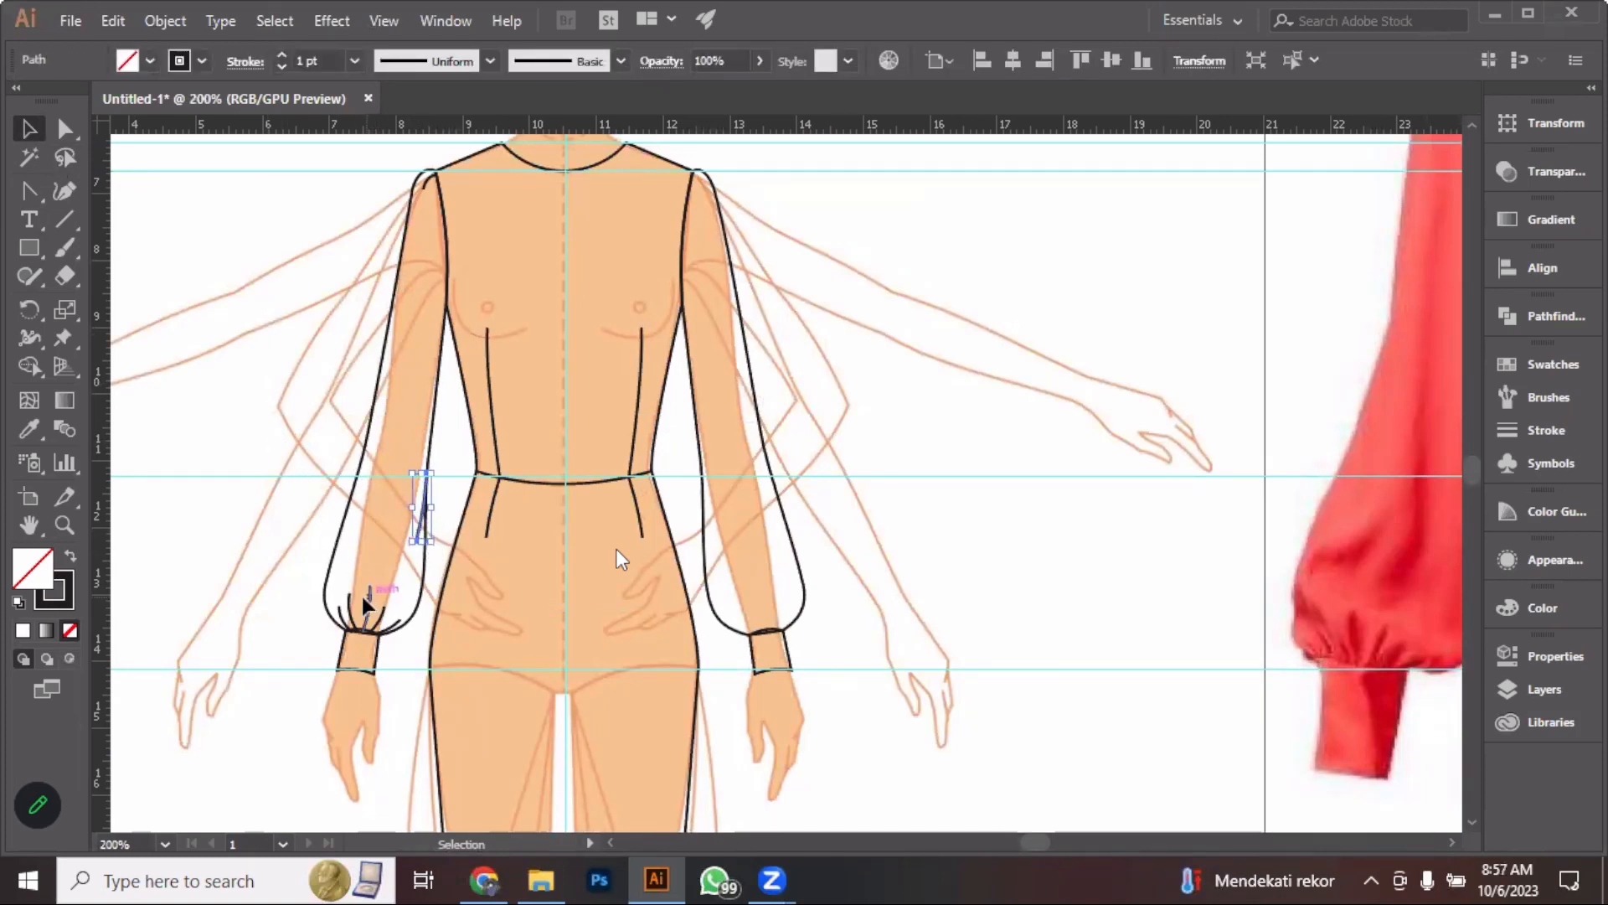
shift+click(382, 614)
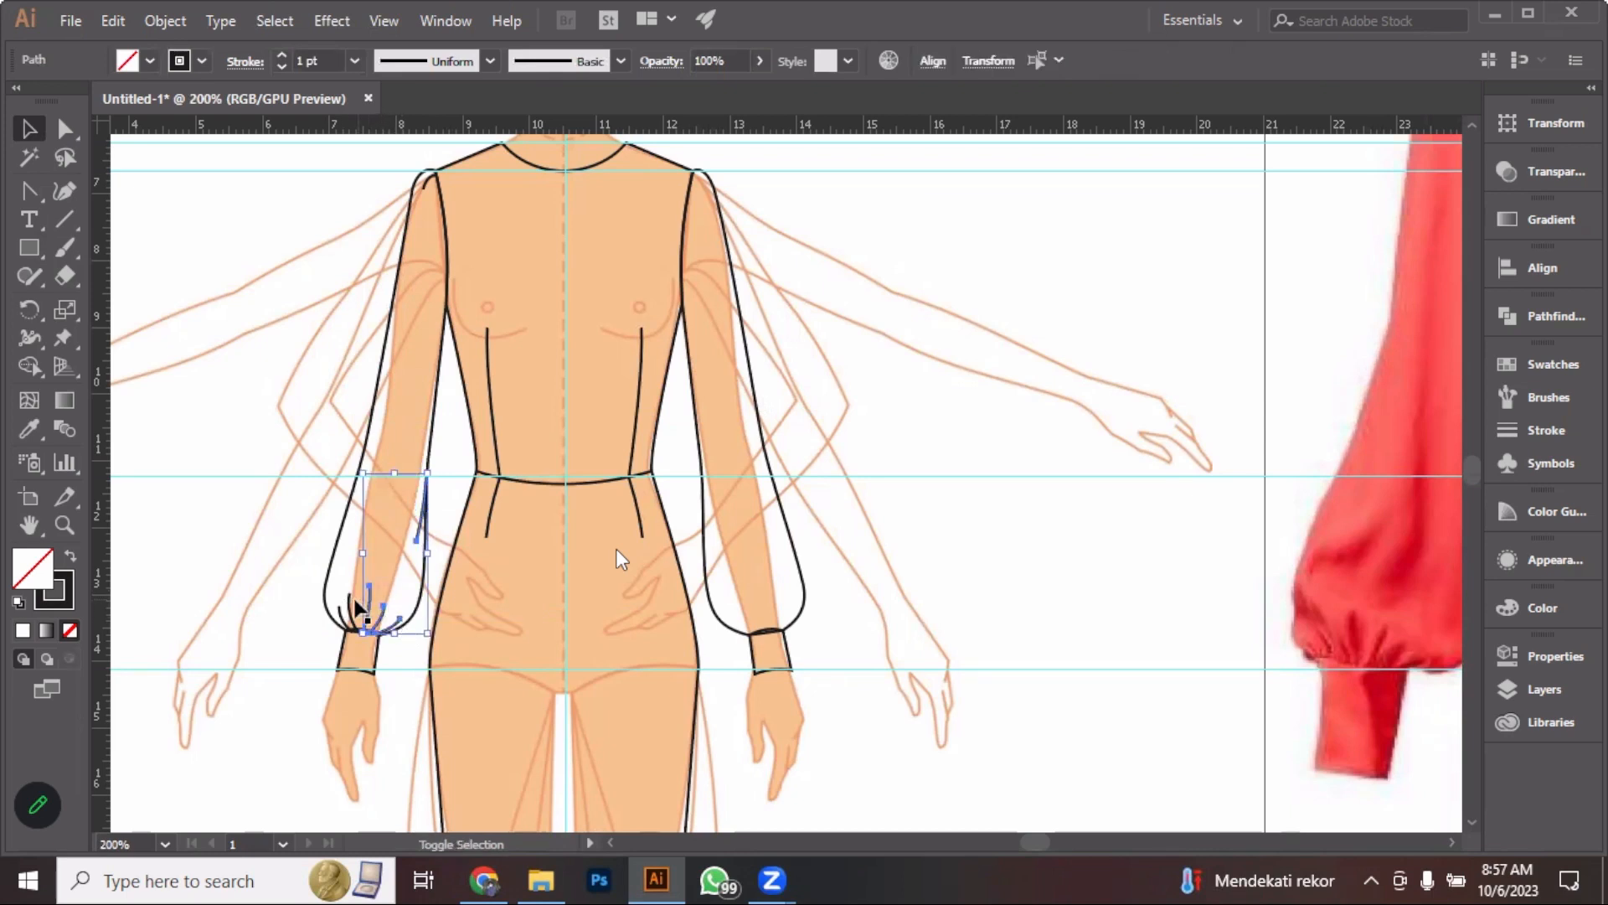
shift+click(347, 611)
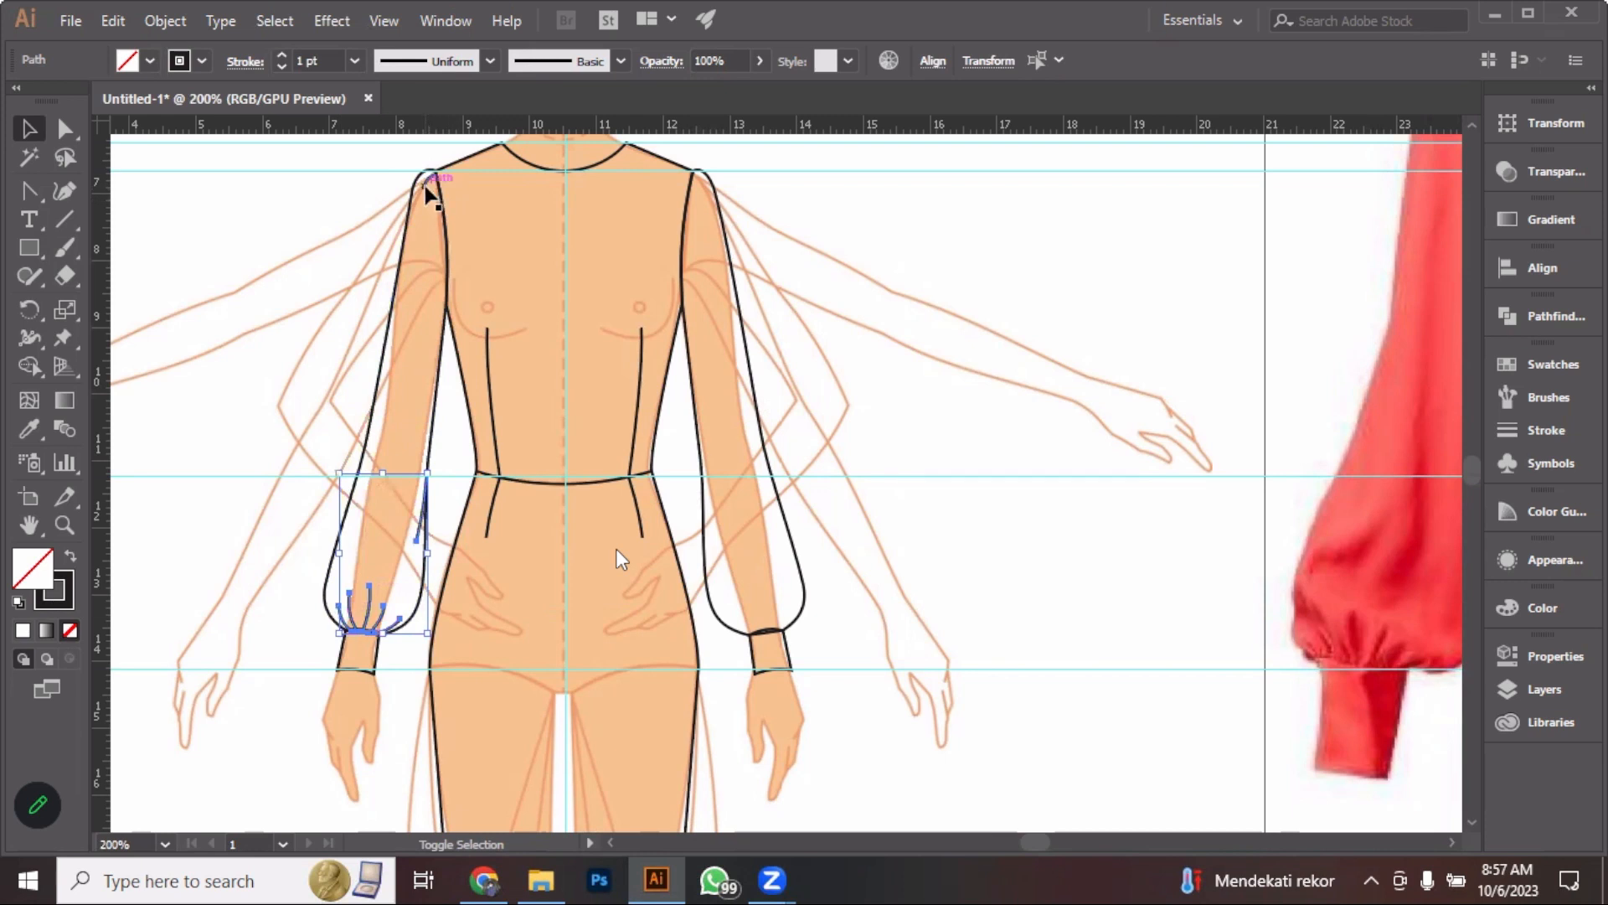
shift+click(430, 179)
right_click(426, 191)
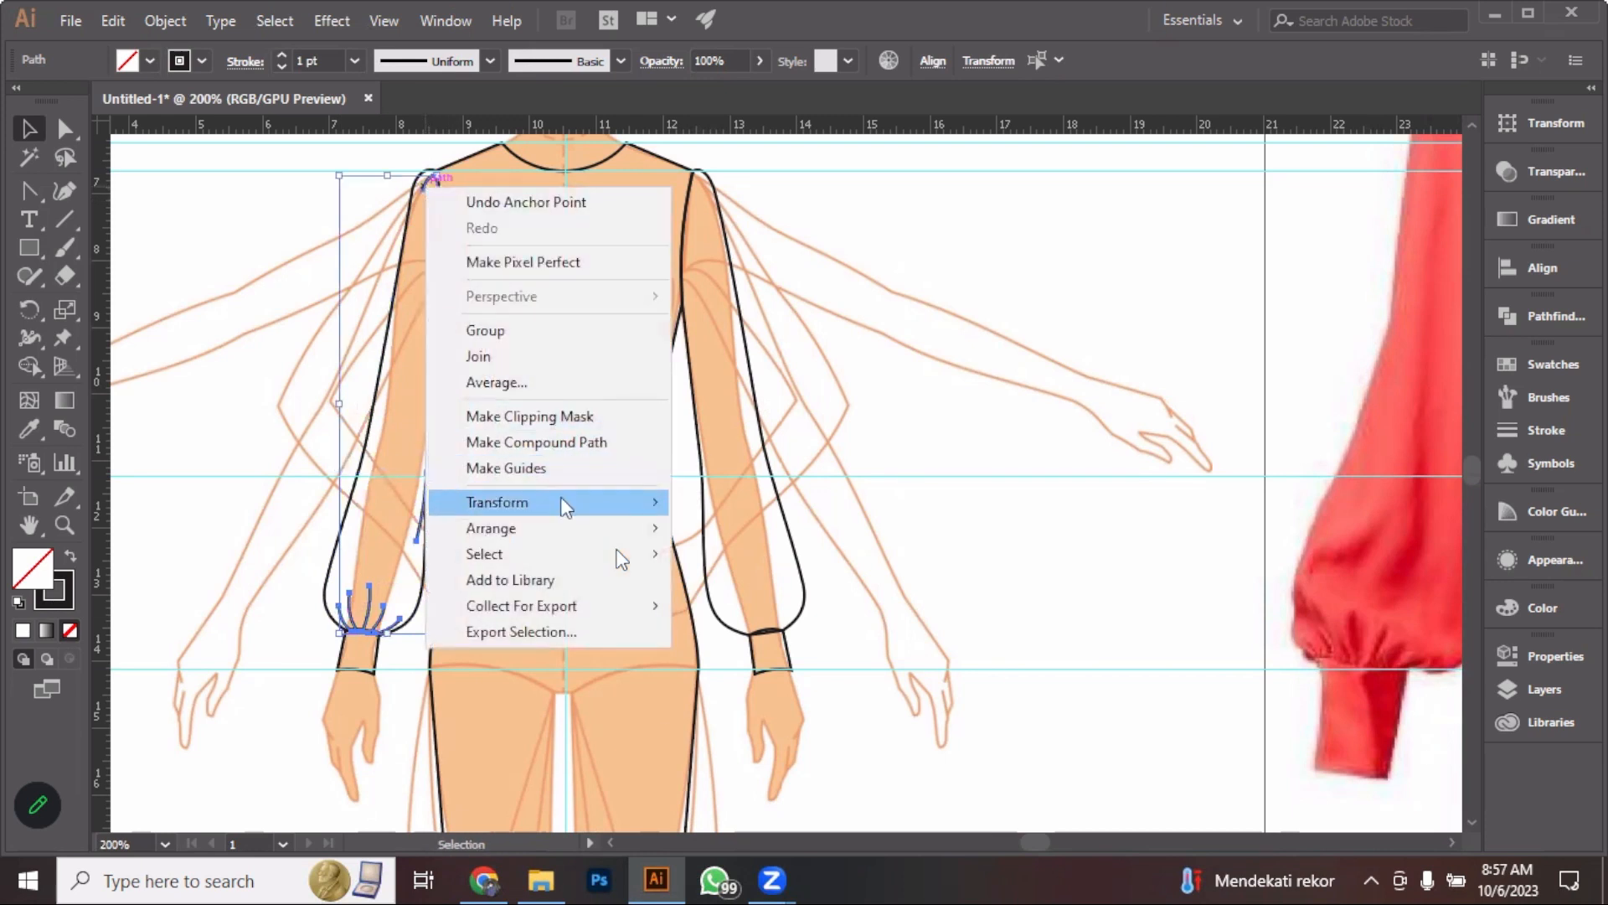
mouse_move(561, 499)
click(786, 588)
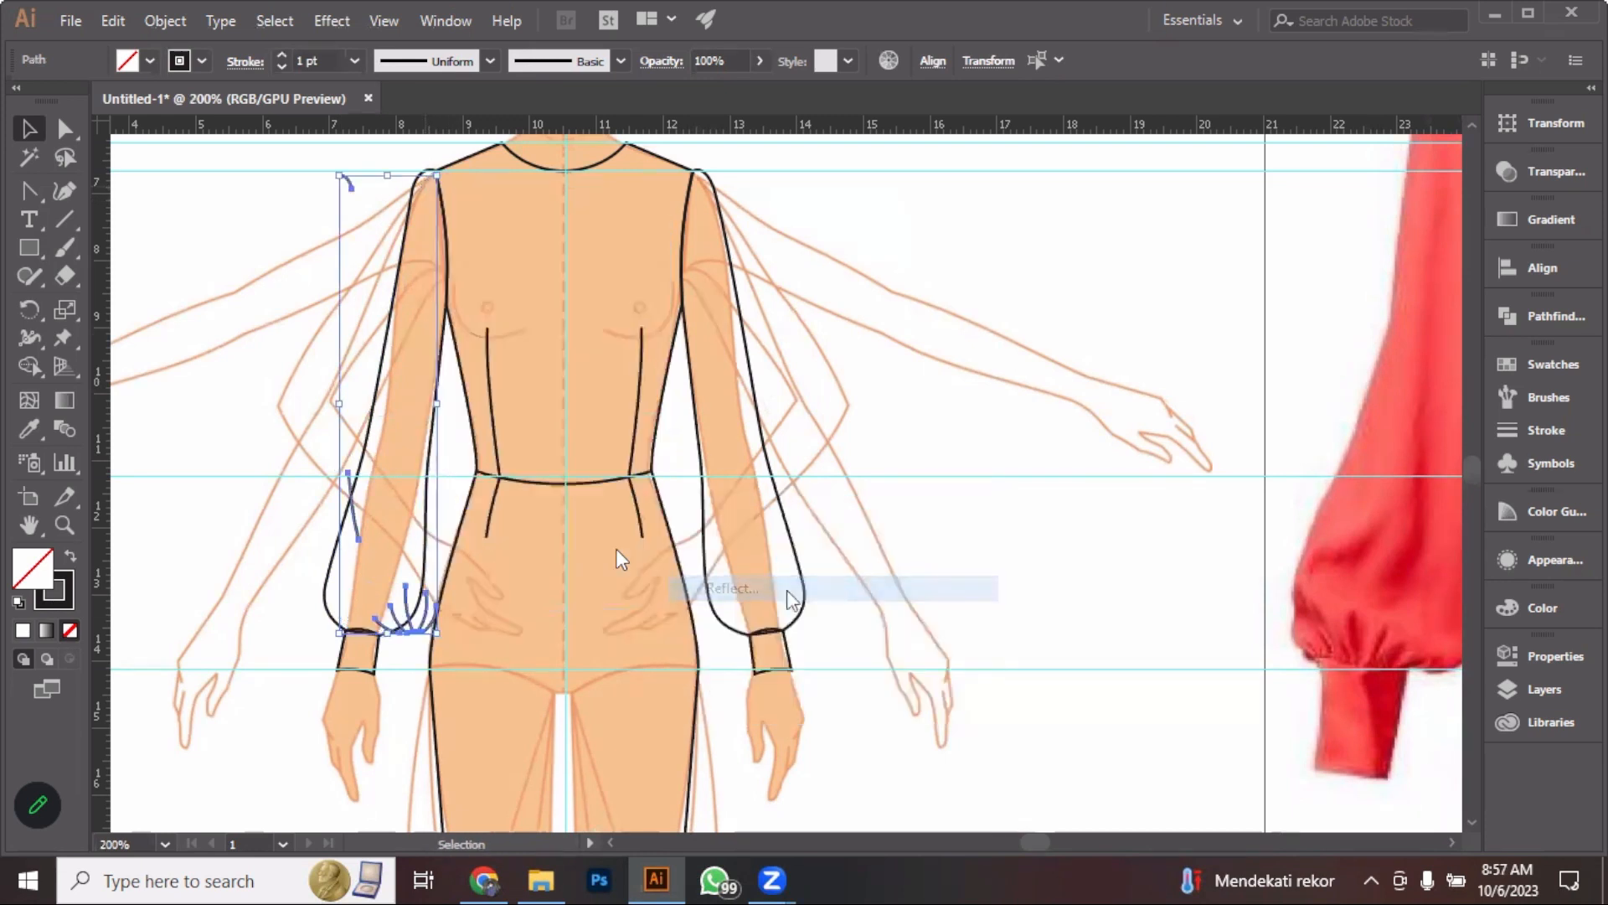
click(1111, 543)
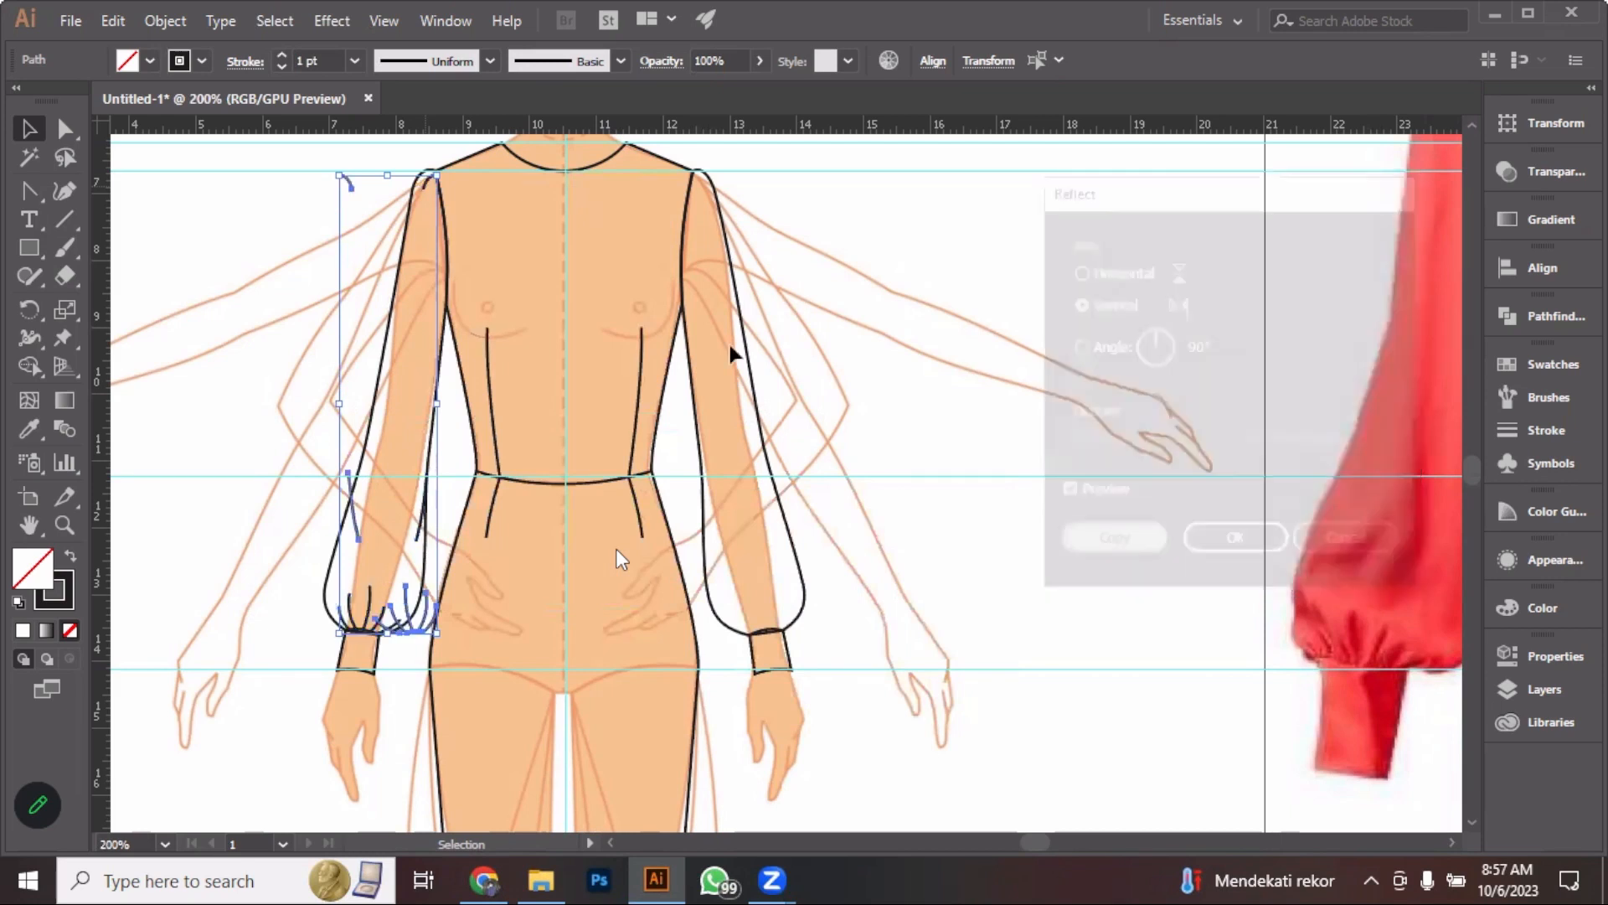
Move the mirrored gather and fold lines onto the right sleeve and nudge them left so the cap gather meets the armhole line
drag(349, 177, 702, 184)
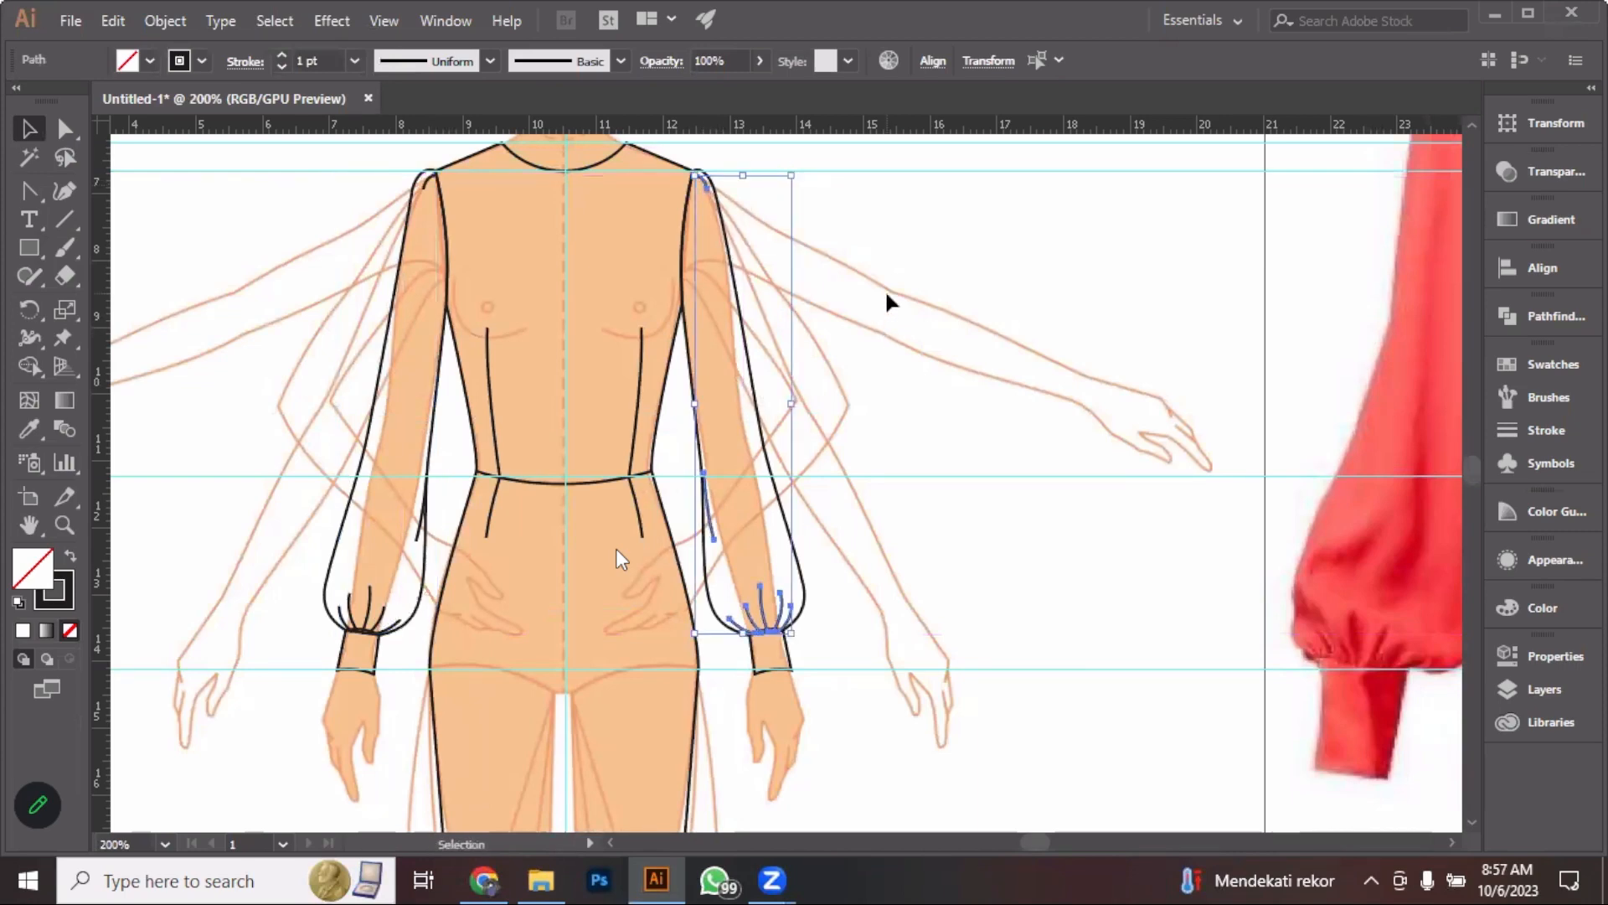
scroll(695, 177, up, 2)
scroll(696, 177, up, 5)
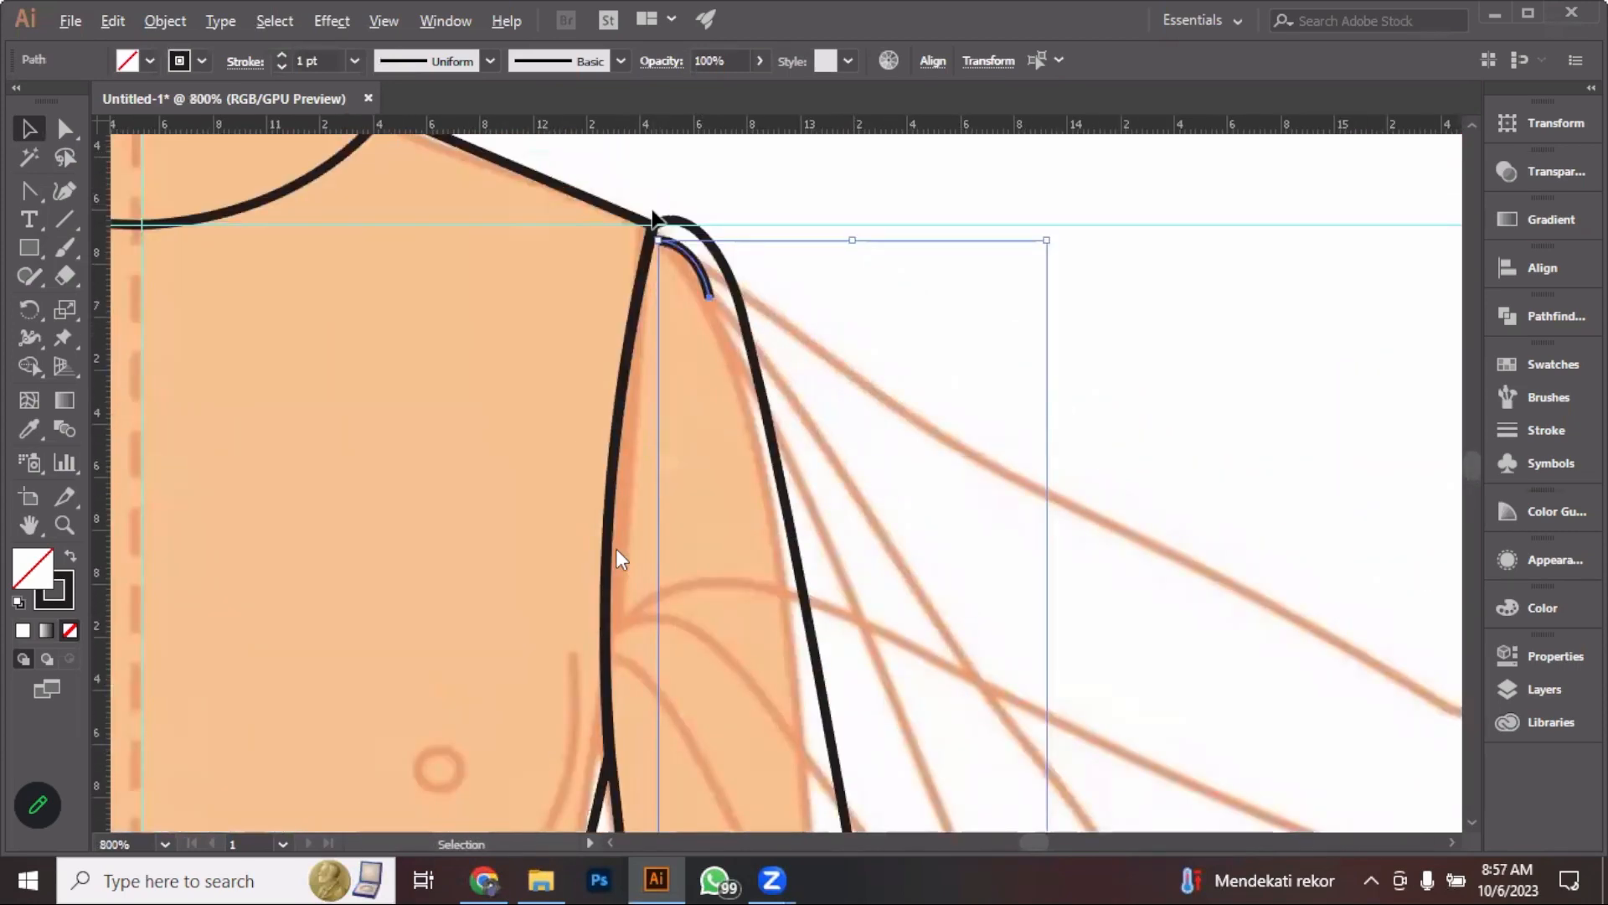
key(Left)
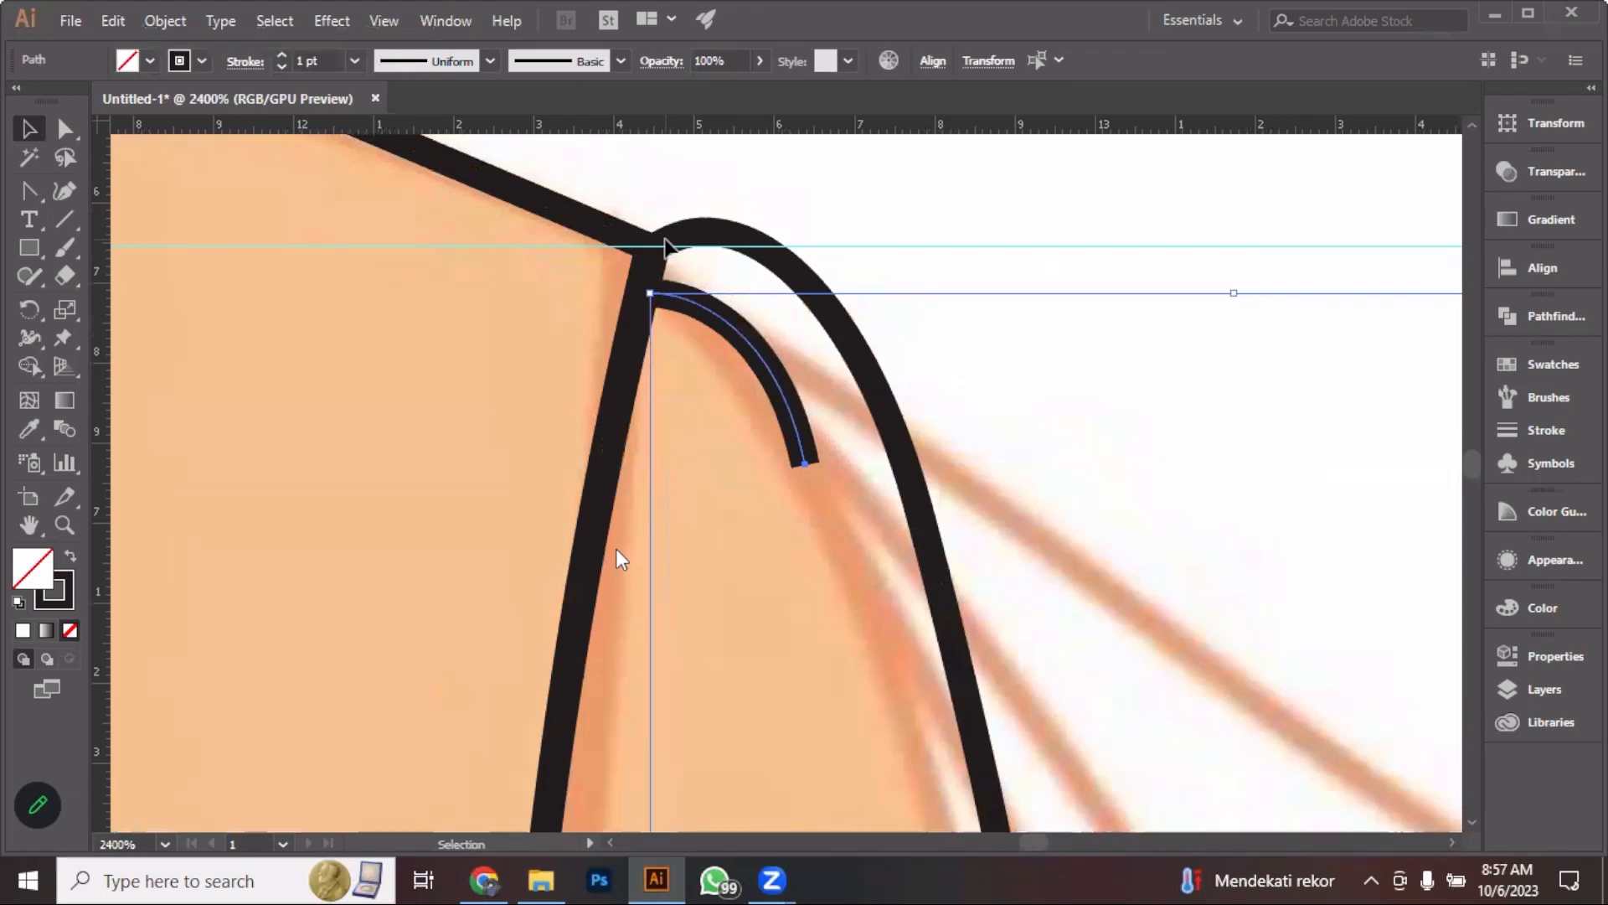
Group the cap gathers, fold lines and cuff gathers of both sleeves with the bodice and skirt darts, and deselect
scroll(665, 246, down, 8)
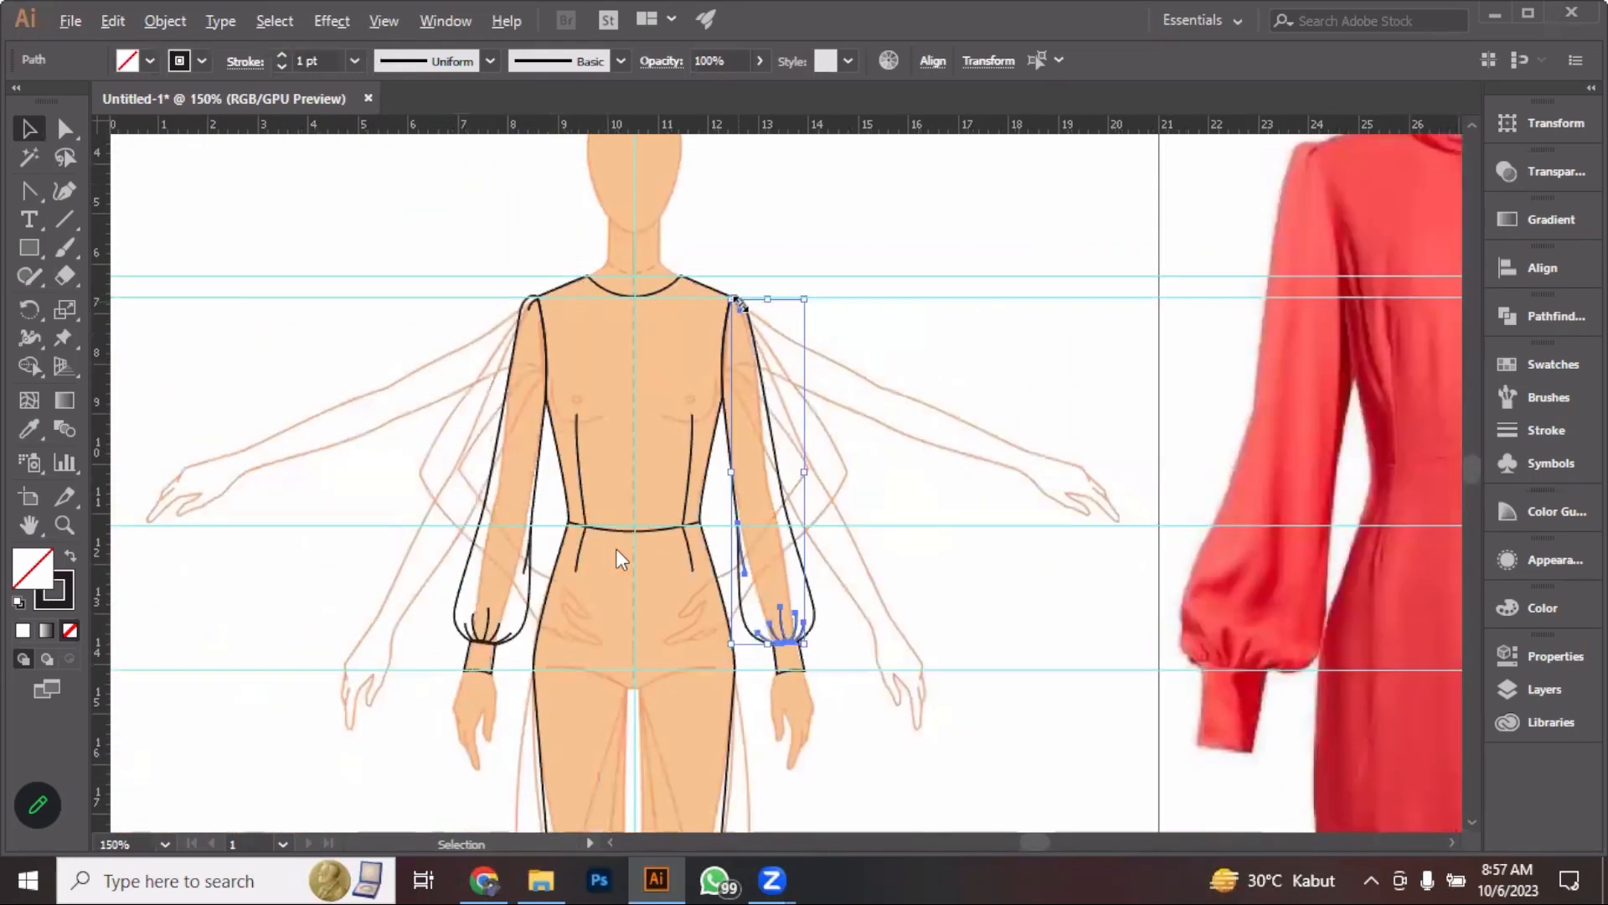
scroll(871, 394, down, 2)
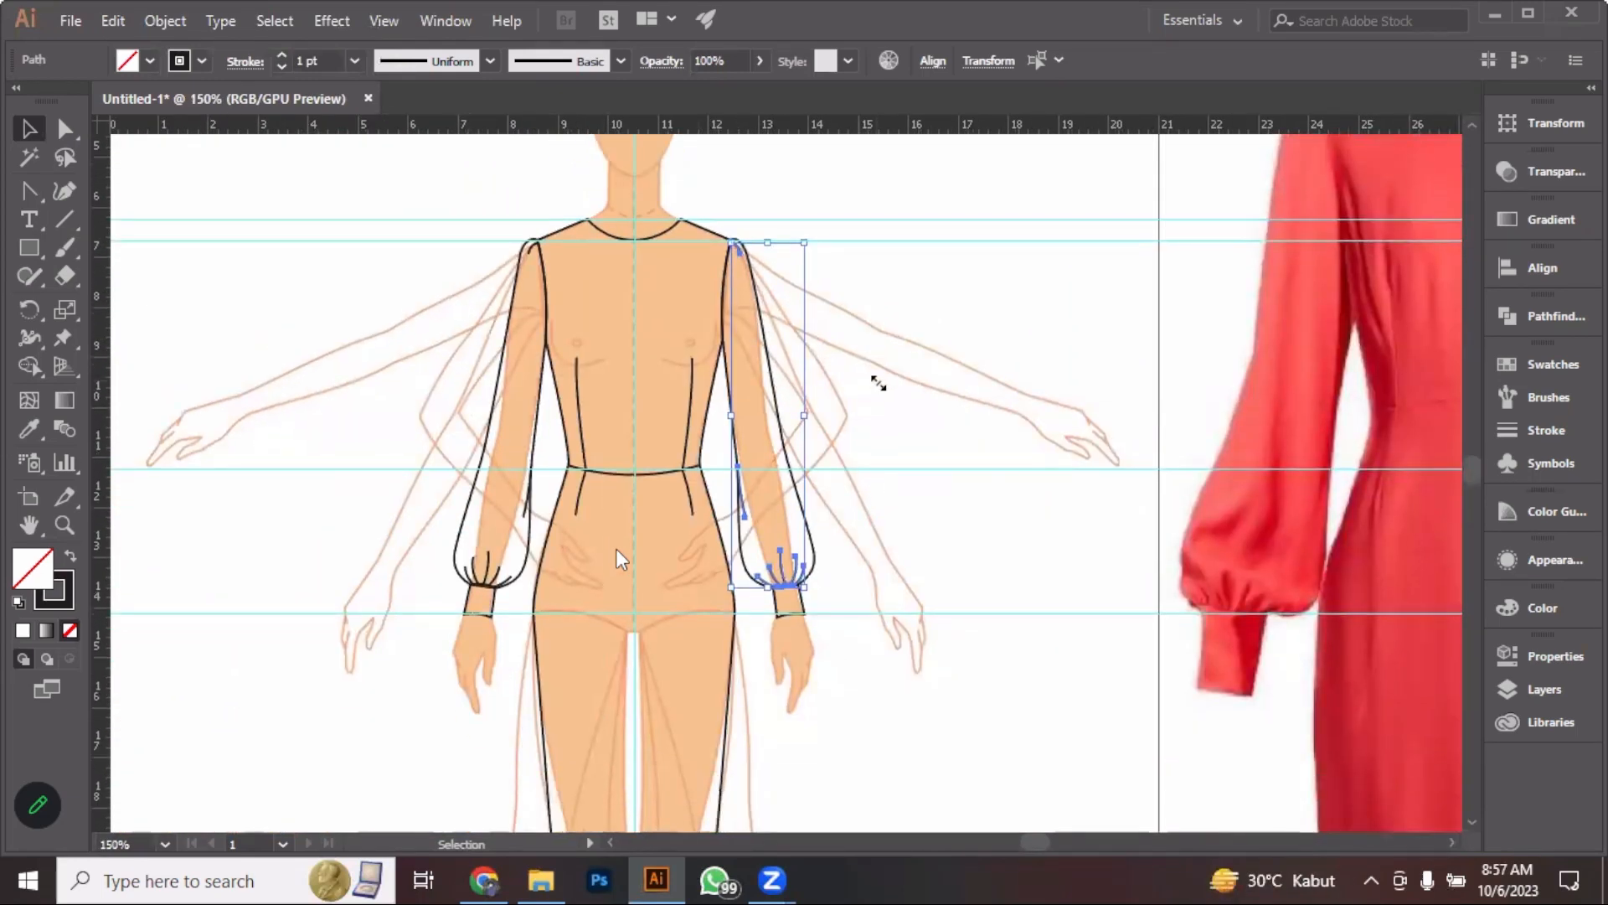
shift+click(533, 259)
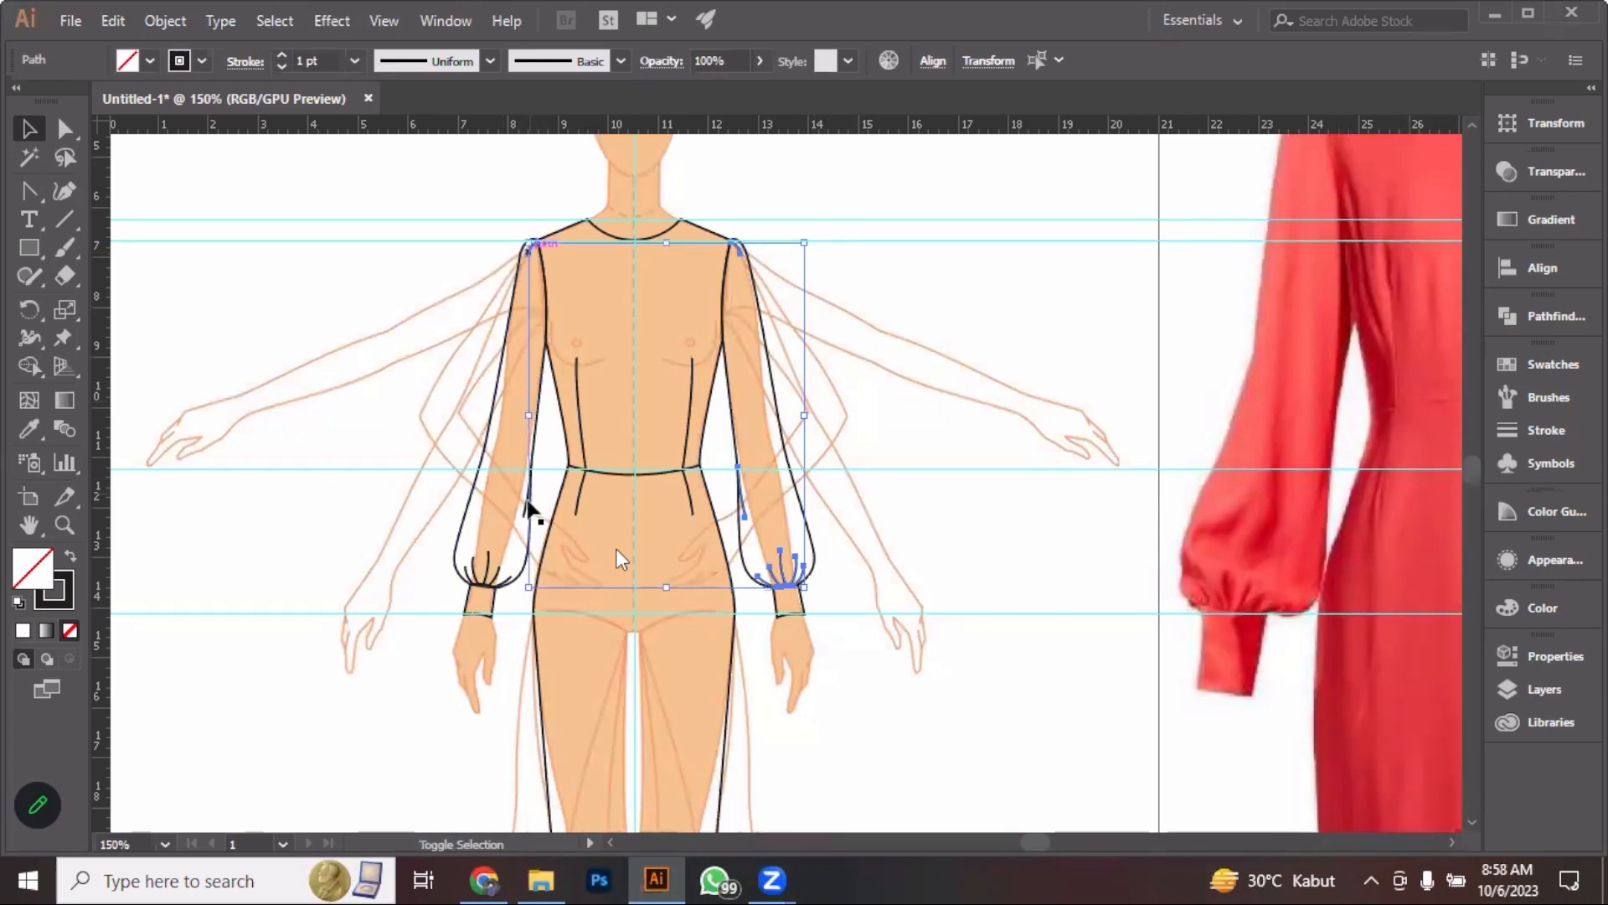
shift+click(482, 569)
shift+click(469, 578)
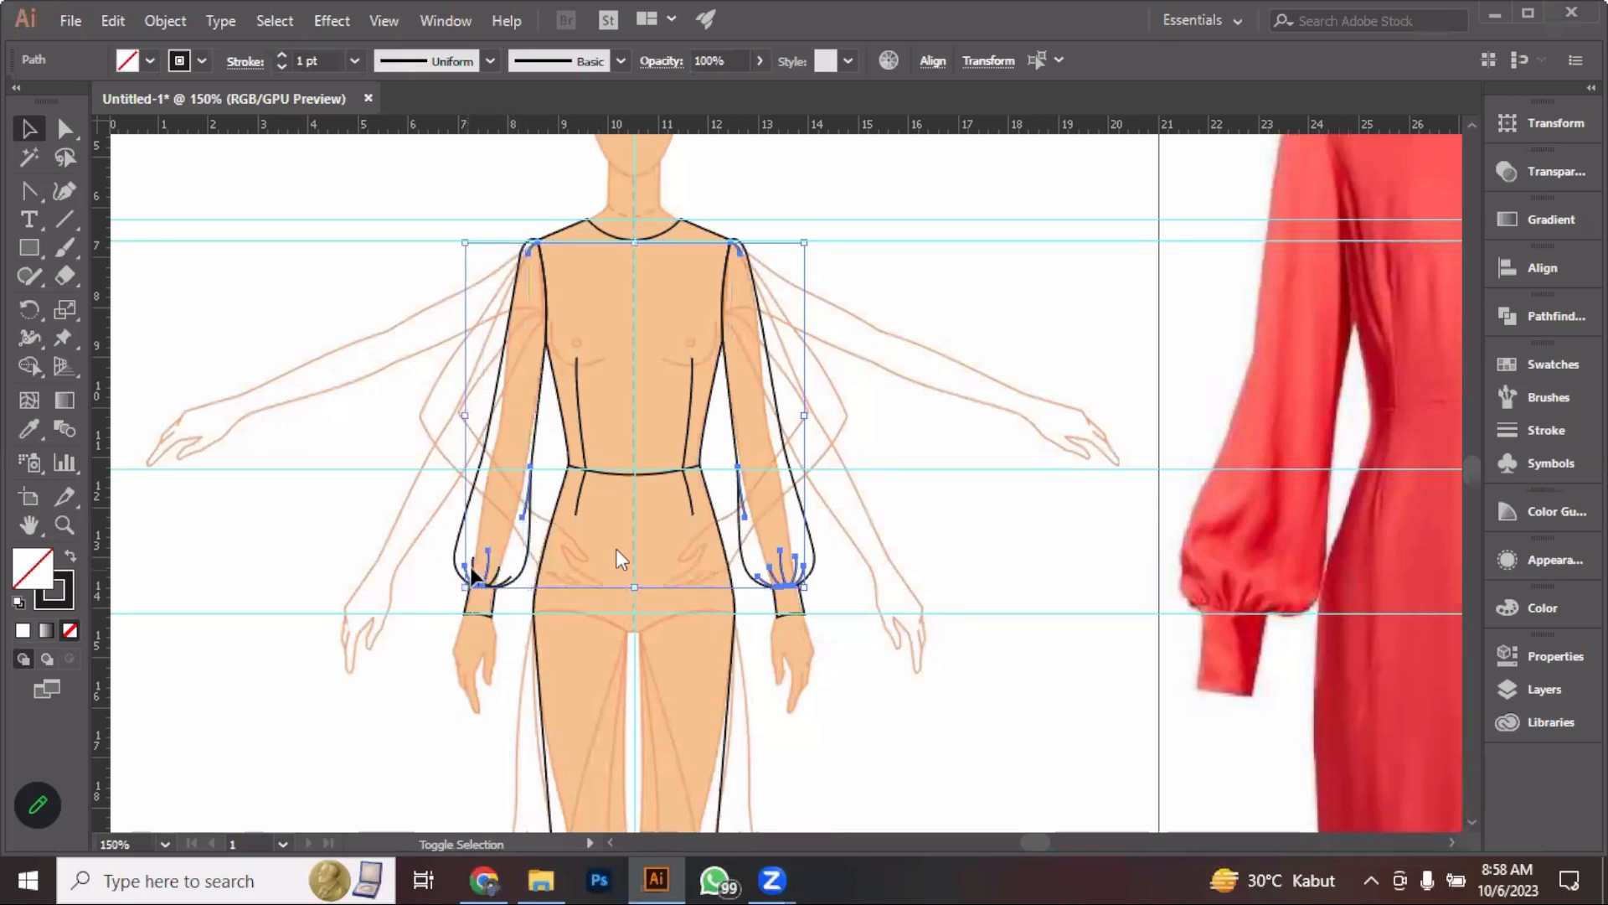
shift+click(503, 580)
shift+click(582, 503)
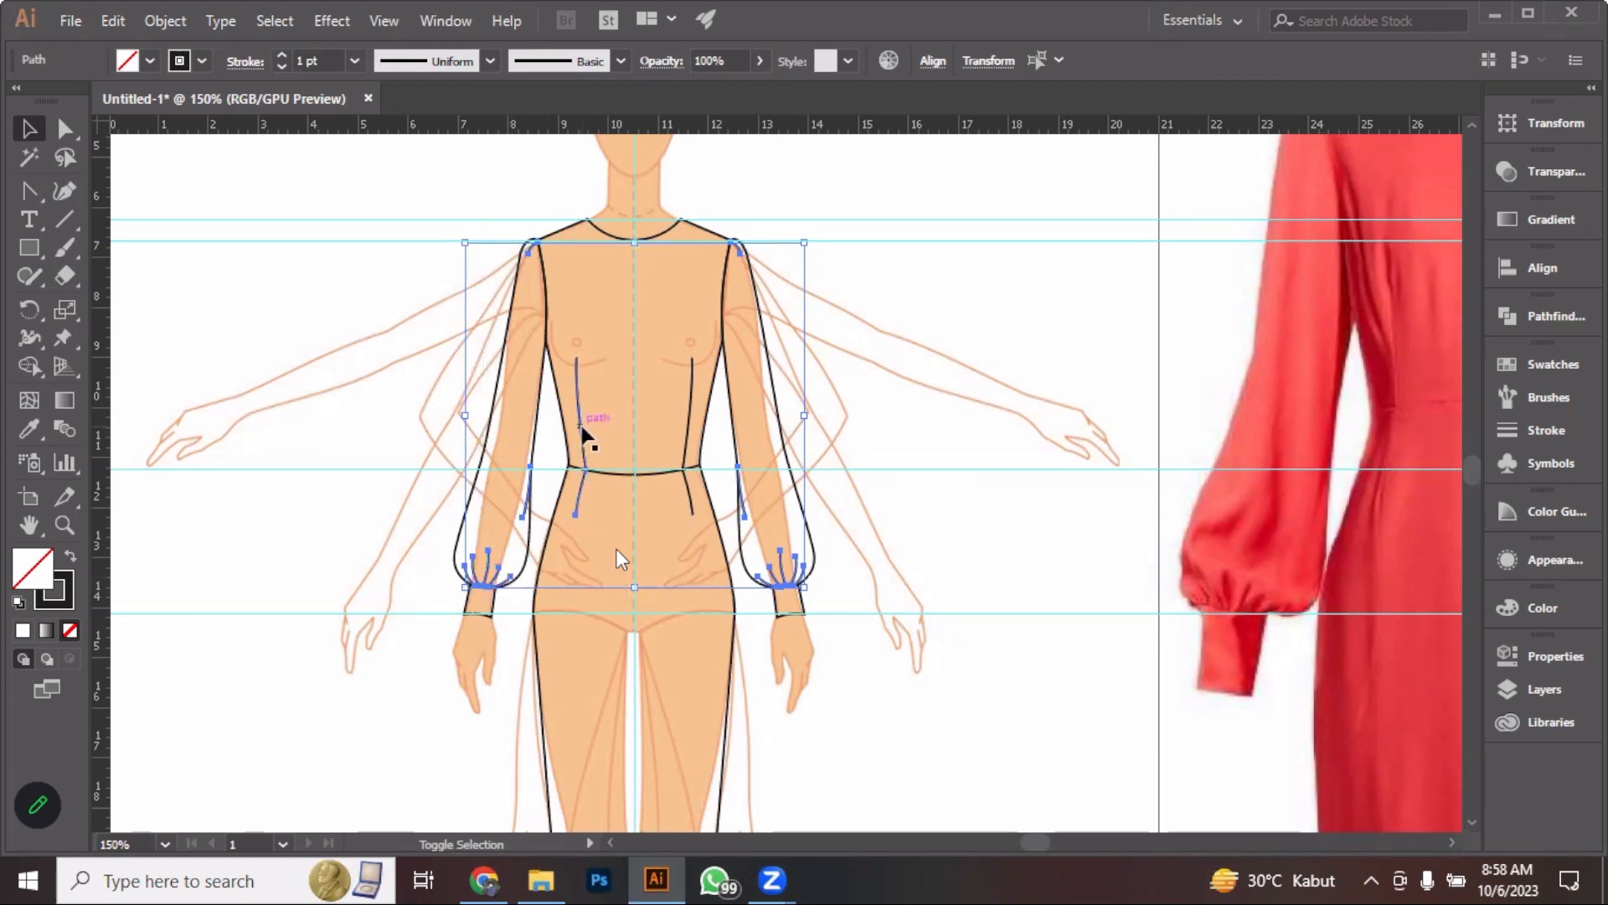
shift+click(690, 415)
right_click(694, 409)
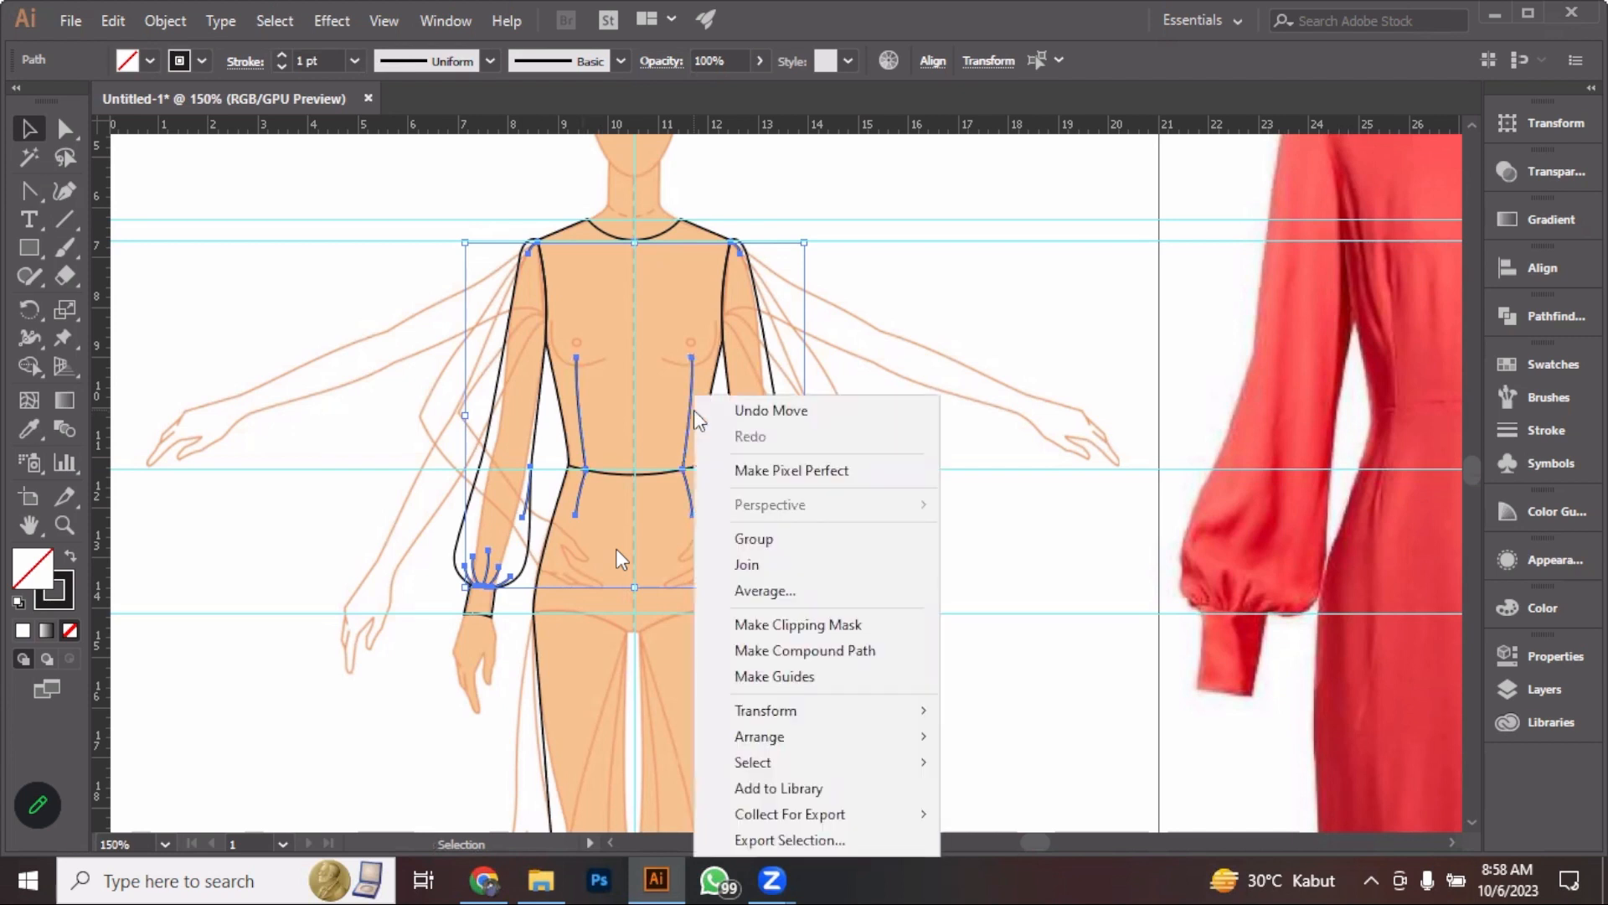
click(784, 536)
click(867, 427)
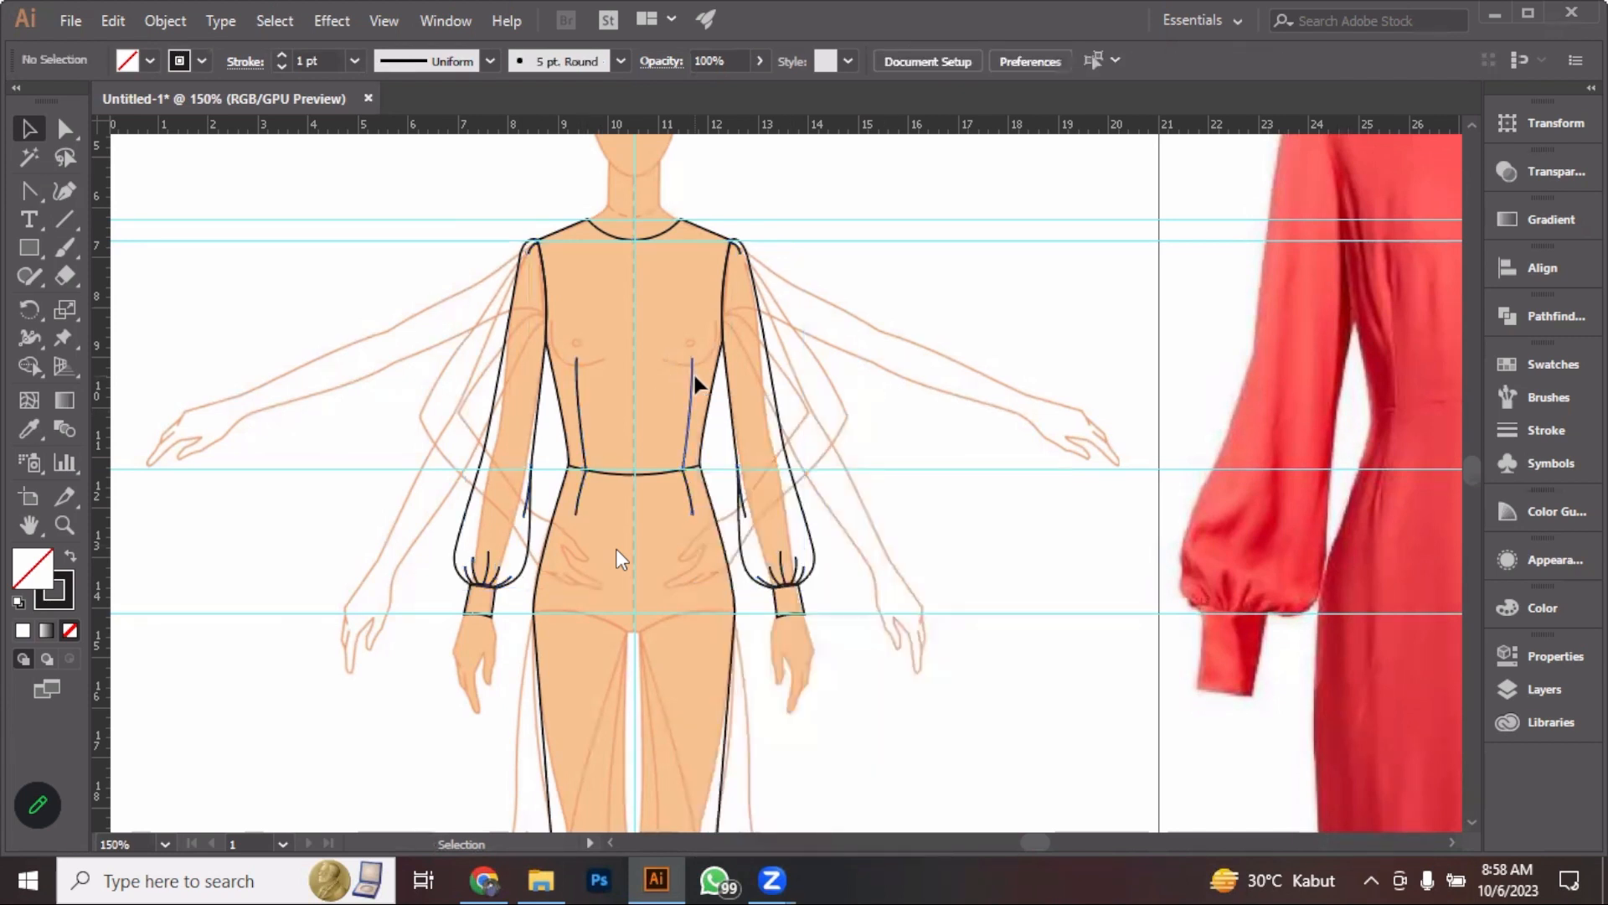
Apply the triangular width profile that tapers to a point at one end to the grouped dart, fold and gather lines, and deselect
click(695, 384)
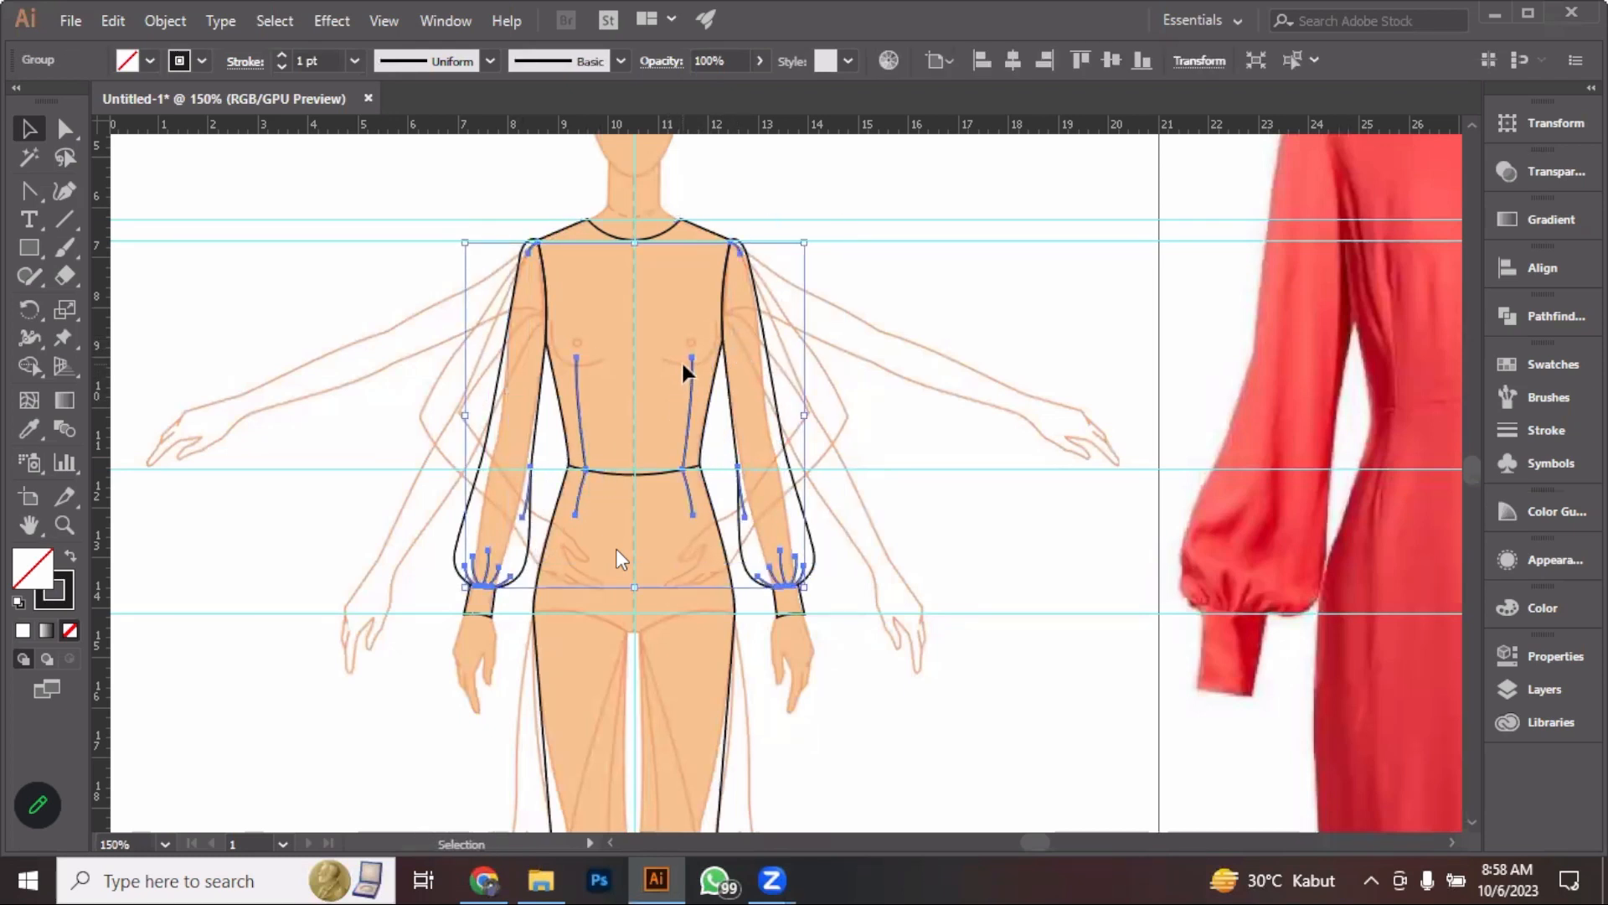
scroll(729, 568, up, 10)
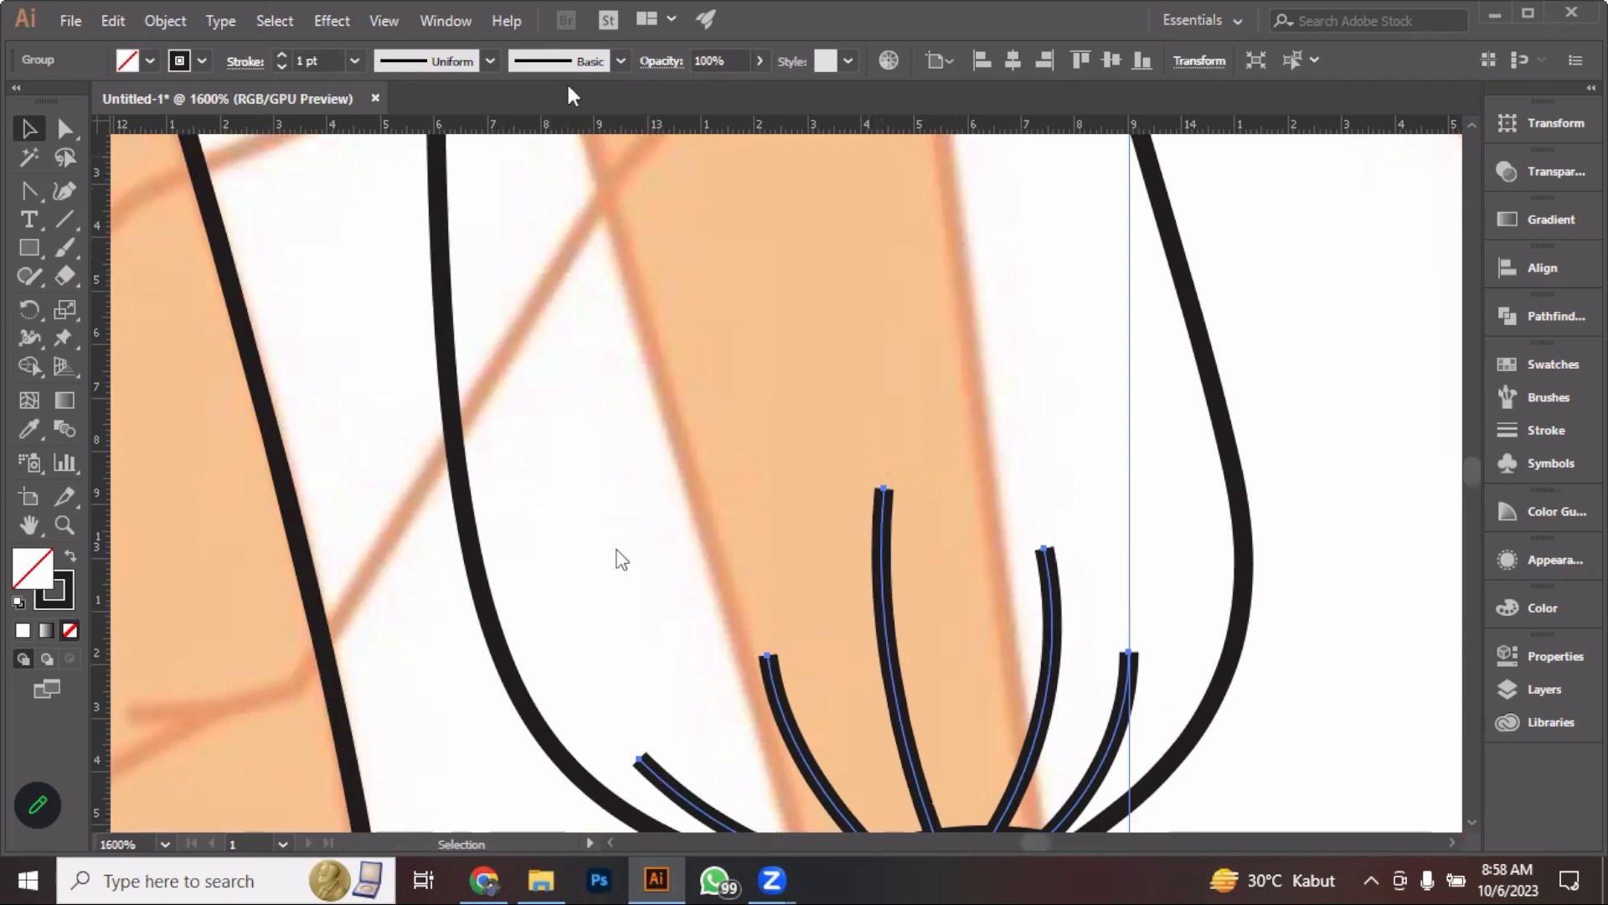
click(444, 71)
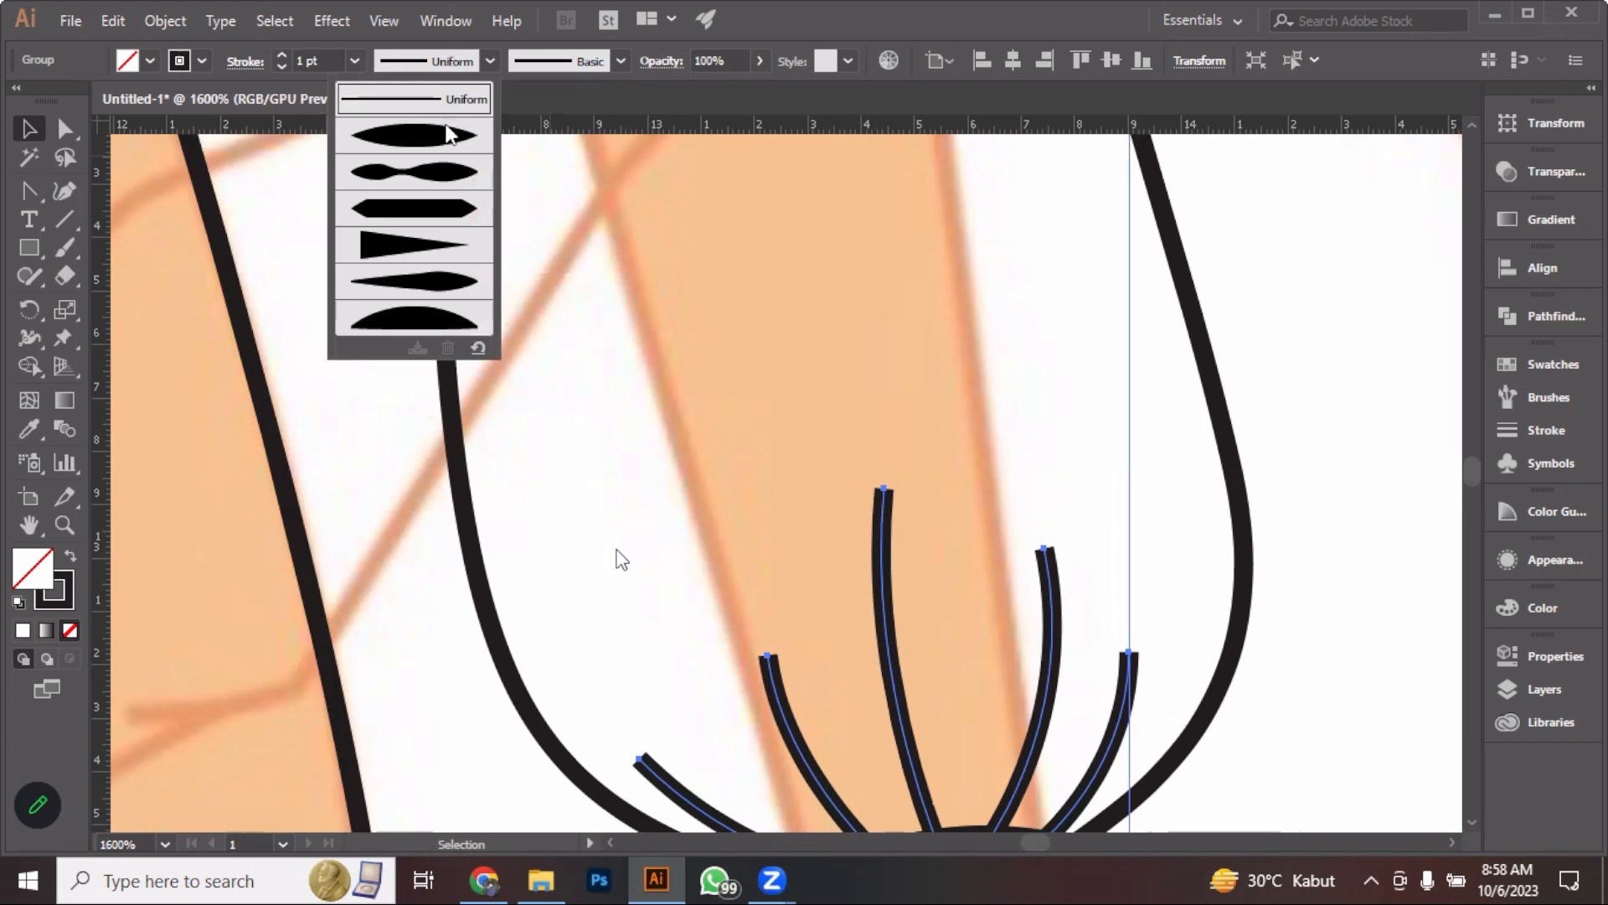
click(449, 247)
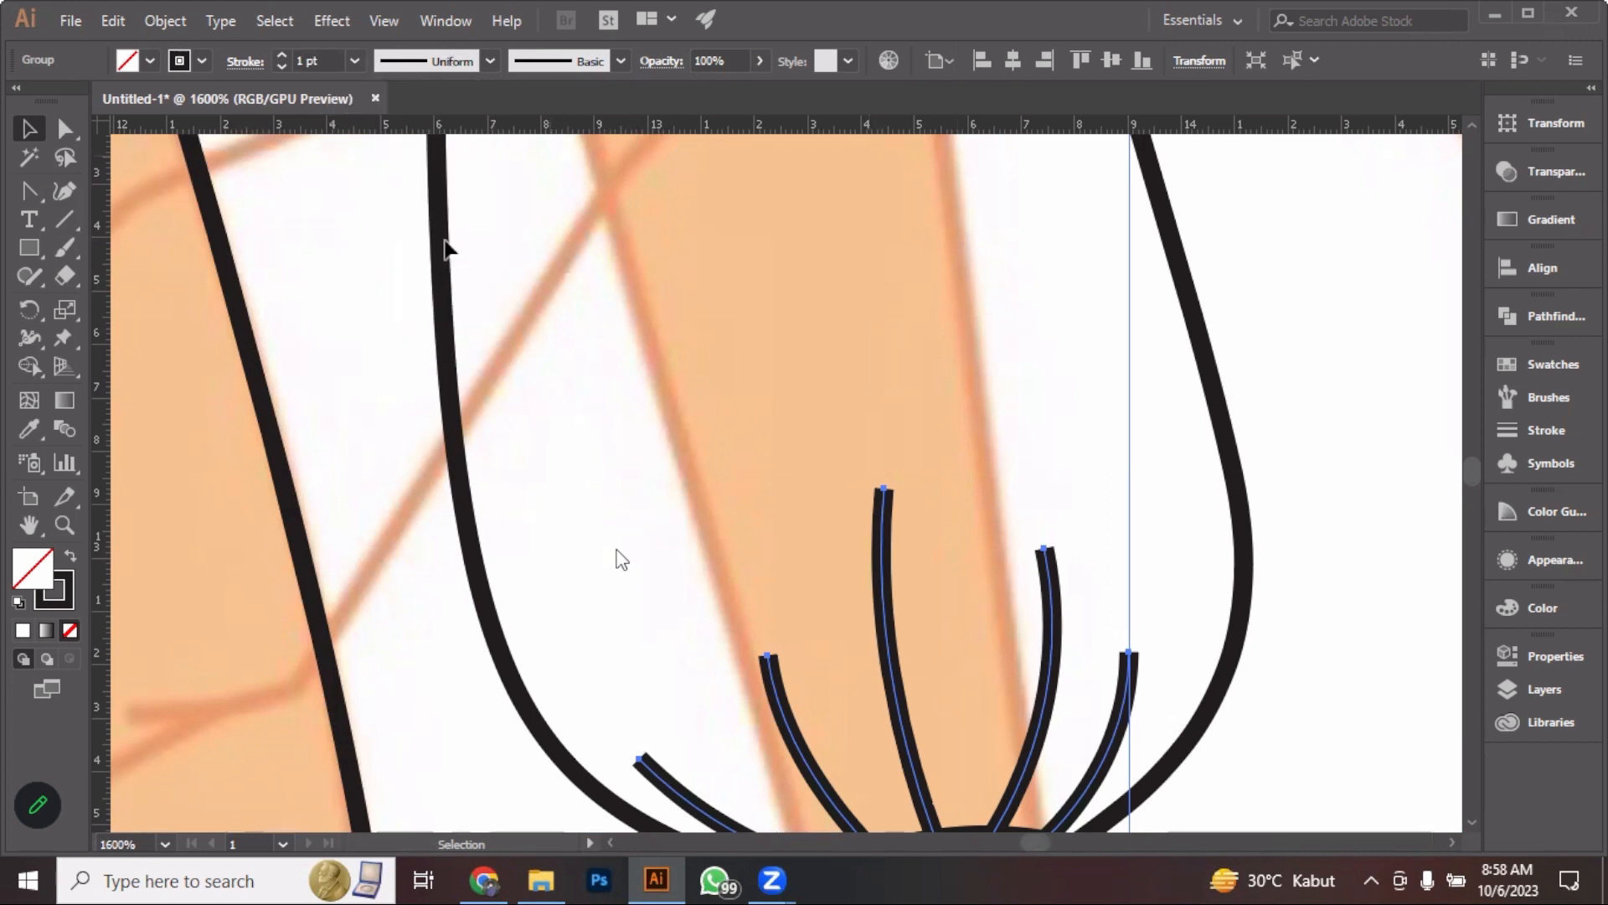
scroll(1319, 417, down, 3)
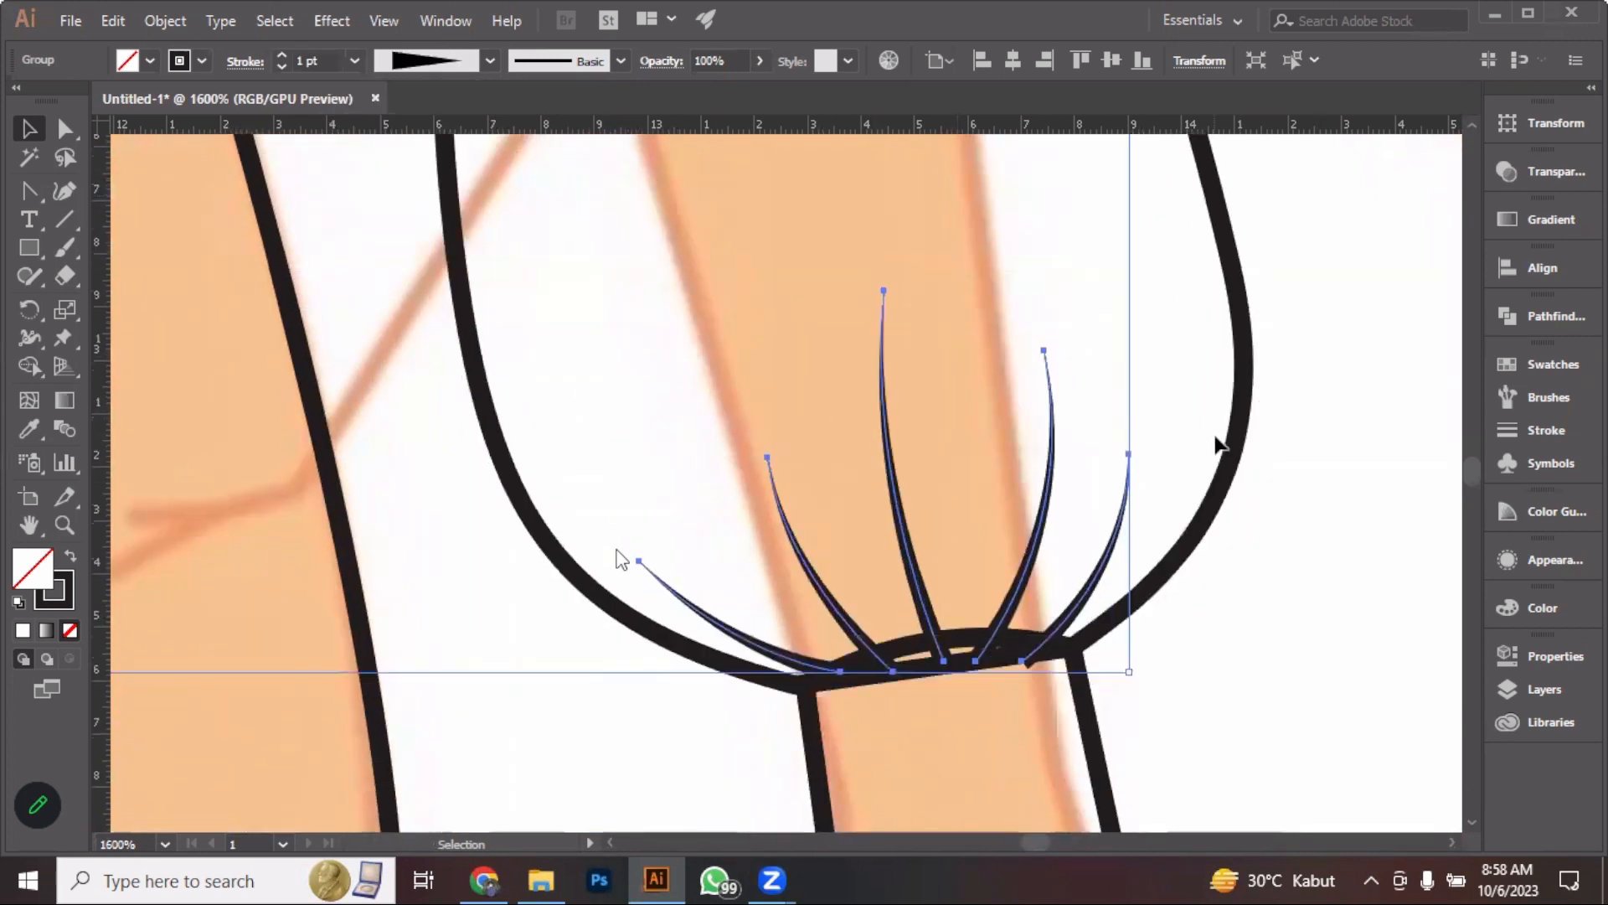
click(1346, 360)
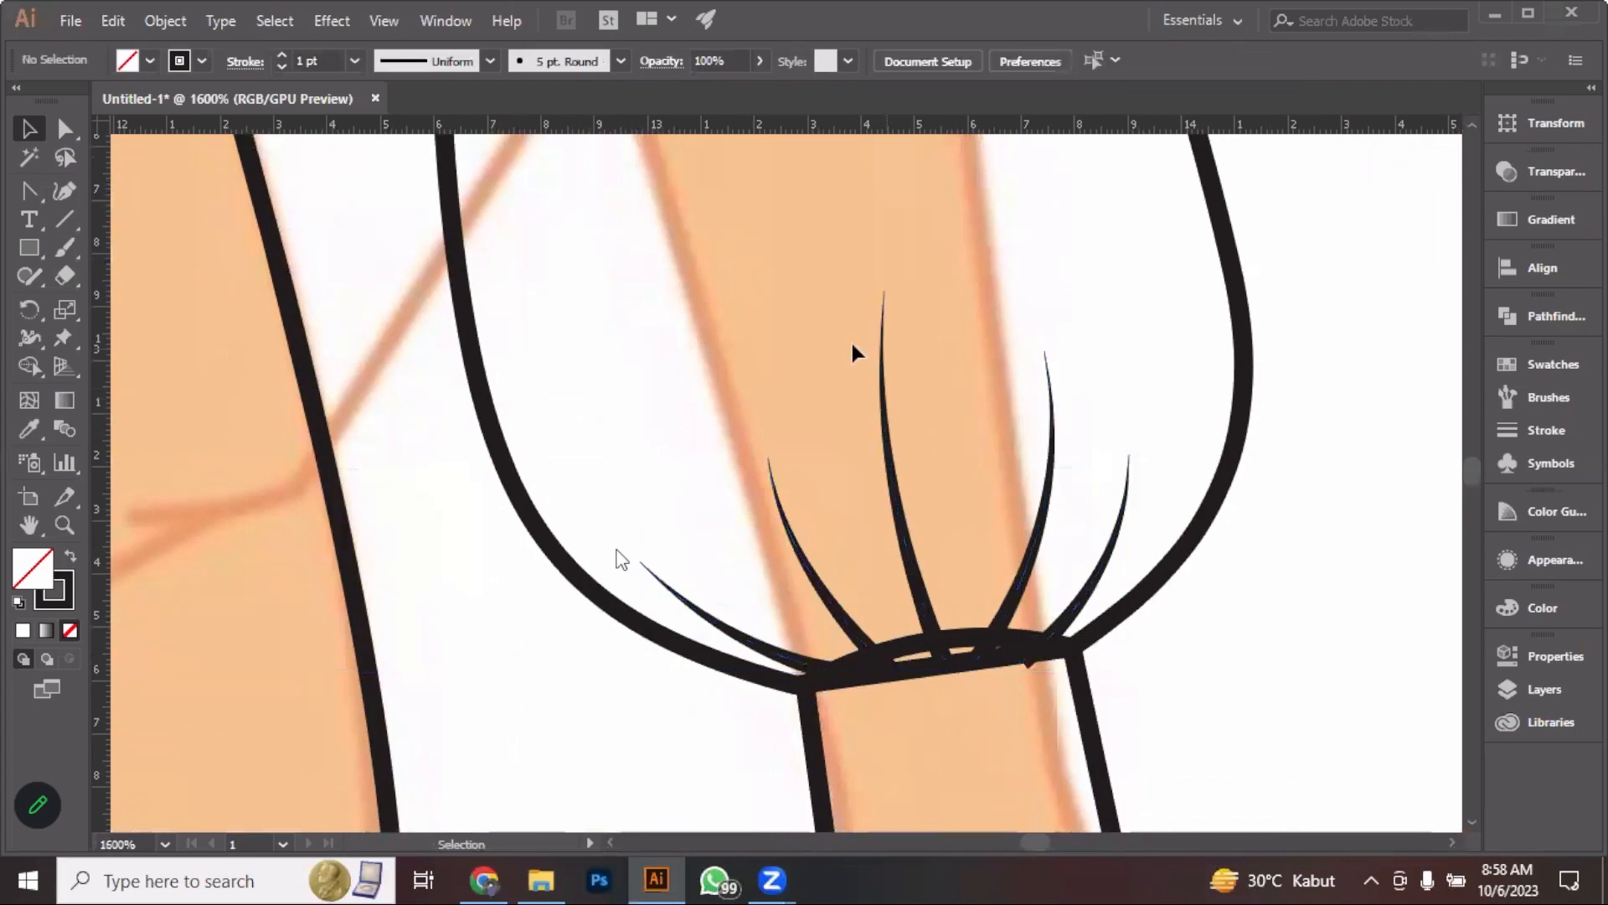
Select the group of tapered dart, fold and gather lines again at the bodice's left dart
scroll(821, 334, down, 5)
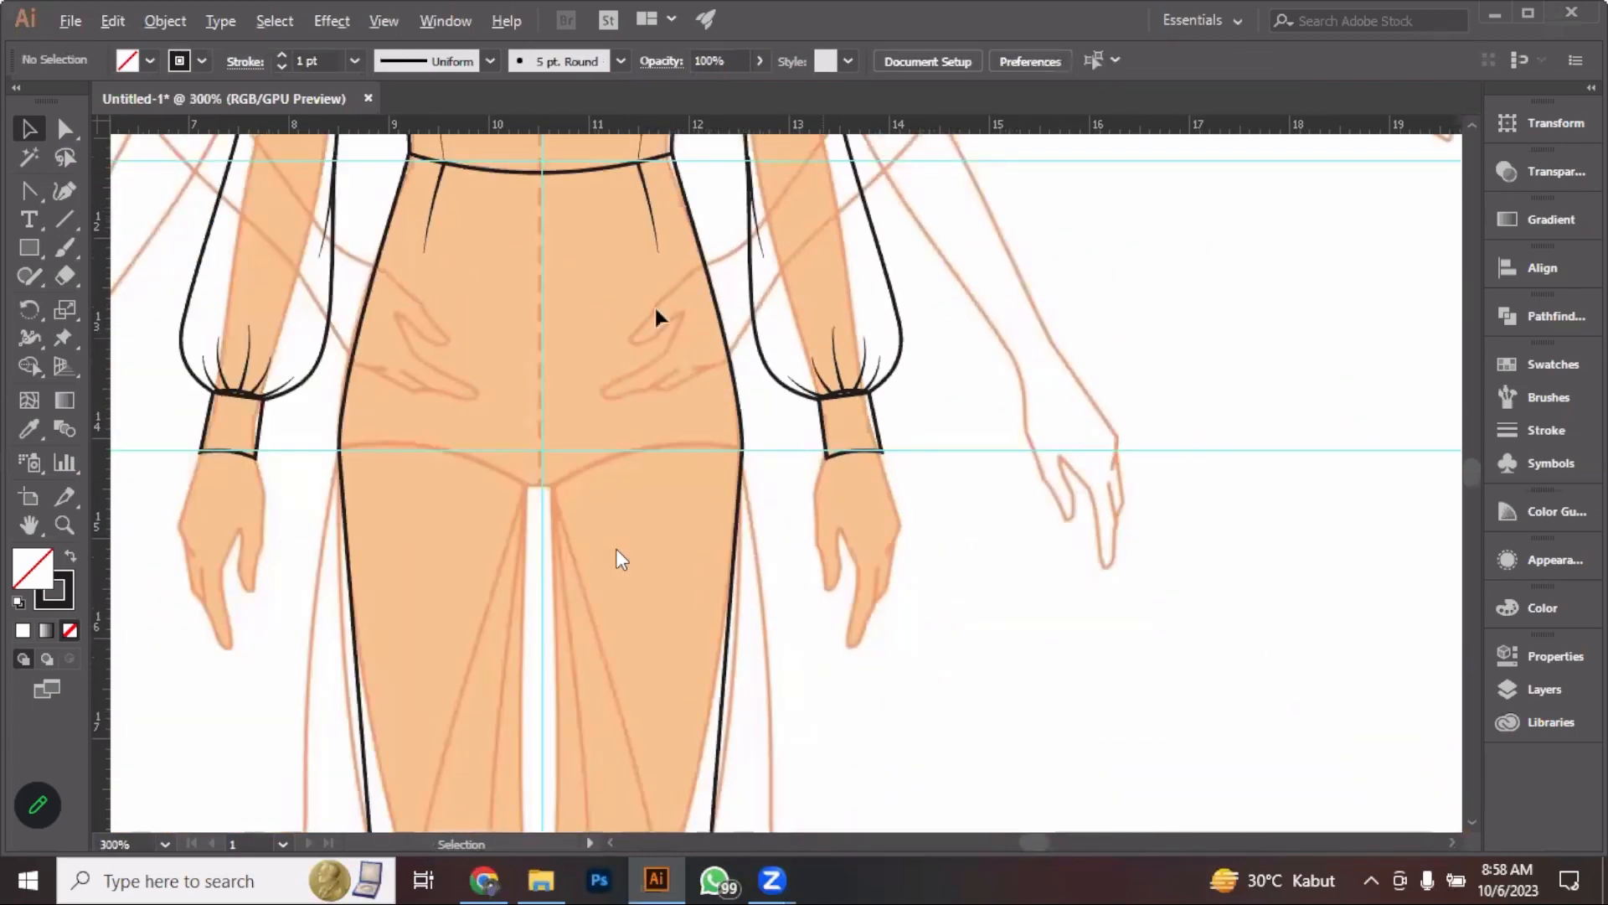
drag(576, 284, 709, 532)
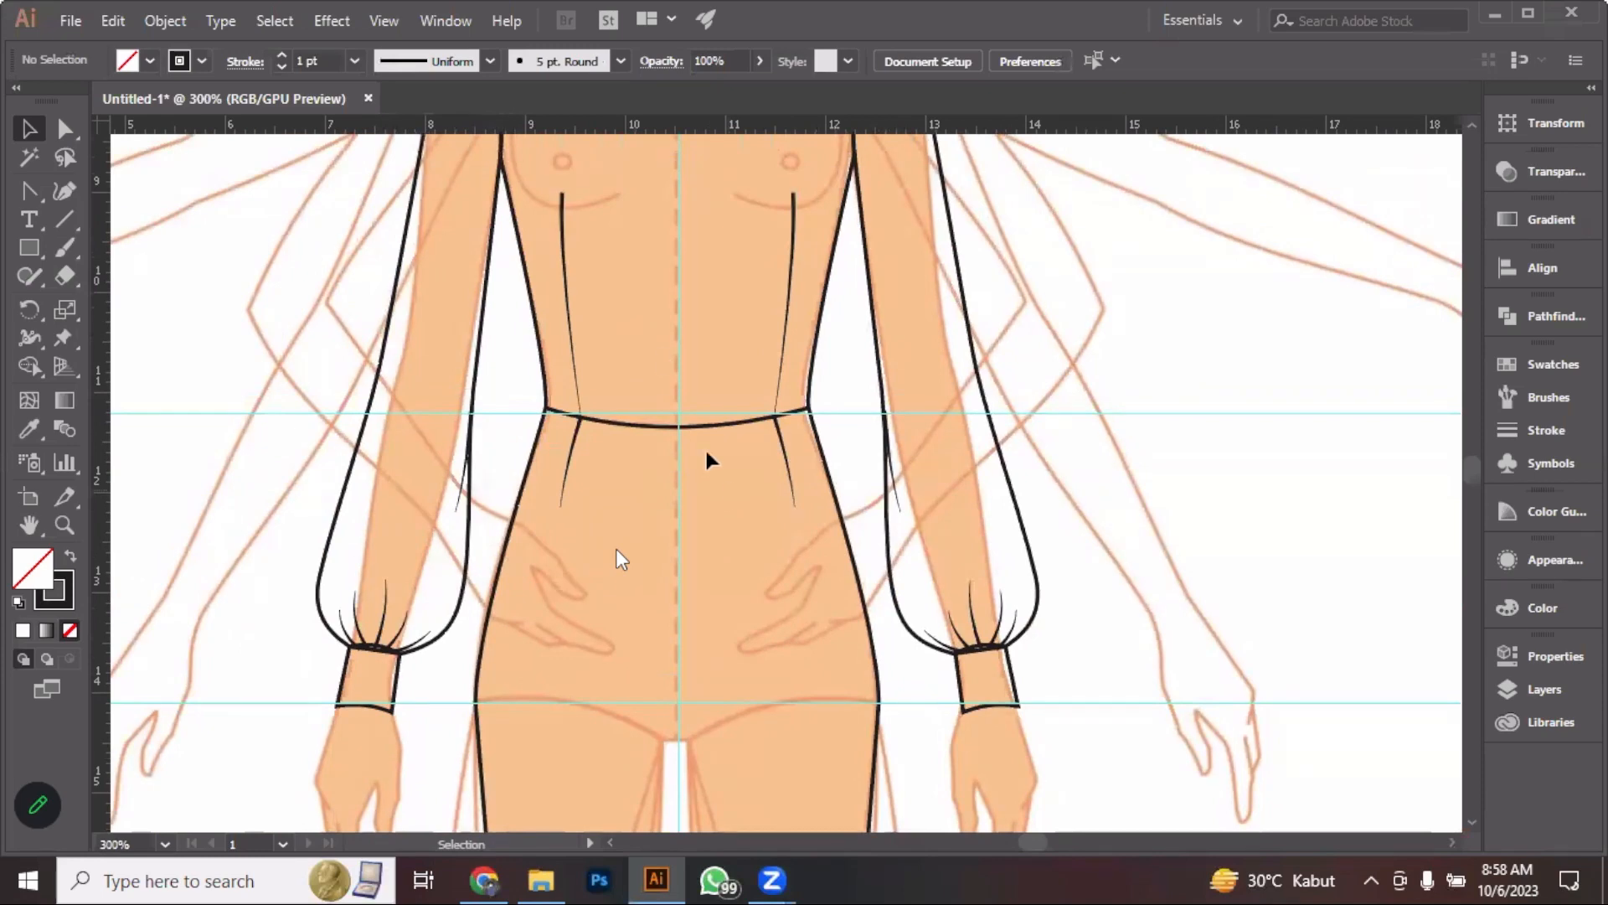
click(566, 244)
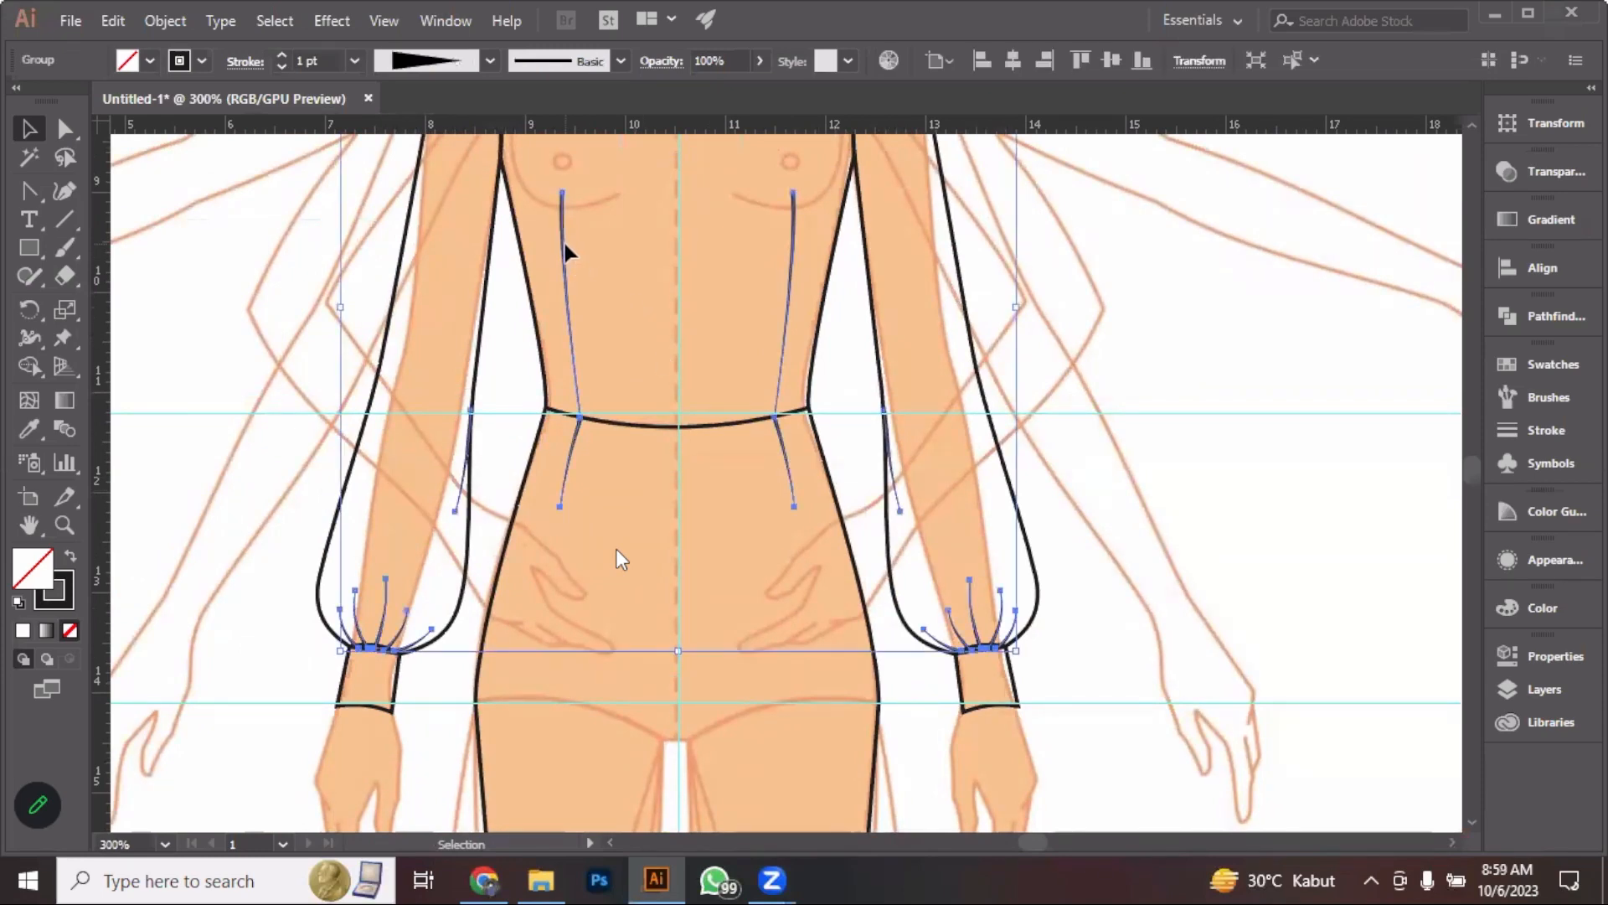
Isolate the group of dart and gather lines at the bodice's left dart line, ending with nothing selected
double_click(565, 243)
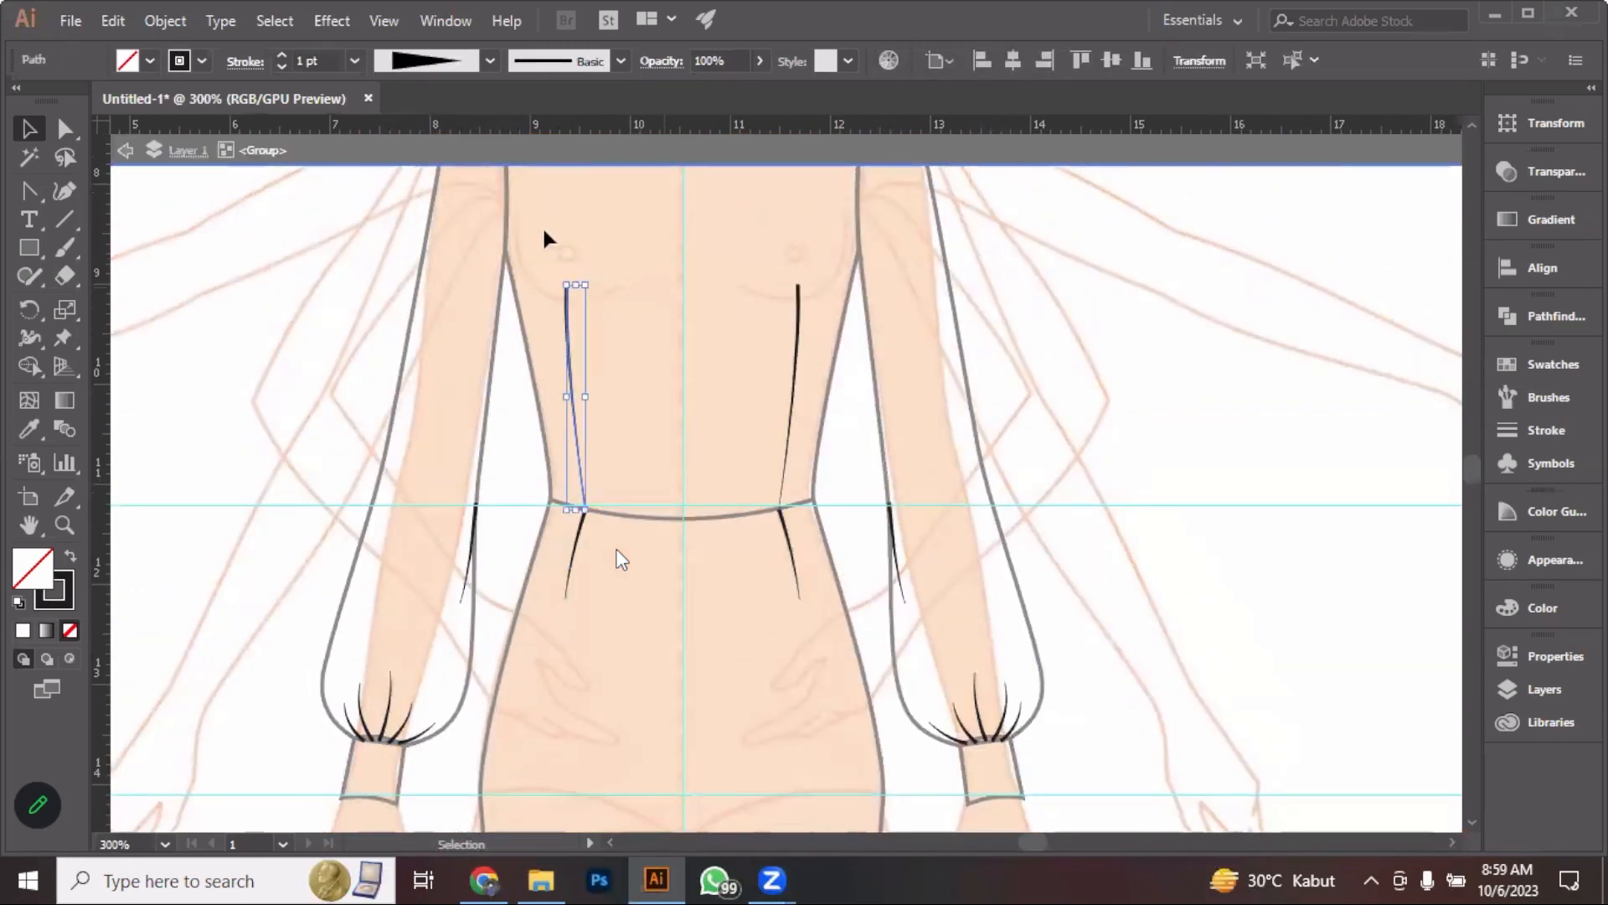
scroll(573, 414, up, 1)
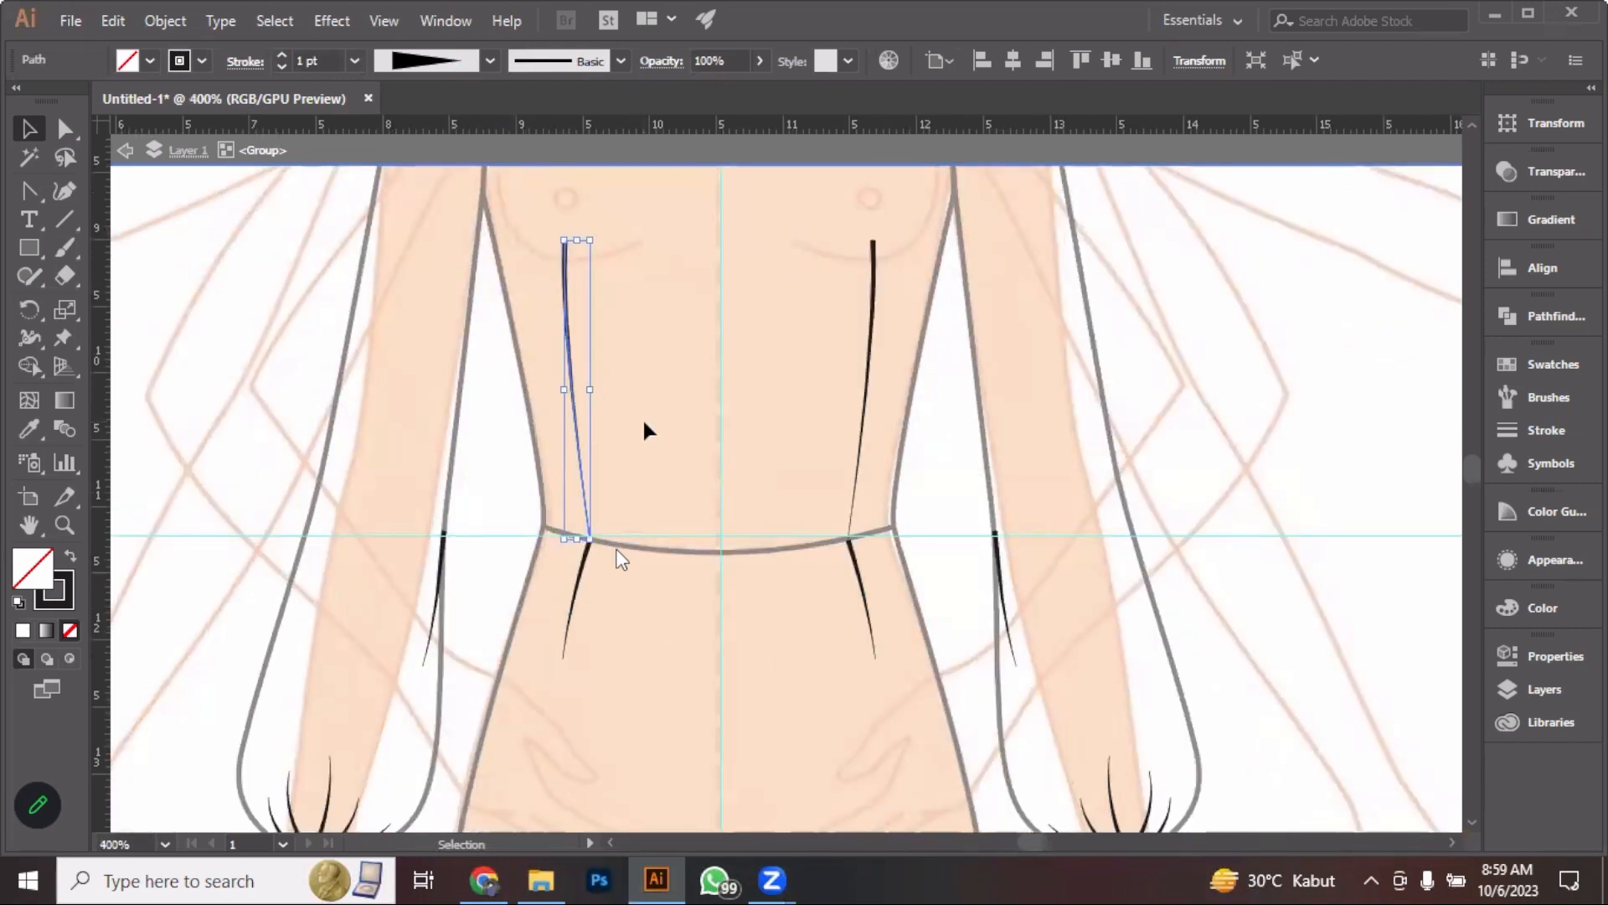
click(644, 423)
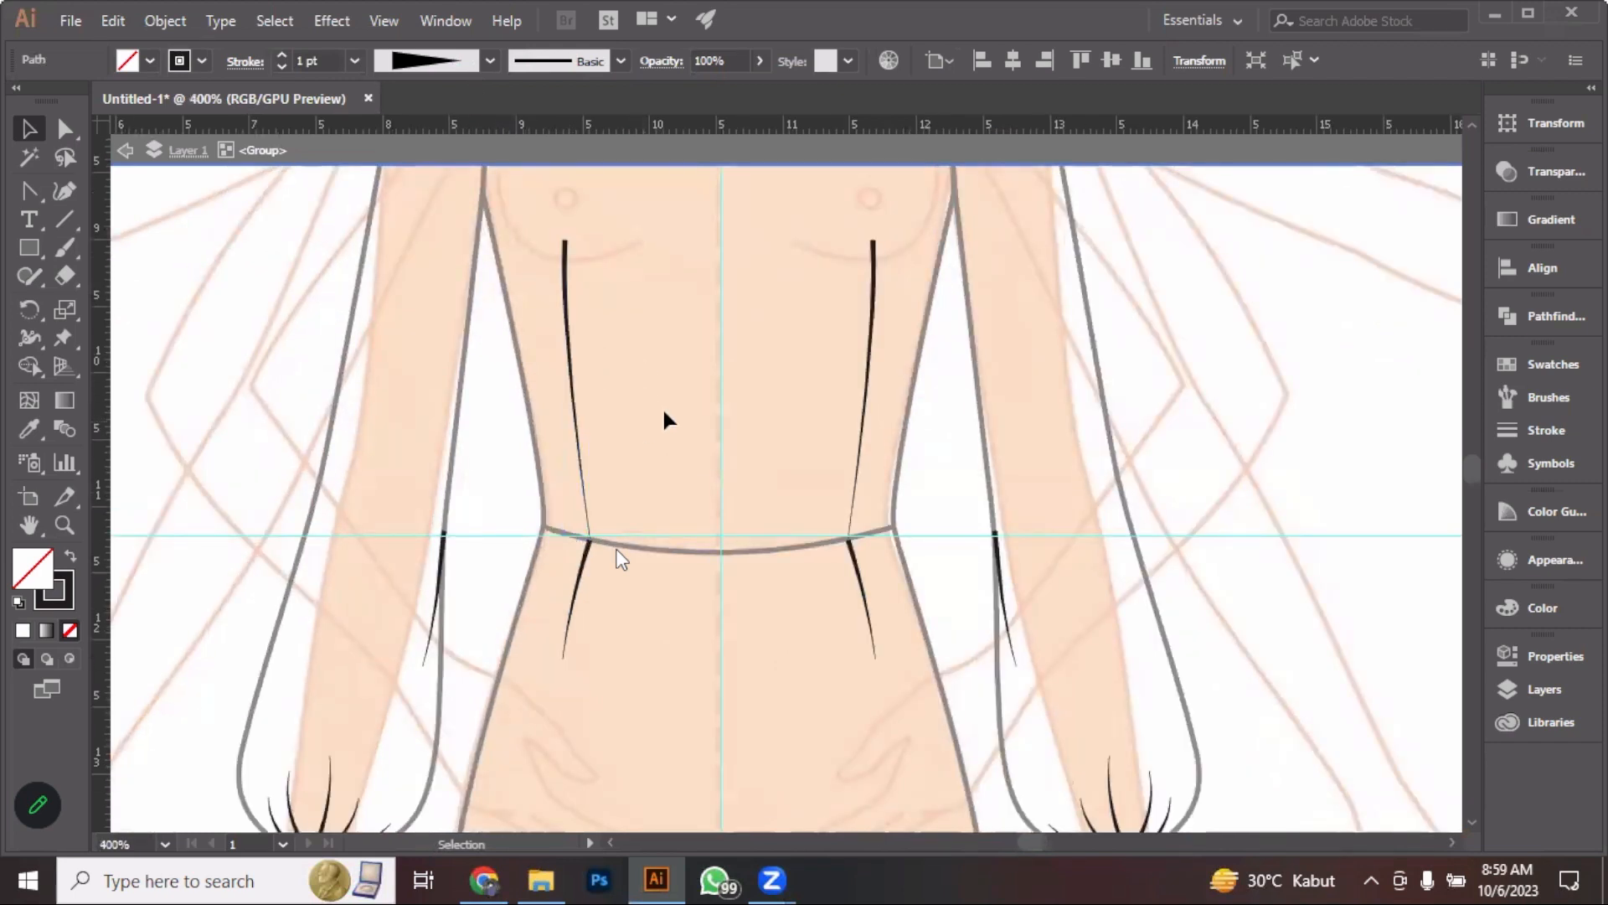
Try a width profile tapered at both ends on the bodice's left dart line and undo it
click(568, 360)
click(461, 64)
click(444, 289)
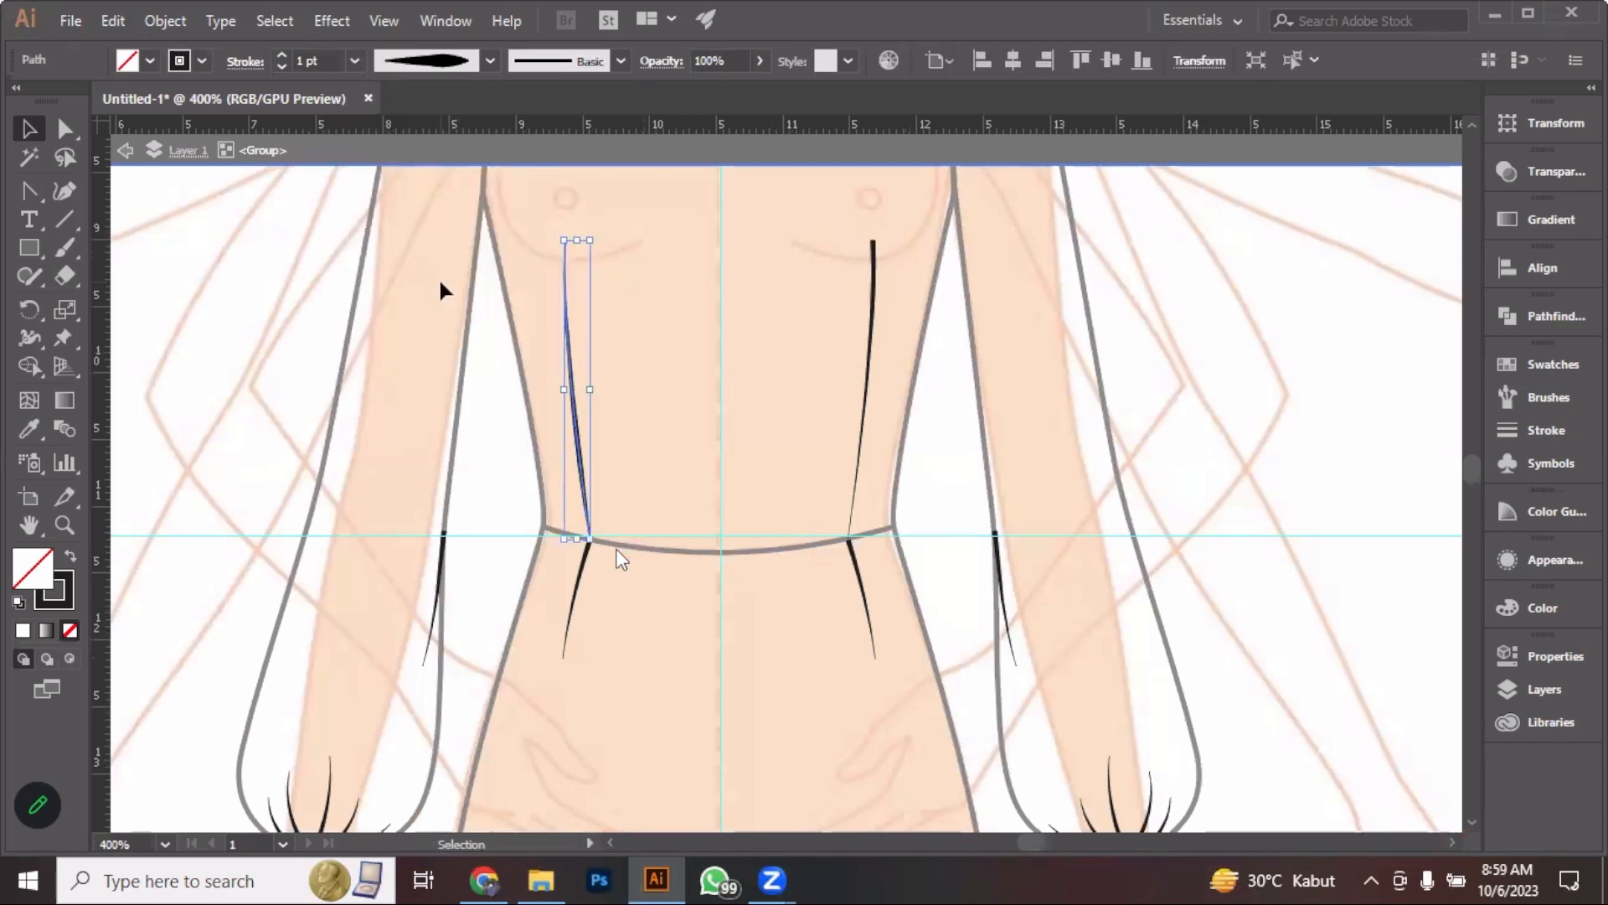
click(703, 293)
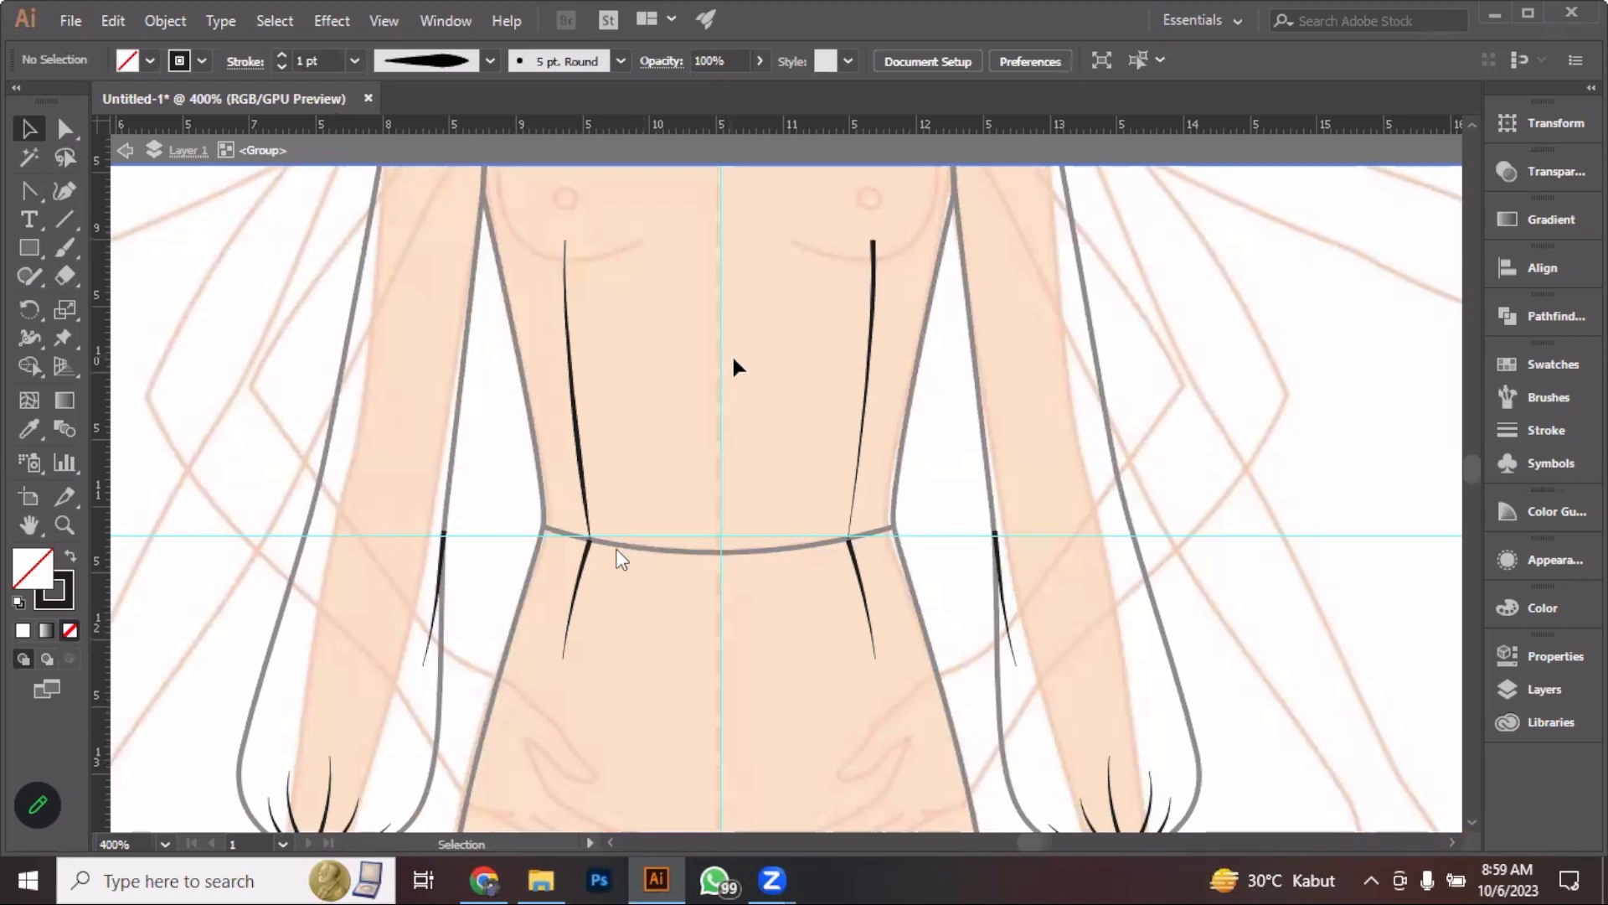
key(ctrl+z)
key(ctrl+z)
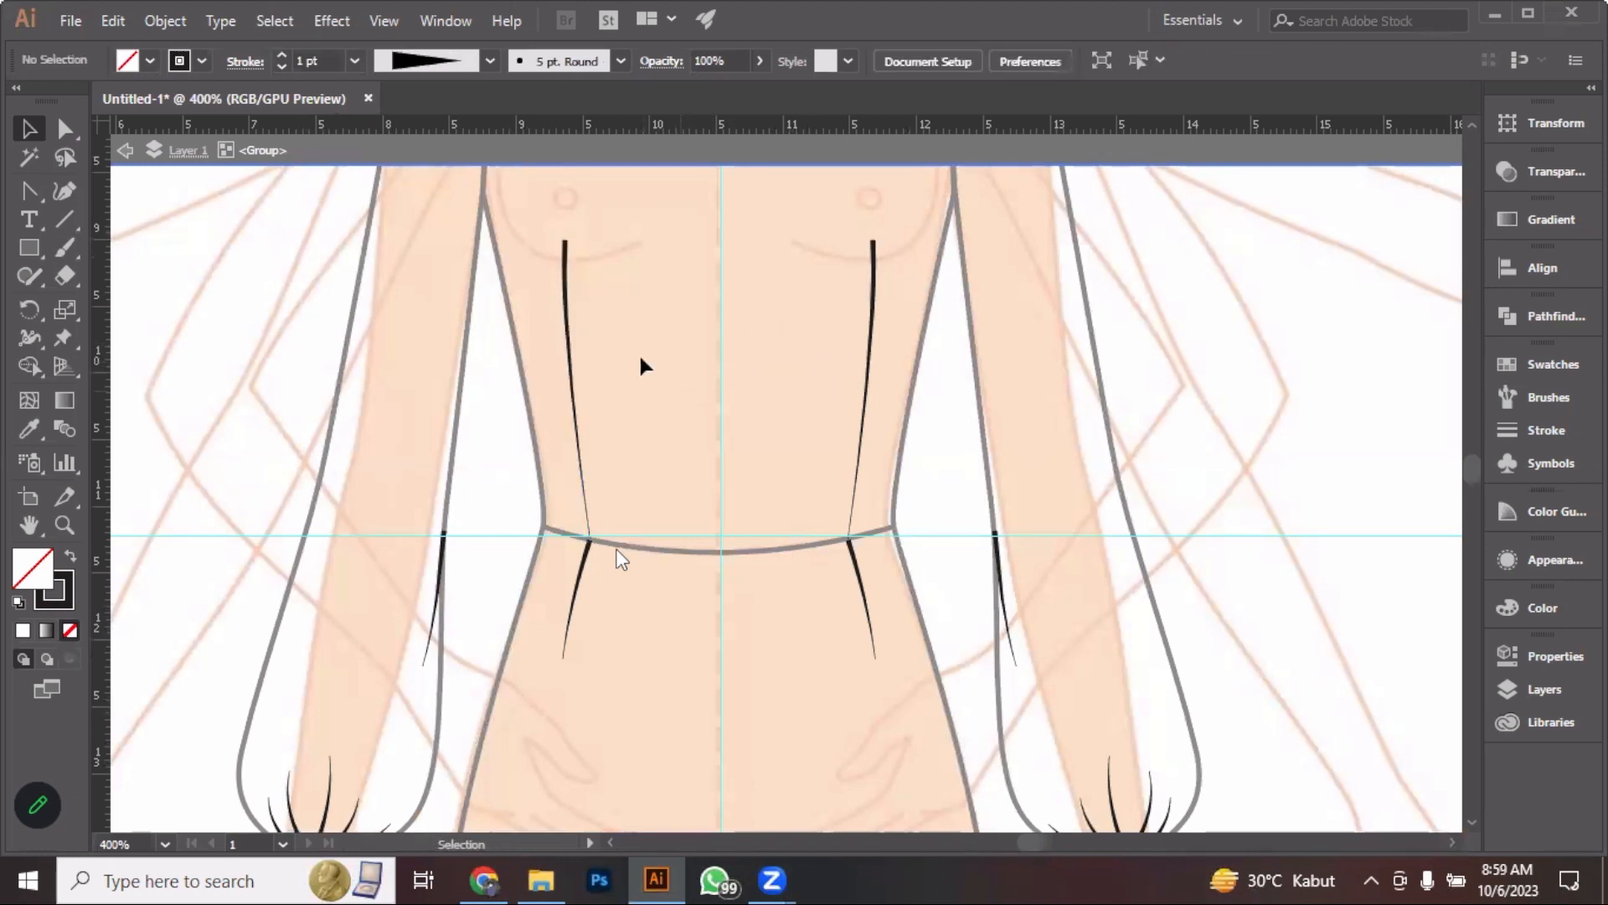
Draw a curved Pen path along the left bodice dart, starting at the bust and ending at the waistline
key(p)
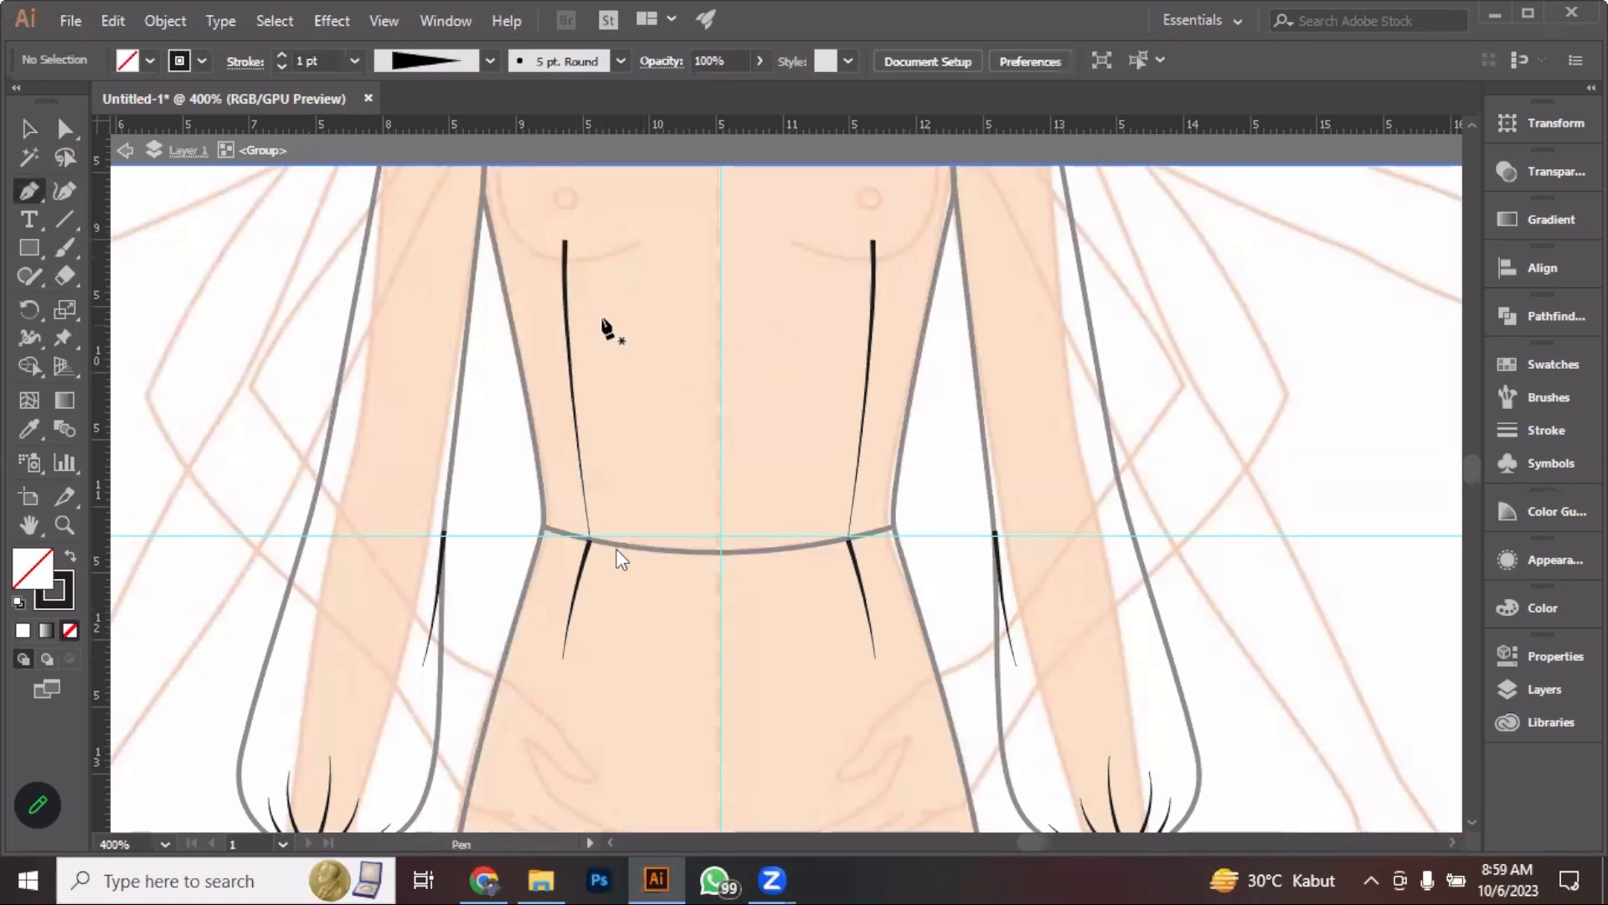
click(569, 242)
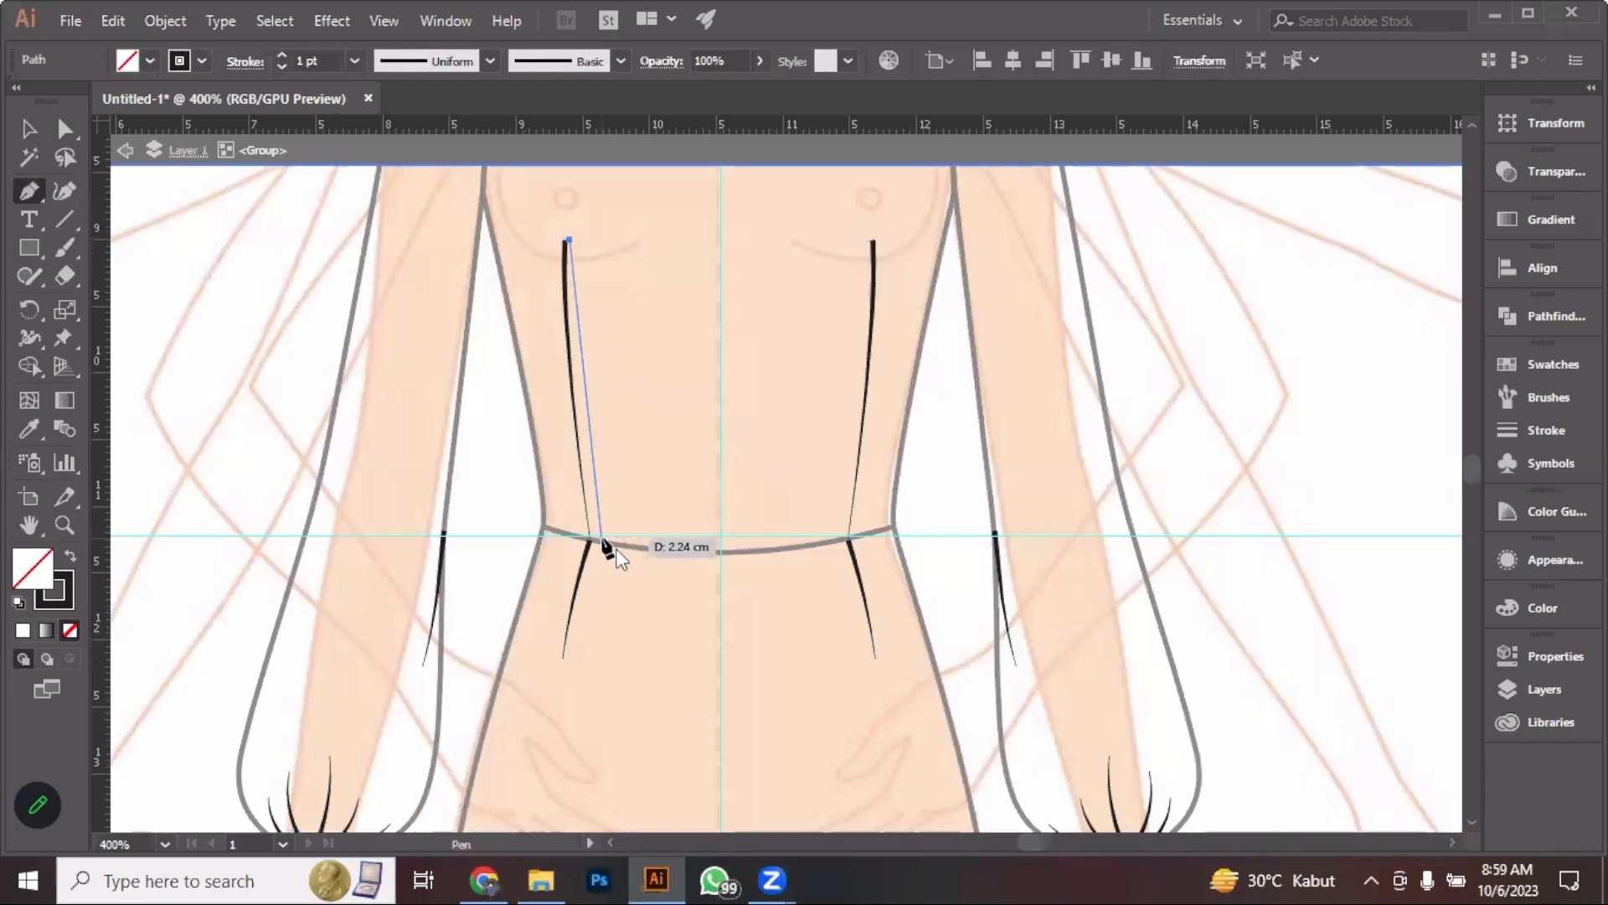
drag(593, 537, 631, 709)
key(v)
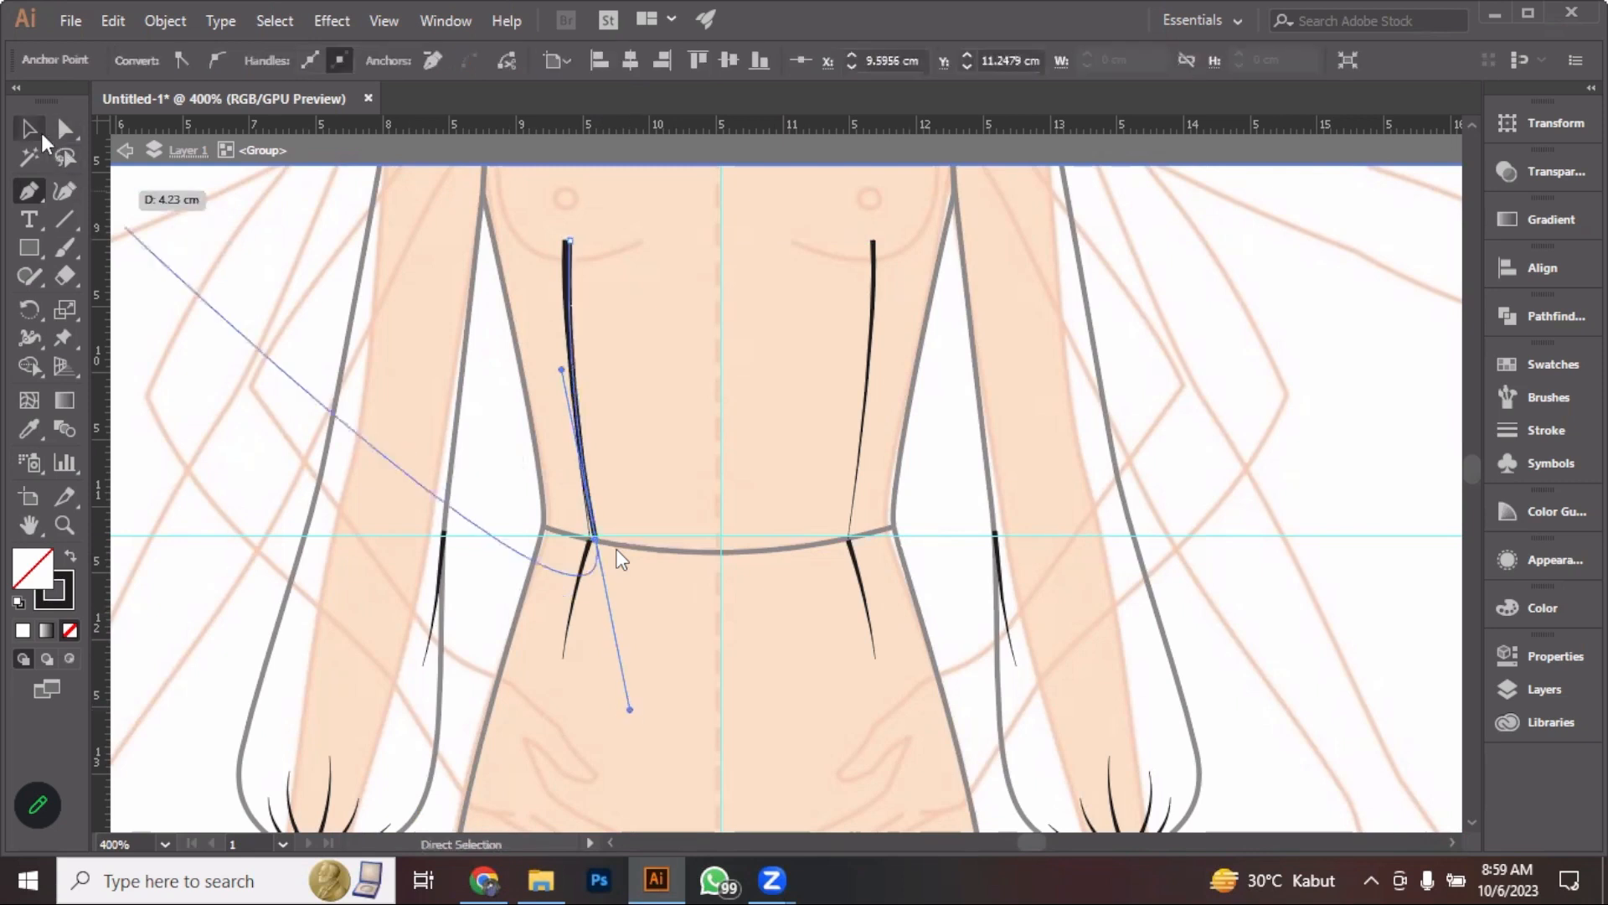
Try the single-taper width profile on the path drawn from bust to waist, and remove that path
click(578, 316)
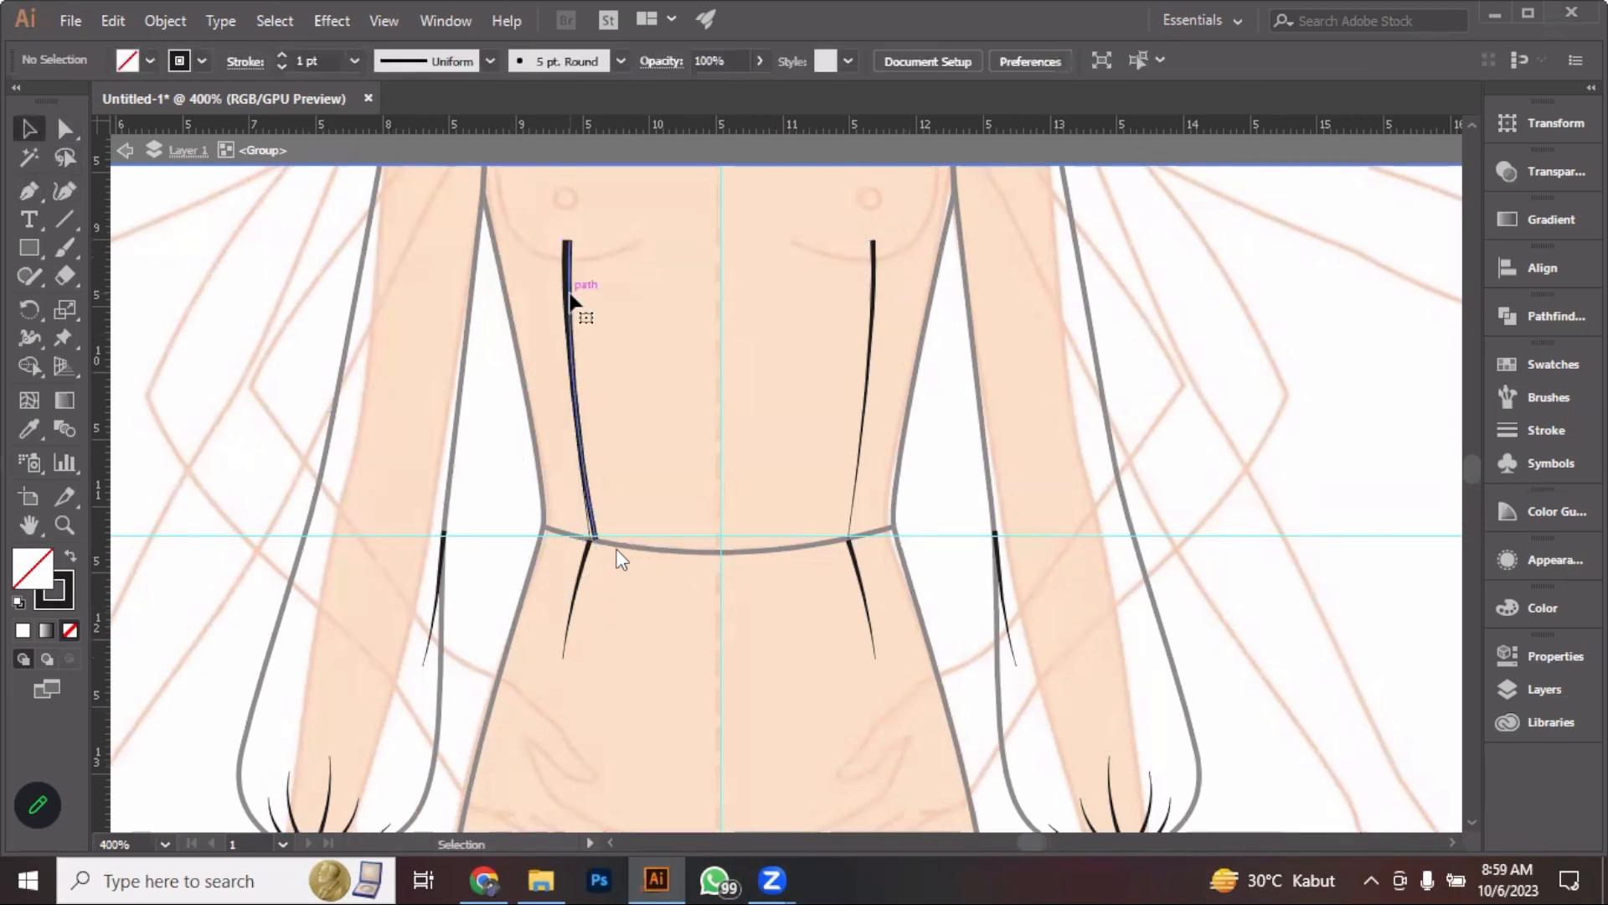
click(467, 64)
click(435, 244)
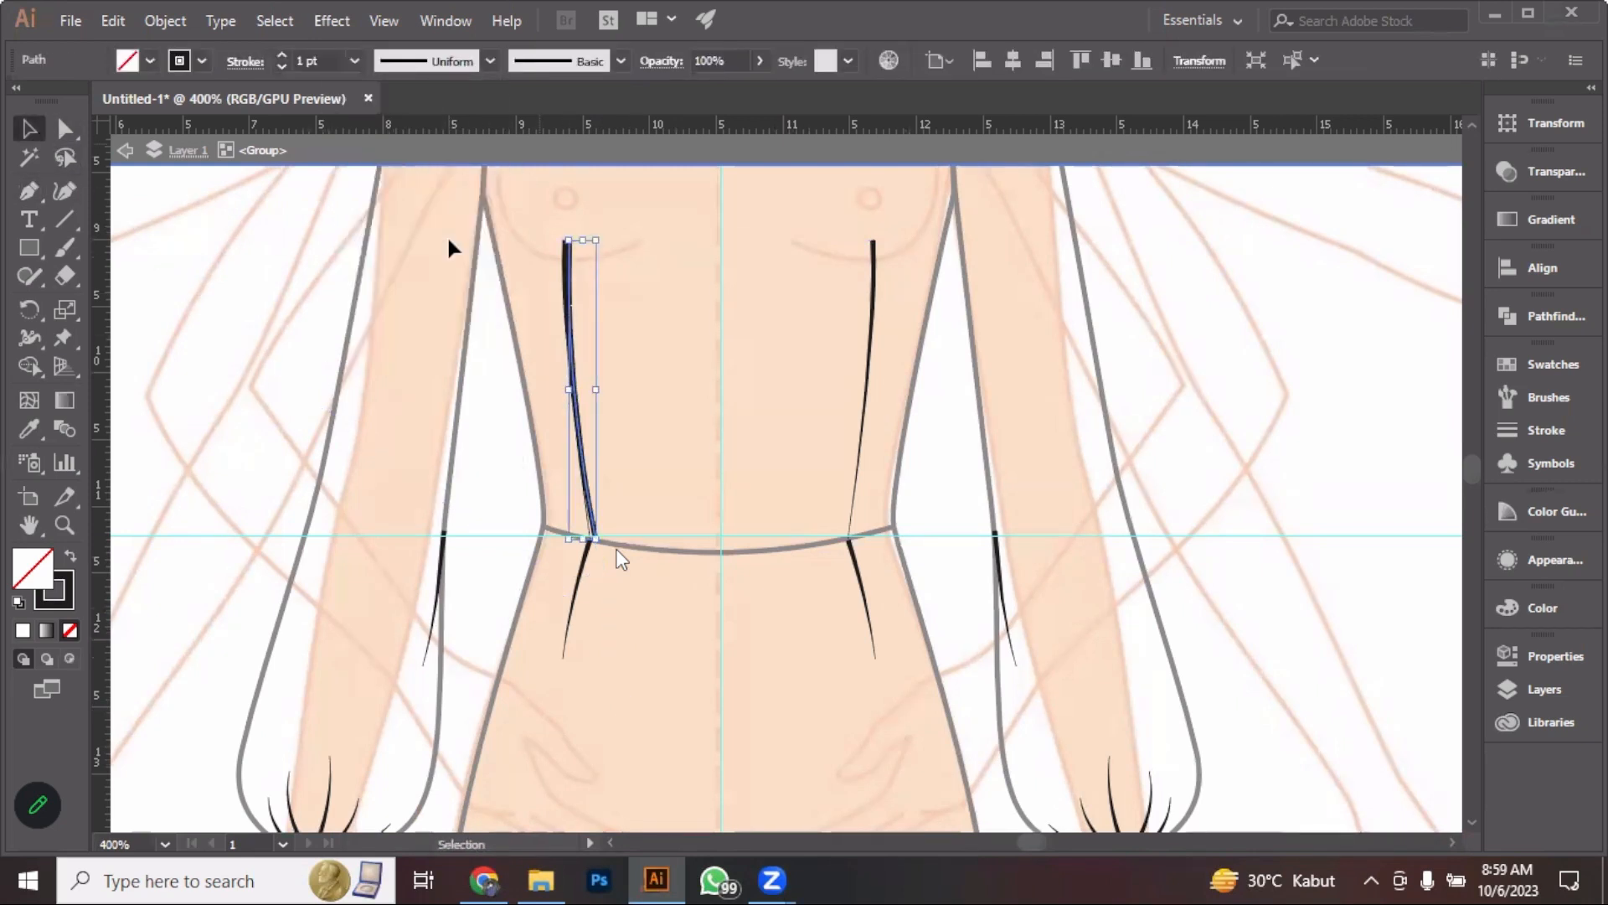
click(702, 356)
click(576, 317)
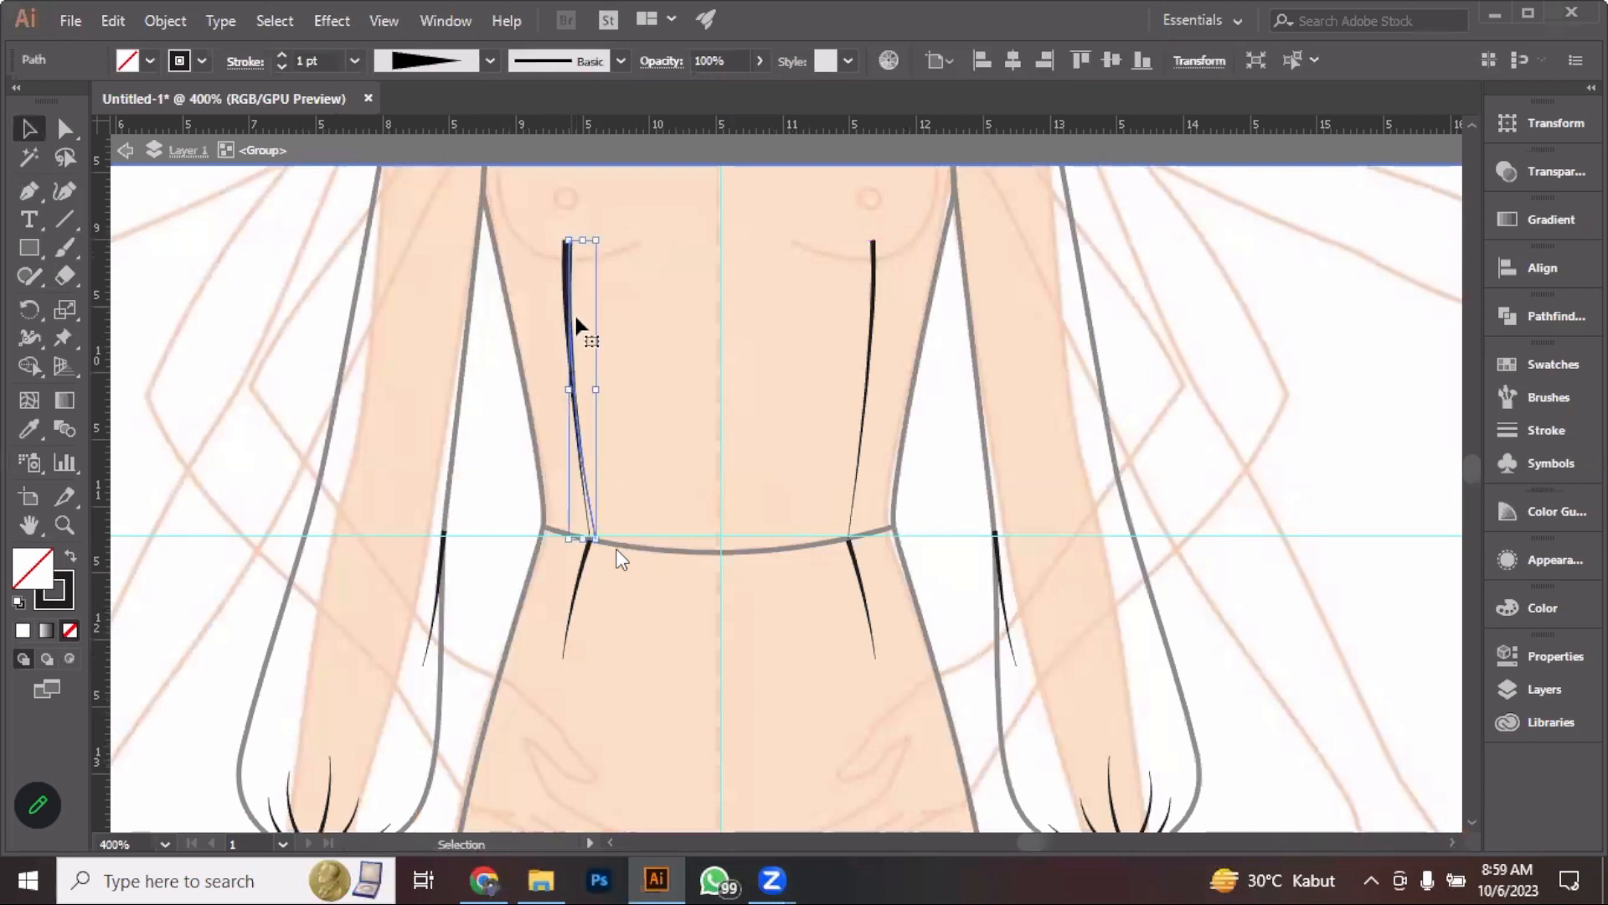
click(118, 206)
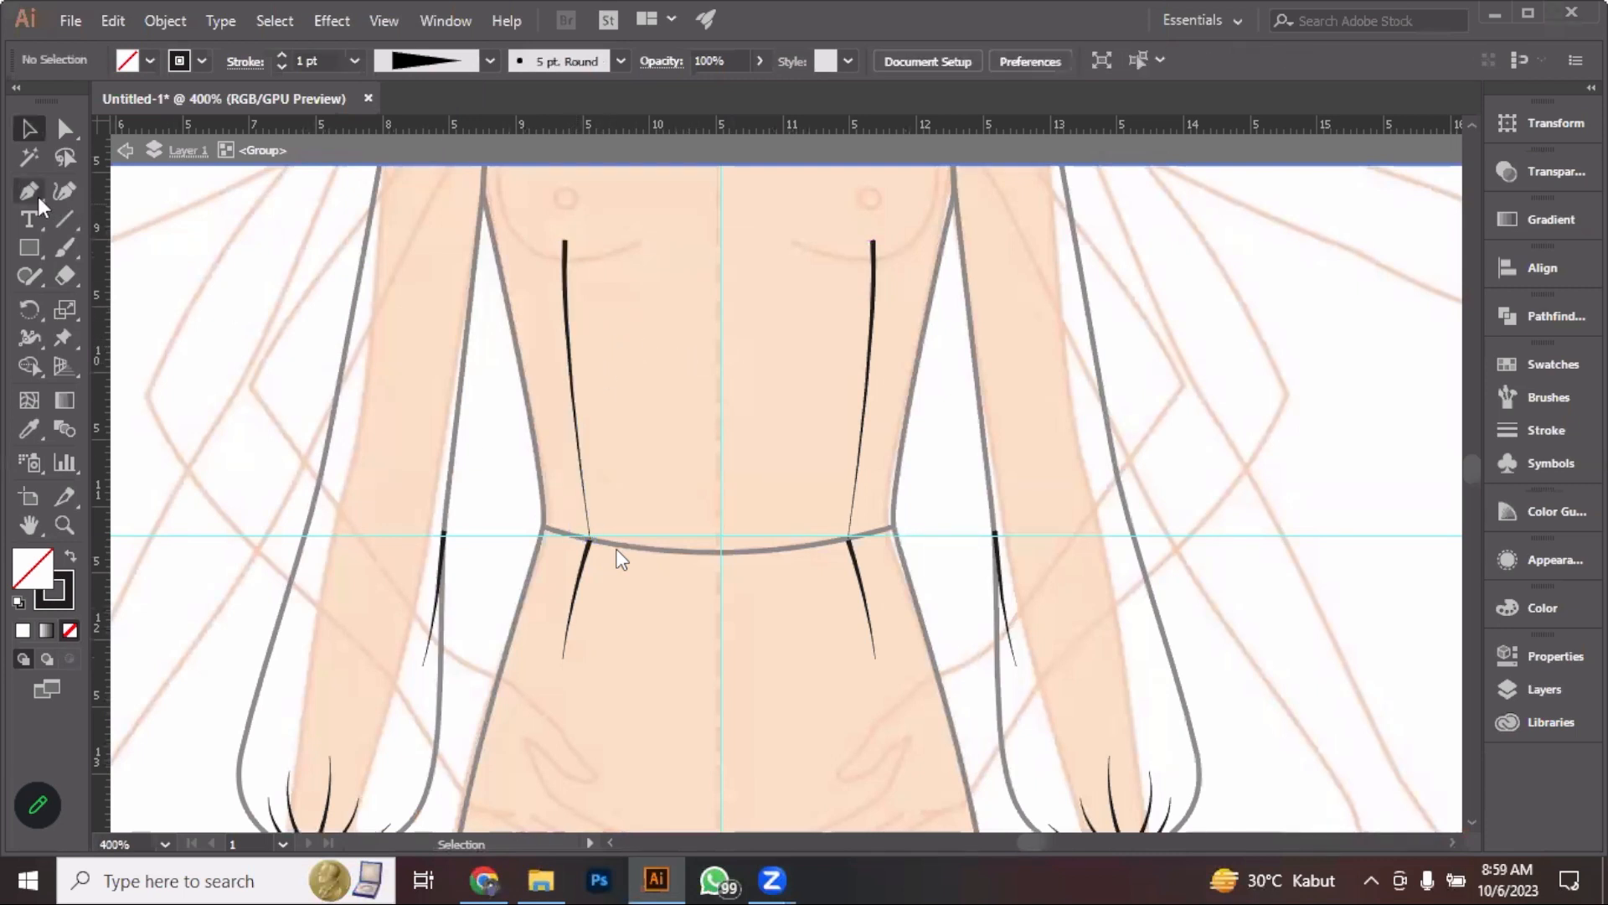
Draw a curved Pen path along the left bodice dart, starting at the waistline and ending at the bust
click(37, 198)
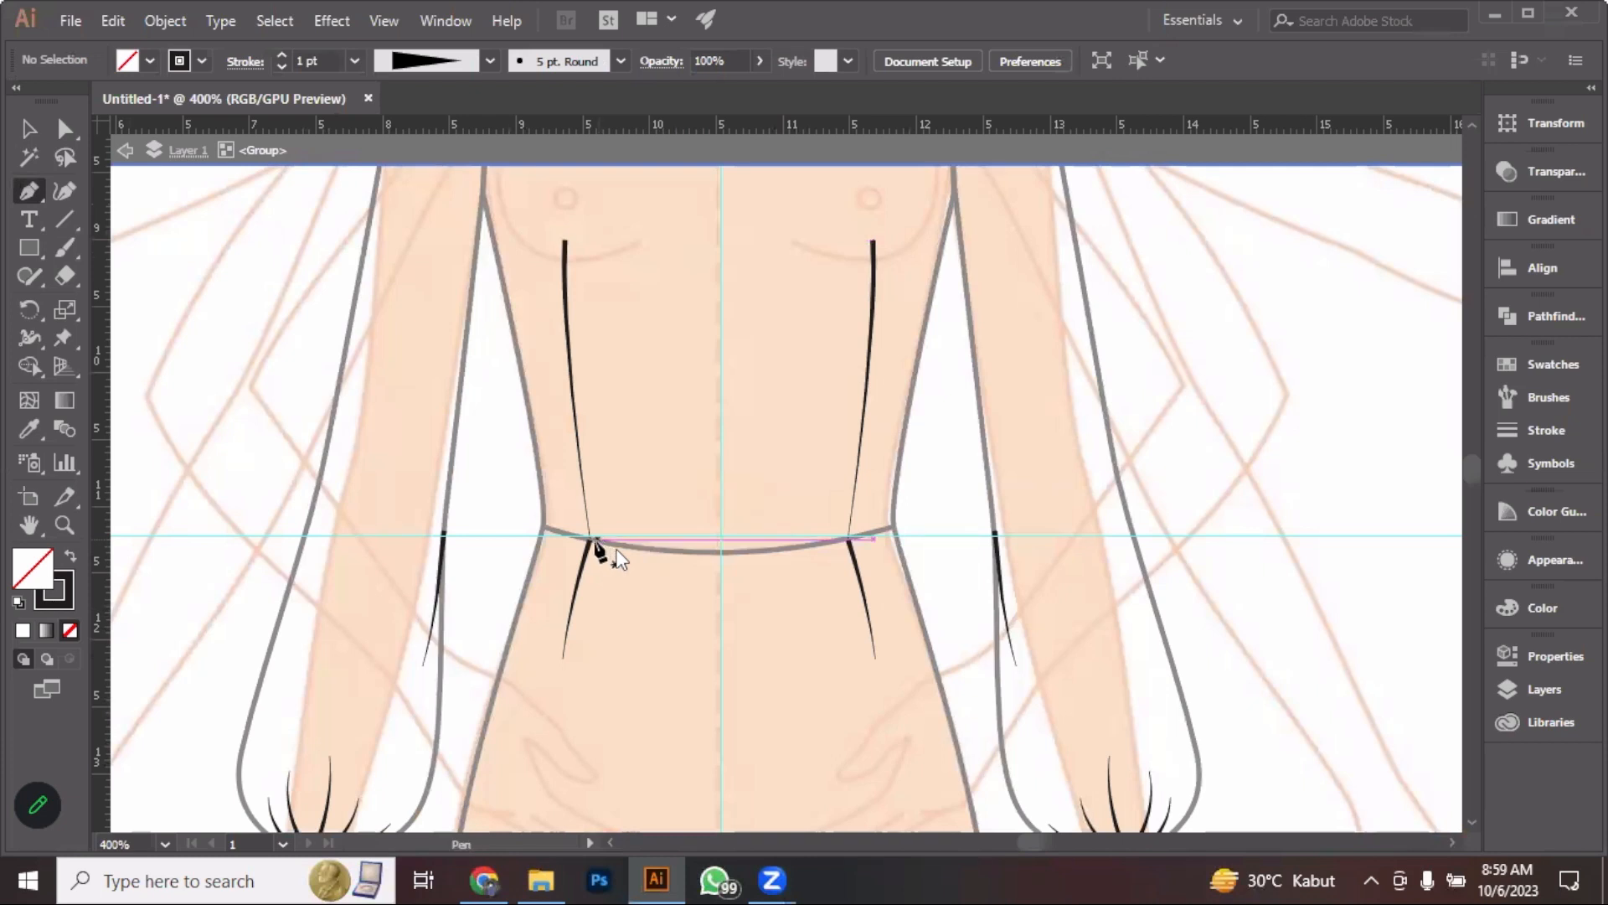
click(593, 540)
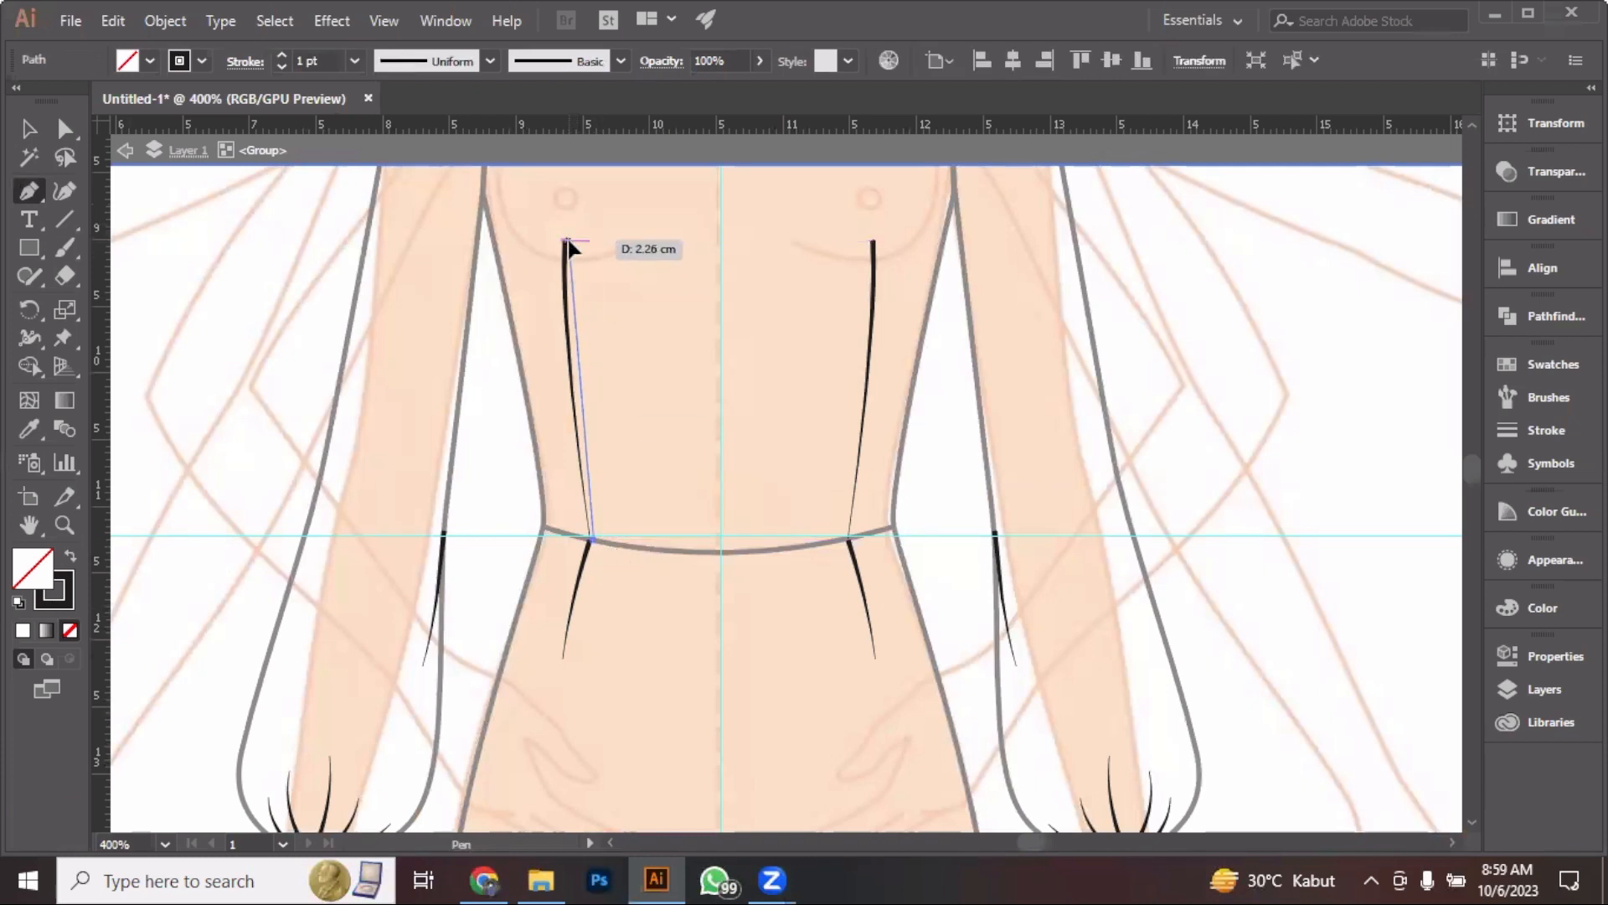
drag(567, 243, 579, 177)
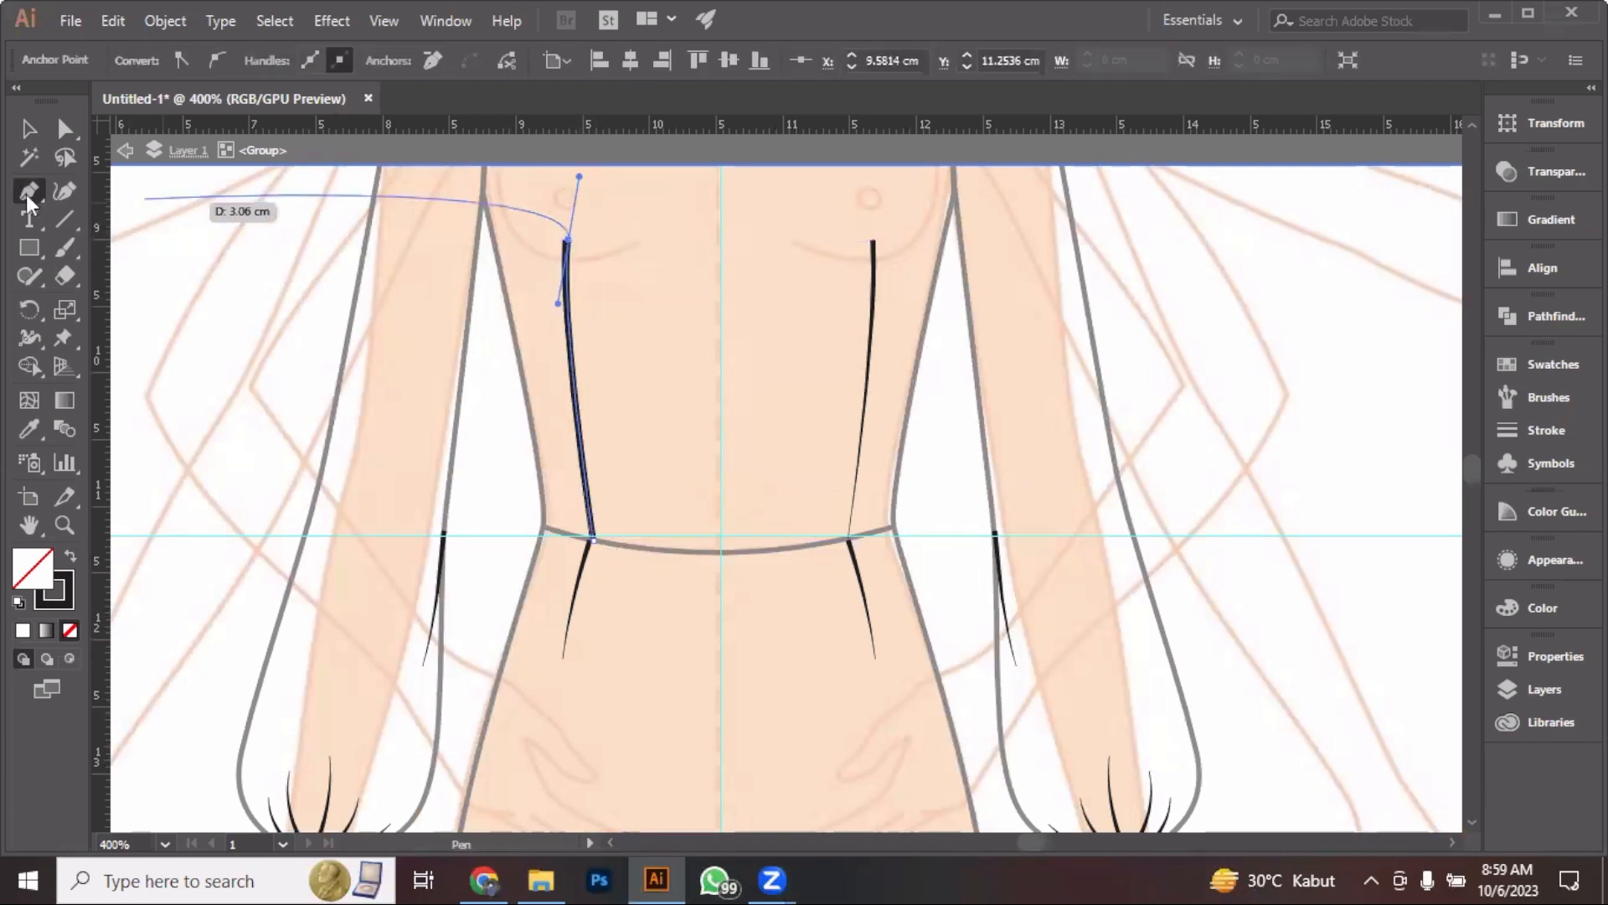
click(28, 128)
click(592, 259)
Apply the single-taper width profile to the new left dart path so it thins toward the bust
click(570, 262)
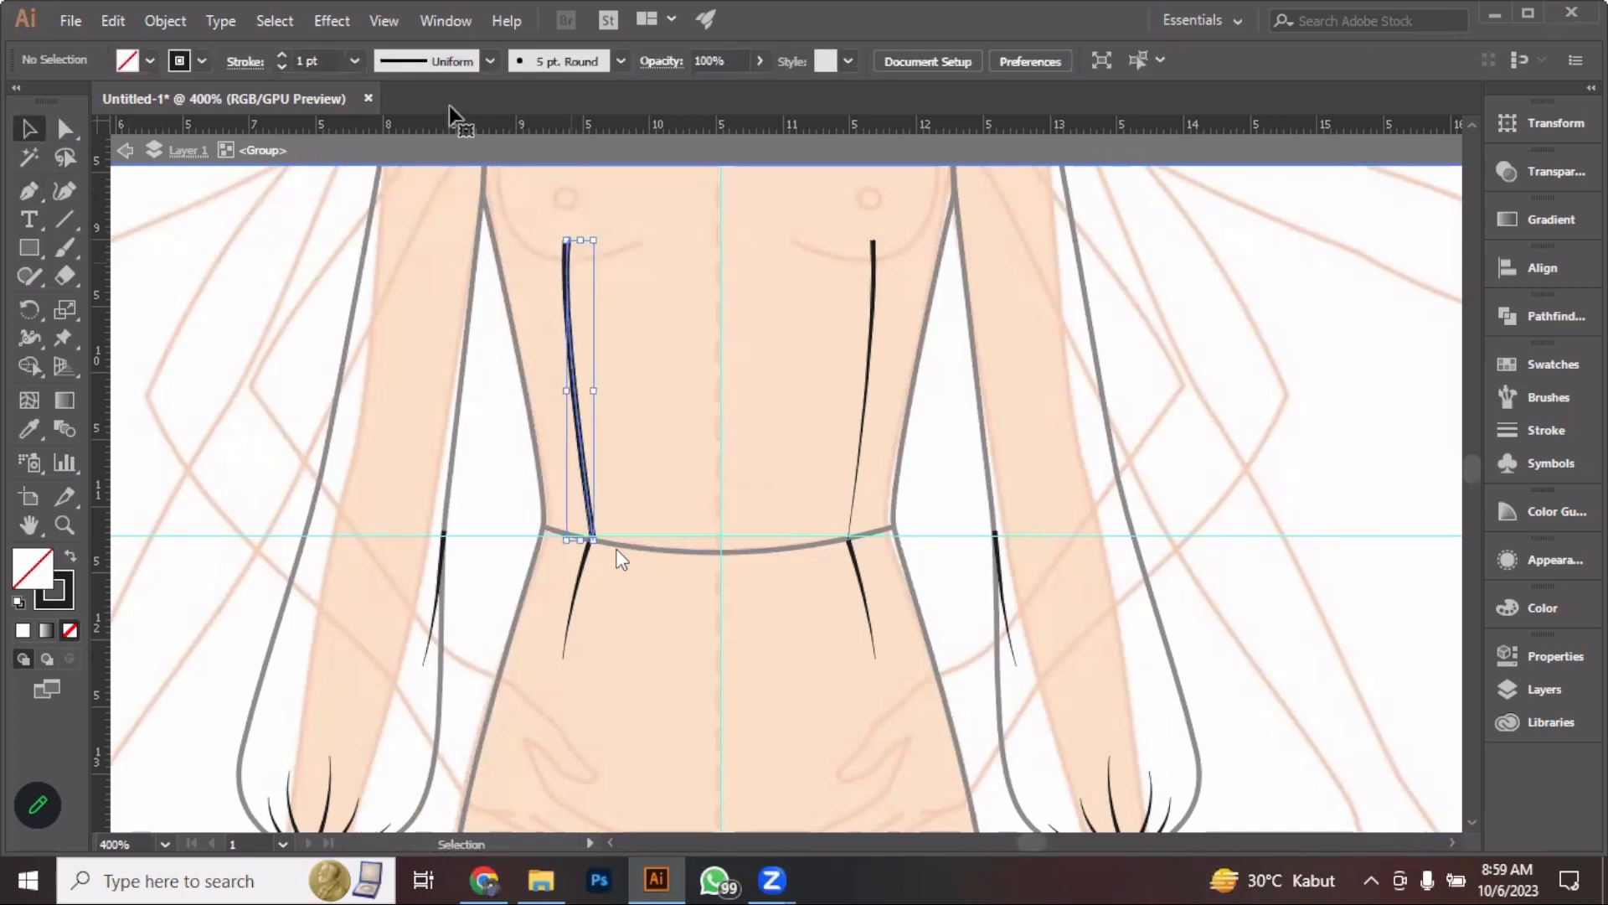
click(491, 61)
click(430, 229)
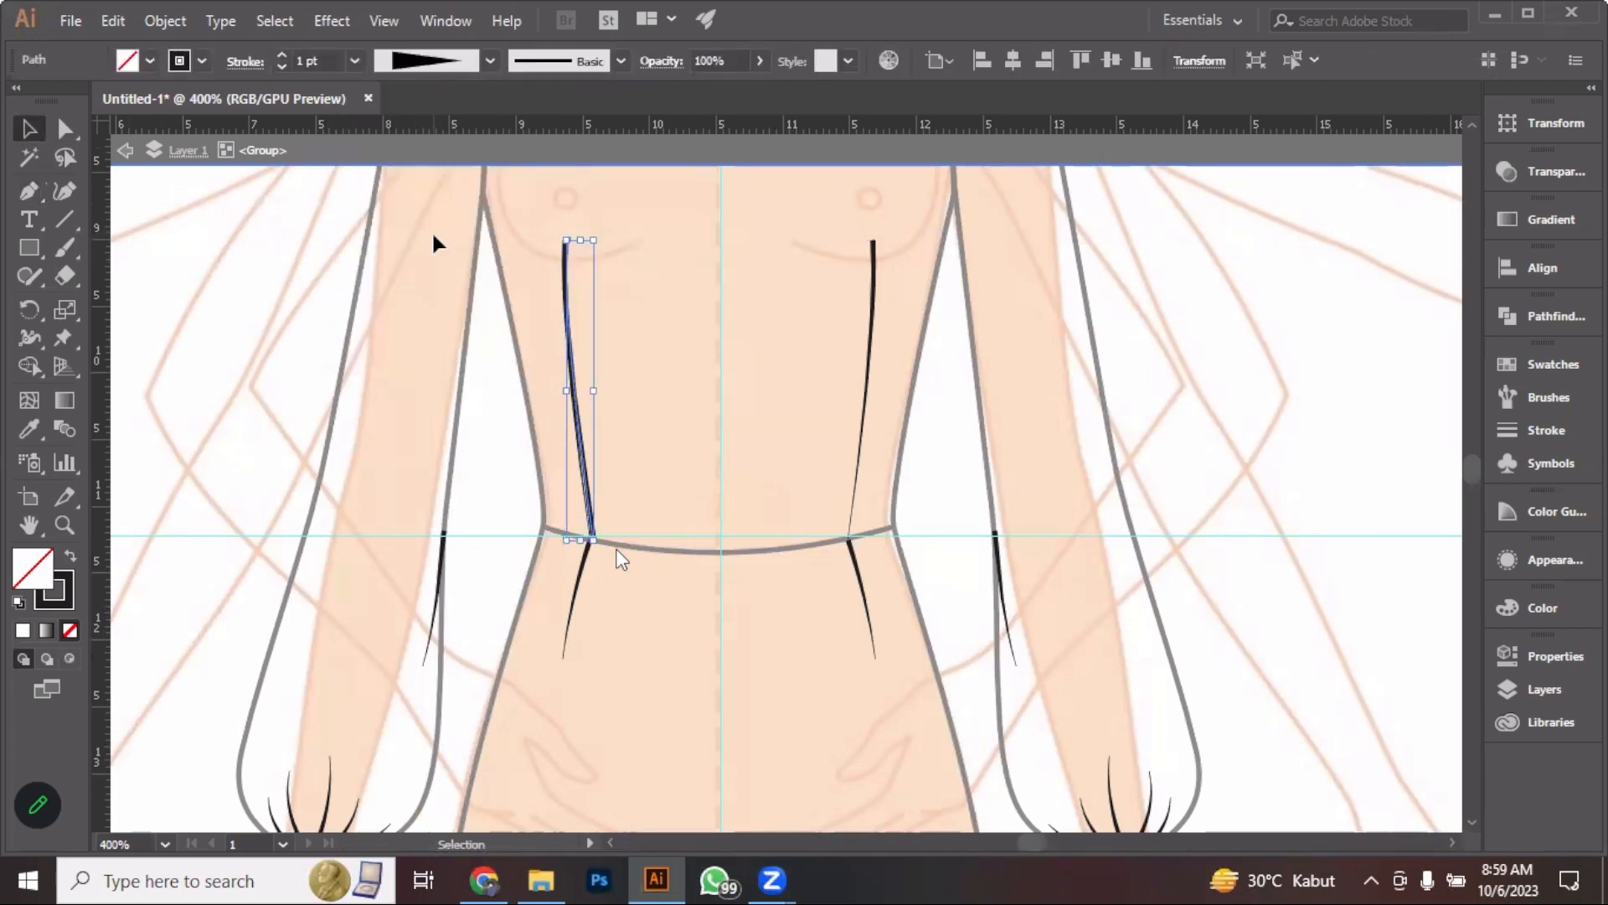
click(708, 387)
Delete the original left bodice dart line under the new one and shift the new line into its place
click(580, 468)
scroll(545, 304, up, 3)
key(ctrl+shift+a)
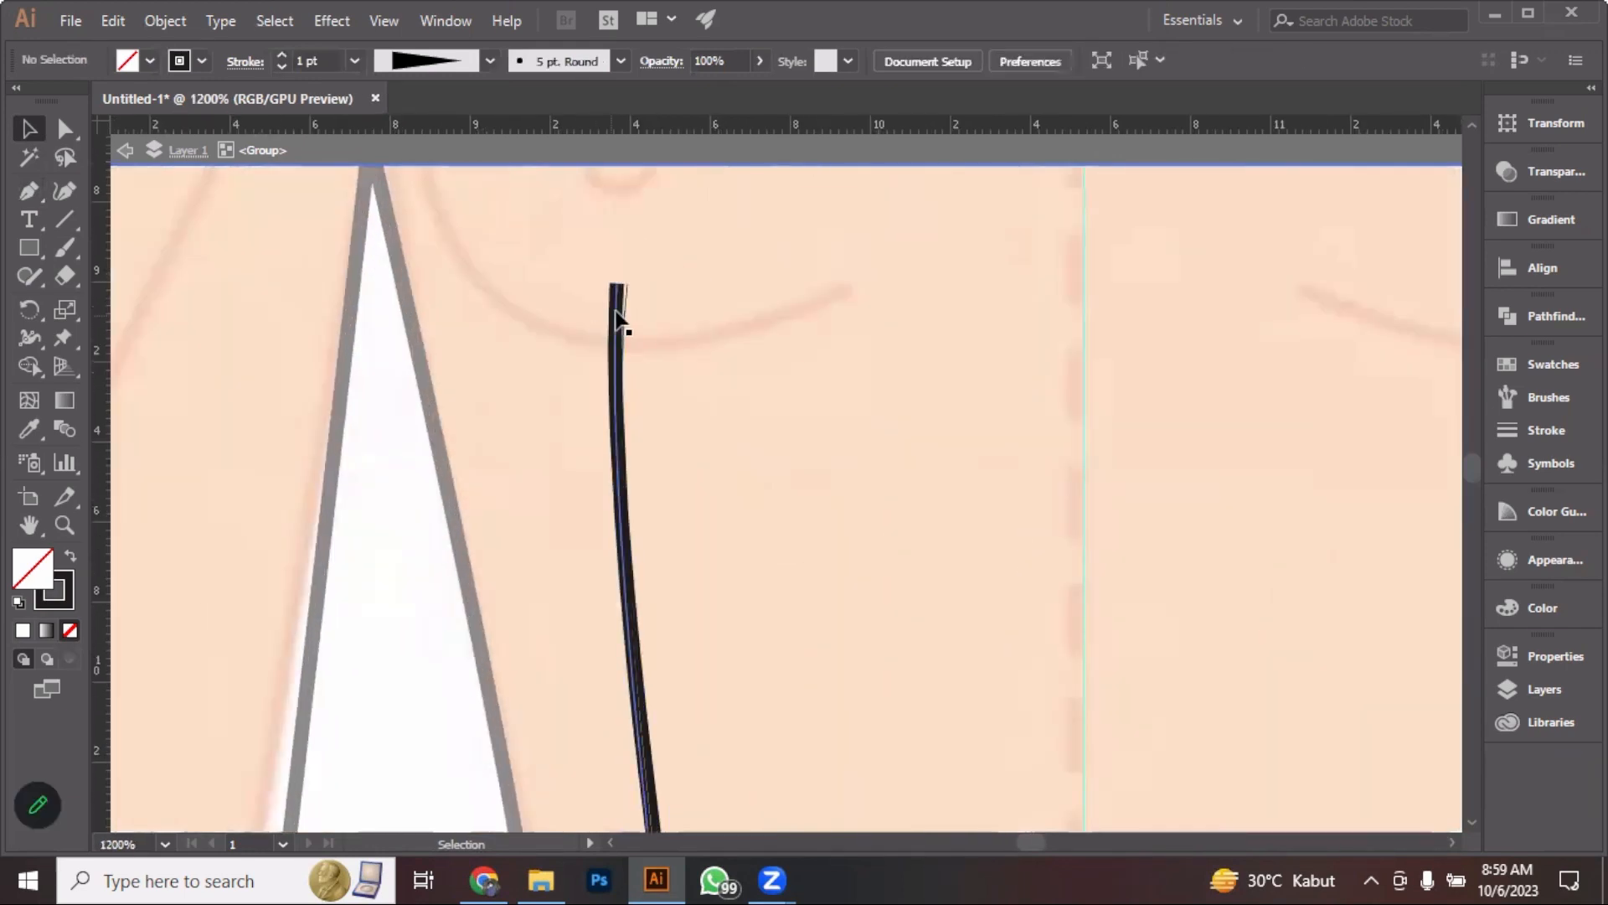
click(616, 318)
scroll(617, 323, down, 3)
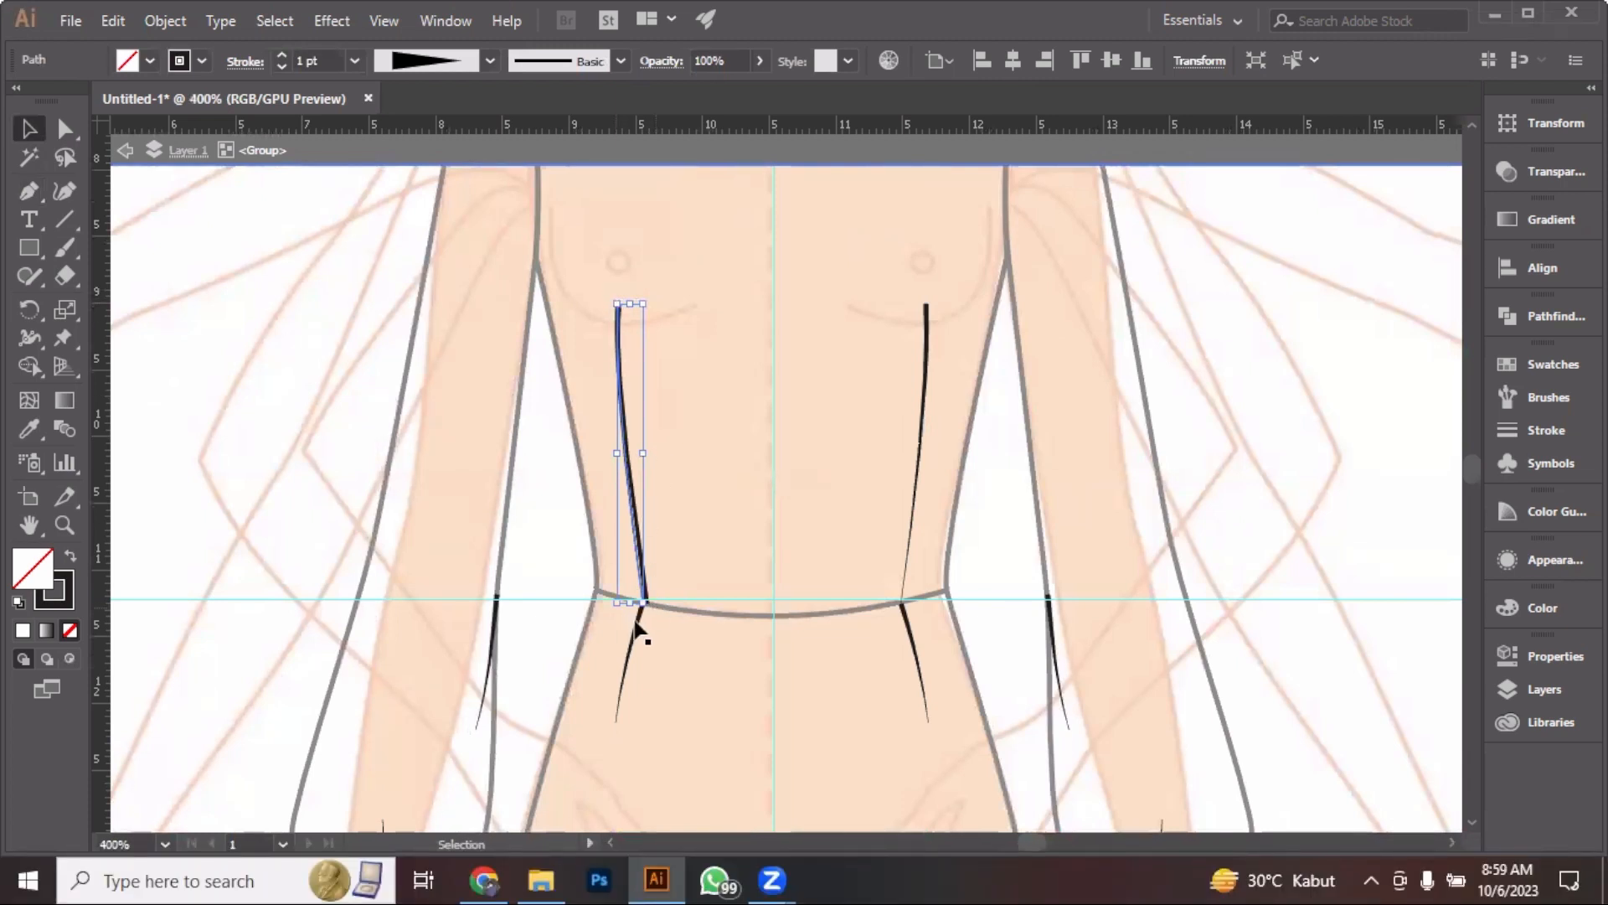
click(704, 413)
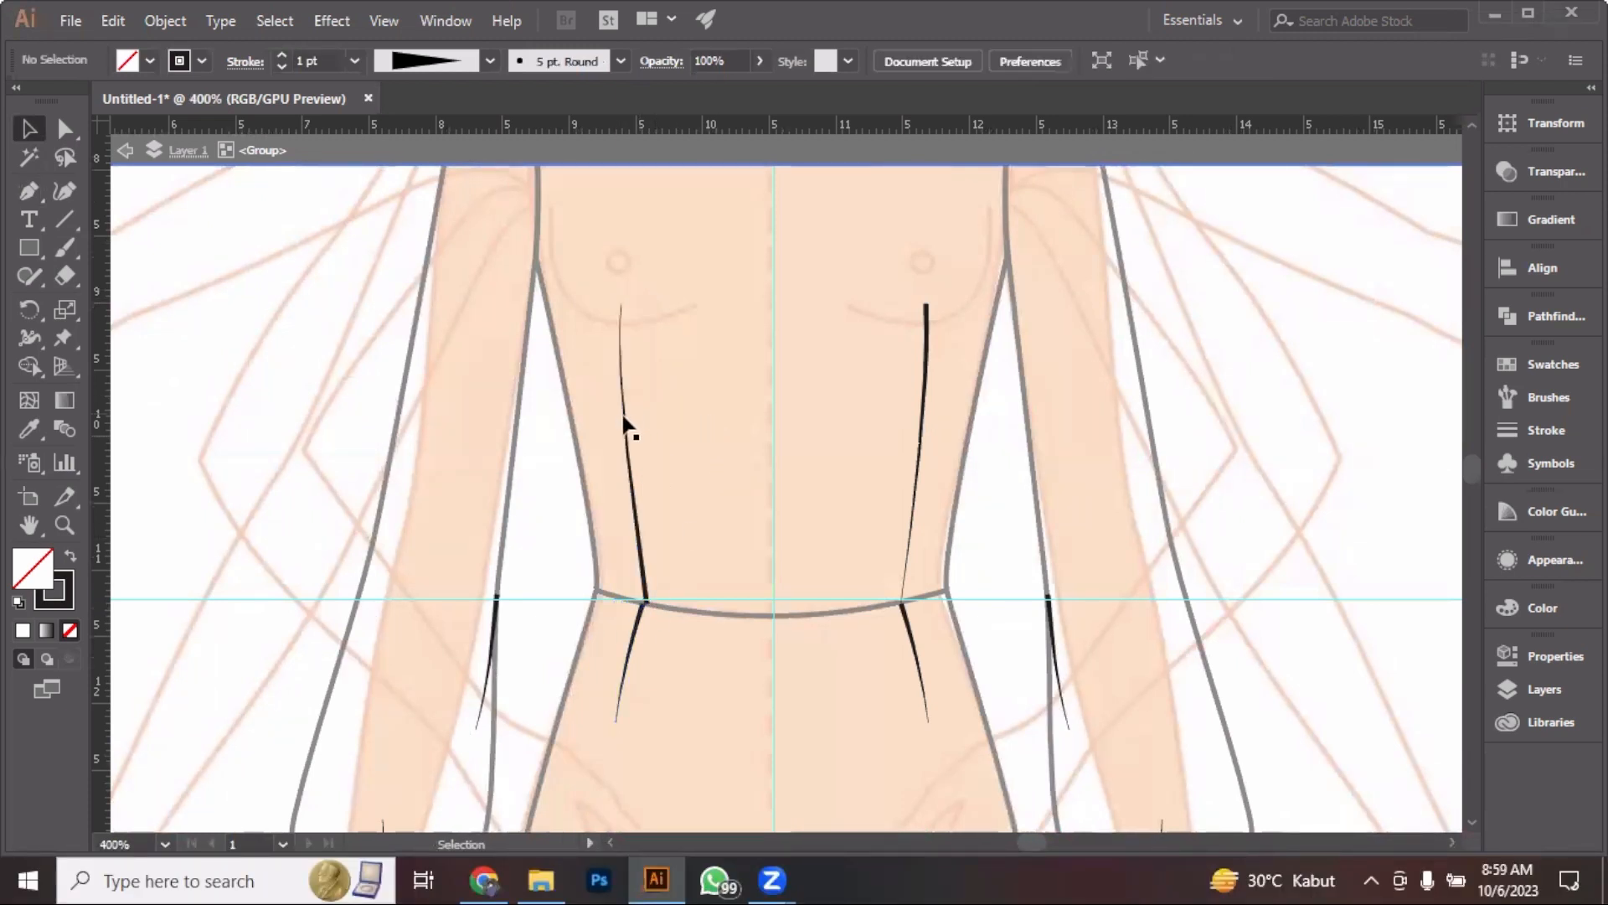
click(622, 414)
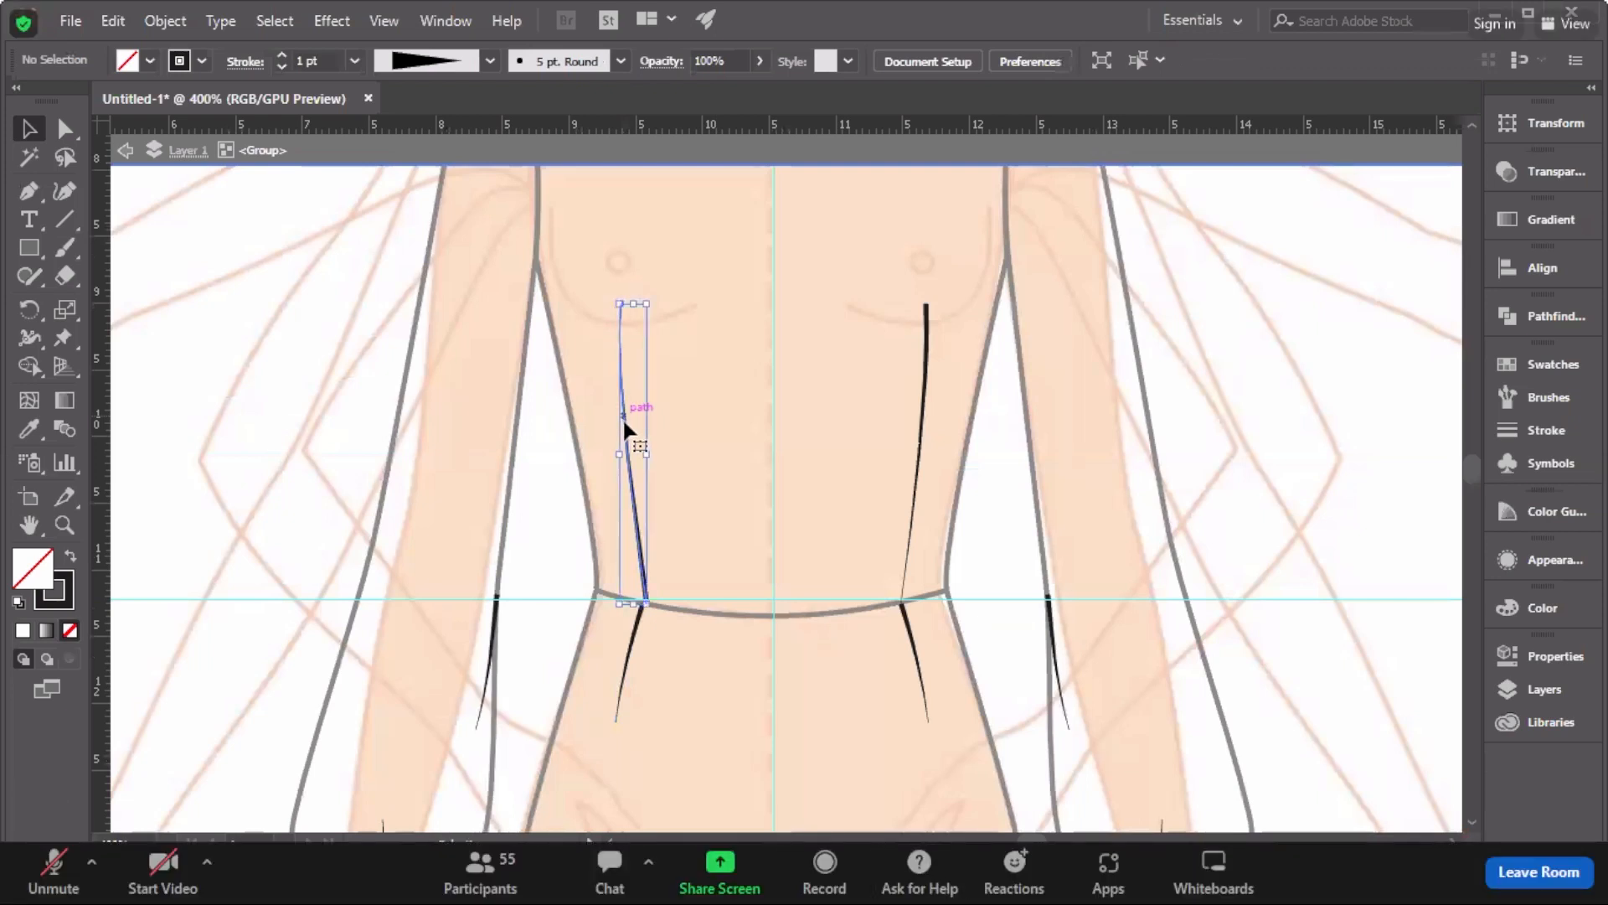
click(660, 468)
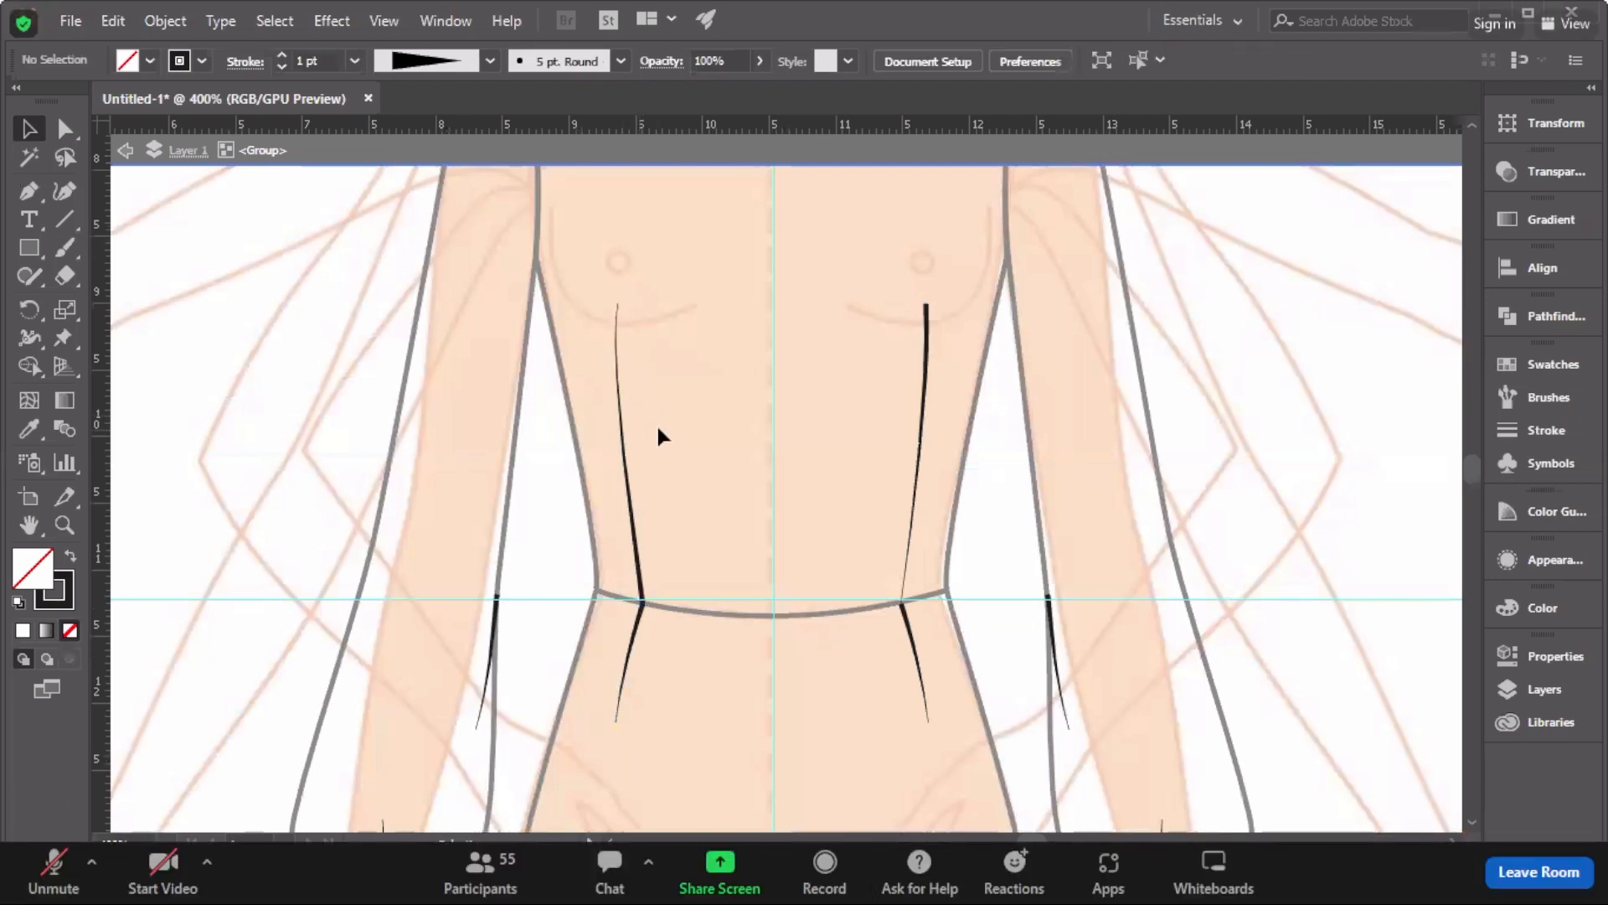
Reflect a copy of the left bodice dart line across the vertical axis and place it over the right dart
click(624, 461)
mouse_move(795, 710)
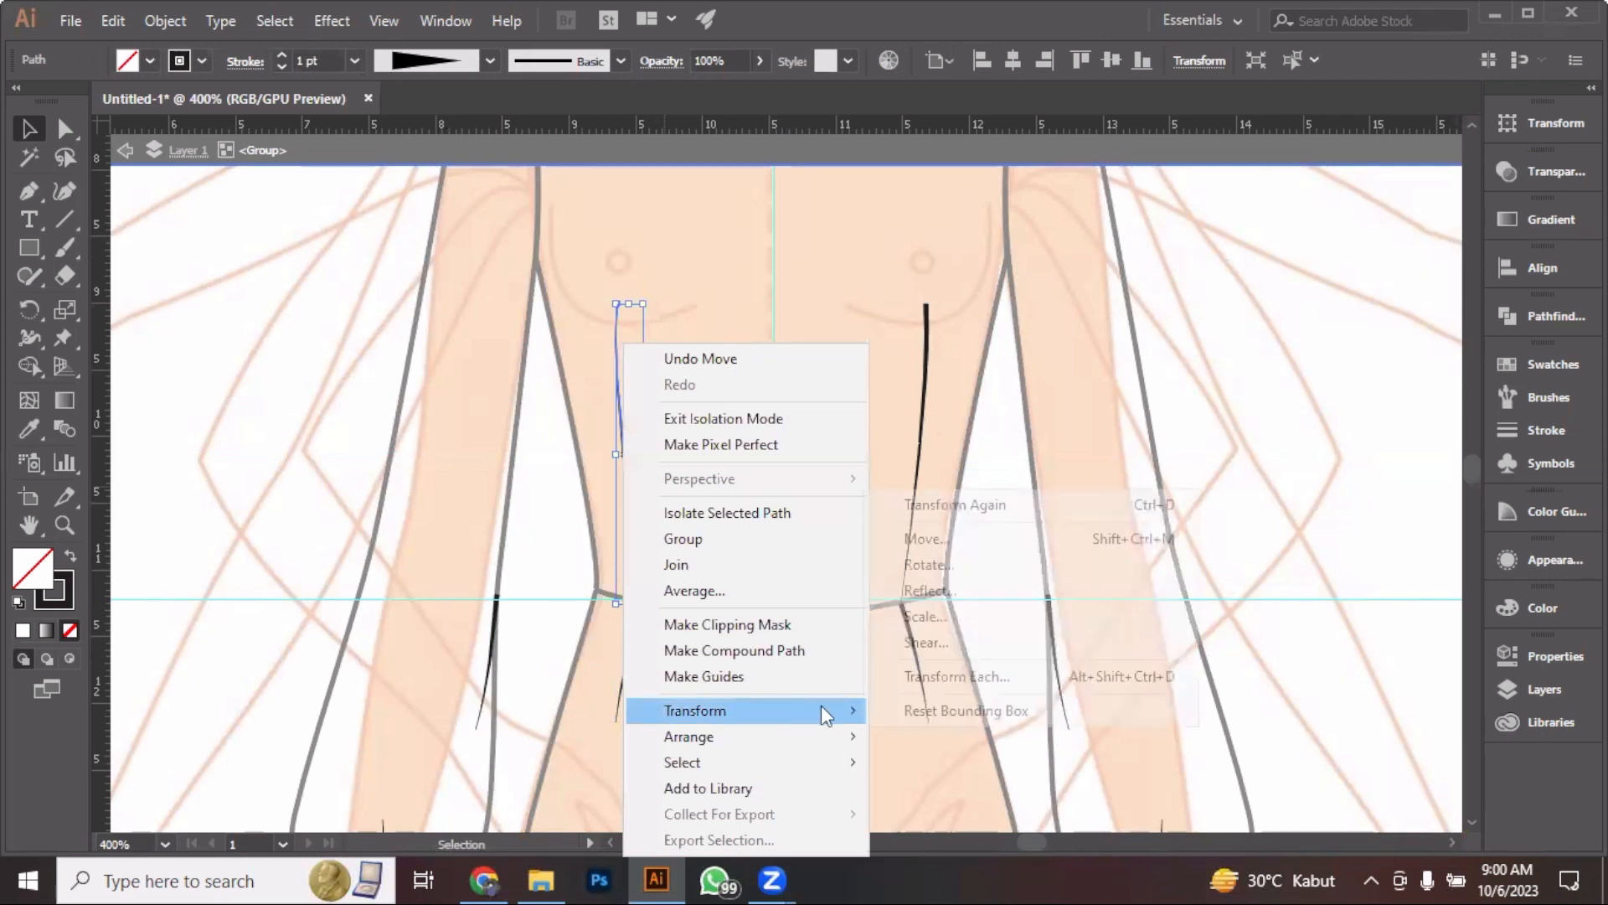
click(1006, 592)
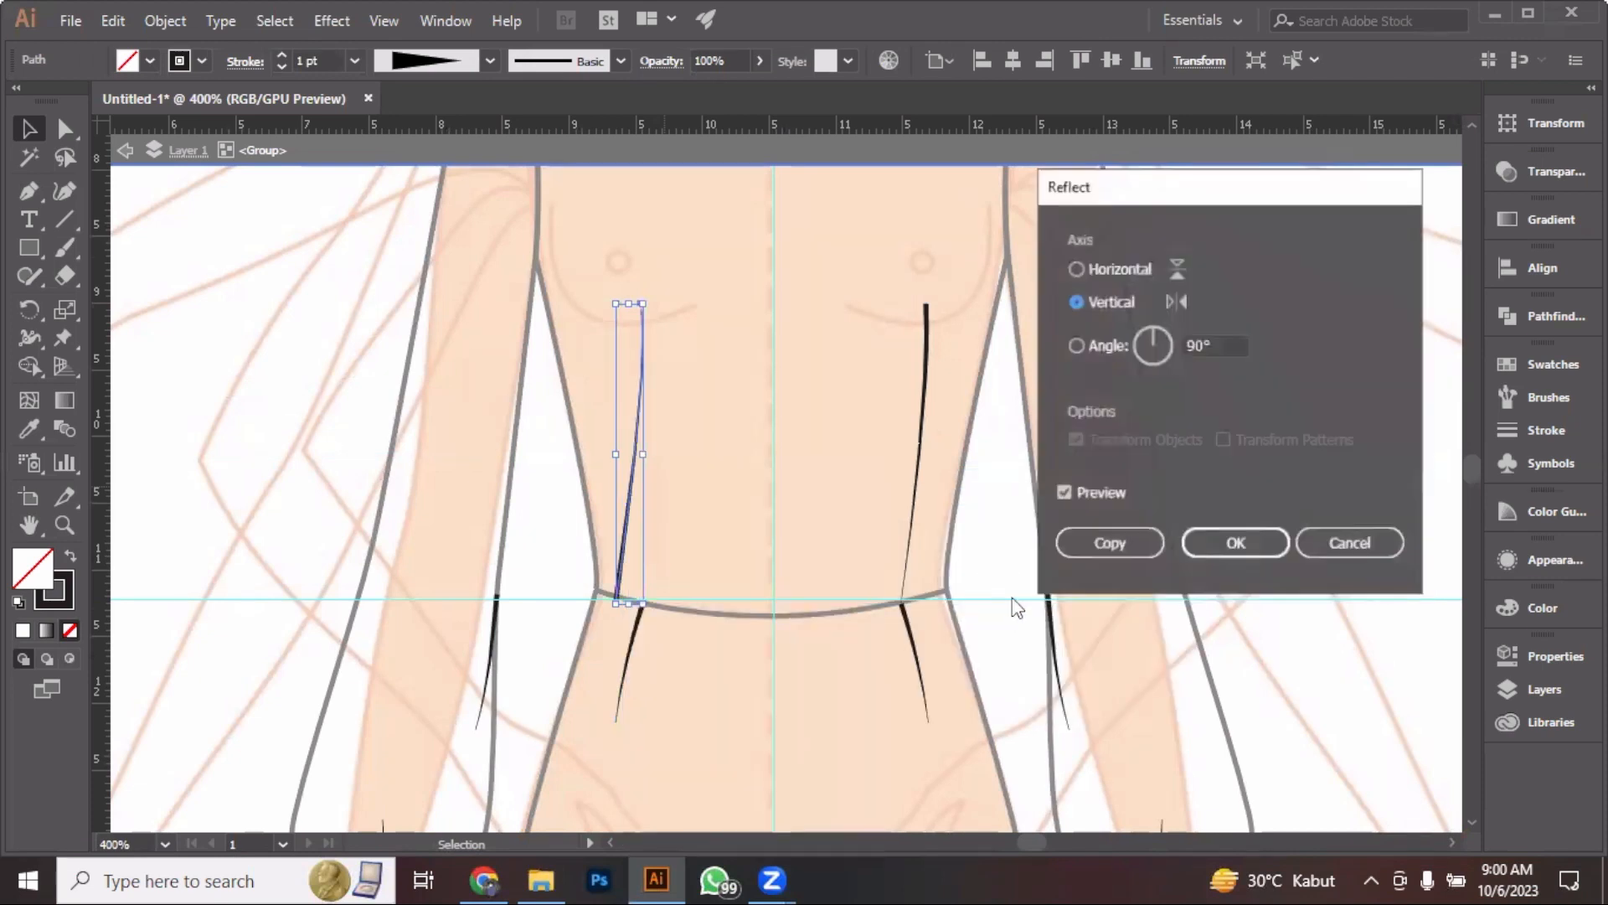
click(1061, 552)
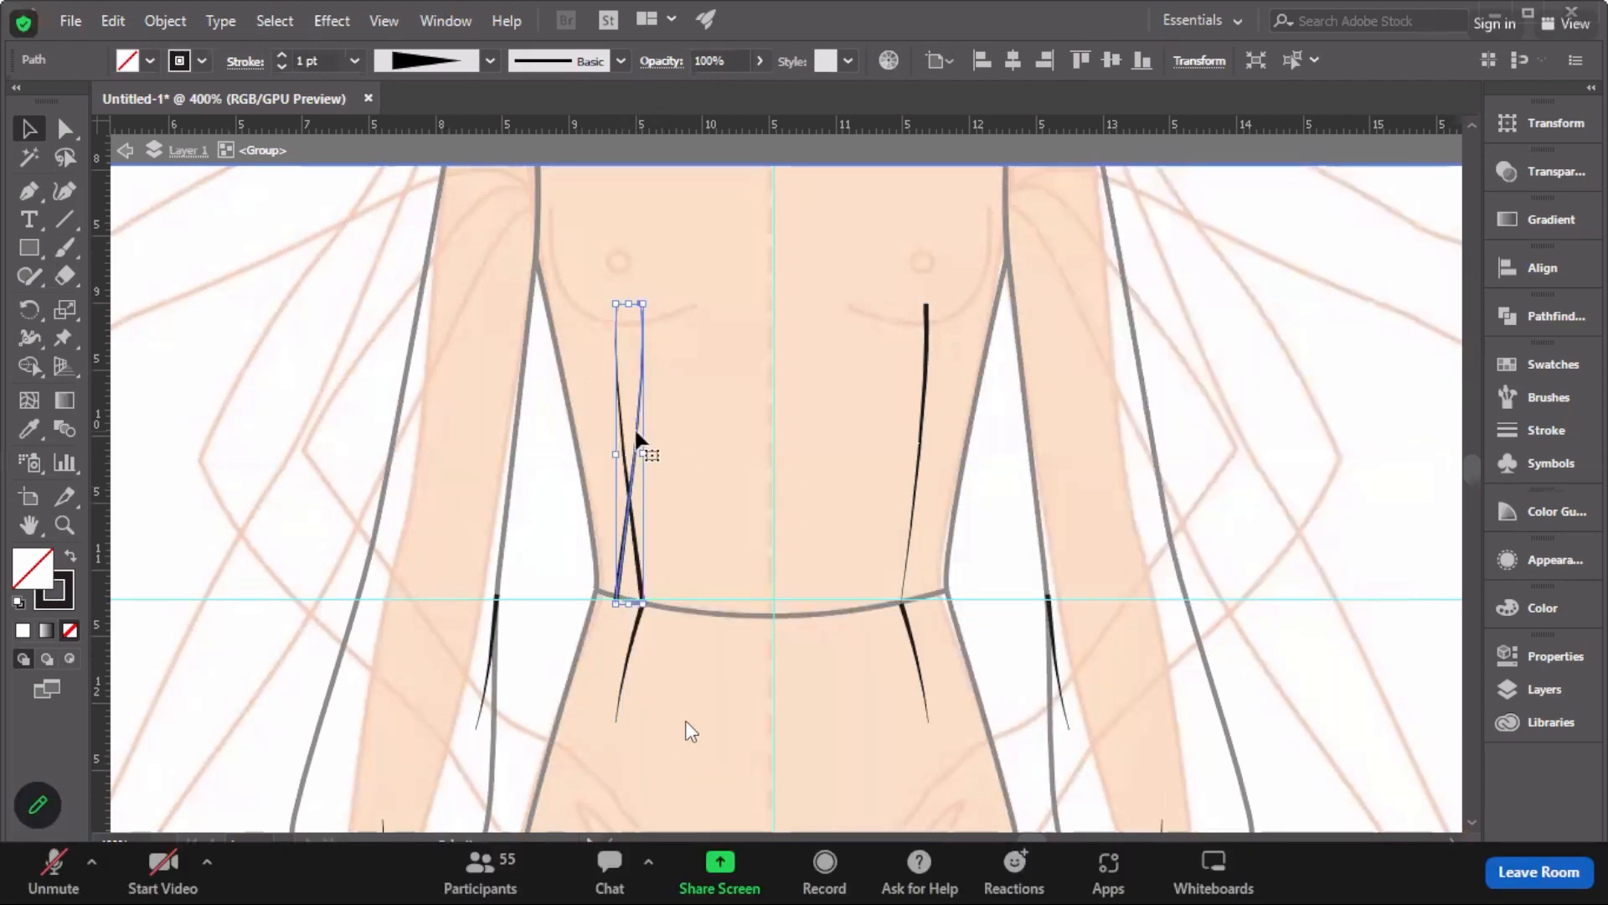
drag(634, 433, 922, 431)
click(974, 374)
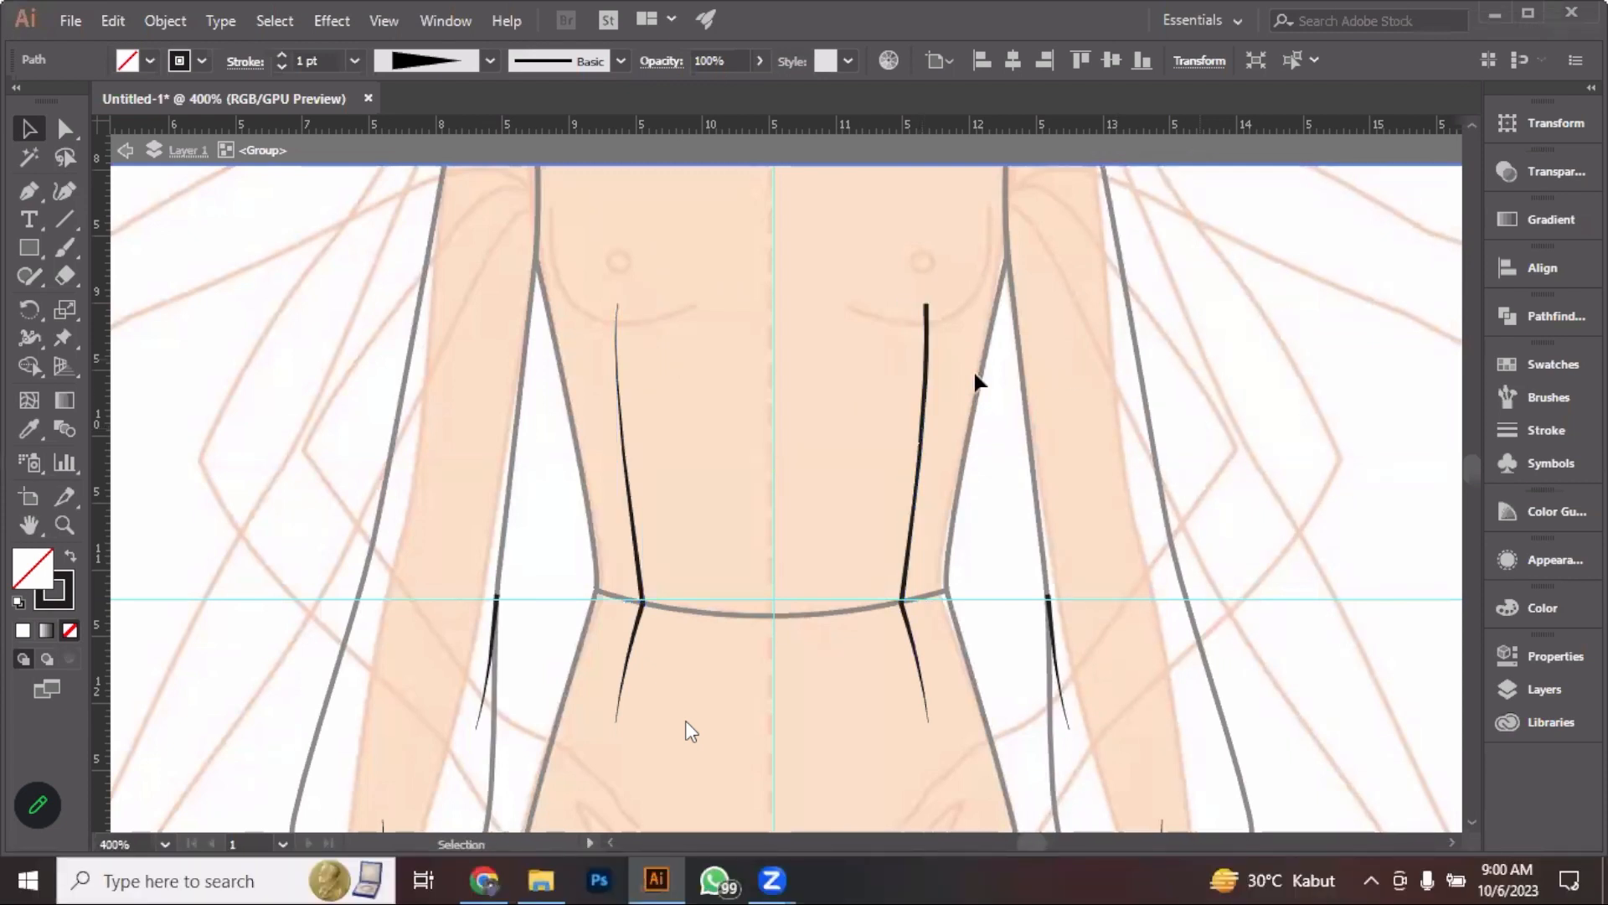
Delete the original right bodice dart line beneath the mirrored copy and exit isolation mode
click(925, 358)
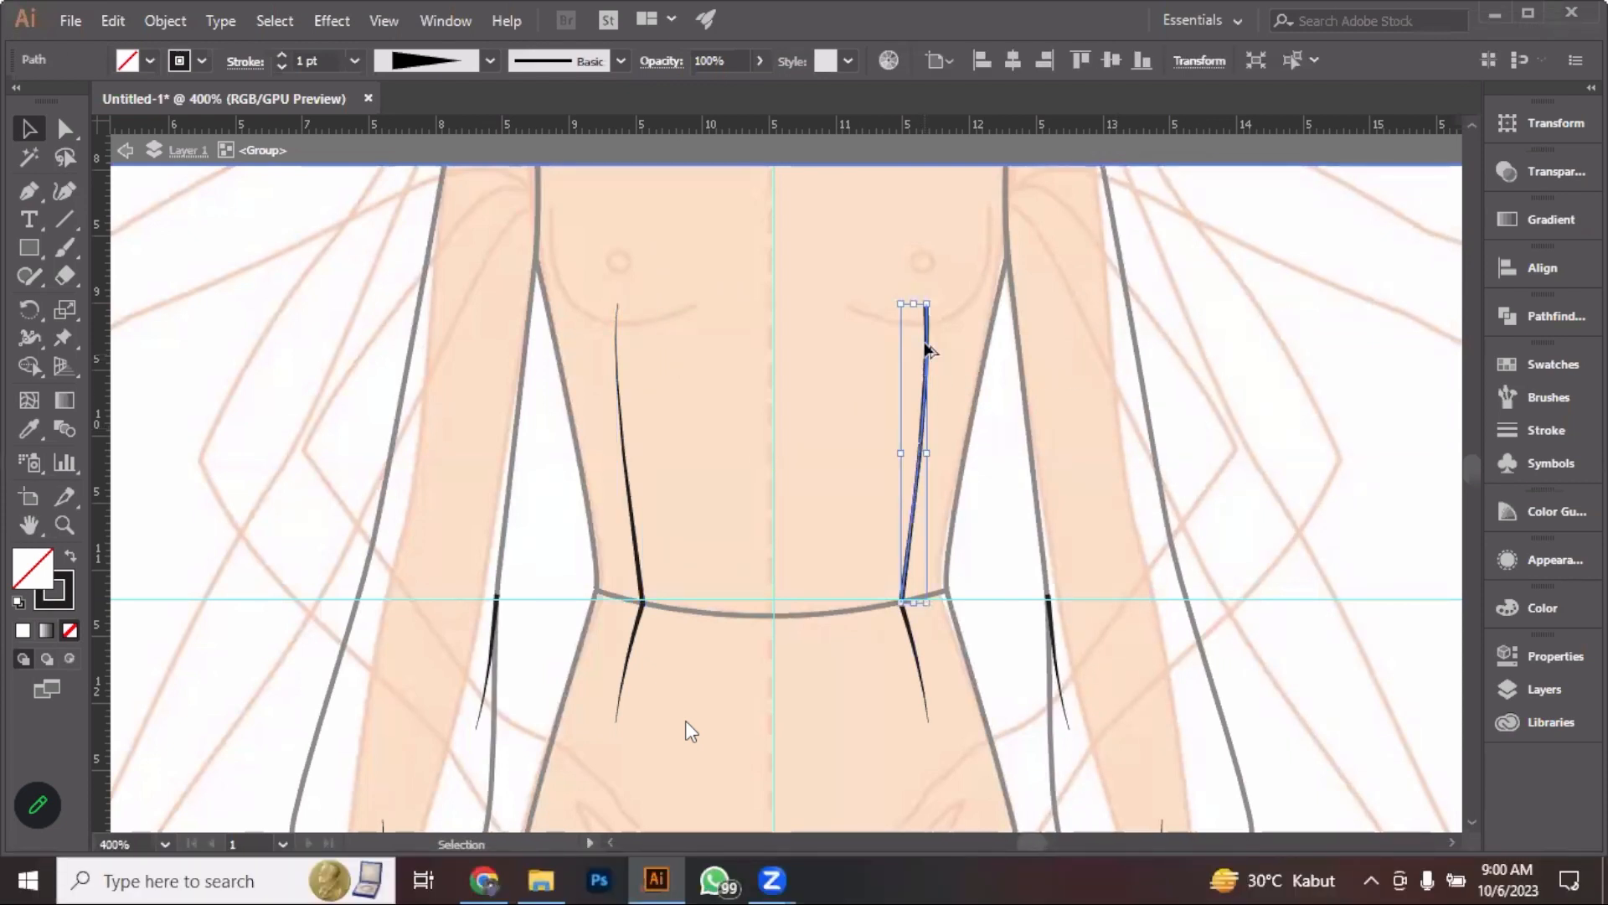
scroll(925, 356, up, 3)
scroll(905, 322, down, 3)
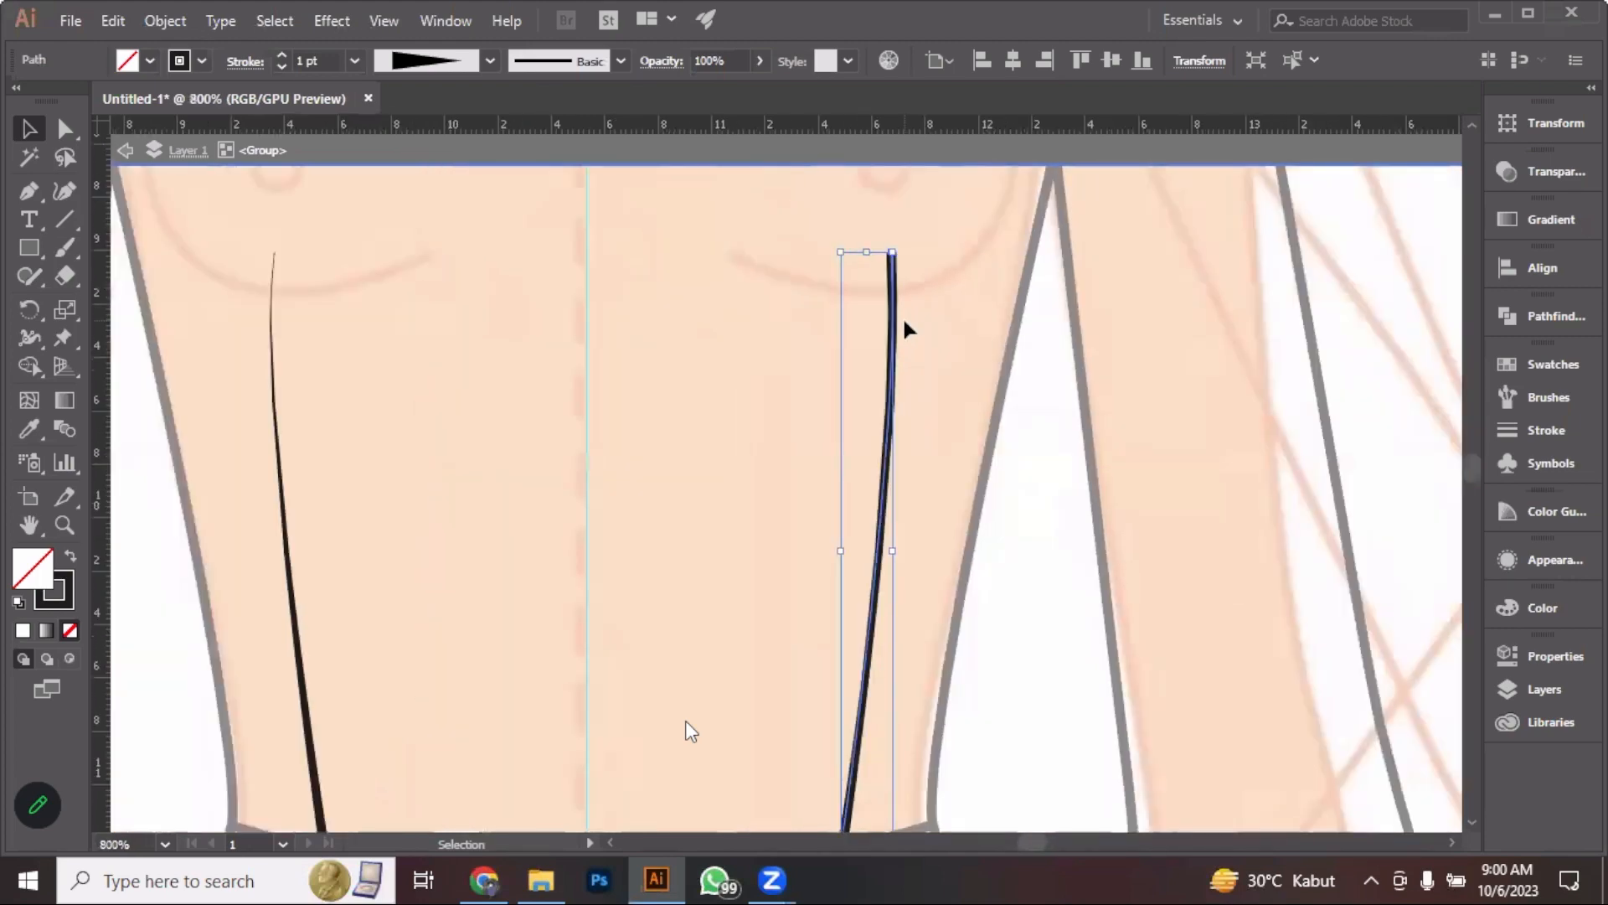
click(905, 322)
scroll(905, 327, down, 5)
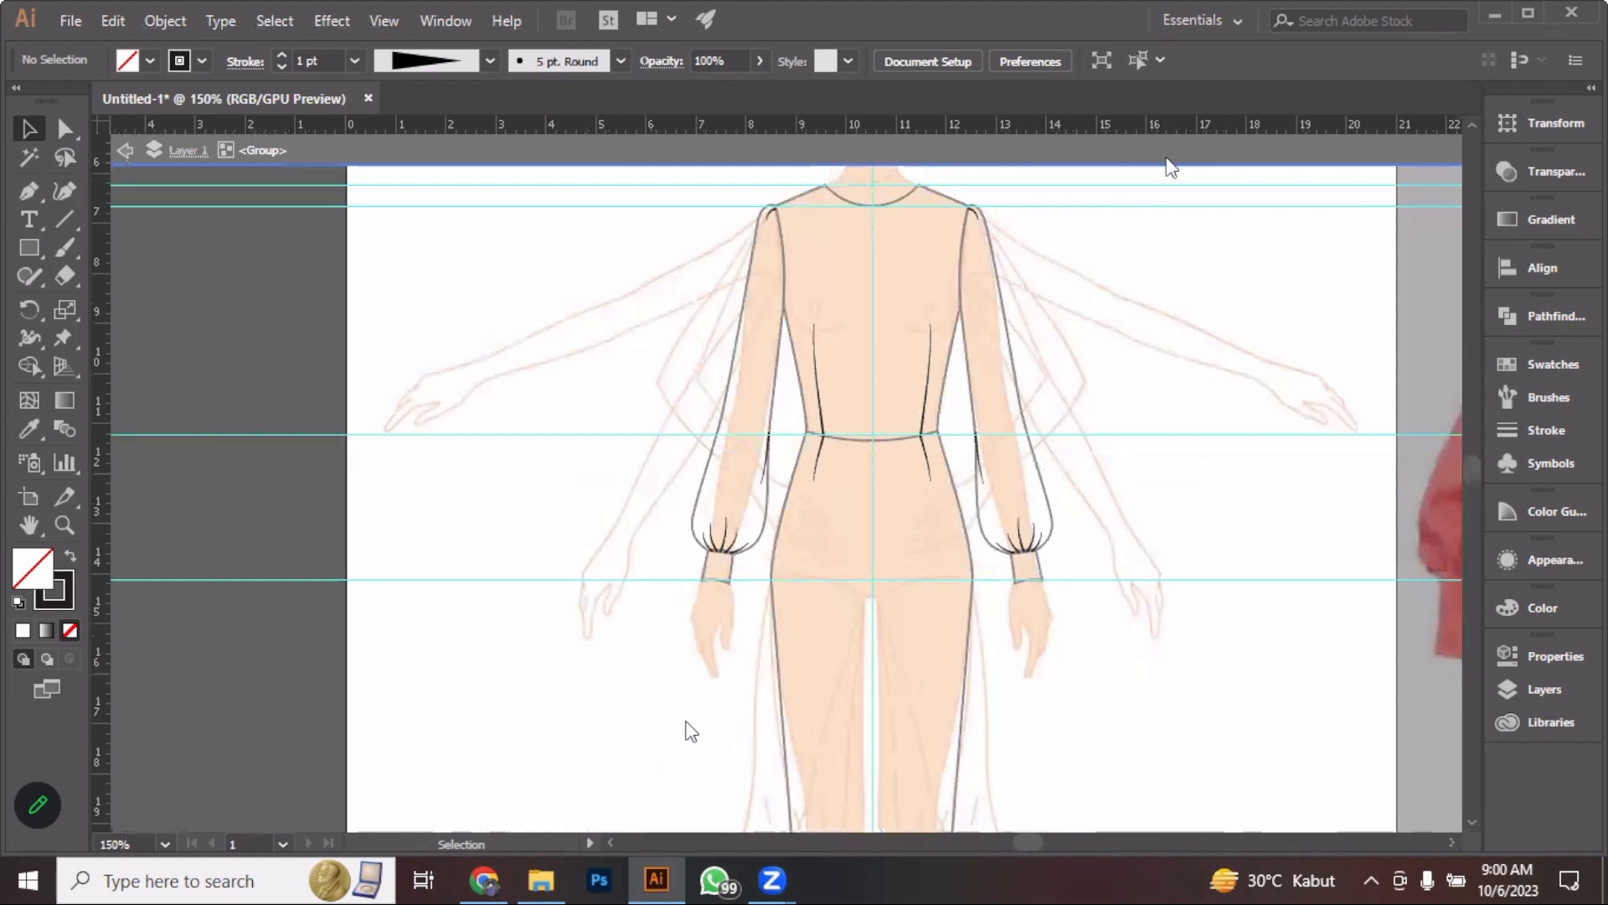
click(1167, 157)
Draw a small circle about 0.2 cm wide with the Ellipse tool on the centre front, just below the neckline, as the first button
scroll(1117, 339, down, 1)
drag(1089, 394, 829, 450)
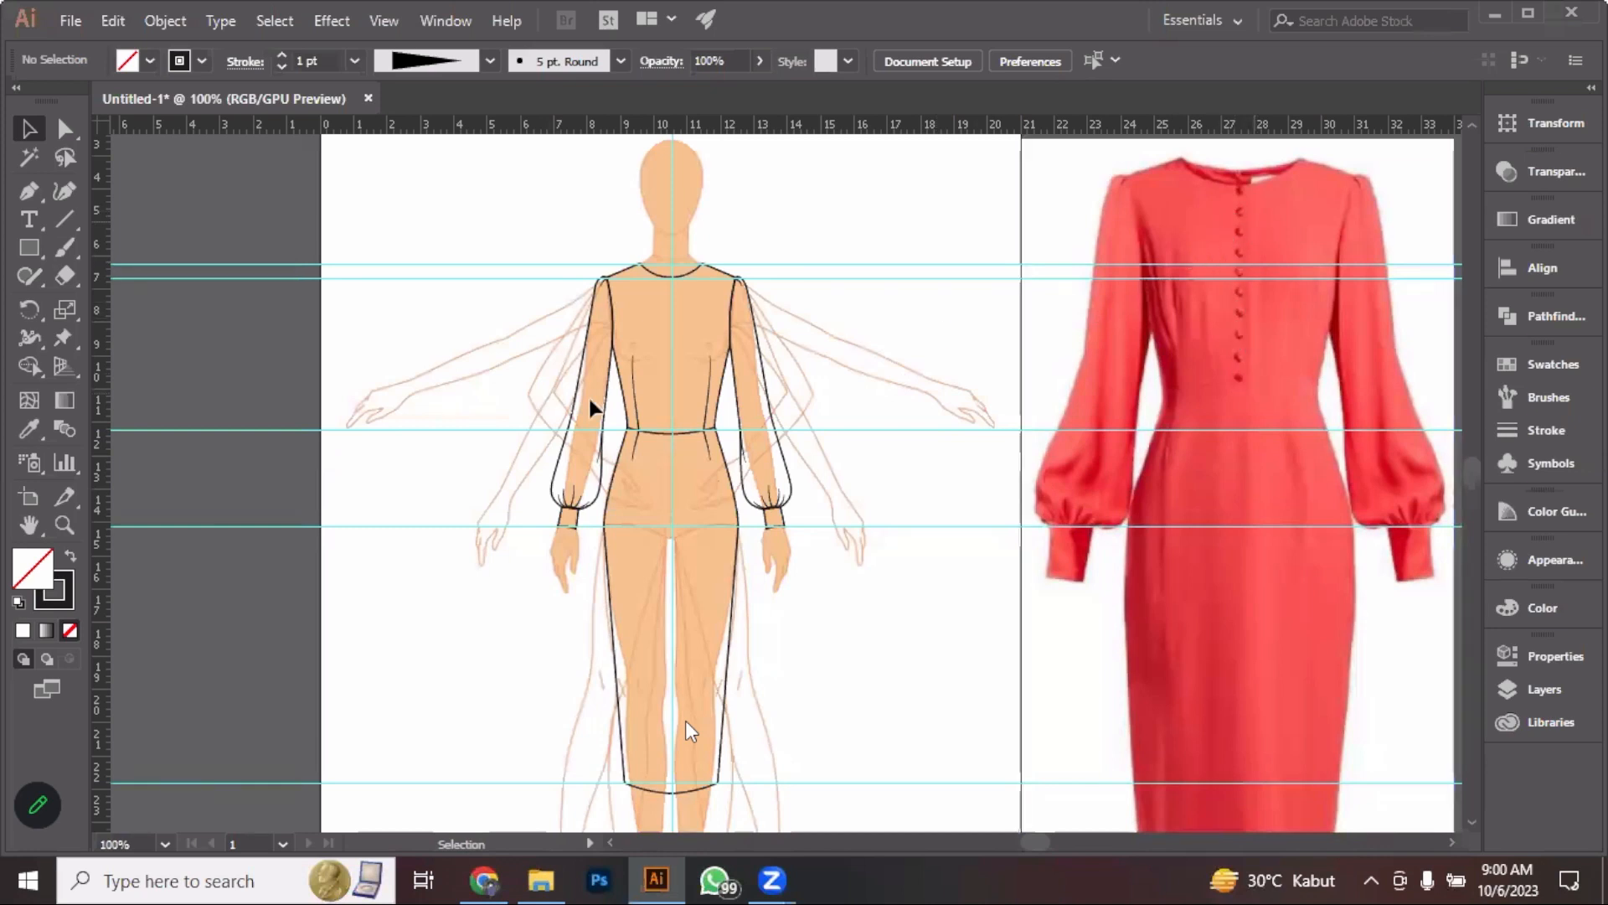
scroll(1262, 176, up, 1)
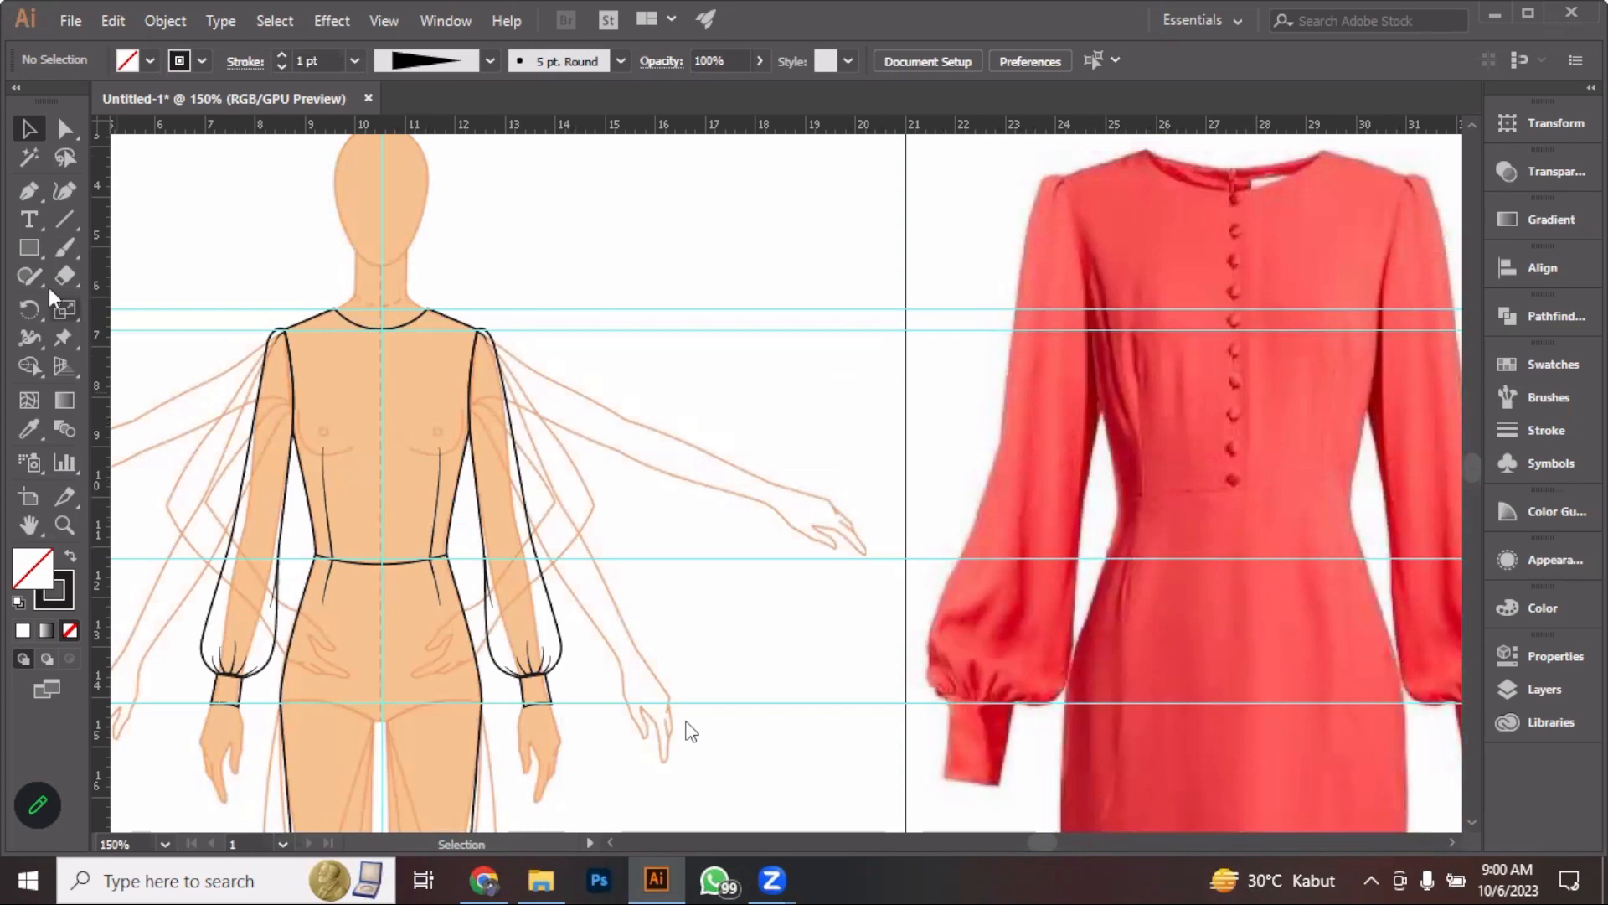
drag(29, 248, 134, 305)
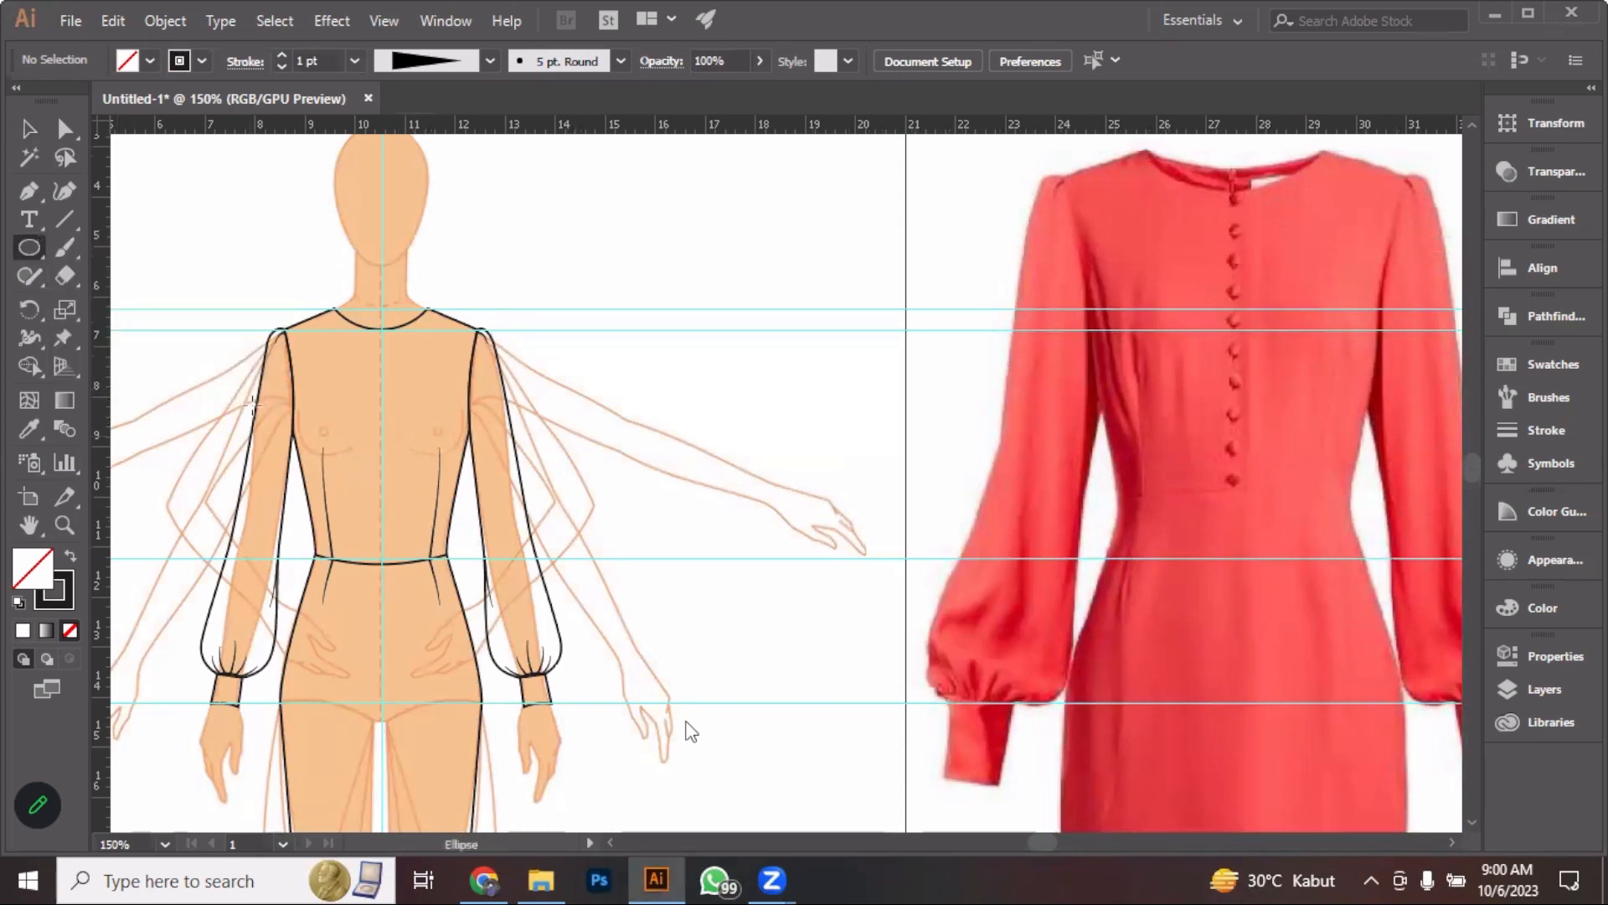
scroll(323, 352, up, 3)
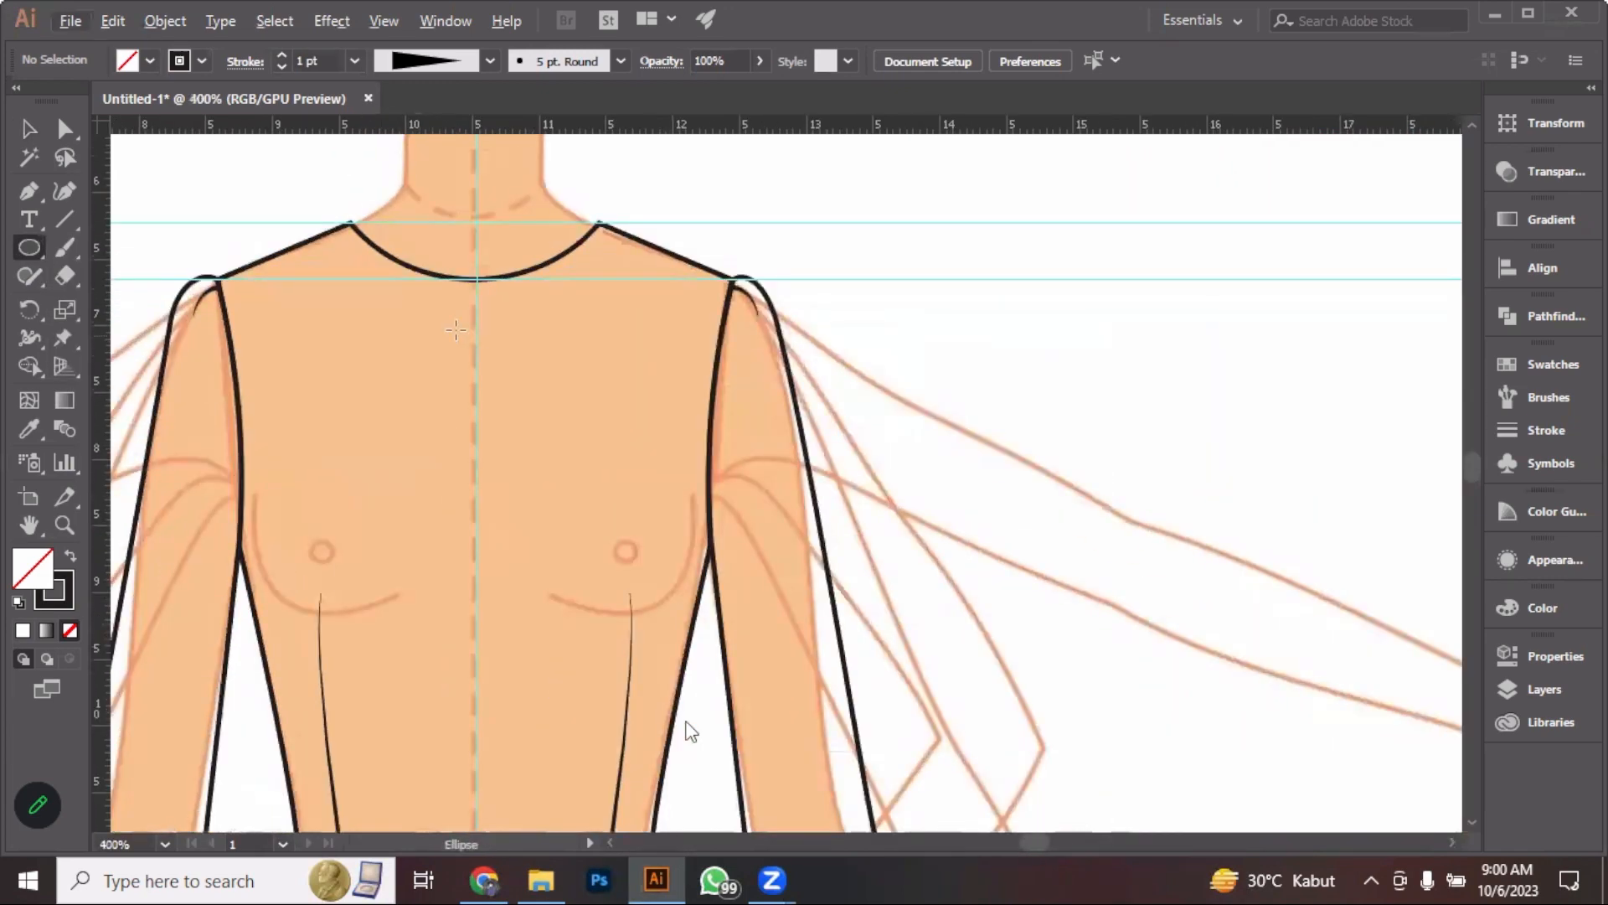
scroll(455, 324, down, 4)
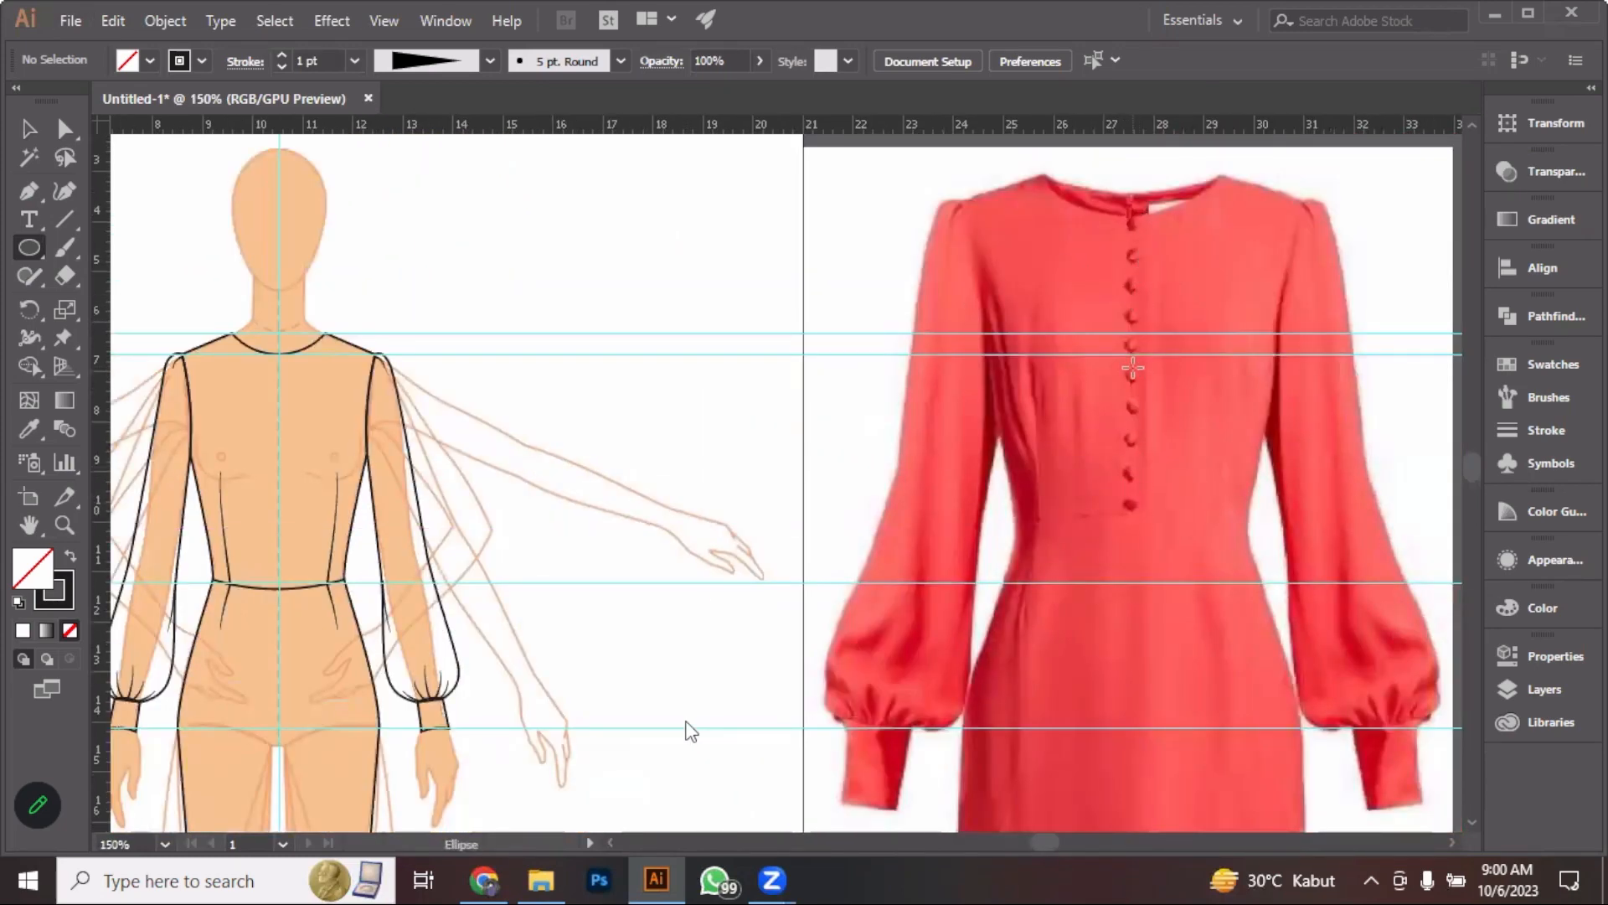
scroll(449, 380, up, 2)
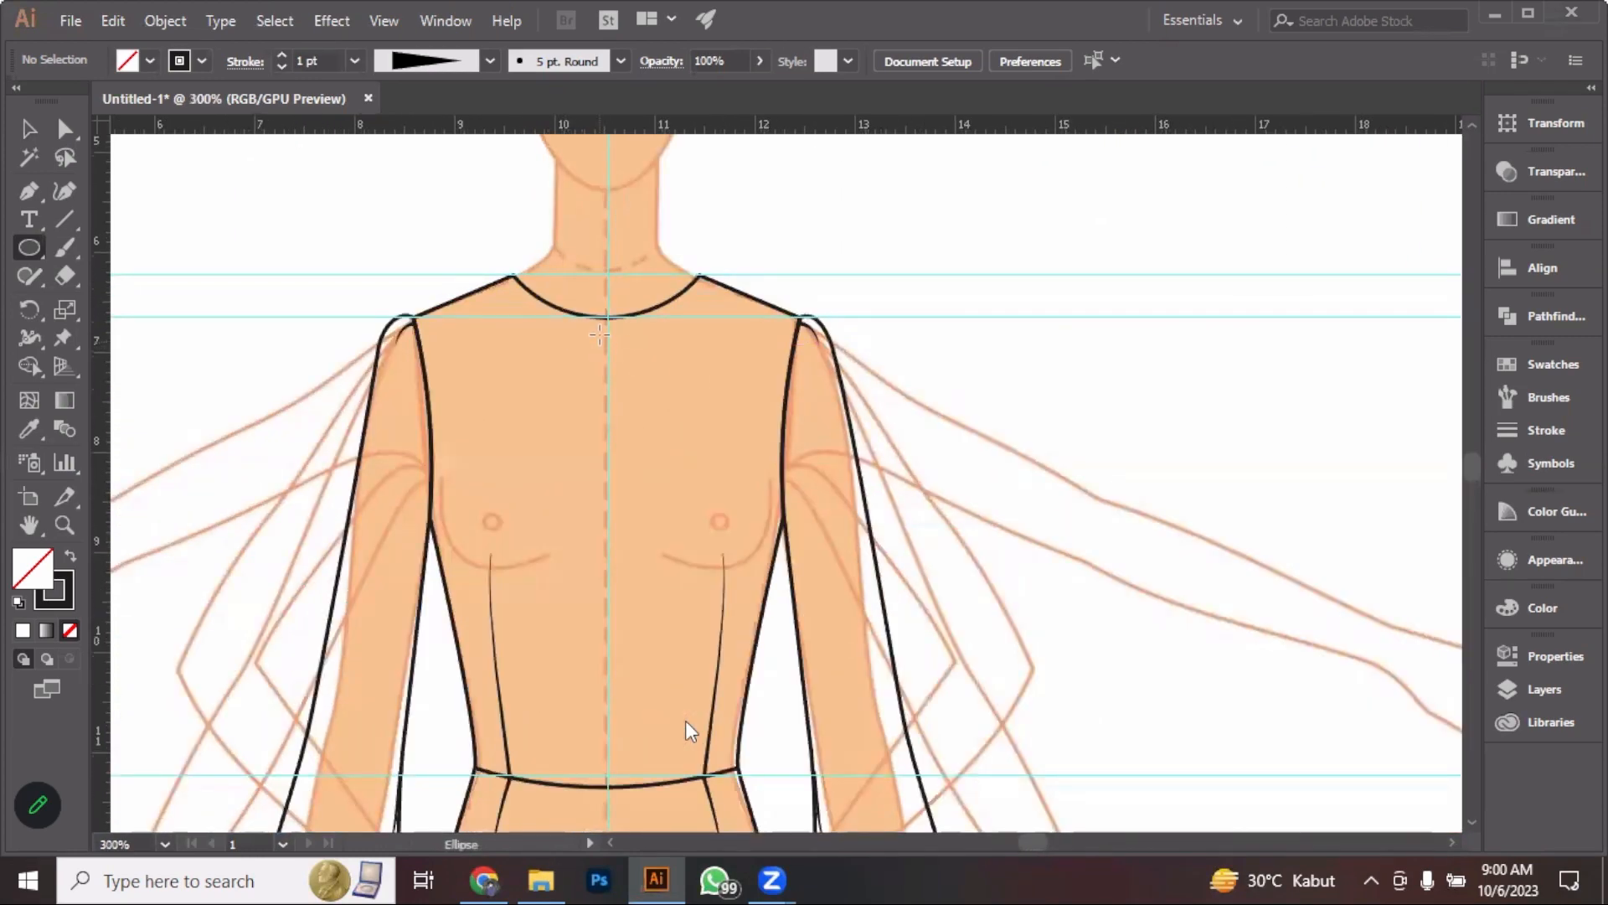
drag(606, 343, 618, 359)
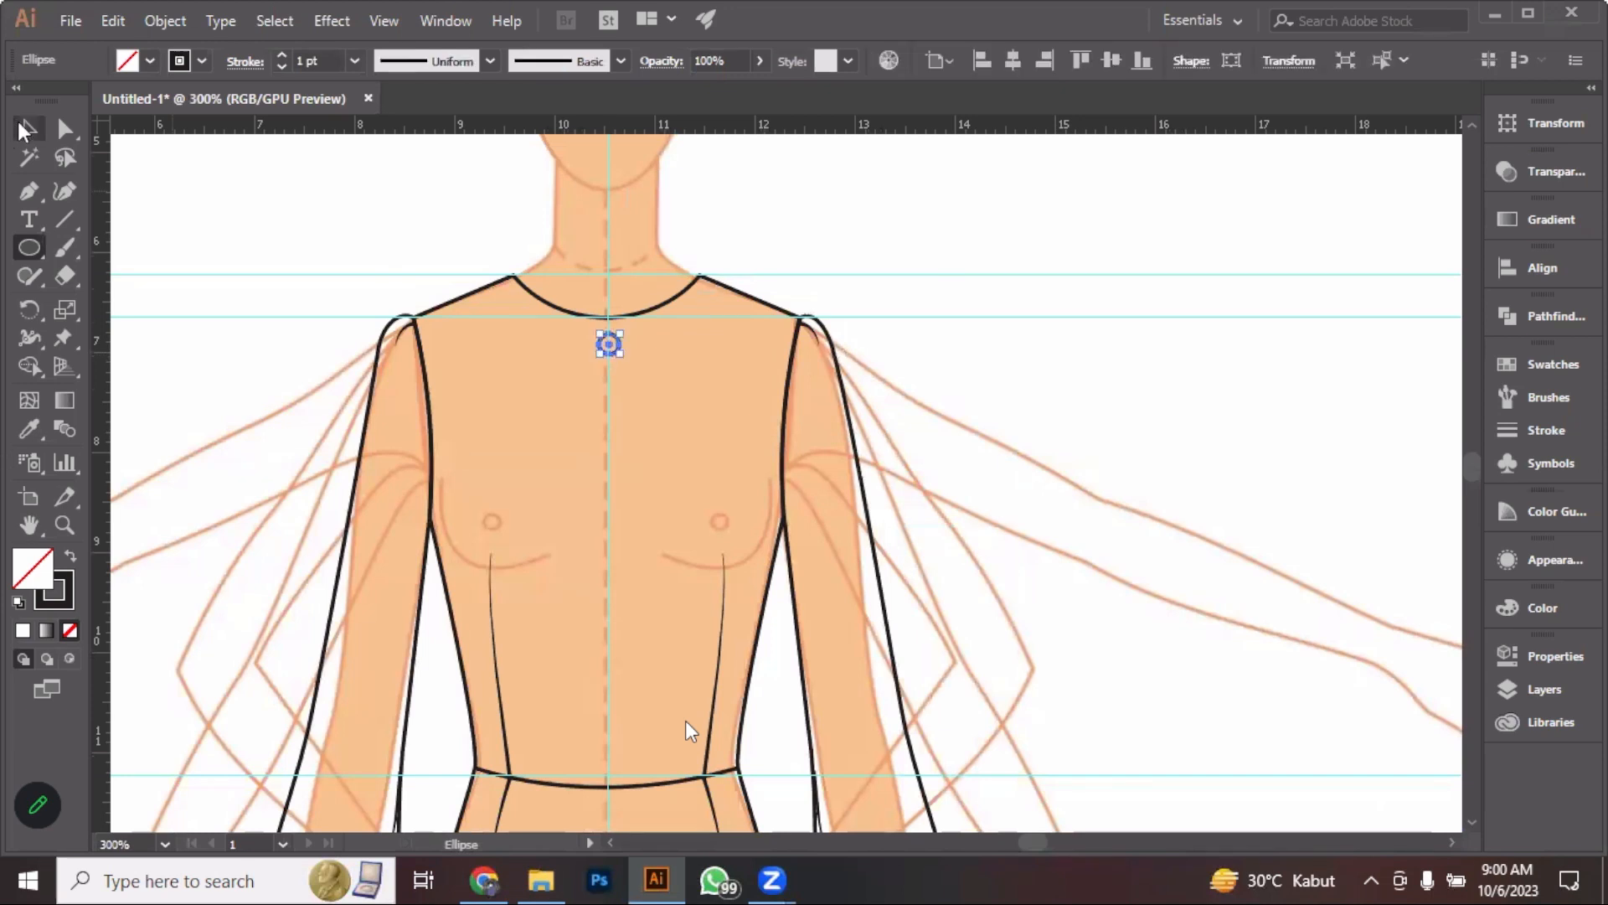
Nudge the button circle slightly left so it sits centred on the template's dashed centre line
click(26, 130)
scroll(510, 305, up, 4)
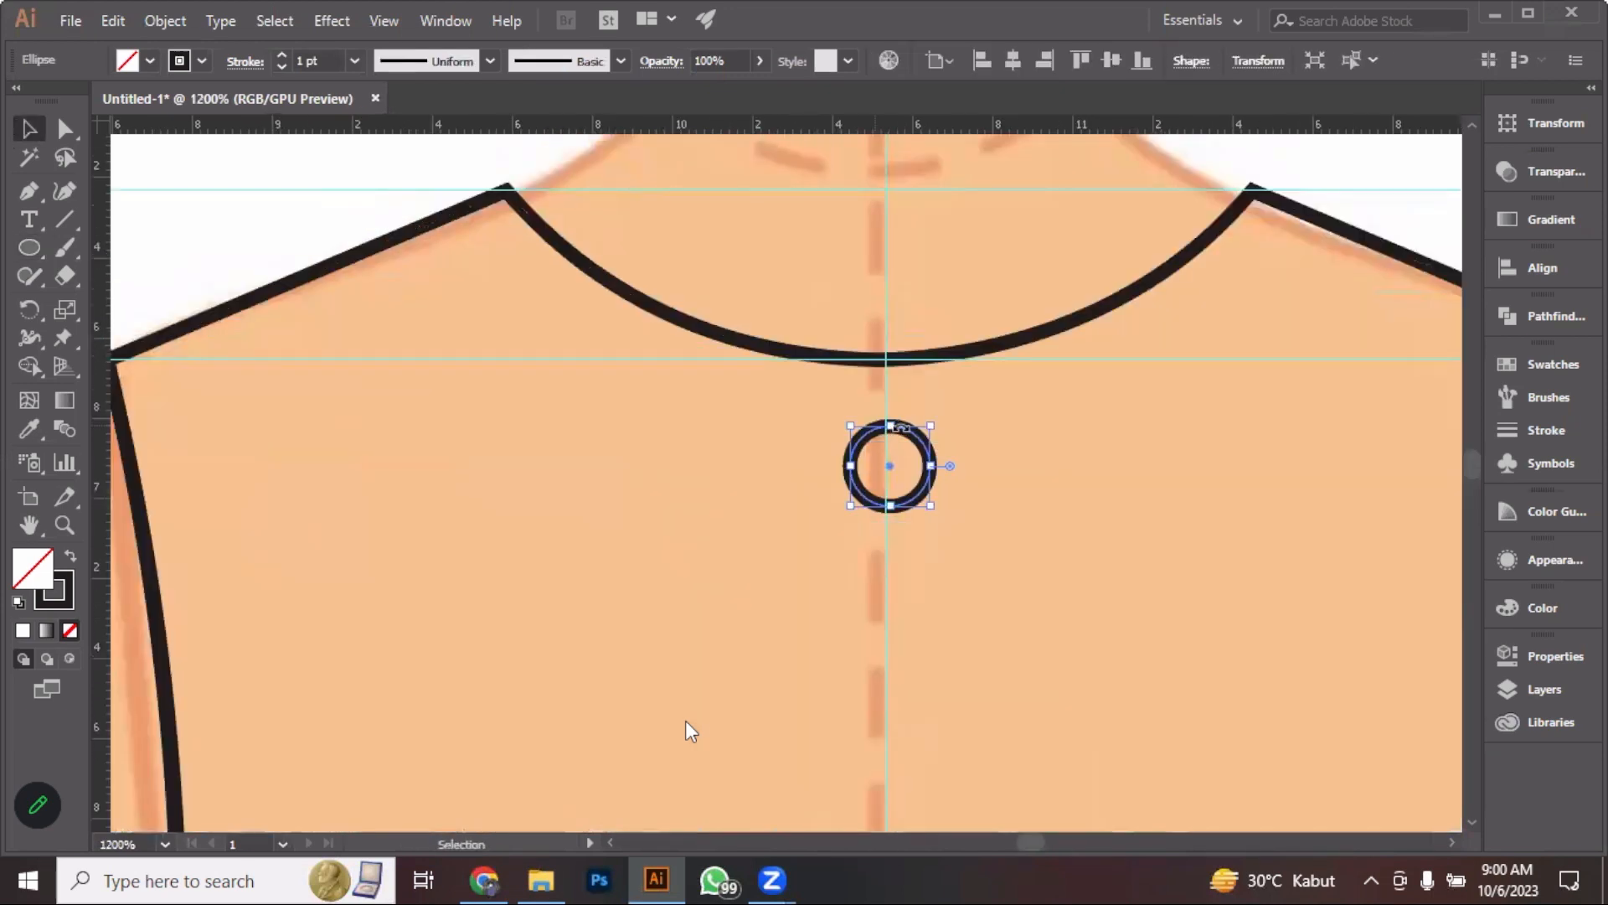
click(691, 731)
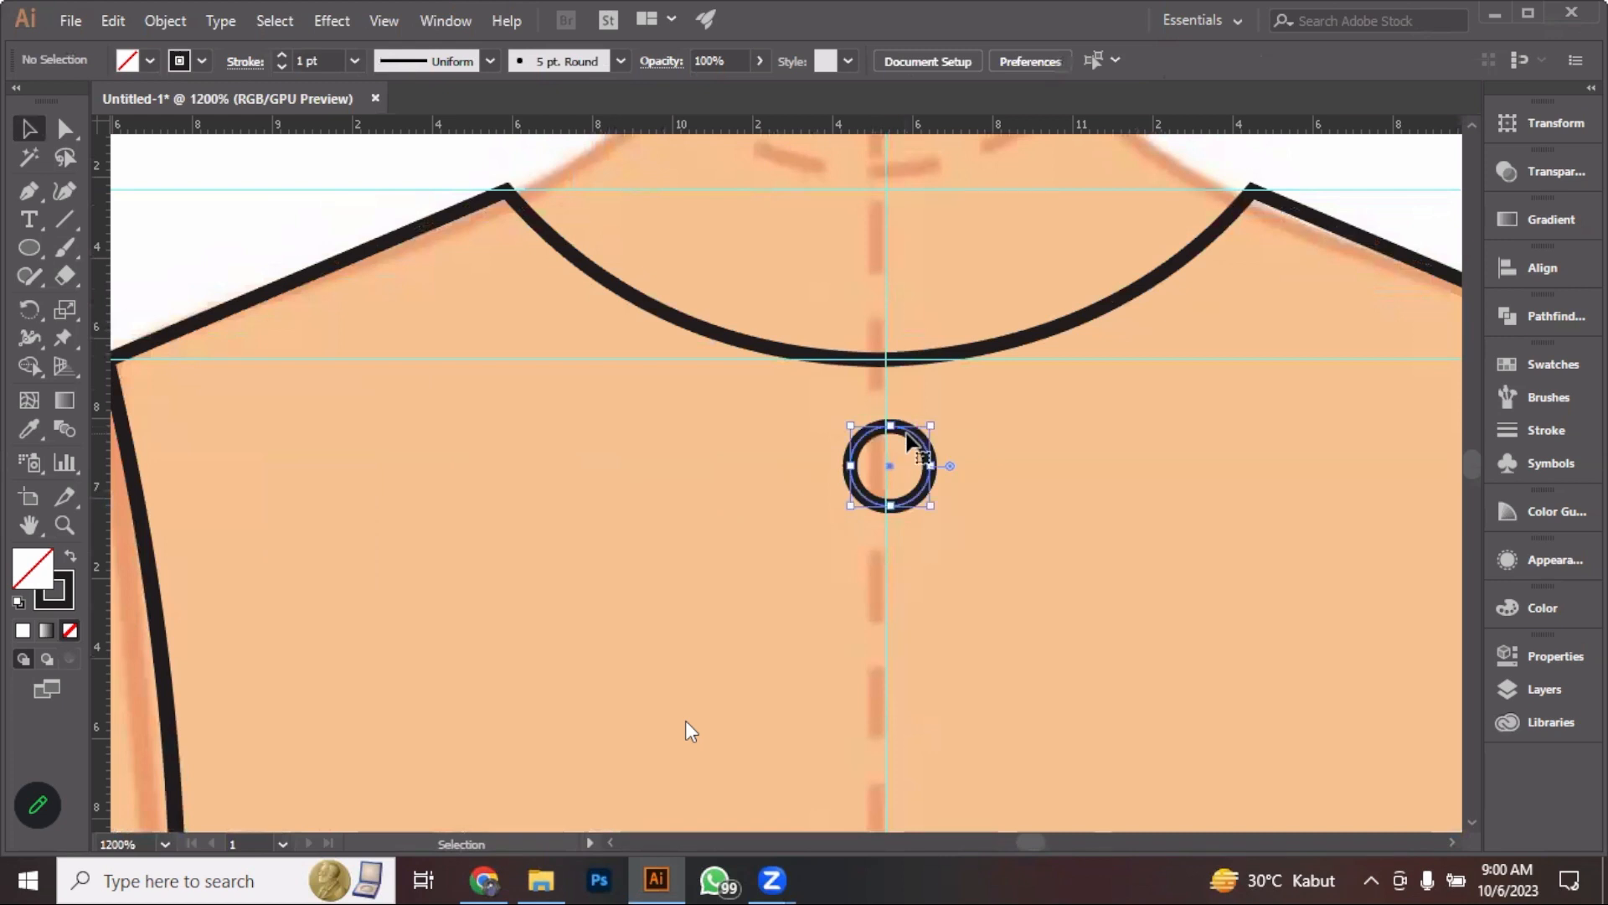
click(909, 434)
key(Left)
key(Left)
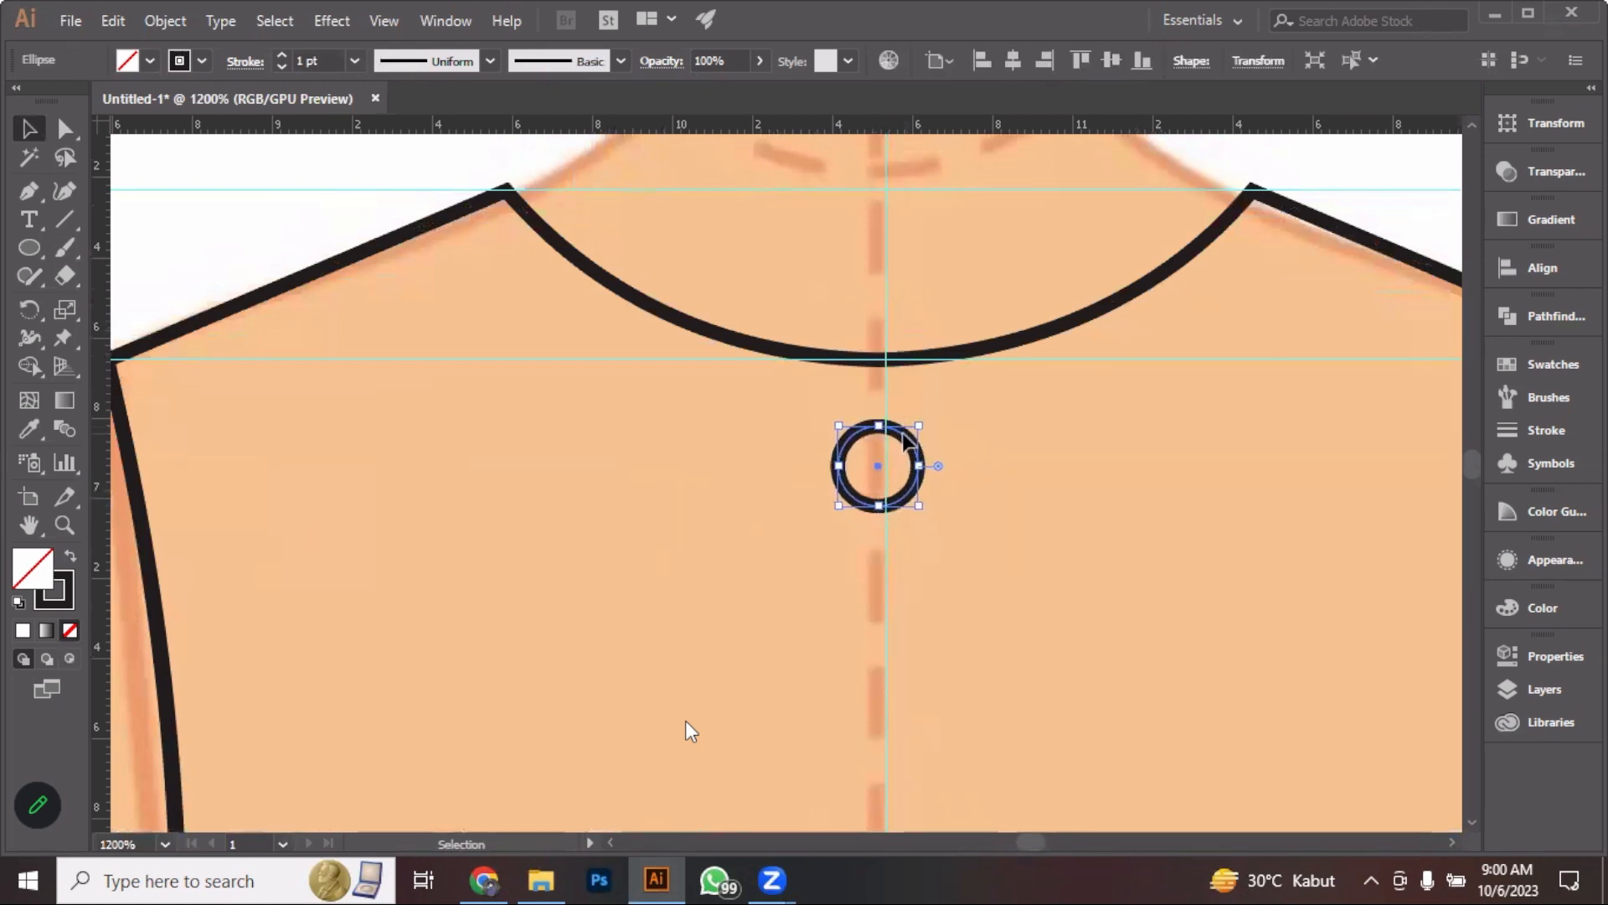
Duplicate the button circle straight down the centre front to just below bust level
scroll(907, 366, down, 4)
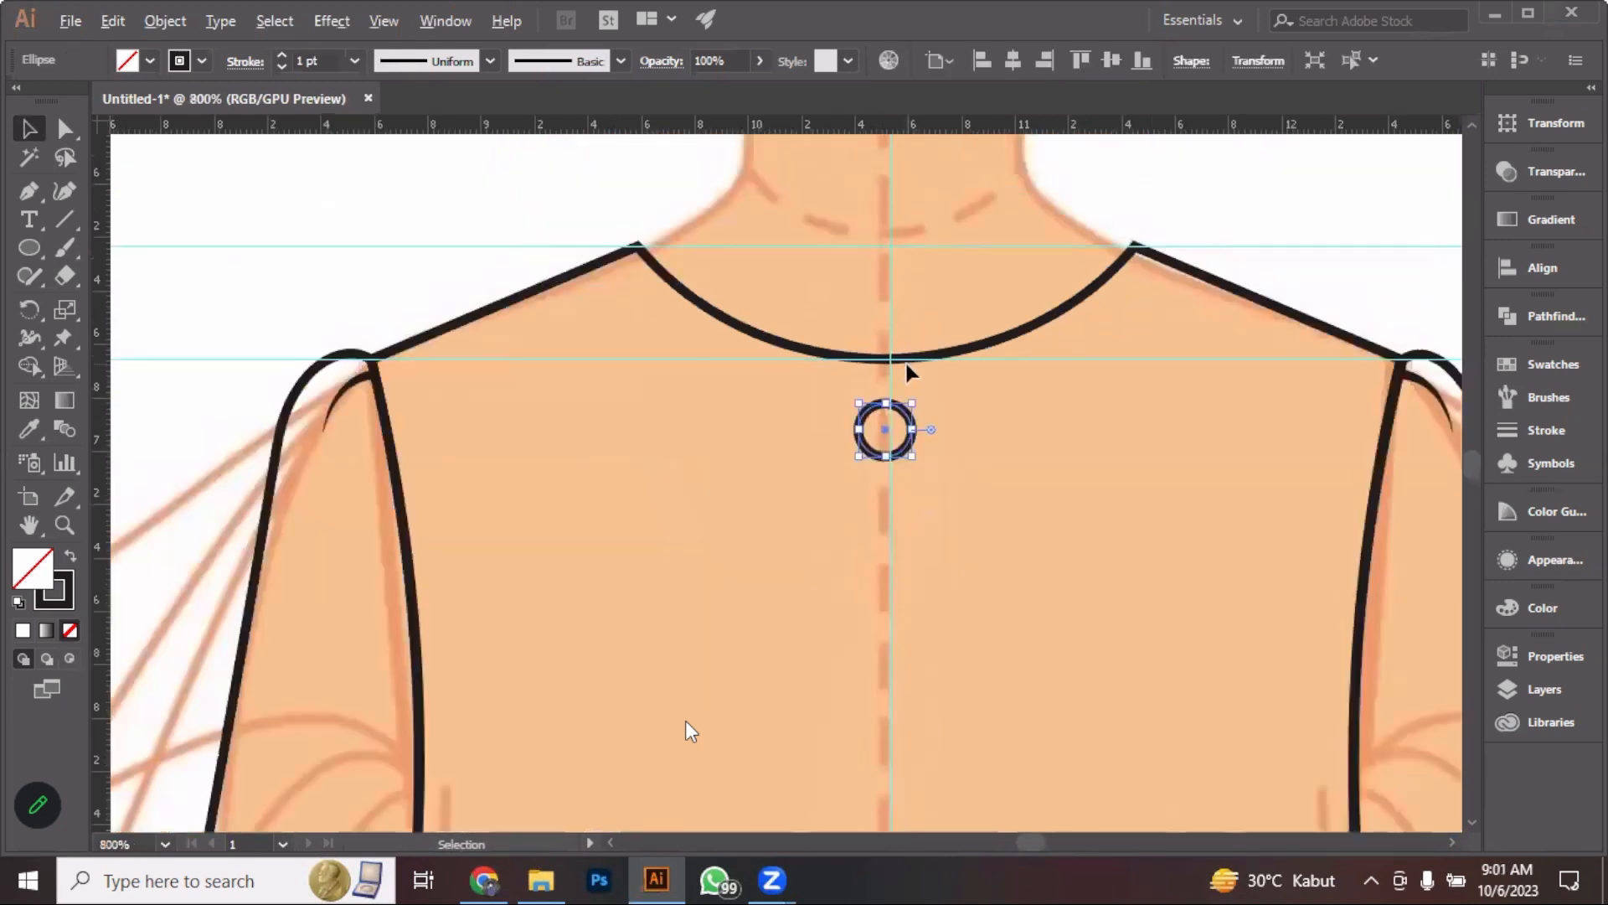
scroll(904, 360, down, 2)
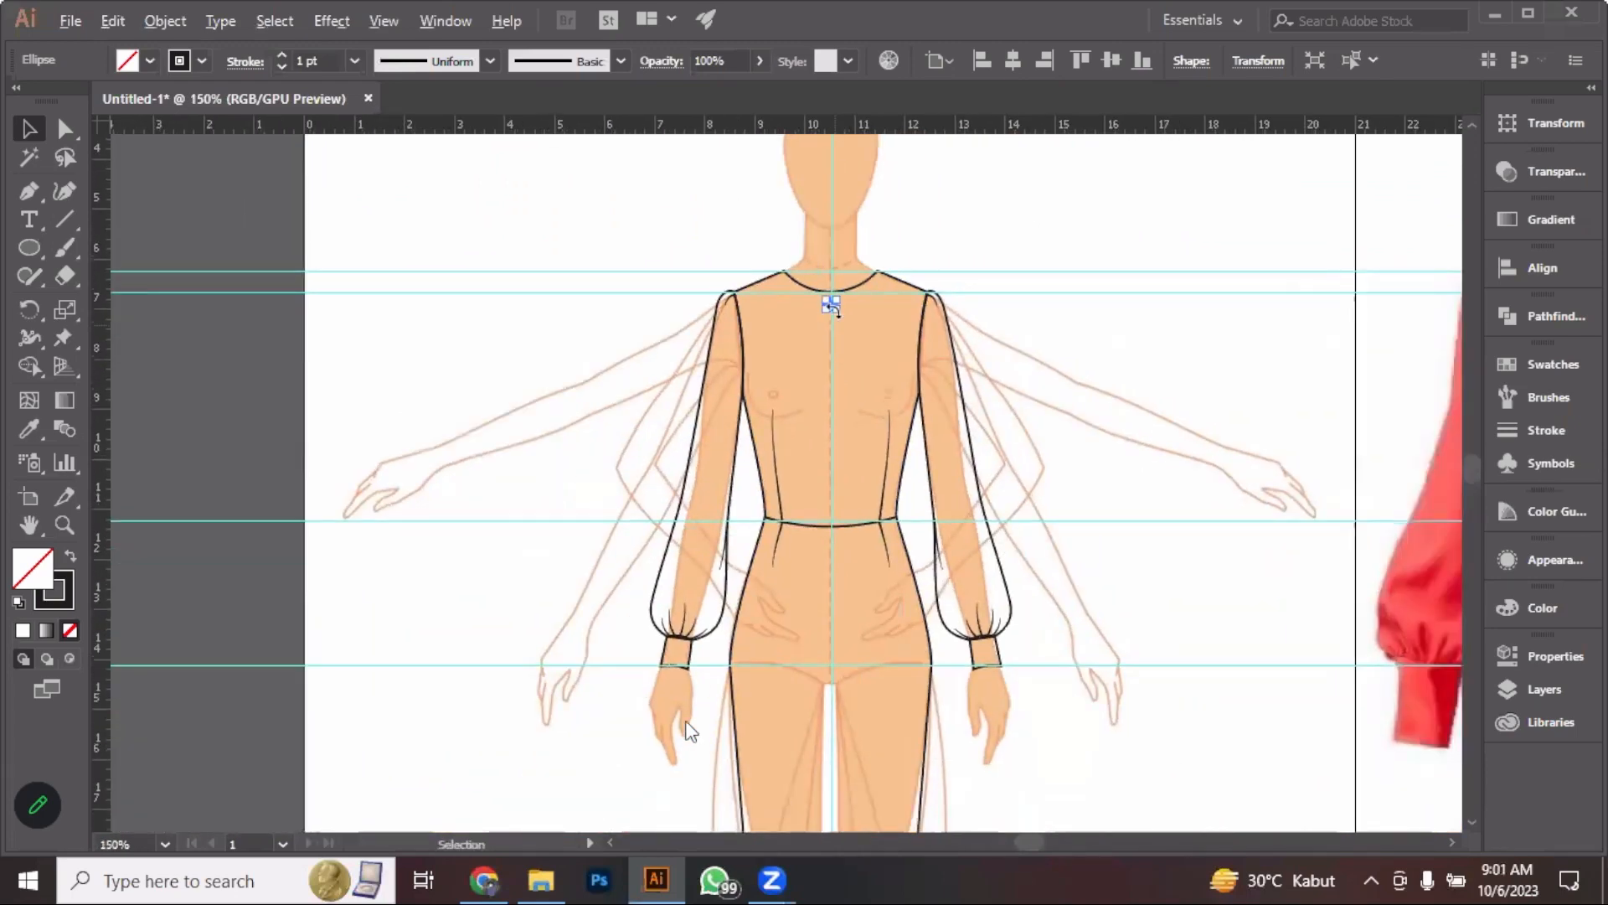
scroll(832, 294, up, 2)
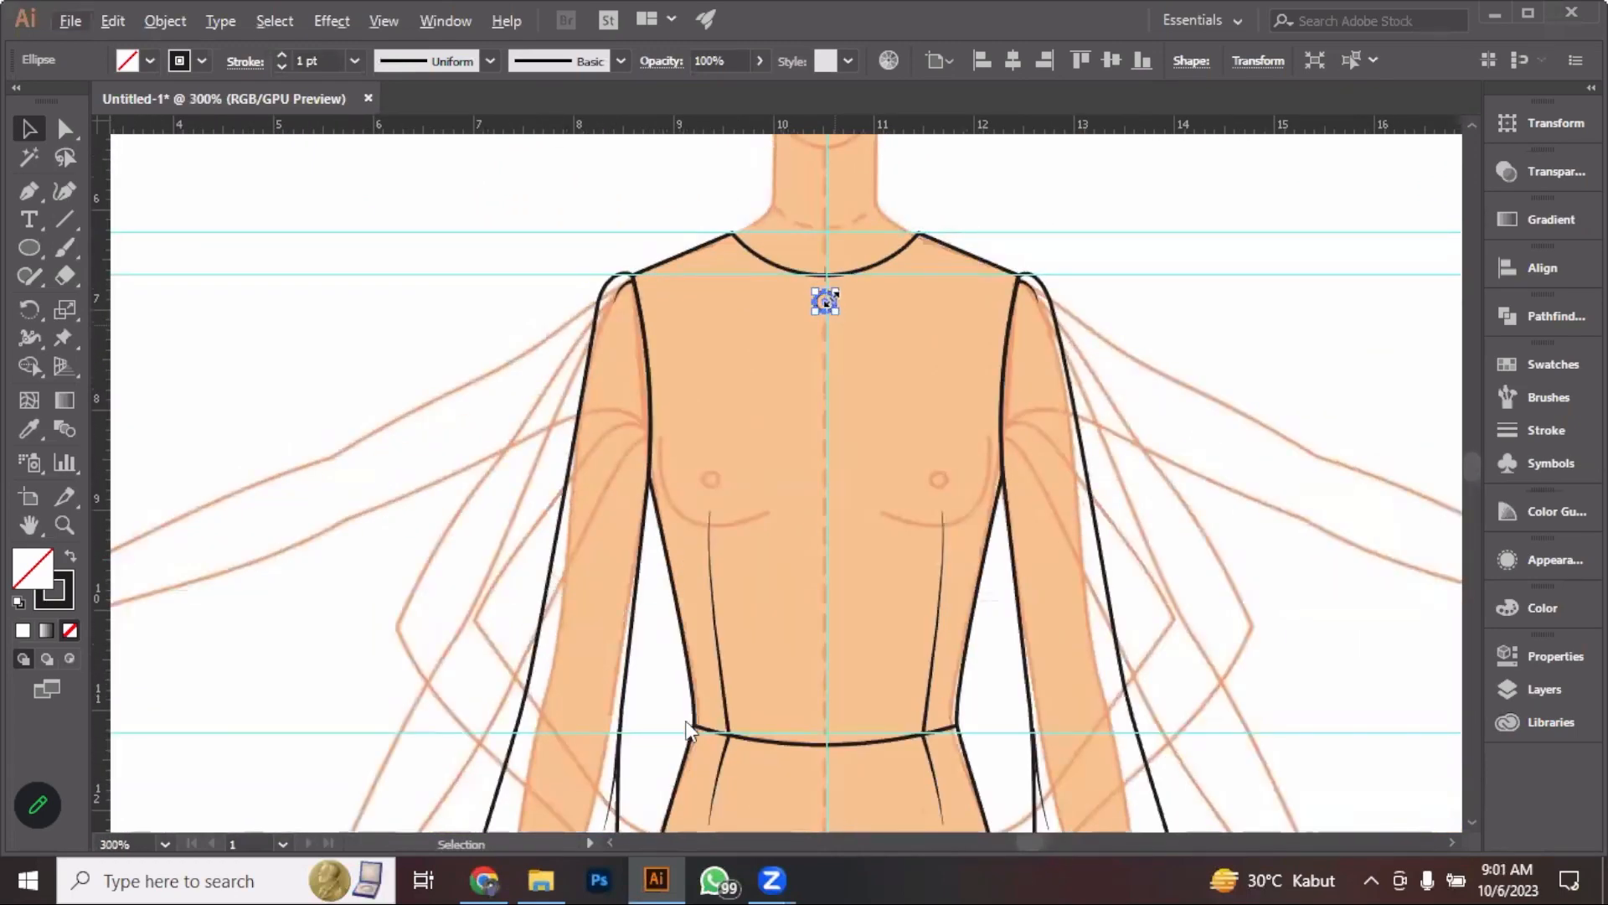
scroll(825, 300, up, 1)
scroll(820, 304, up, 1)
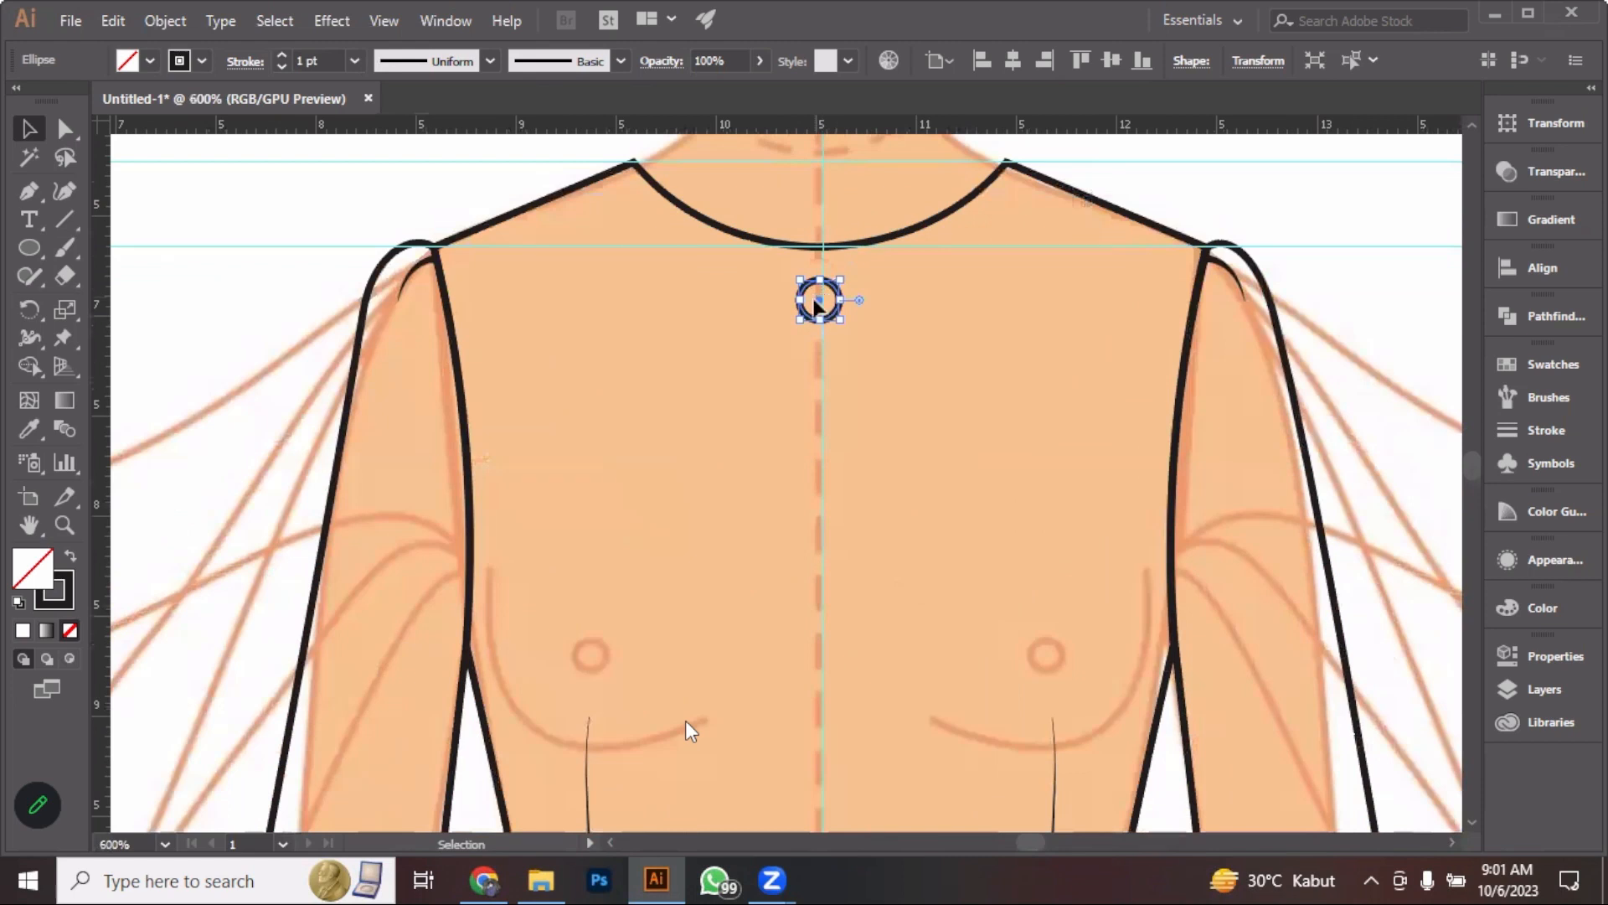
drag(819, 302, 820, 302)
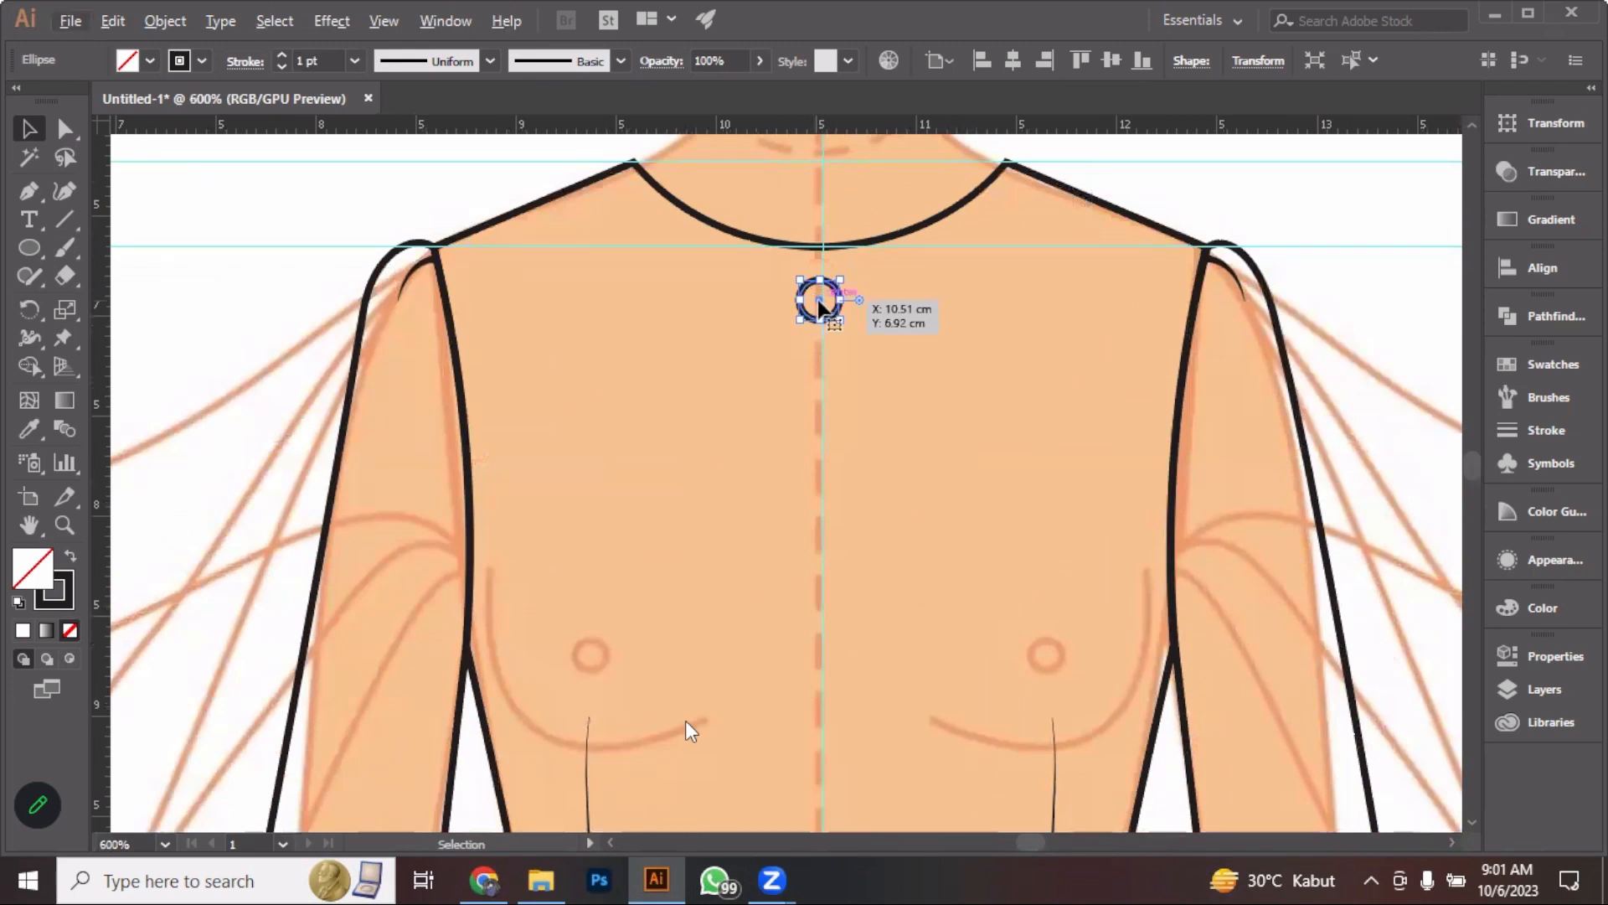
drag(818, 300, 828, 738)
scroll(834, 545, down, 5)
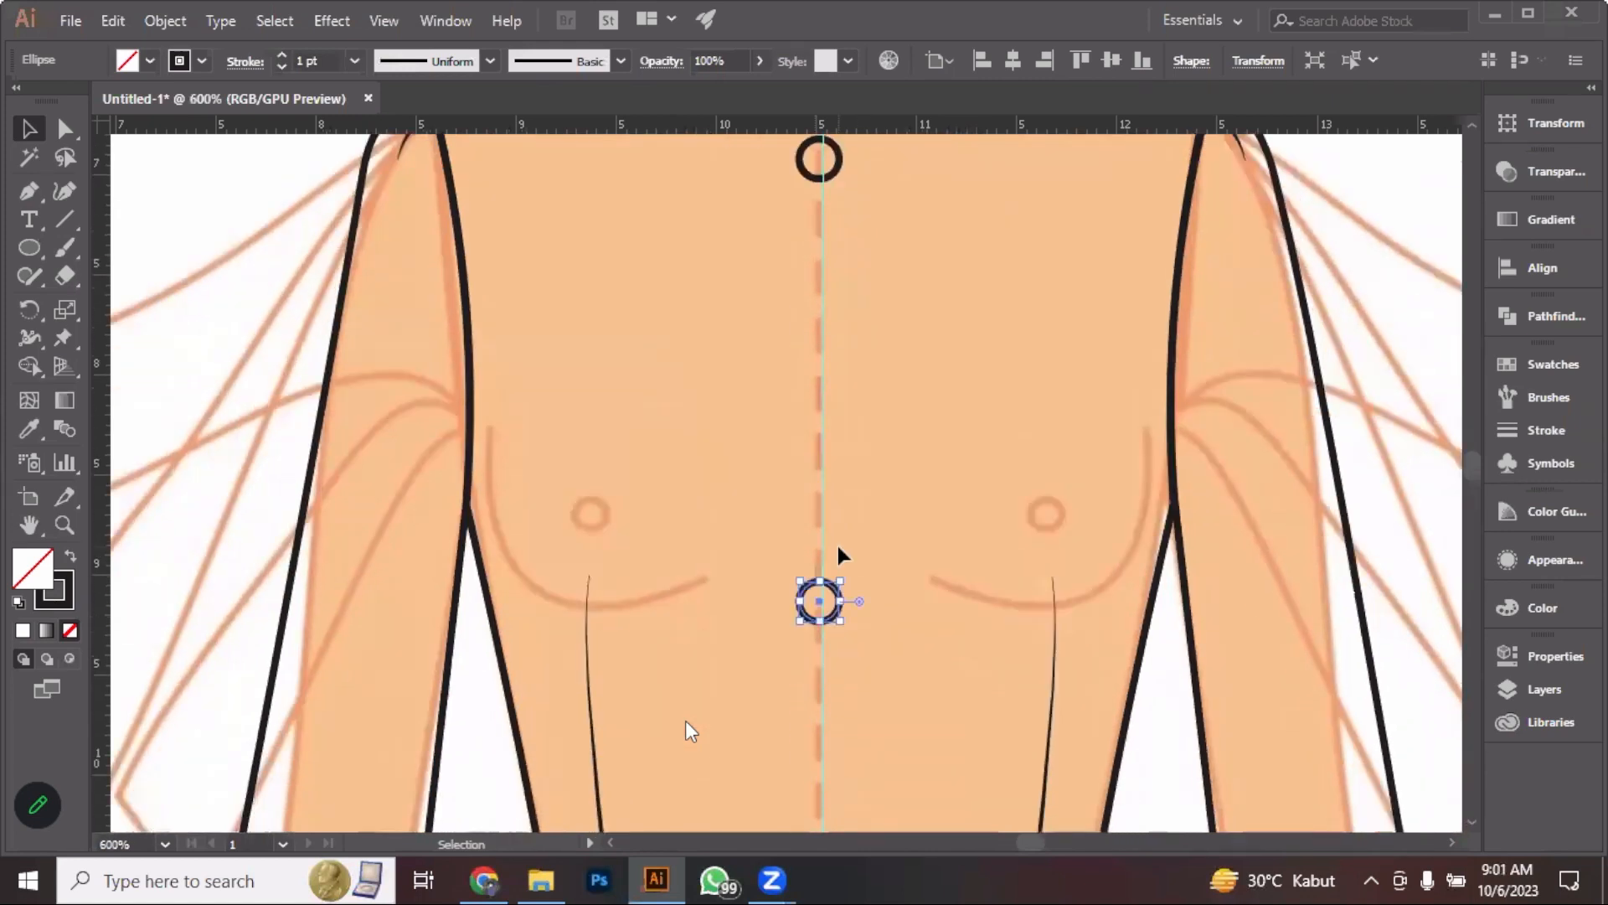
Nudge the duplicated button down the centre line until it sits just above the waist seam, and deselect it
key(Down)
key(Down)
key(Down)
key(Down)
key(Down)
key(Down)
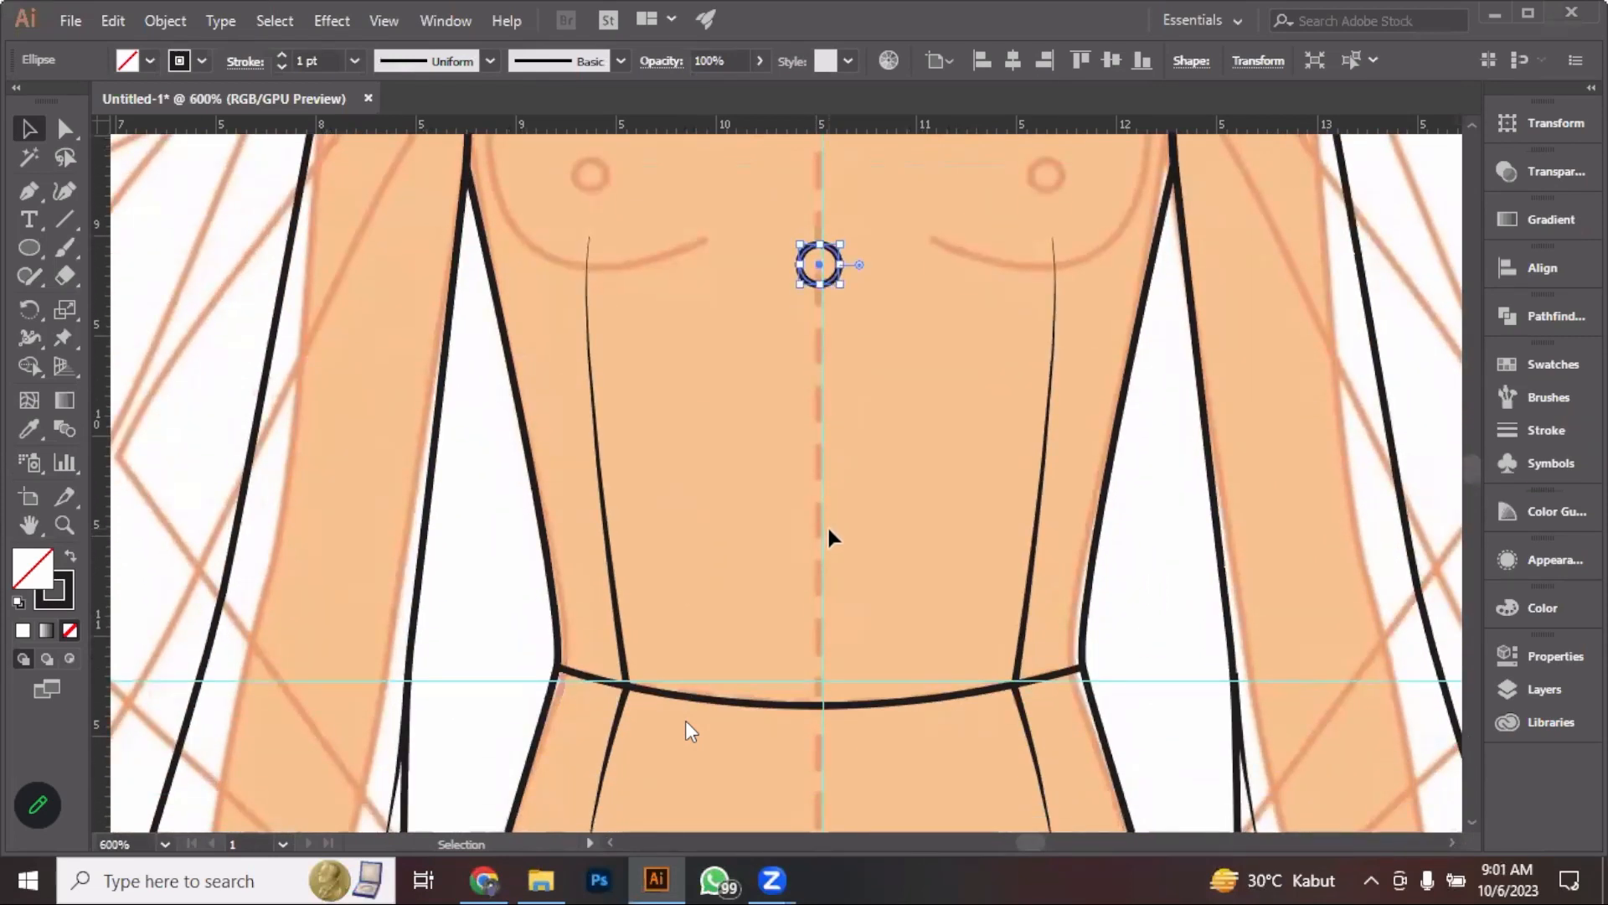
key(Down)
key(Down)
key(Down)
key(Down)
key(Down)
key(Down)
key(Down)
key(Down)
key(Down)
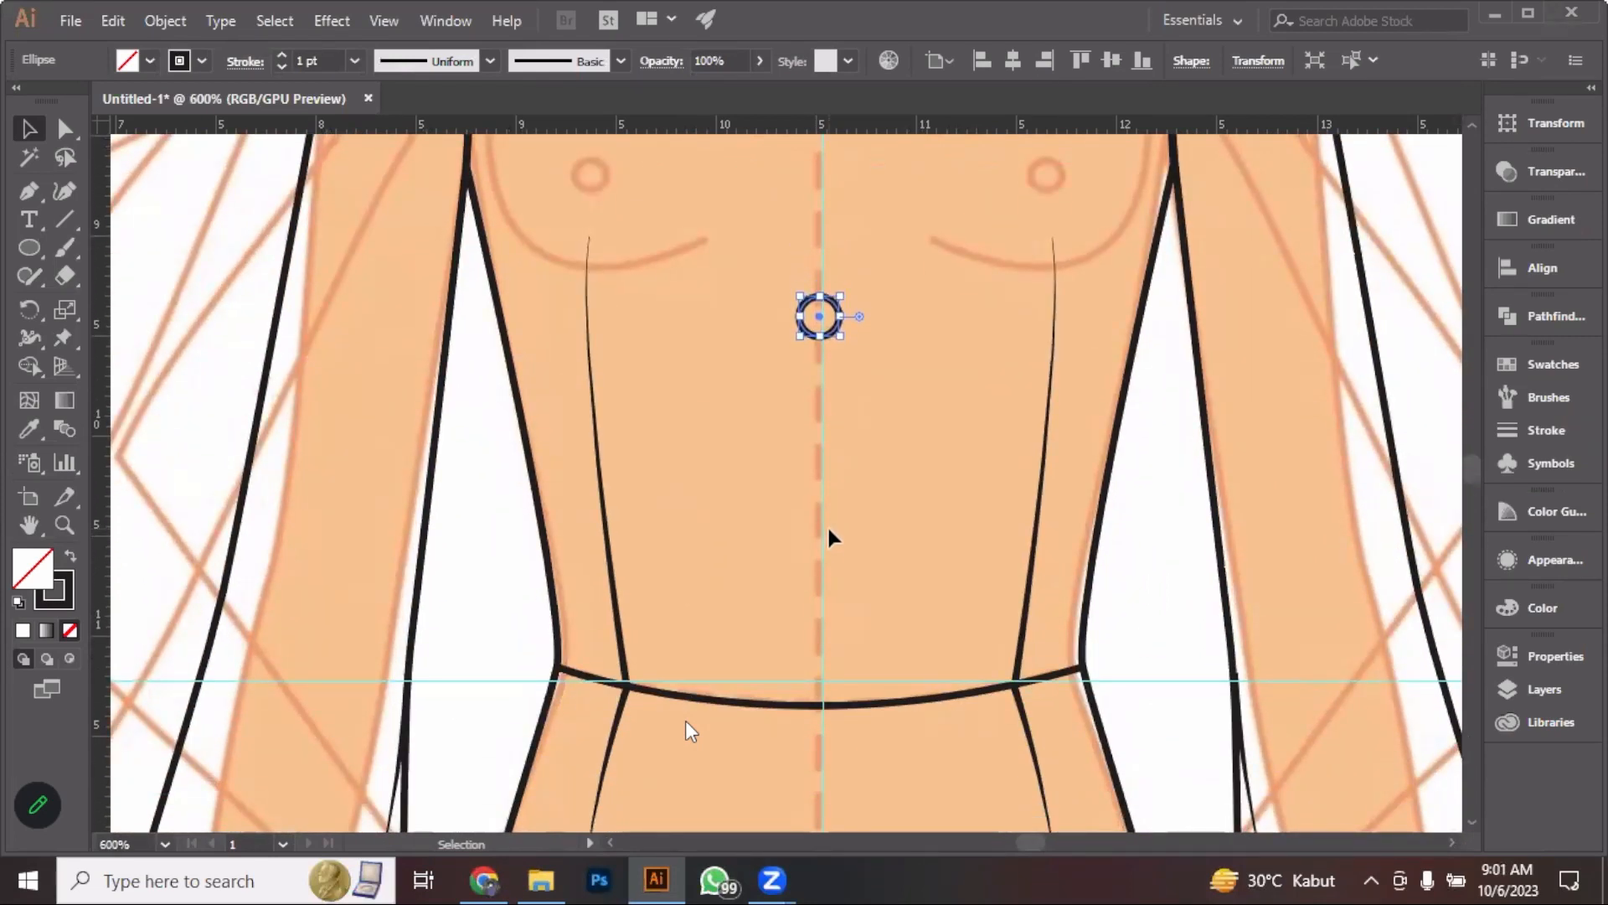
key(Down)
key(Down)
key(Down)
key(Down)
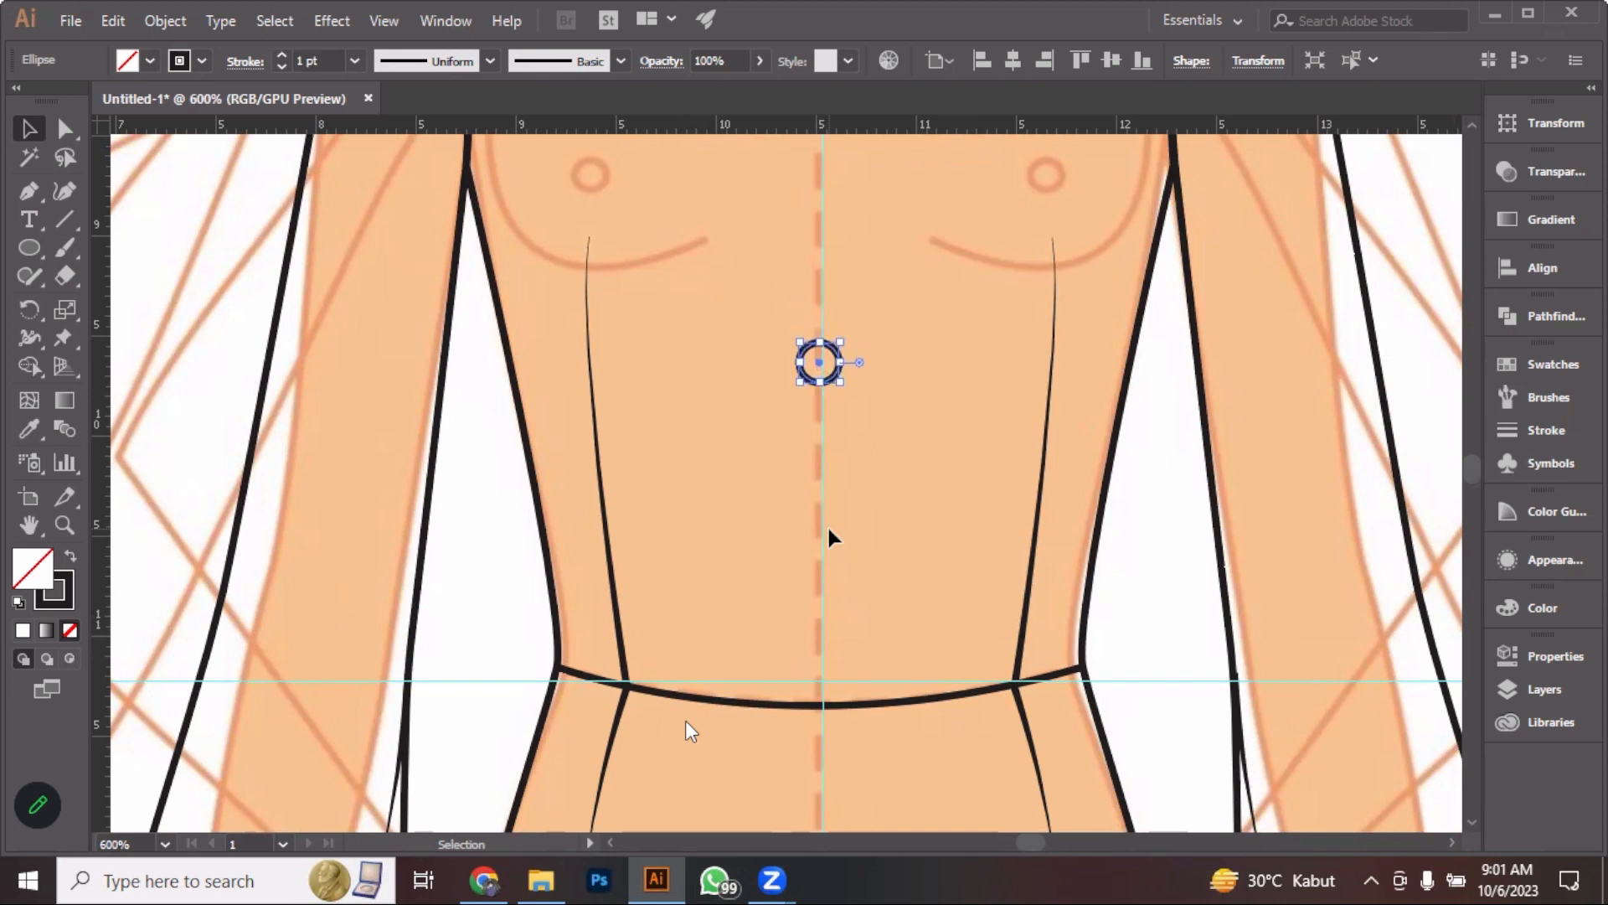
key(Down)
key(Down)
key(Down)
key(Down)
key(Down)
key(Down)
key(Down)
key(Down)
key(Down)
key(Down)
key(Down)
key(Down)
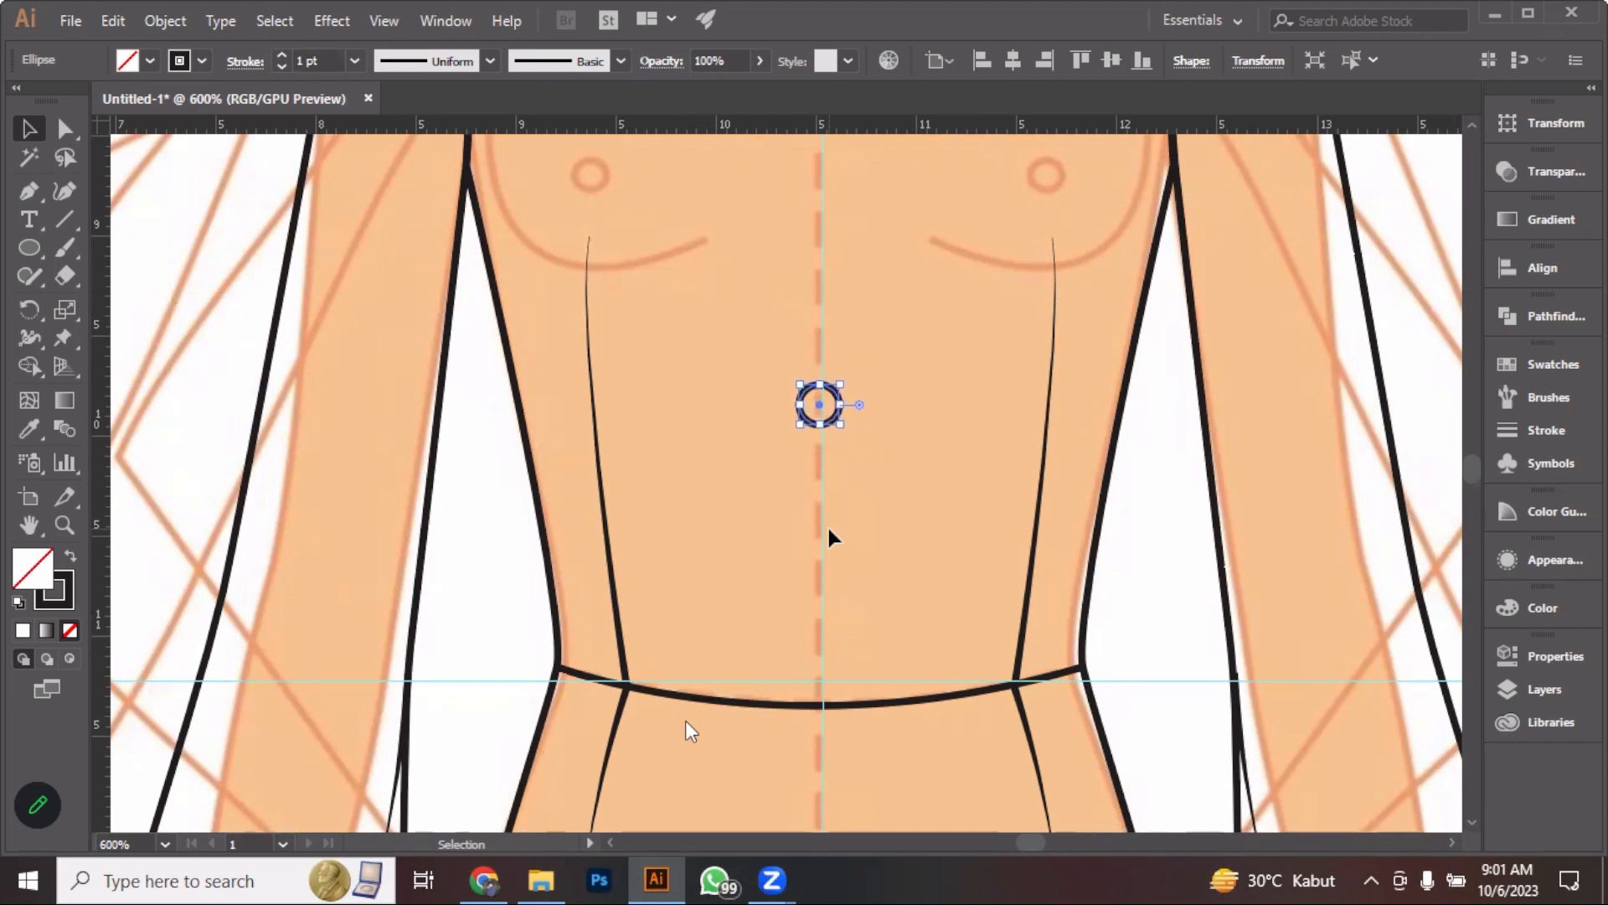
key(Down)
key(Down)
key(Down)
key(Down)
key(Down)
key(Down)
key(Down)
key(Down)
key(Down)
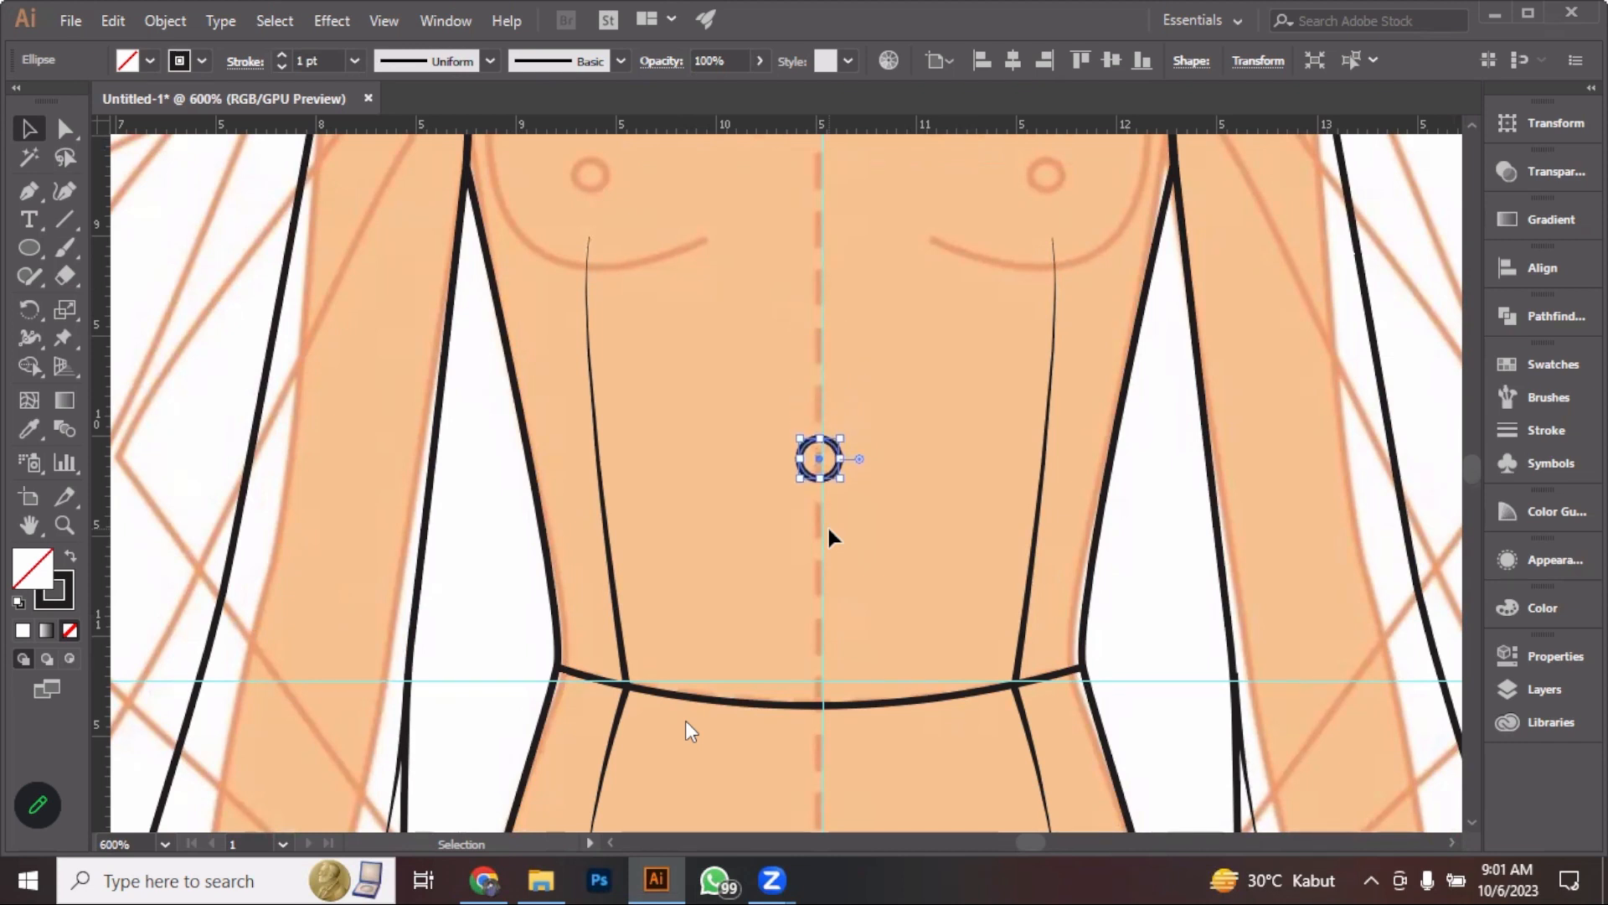
key(Down)
key(Down)
key(Down)
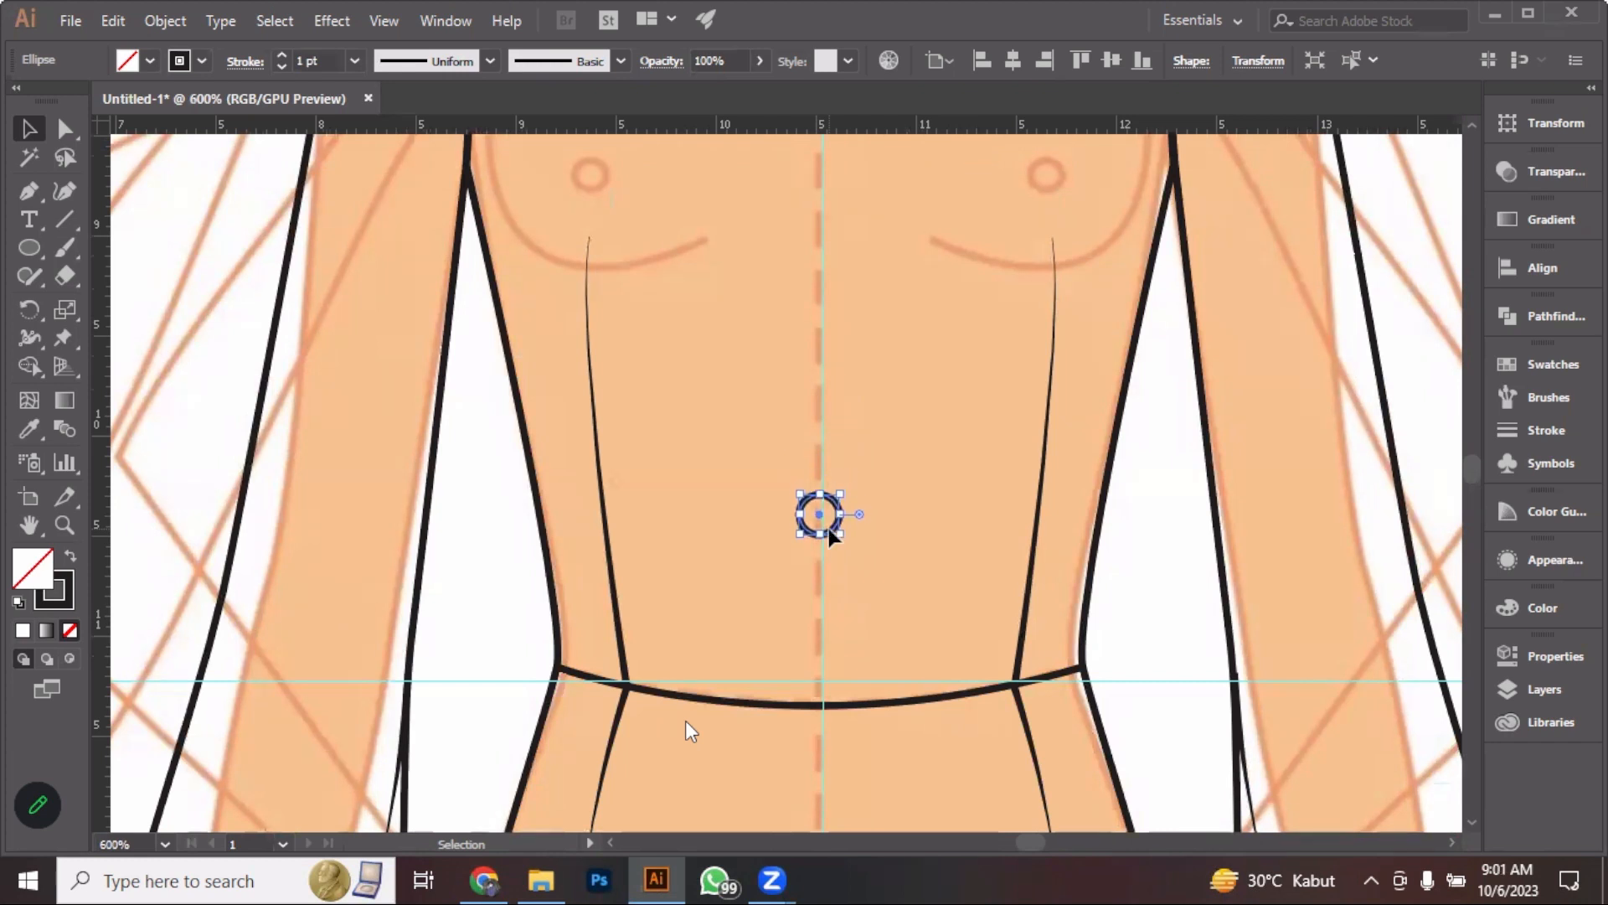
key(Down)
key(Down)
key(Down)
key(Down)
key(Down)
key(Down)
key(Down)
key(Down)
key(Down)
key(Down)
key(Down)
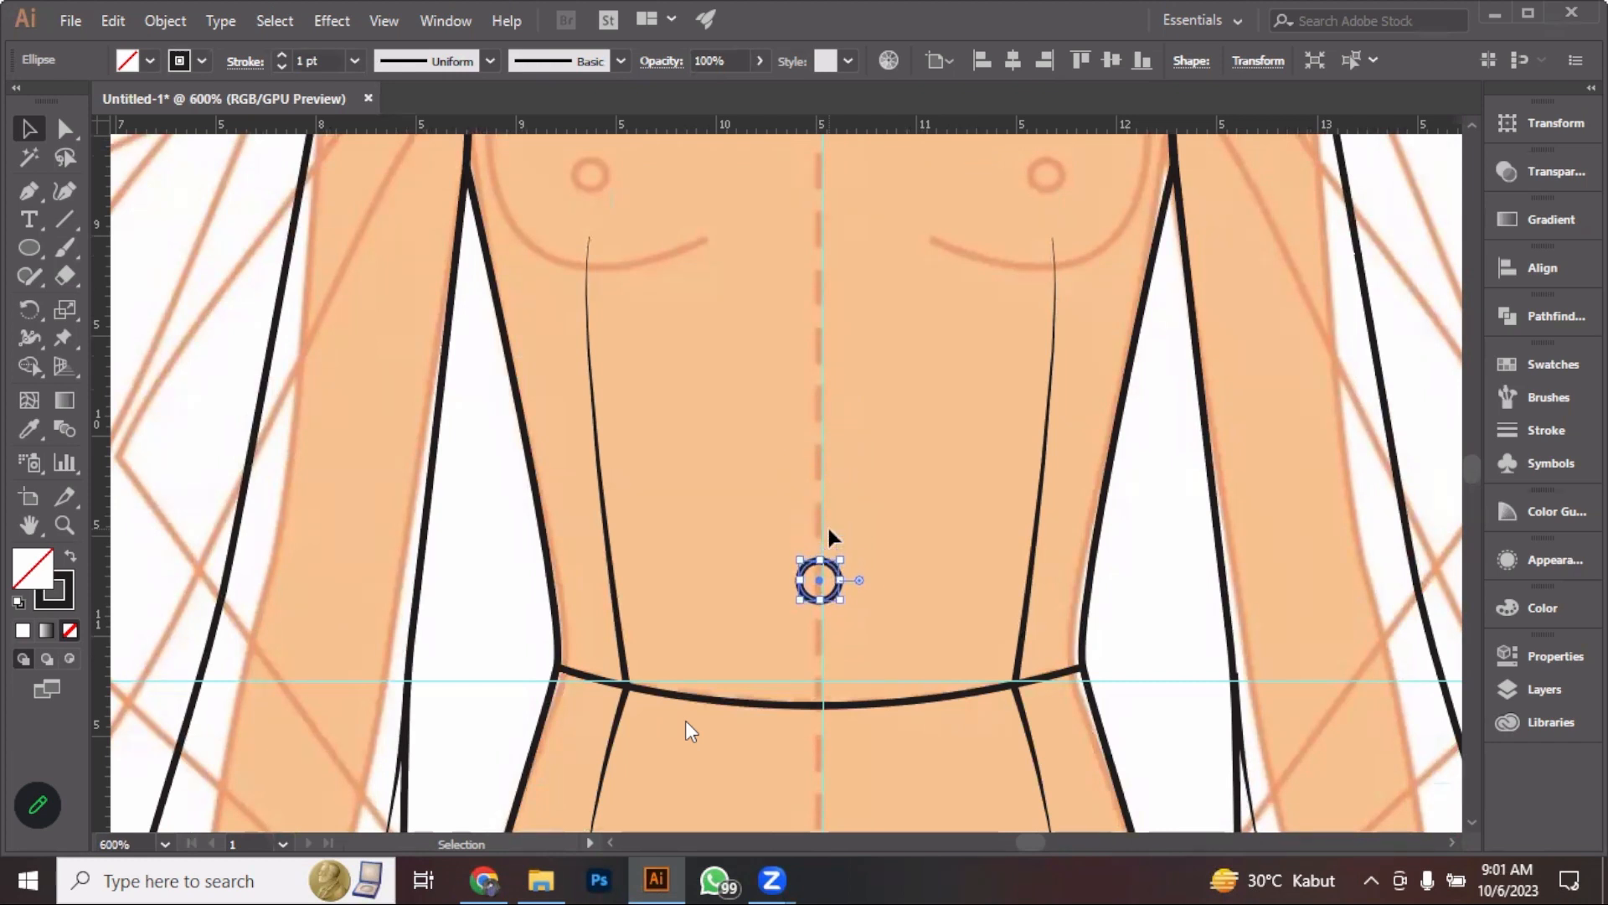
key(Down)
key(Down)
key(Down)
key(Down)
key(Down)
key(Down)
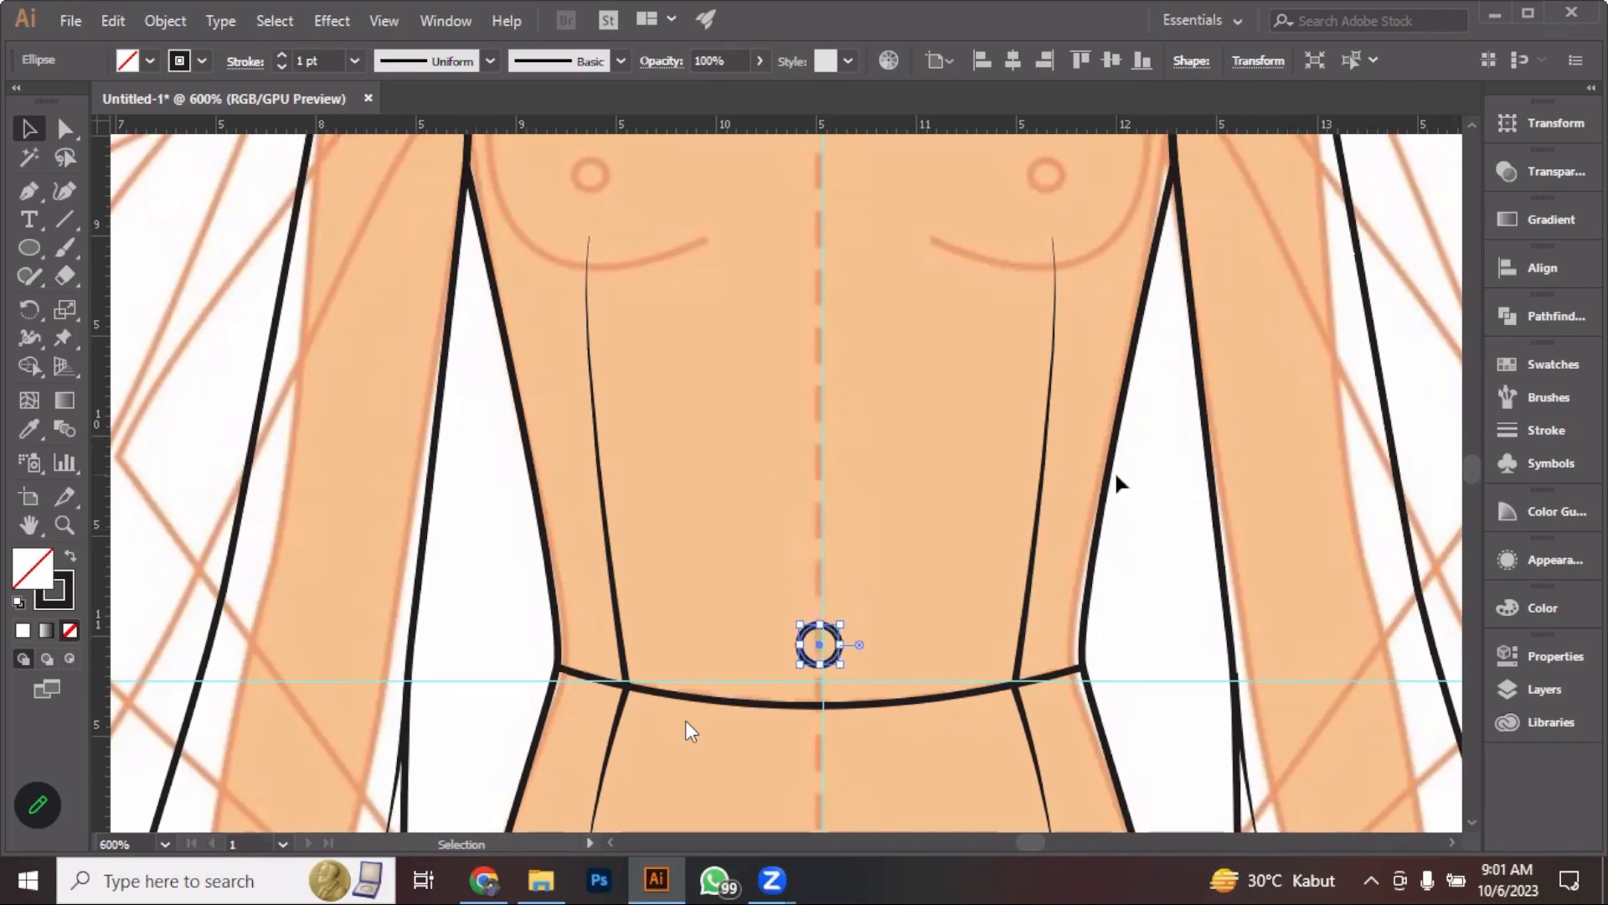
scroll(1119, 457, down, 3)
drag(928, 425, 686, 416)
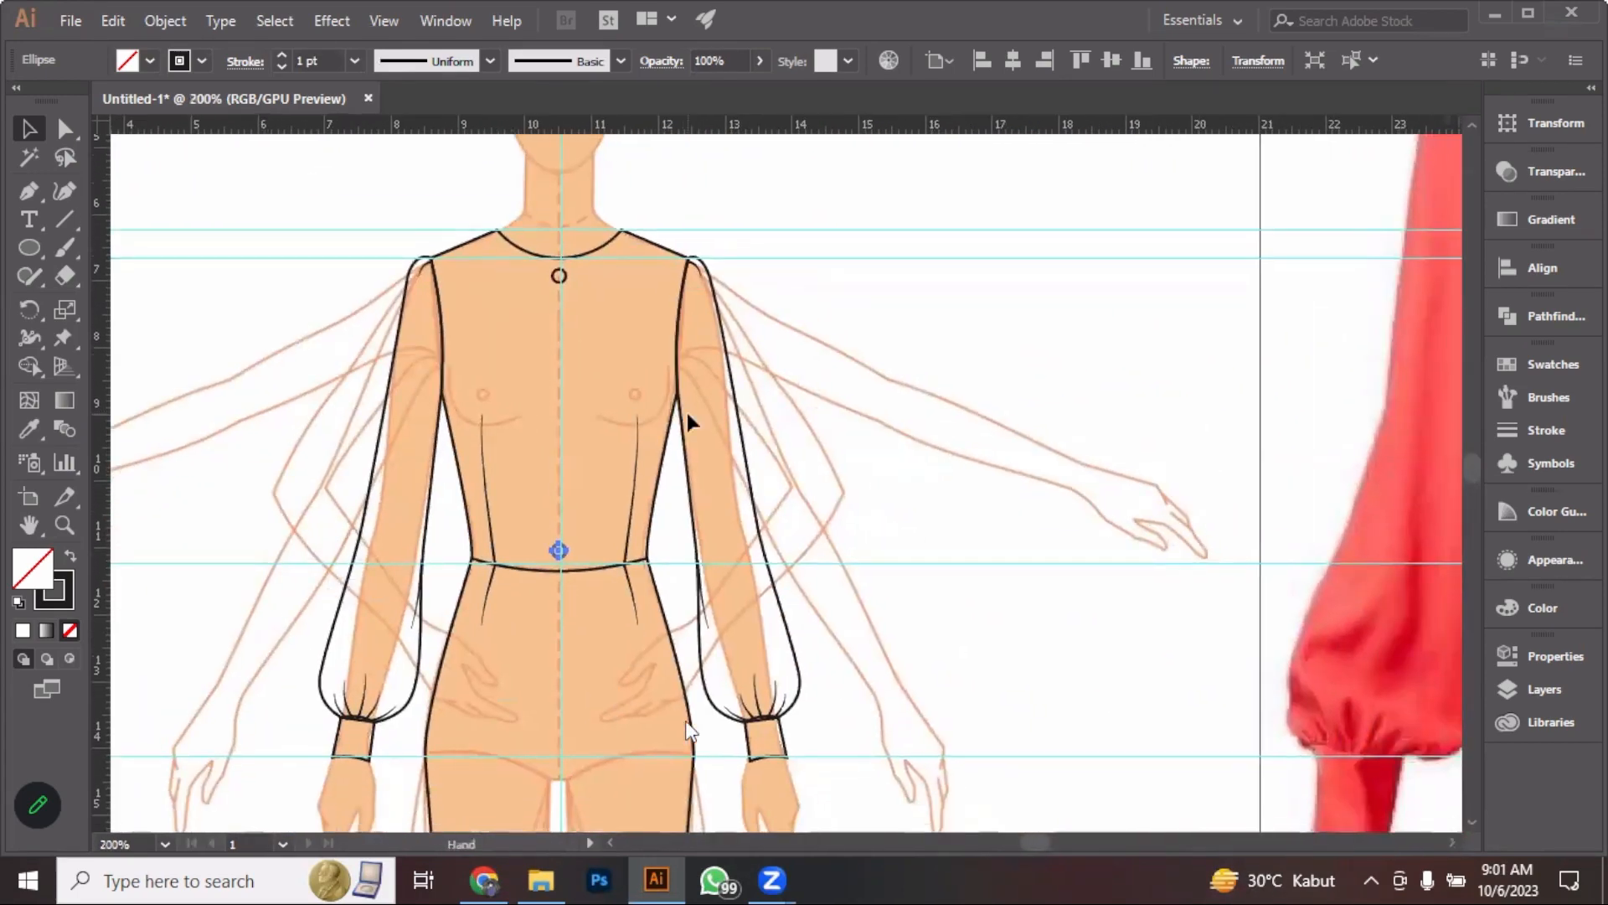
scroll(689, 730, right, 3)
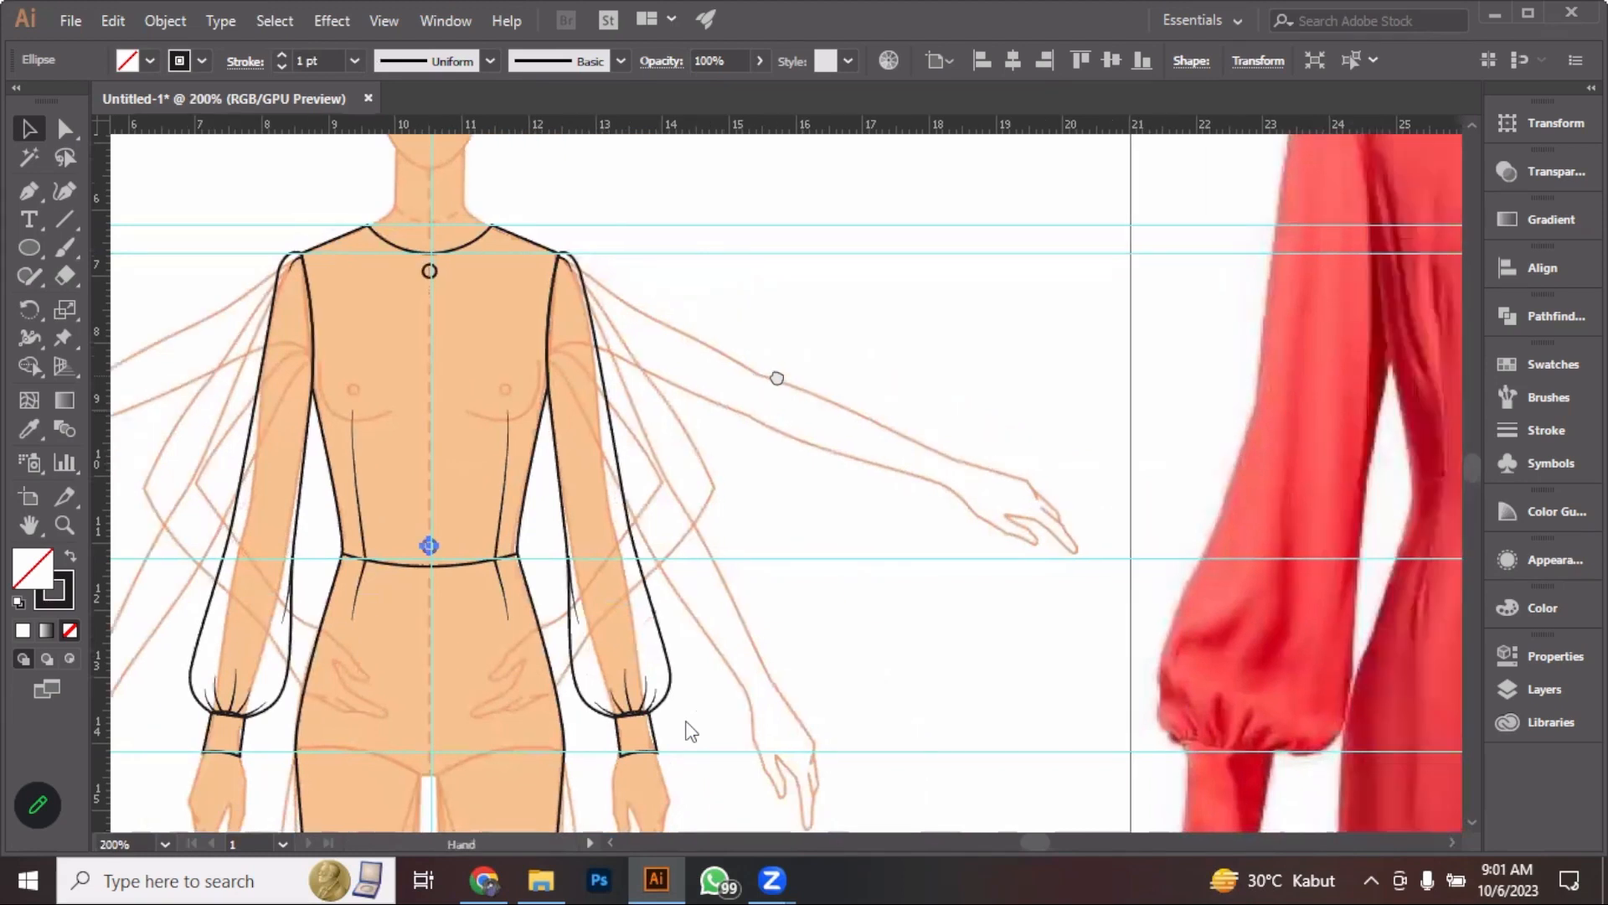
scroll(688, 731, right, 1)
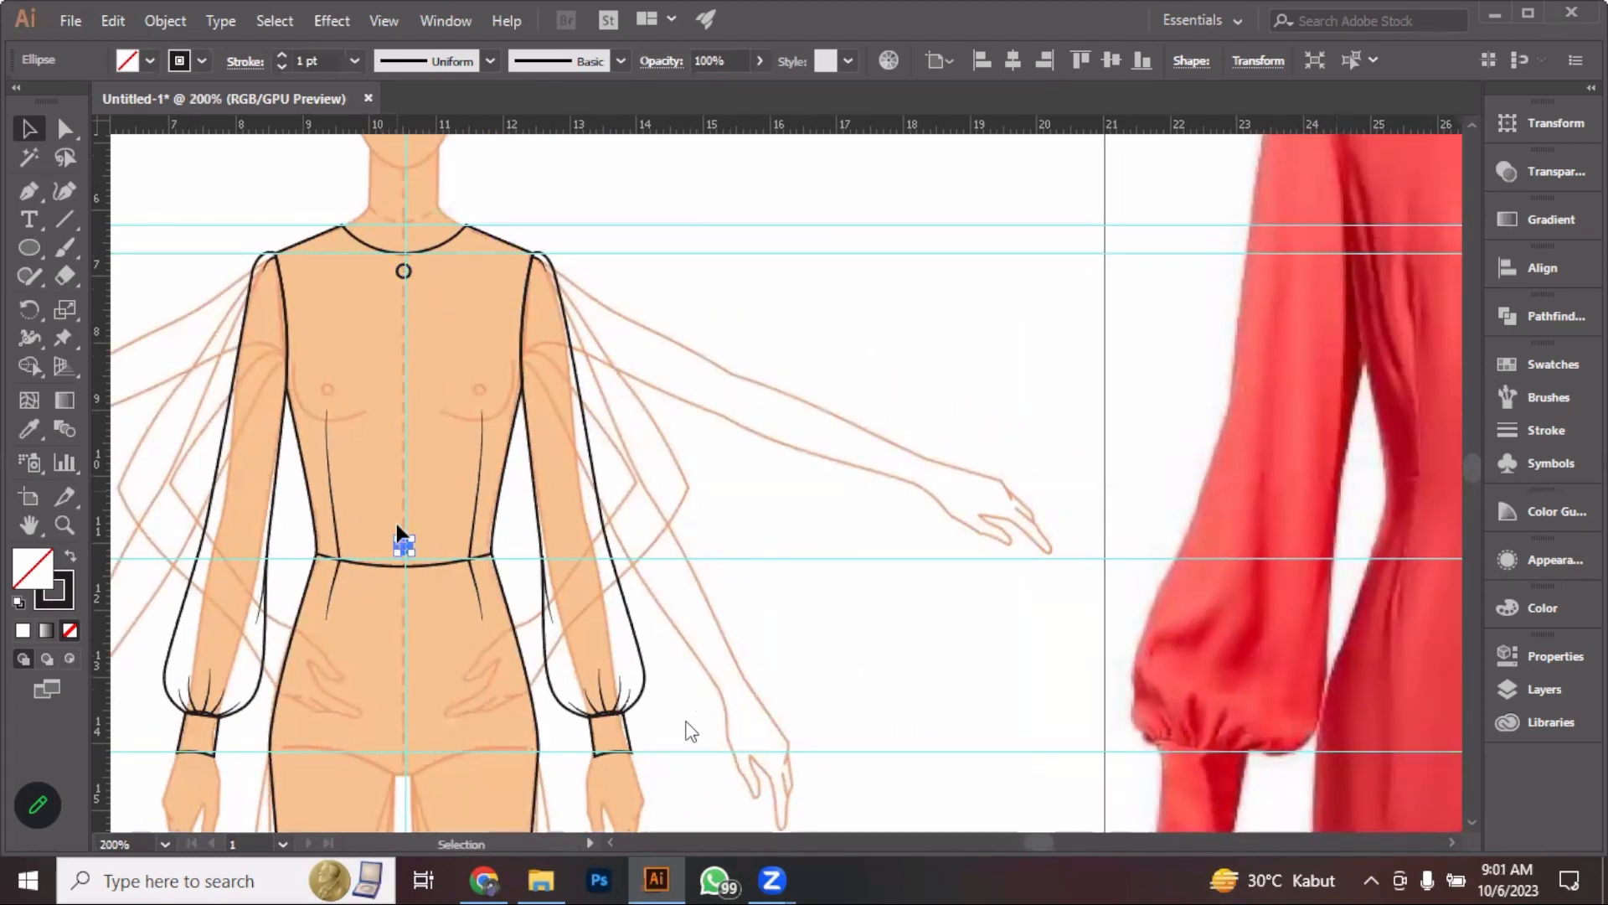
click(804, 200)
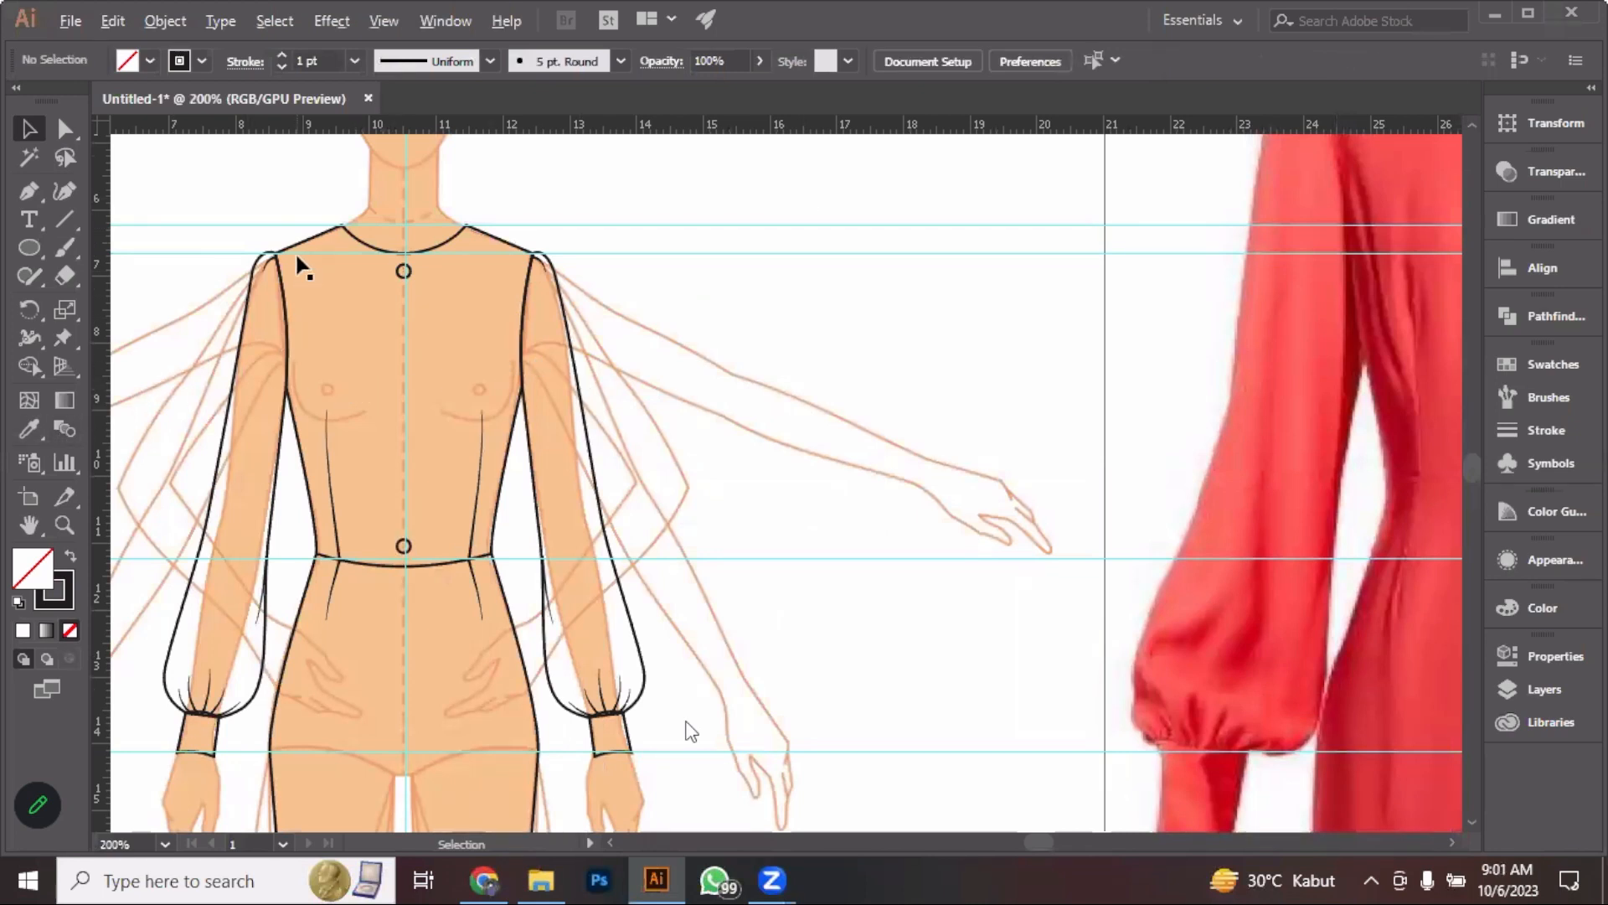
Blend the neckline button with the waist button to fill the centre front with a column of circles
scroll(299, 261, up, 1)
drag(341, 265, 491, 244)
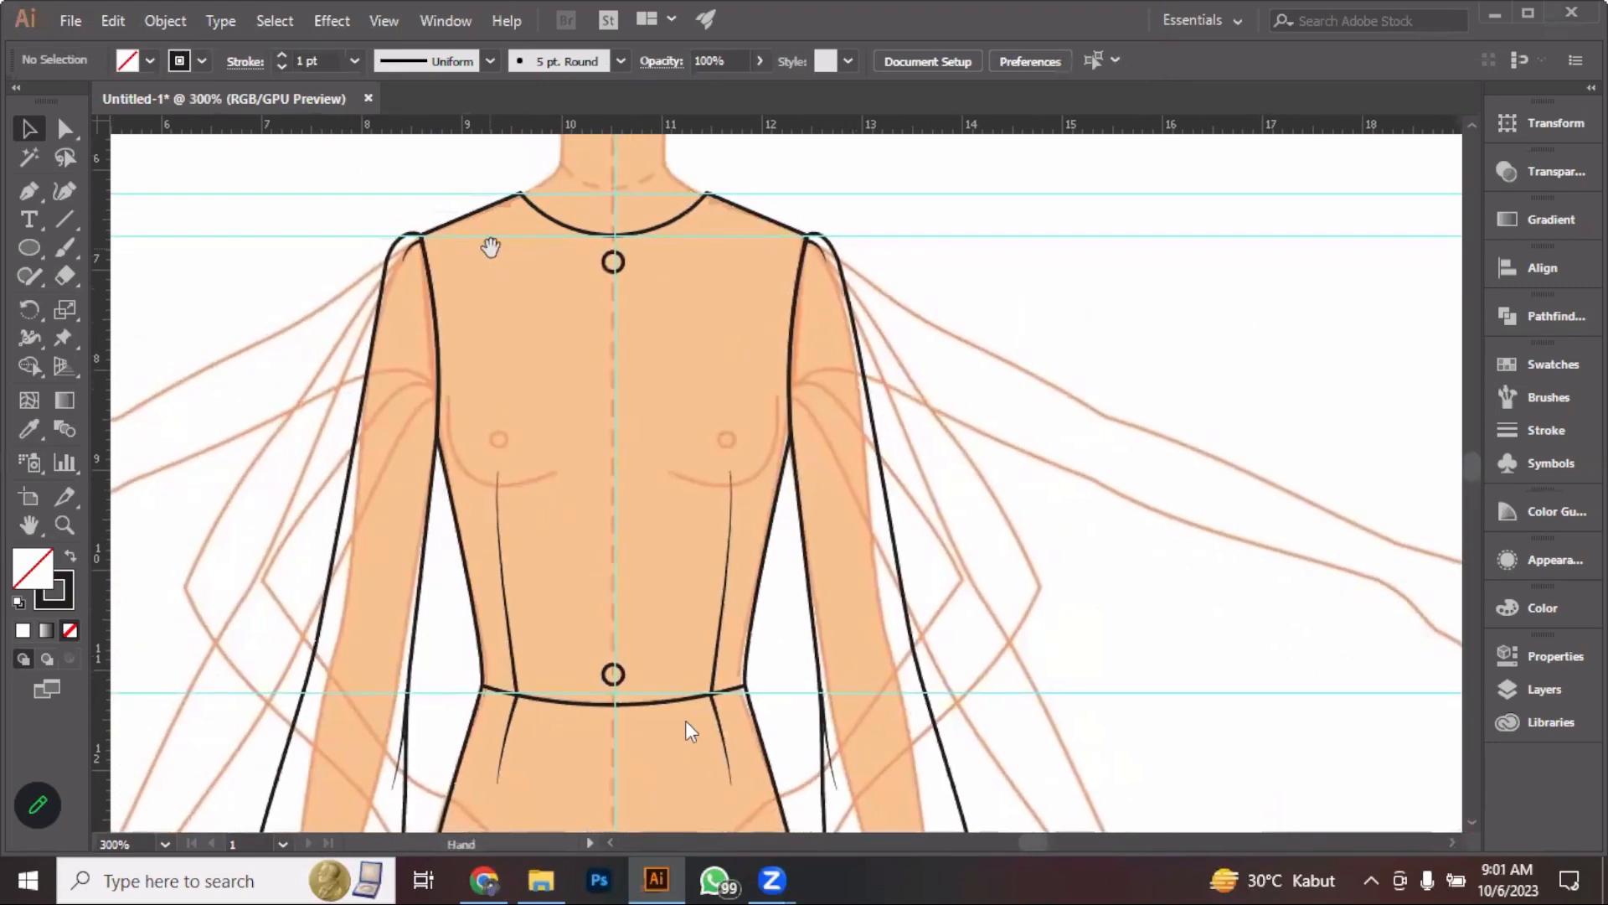
click(611, 269)
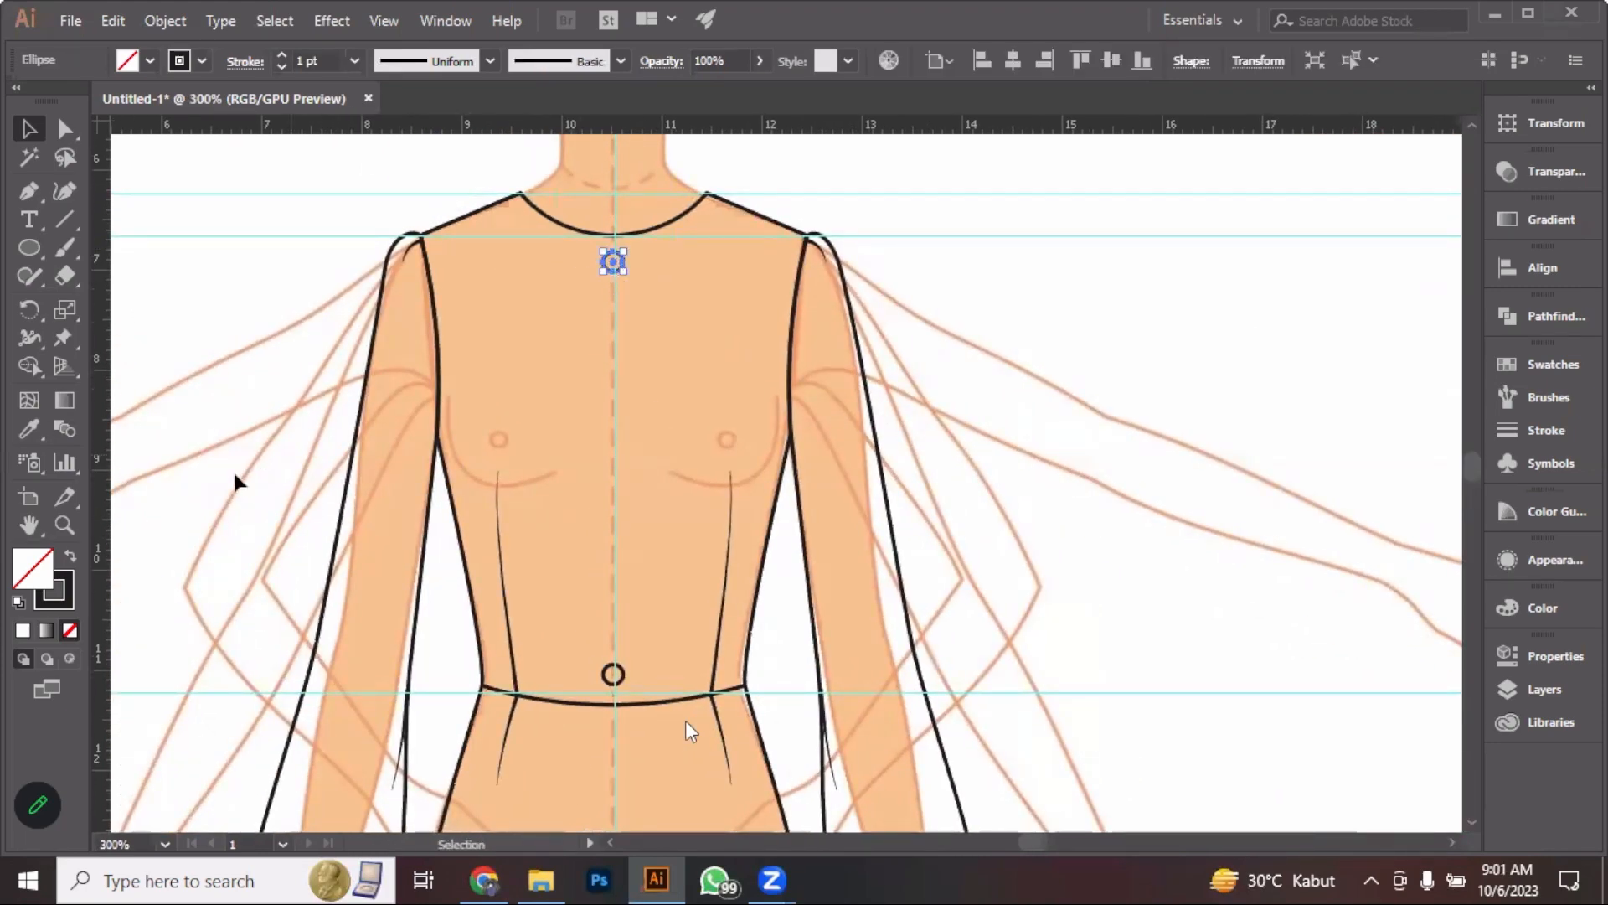
click(72, 424)
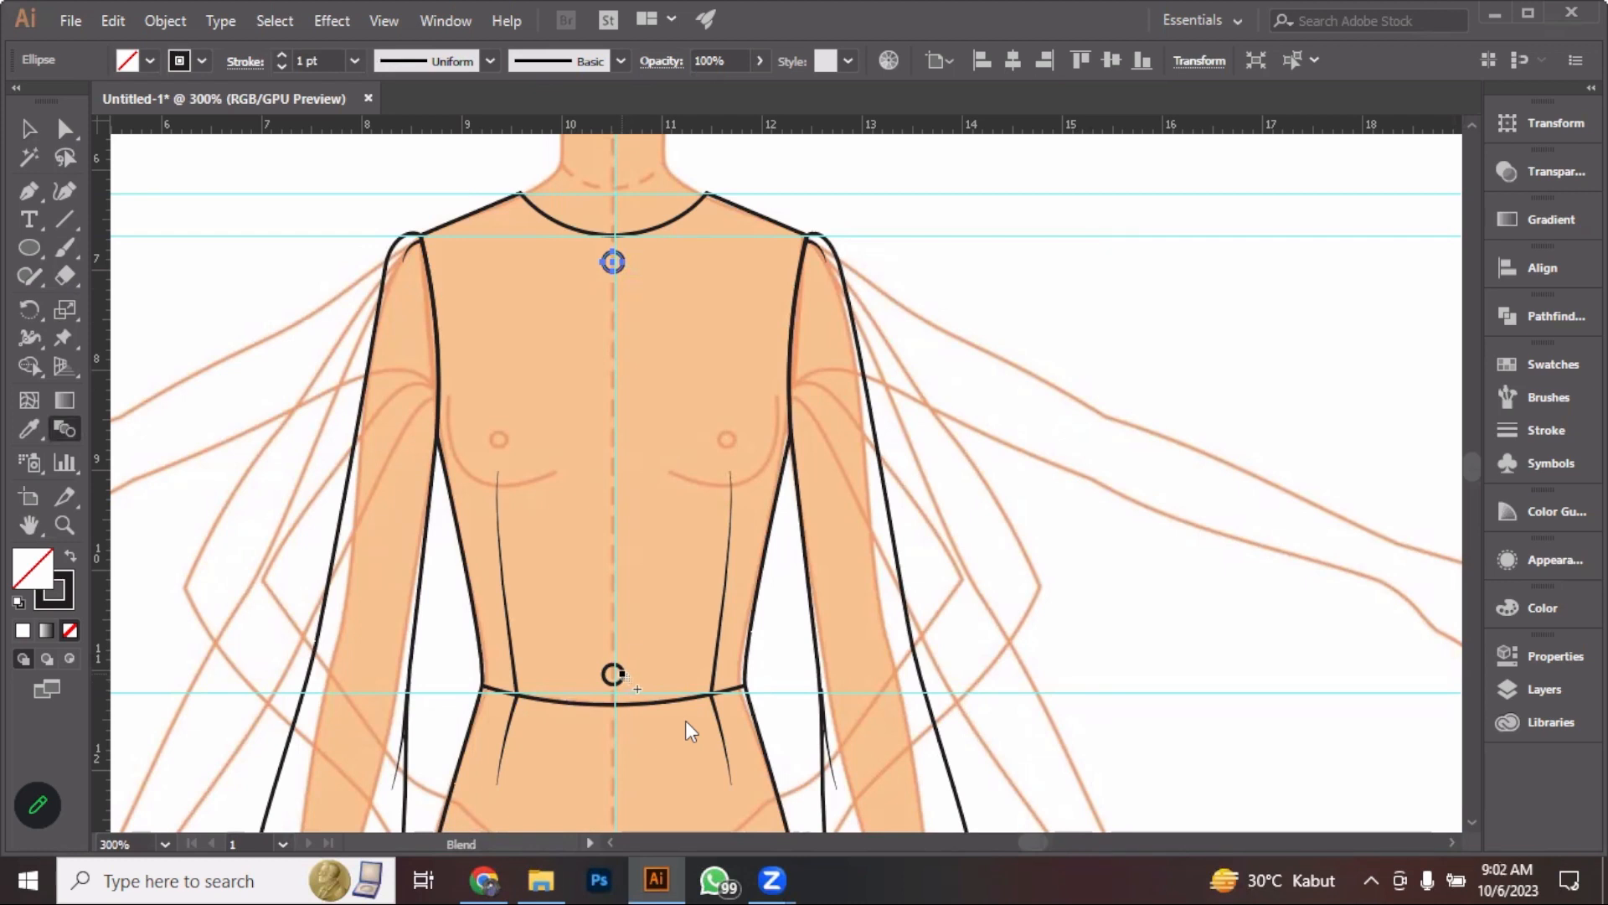
click(621, 675)
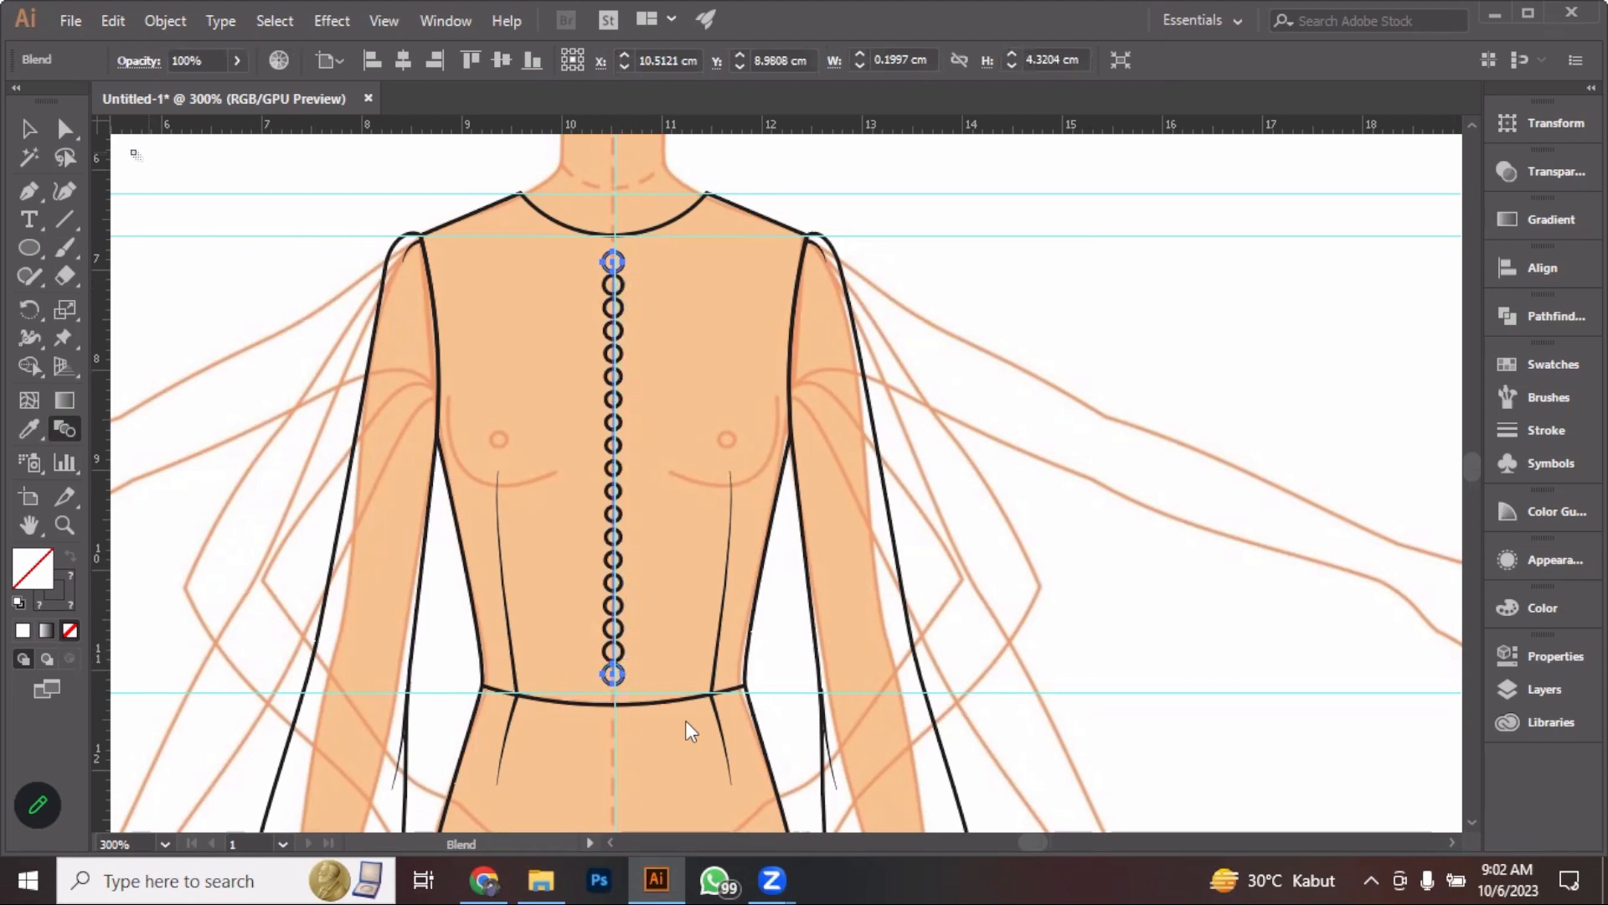
Open the options of the button blend and switch its spacing to Specified Steps with the preview on
click(28, 128)
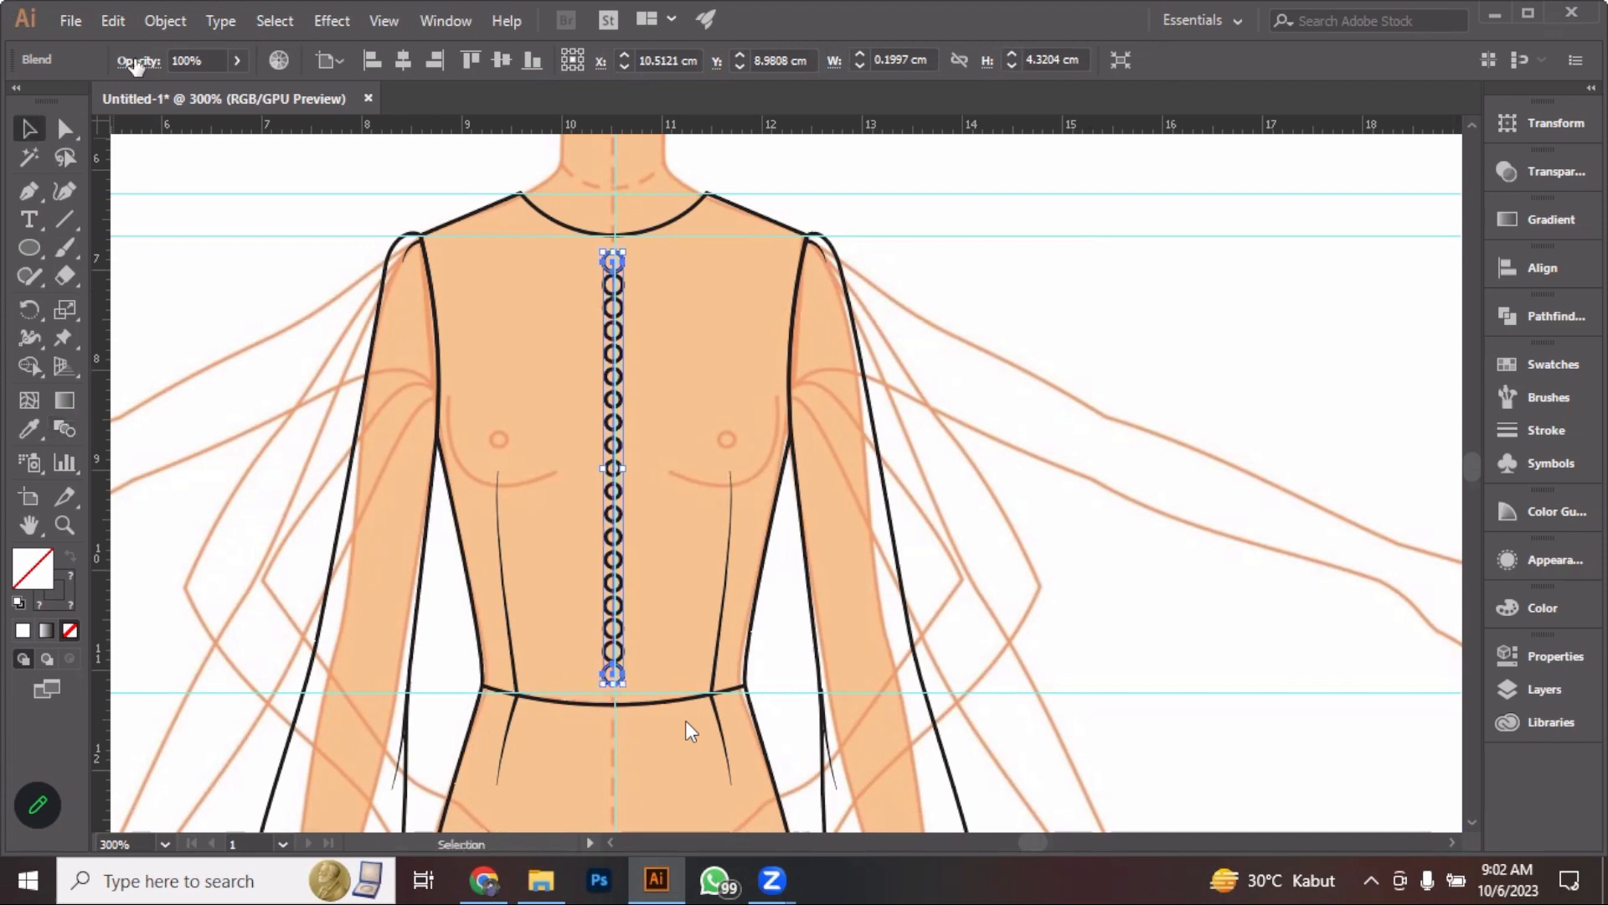
click(181, 23)
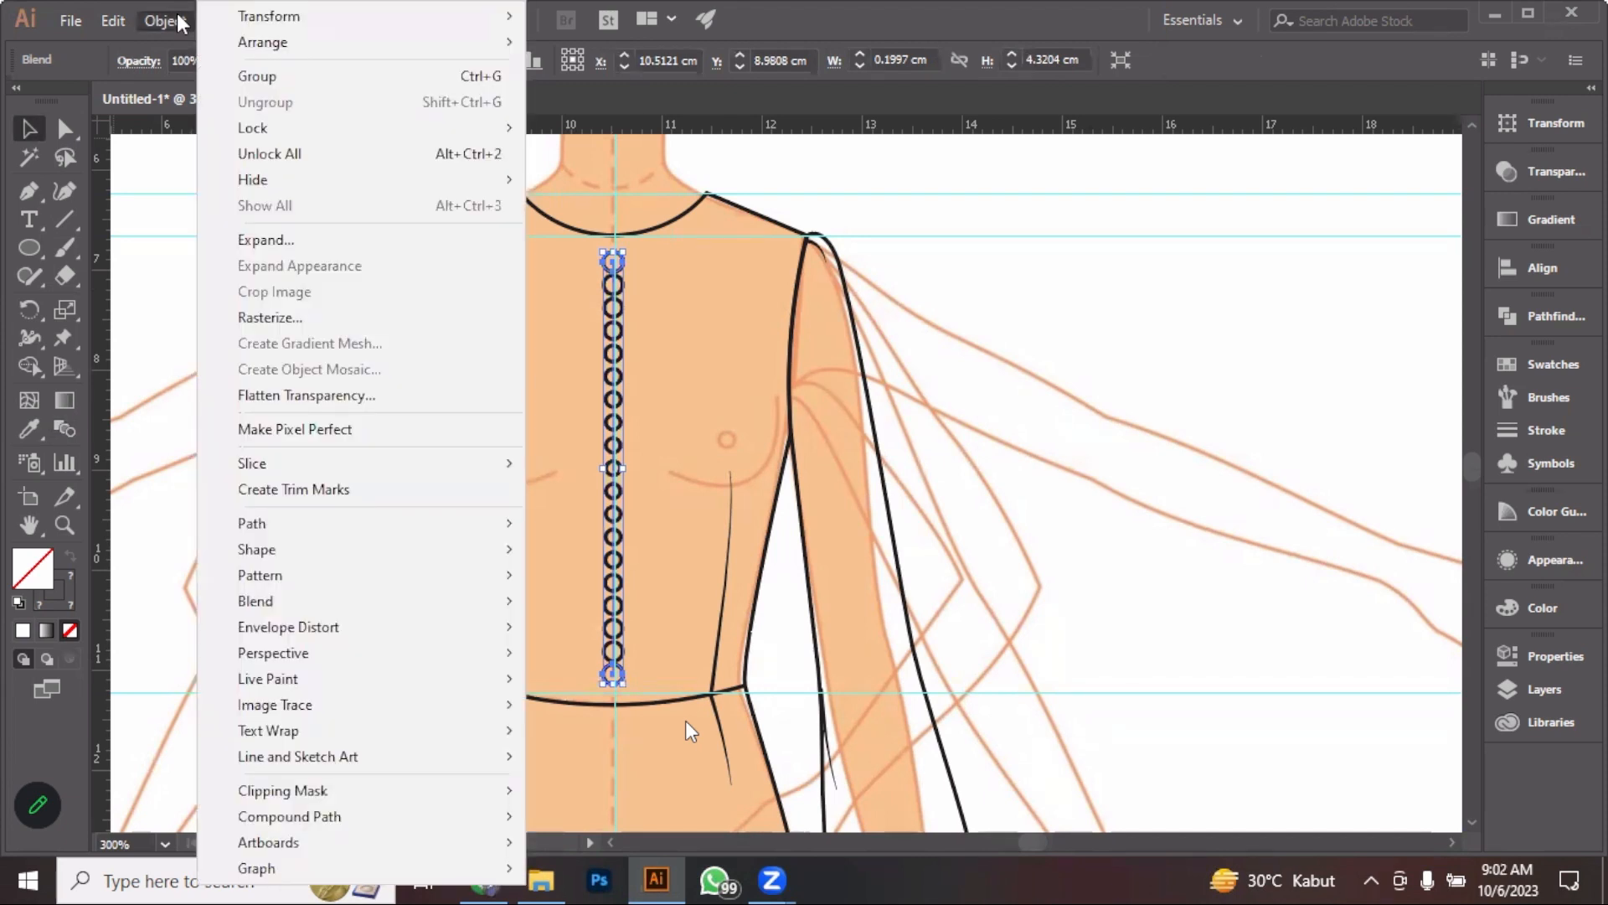
mouse_move(344, 602)
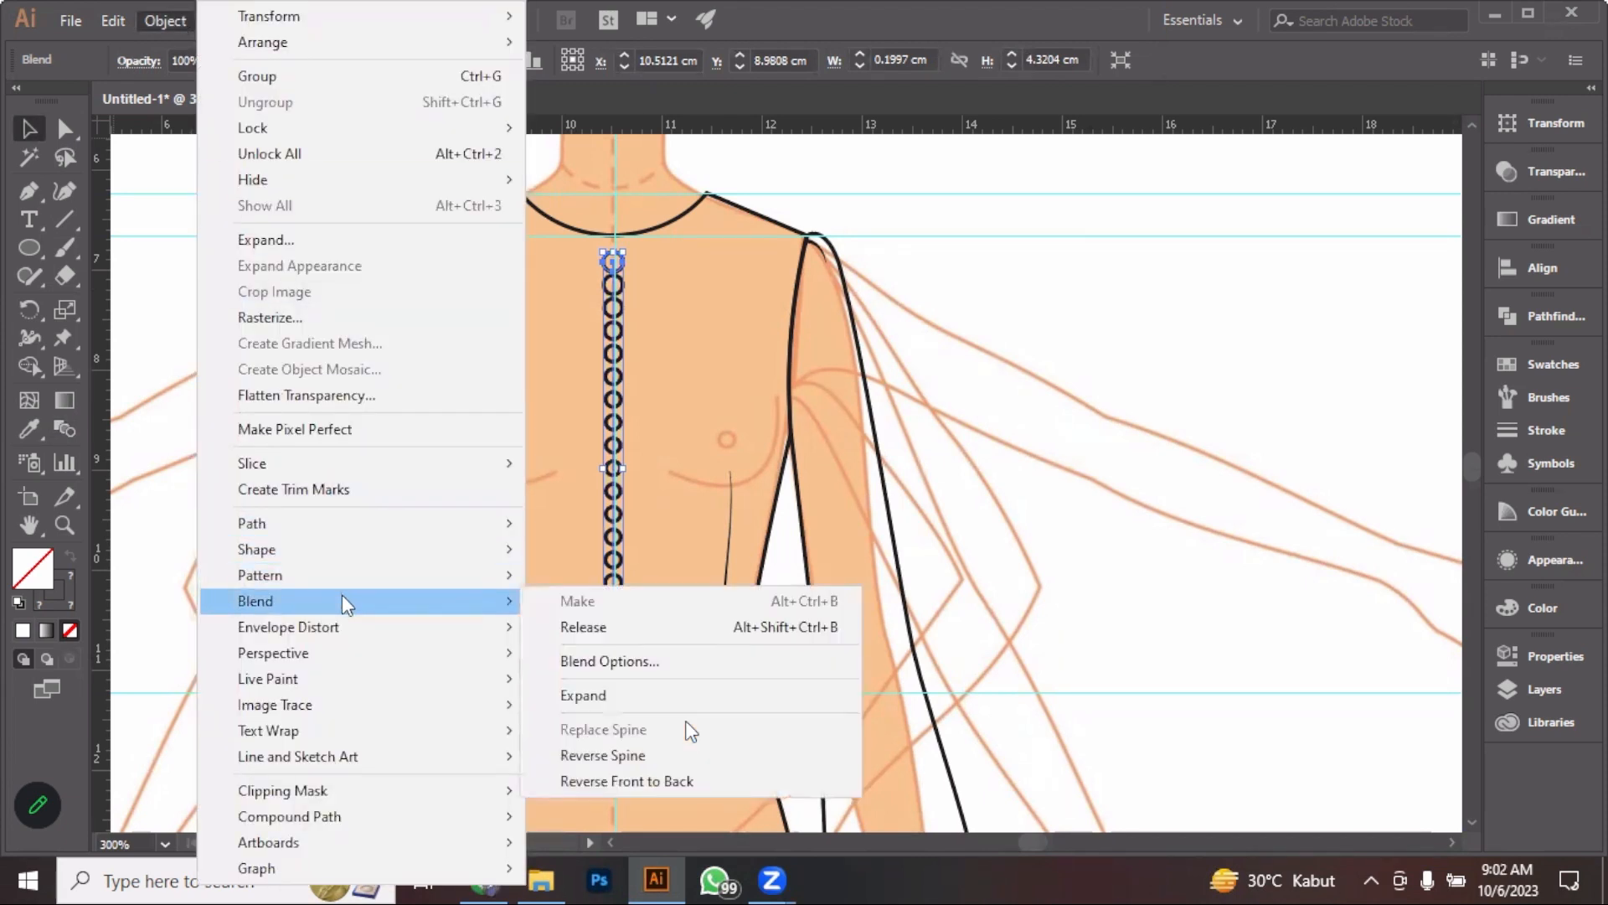
click(647, 667)
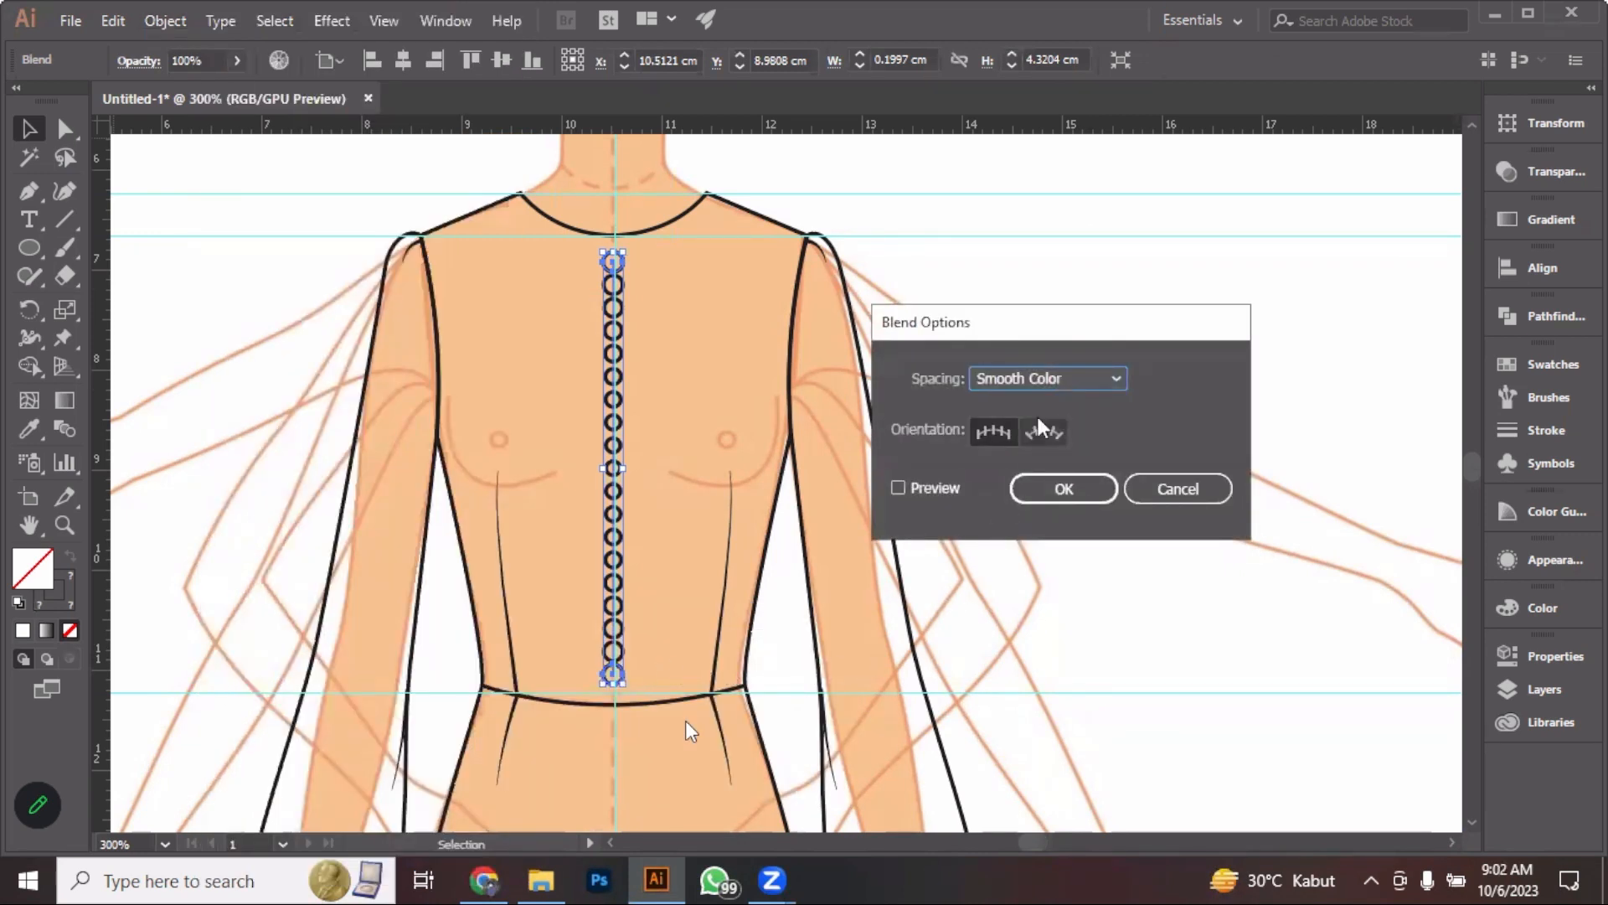
click(1059, 375)
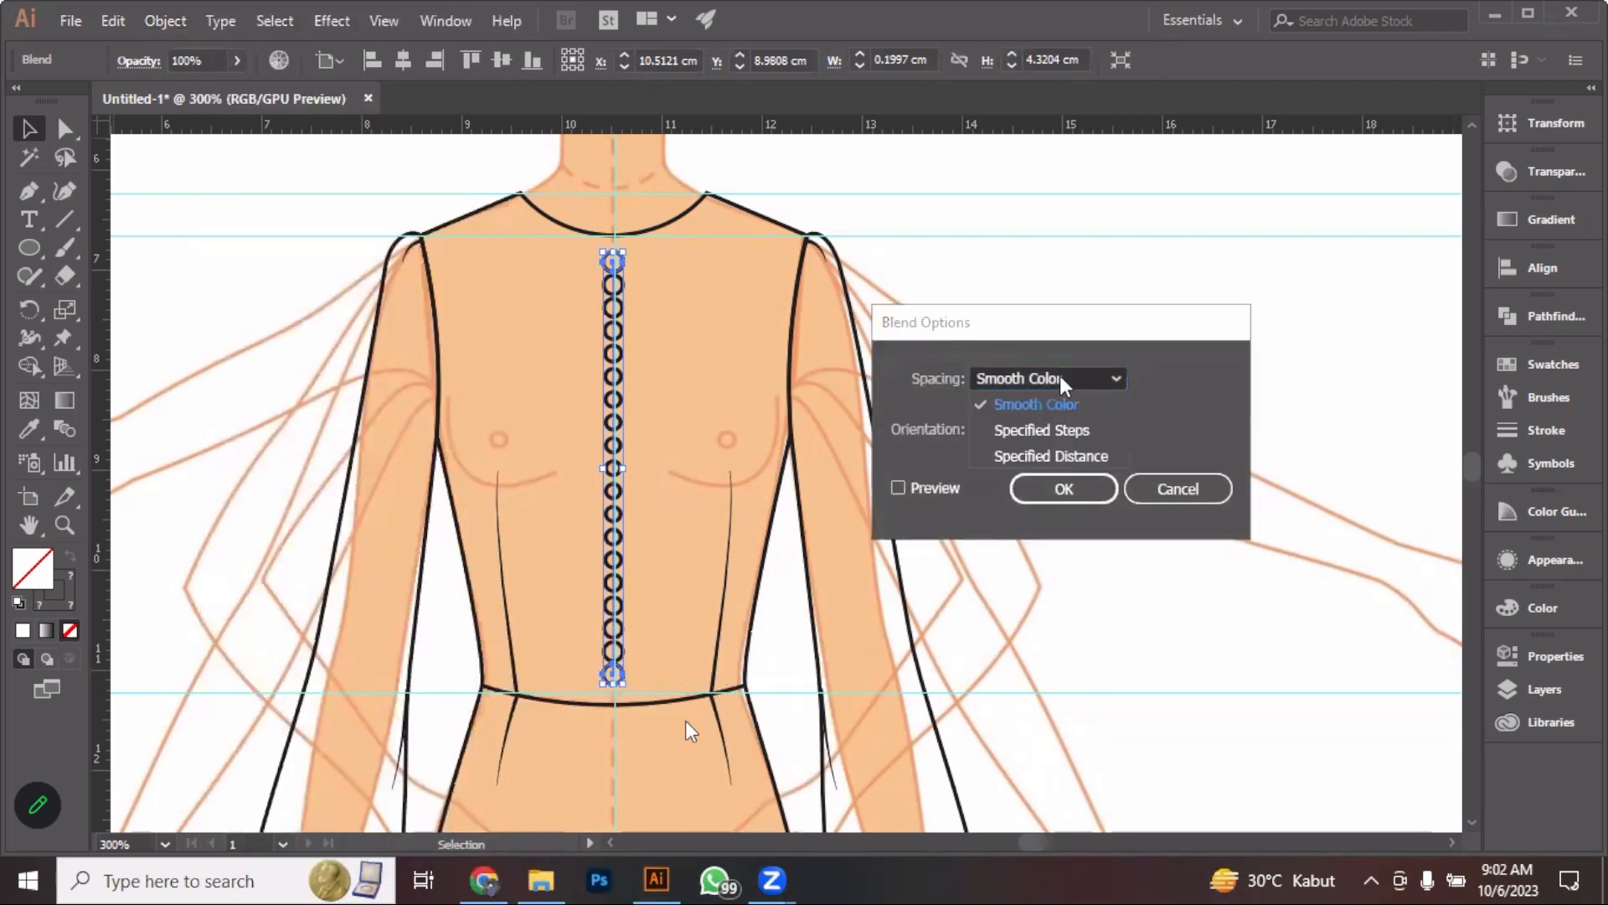
click(1091, 432)
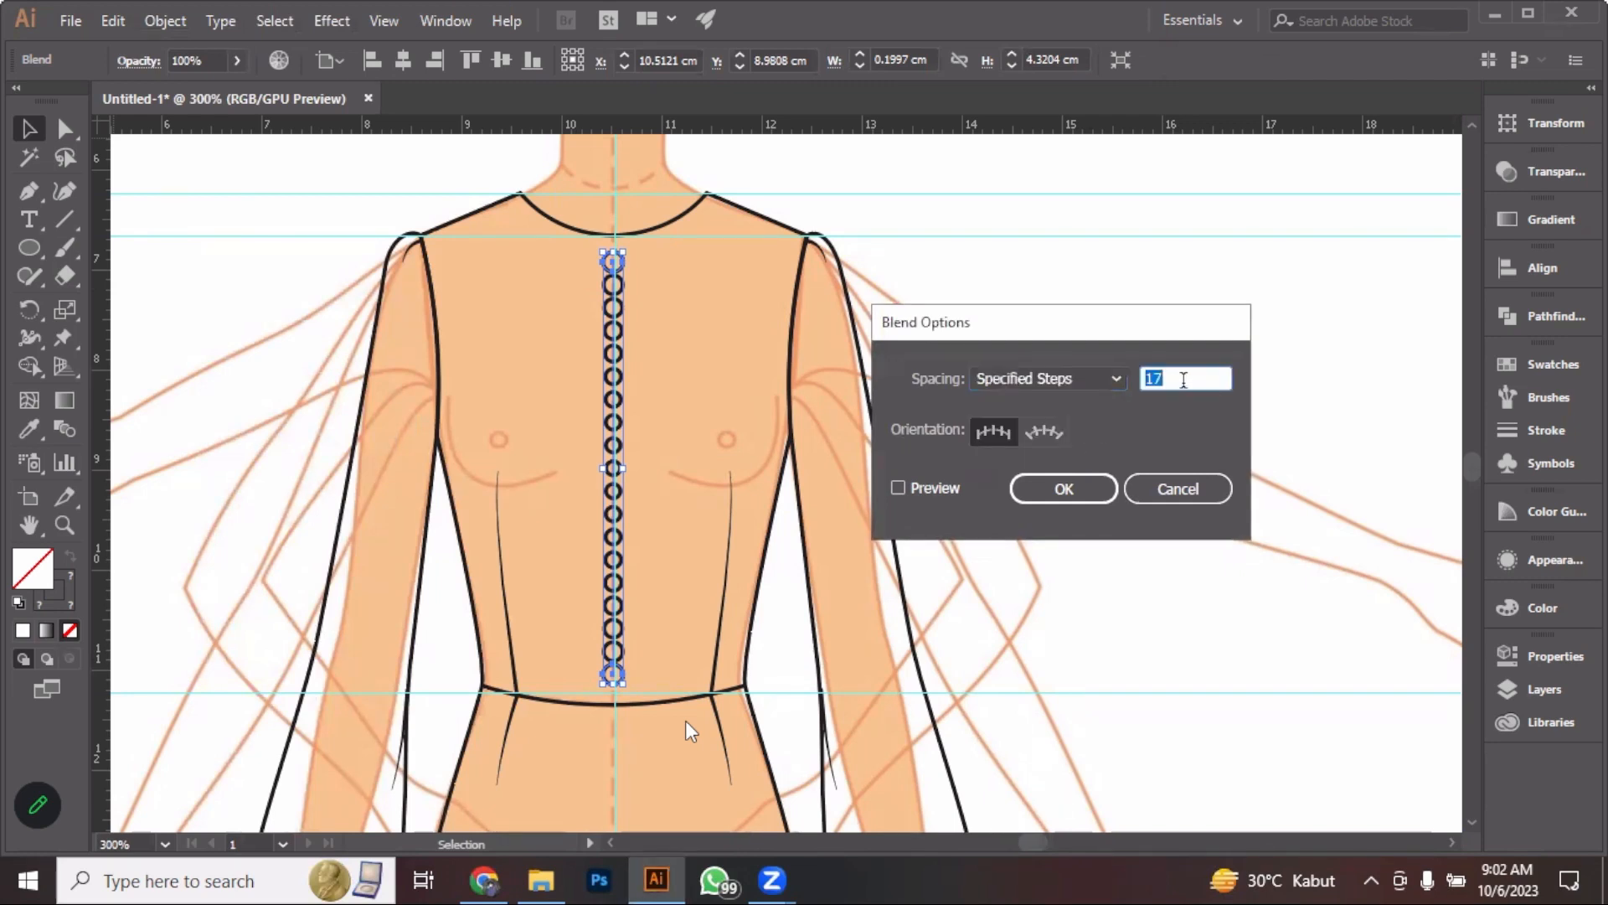
click(908, 484)
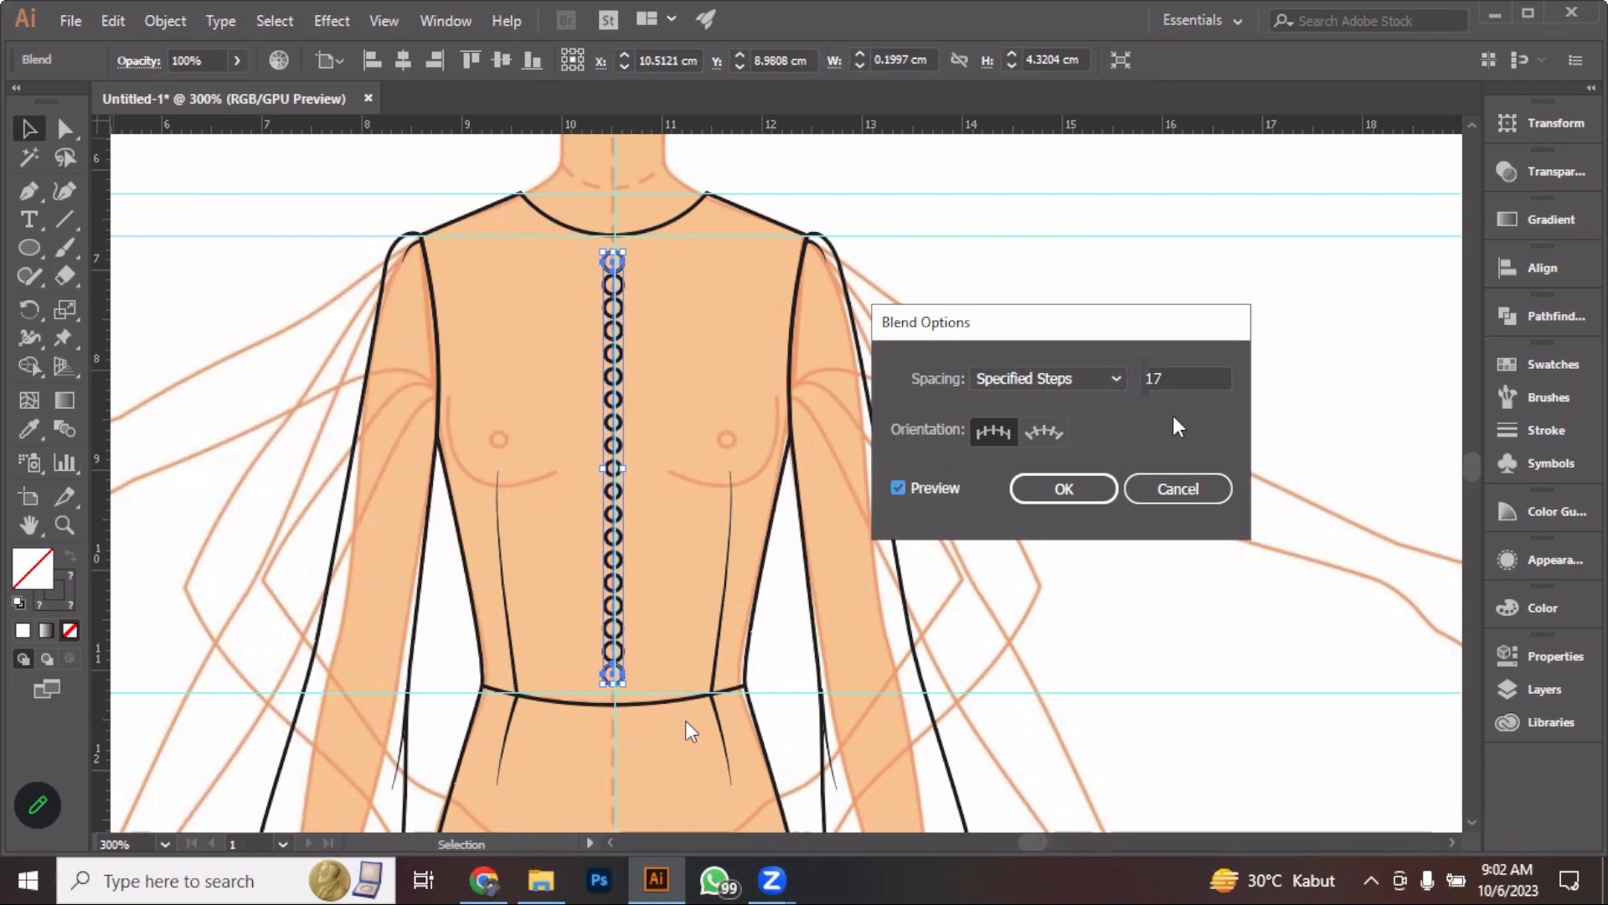
Set the button blend to 8 specified steps, check the preview, apply it and deselect
click(1198, 372)
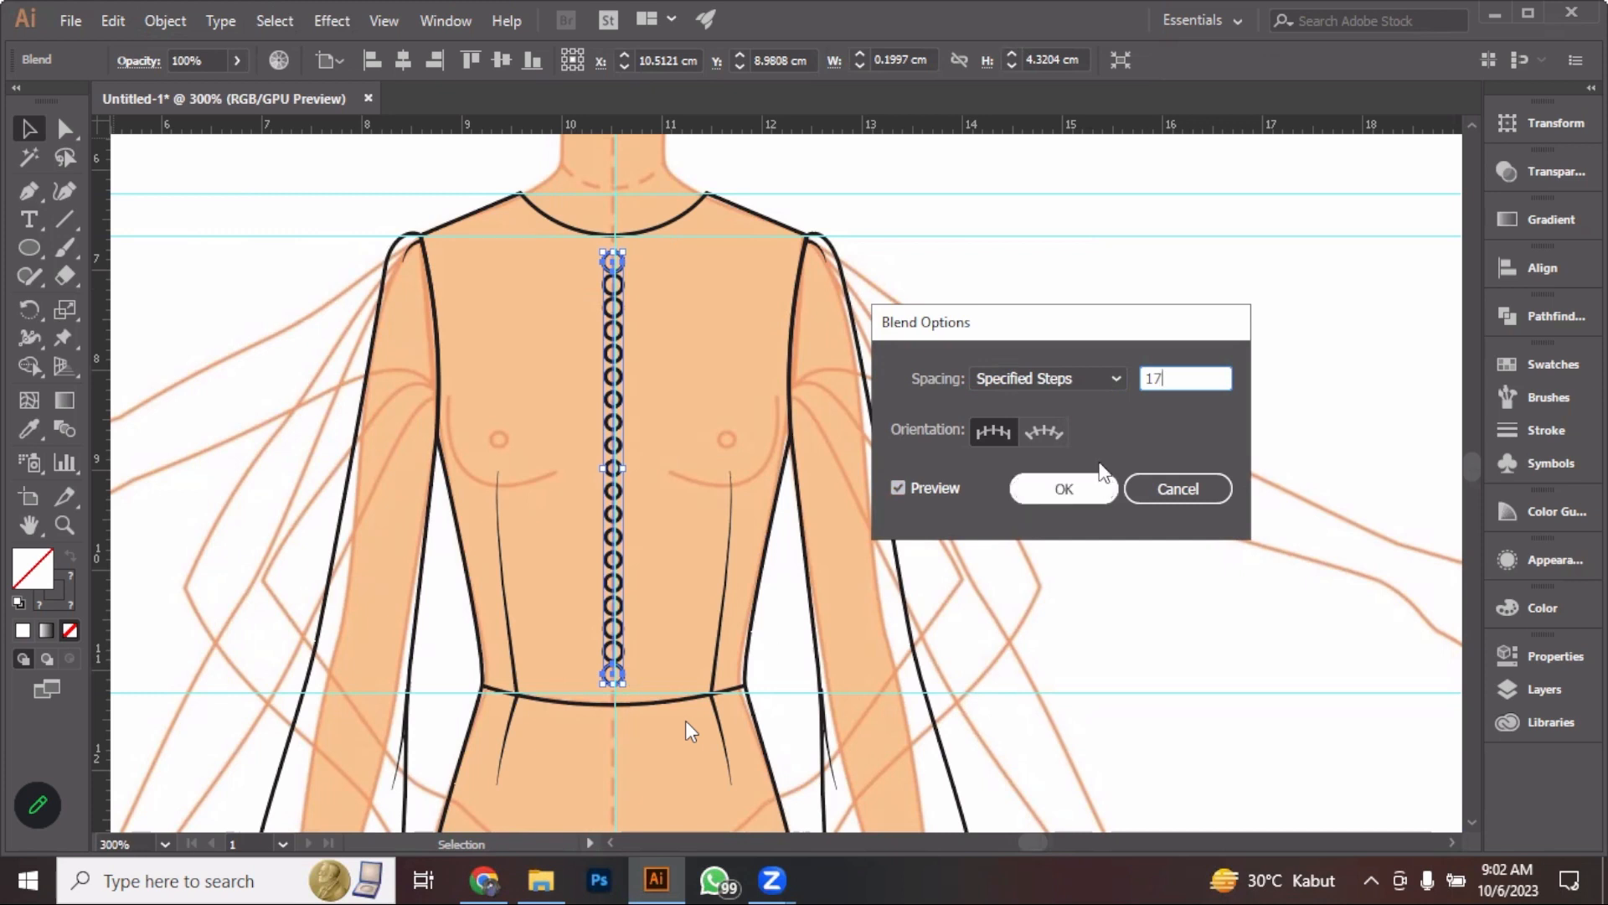
double_click(1154, 376)
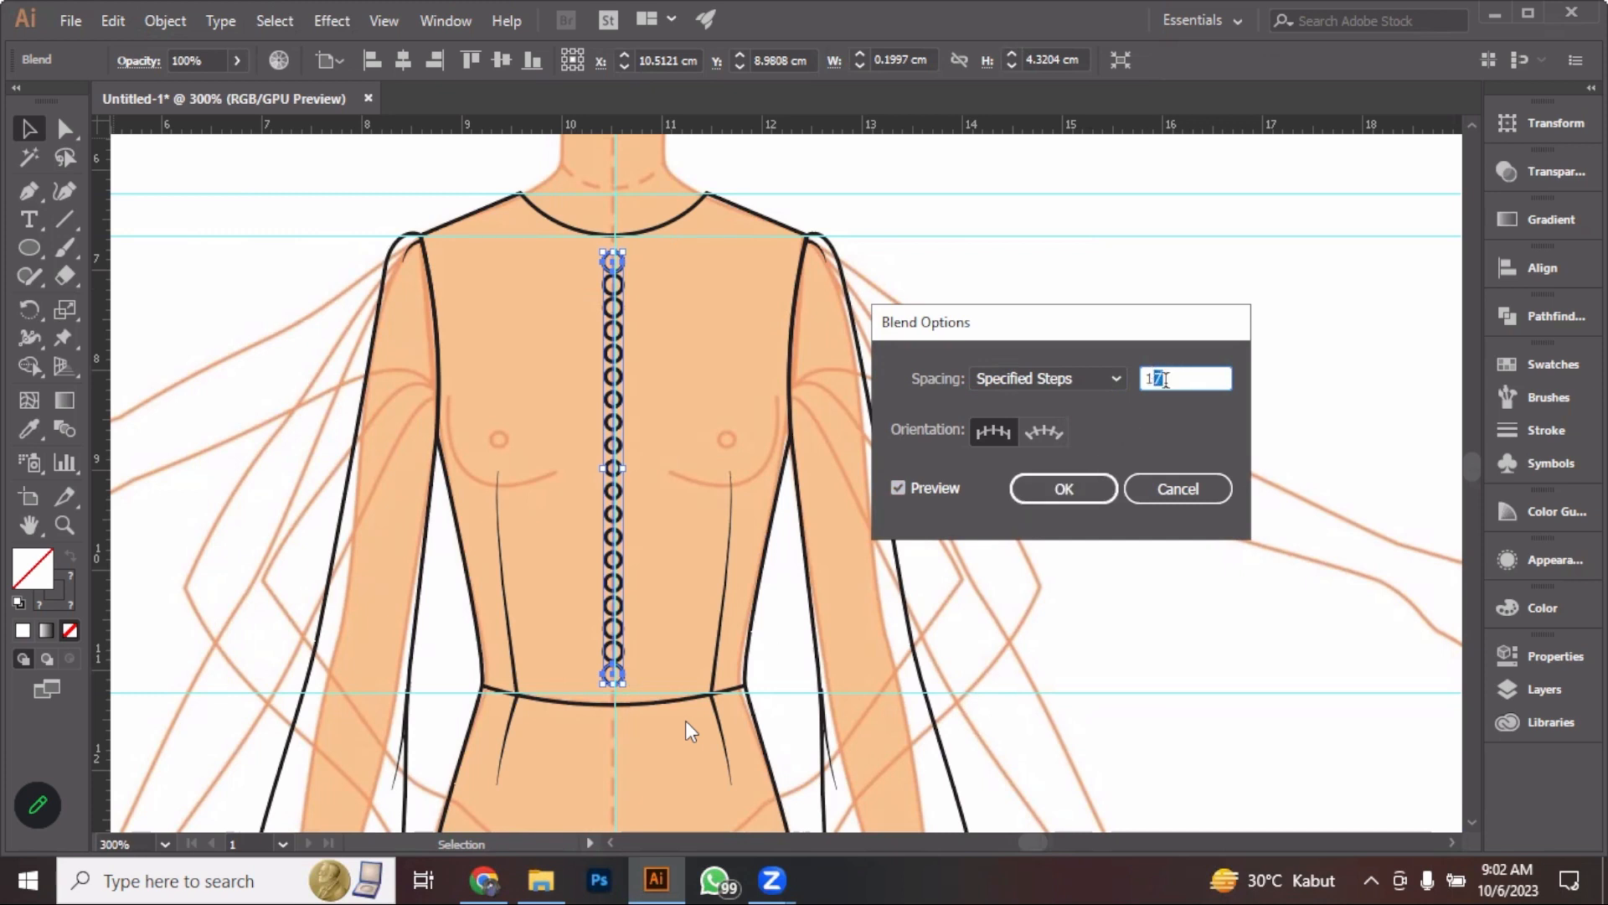
click(1170, 381)
double_click(1153, 378)
text(8)
click(922, 487)
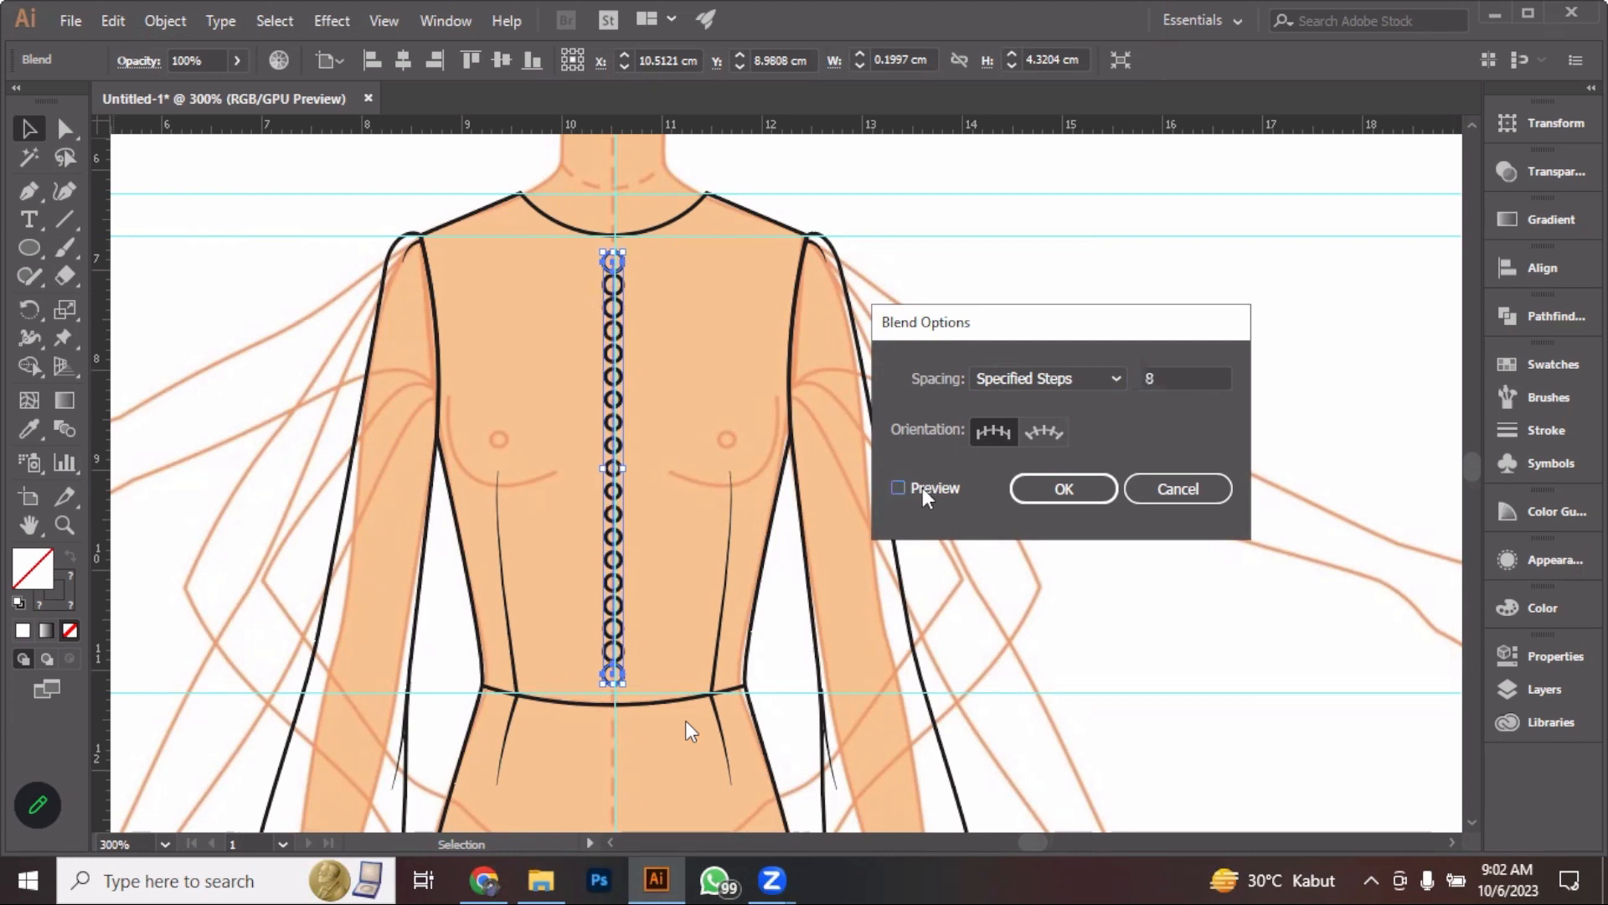
click(921, 487)
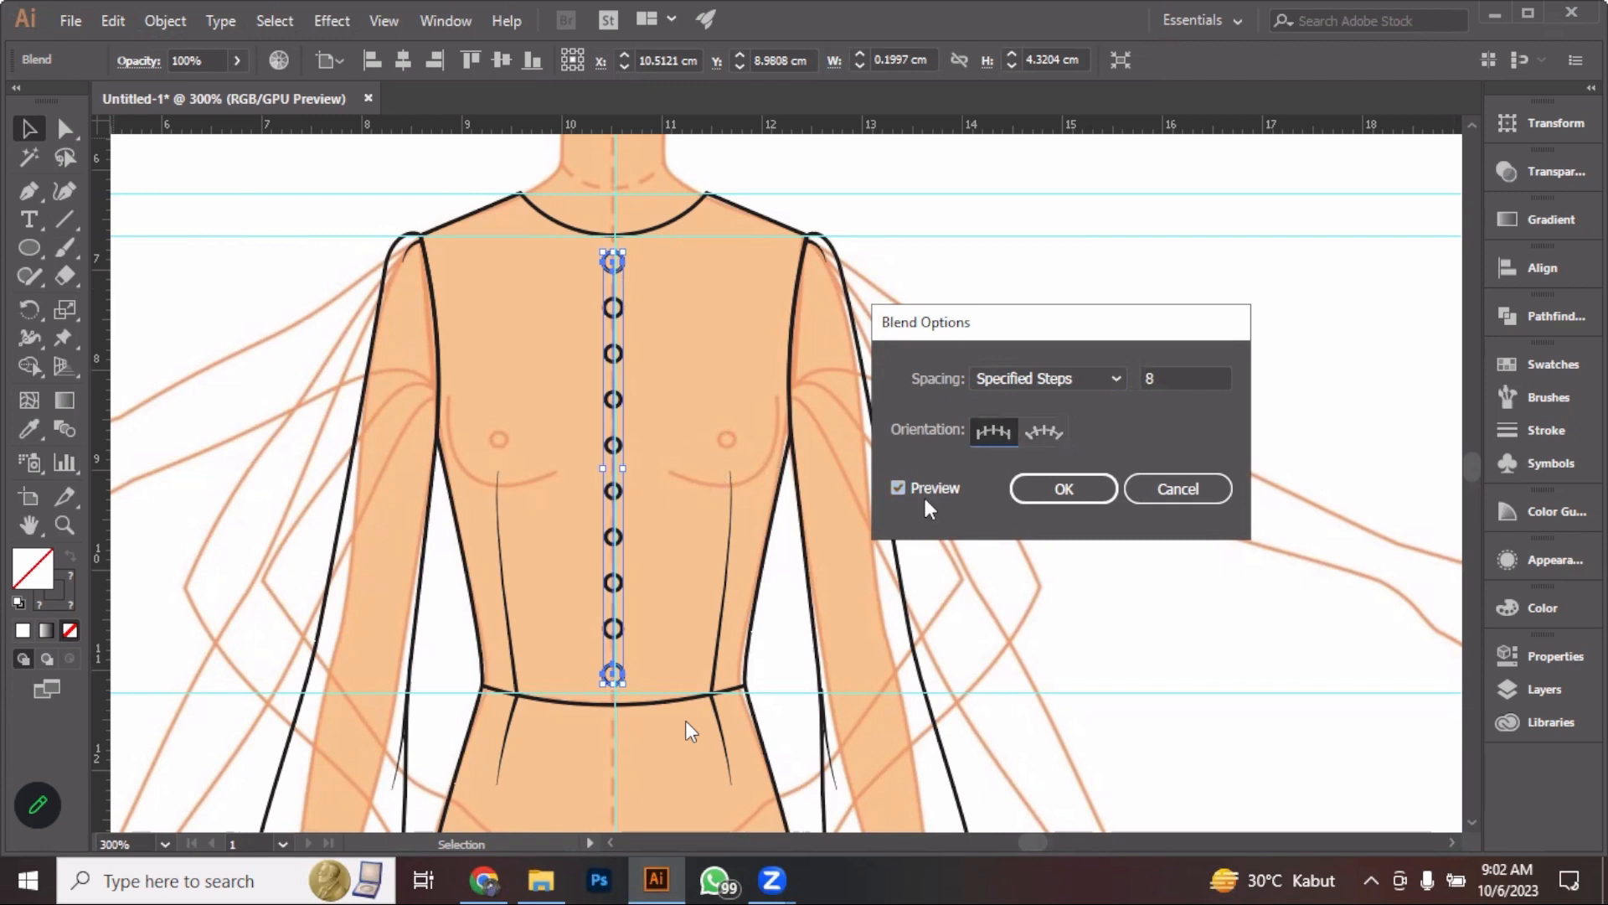
click(1077, 493)
click(1131, 329)
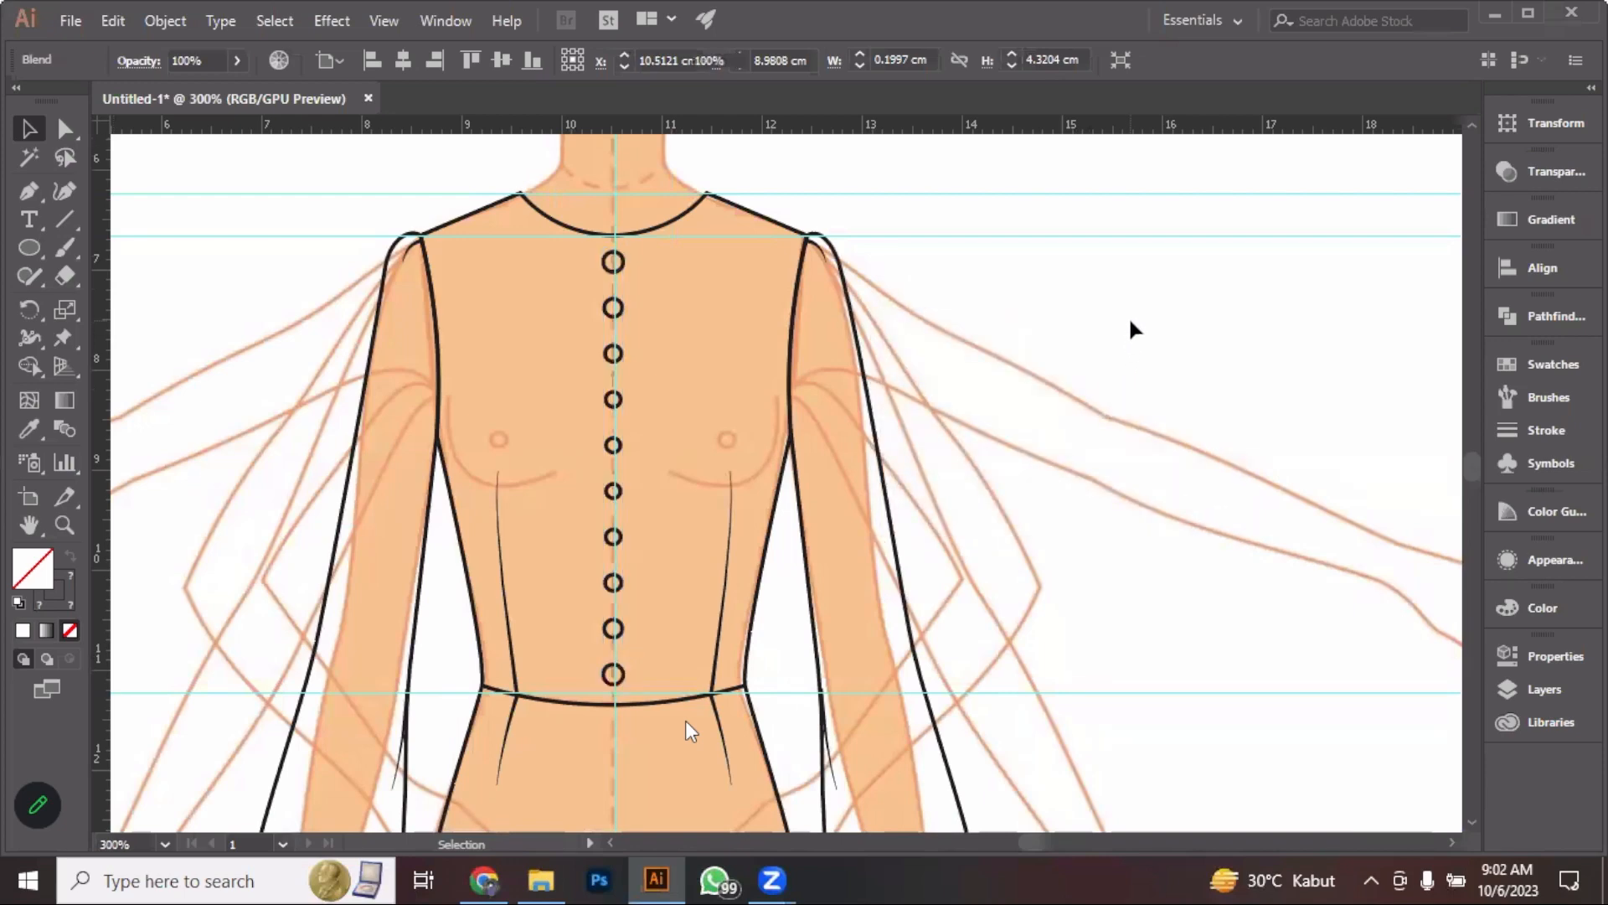
Delete the whole blended button column from the centre front
alt+scroll(685, 418, up, 1)
alt+scroll(679, 416, down, 1)
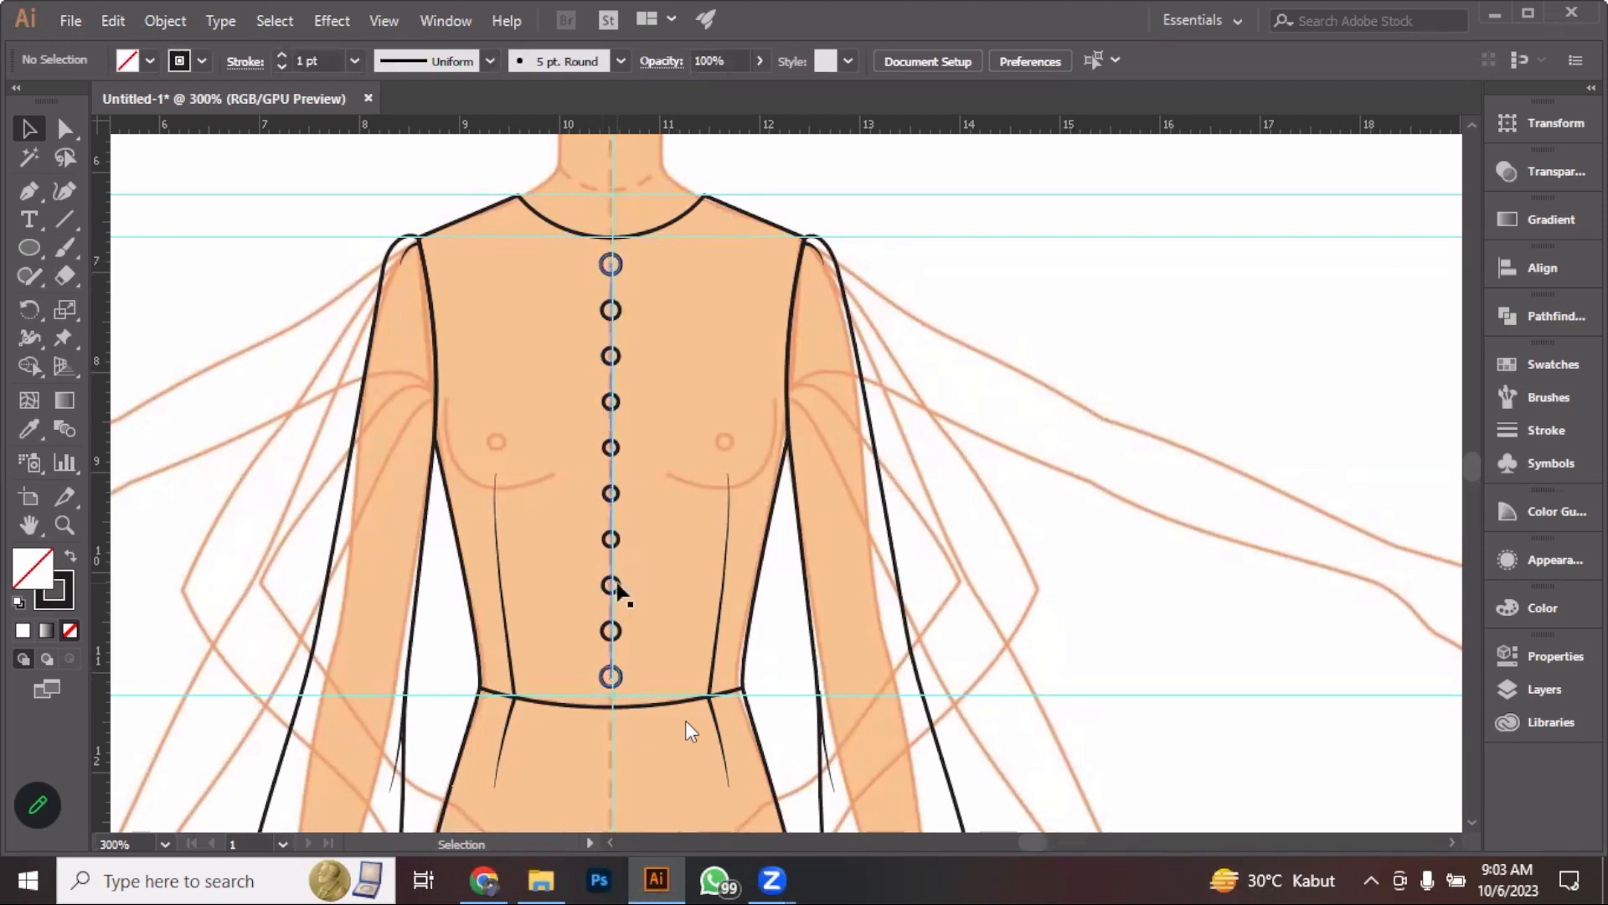
click(617, 312)
click(621, 311)
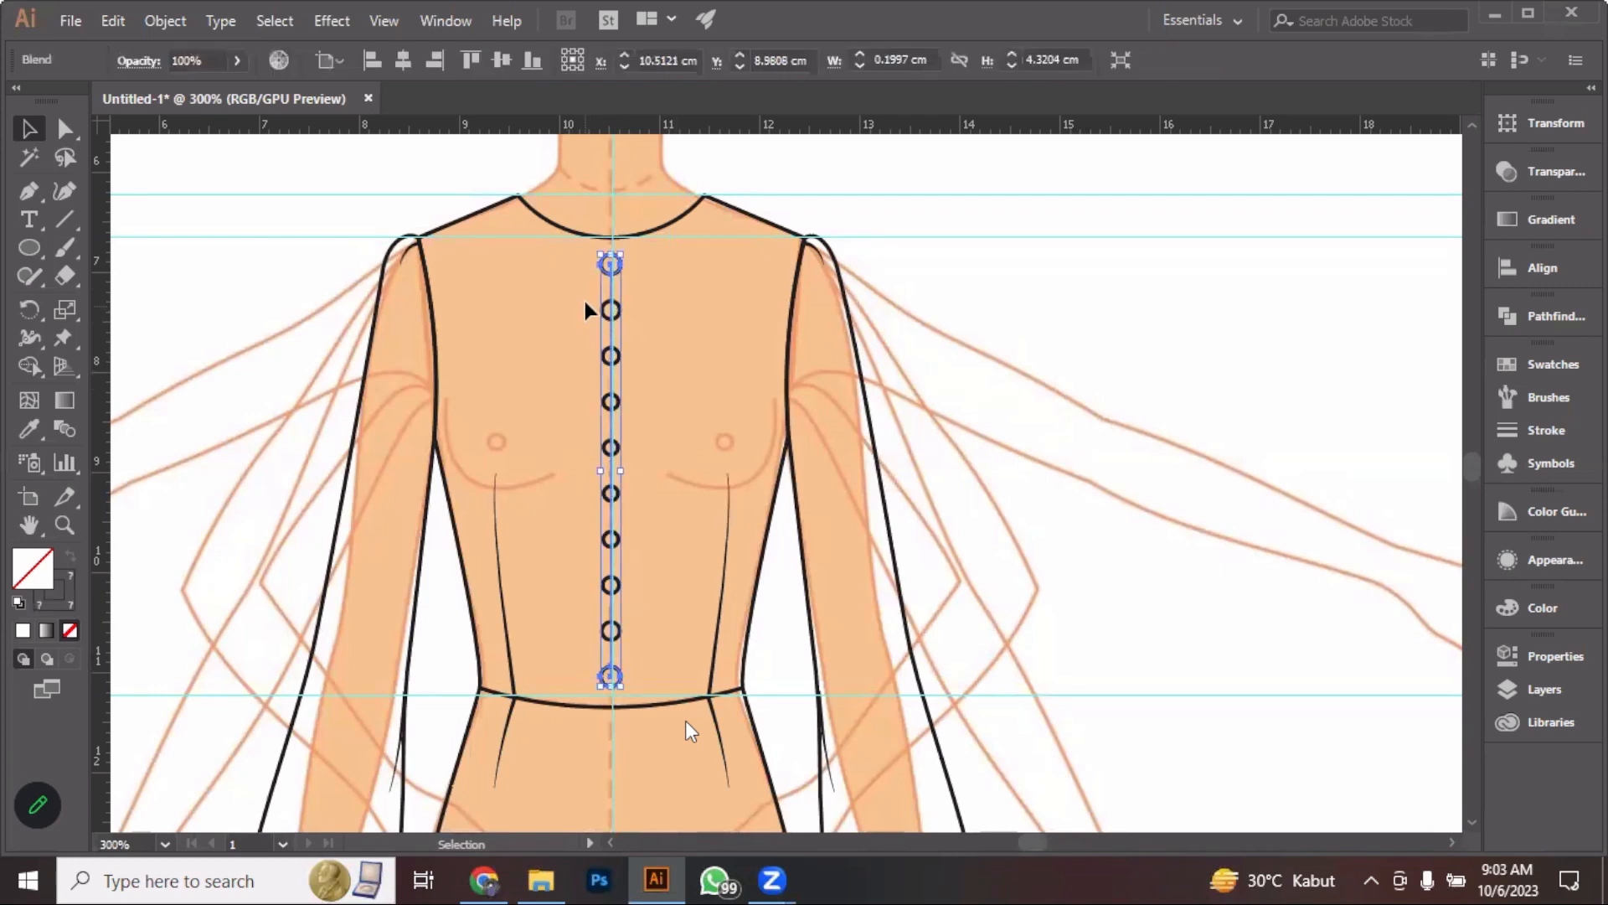
key(Delete)
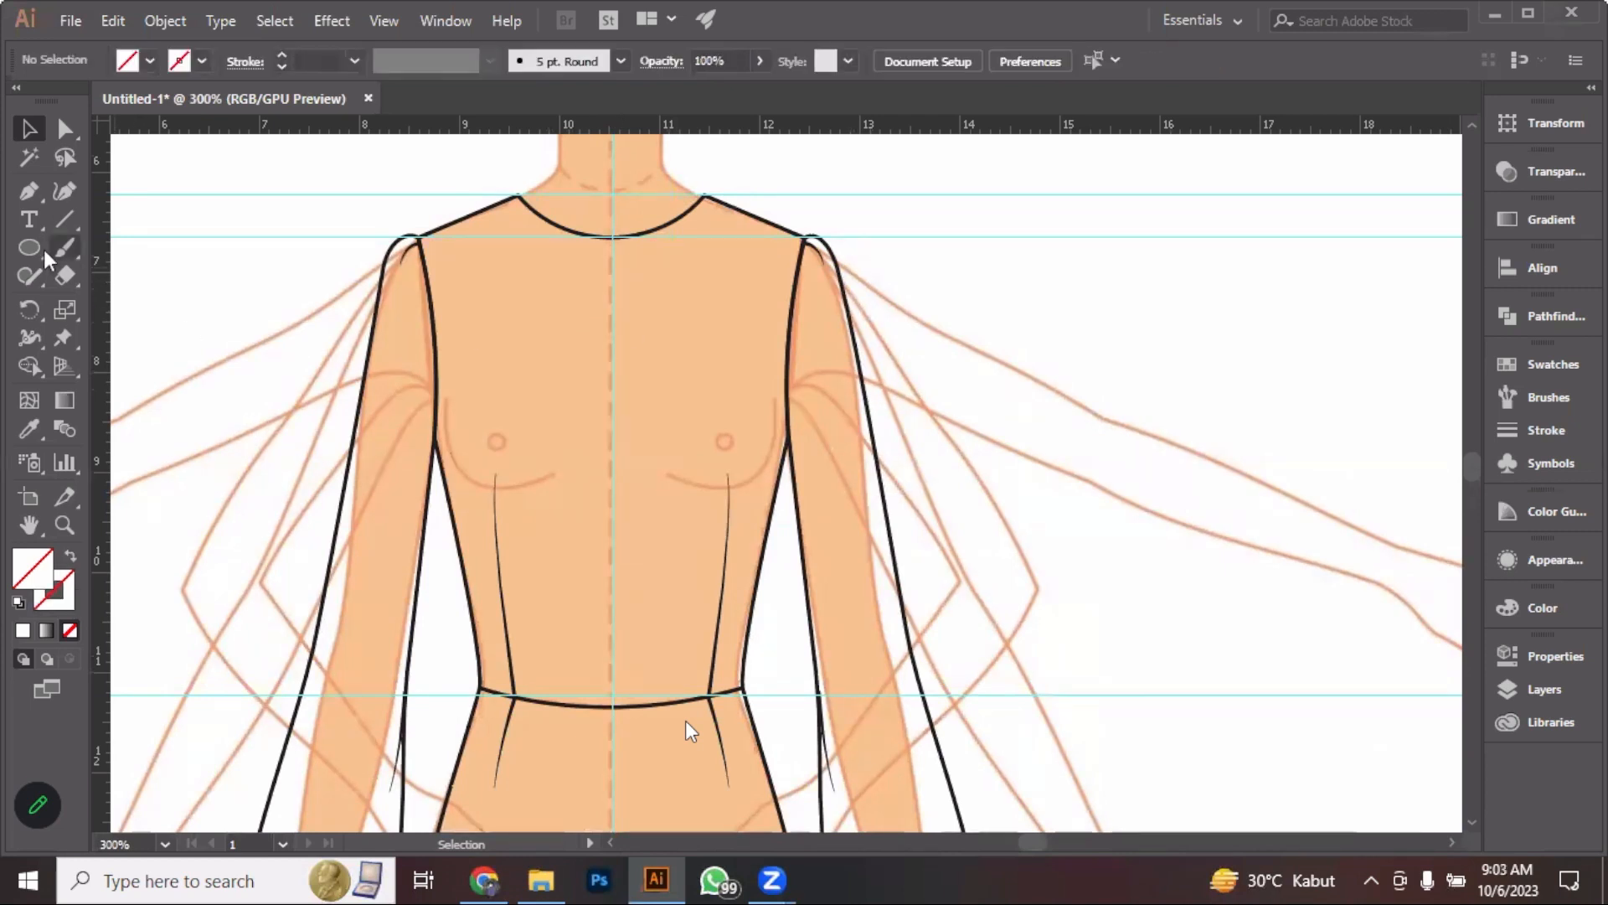
Draw a new button circle about 0.22 cm wide just below the neckline on the centre front, with a 1 pt stroke
click(32, 248)
drag(598, 253, 613, 268)
click(28, 128)
click(317, 62)
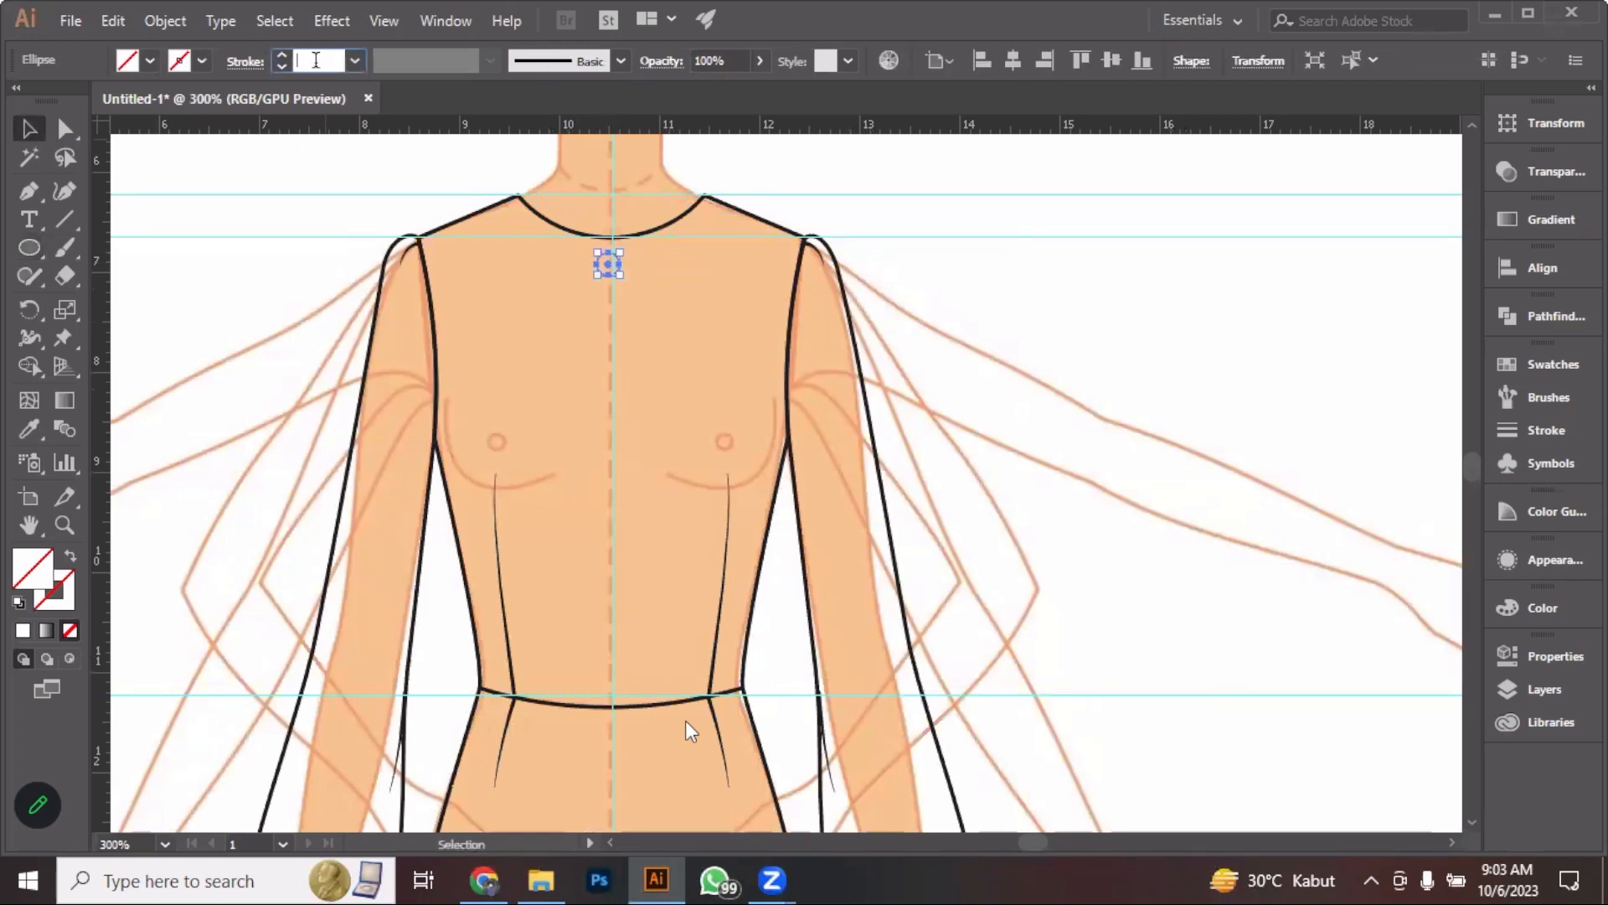
text(1)
key(Return)
click(1019, 285)
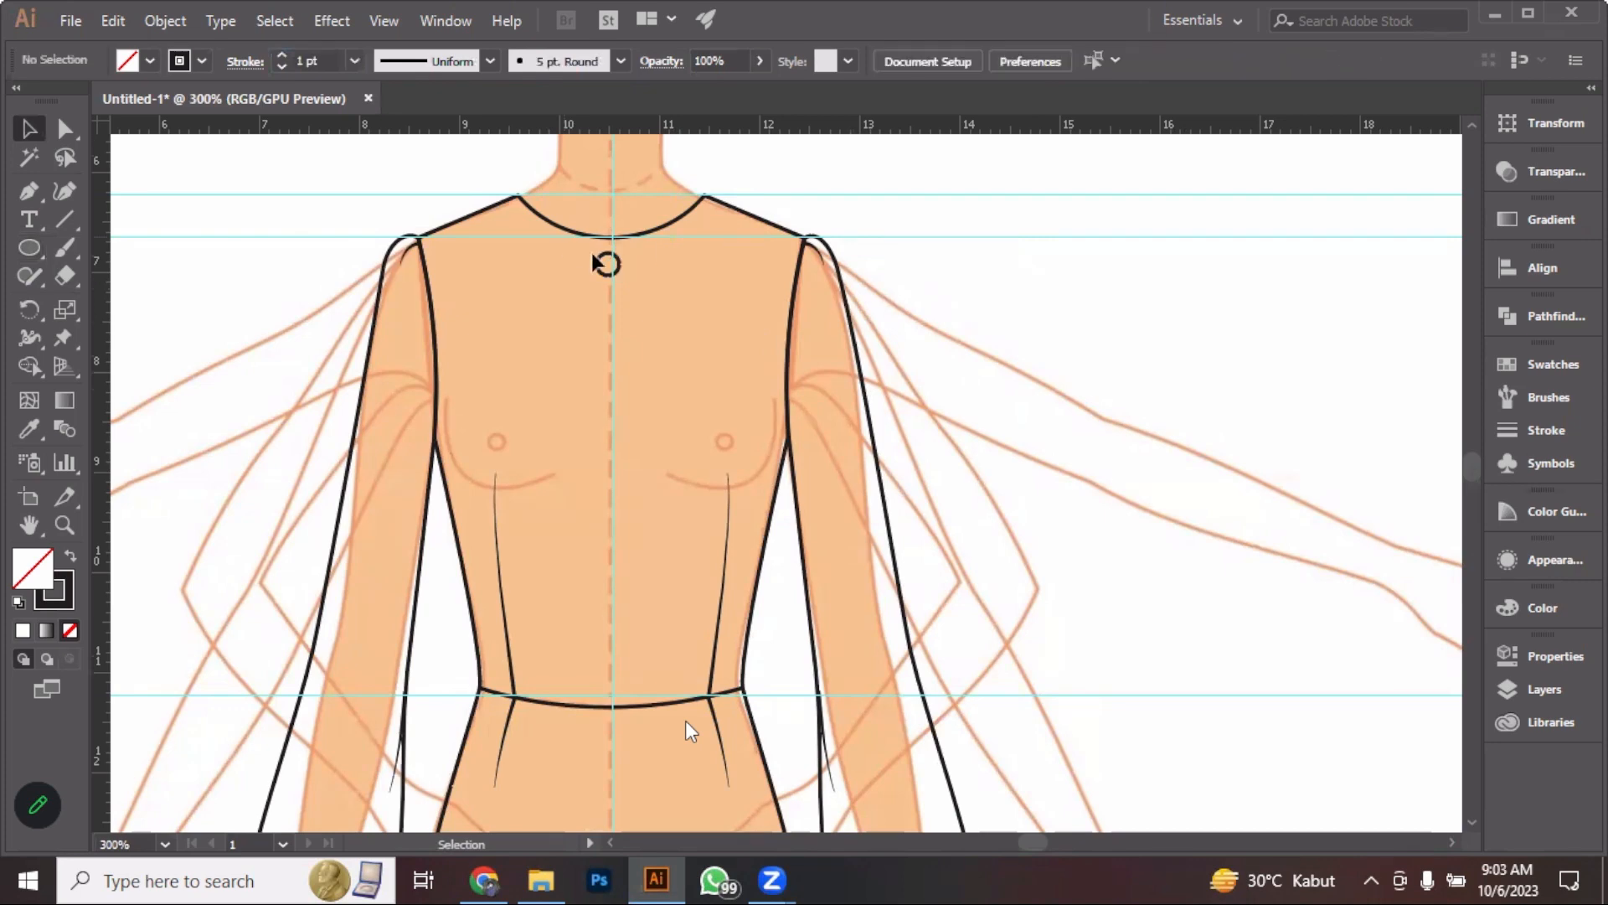
Duplicate the new button circle straight down the centre front to just below bust level
scroll(612, 264, up, 2)
click(662, 273)
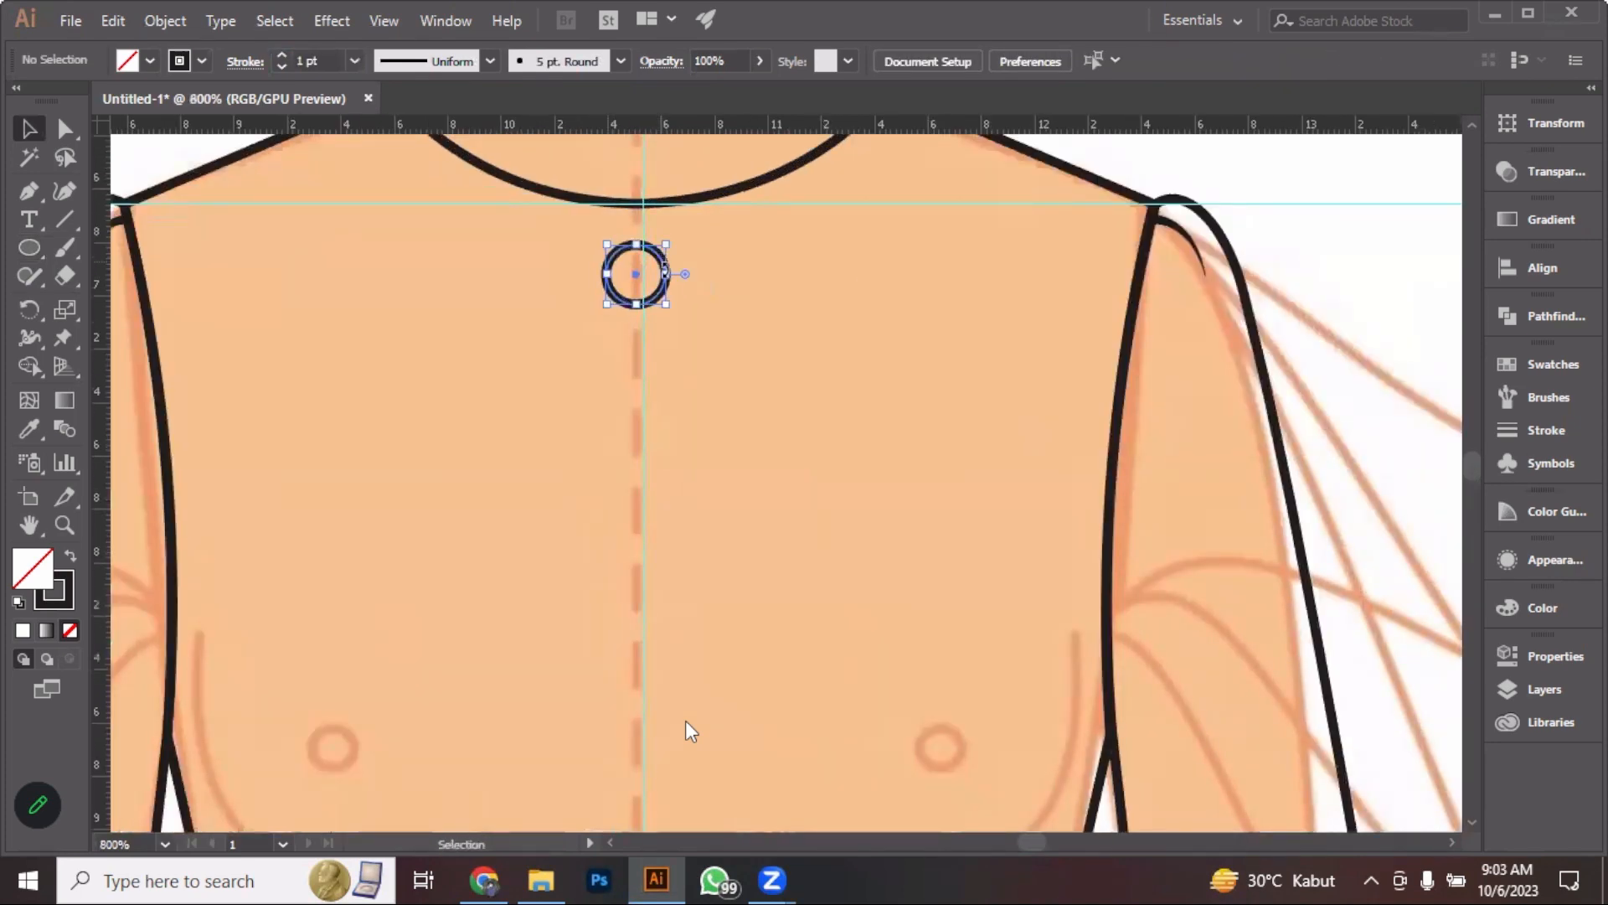
scroll(662, 275, down, 3)
scroll(658, 276, down, 1)
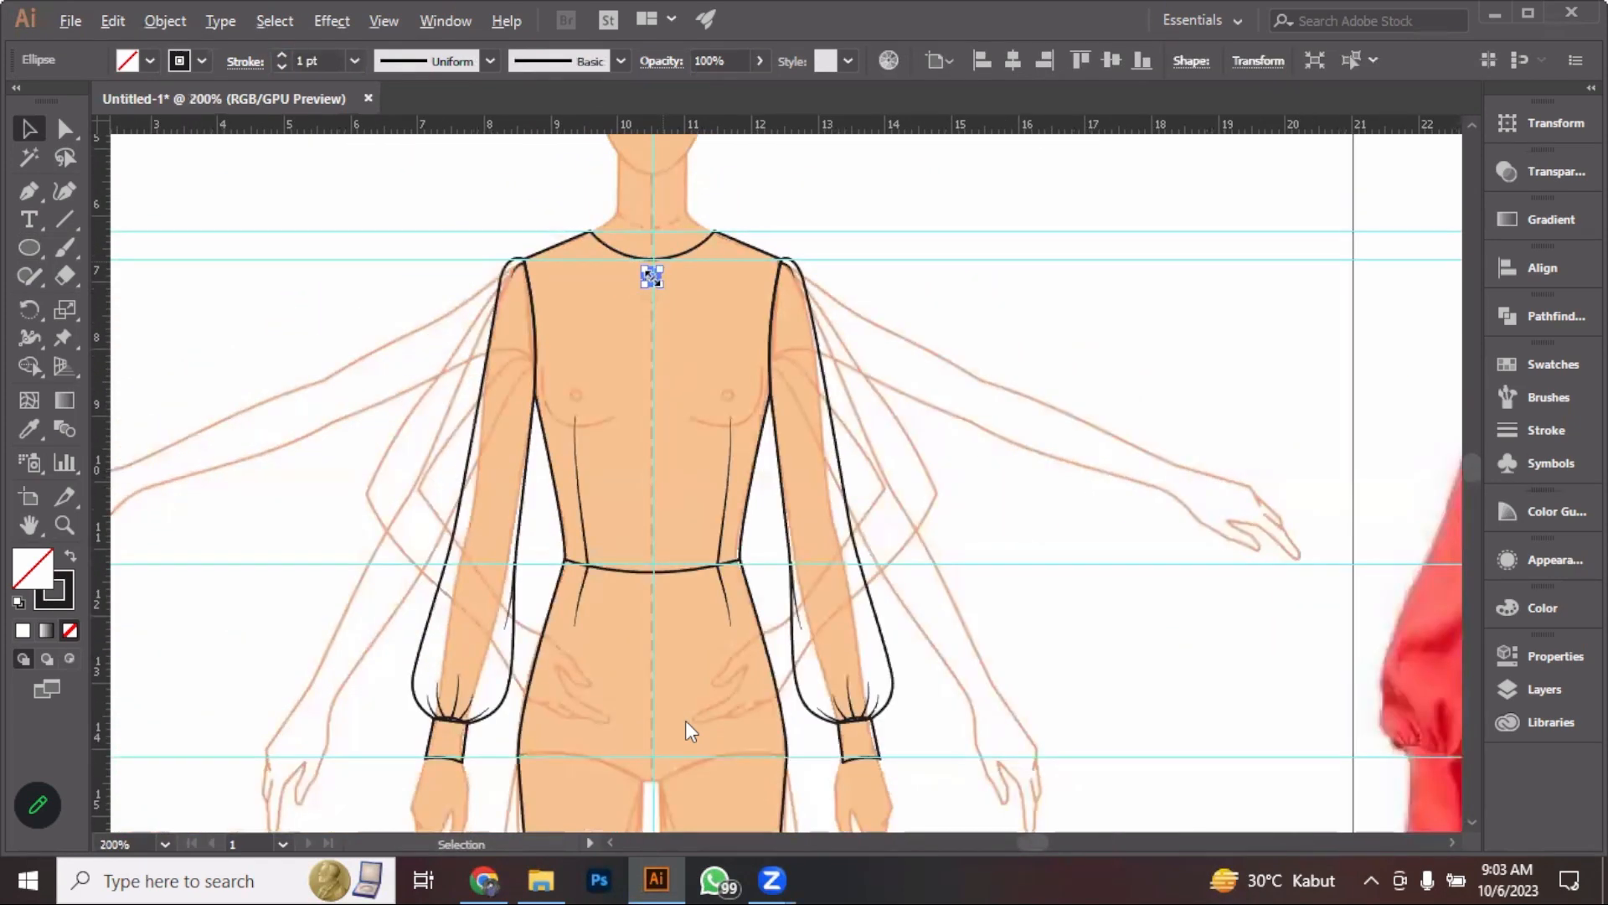
scroll(650, 282, up, 2)
scroll(650, 283, up, 2)
drag(650, 278, 667, 698)
drag(664, 724, 664, 772)
scroll(658, 343, down, 6)
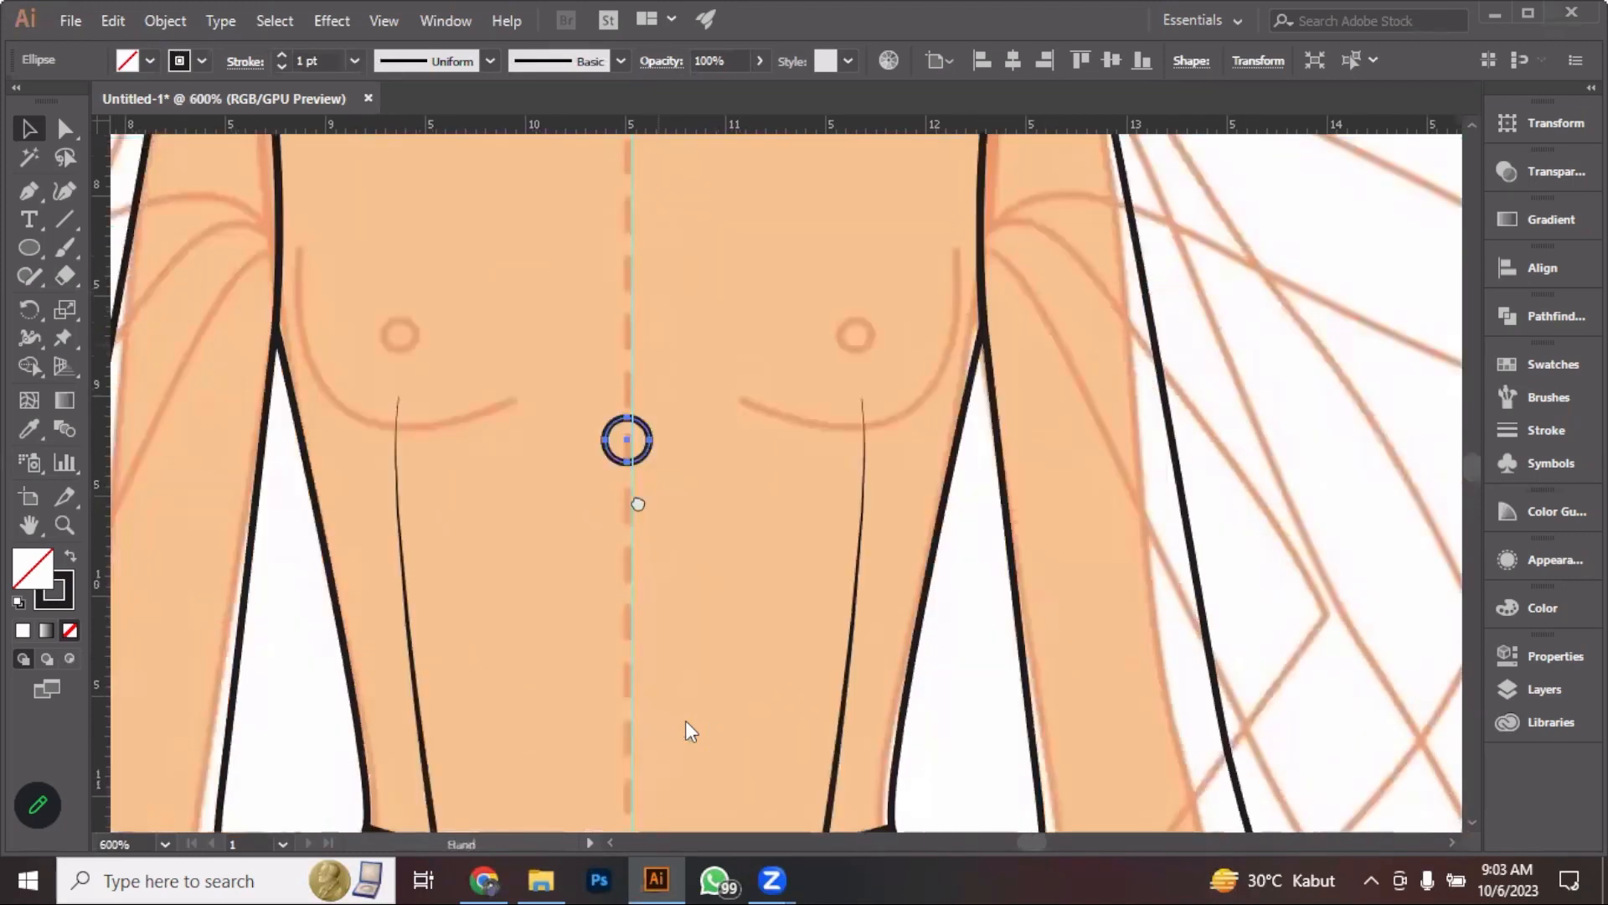
Move the duplicated circle further down the centre line to just above the waist seam, and deselect it
drag(634, 257, 651, 407)
drag(651, 499, 634, 620)
scroll(669, 536, down, 2)
scroll(672, 517, down, 1)
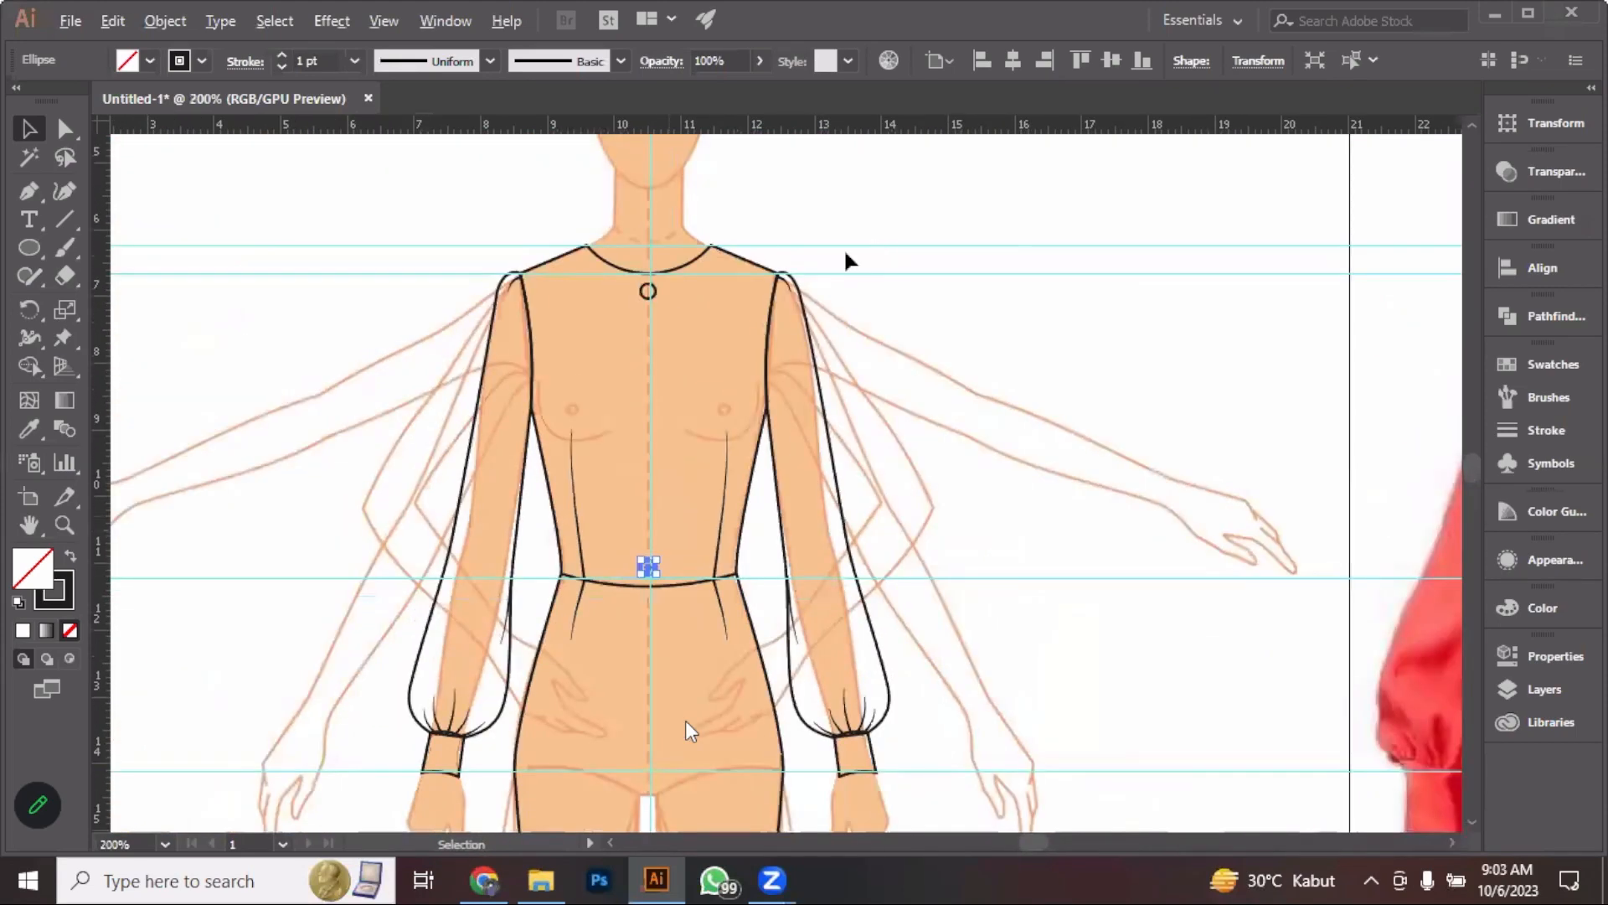
click(845, 253)
Blend the neckline circle with the waist circle and switch the blend spacing to Specified Steps with the preview on
click(64, 429)
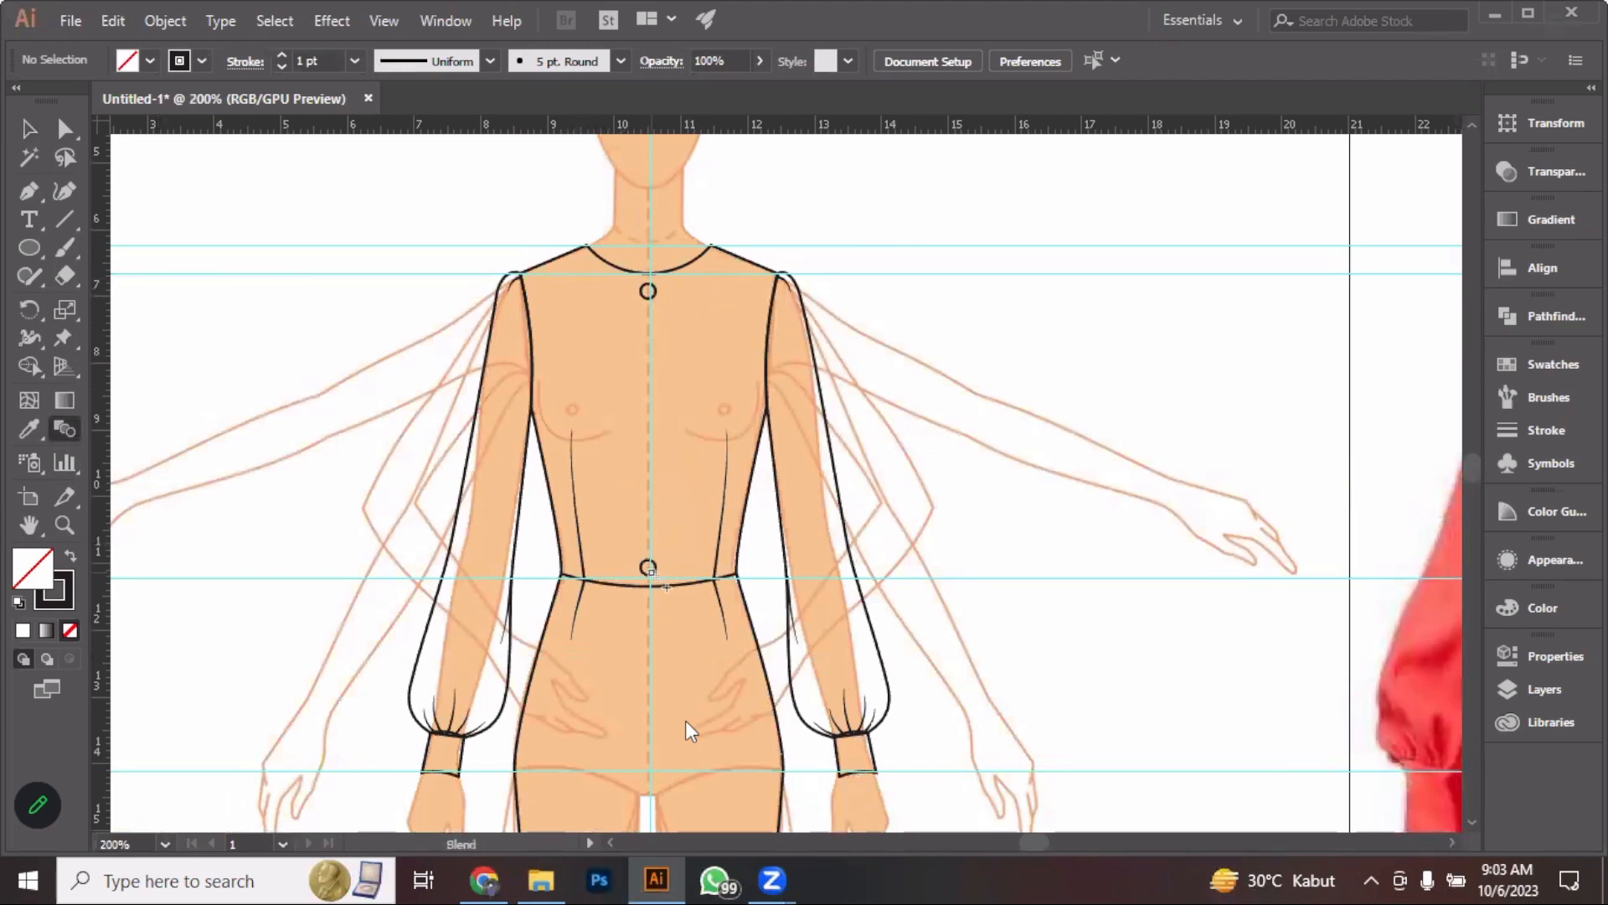
click(650, 568)
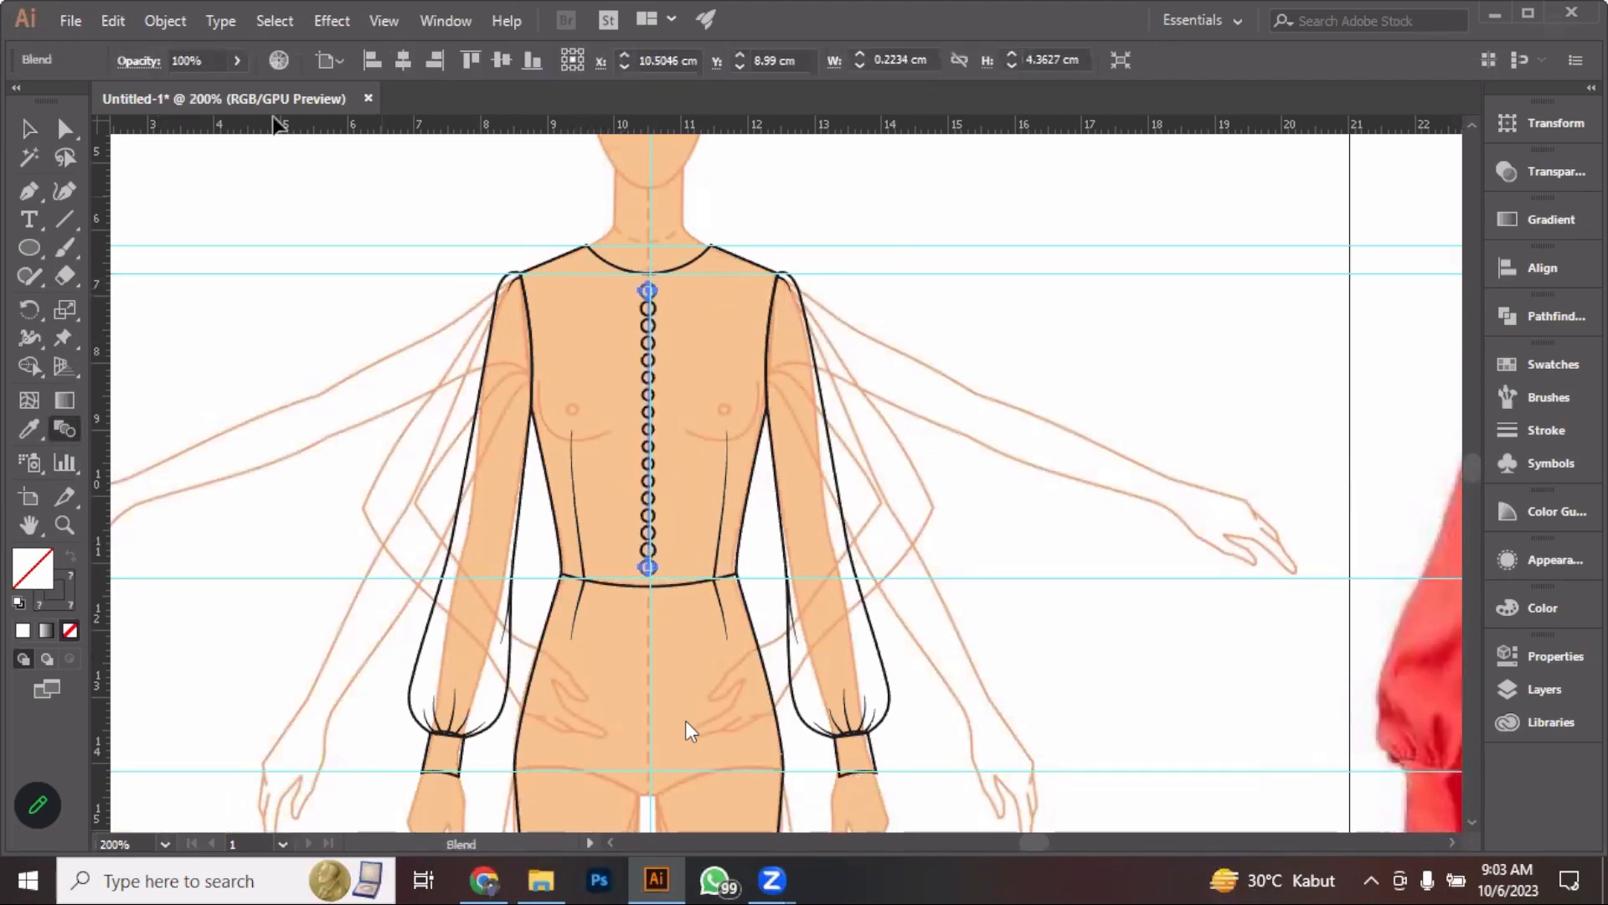
click(166, 21)
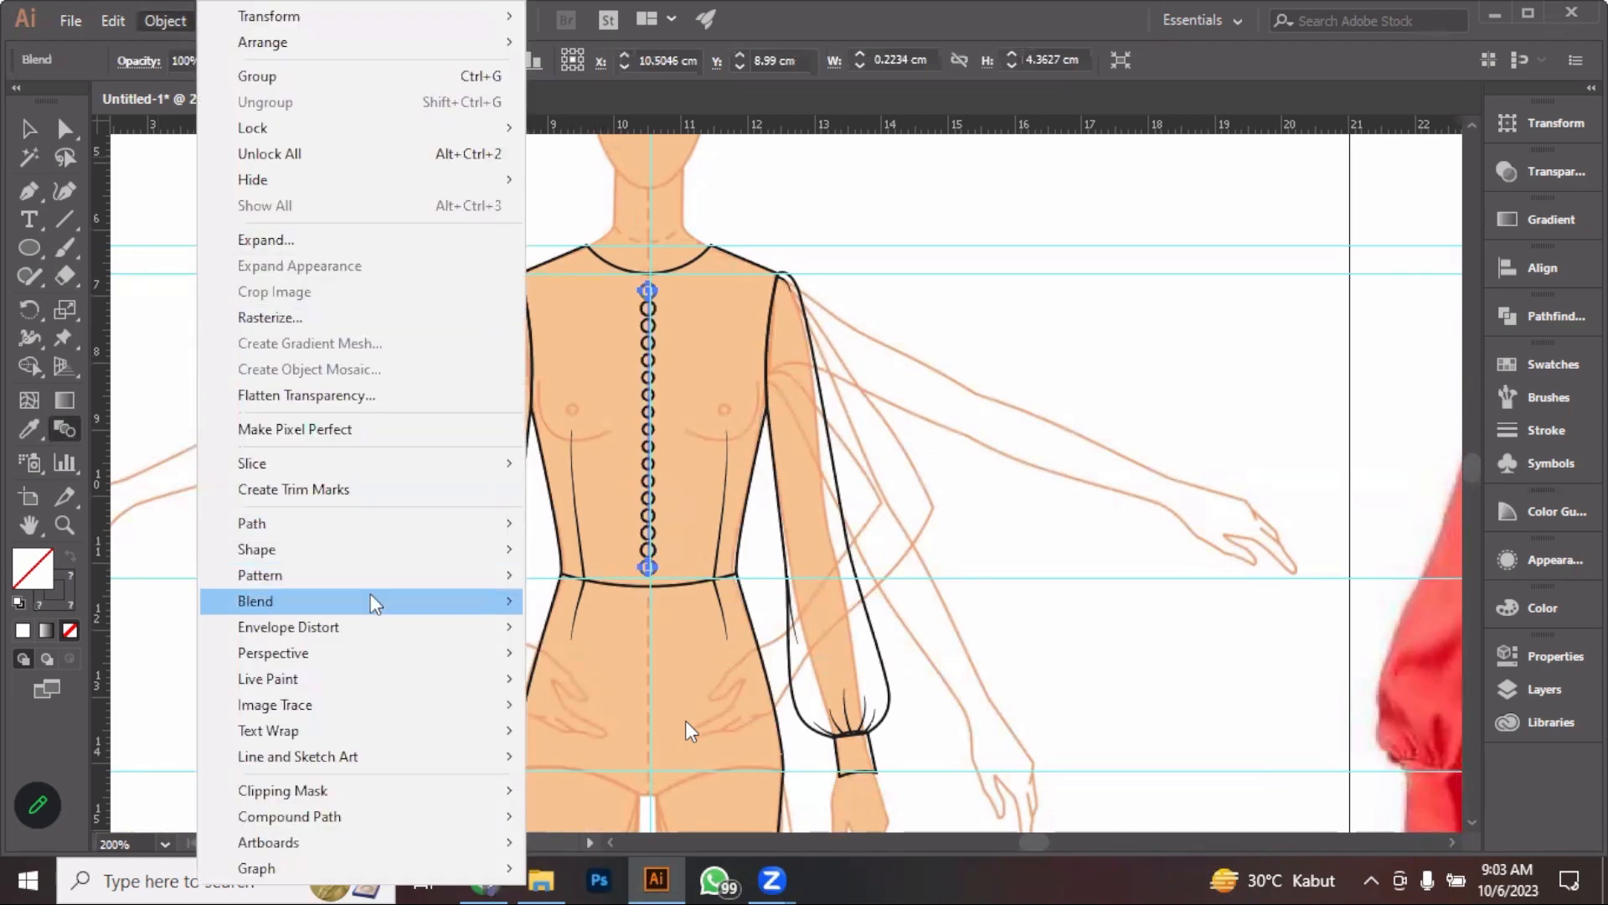
mouse_move(370, 593)
click(721, 661)
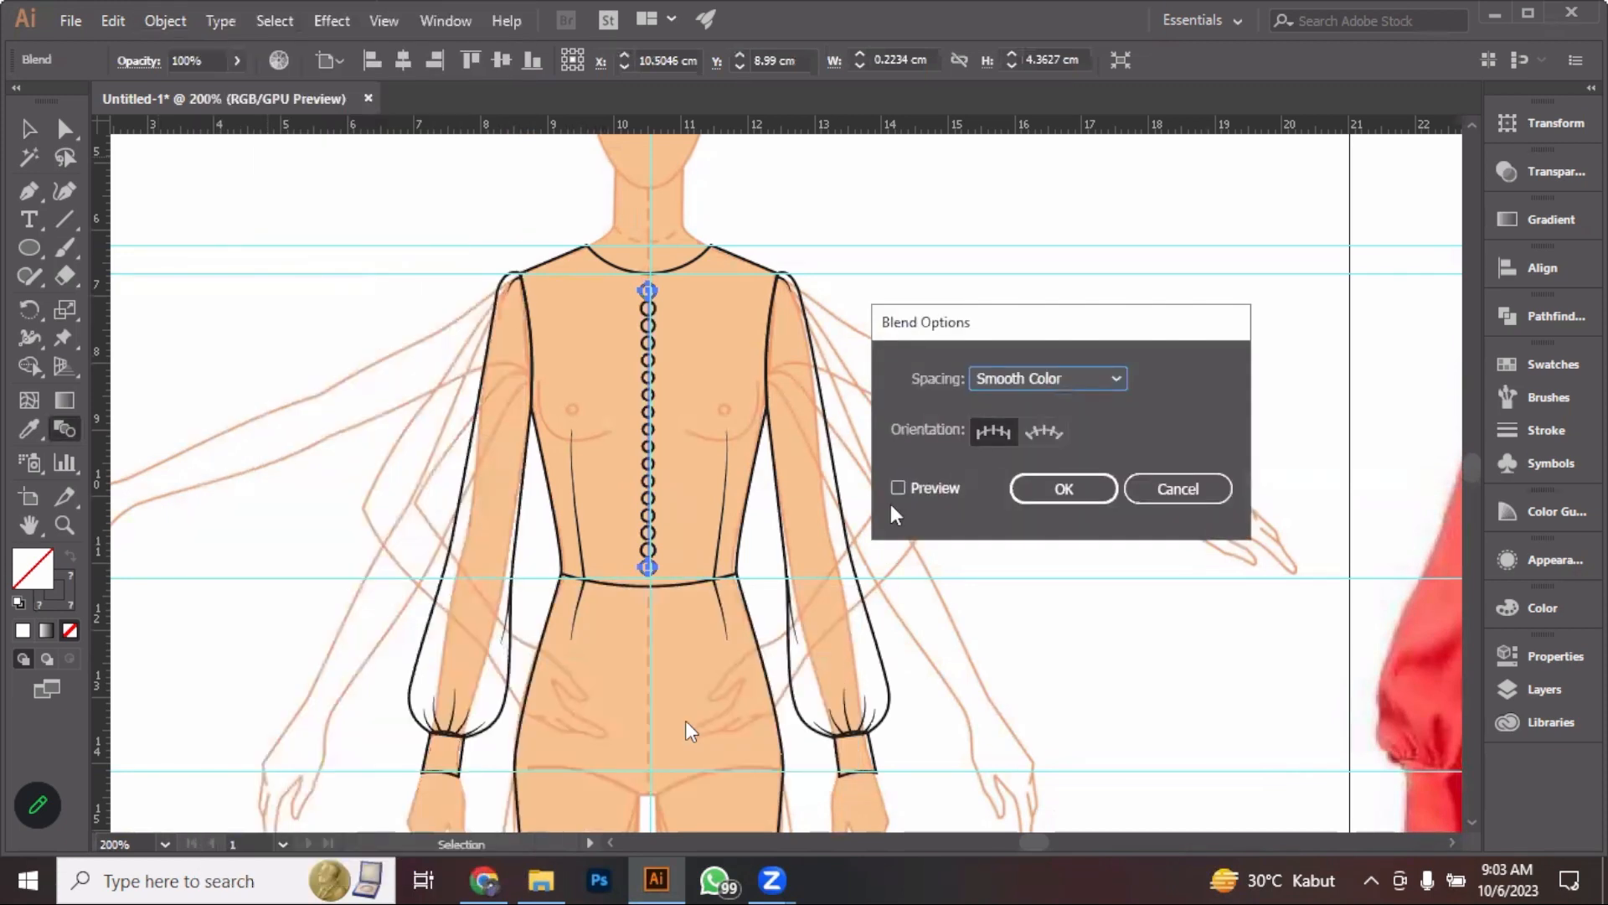
click(921, 489)
click(1098, 385)
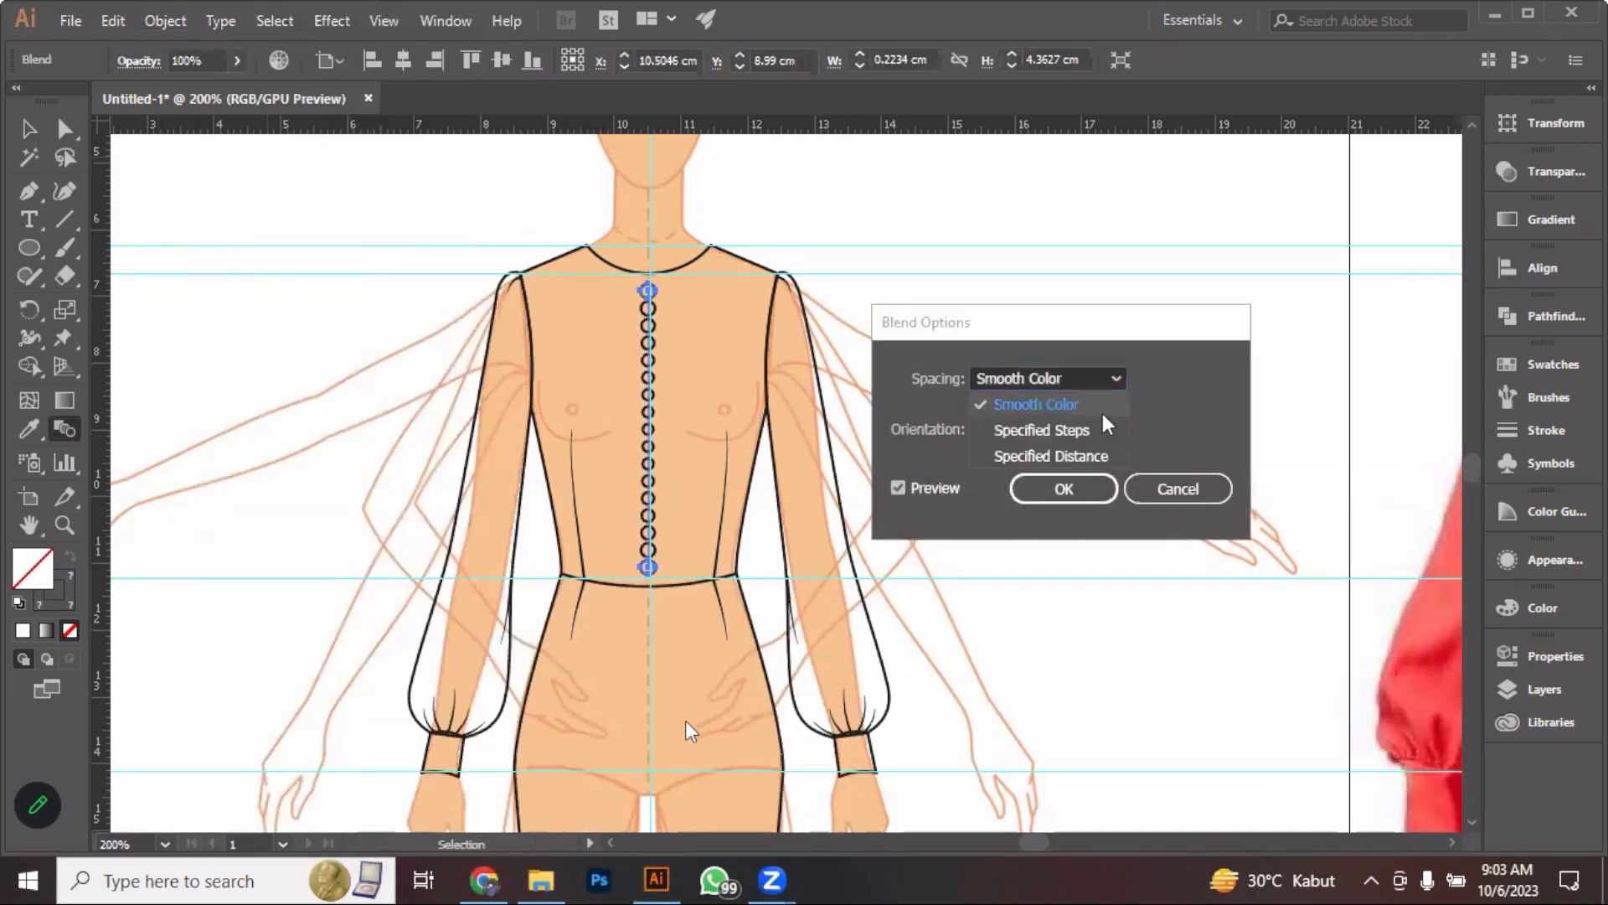
click(1101, 422)
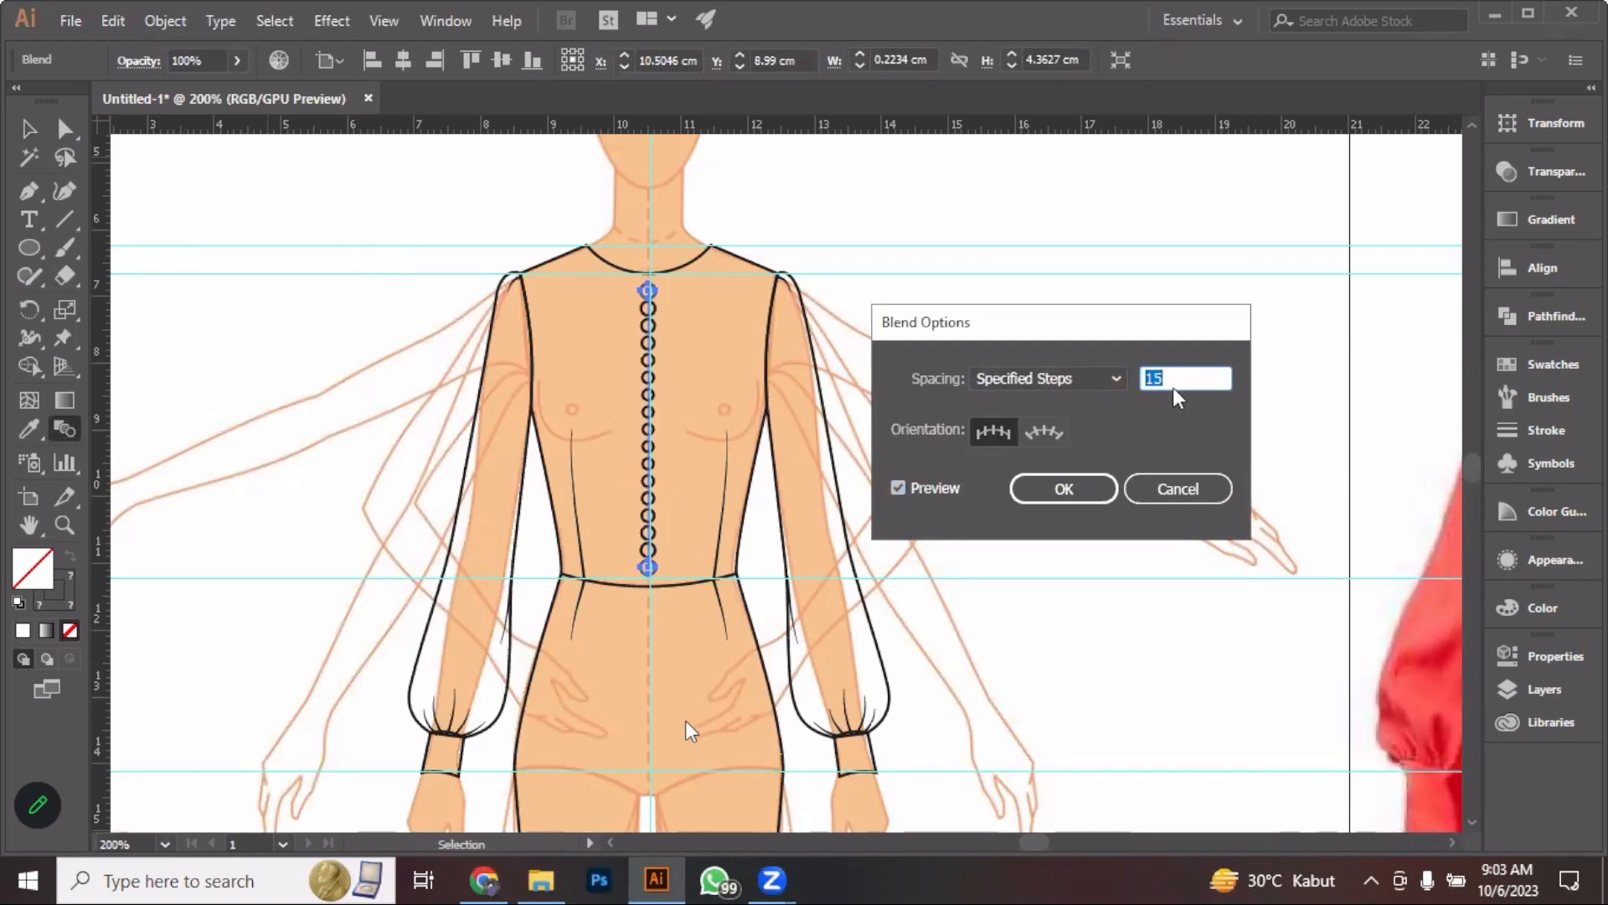
Set the new button blend to 8 steps, refresh the preview, apply it and deselect the column
text(8)
key(Tab)
click(913, 490)
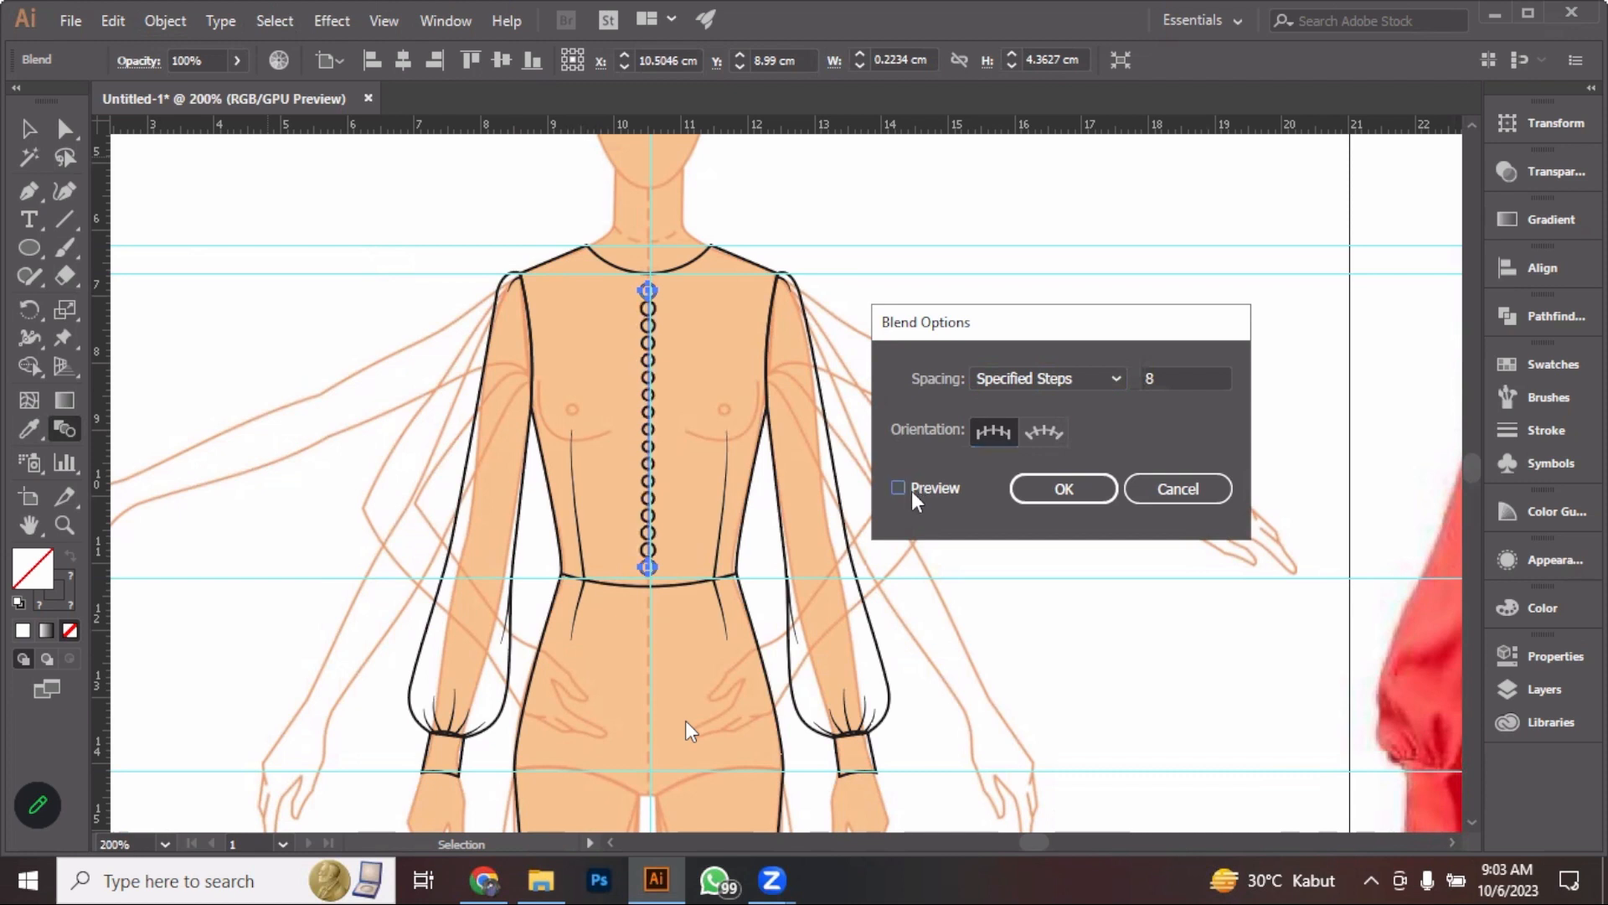
click(911, 490)
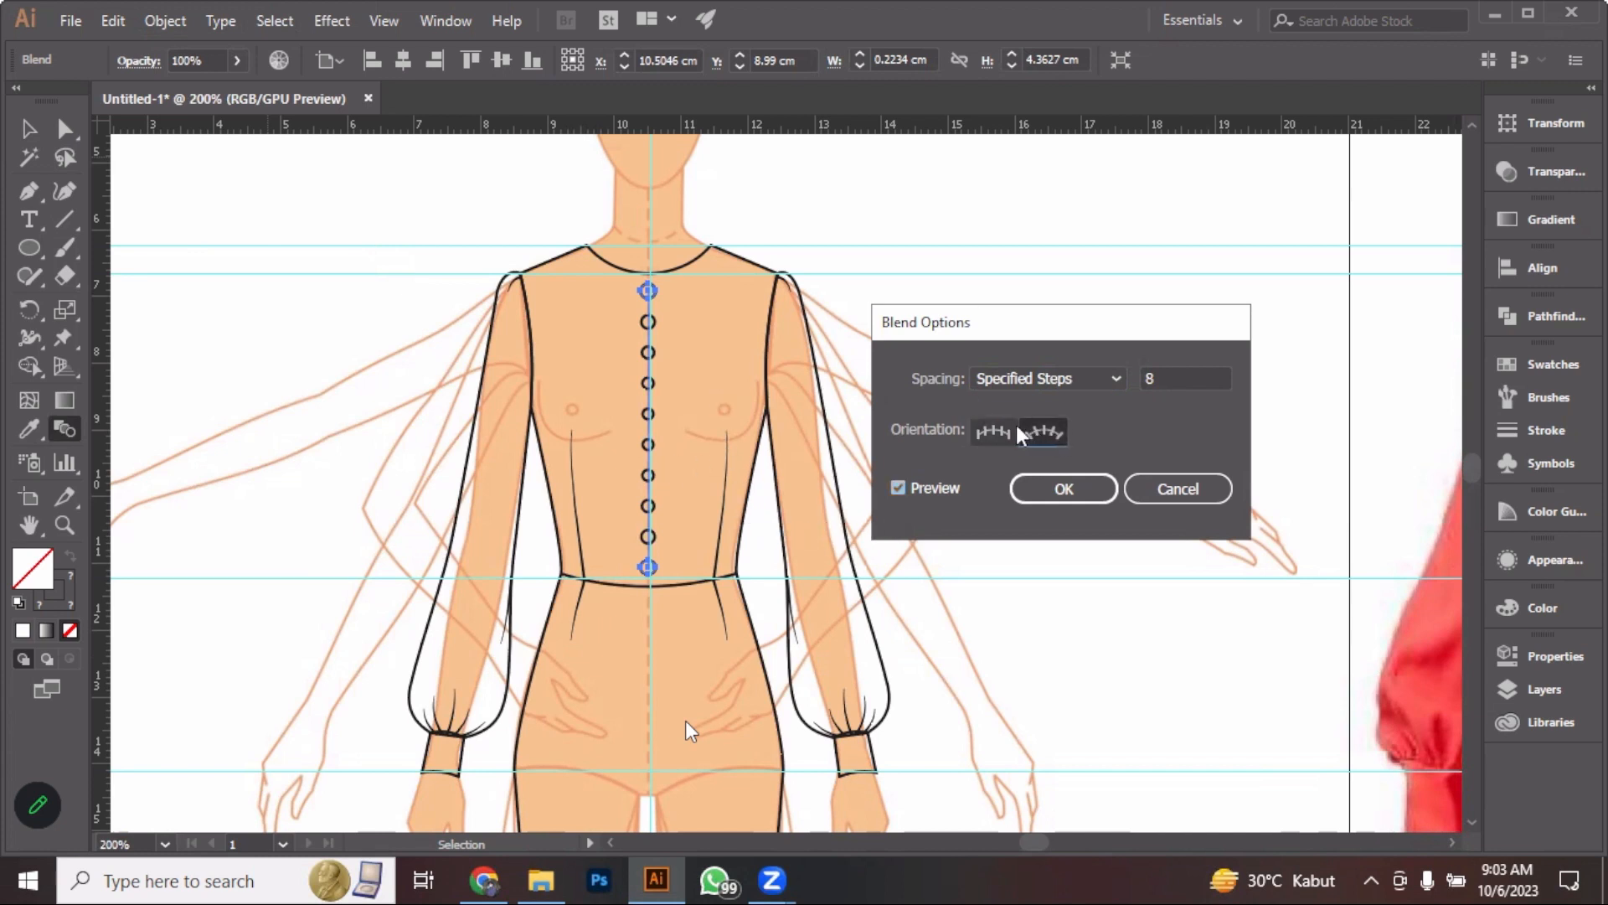
click(1065, 490)
click(31, 132)
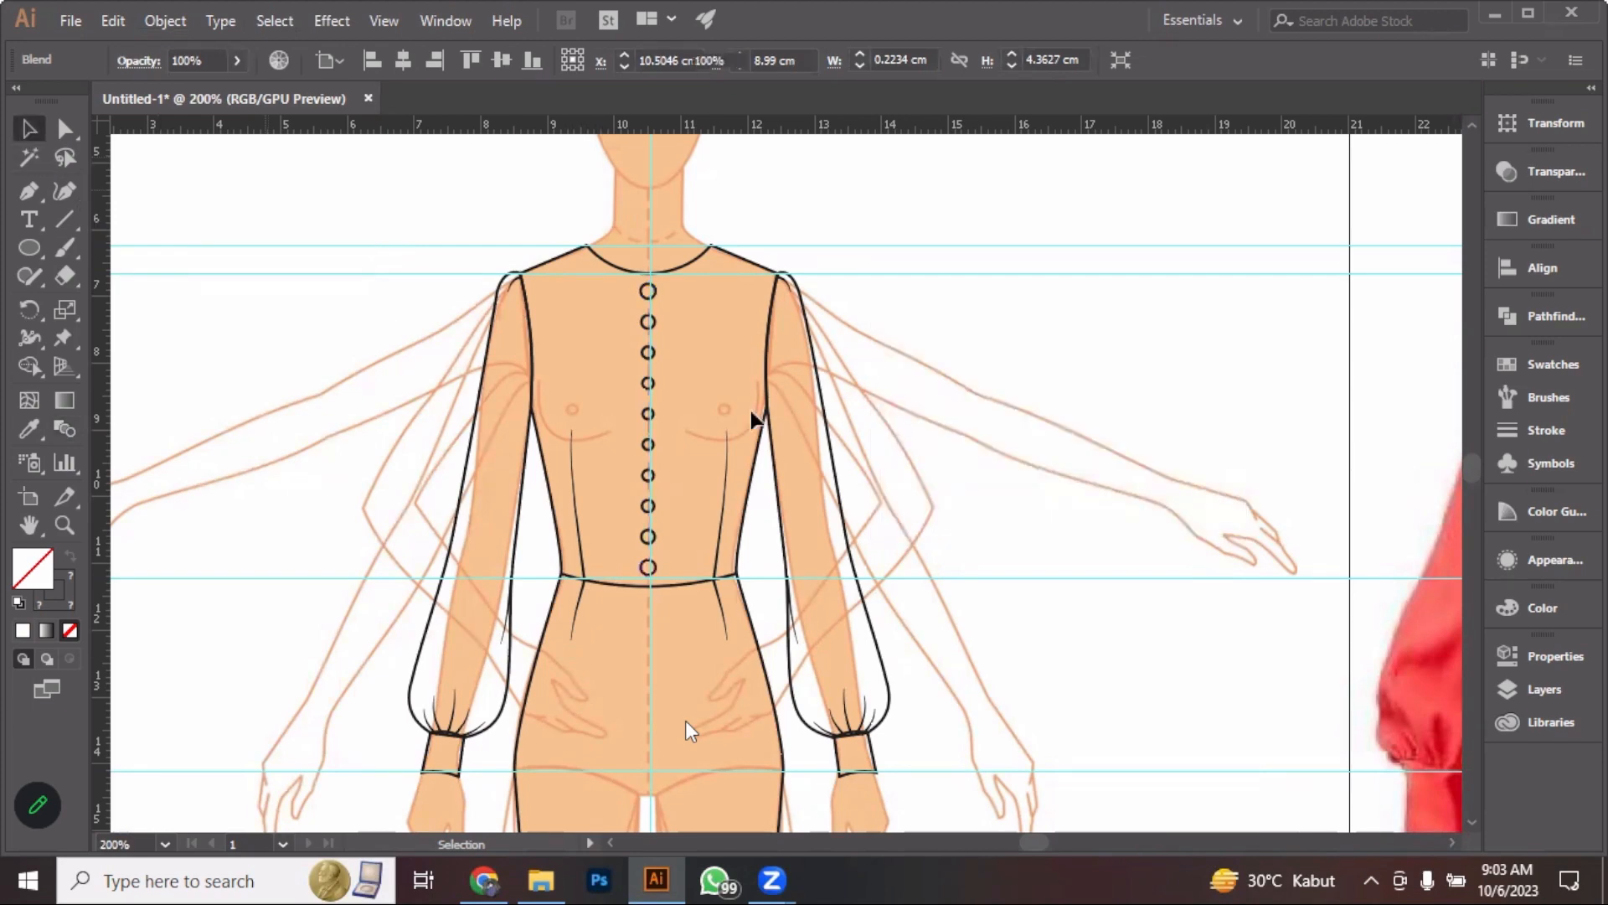
click(751, 413)
Draw a straight Pen line about 1.86 cm long across the neck opening, joining the two points where the neckline meets the shoulders
scroll(674, 413, up, 1)
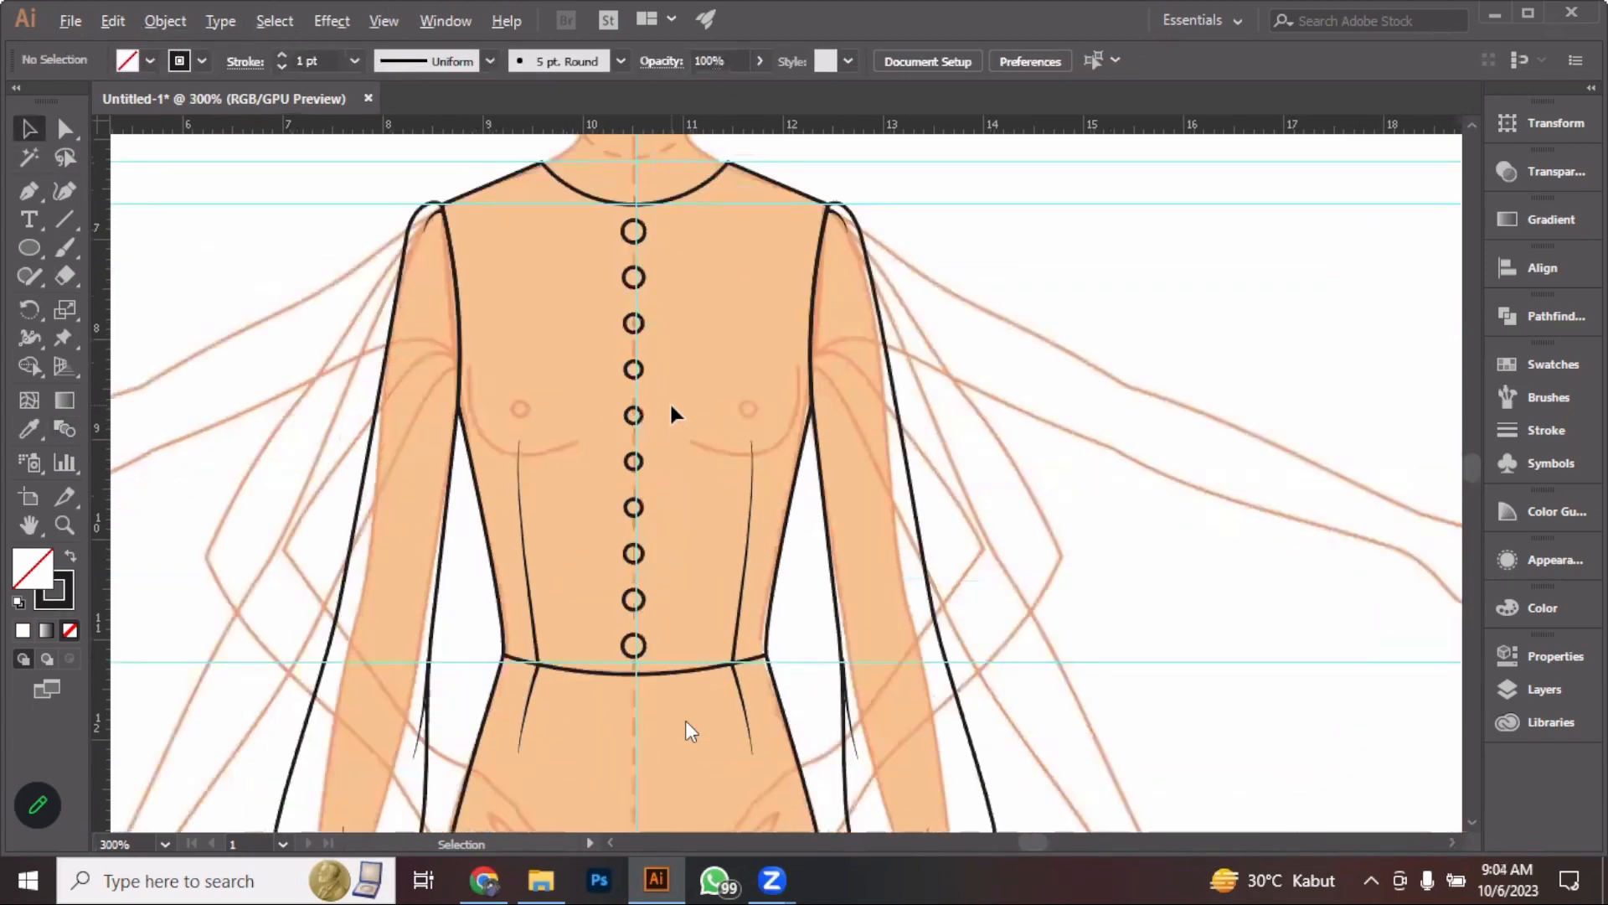
scroll(670, 401, down, 1)
drag(686, 315, 657, 264)
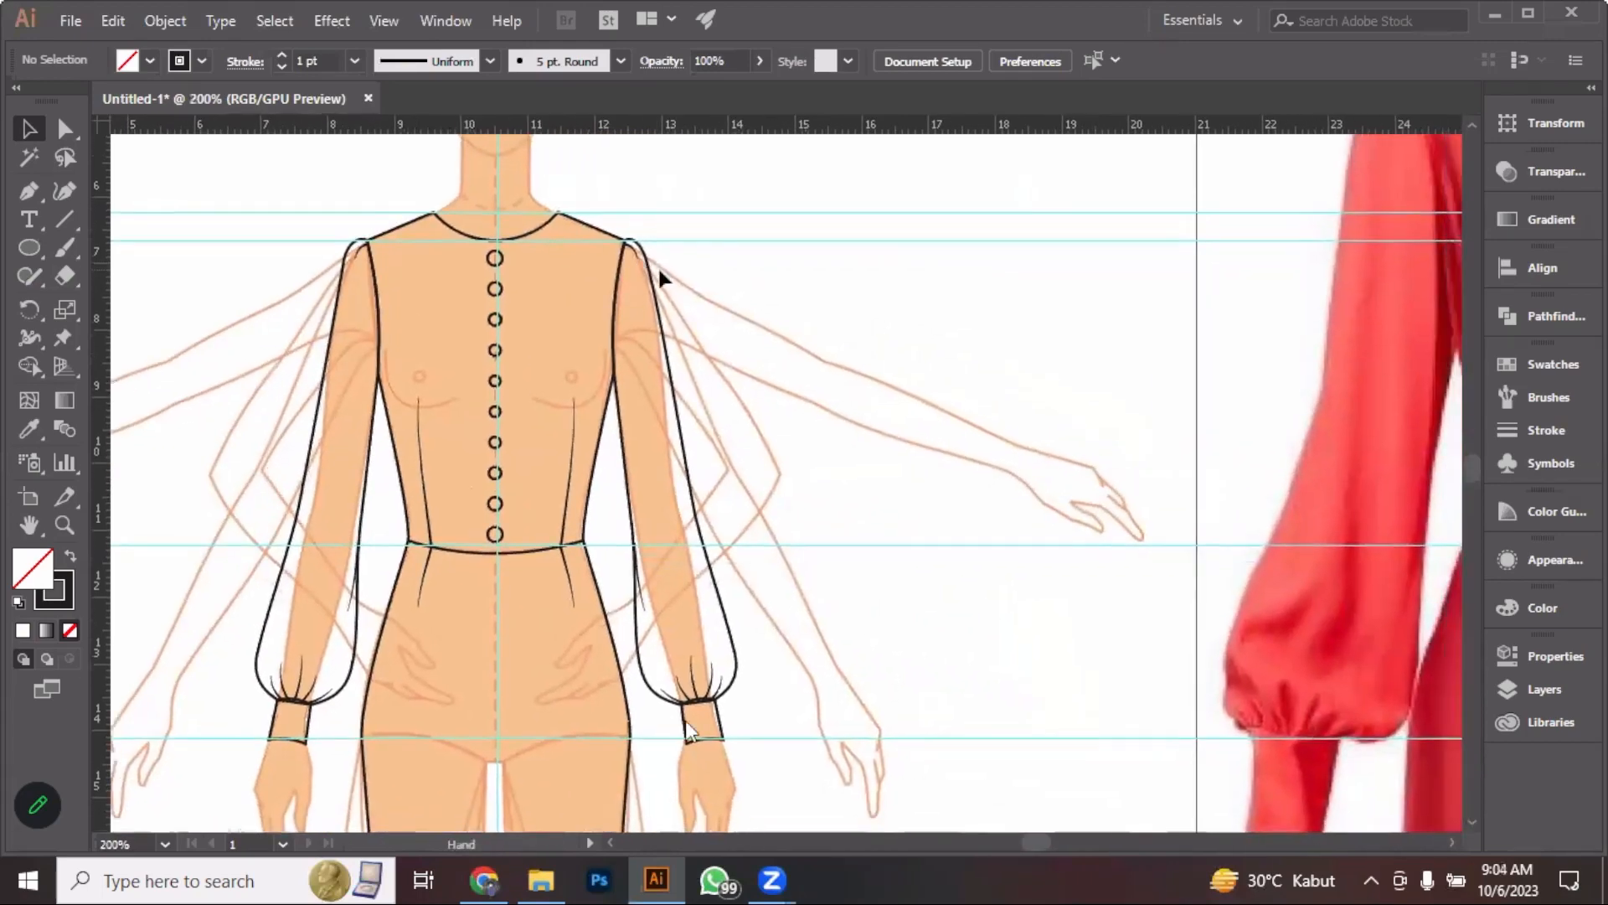
scroll(680, 330, down, 1)
drag(915, 334, 778, 464)
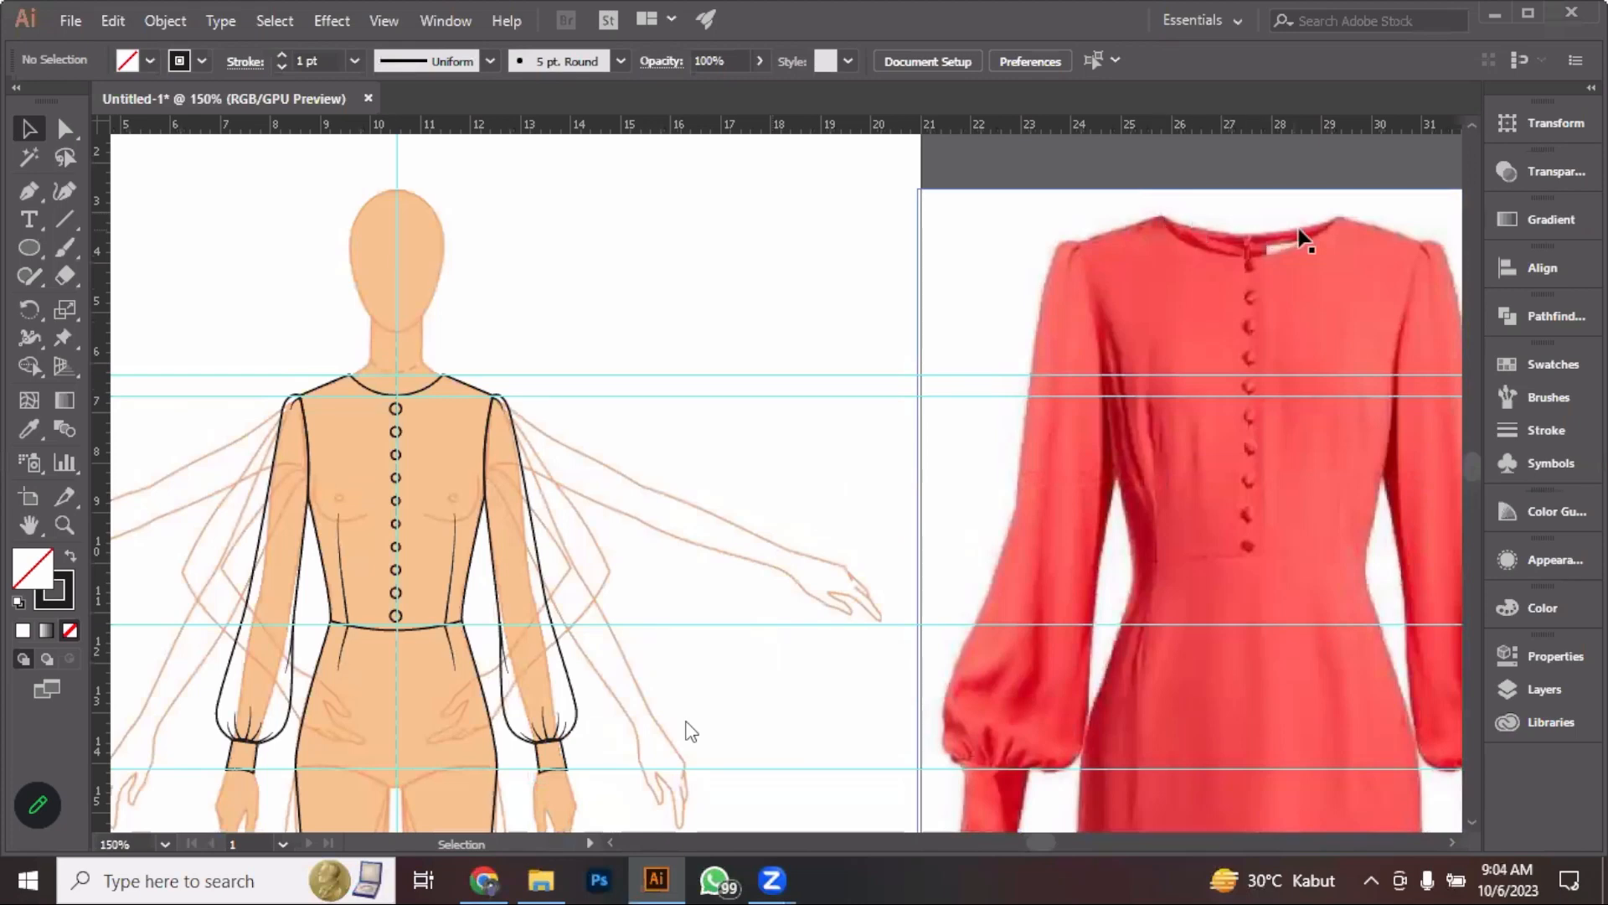
scroll(314, 365, up, 3)
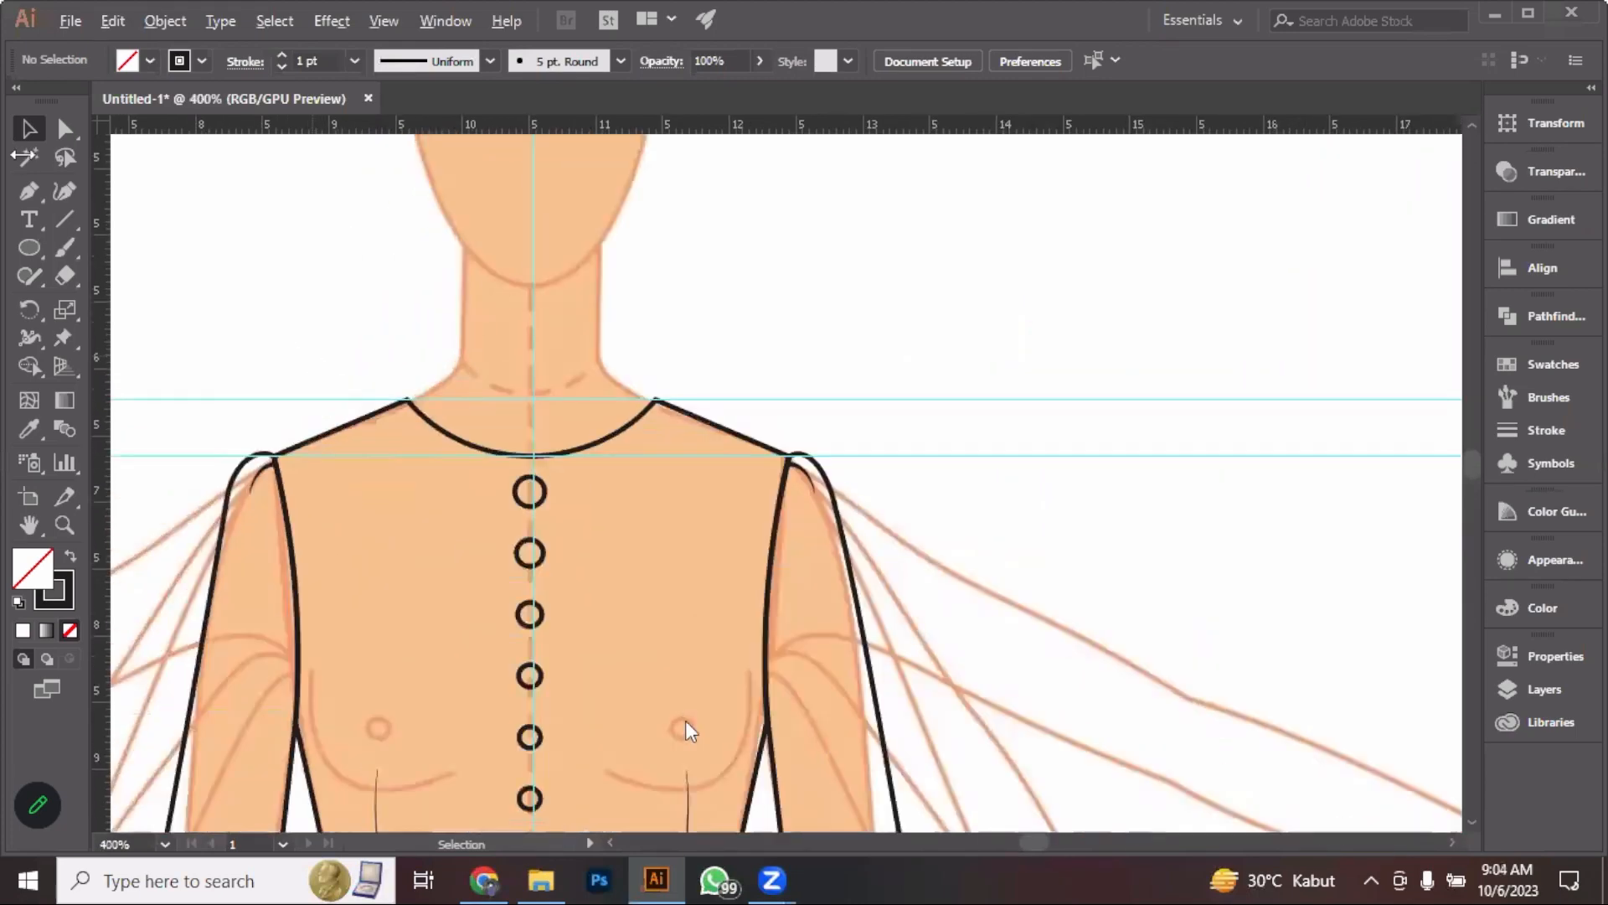
click(34, 198)
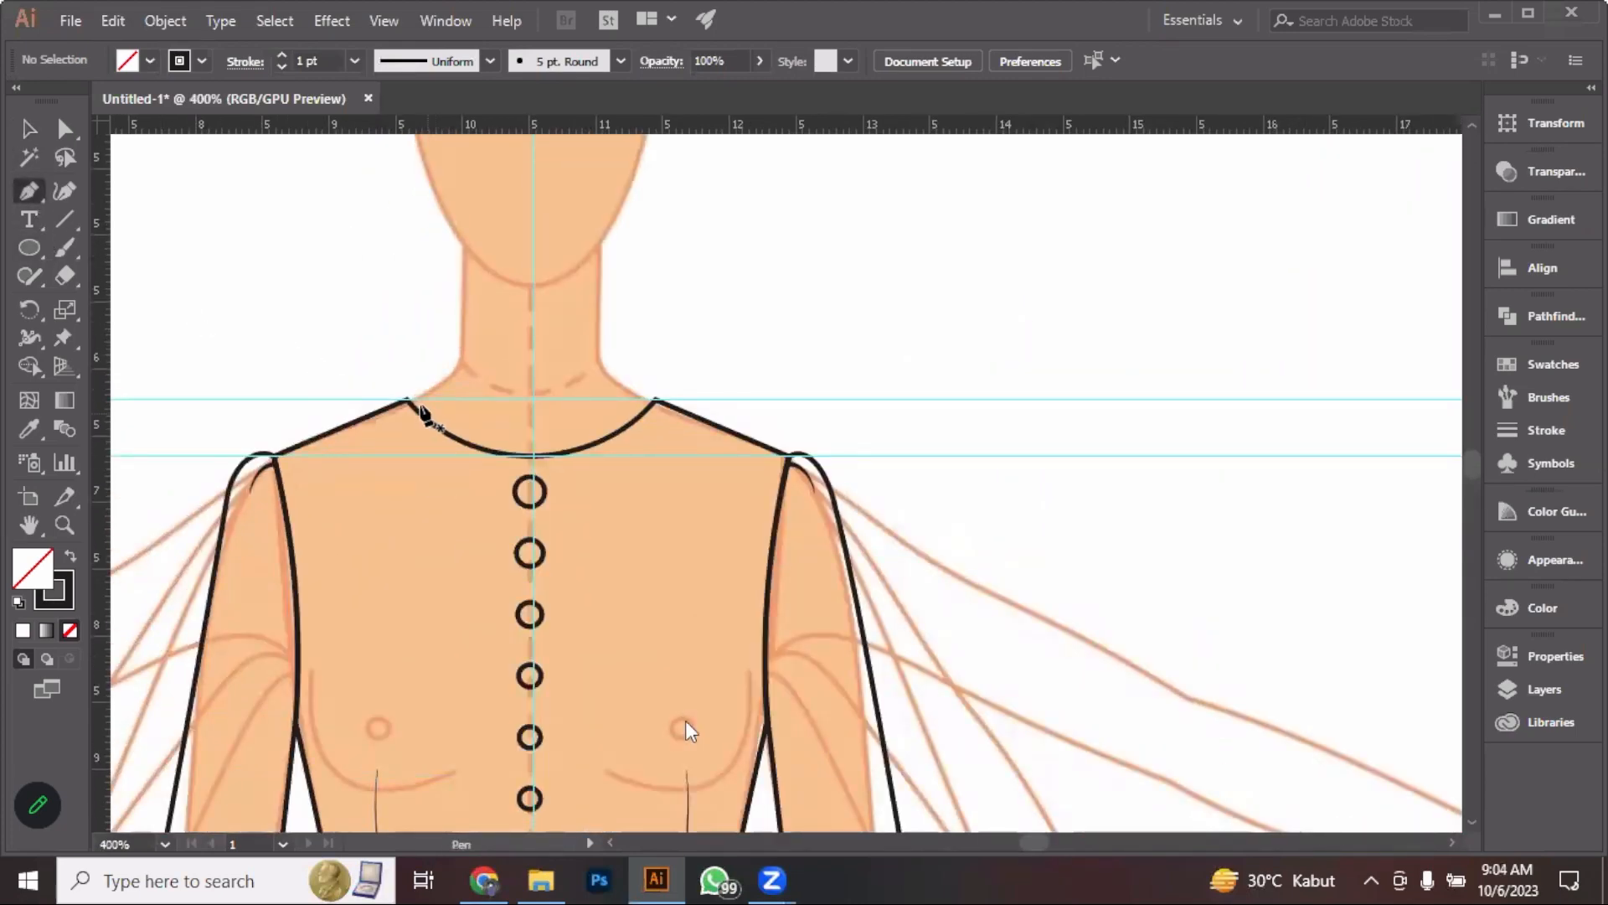
scroll(427, 413, up, 3)
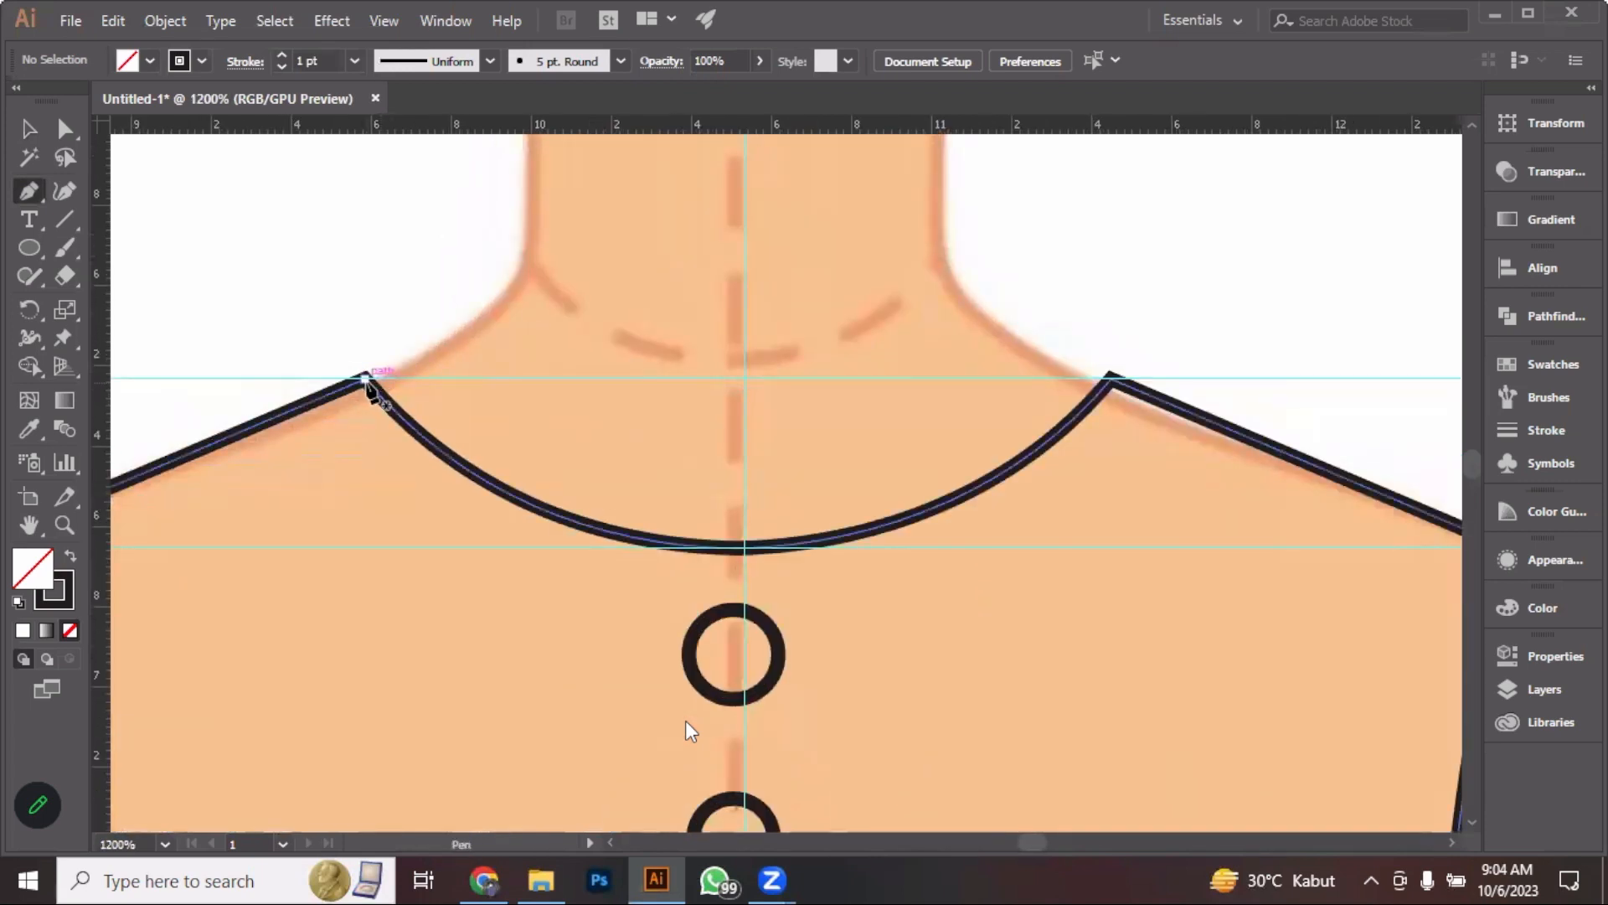
click(366, 379)
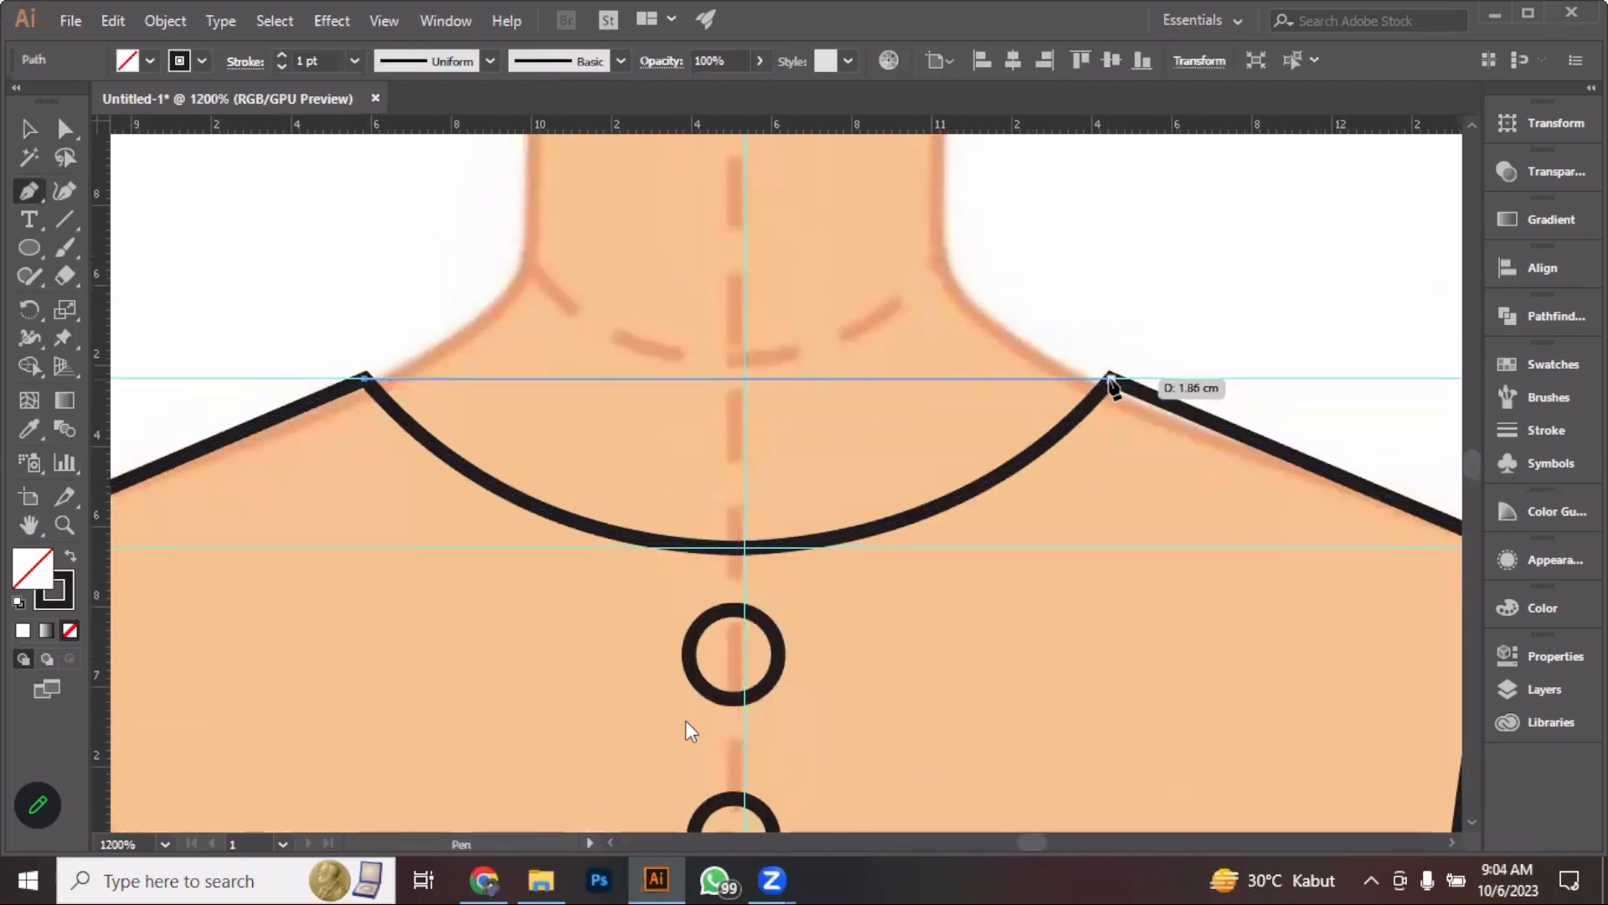
click(1112, 378)
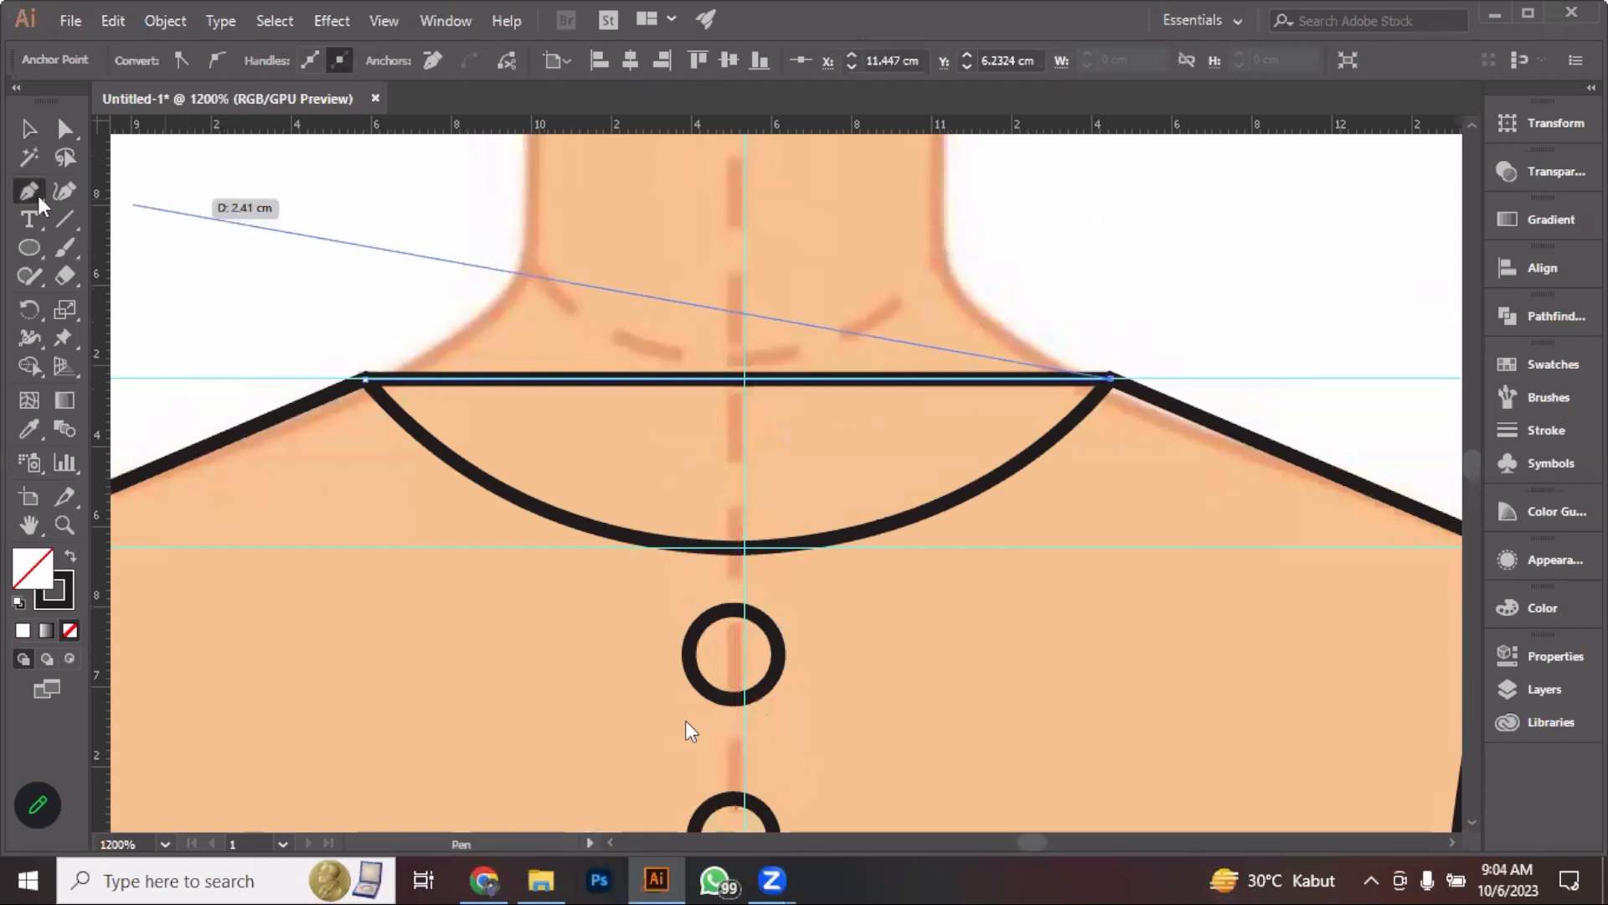
Bend the new neck line downward at its middle with the Anchor Point tool to form a shallow back neckline, and deselect it
drag(34, 201, 134, 276)
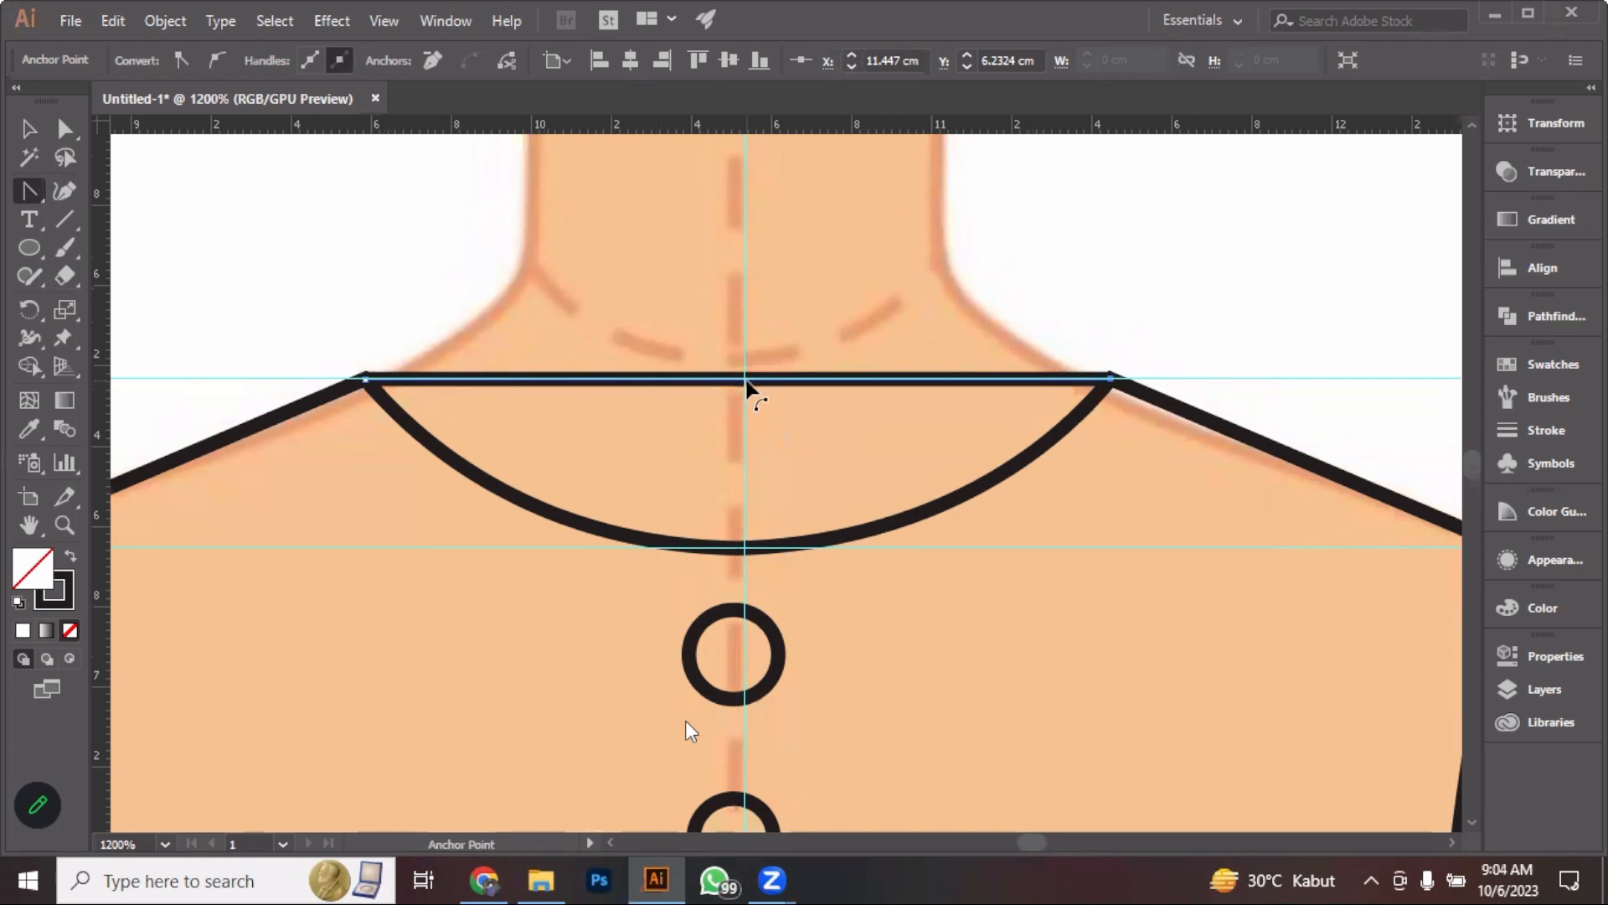
drag(746, 379, 744, 425)
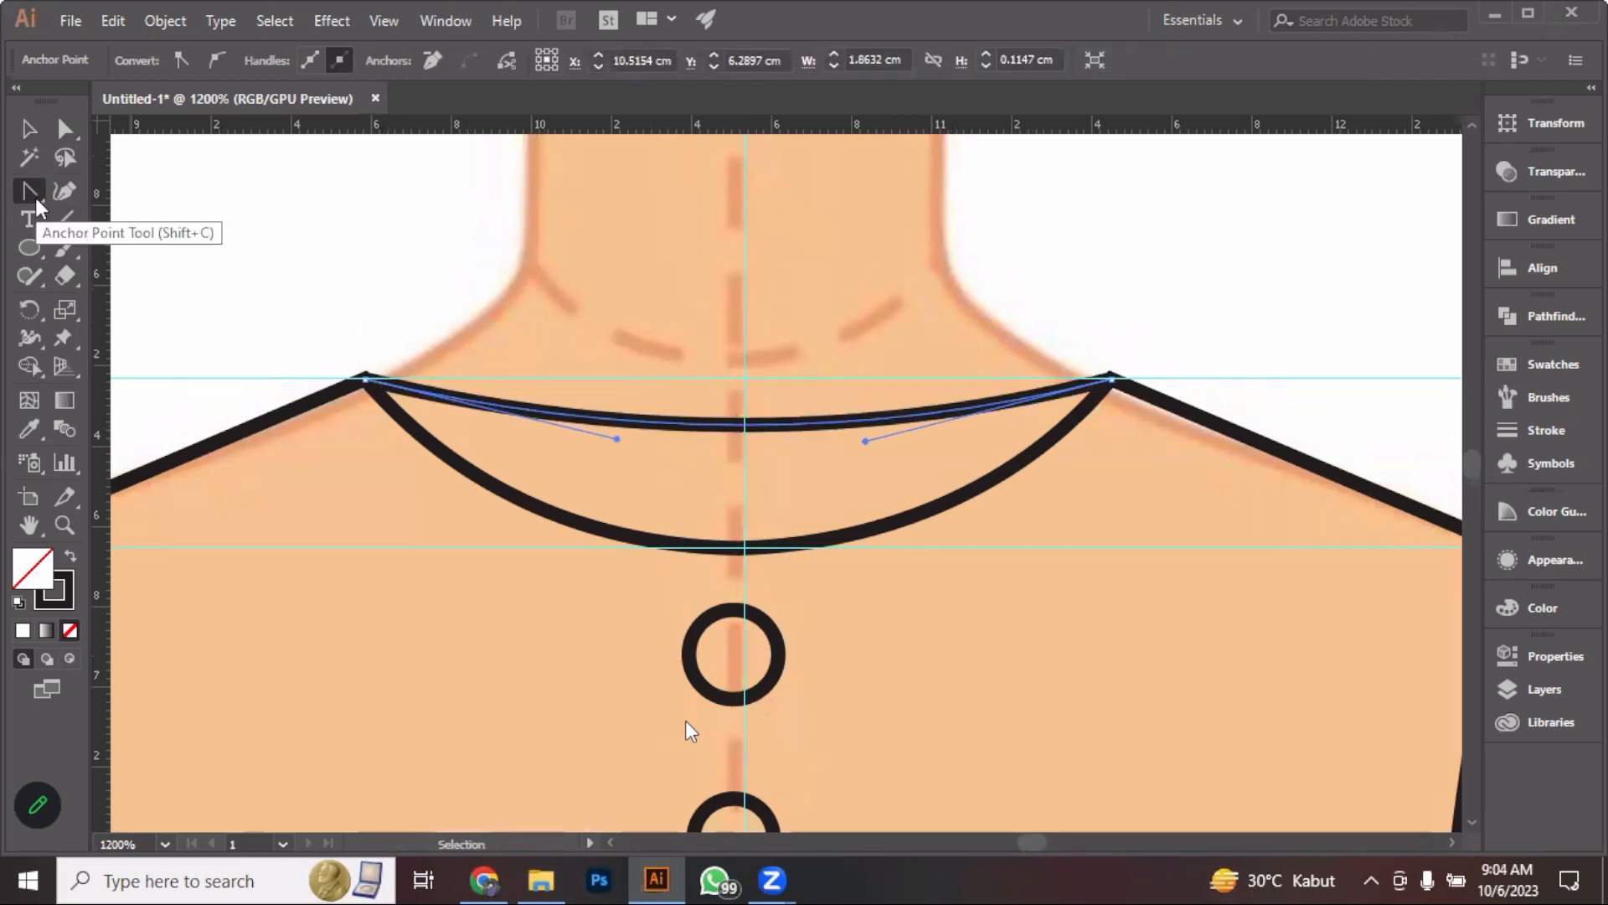
click(29, 128)
click(455, 367)
Move the red dress reference photo to the left of the artboard, clearing the space on its right, and deselect it
scroll(459, 376, down, 8)
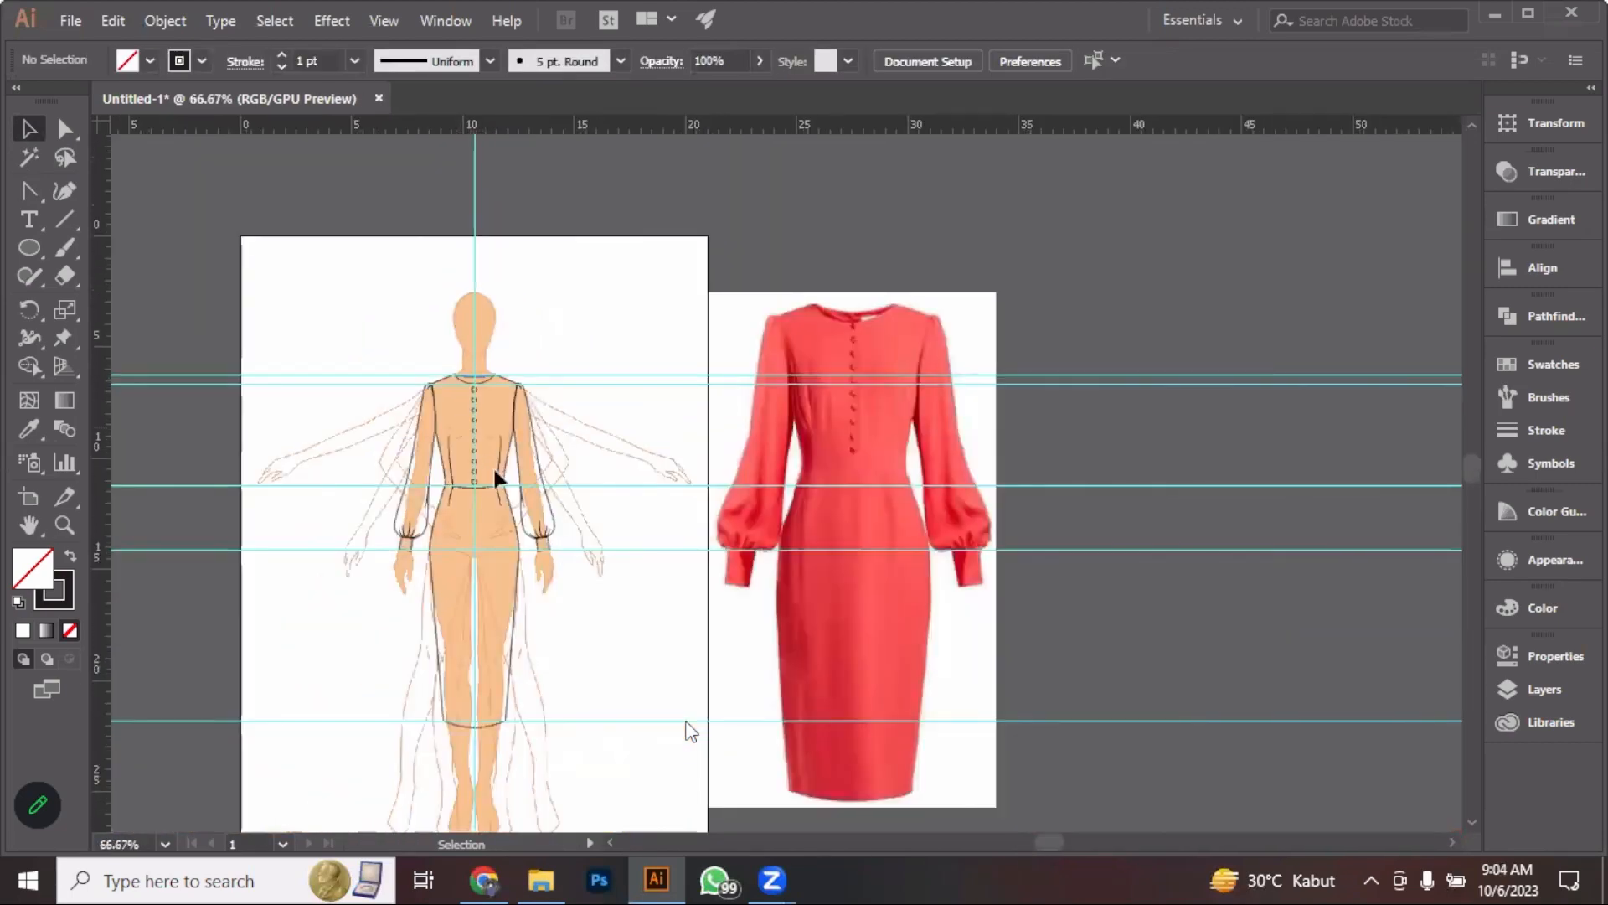
key(space)
drag(495, 478, 442, 328)
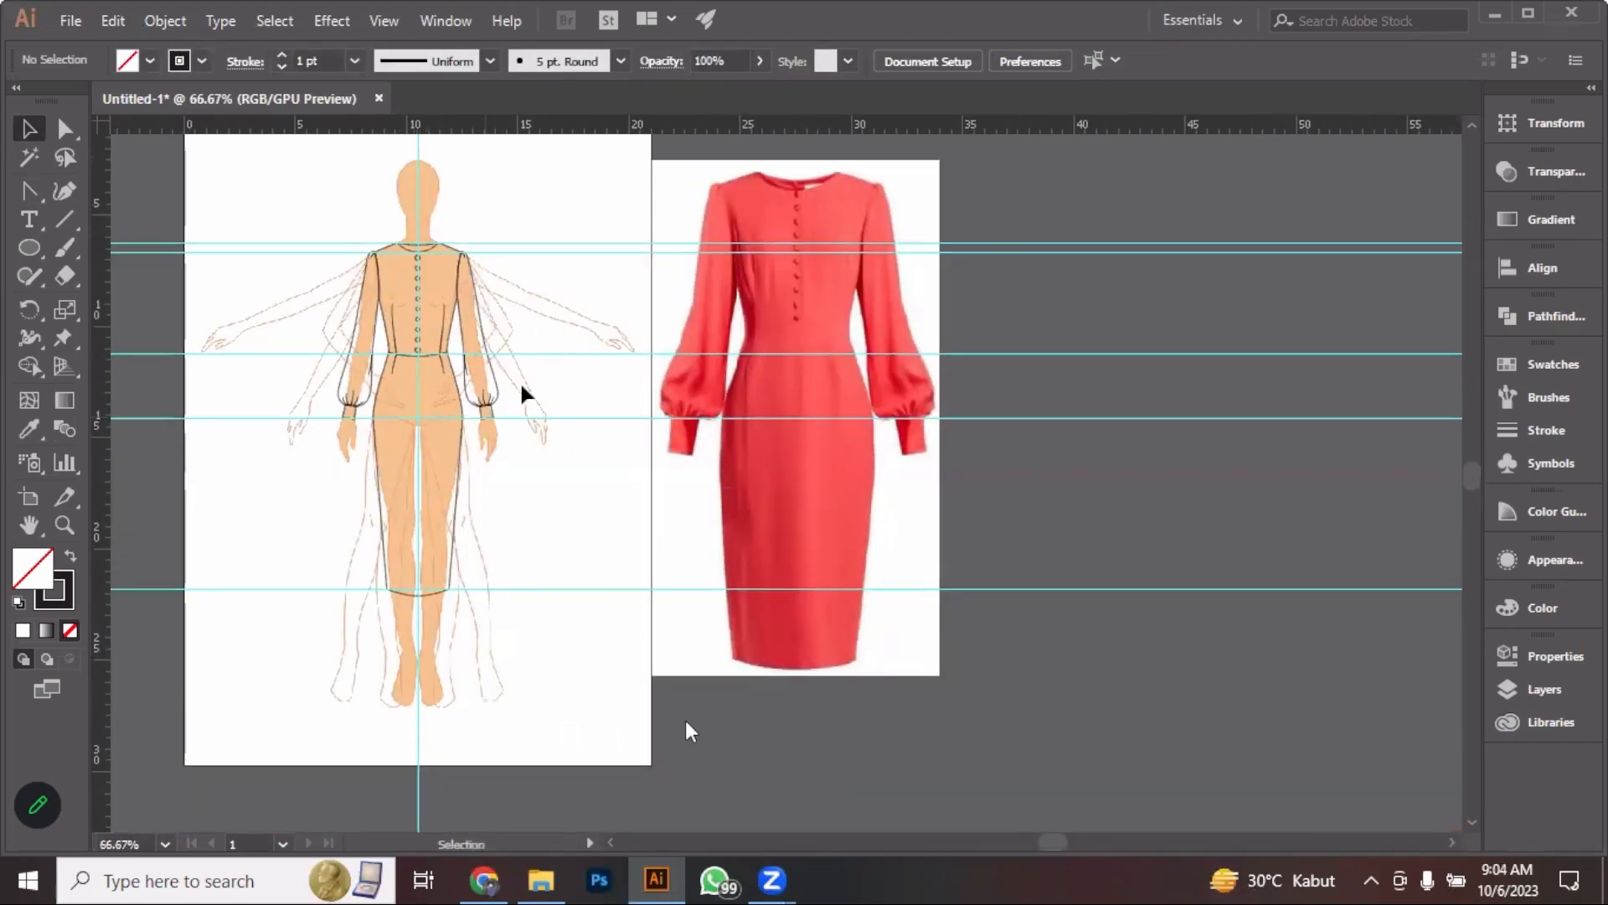
drag(519, 383, 565, 442)
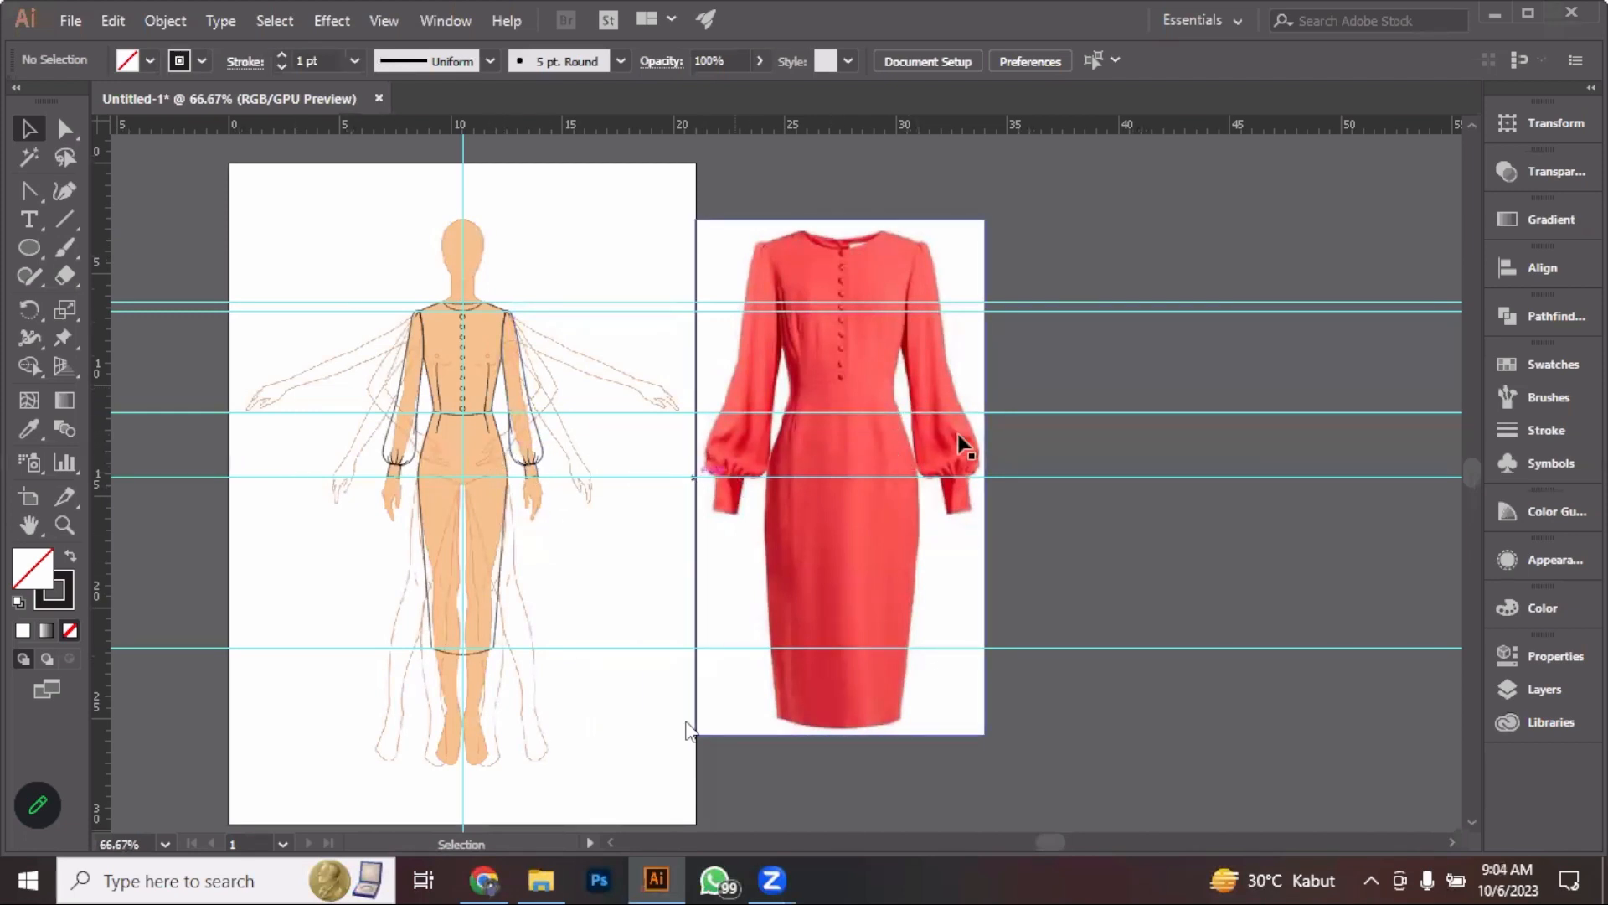
drag(963, 445, 421, 457)
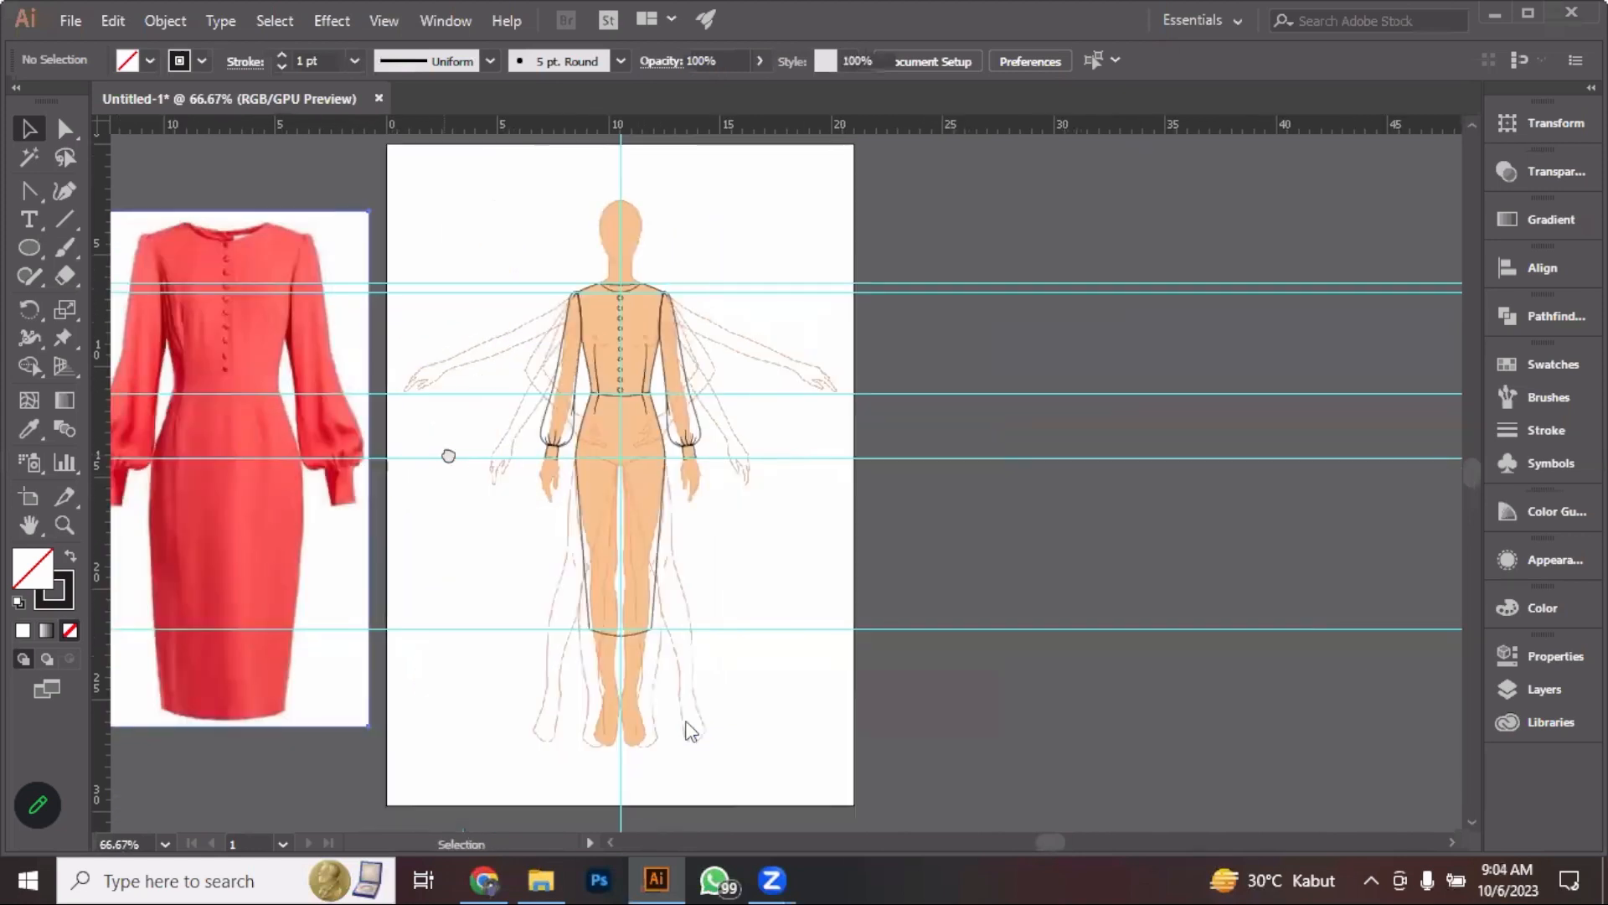
click(535, 248)
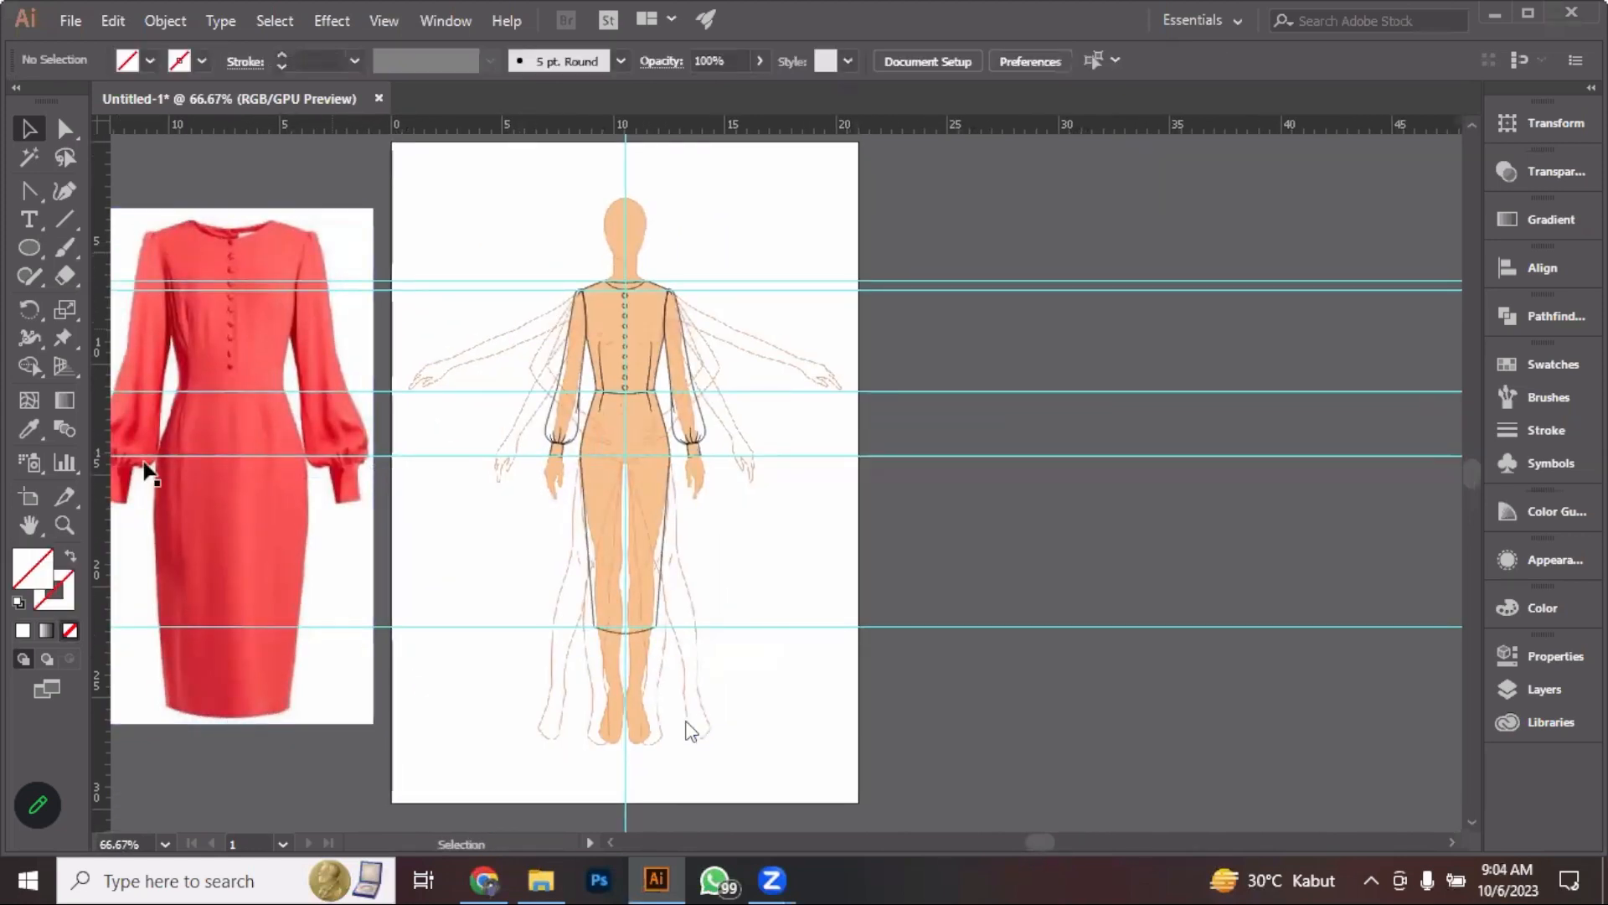
Duplicate the A4 artboard together with the dress drawing to the right of the original, and leave artboard editing
click(27, 498)
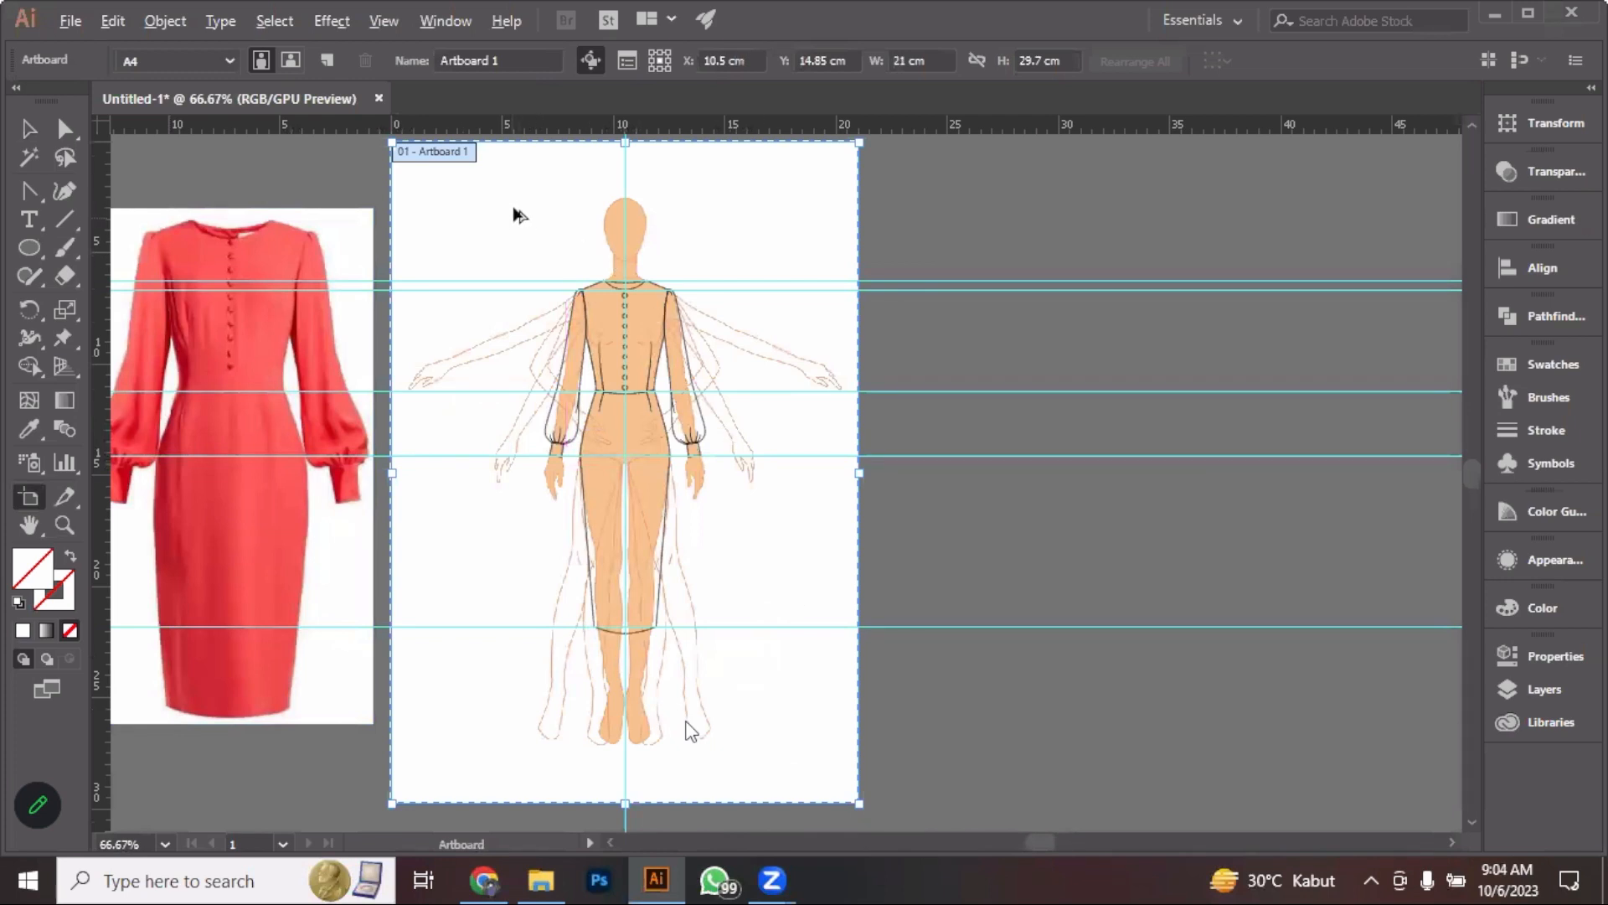
drag(515, 211, 990, 210)
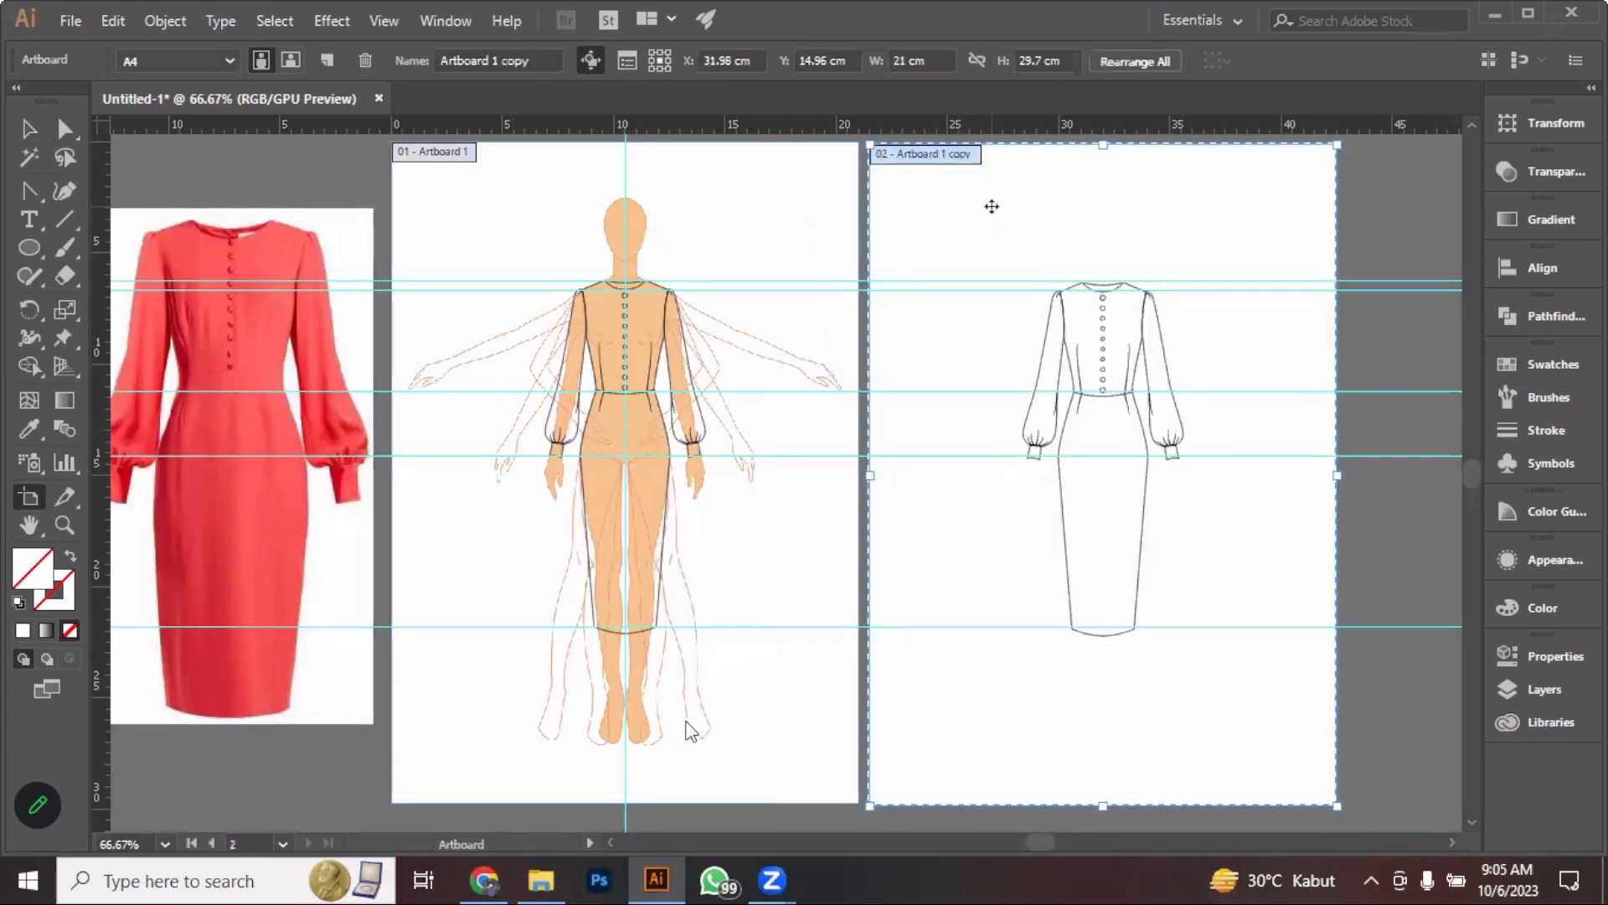
click(28, 129)
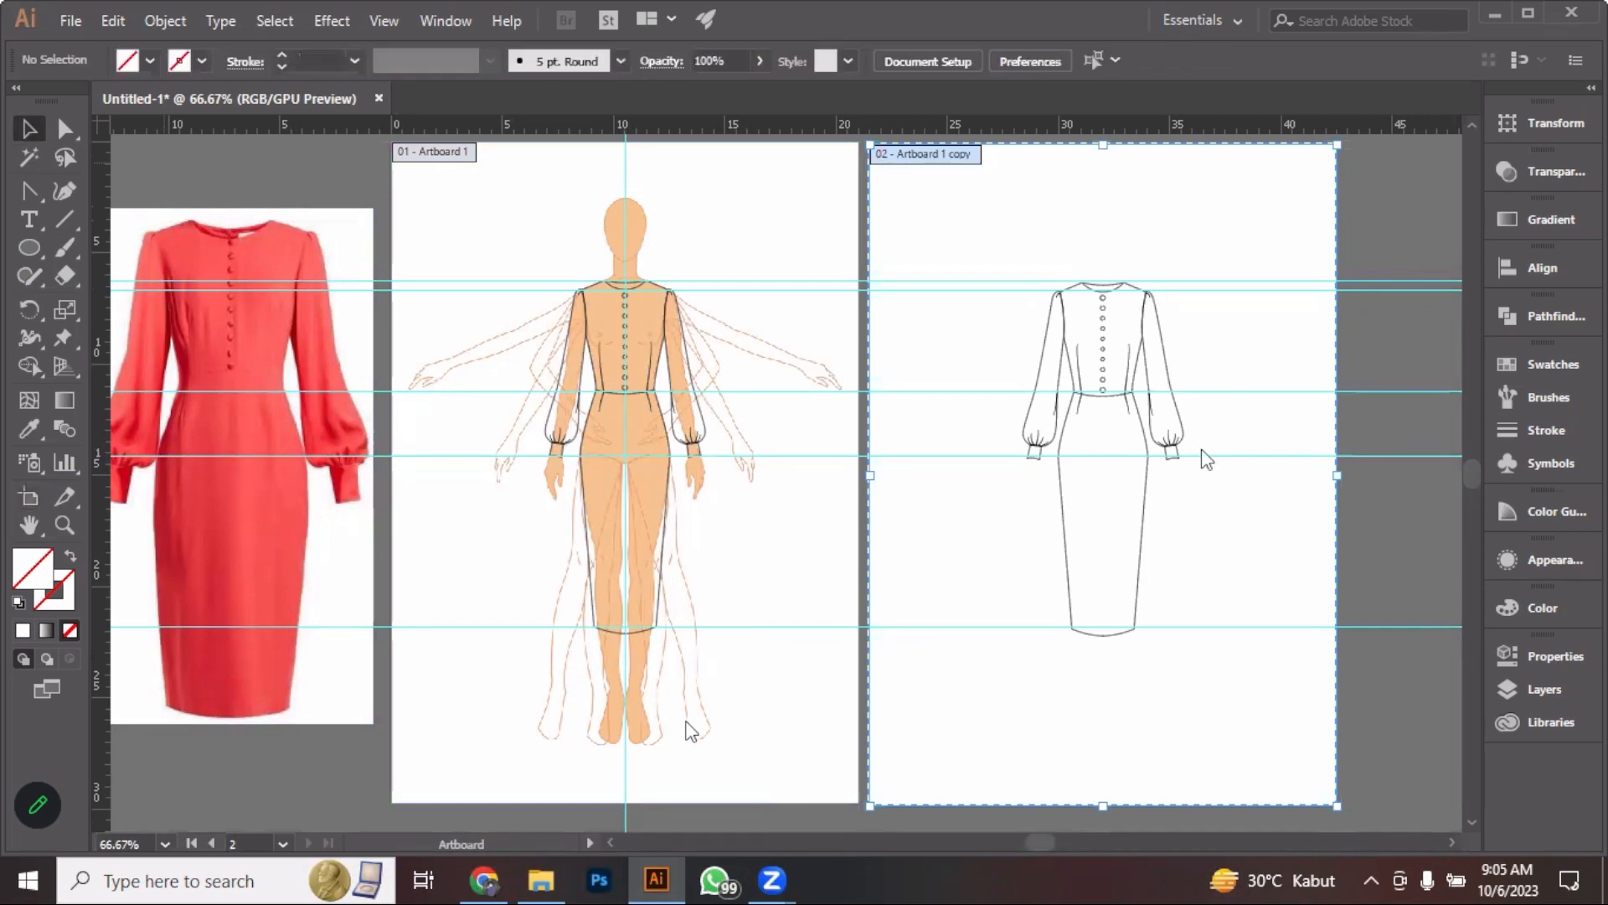
Move the red dress reference photo to the right of the duplicated artboard and deselect it
scroll(1307, 386, right, 3)
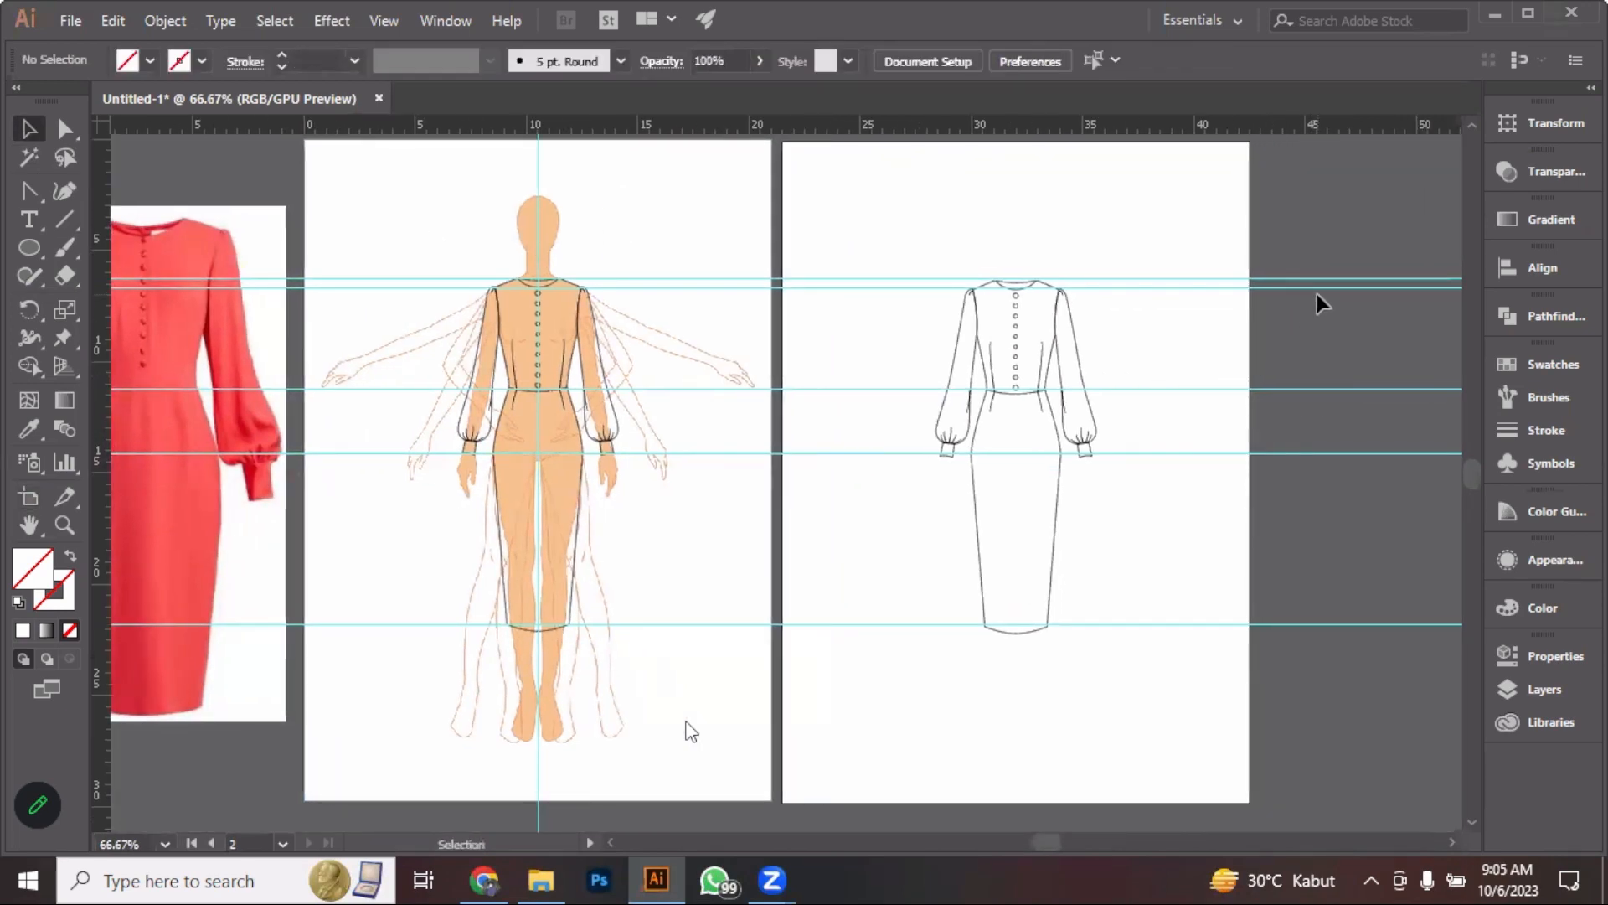
scroll(1073, 304, up, 1)
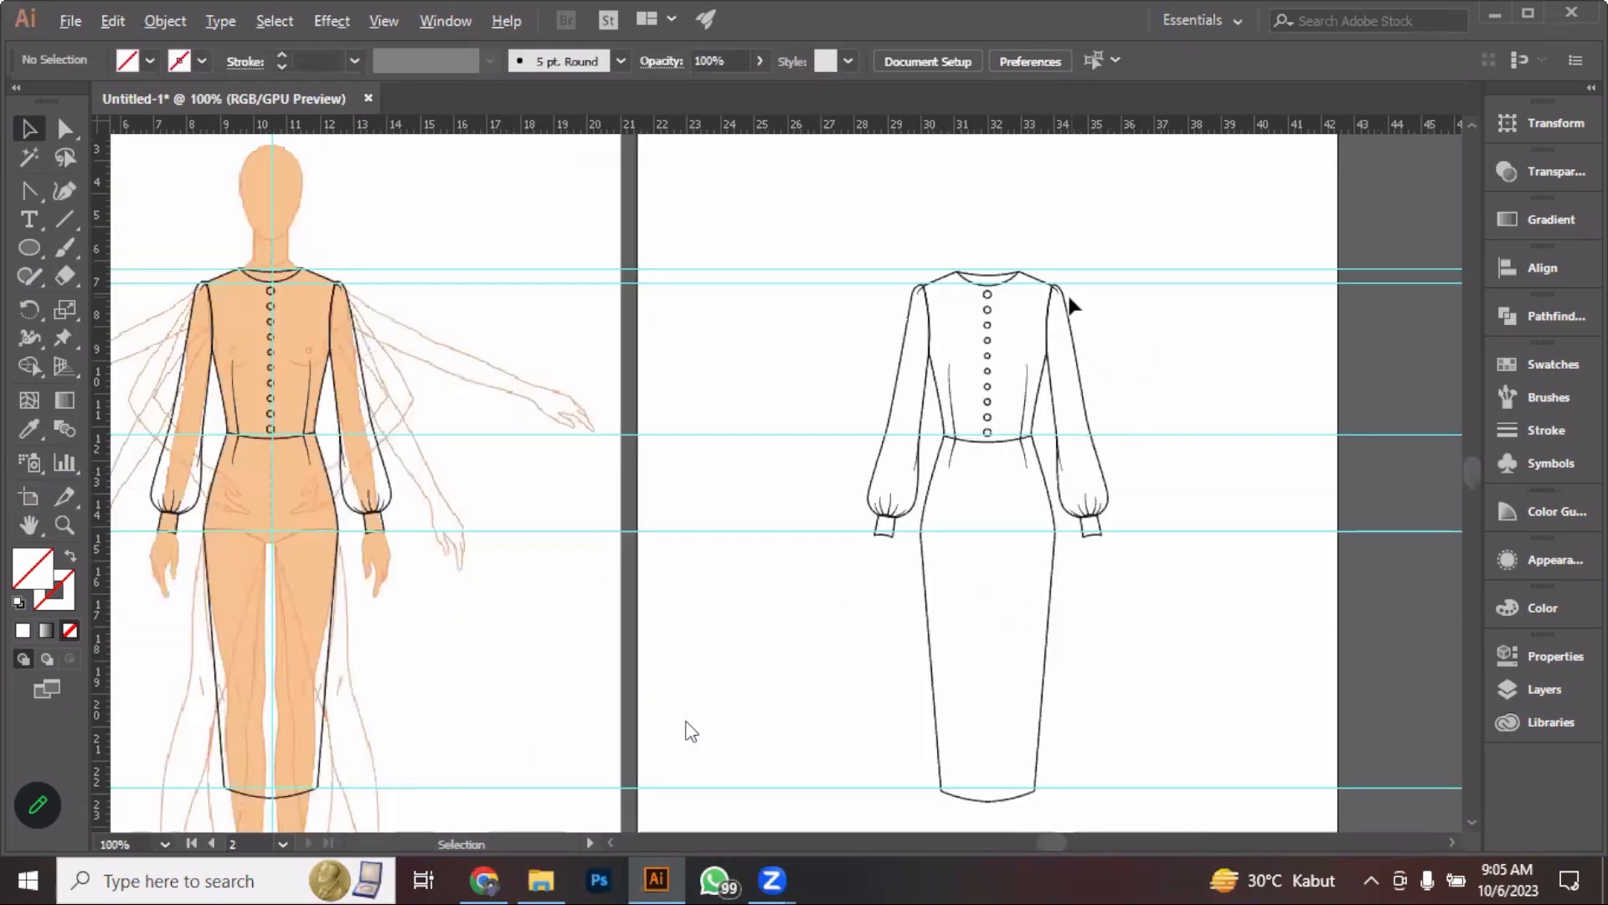
scroll(1073, 304, down, 1)
drag(985, 318, 909, 358)
scroll(809, 322, up, 2)
scroll(810, 327, down, 3)
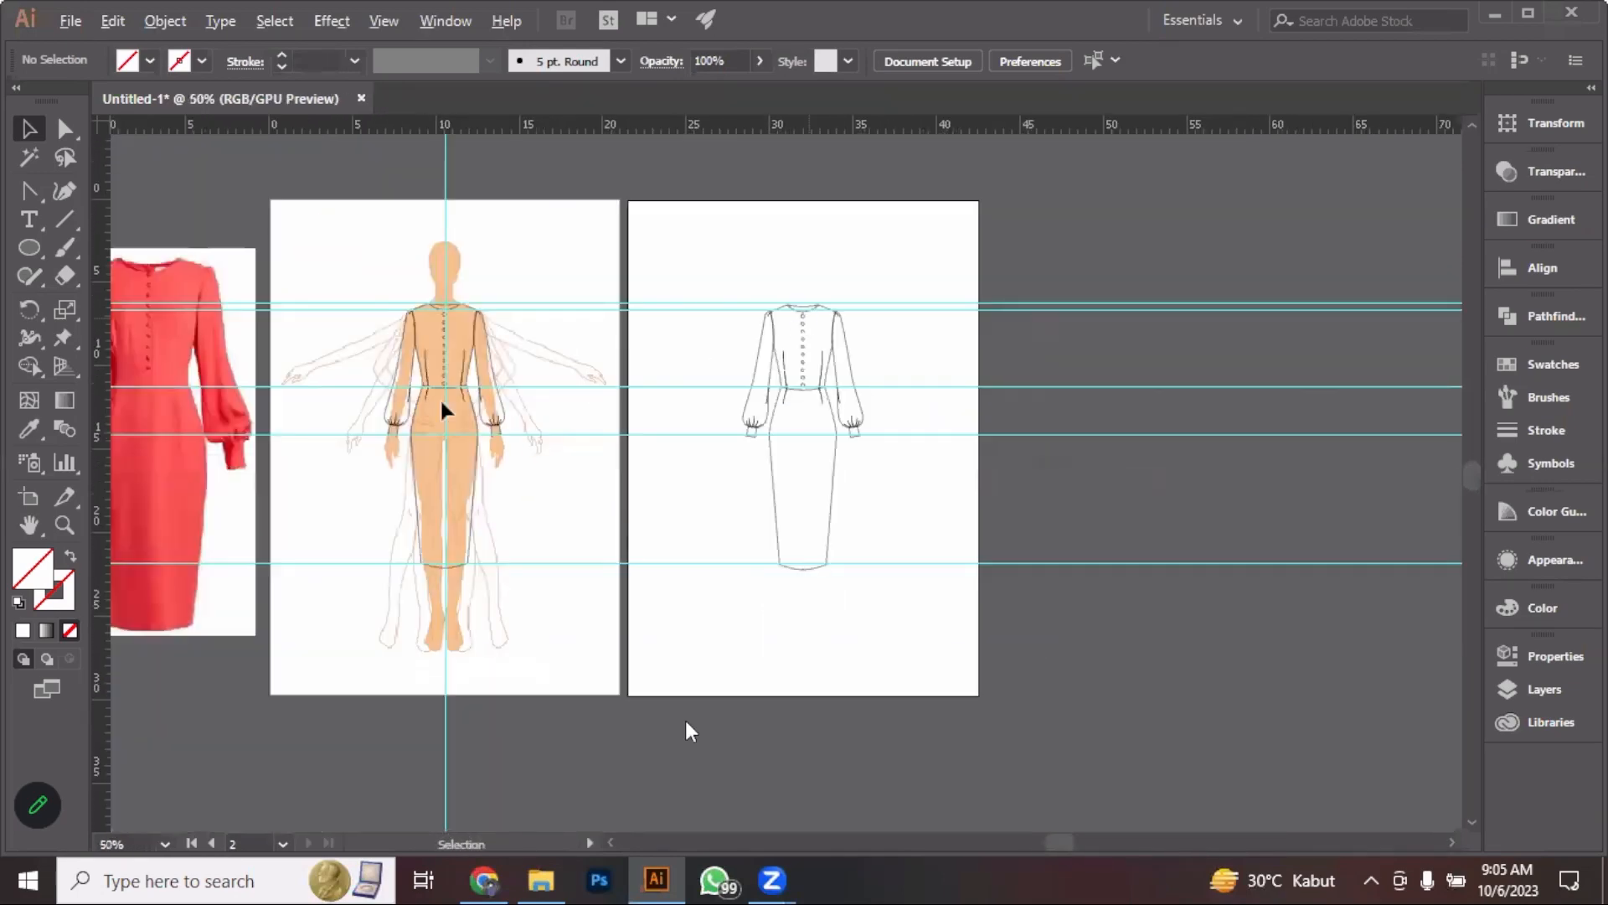
drag(199, 352, 1178, 379)
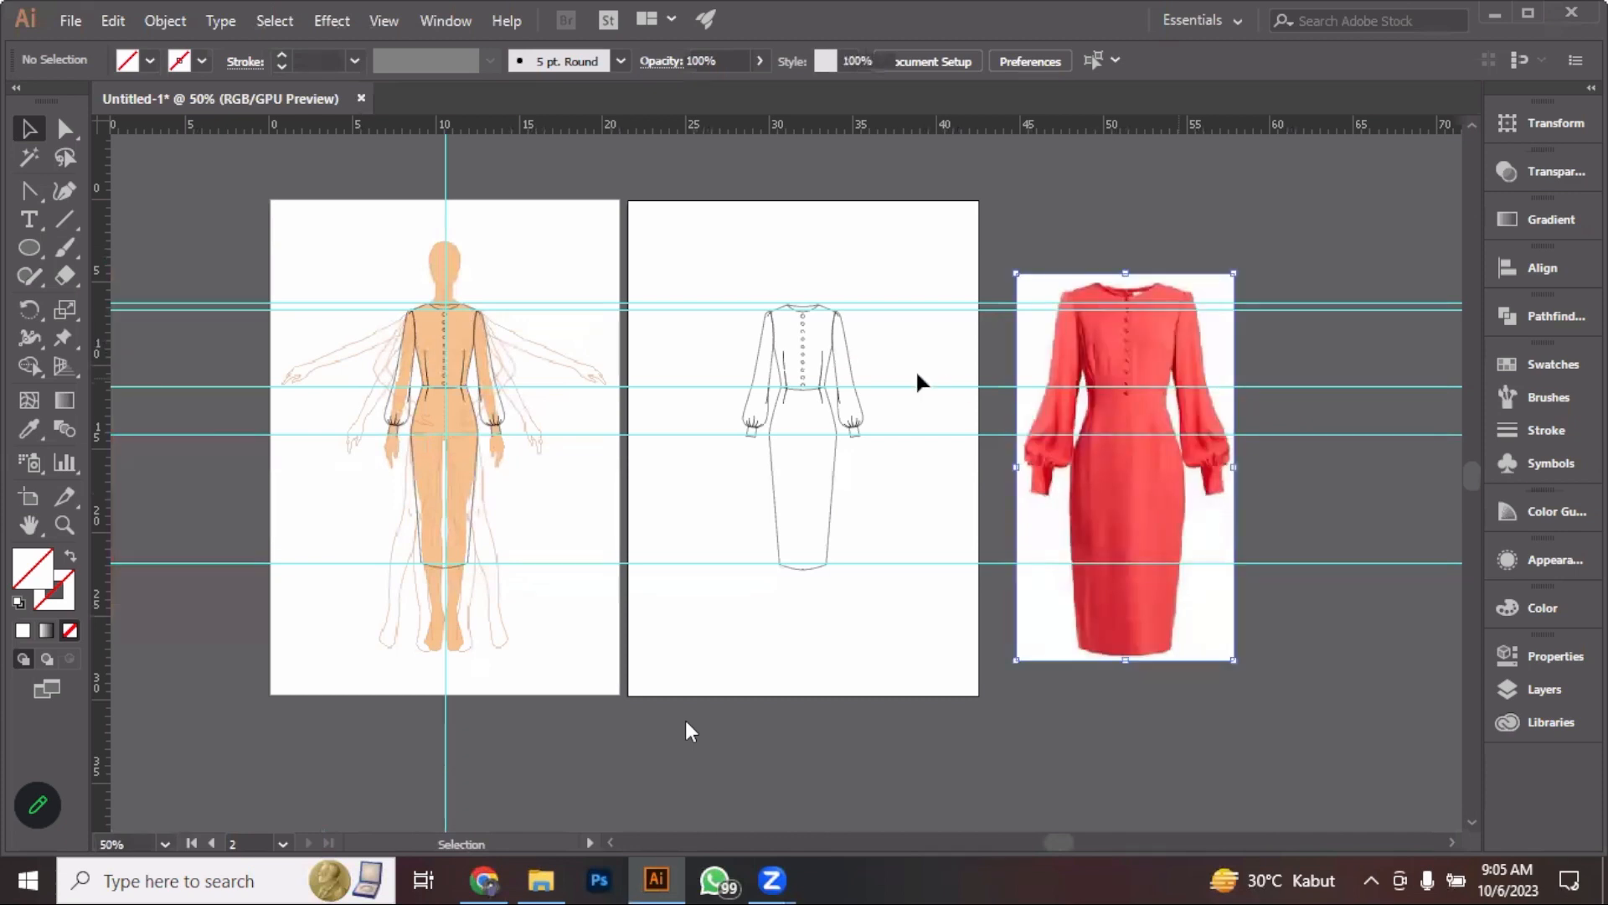
scroll(978, 355, up, 3)
click(980, 344)
Fill the dress body on the duplicated artboard with red sampled from the reference photo's skirt using the Eyedropper
scroll(977, 345, down, 1)
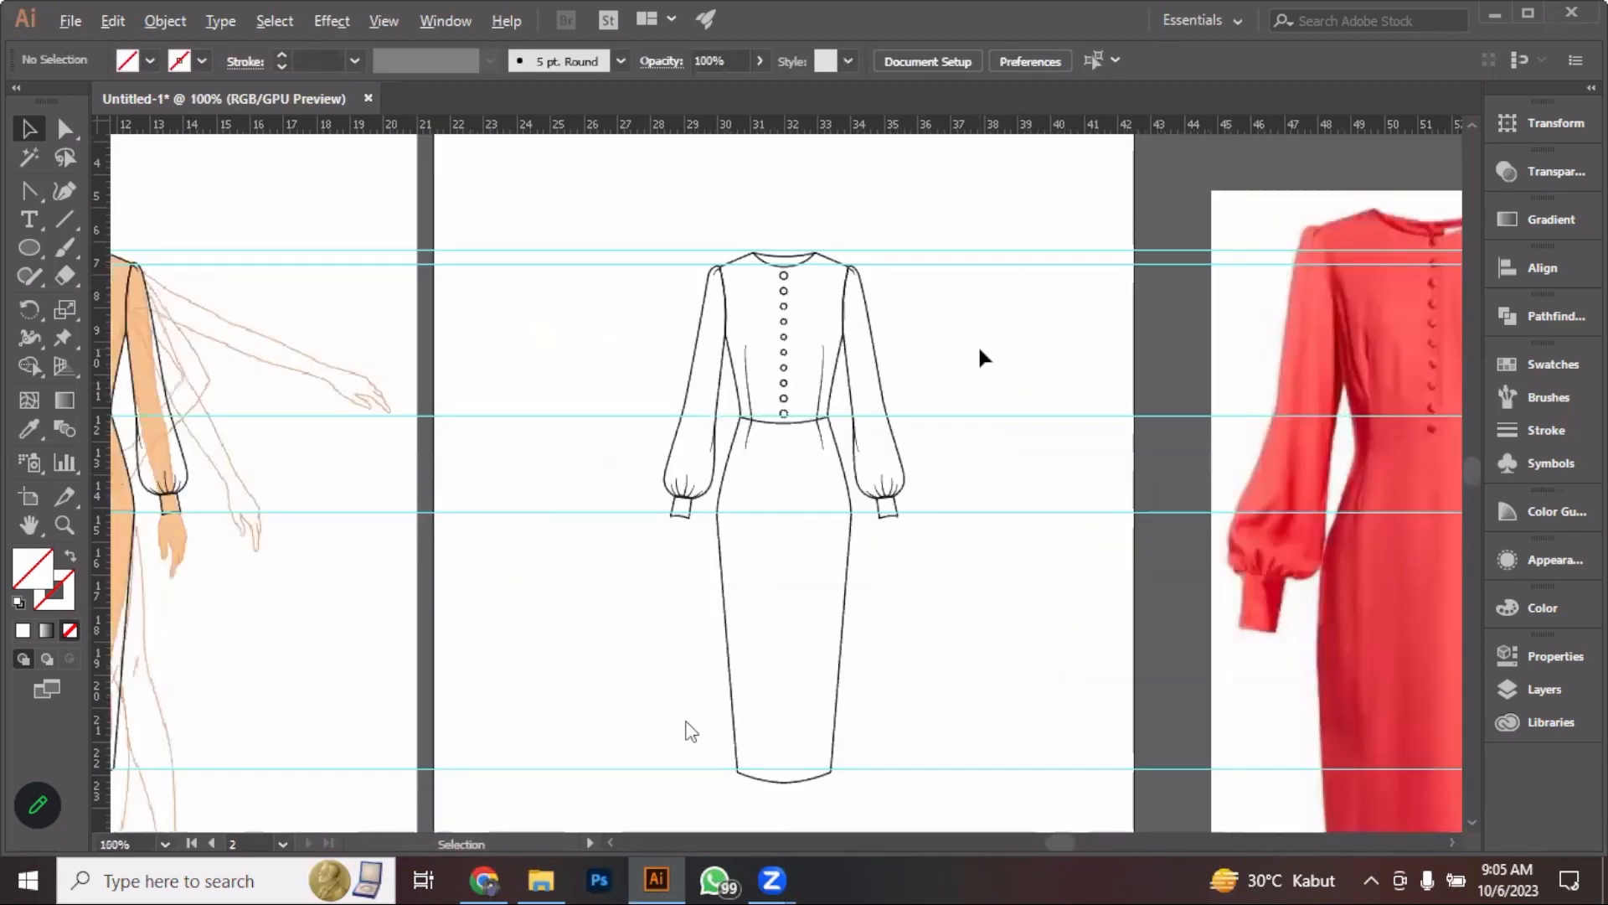
drag(944, 329, 751, 309)
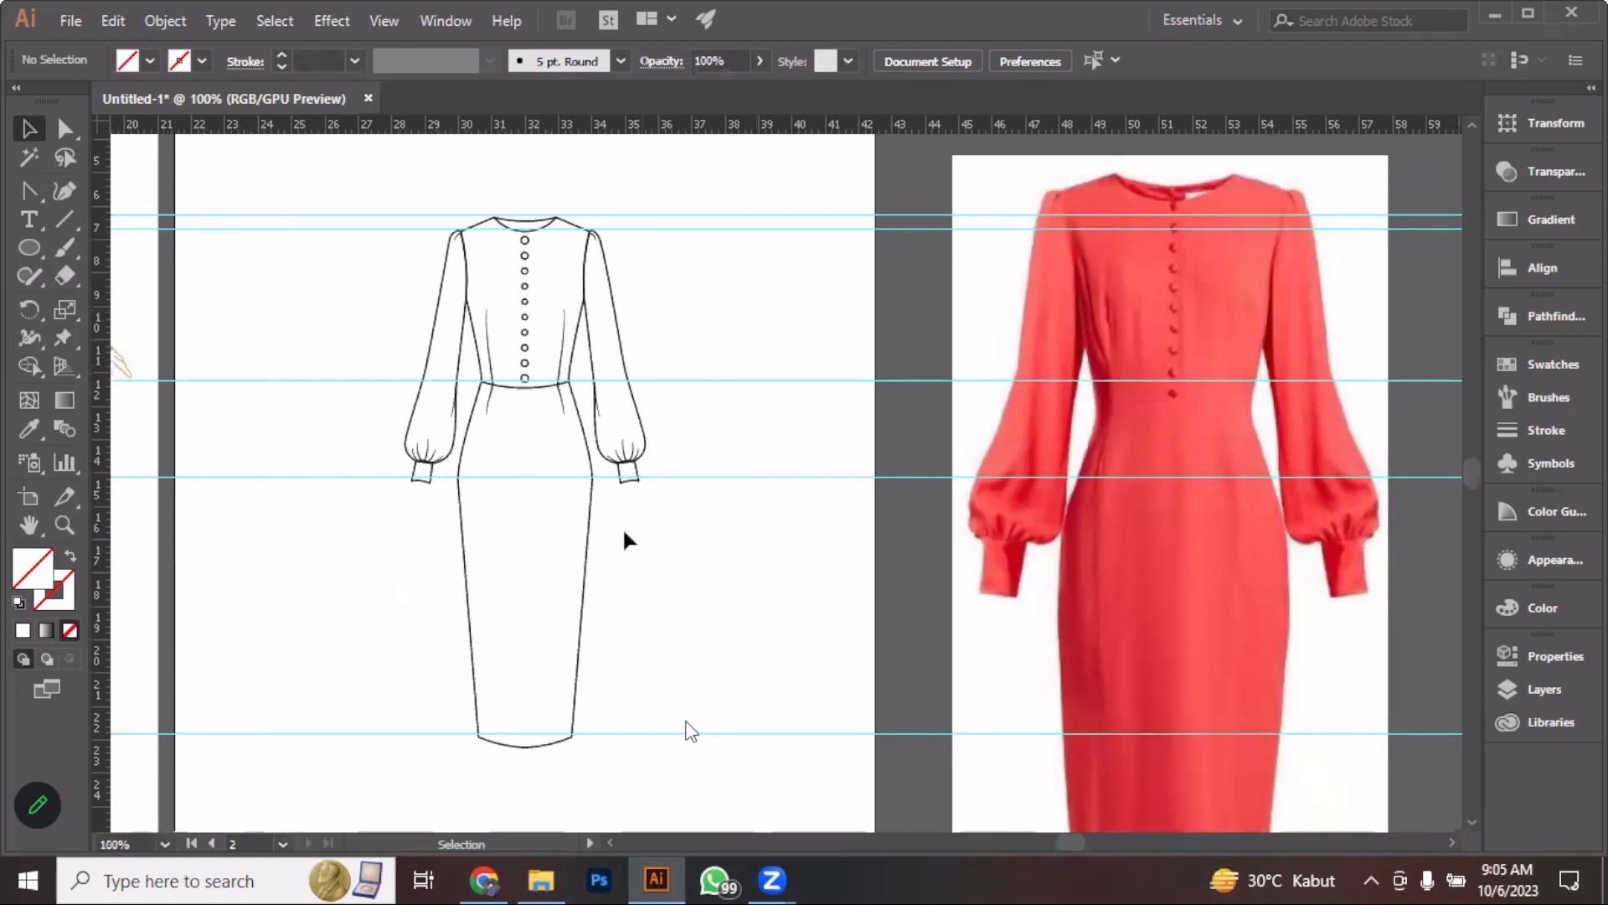
click(591, 540)
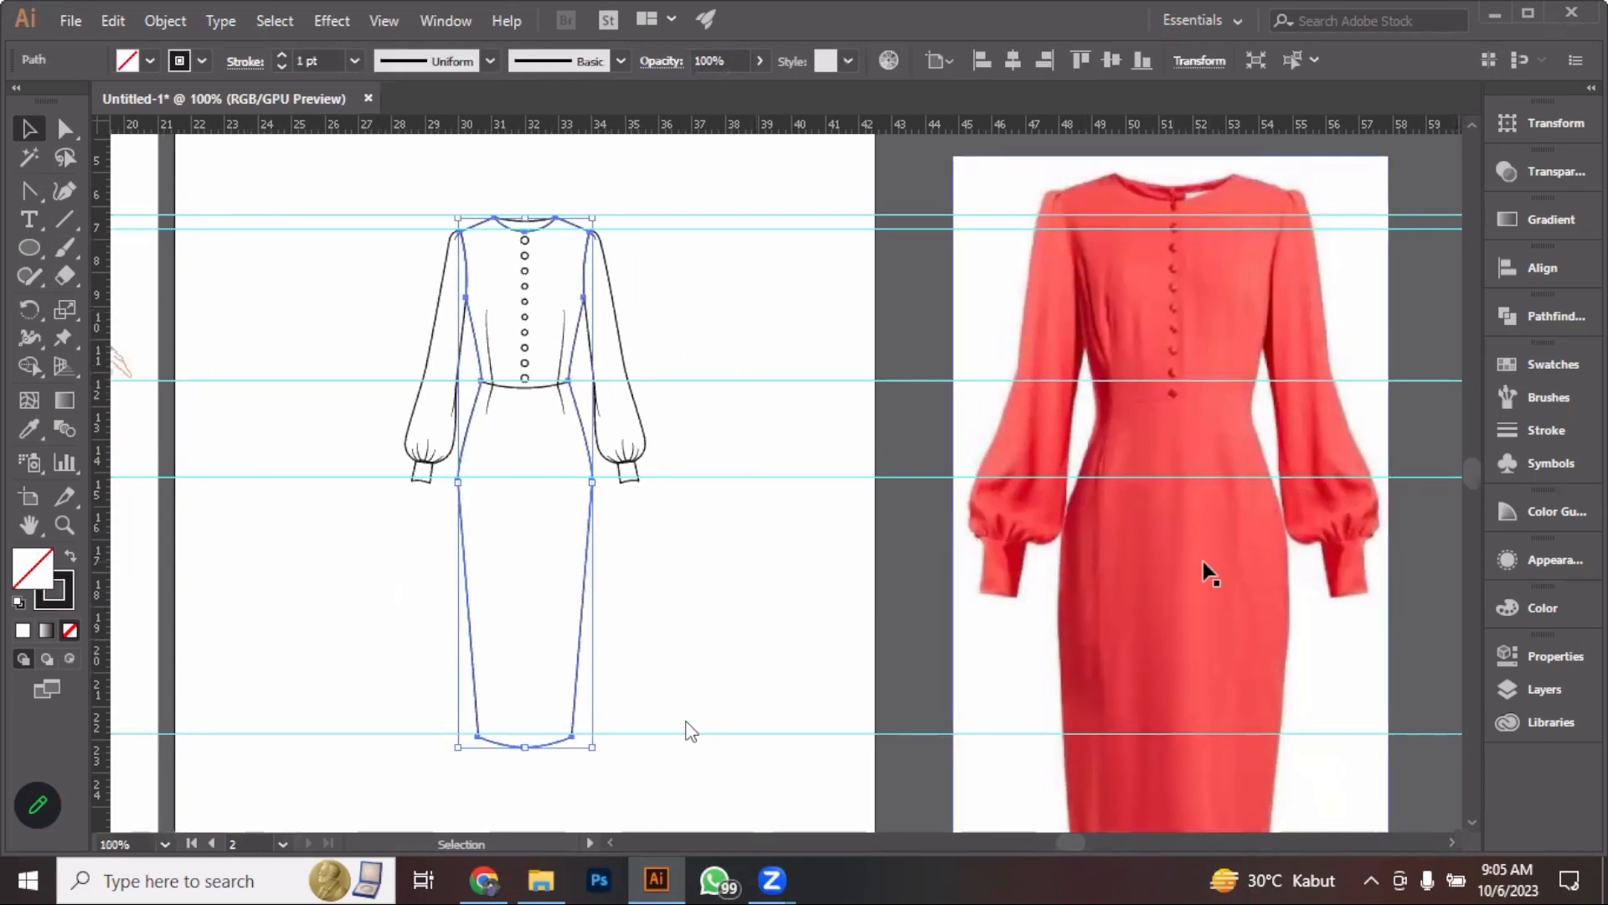
click(41, 431)
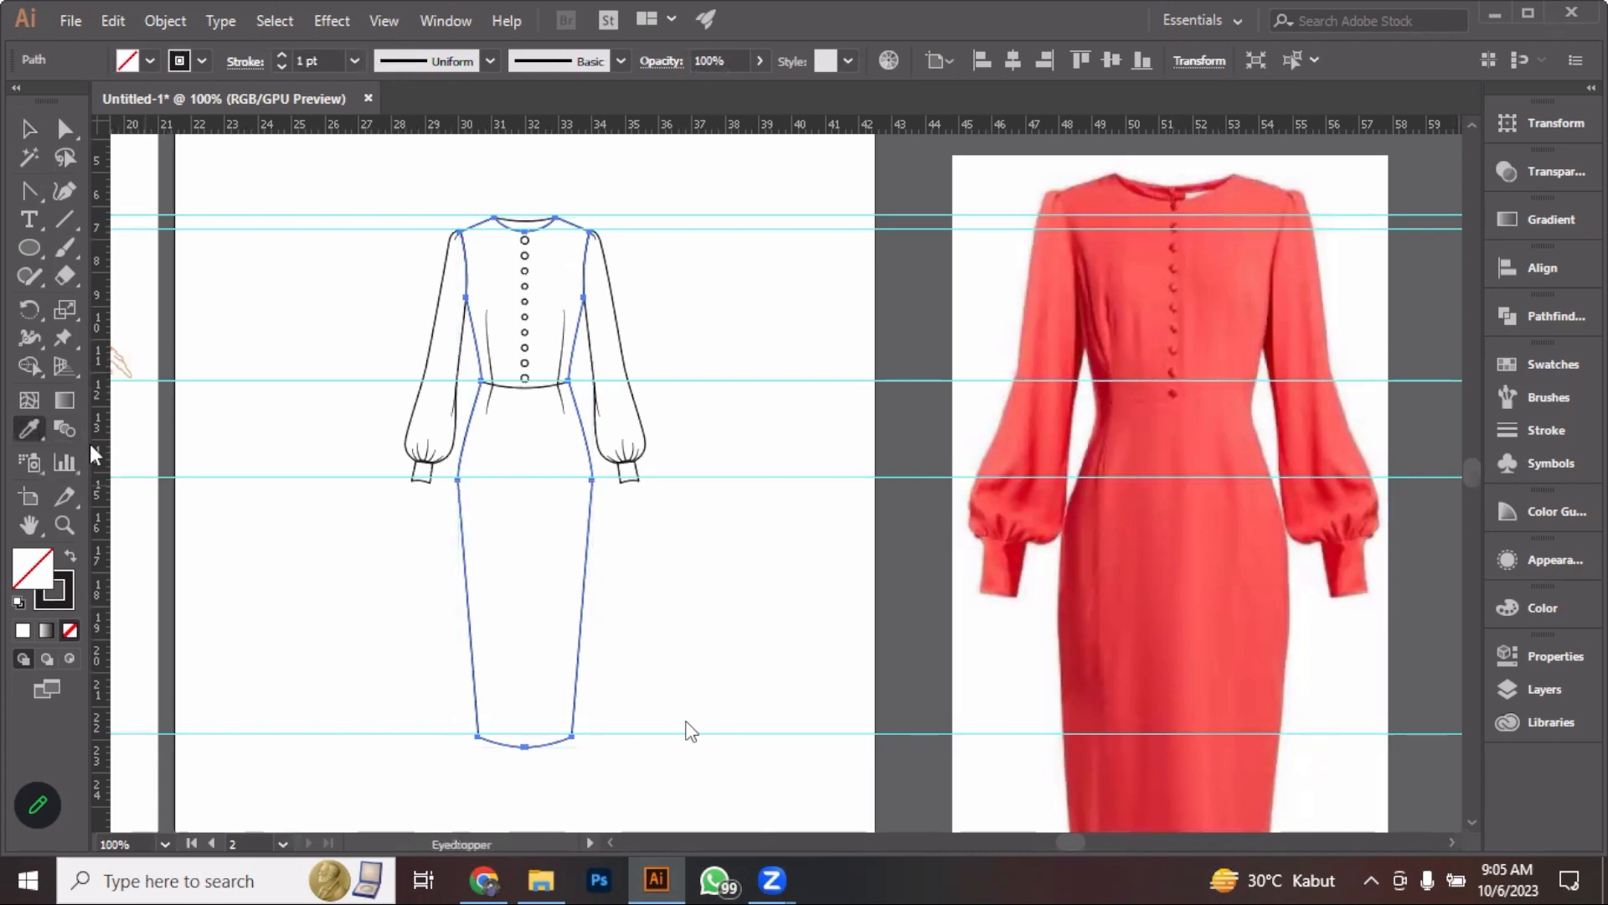
click(1191, 613)
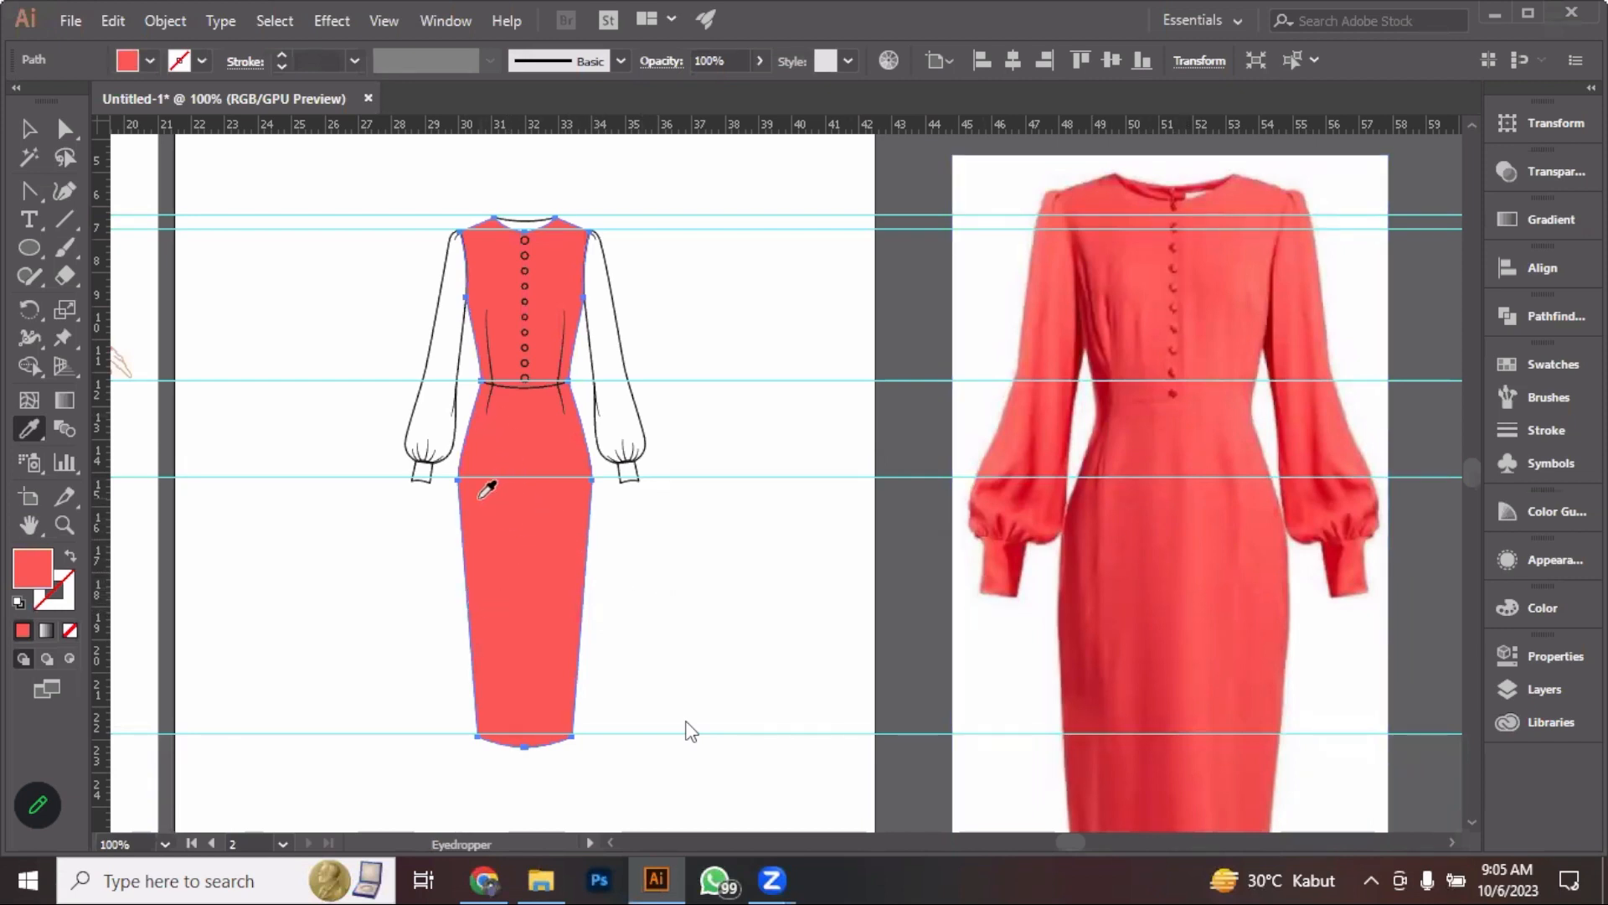
Restore the outline of the red dress body with a 1 pt stroke and deselect it
click(46, 125)
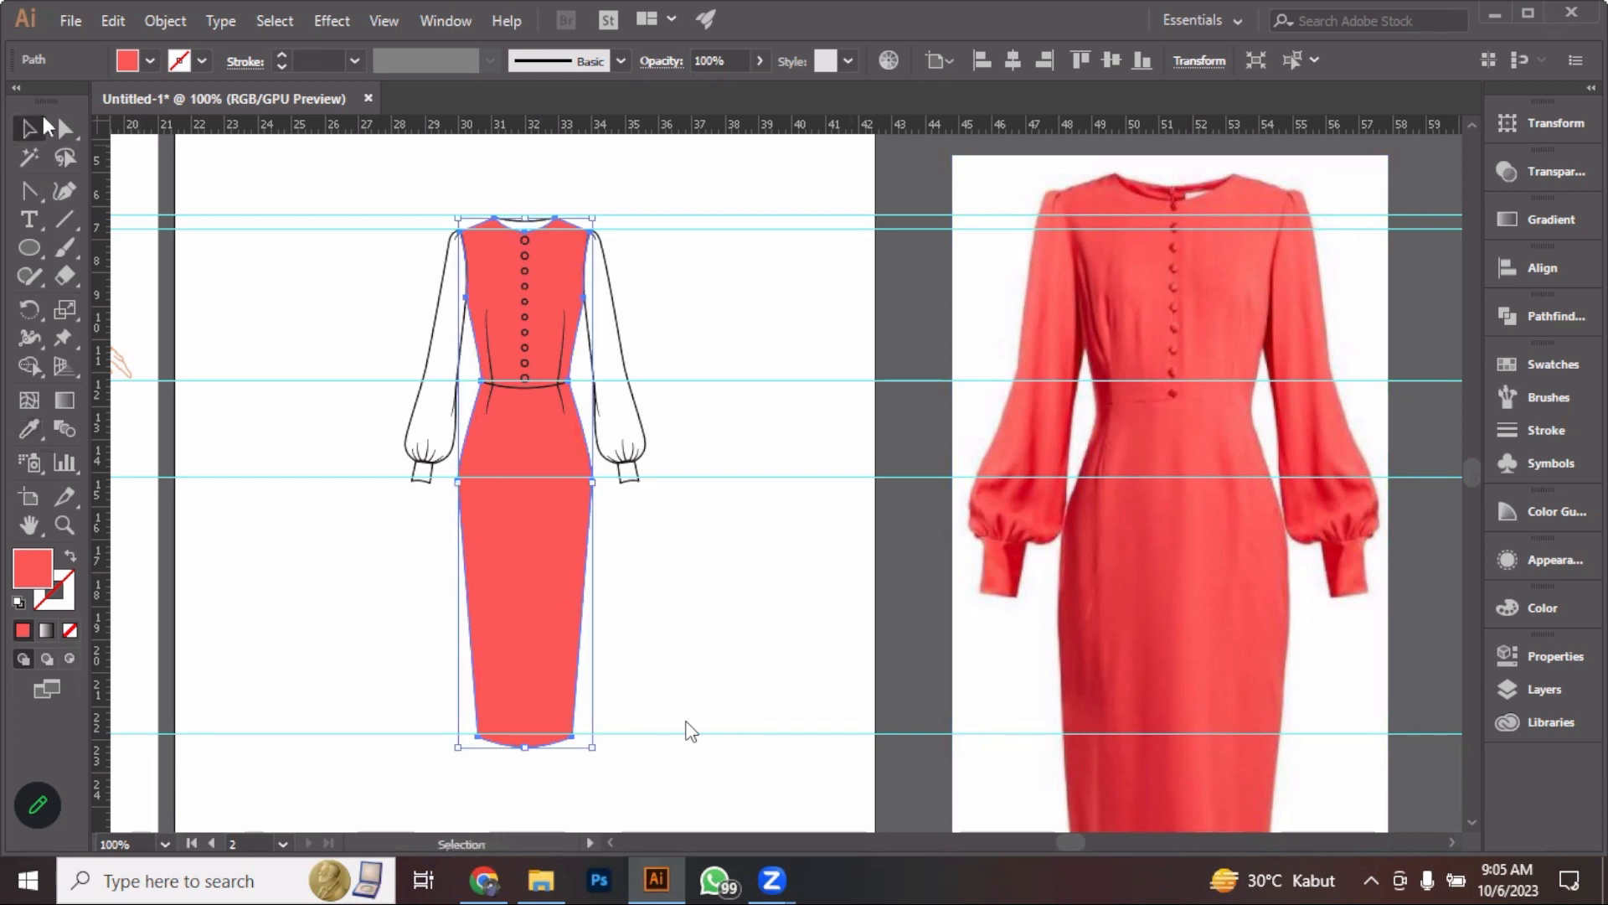
click(321, 61)
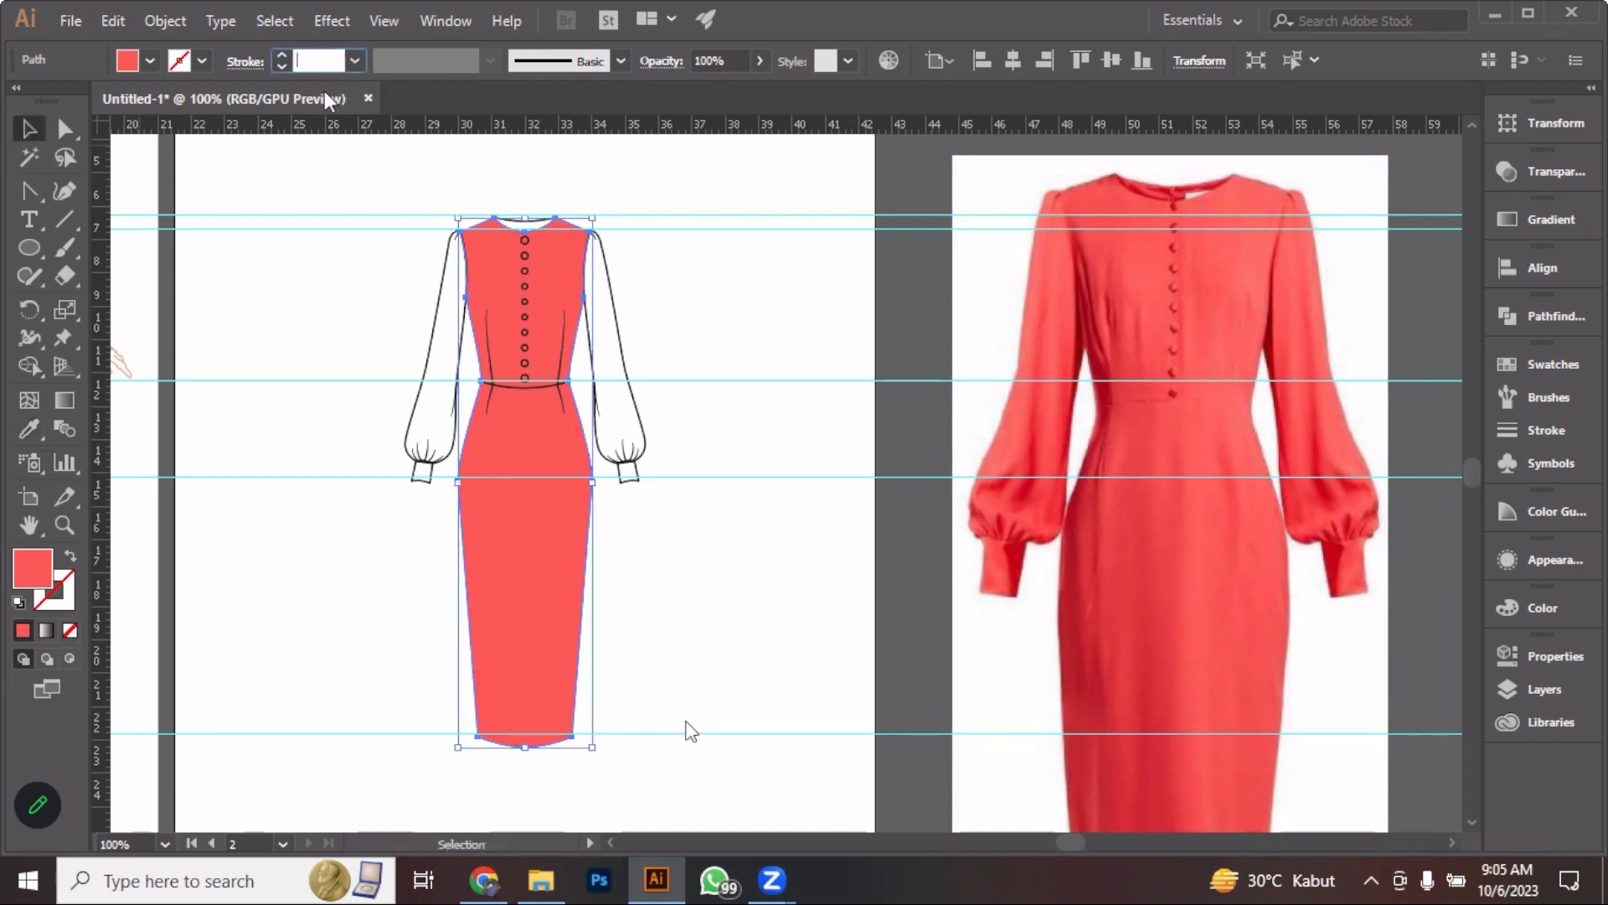
text(1)
key(Return)
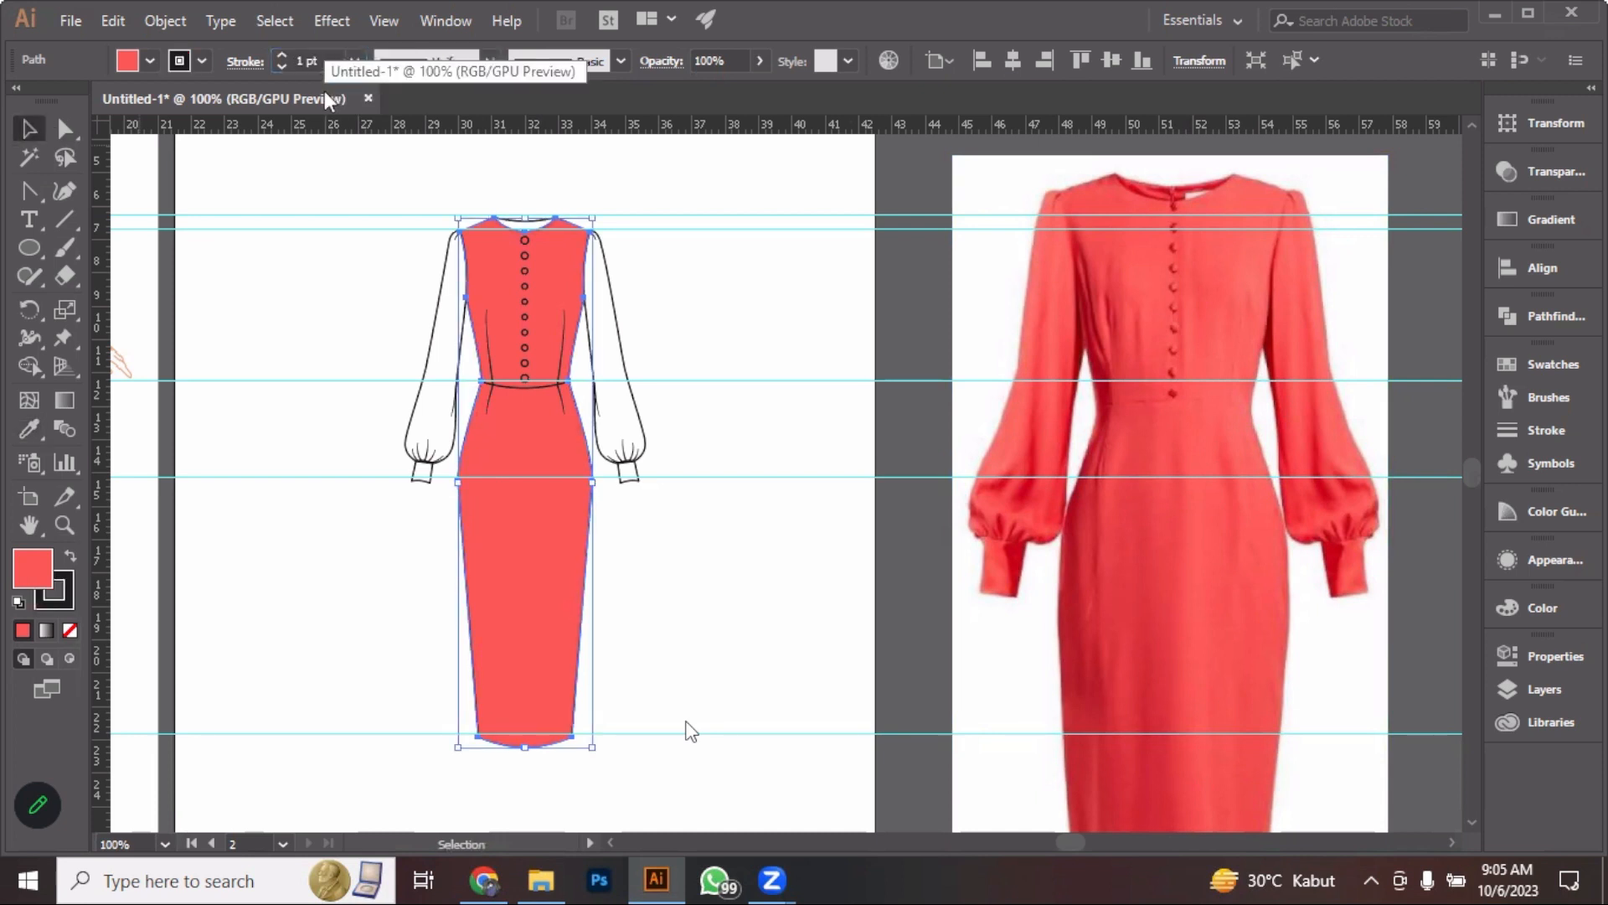
click(782, 343)
Fill both sleeves and cuffs with the dress body's red using the Eyedropper, and deselect them
scroll(578, 379, up, 1)
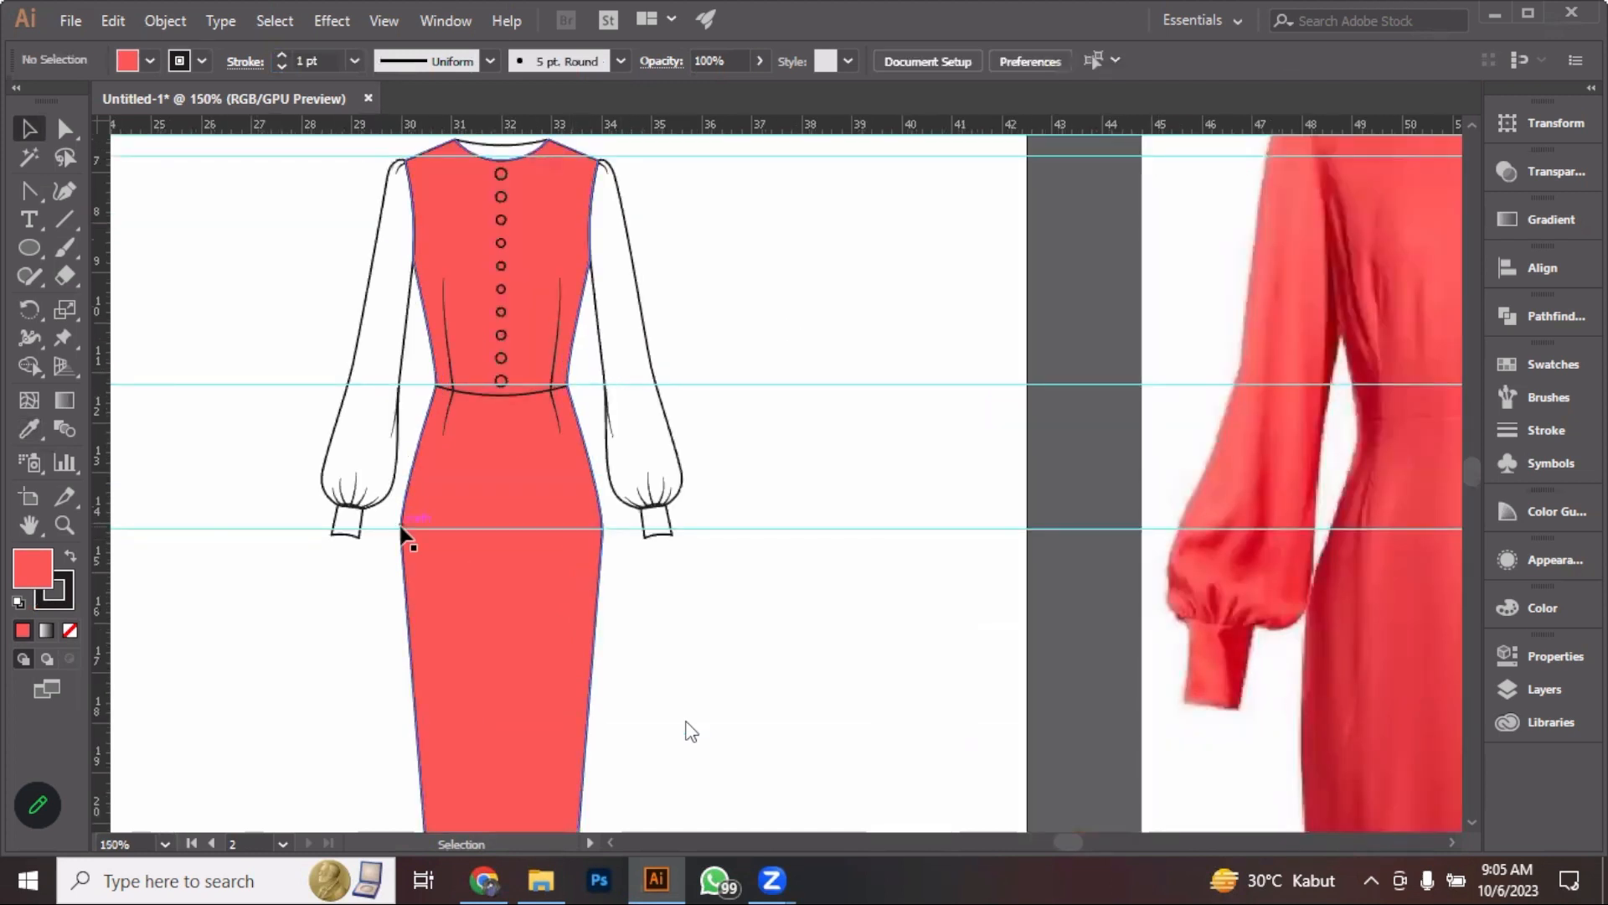
click(653, 378)
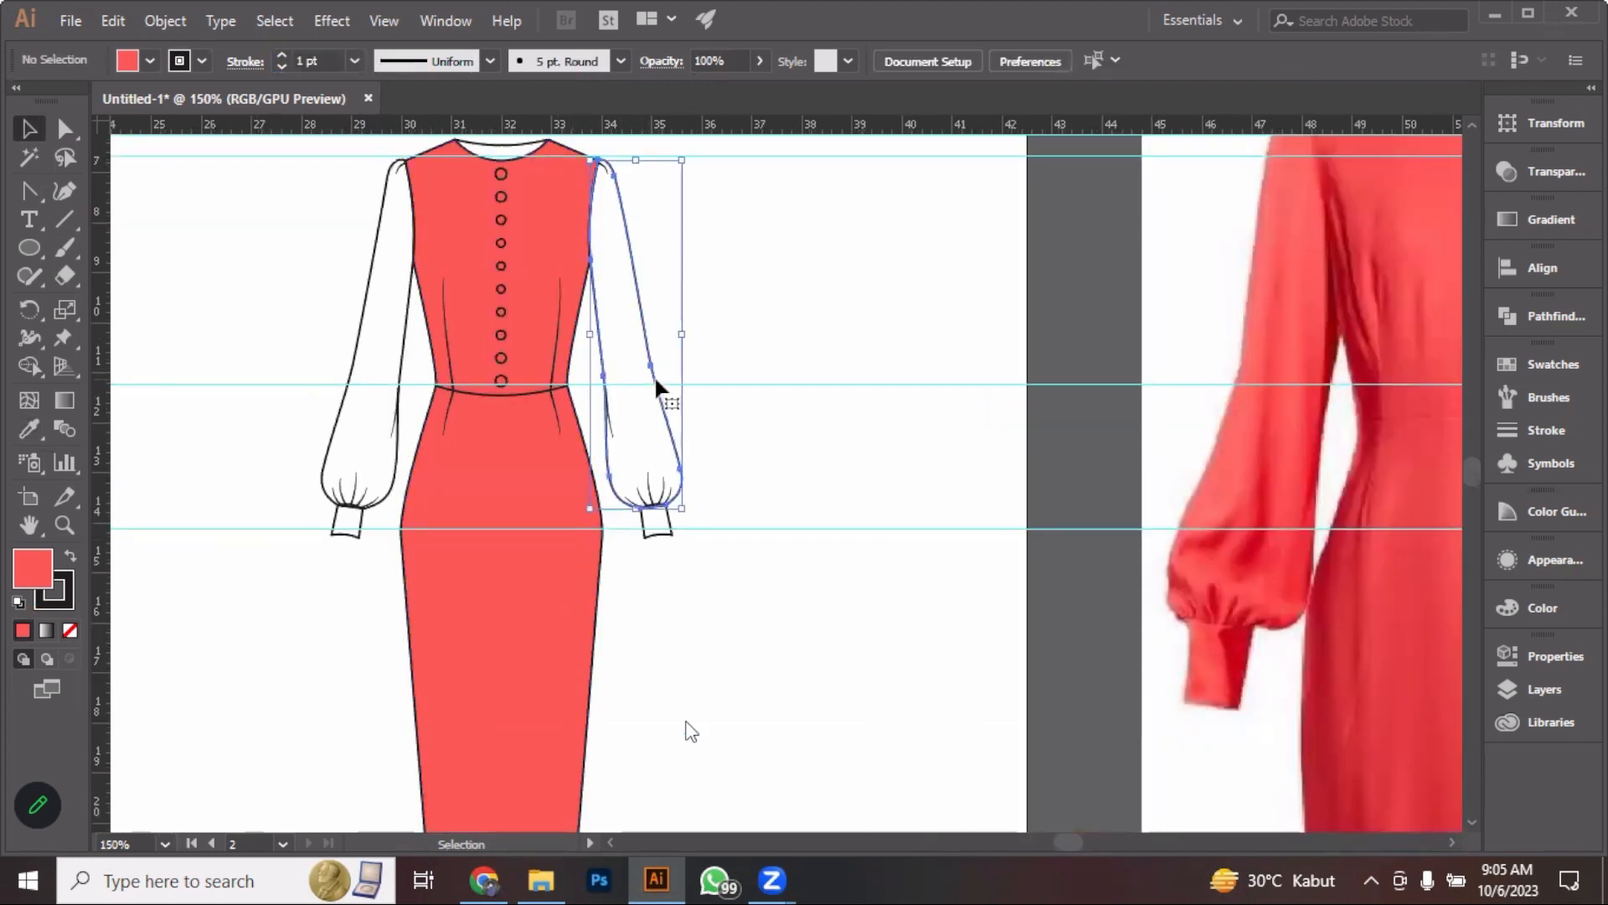
shift+click(357, 352)
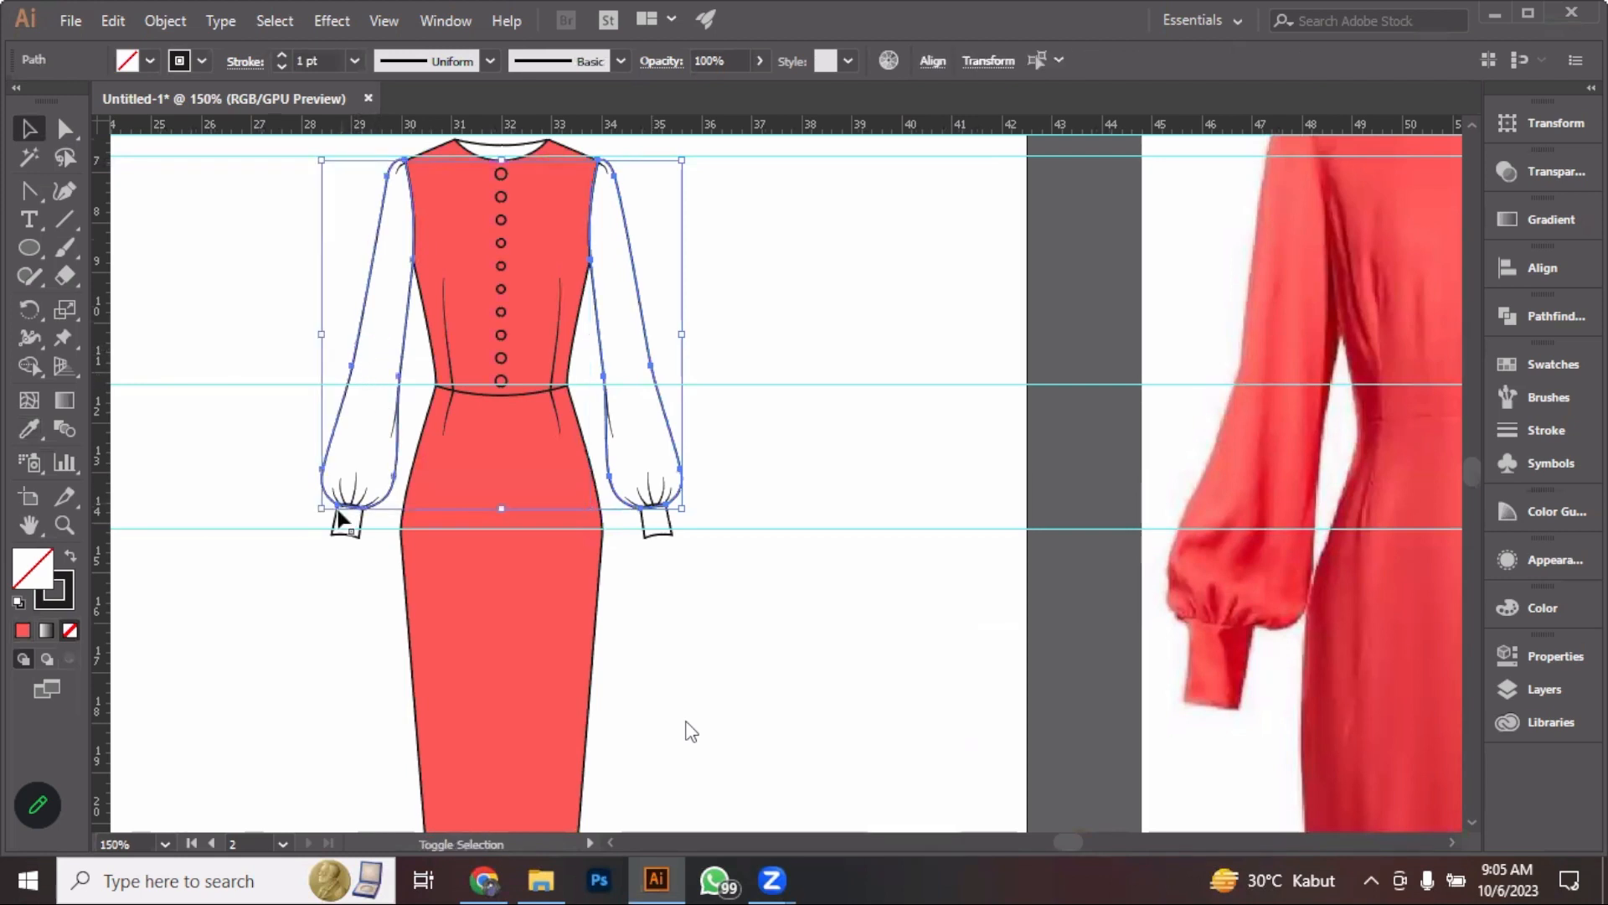
shift+click(339, 534)
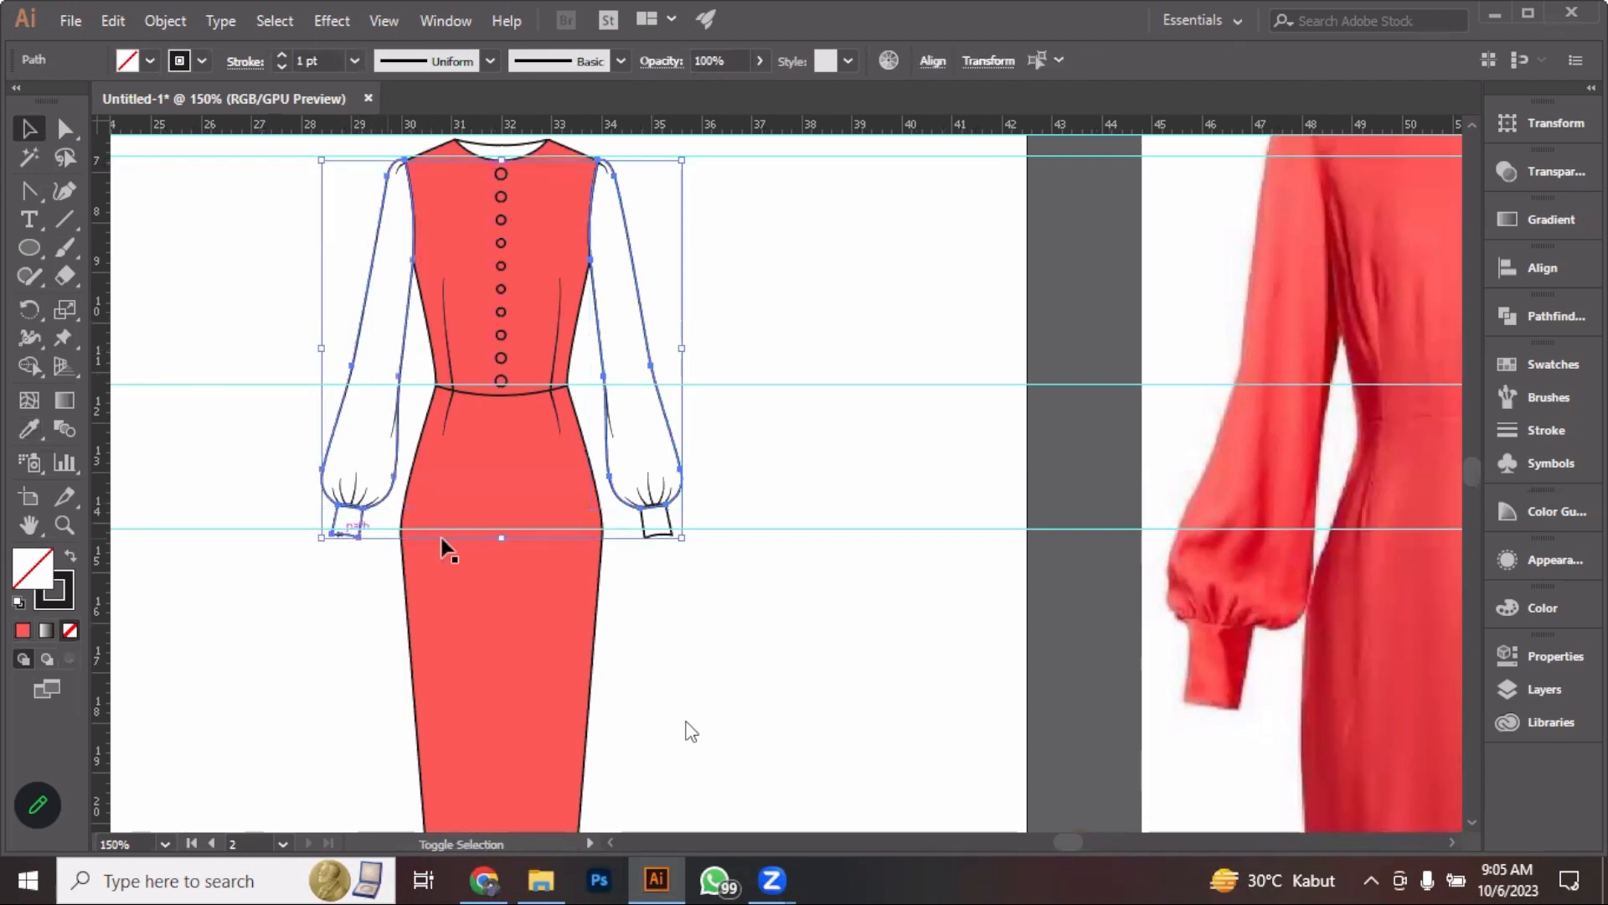
shift+click(666, 536)
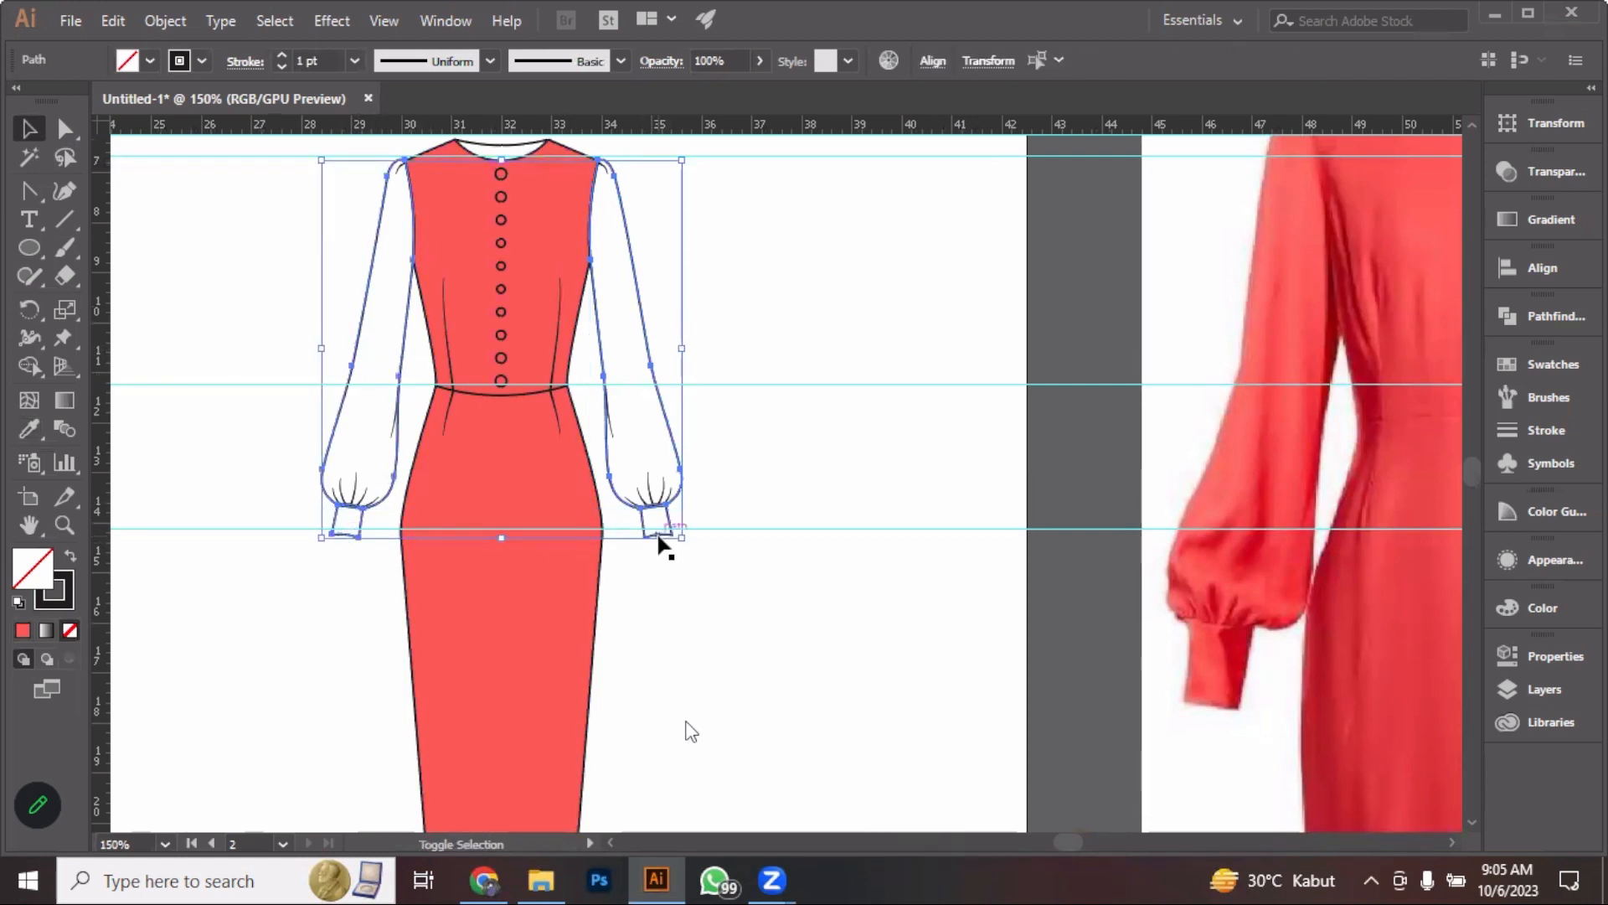
click(30, 430)
click(519, 641)
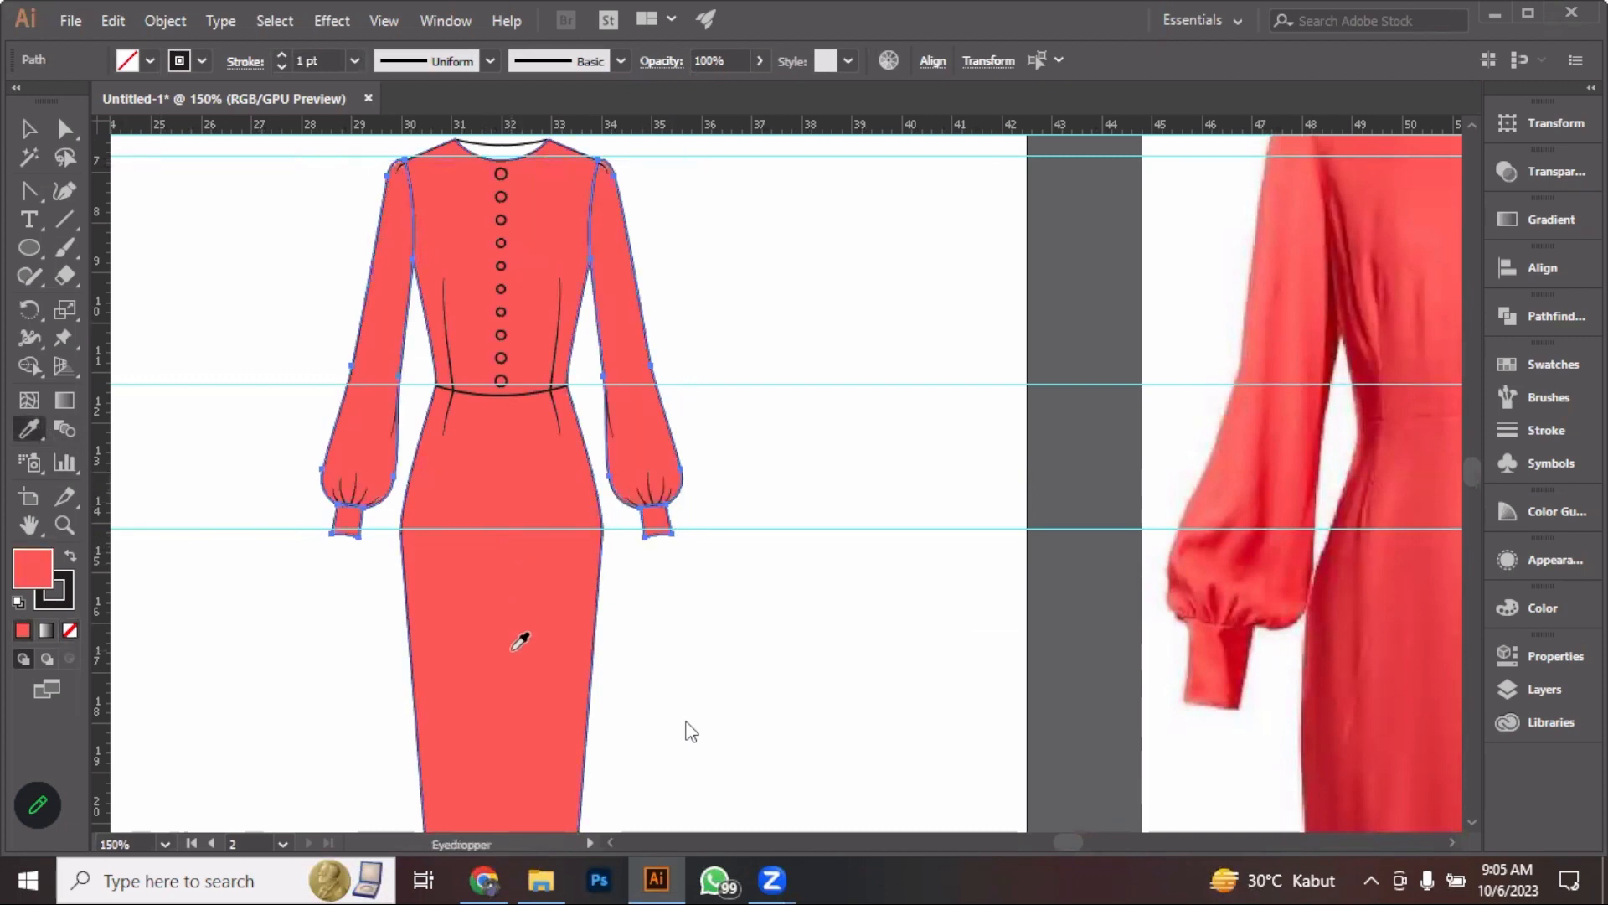
key(v)
key(ctrl+shift+a)
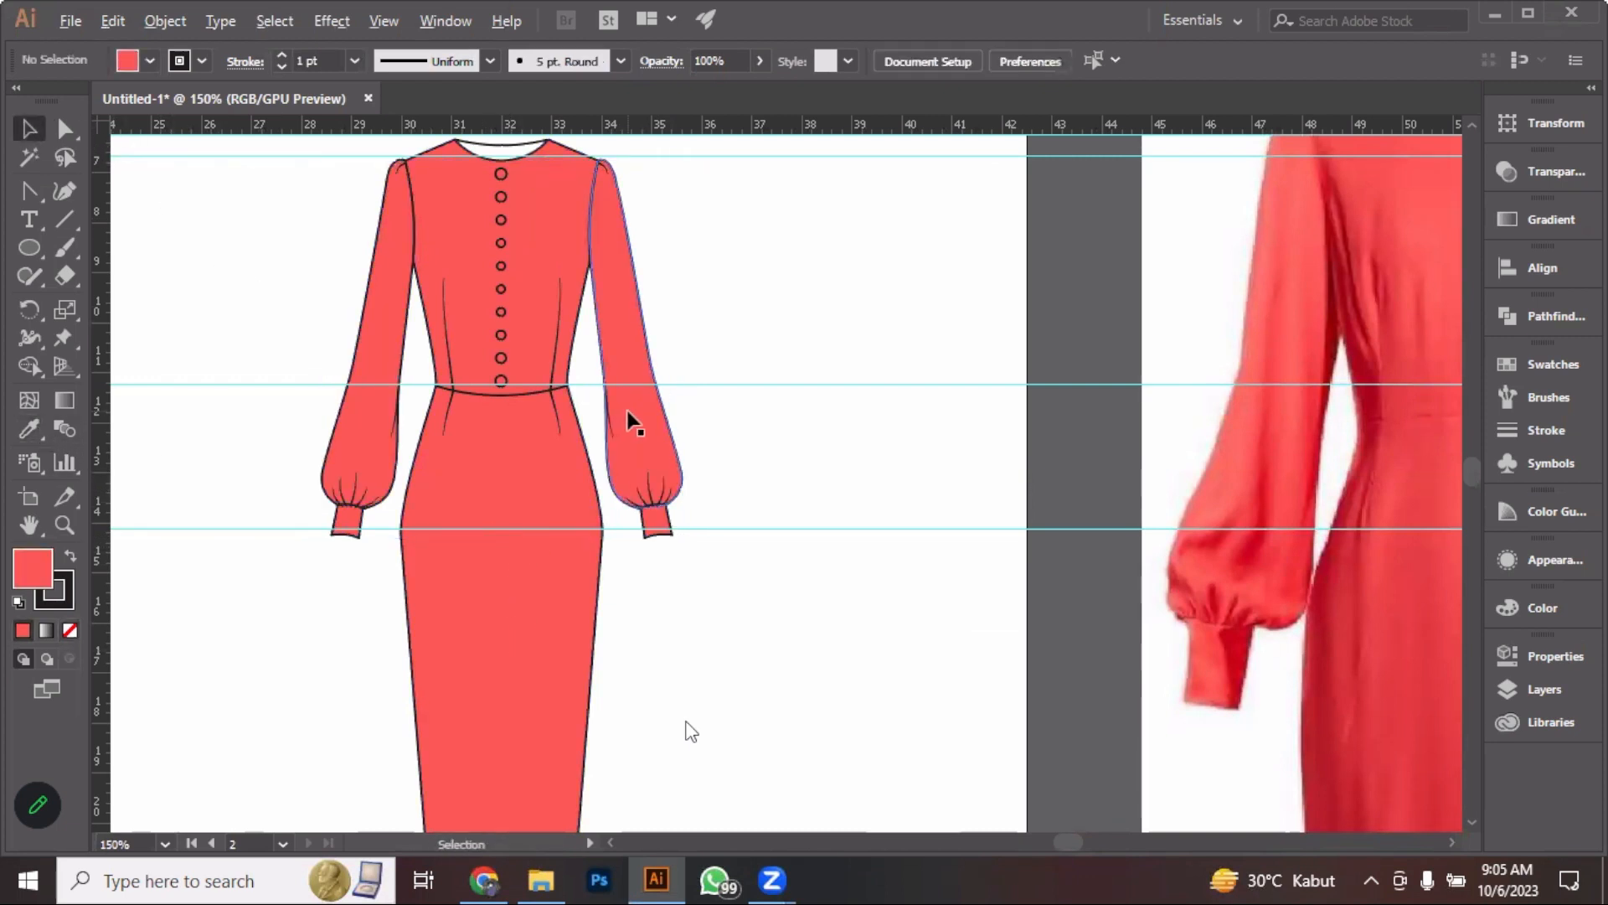
Extend the back neckline path with the Pen tool along the front neckline curve into a closed neck shape
scroll(626, 411, down, 4)
scroll(528, 241, up, 8)
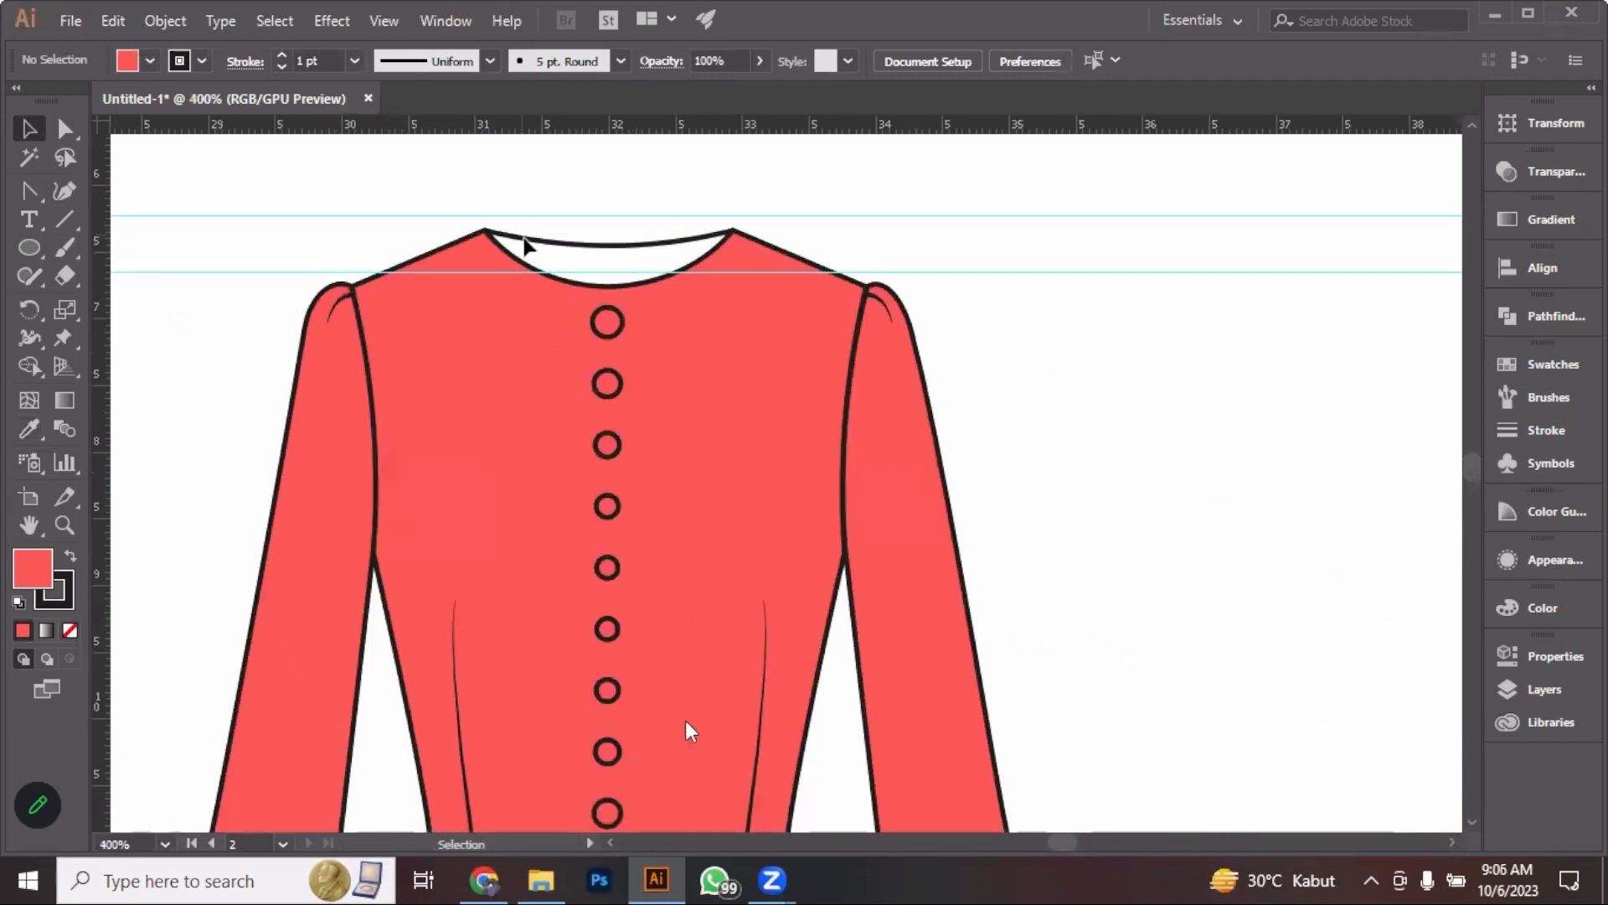
drag(528, 244, 542, 219)
key(ctrl+z)
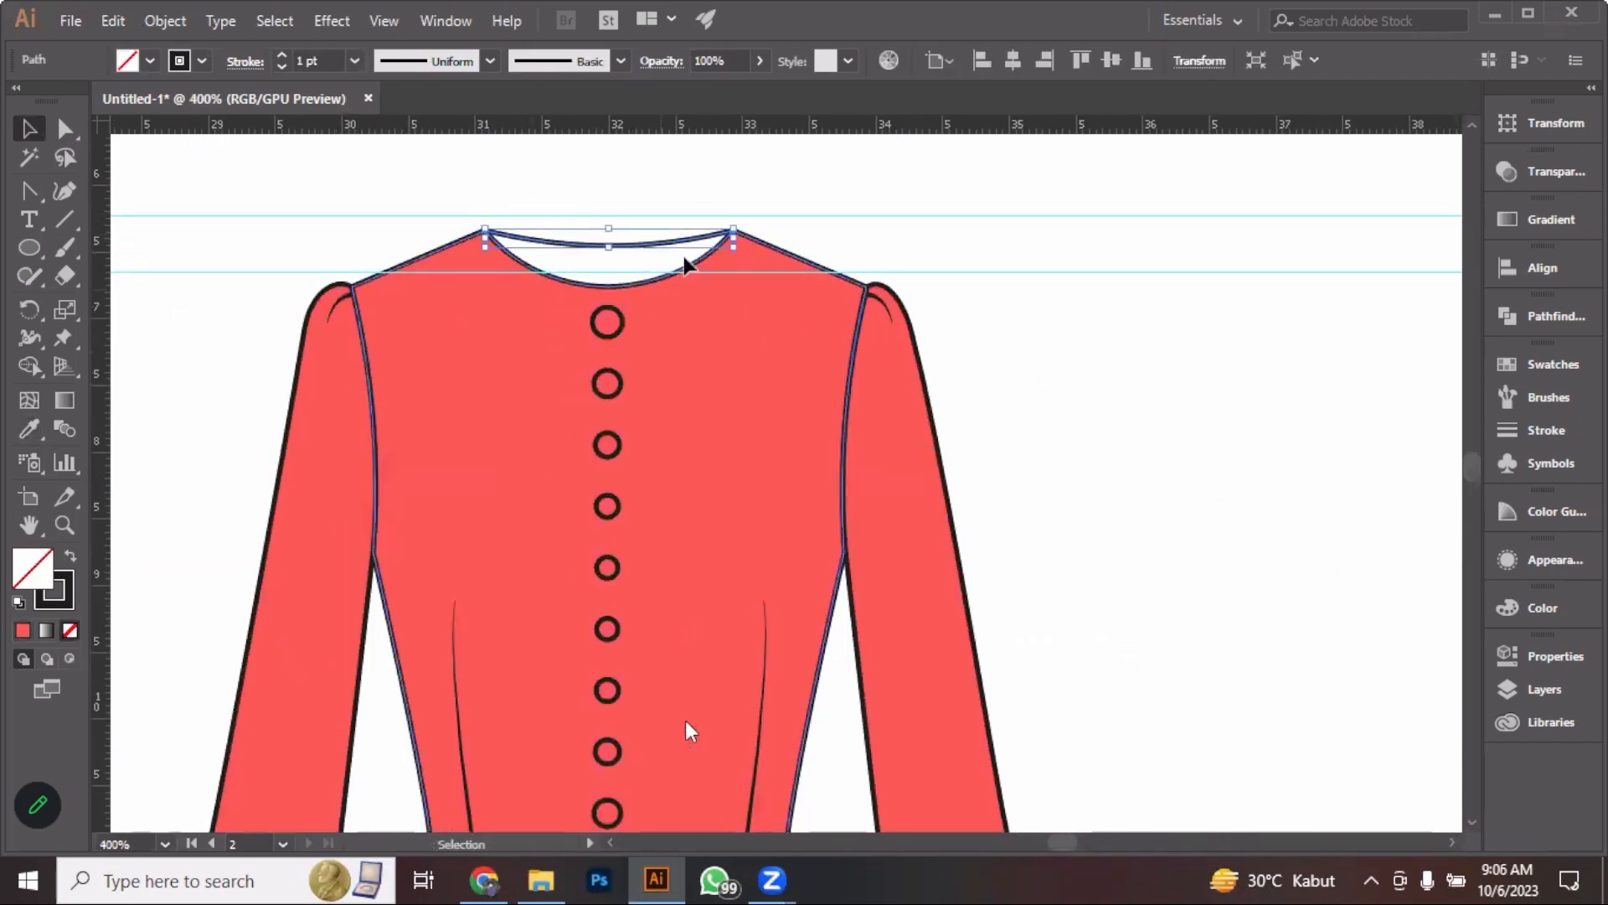
scroll(565, 247, up, 2)
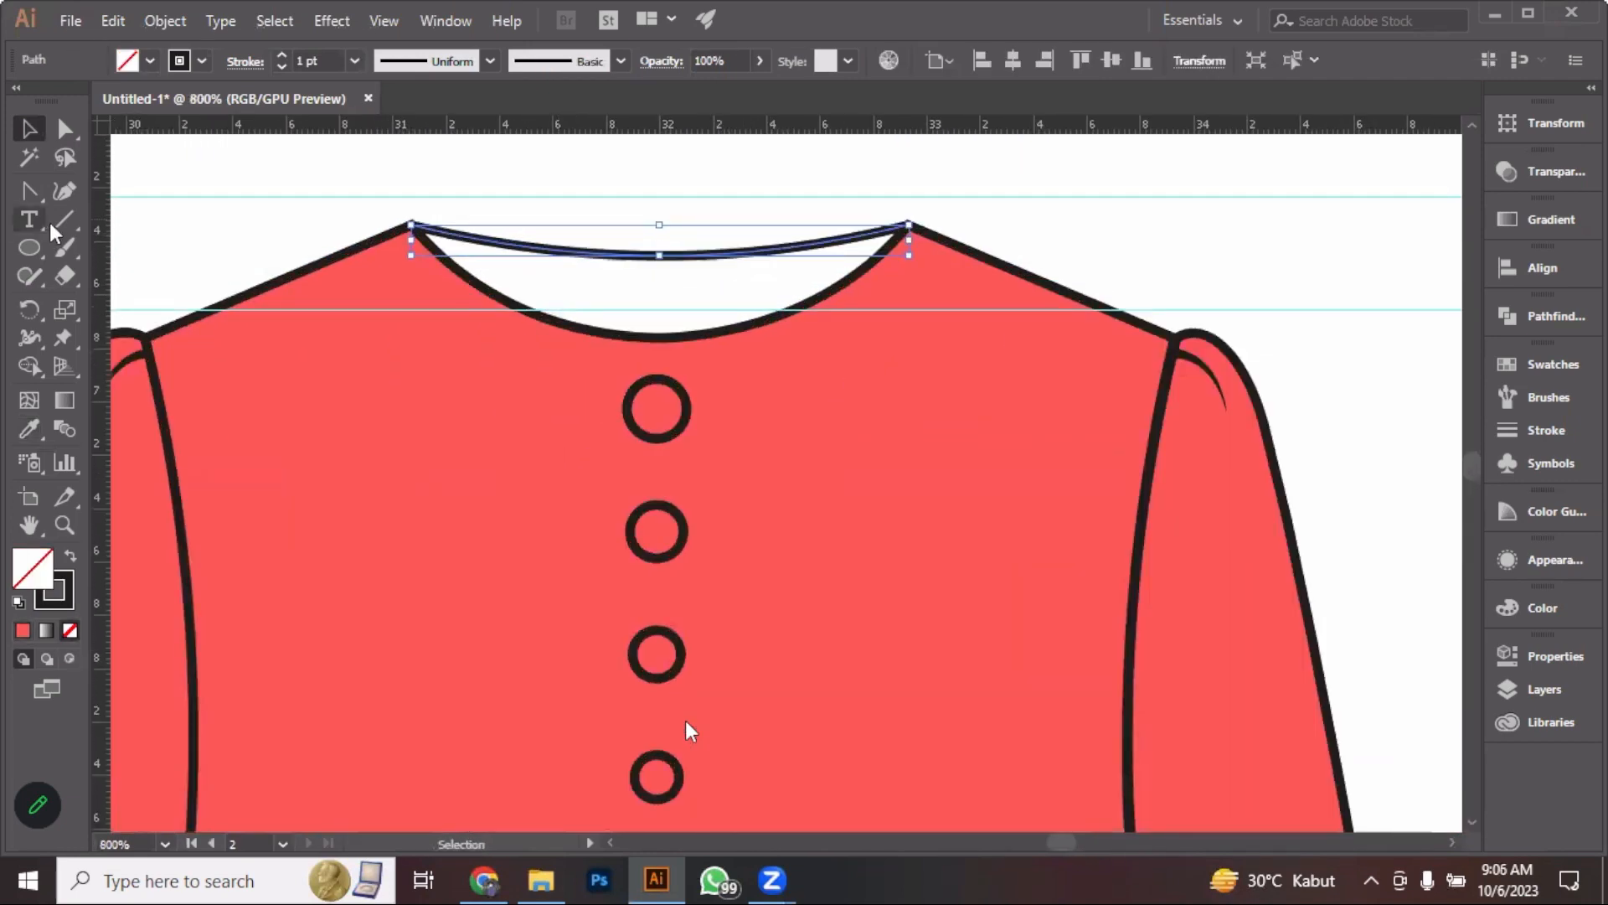
click(40, 192)
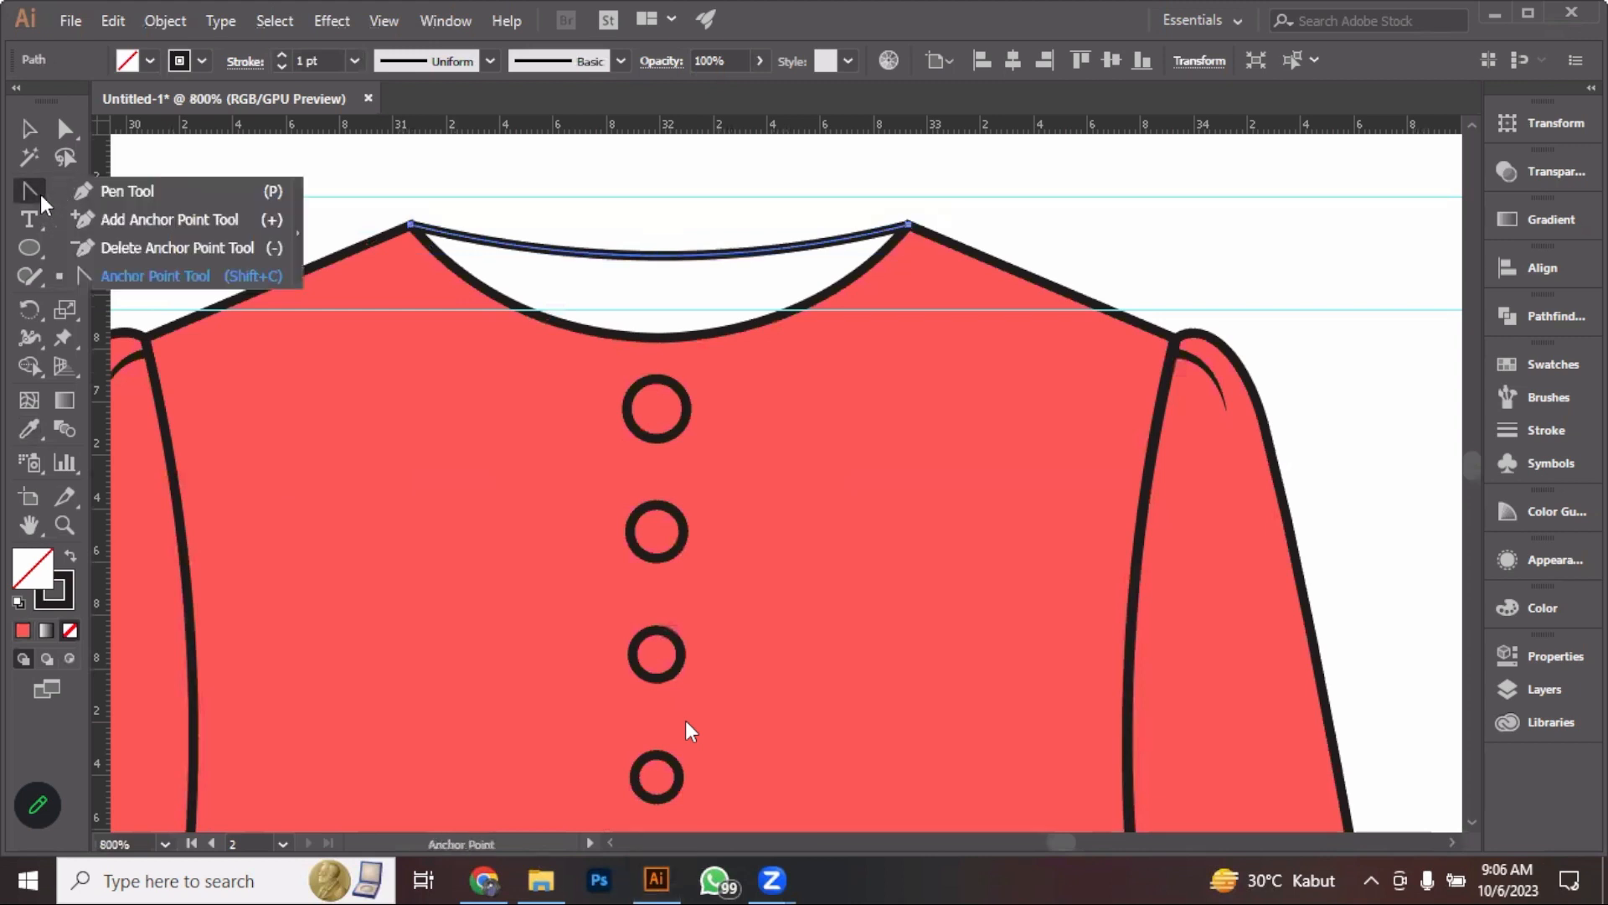
click(131, 200)
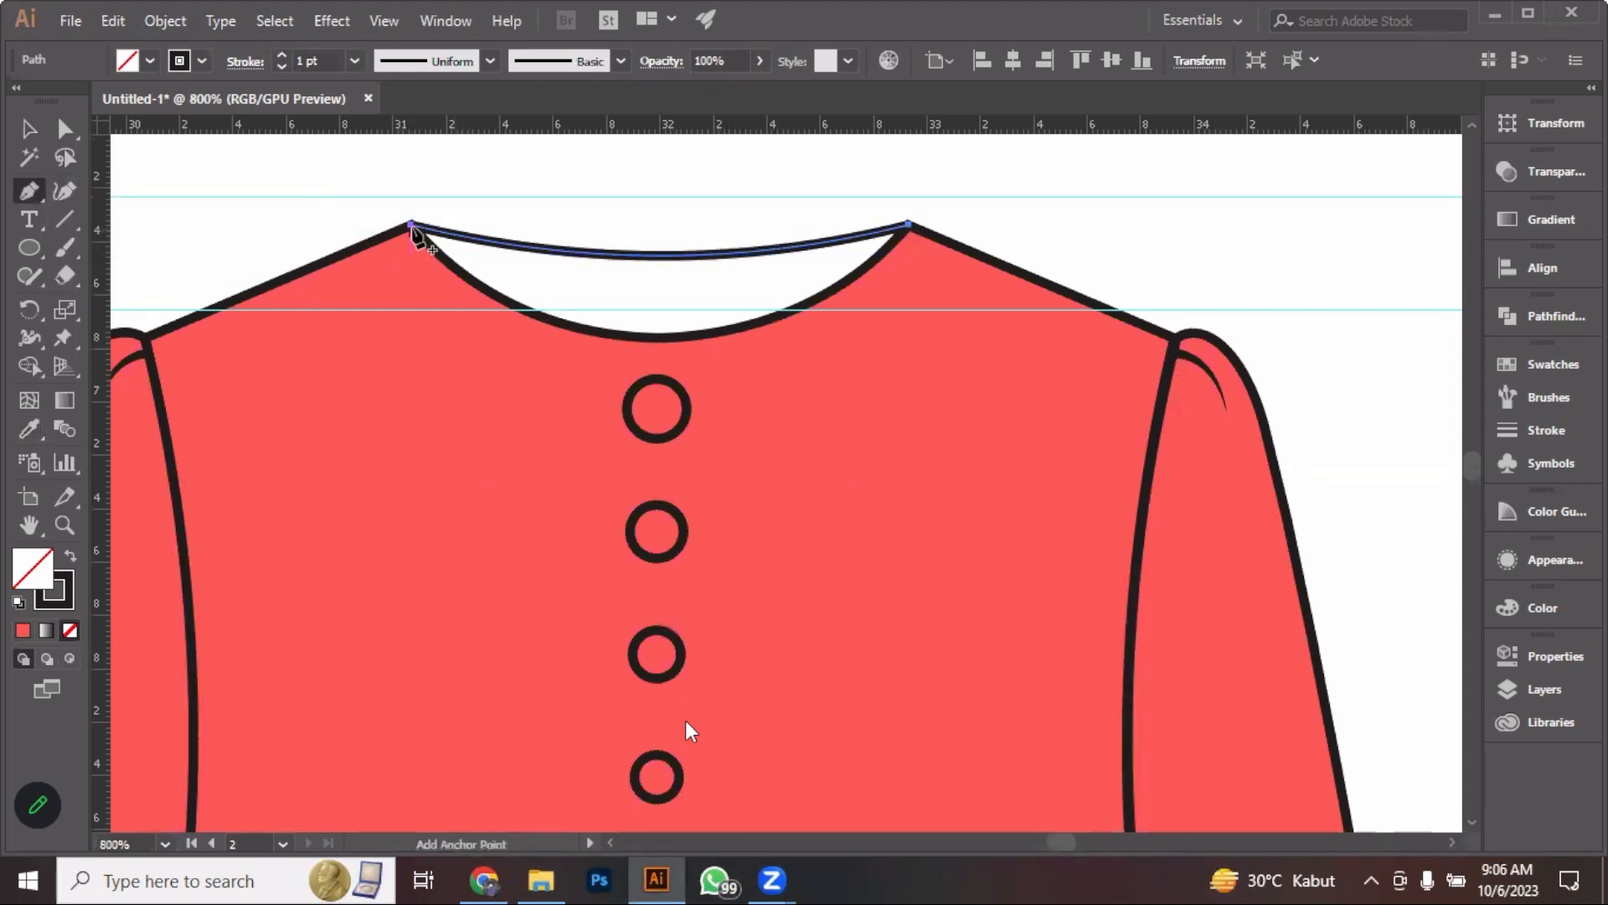
click(411, 226)
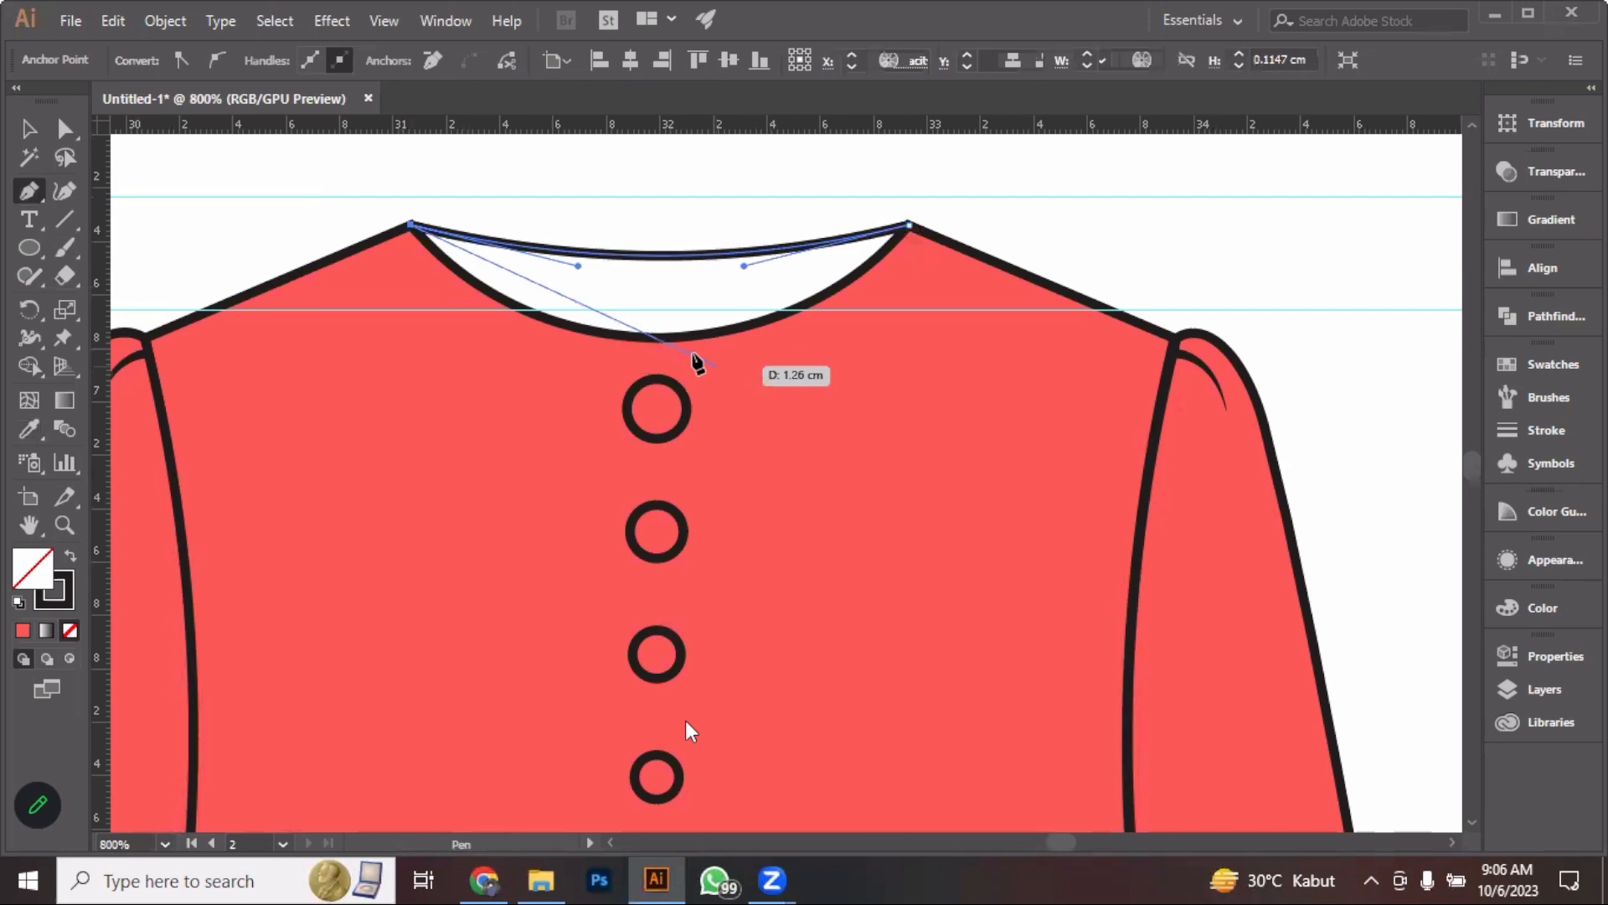
click(650, 338)
drag(708, 333, 796, 332)
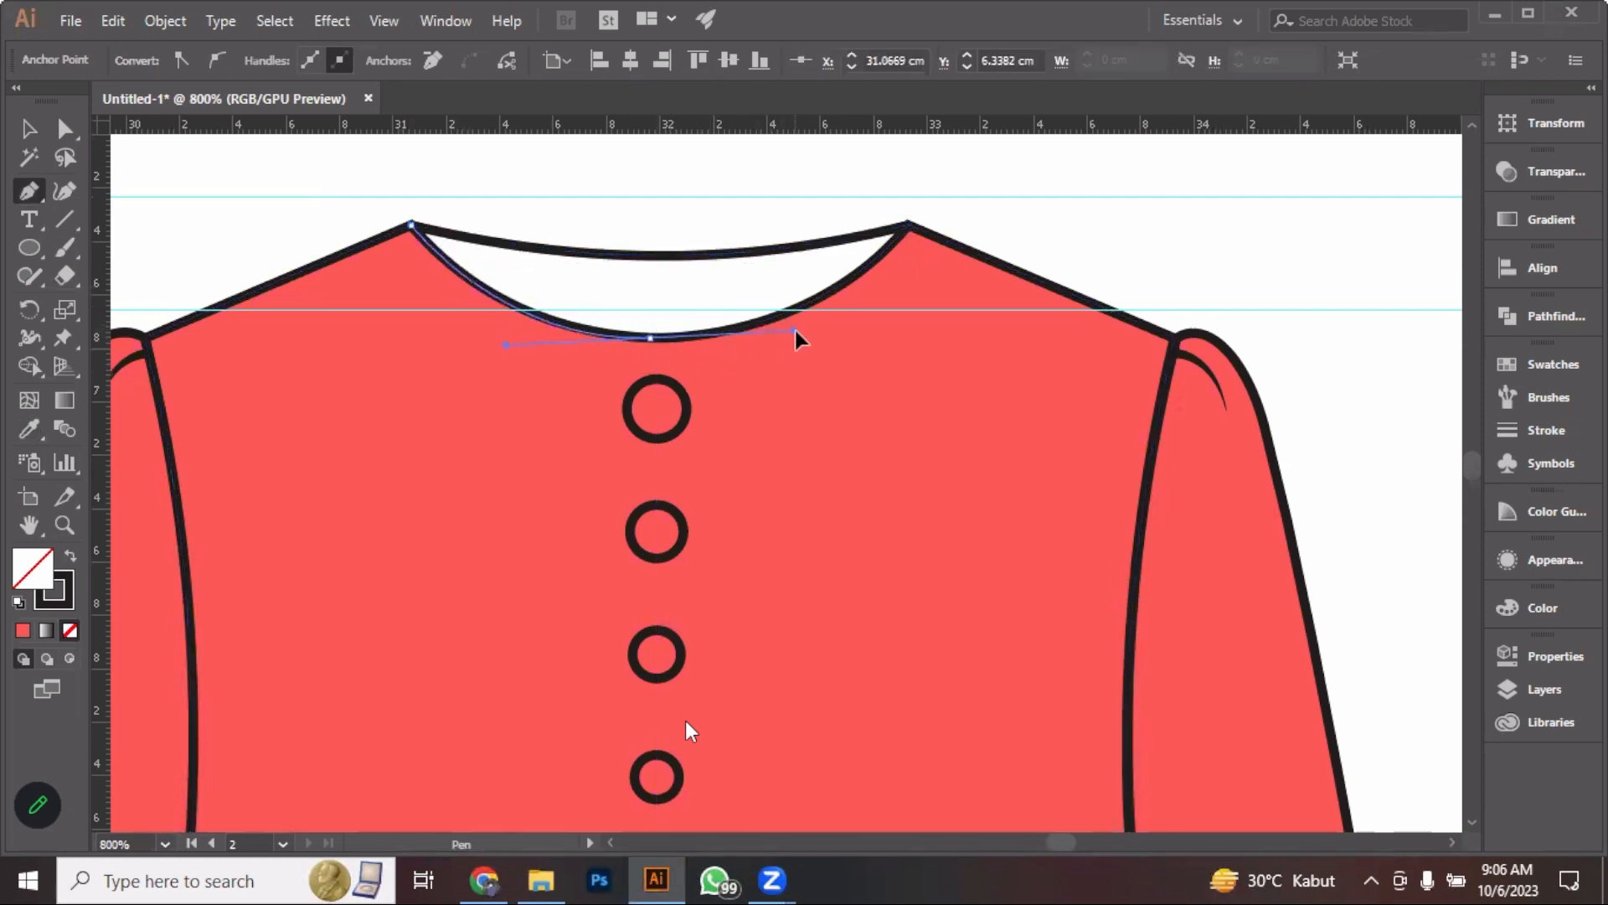
drag(903, 226, 958, 173)
key(ctrl)
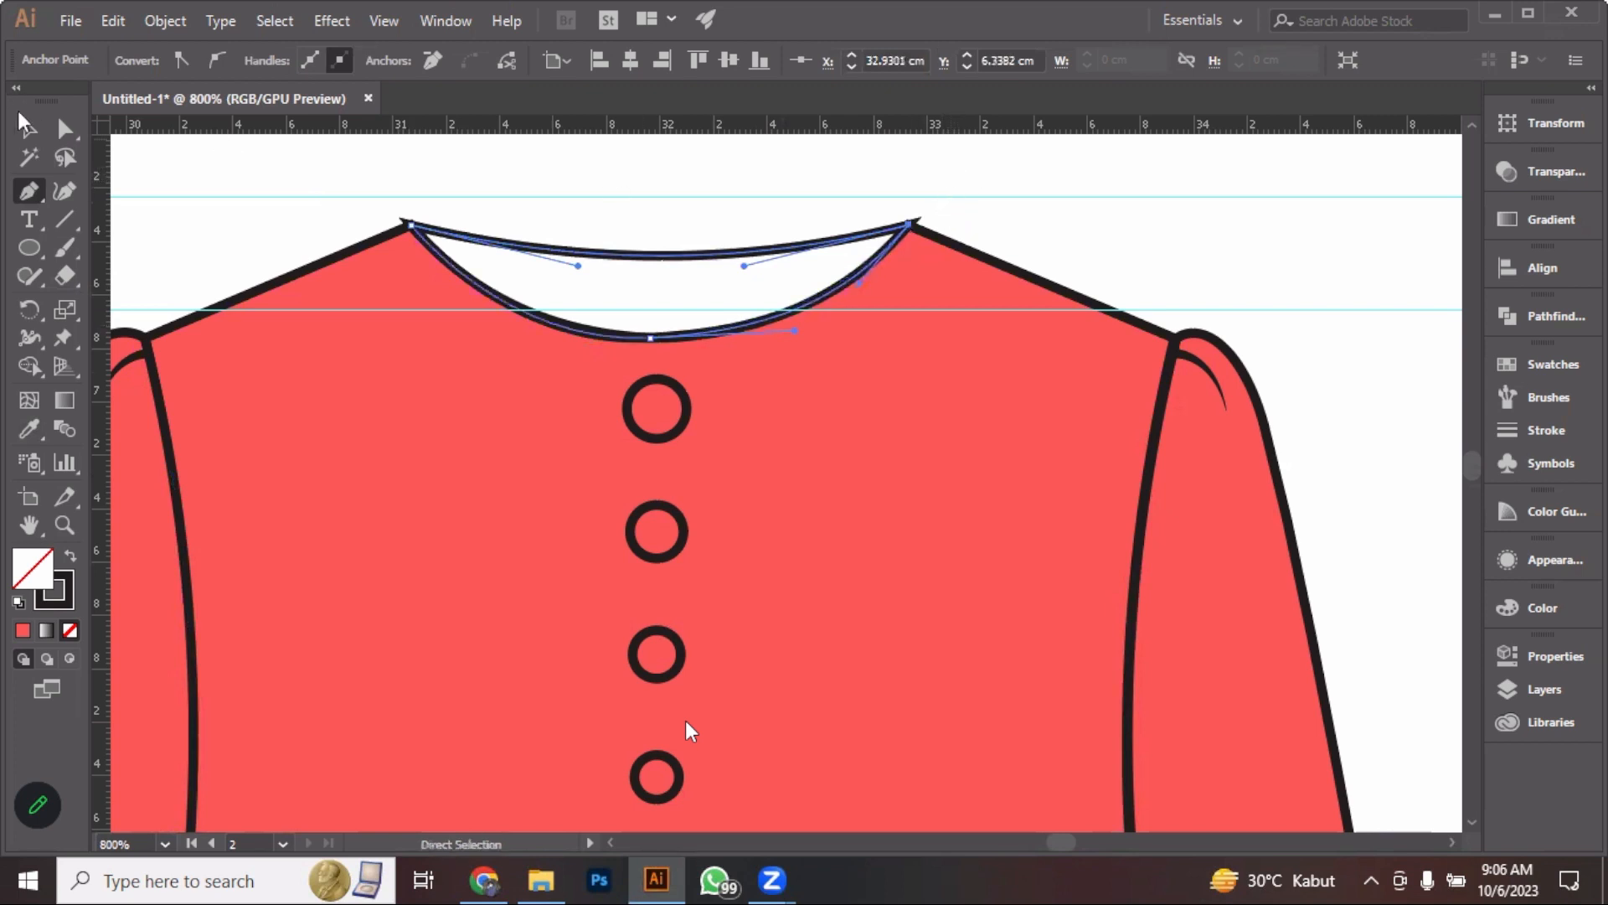
Fill the closed back-neck shape with the dress body's red using the Eyedropper, and deselect it
click(25, 124)
click(682, 312)
click(710, 255)
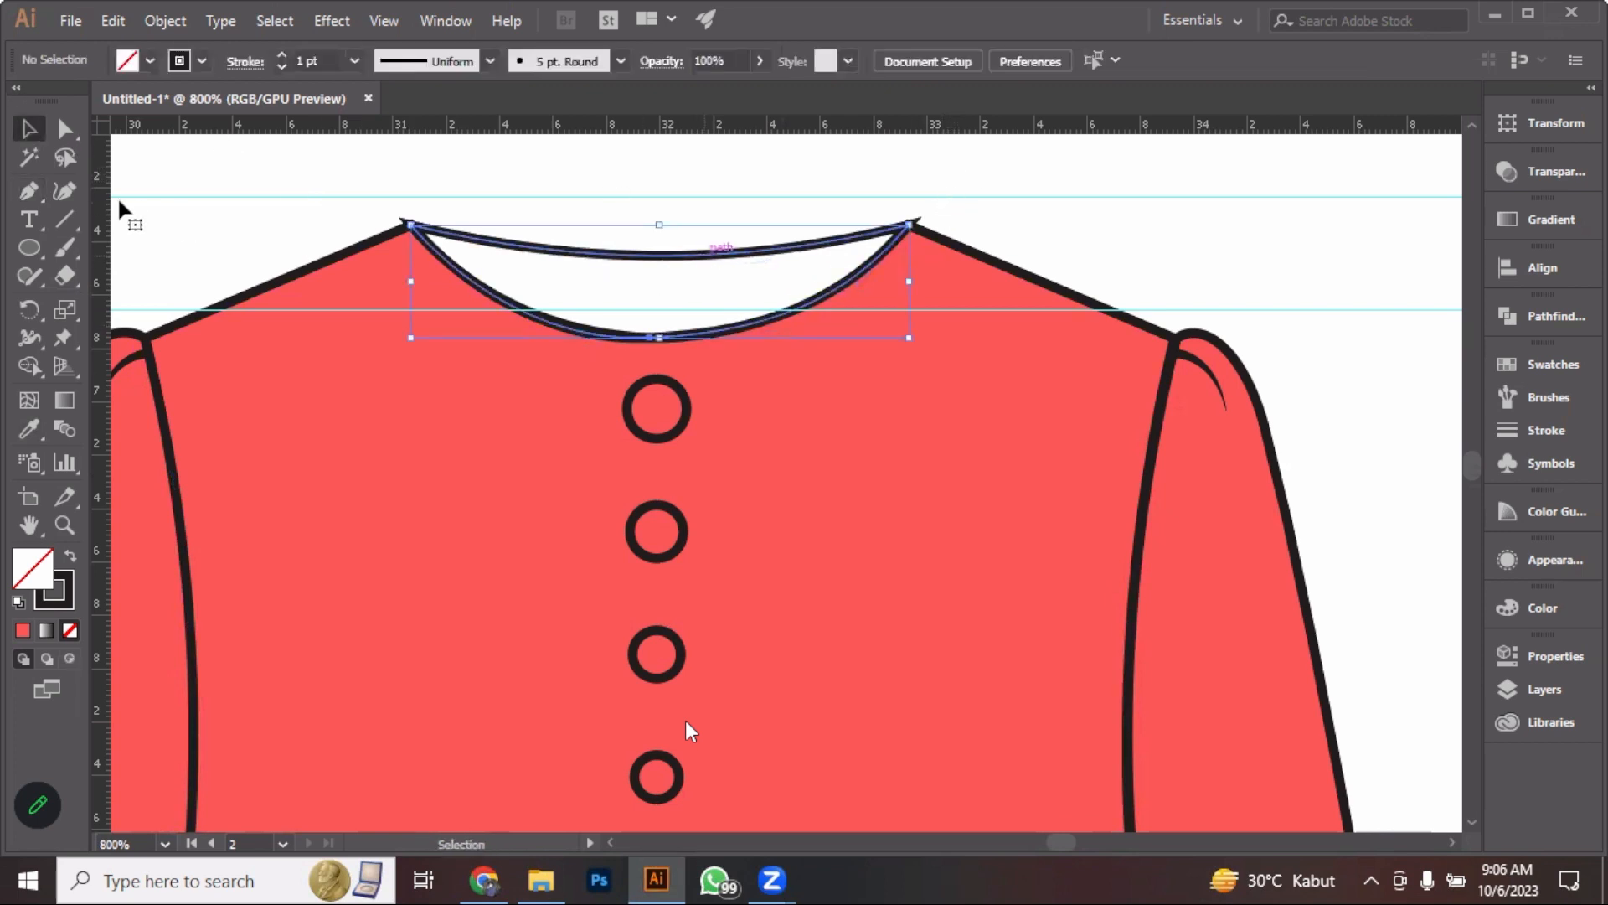
click(29, 429)
click(192, 352)
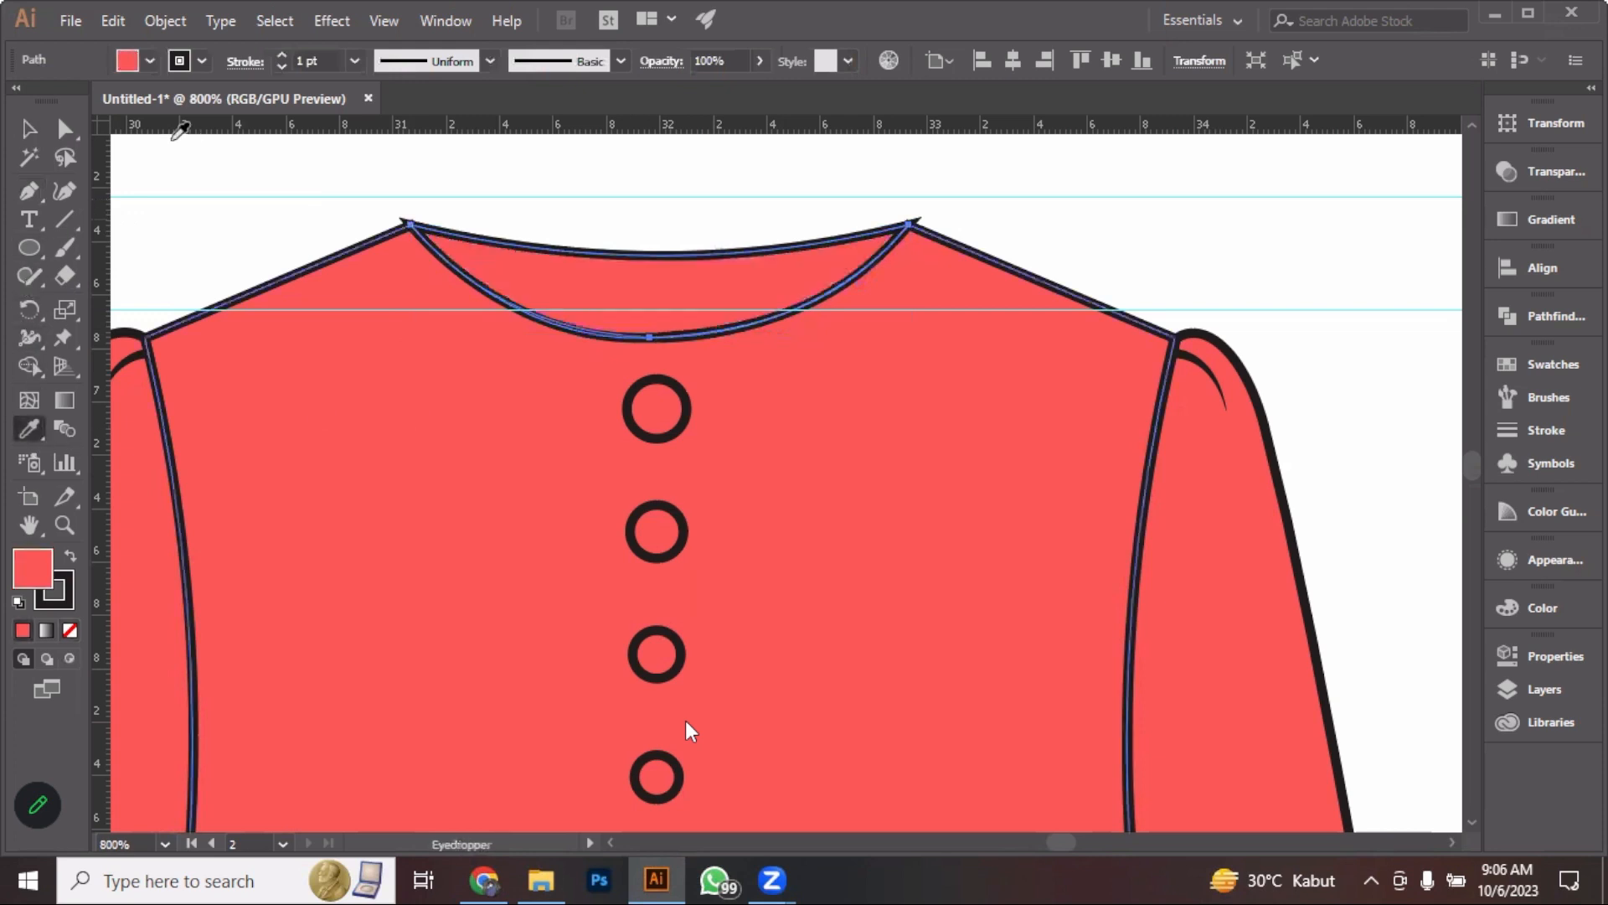
key(v)
click(201, 197)
Move the lower middle anchor of the back-neck shape down so its curve lies below the front neckline
scroll(399, 216, up, 3)
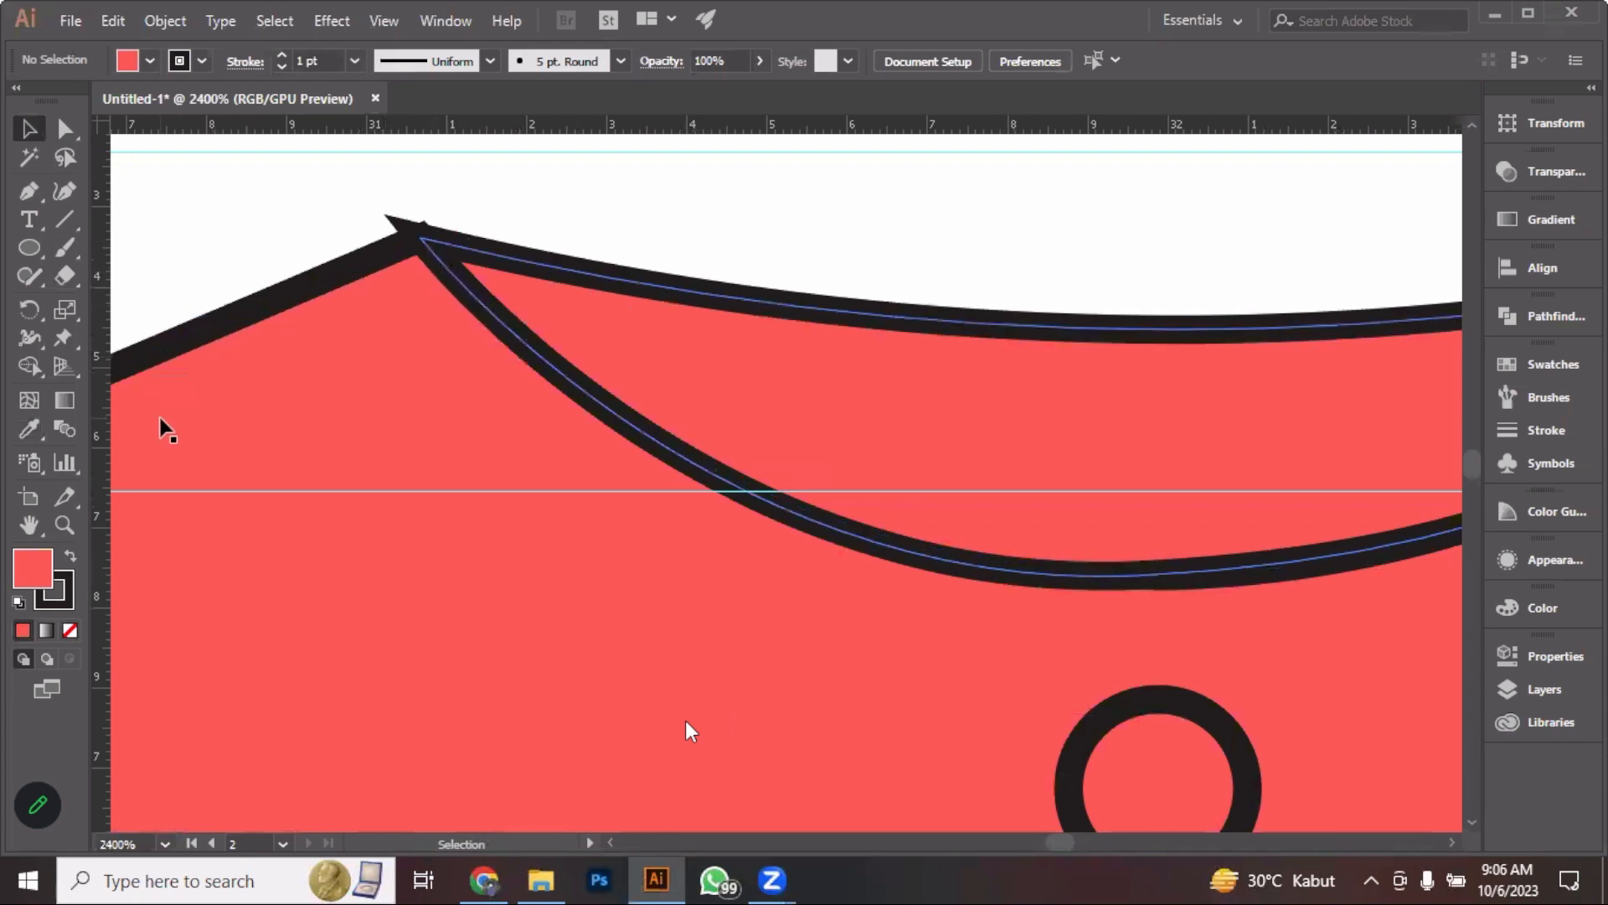
click(650, 449)
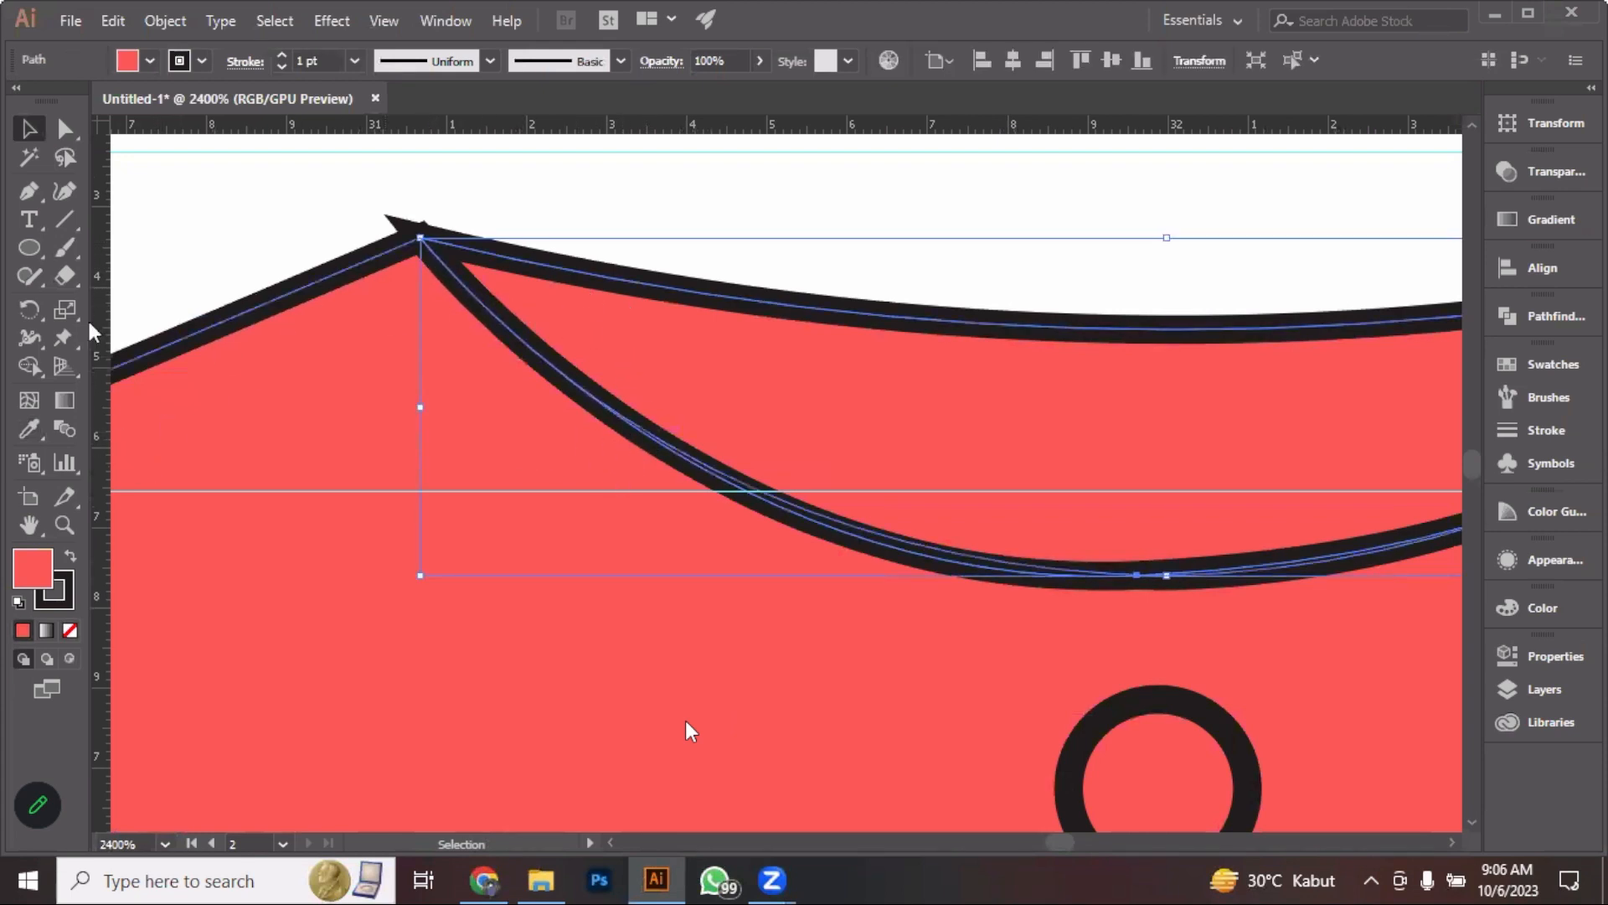
click(65, 130)
drag(1160, 593, 1042, 563)
click(1021, 548)
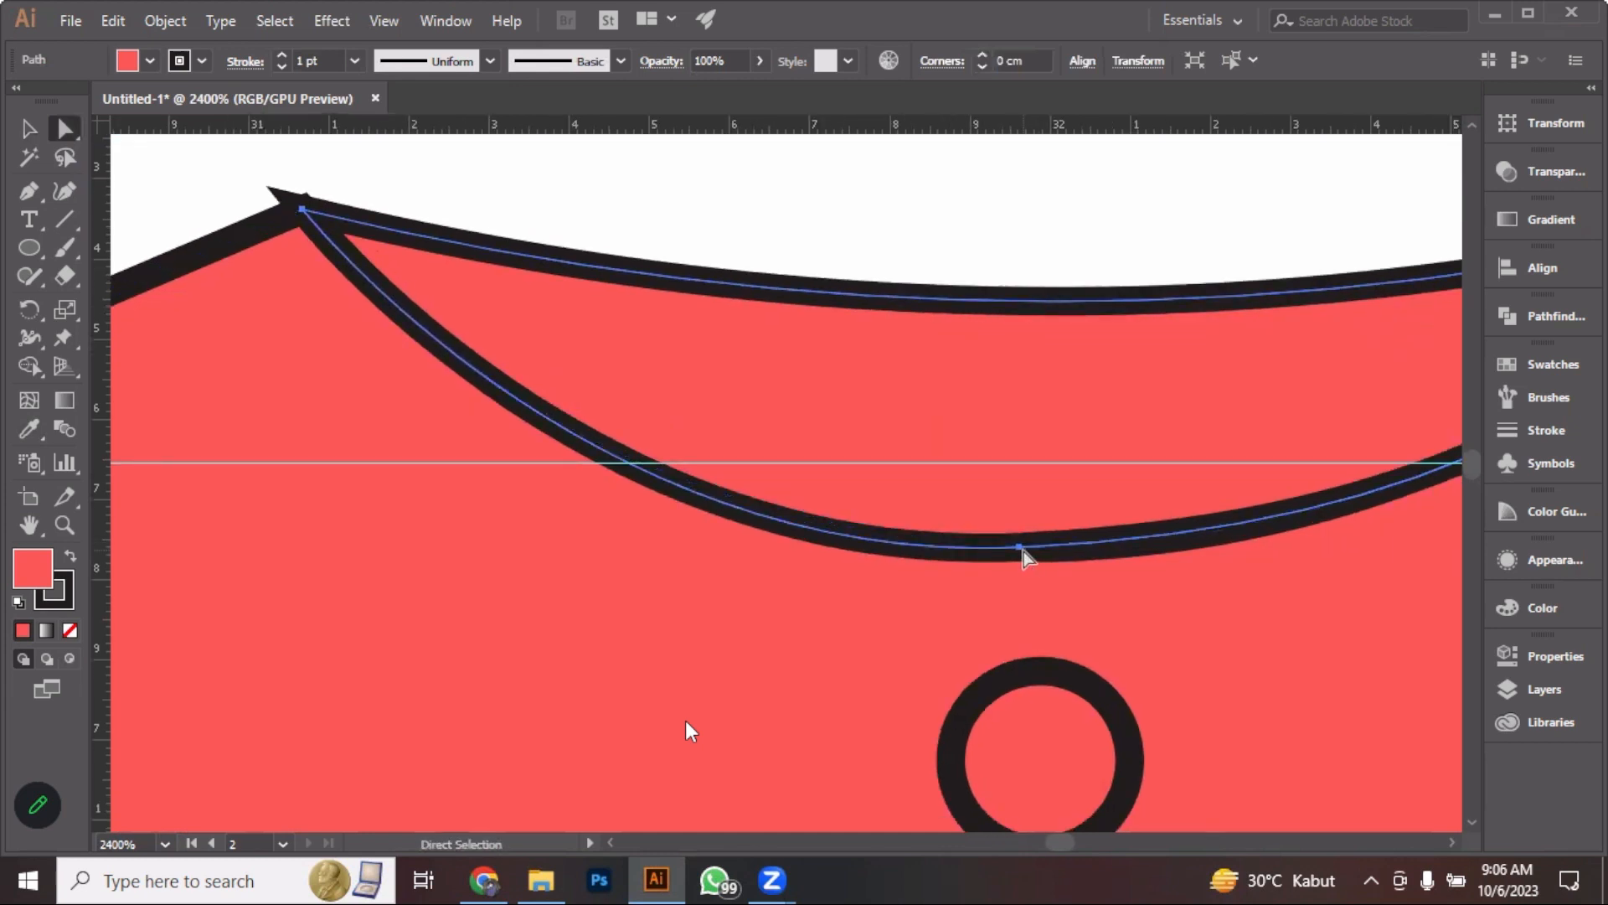
key(ctrl+minus)
key(ctrl+minus)
key(ctrl+minus)
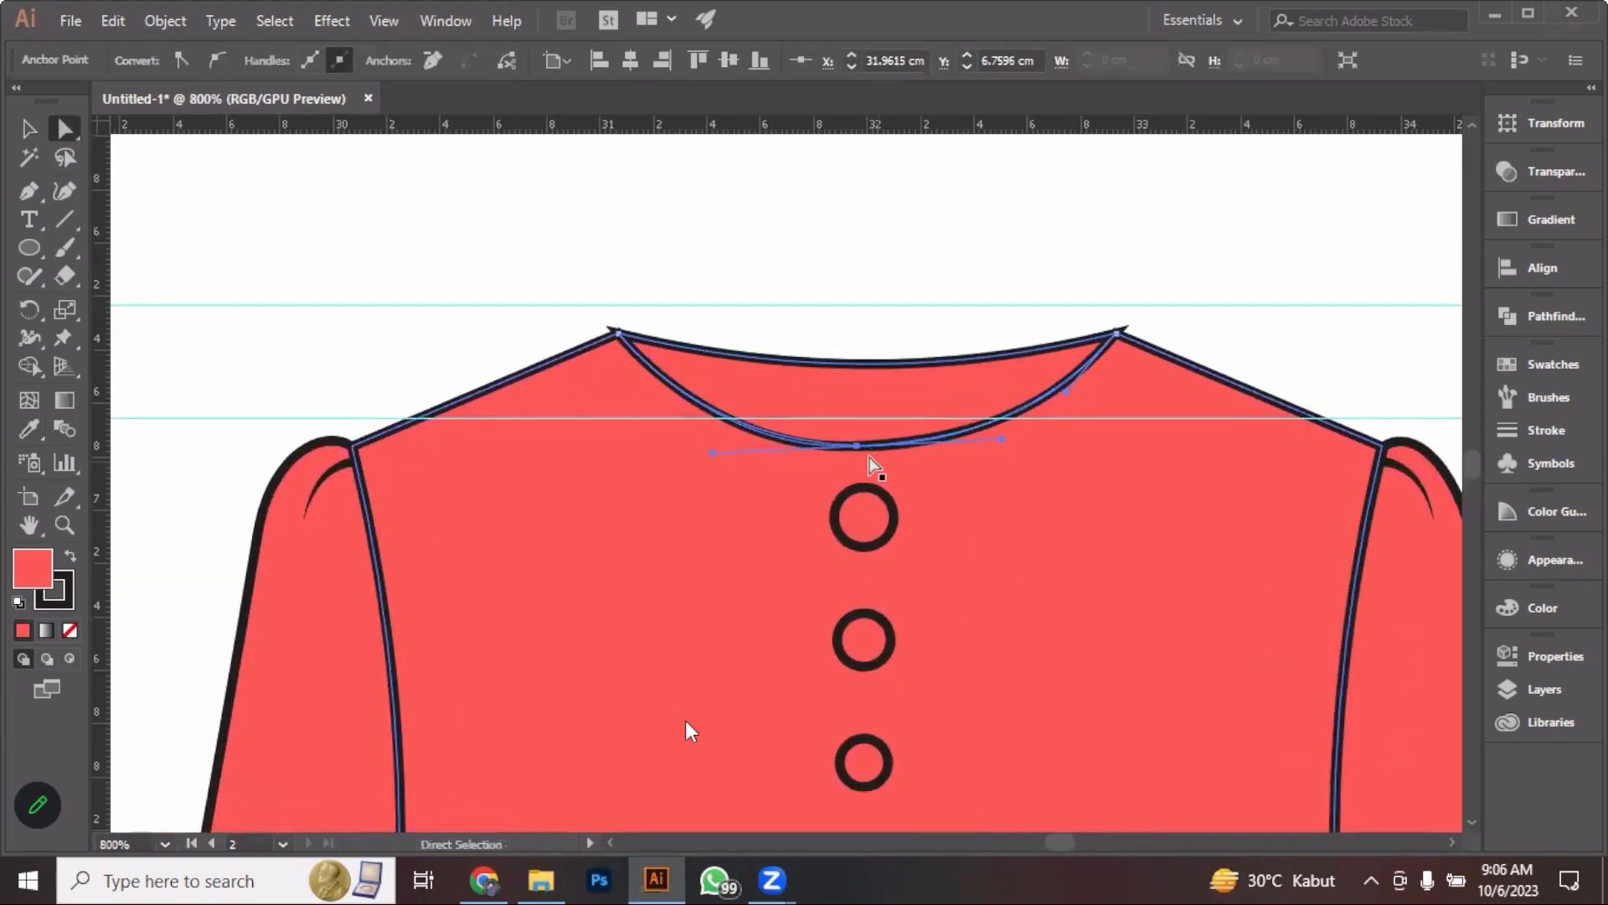
mouse_move(856, 447)
mouse_down()
mouse_move(856, 496)
mouse_move(856, 474)
mouse_up()
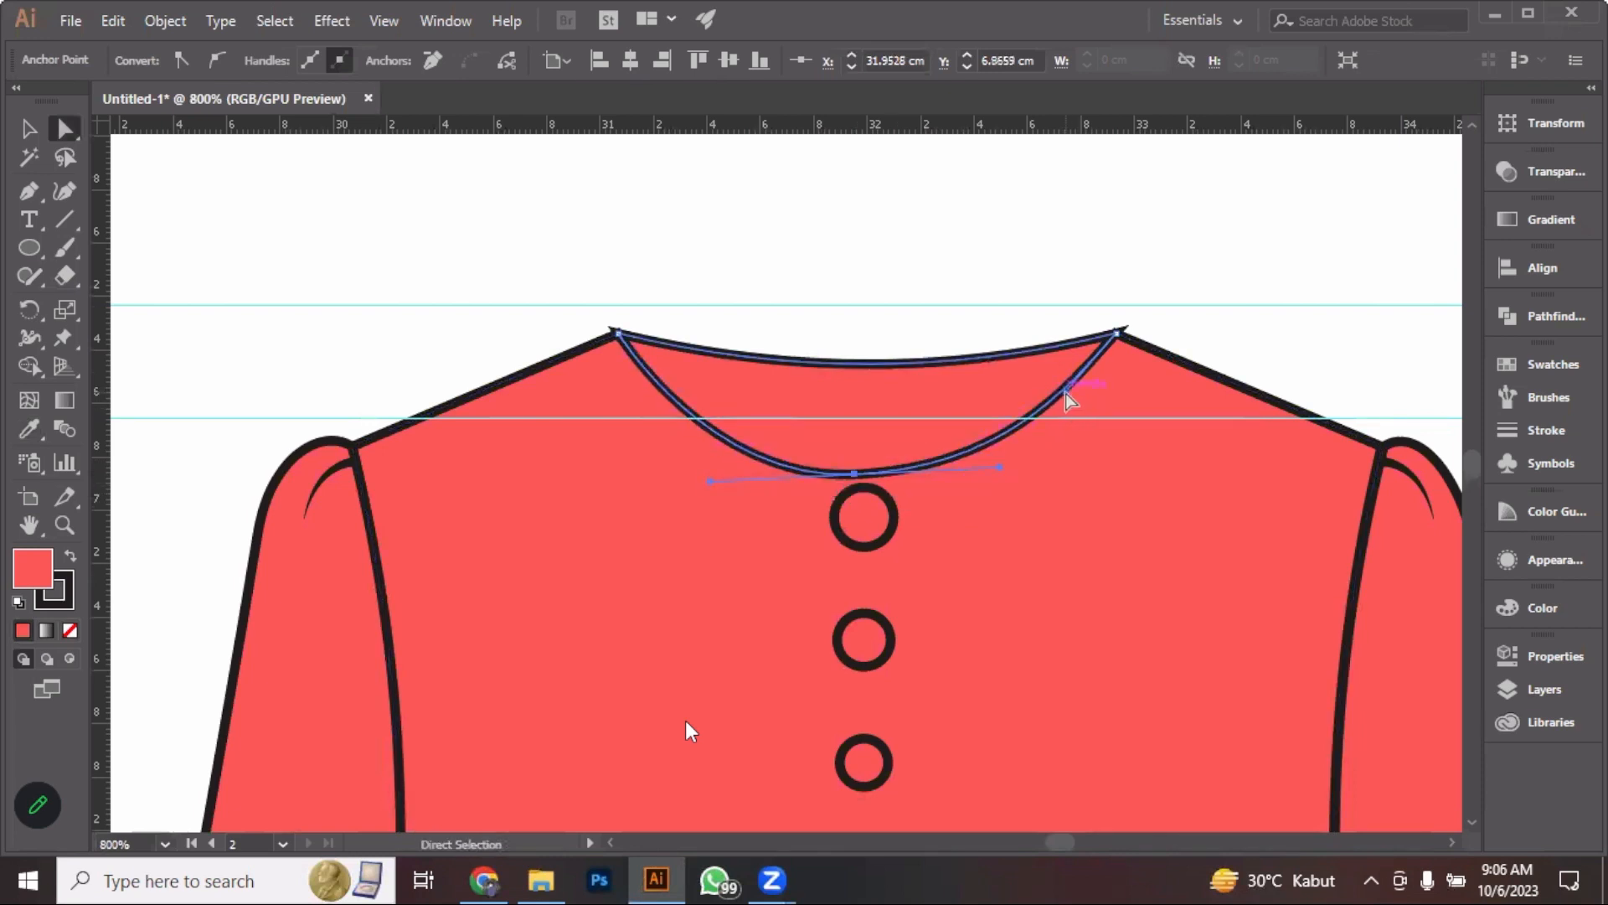
Bow the lower curve of the back-neck shape outward near its shoulder corner with the Anchor Point tool
click(656, 382)
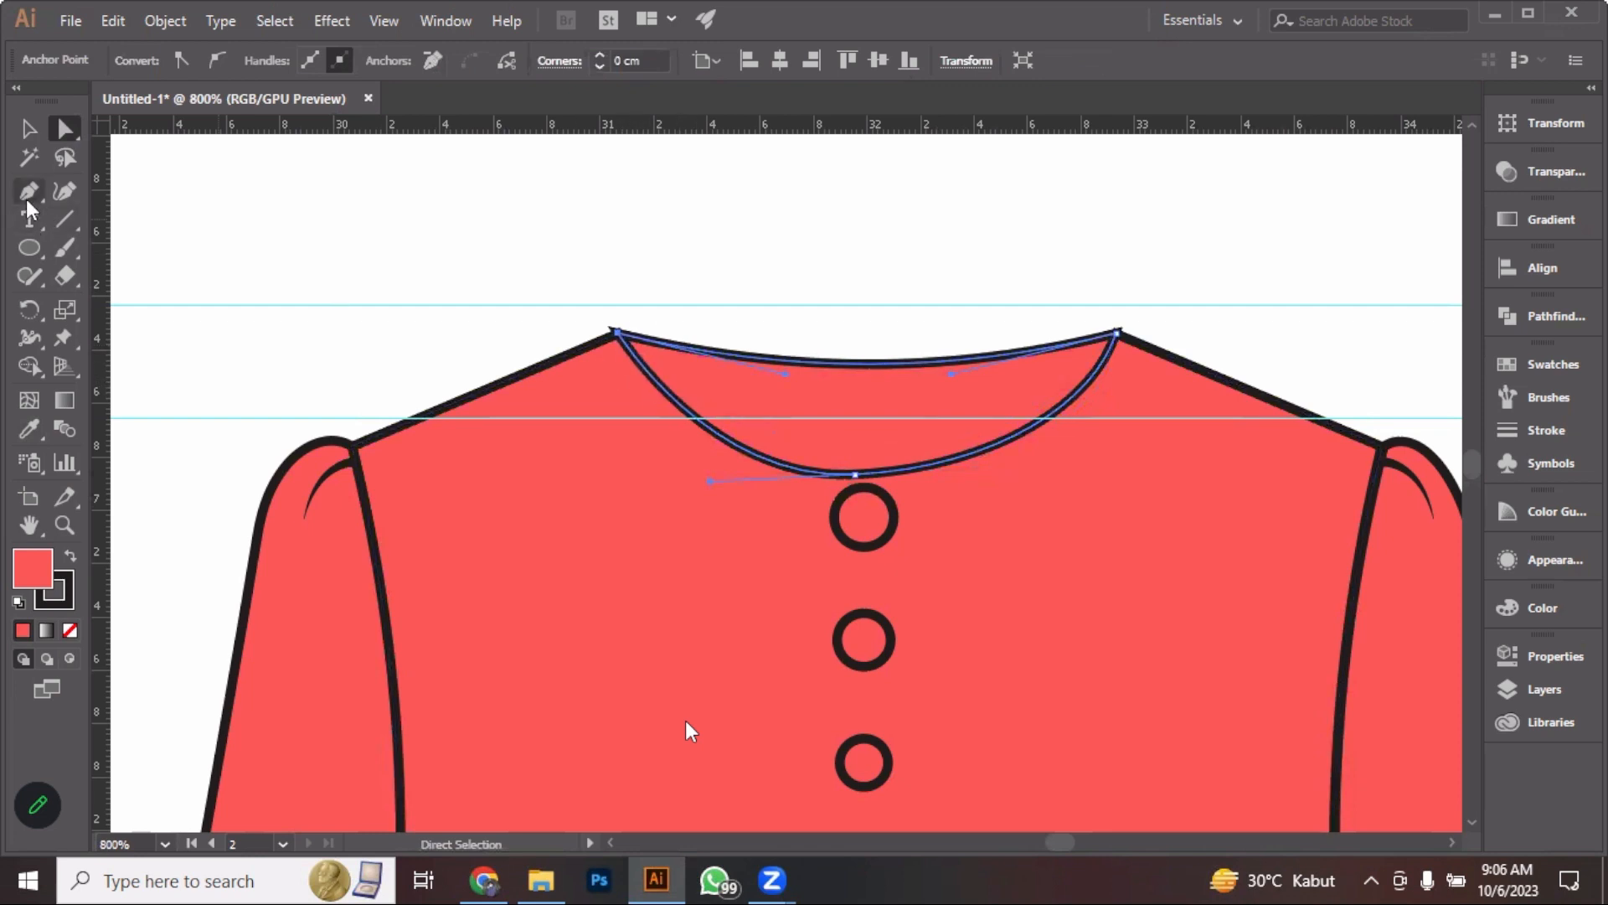
drag(27, 189, 126, 274)
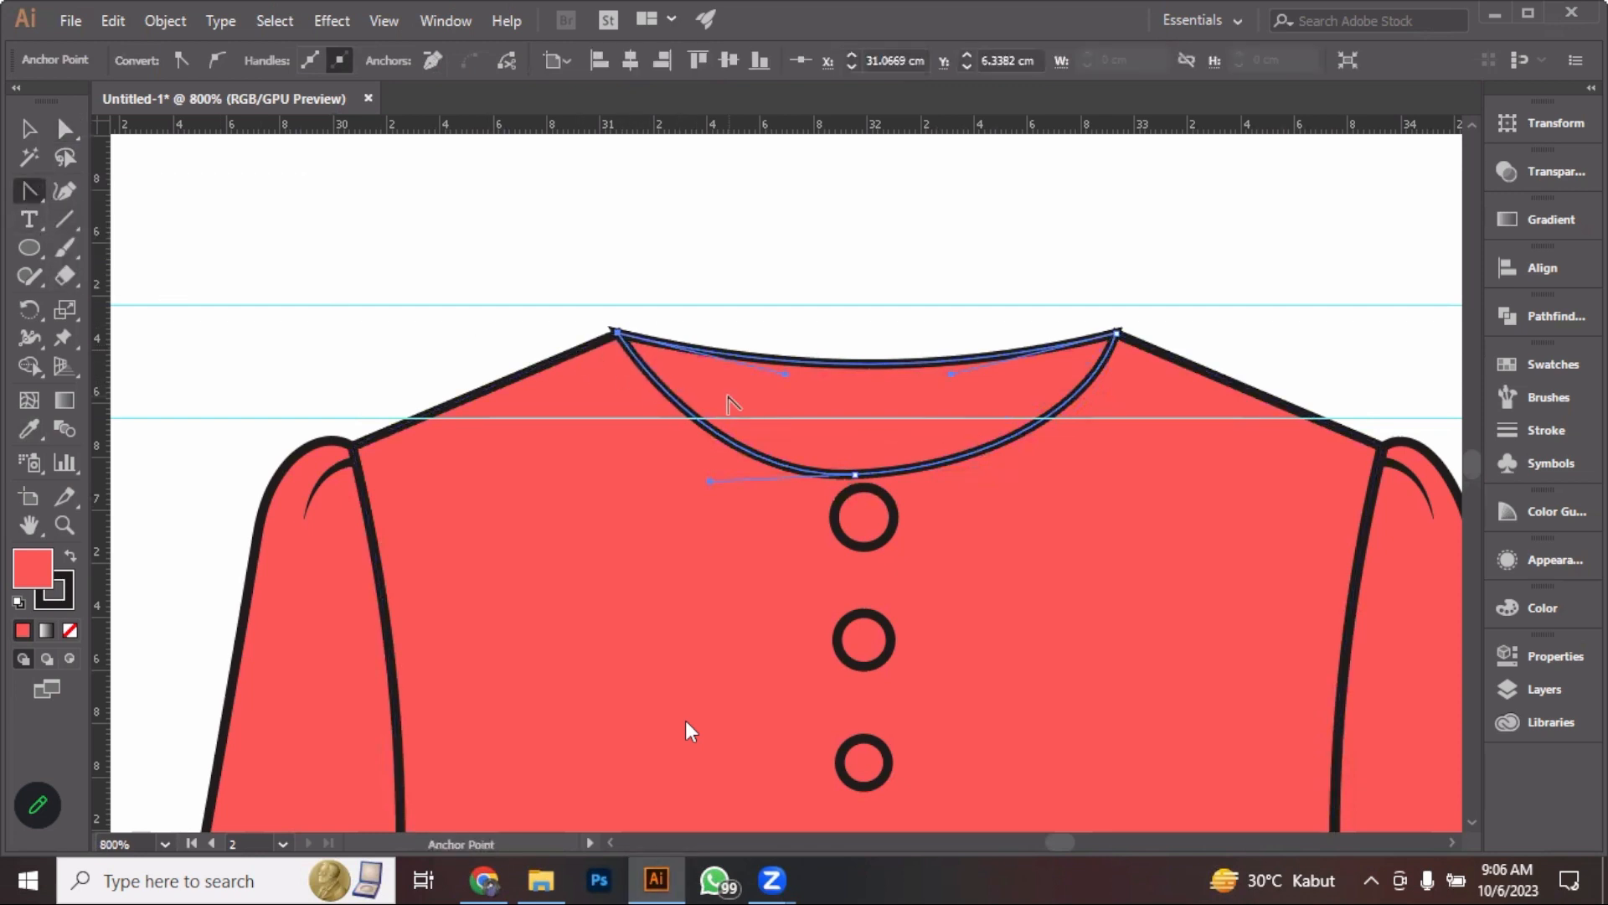
alt+scroll(668, 380, up, 2)
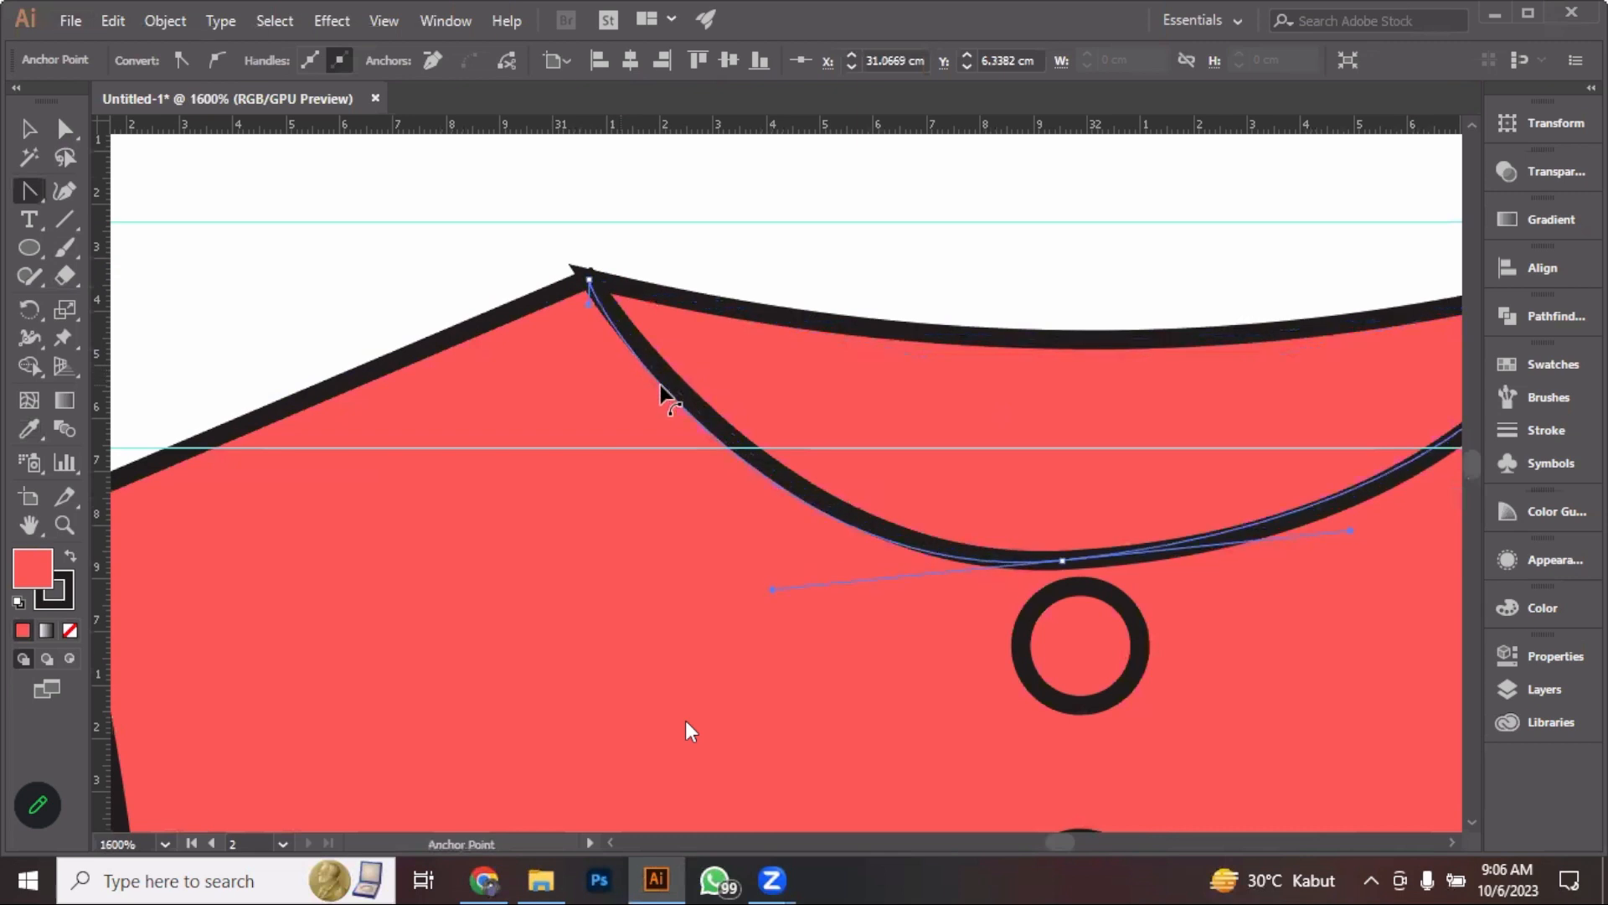
key(ctrl+z)
key(v)
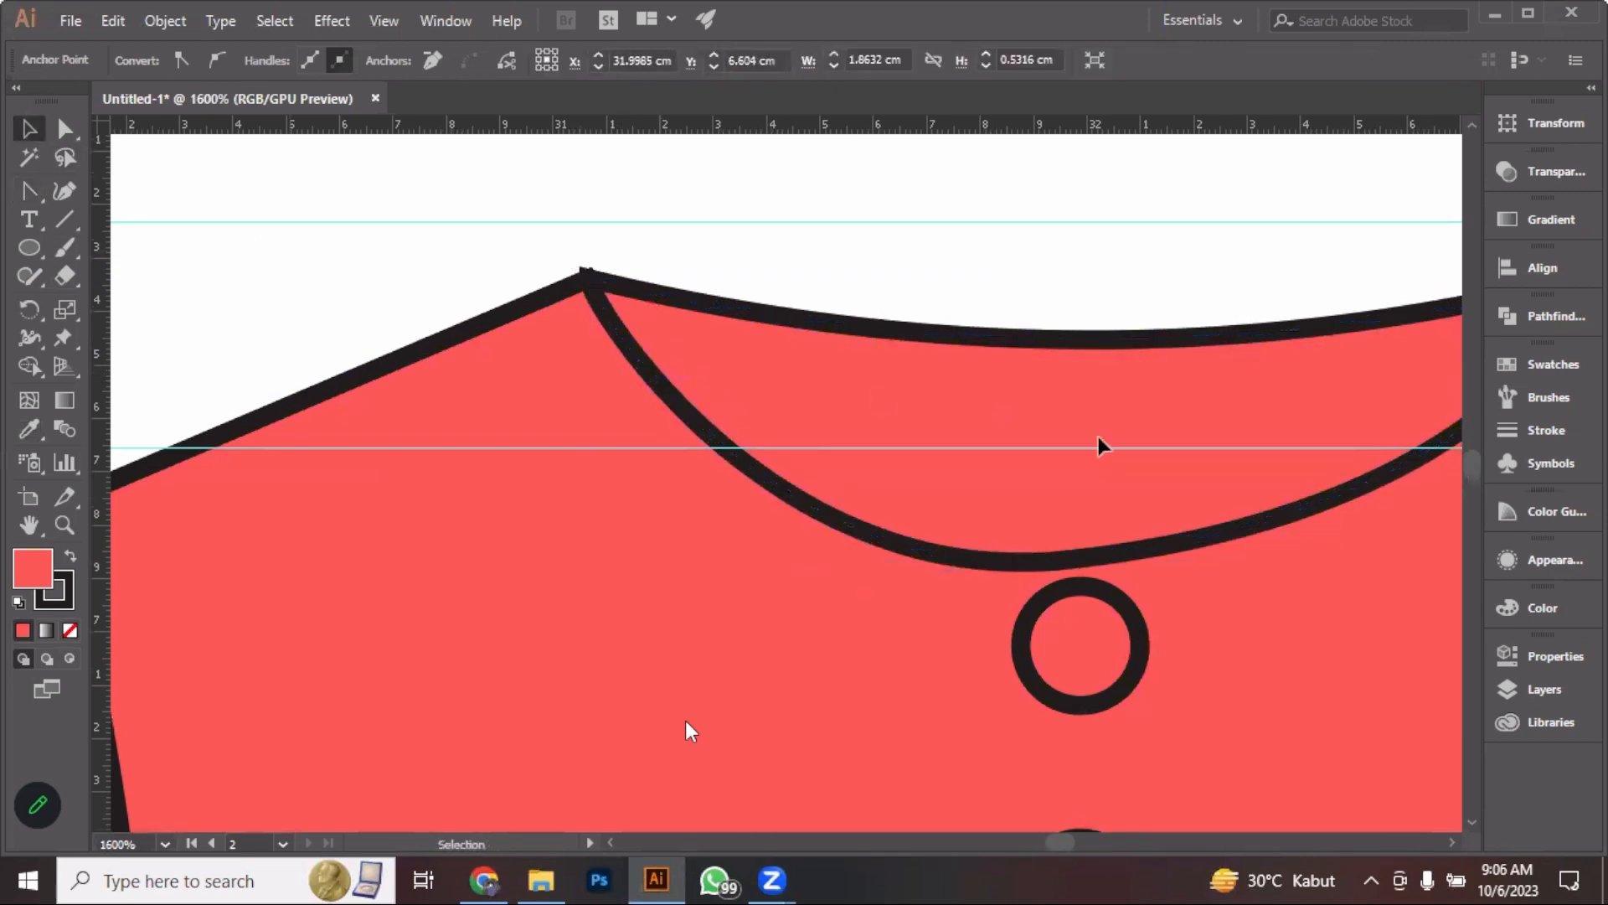
alt+scroll(1098, 444, down, 1)
alt+scroll(1222, 449, down, 1)
drag(1215, 431, 897, 348)
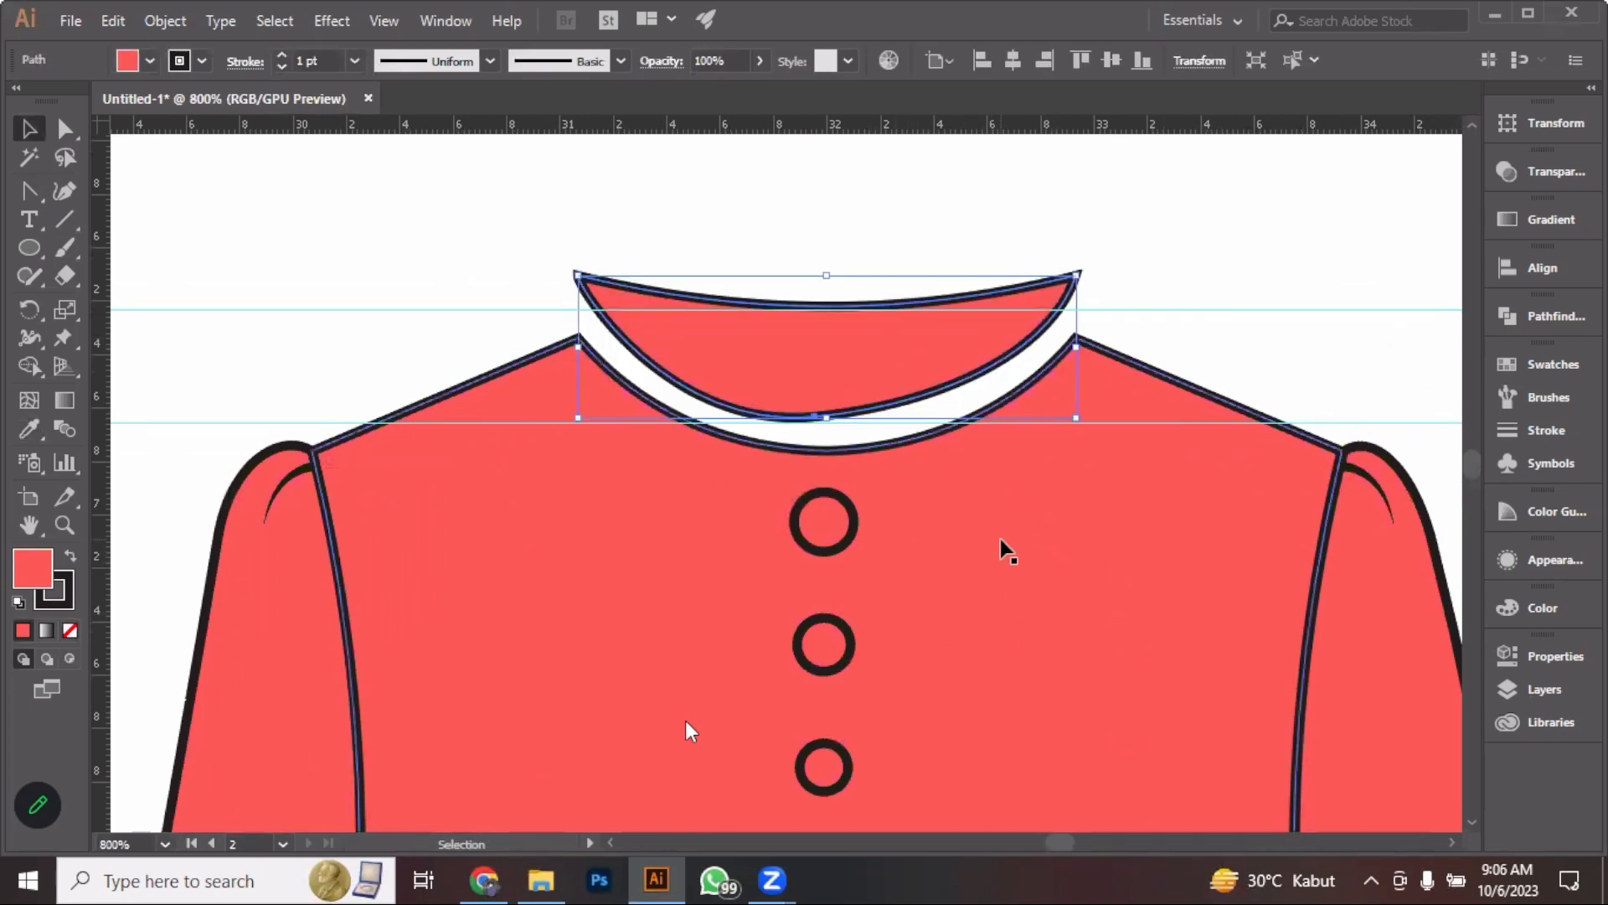
key(ctrl+z)
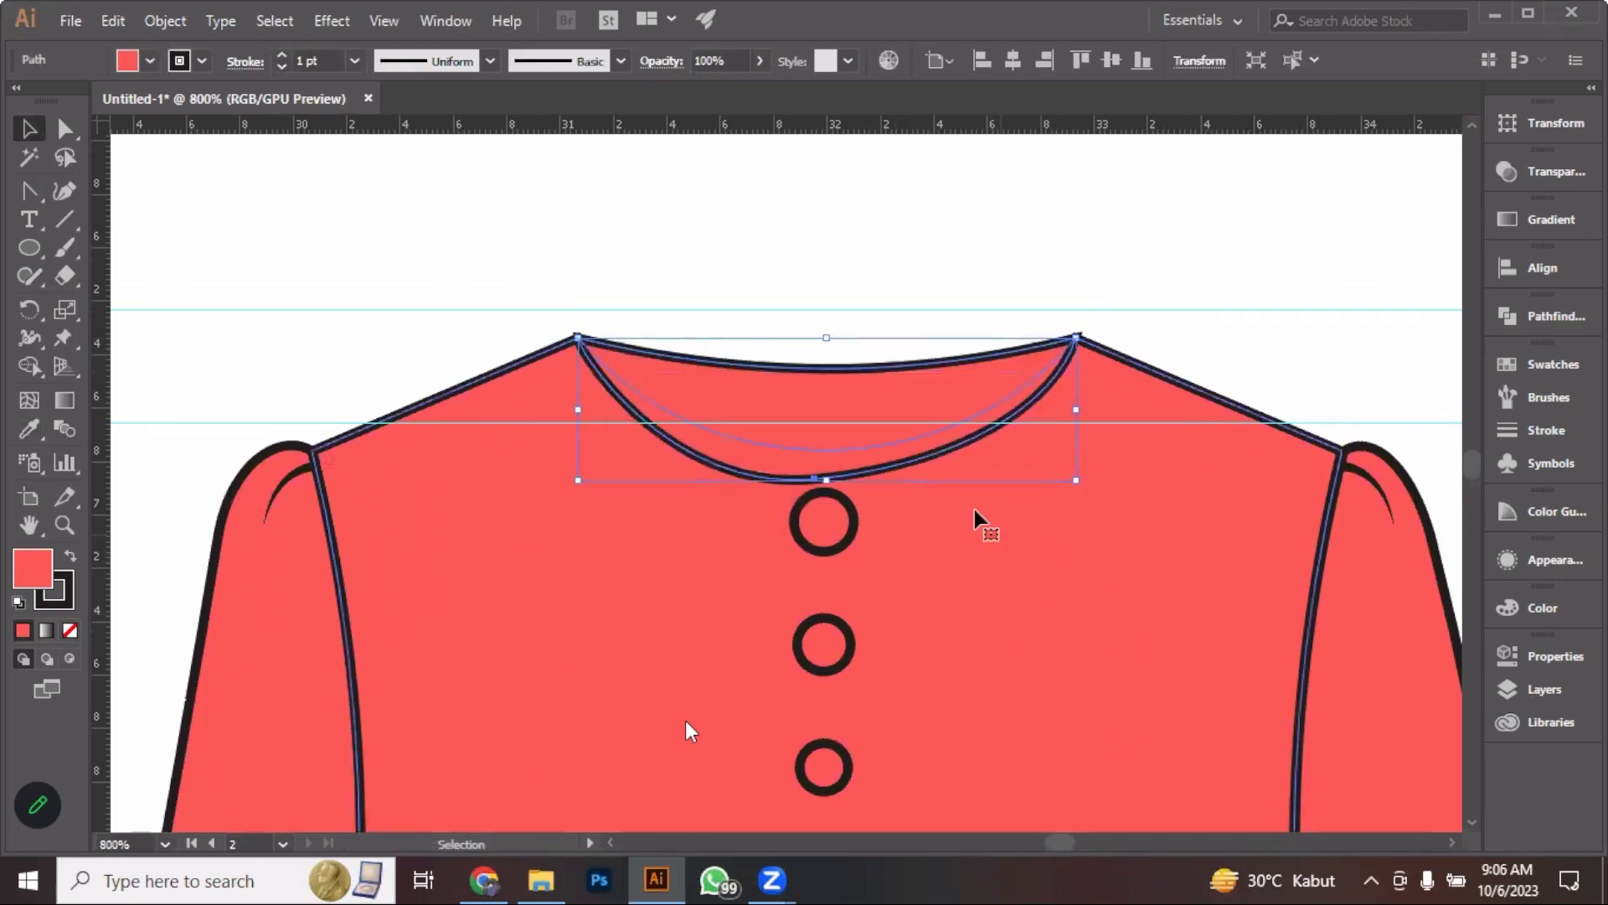
Send the back-neck shape behind the dress body, place a copy of it slightly lower inside the neckline, and deselect
right_click(885, 425)
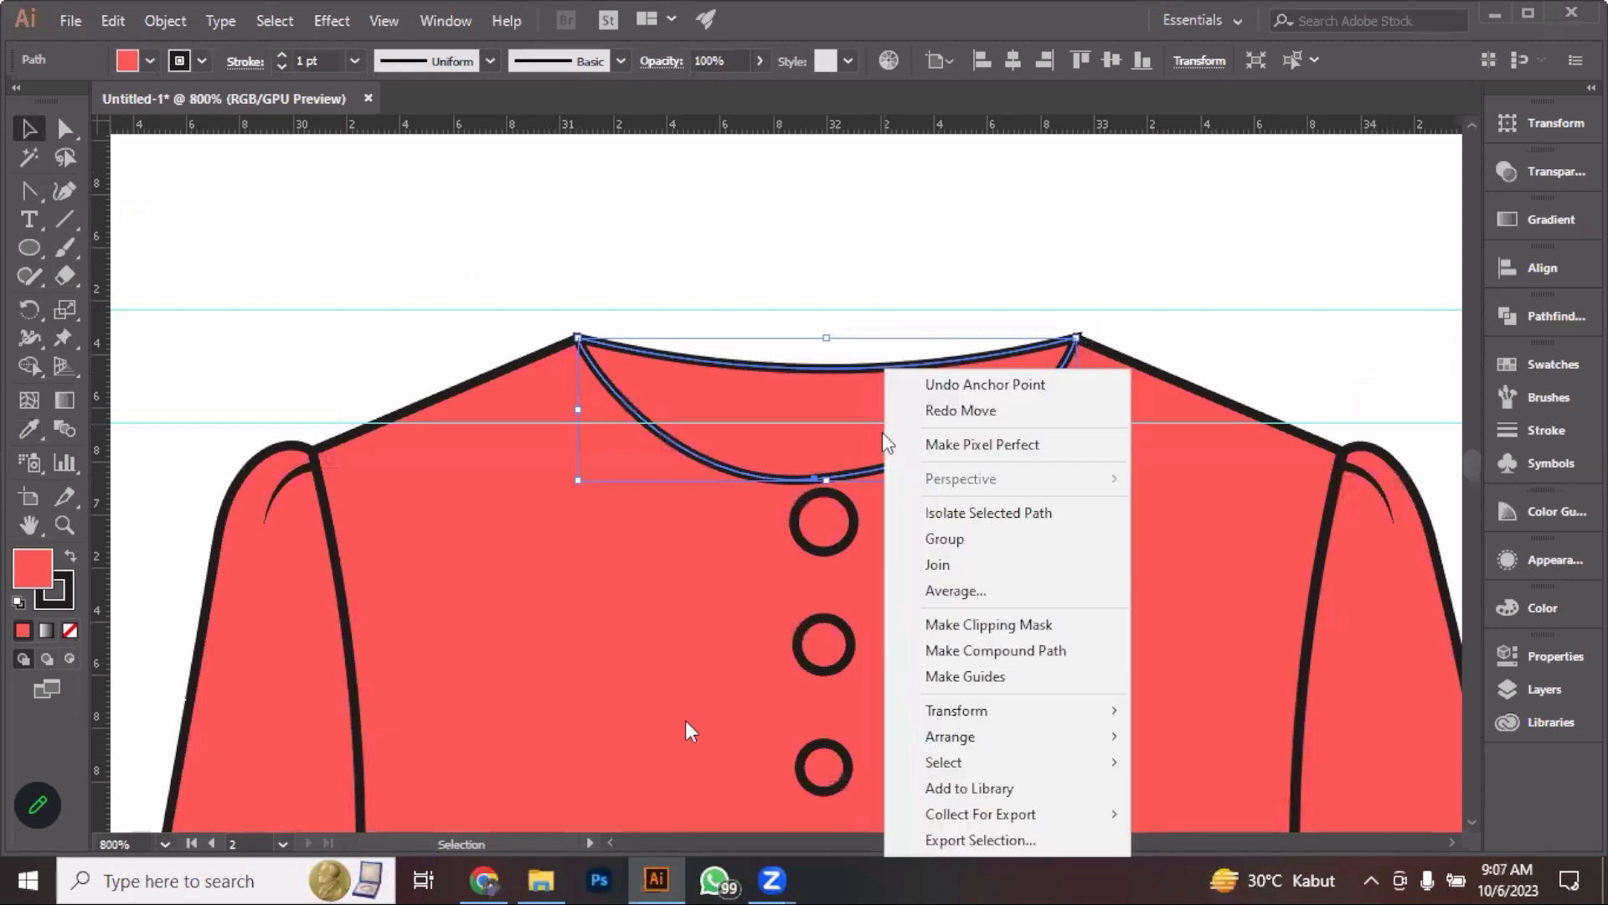
mouse_move(995, 747)
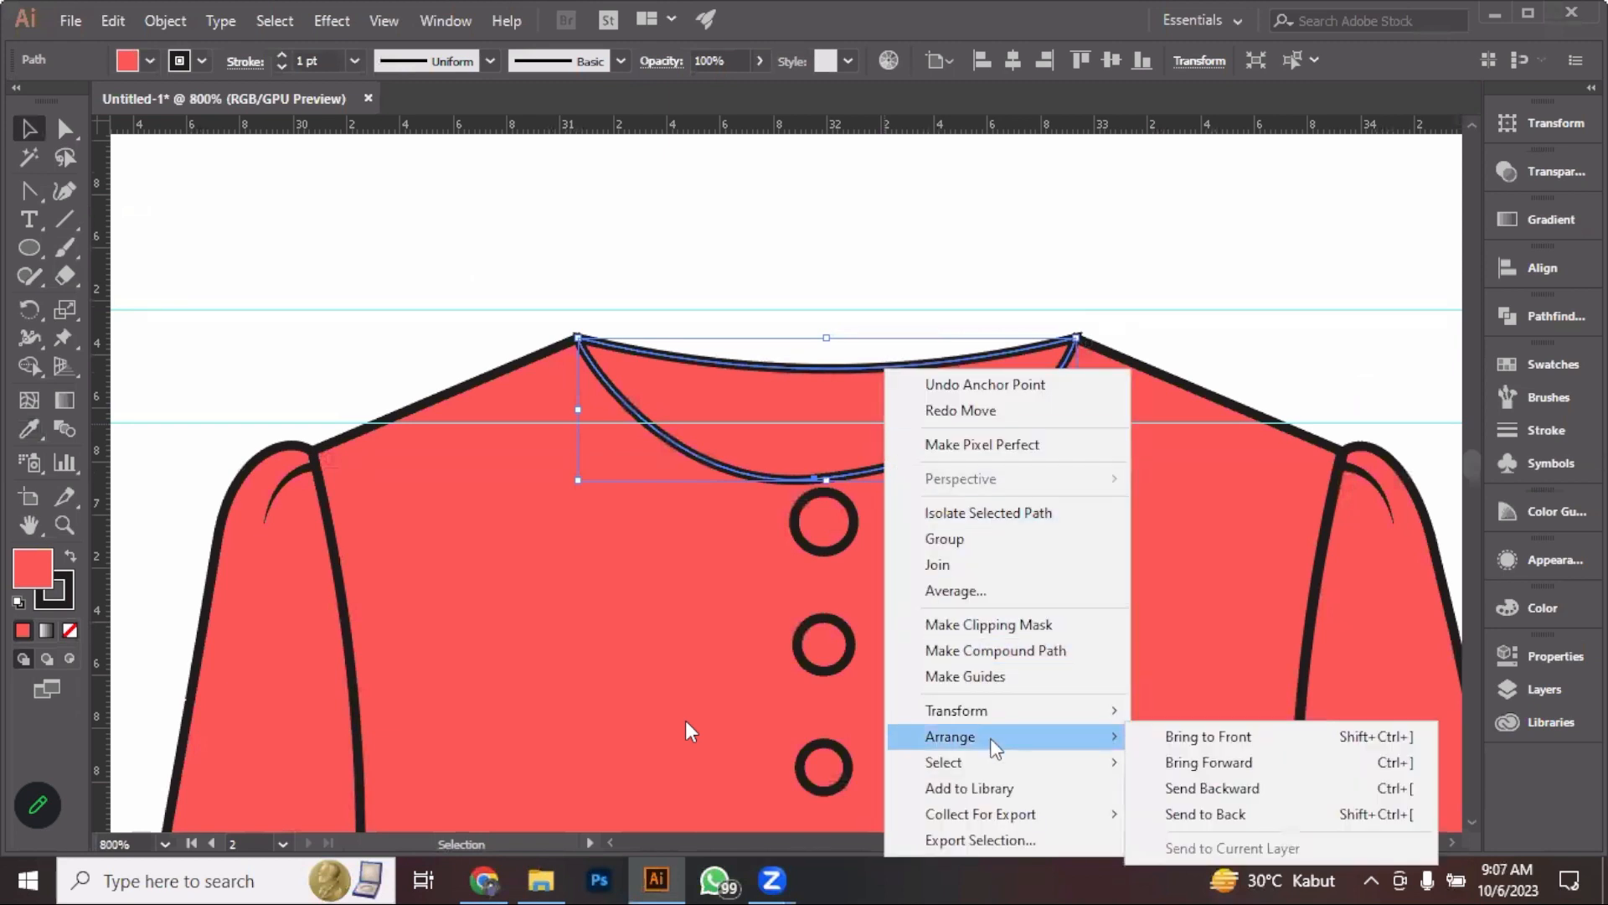
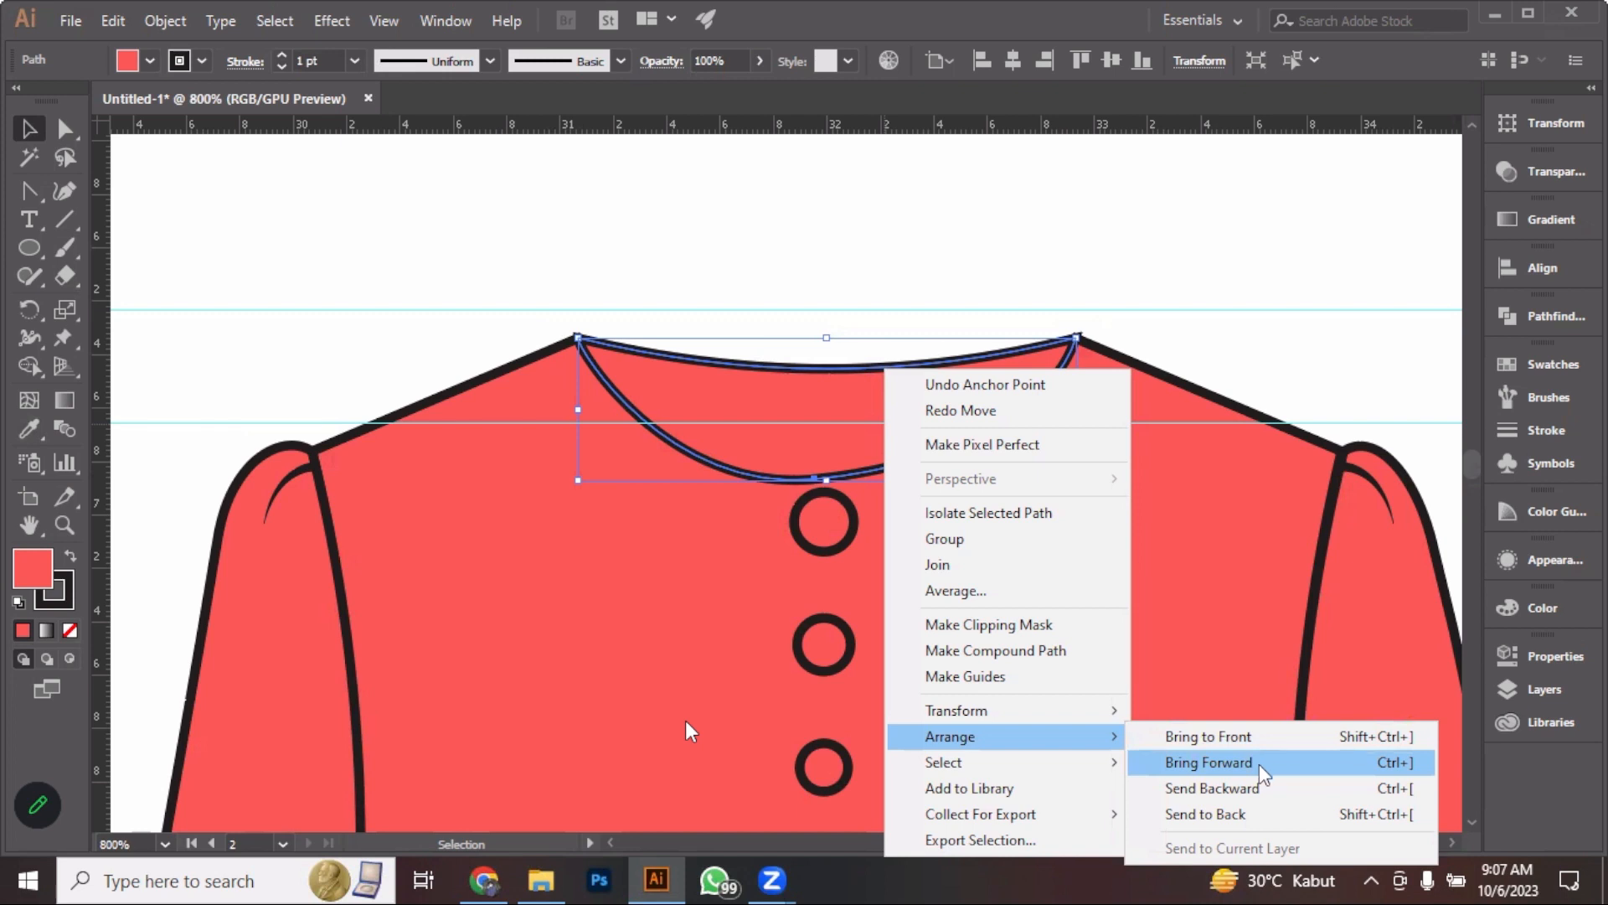
click(986, 429)
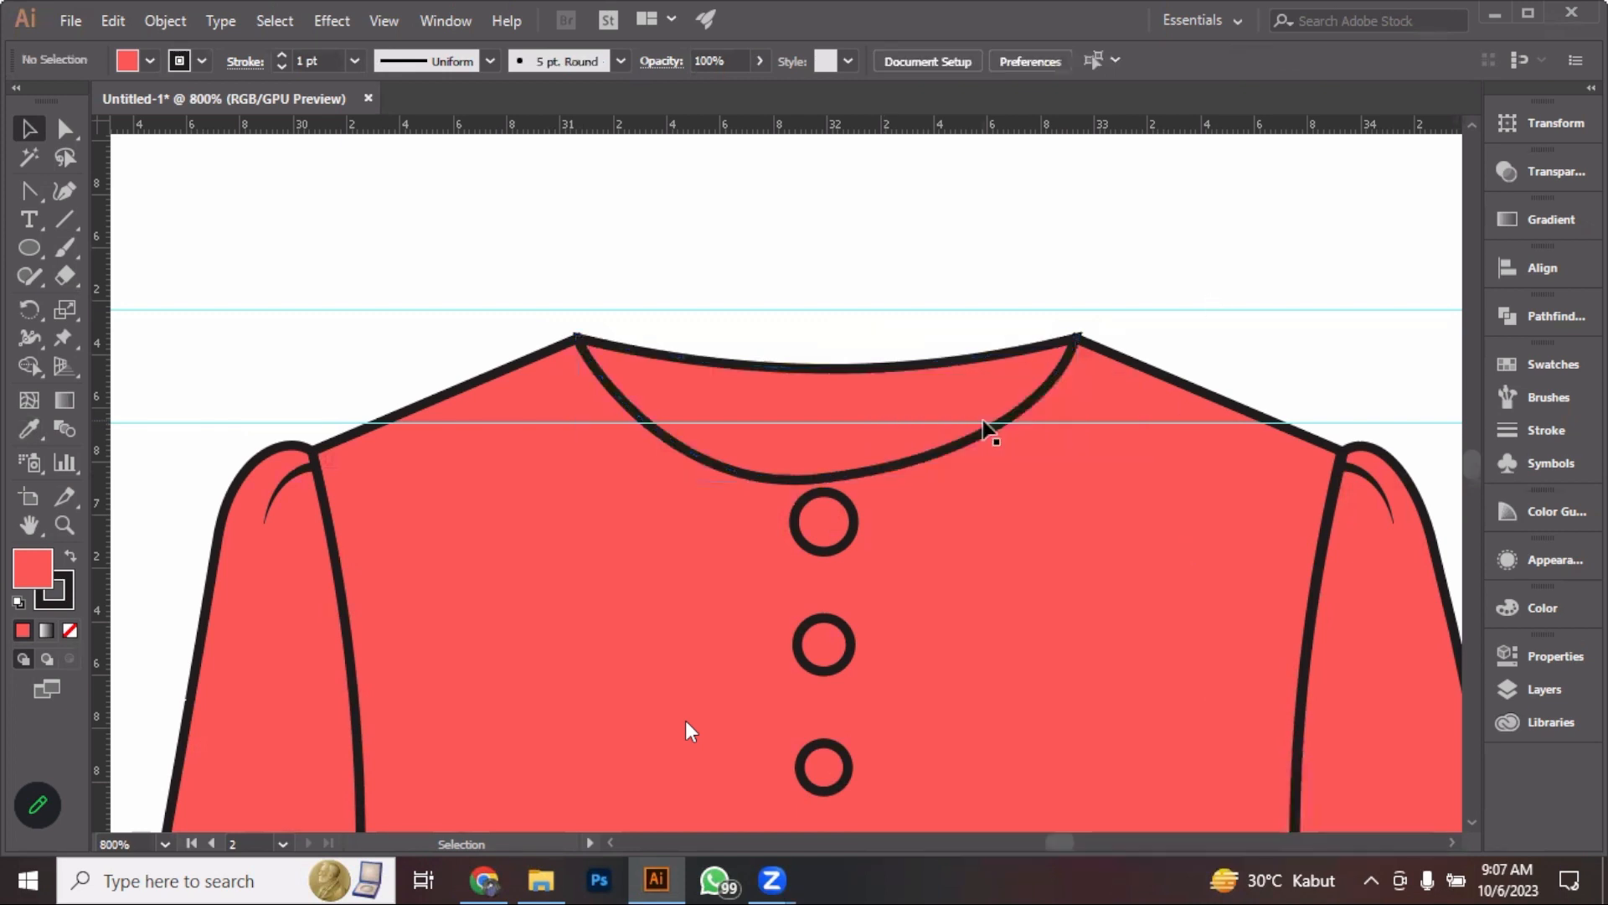
click(983, 427)
key(ctrl+[)
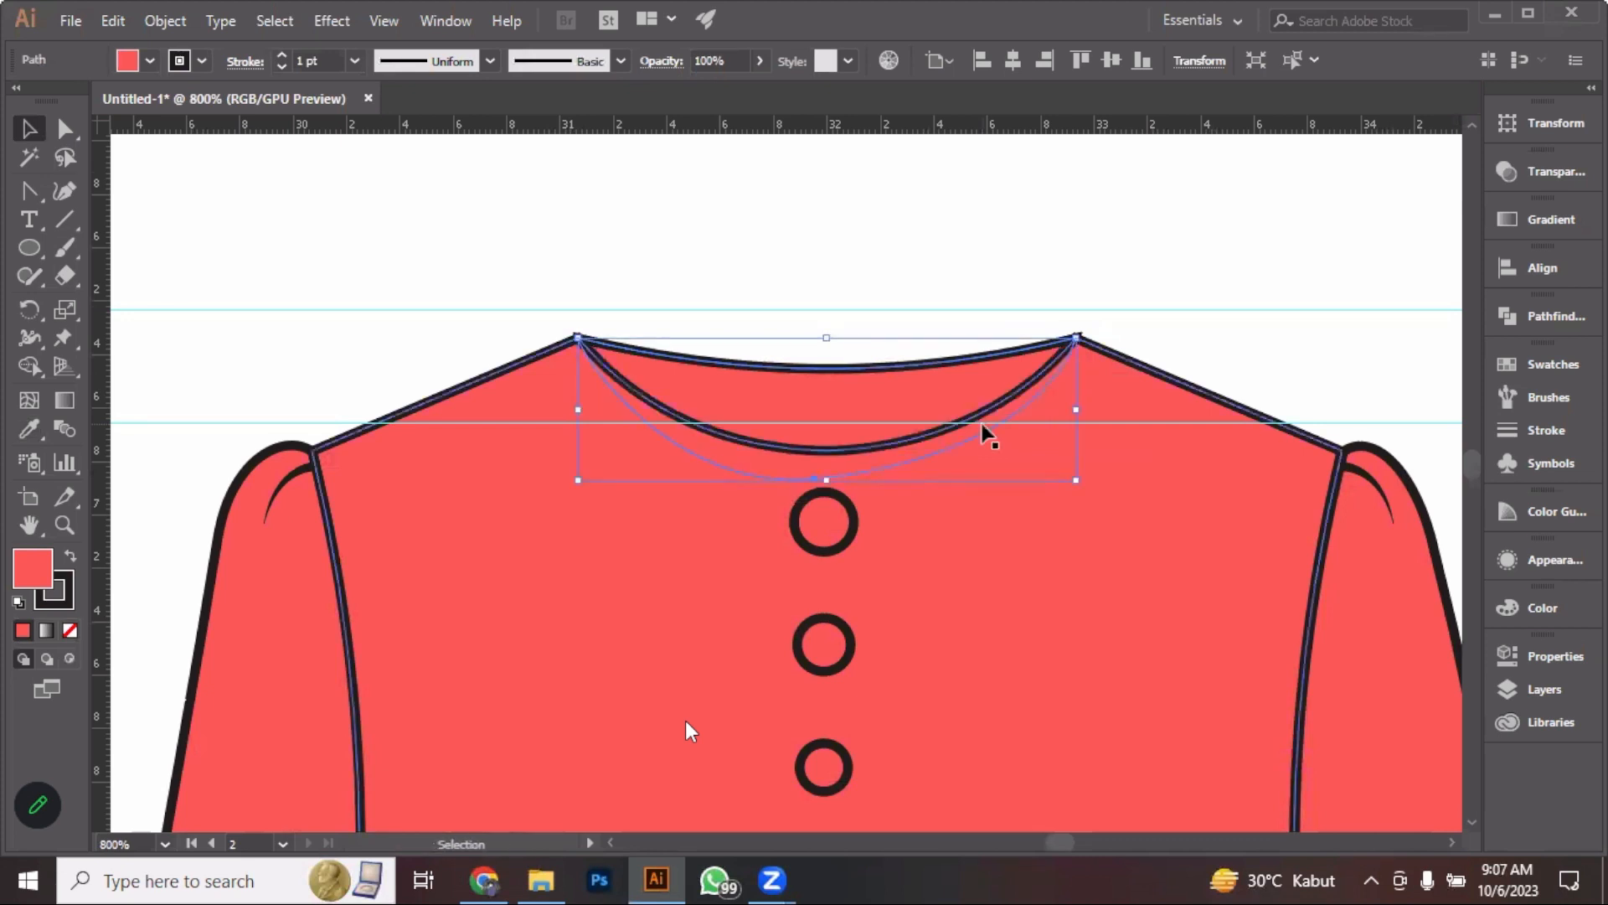
drag(940, 403, 938, 431)
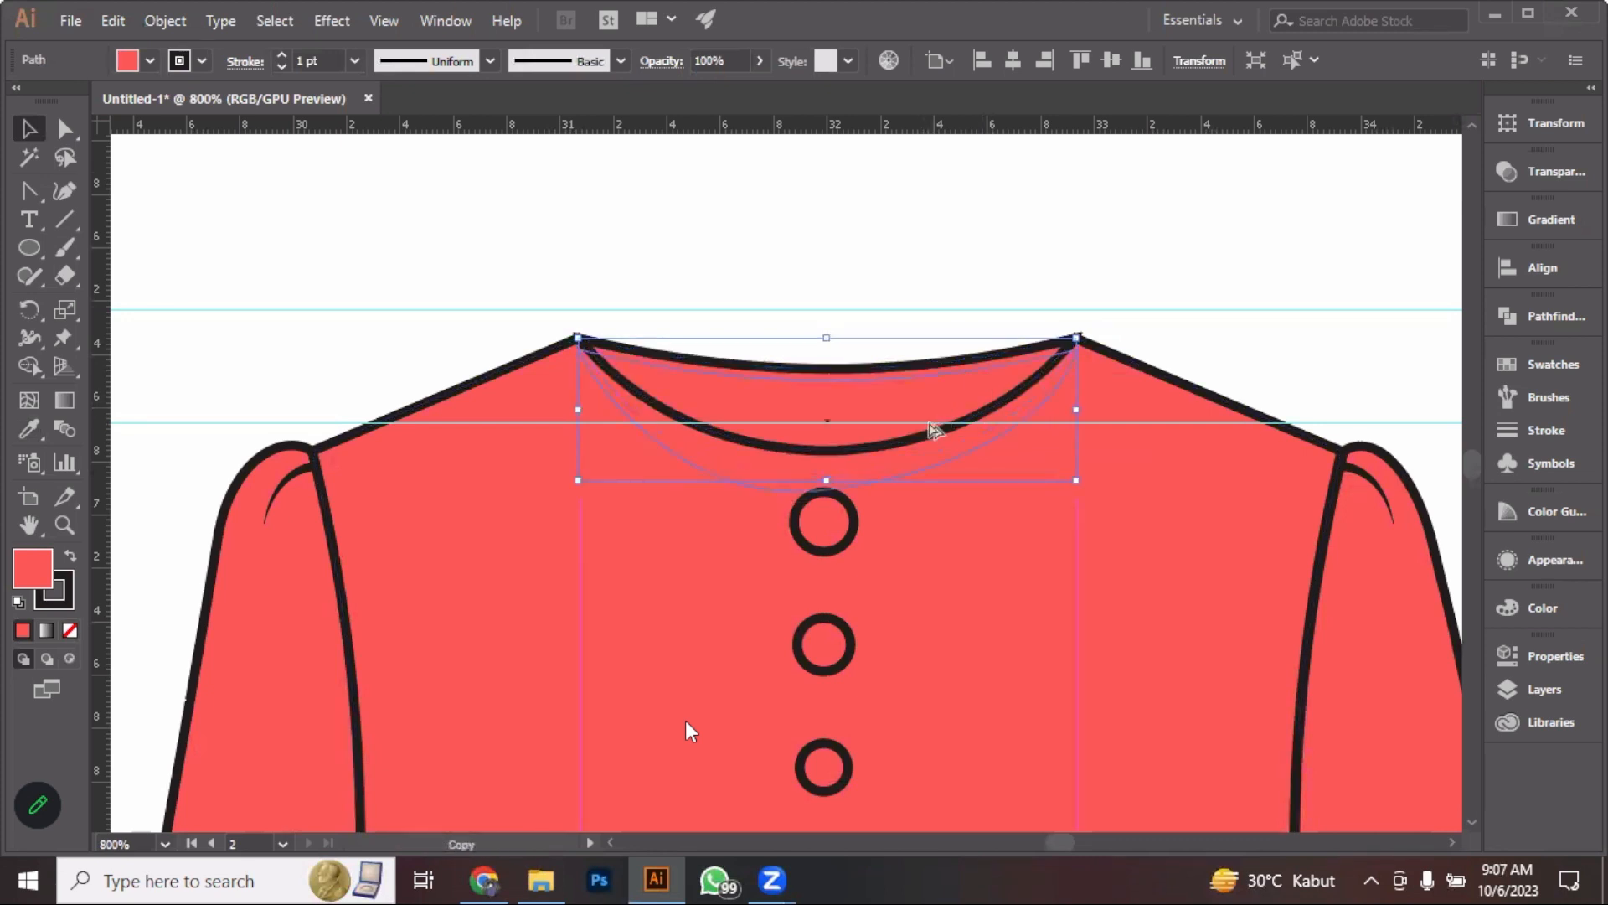
click(1020, 267)
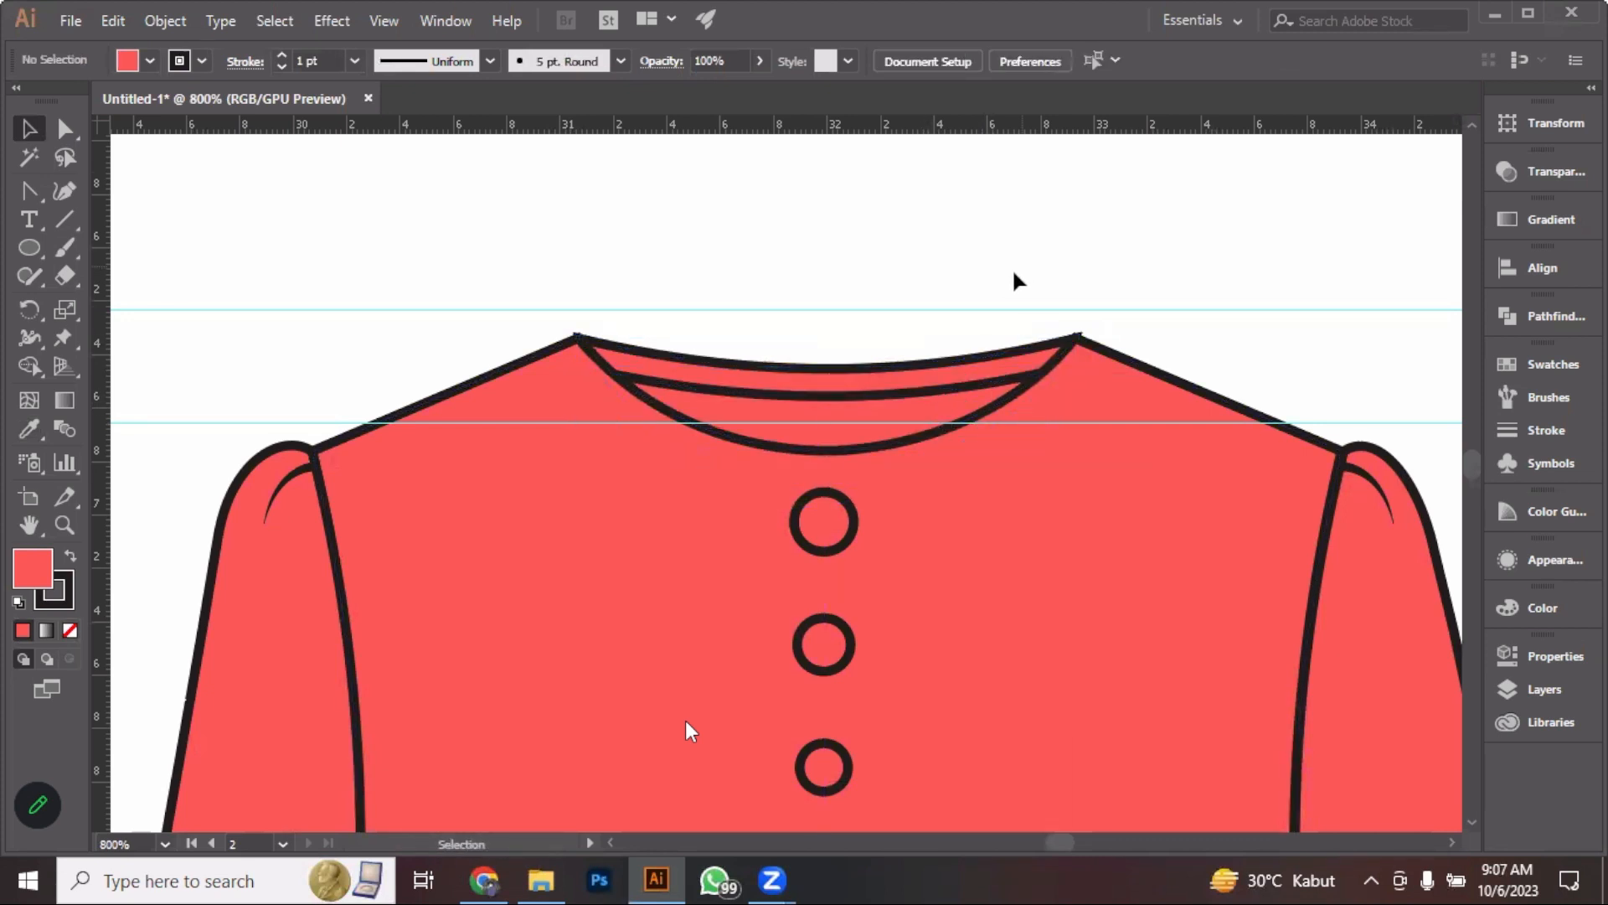
Try bringing the original back-neck shape to the front of the dress, and undo that stacking change
click(971, 361)
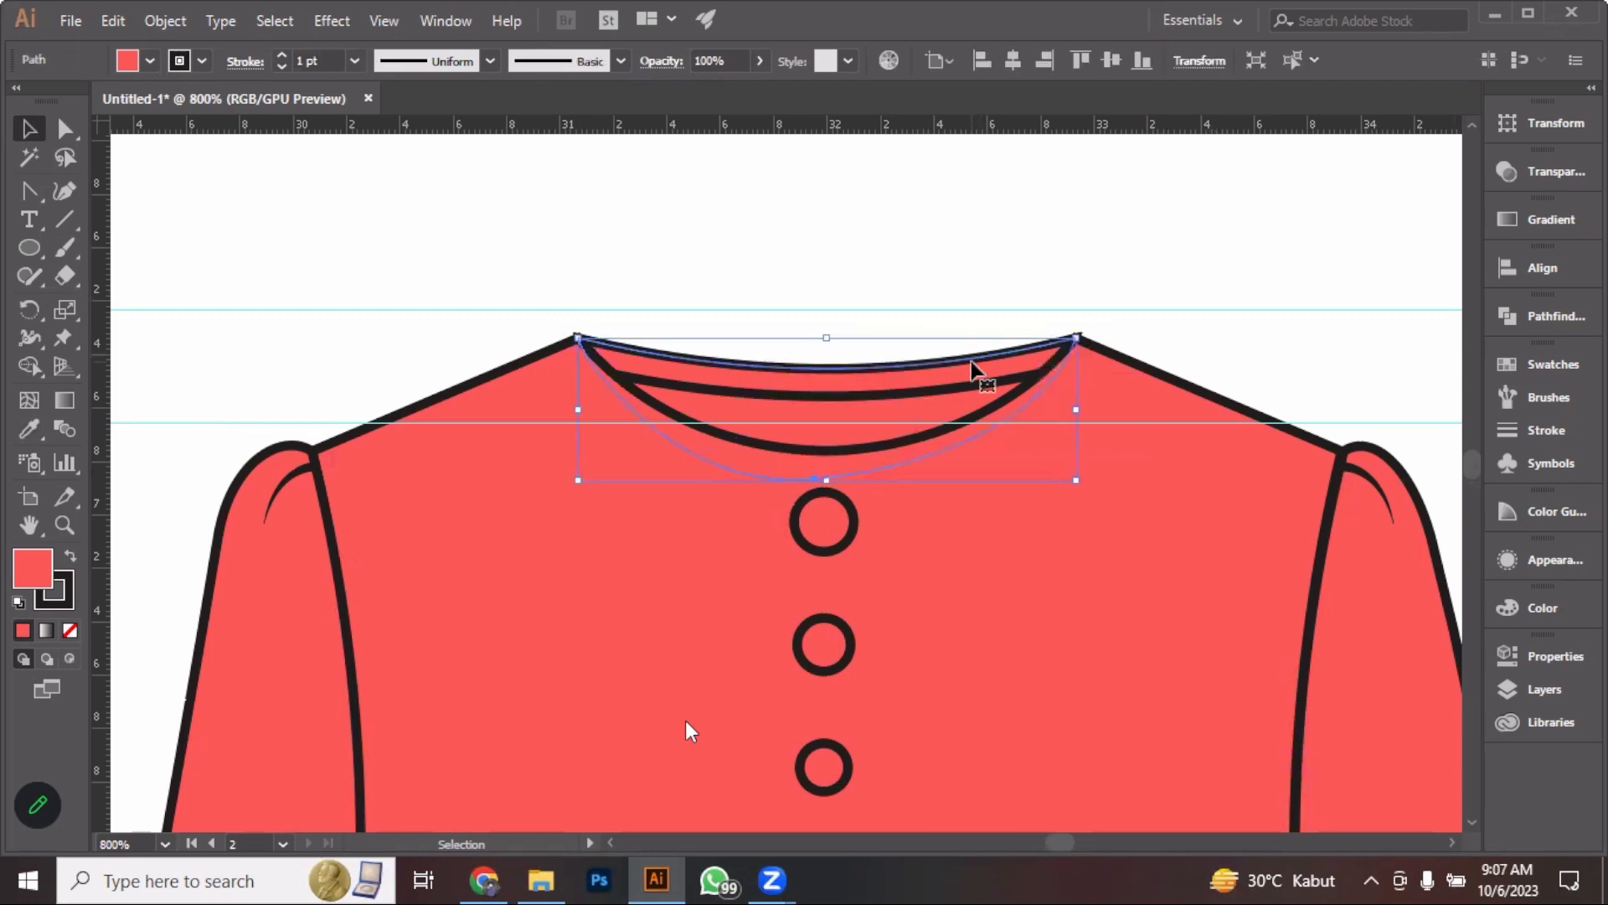
right_click(972, 361)
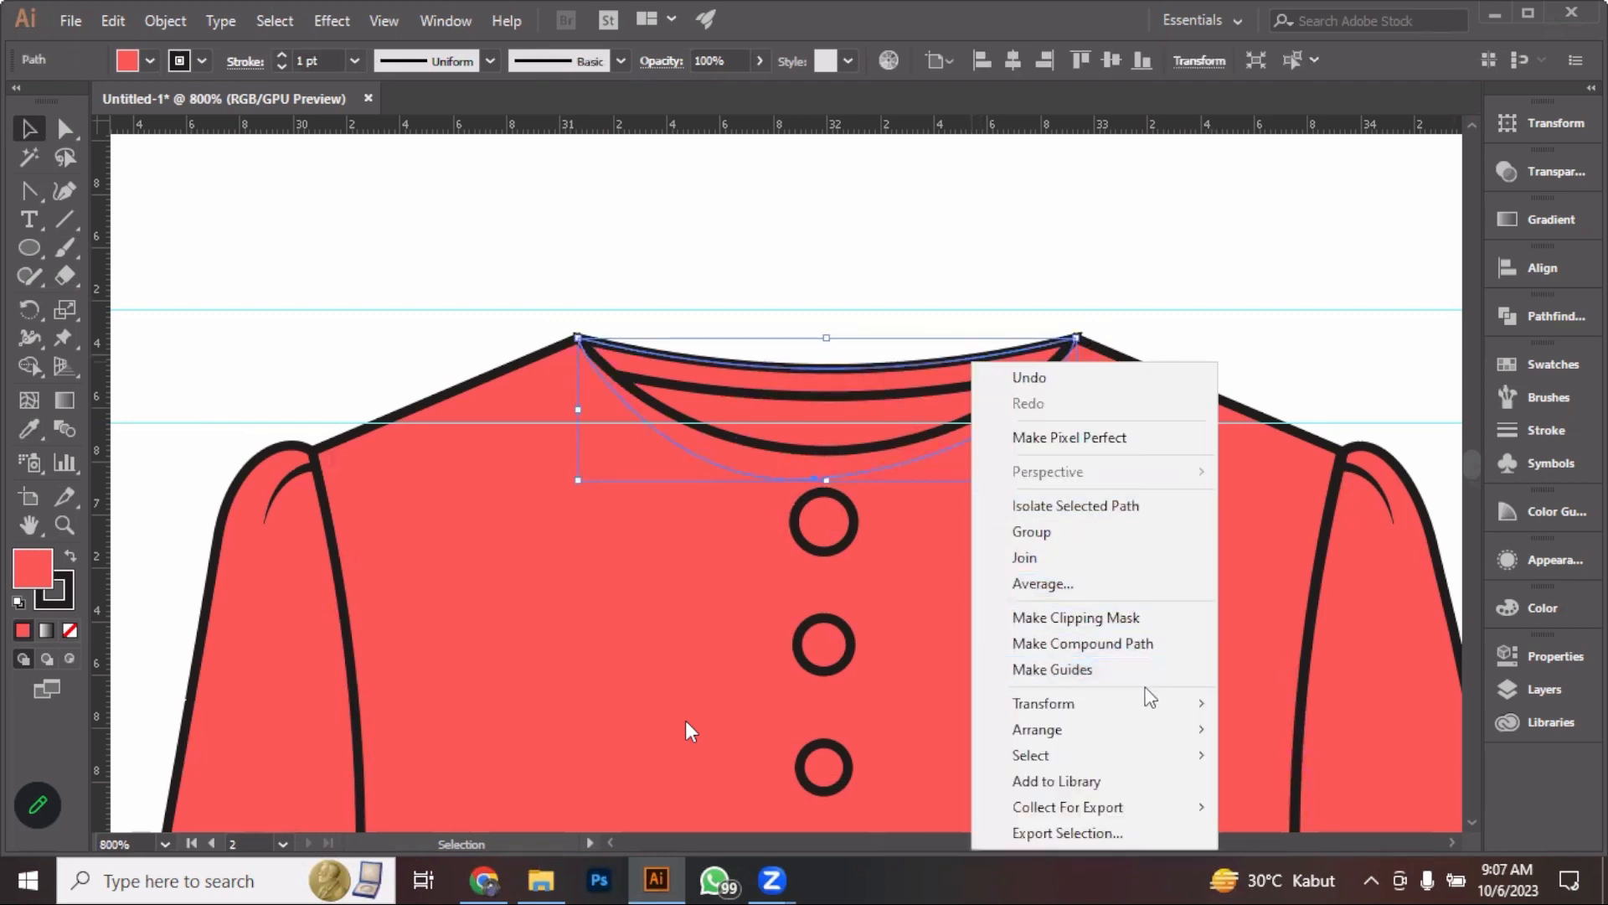
mouse_move(1148, 726)
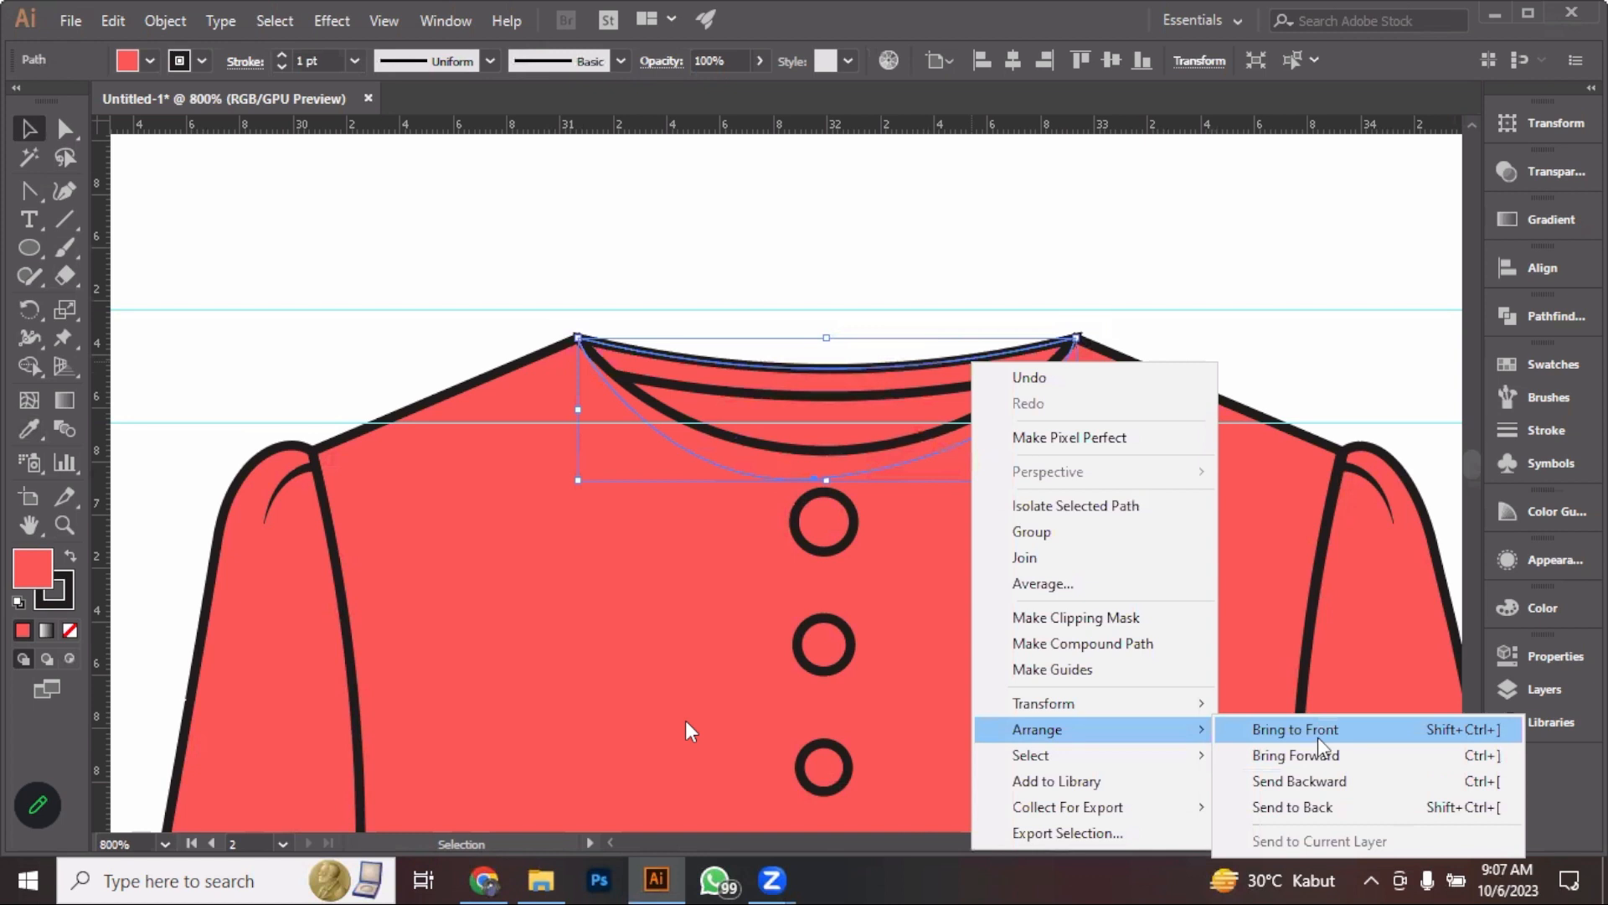
click(1319, 737)
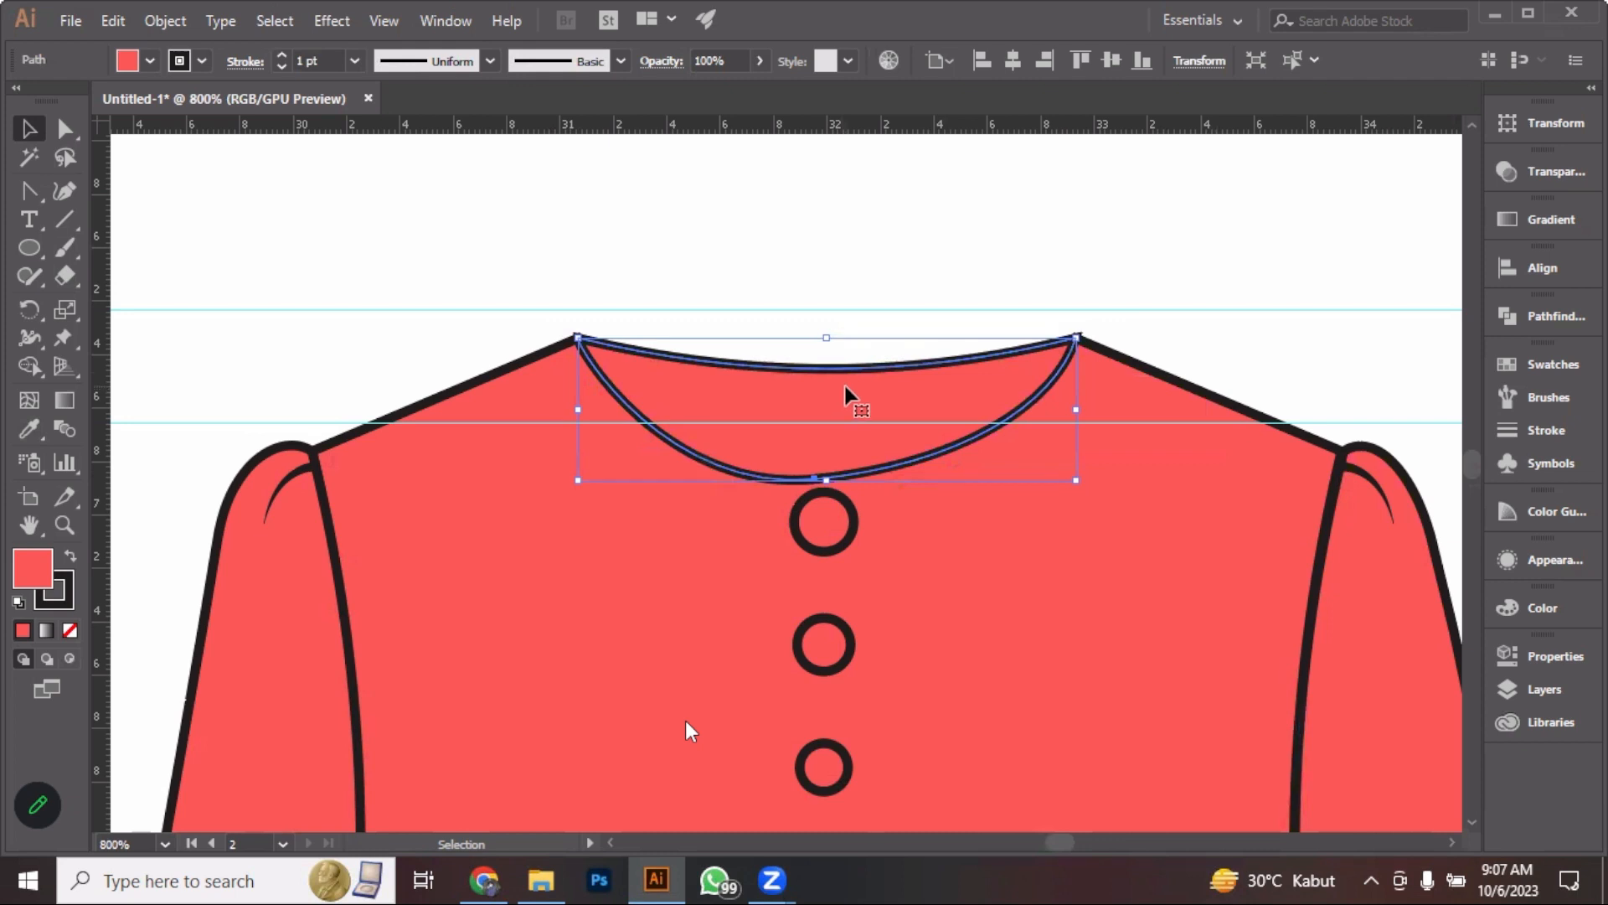
key(ctrl+bracketleft)
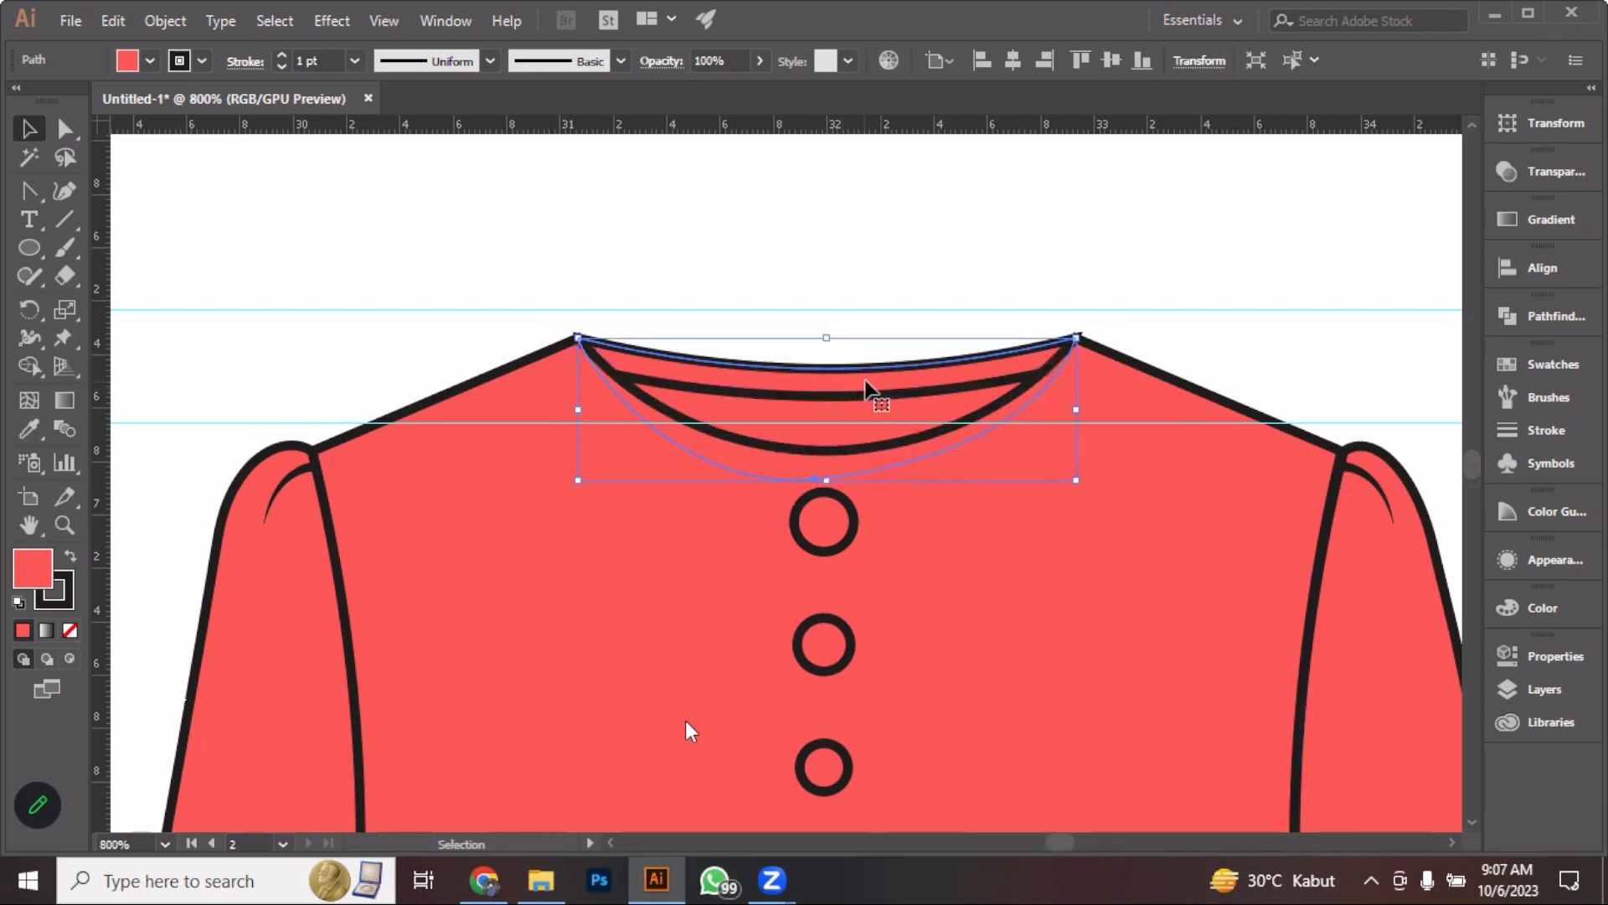
Try bringing the original back-neck shape forward one level, and undo that stacking change
right_click(867, 379)
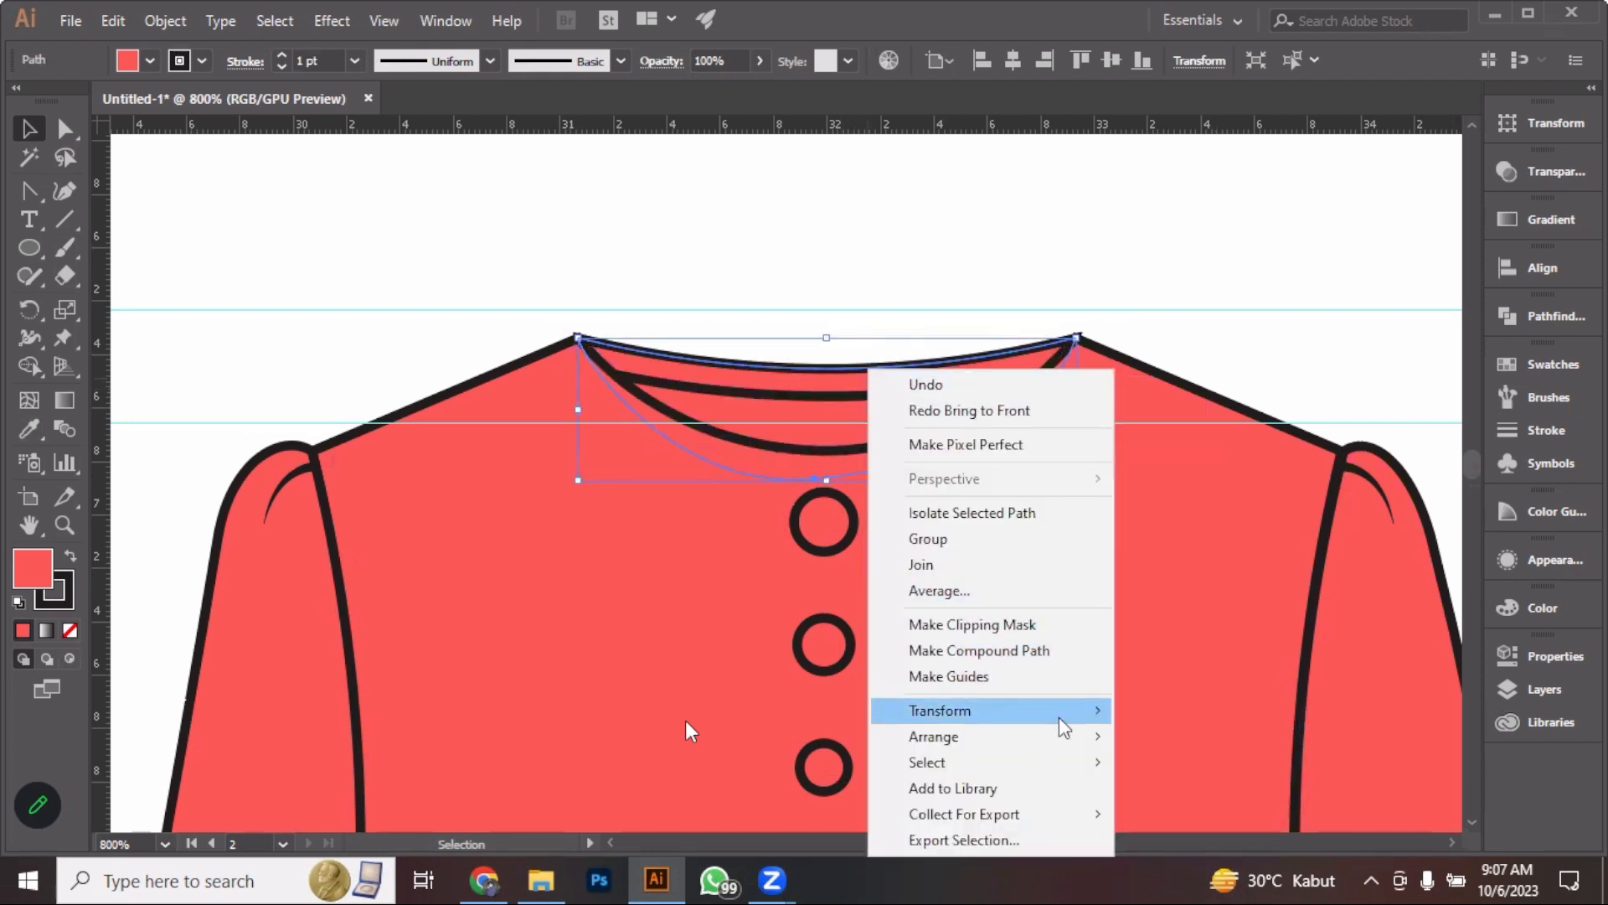
mouse_move(1058, 732)
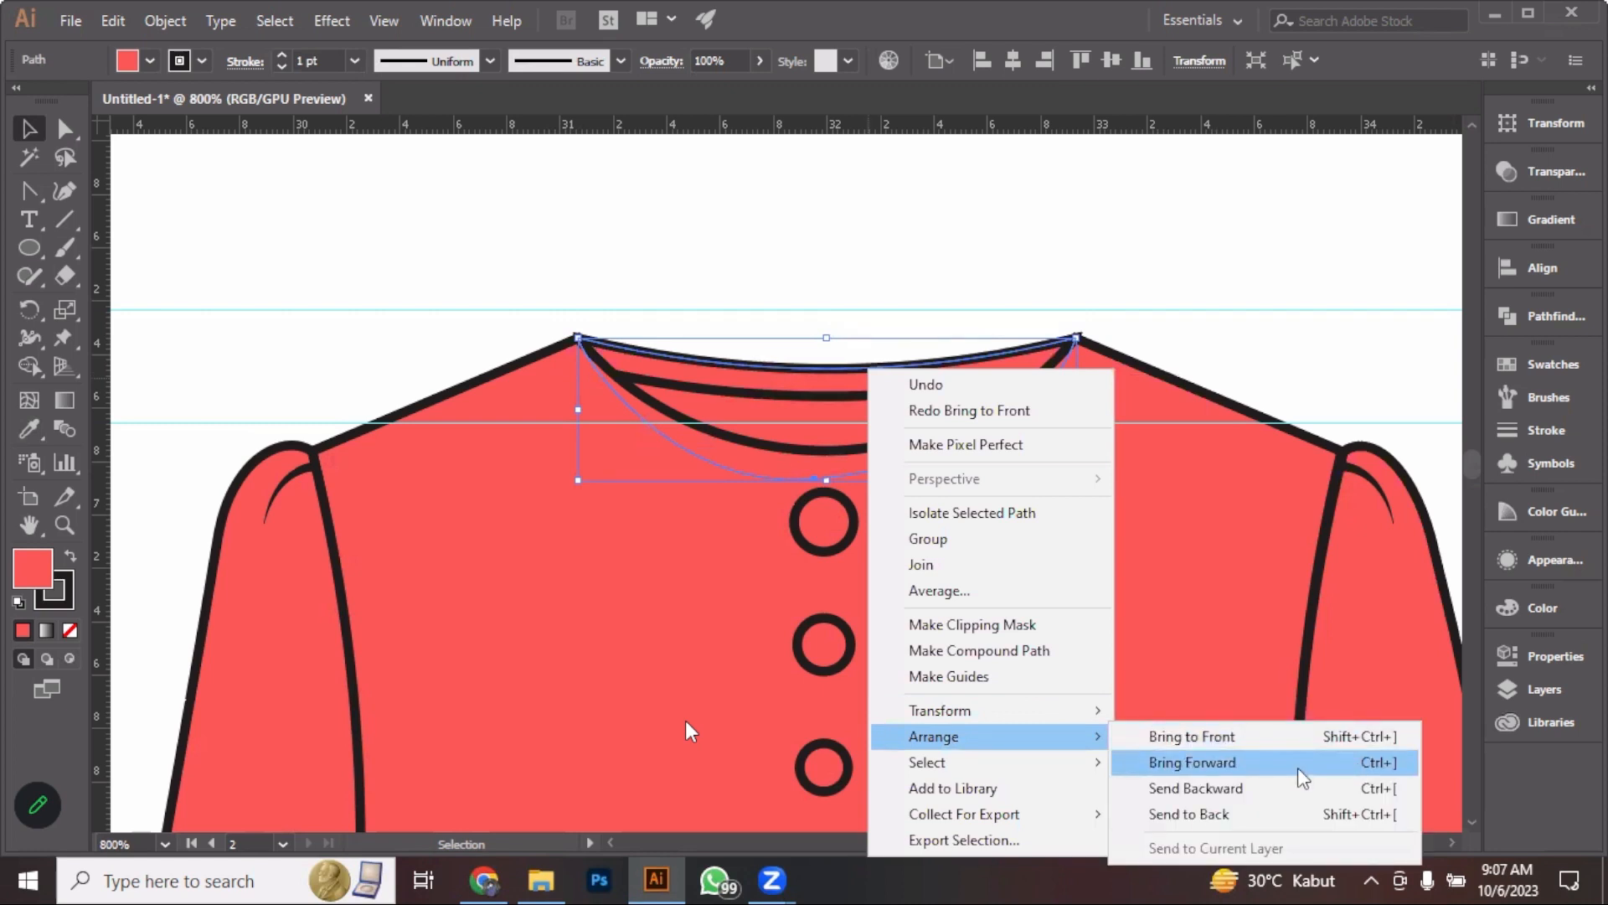
click(1299, 770)
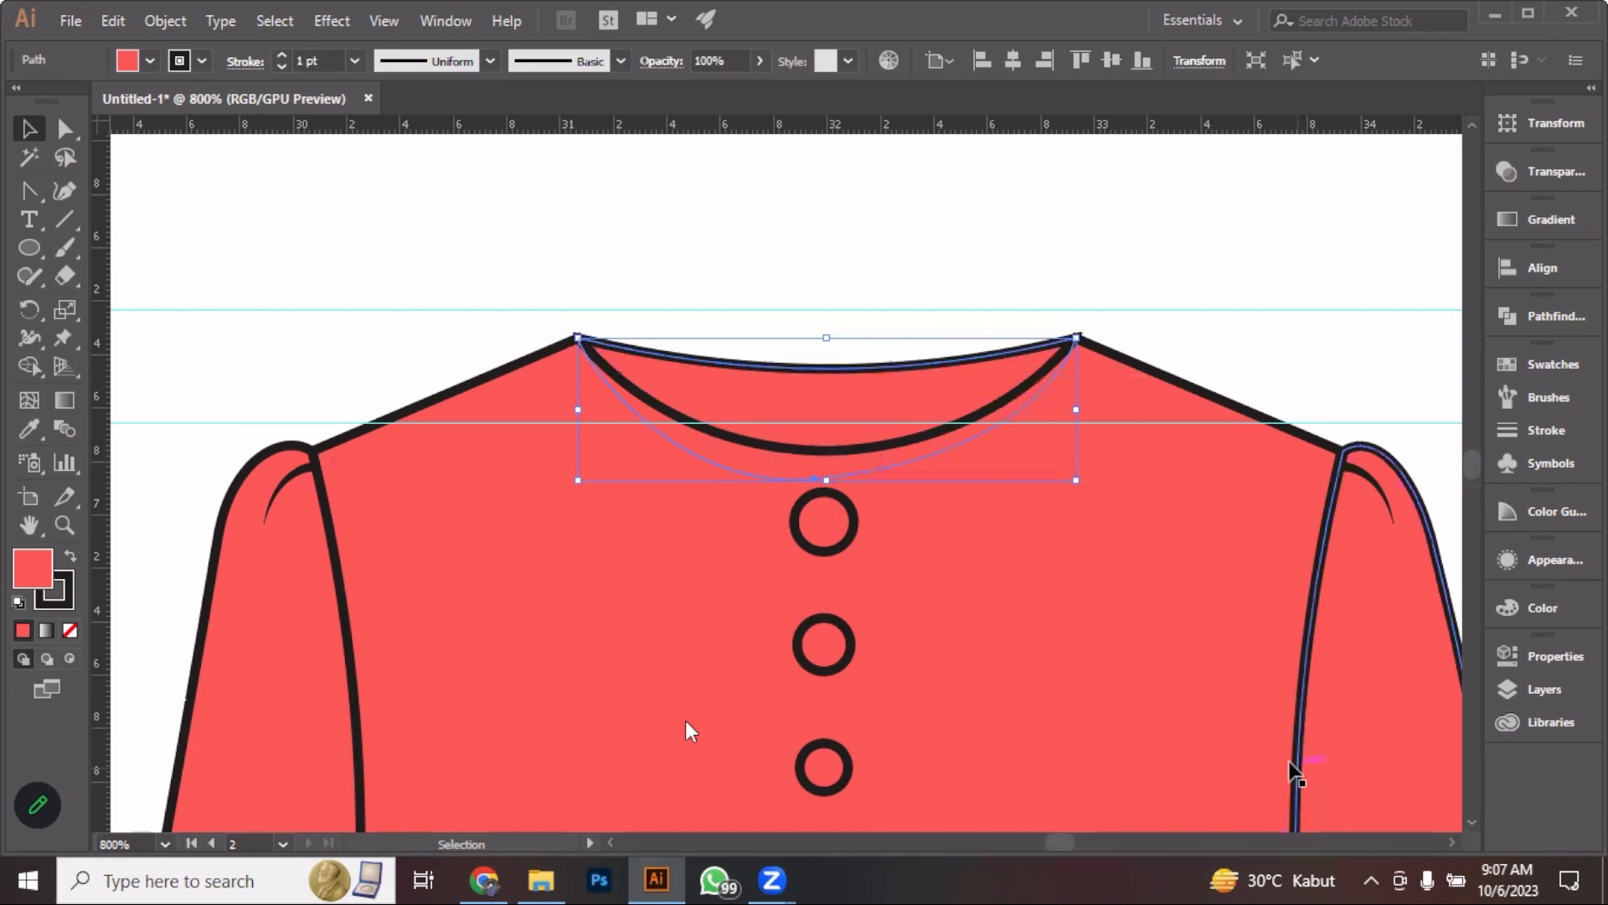
click(1311, 264)
click(1080, 375)
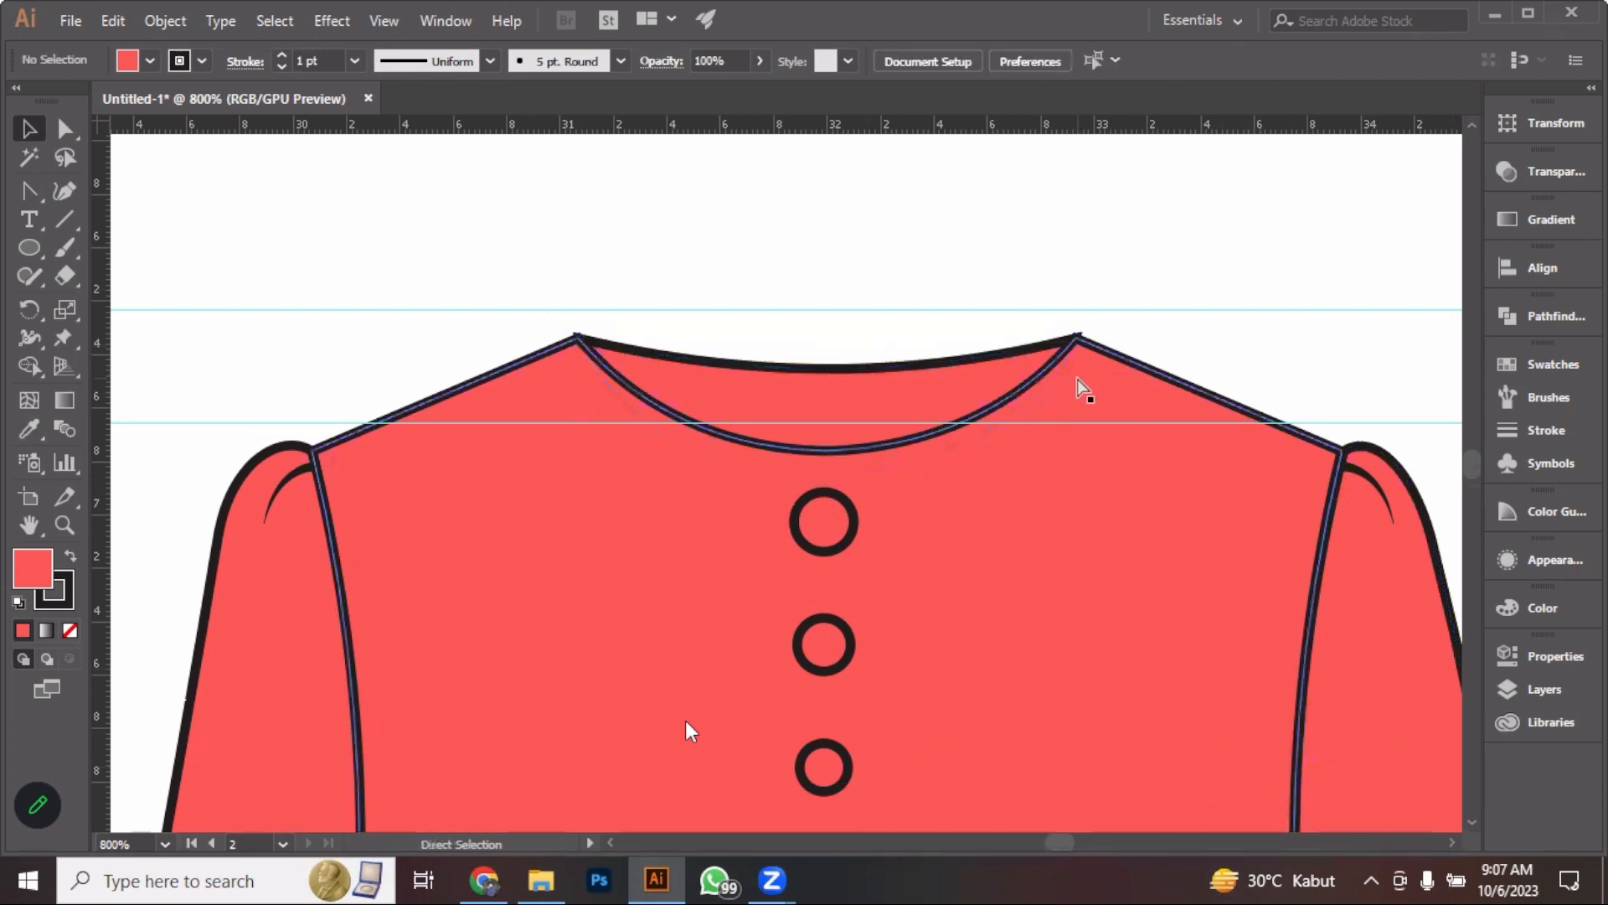
key(ctrl+bracketleft)
click(931, 394)
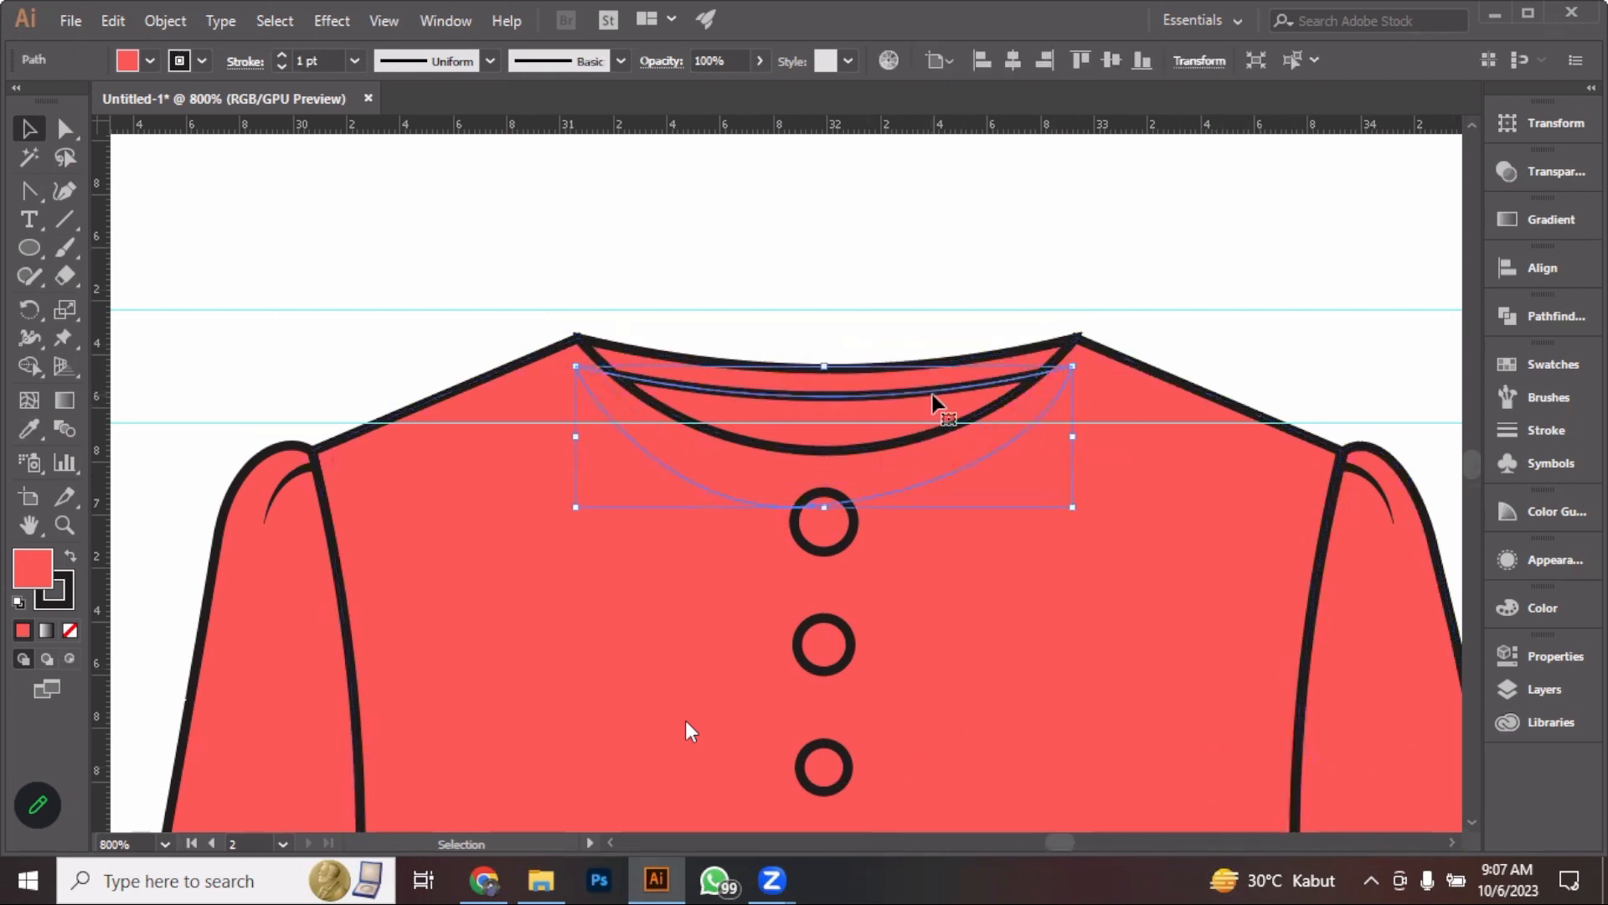
key(ctrl+bracketright)
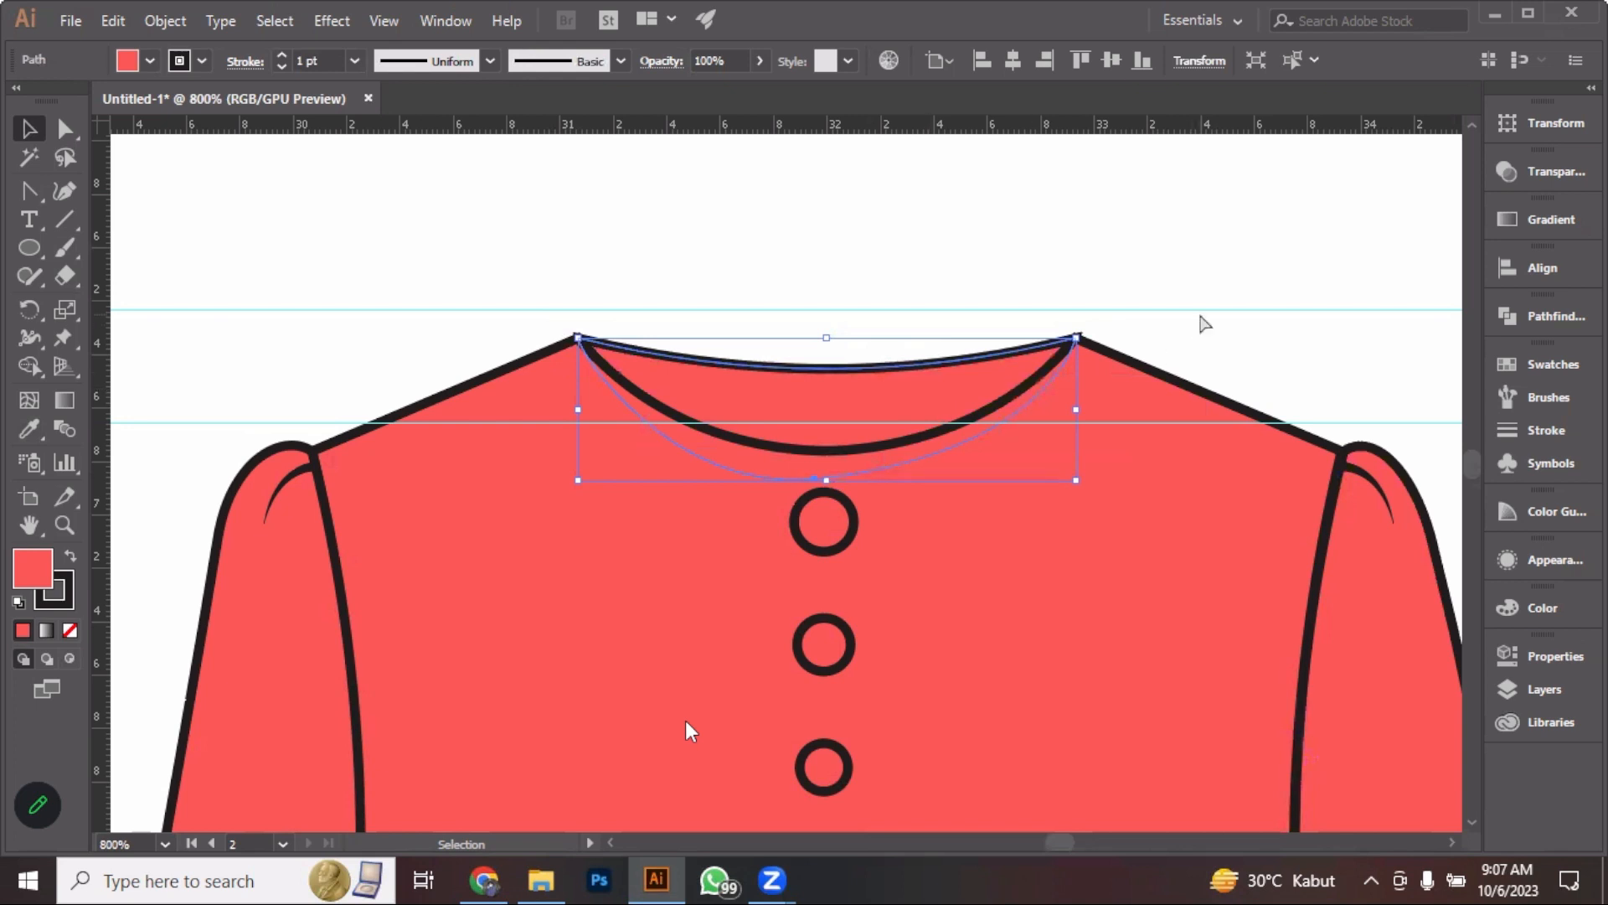
key(ctrl+bracketleft)
Bring both the original back-neck shape and its lower copy to the front of the dress body
shift+click(976, 385)
shift+click(977, 384)
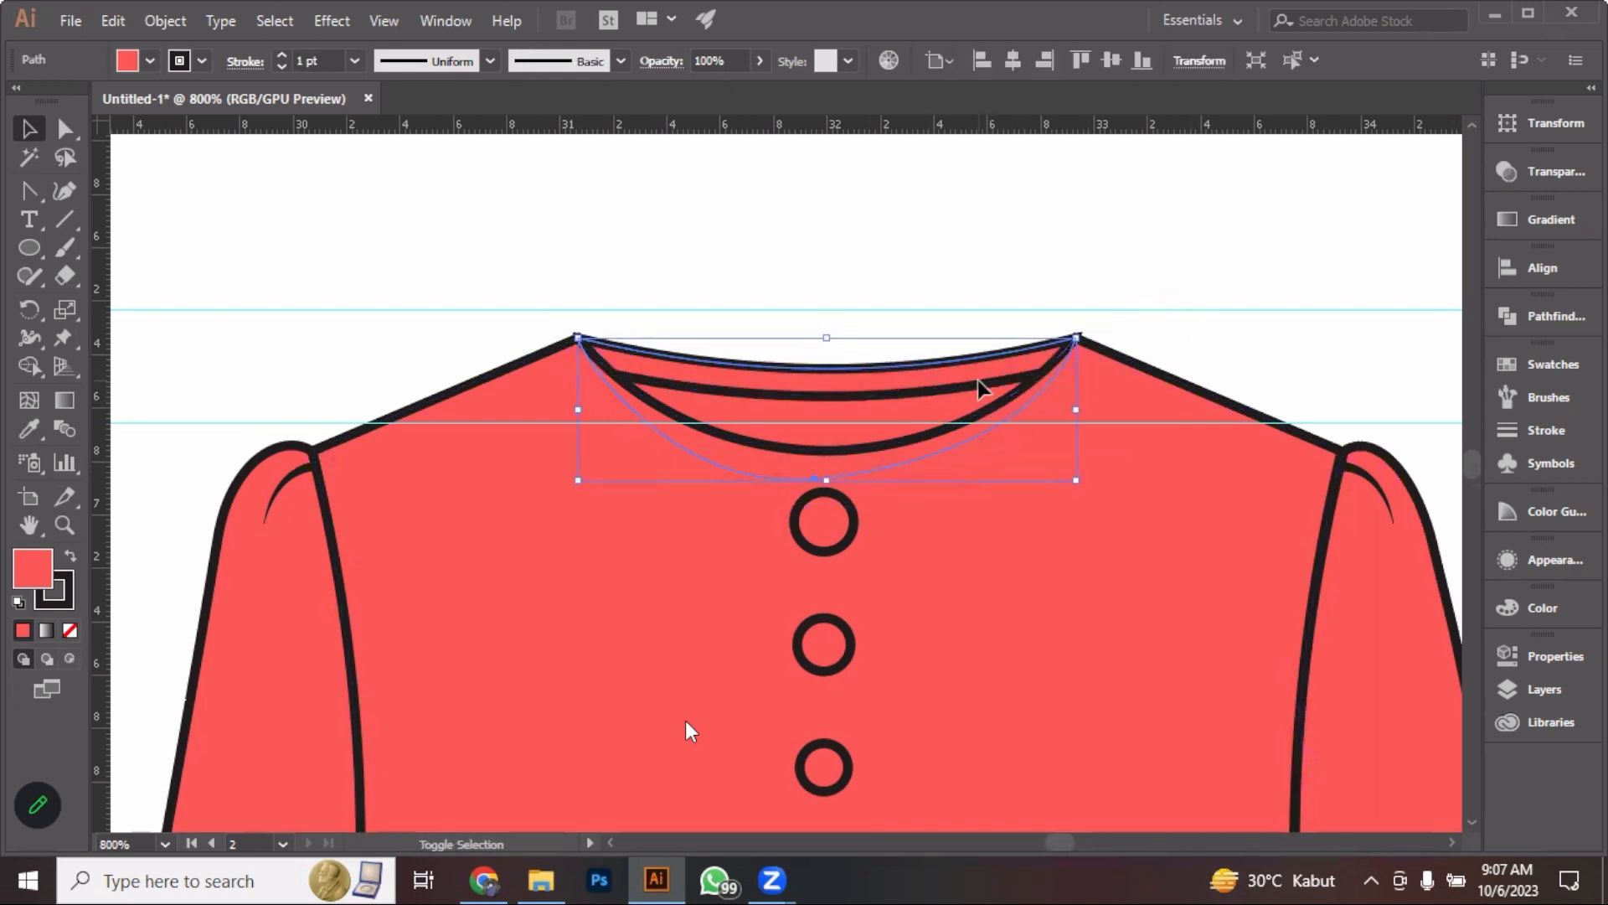
shift+click(975, 383)
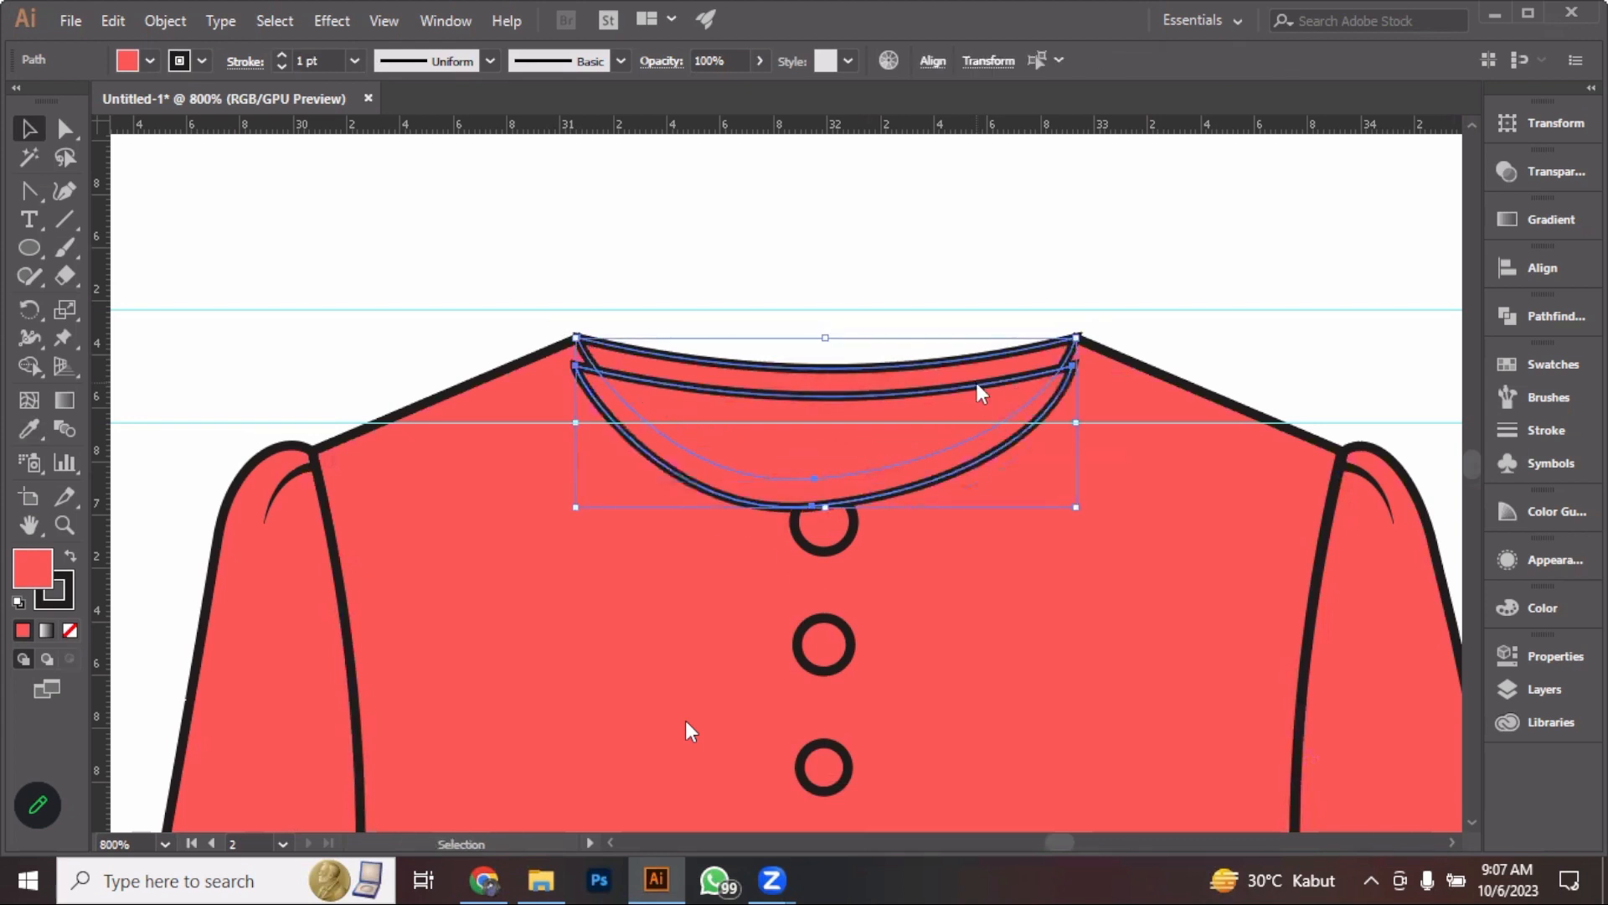
right_click(977, 382)
click(965, 422)
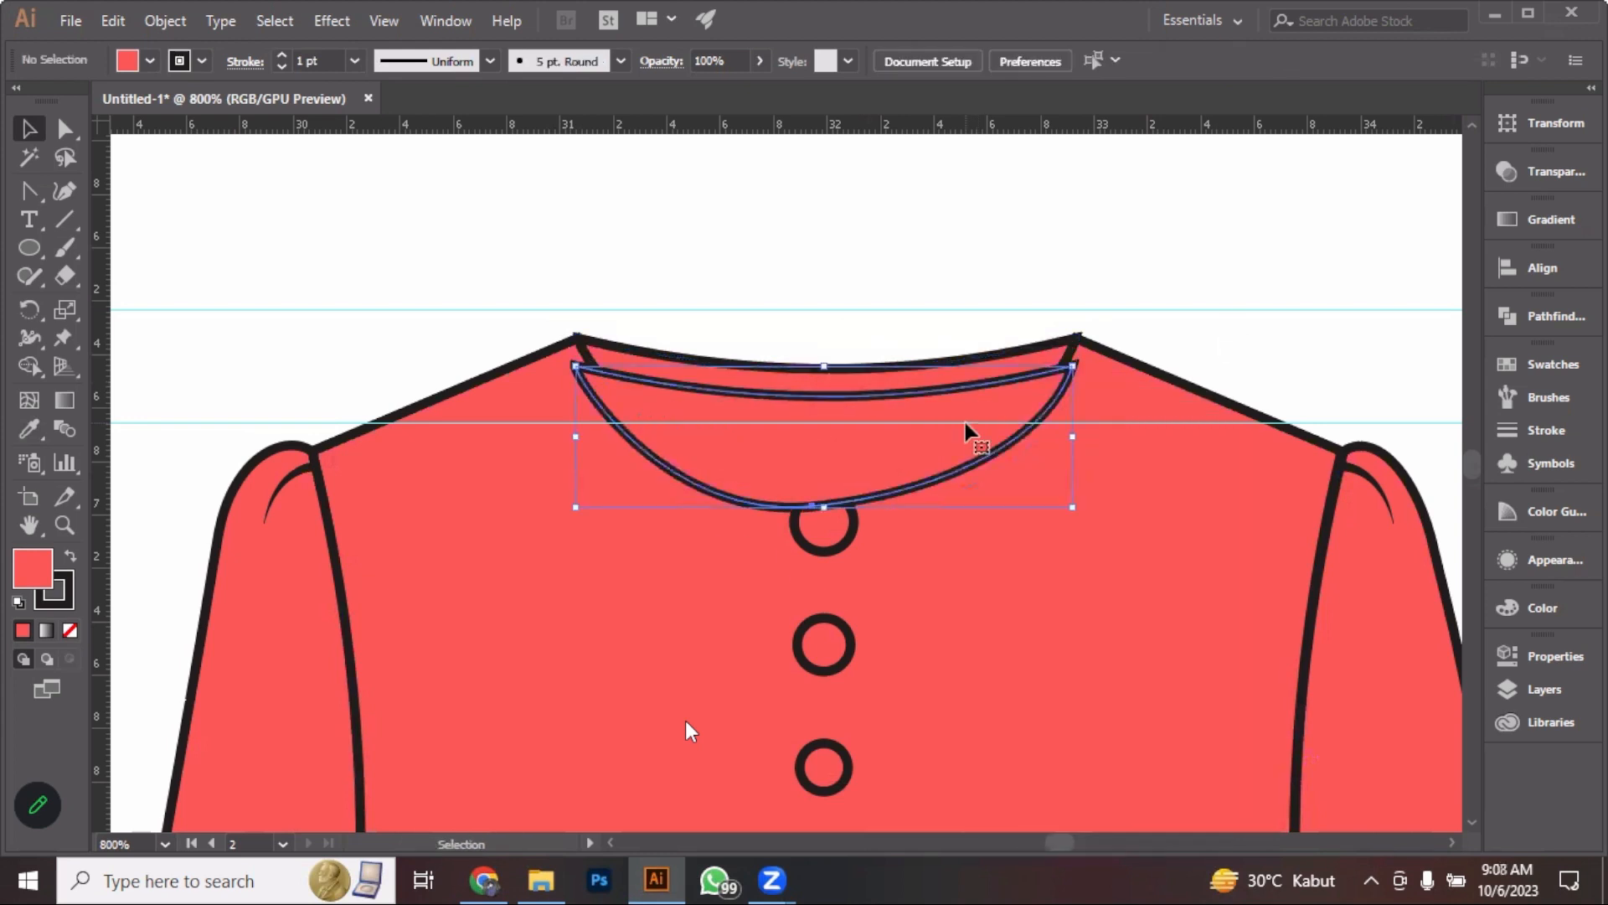
Send the lower back-neck copy to the back, send the original back-neck shape behind it, and deselect
right_click(965, 422)
mouse_move(1124, 735)
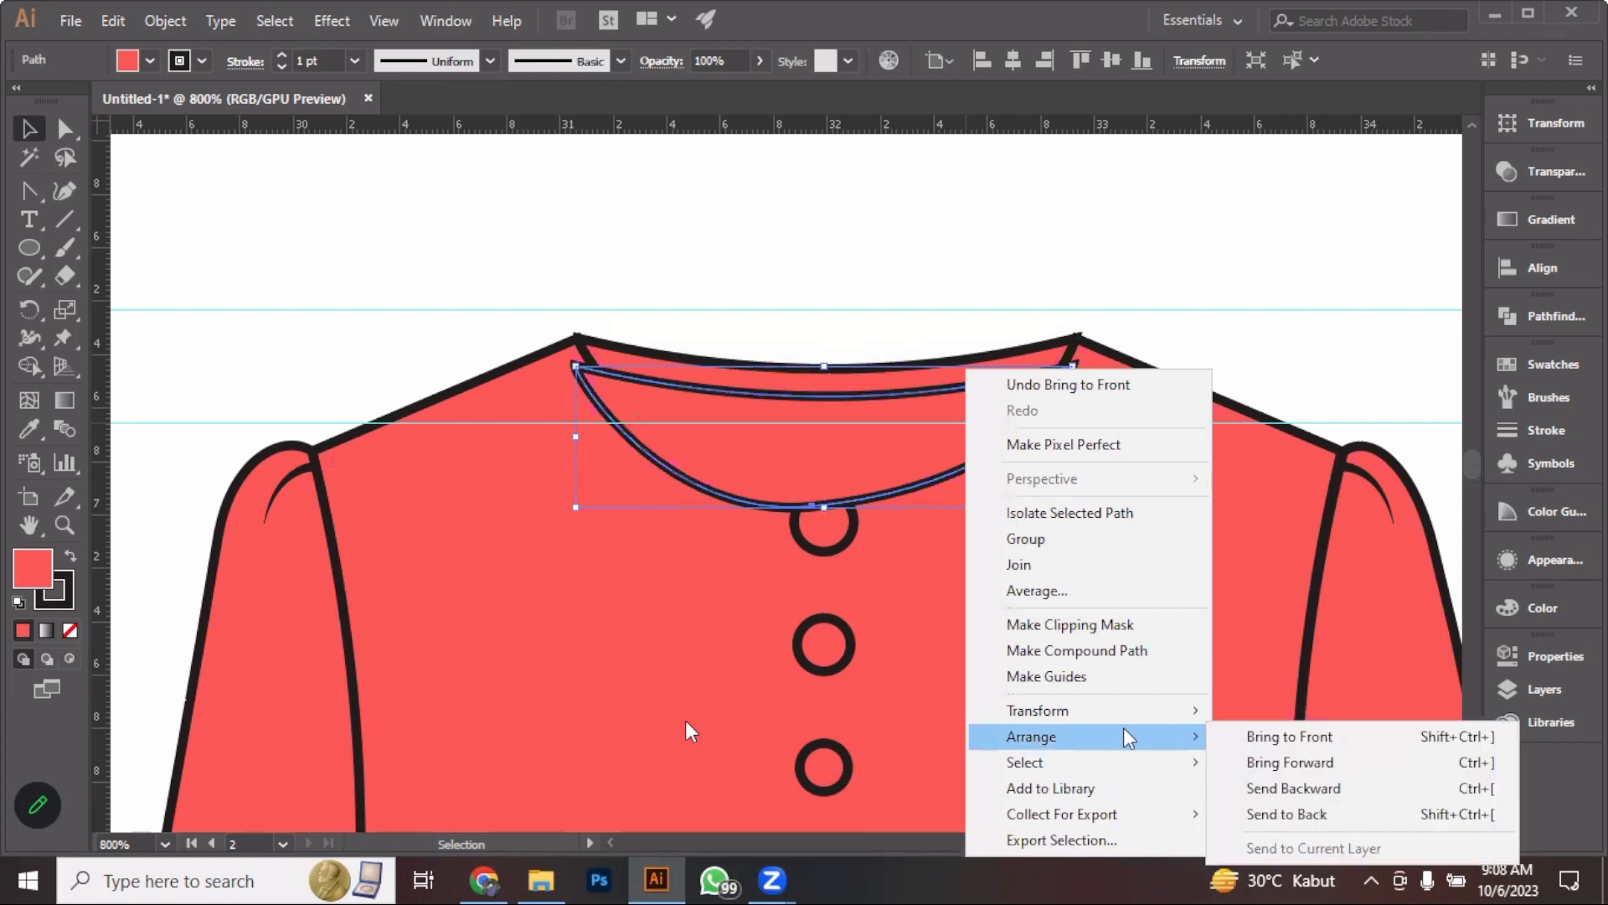
click(1379, 807)
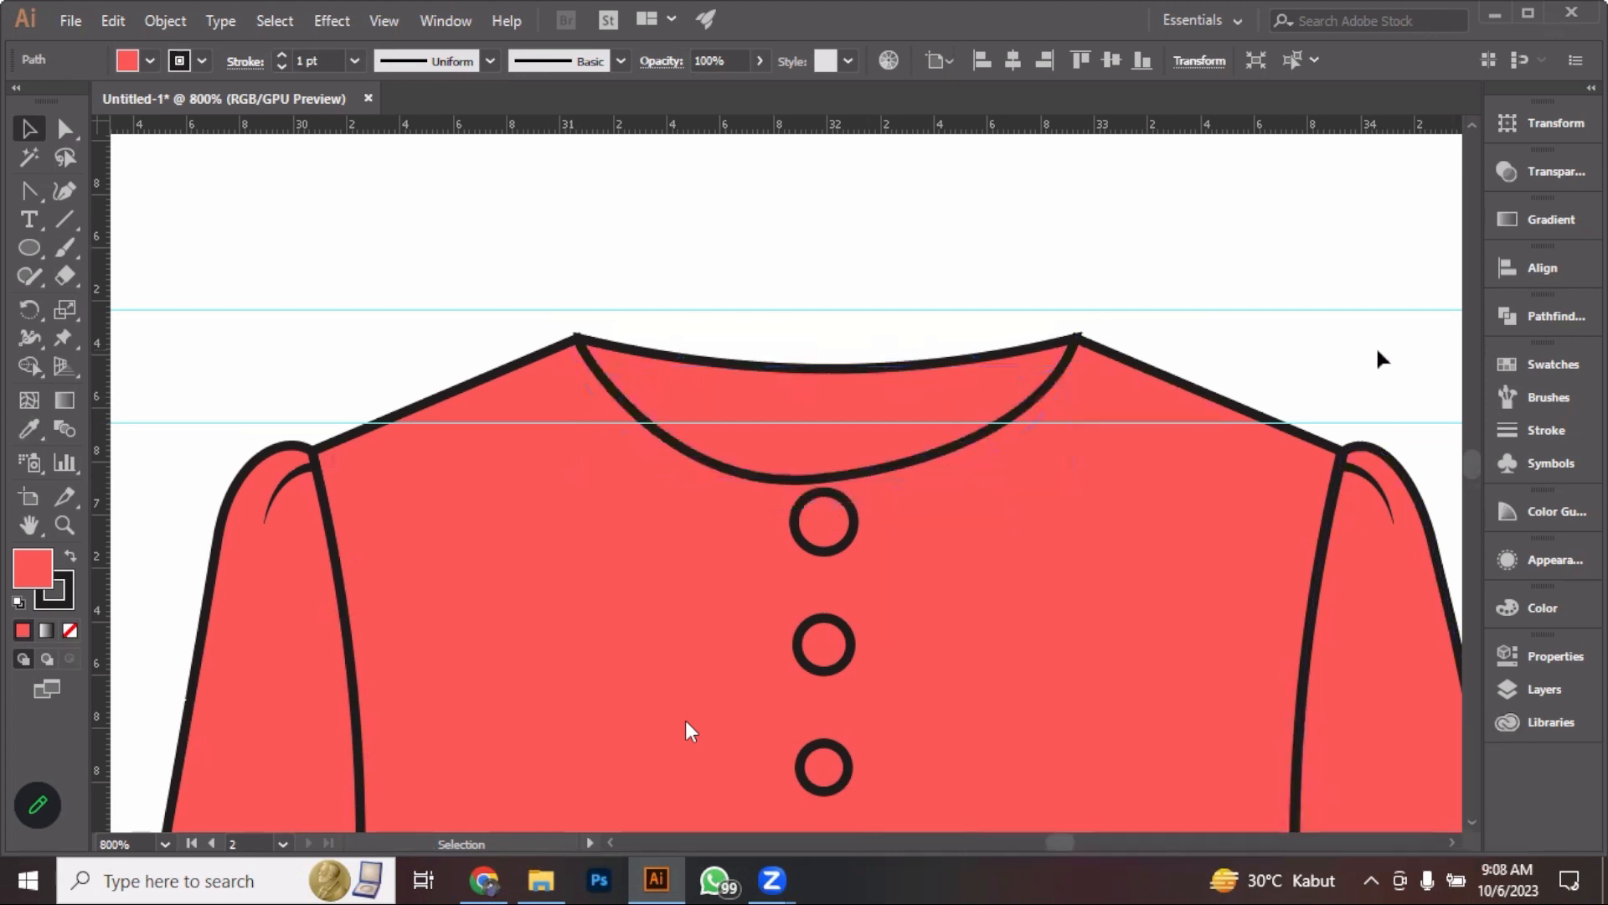
click(902, 451)
right_click(901, 451)
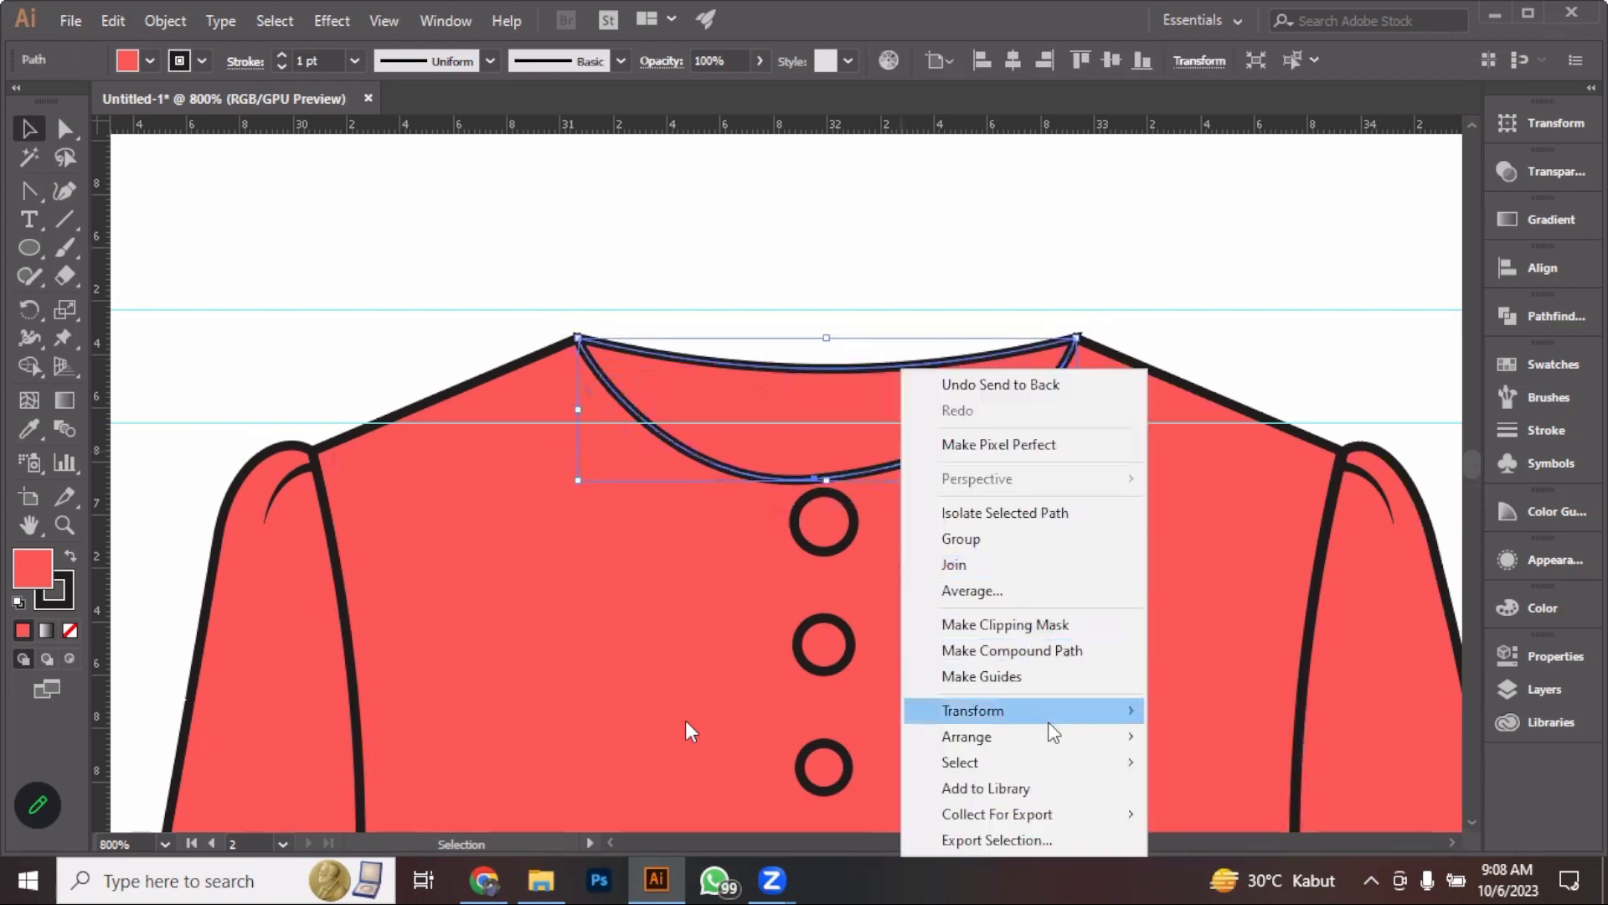
mouse_move(1048, 729)
click(1271, 814)
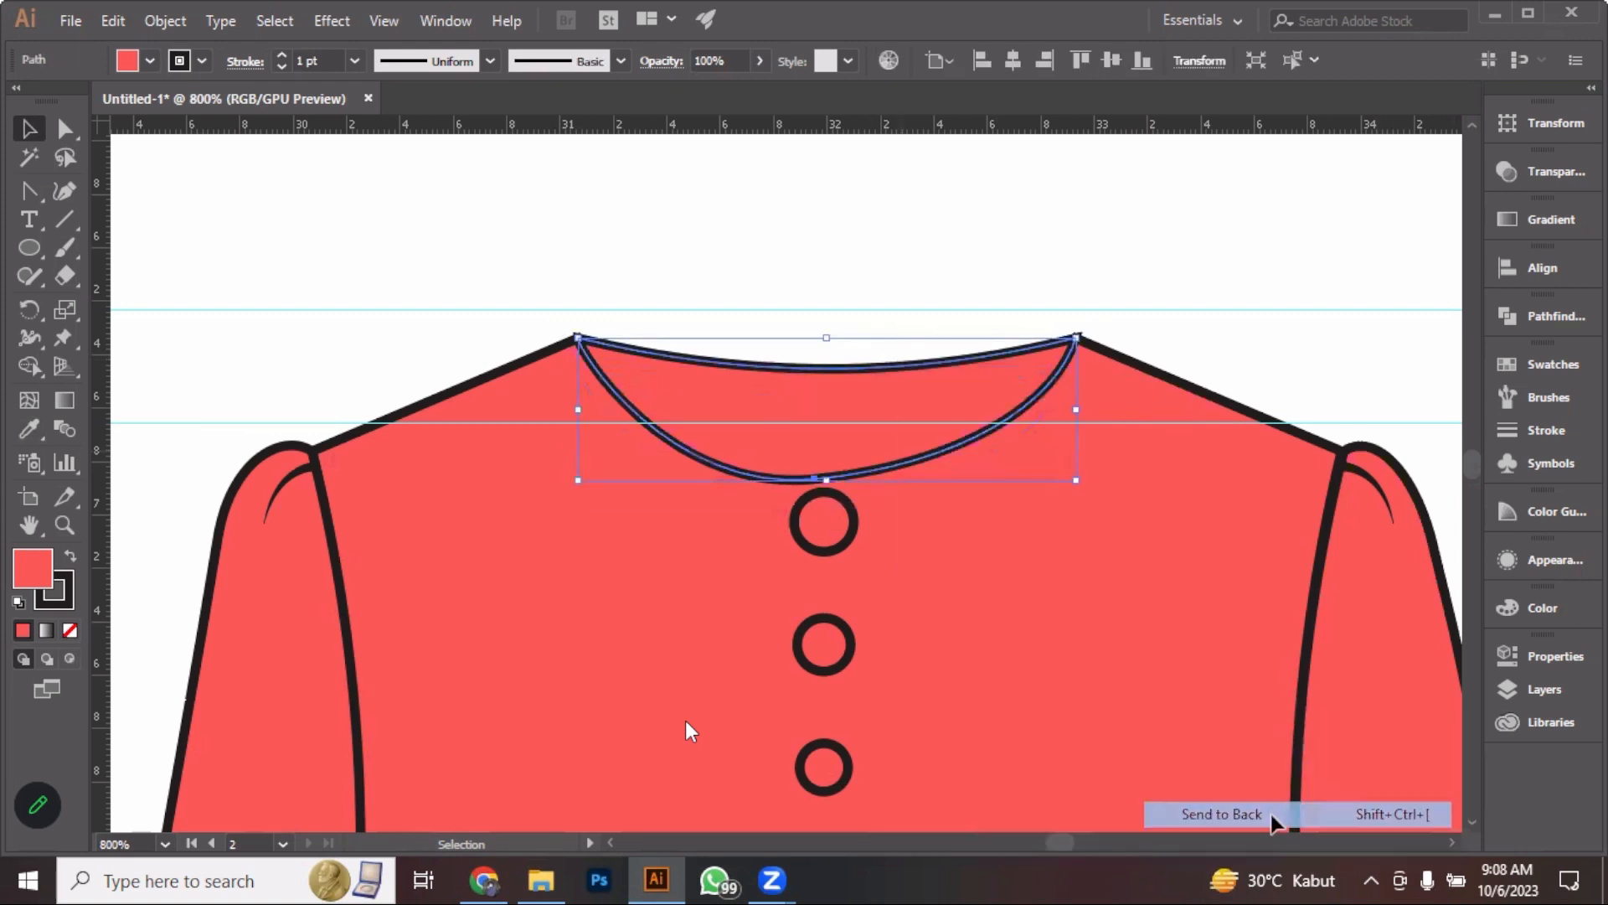
click(1199, 331)
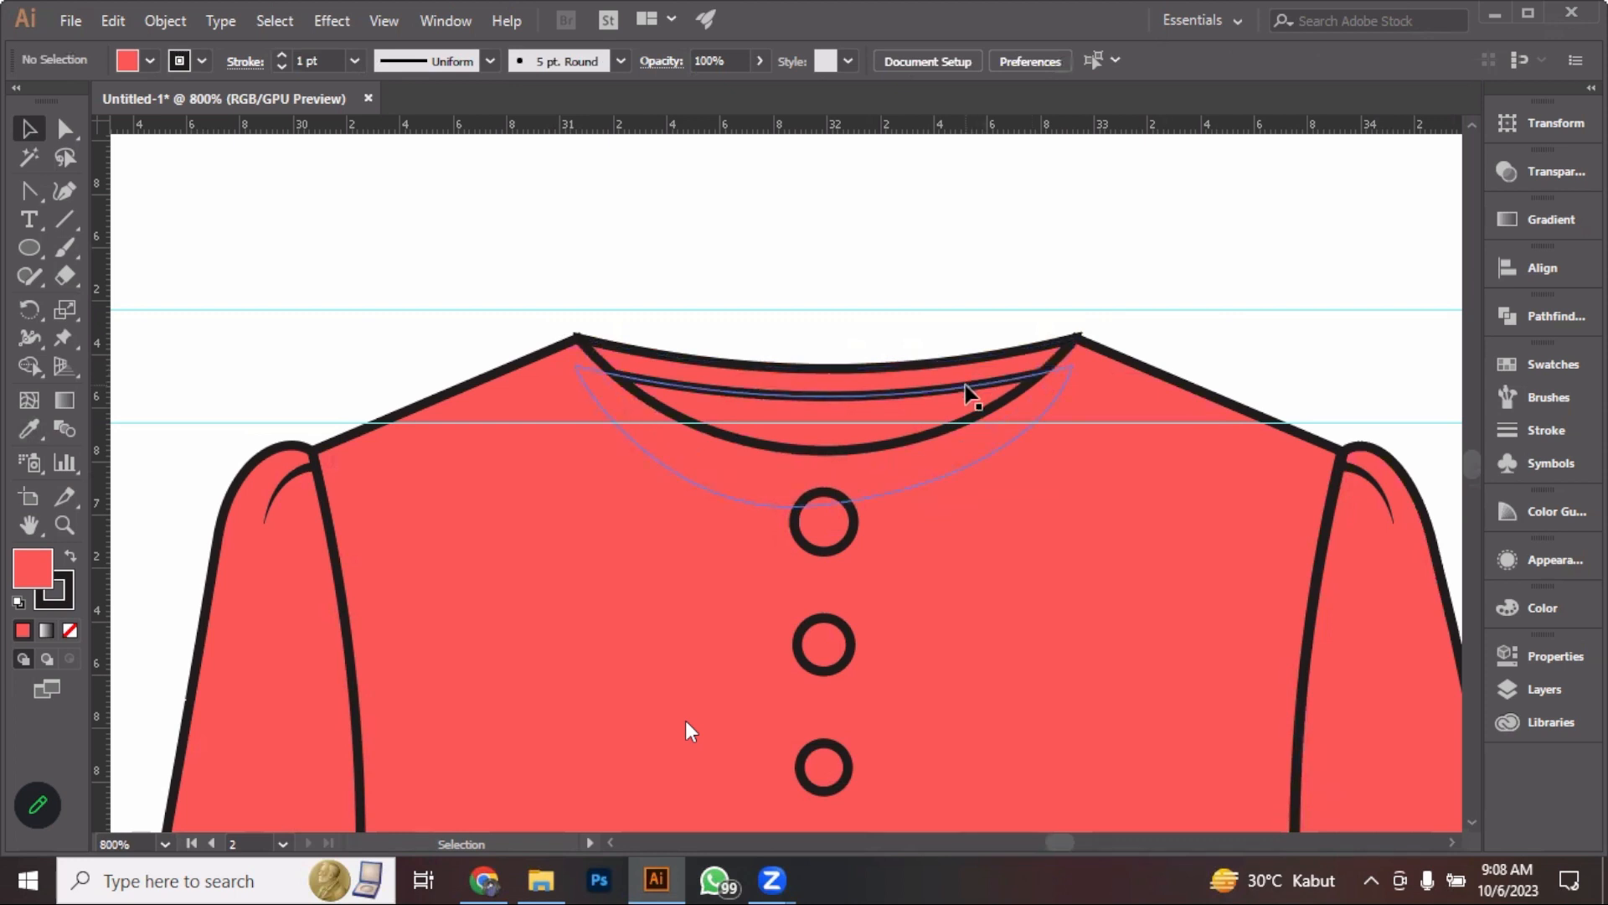
Move the lower back-neck copy up onto the upper curve of the original back-neck shape
drag(965, 385, 951, 358)
scroll(932, 350, down, 1)
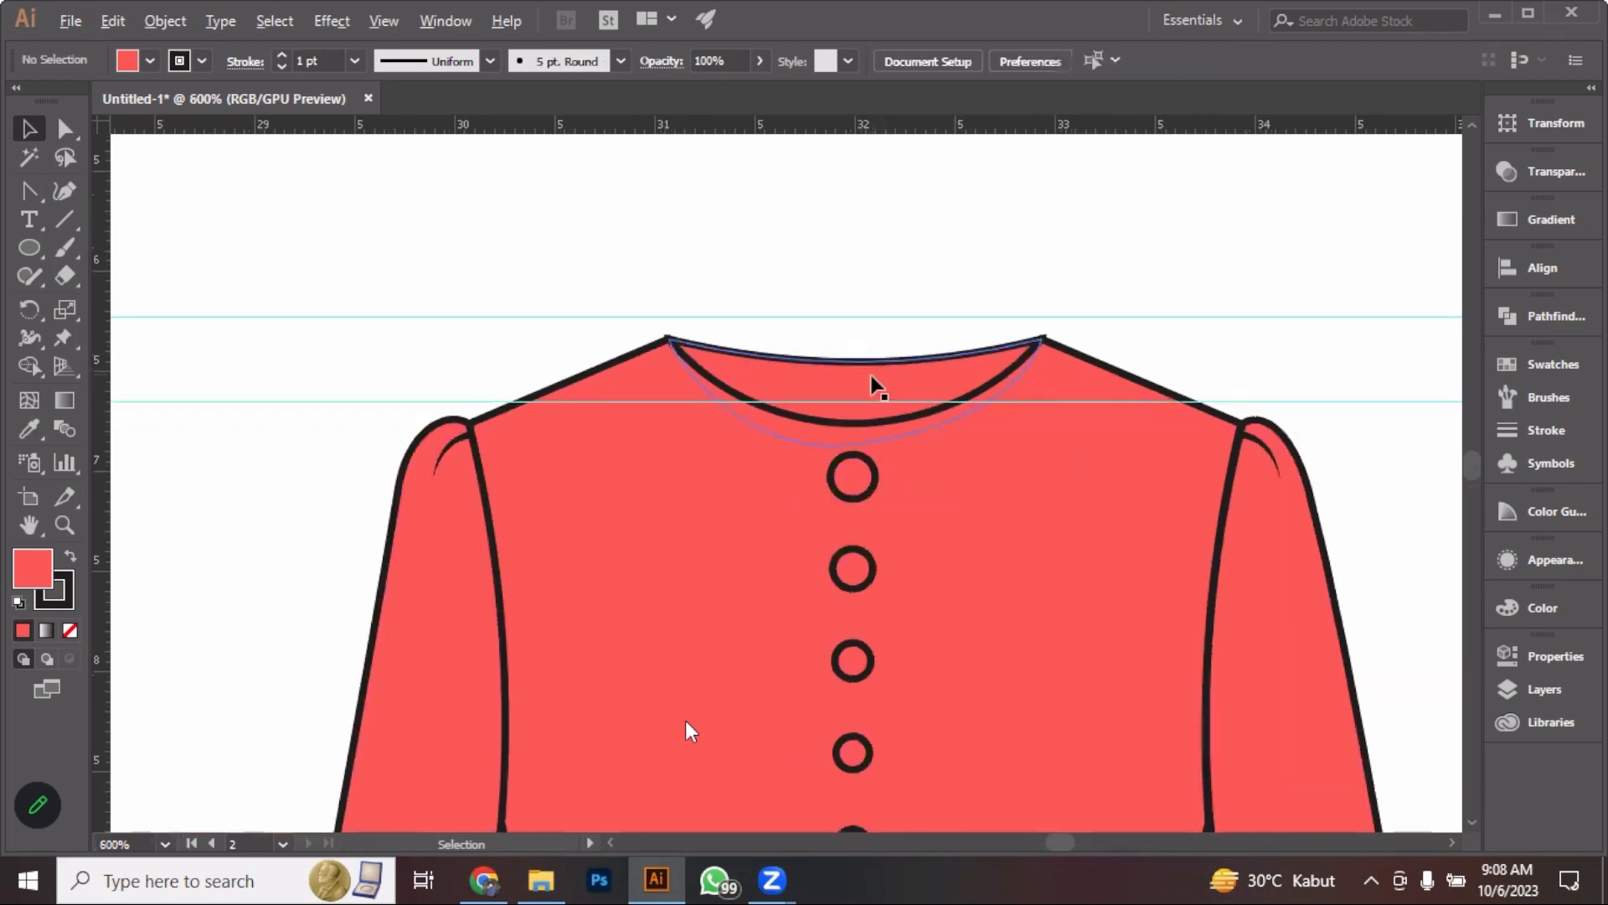
scroll(874, 379, down, 2)
drag(1069, 324, 930, 328)
Draw a vertical centre line with the Pen tool from the back-neck curve to the front neckline on the first artboard's sketch
drag(28, 193, 93, 190)
scroll(707, 393, up, 3)
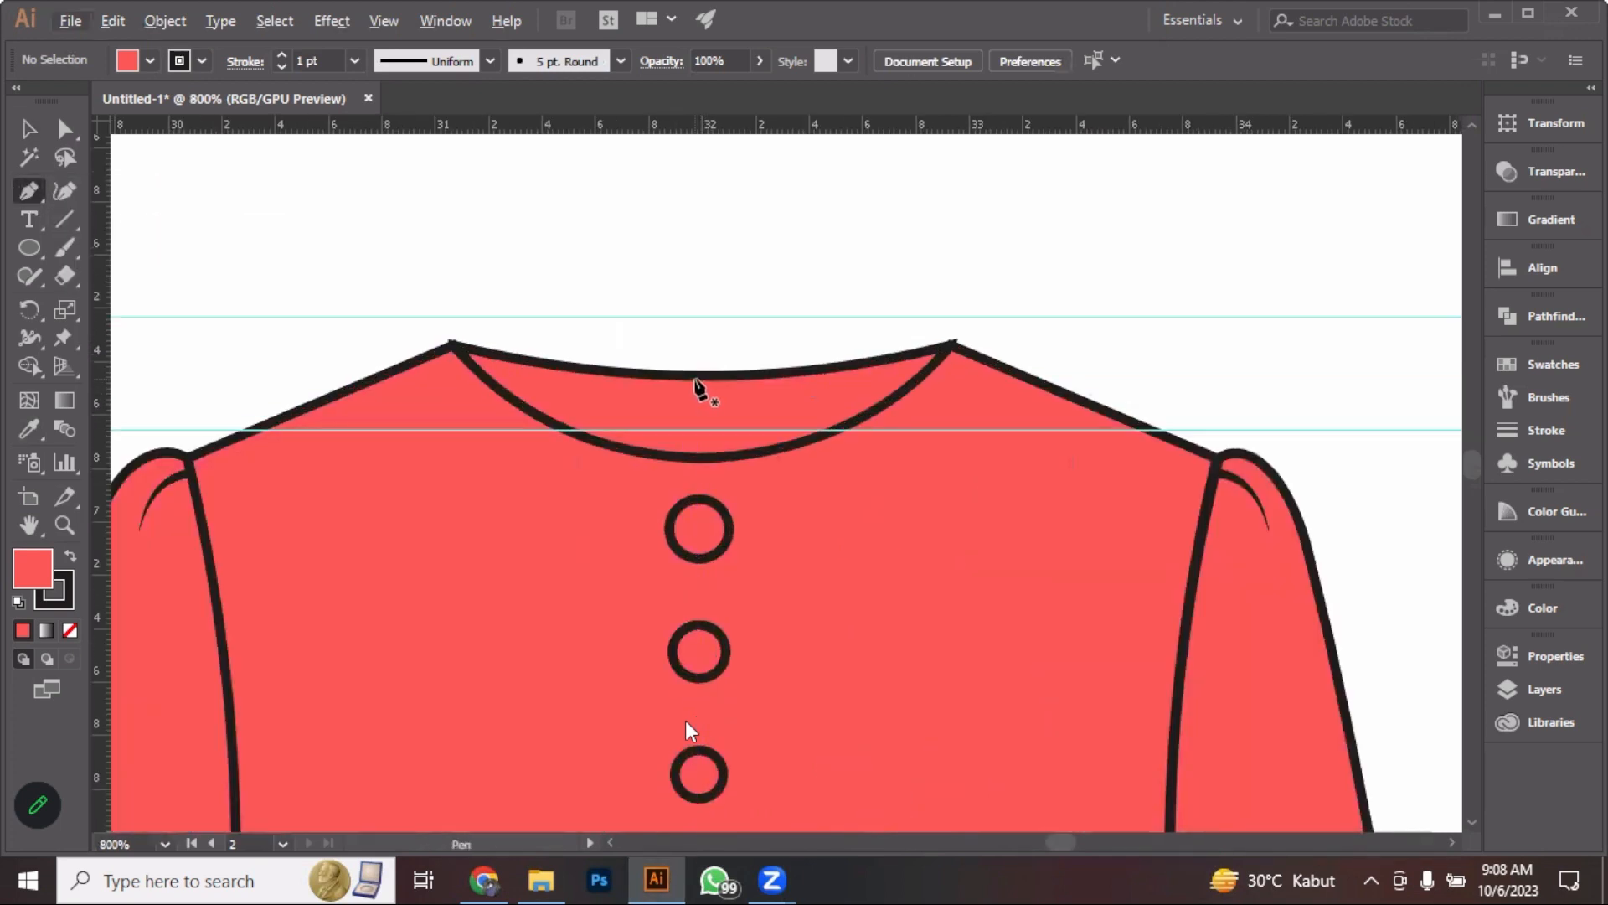
scroll(695, 381, down, 6)
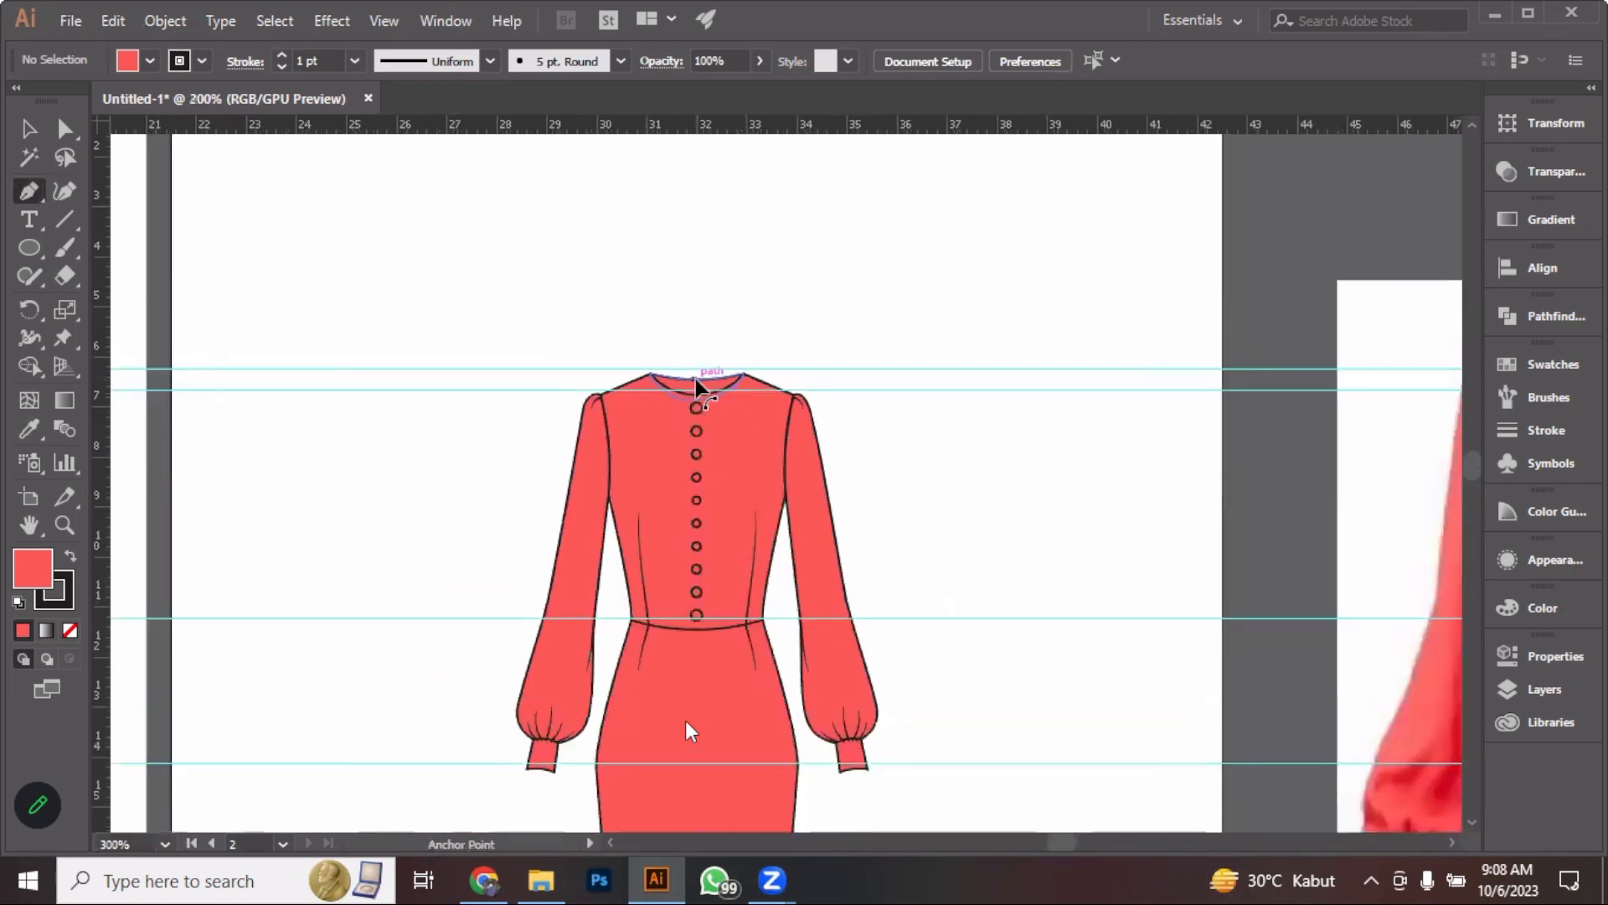
scroll(710, 381, up, 5)
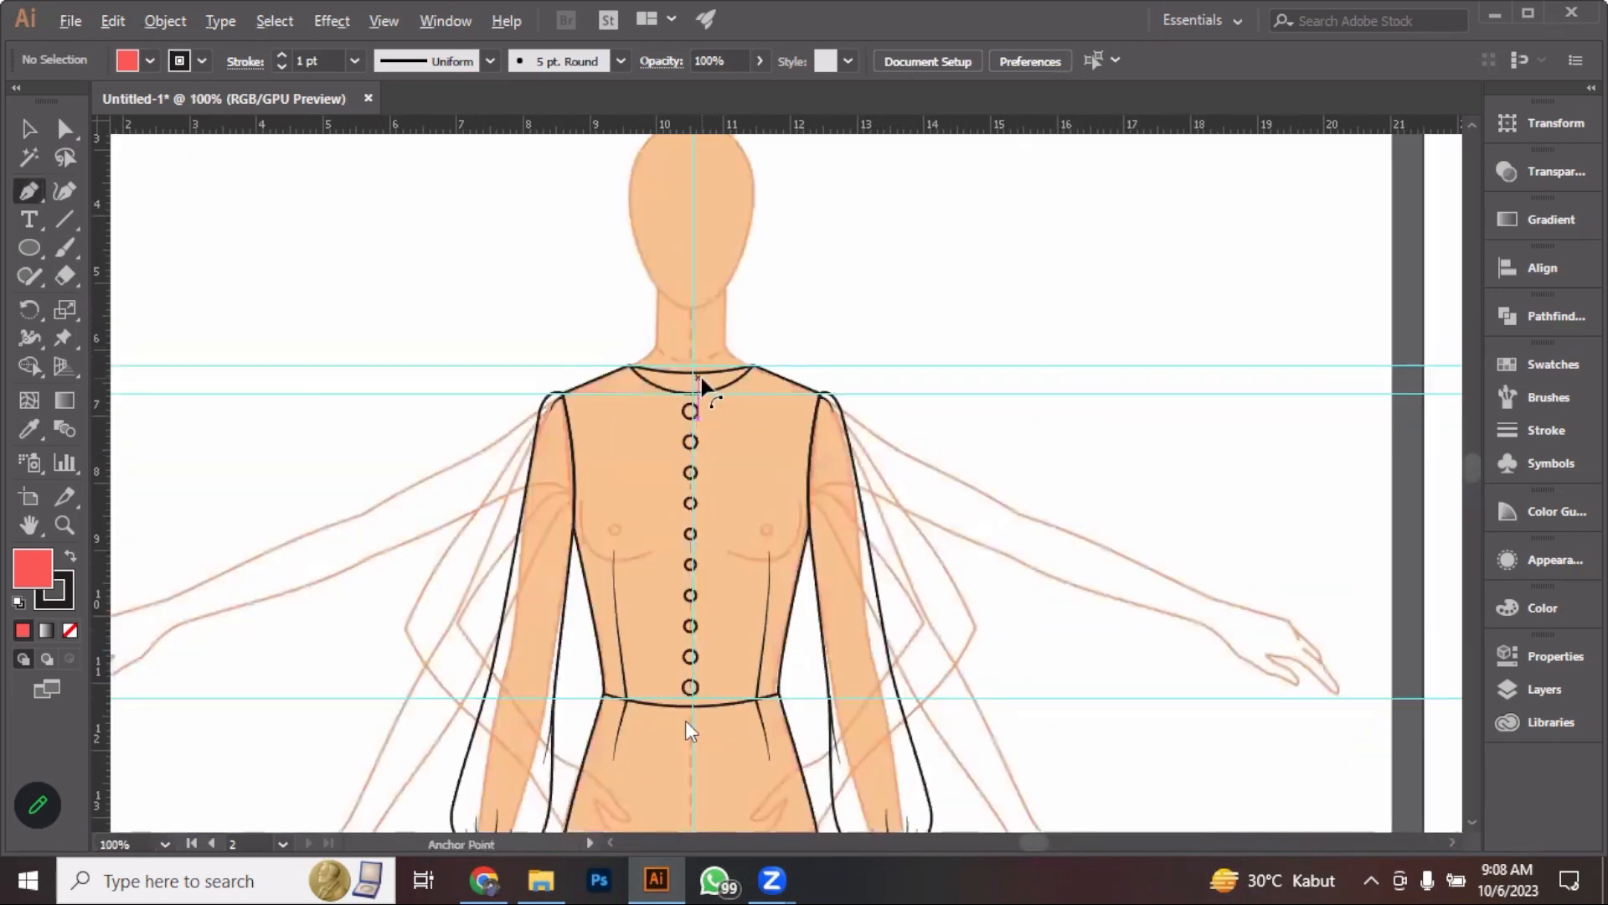
scroll(668, 371, up, 2)
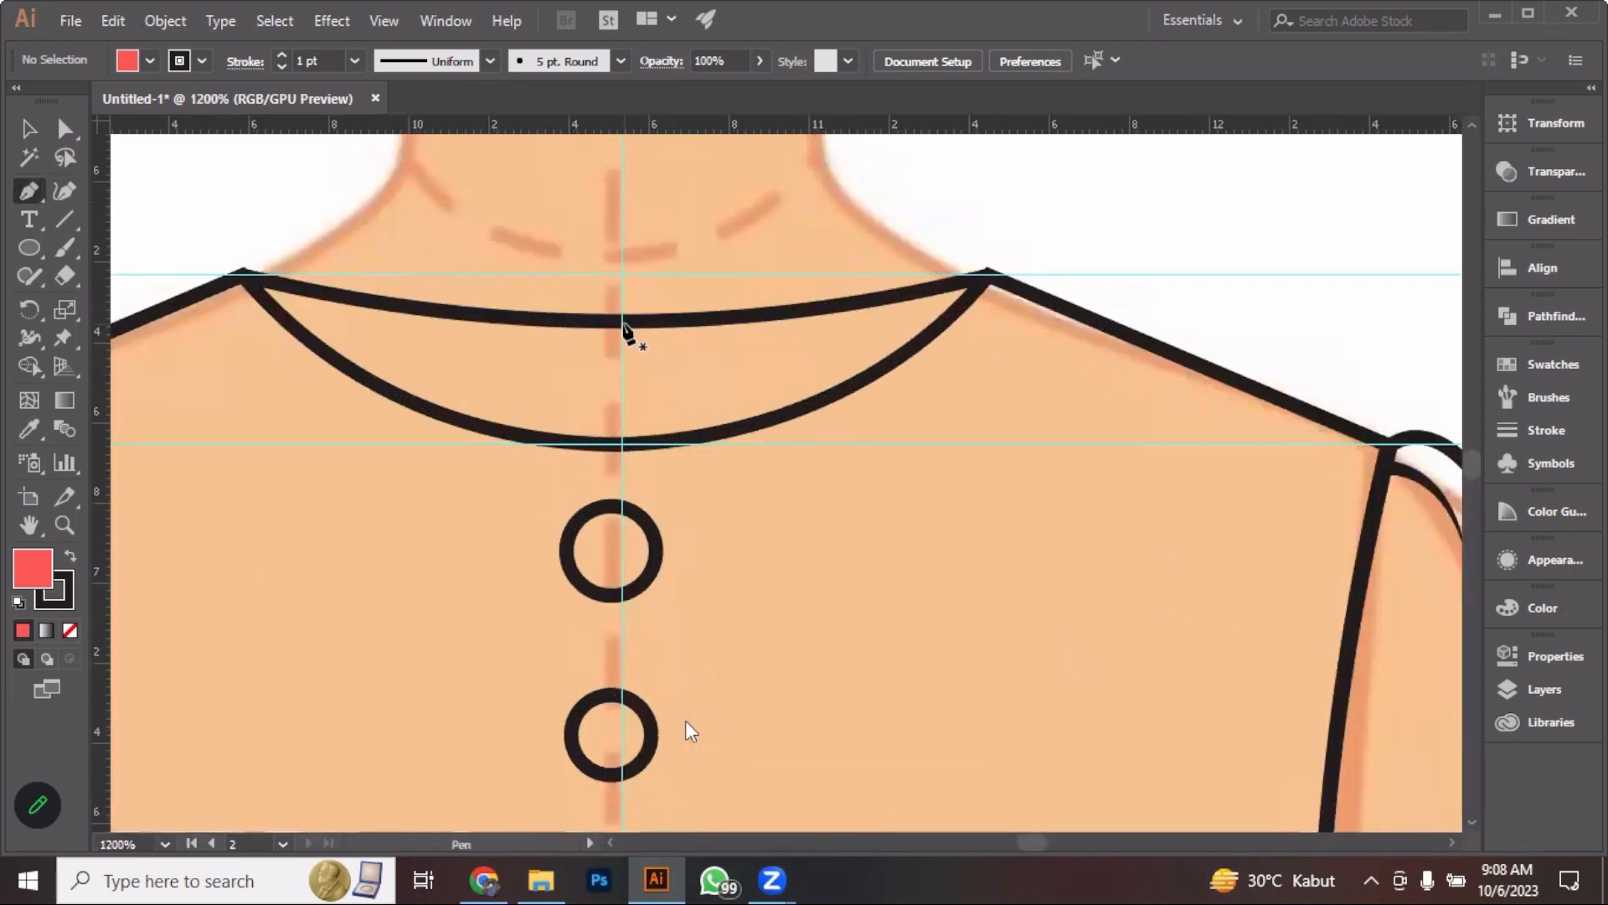
click(620, 320)
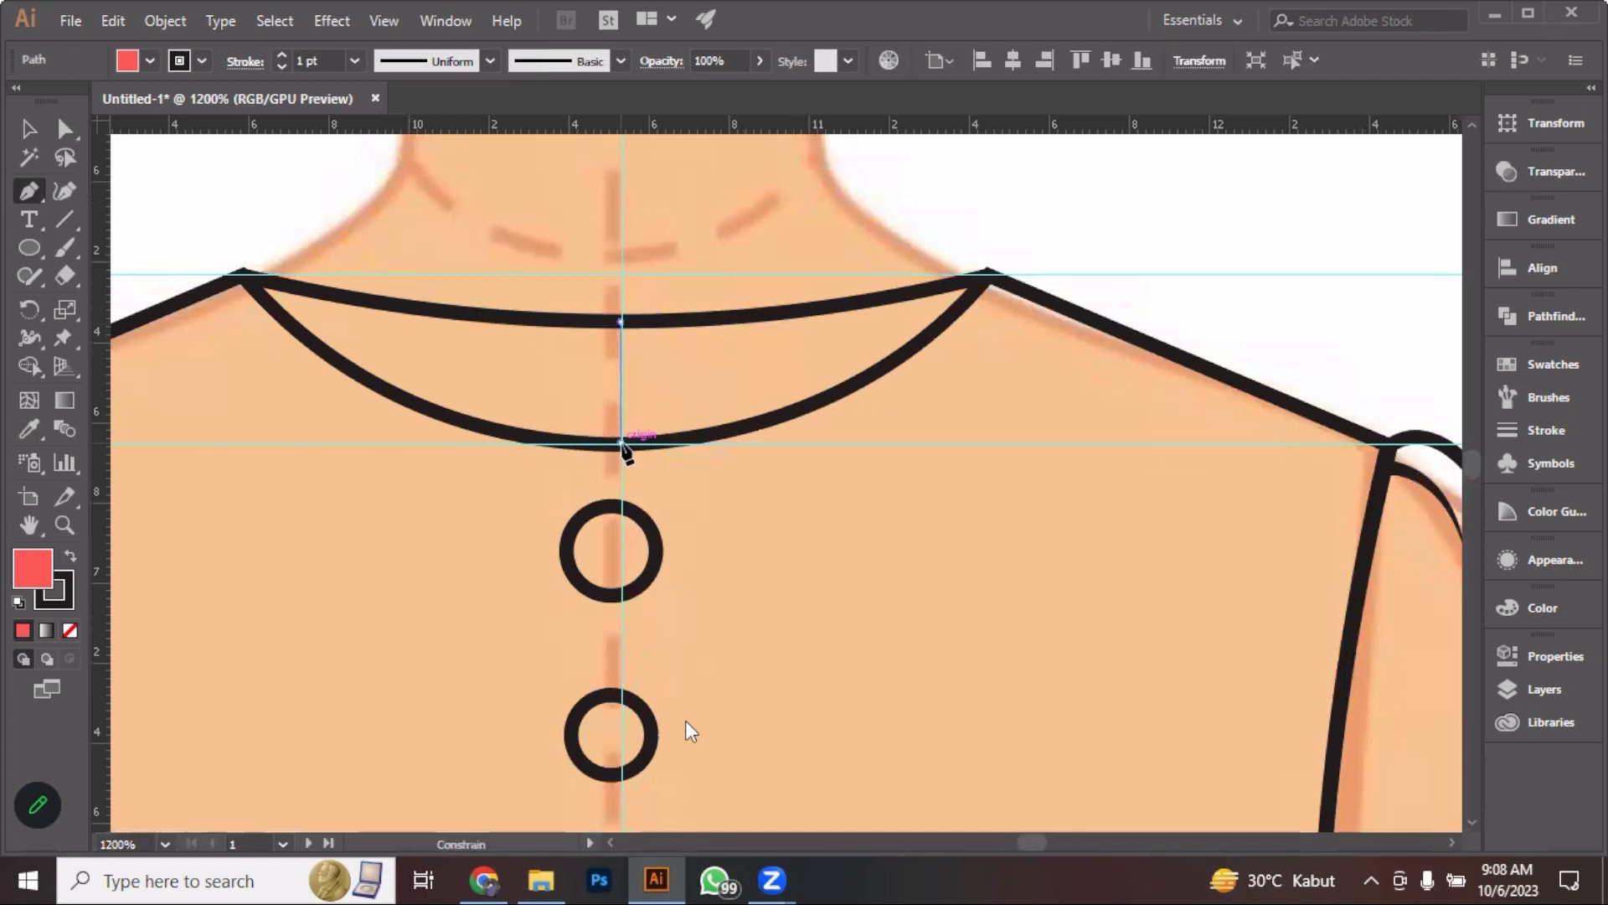
click(620, 439)
key(v)
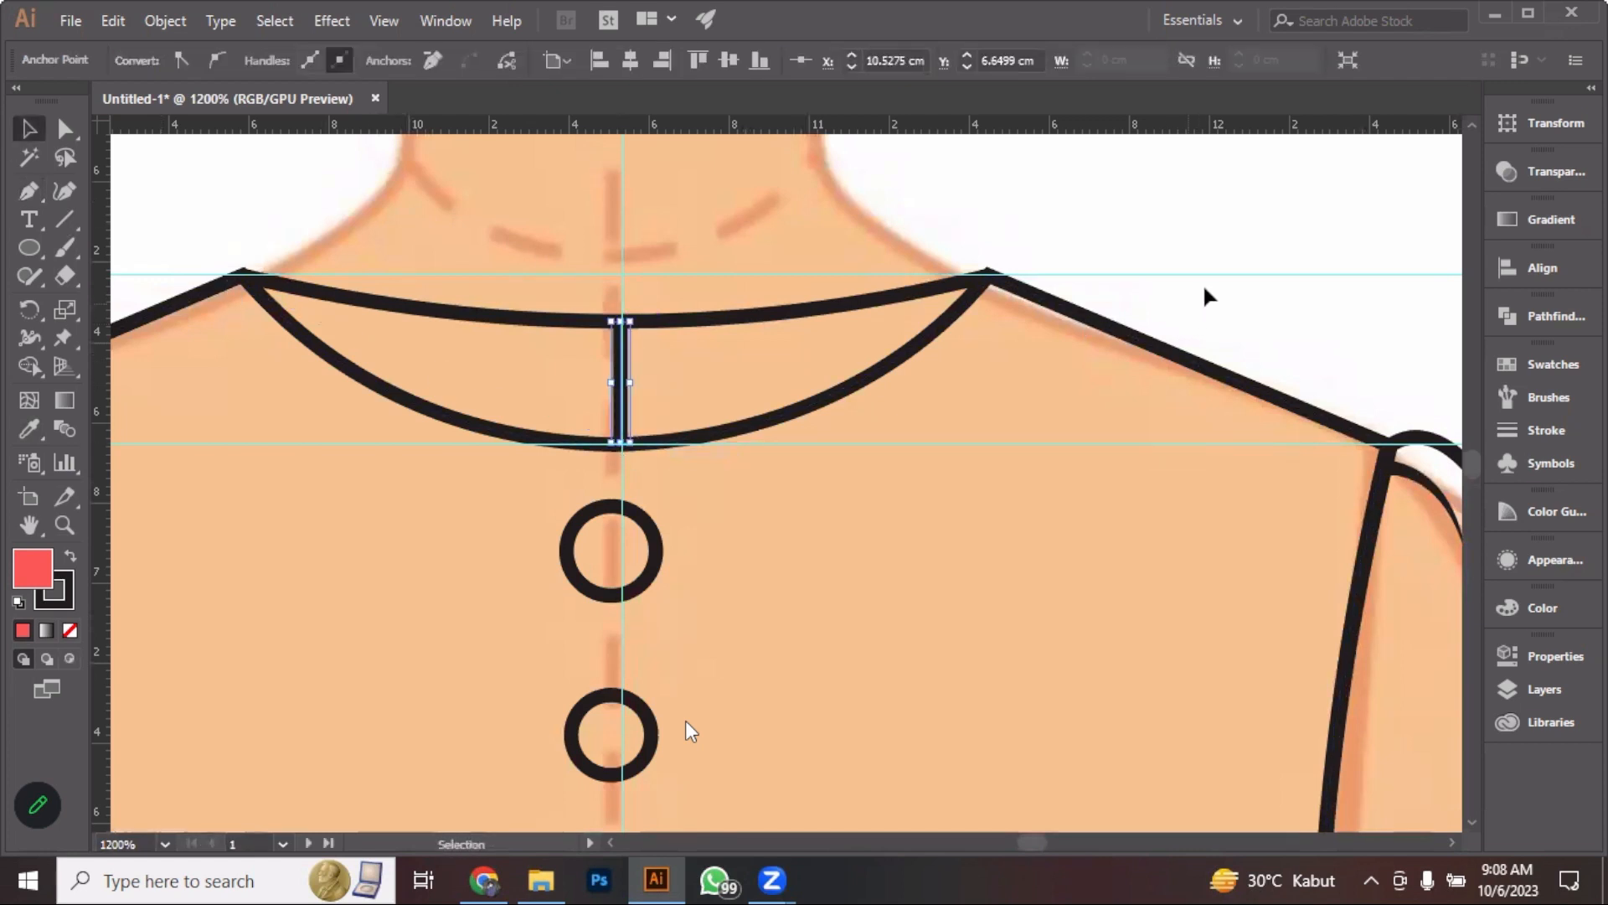
drag(1252, 274, 1252, 270)
click(752, 289)
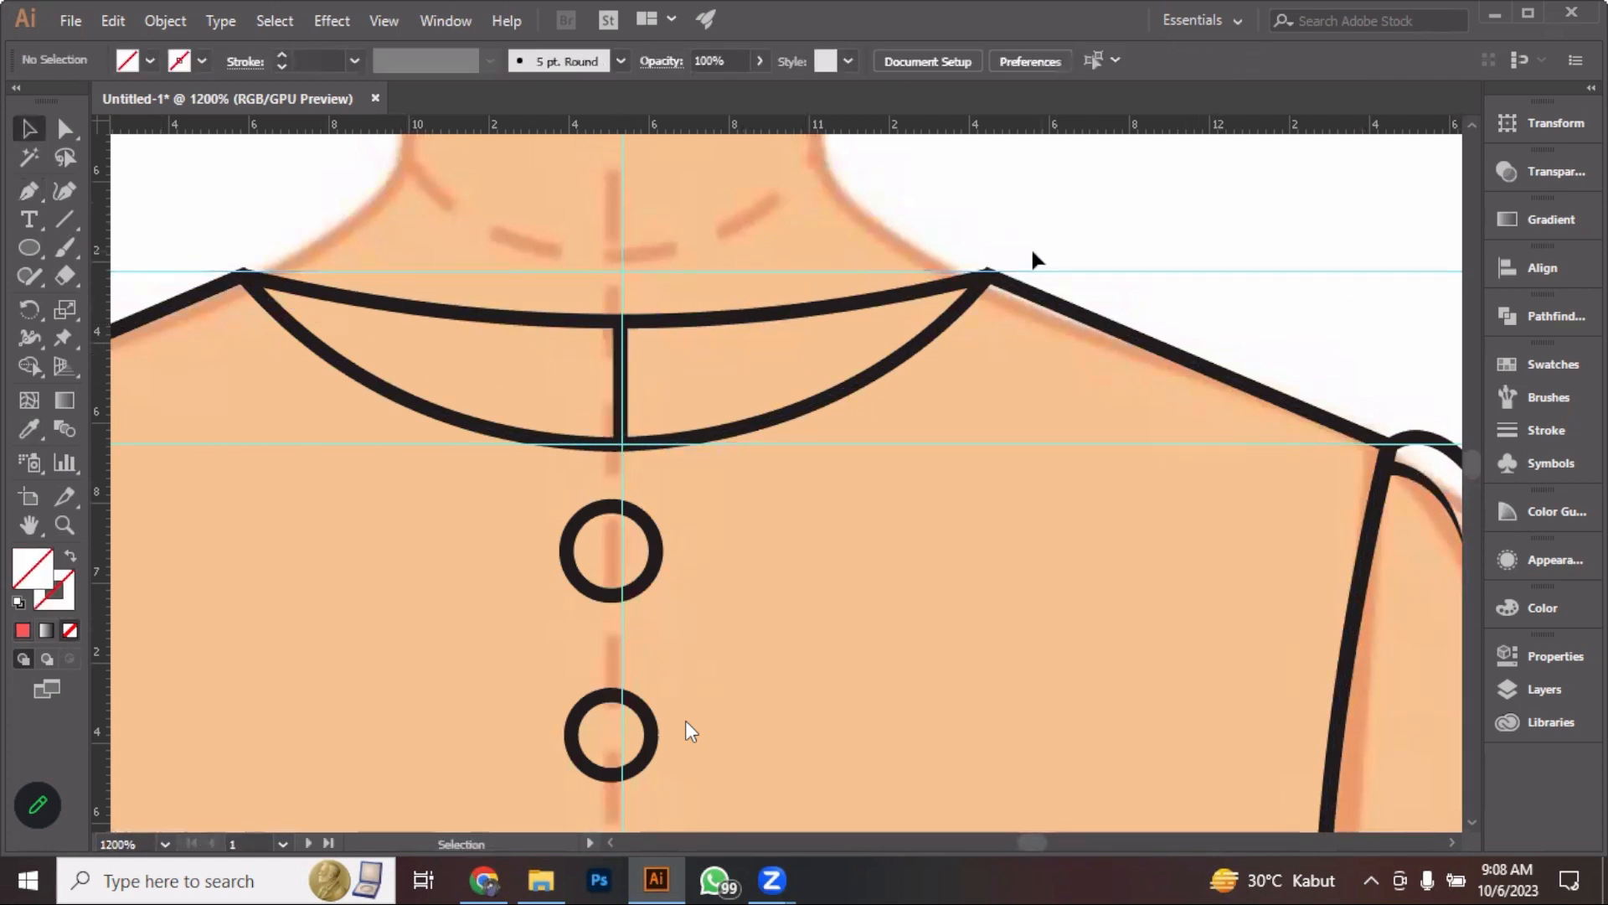
Copy the vertical centre neck line from the first artboard onto the red dress beside the middle buttons, and deselect it
click(626, 361)
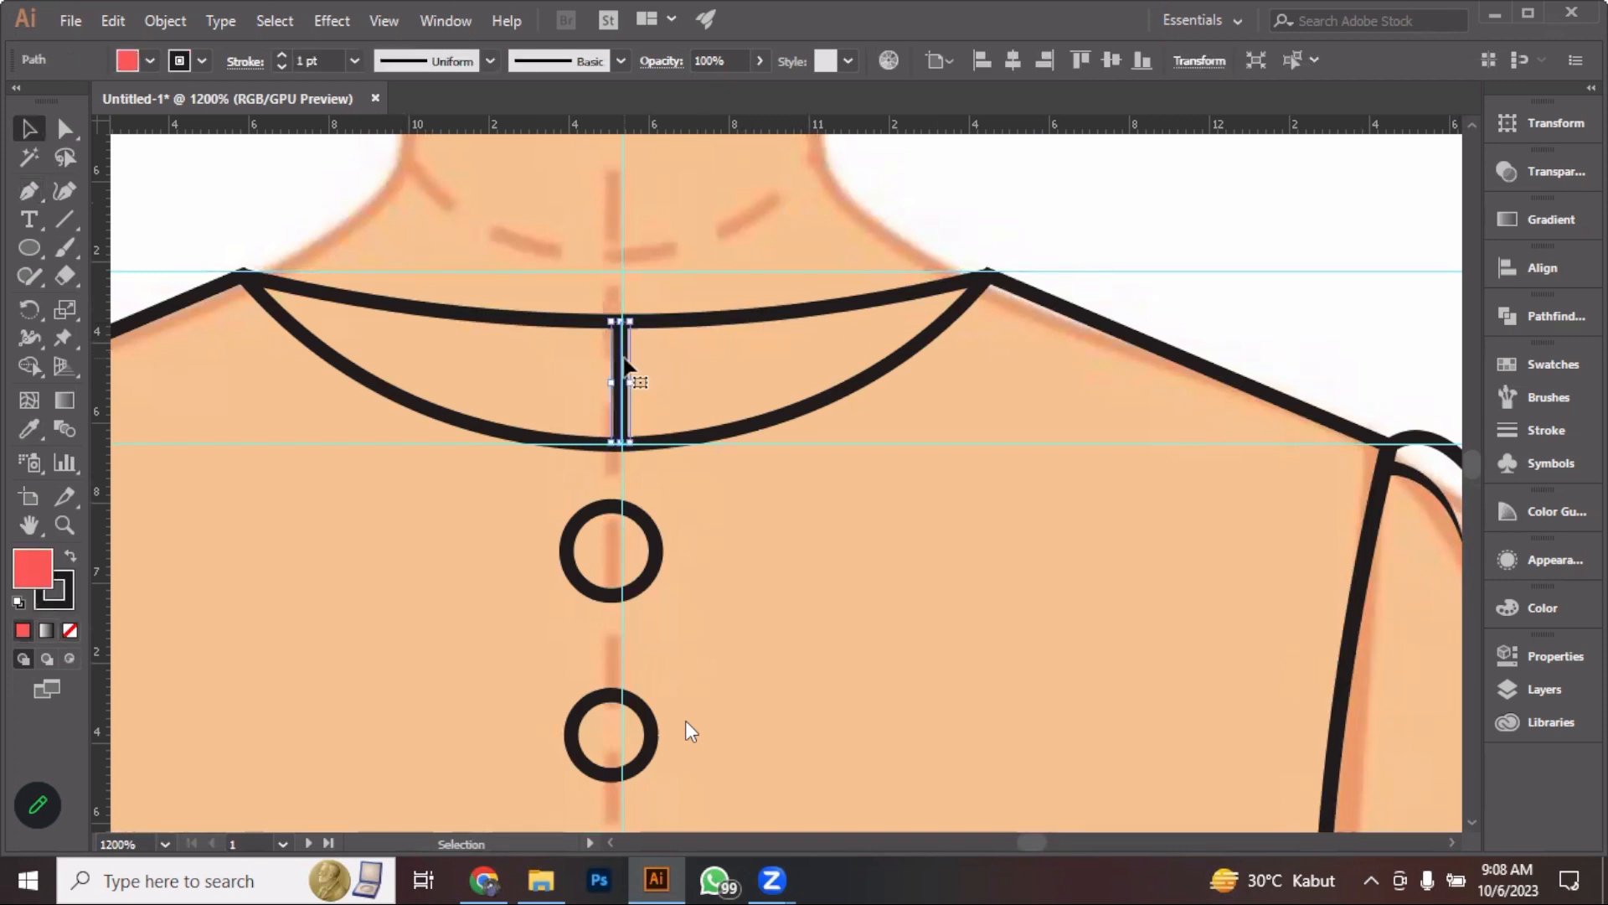
scroll(795, 390, down, 3)
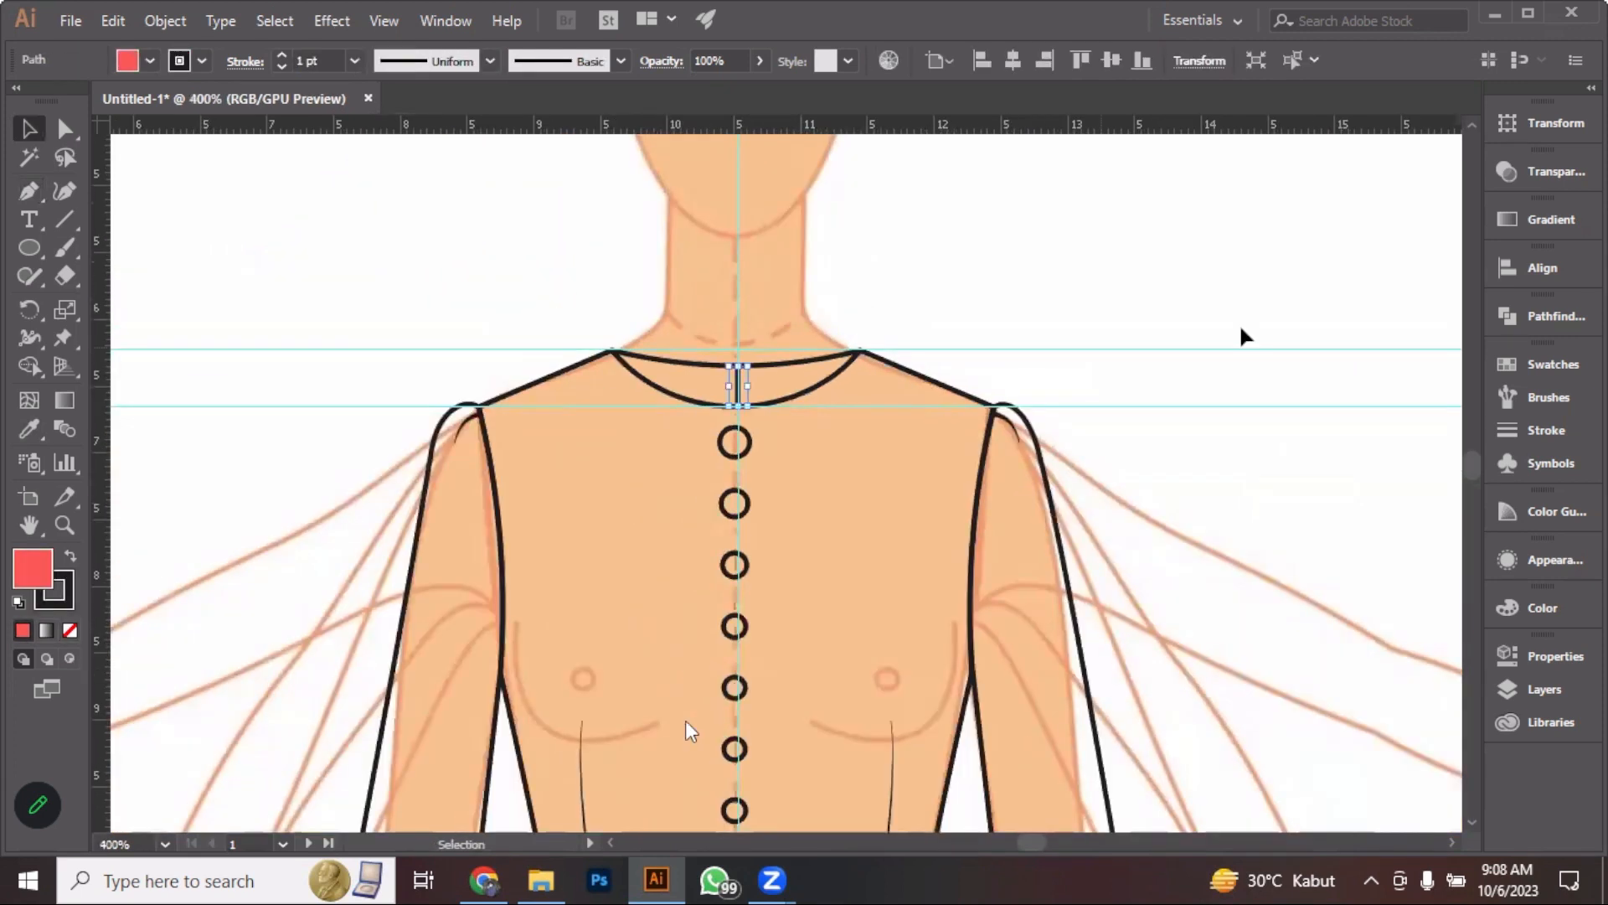
scroll(1159, 335, down, 3)
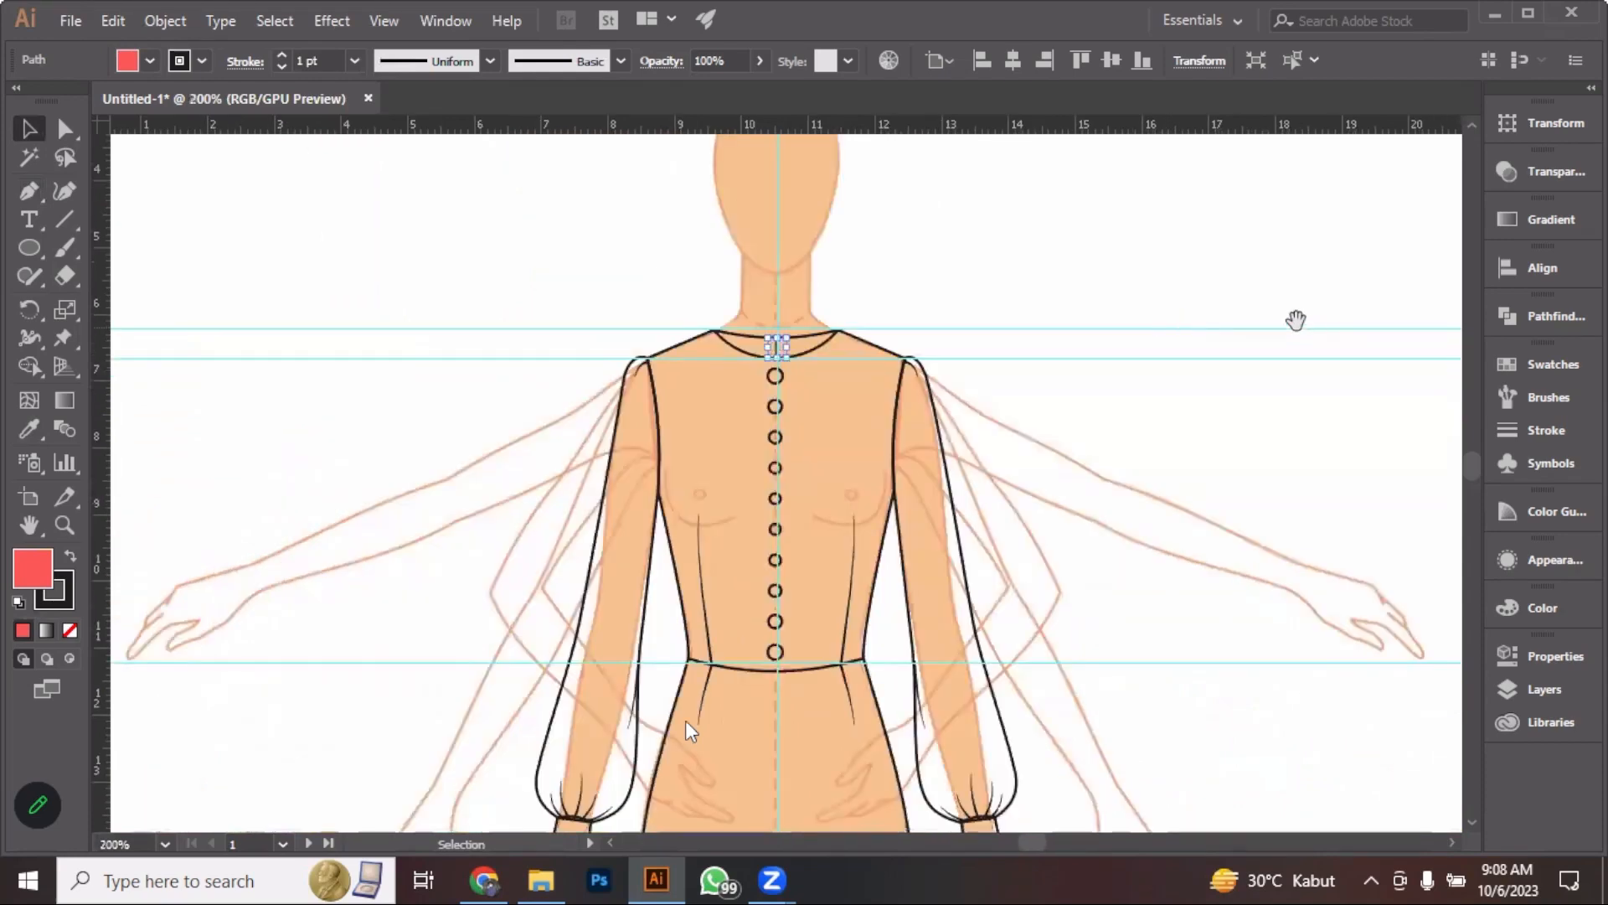
scroll(1292, 319, up, 3)
scroll(718, 323, right, 5)
scroll(664, 331, right, 2)
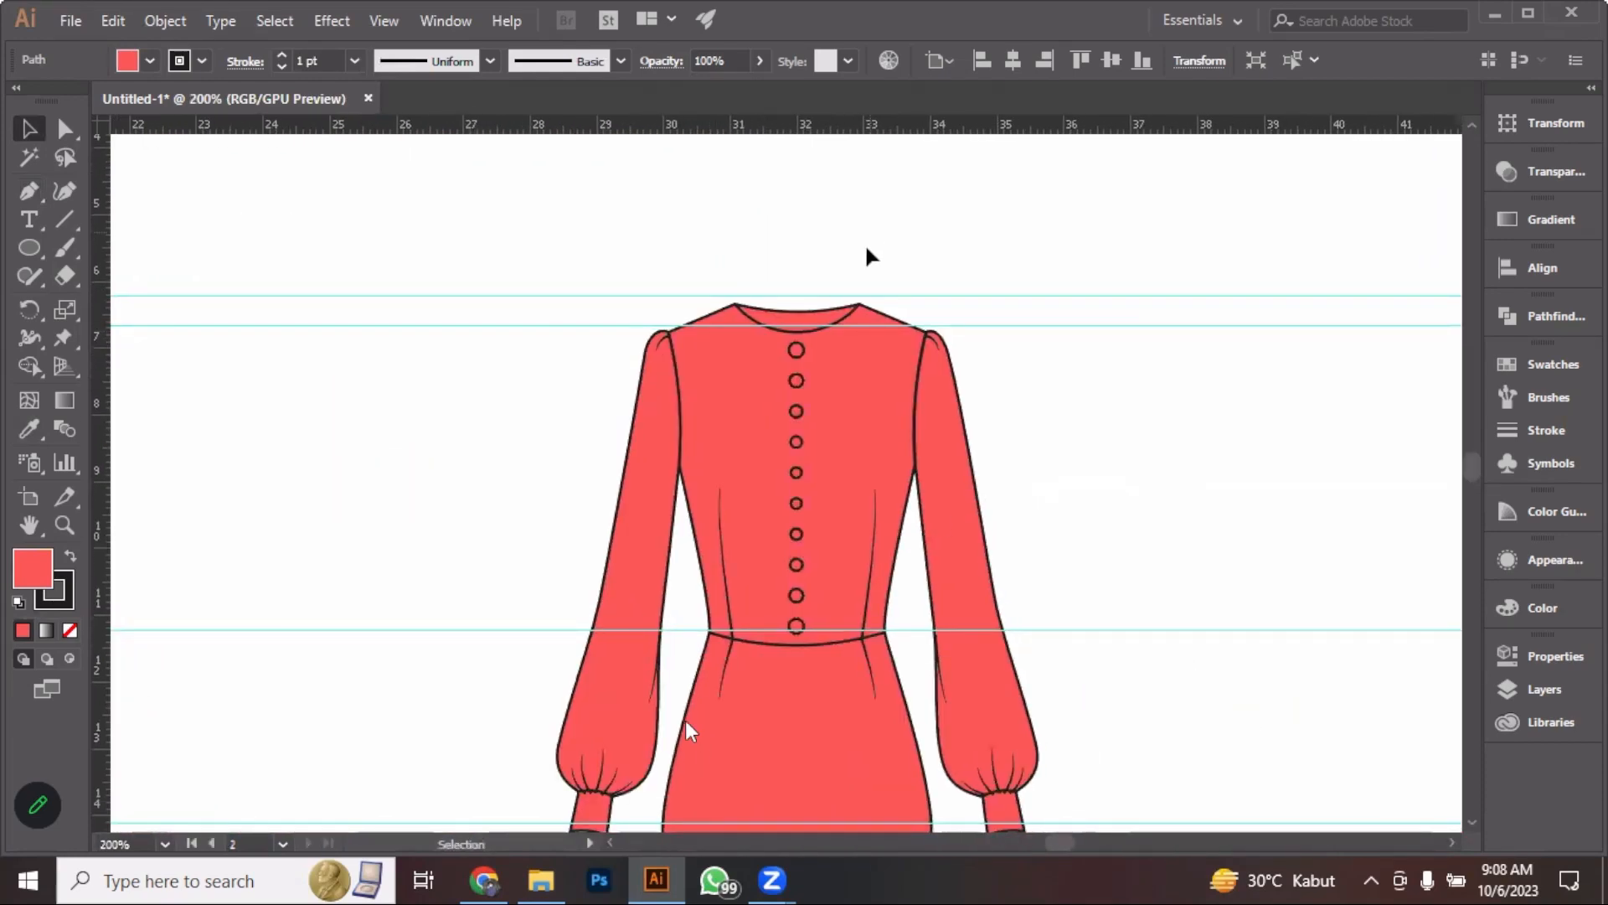
click(865, 246)
click(782, 477)
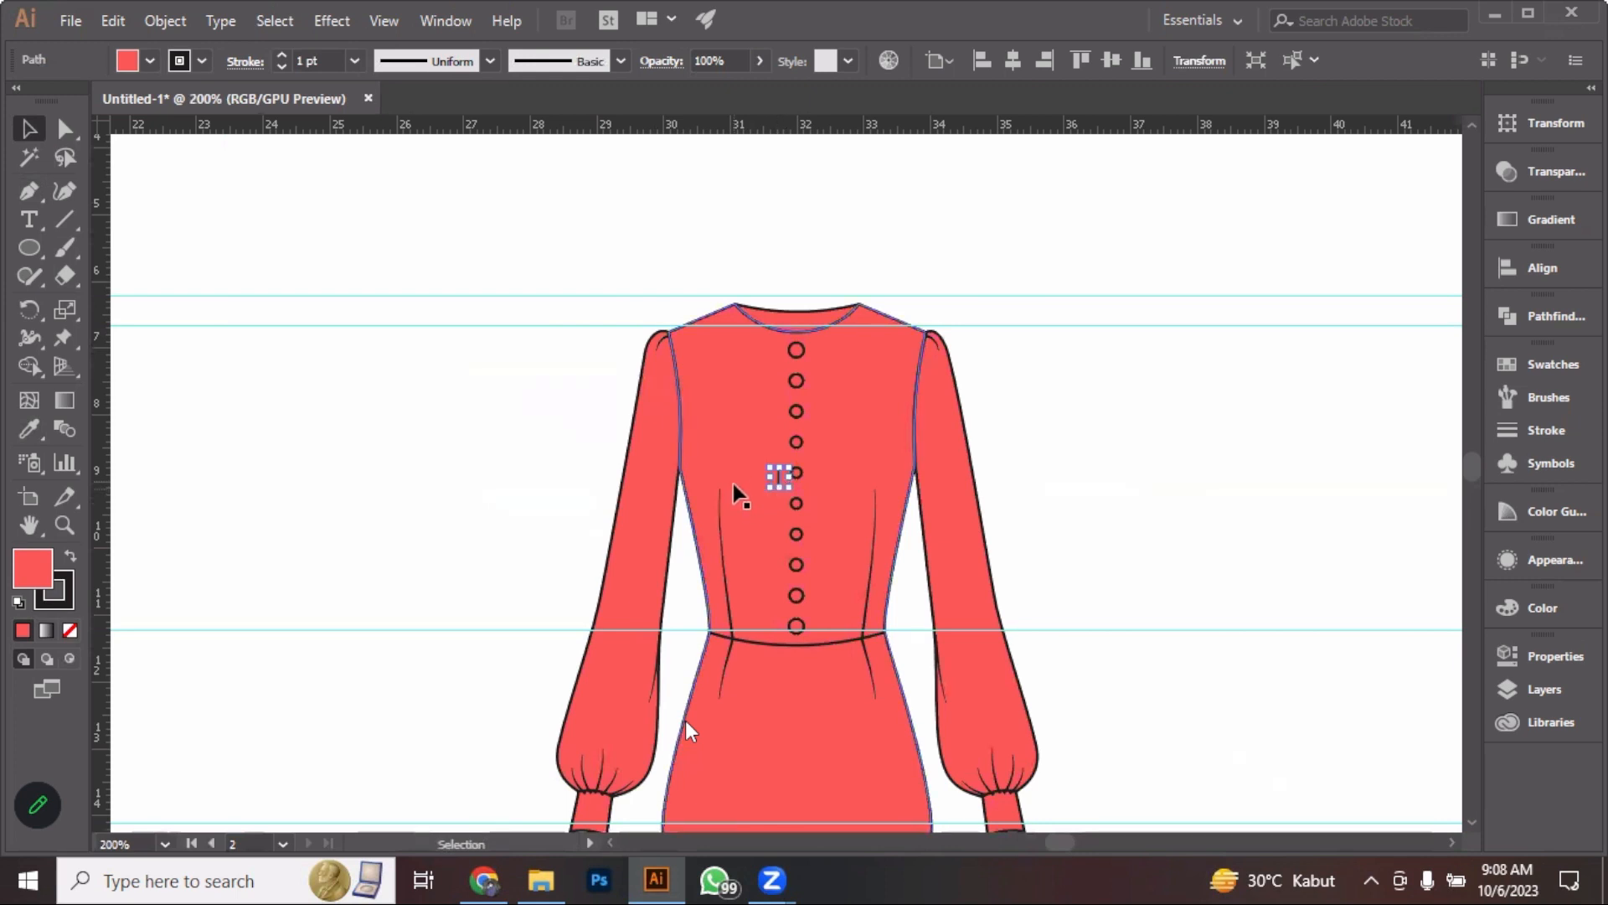
key(alt)
scroll(718, 430, up, 1)
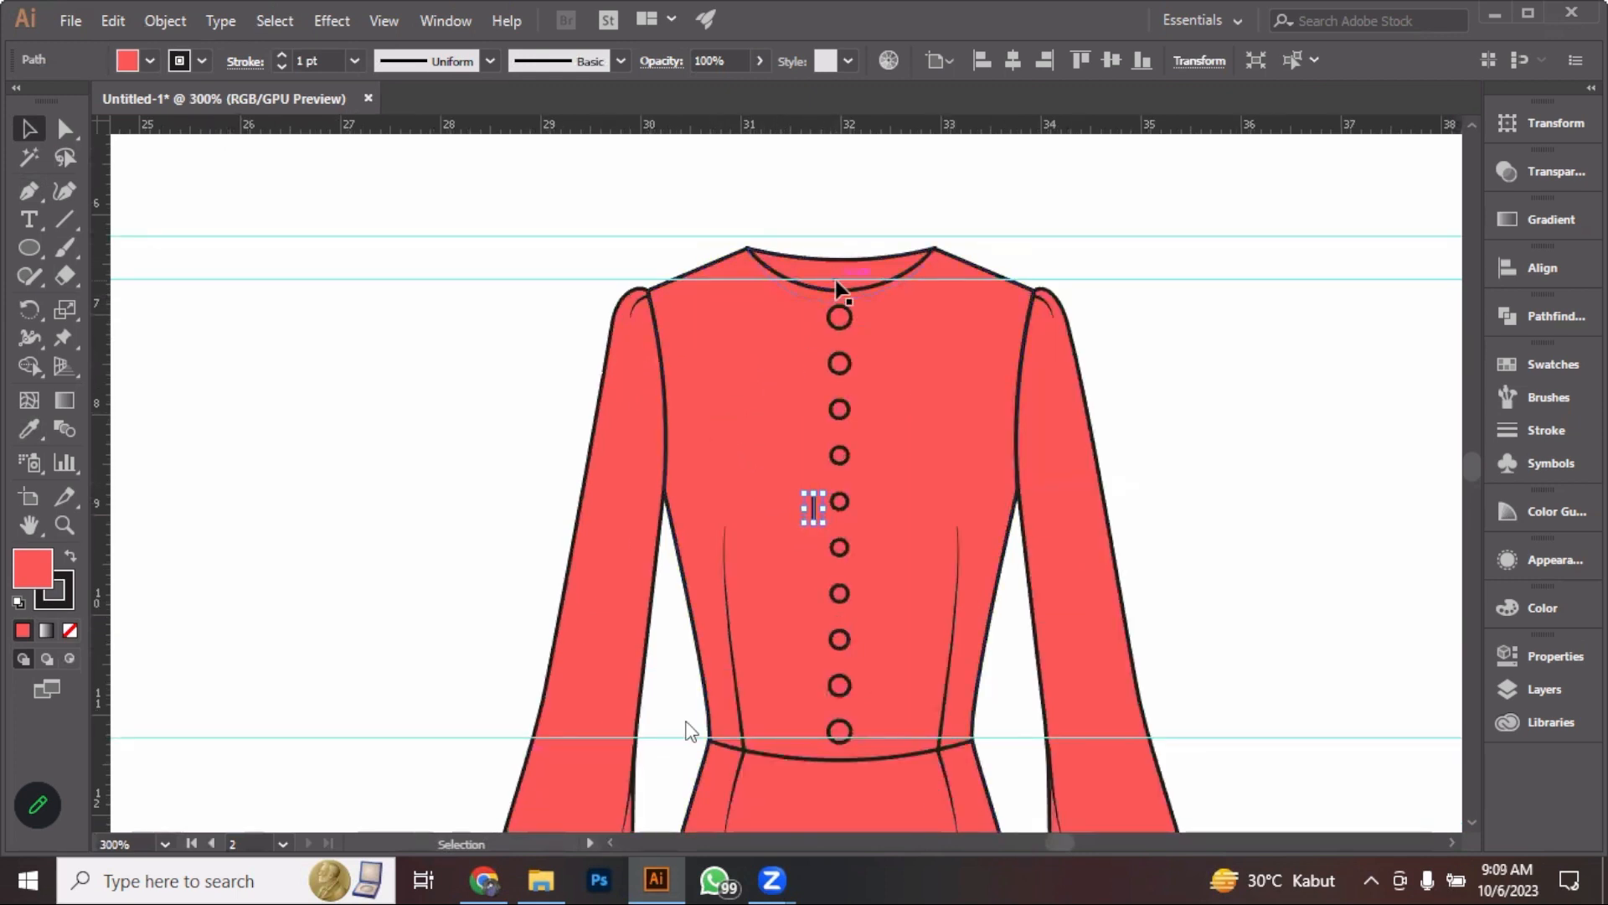
scroll(836, 279, down, 1)
scroll(836, 279, down, 1)
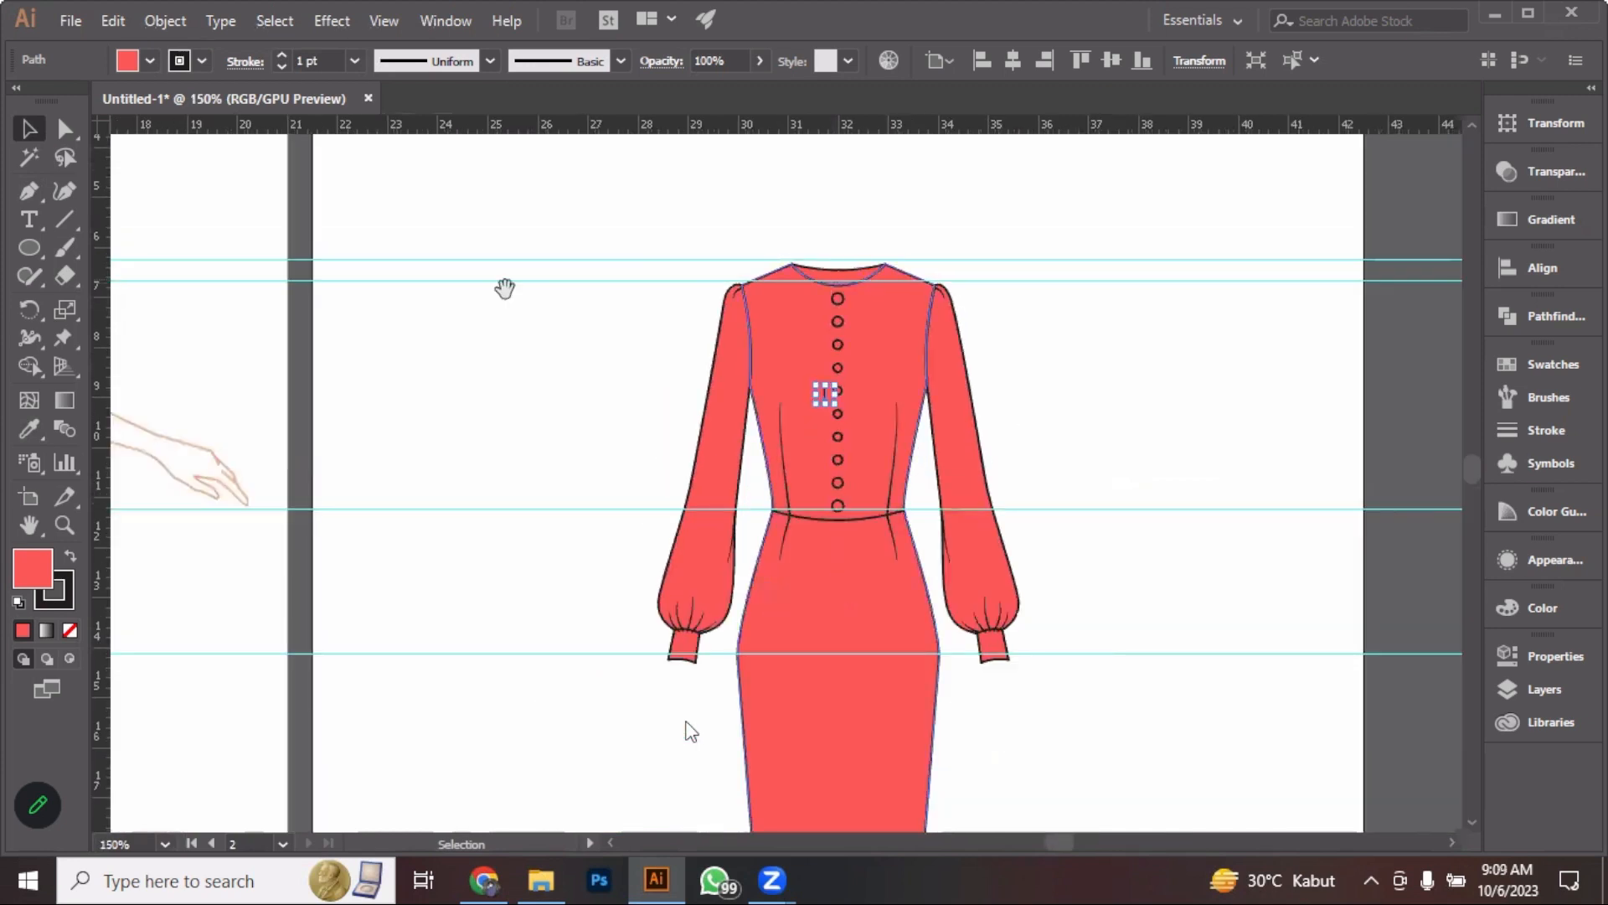
drag(502, 300, 969, 294)
drag(757, 278, 495, 323)
click(524, 162)
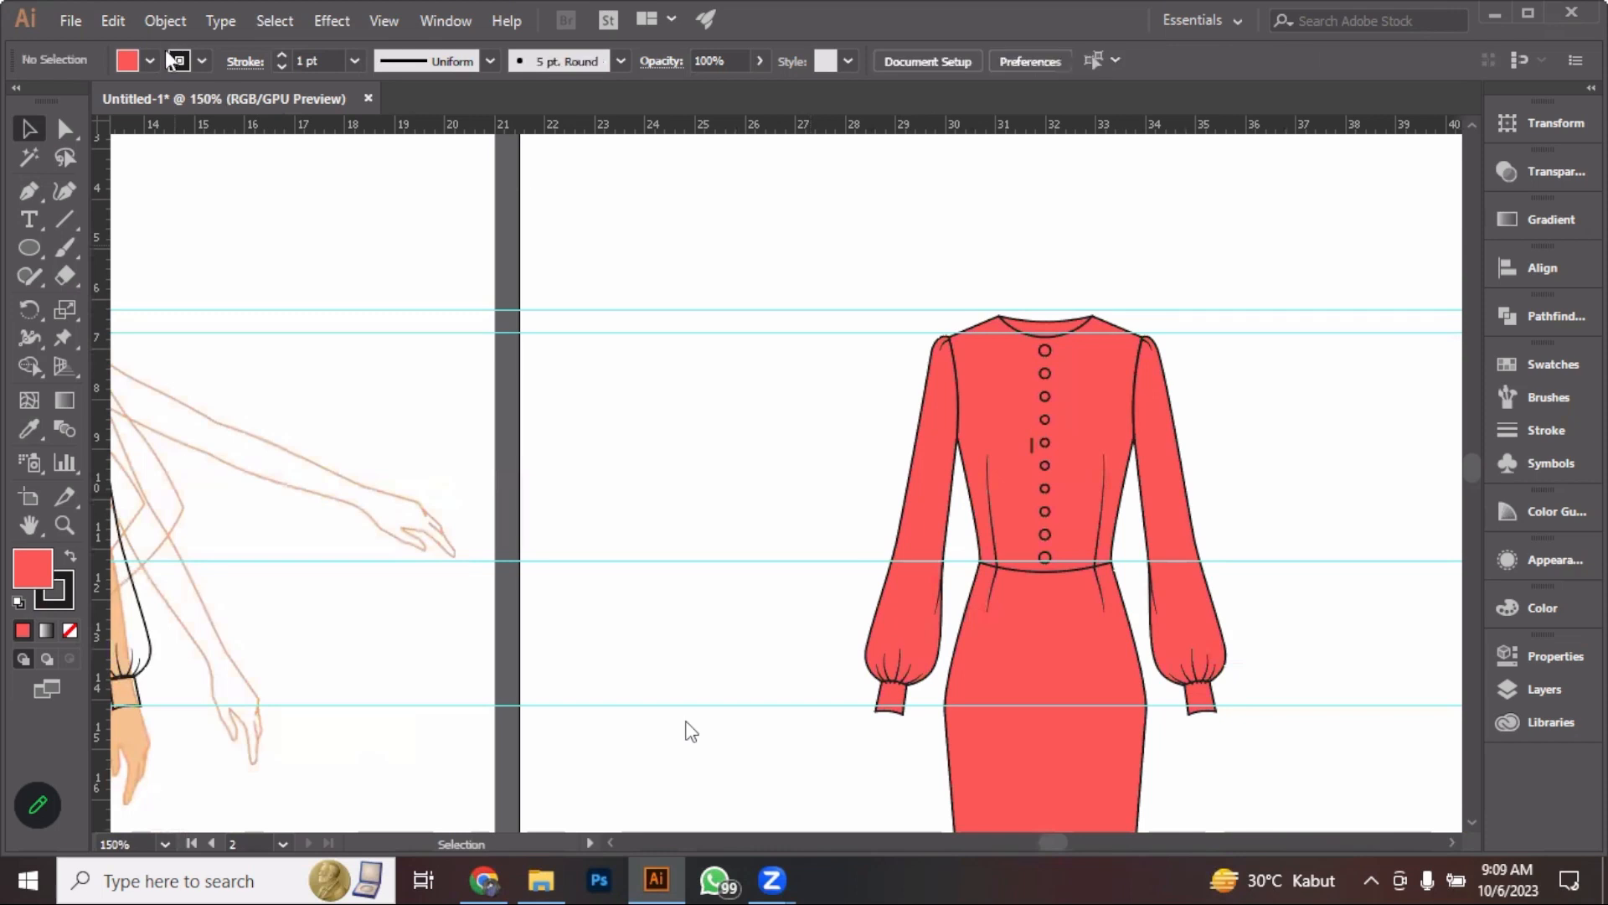
Copy the first artboard's vertical centre neck line and paste it in place on the red dress's back neck
click(165, 21)
click(167, 20)
drag(132, 319, 585, 330)
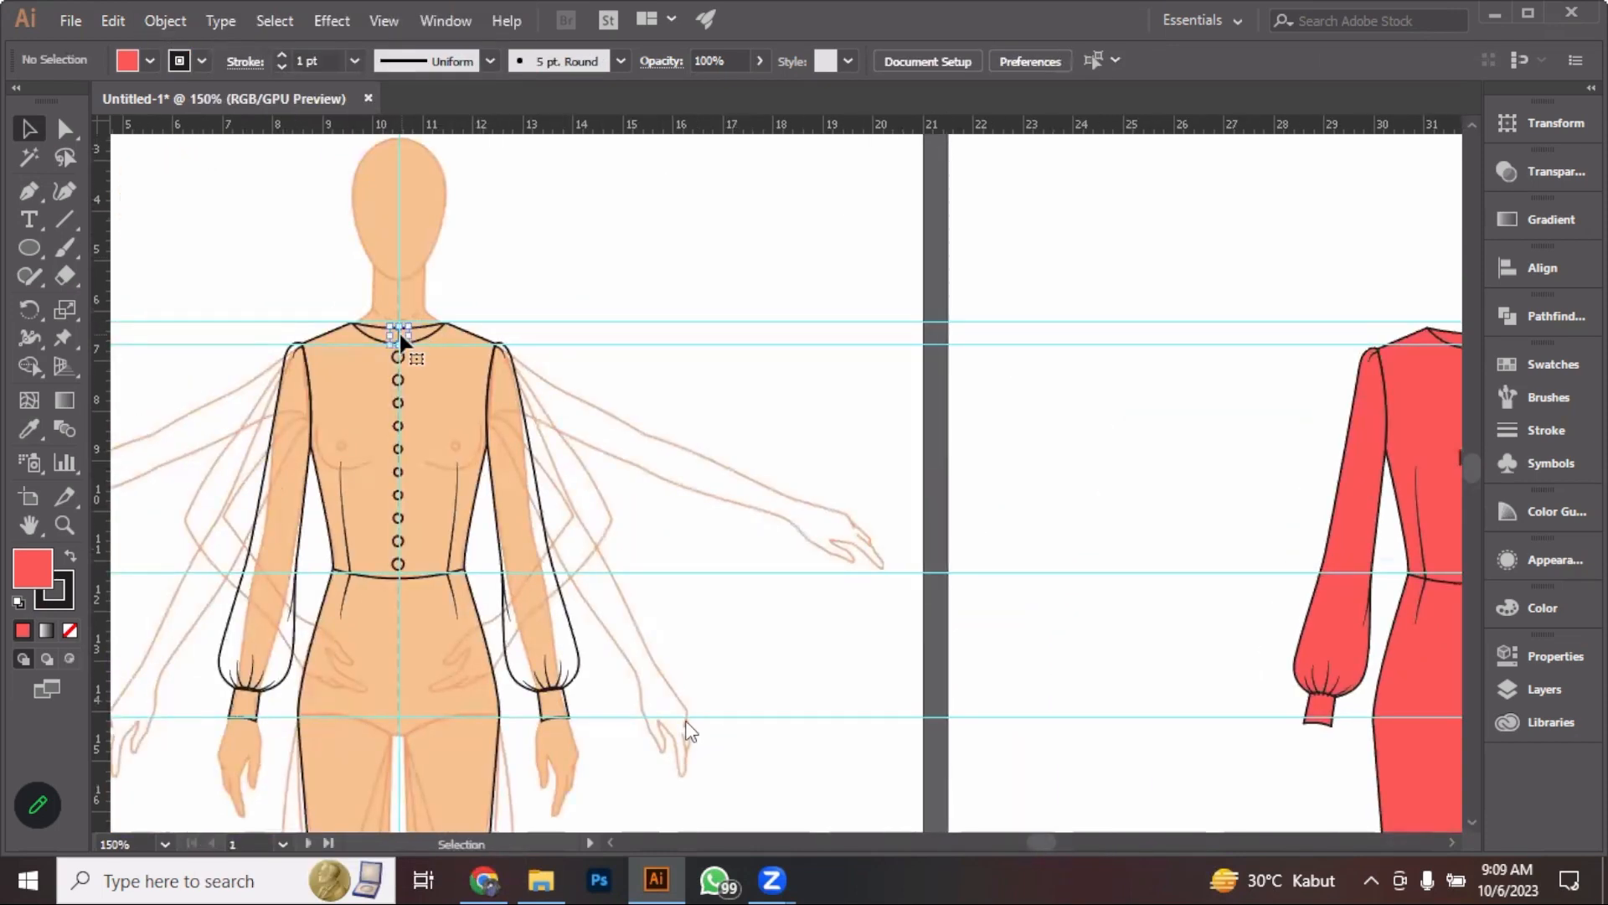
click(399, 331)
scroll(1057, 333, right, 5)
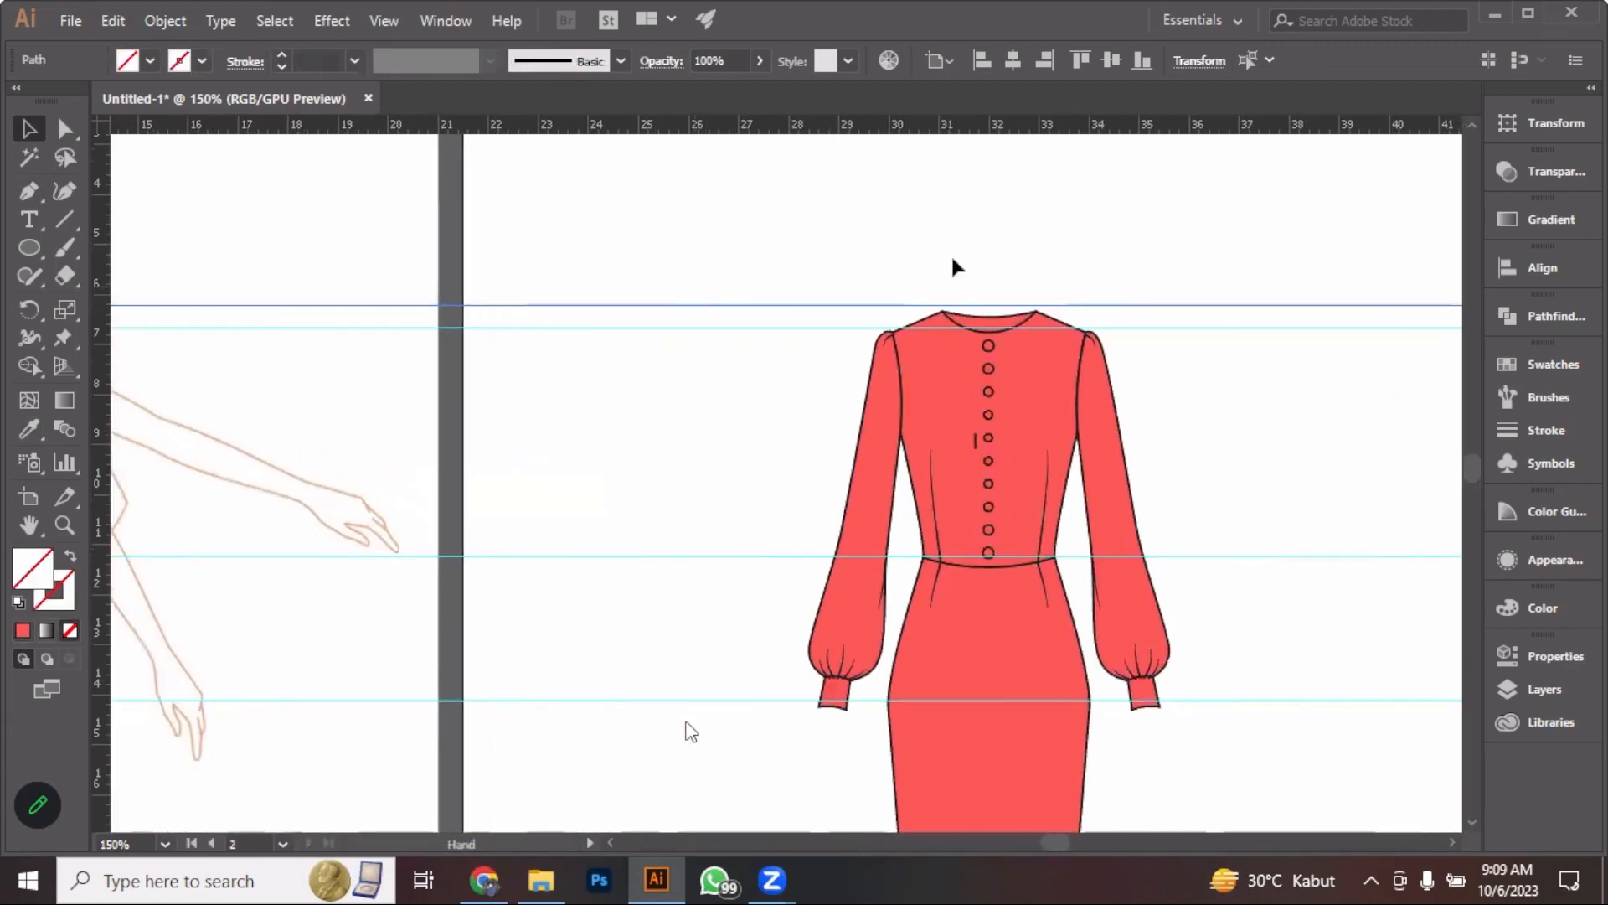
click(1035, 263)
scroll(341, 248, right, 2)
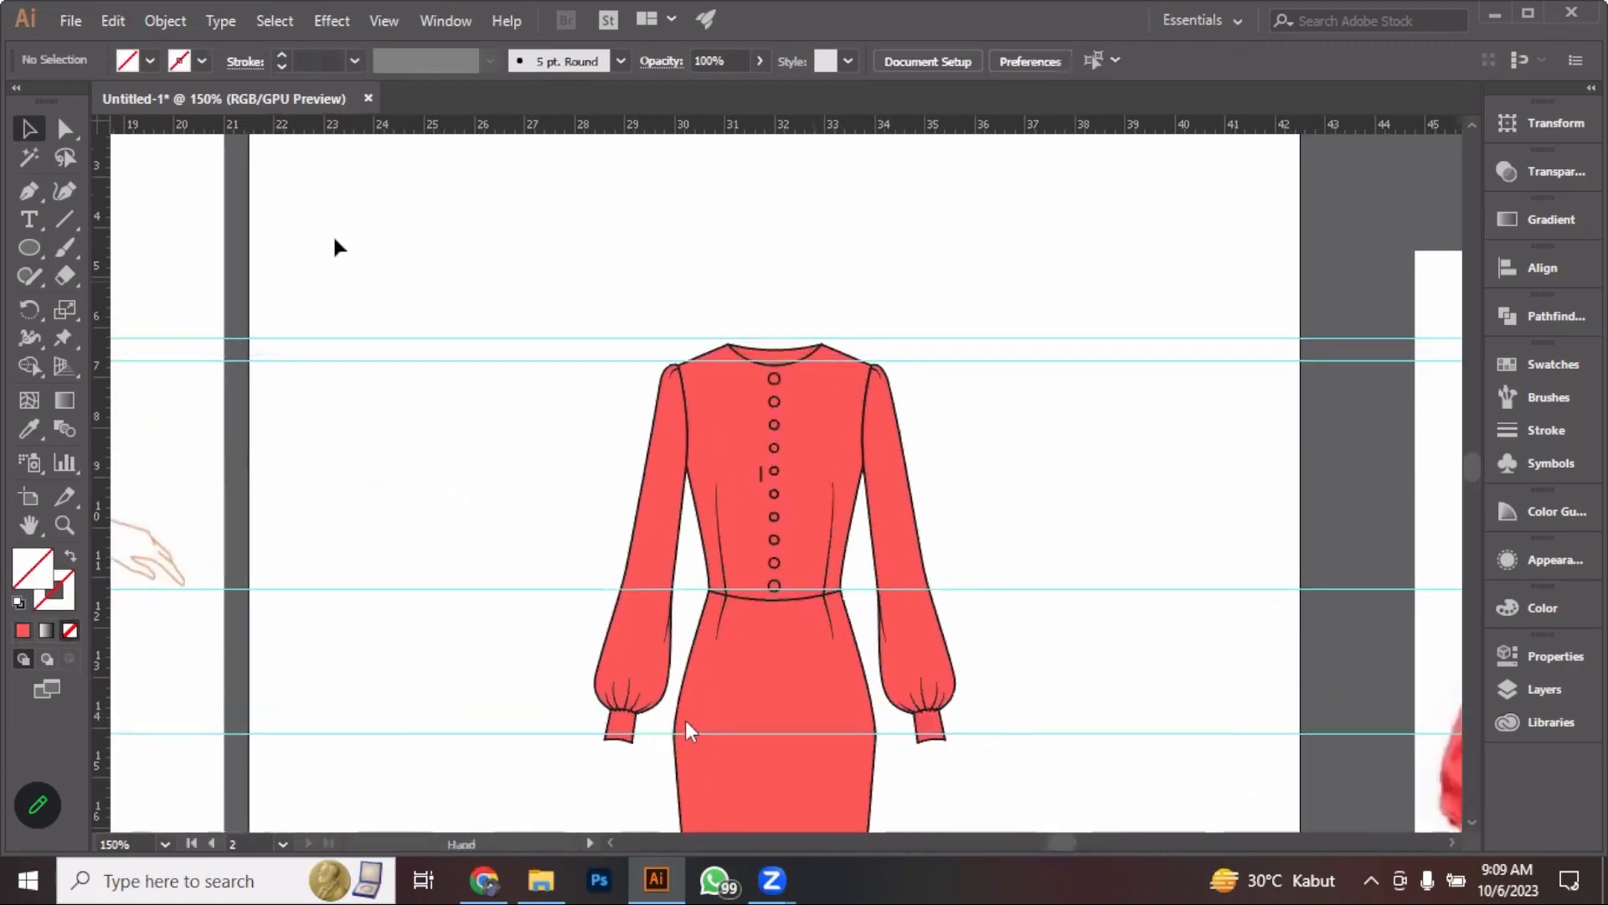
drag(342, 248, 295, 449)
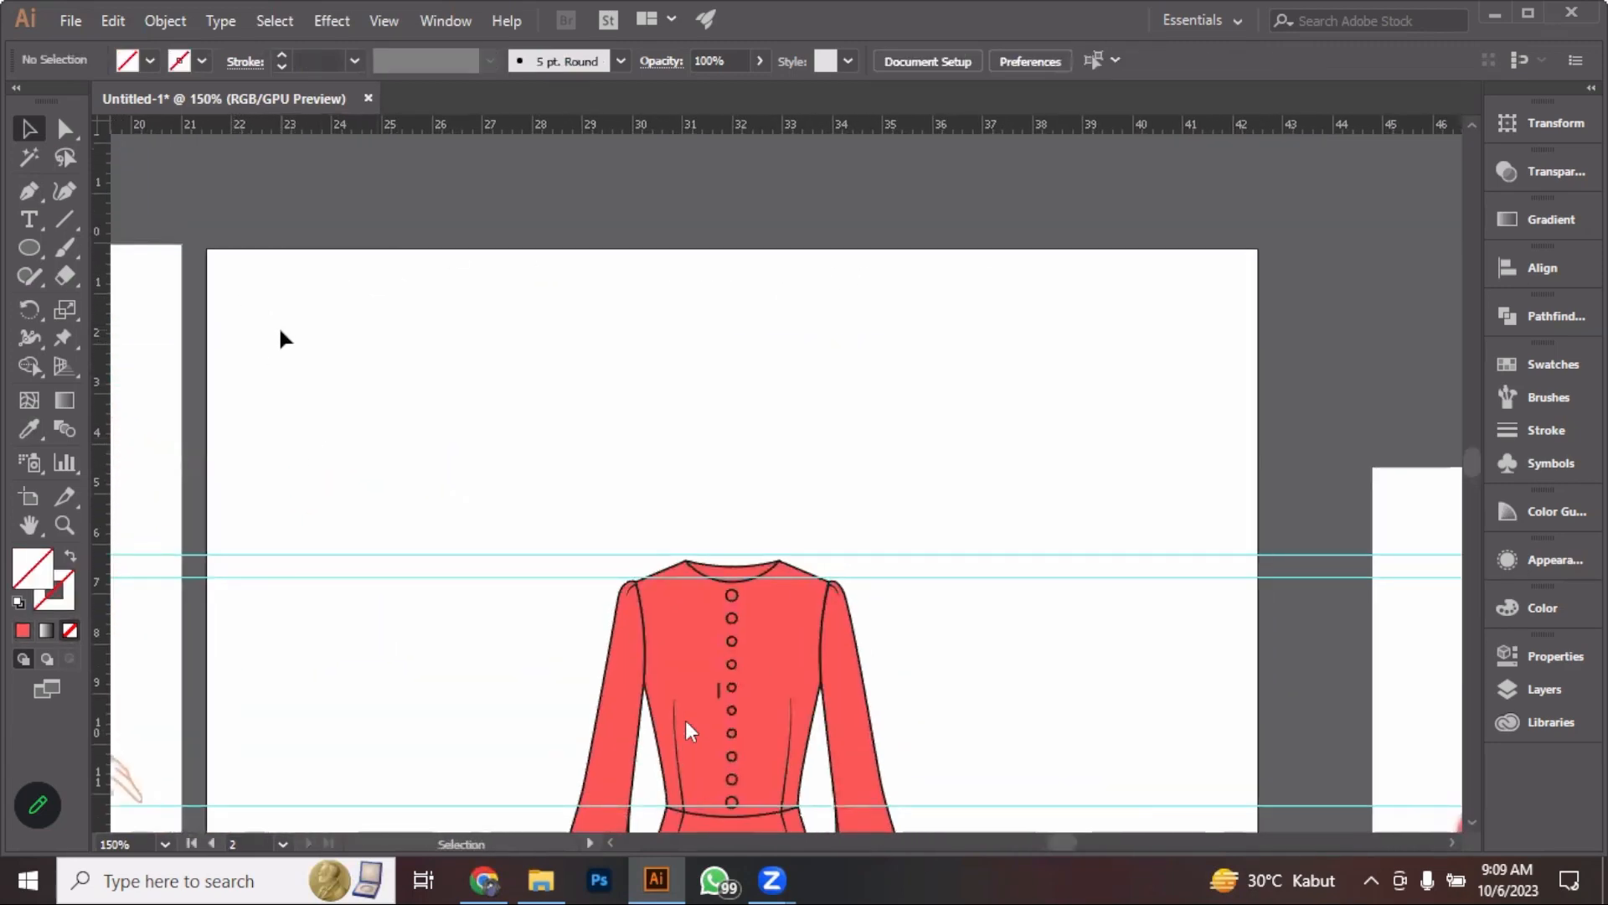
click(168, 22)
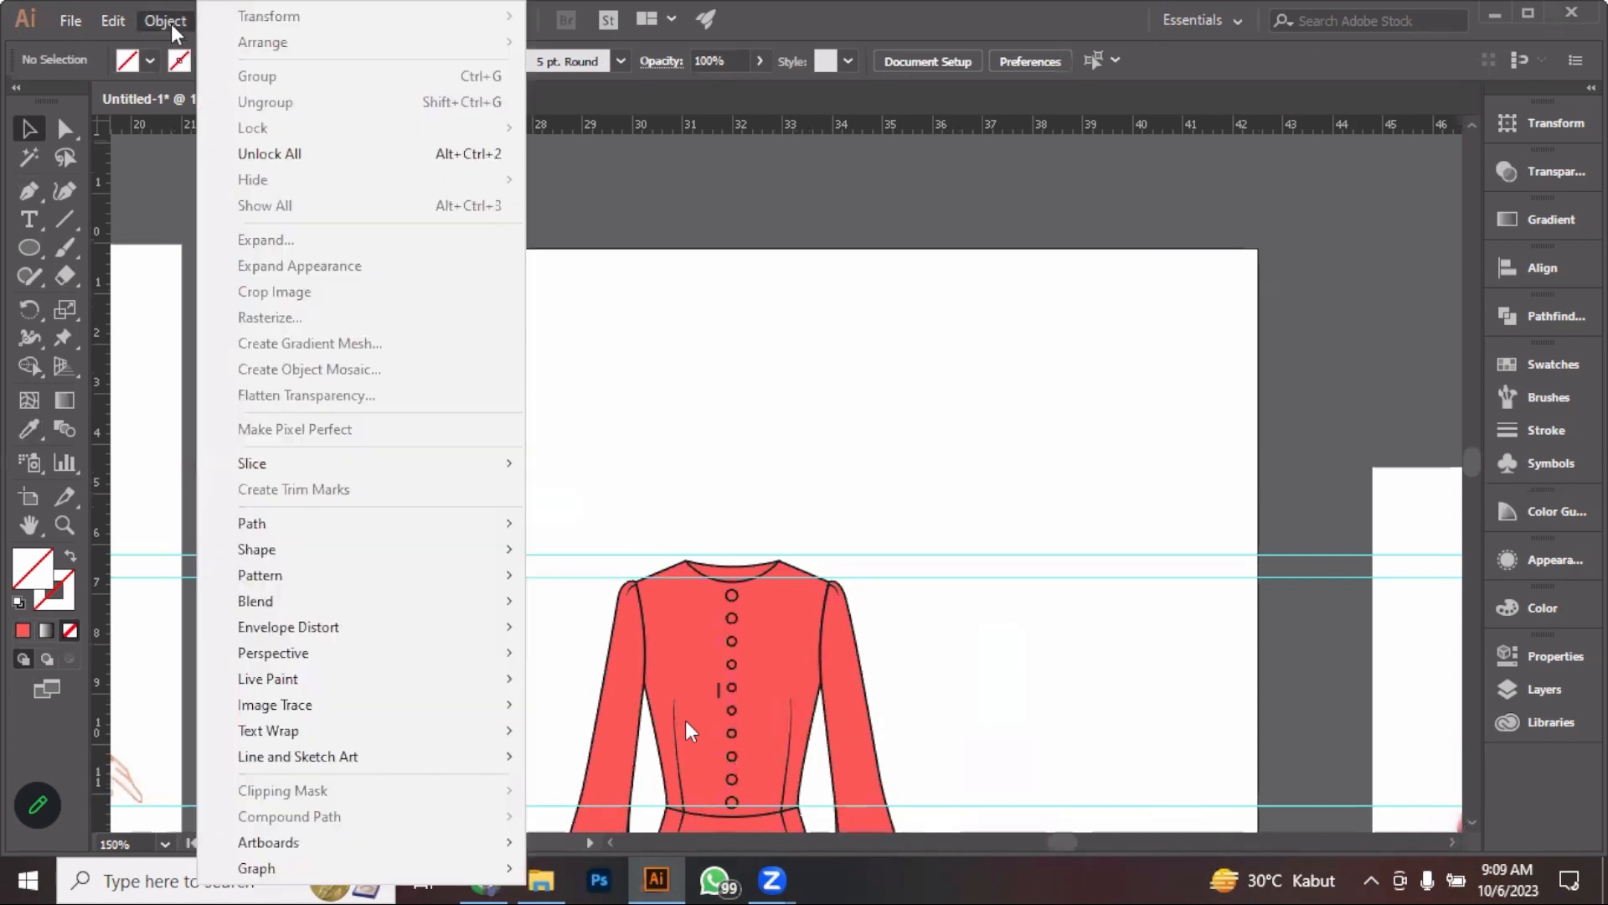
mouse_move(113, 20)
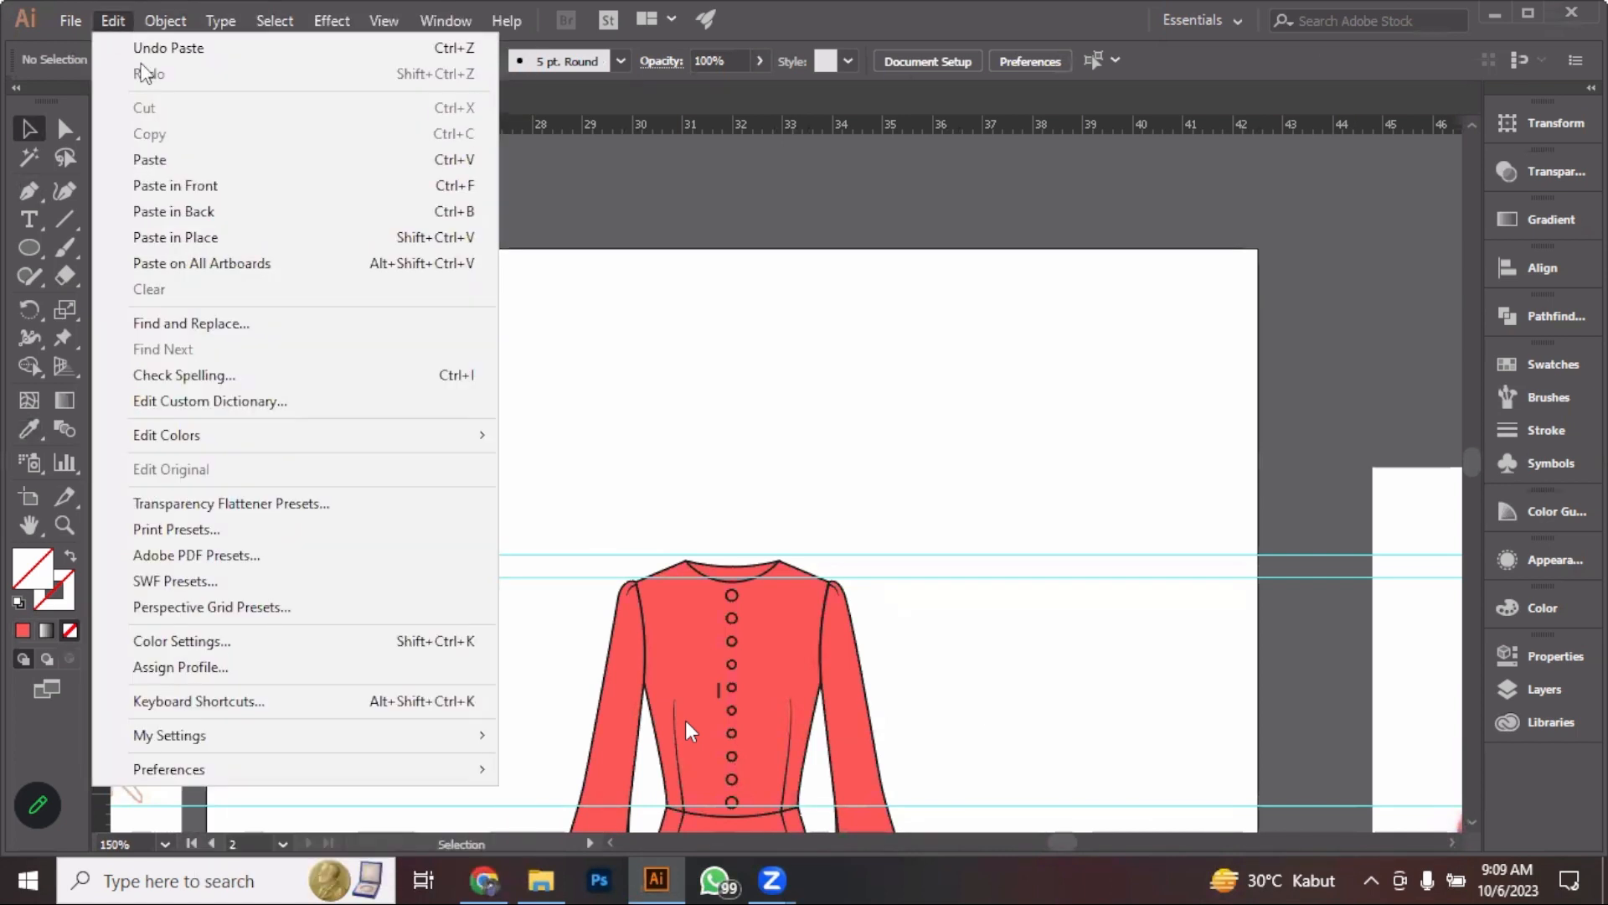
click(235, 239)
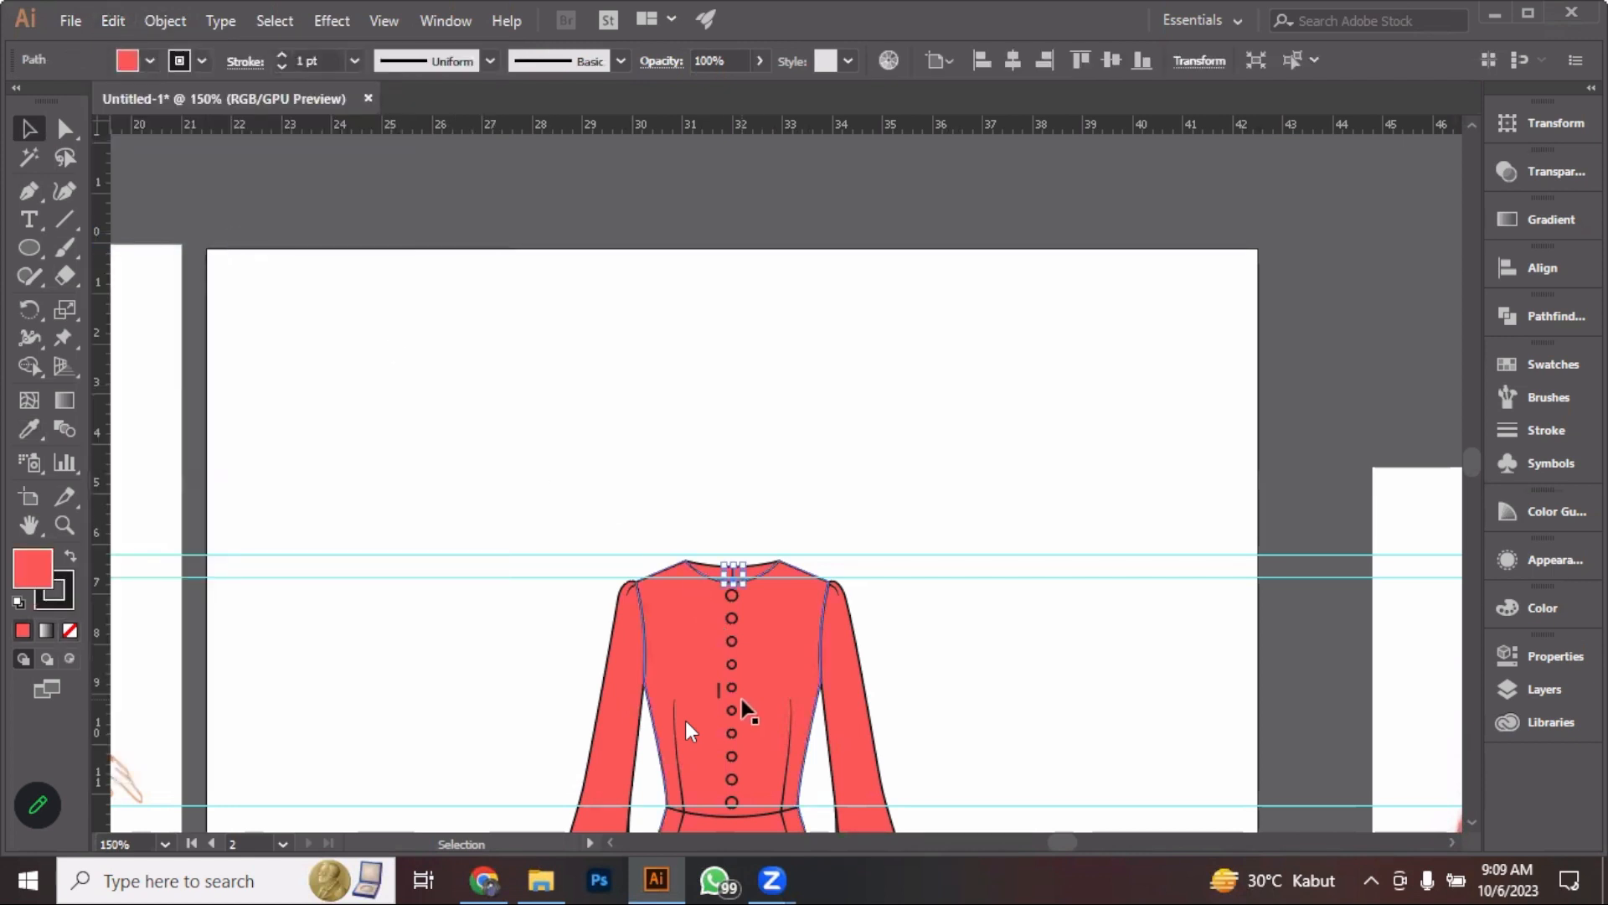
scroll(740, 692, up, 3)
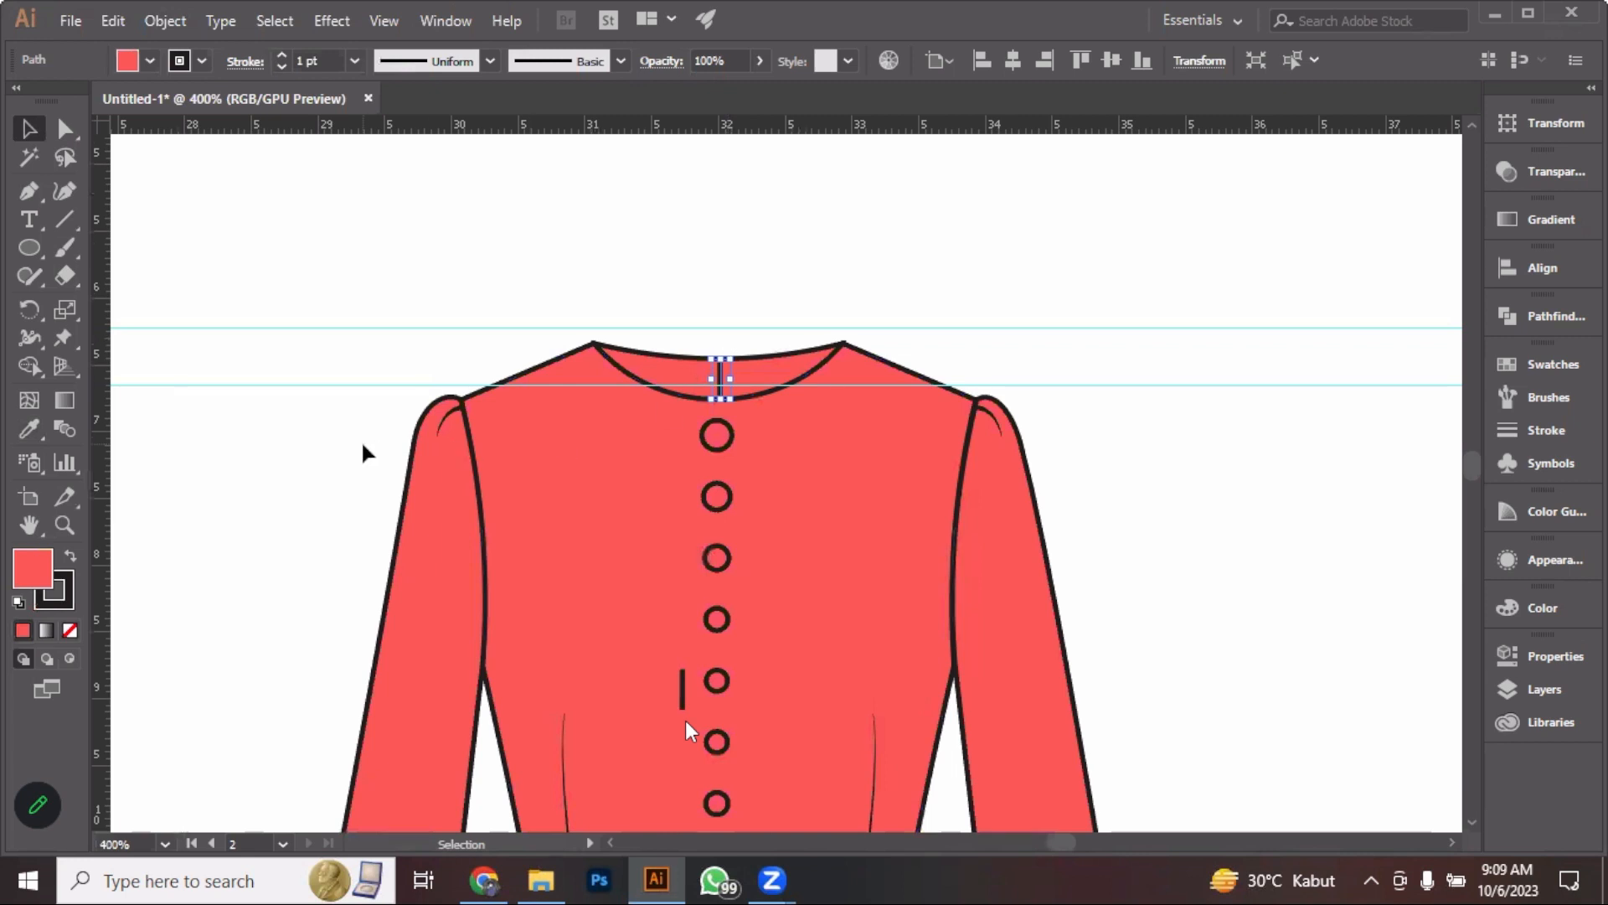
scroll(444, 490, down, 3)
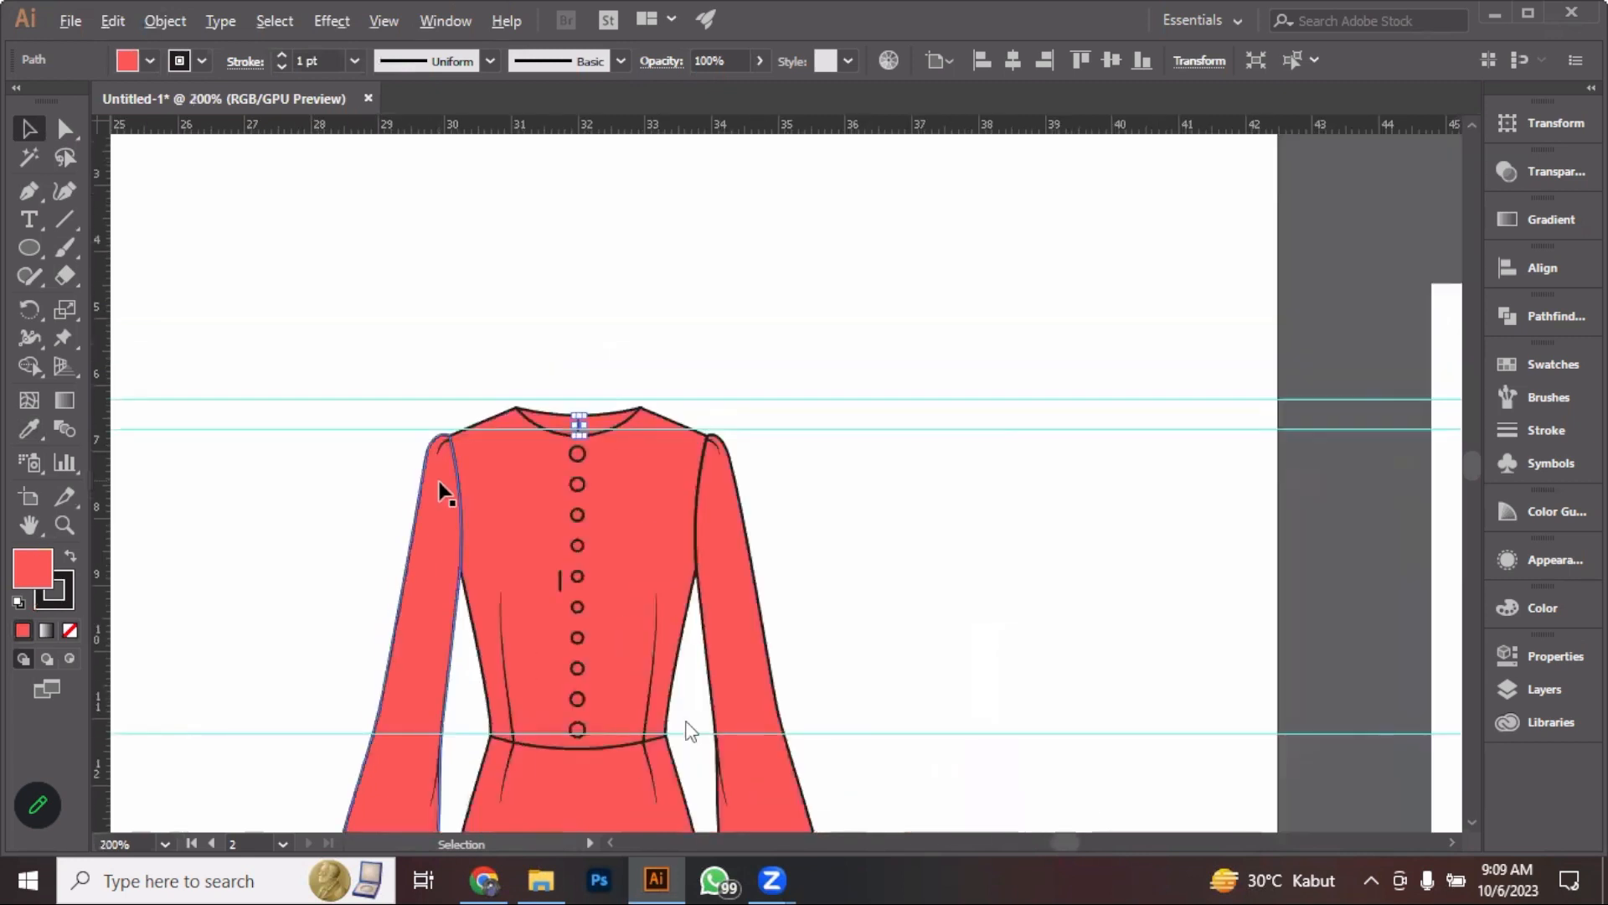
Delete the misplaced vertical line beside the red dress's middle buttons
drag(399, 499, 961, 347)
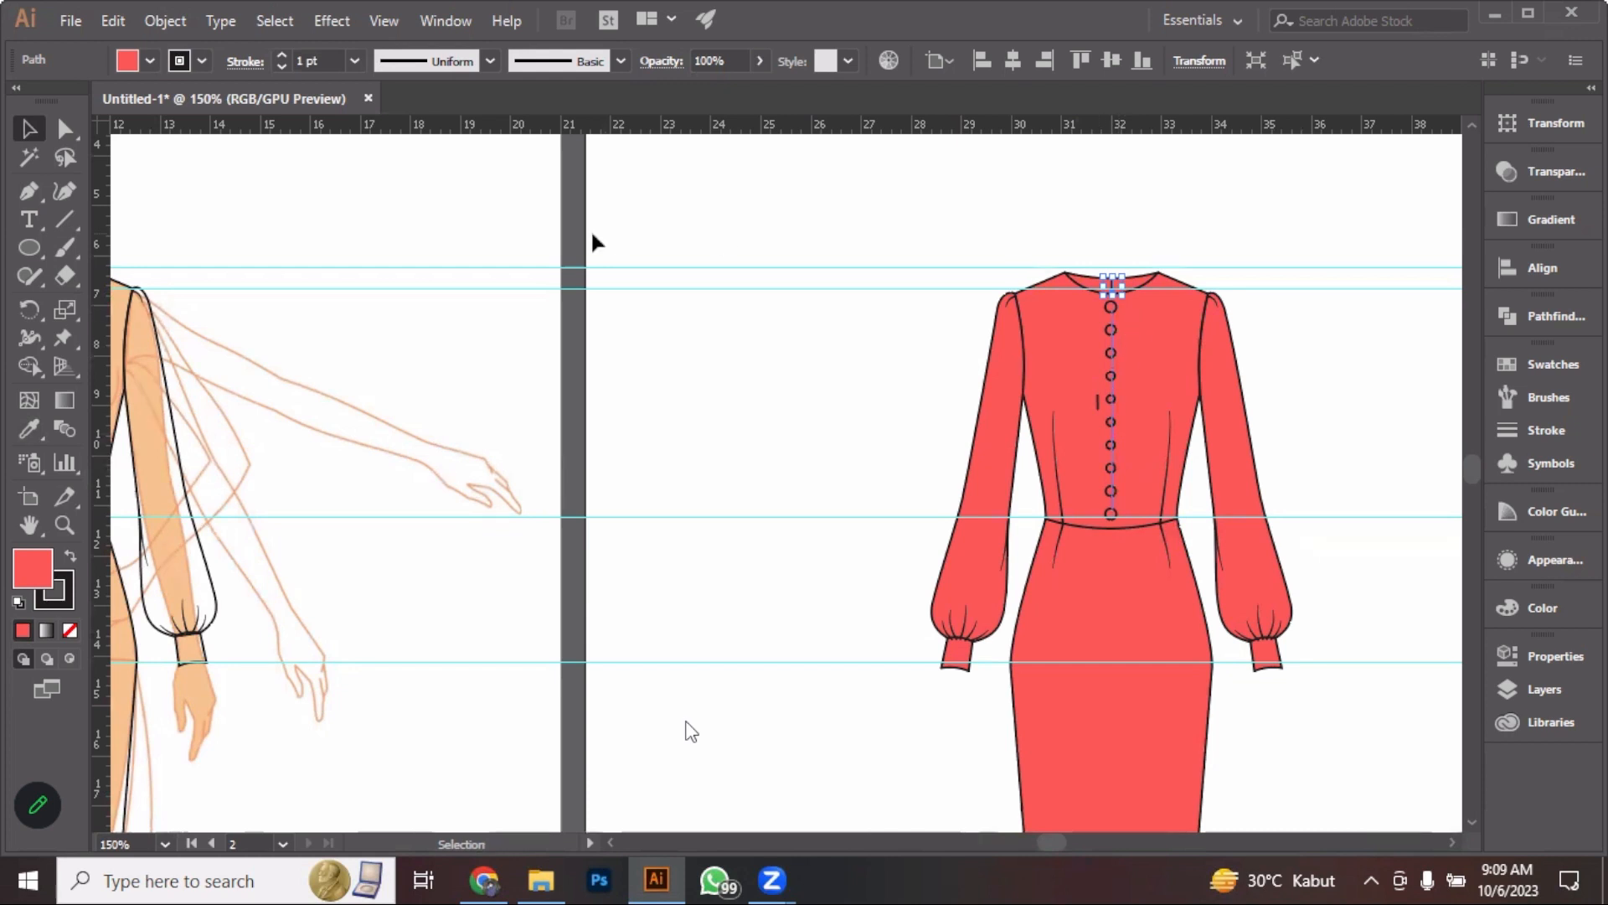
scroll(1120, 377, up, 4)
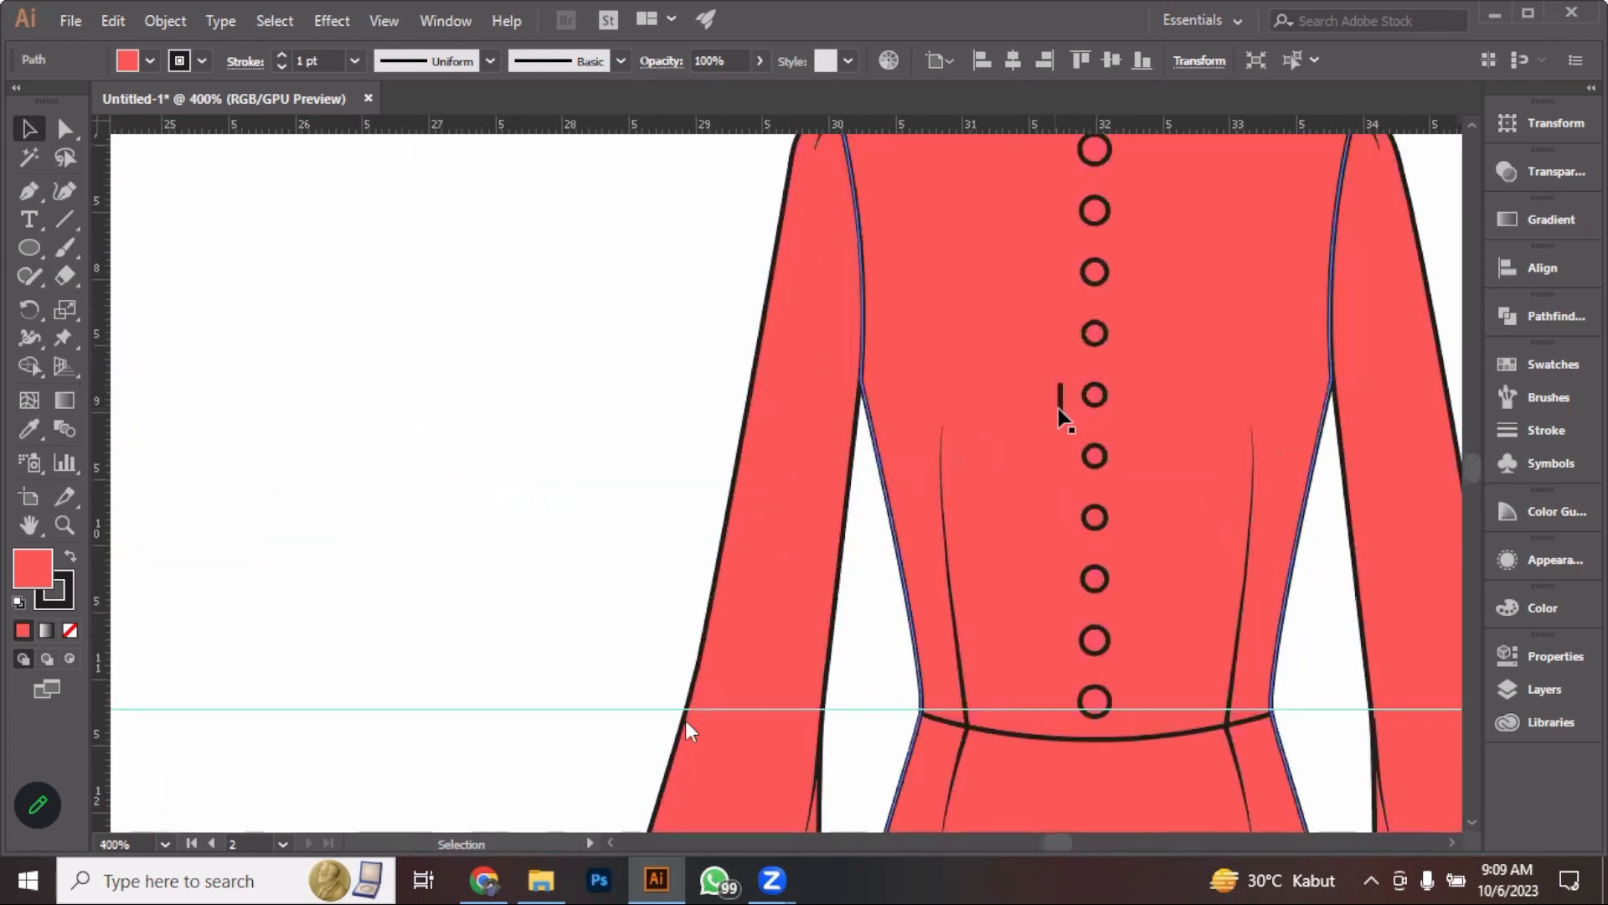
click(1131, 353)
drag(1039, 442, 916, 589)
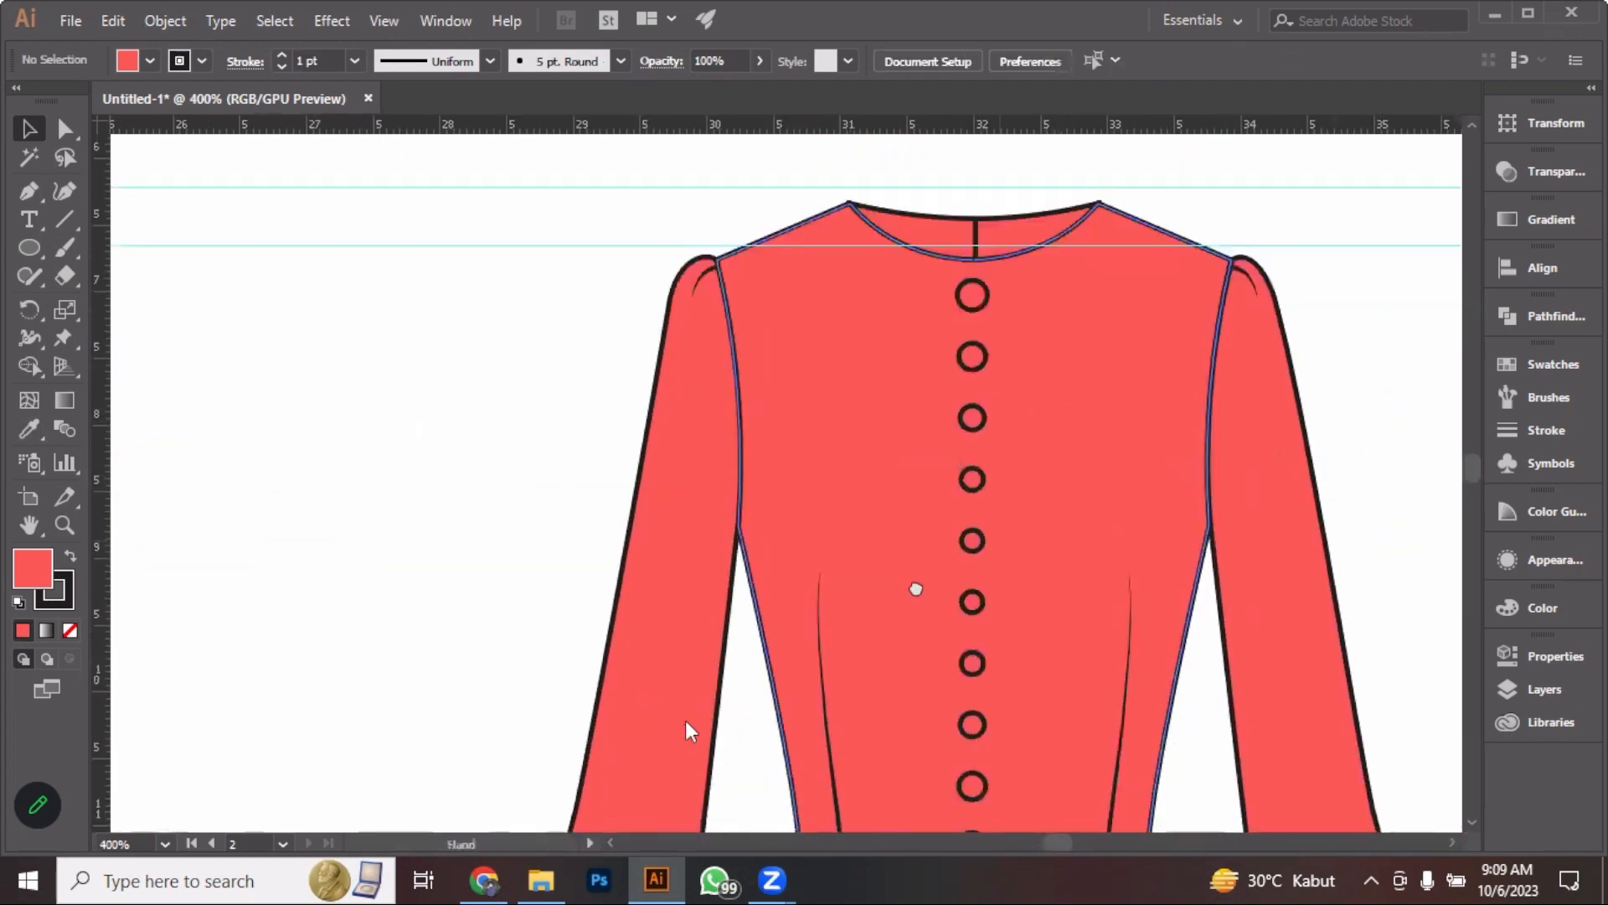
click(963, 237)
scroll(961, 244, down, 2)
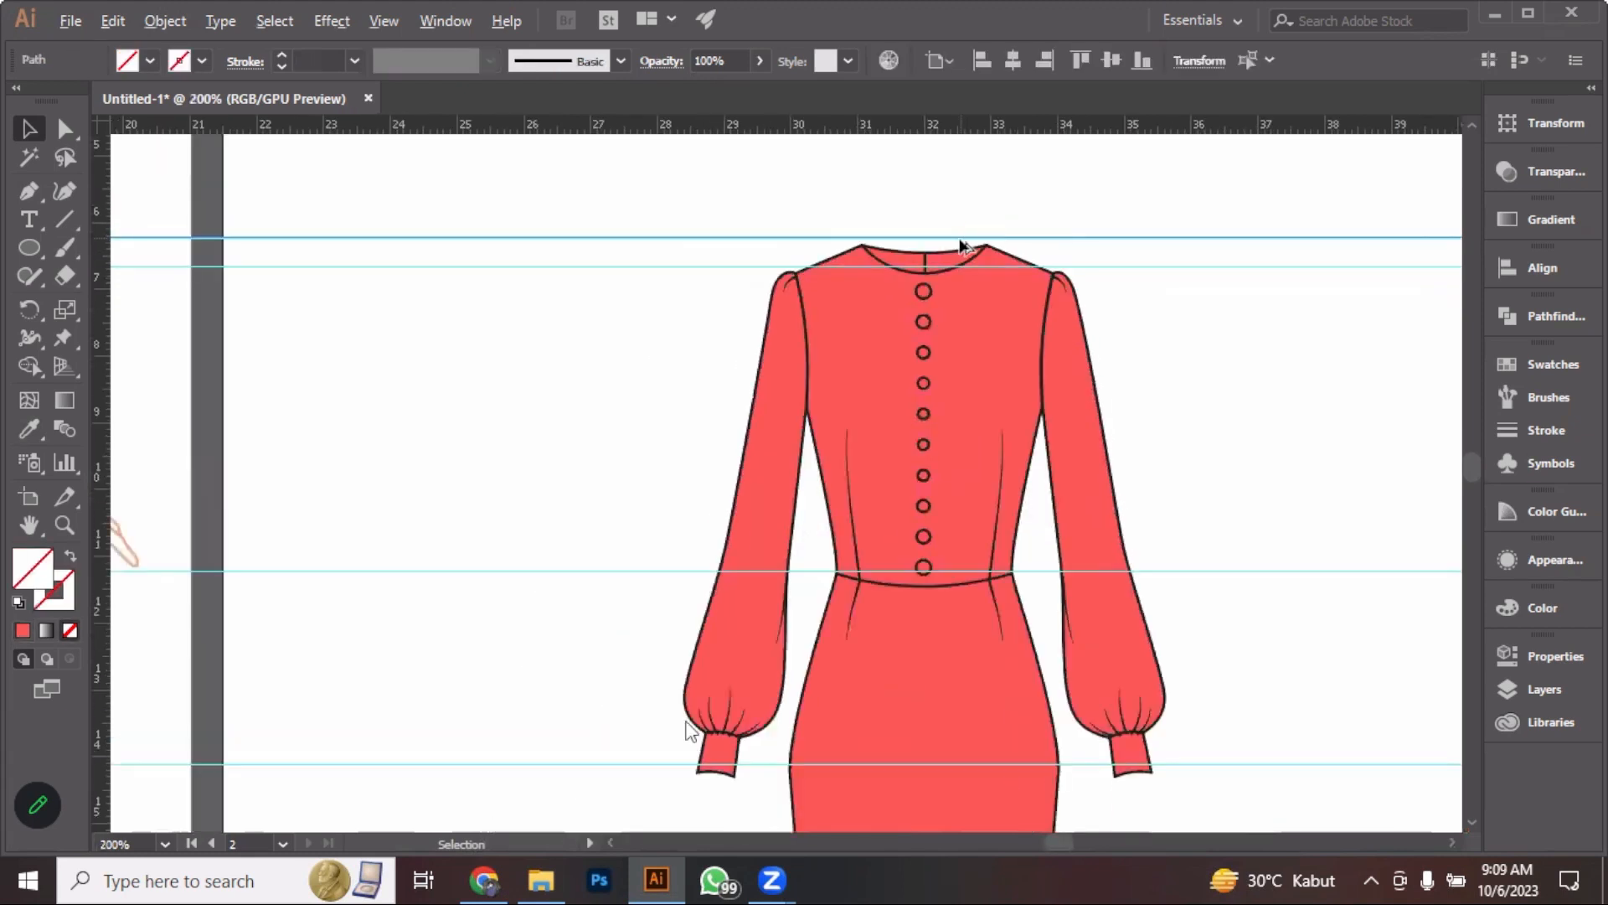
Duplicate the first artboard with its dress outline using the Artboard tool, placing the copy to its left at X about -11.16 cm
scroll(963, 244, down, 1)
scroll(962, 245, down, 1)
drag(1030, 305, 673, 313)
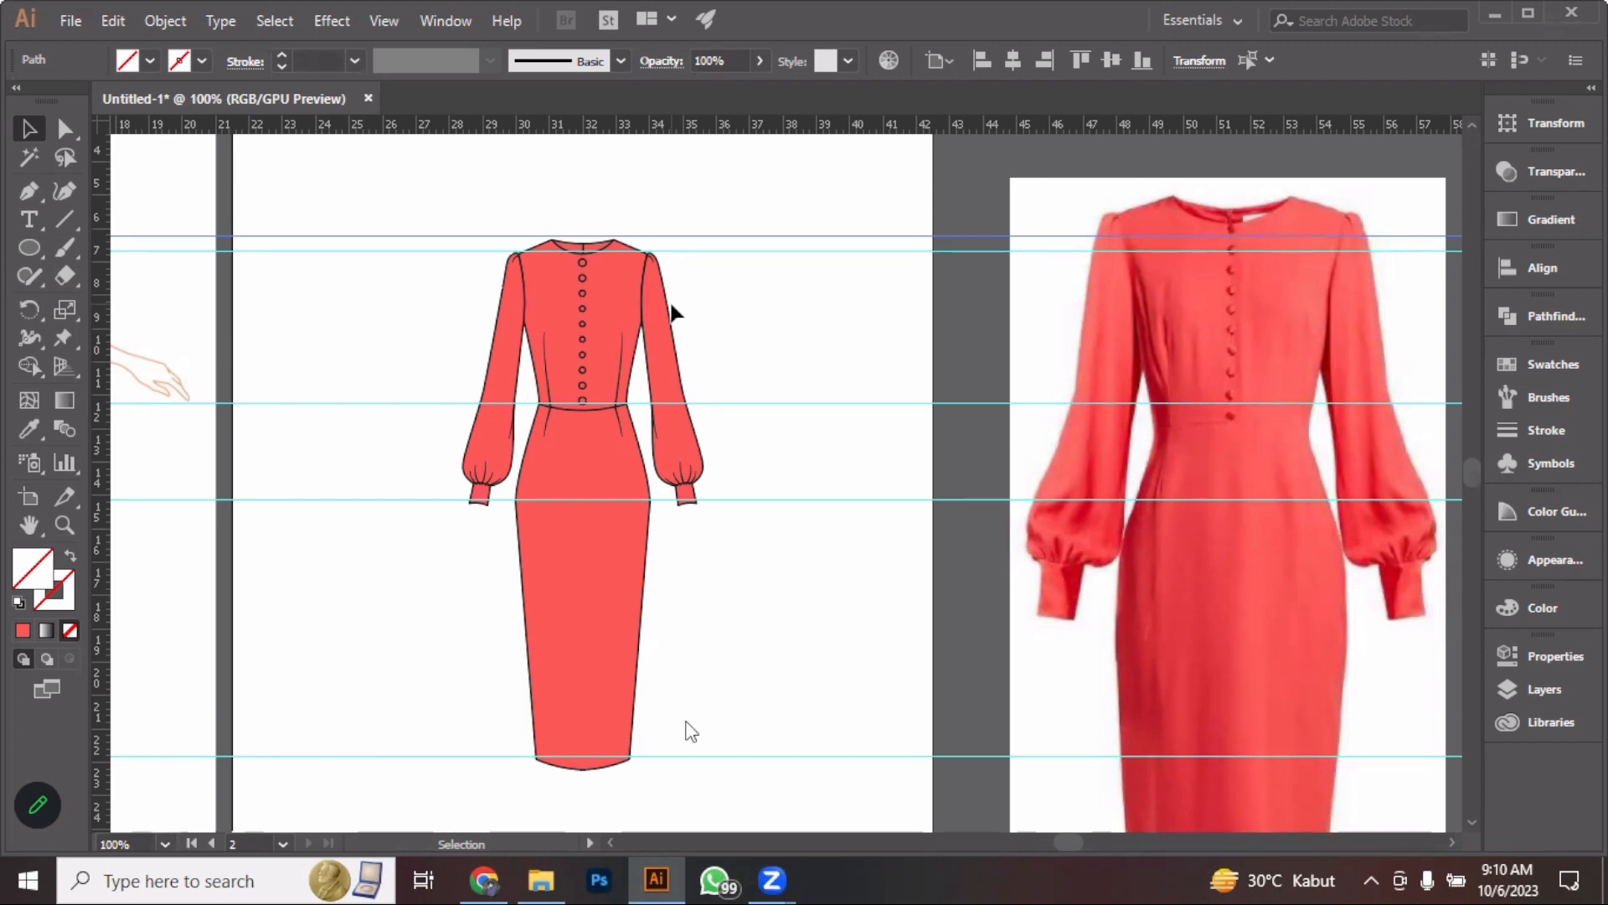
drag(478, 495, 882, 427)
scroll(880, 429, down, 1)
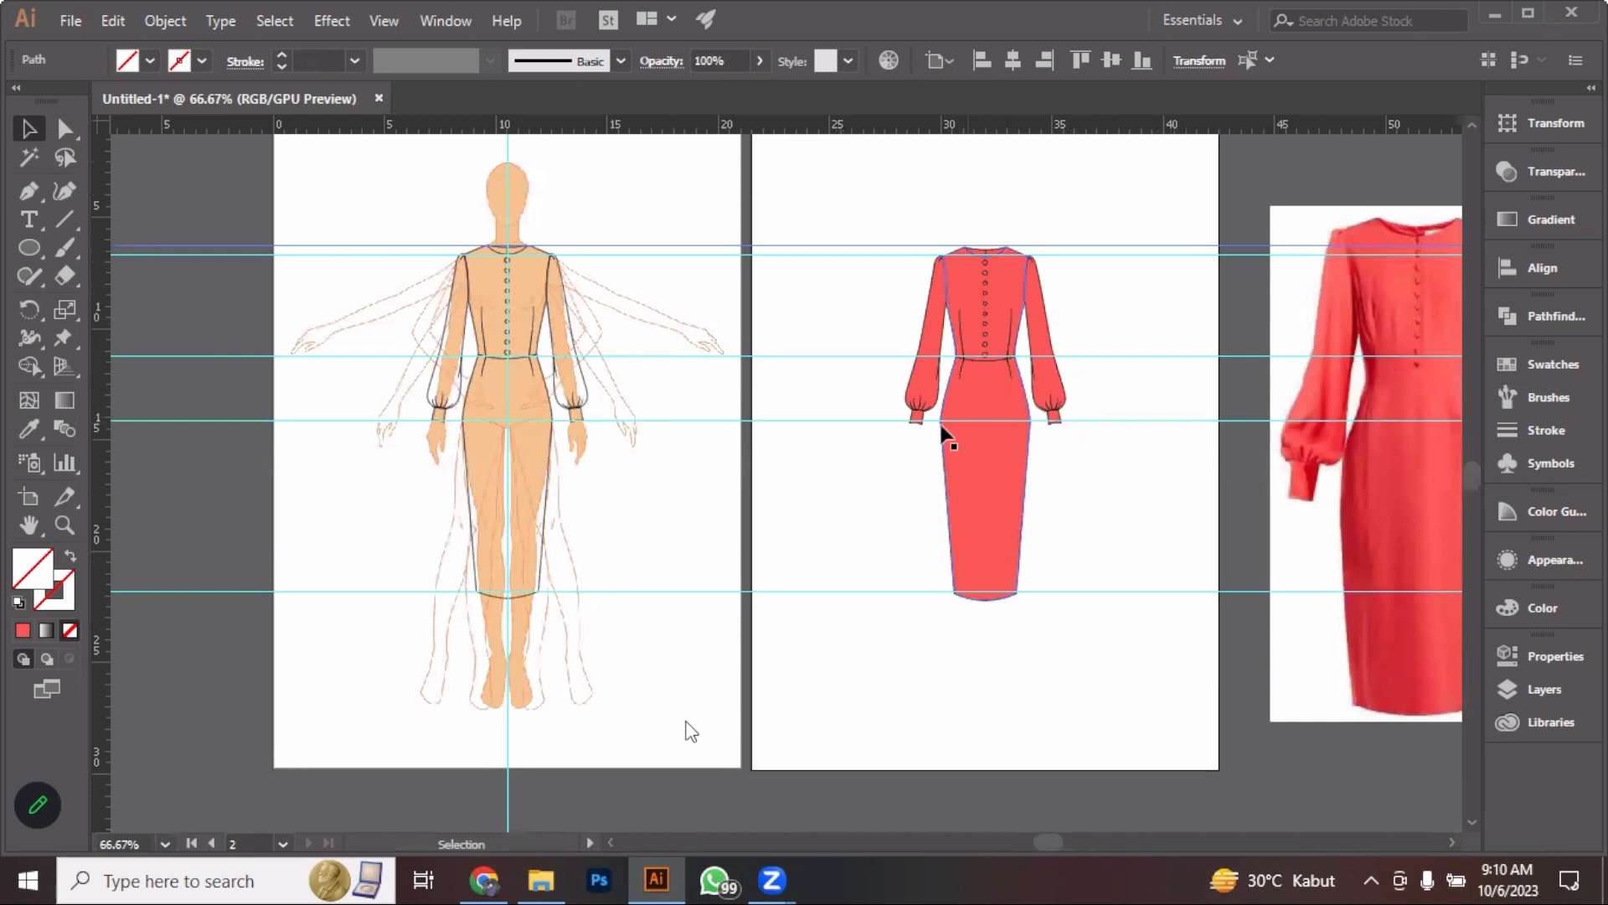
scroll(848, 427, down, 1)
scroll(753, 414, left, 2)
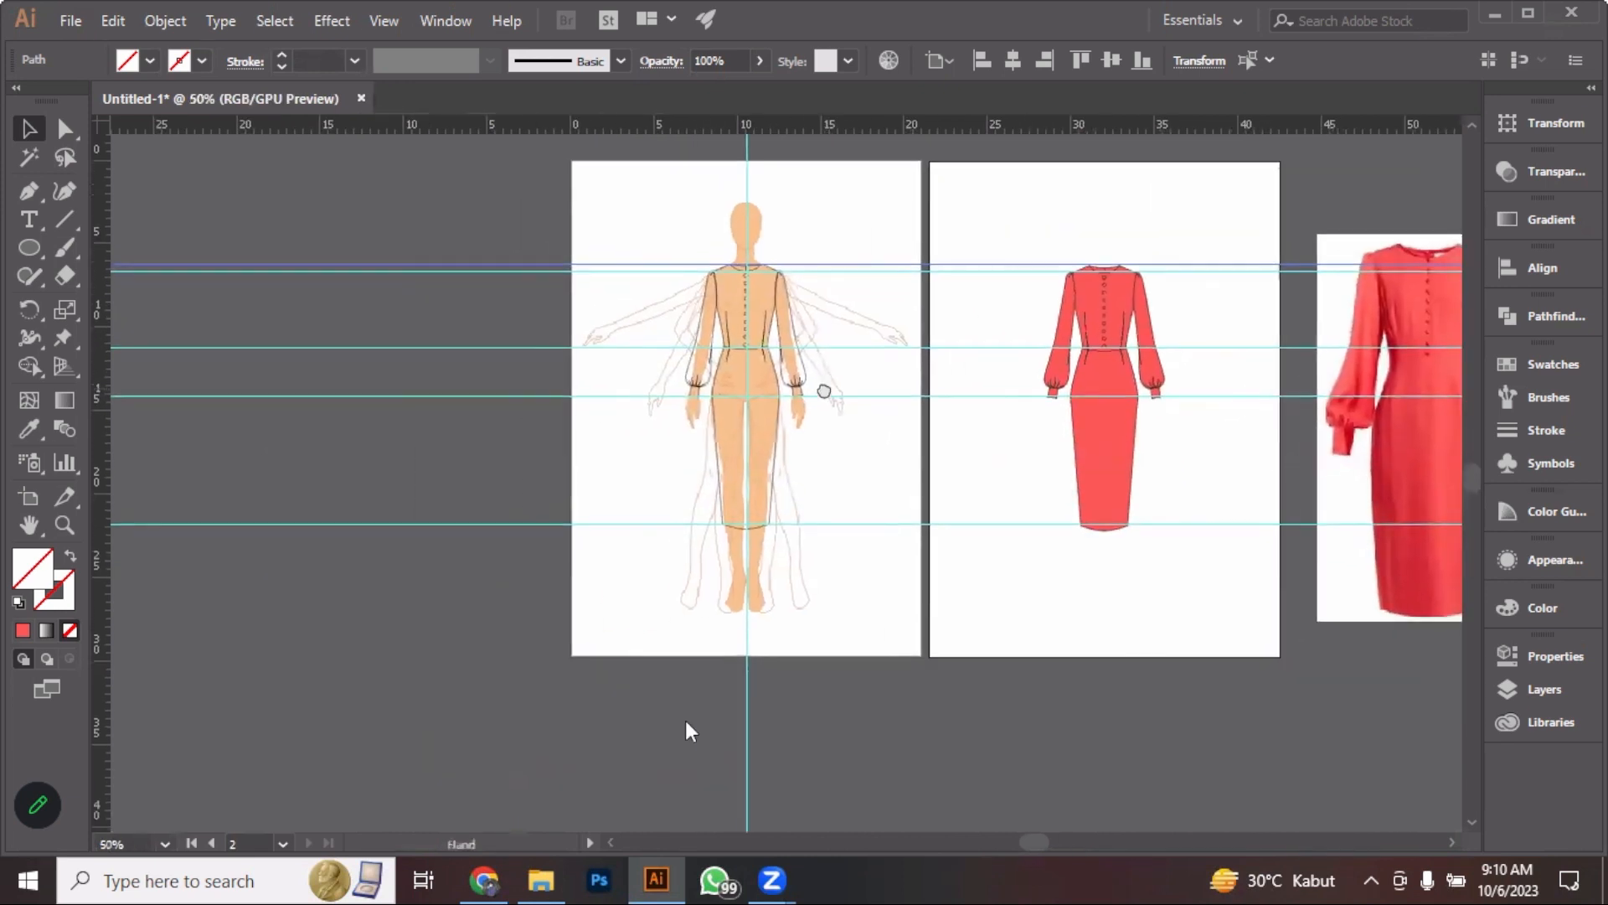
scroll(754, 269, up, 1)
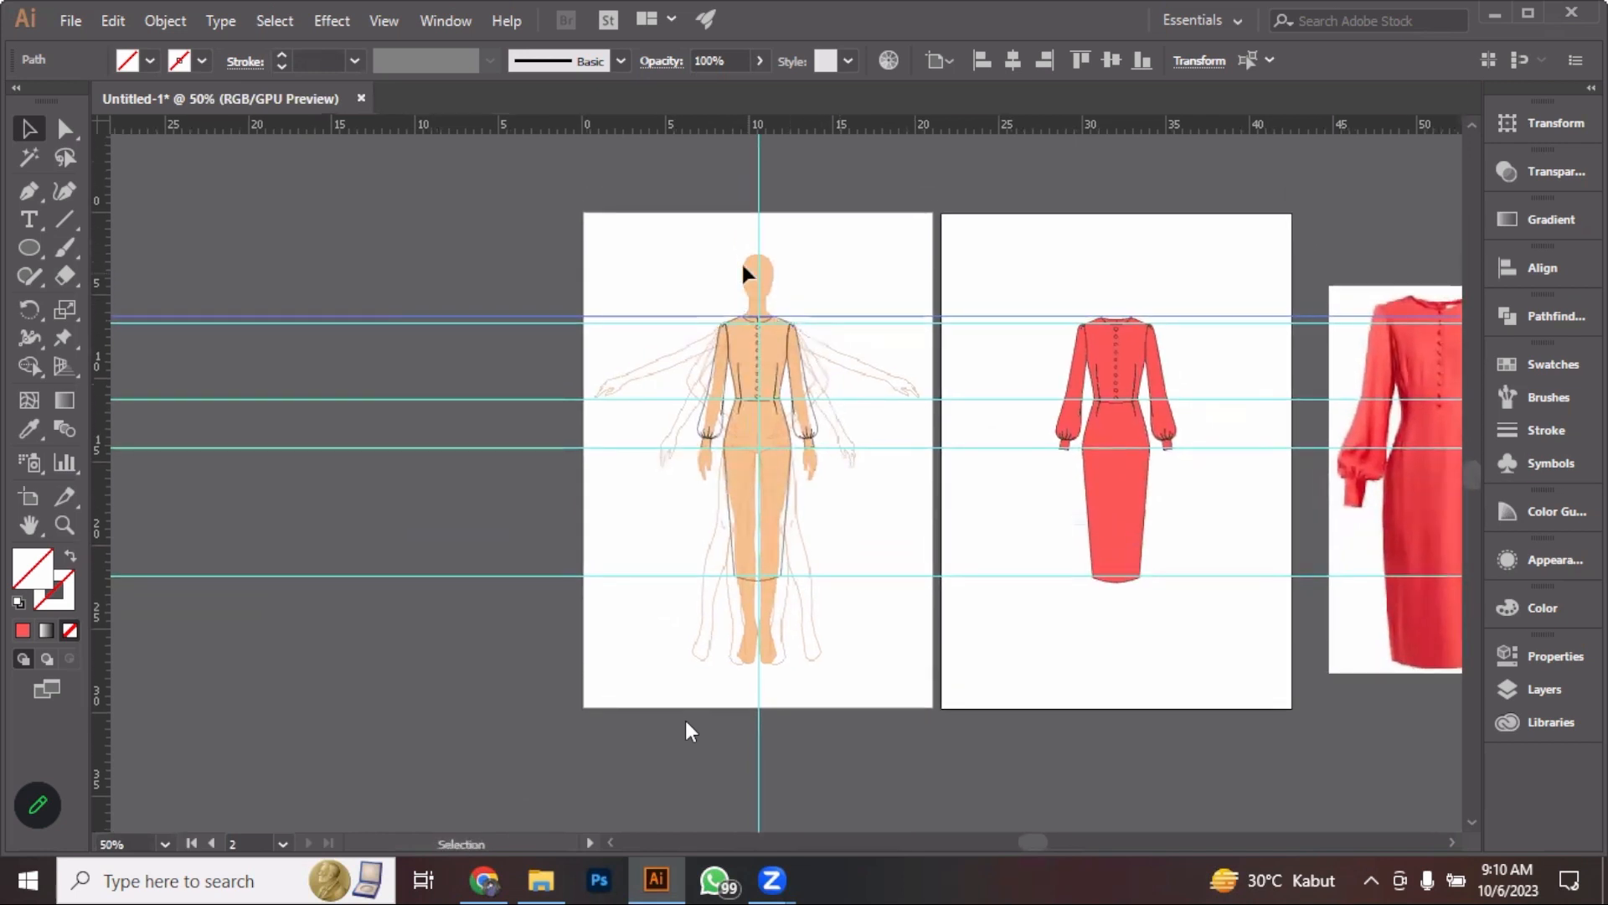
click(24, 501)
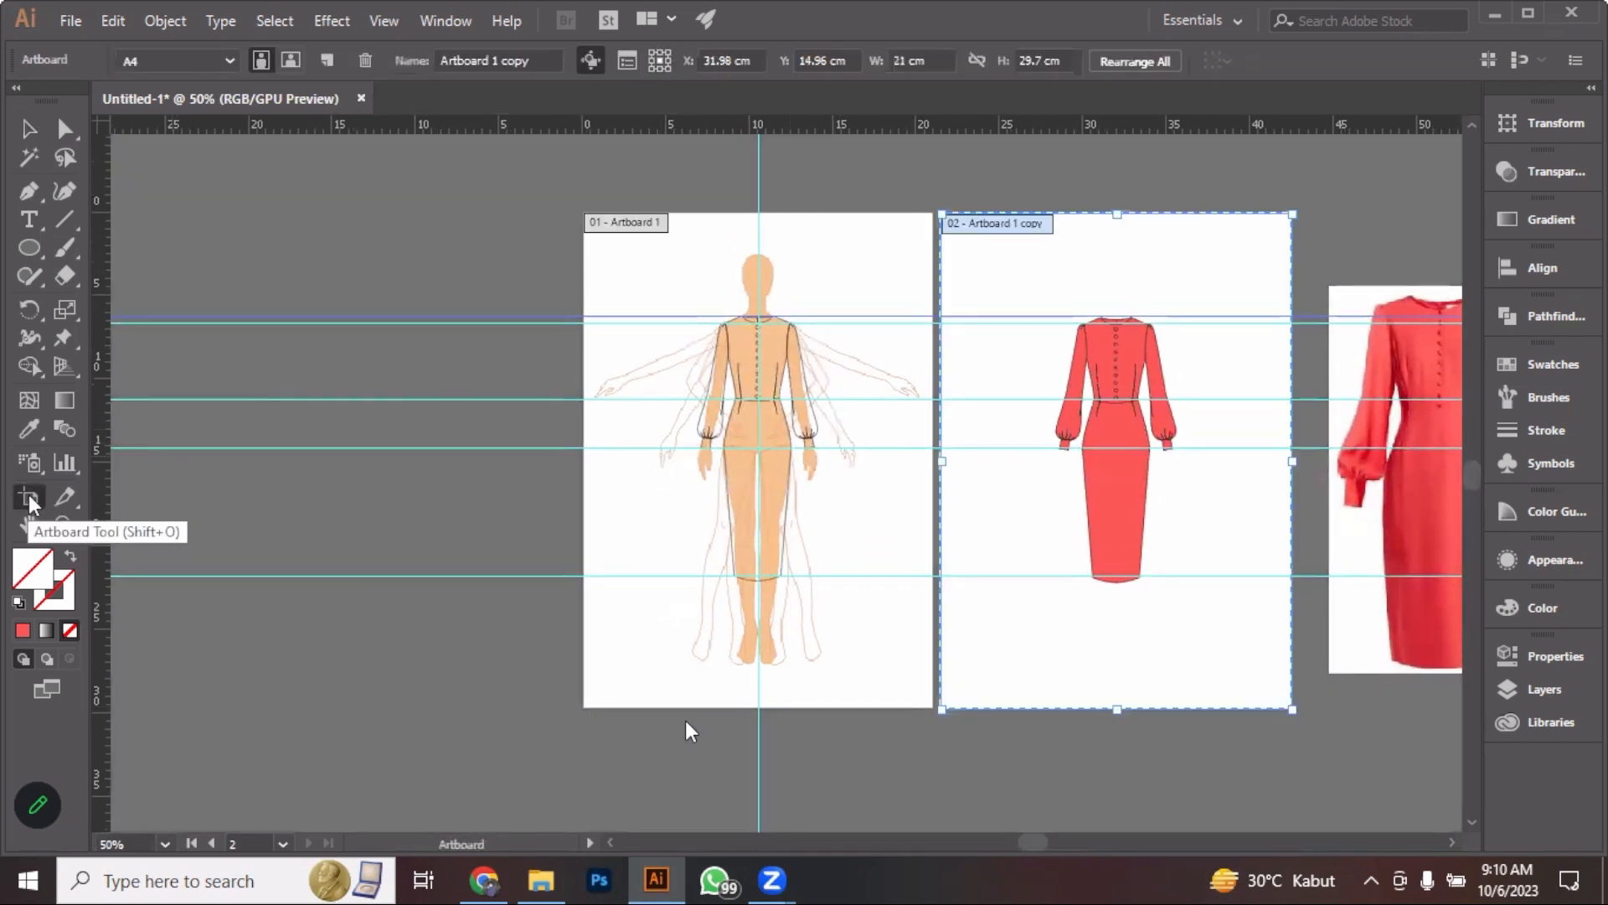
click(682, 272)
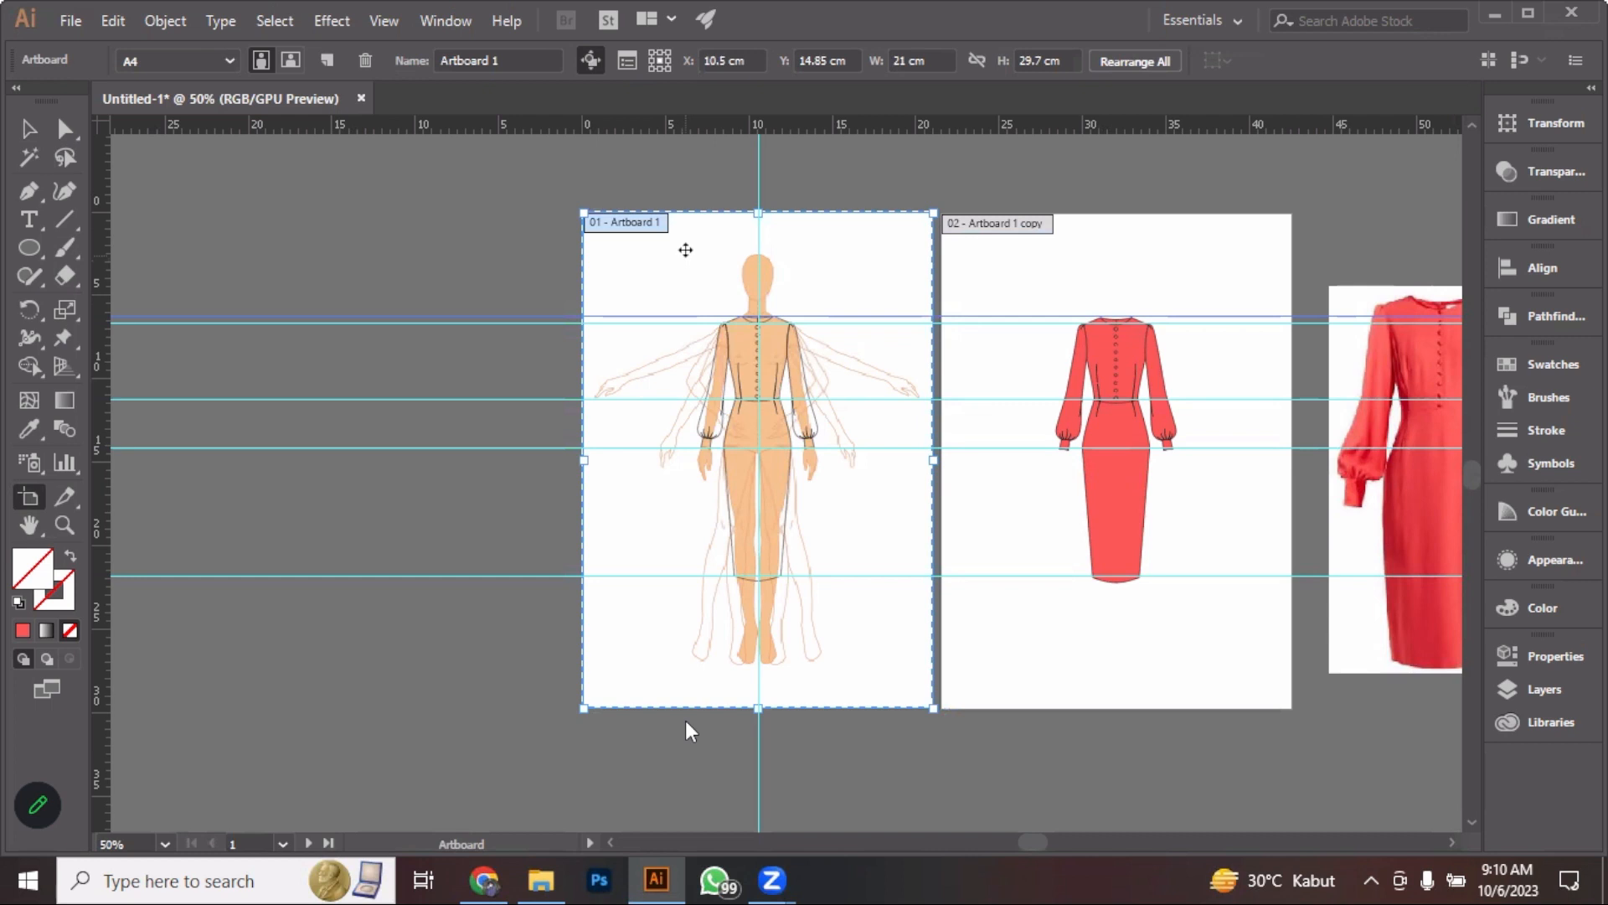
drag(708, 266, 349, 268)
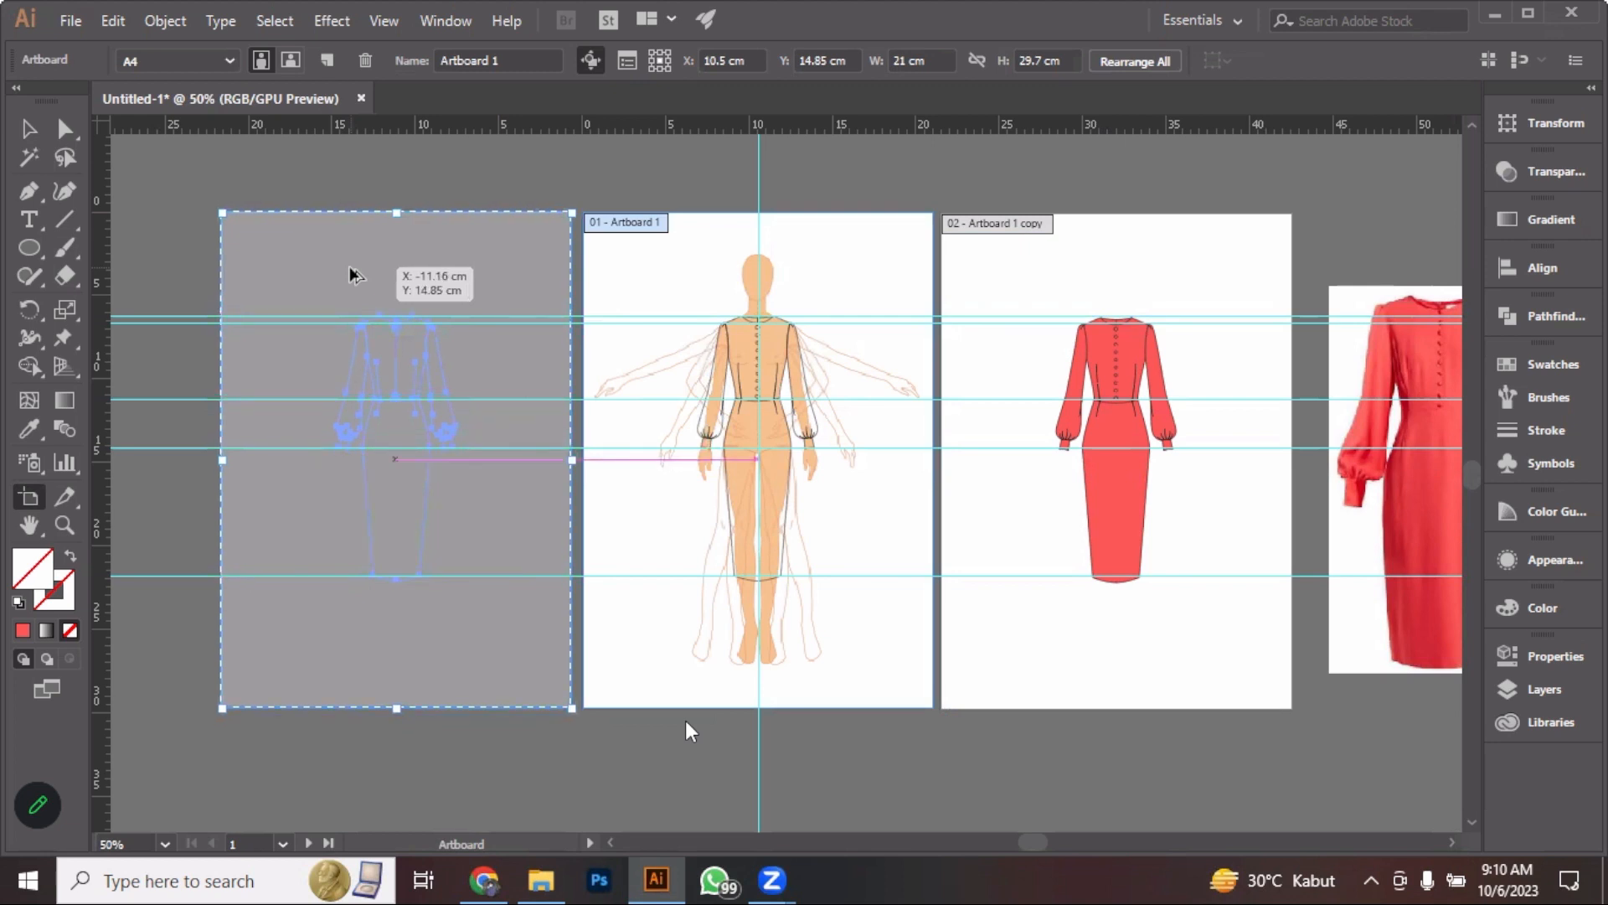
drag(349, 268, 350, 268)
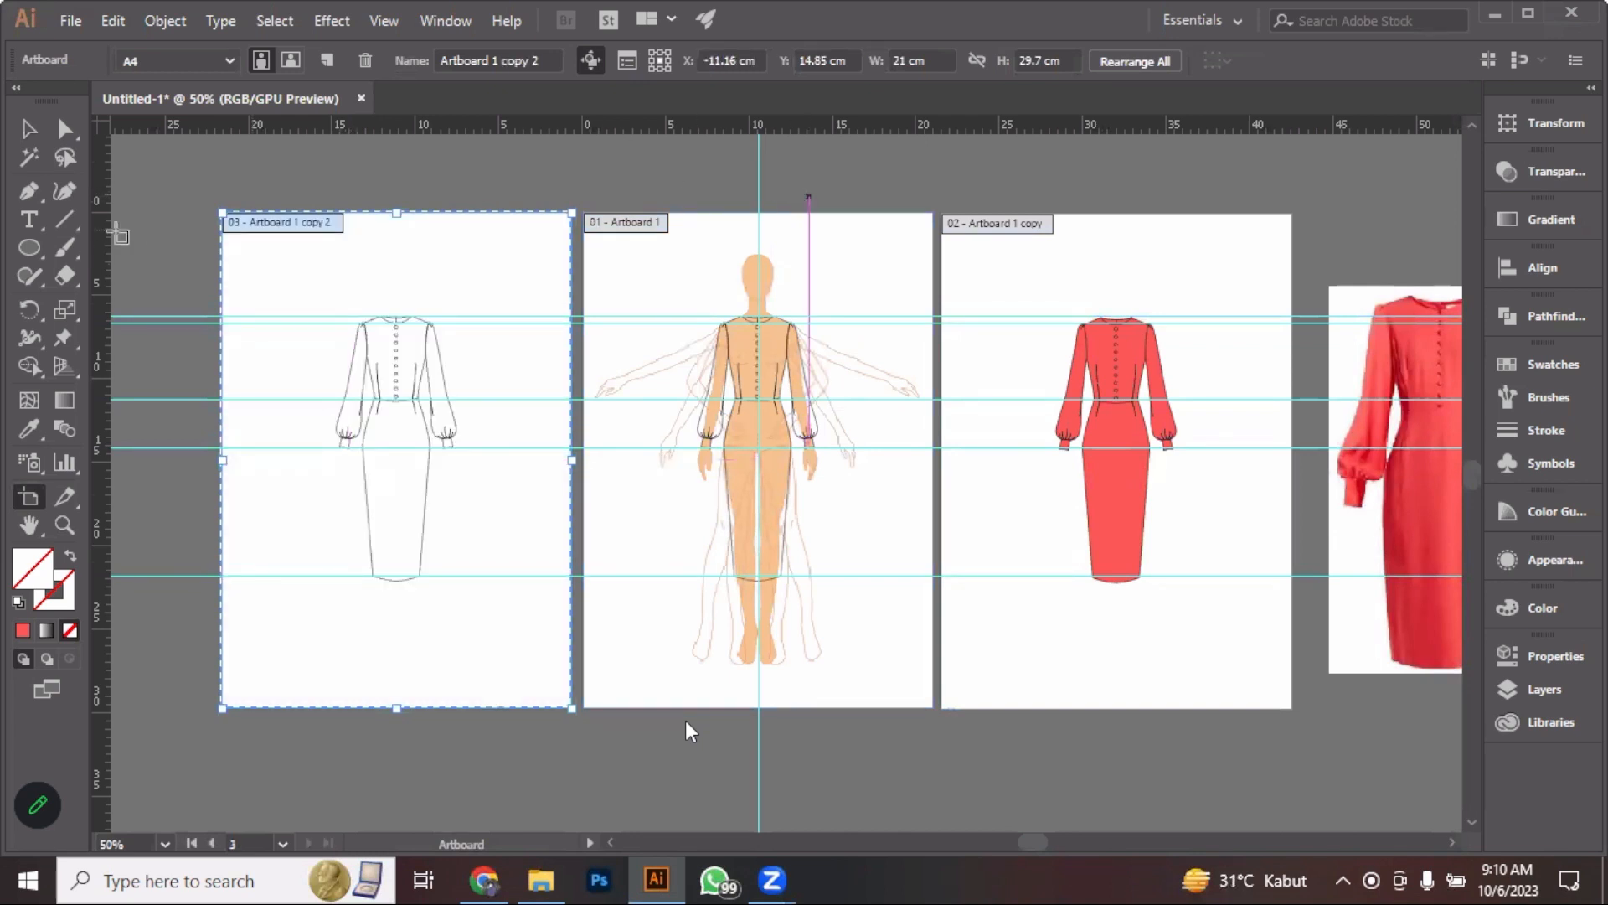
click(32, 130)
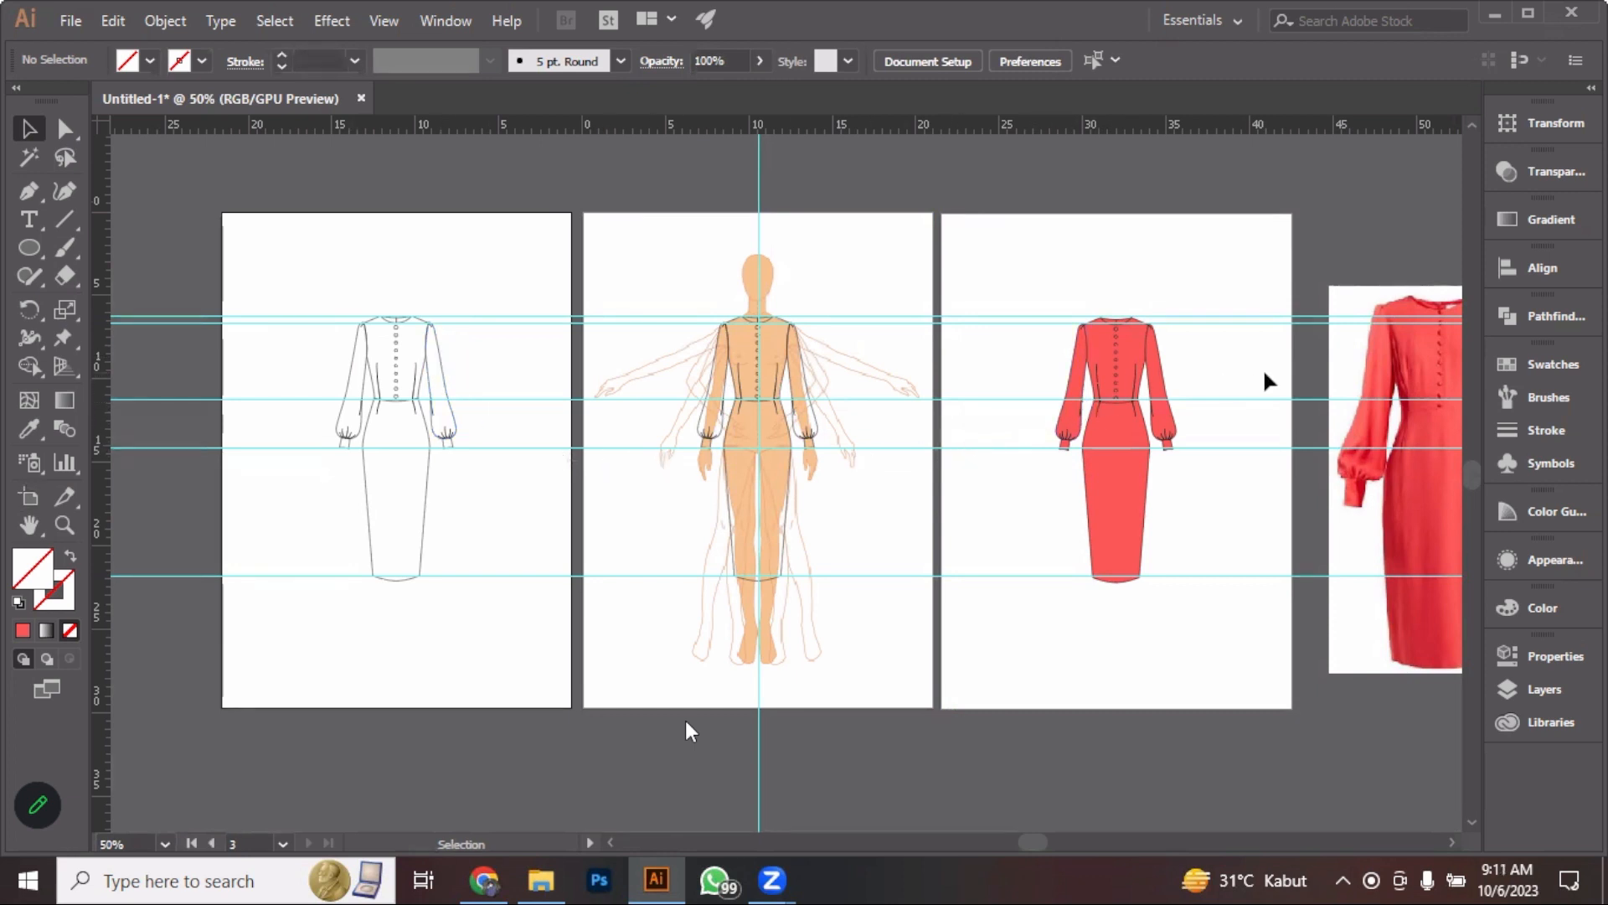
Smooth the red skirt's left hip by pulling a downward curve handle from its hip anchor with the Anchor Point tool
scroll(1312, 325, up, 2)
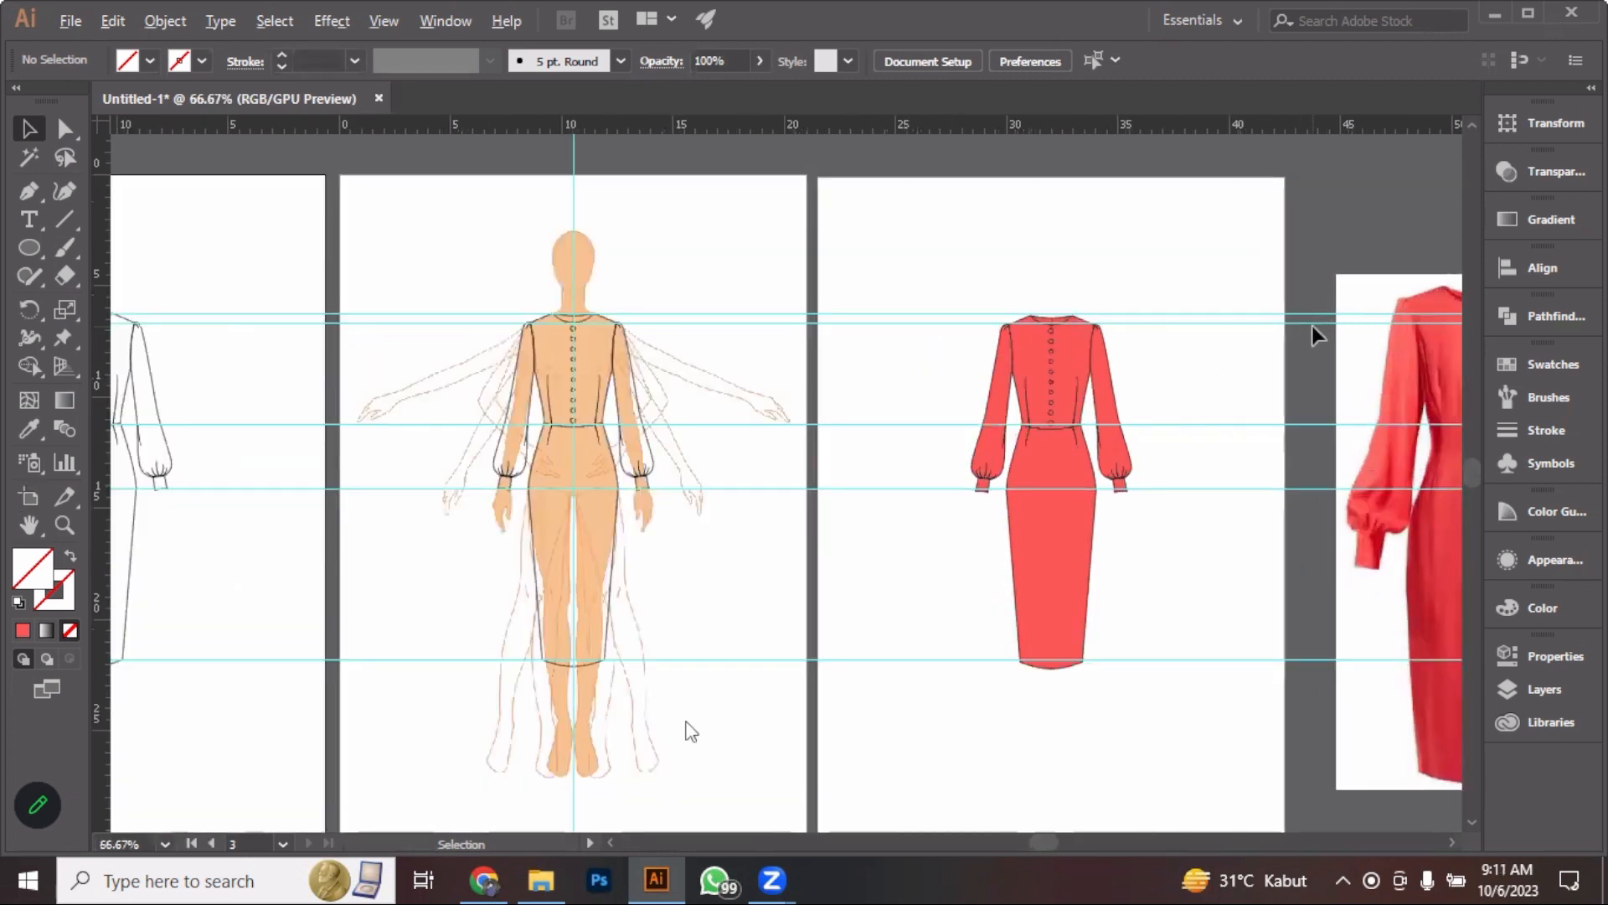
drag(1188, 506, 1037, 404)
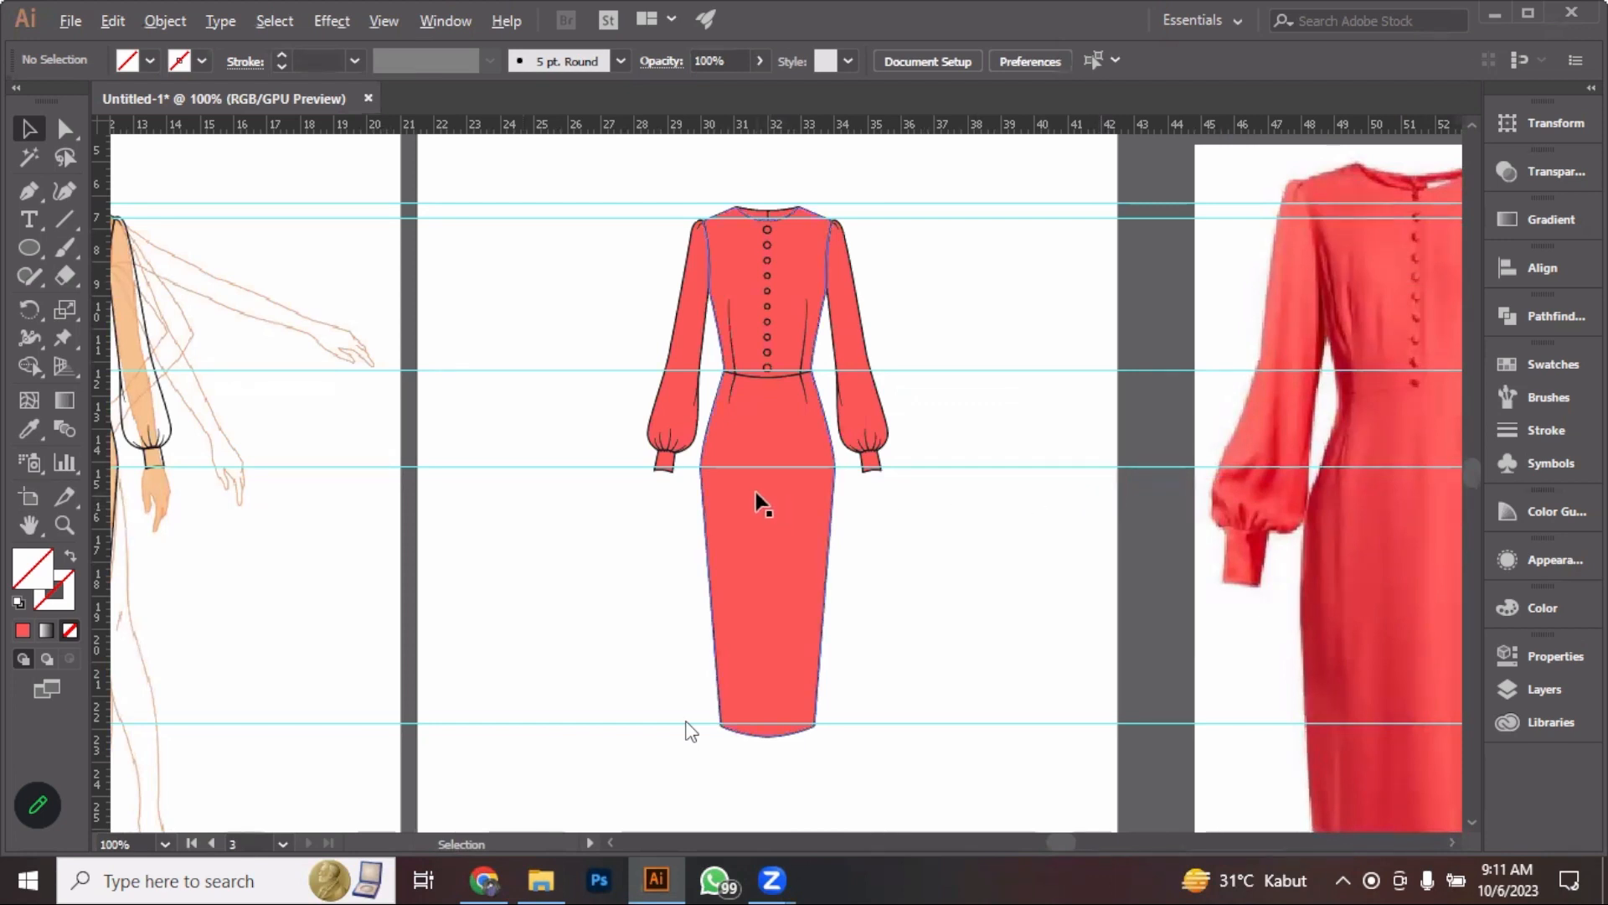
alt+scroll(759, 475, up, 3)
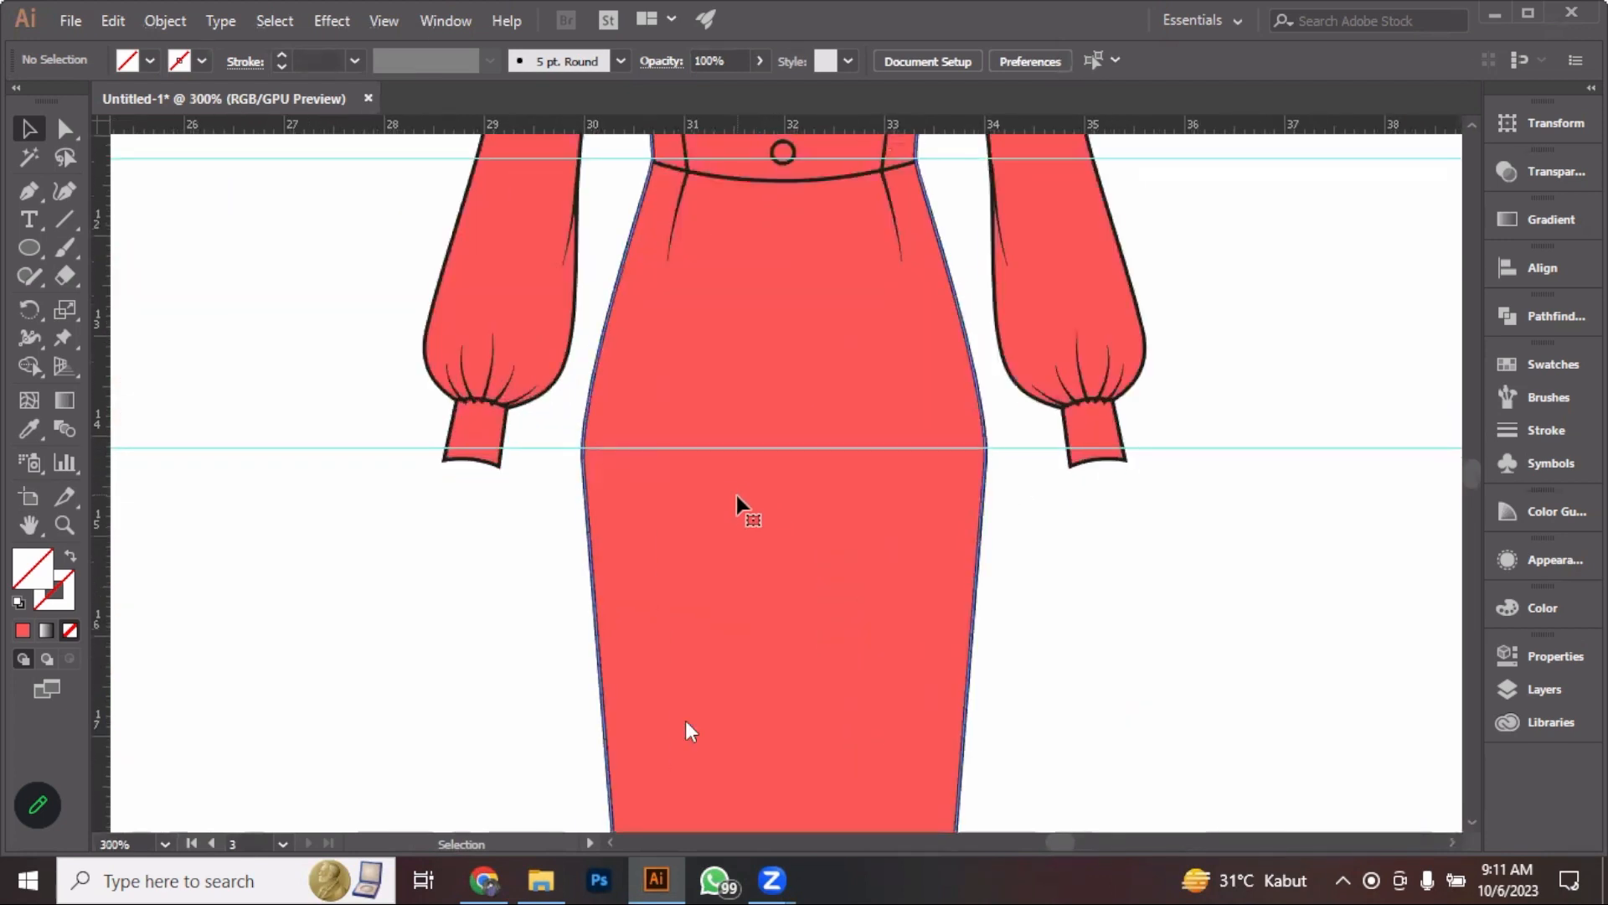
click(736, 495)
drag(30, 191, 138, 278)
click(583, 457)
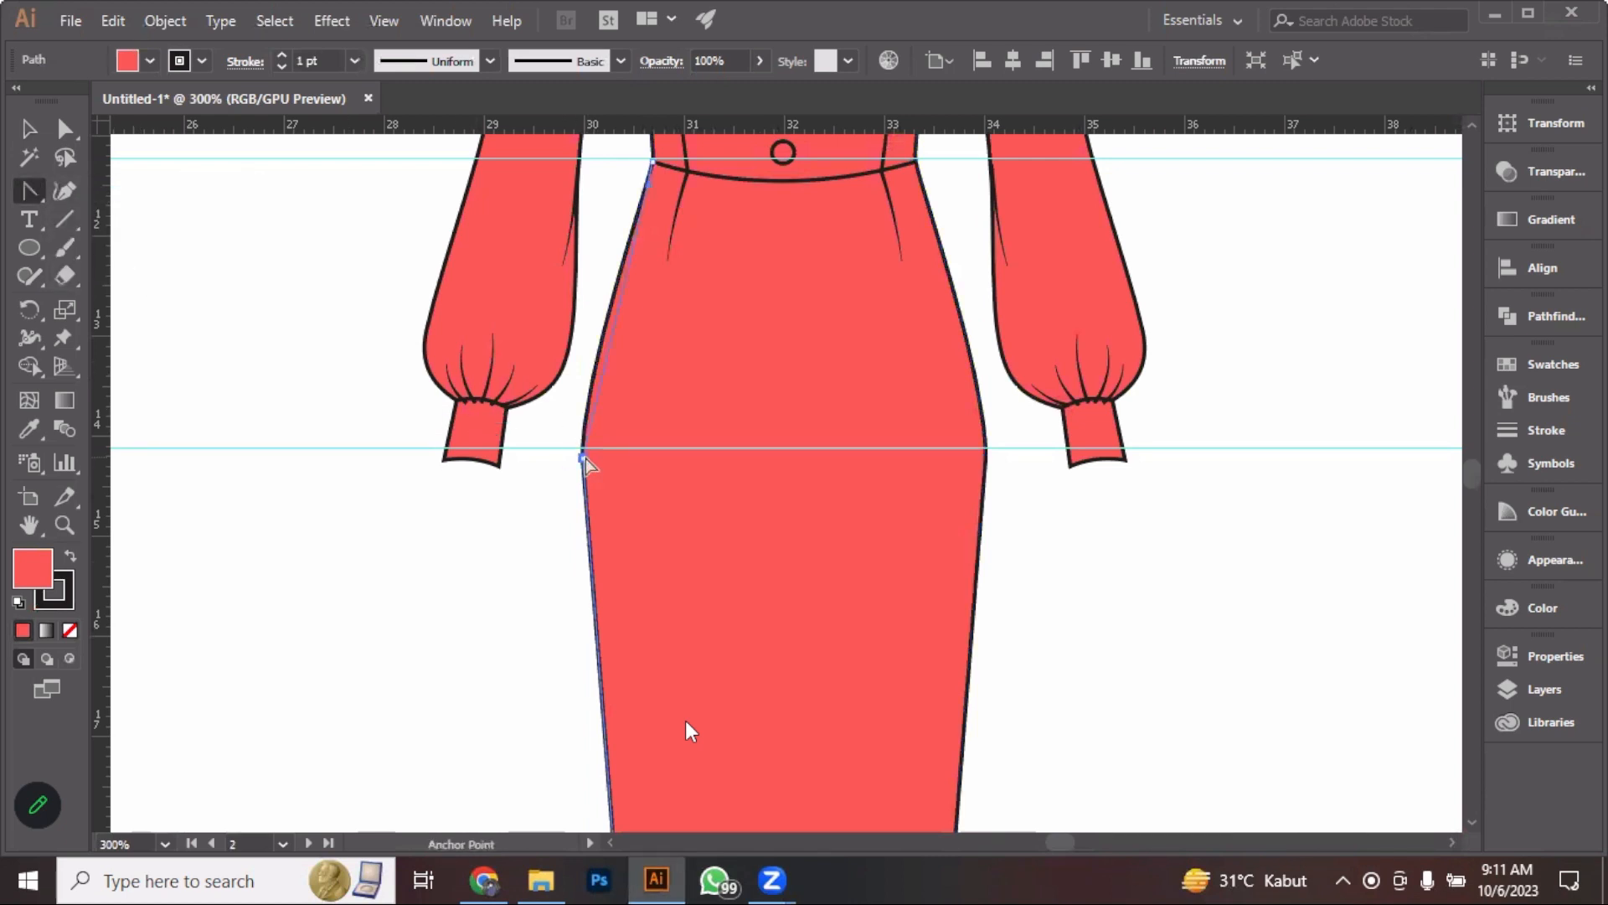
drag(583, 458, 585, 536)
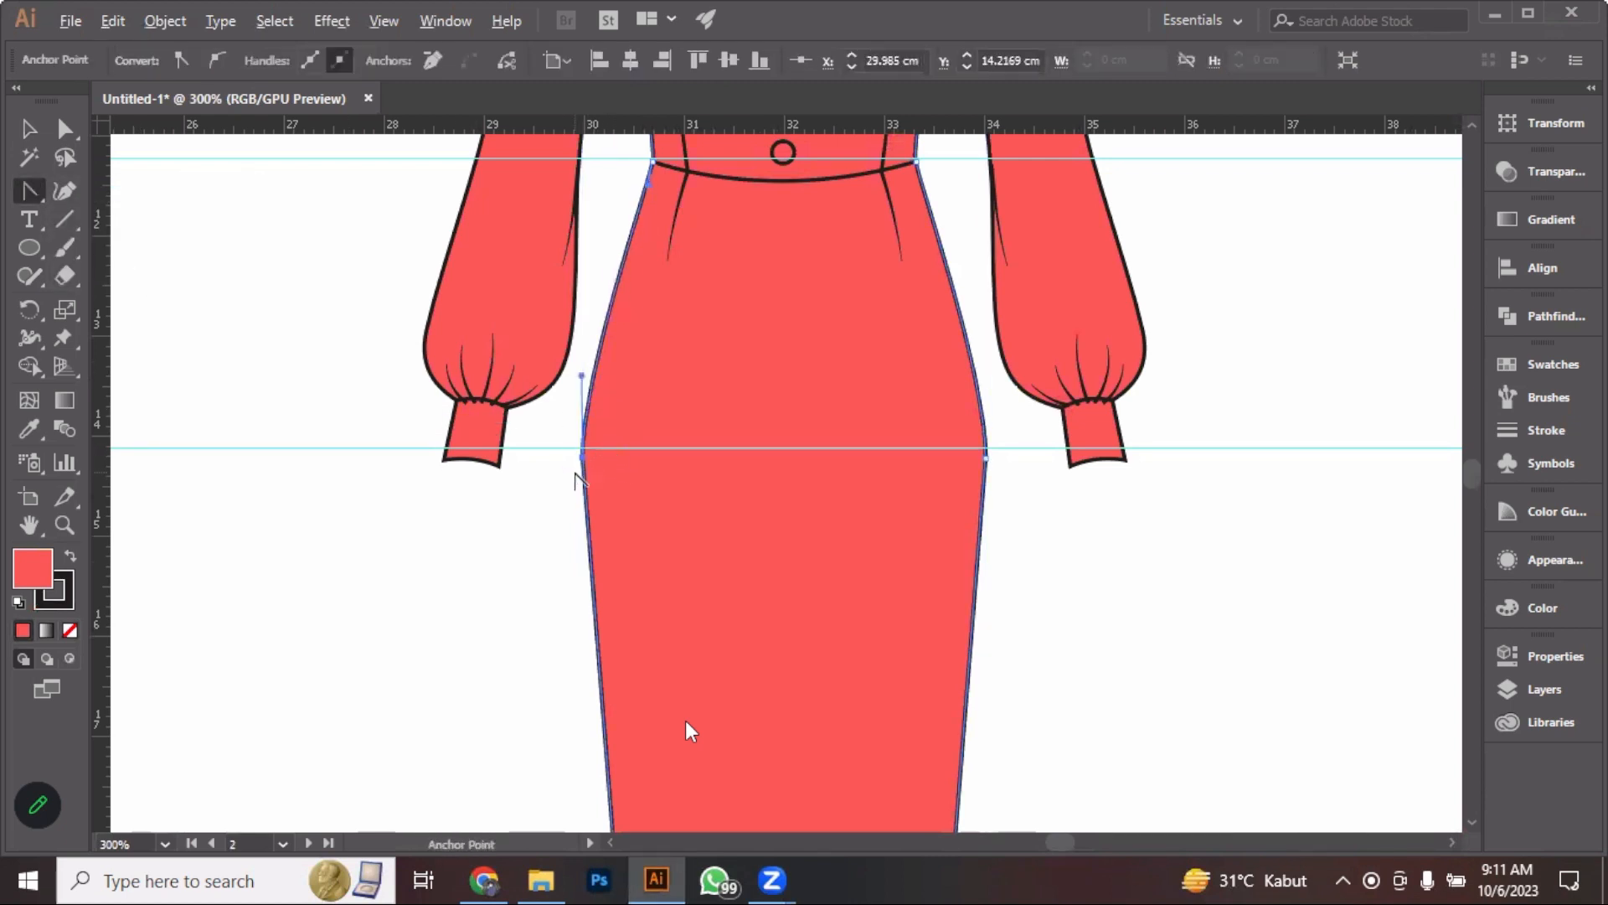
key(ctrl+plus)
key(ctrl+plus)
key(ctrl+plus)
drag(601, 435, 604, 471)
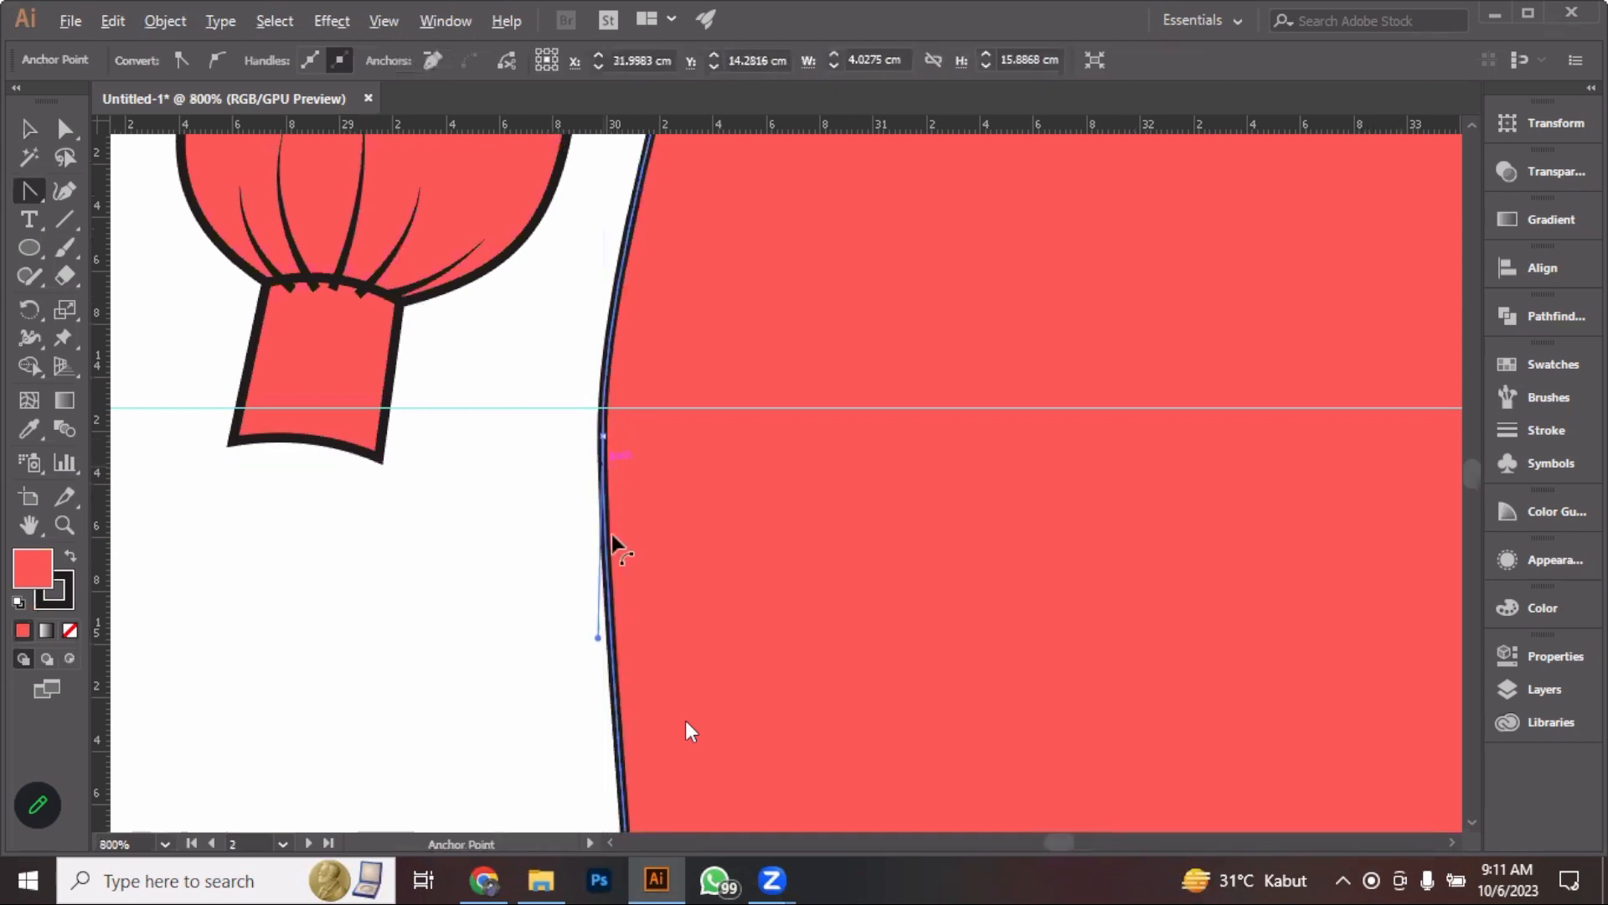
drag(596, 640, 591, 650)
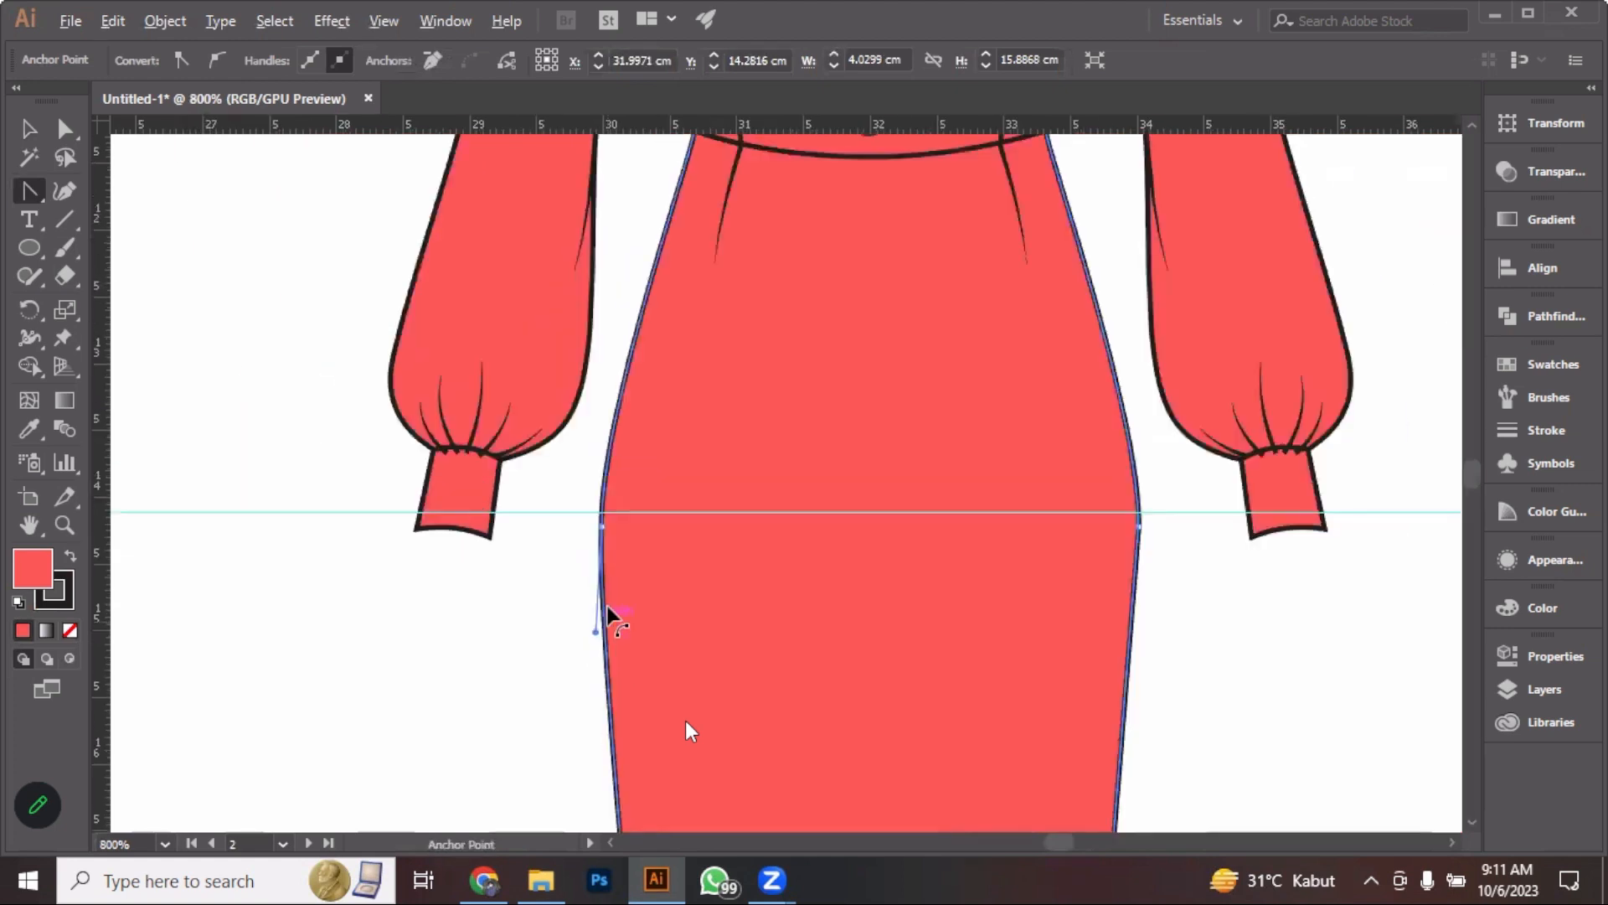
Smooth the skirt's right hip with a matching downward curve handle on its hip anchor, and deselect the skirt
scroll(591, 650, down, 3)
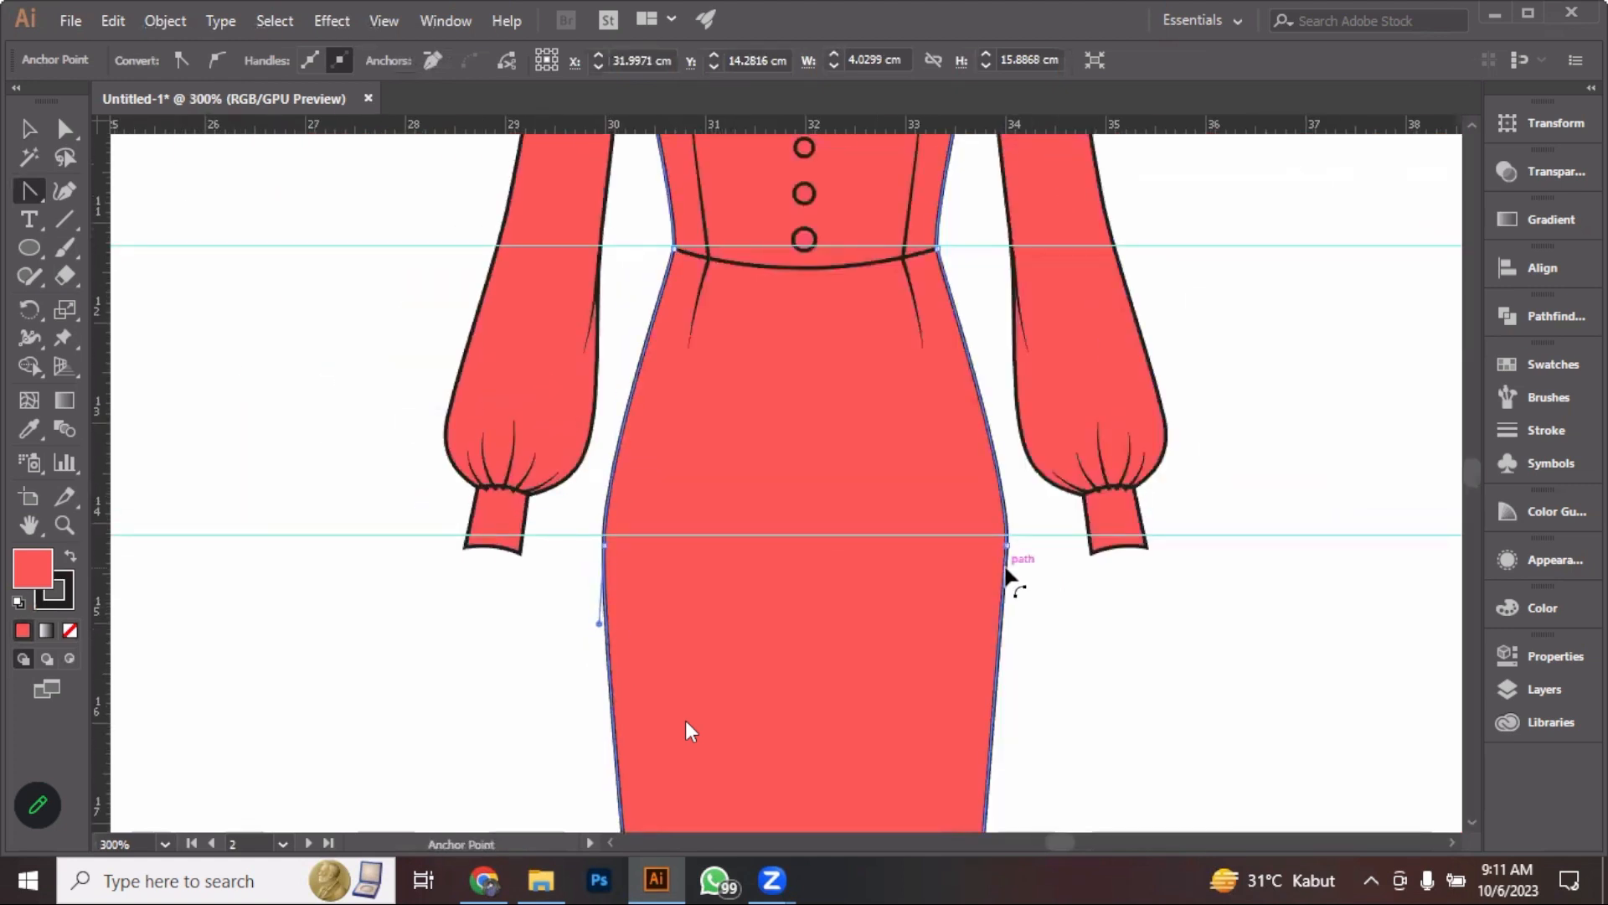
scroll(1006, 569, up, 3)
drag(1002, 605, 1005, 645)
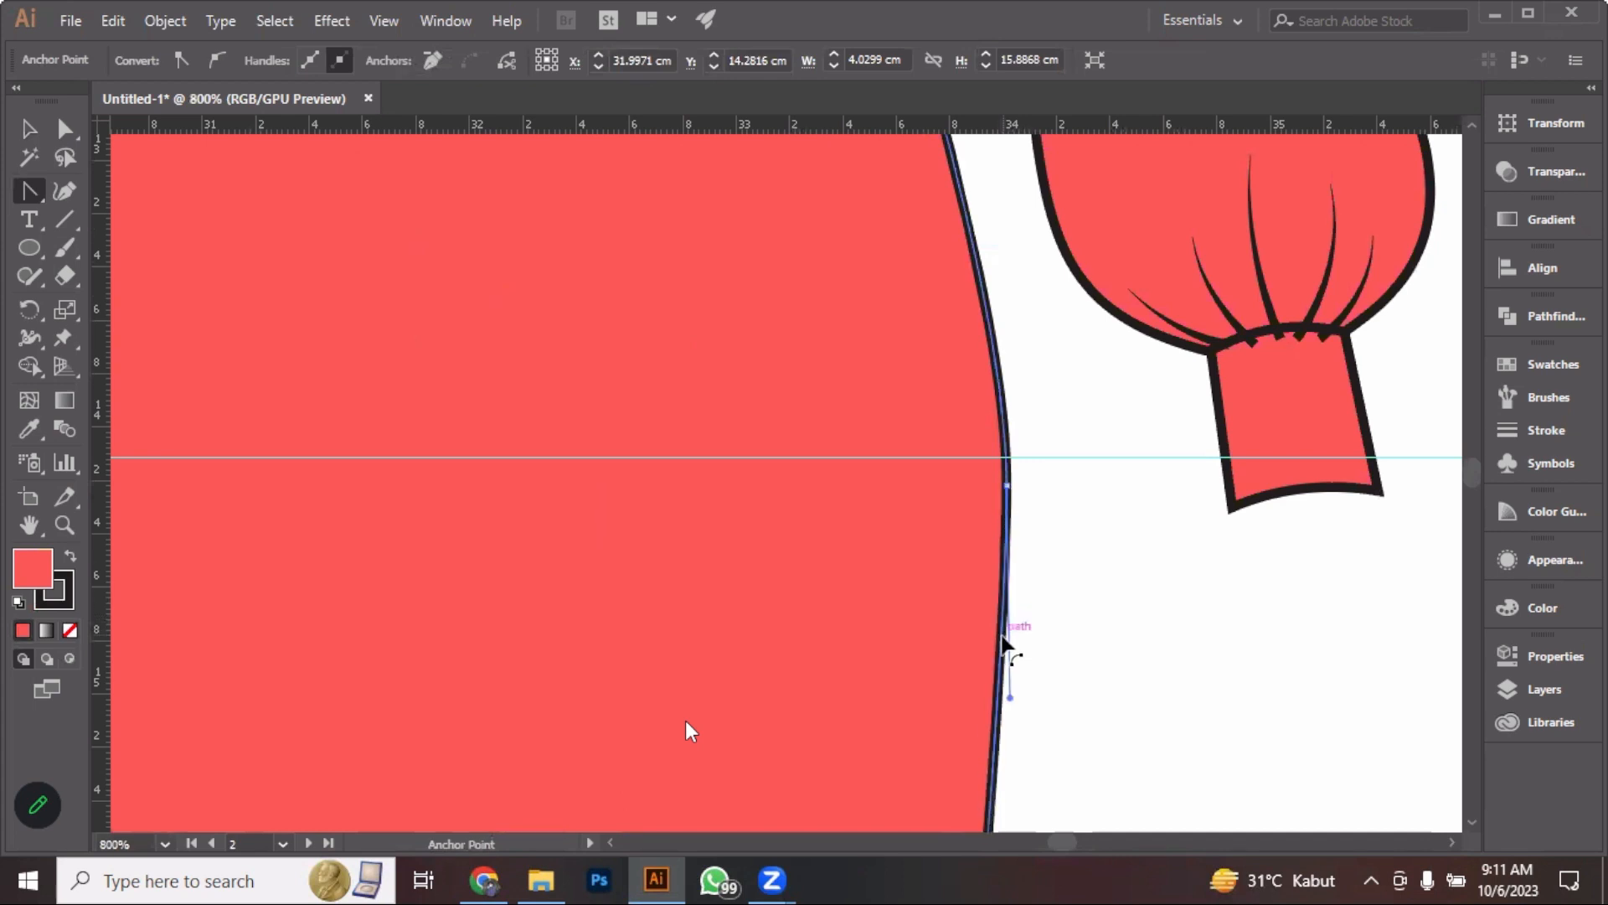
scroll(1006, 645, down, 4)
key(v)
click(447, 398)
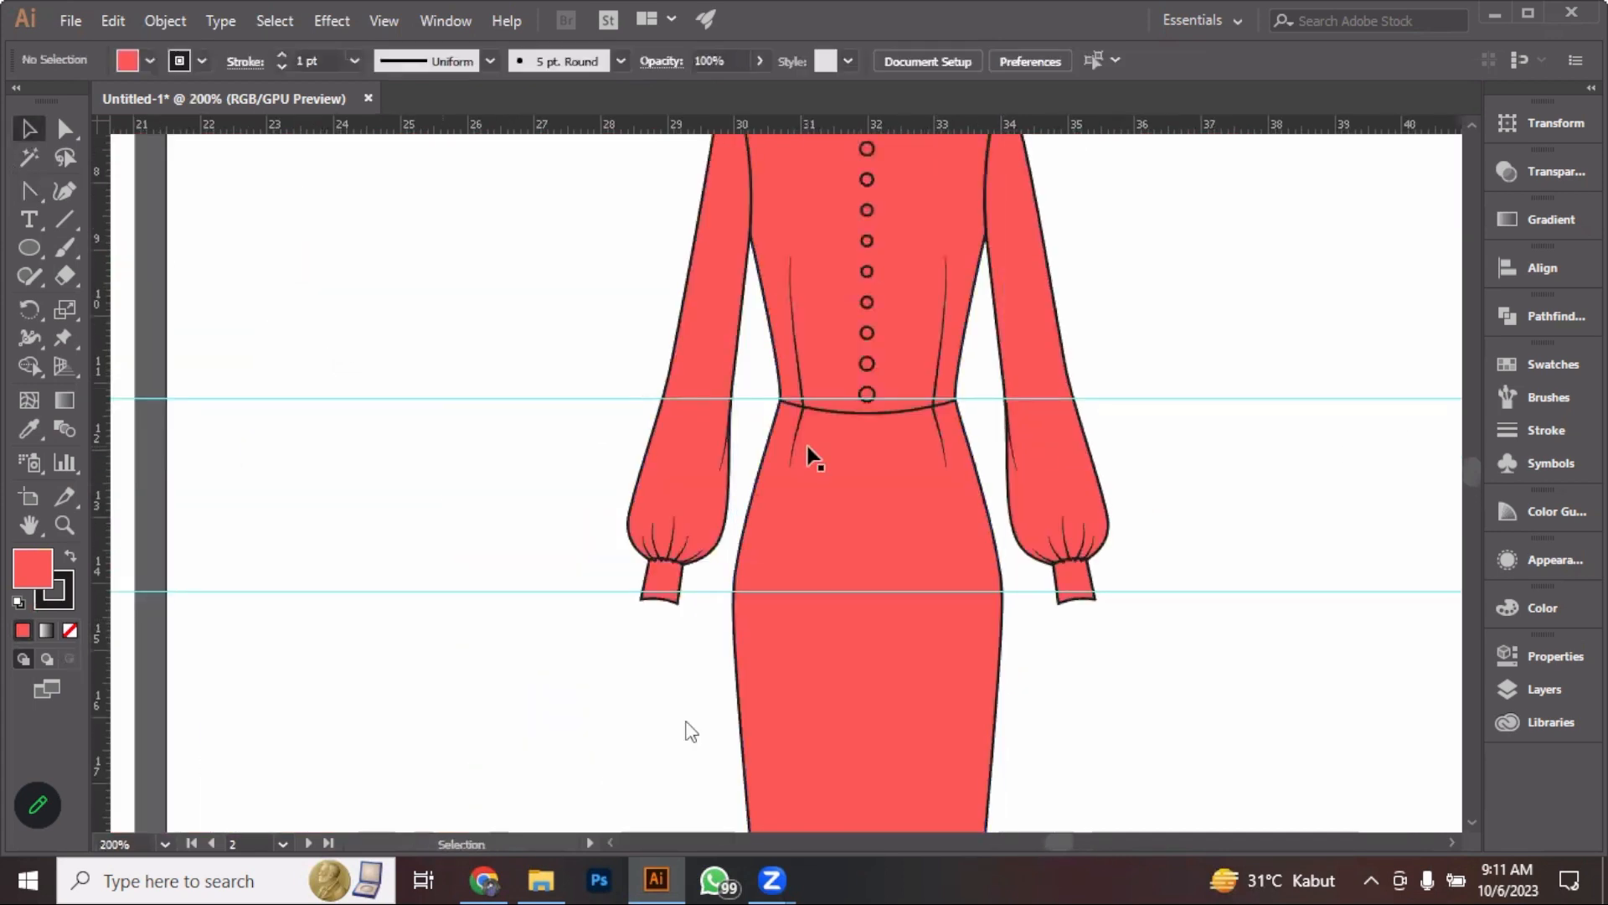
Bring the red dress's left cuff to the front, above the sleeve and its gather lines, and deselect it
scroll(661, 578, up, 4)
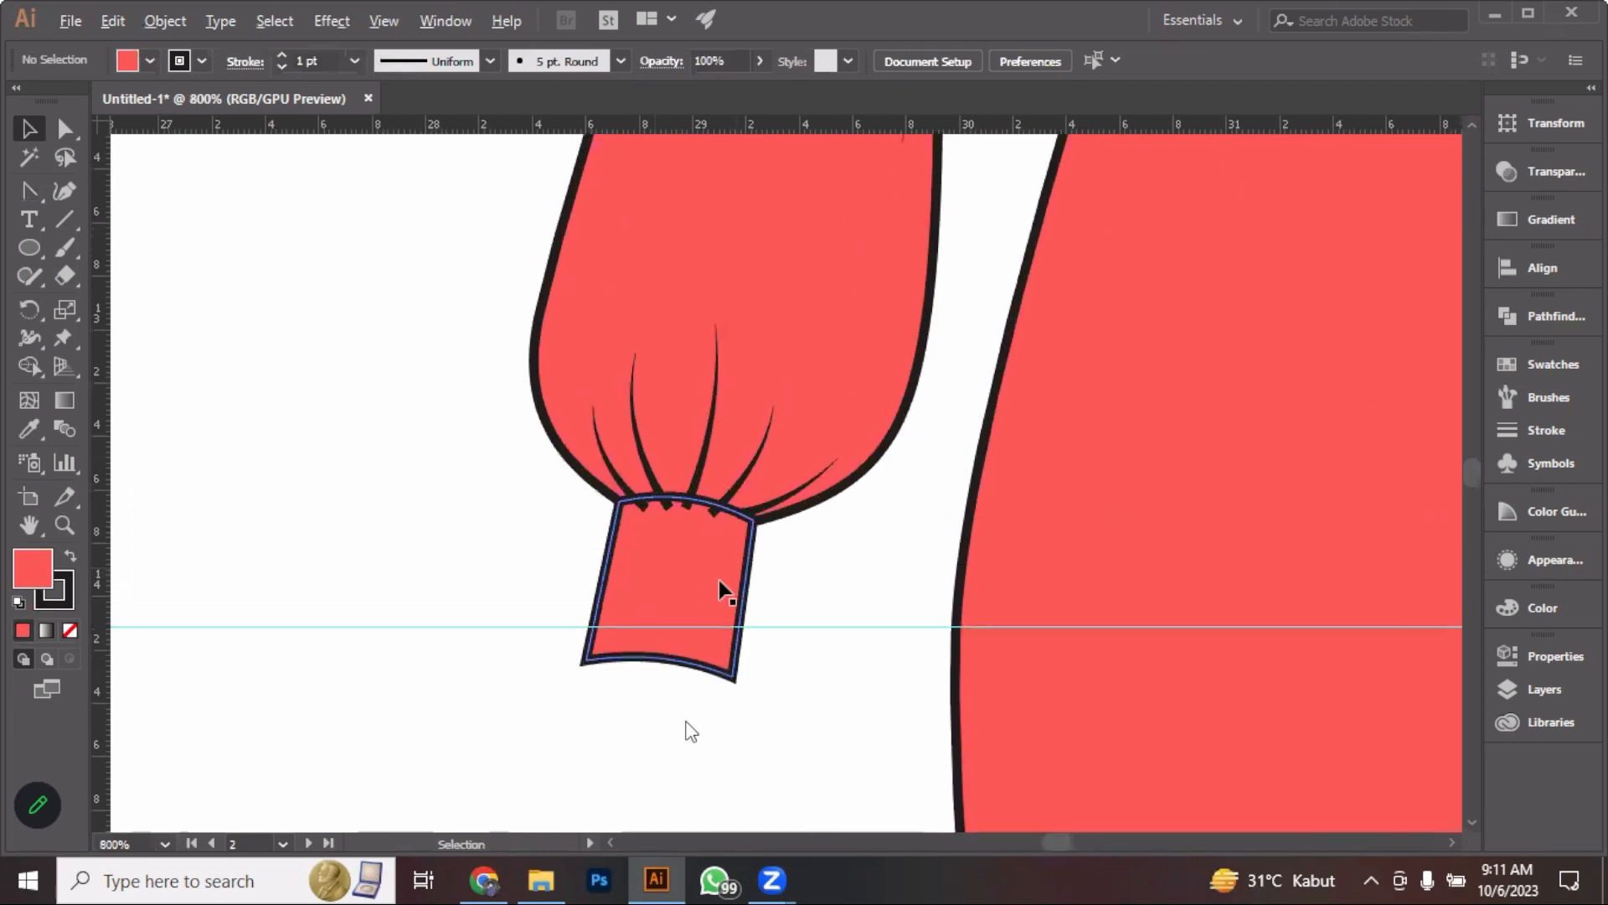
click(701, 602)
right_click(692, 558)
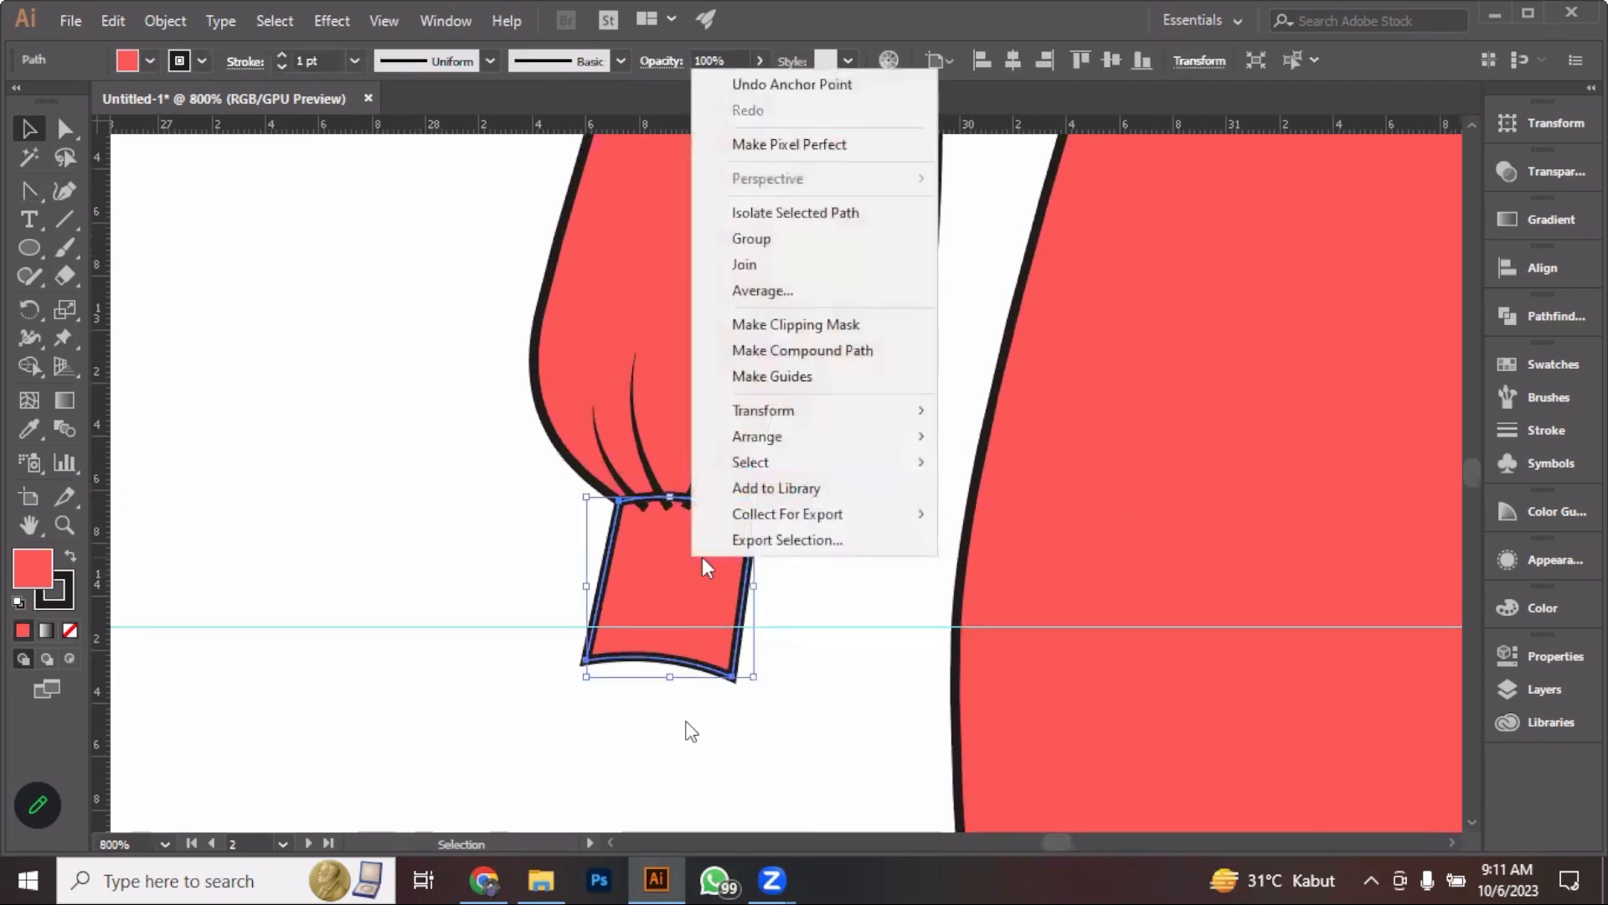
click(680, 546)
right_click(687, 543)
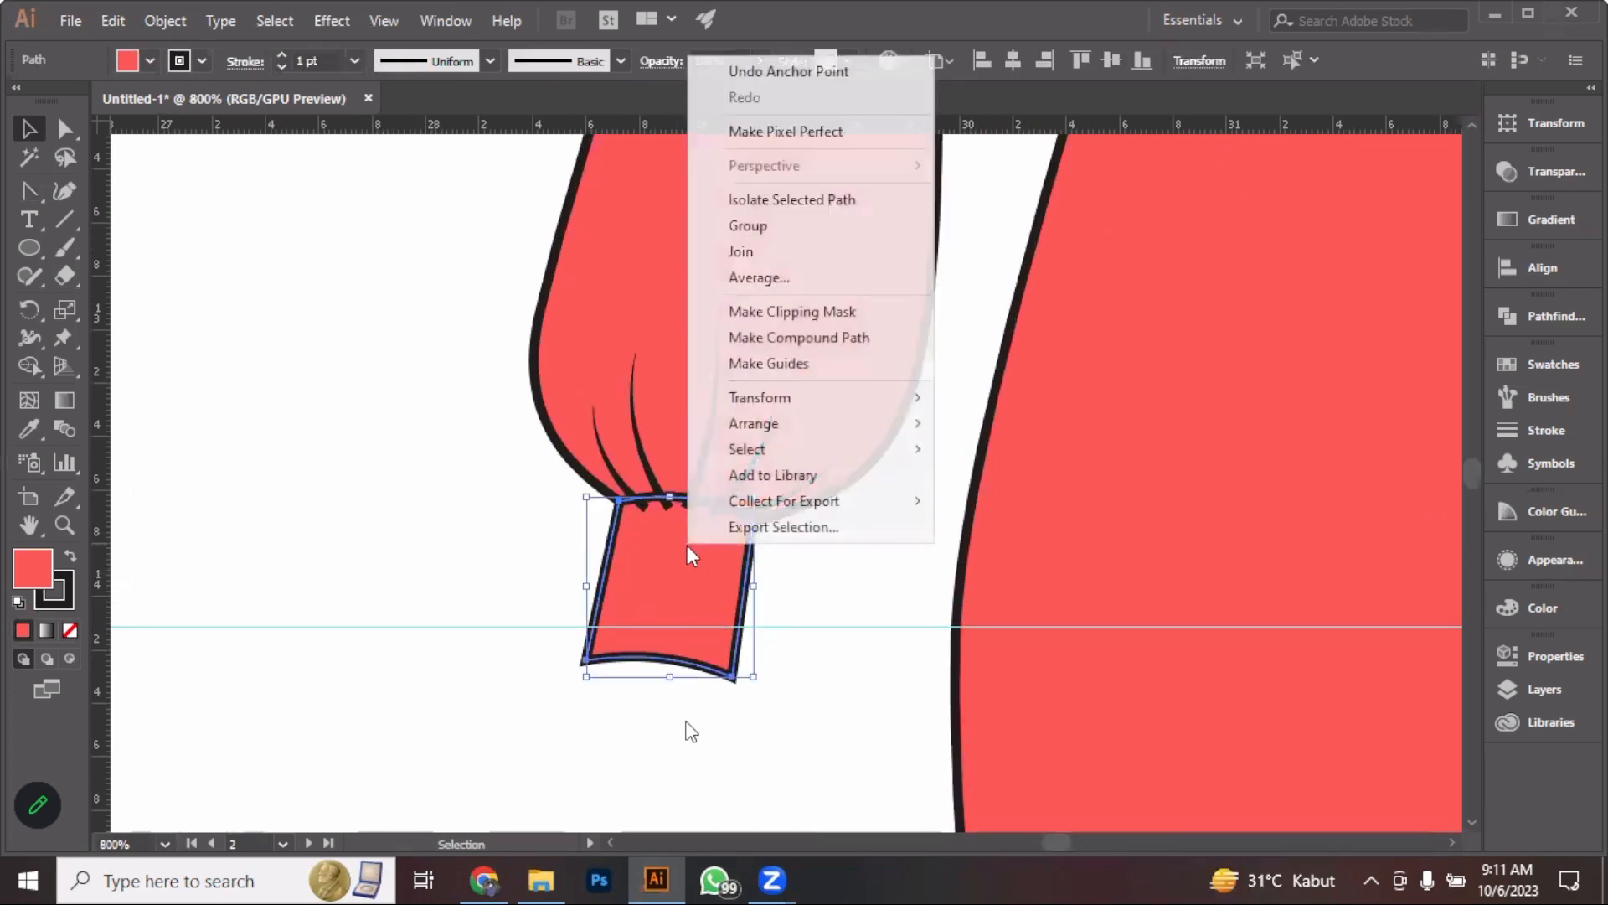
mouse_move(856, 427)
click(985, 428)
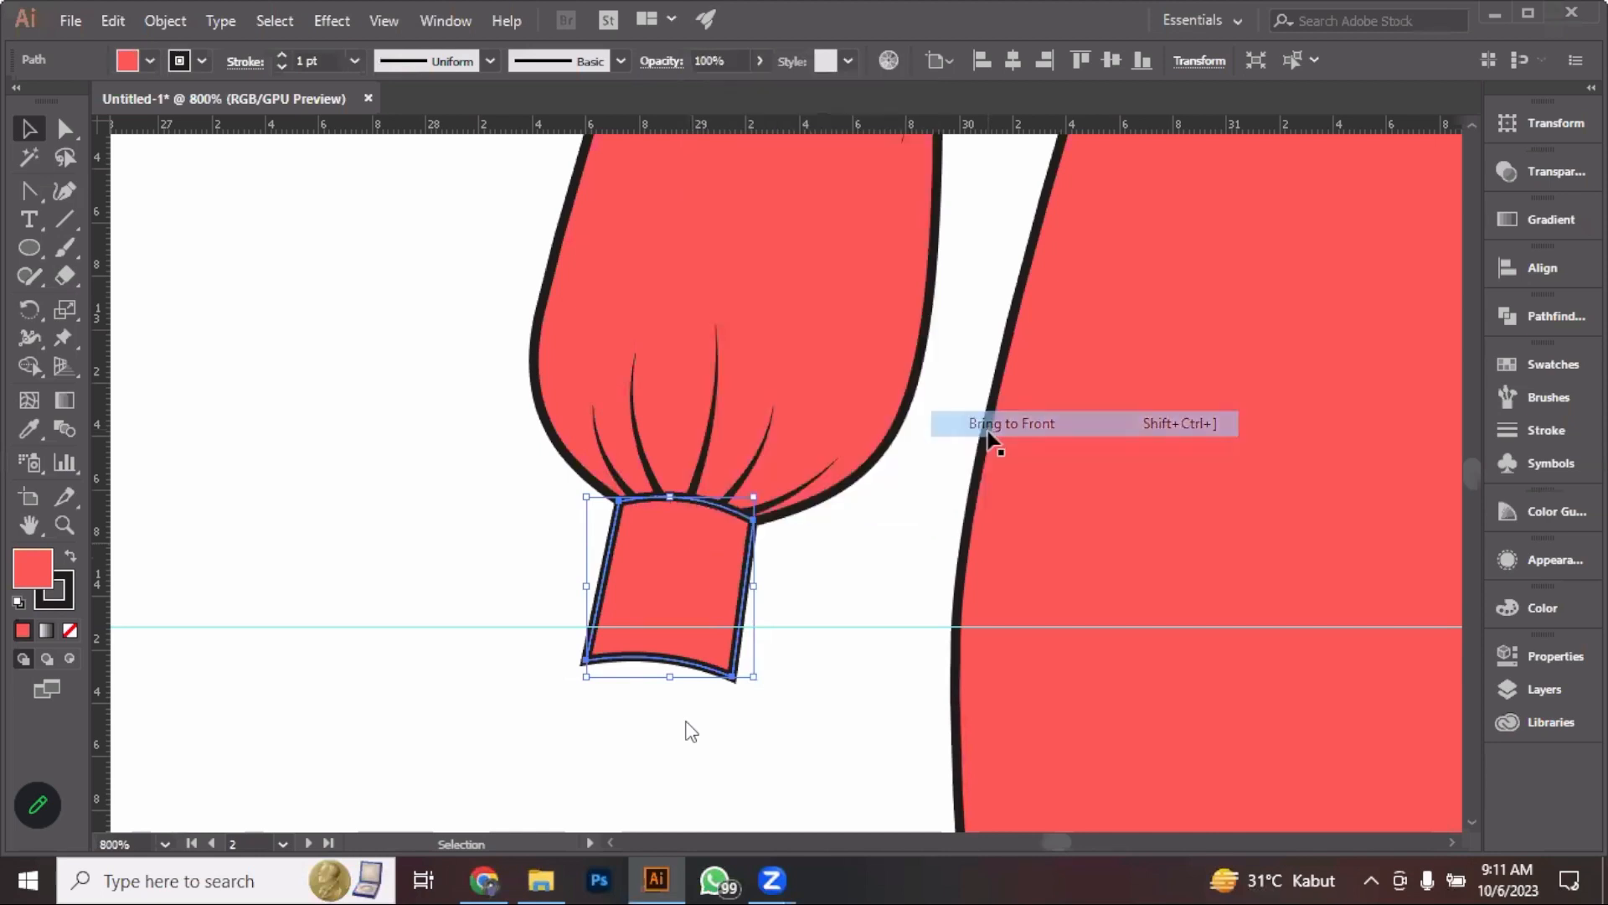
click(858, 591)
Bring the red dress's right cuff to the front so it covers the ends of the sleeve gathers, and deselect it
scroll(867, 545, down, 1)
scroll(861, 531, down, 3)
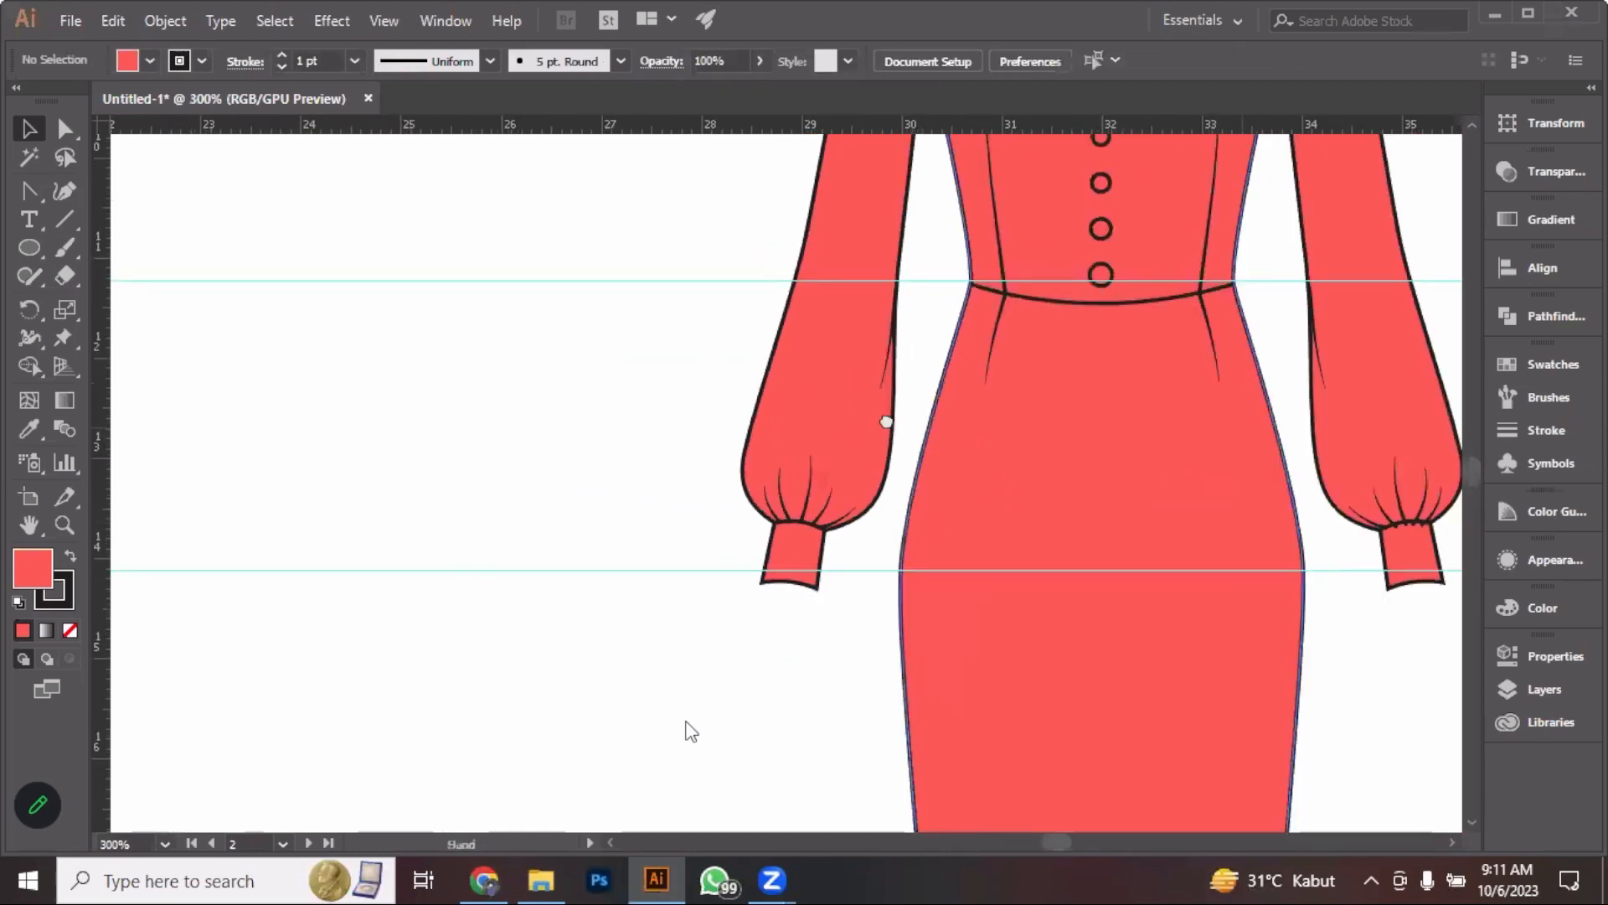
drag(1461, 576, 1134, 575)
click(1069, 535)
right_click(1071, 534)
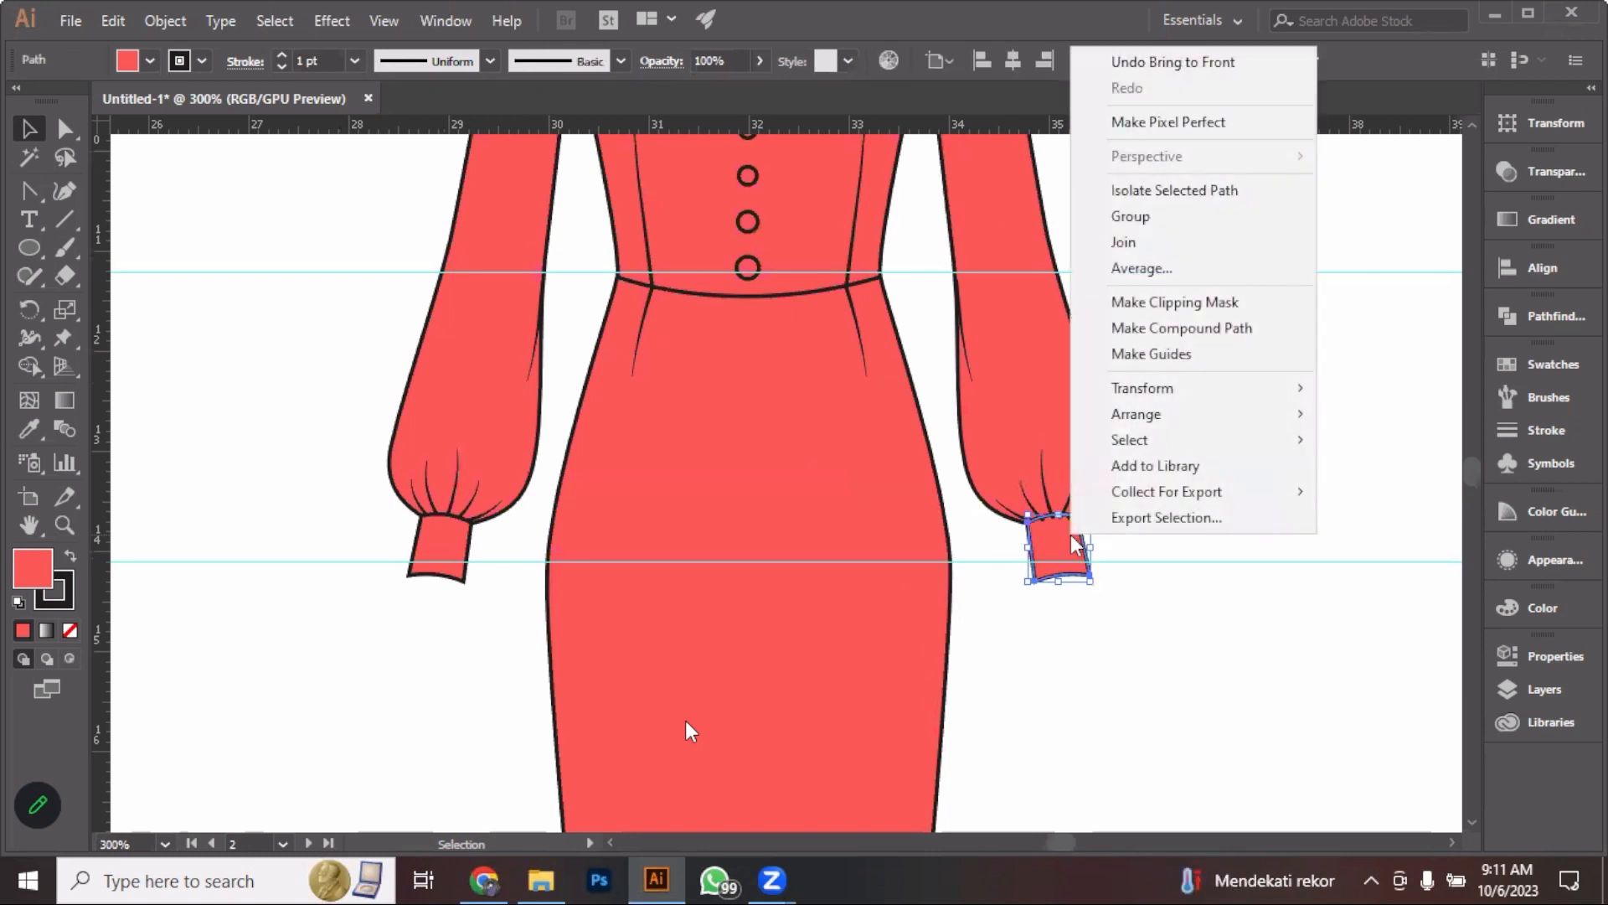
mouse_move(1229, 414)
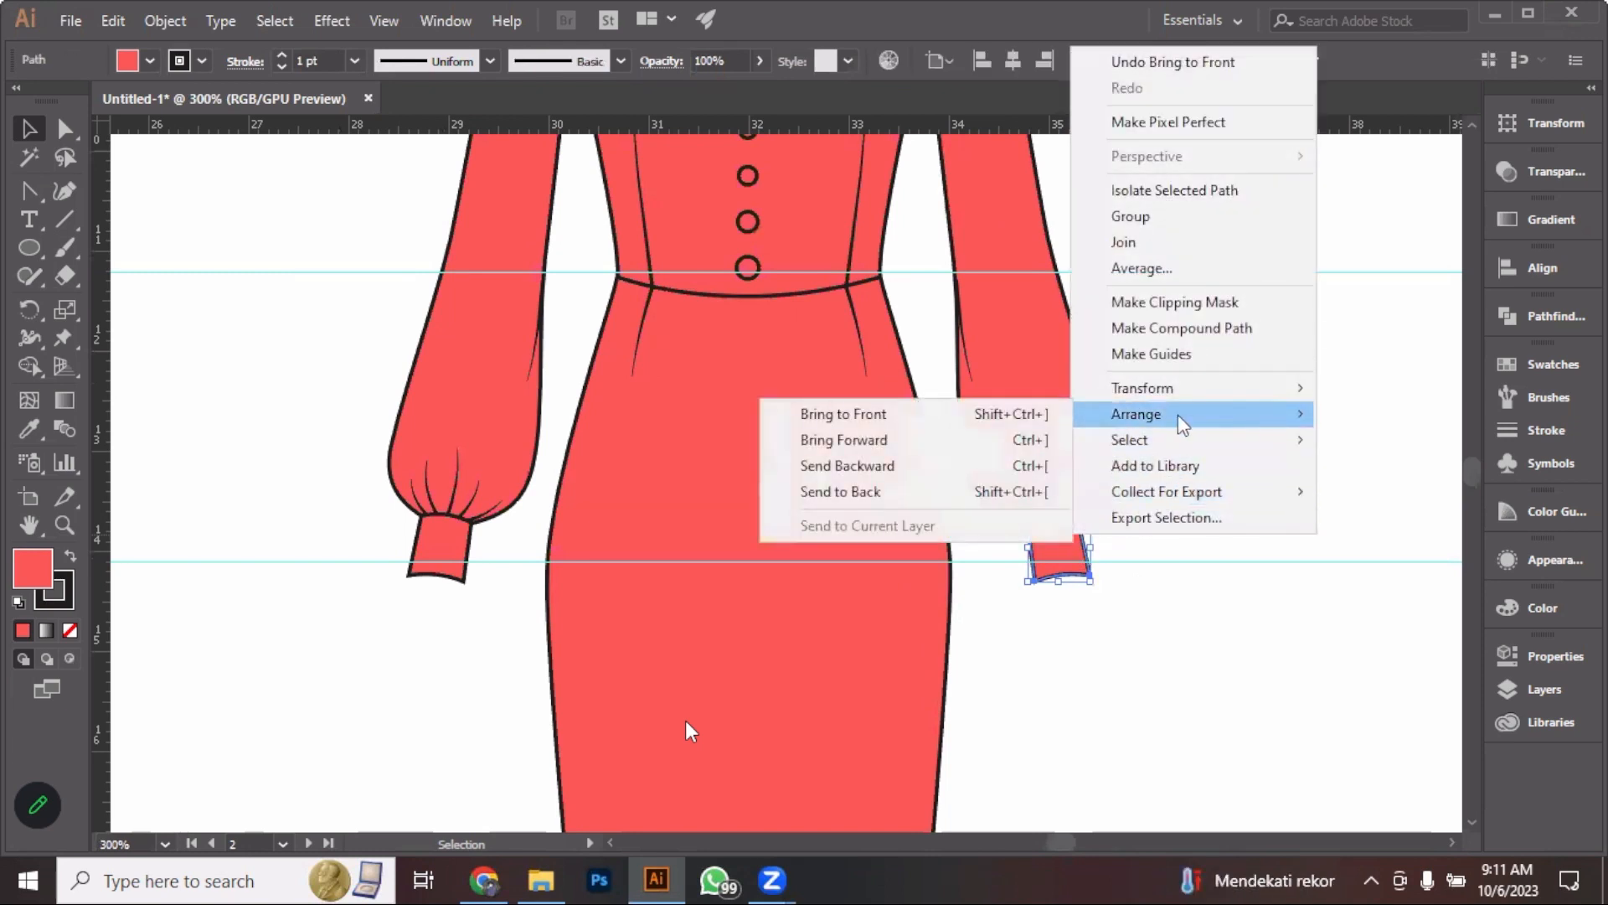
click(992, 418)
click(1254, 388)
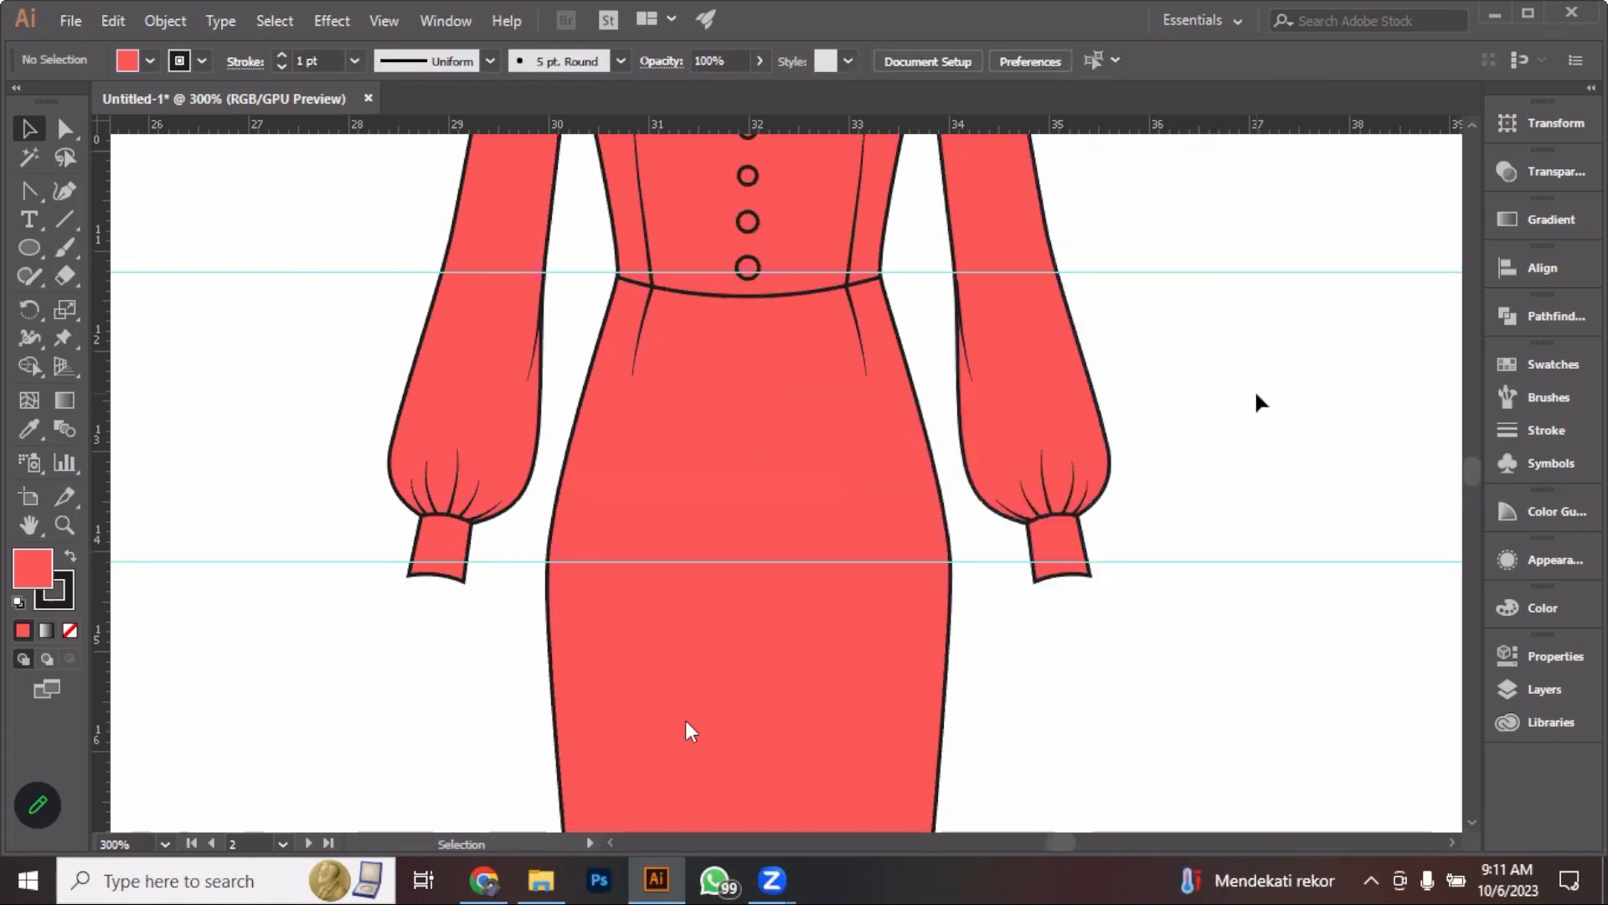
Move the reference dress photo farther right, leaving room for another artboard beside the red dress
scroll(1253, 389, down, 3)
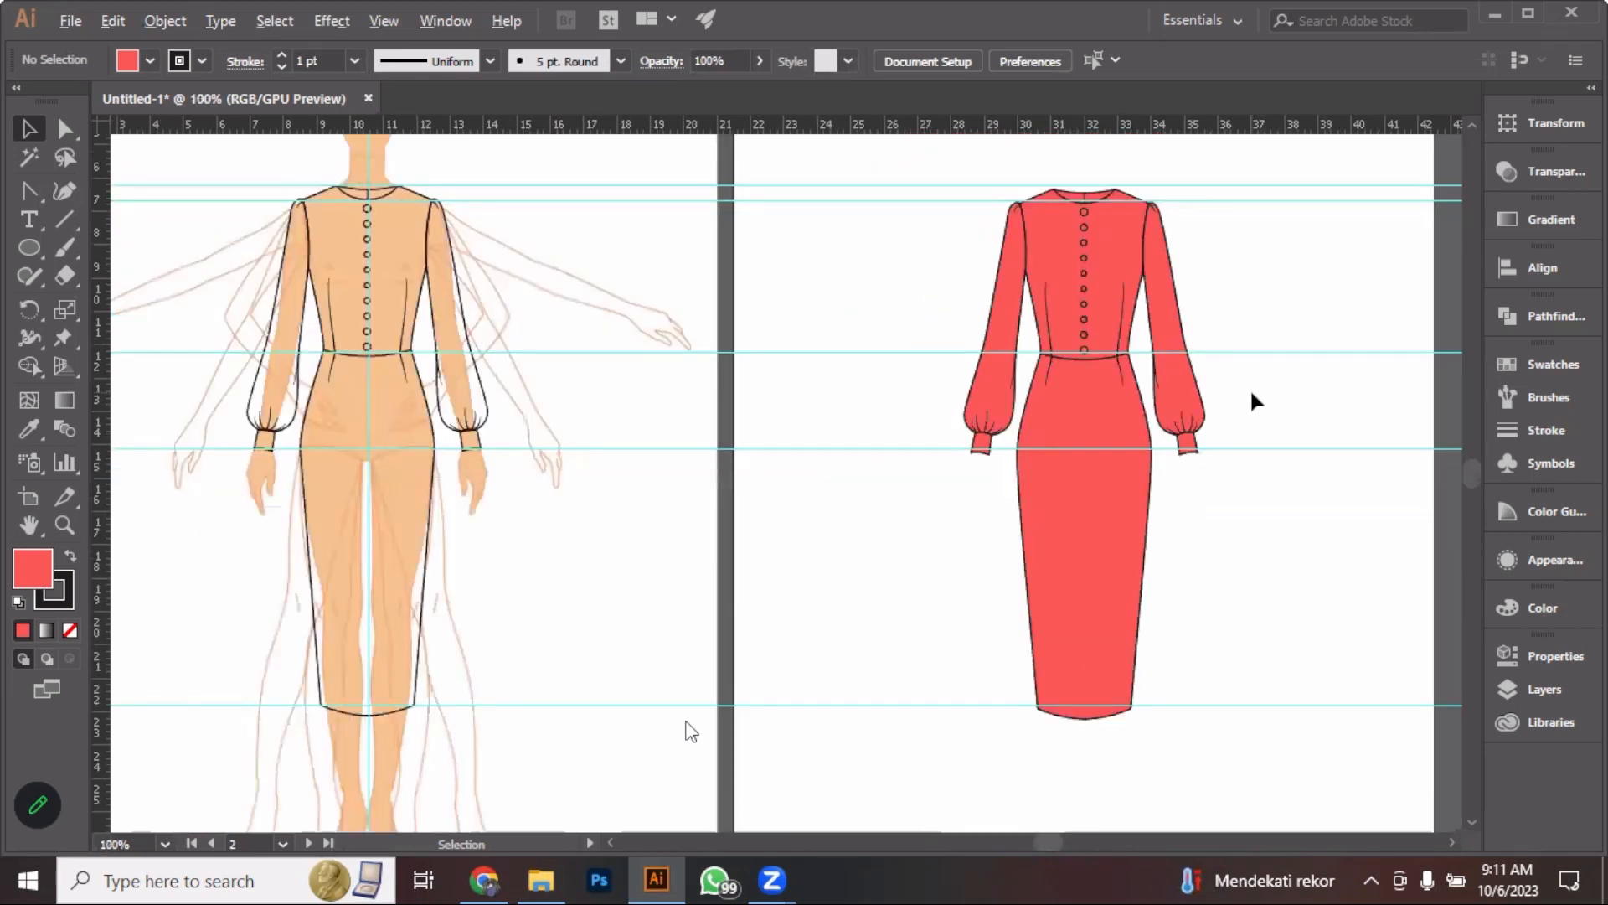
drag(1273, 359, 833, 397)
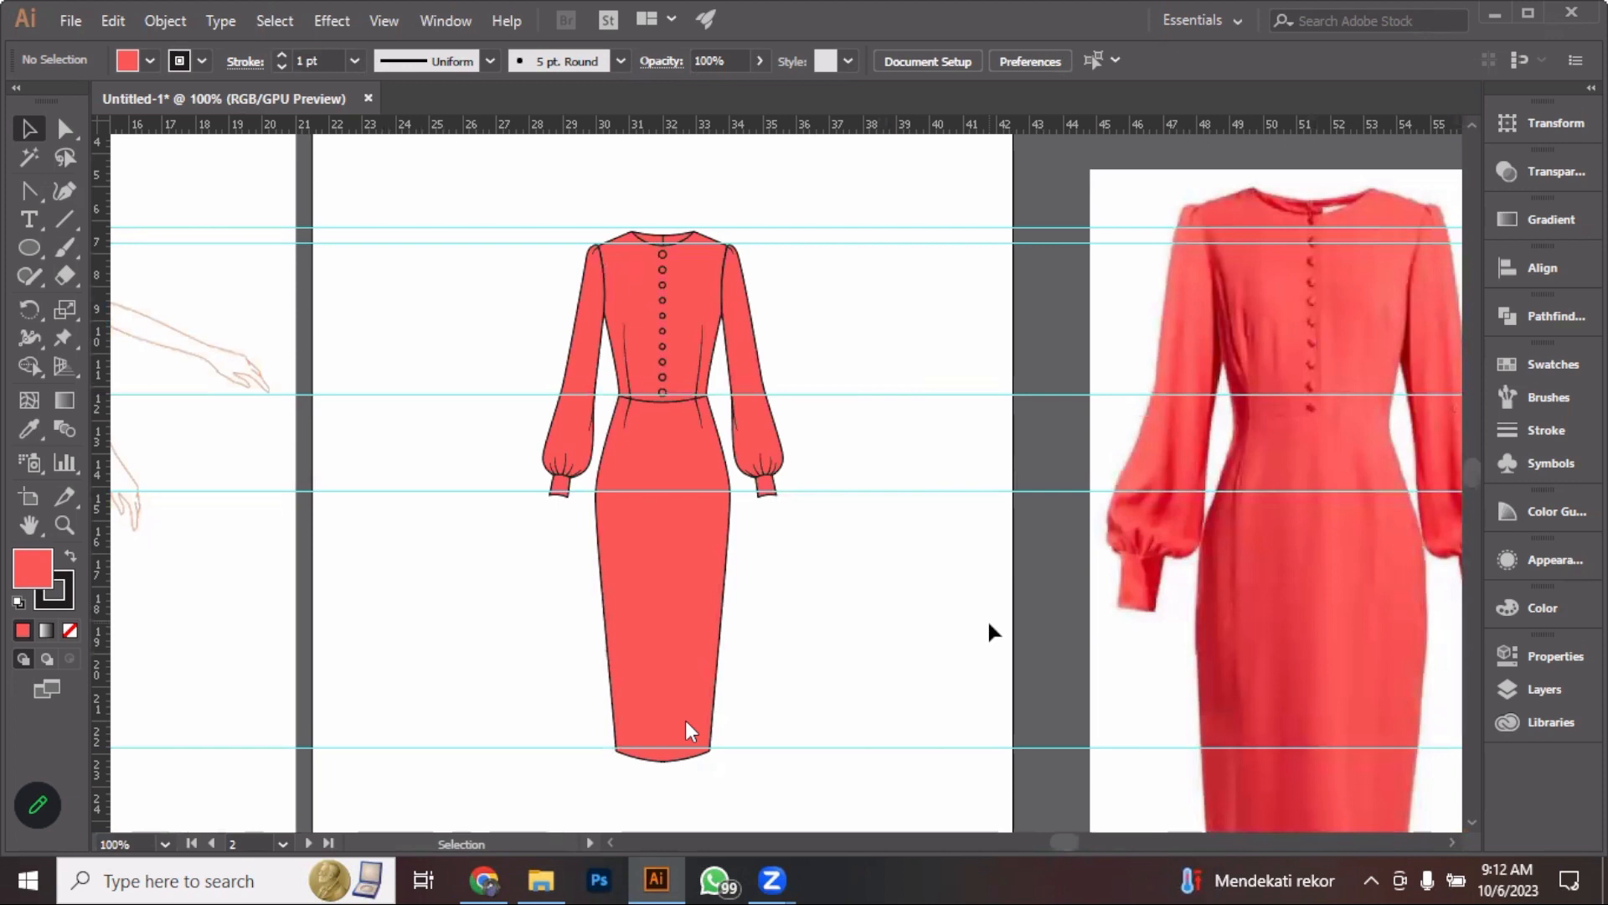
drag(980, 611, 1097, 610)
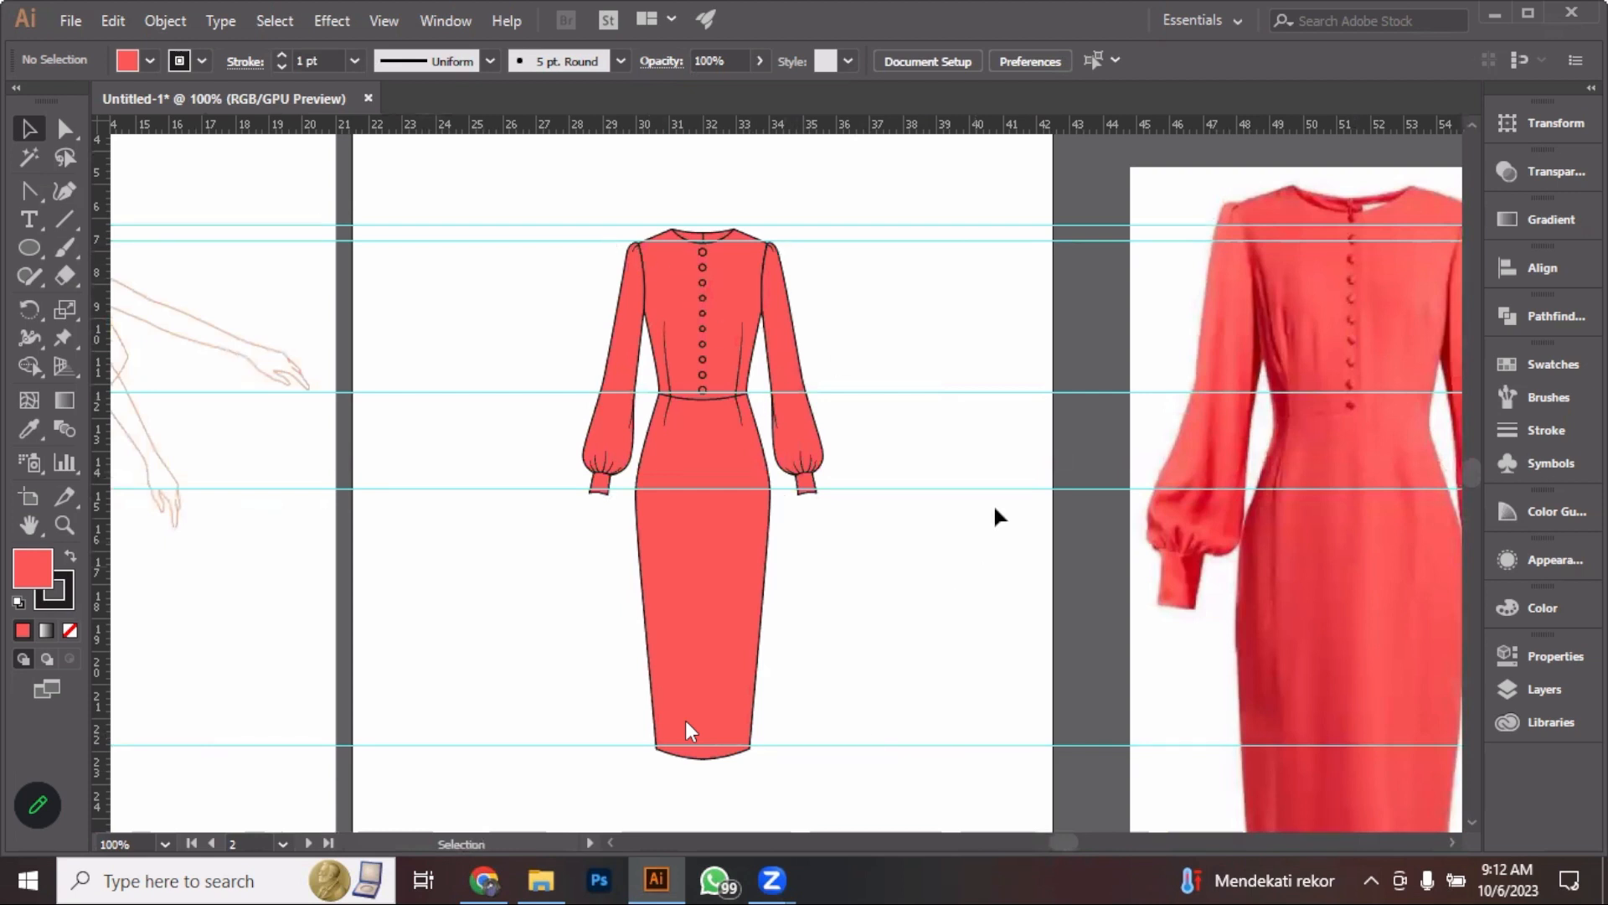
scroll(1003, 459, down, 1)
scroll(991, 438, right, 5)
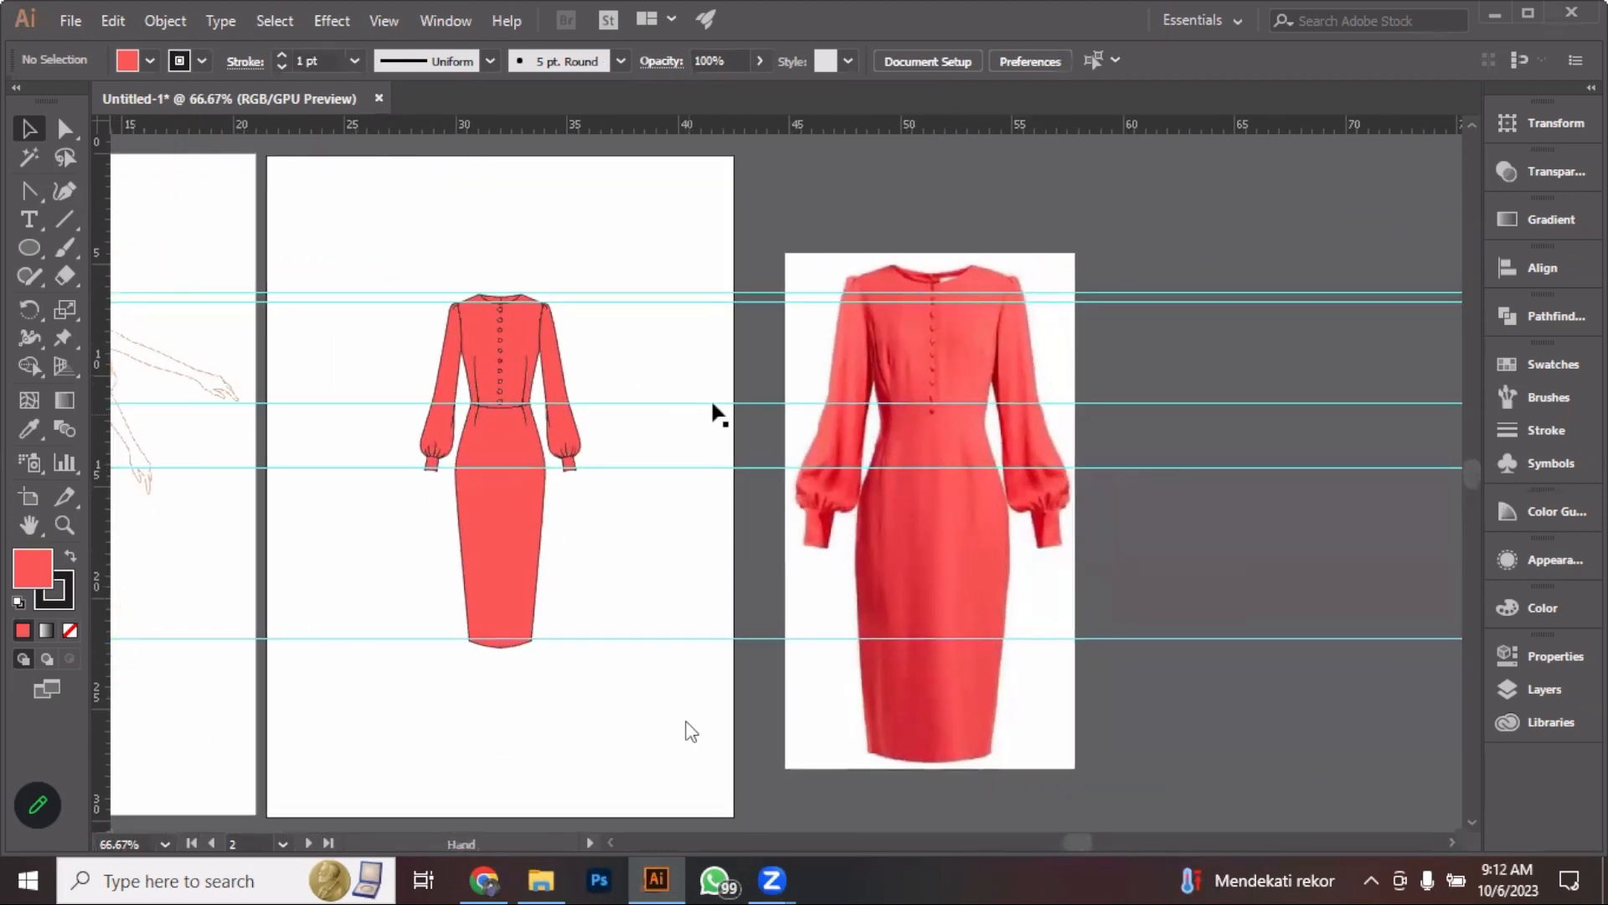
drag(881, 423, 1364, 419)
Duplicate the first artboard with its dress outline using the Artboard tool, placing the copy right of the red dress's artboard at X about 53.62 cm
scroll(902, 379, left, 5)
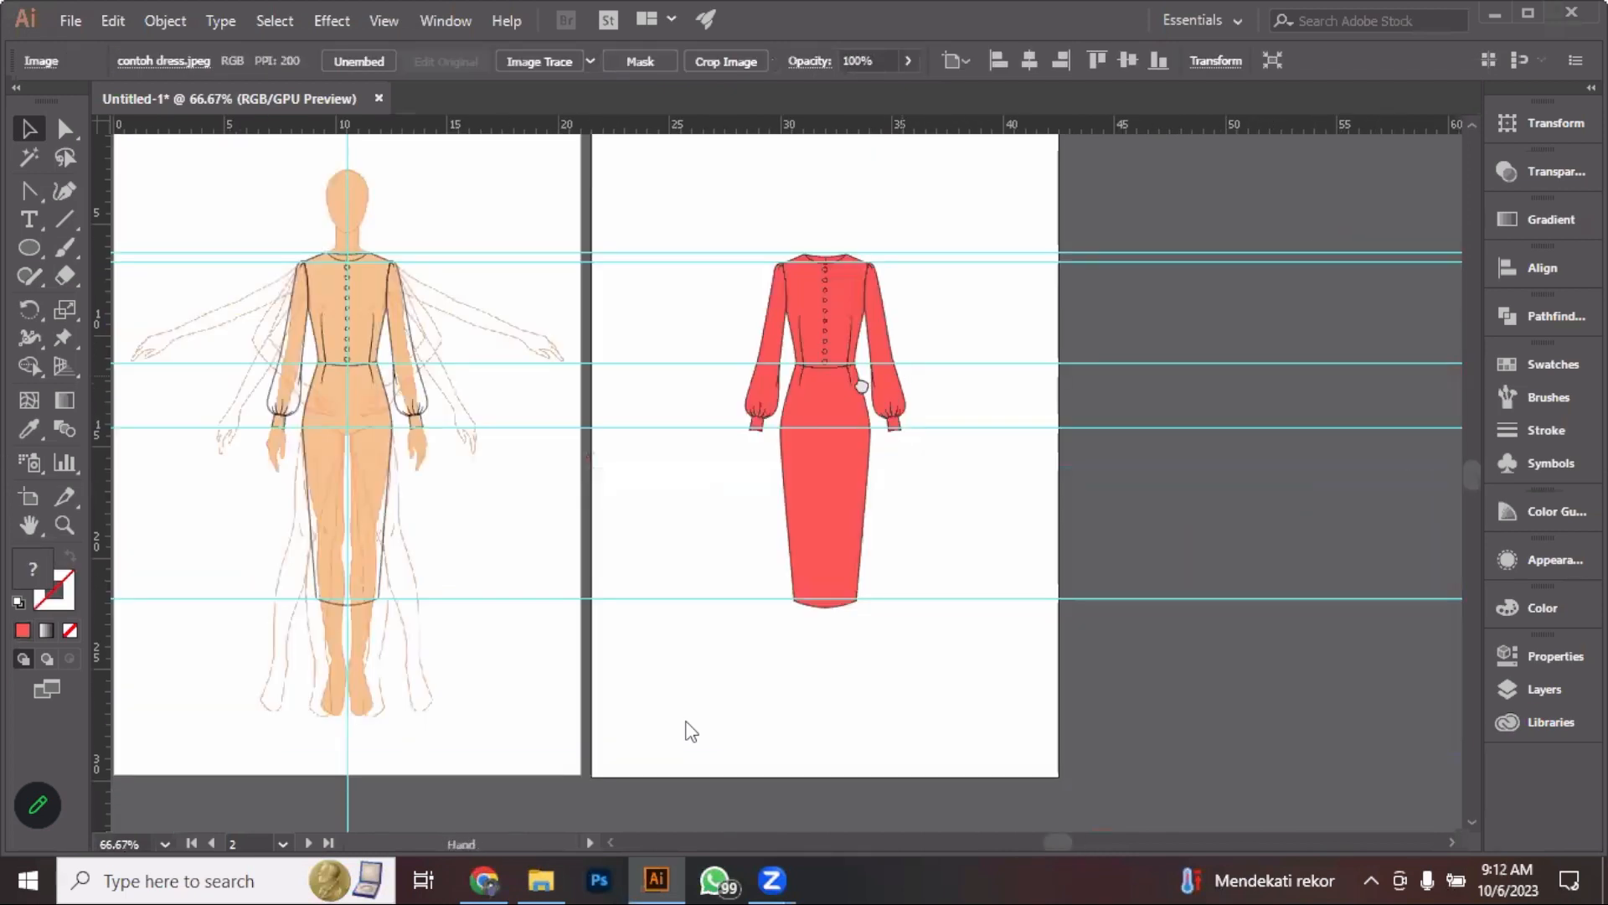
drag(902, 378, 867, 394)
click(30, 497)
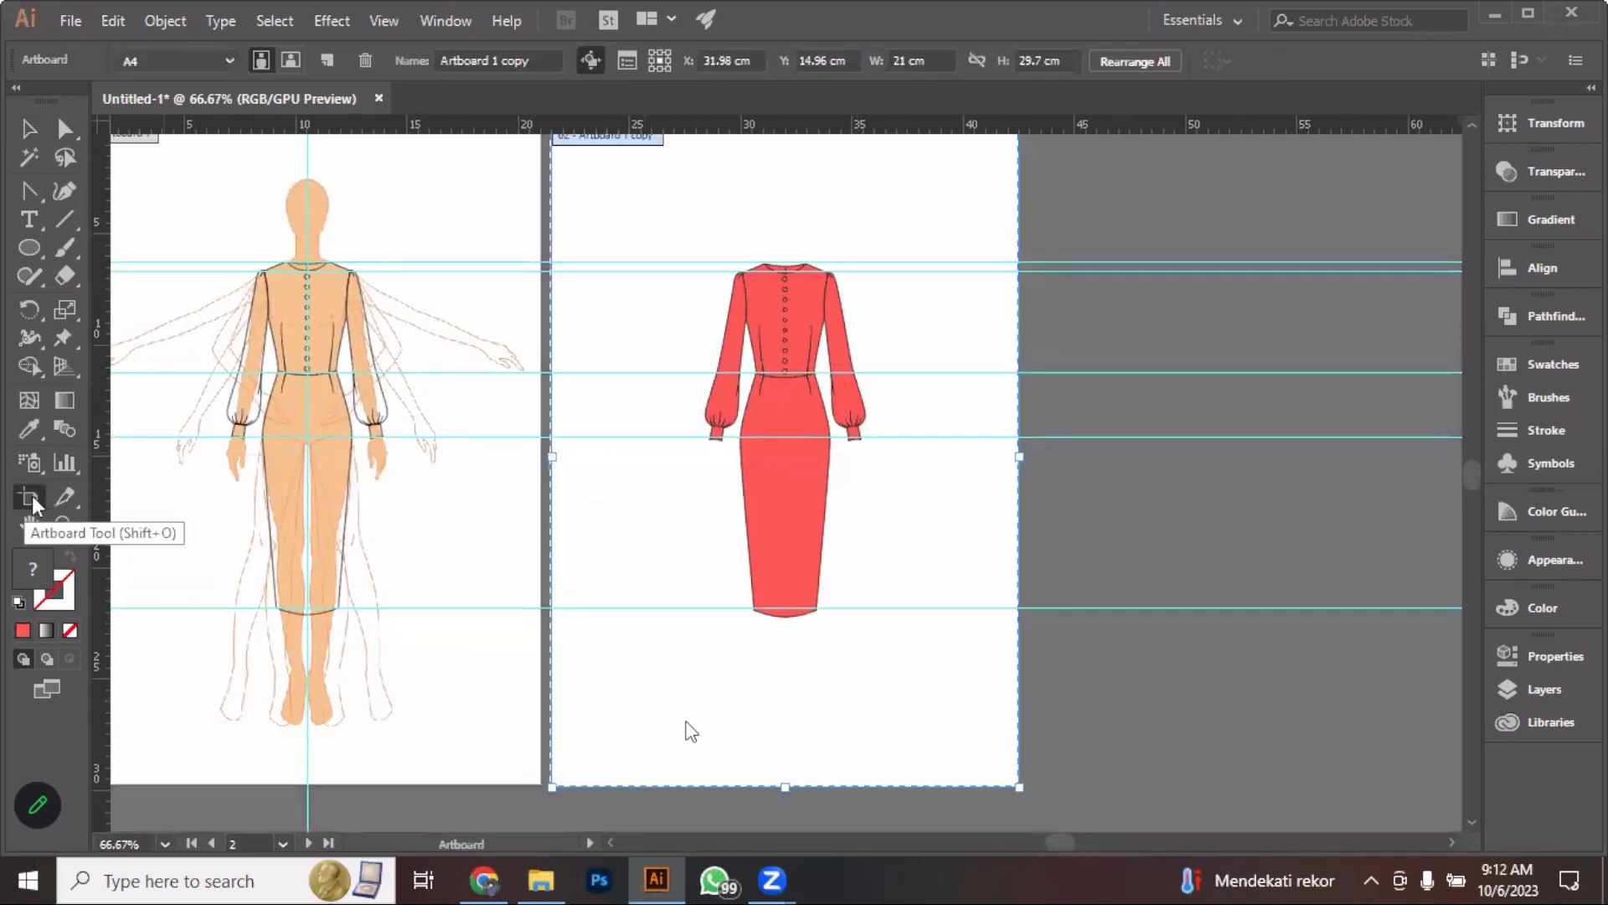
drag(183, 219, 1131, 215)
drag(1052, 248, 733, 310)
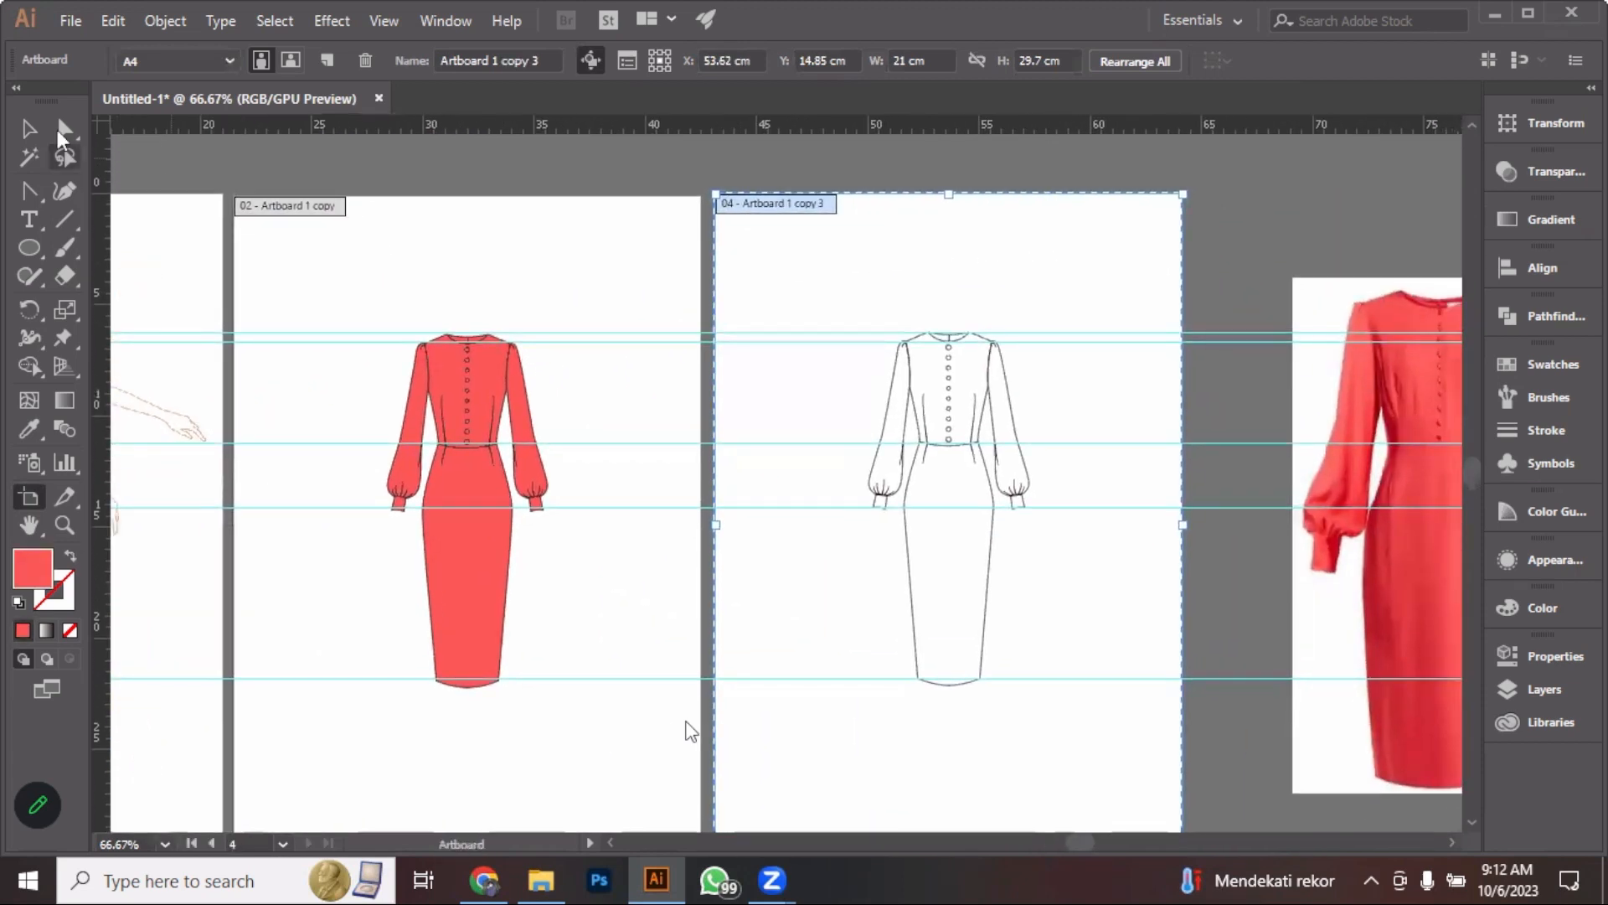
click(29, 128)
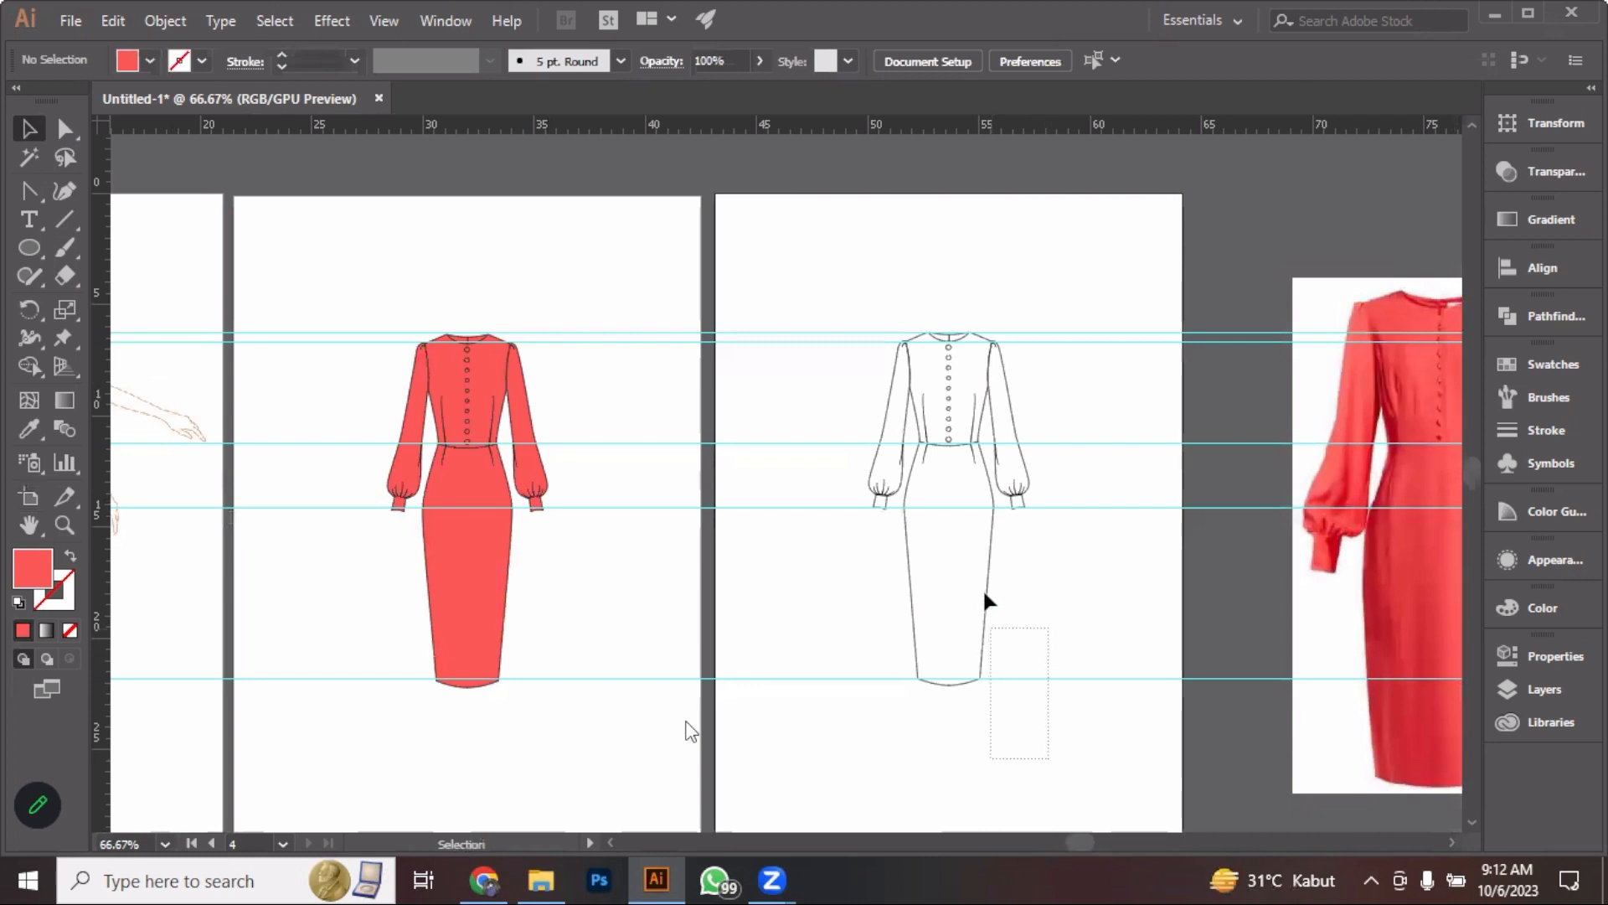
drag(972, 516, 856, 299)
drag(1066, 748, 847, 309)
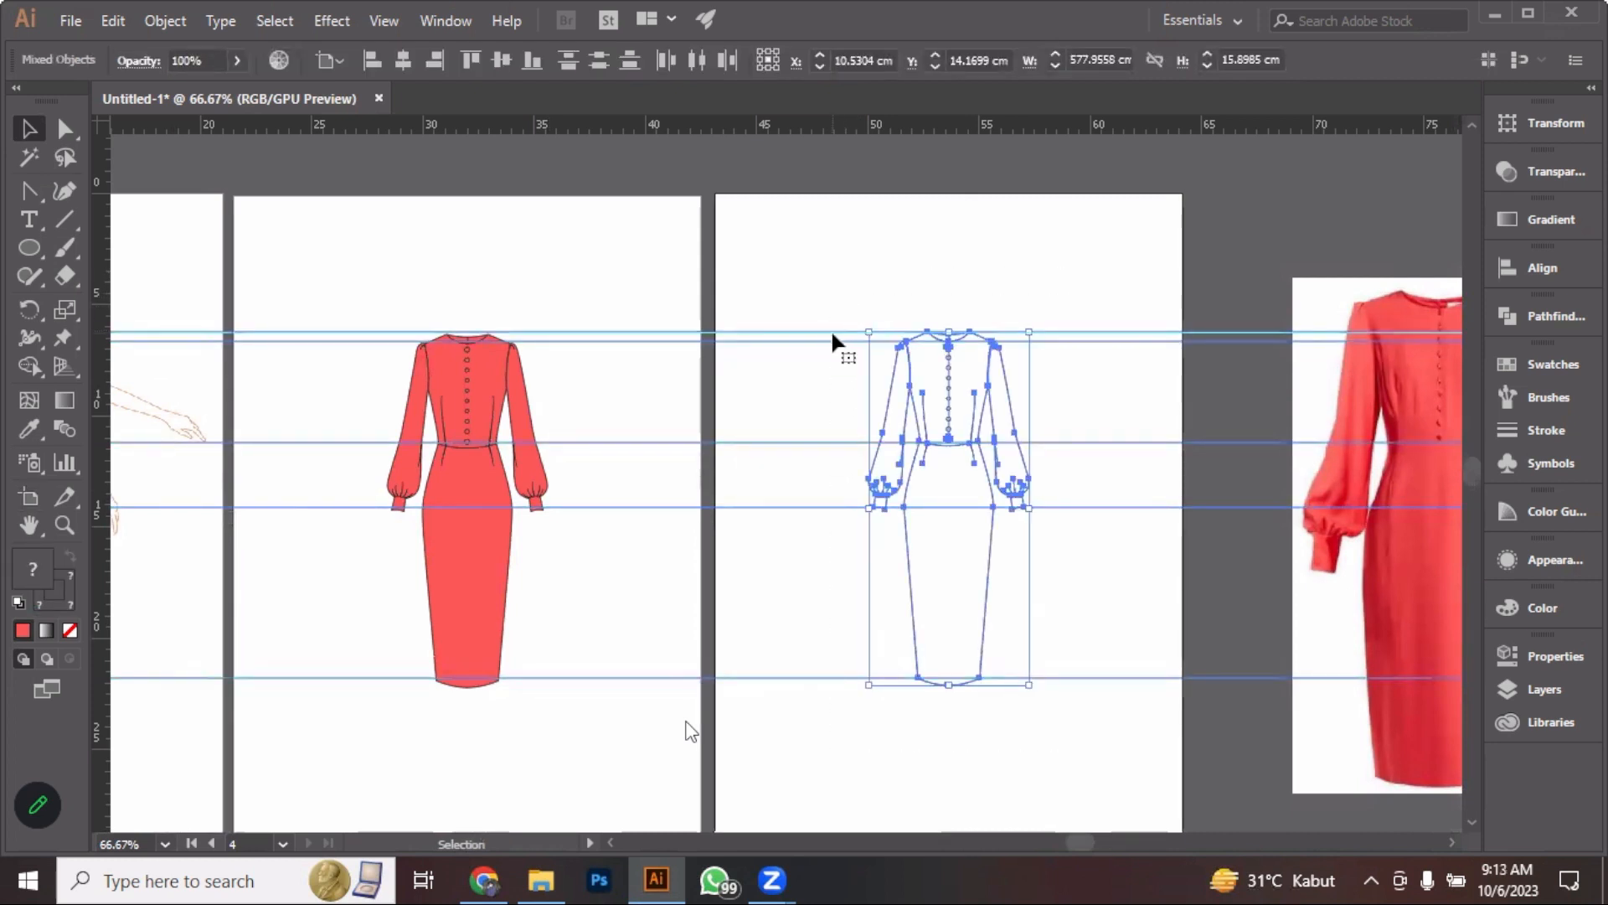
click(844, 289)
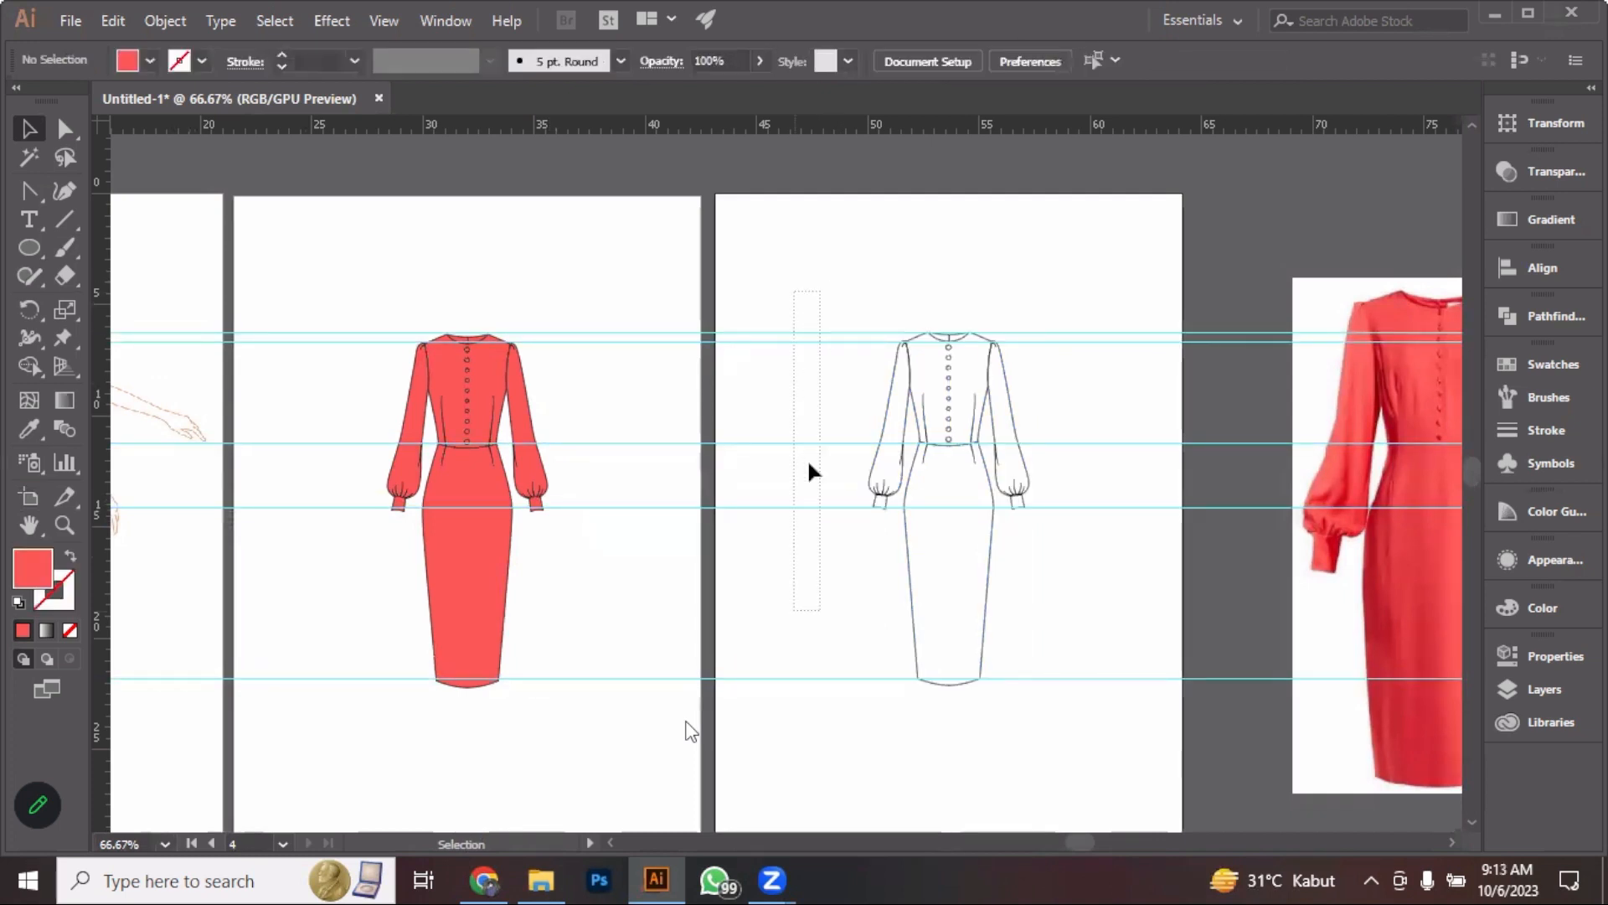
drag(806, 340, 815, 260)
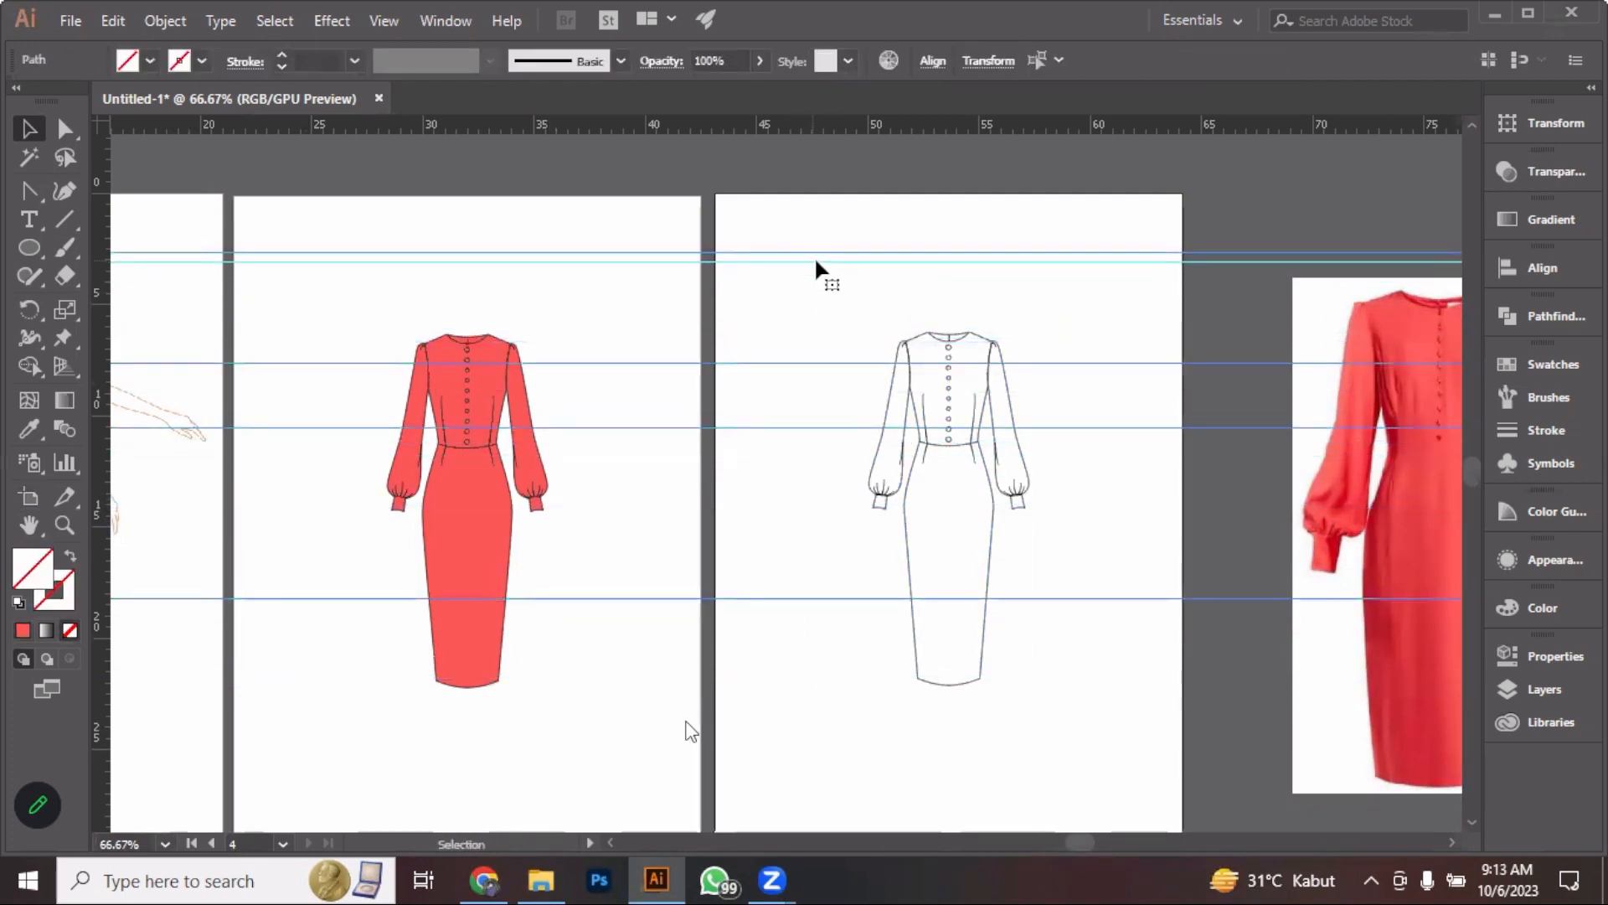
key(ctrl+z)
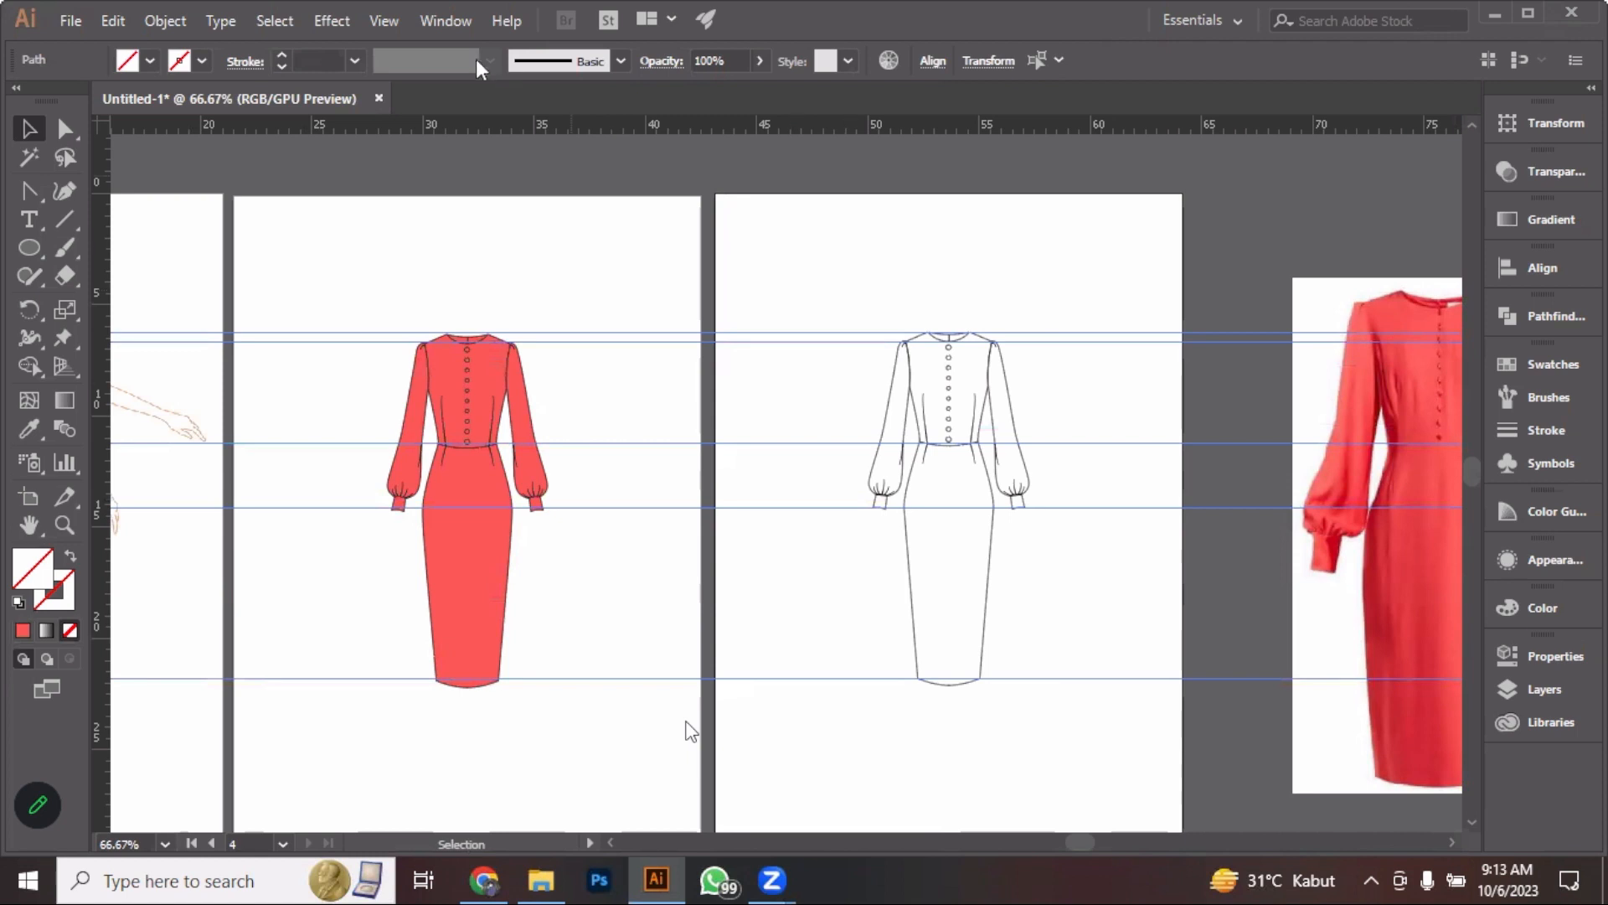
Lock all the guides so they cannot be selected or moved with the artwork
click(389, 18)
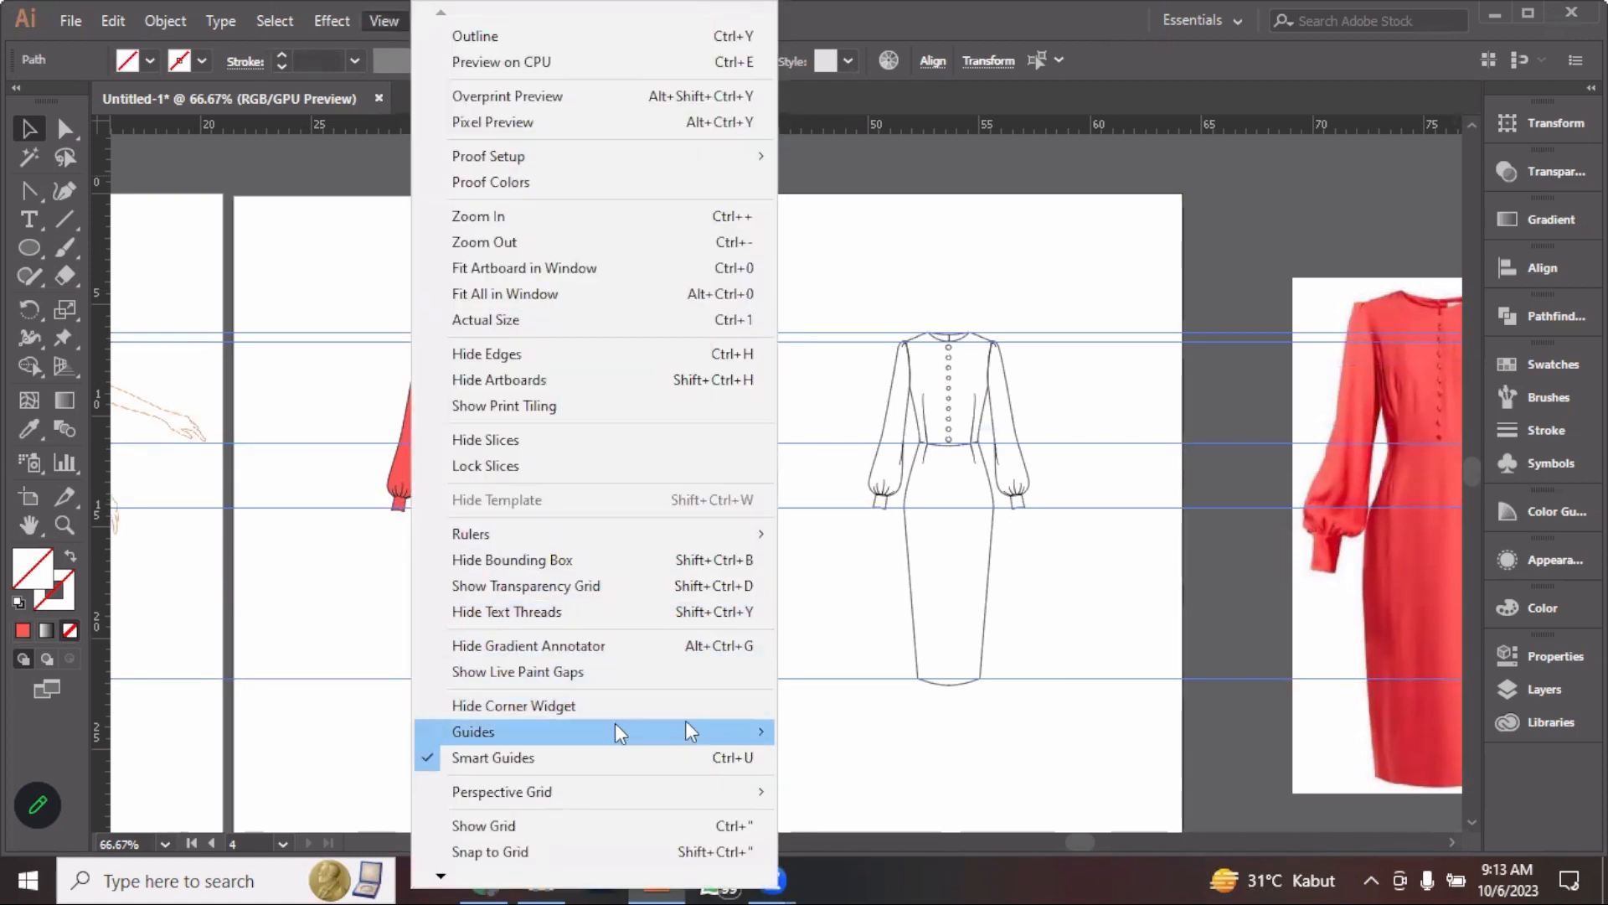
mouse_move(615, 729)
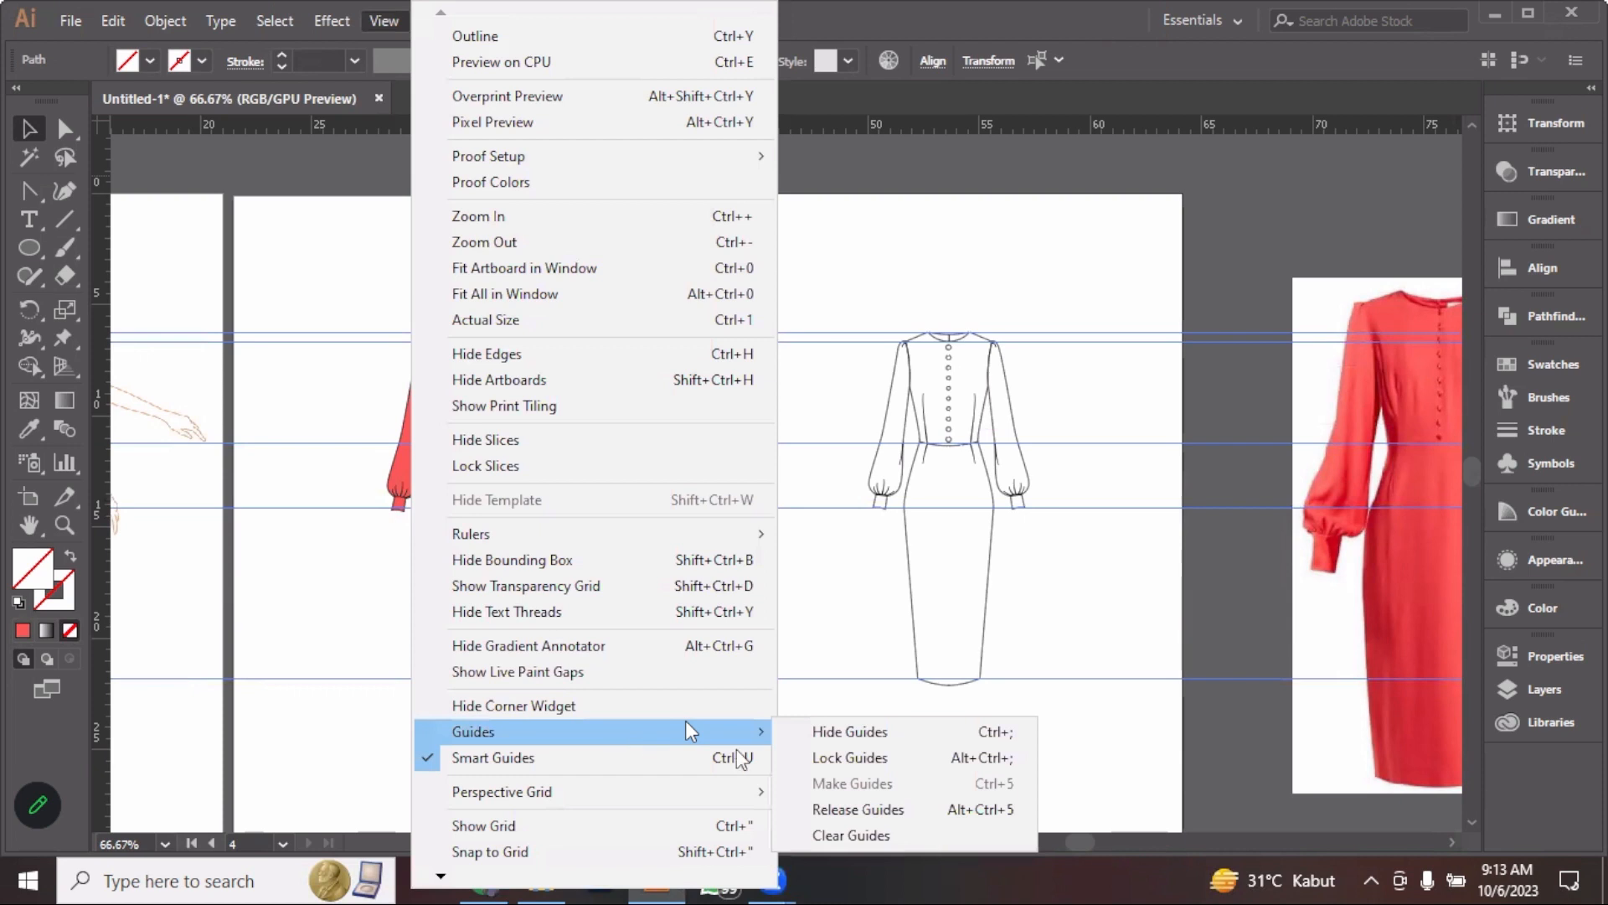
click(856, 758)
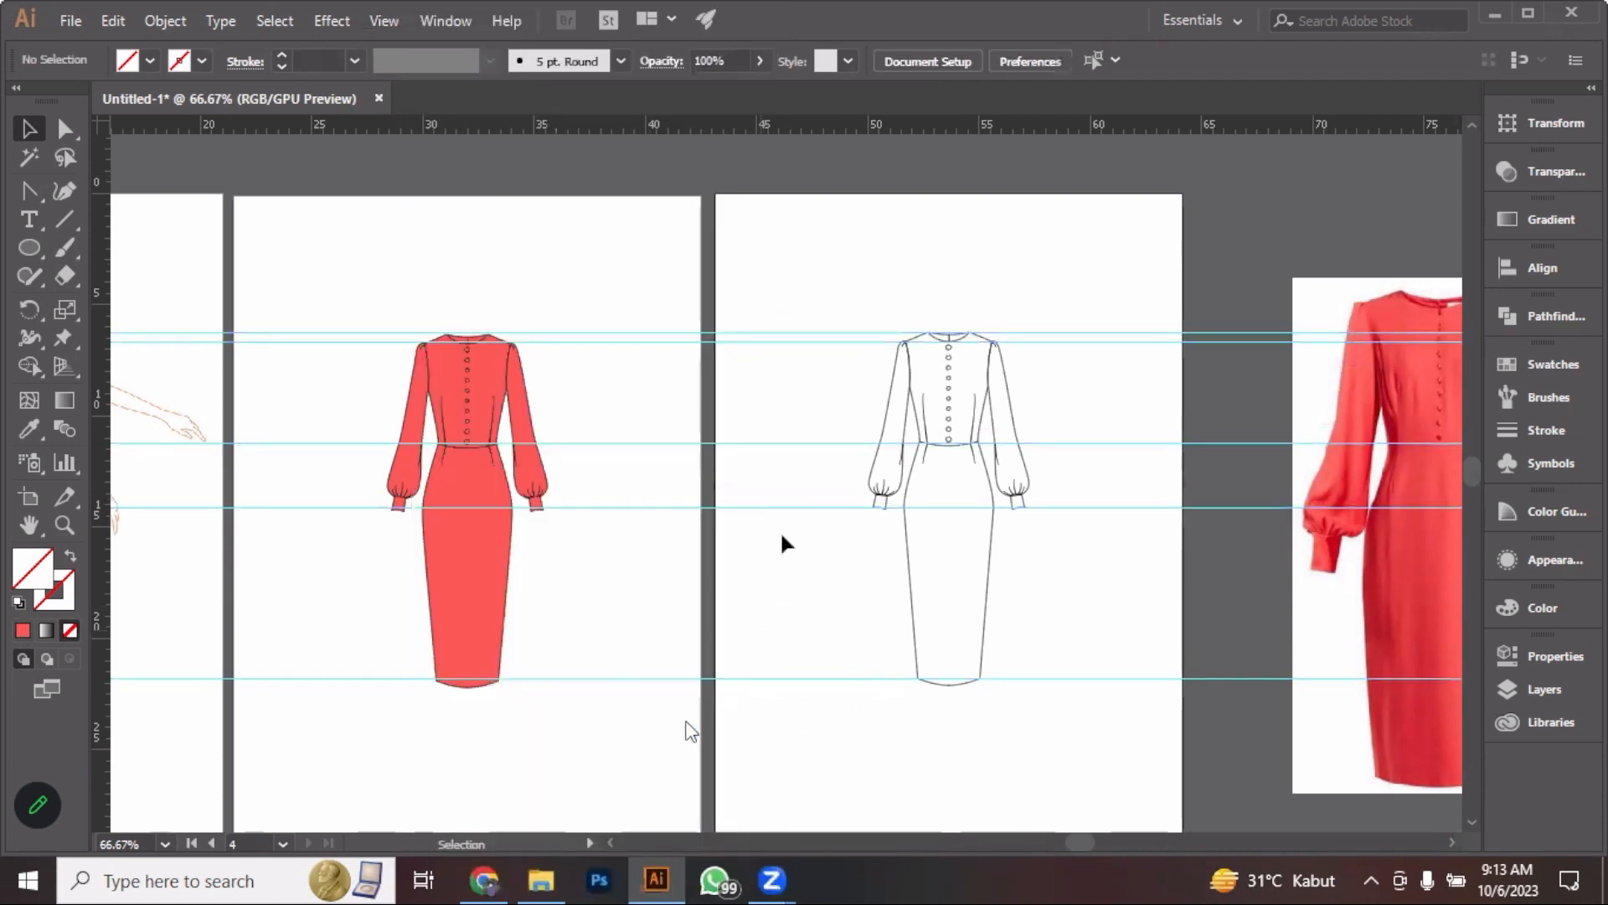
drag(783, 536, 785, 706)
Move the whole outline dress to the left half of the new artboard and deselect it
mouse_move(1064, 775)
mouse_down()
mouse_move(905, 349)
mouse_move(846, 289)
mouse_up()
drag(948, 374, 861, 362)
drag(856, 354, 856, 357)
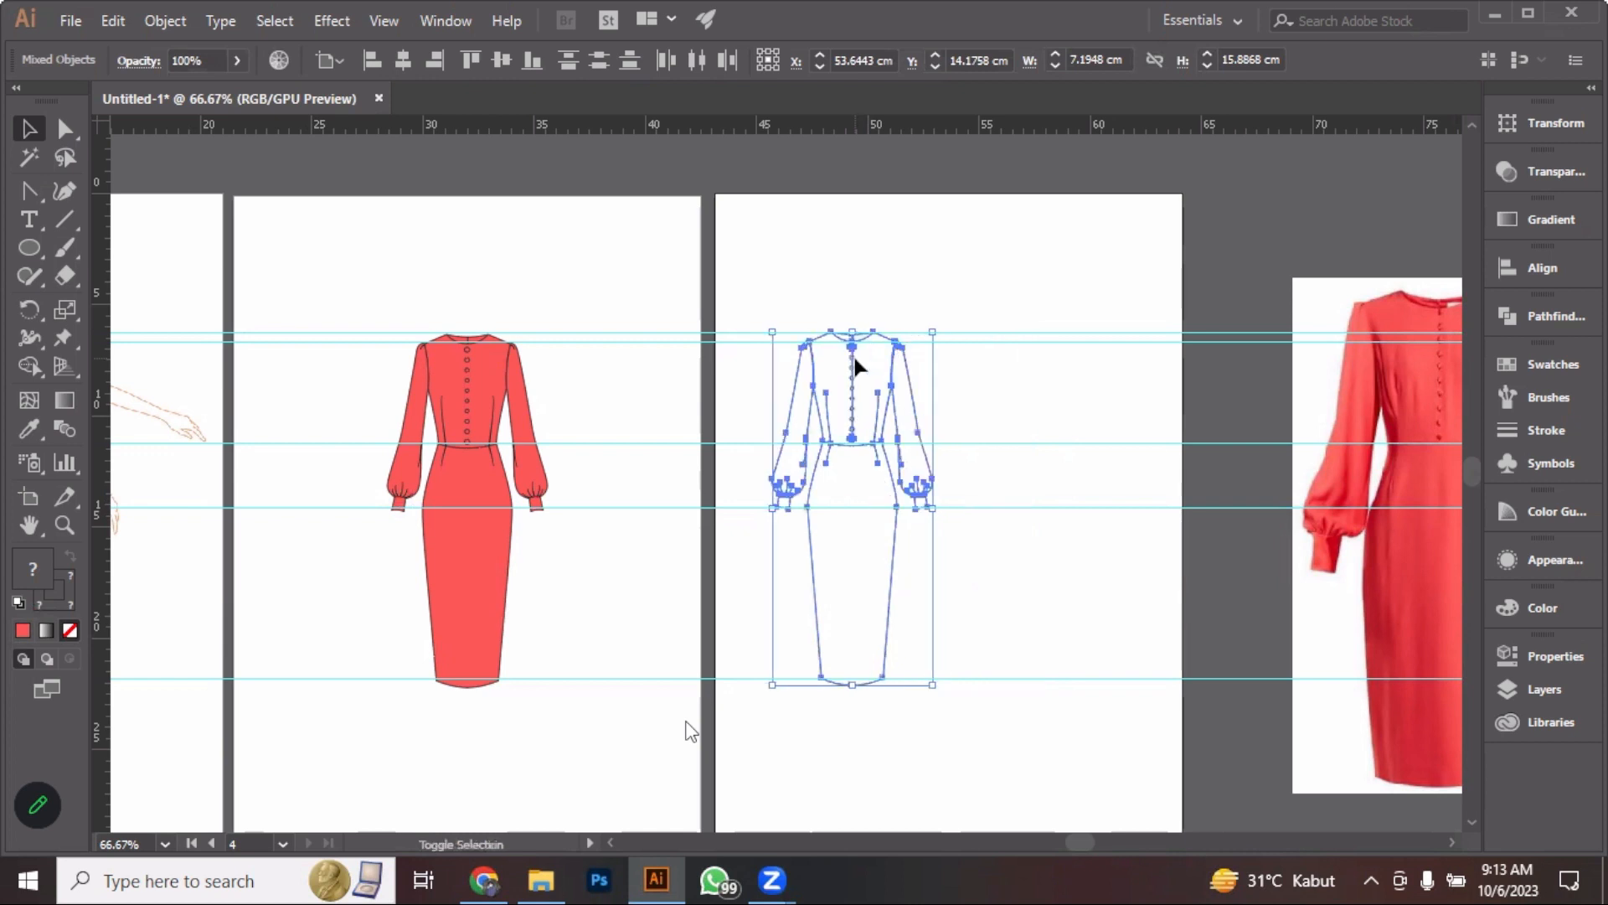
click(915, 289)
Duplicate the outline dress horizontally into the right half of the same artboard, at X about 58.09 cm, and deselect it
drag(929, 742, 782, 335)
drag(875, 367, 1052, 366)
key(shift)
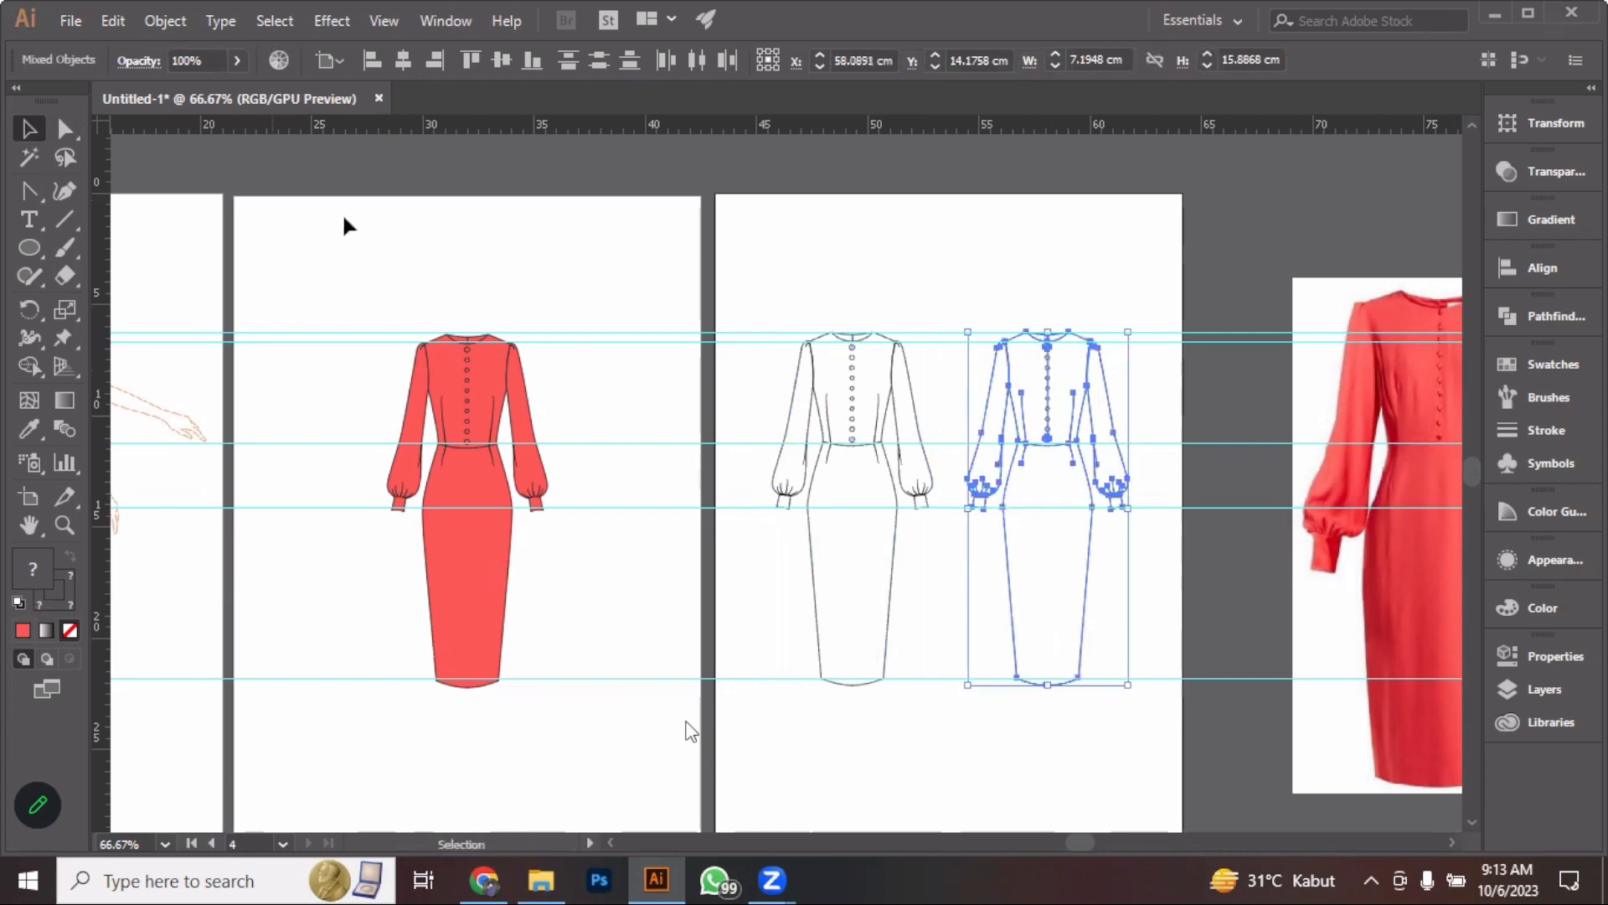
click(348, 227)
Delete the column of buttons from the right-hand outline dress
scroll(1137, 330, right, 5)
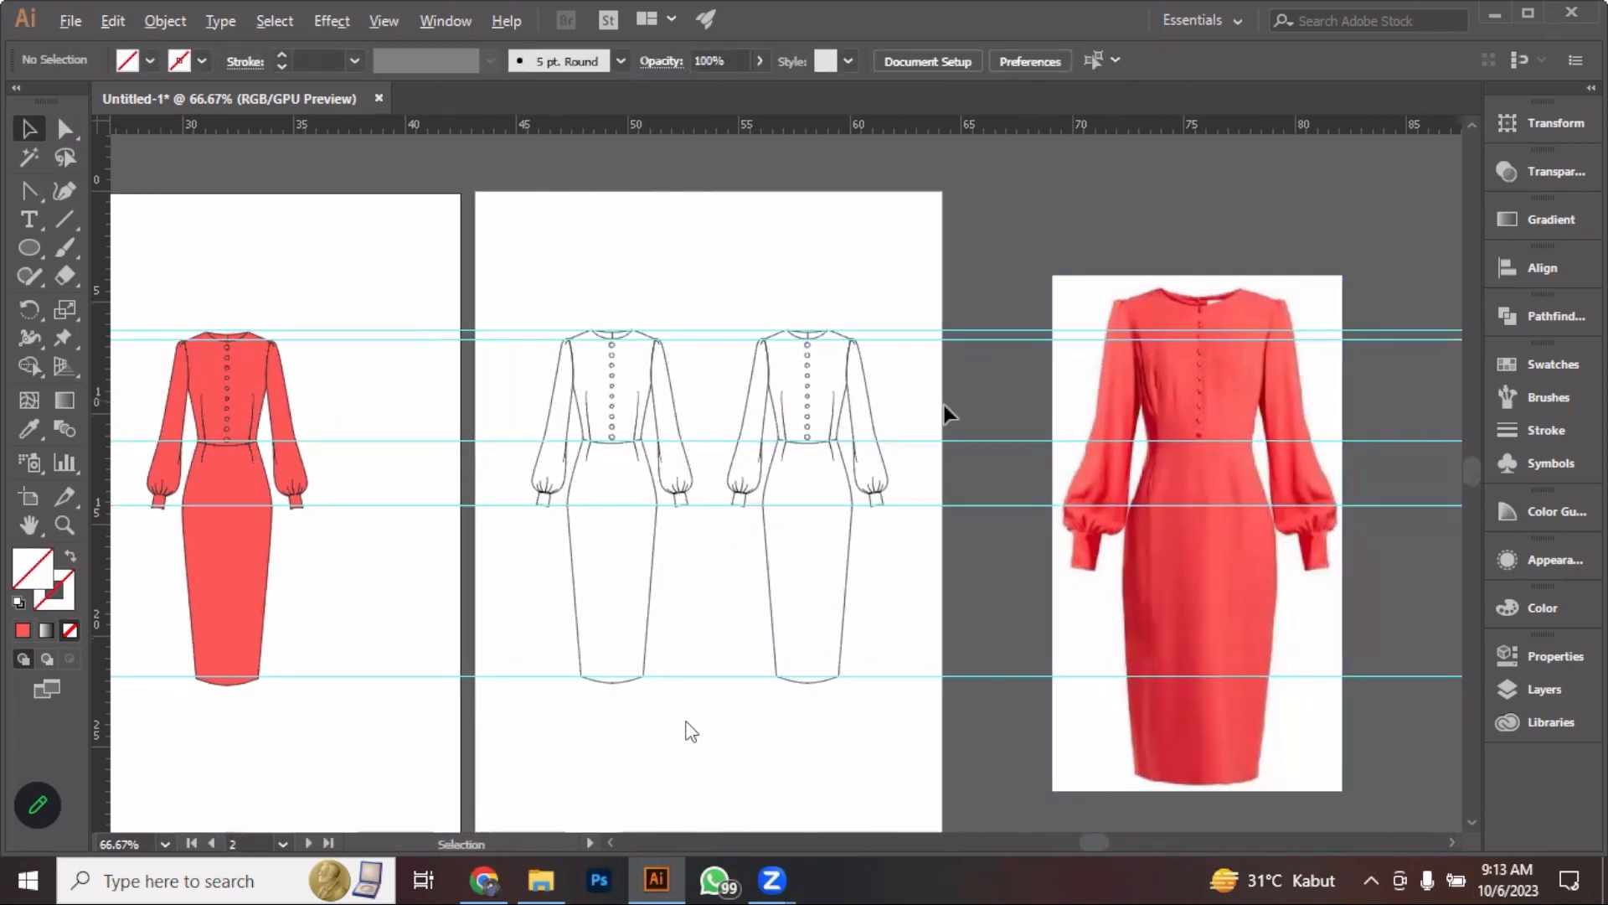
scroll(945, 413, up, 1)
scroll(1047, 420, right, 3)
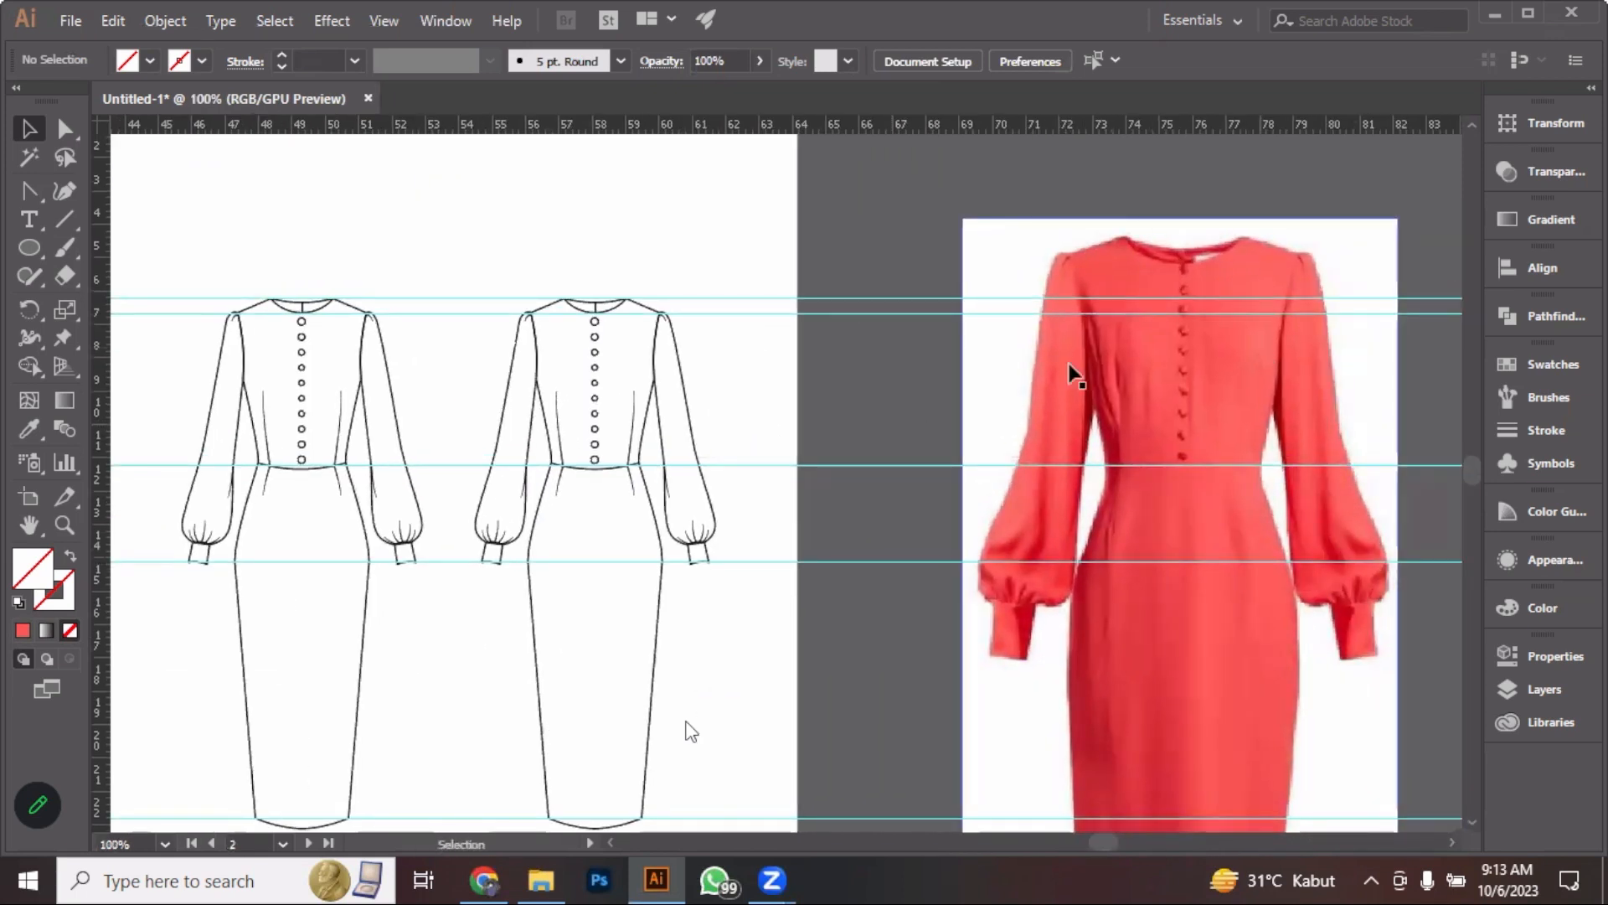
click(596, 344)
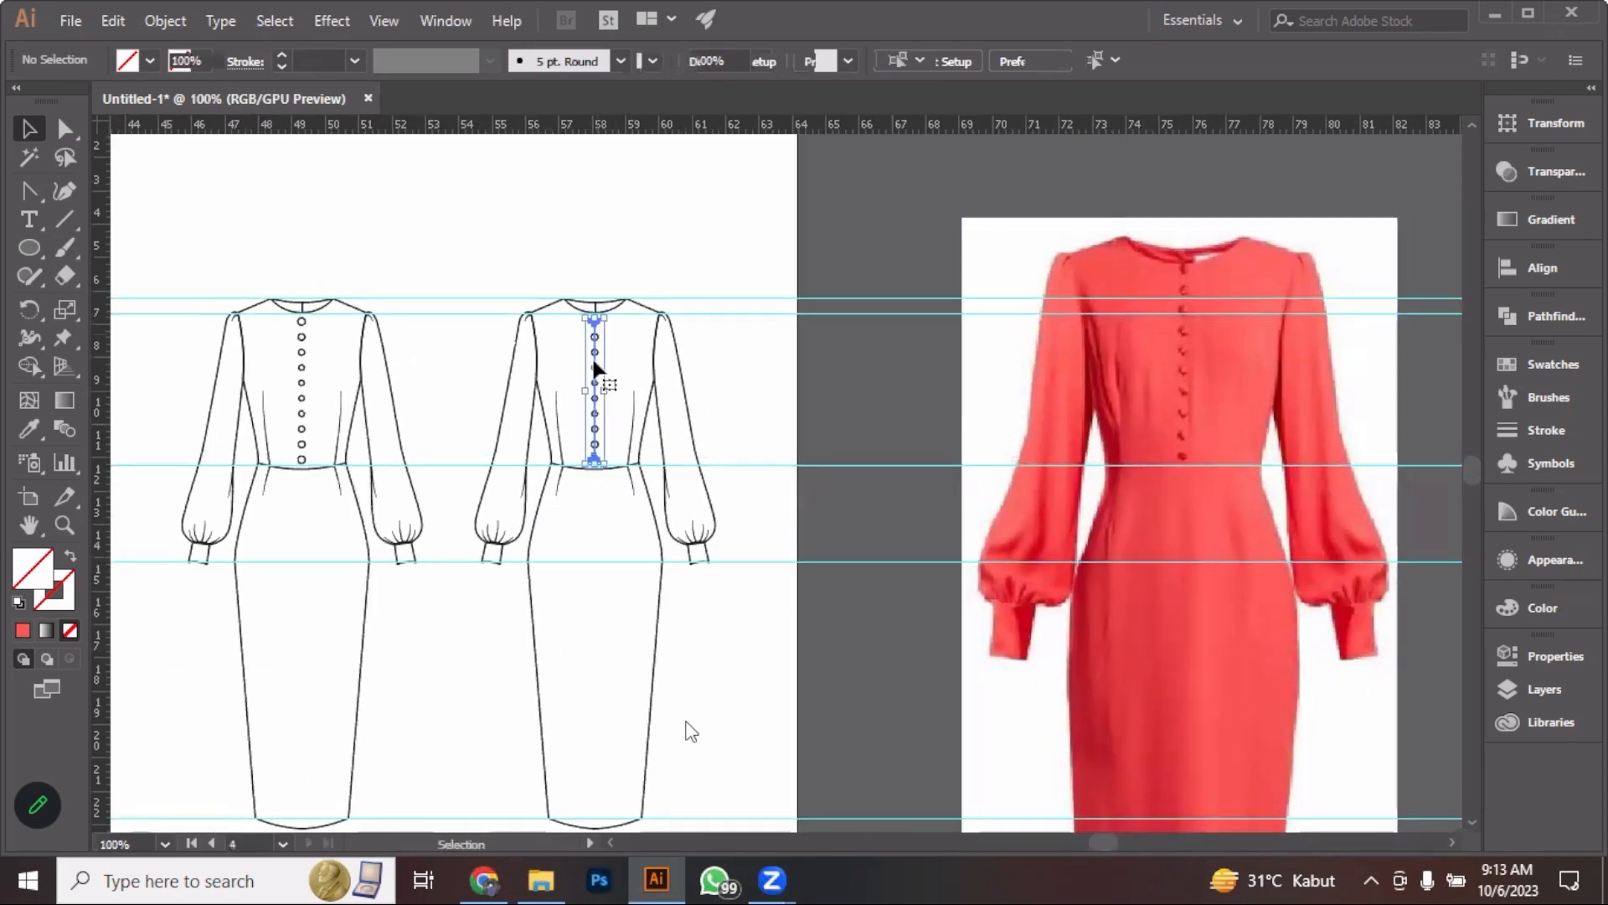
key(Delete)
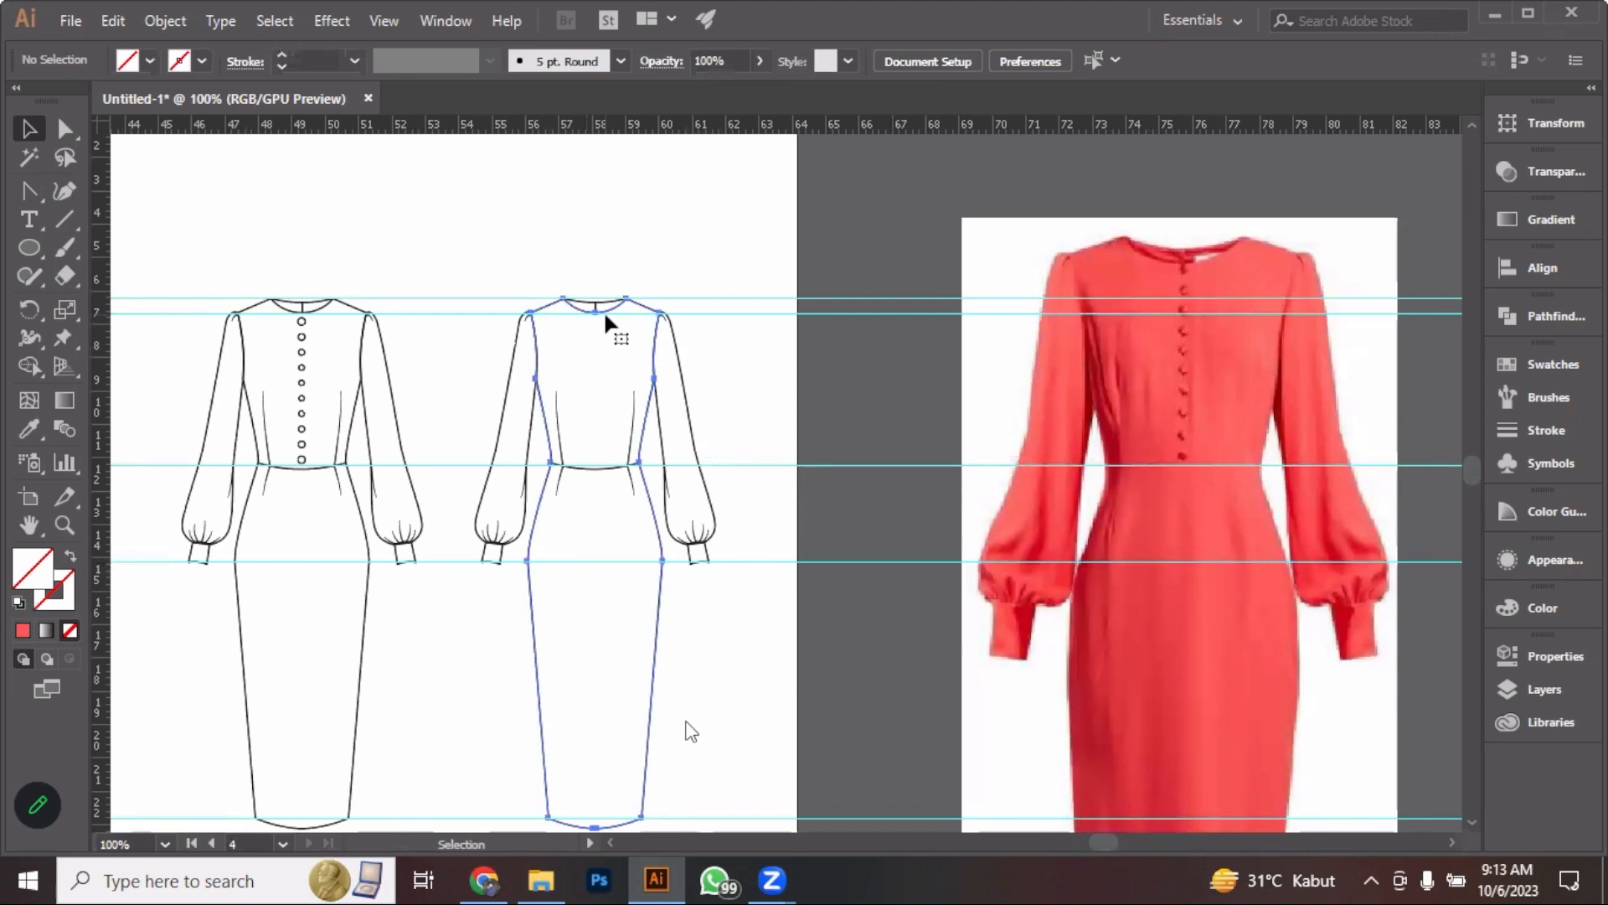
Raise the centre anchor of the right-hand bodice's lower neckline to the upper neck curve, at Y about 6.35 cm
click(603, 310)
scroll(603, 310, up, 1)
scroll(592, 312, up, 4)
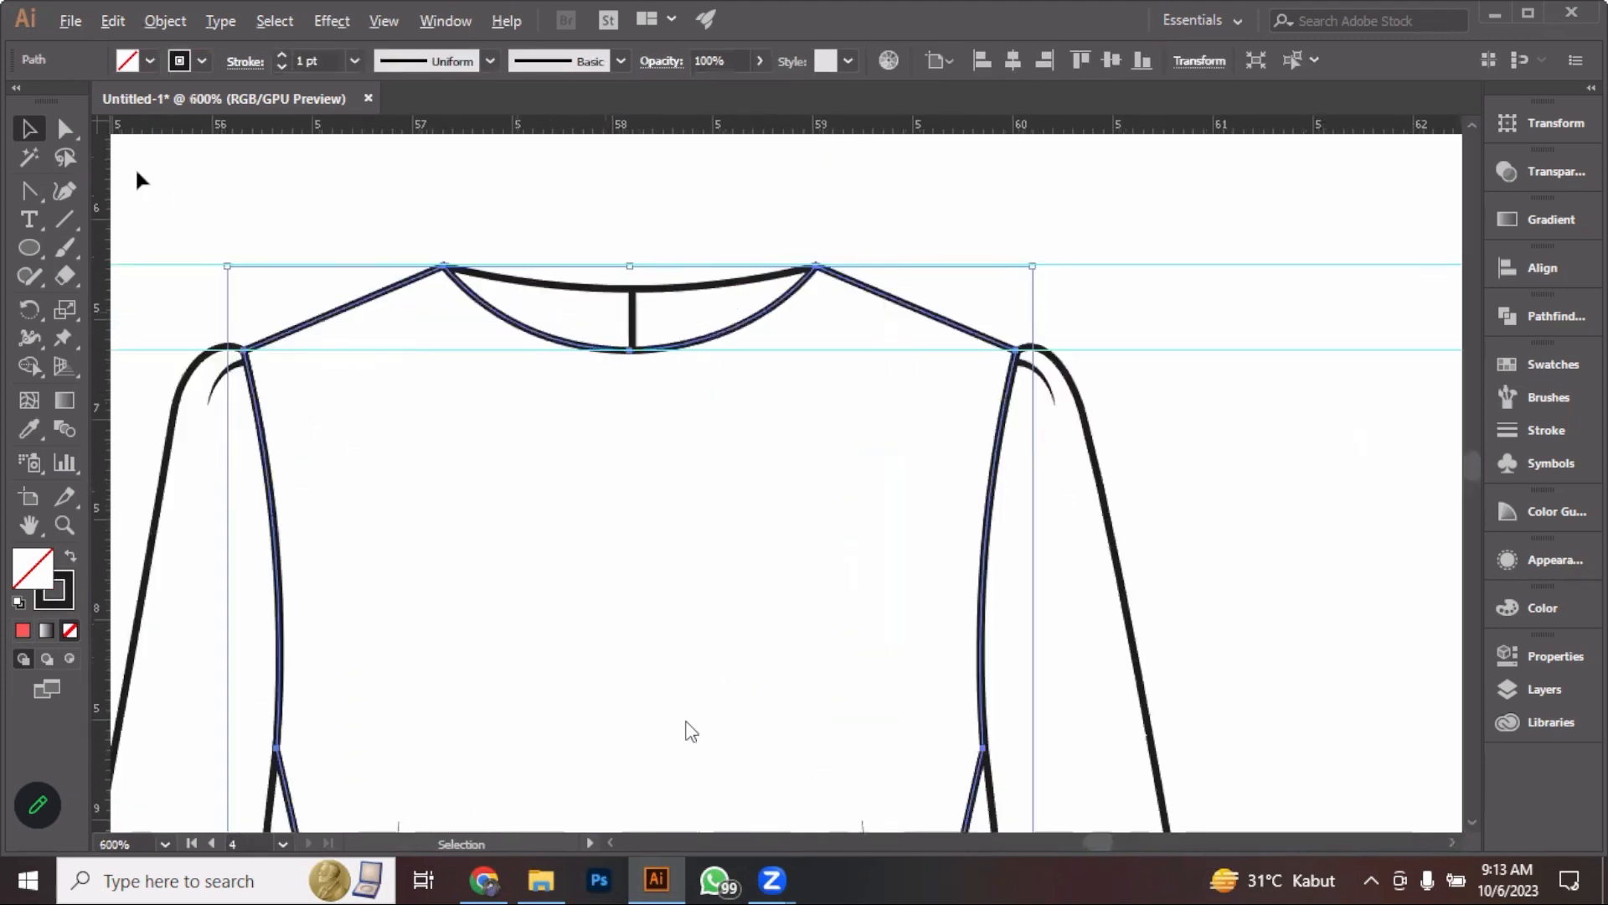
click(65, 128)
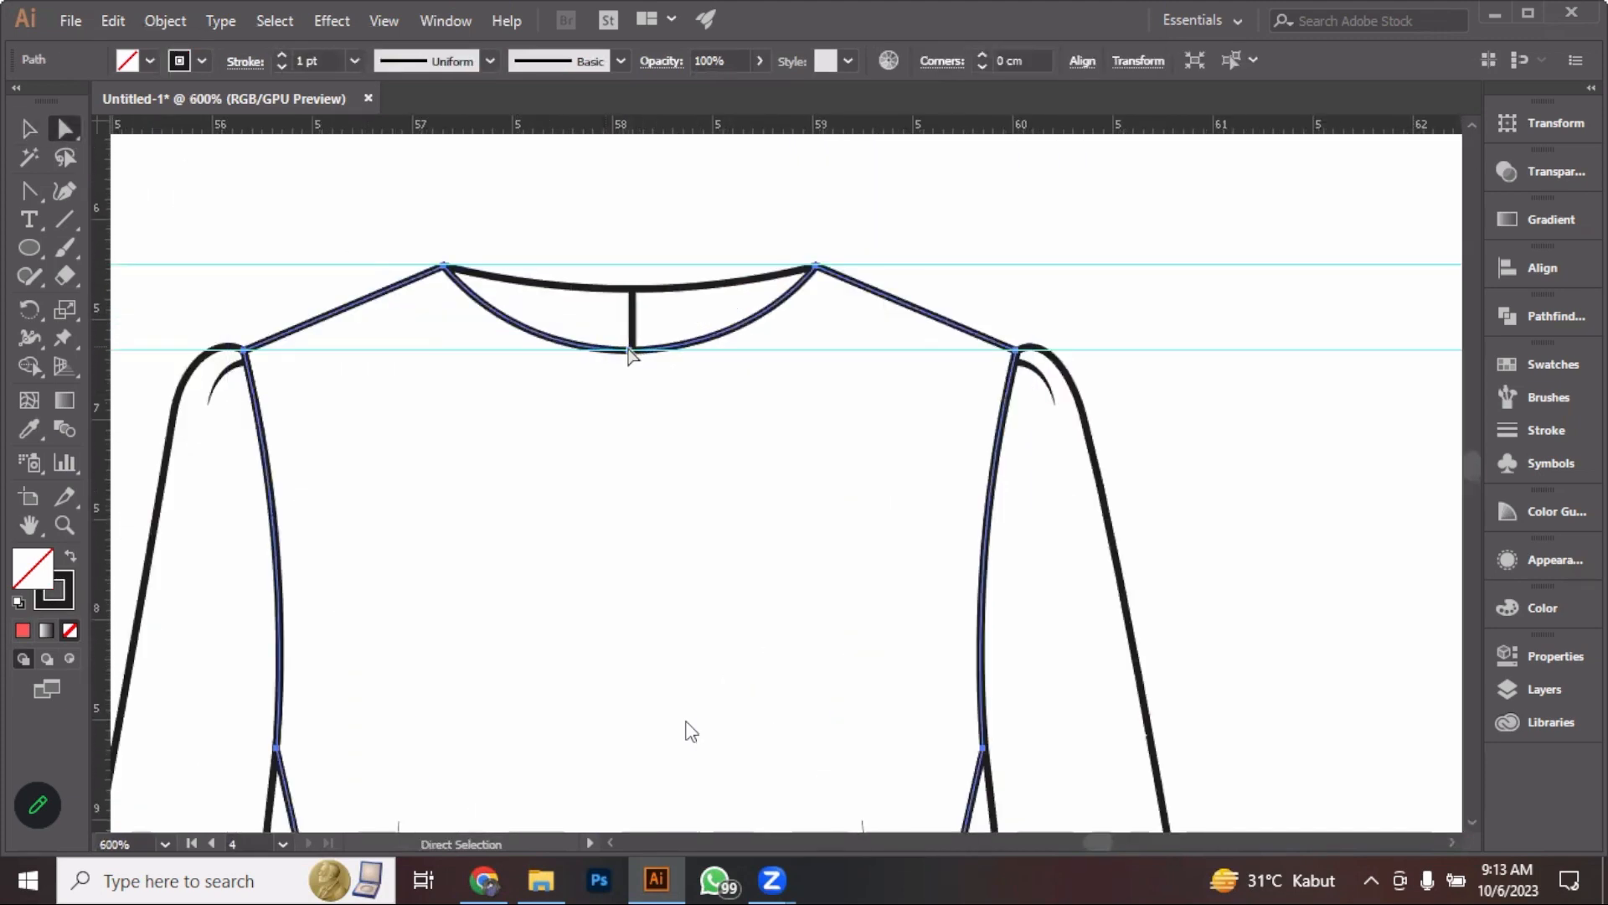
drag(630, 352, 637, 304)
scroll(539, 299, up, 2)
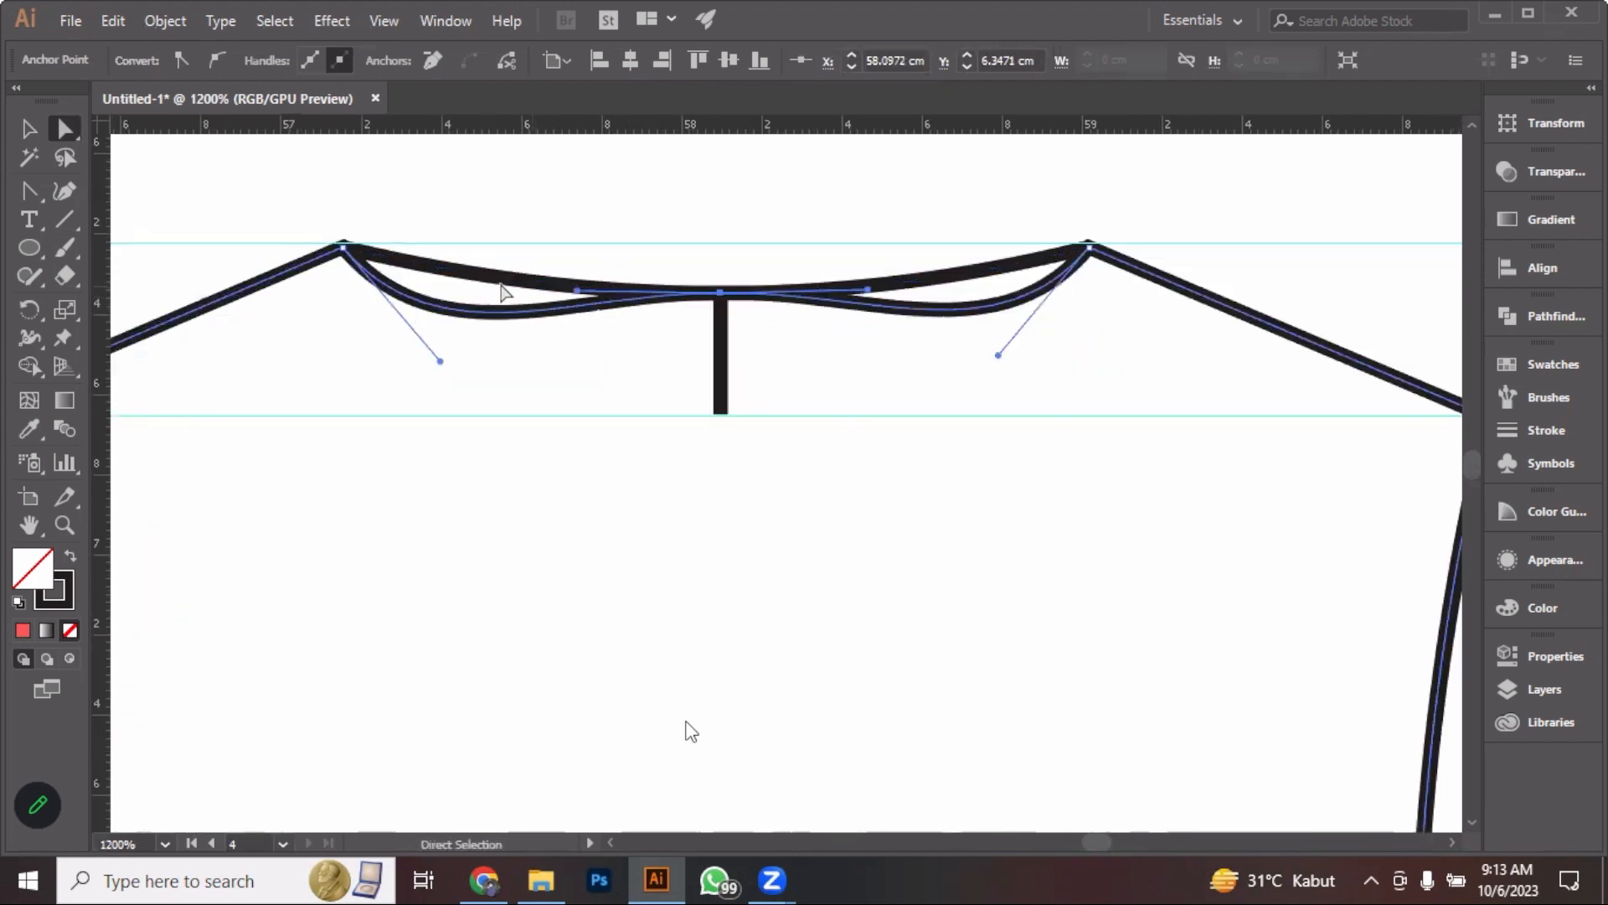
Adjust the raised neckline's curve handles on both sides with the Anchor Point tool so it follows the upper neck curve
key(shift+c)
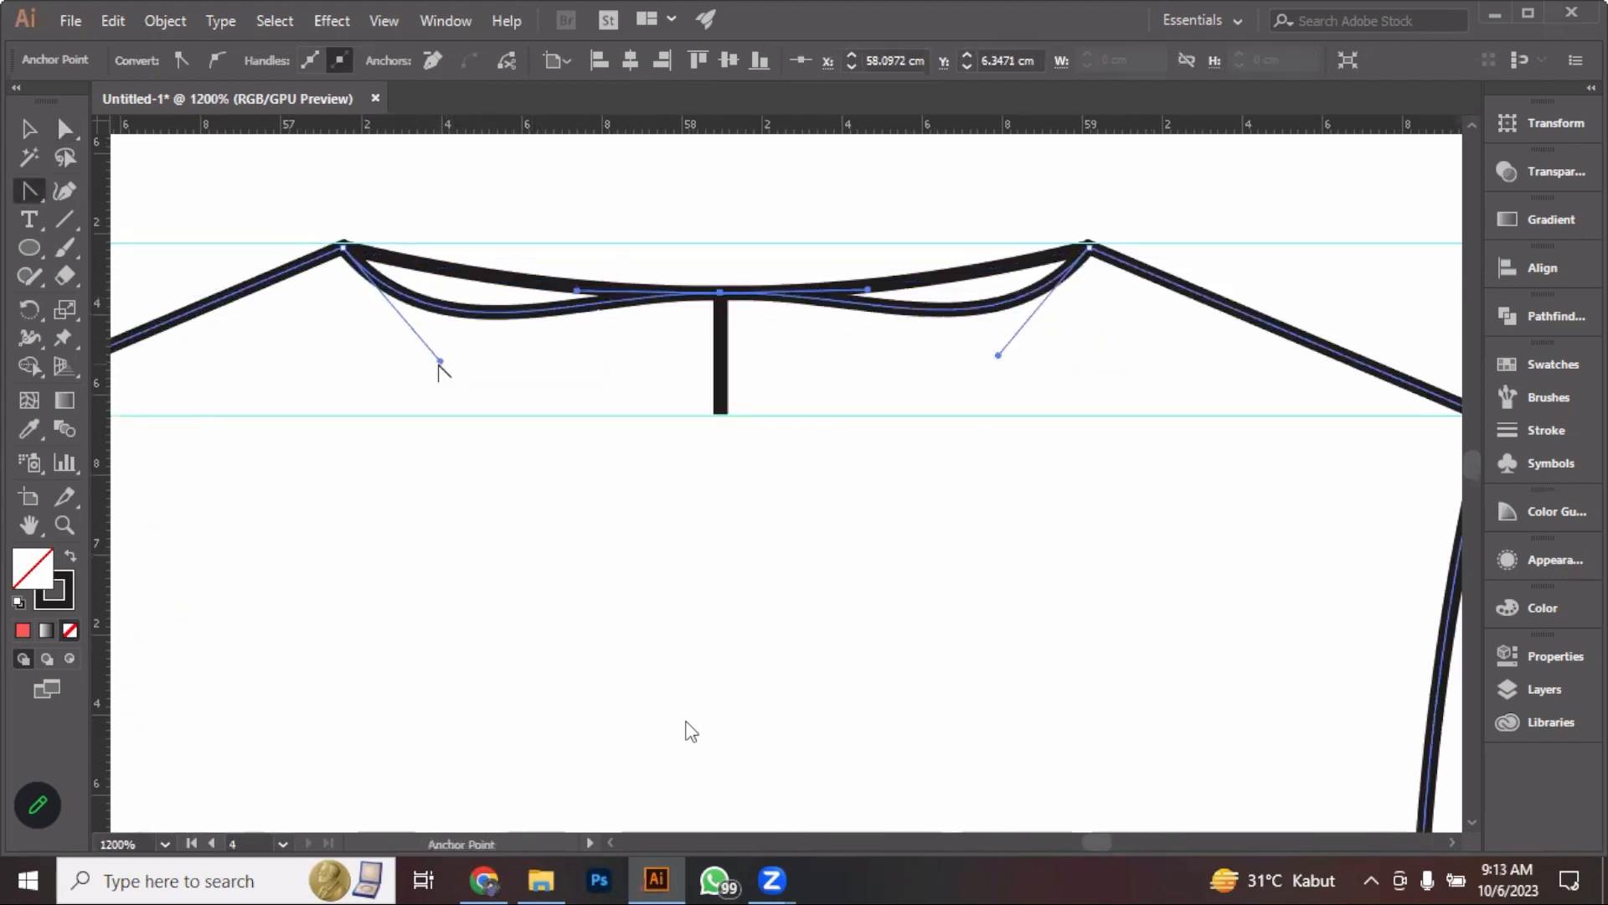
drag(441, 361, 493, 290)
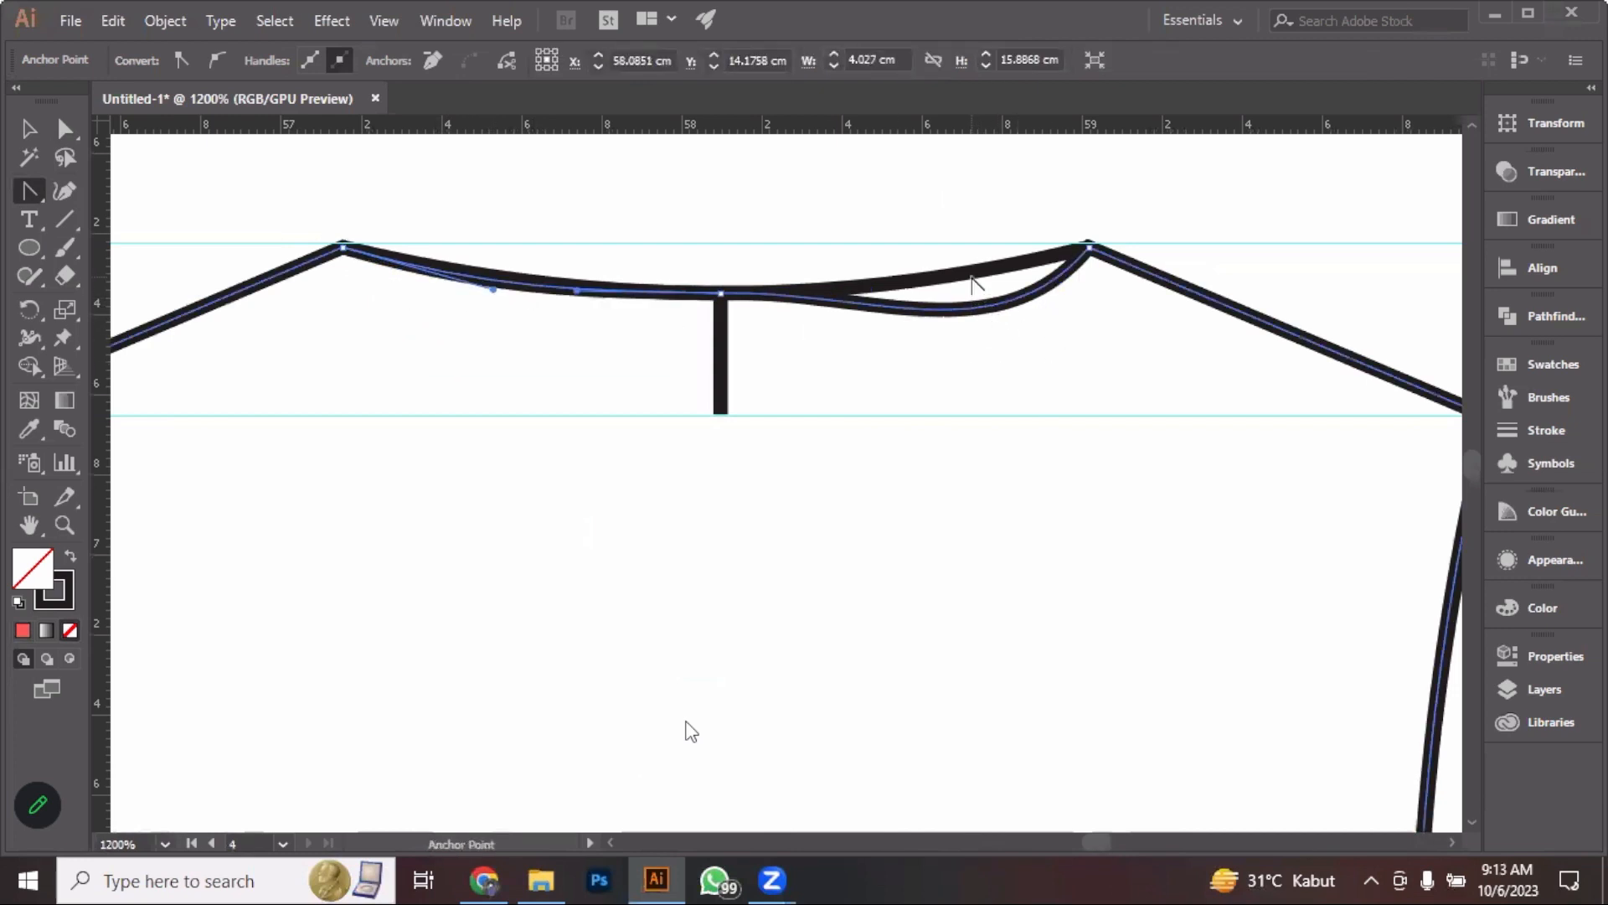
mouse_move(985, 311)
mouse_down()
mouse_move(963, 276)
mouse_move(878, 255)
mouse_move(848, 286)
mouse_up()
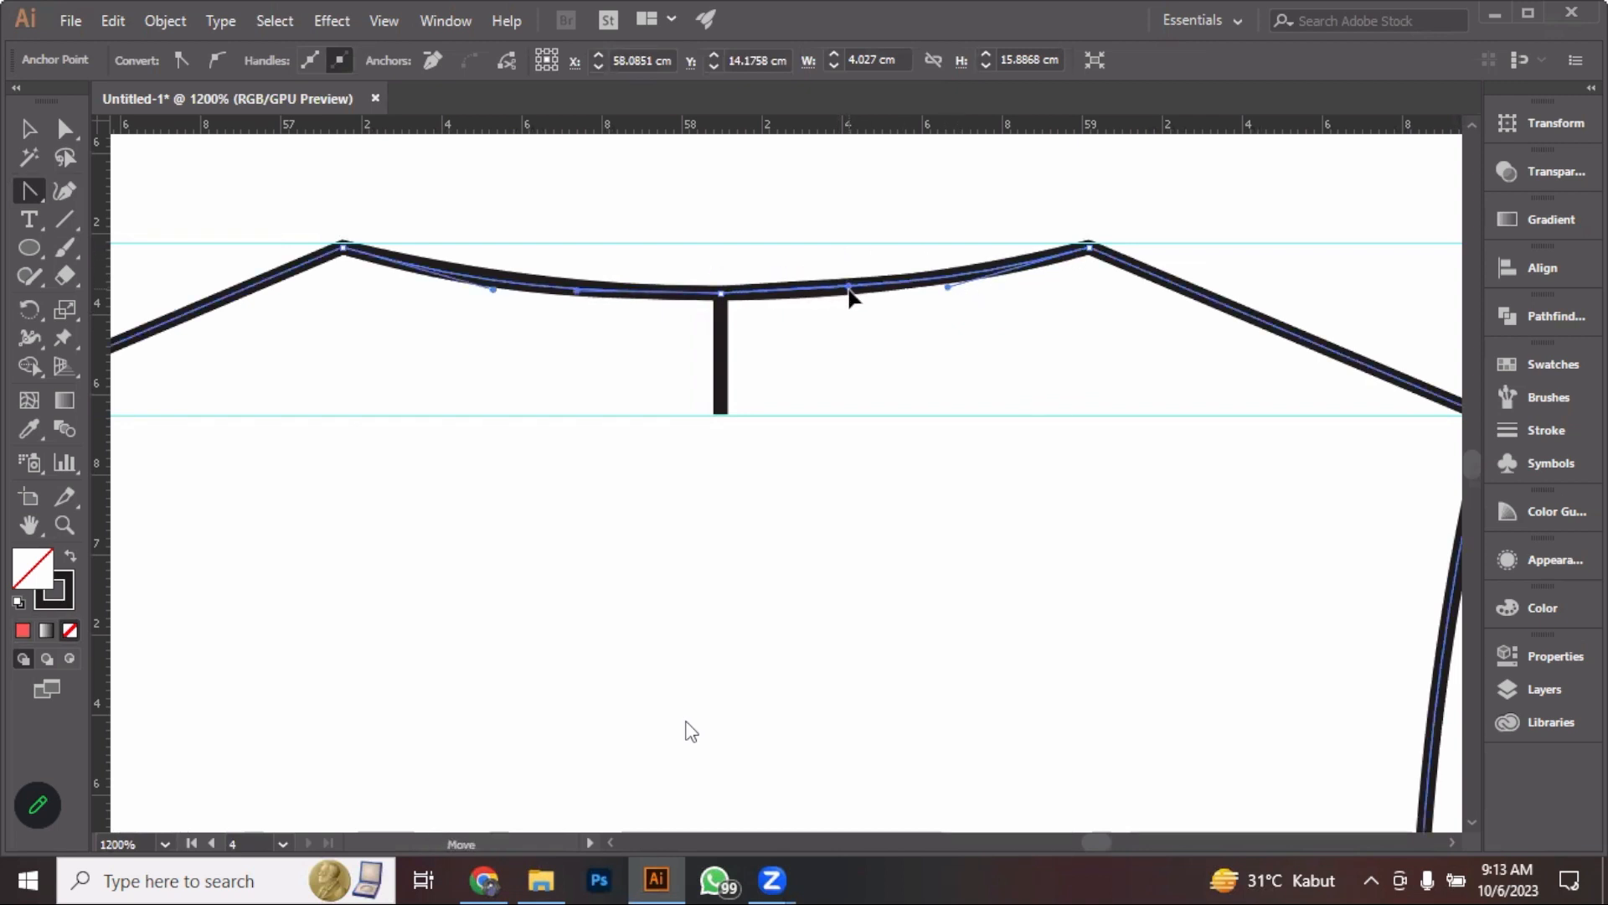
Fine-tune the back neckline's right shoulder handle so its right half follows the upper neck curve, and deselect the bodice
drag(948, 290, 954, 284)
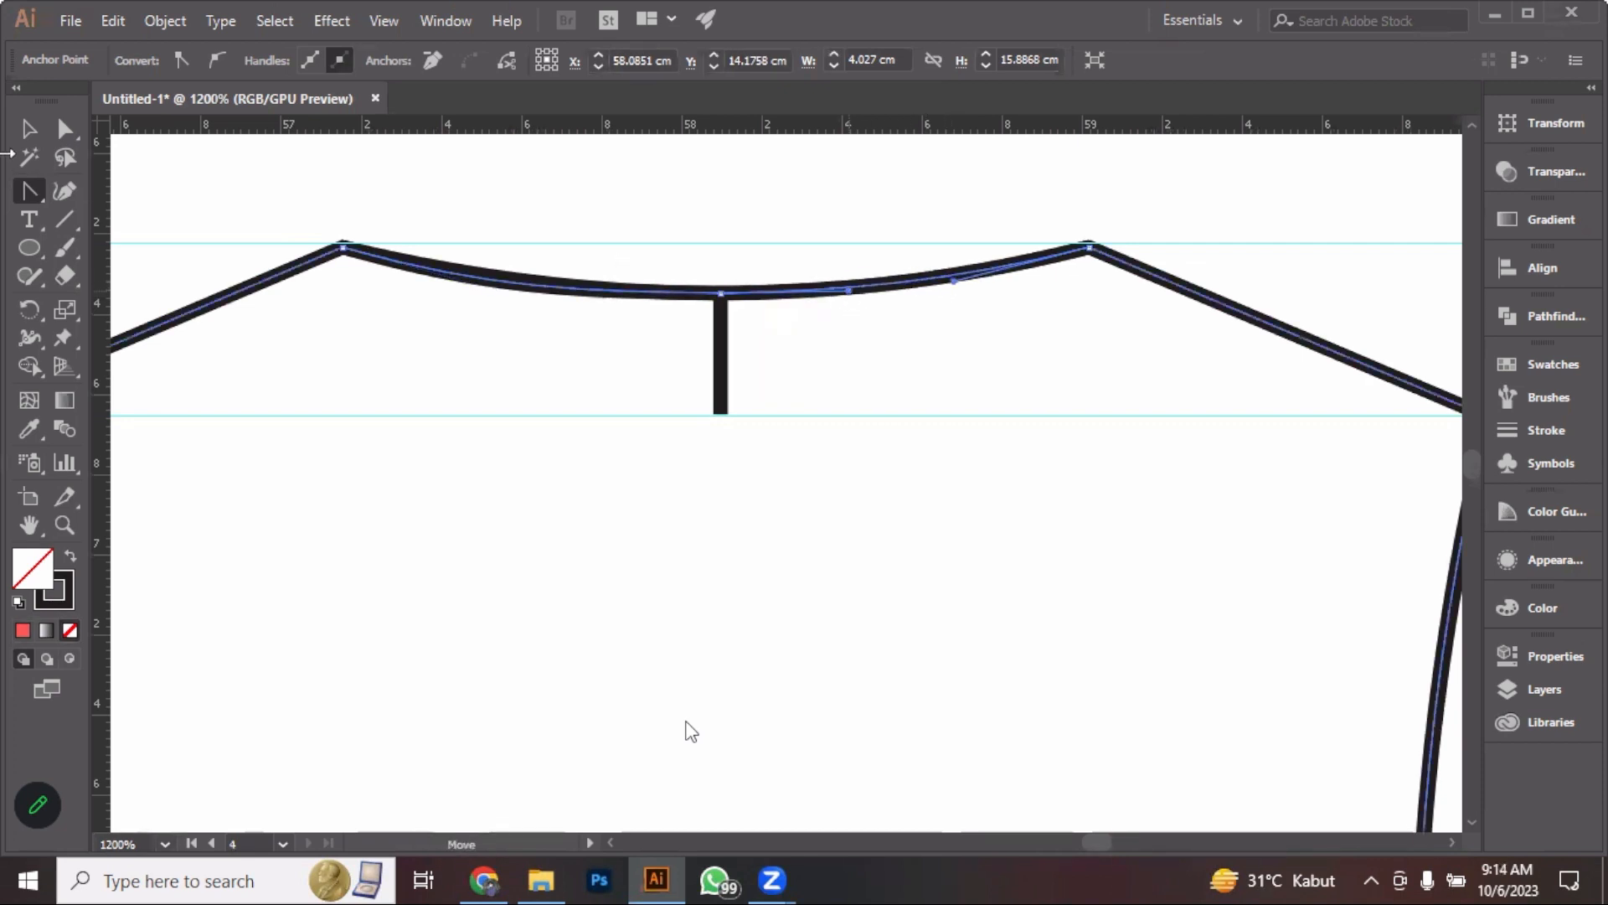
click(31, 130)
click(575, 325)
scroll(575, 325, down, 5)
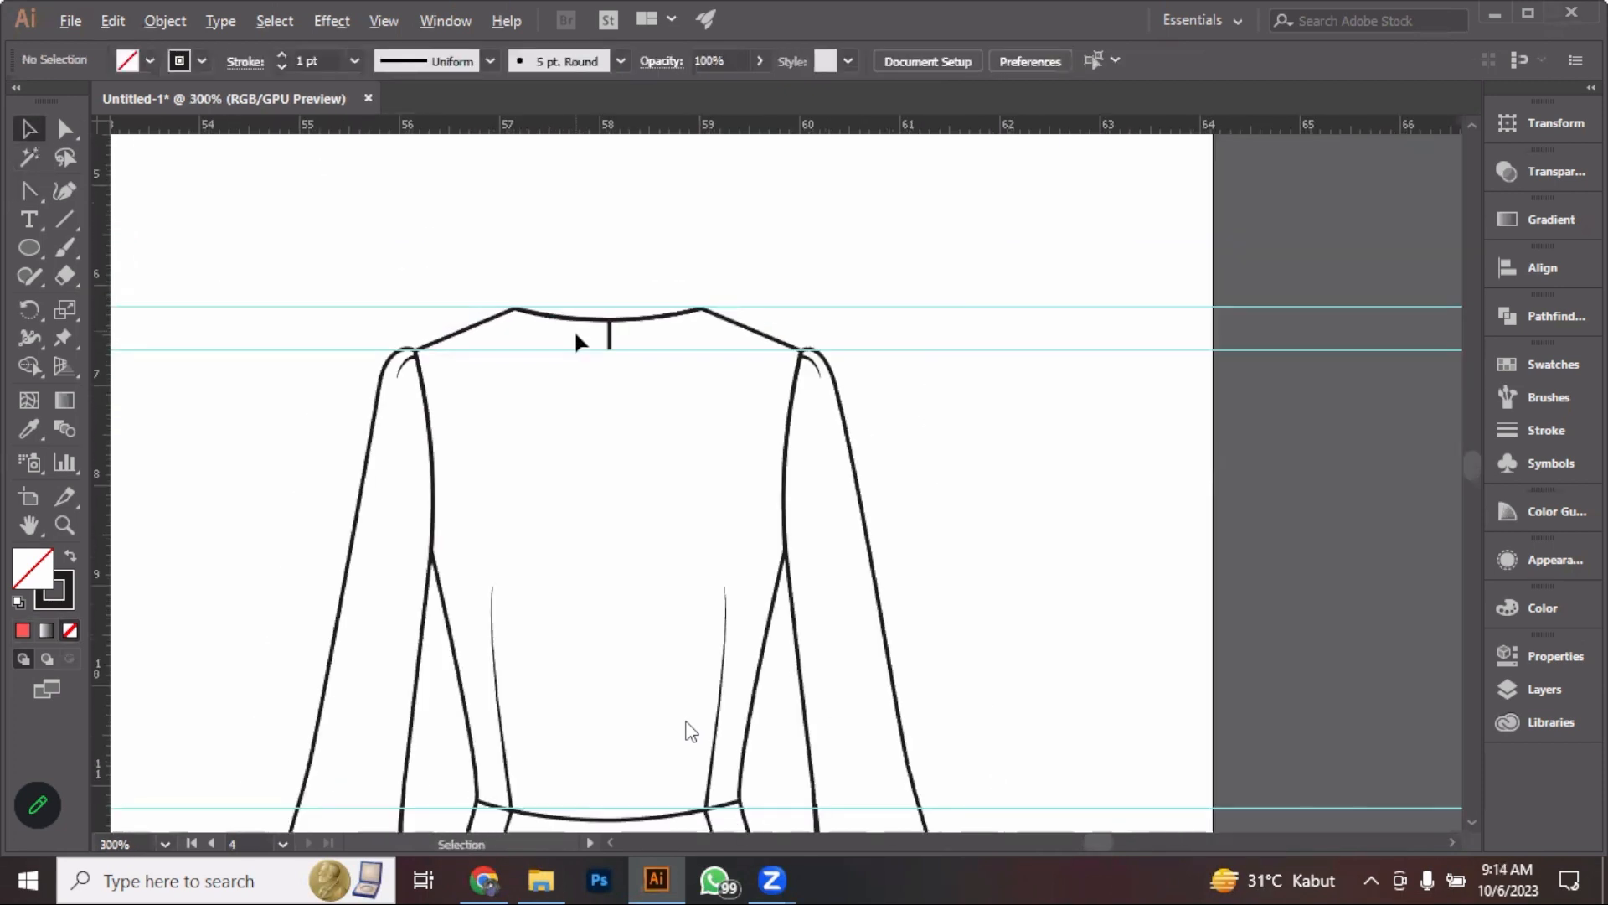
scroll(620, 404, down, 1)
scroll(627, 403, down, 3)
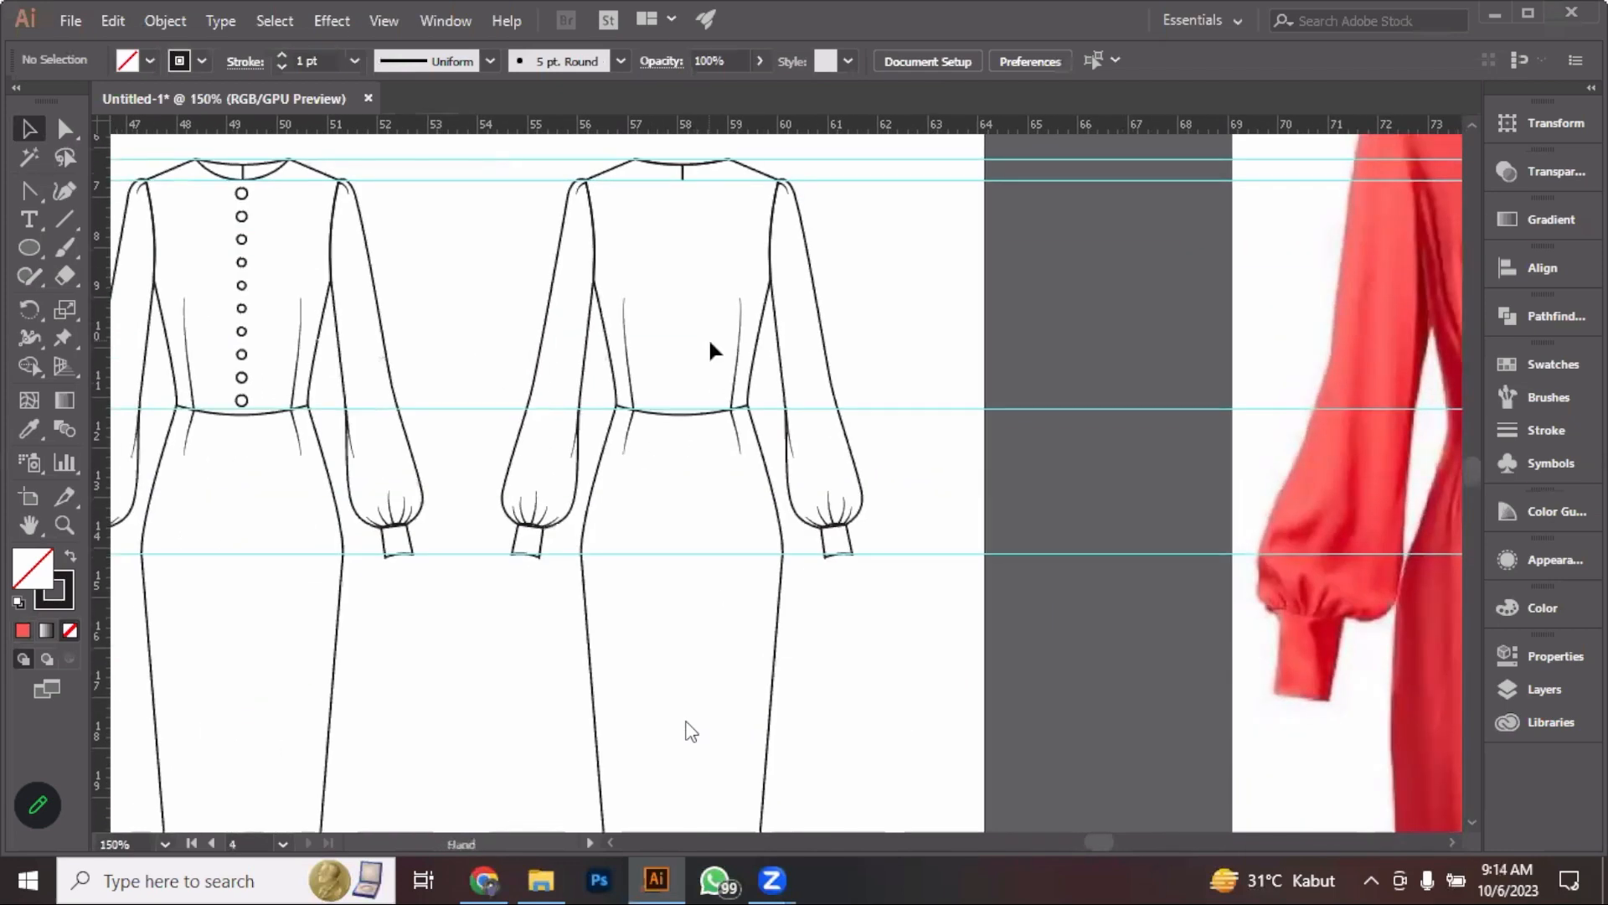
Stretch the short centre line below the back neckline down through the bodice and skirt to the hem
click(684, 174)
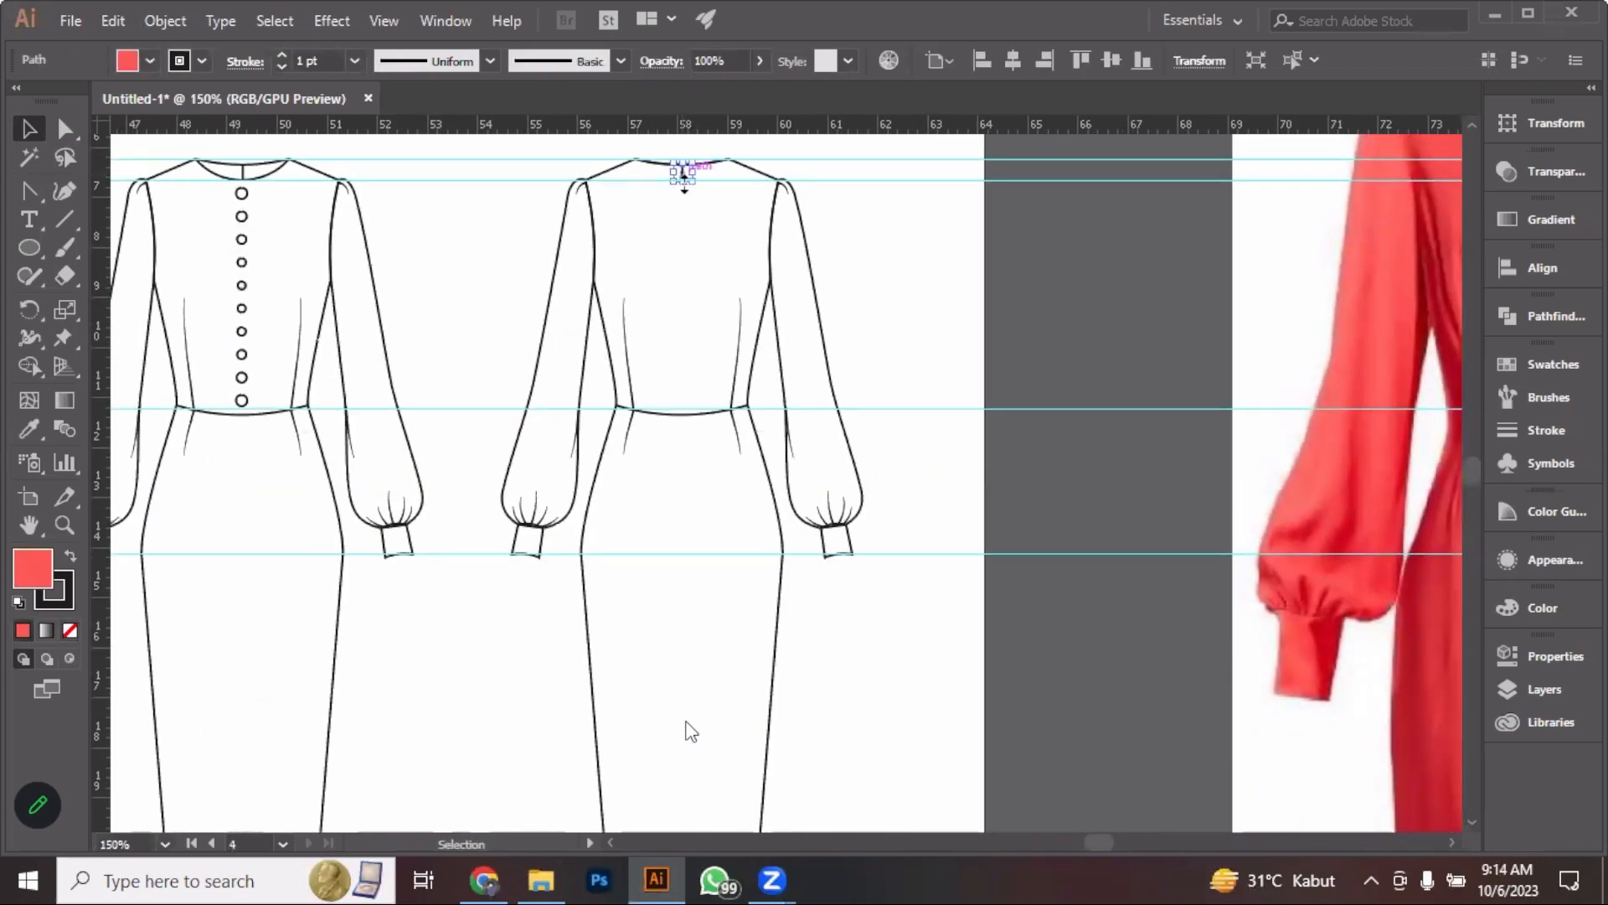
drag(684, 179, 684, 422)
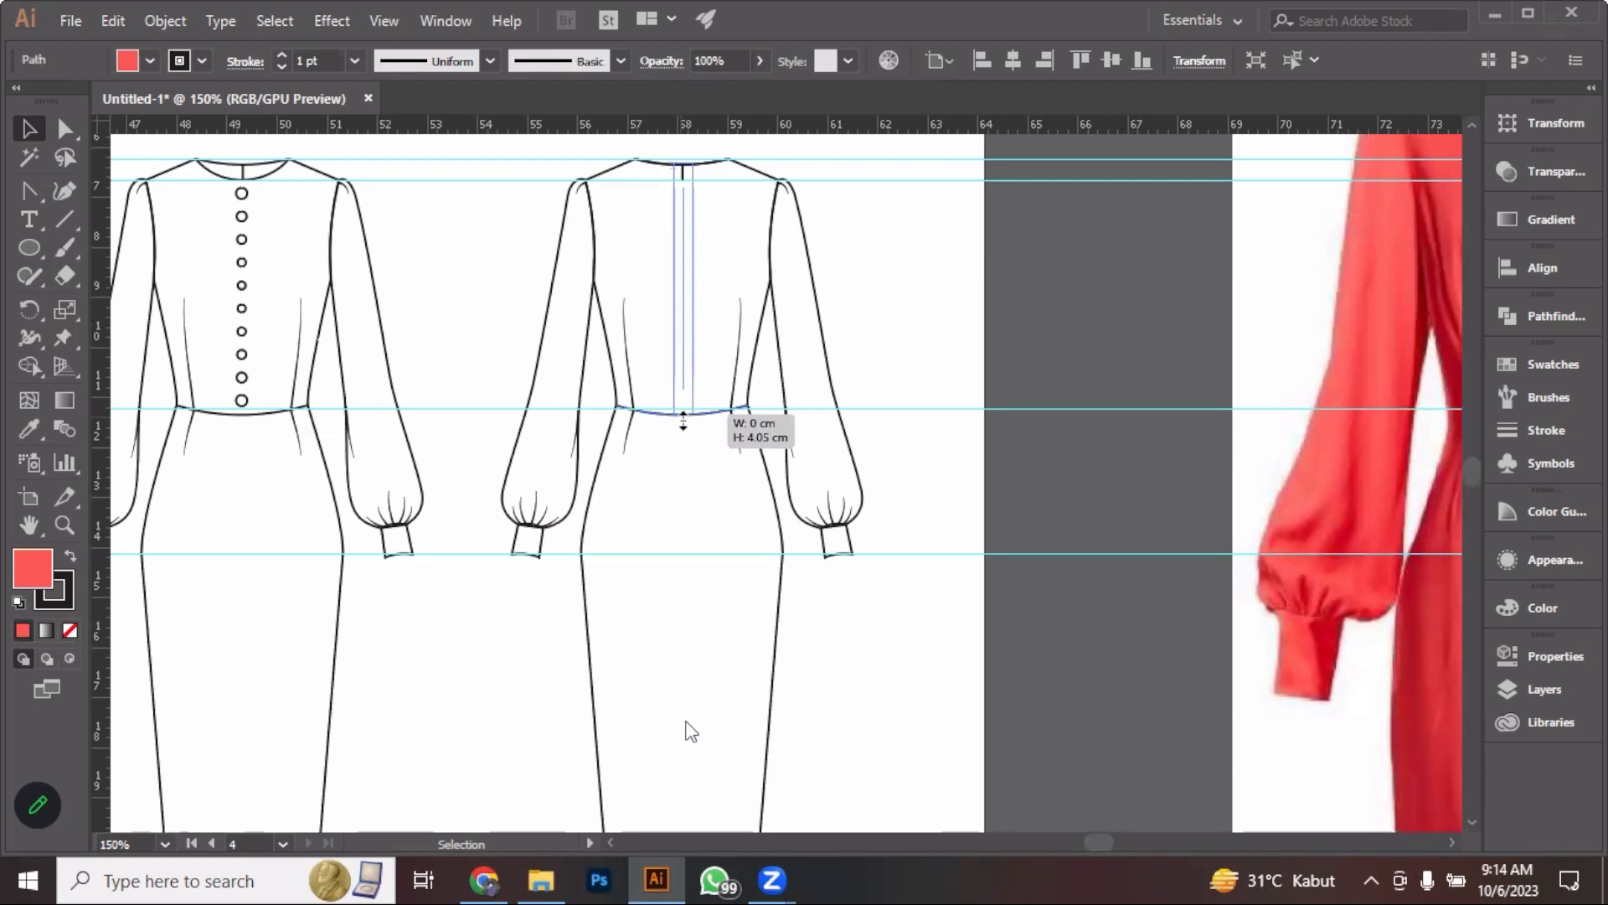
drag(693, 509, 726, 625)
click(1009, 516)
drag(1051, 370, 861, 659)
Extend the upper end of the centre-back line up to the neckline curve and deselect it
scroll(867, 556, up, 5)
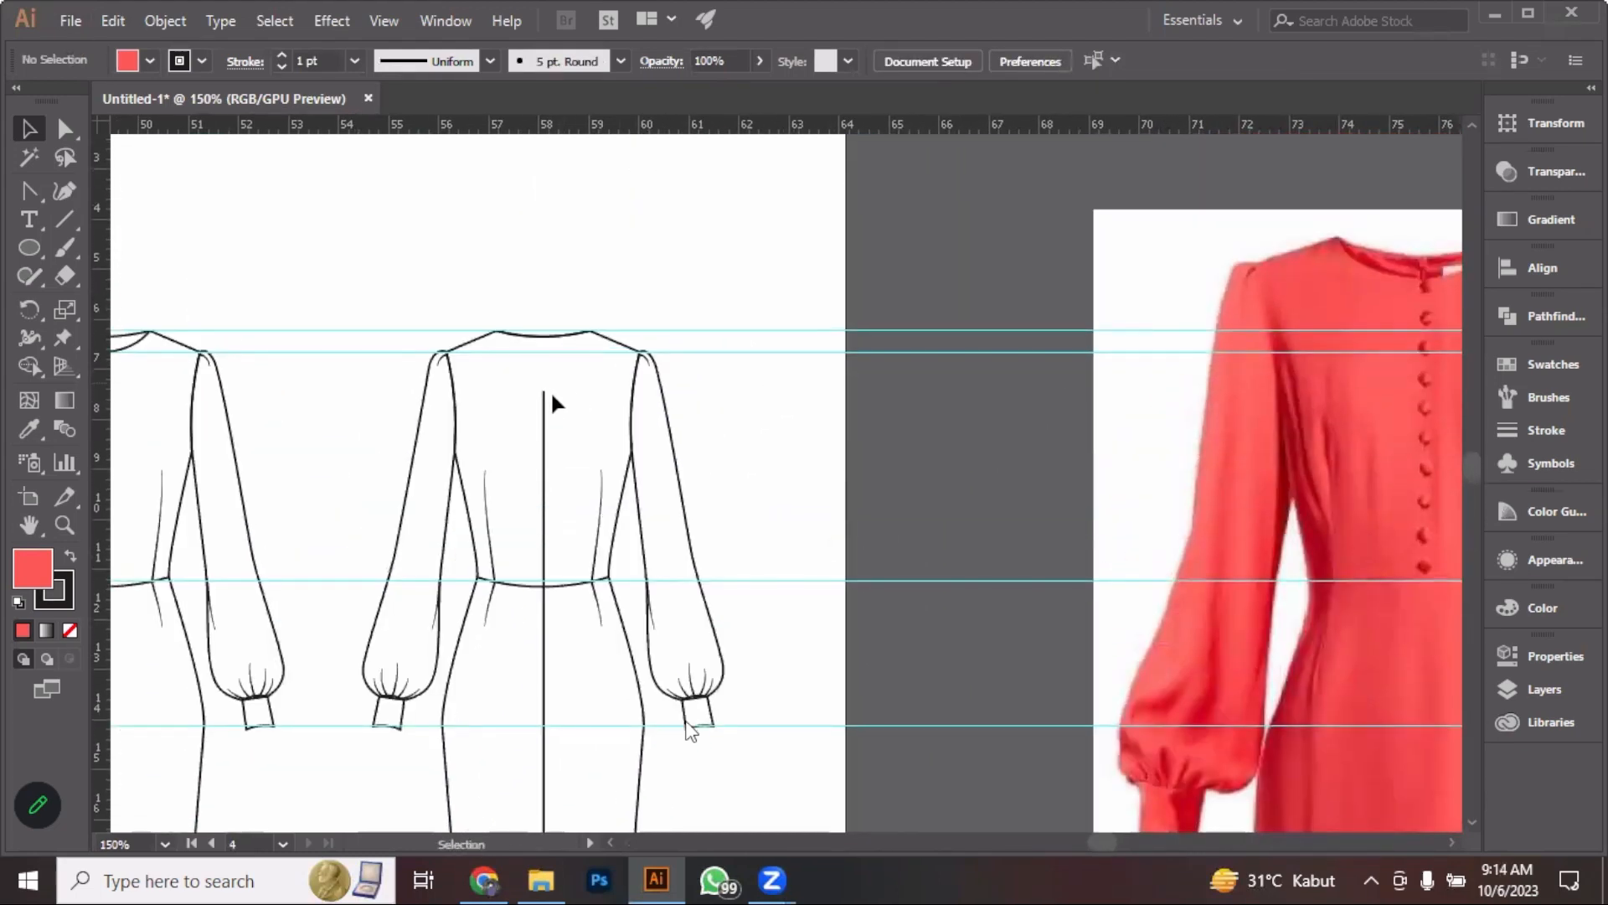
click(544, 382)
scroll(544, 382, up, 2)
drag(540, 391, 571, 291)
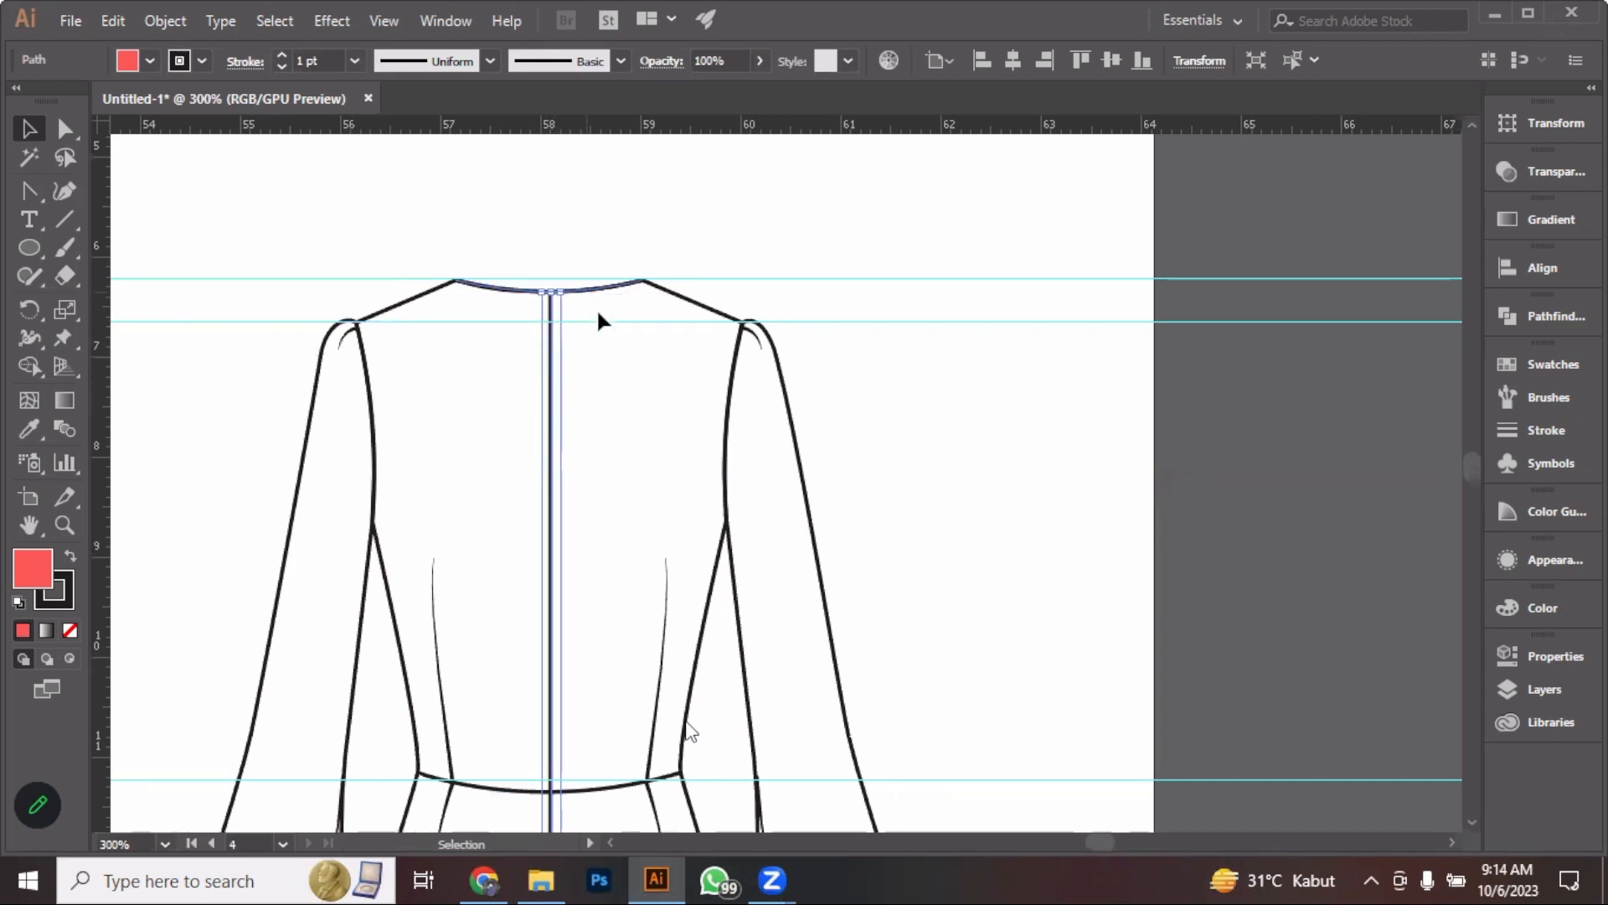
scroll(596, 308, down, 3)
click(818, 441)
drag(818, 441, 781, 494)
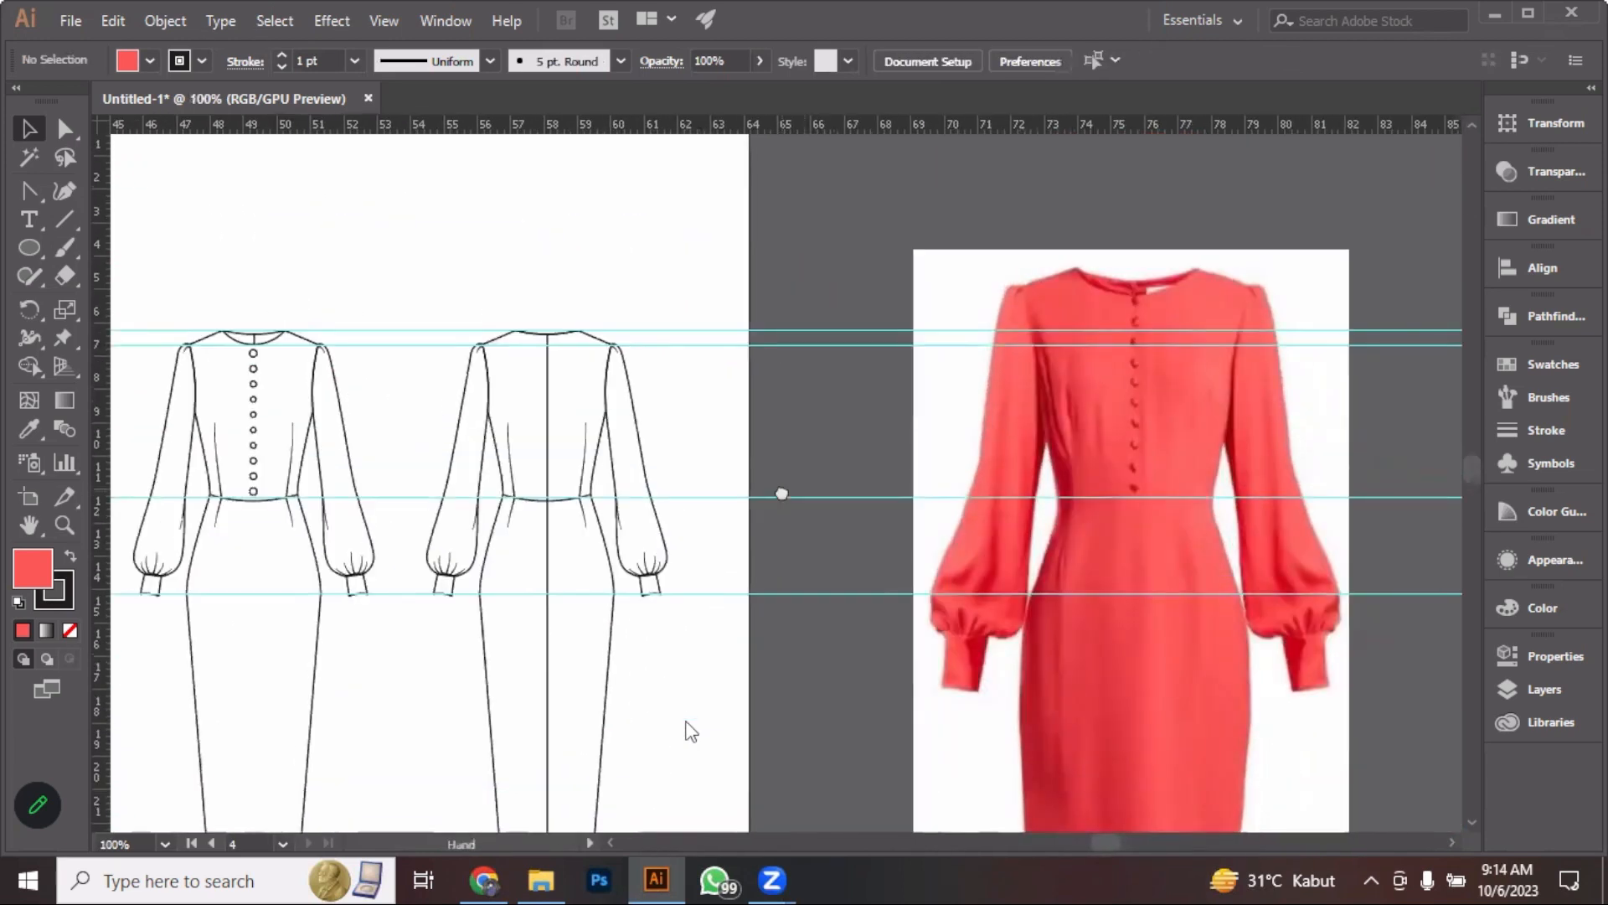
Draw a short horizontal stop mark across the centre-back line just above the hip guide with the Pen tool, at Y about 13.83 cm
scroll(546, 562, up, 2)
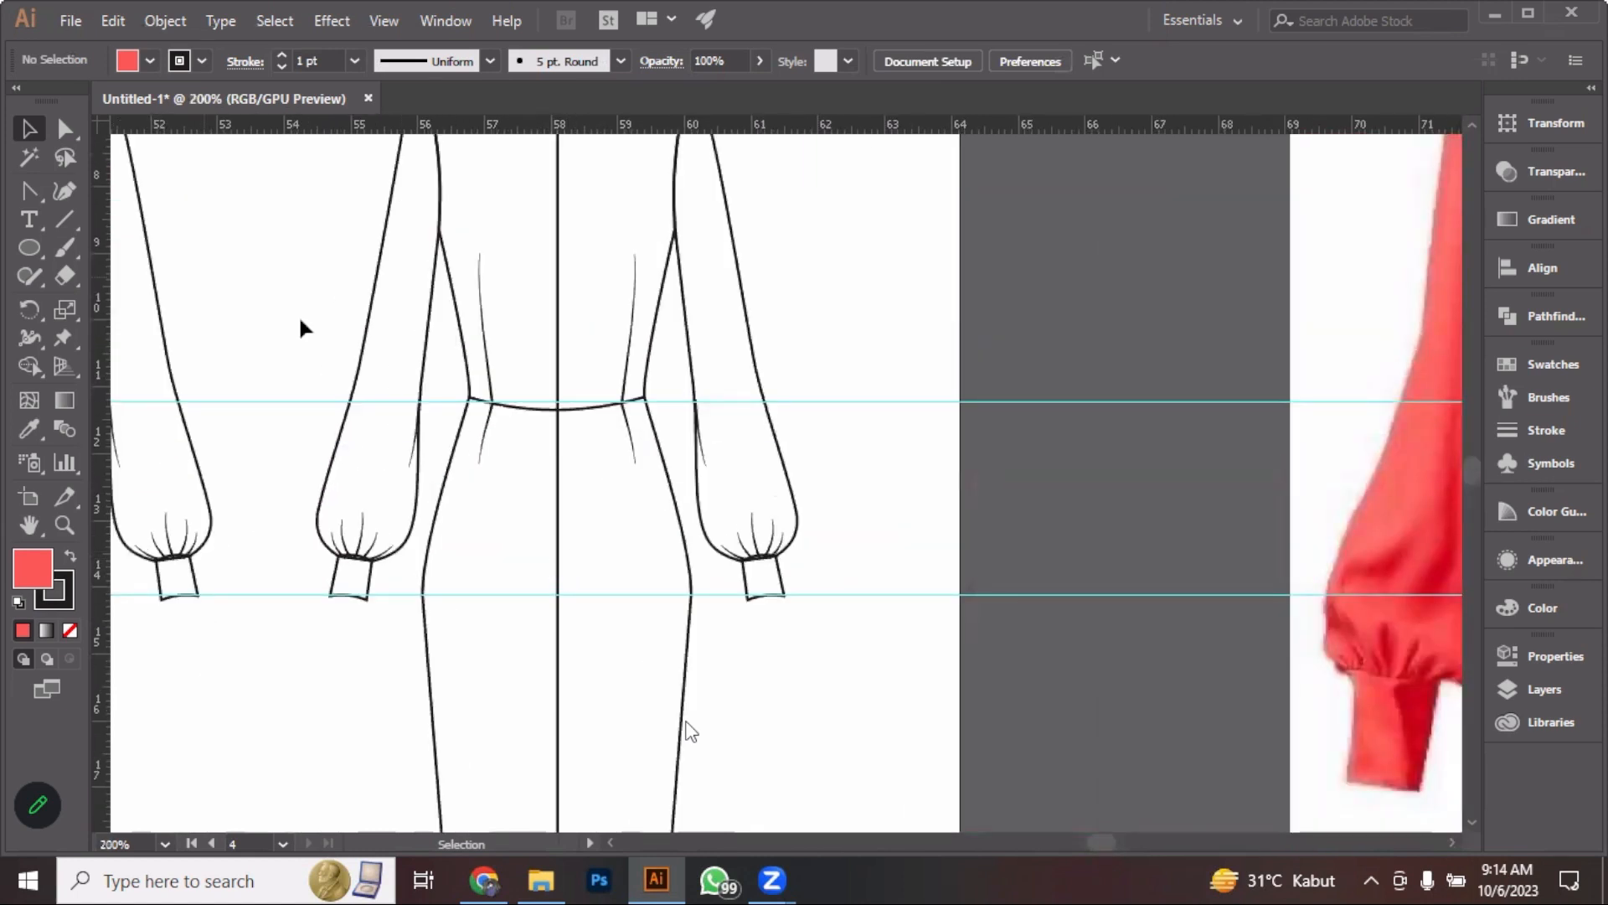
click(27, 189)
click(102, 195)
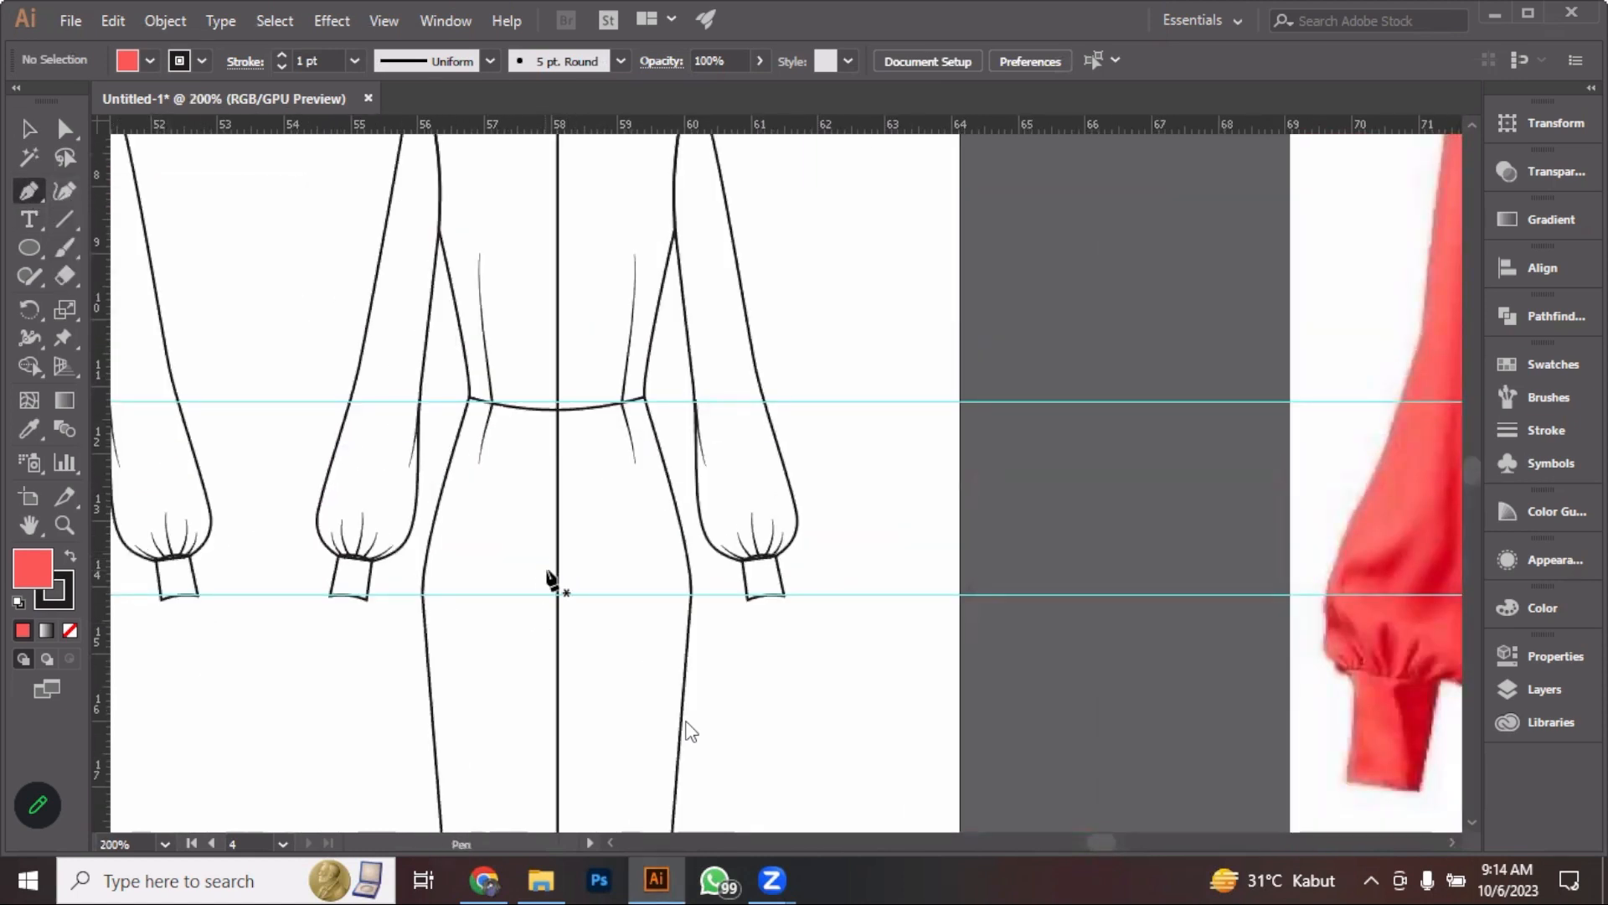
scroll(549, 576, up, 1)
scroll(553, 580, up, 1)
click(558, 574)
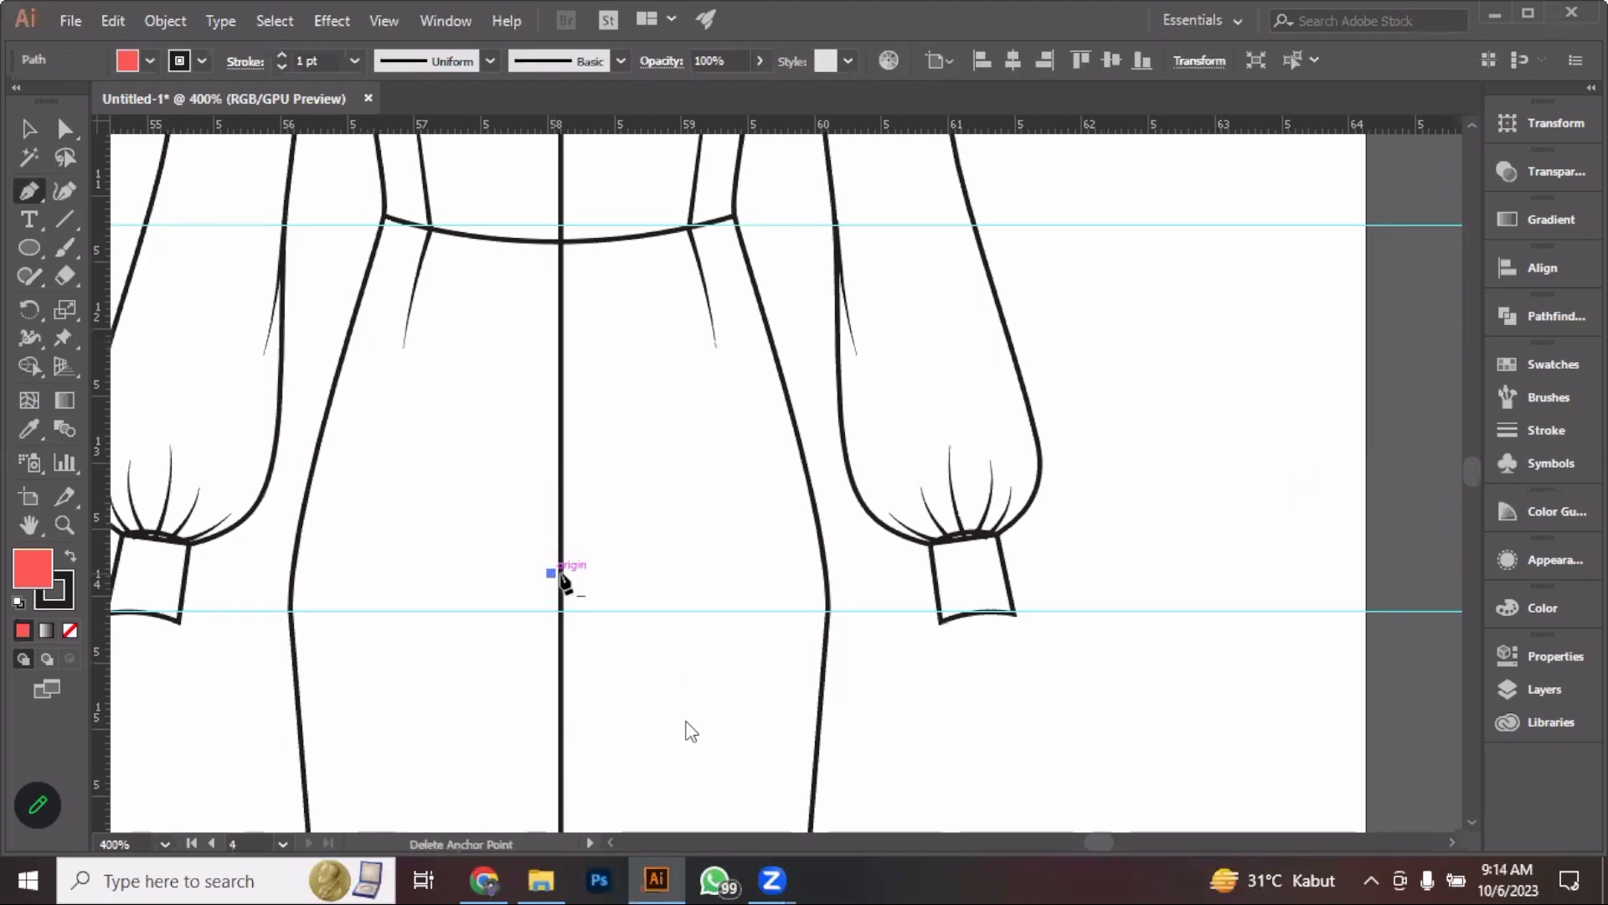
click(27, 129)
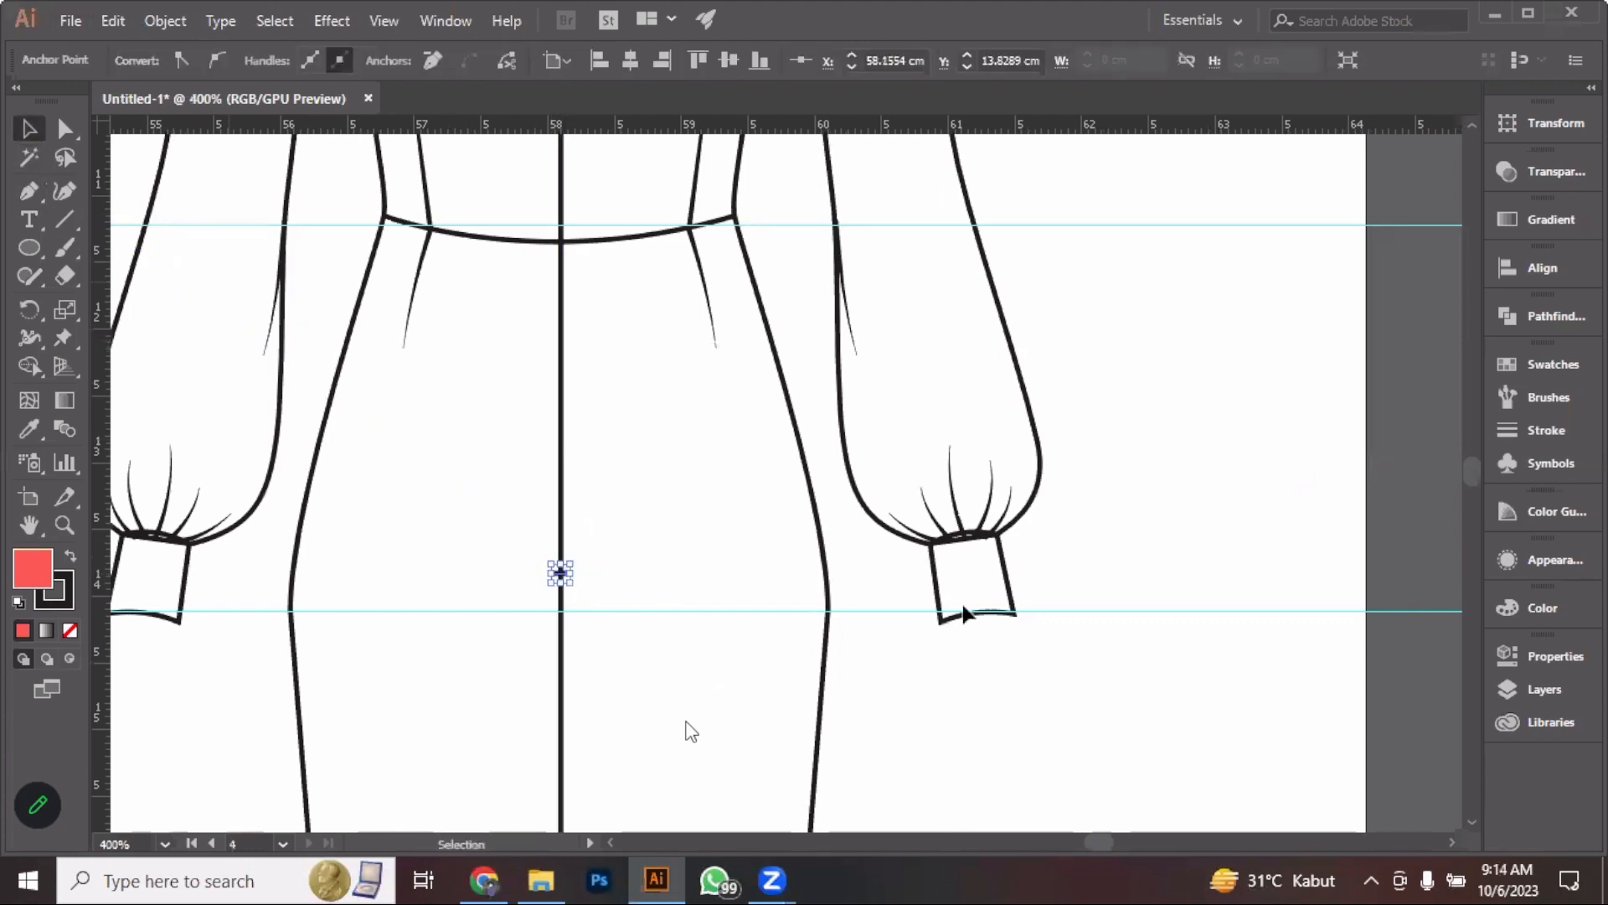
click(560, 574)
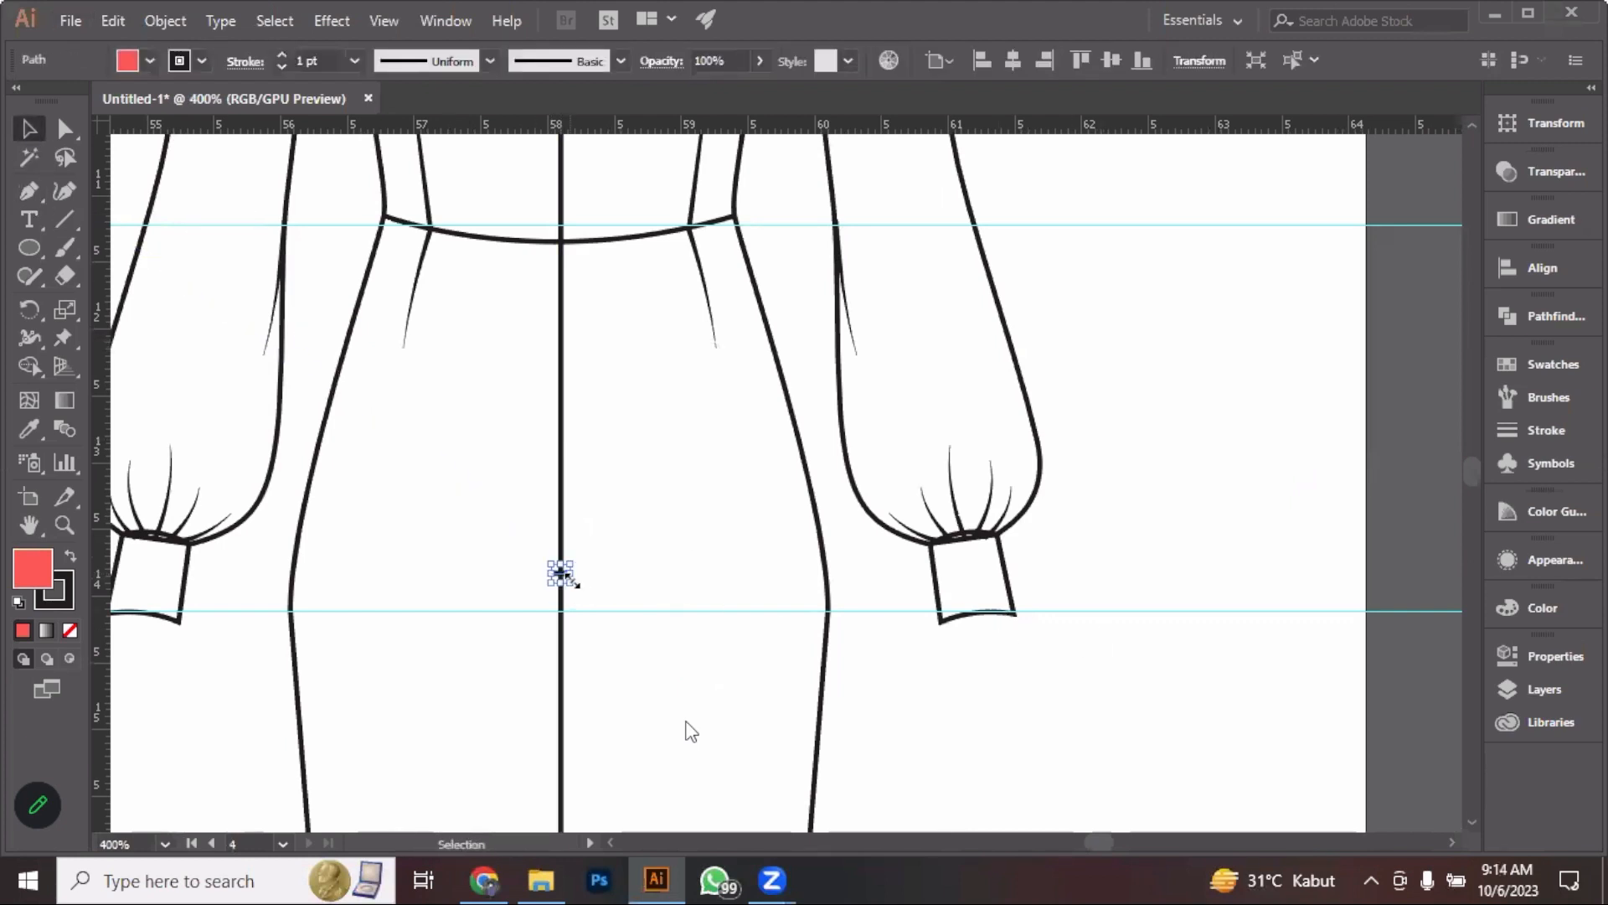
click(1142, 223)
scroll(978, 350, down, 3)
key(space)
drag(919, 498, 883, 648)
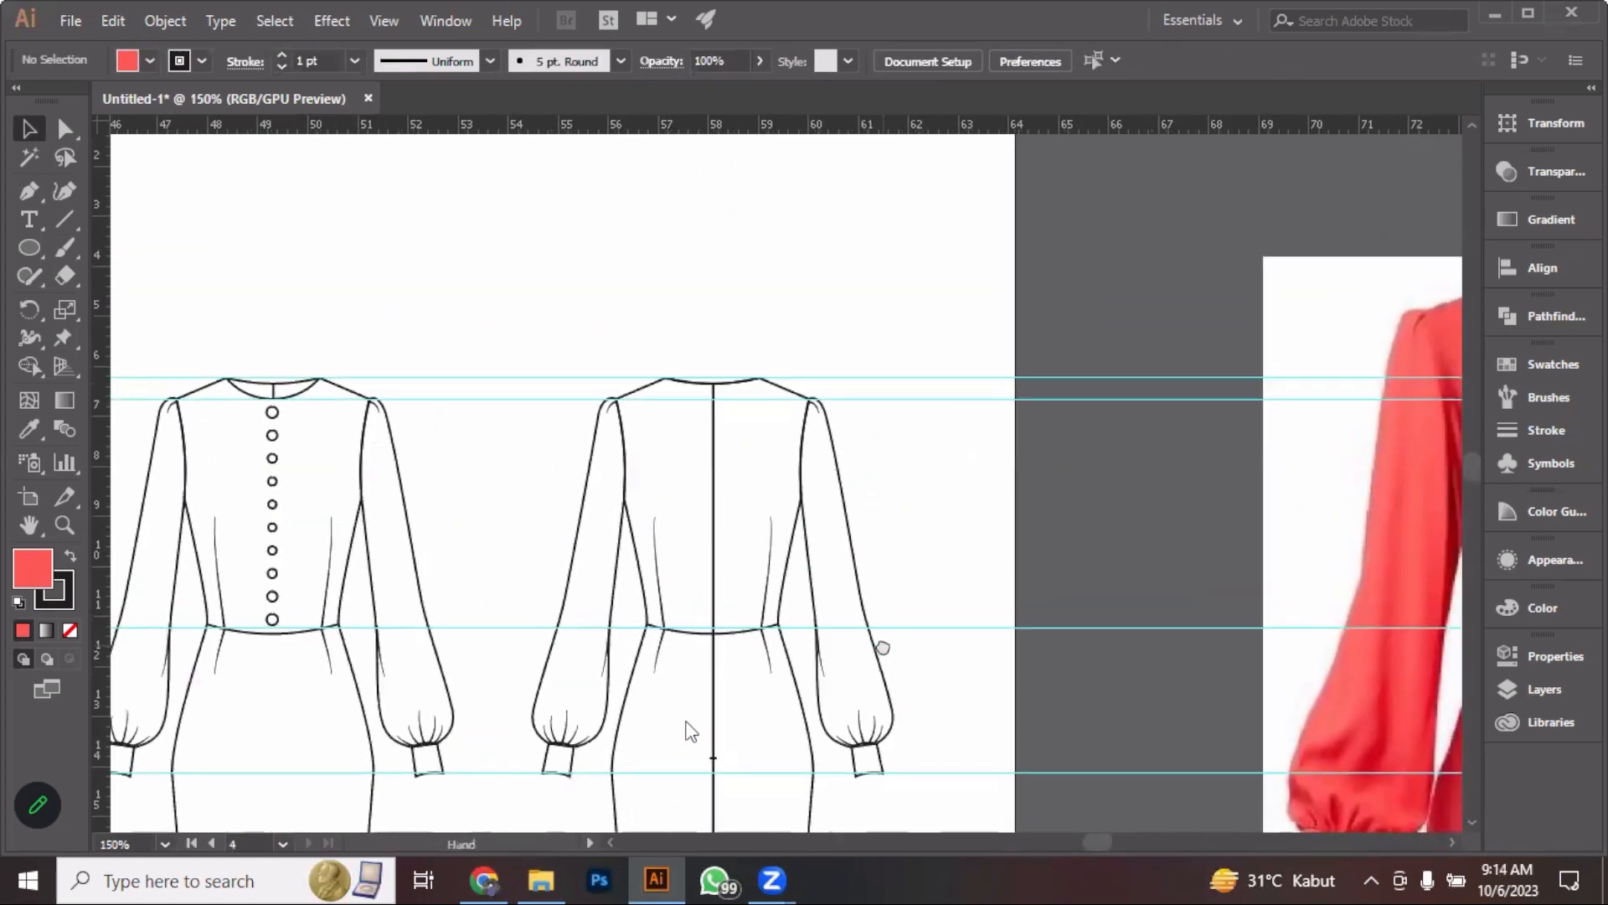
key(space)
drag(915, 539, 842, 498)
scroll(626, 329, up, 6)
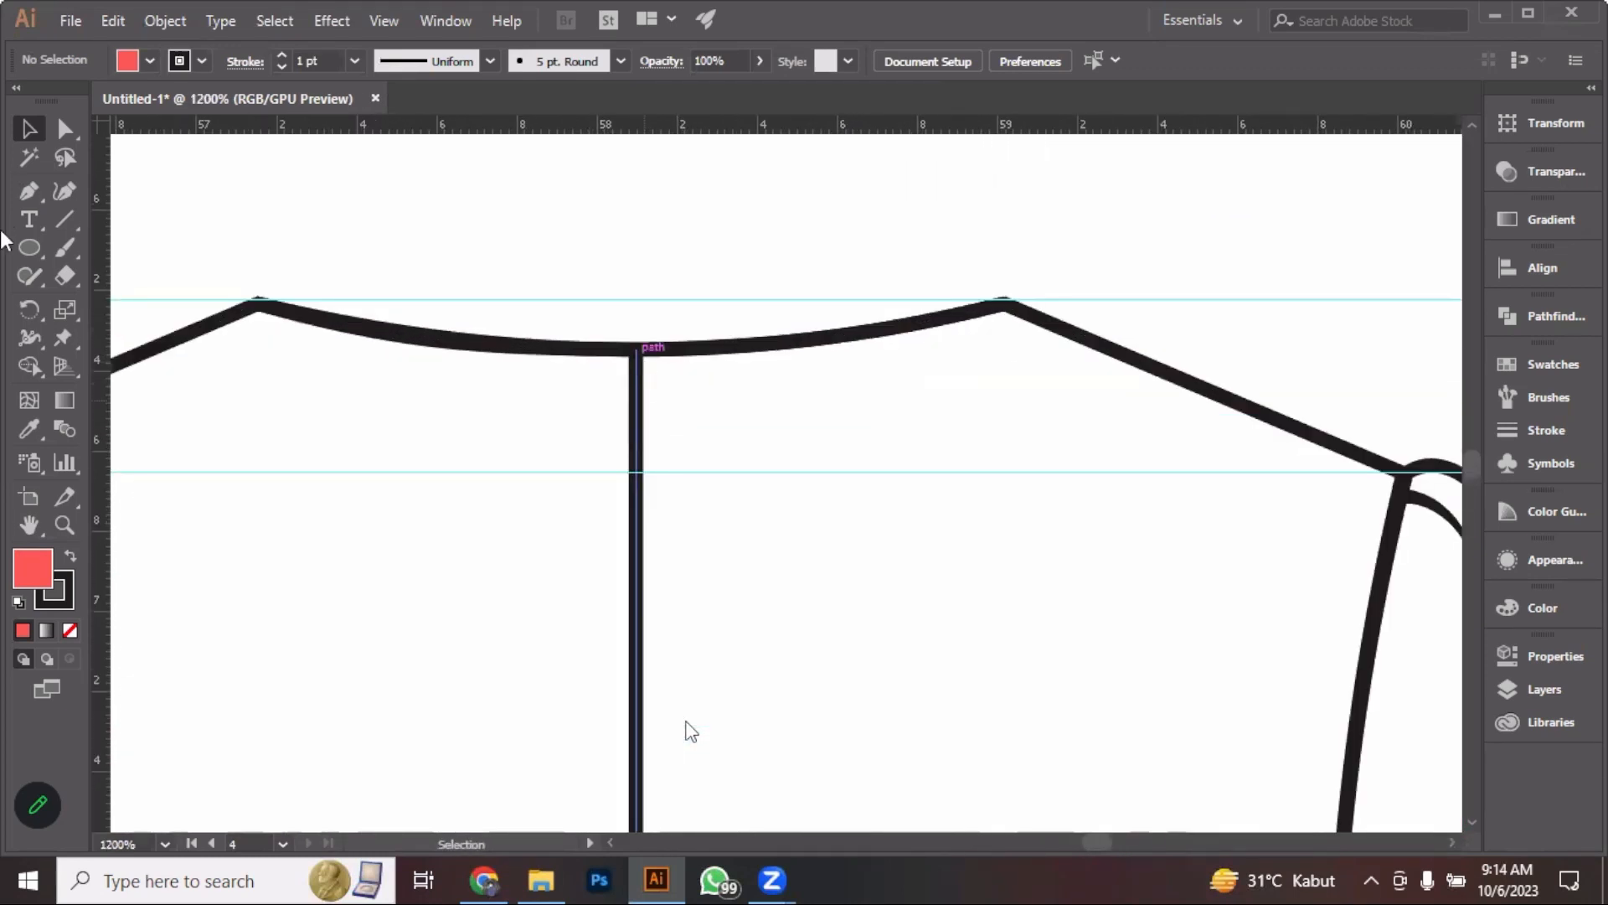
click(32, 191)
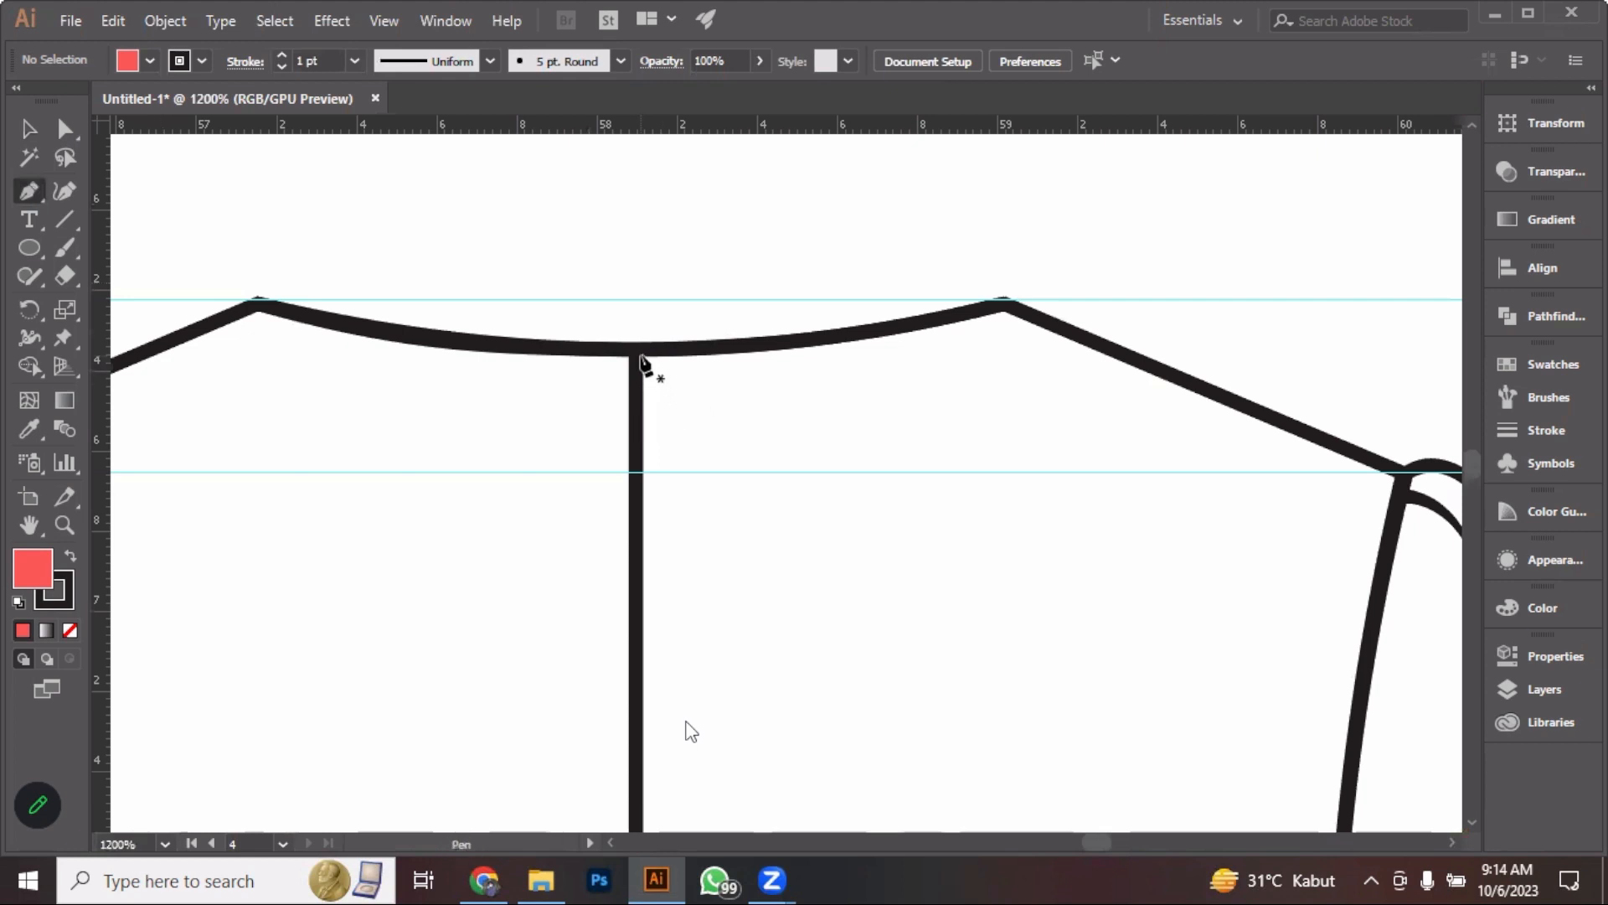
drag(663, 421, 663, 417)
key(ctrl+z)
click(637, 350)
key(Escape)
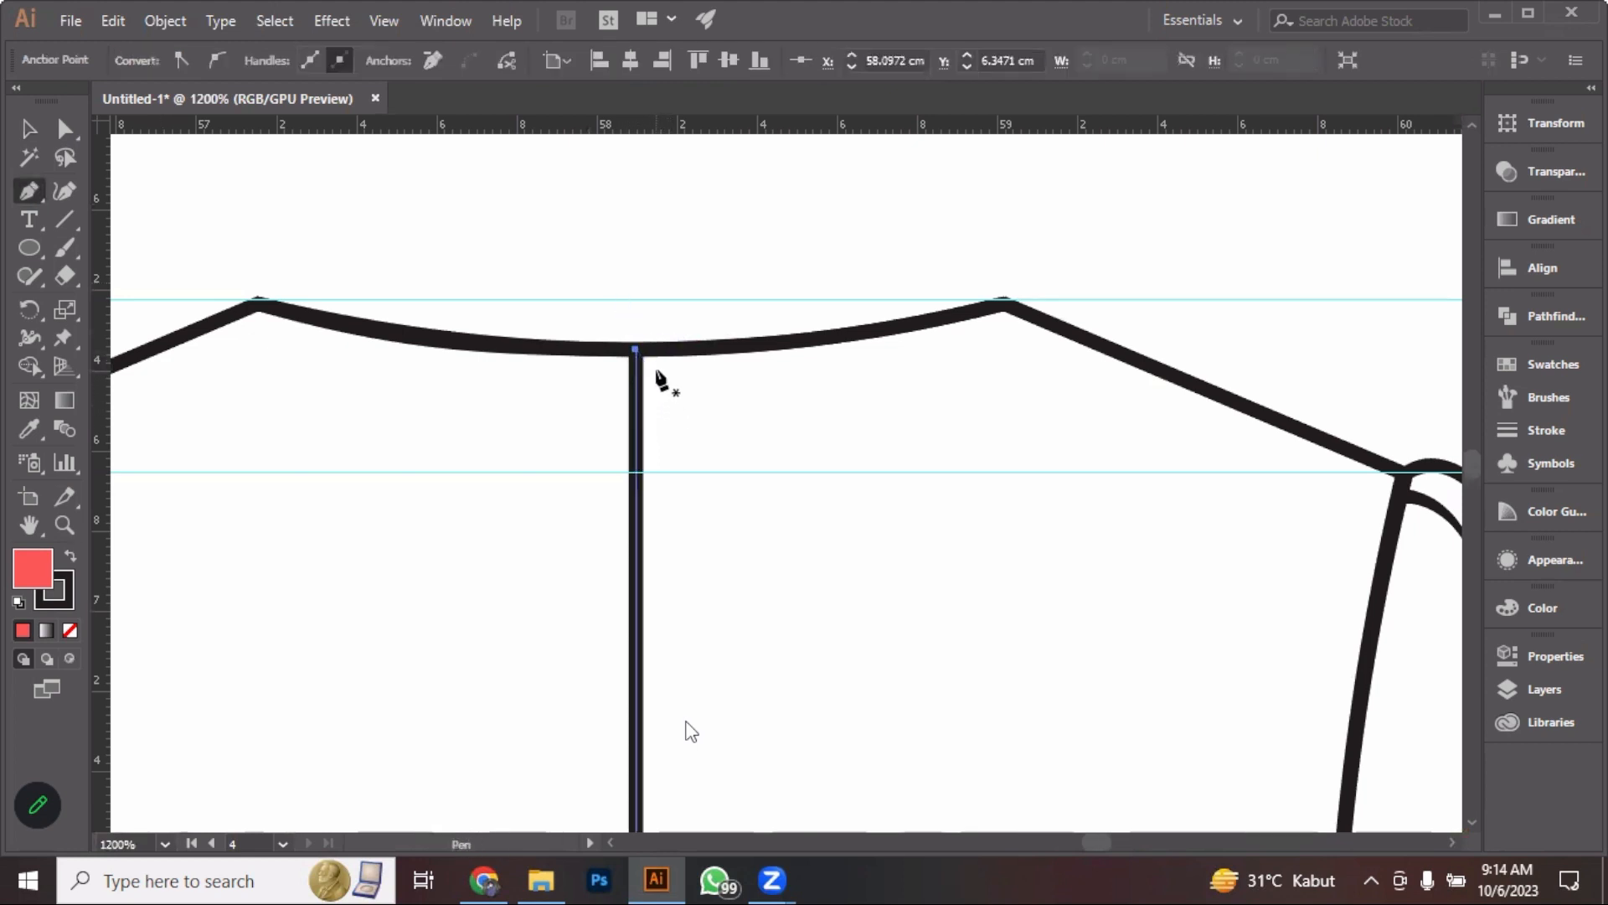
click(27, 127)
click(249, 194)
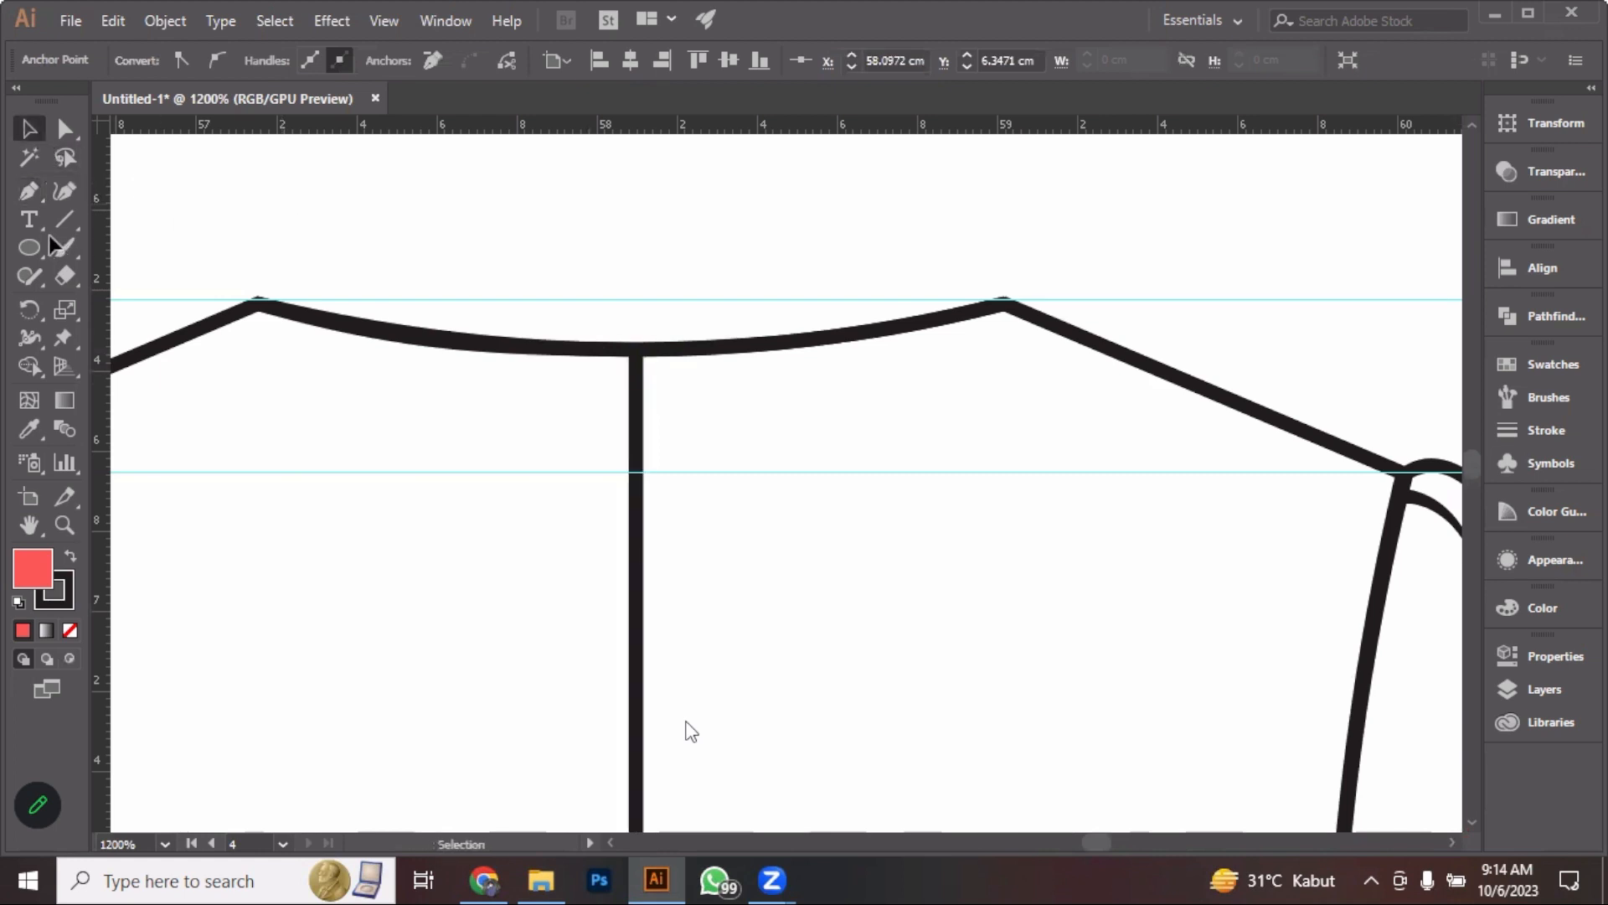
click(33, 194)
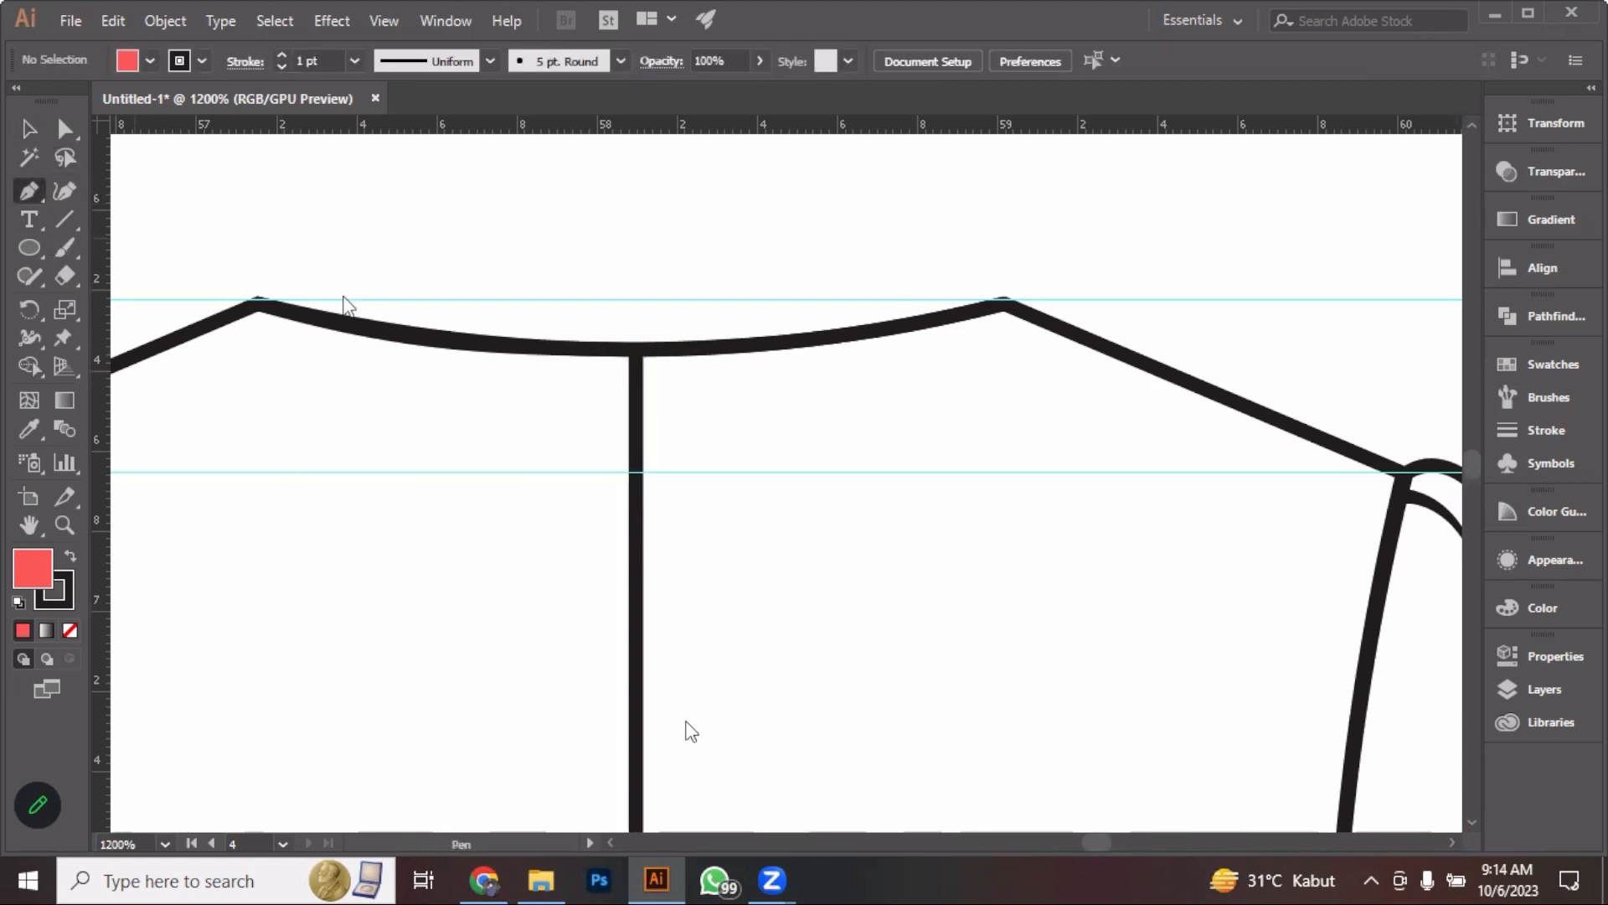
Draw a small closed teardrop zip pull at the top of the centre-back line with the Pen tool, about 0.06 by 0.14 cm
click(649, 350)
drag(662, 402, 643, 427)
drag(650, 351, 653, 354)
Reshape the lower curve and left side of the teardrop zip pull with the Anchor Point tool
key(shift+c)
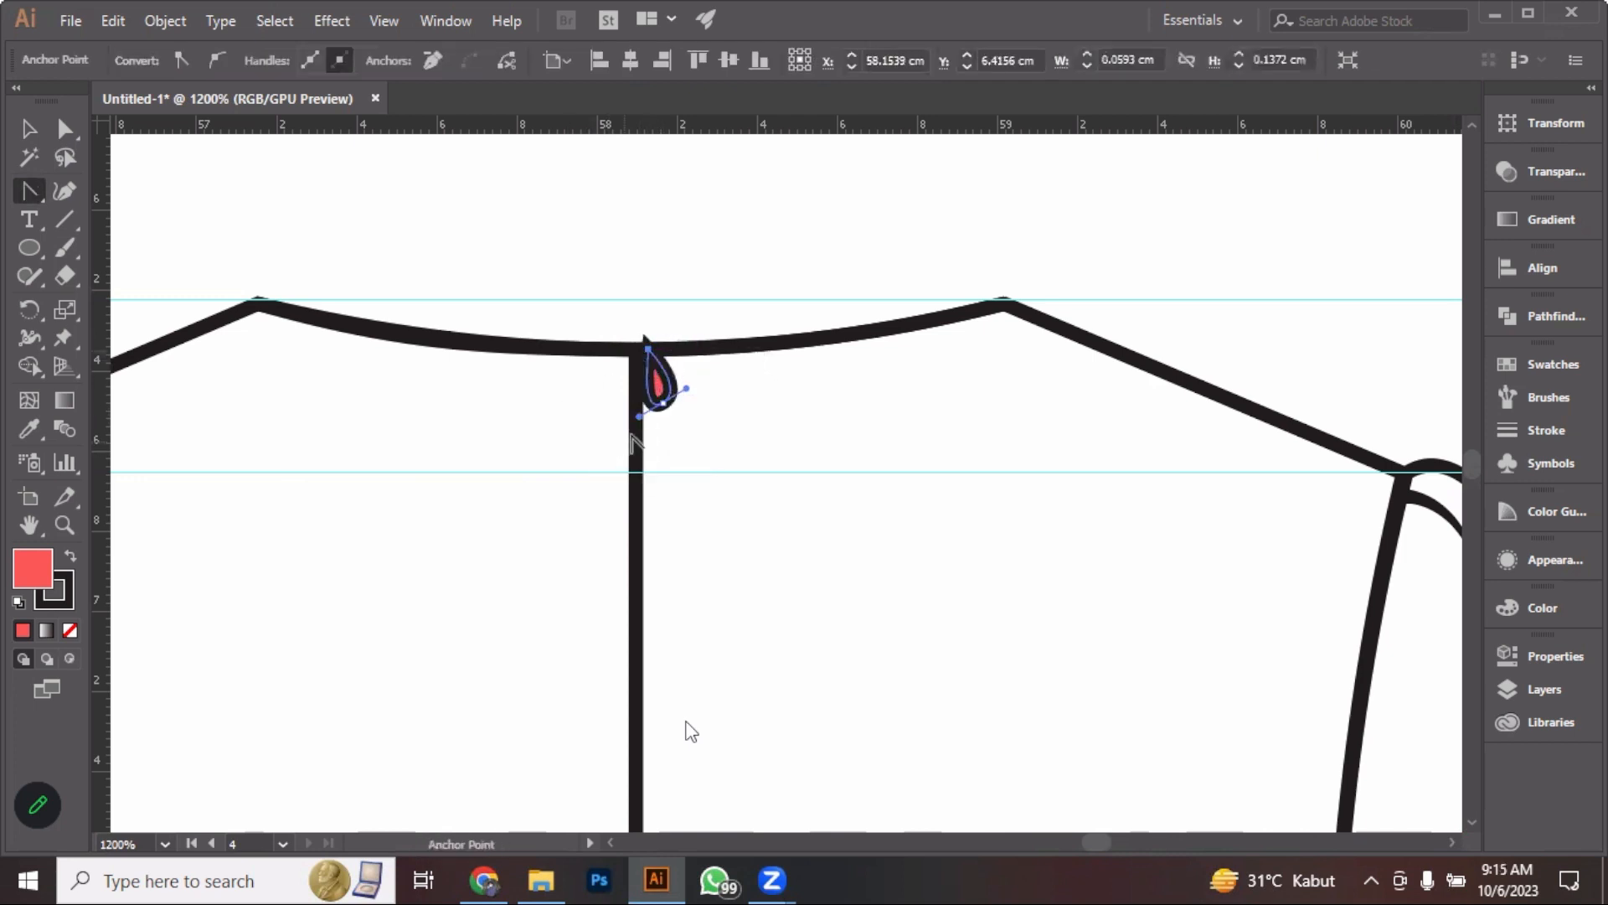
key(ctrl+equal)
key(ctrl+equal)
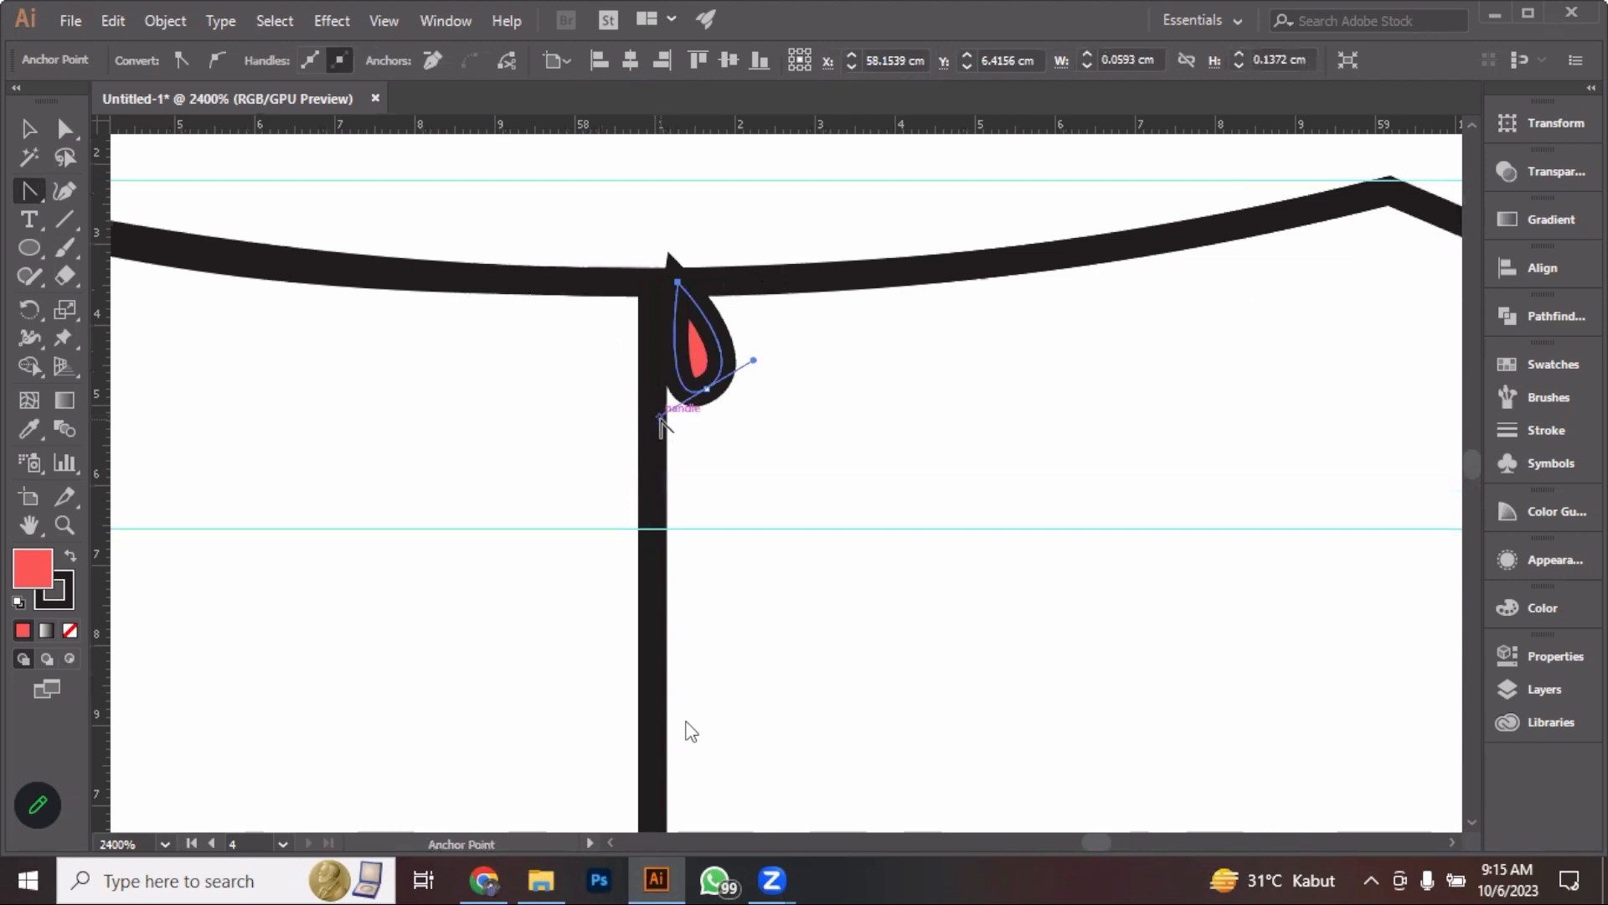
drag(661, 416, 661, 387)
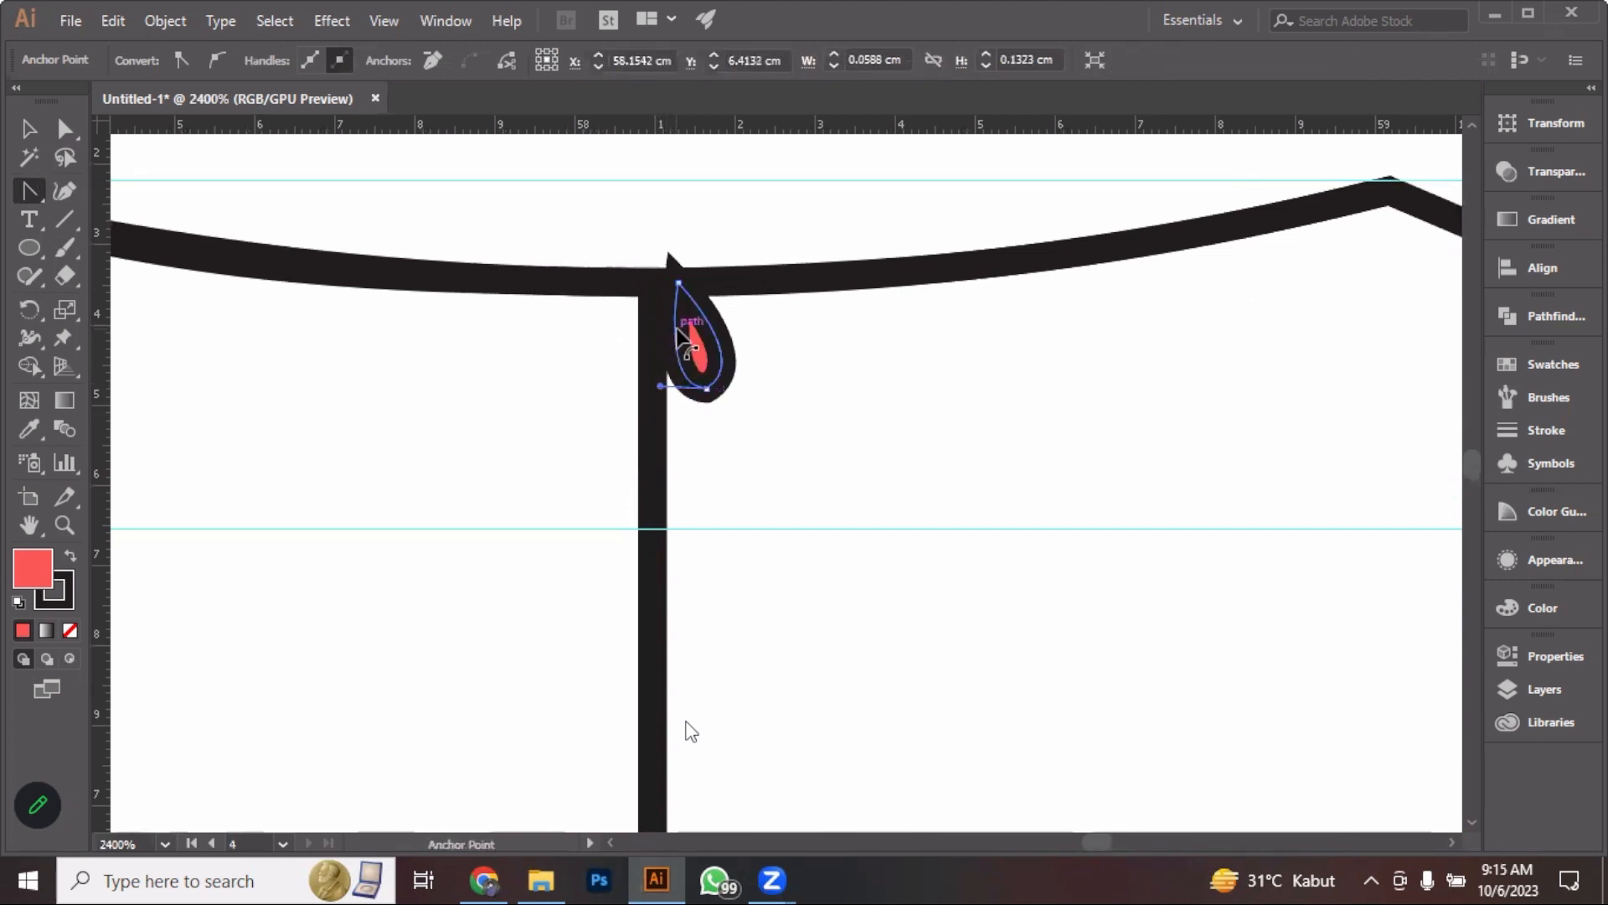
drag(676, 329, 675, 330)
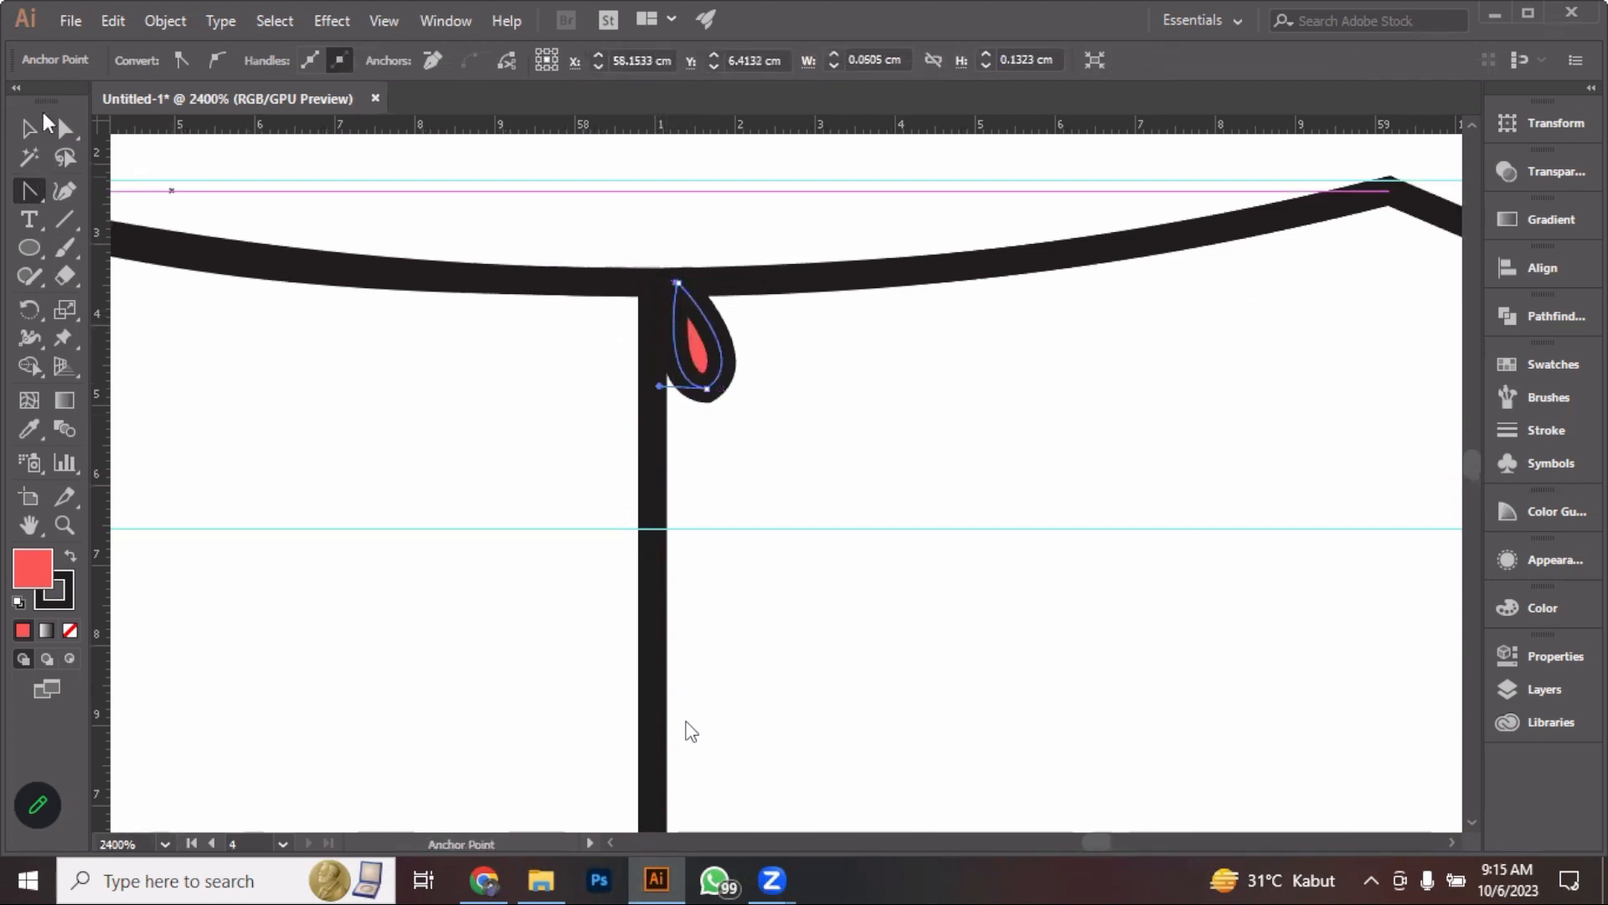
Remove the teardrop zip pull's fill and move it left onto the centre-back line just below the neckline
click(30, 127)
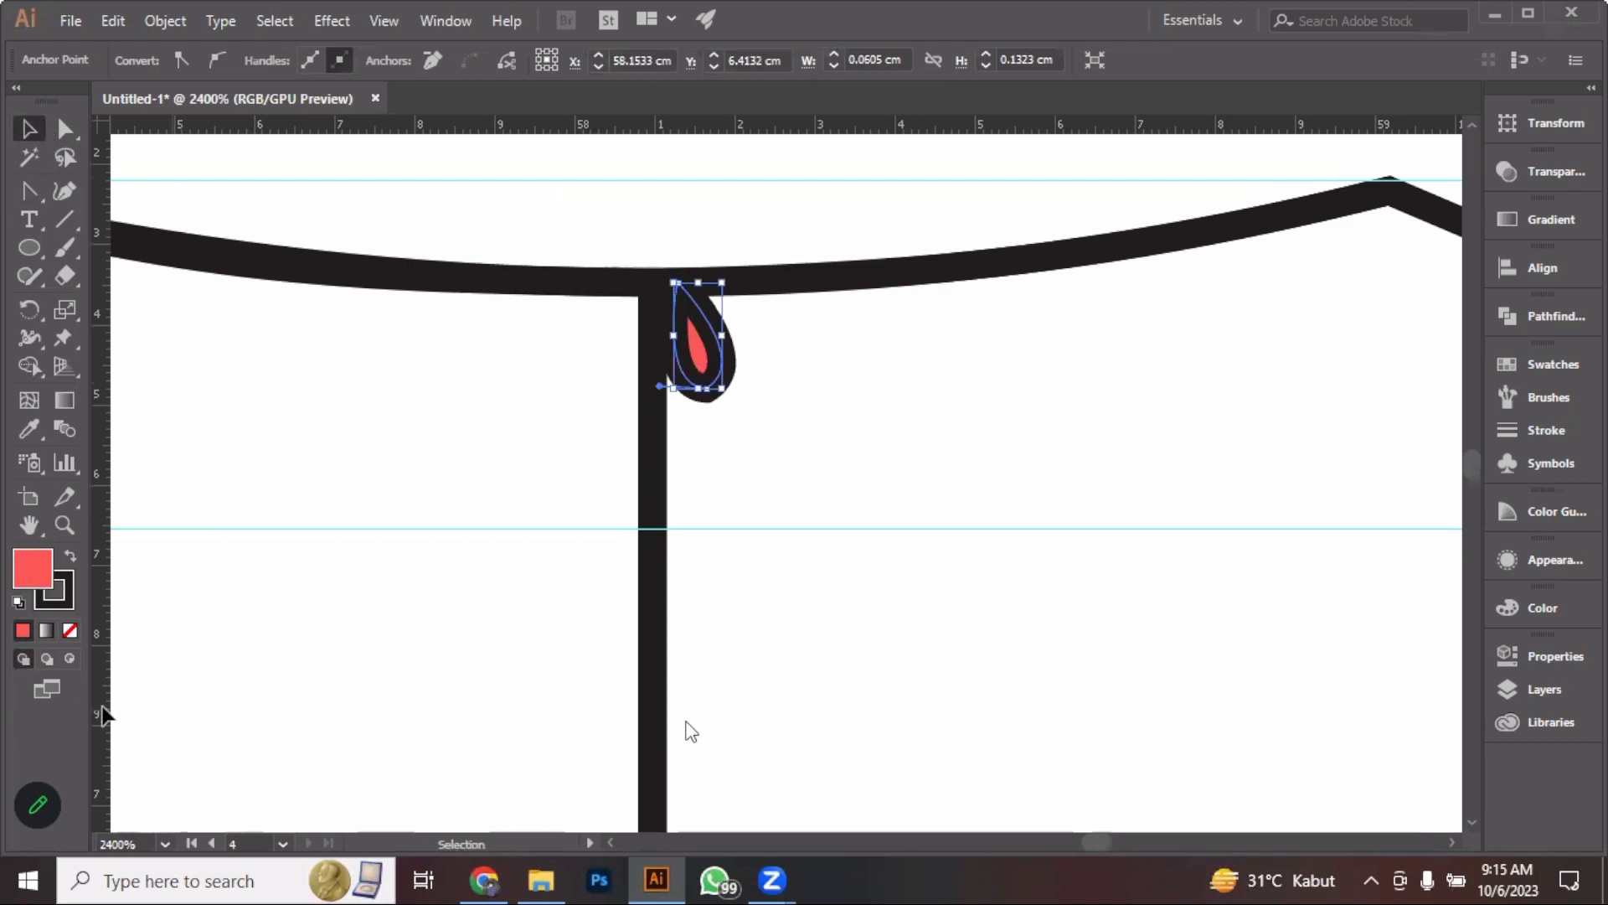
click(72, 632)
click(686, 248)
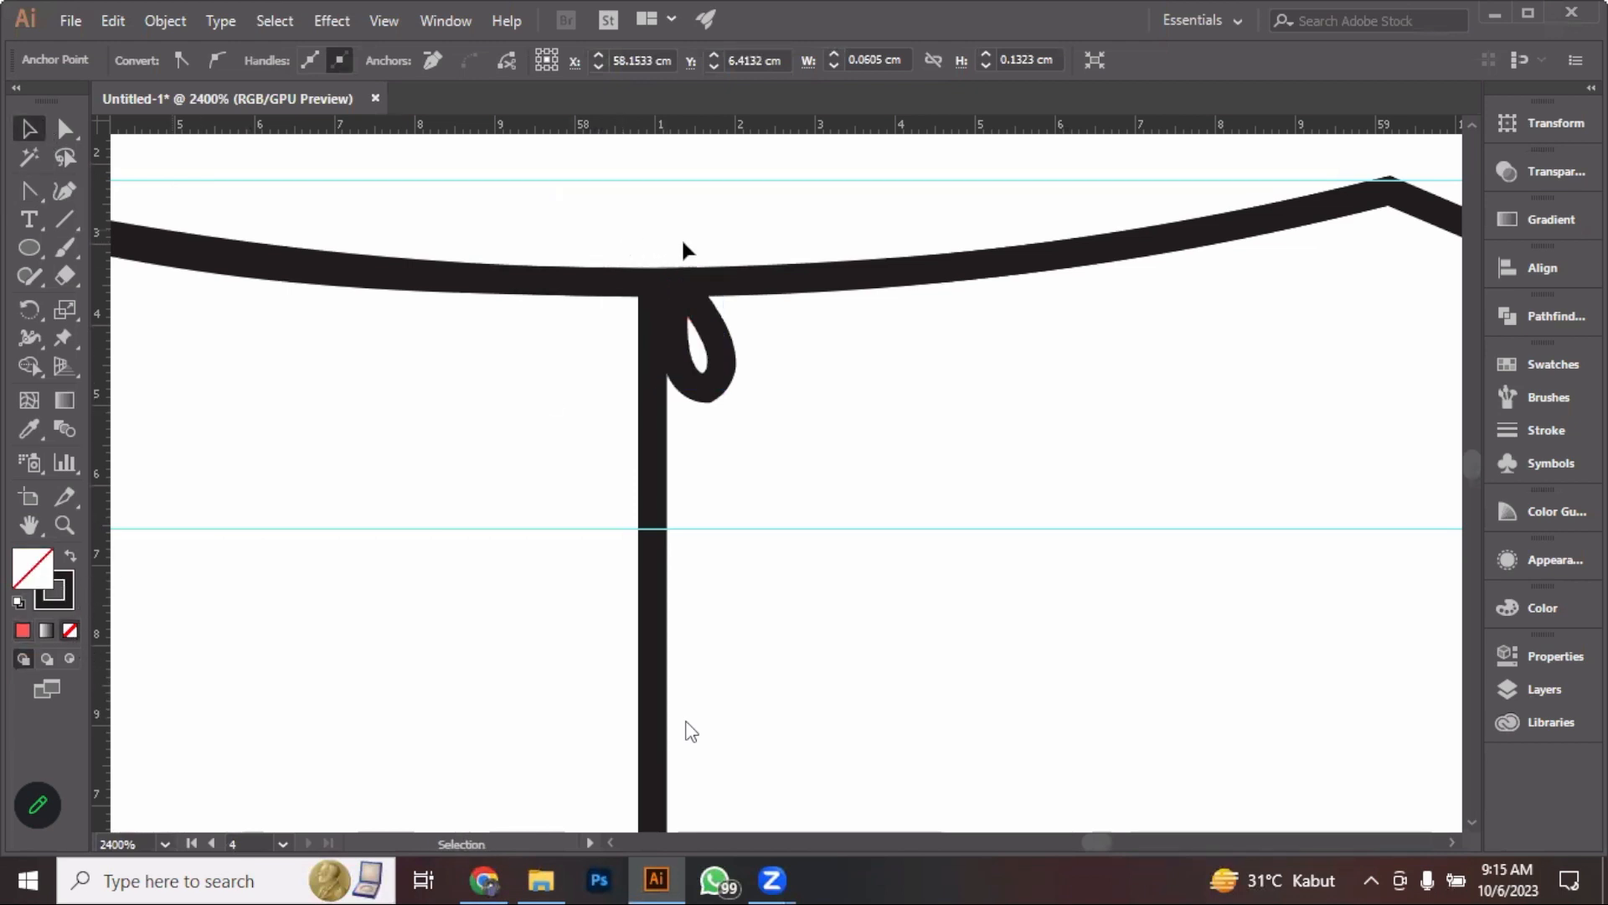
drag(698, 319, 682, 327)
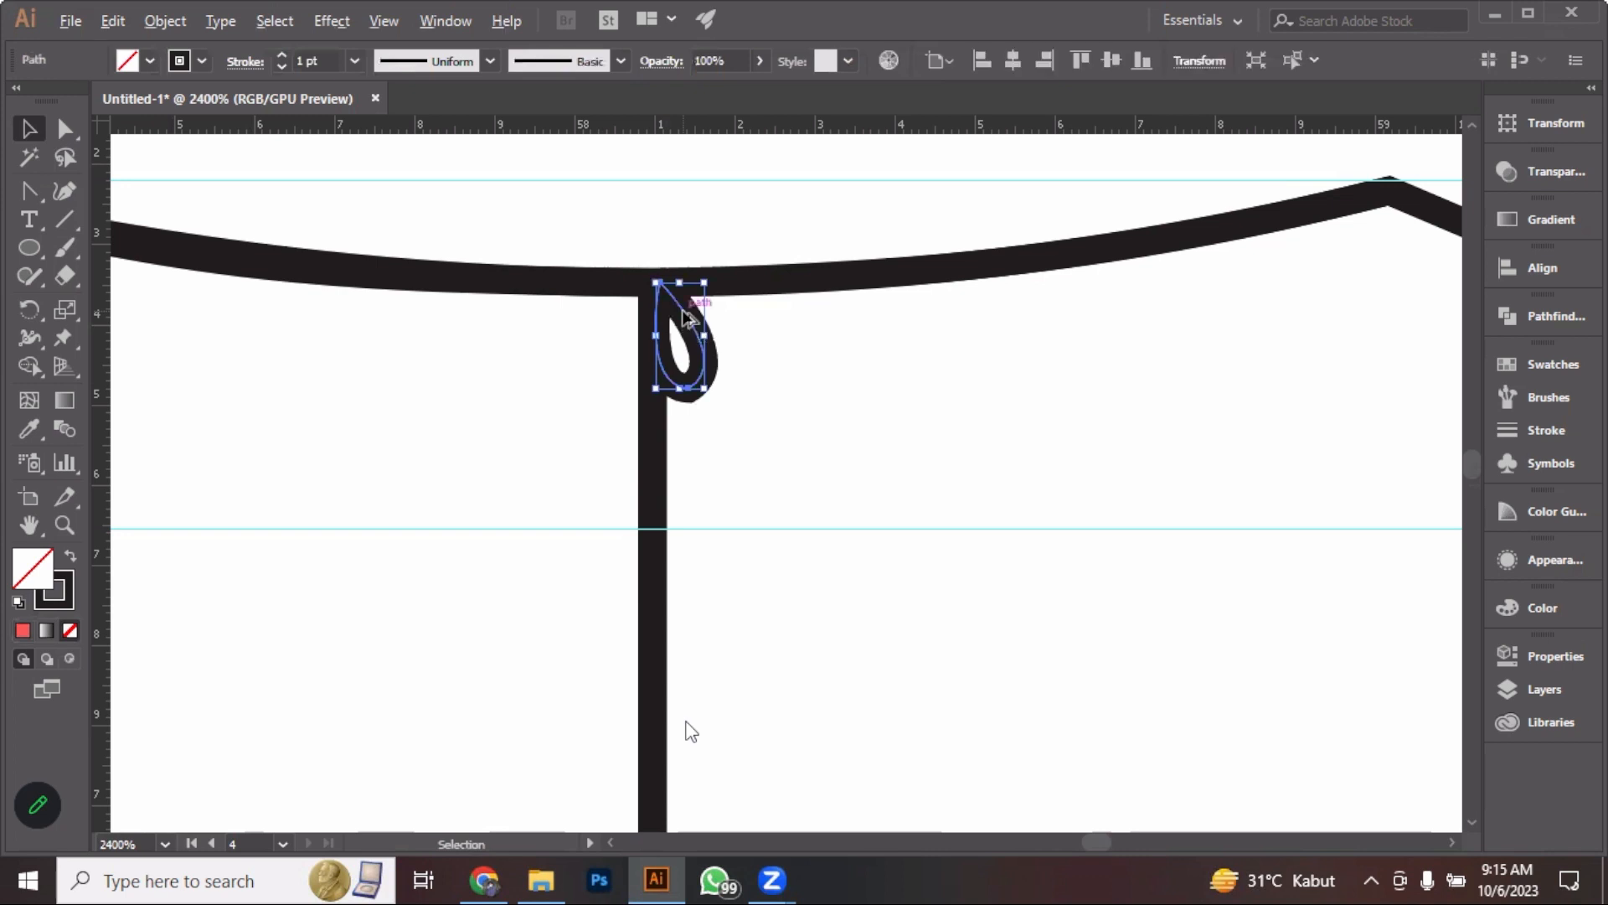
scroll(682, 323, down, 6)
click(792, 264)
Examine the front and back outline dresses, especially the left cuff of the back view
scroll(793, 258, down, 5)
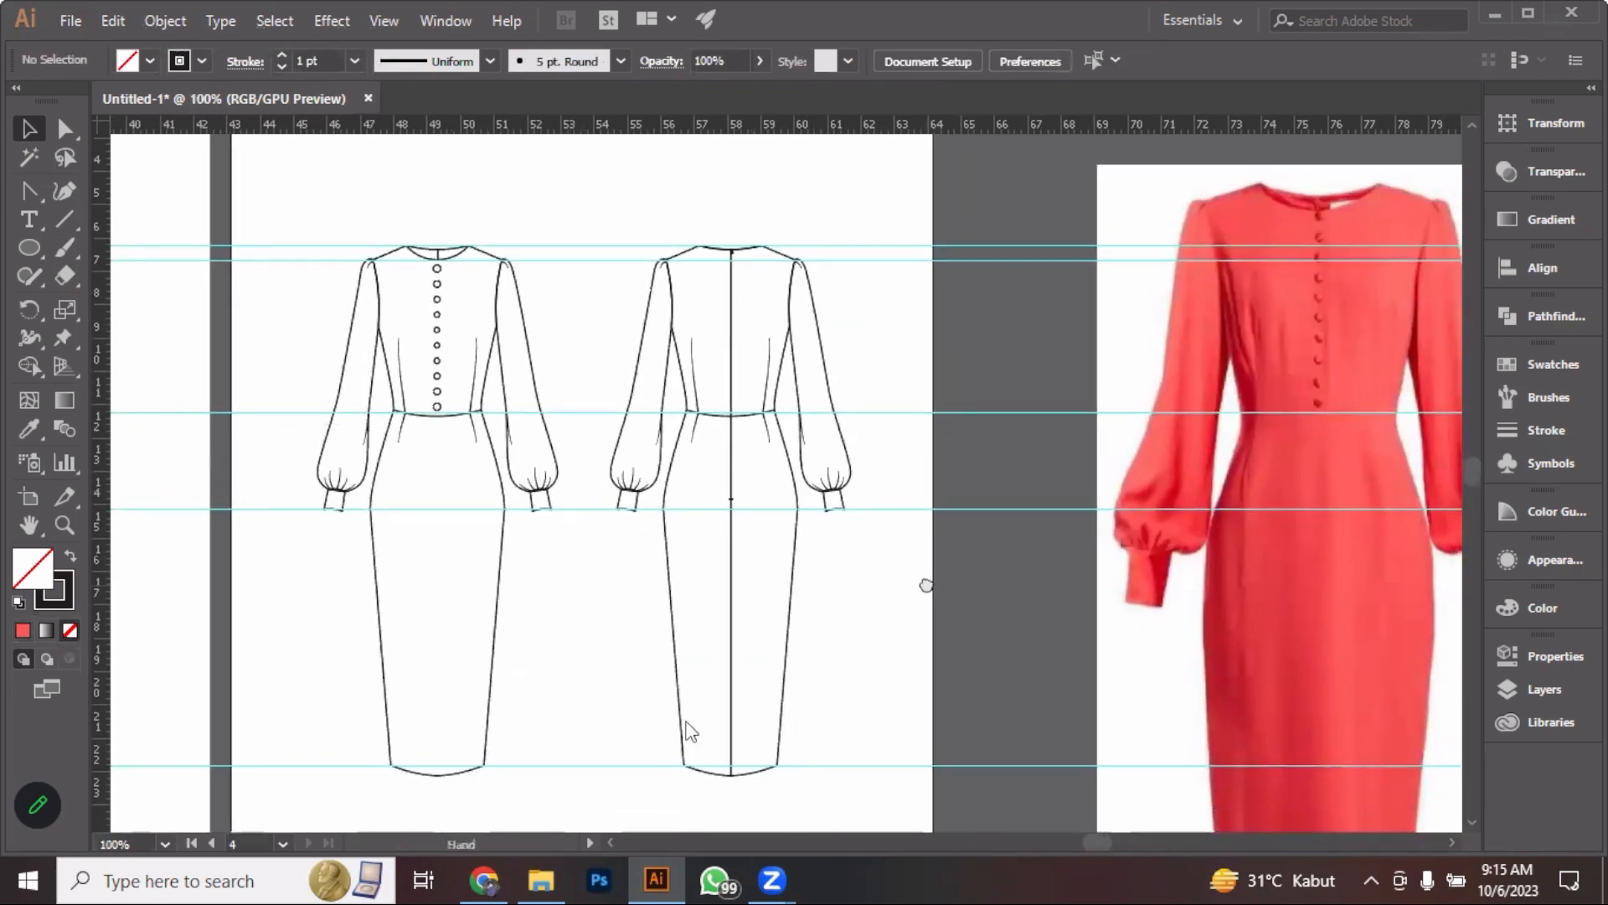
drag(927, 582, 880, 564)
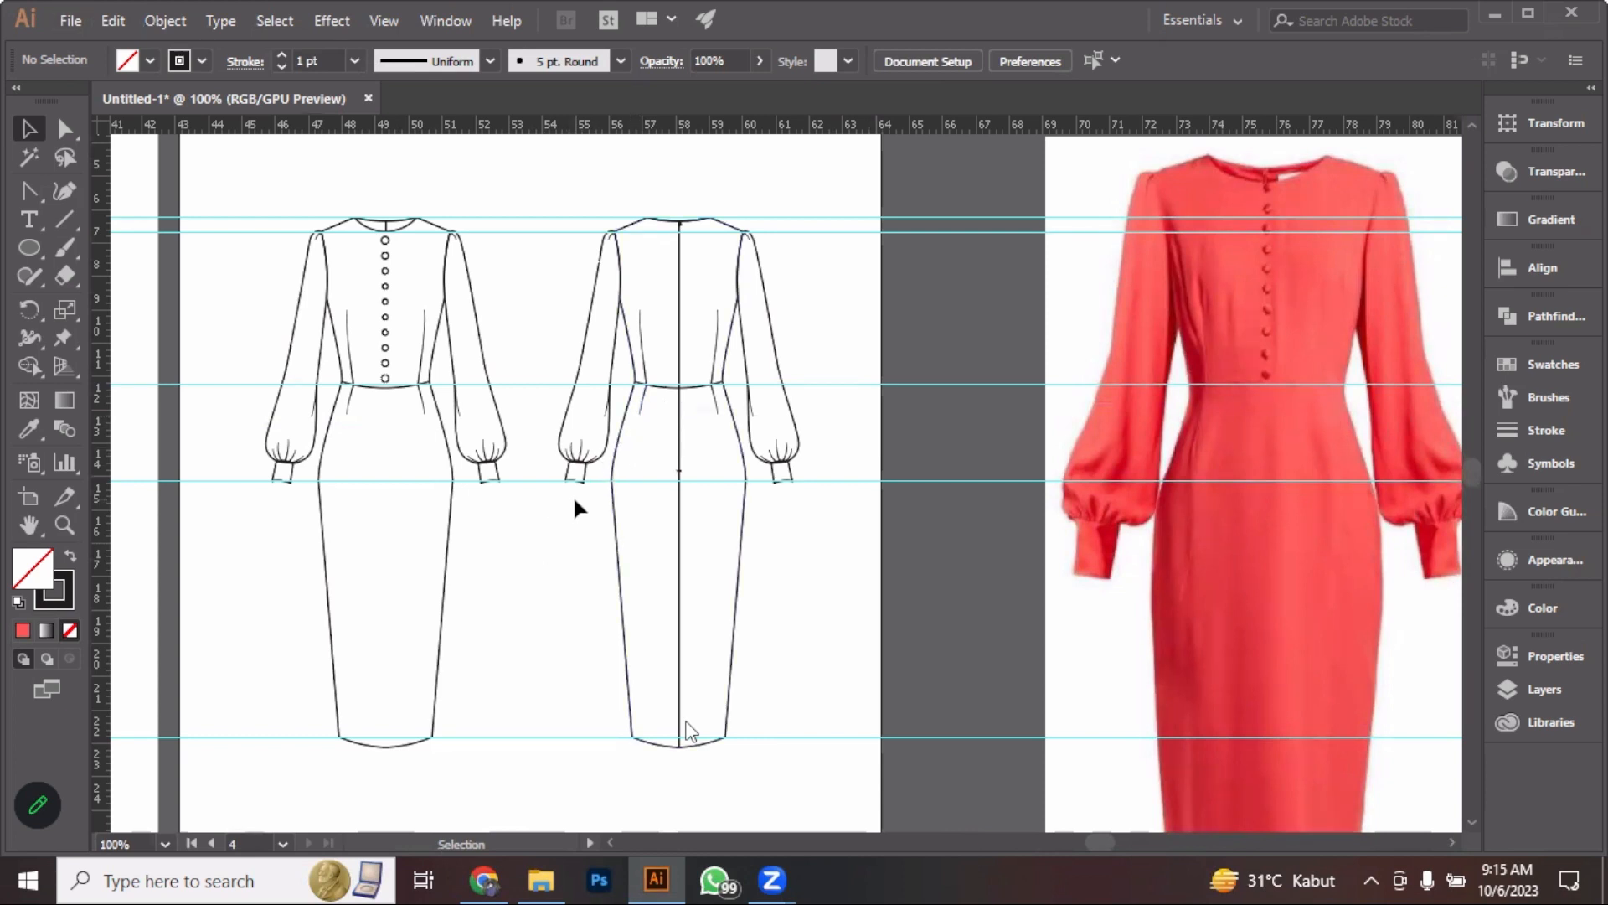
scroll(575, 502, up, 2)
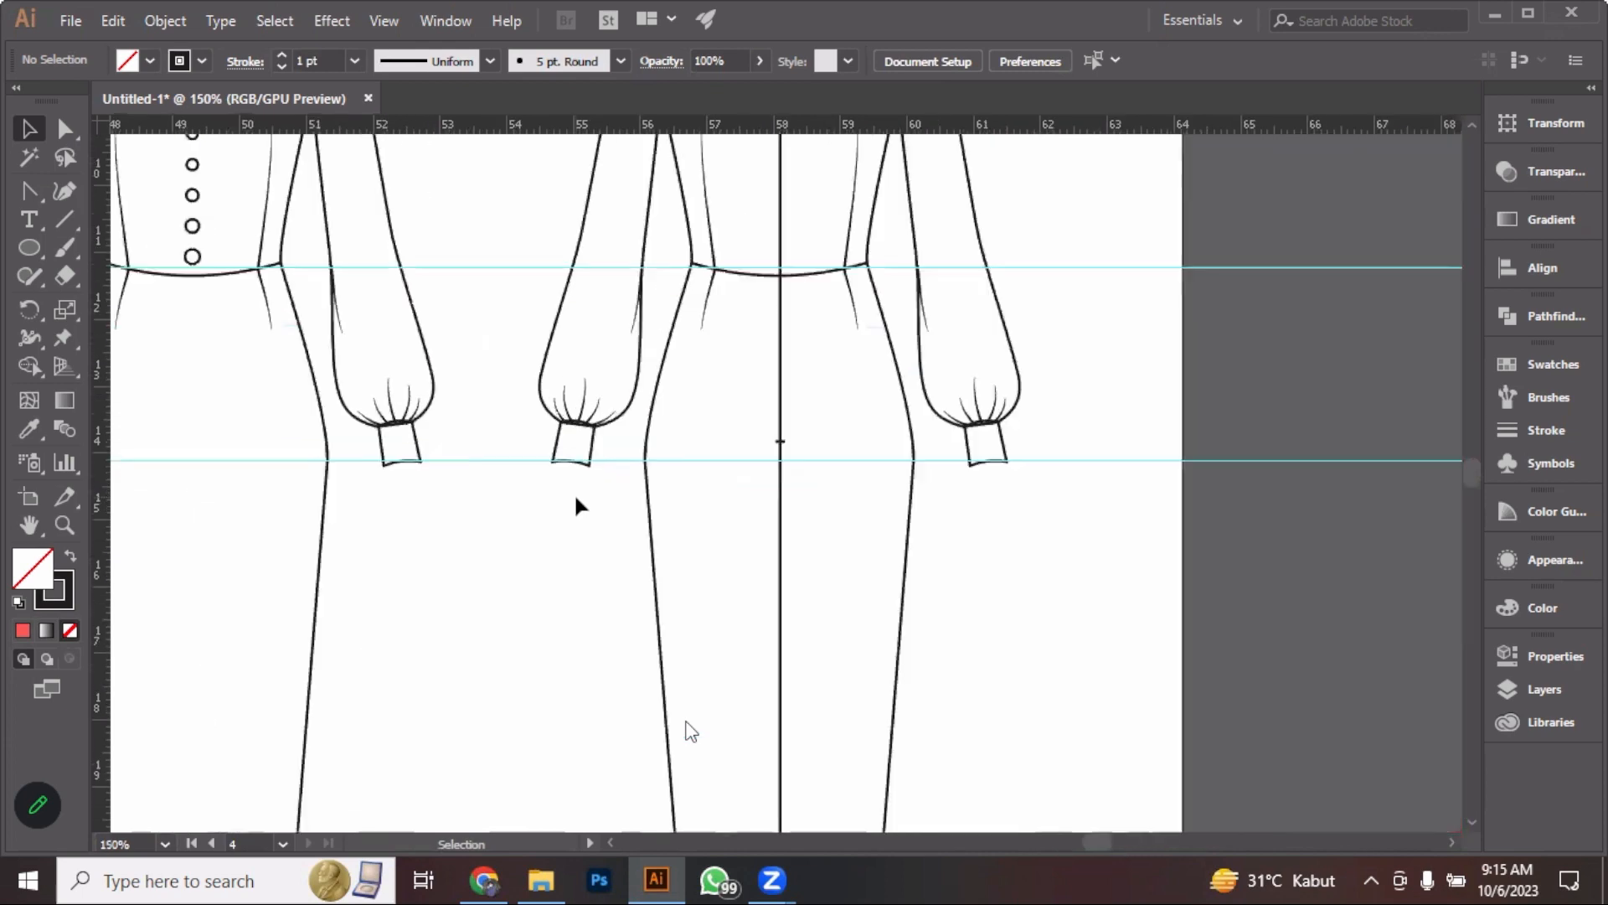
scroll(577, 466, up, 2)
click(611, 445)
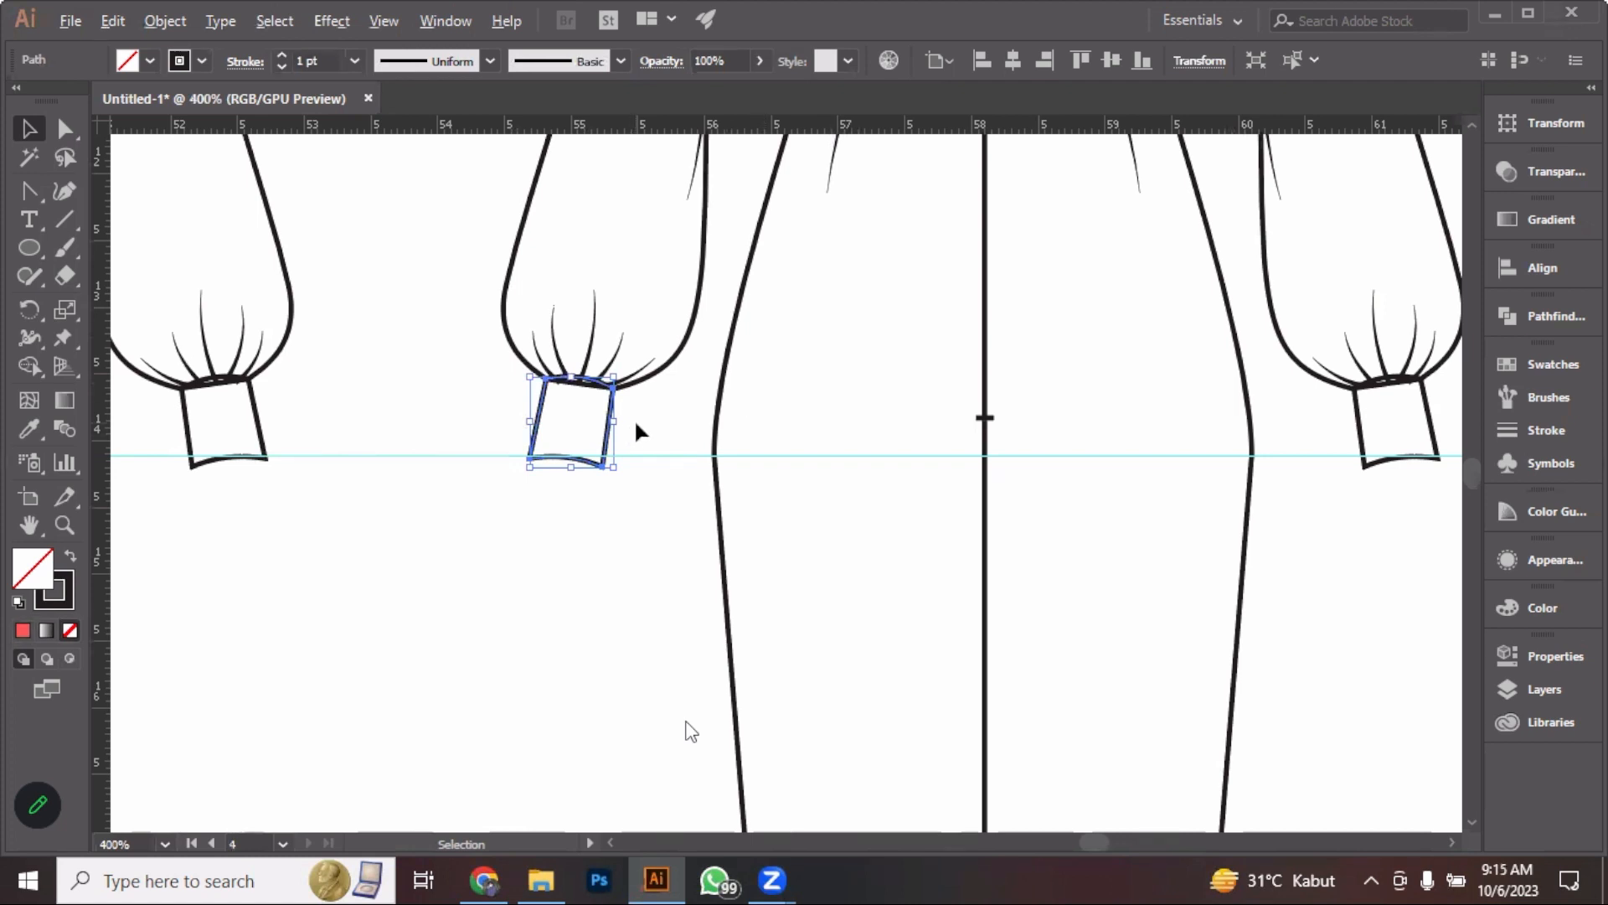
scroll(636, 424, down, 2)
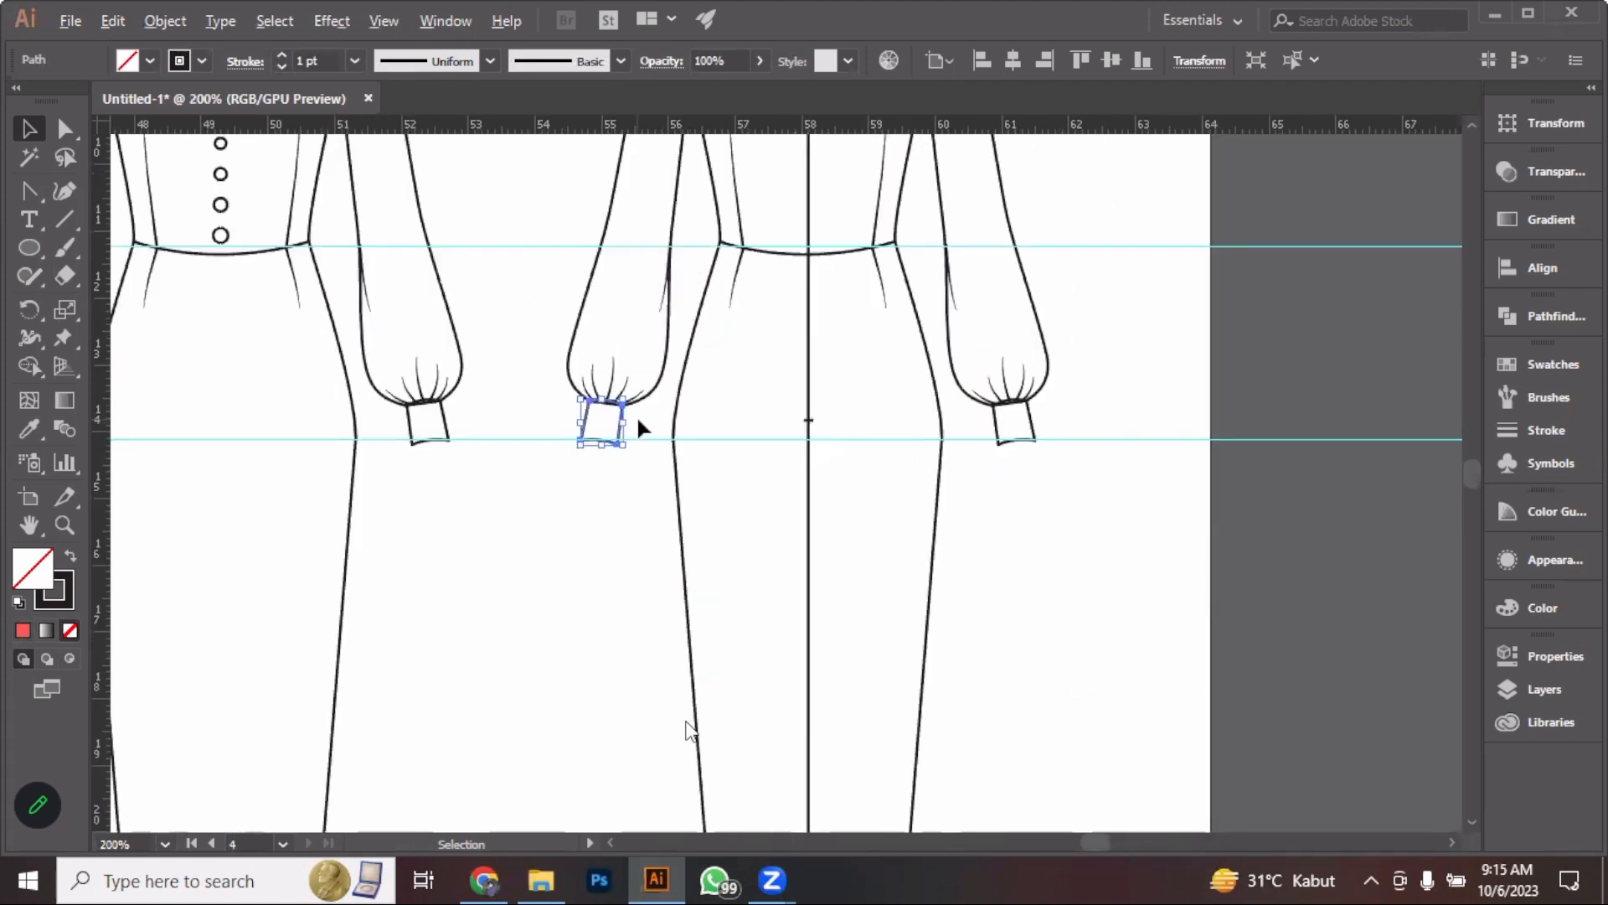
drag(704, 409, 612, 501)
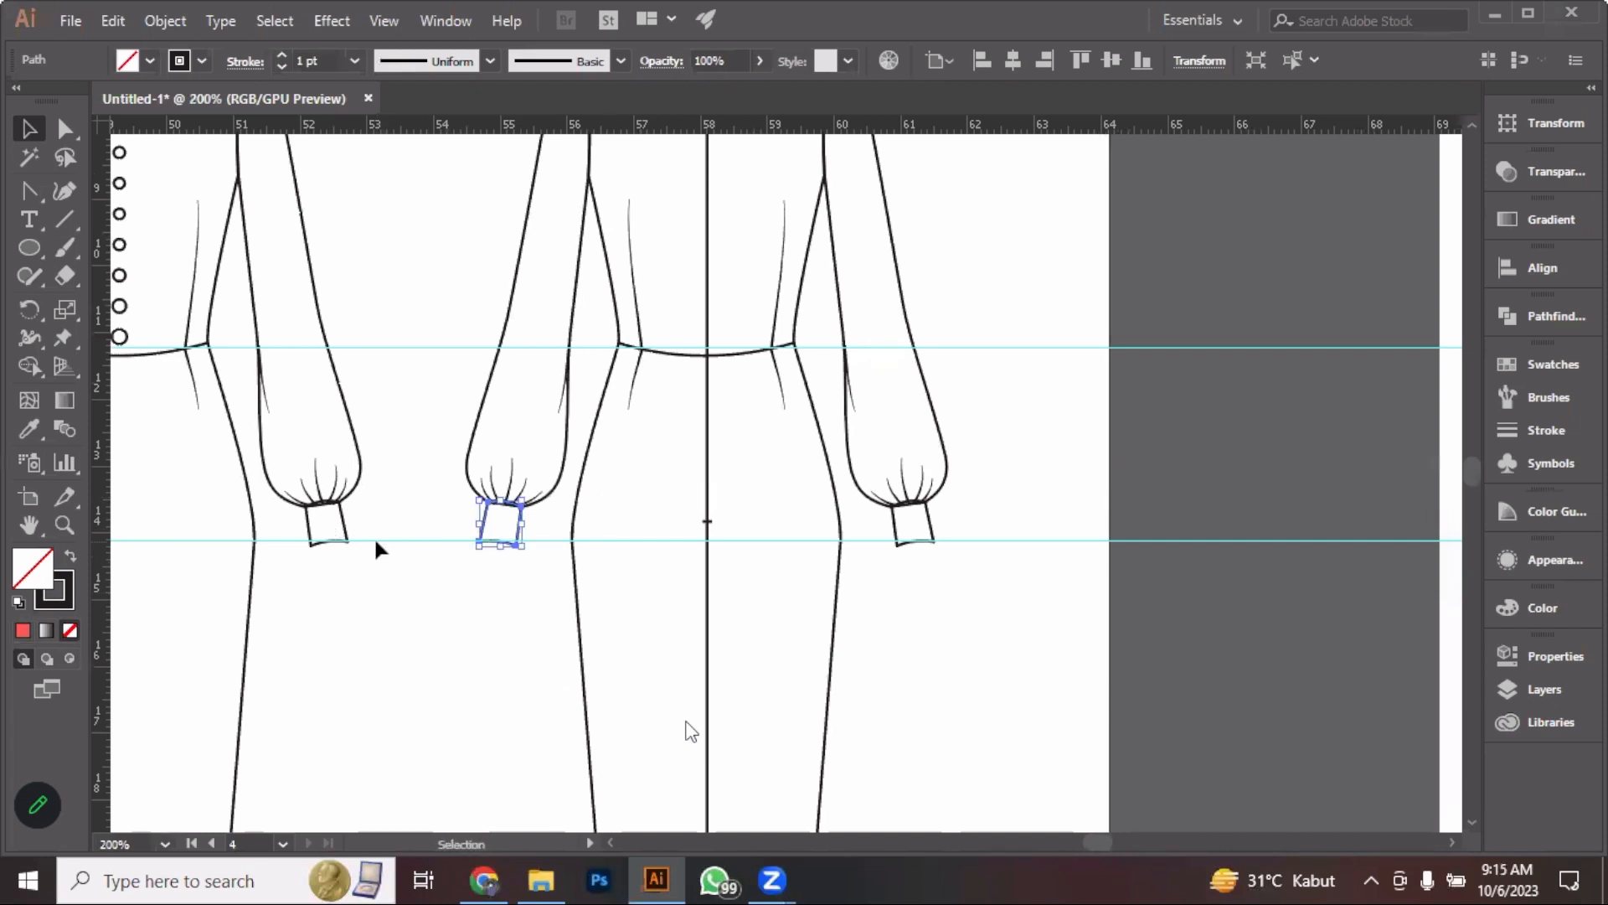
click(382, 559)
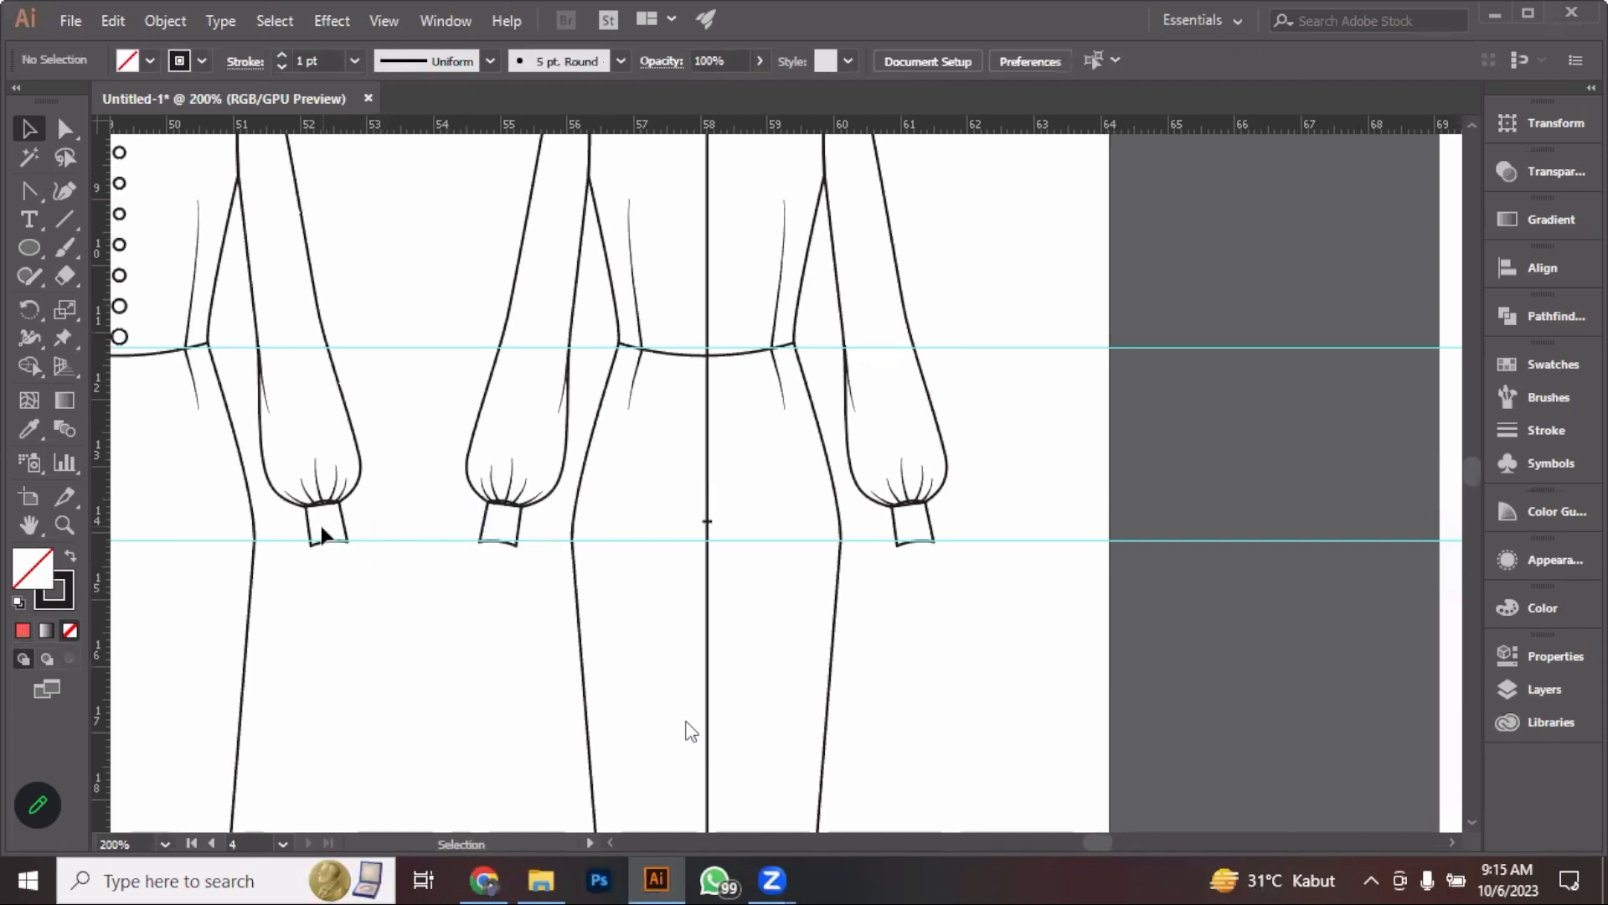
Draw a slanted placket line down the back view's left cuff, from its upper edge to its lower edge, with the Pen tool
scroll(323, 529, up, 2)
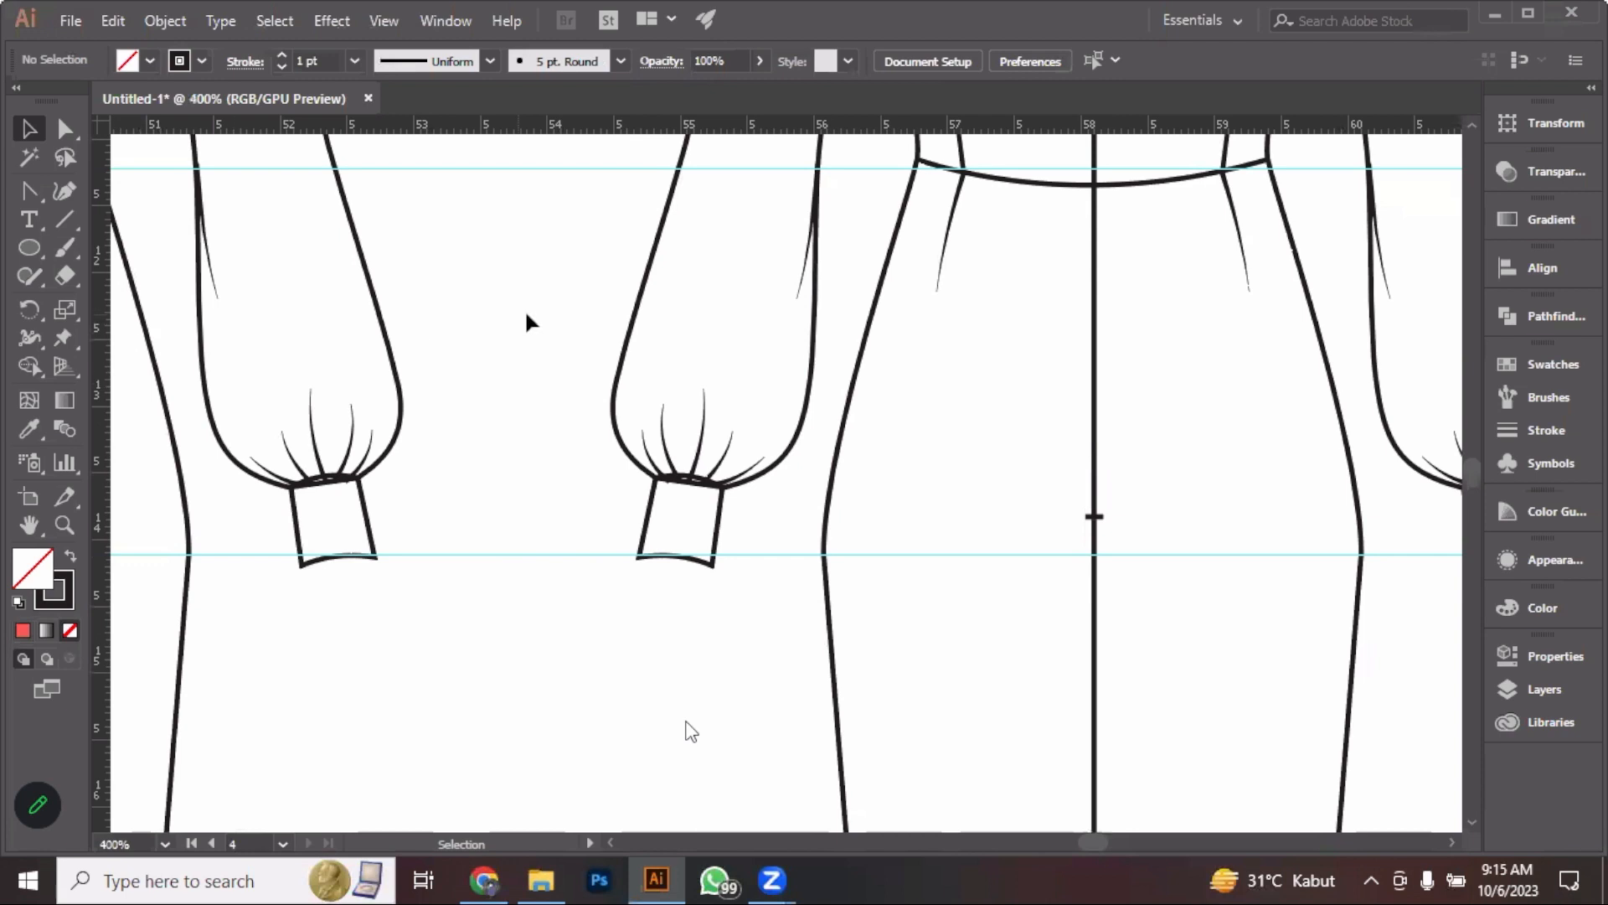
drag(25, 183, 87, 189)
scroll(645, 518, up, 3)
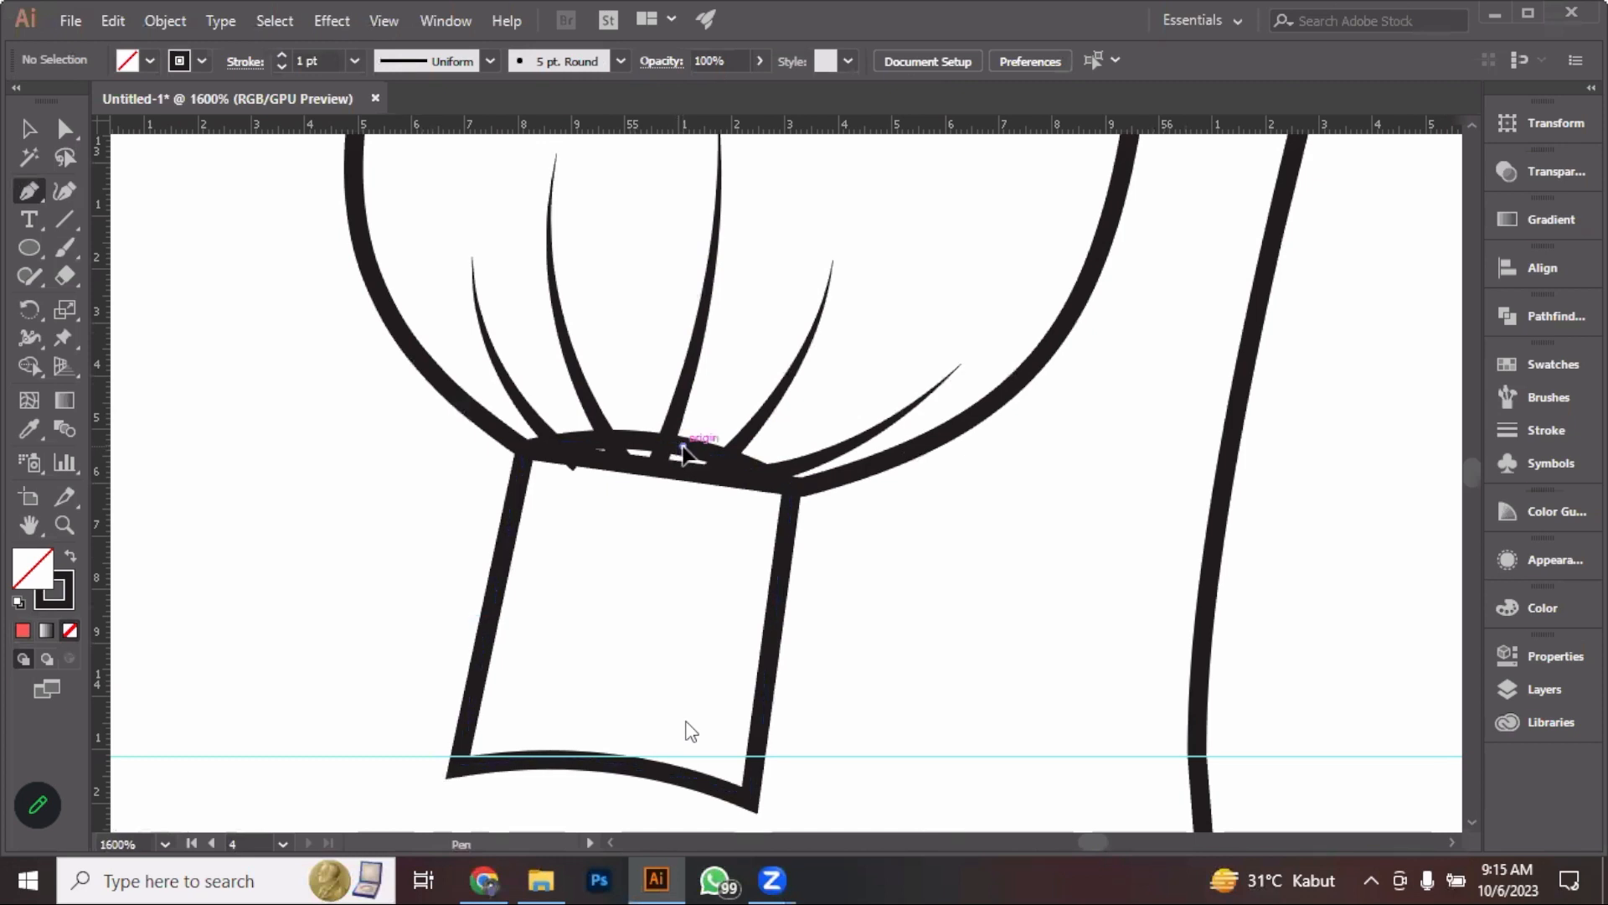
drag(683, 444, 633, 741)
click(629, 758)
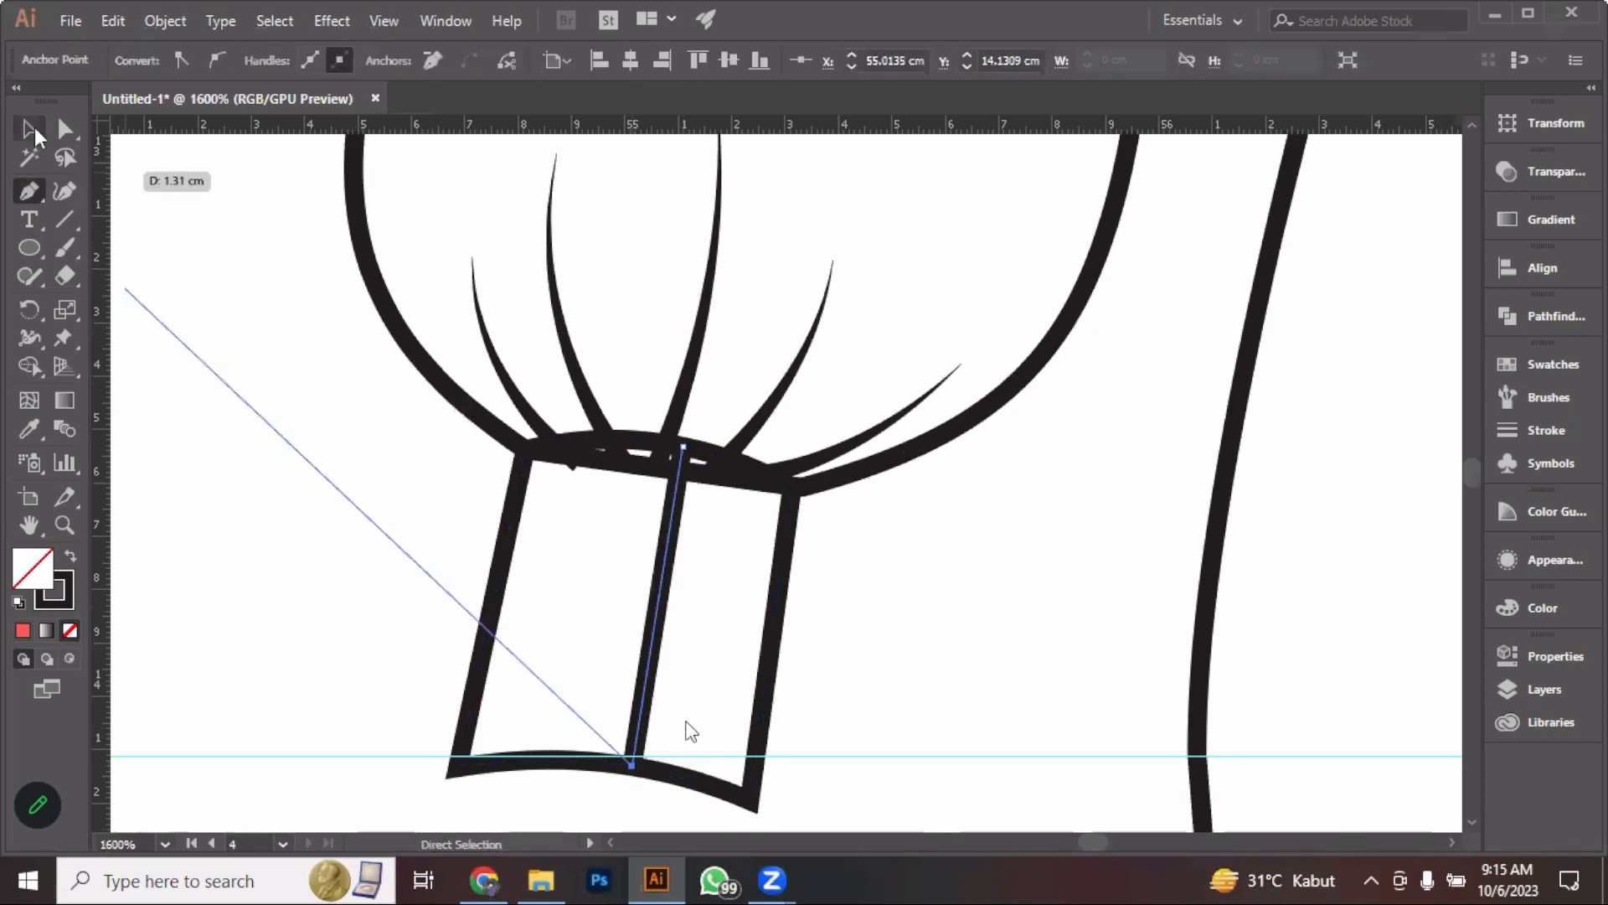
key(v)
click(259, 349)
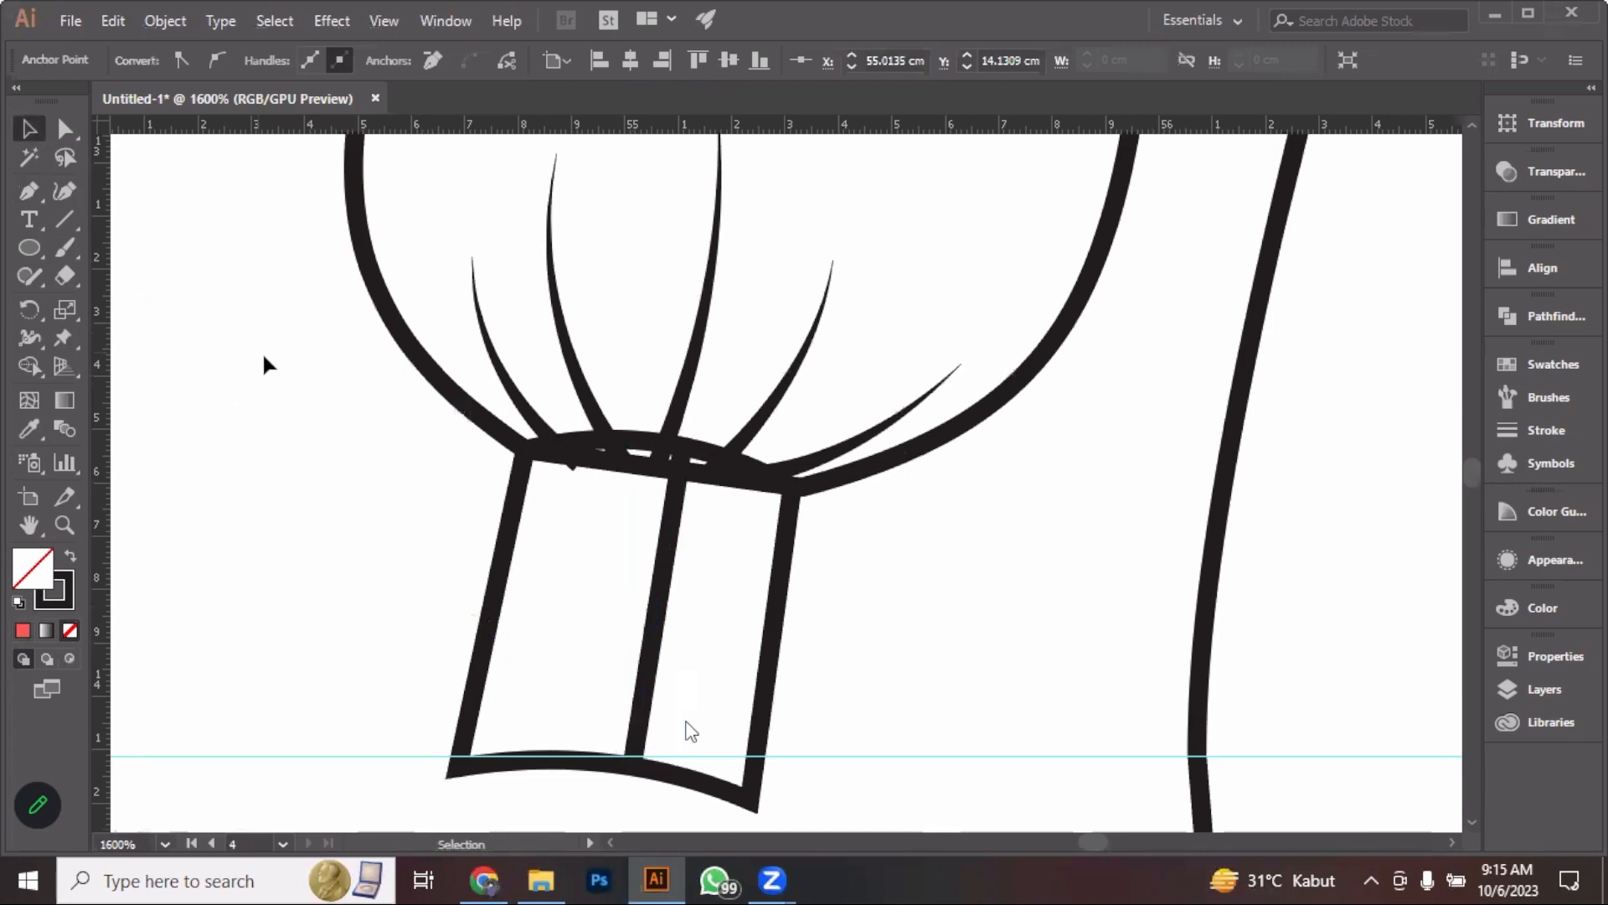
Draw a small circular button beside the upper end of the cuff's placket line and set its stroke to 0.5 pt
click(38, 246)
alt+scroll(645, 538, up, 1)
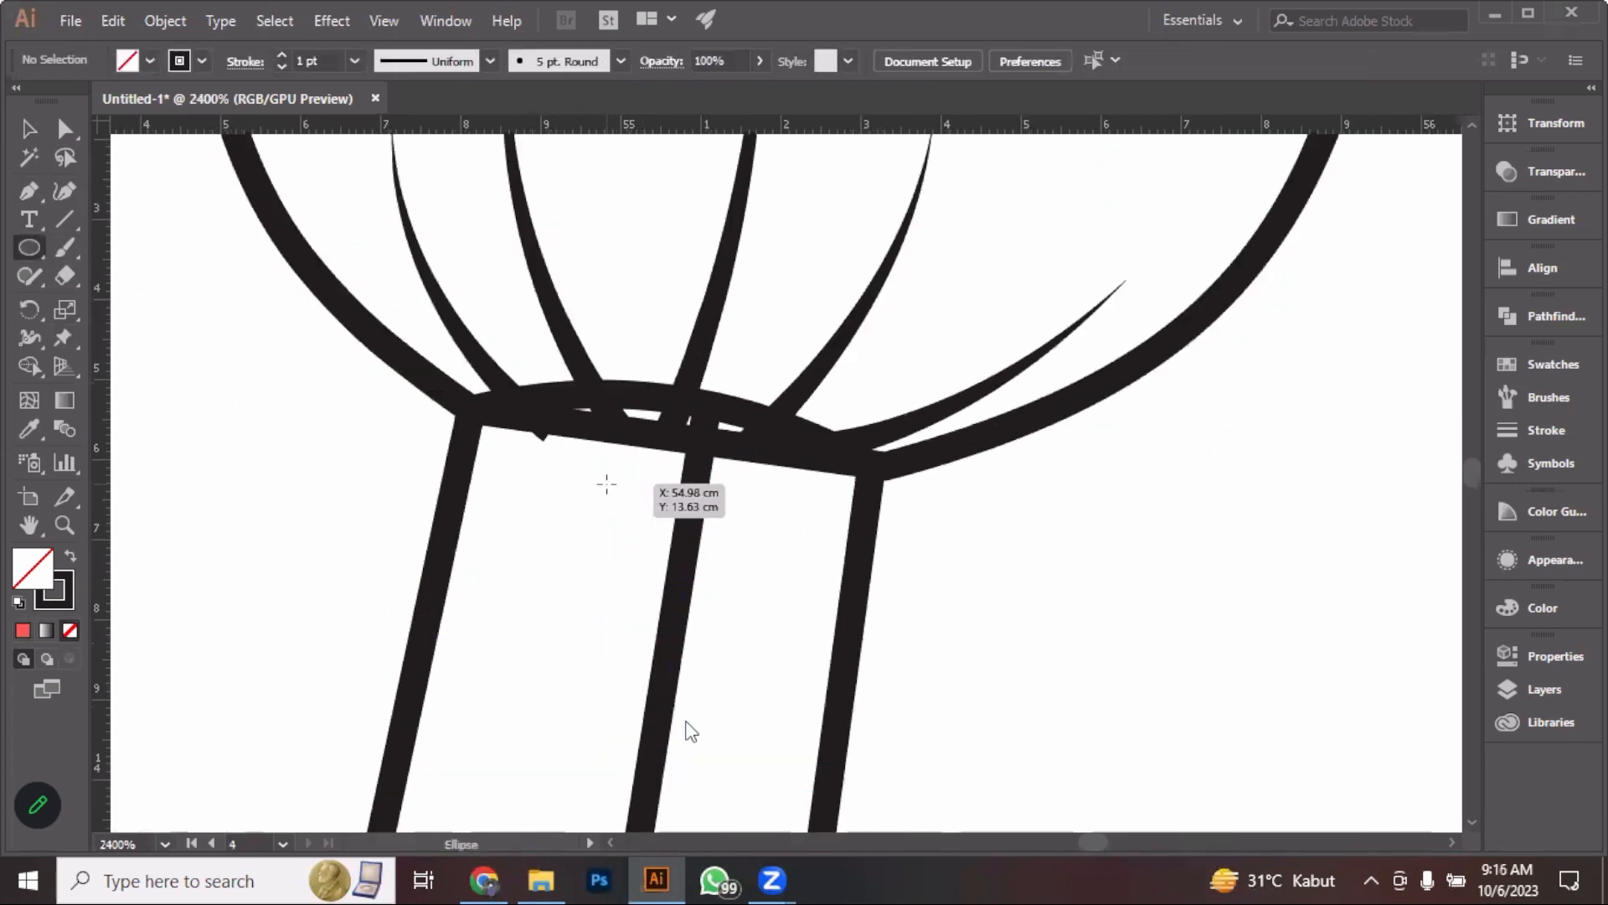
drag(607, 484, 652, 529)
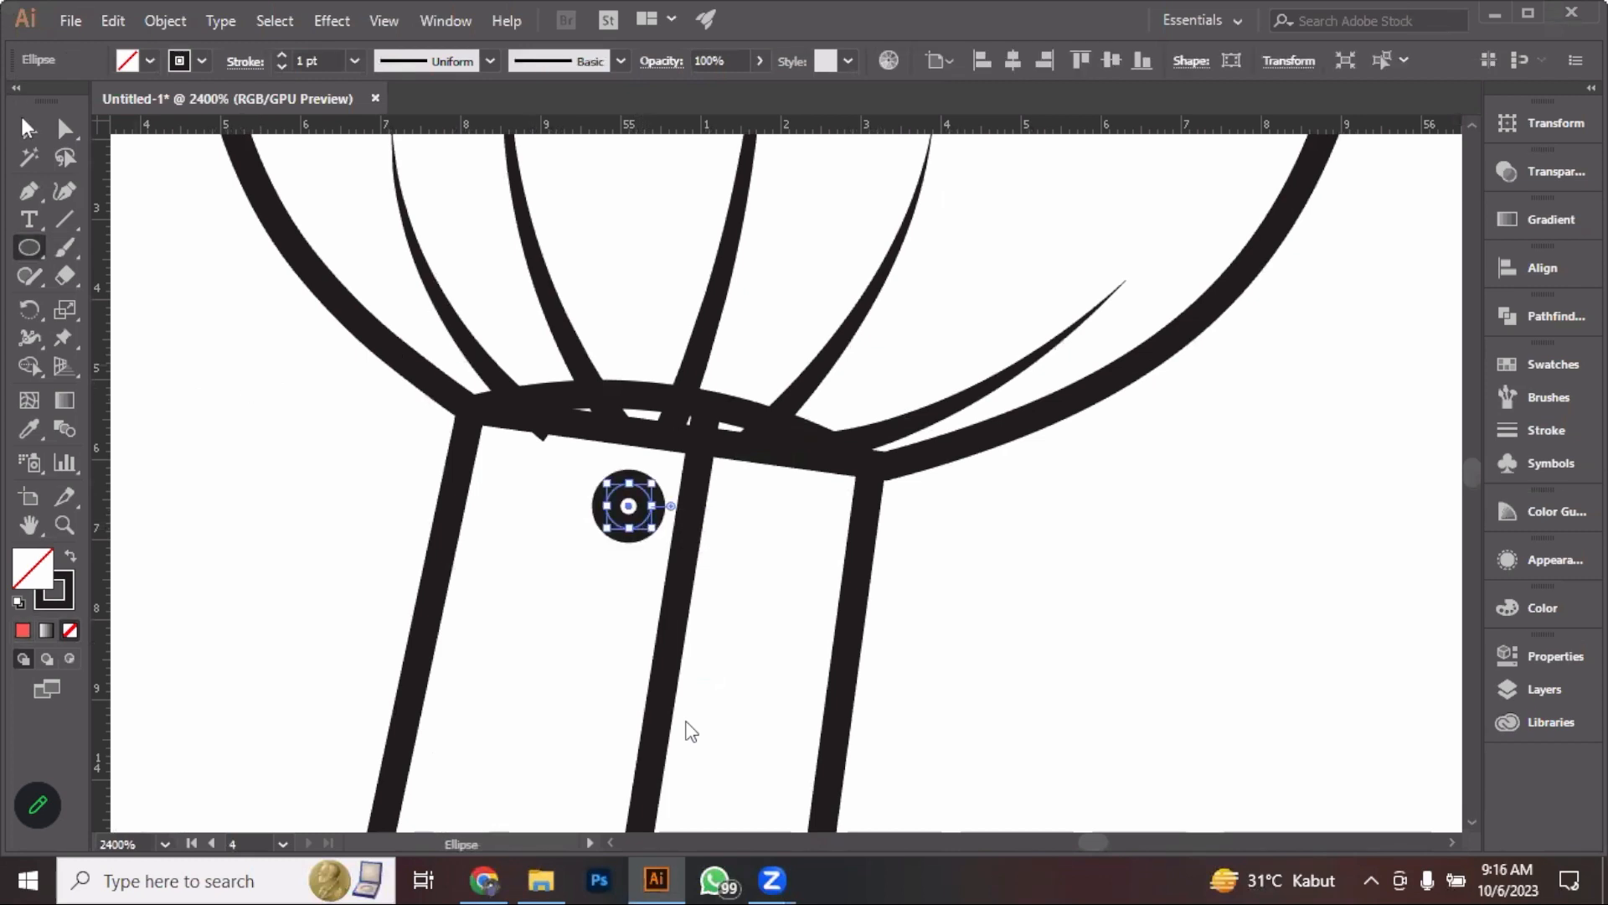
click(28, 127)
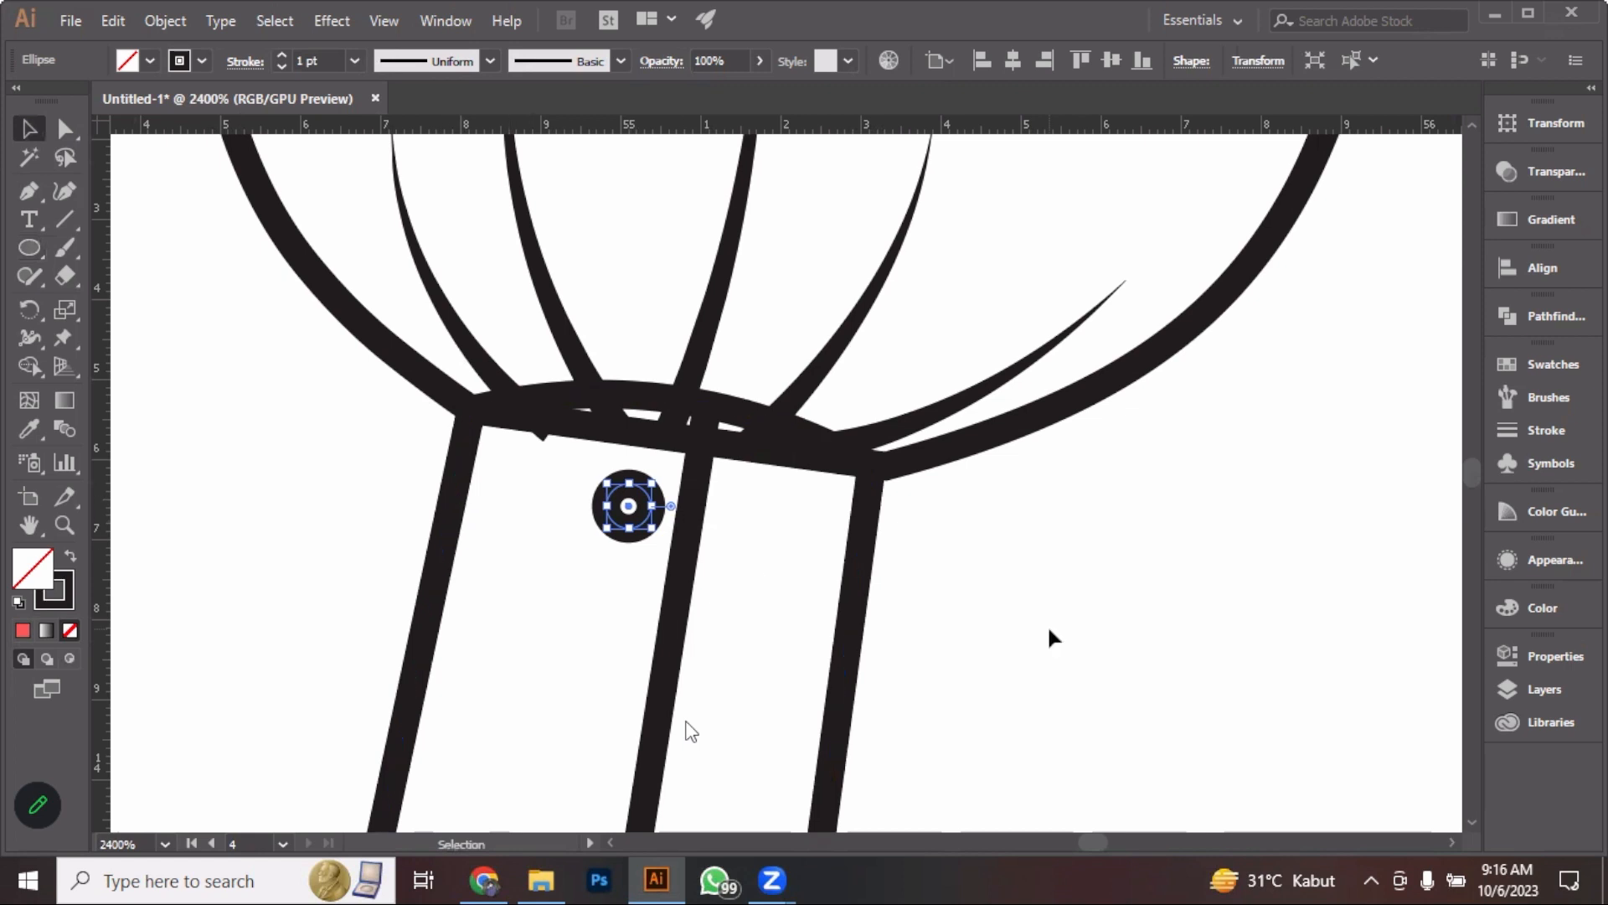
alt+scroll(972, 578, down, 1)
click(919, 585)
click(743, 527)
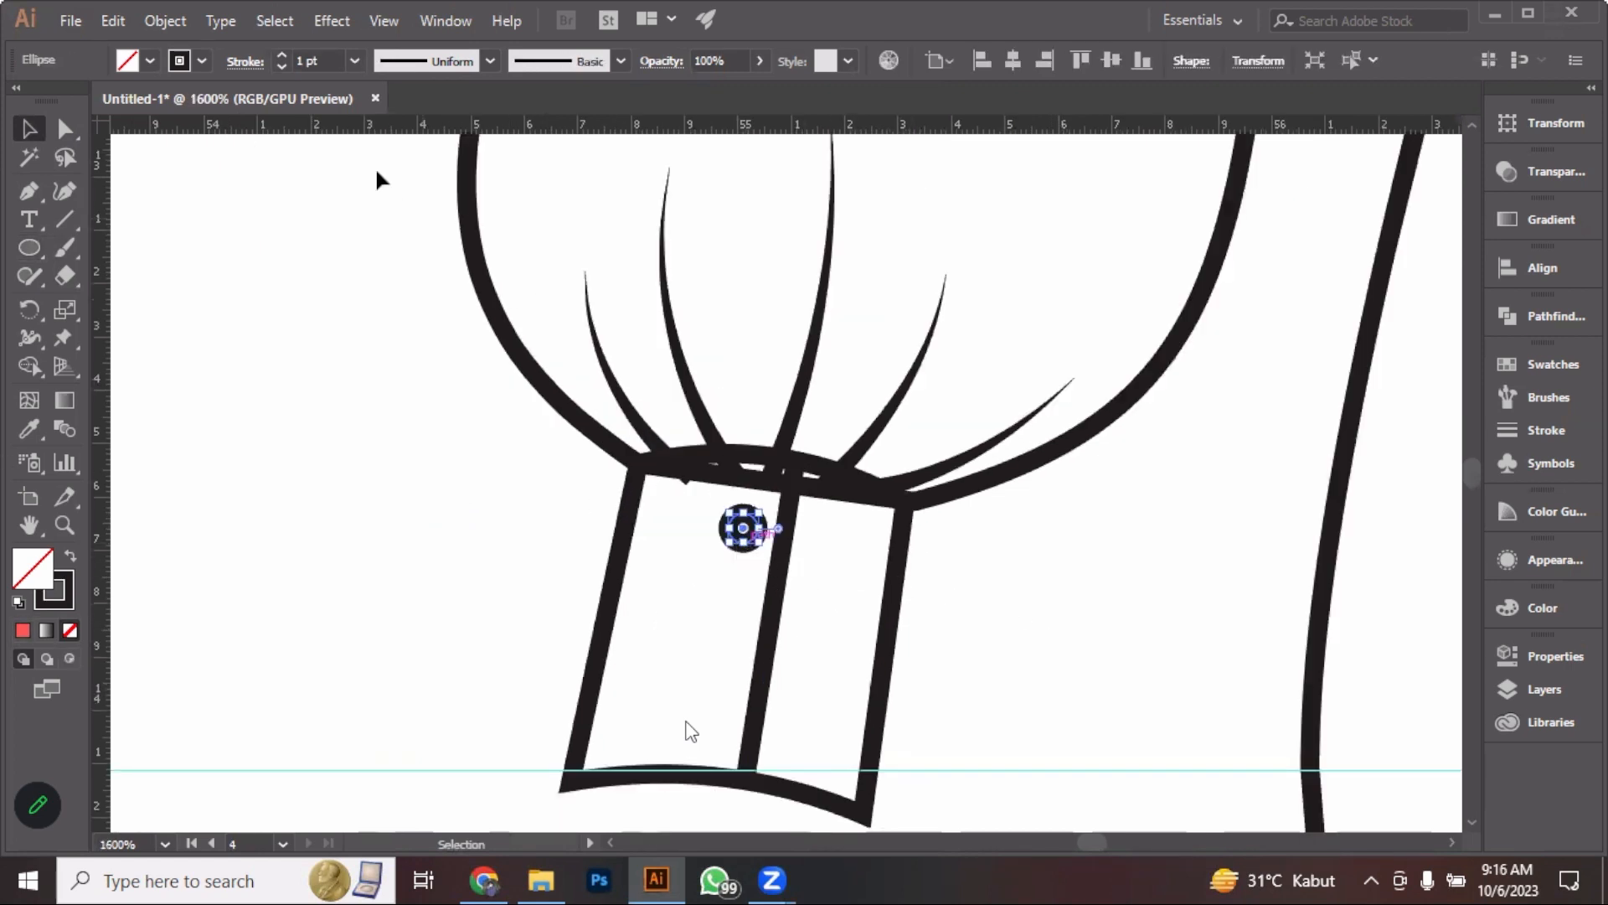
click(306, 60)
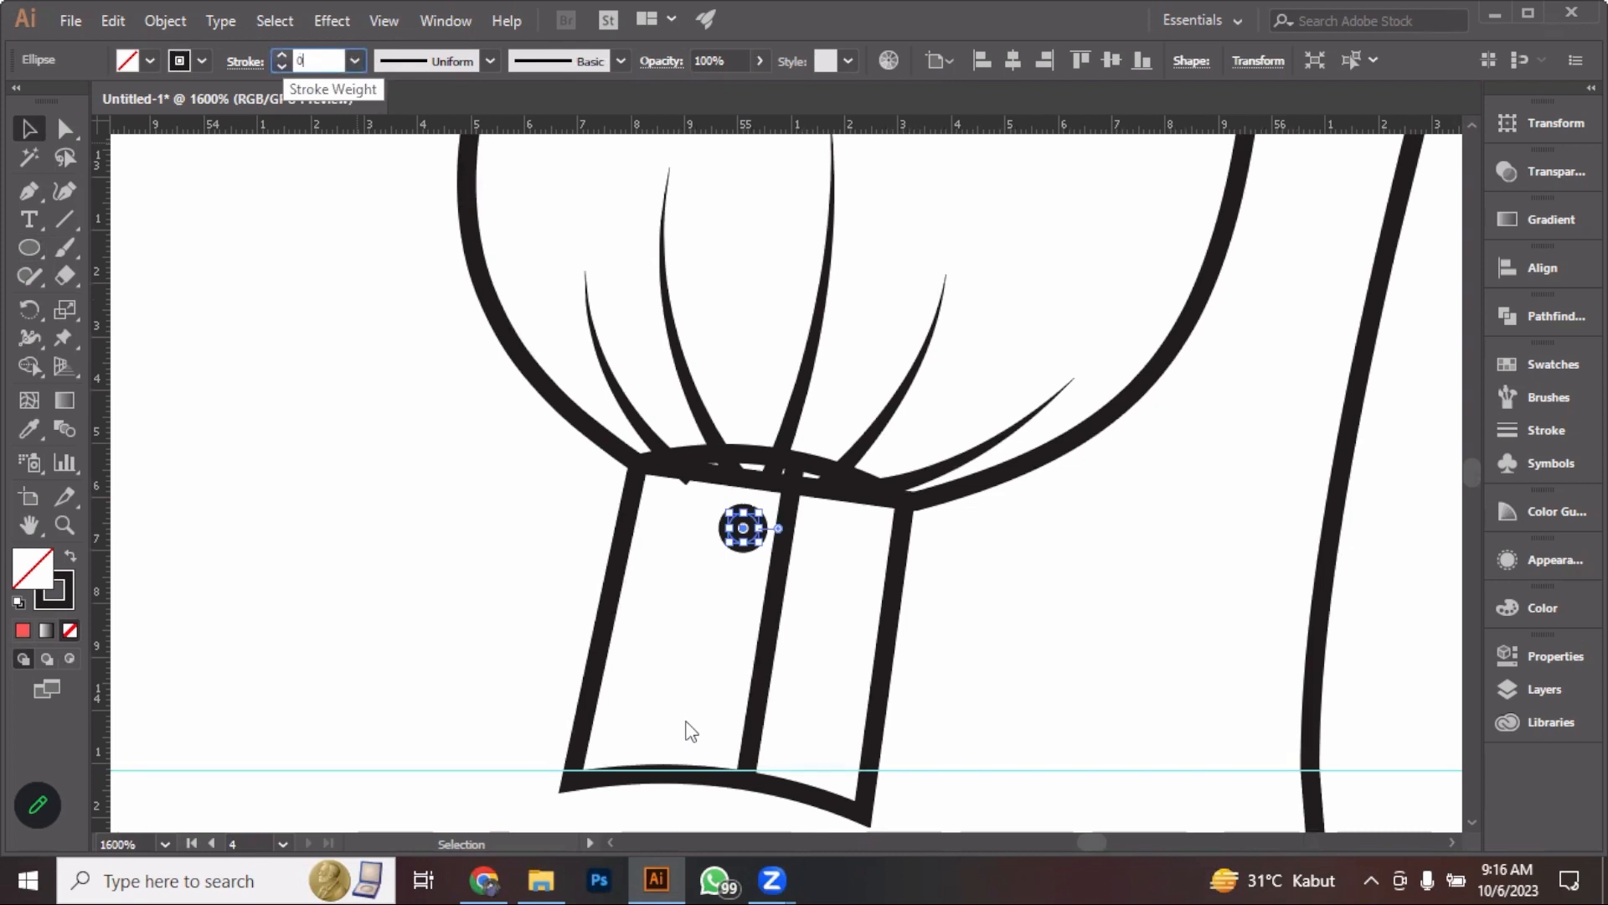
text(0.5)
key(Return)
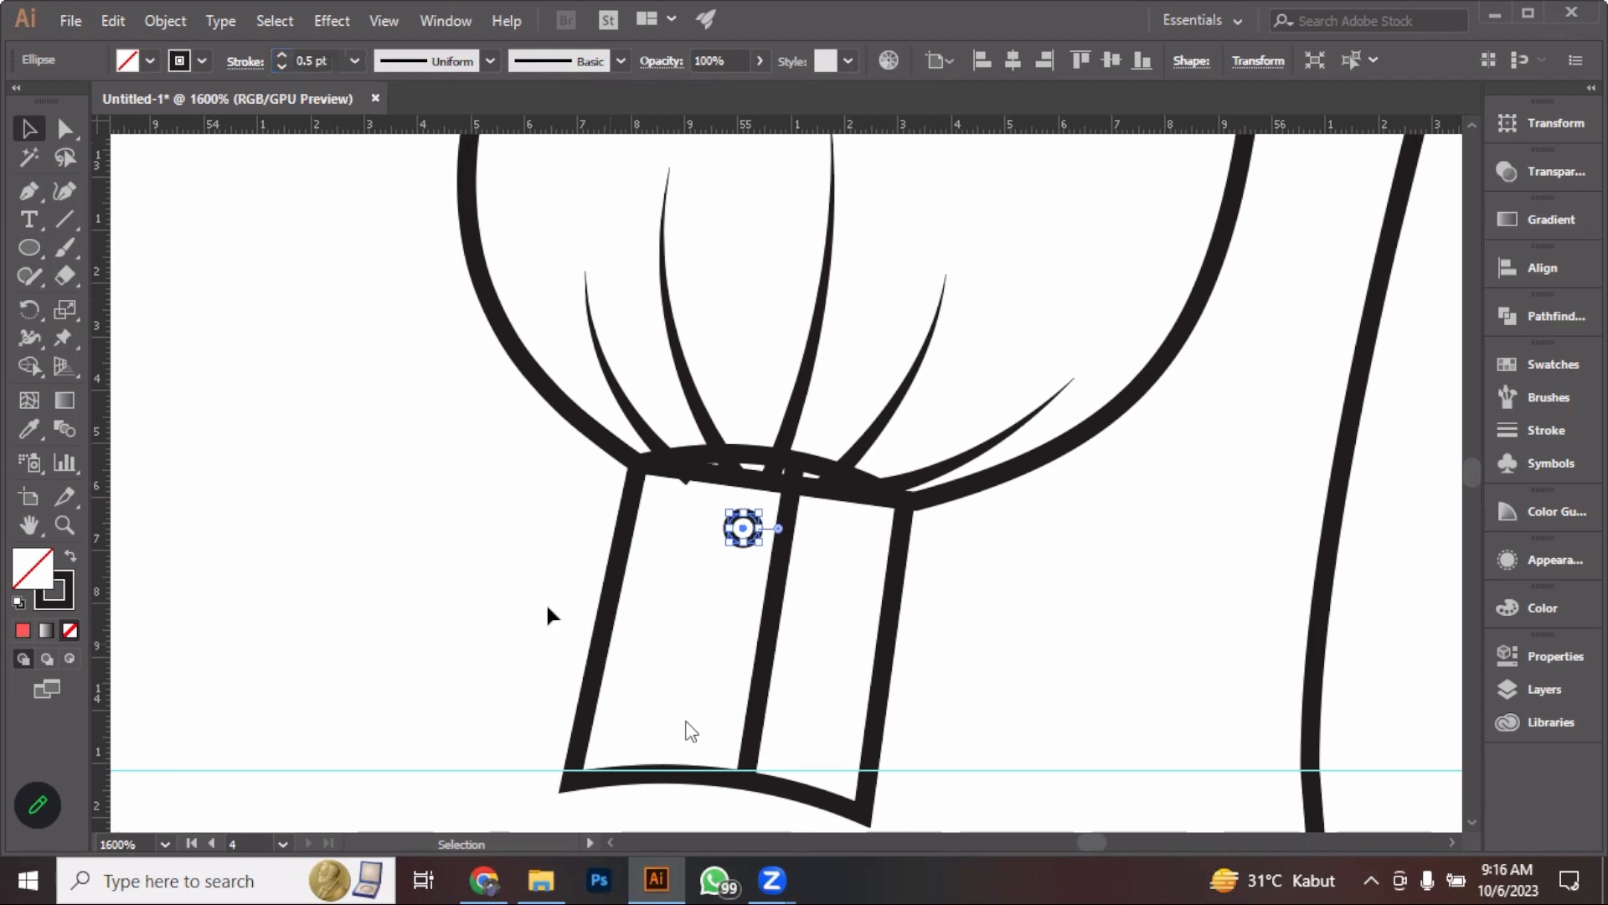
Copy the button twice down the cuff for a row of three, nudging the lowest one into line parallel to the placket
drag(763, 514, 746, 567)
key(ctrl+plus)
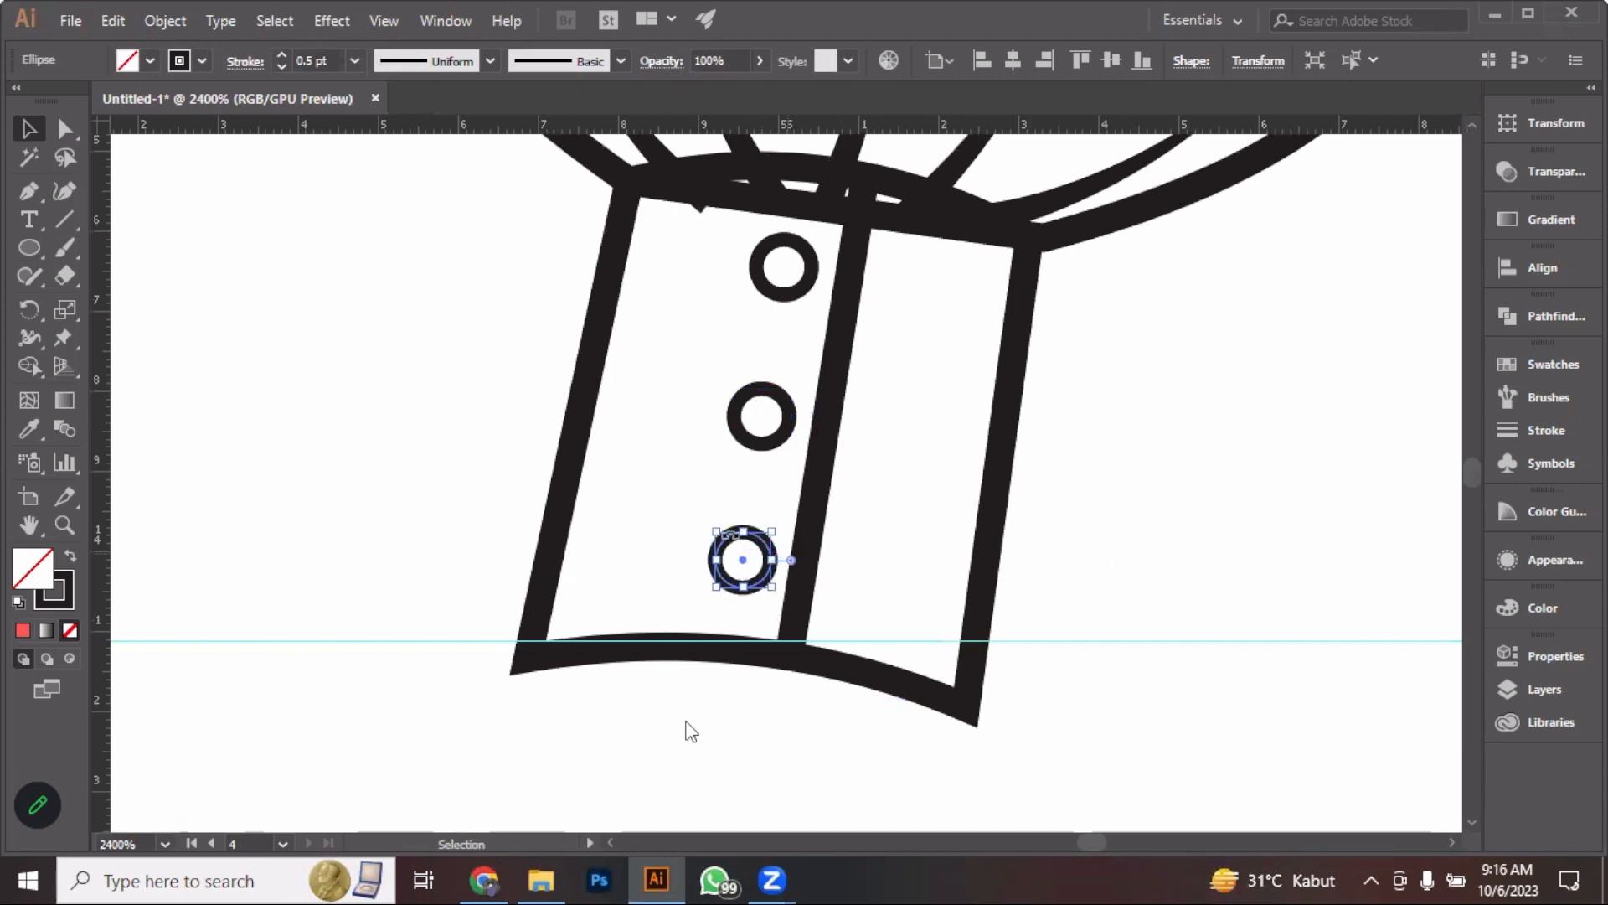
key(Left)
click(1138, 498)
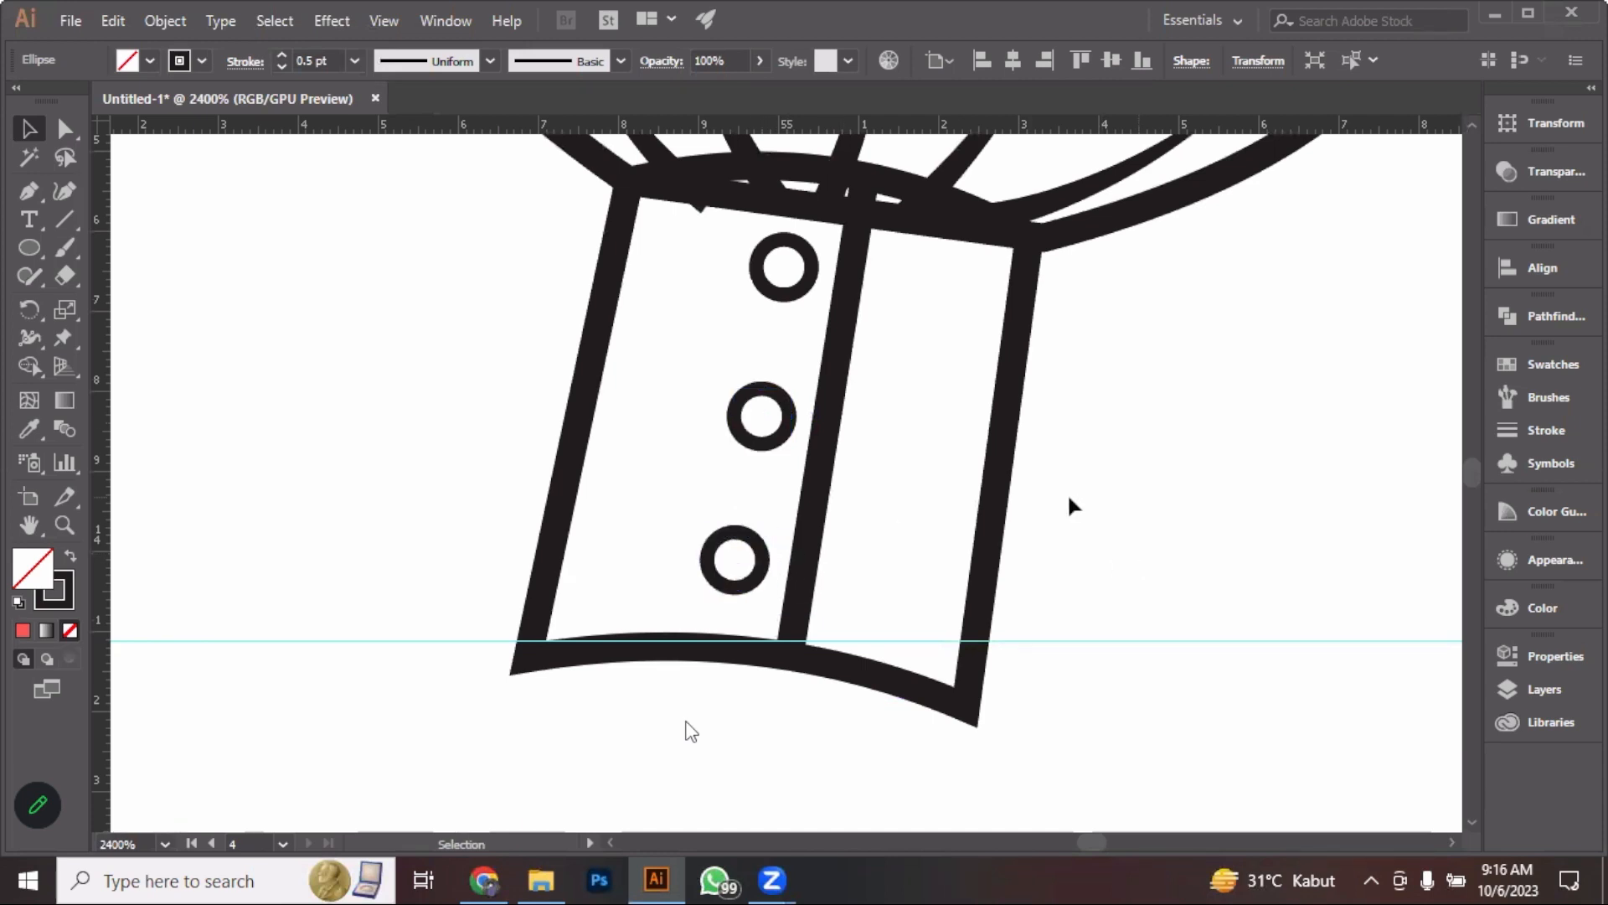
scroll(1068, 496, down, 1)
click(867, 527)
key(Down)
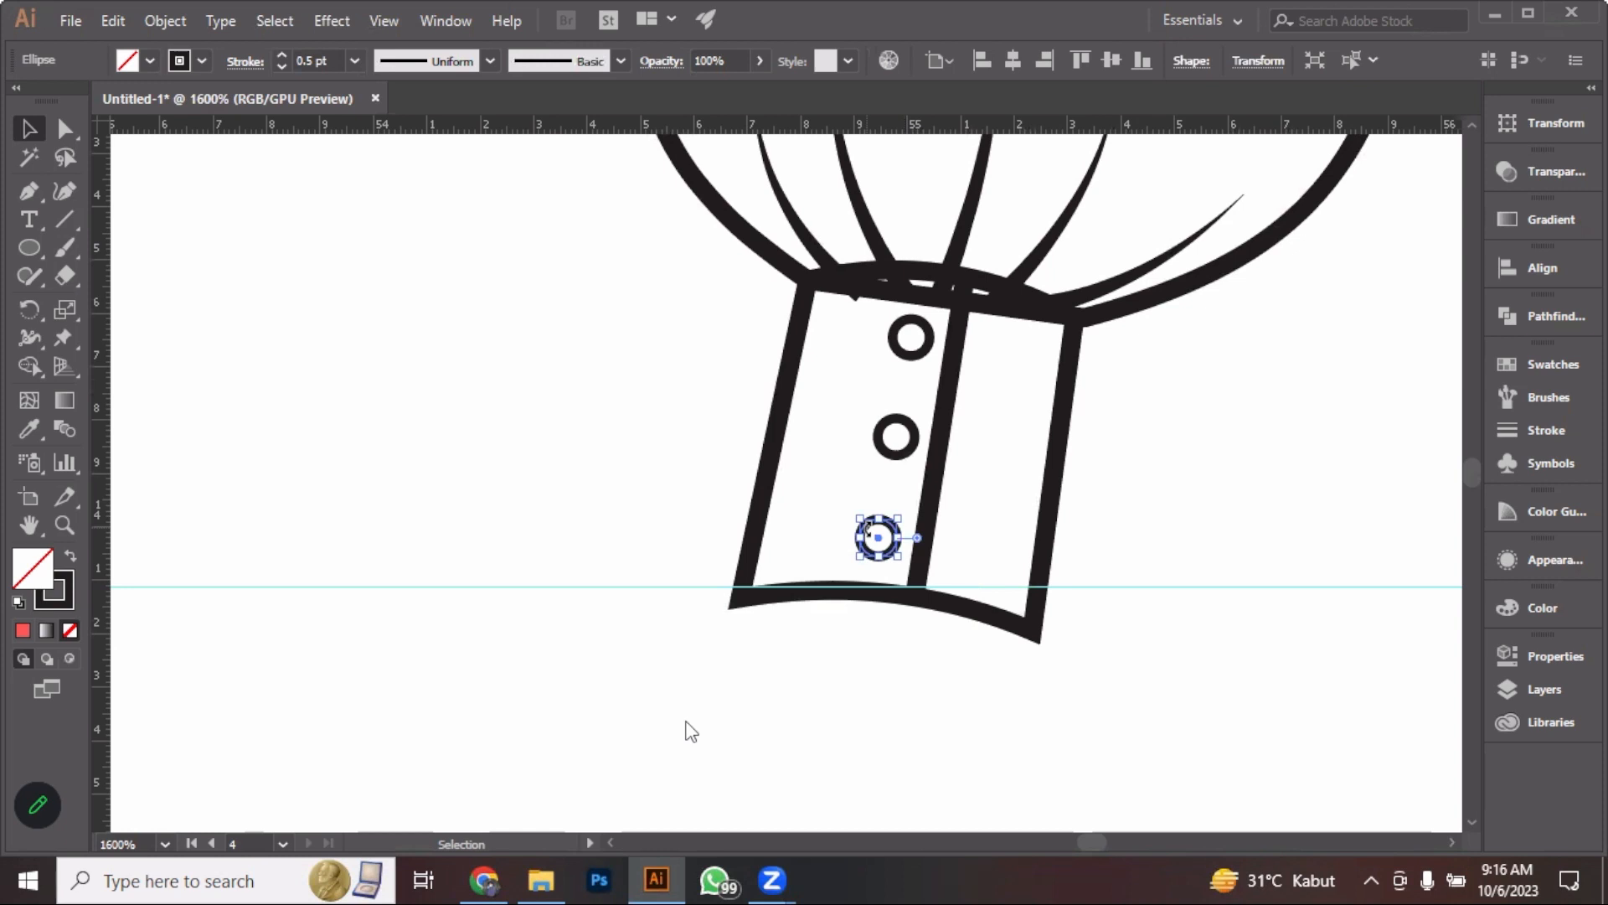
scroll(869, 527, down, 2)
click(806, 459)
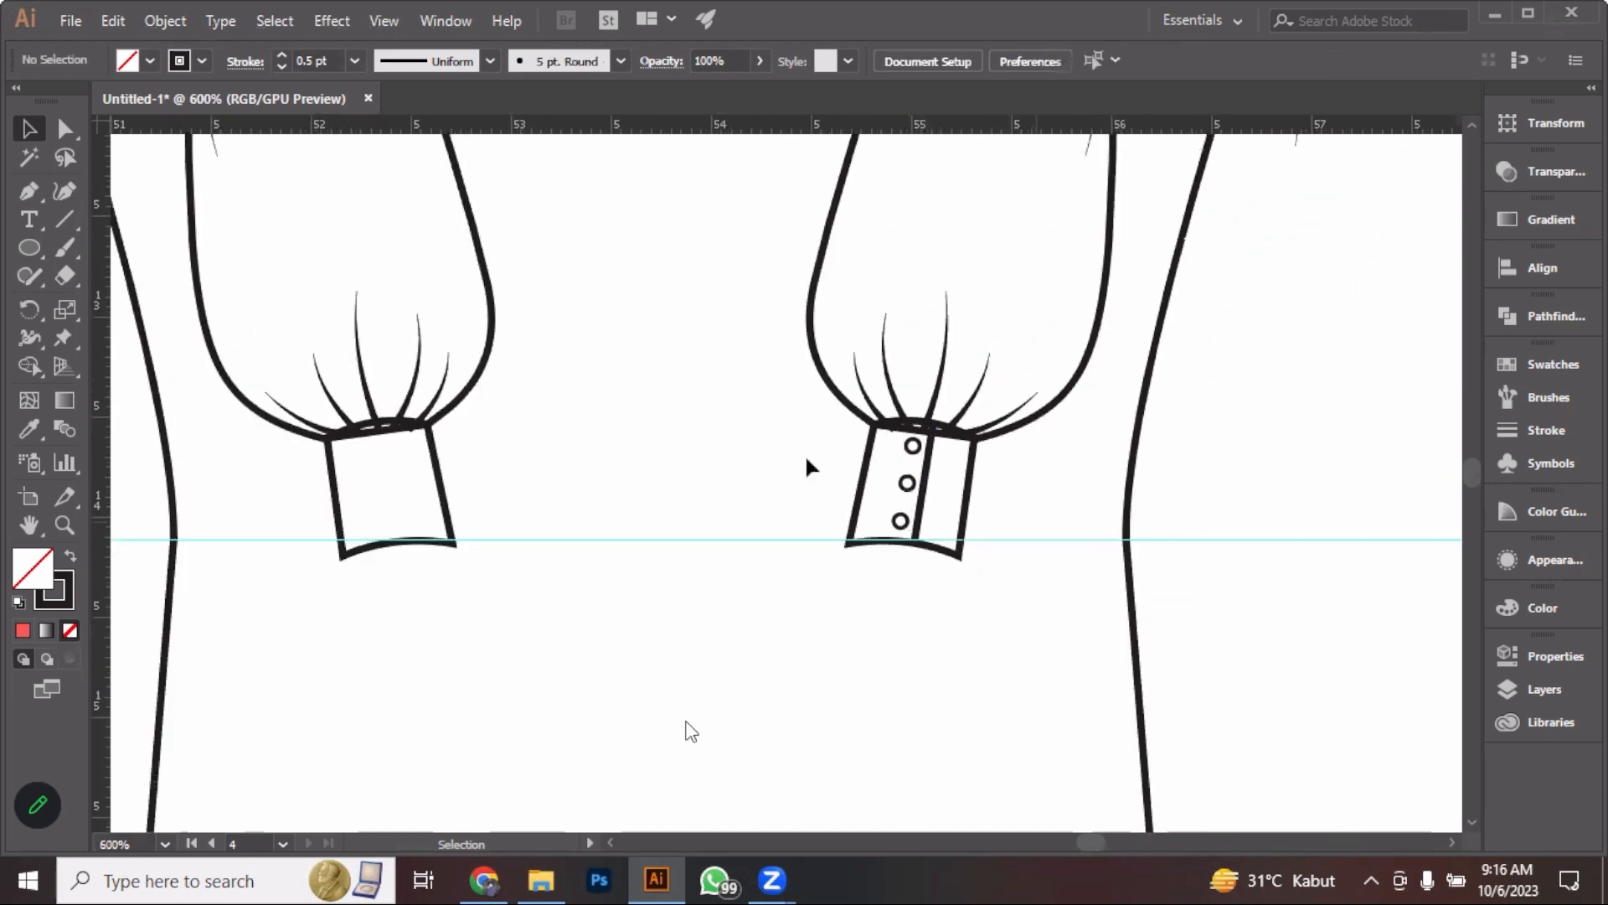
Move the placket line and its three buttons together slightly right across the back view's left cuff
drag(806, 459, 649, 504)
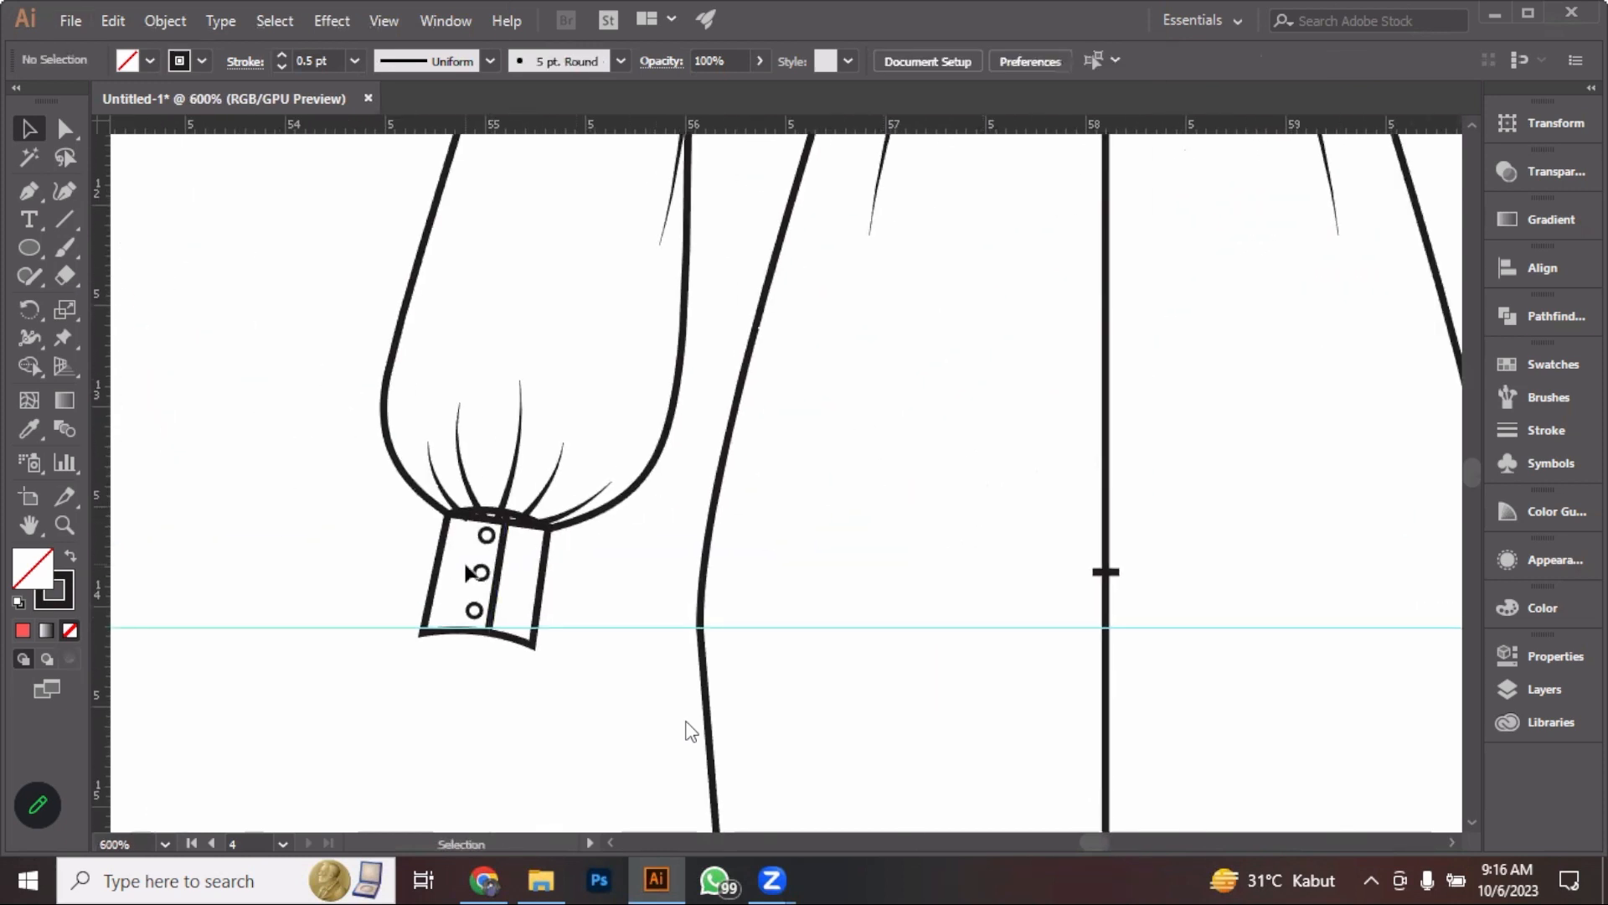
scroll(469, 560, up, 3)
click(491, 539)
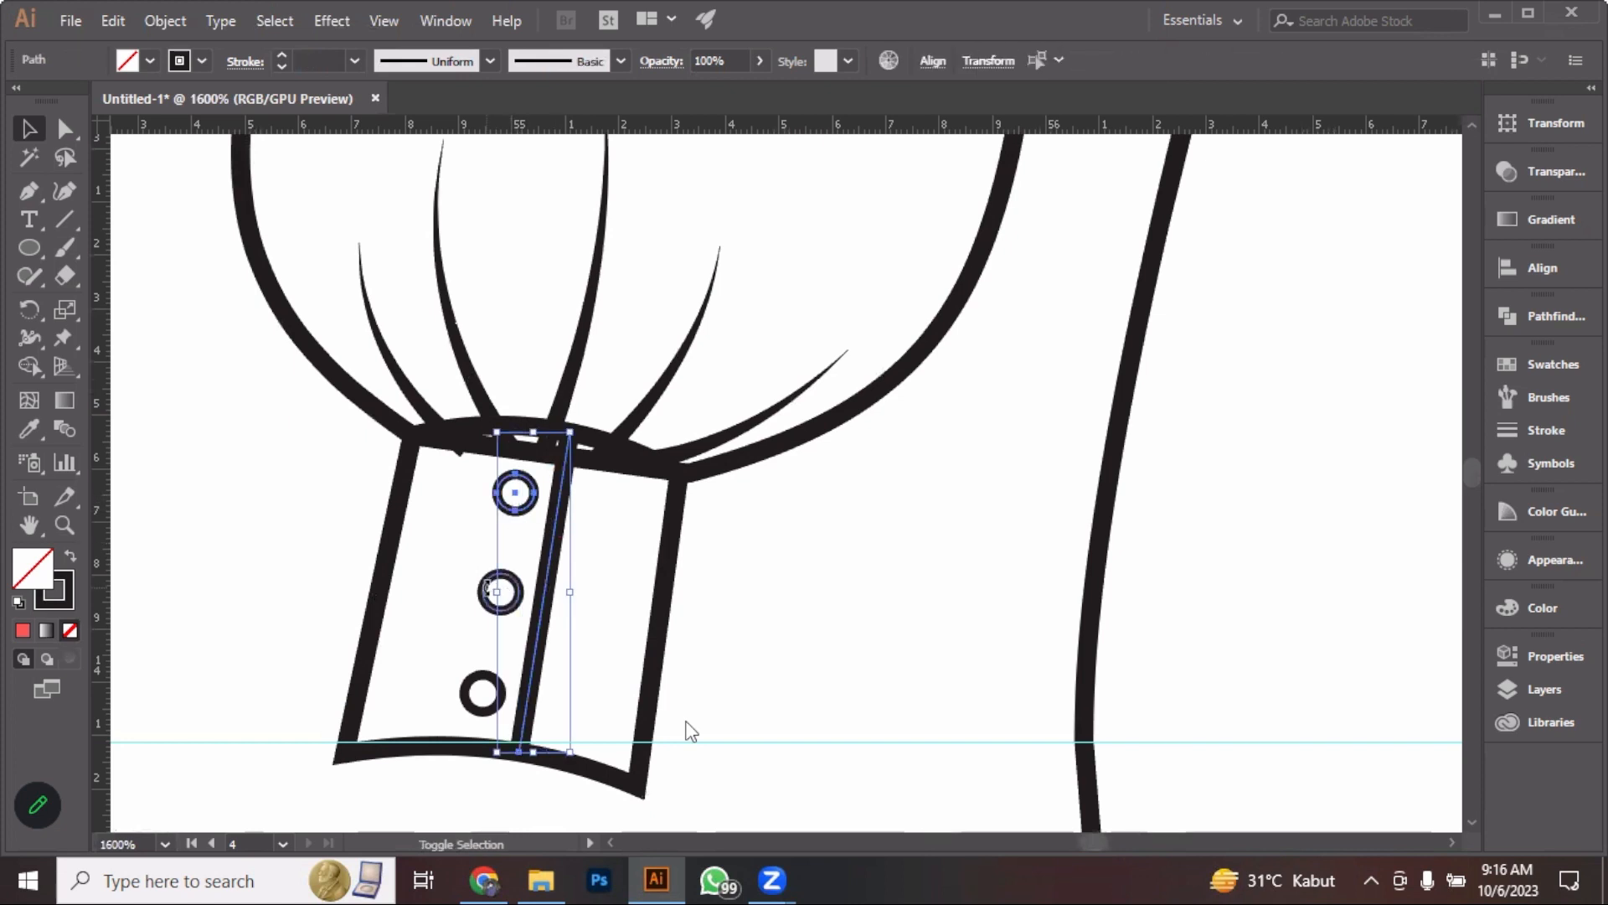
key(ctrl+=)
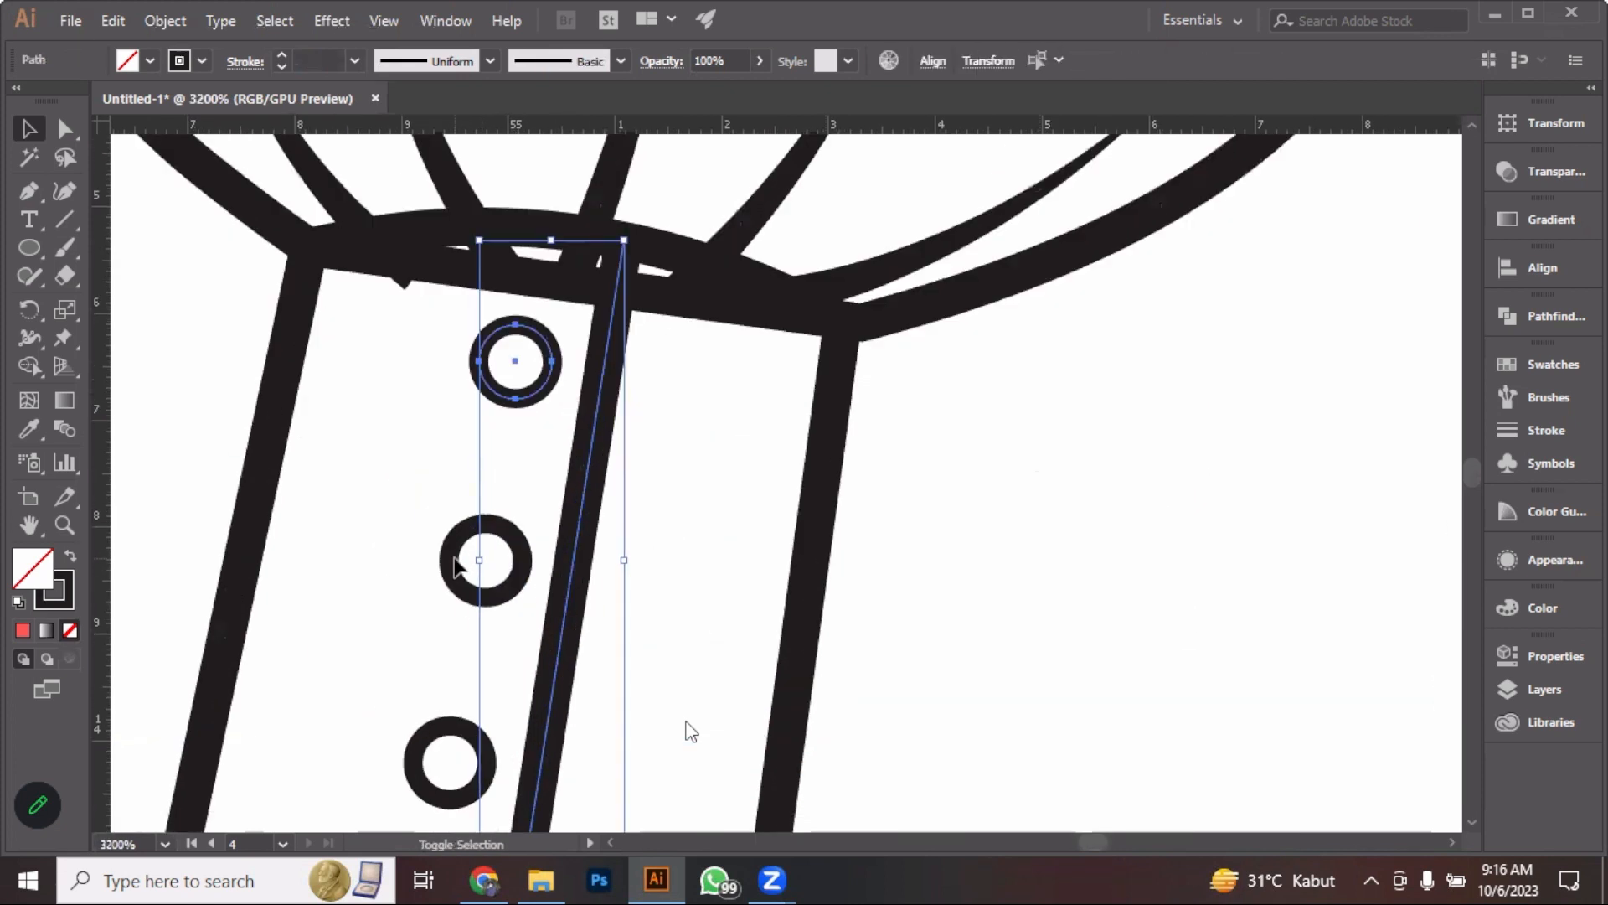
shift+click(476, 574)
shift+click(430, 732)
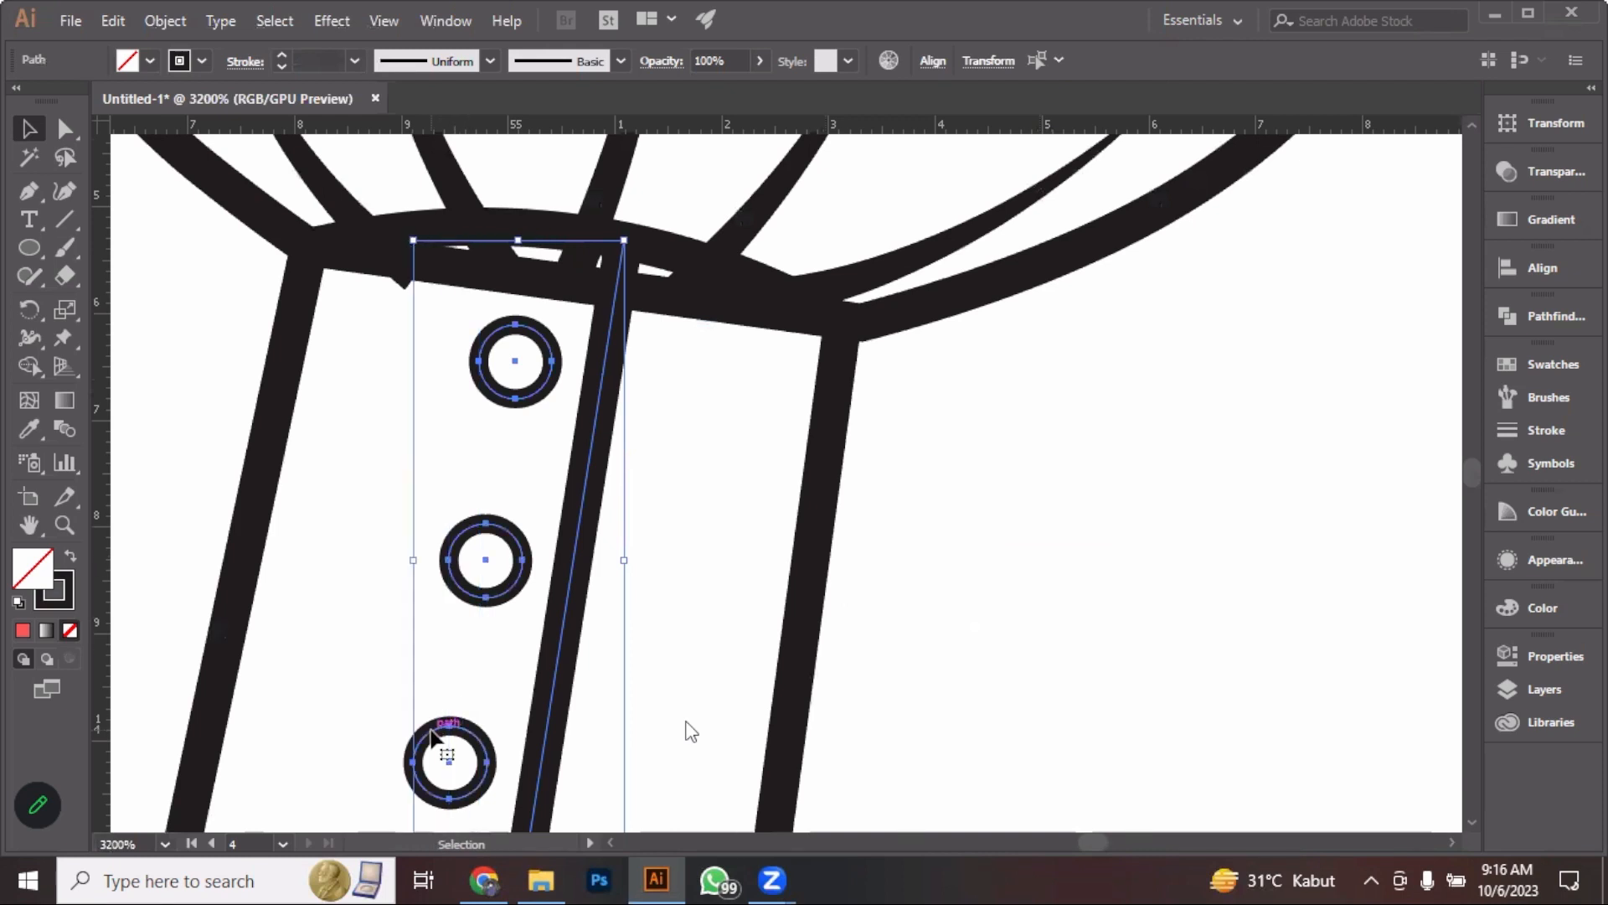
key(Right)
key(Right)
key(Right)
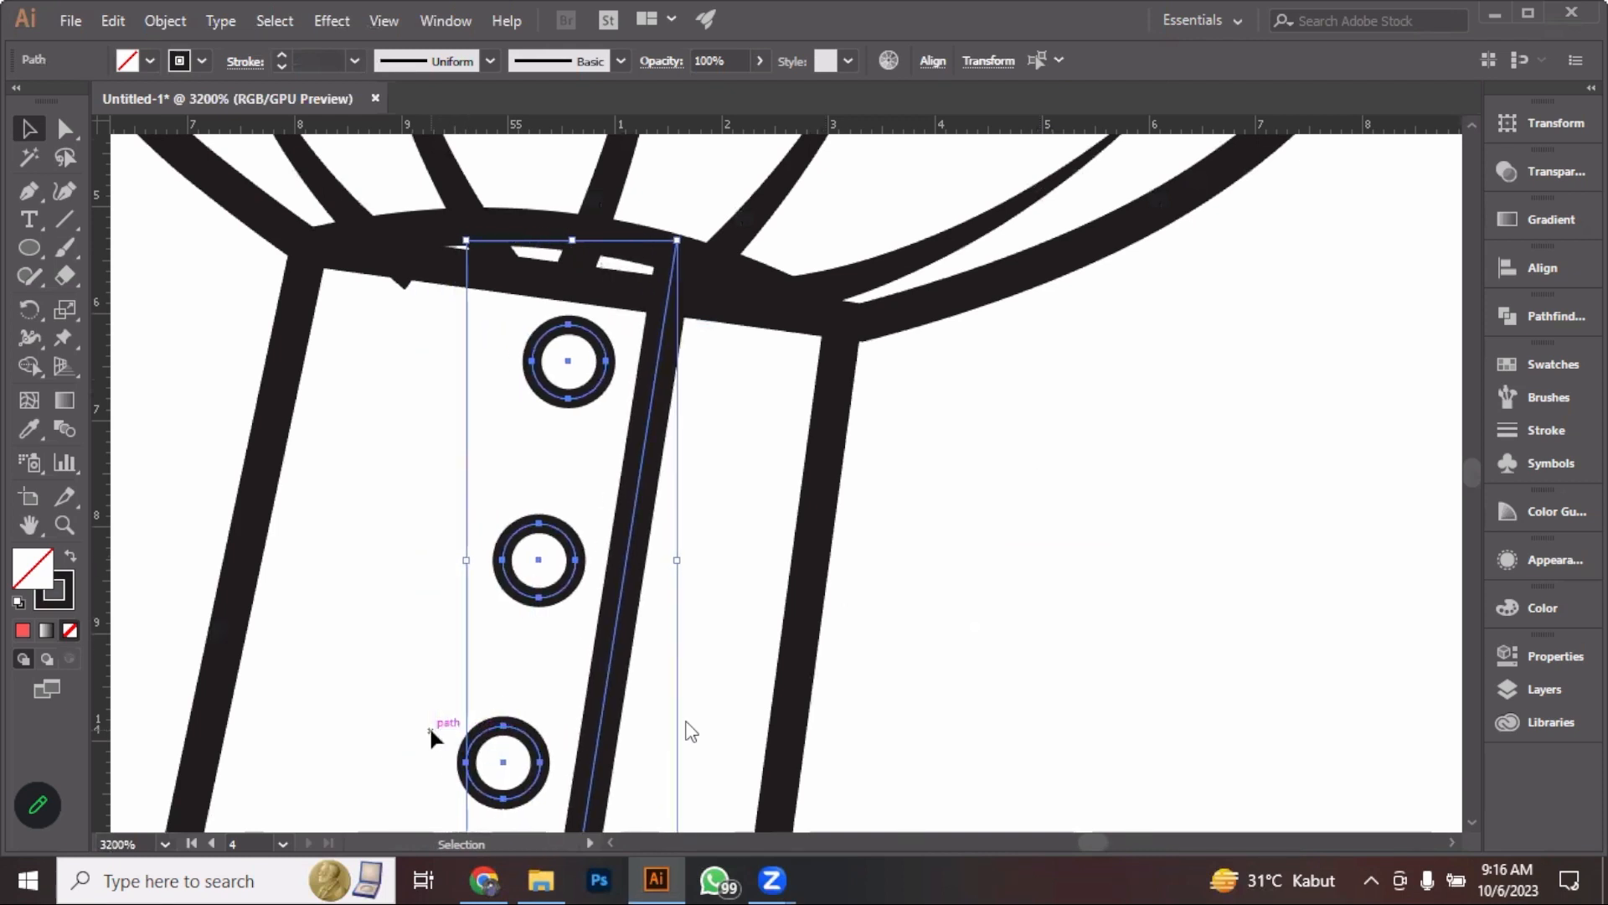
key(Right)
key(Right)
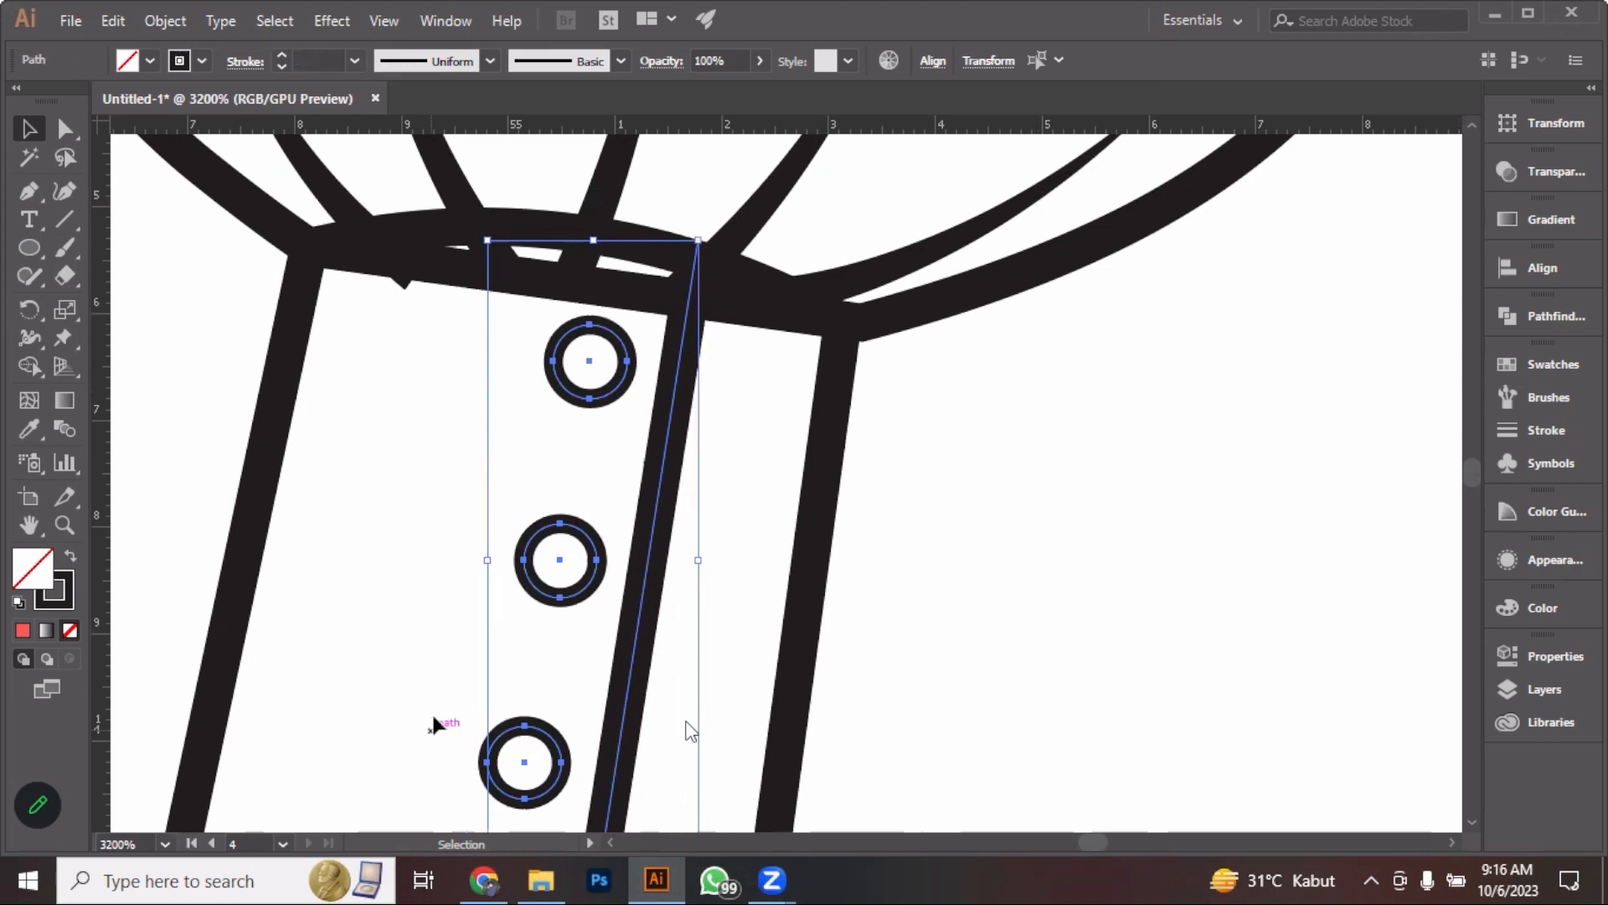
Bring the left cuff's placket line and three buttons to the front
scroll(434, 725, down, 8)
drag(704, 657, 427, 500)
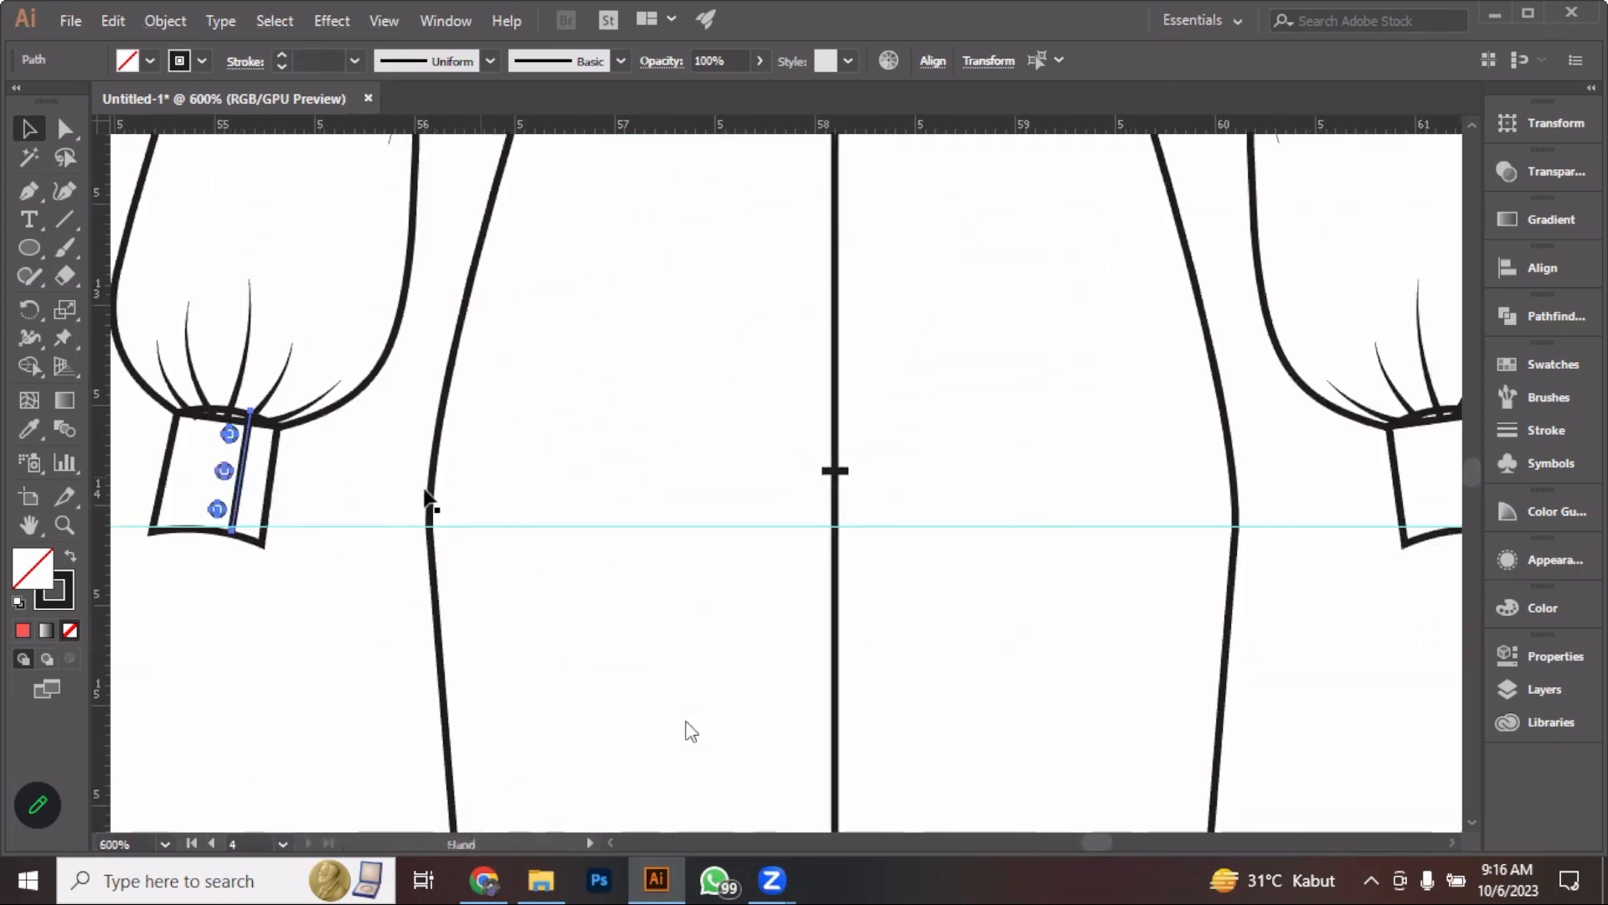
right_click(211, 490)
mouse_move(402, 365)
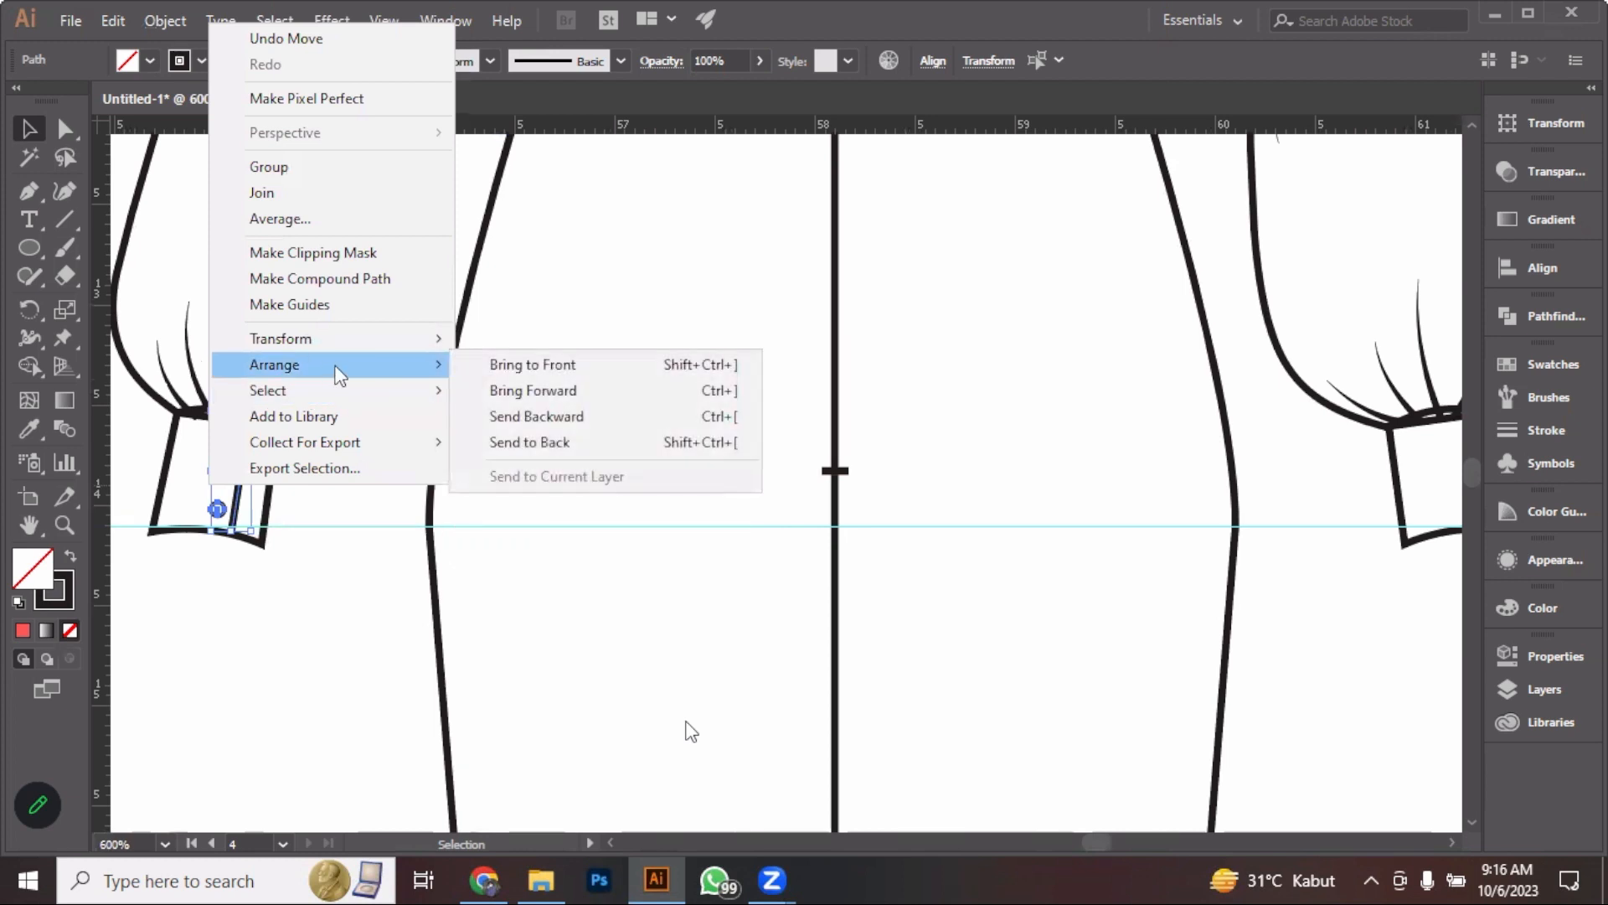
click(540, 365)
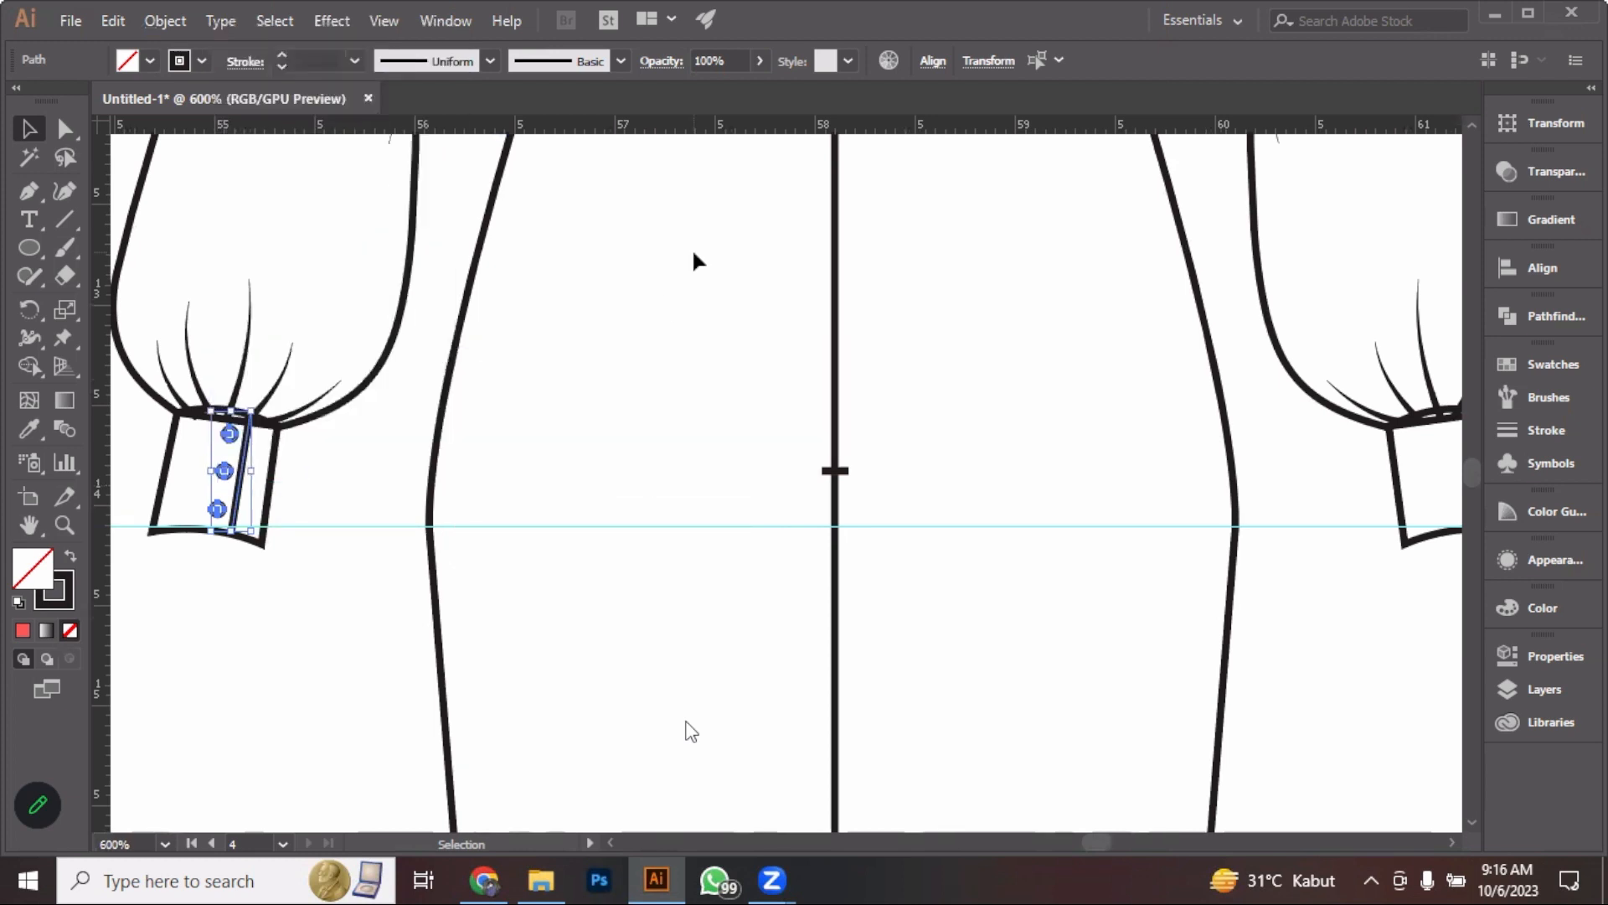
click(692, 251)
Create a mirrored copy of the placket line and its three buttons, reflected about the vertical axis
scroll(242, 476, up, 3)
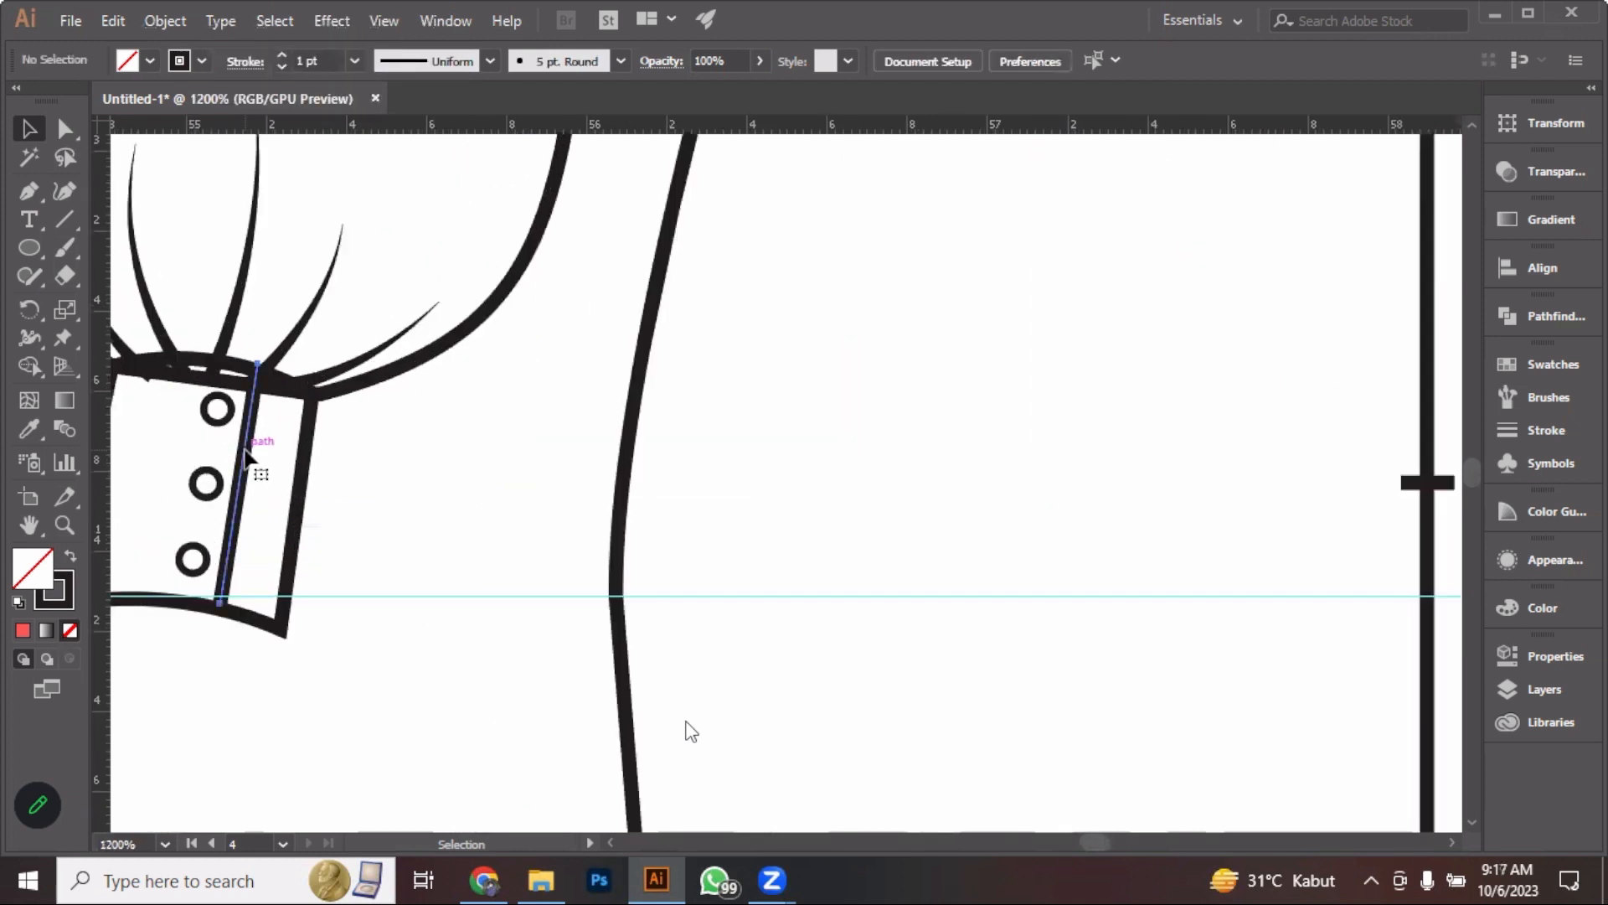
click(241, 473)
shift+click(202, 483)
shift+click(216, 409)
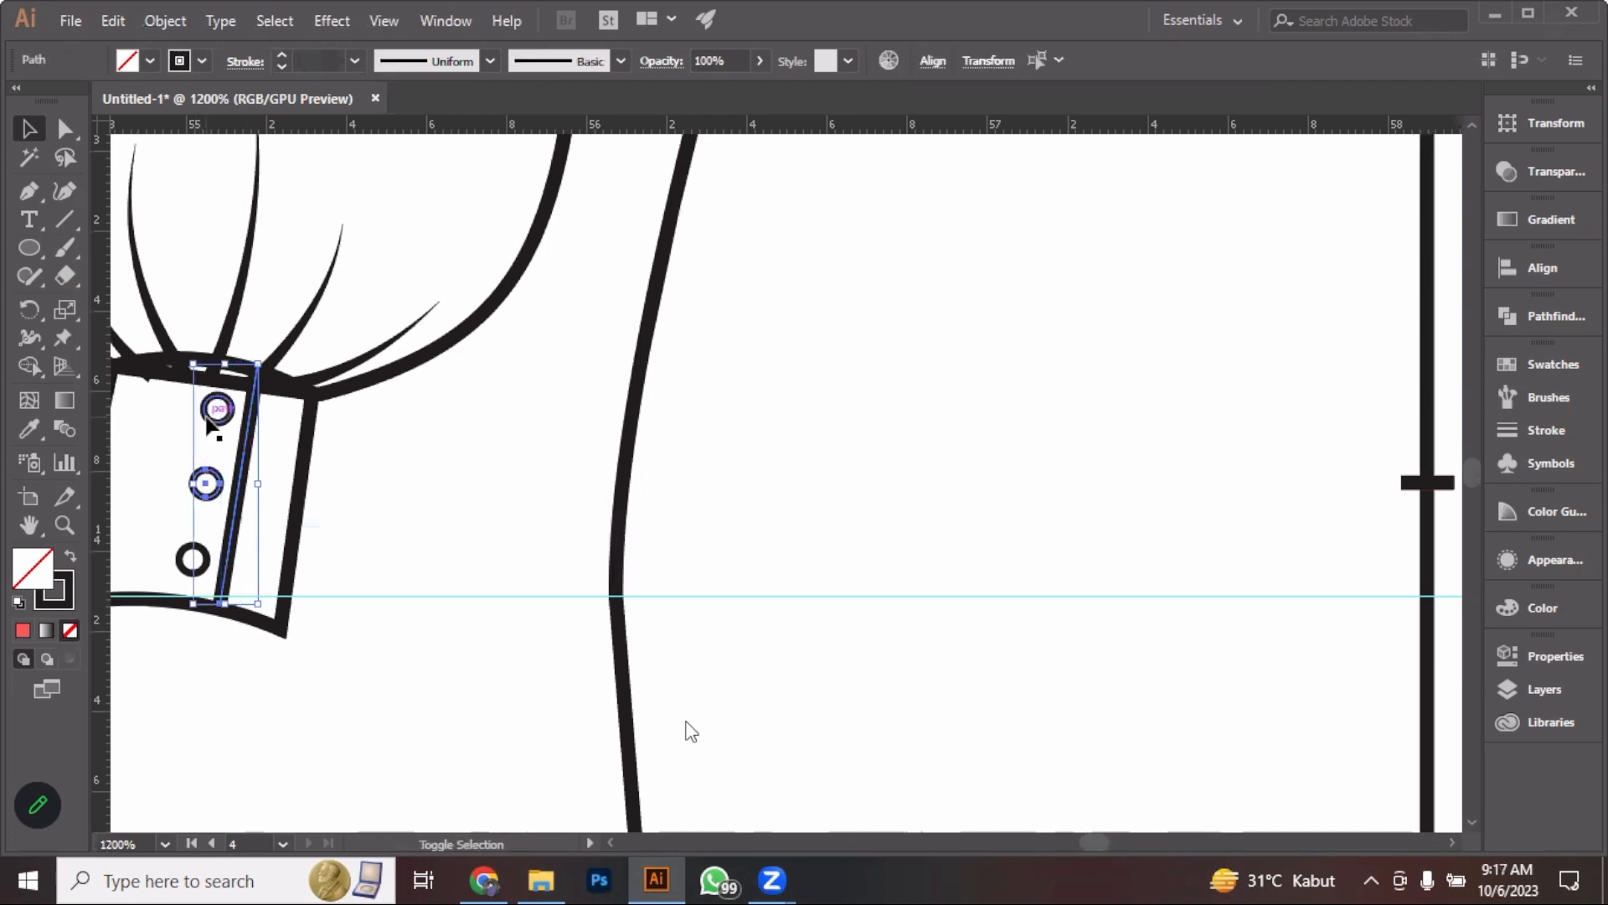
shift+click(194, 561)
right_click(203, 575)
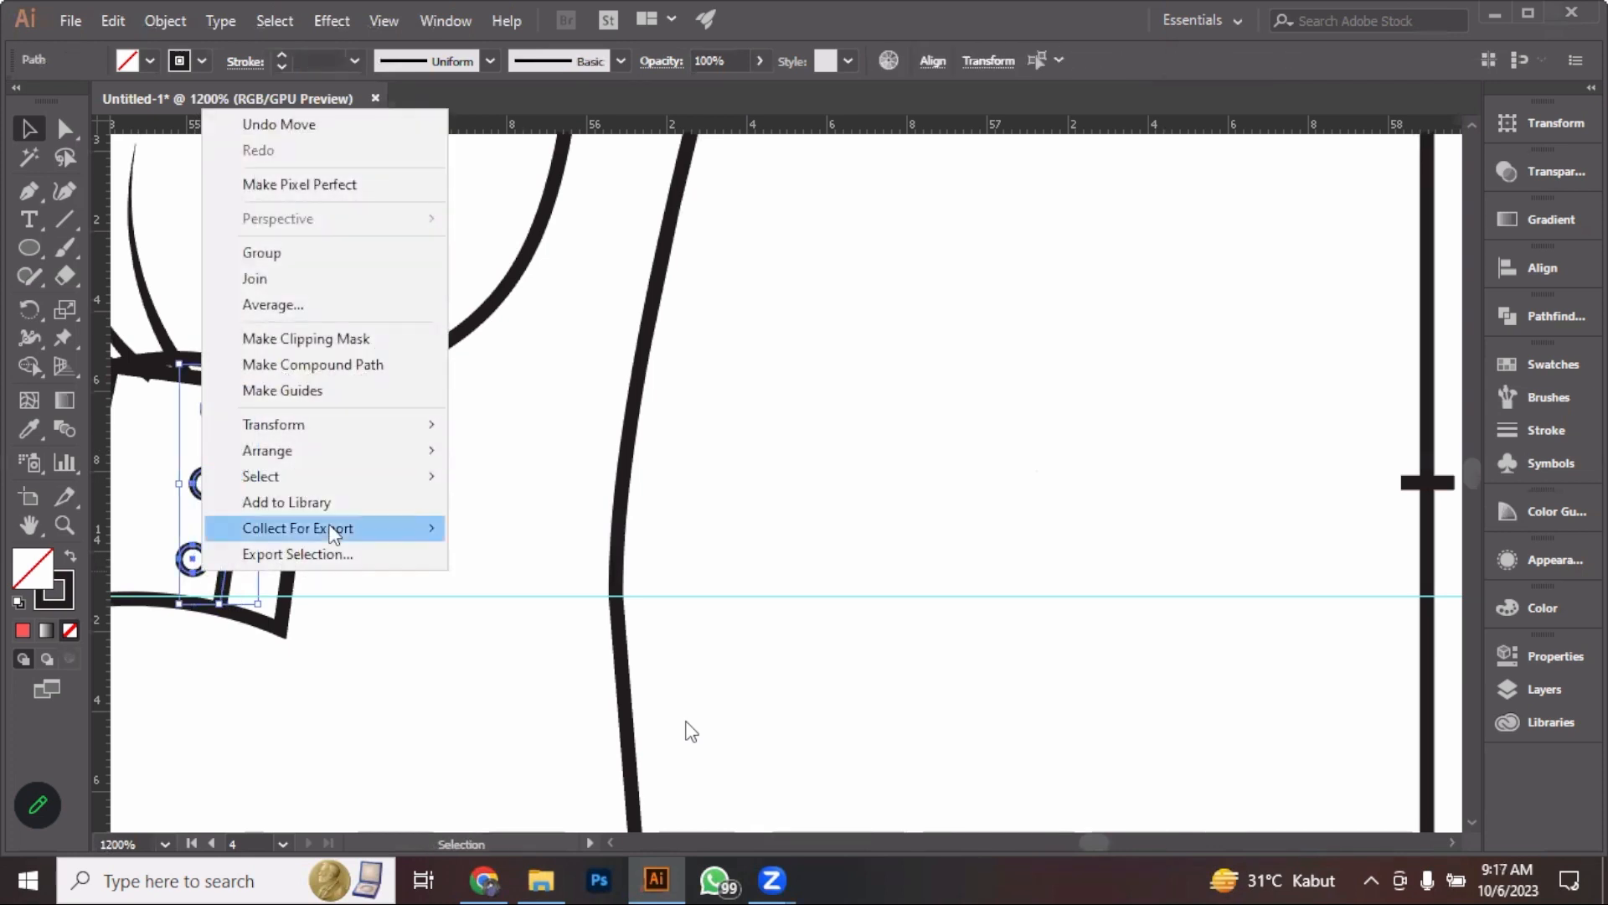
mouse_move(377, 425)
click(602, 509)
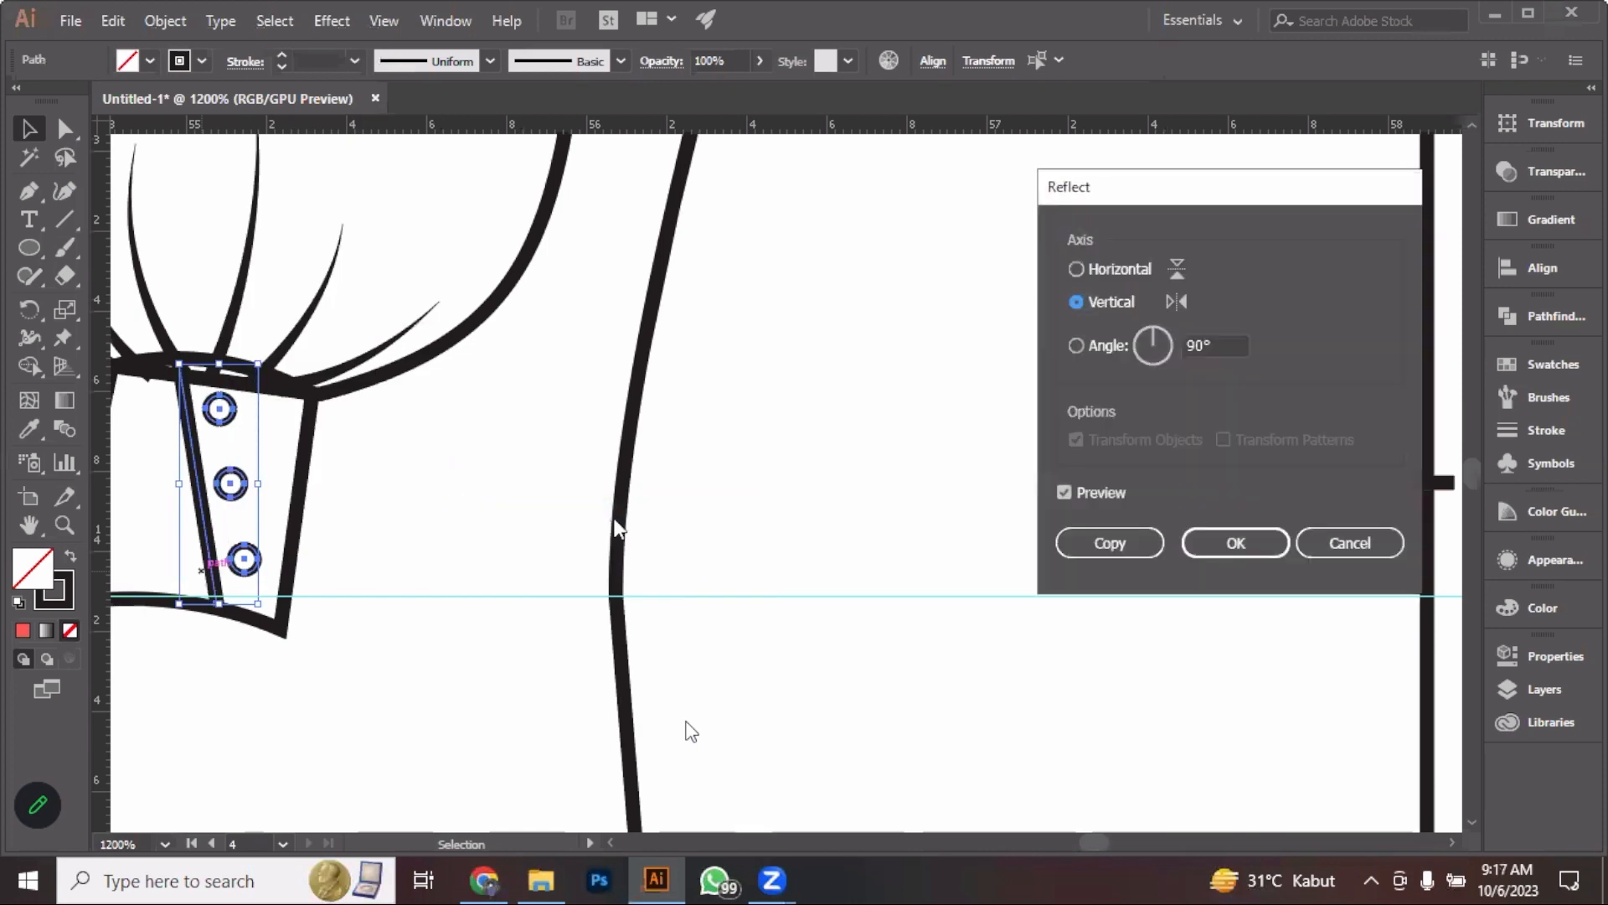
click(1154, 545)
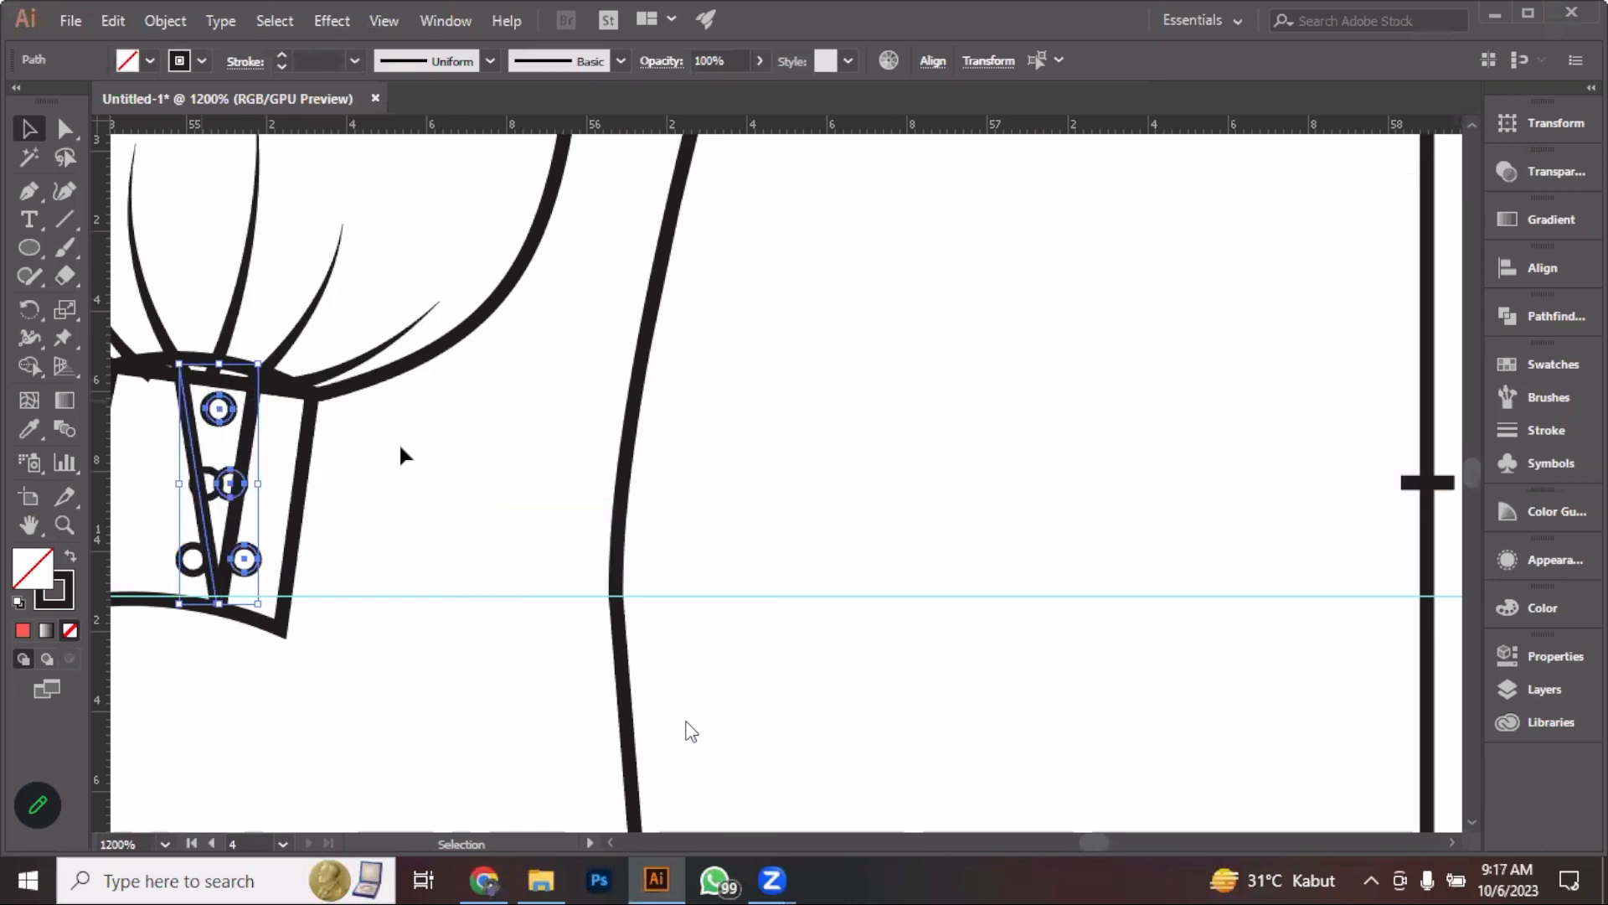
Move the mirrored placket line and buttons onto the right cuff of the back outline
drag(194, 454, 1387, 502)
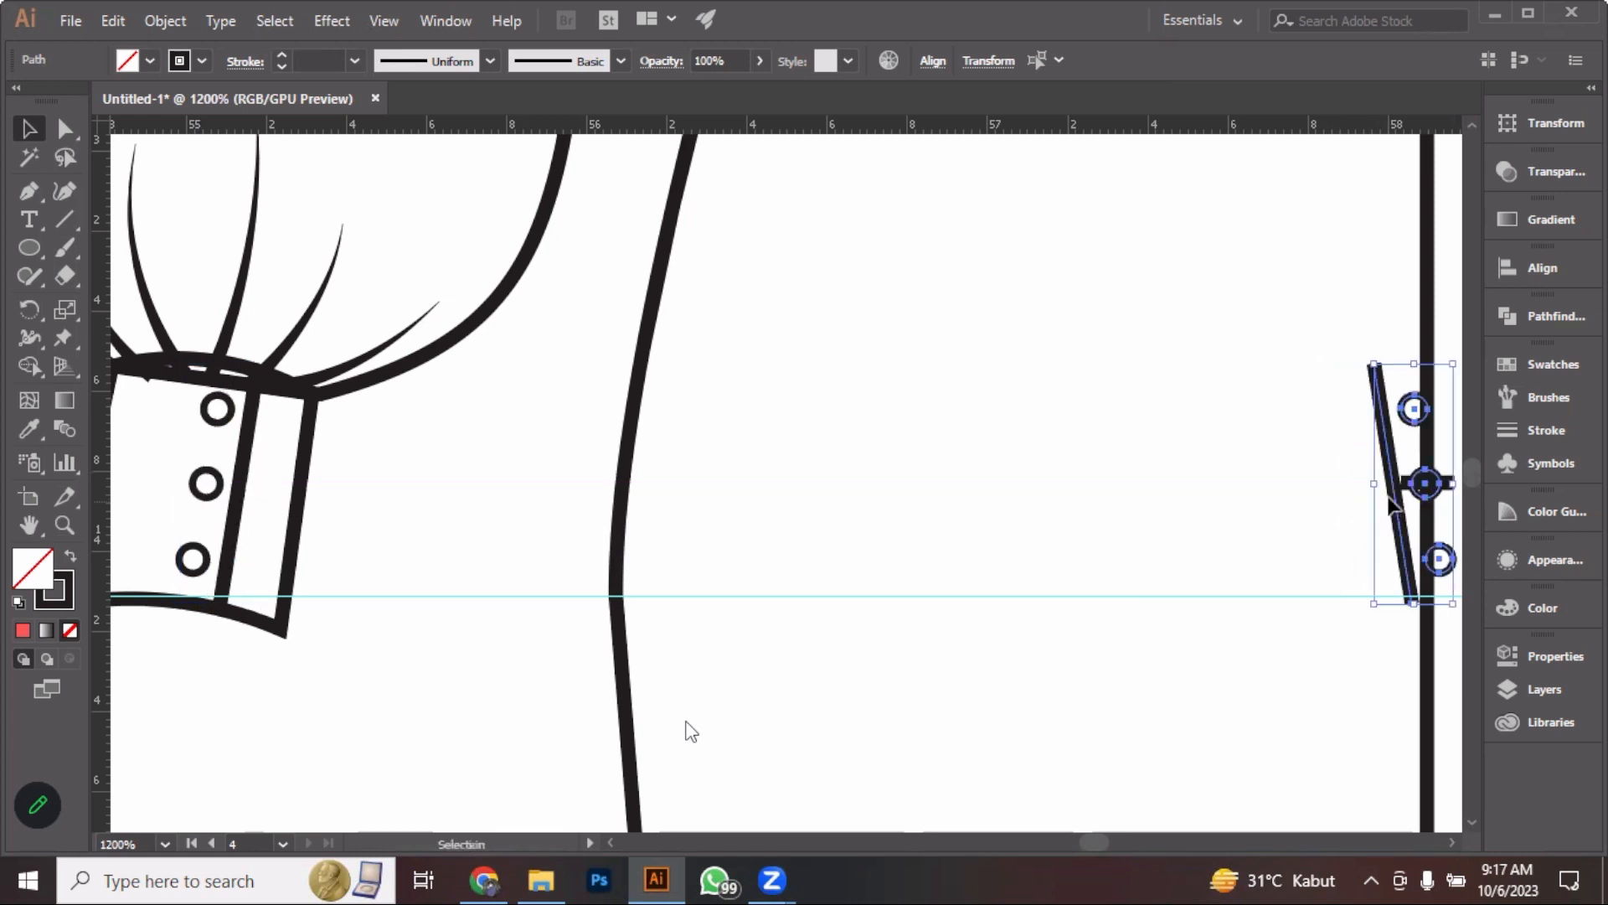
drag(994, 377, 141, 347)
scroll(222, 411, down, 1)
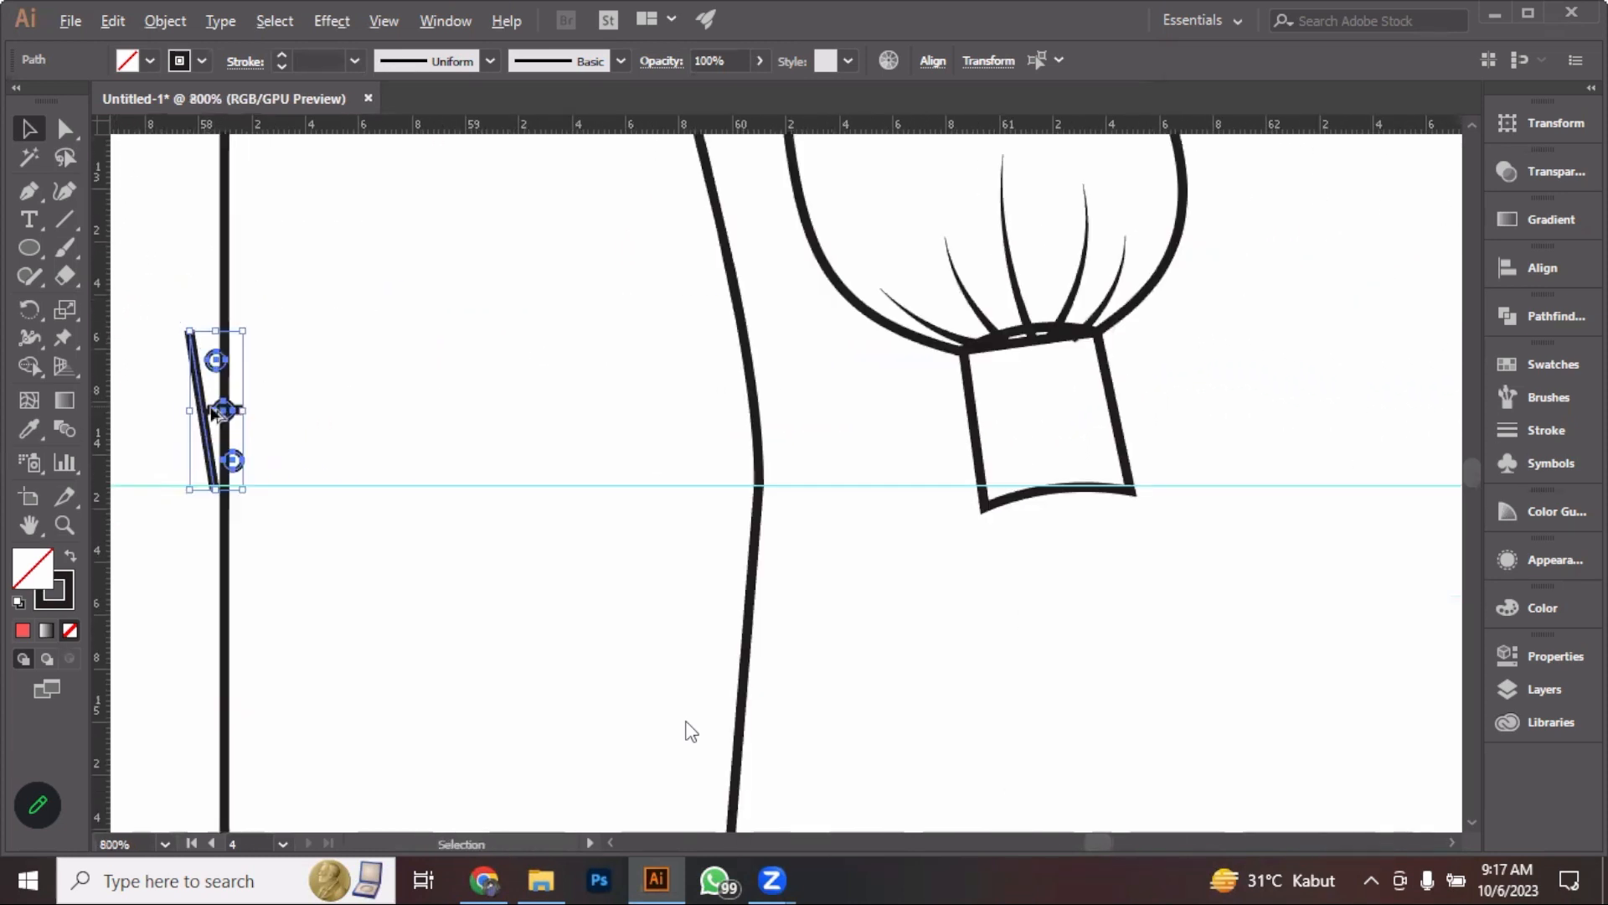
drag(225, 412, 1031, 493)
scroll(1030, 493, down, 2)
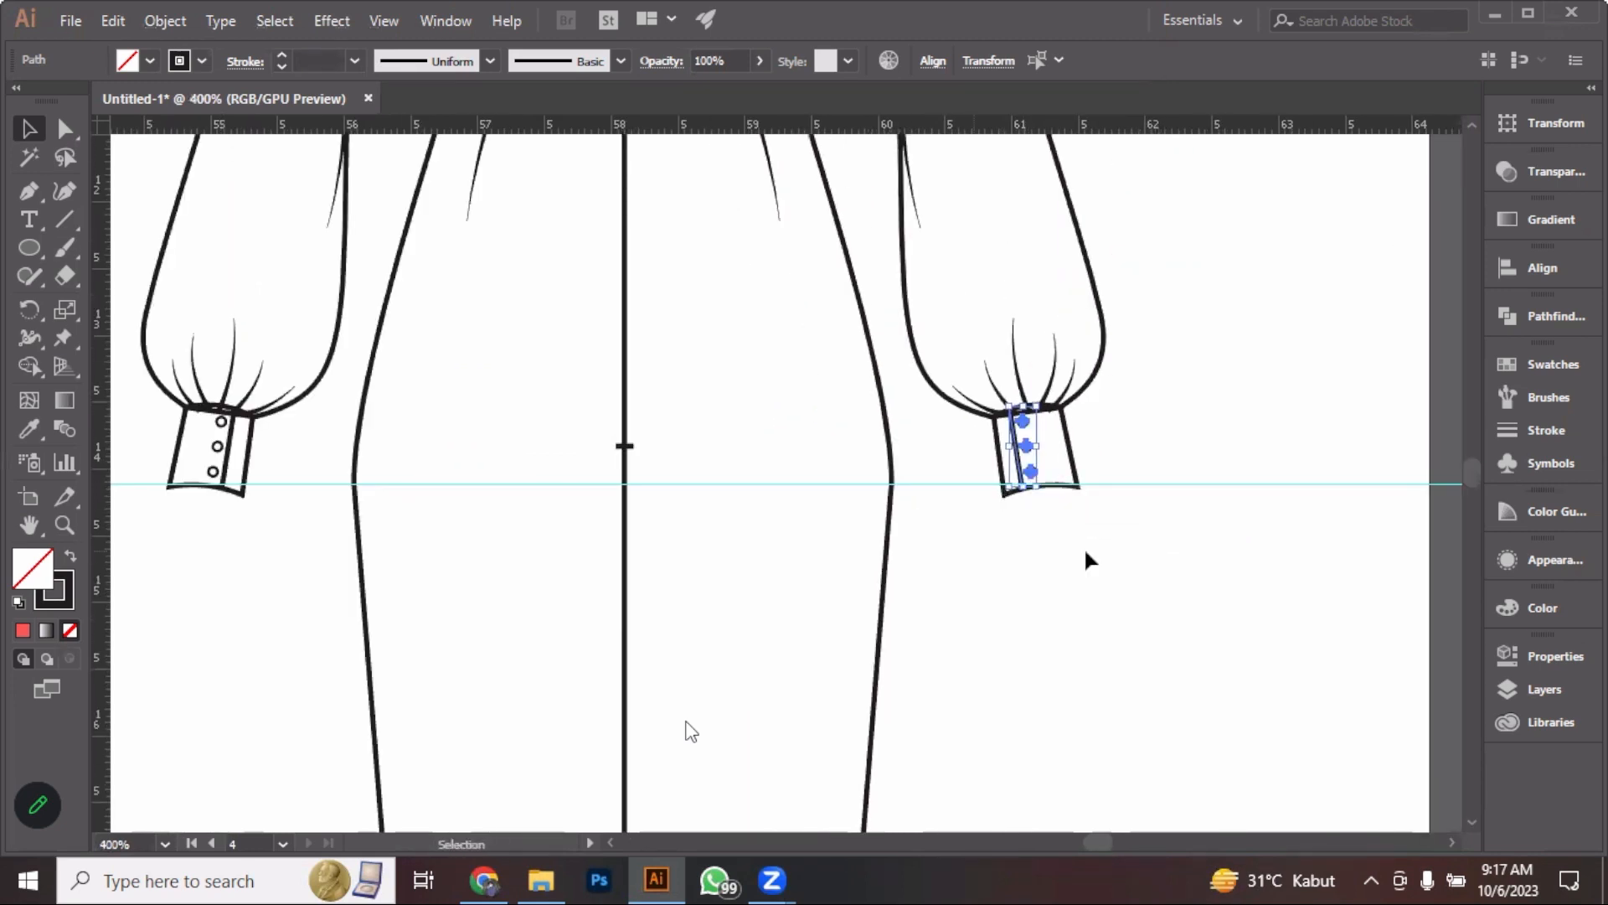
click(1150, 555)
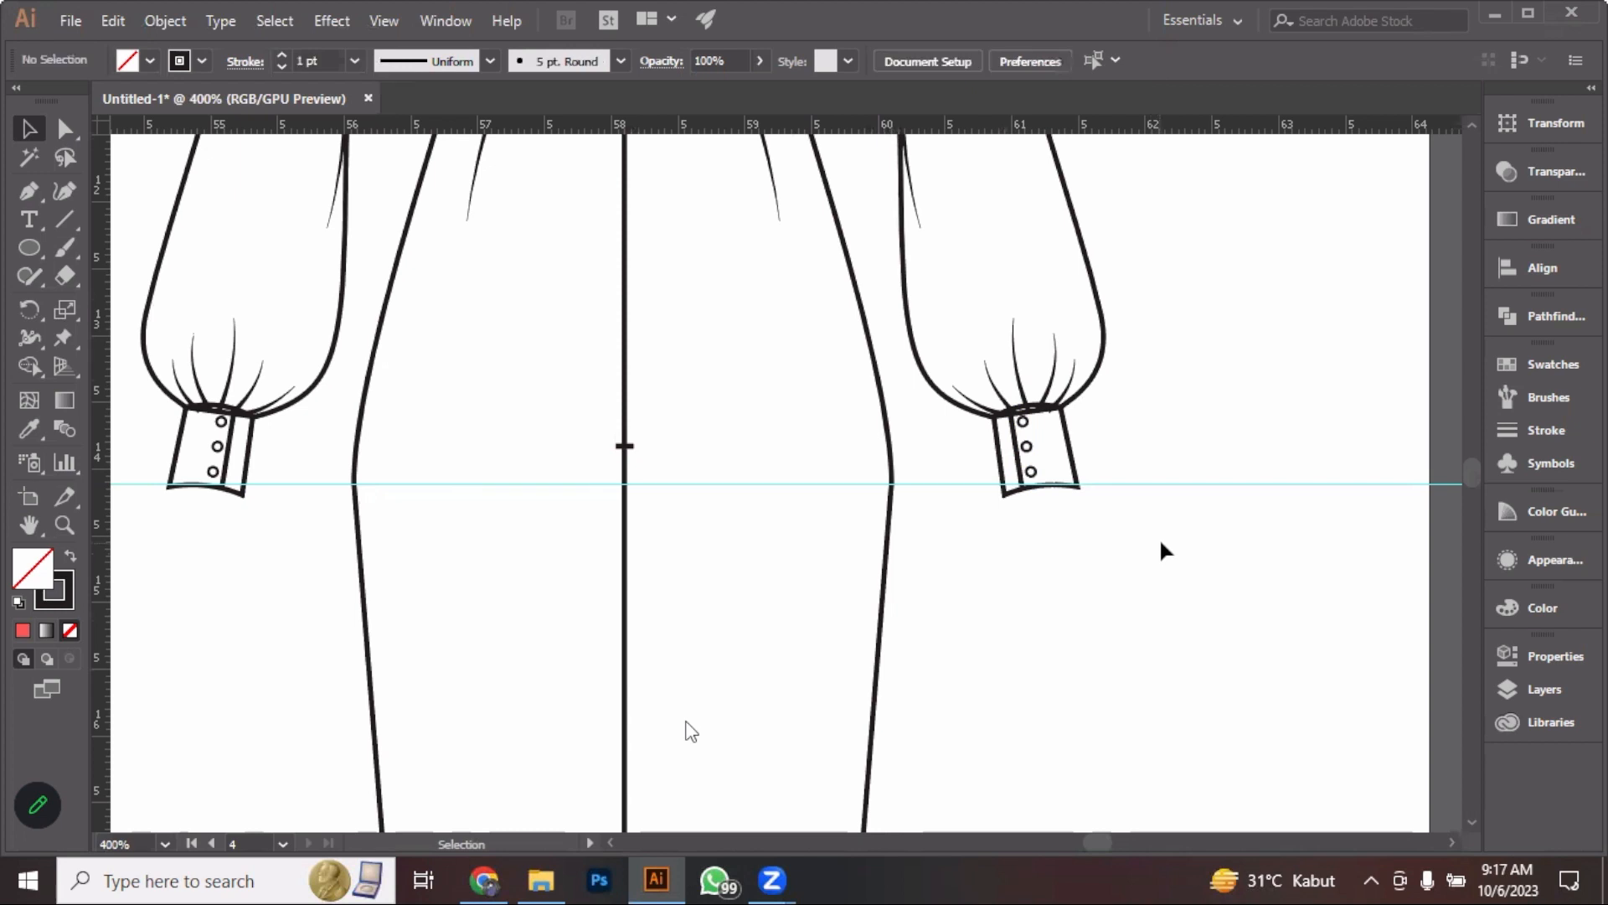
Examine the front and back outline dresses next to the red flat and the reference photo
scroll(1159, 536, down, 1)
scroll(1163, 534, down, 3)
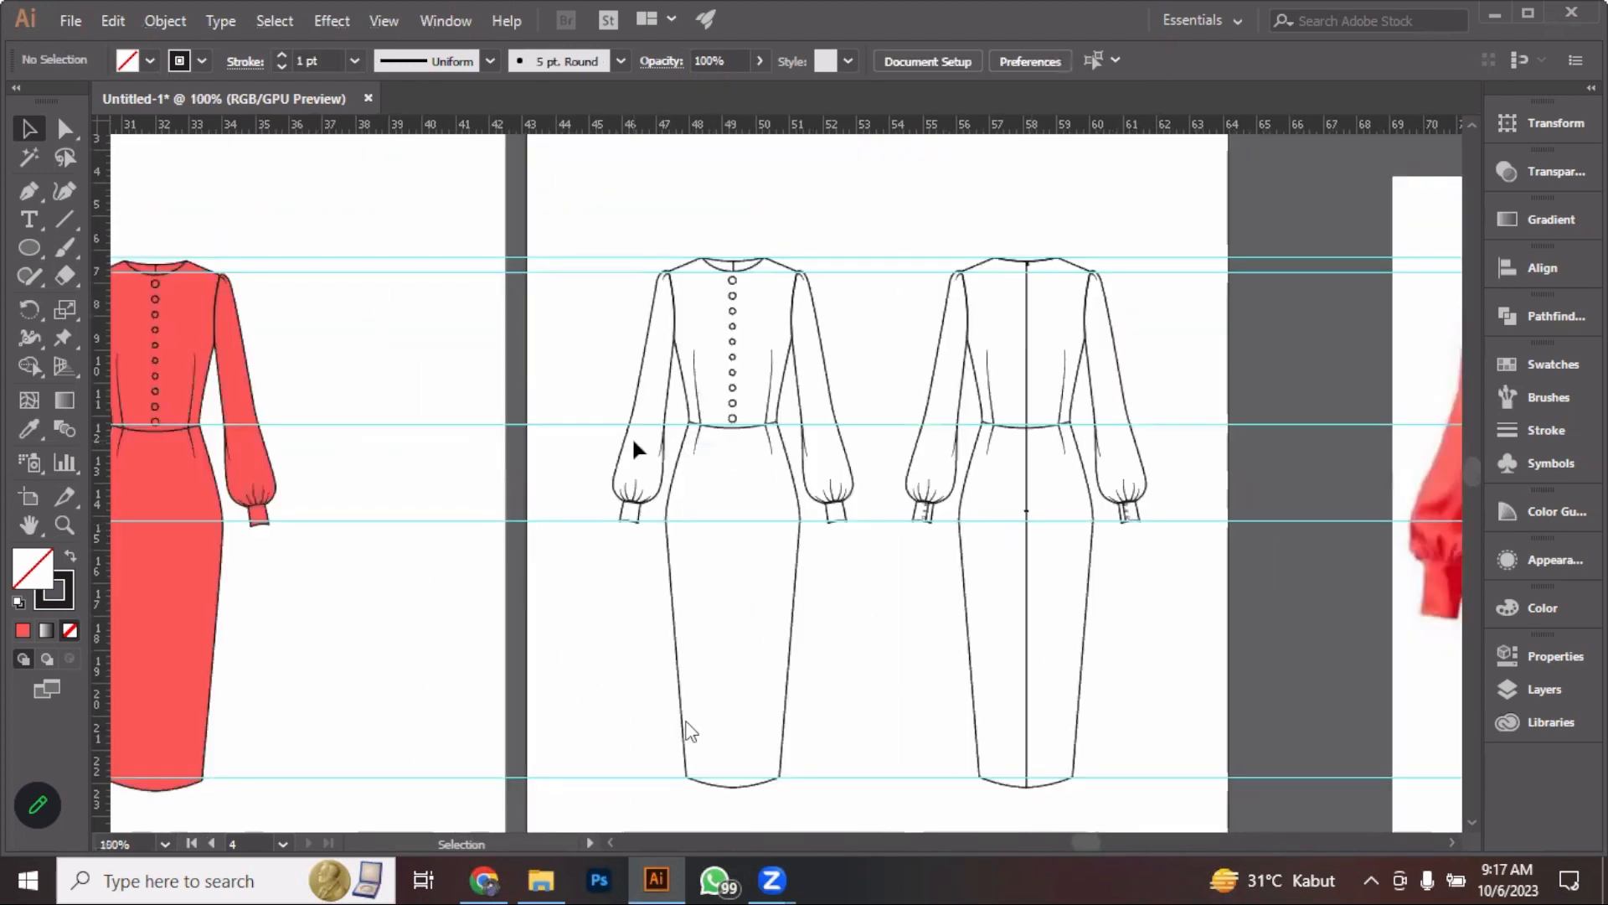
key(space)
drag(489, 456, 547, 451)
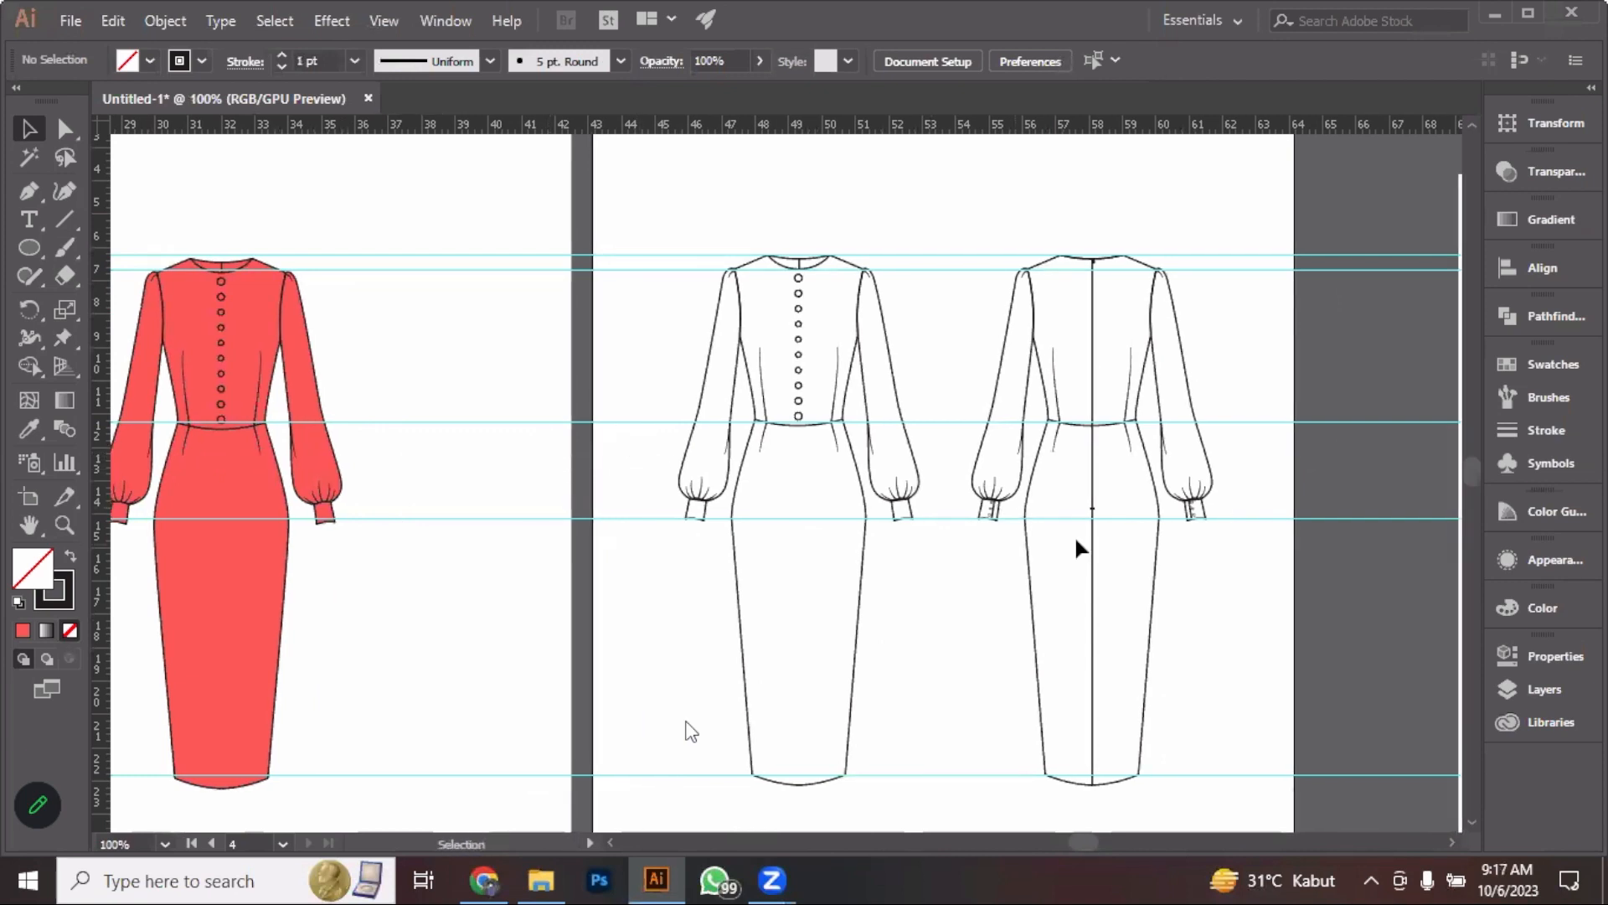
key(space)
drag(1248, 545, 973, 524)
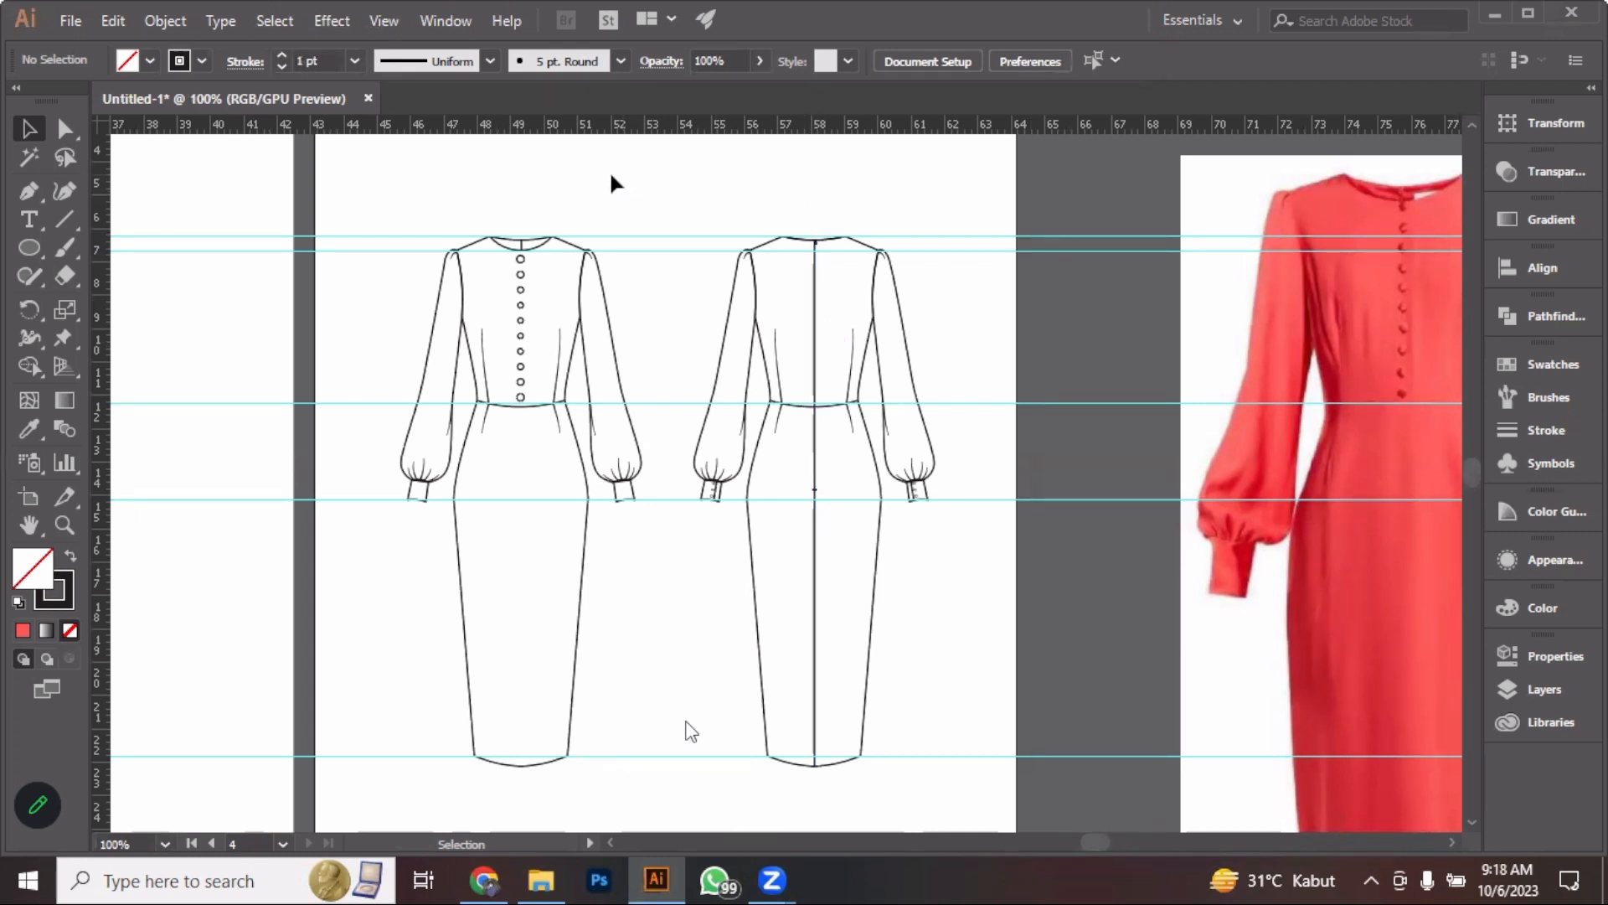
Examine the back neckline curve on the front outline and the mannequin drawing, and look at the fill swatches available for that path
key(alt)
drag(399, 261, 756, 307)
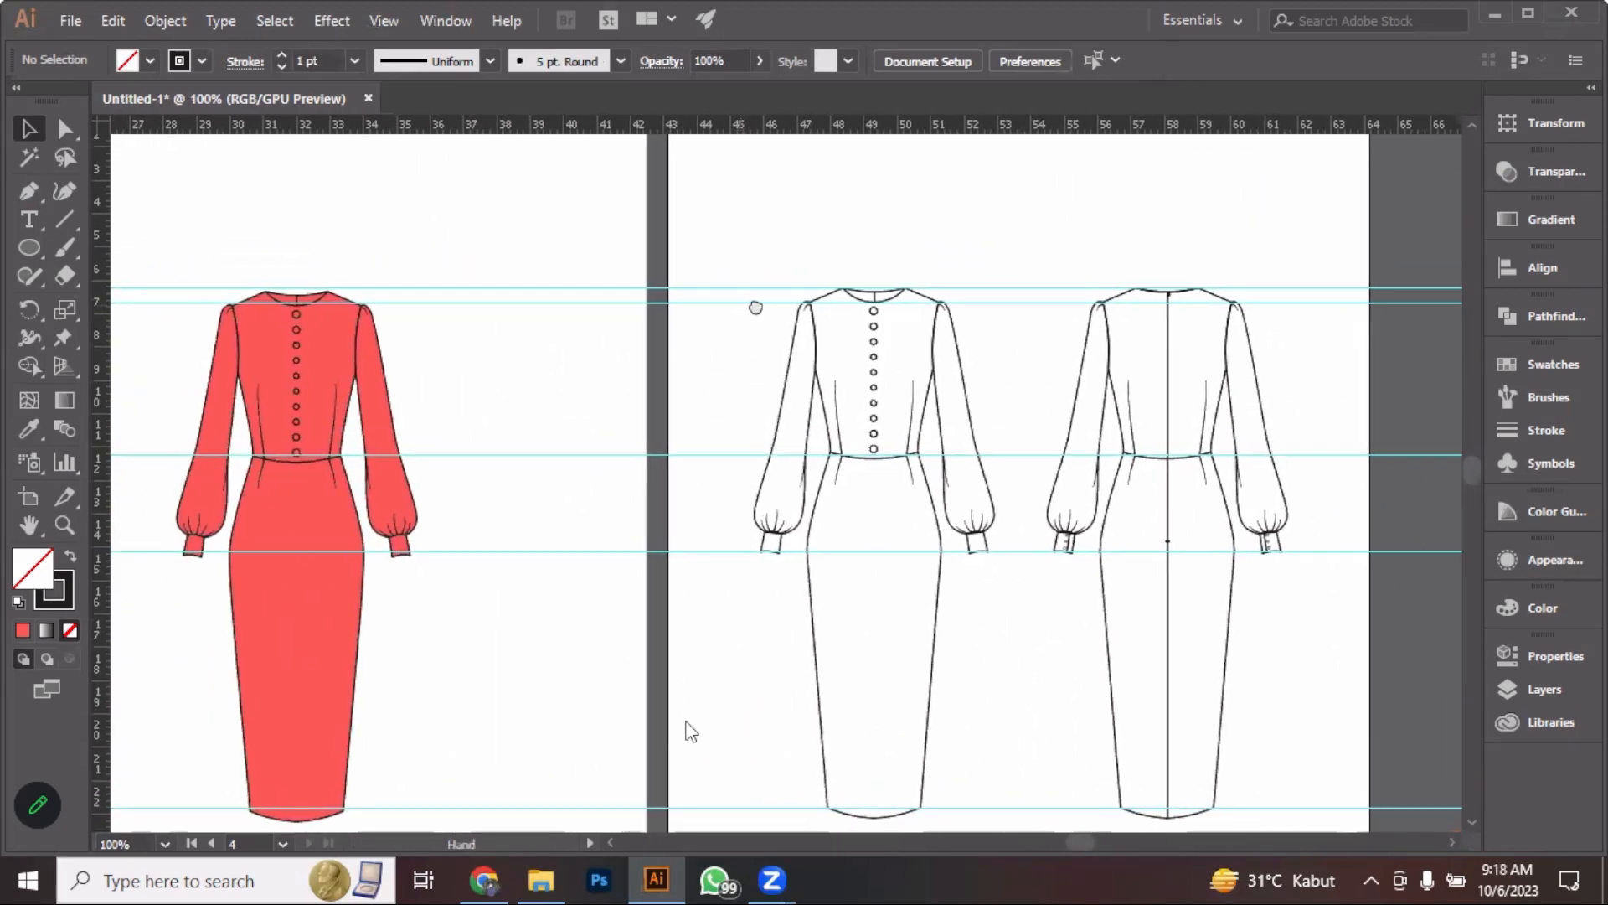
scroll(900, 270, up, 4)
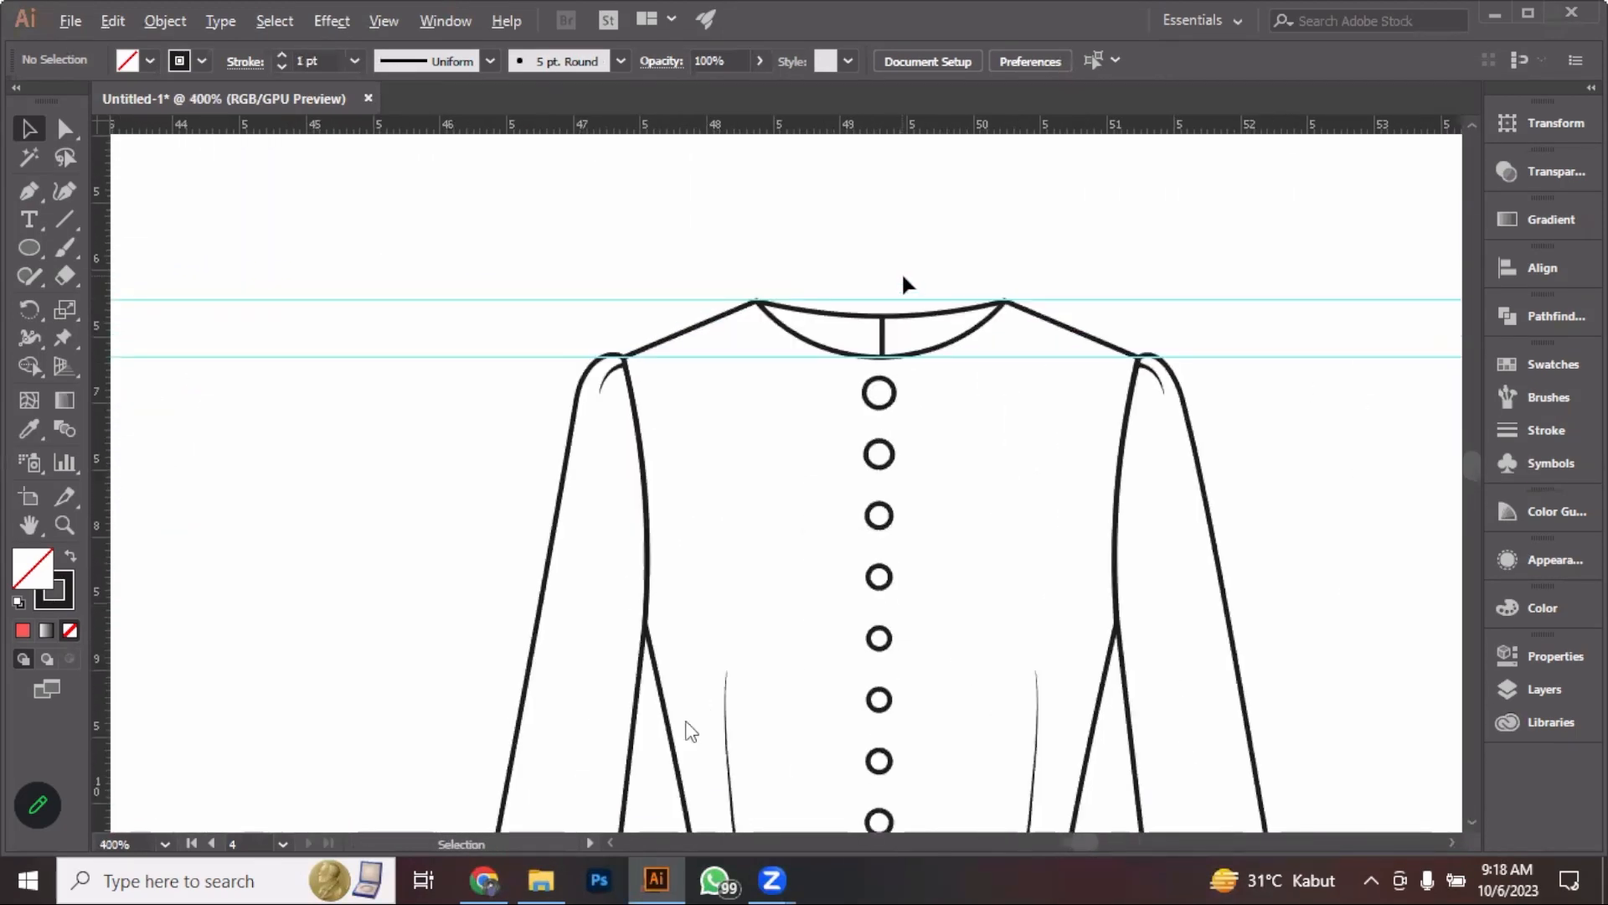
click(930, 315)
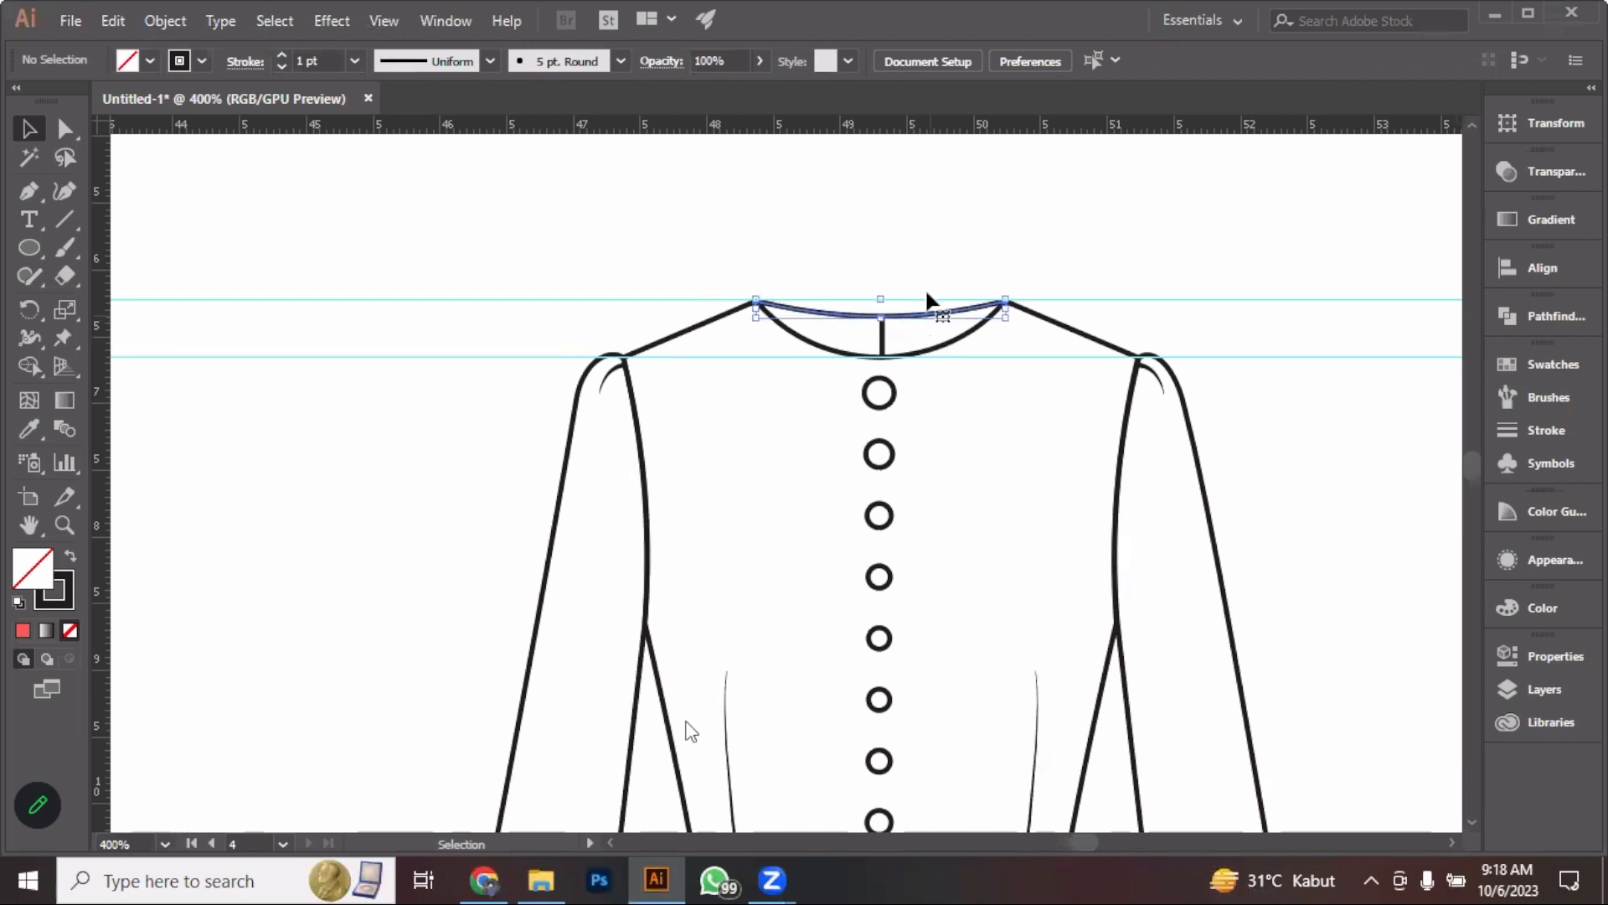
click(1037, 276)
scroll(751, 323, down, 4)
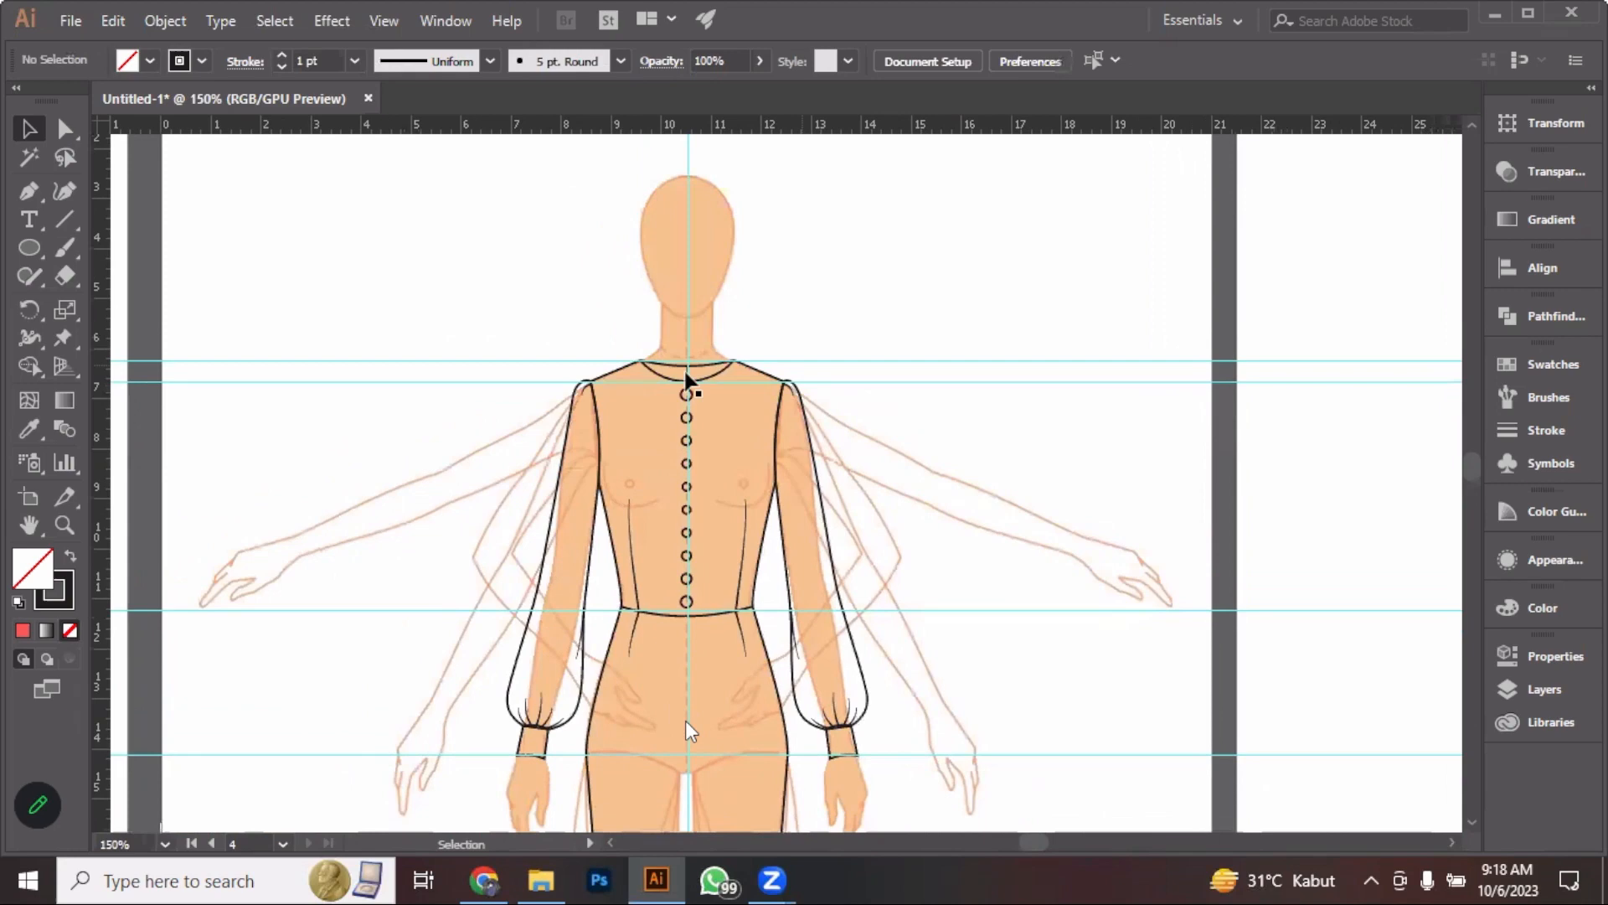
scroll(689, 371, up, 2)
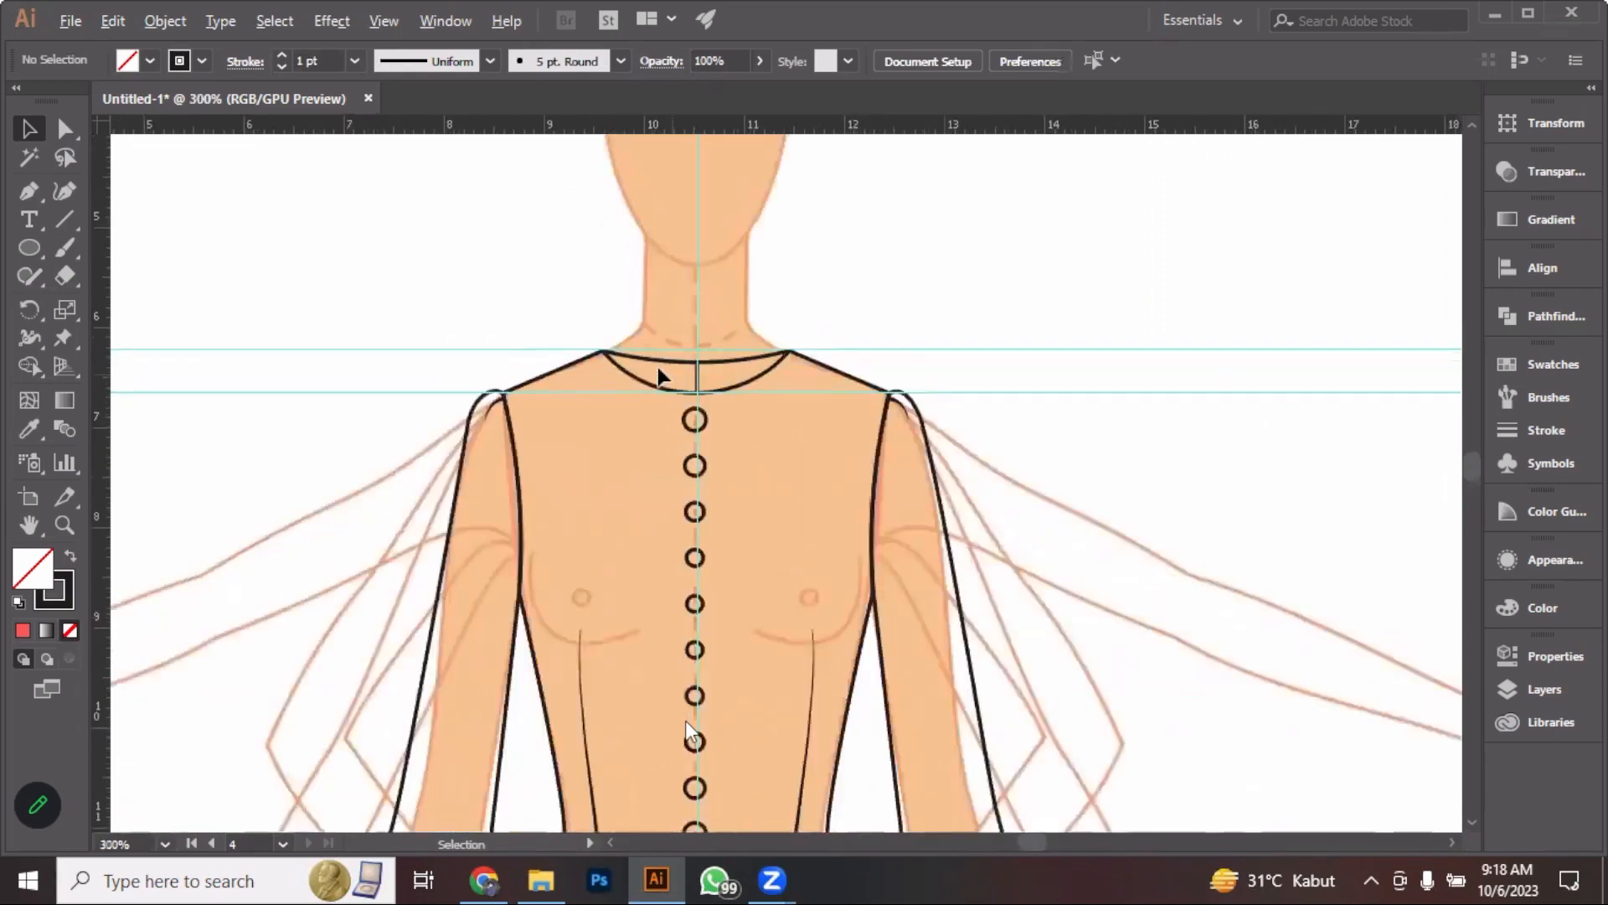
scroll(659, 377, up, 2)
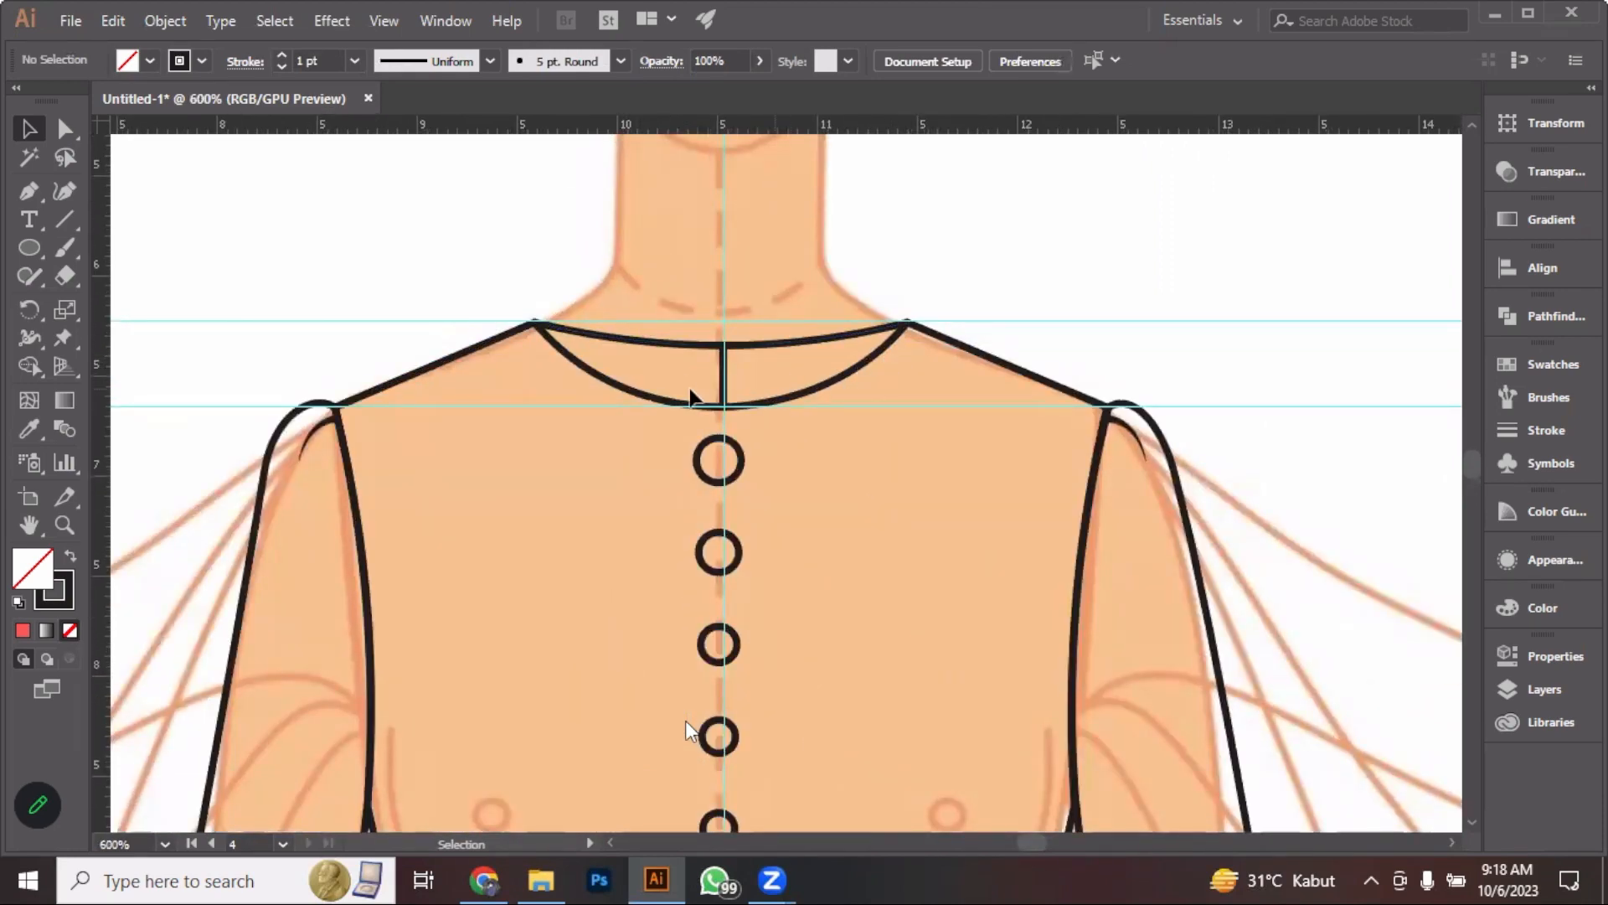
click(674, 343)
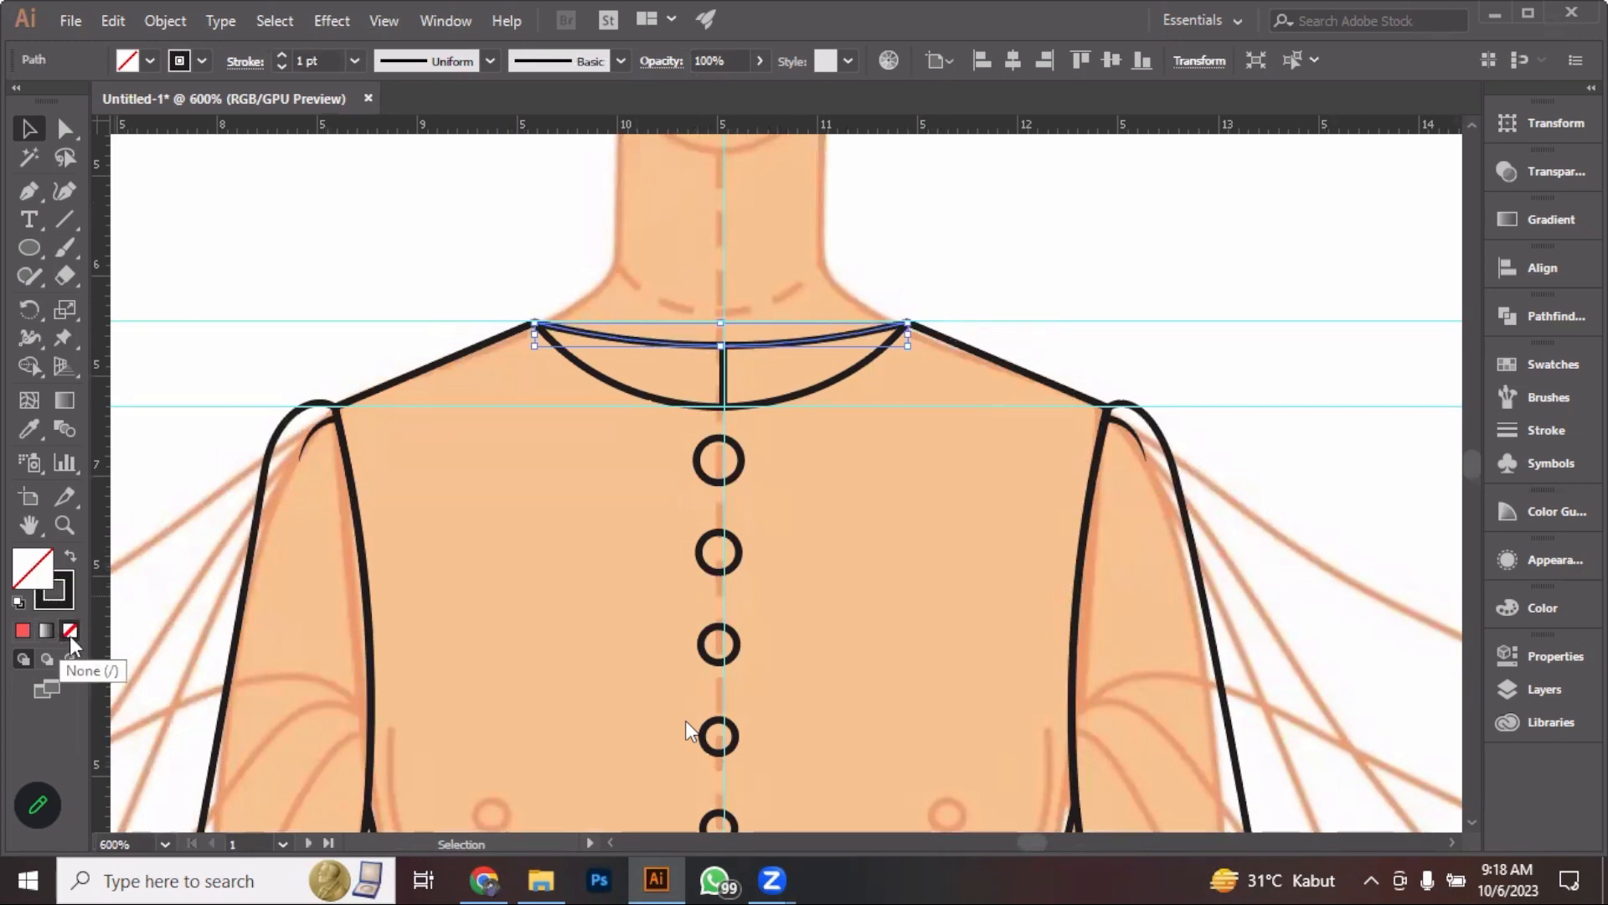
click(149, 61)
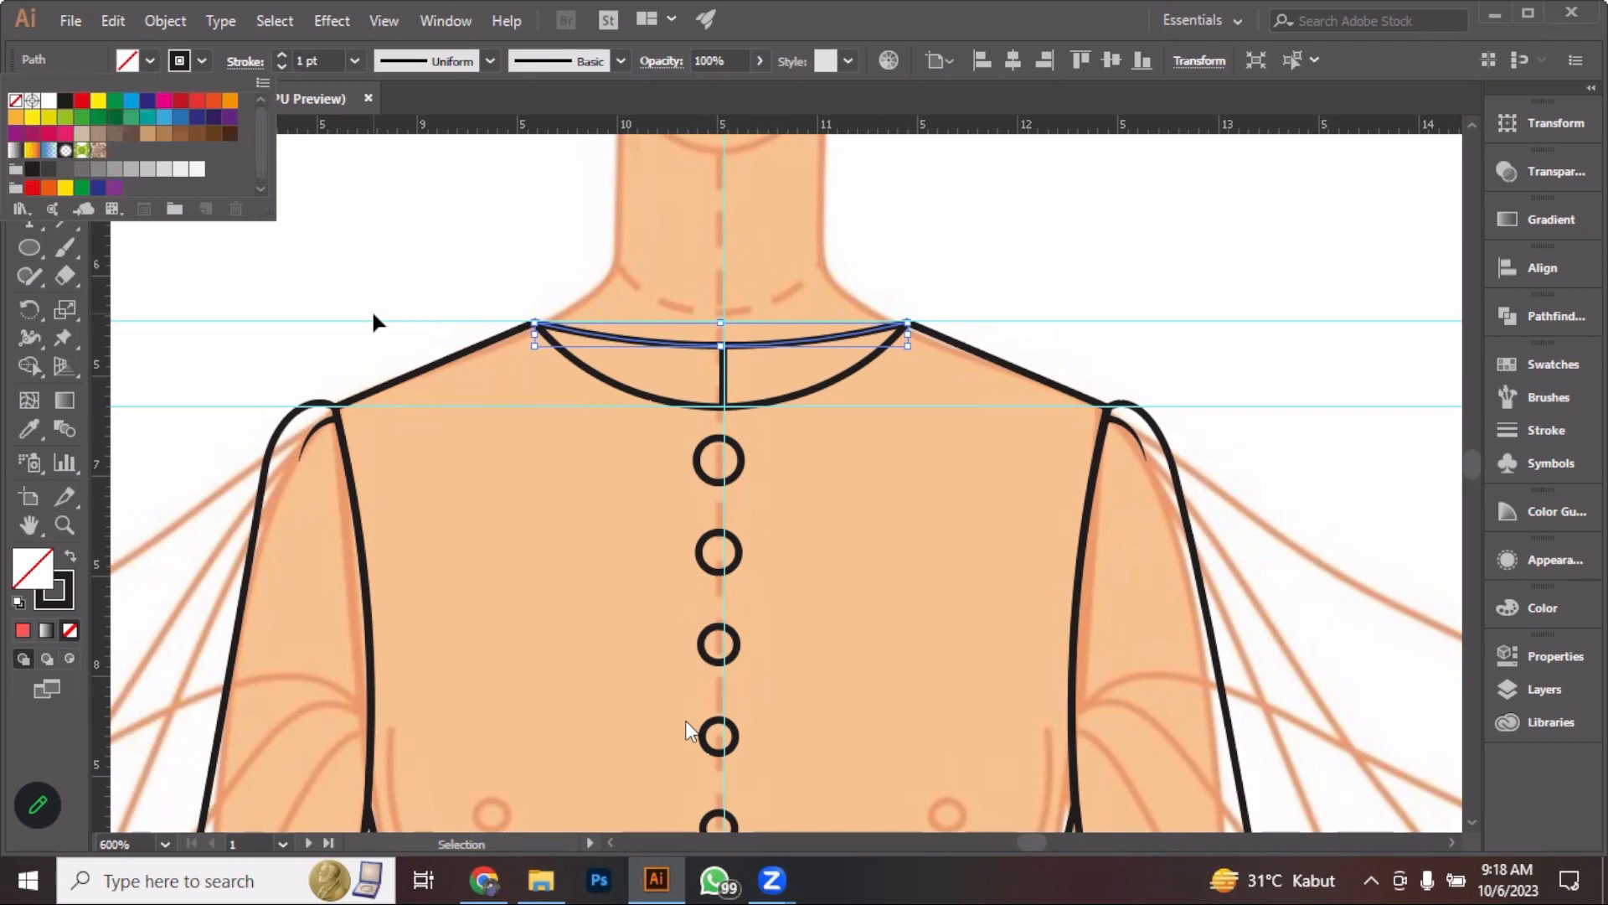
key(Escape)
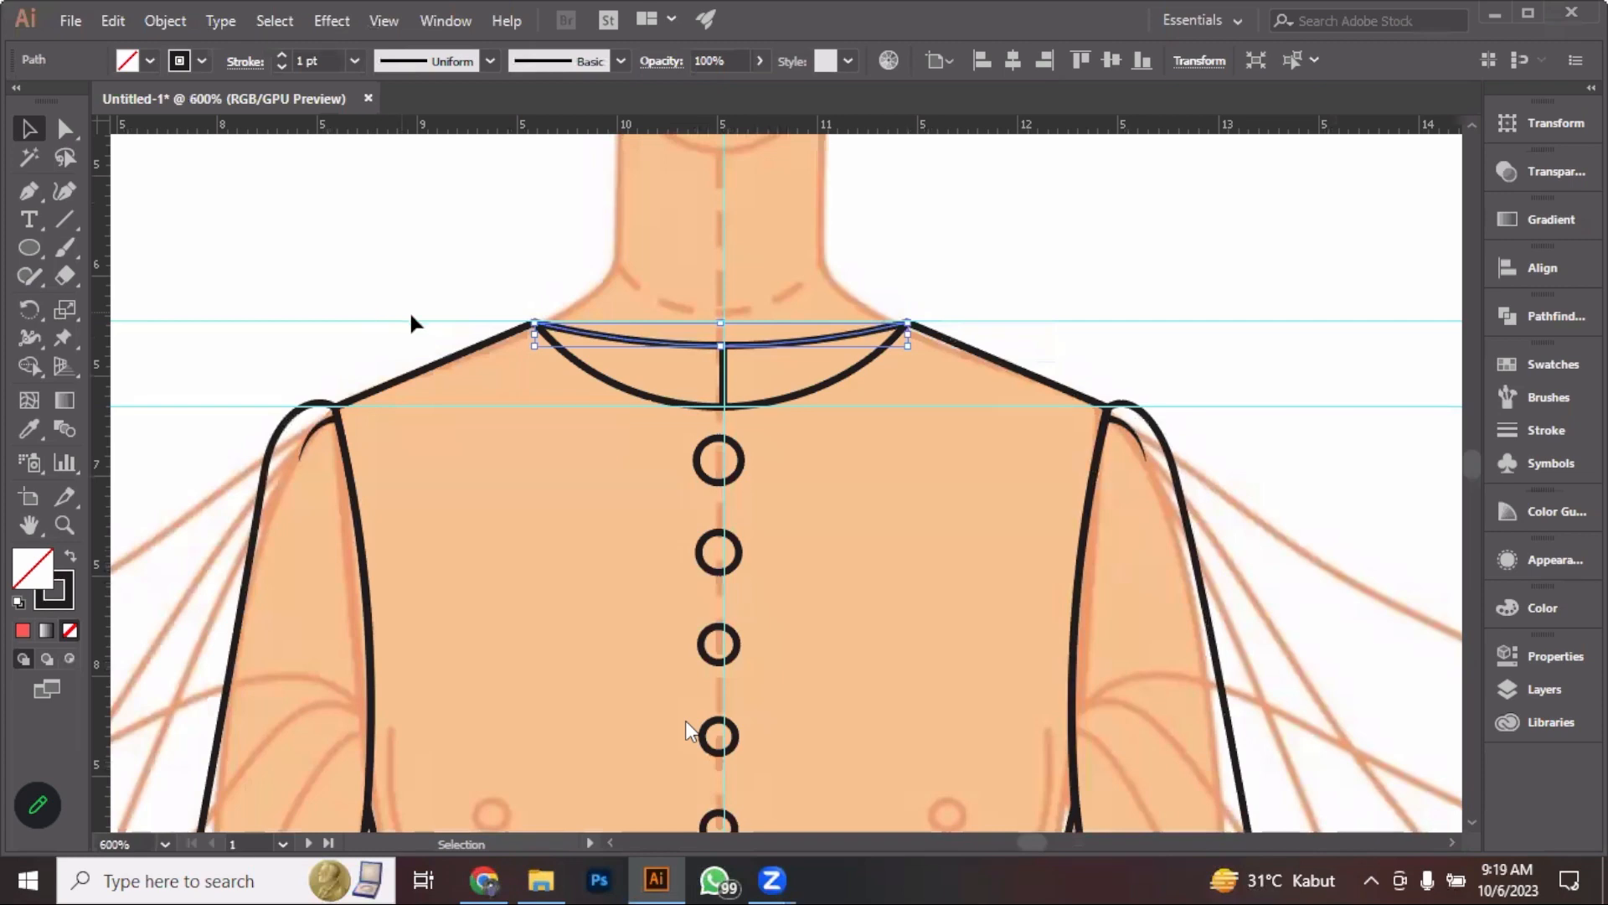
Move the reference dress photo about 7 cm further right, away from the outline artboard
scroll(737, 439, down, 2)
scroll(741, 444, down, 4)
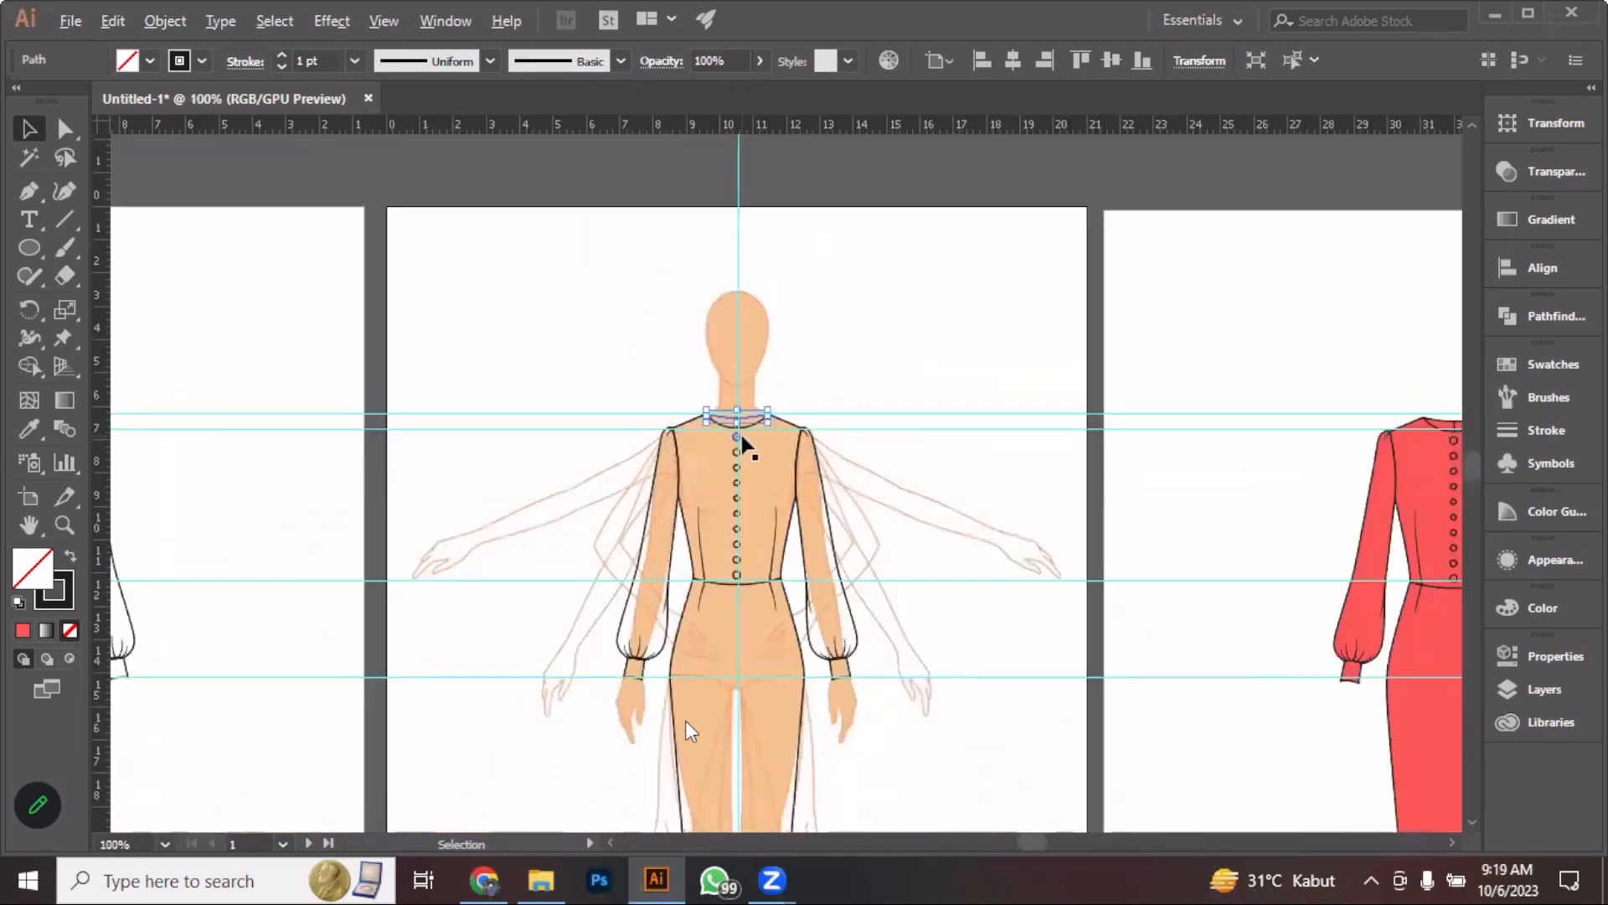
drag(1070, 442, 404, 381)
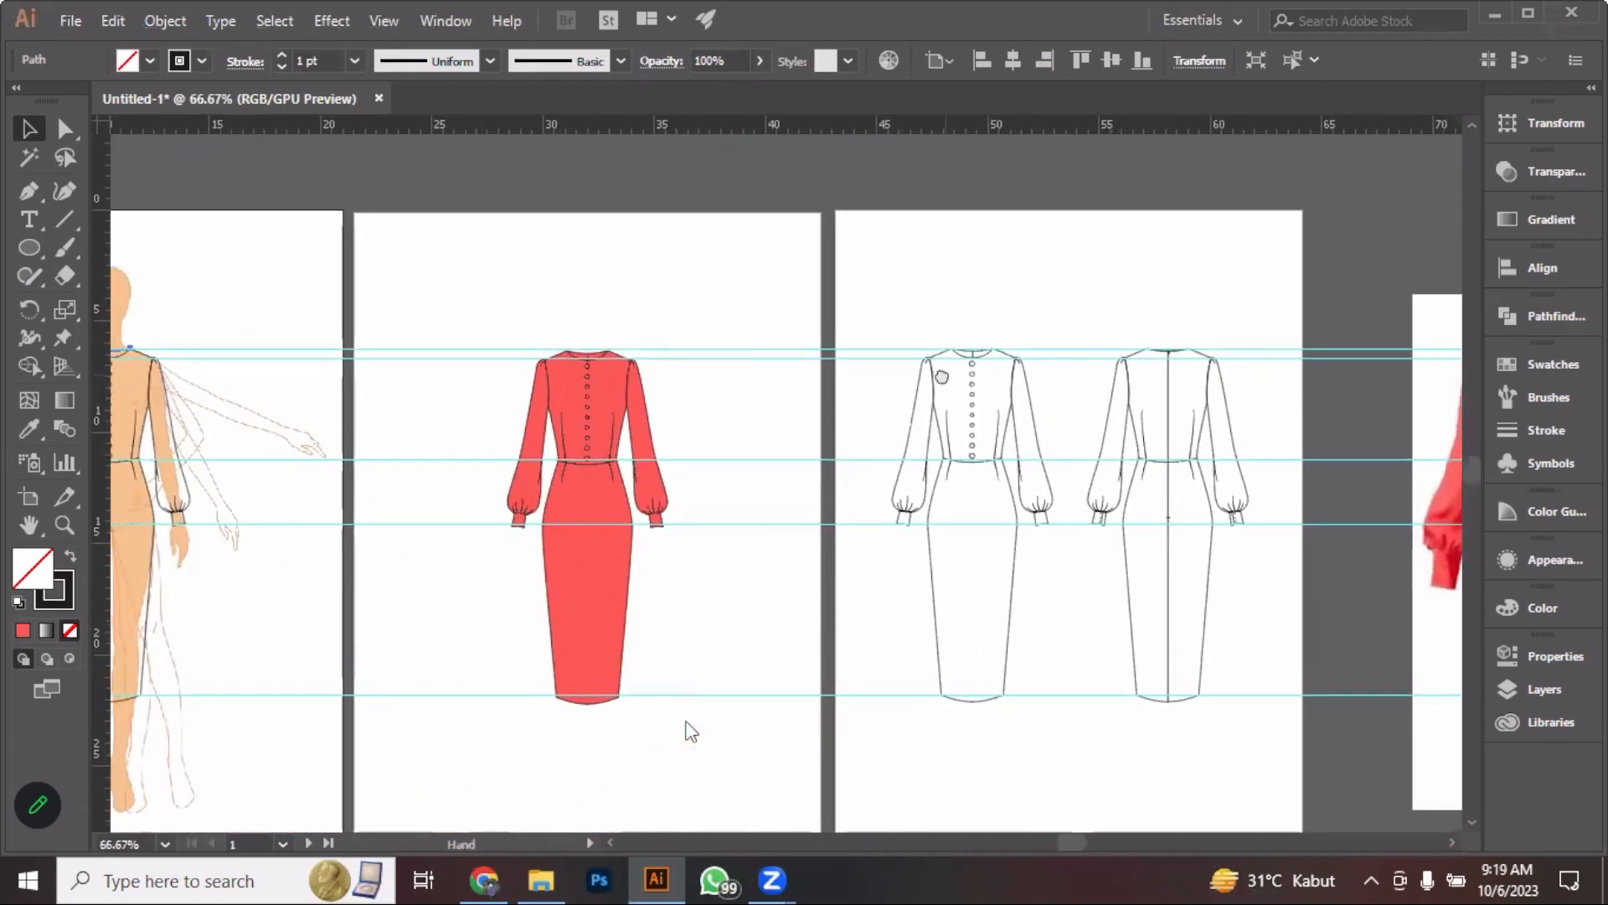
drag(961, 376, 566, 359)
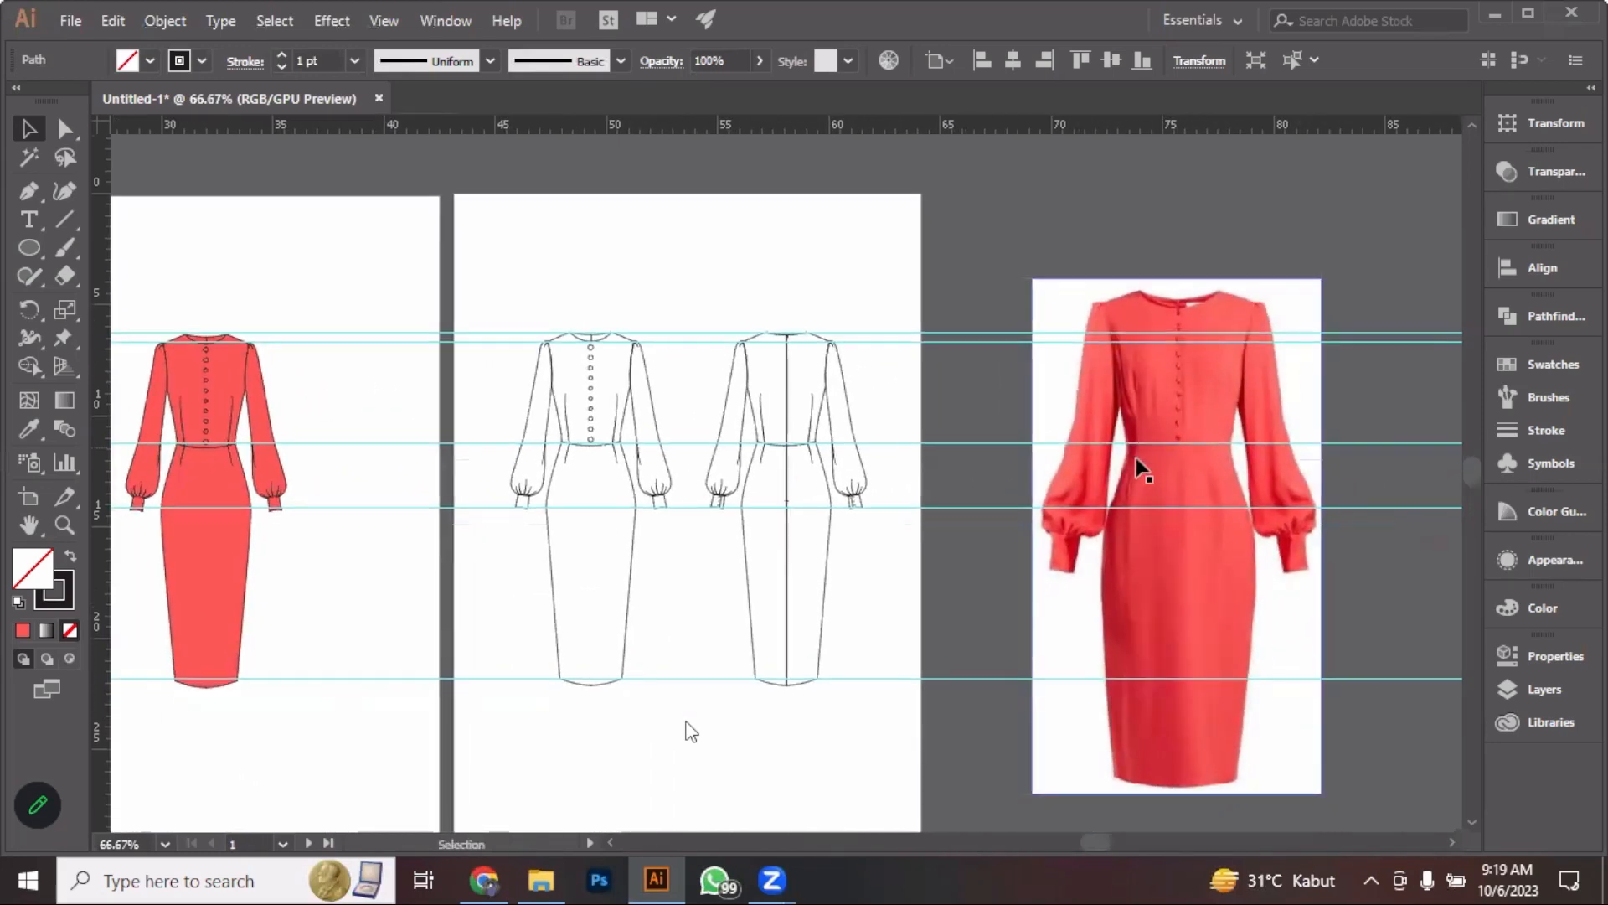
drag(1133, 464, 1291, 474)
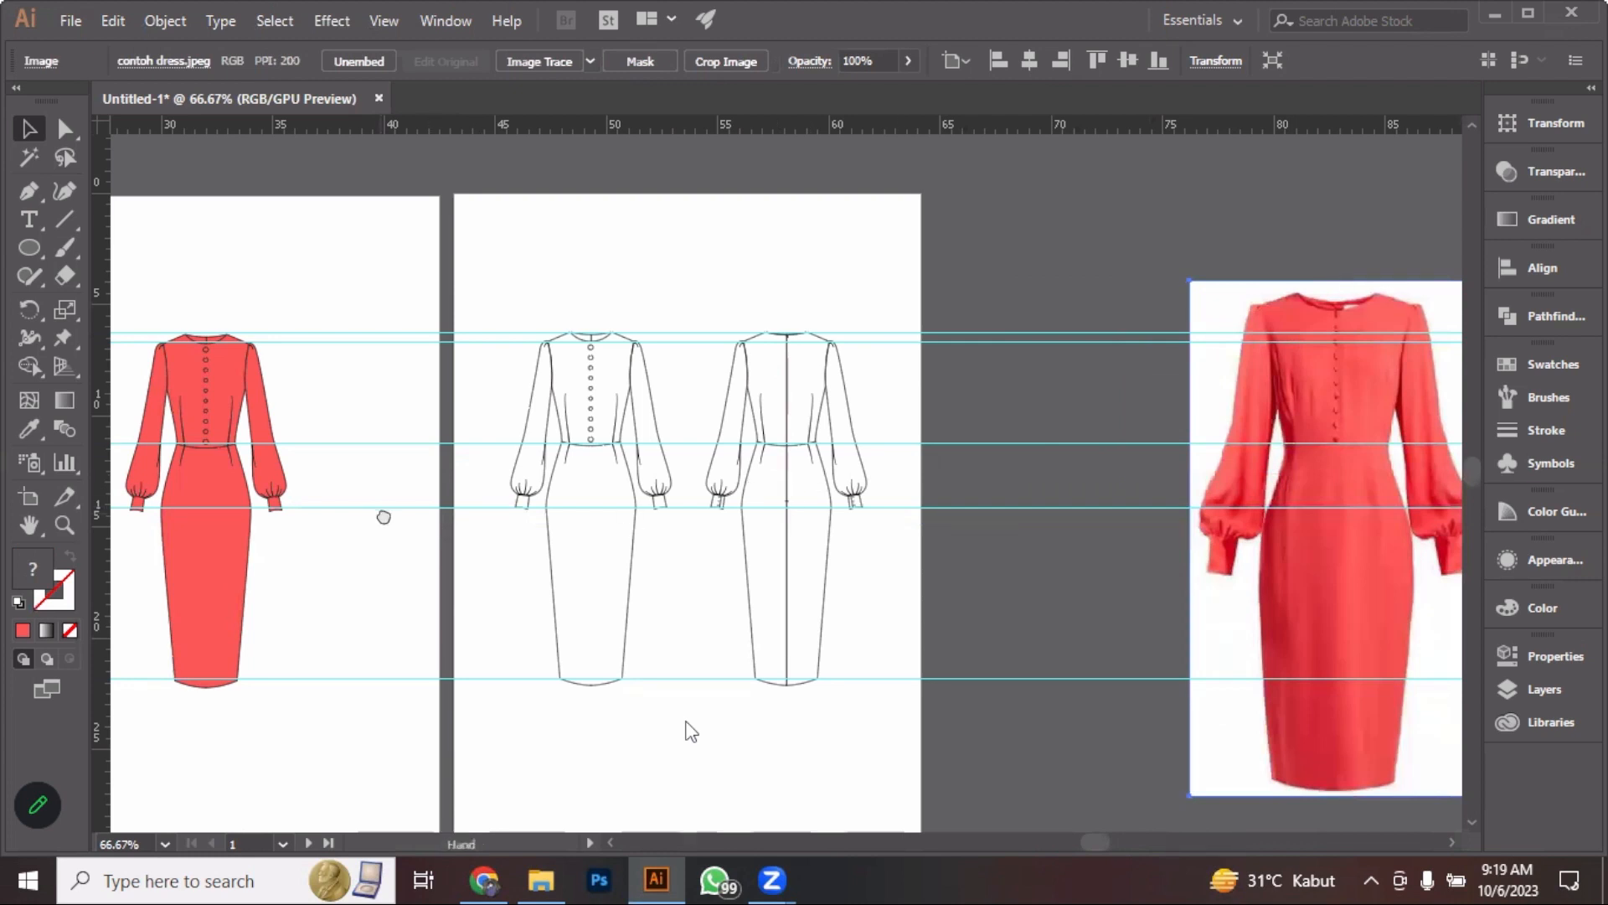
Move the complete red dress flat about 5 cm left on its artboard to make room beside it
drag(384, 514, 782, 520)
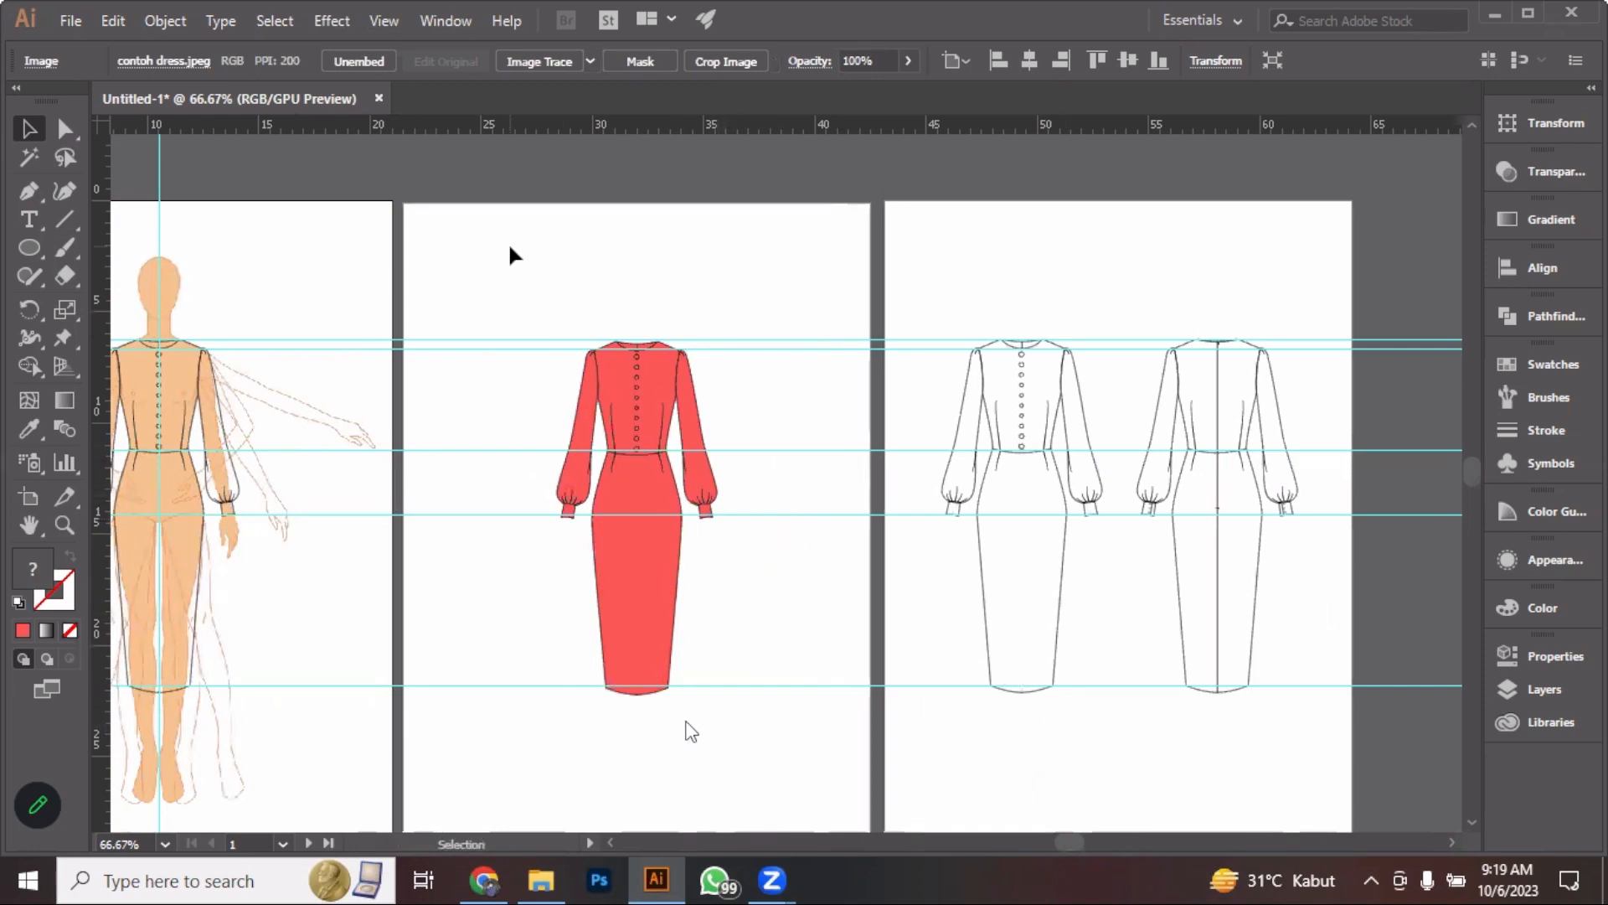
drag(508, 241, 726, 601)
drag(658, 427, 550, 419)
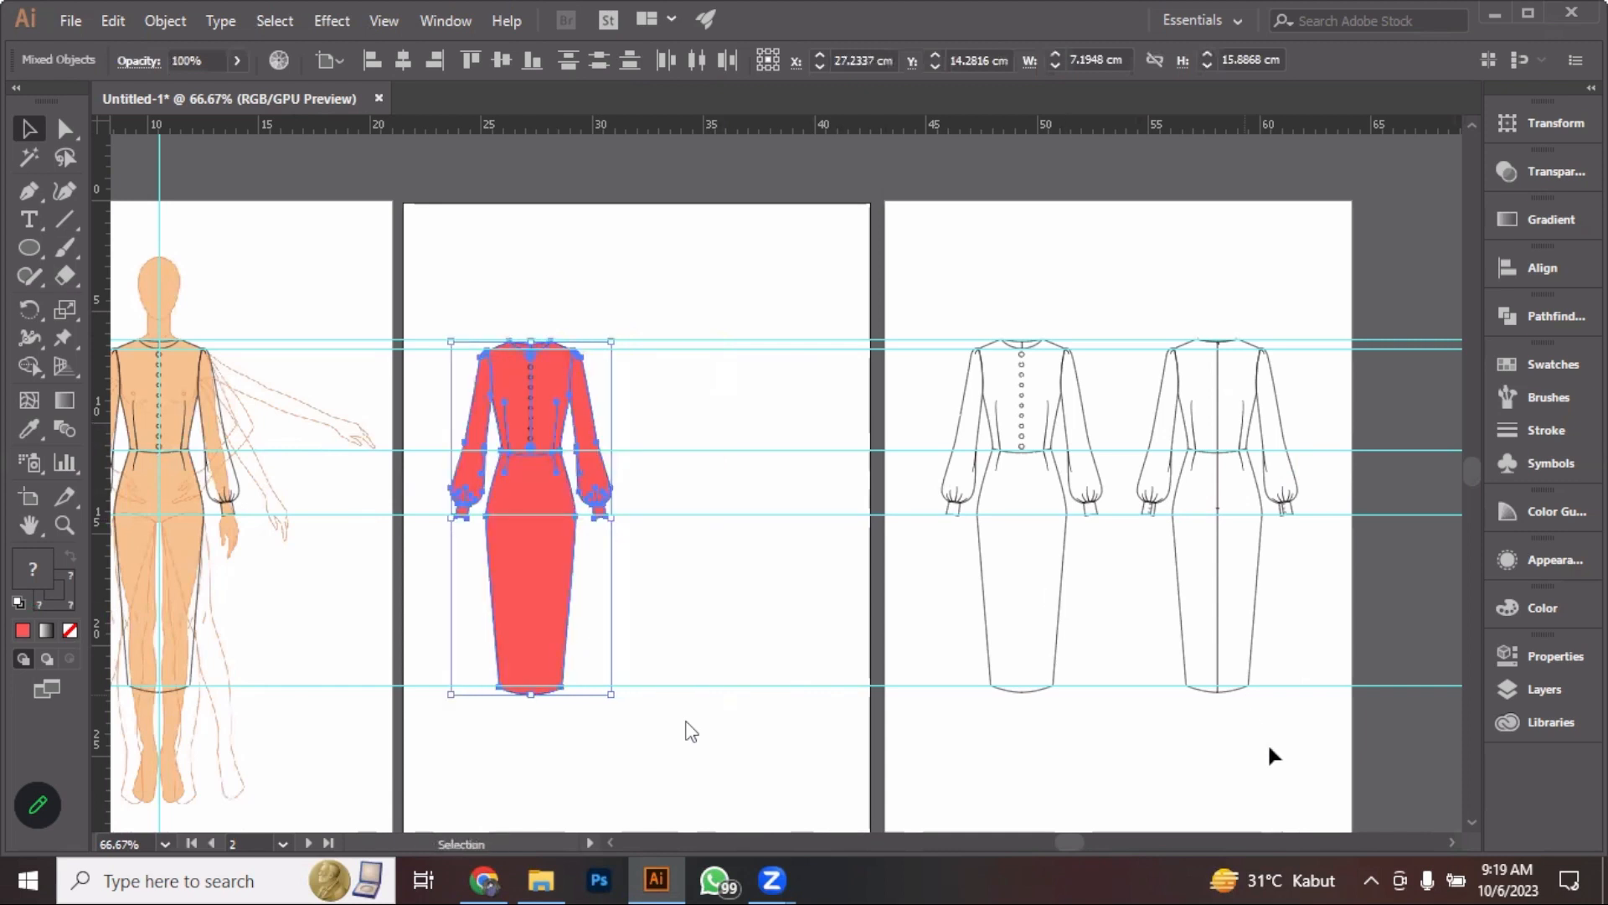
Copy the entire back outline dress and paste it in place on the red flat's artboard
drag(1329, 767, 1126, 248)
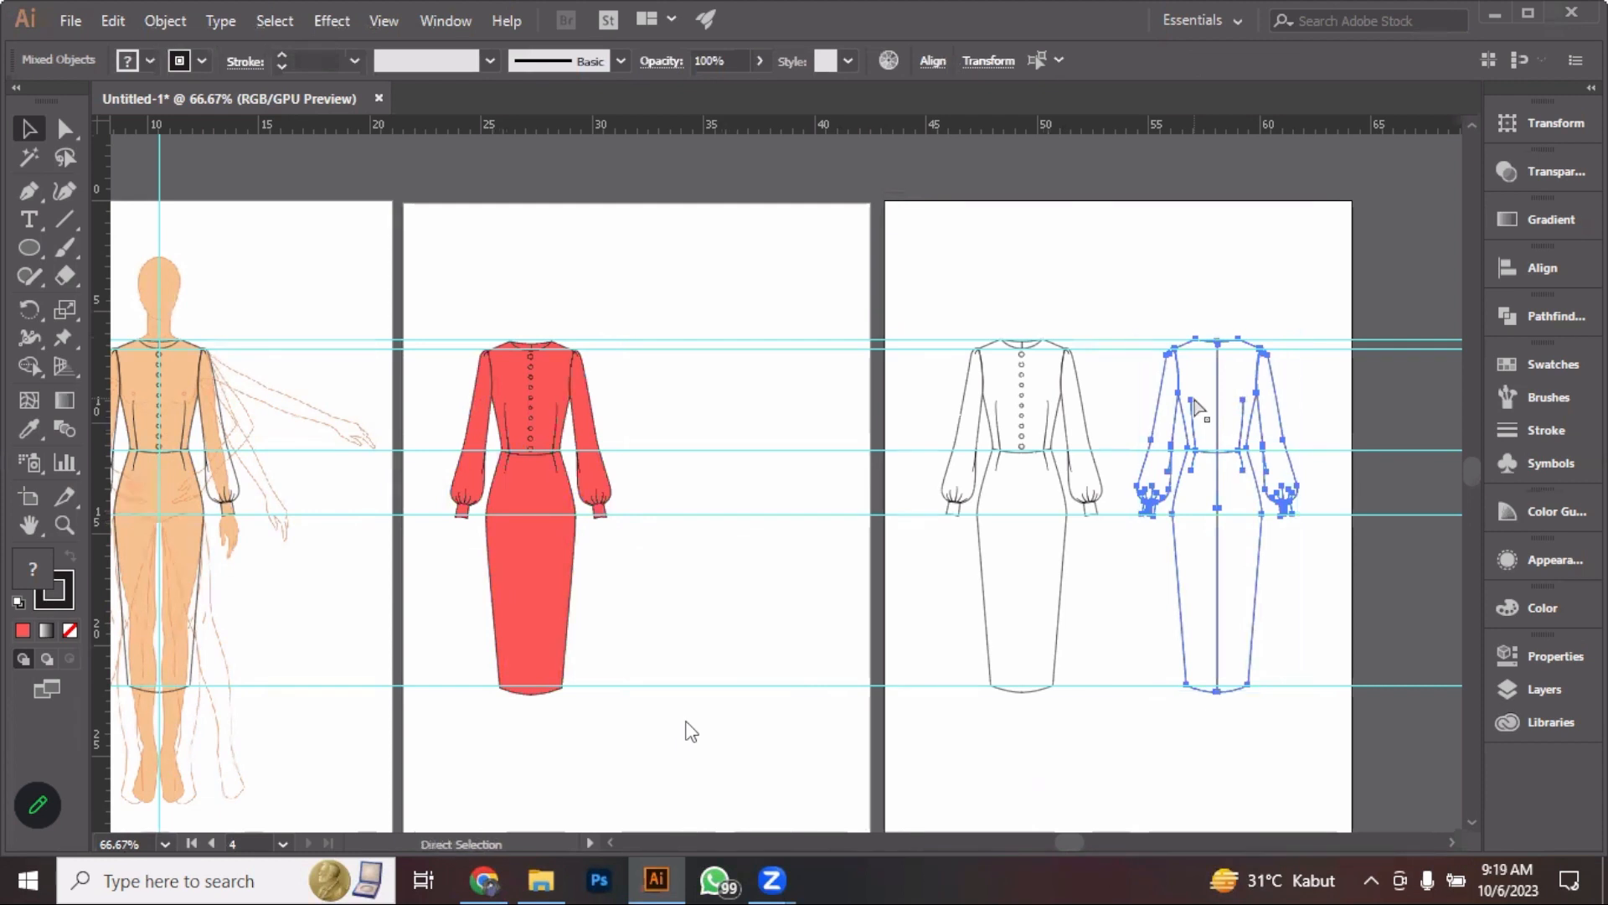
click(708, 305)
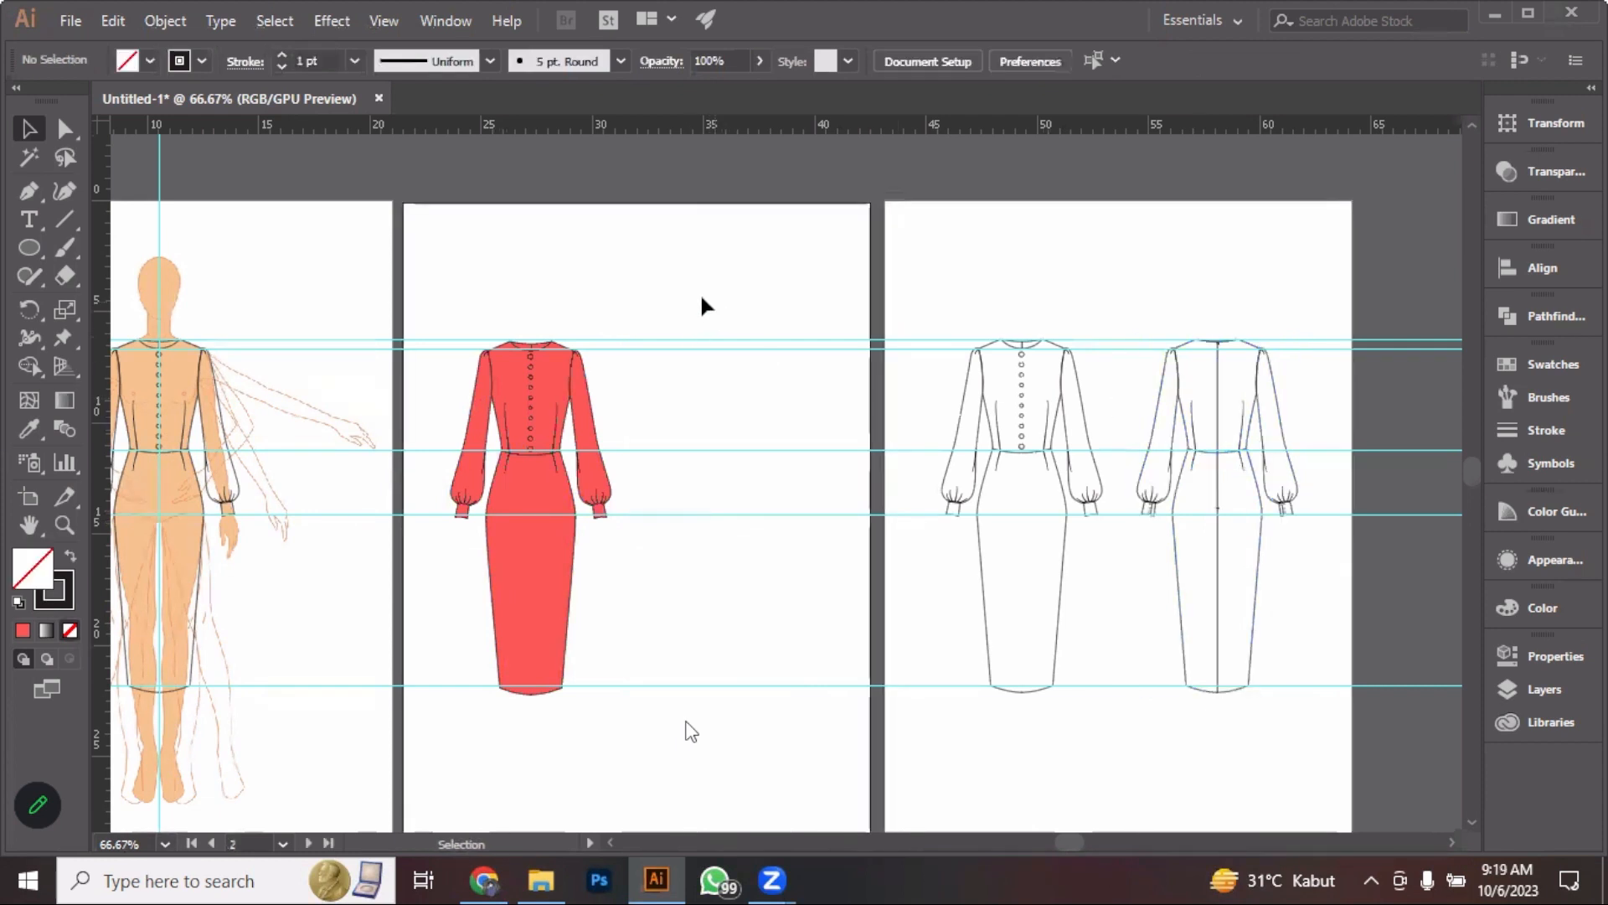
click(124, 25)
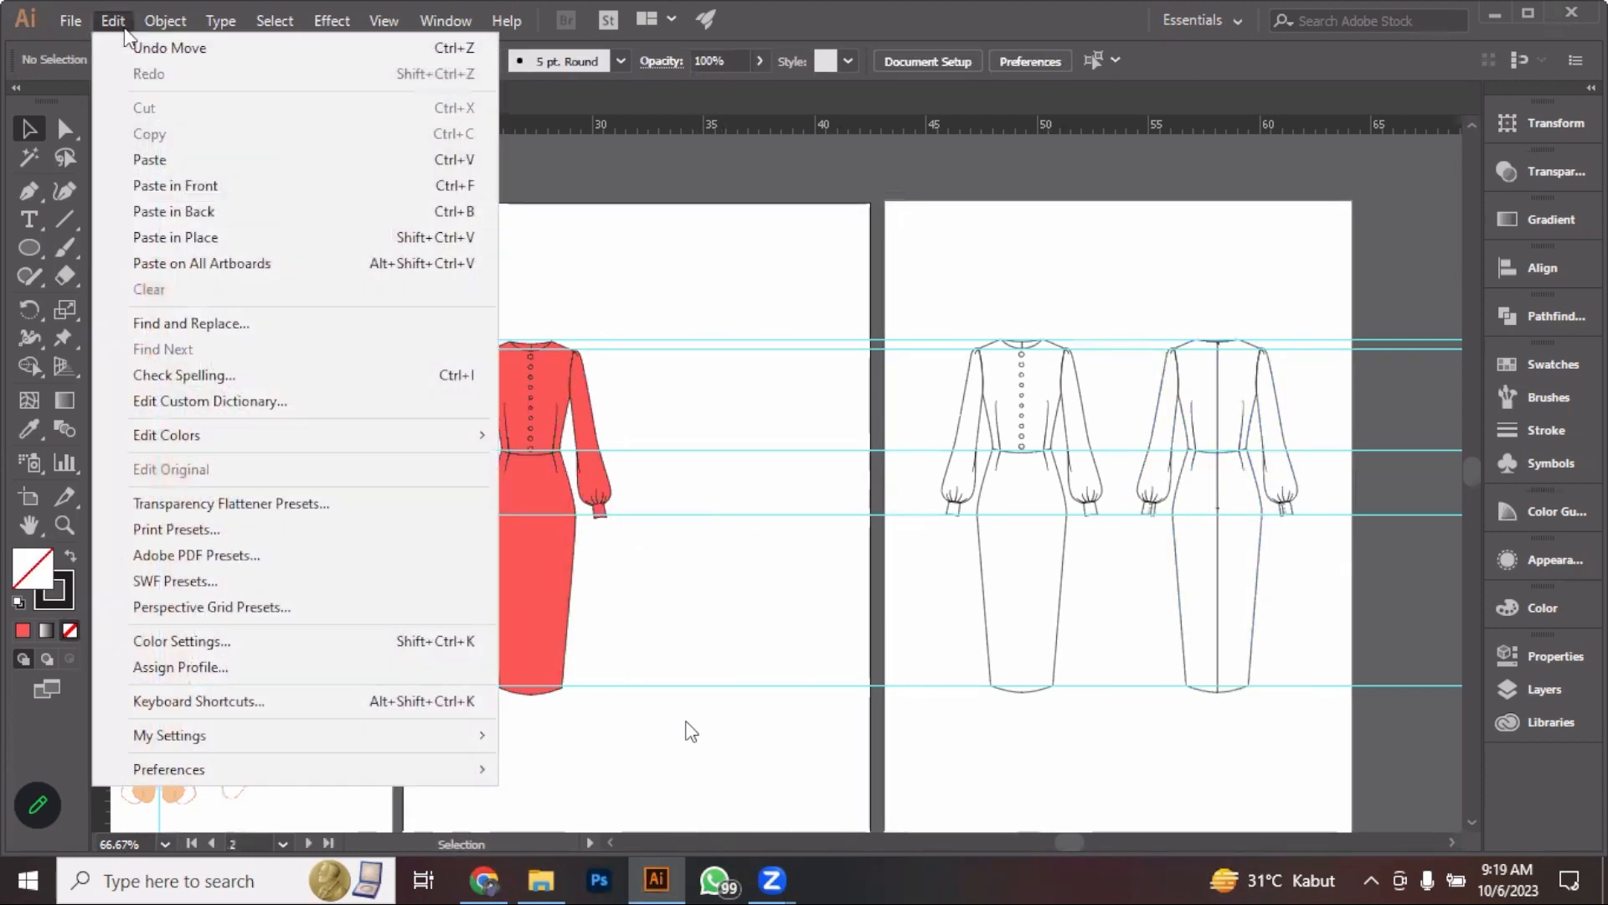
click(239, 232)
click(704, 308)
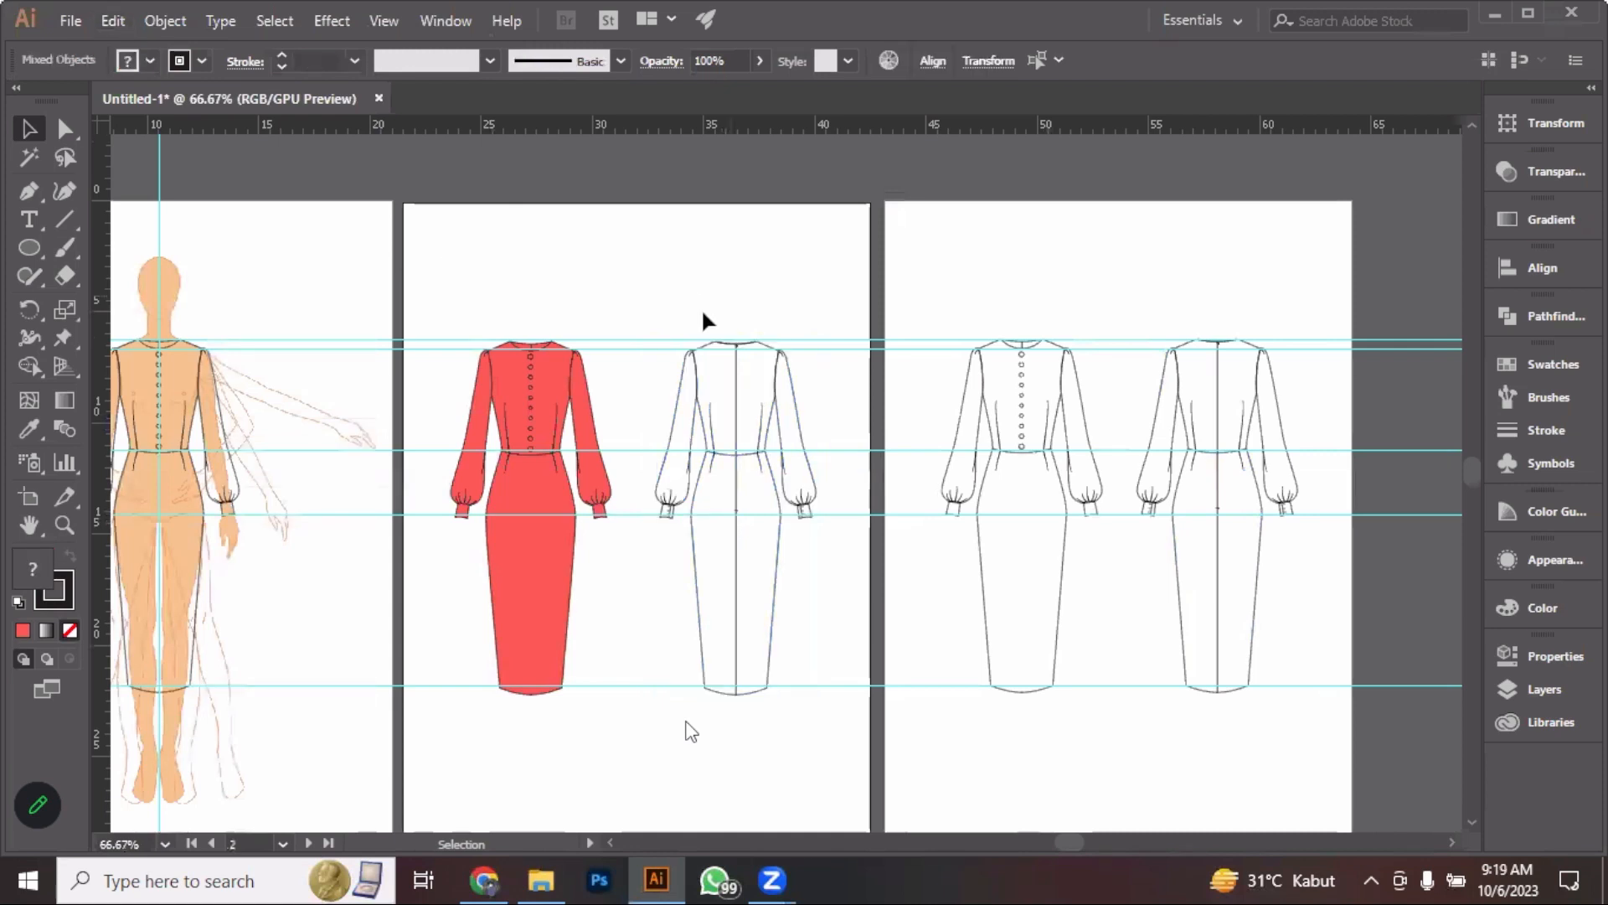
Fill the pasted back view's sleeves, bodice and skirt with the red sampled from the front flat using the Eyedropper
scroll(560, 423, up, 2)
click(838, 349)
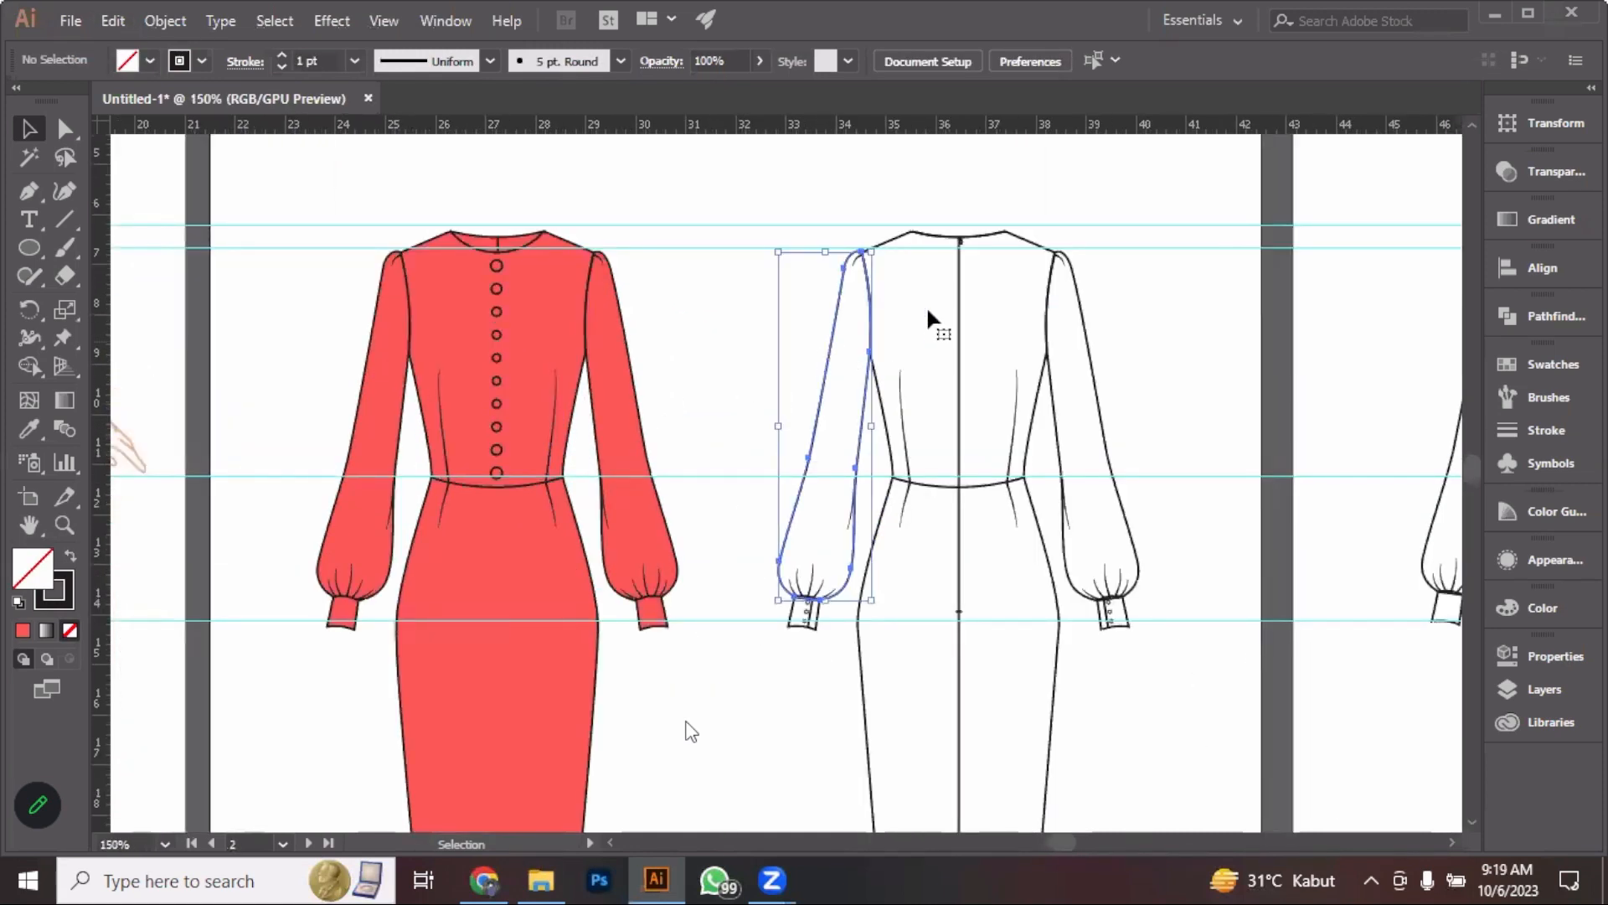
shift+click(1047, 295)
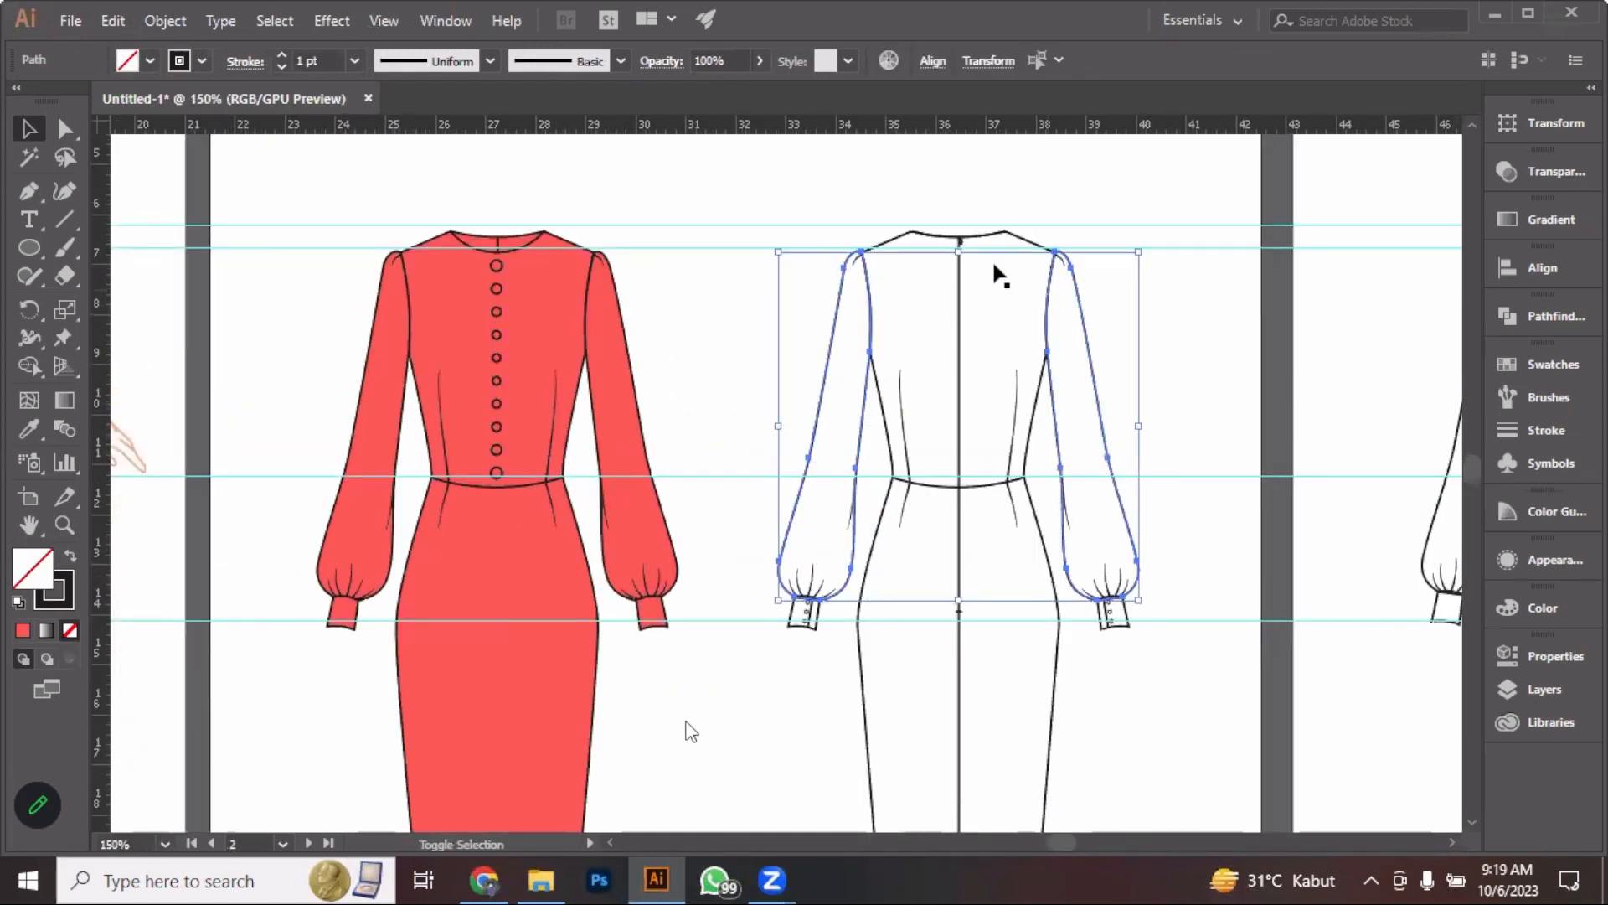
shift+click(920, 241)
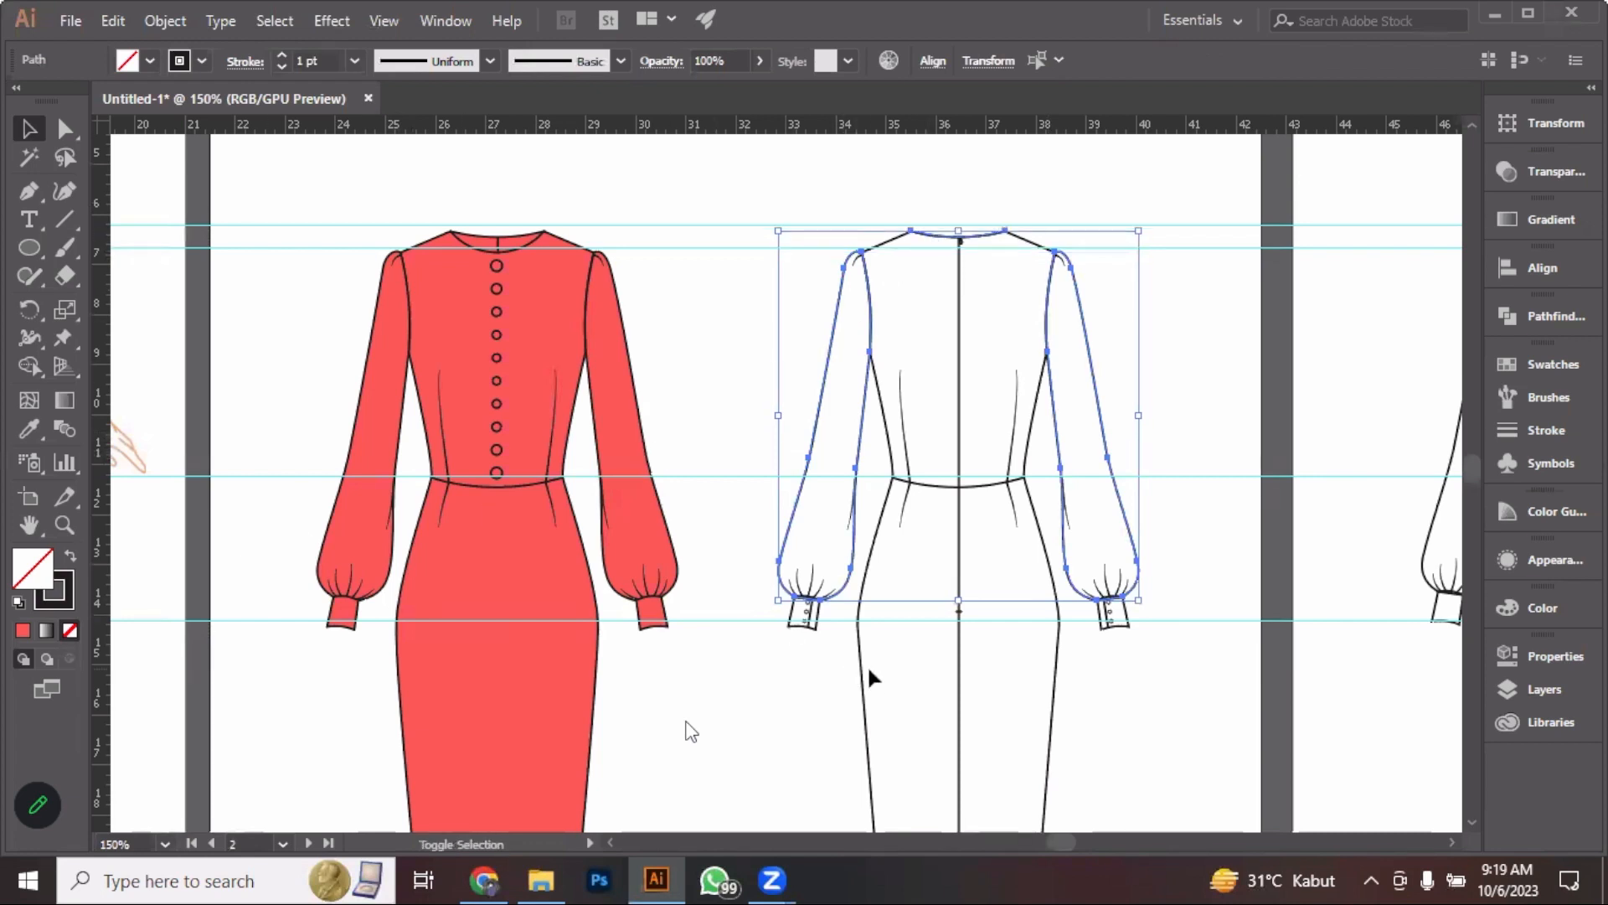
shift+click(930, 234)
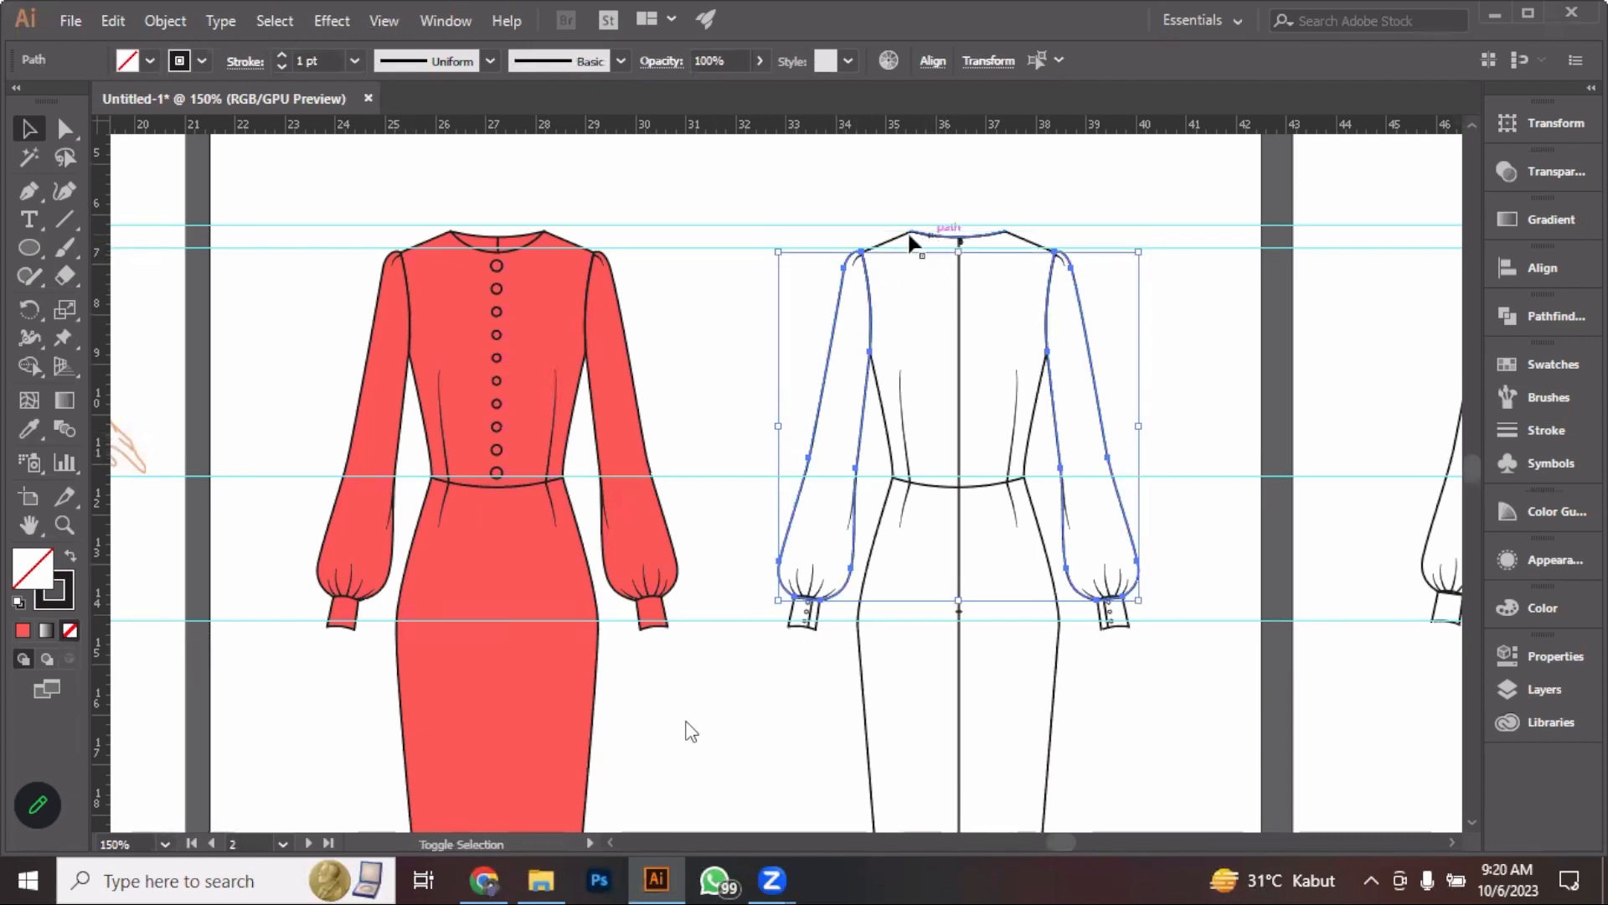
click(29, 429)
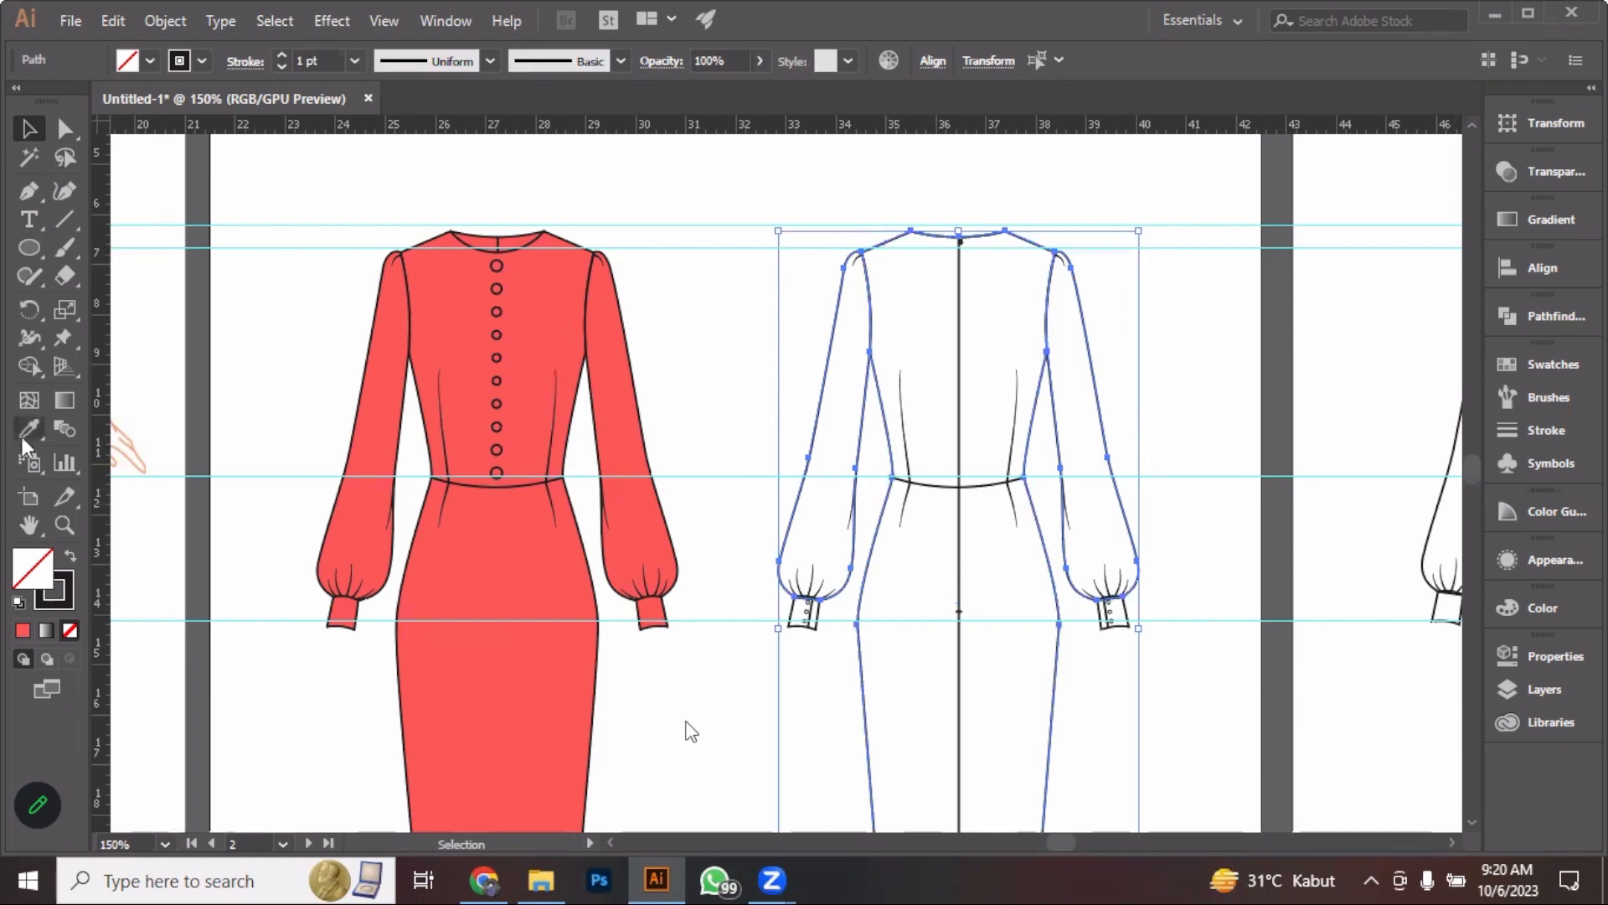
click(541, 624)
key(v)
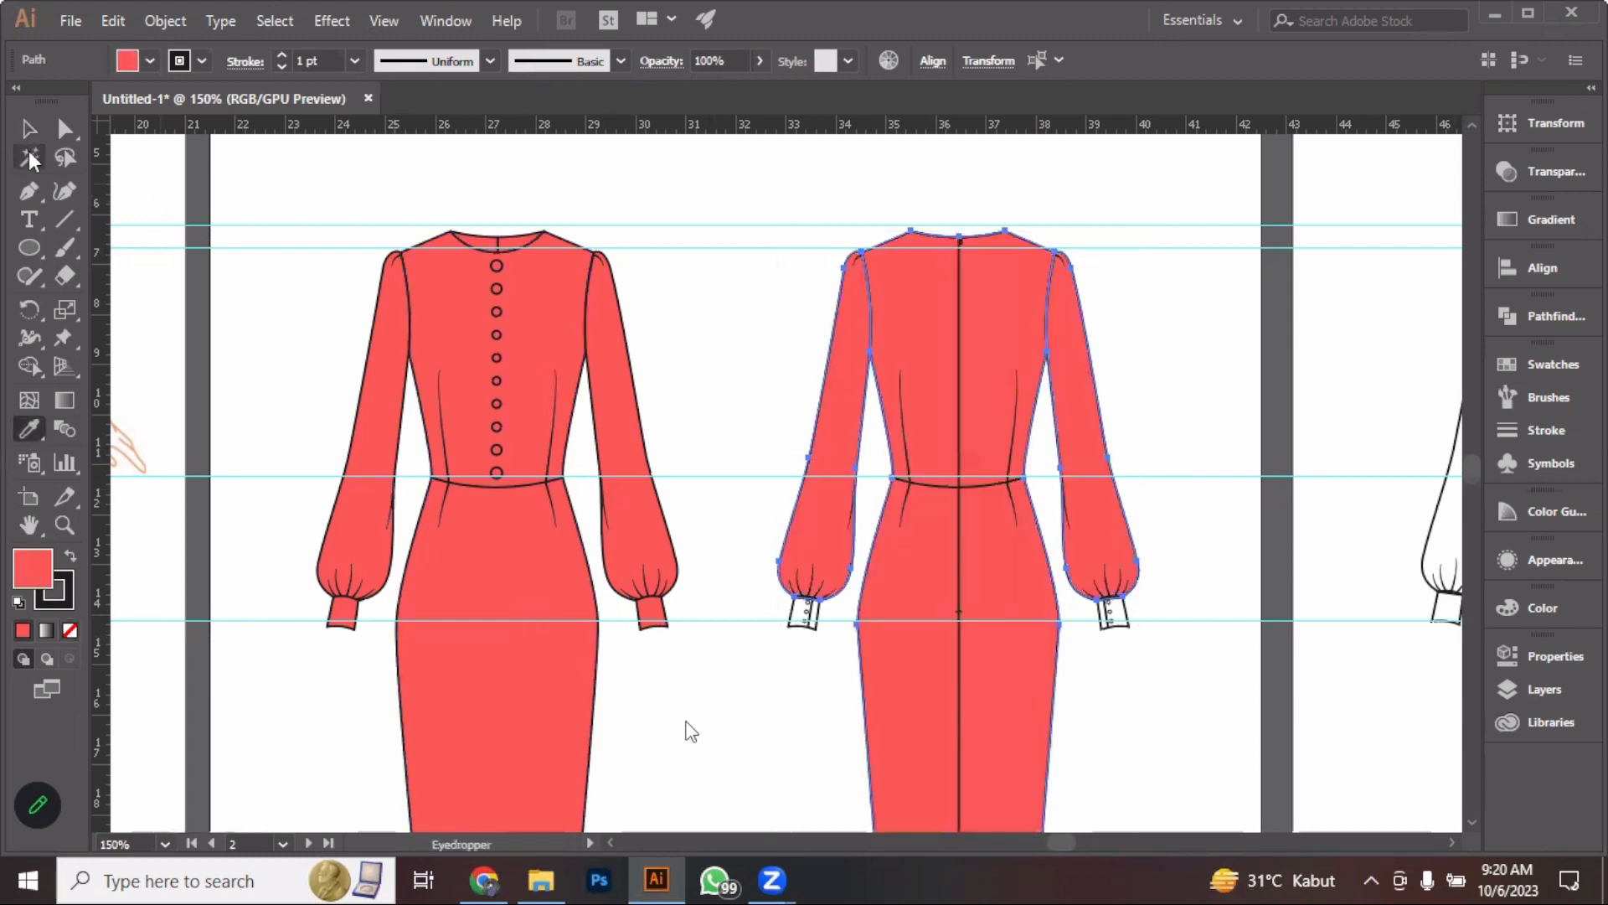
click(147, 193)
Fill both cuffs of the back view with the red sampled from the front flat's cuff
scroll(821, 610, up, 2)
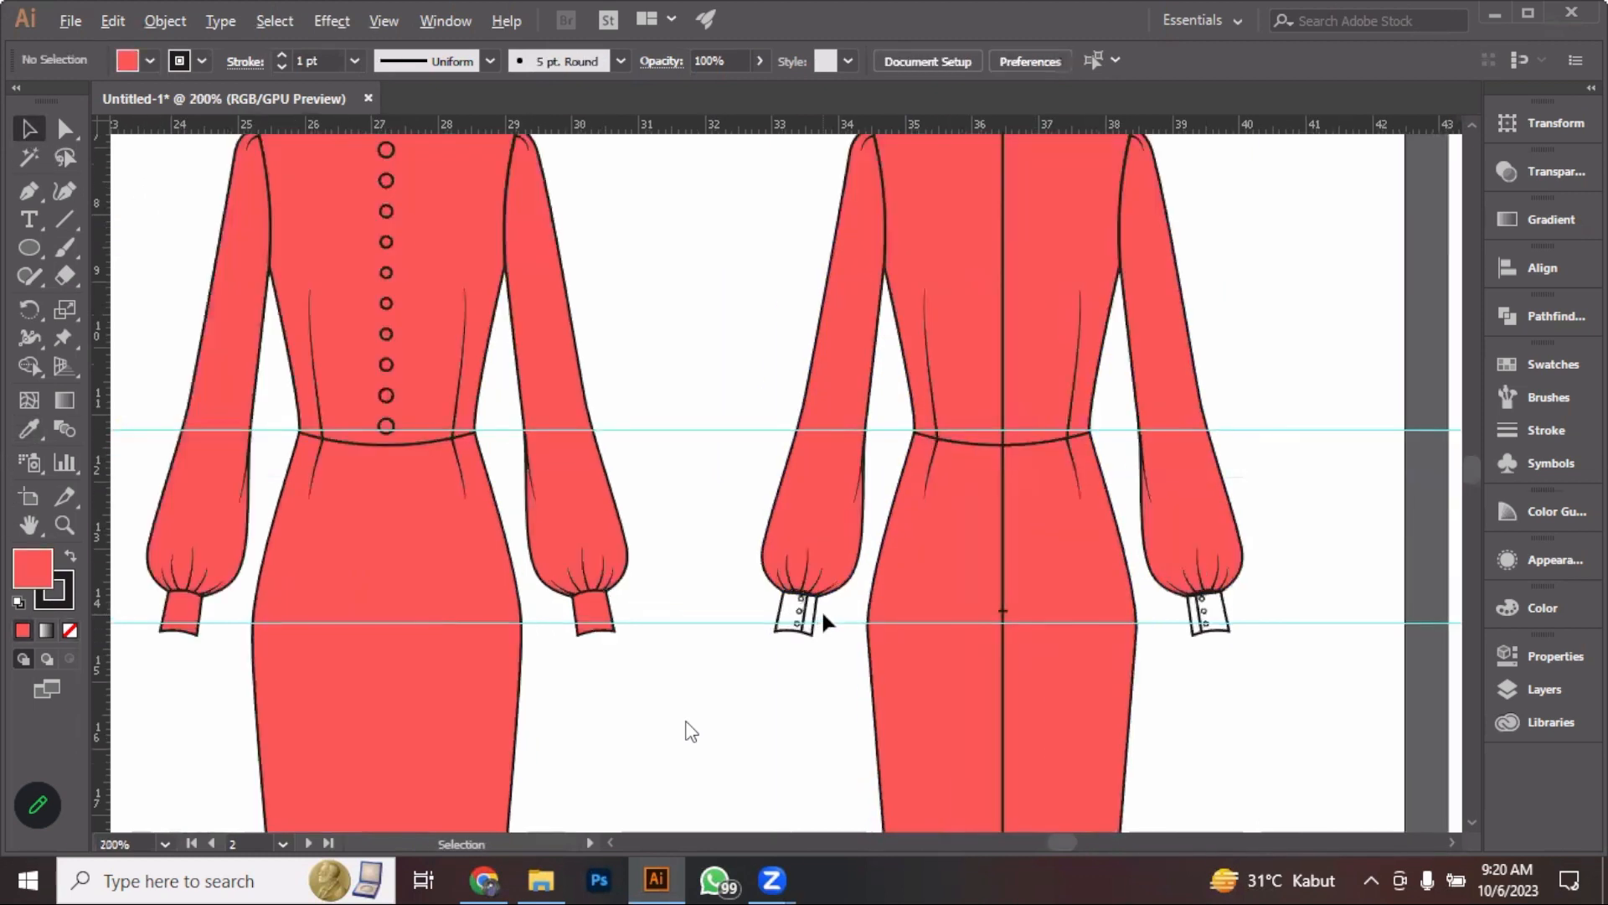
click(811, 621)
shift+click(1435, 642)
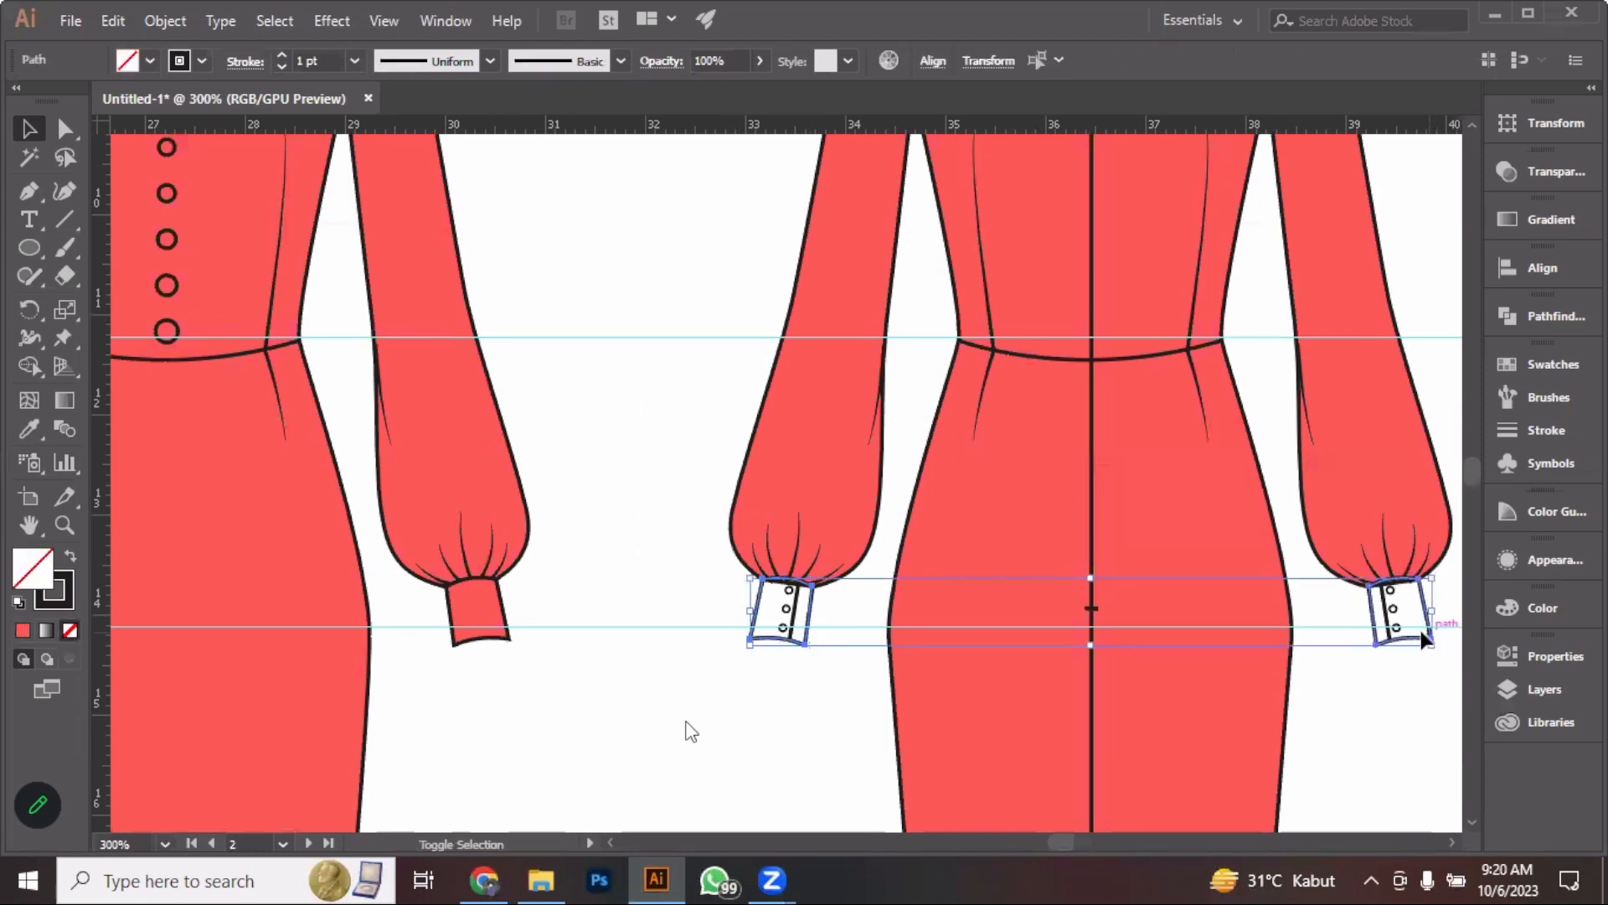
click(29, 429)
click(487, 628)
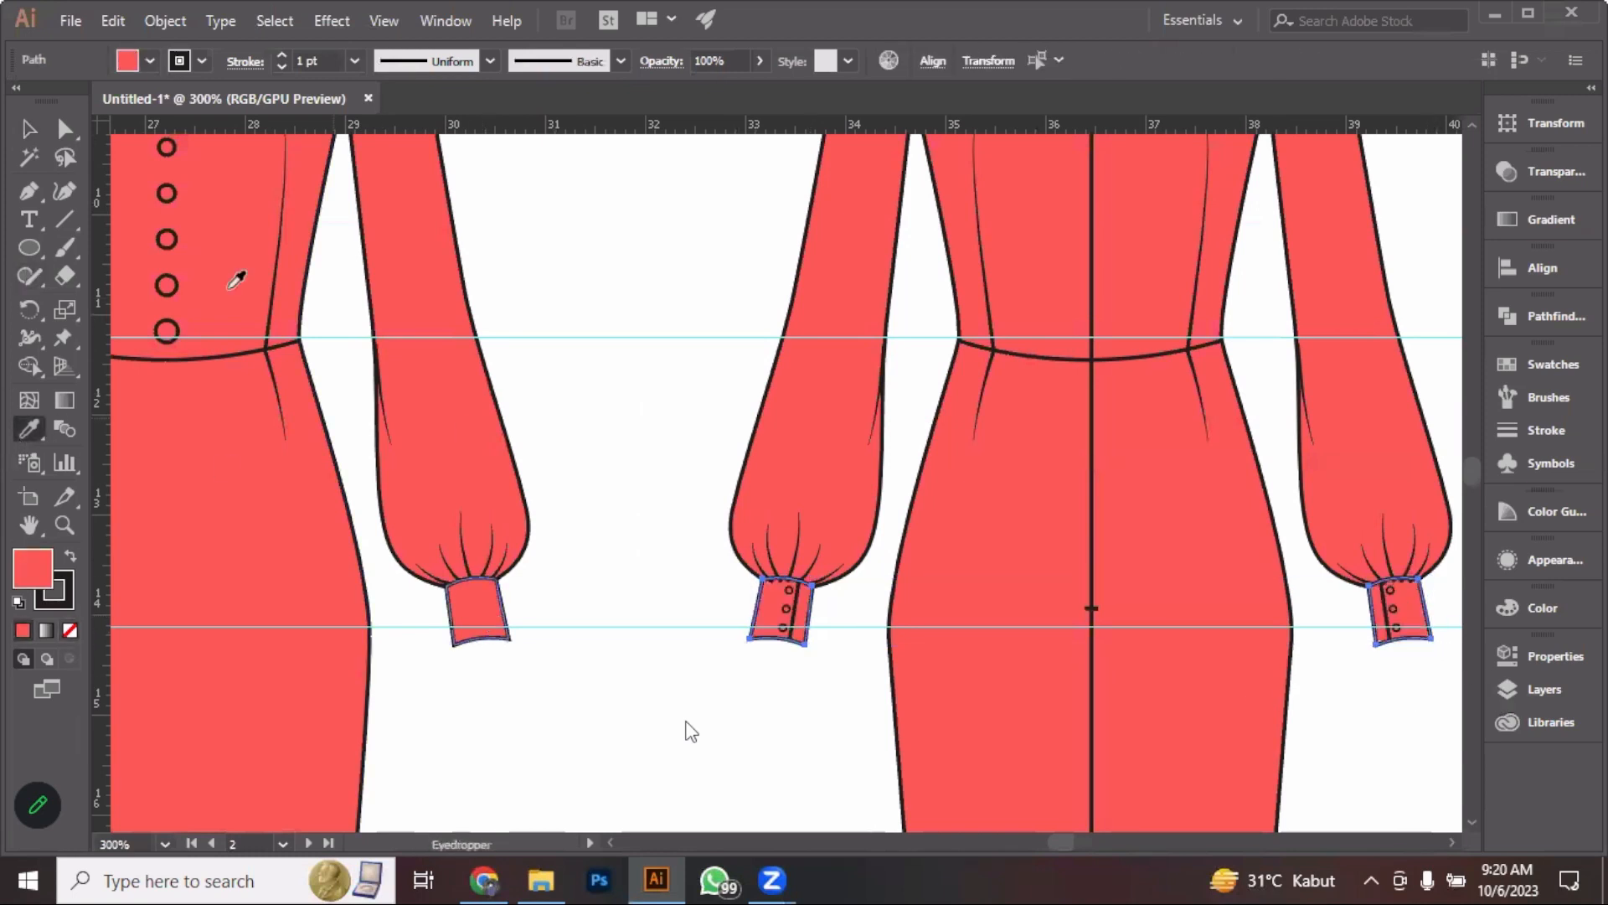
key(v)
click(808, 661)
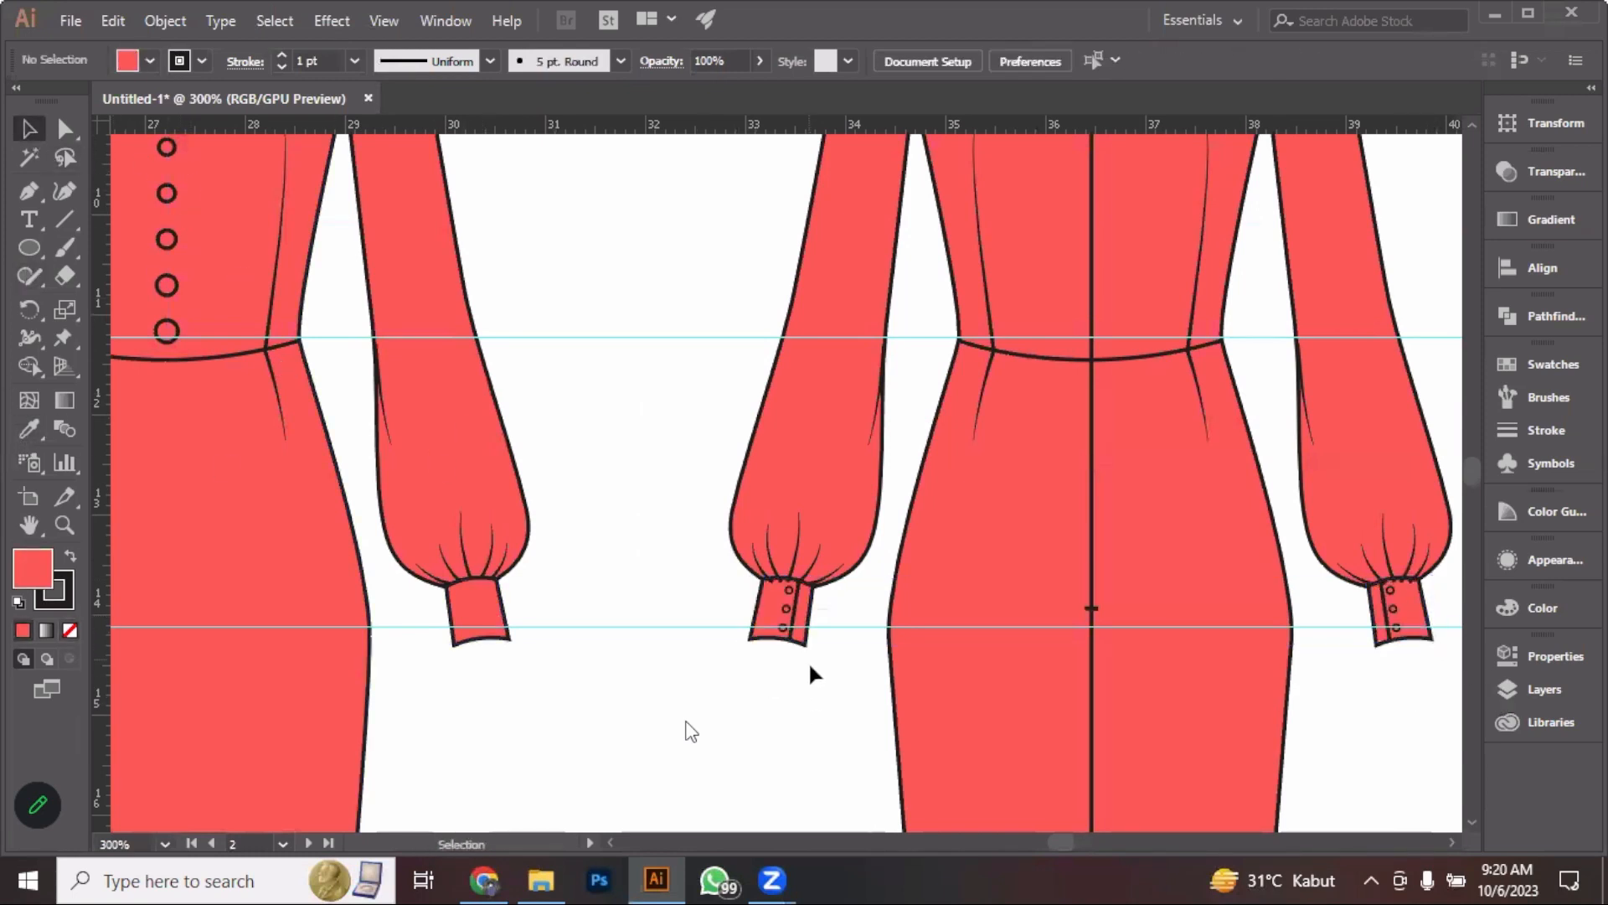
Bring the back view's left cuff, with its placket line and three buttons, to the front of the sleeve gathers
scroll(812, 662, up, 3)
scroll(798, 599, up, 1)
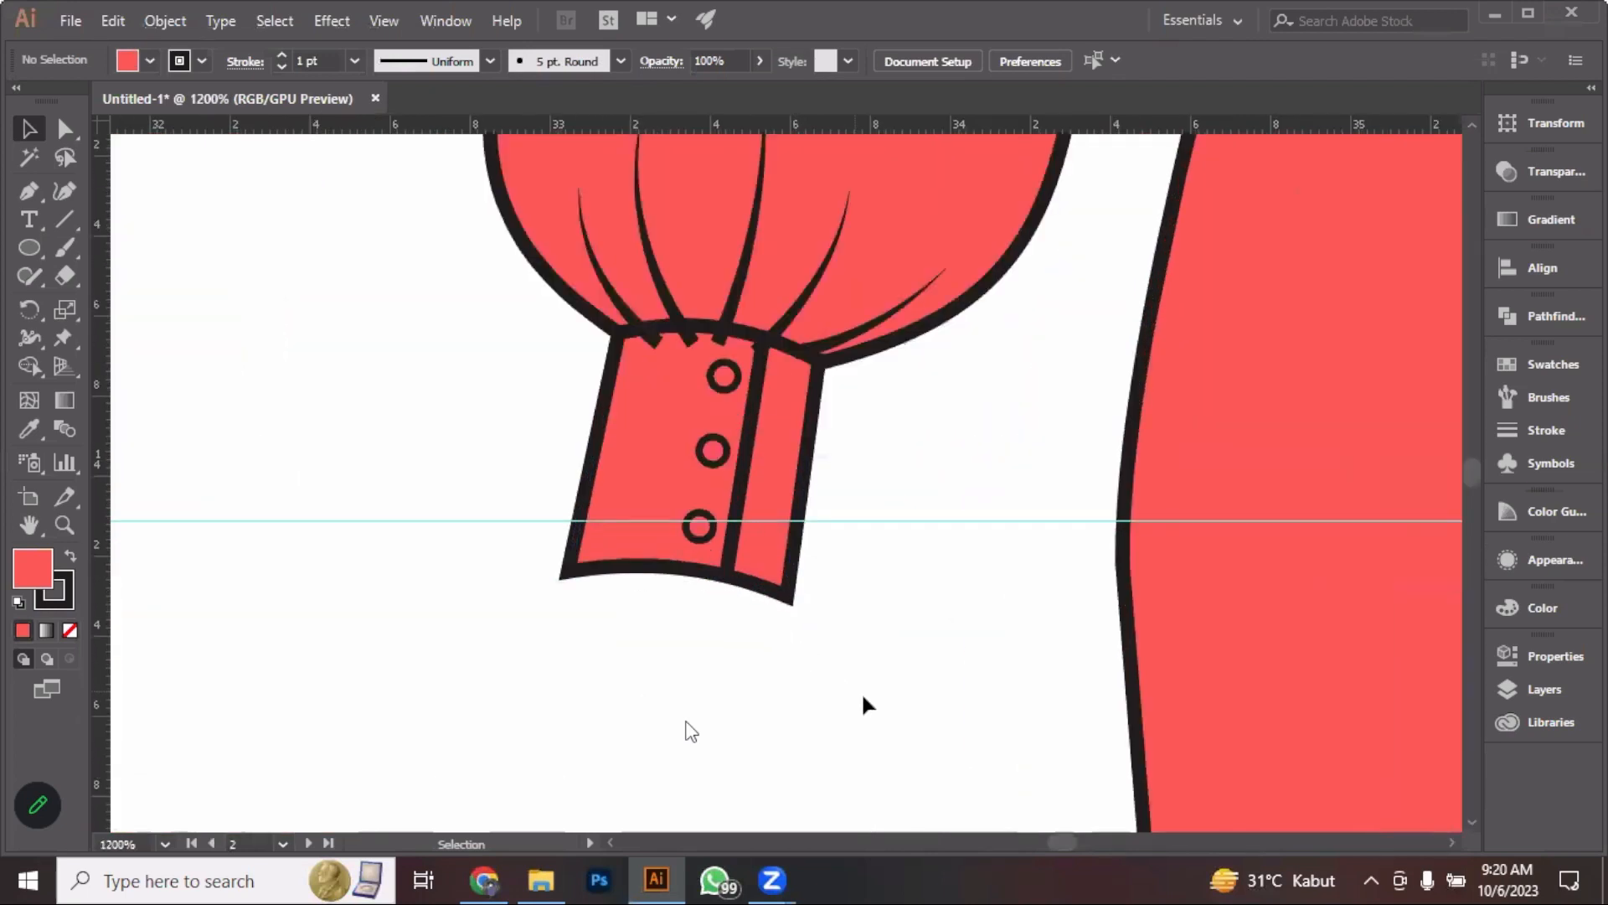
drag(862, 693, 542, 439)
shift+click(739, 377)
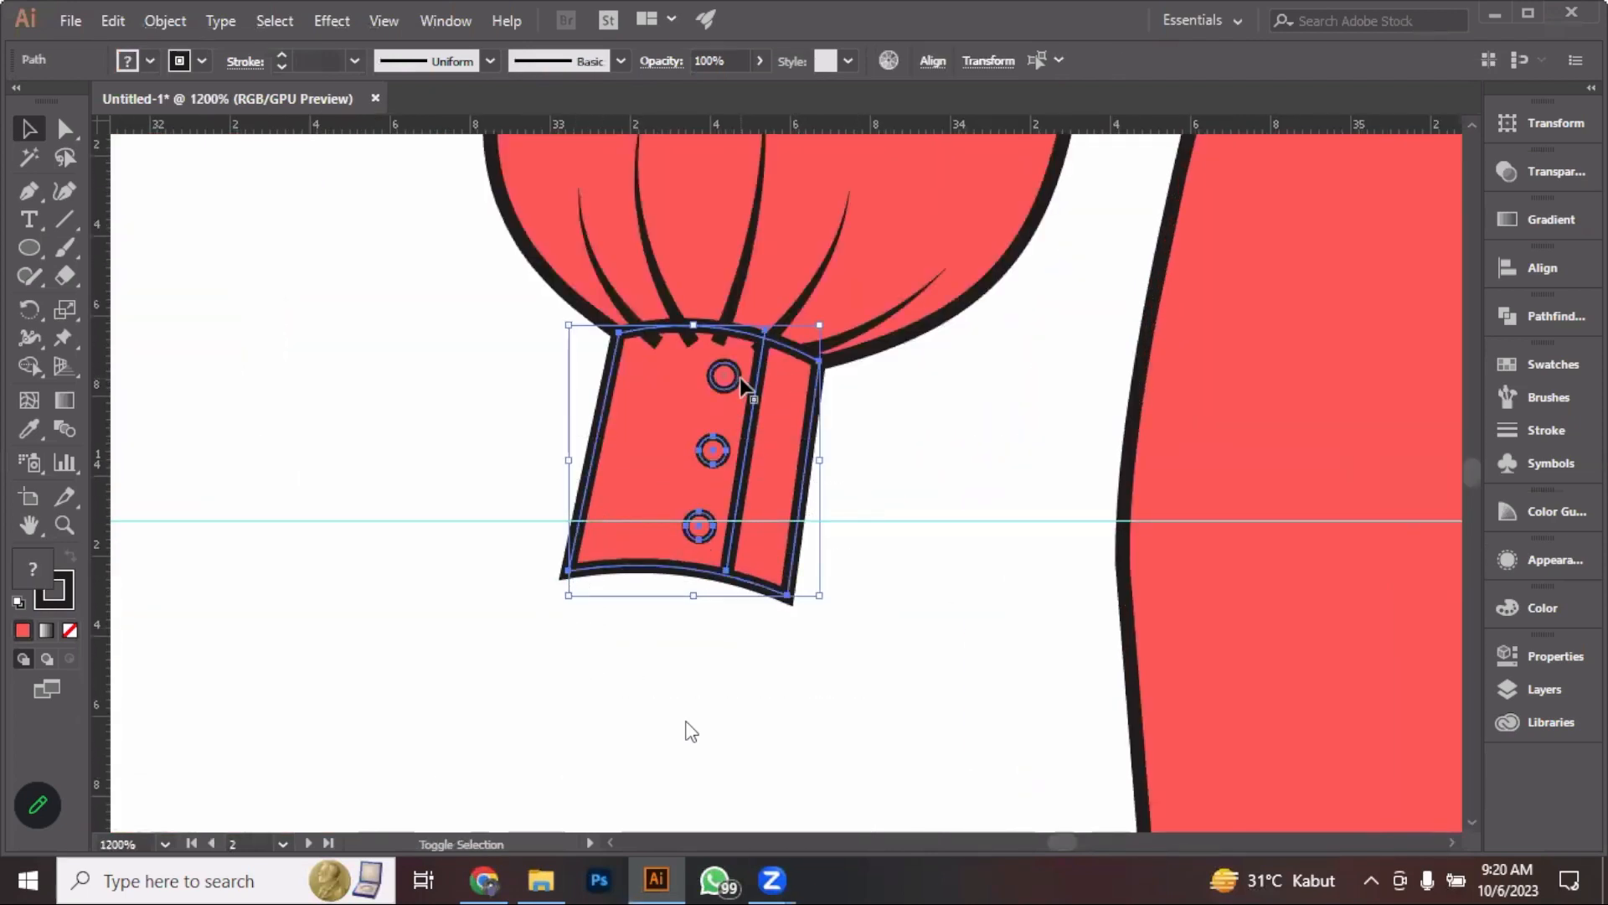
right_click(741, 379)
mouse_move(939, 710)
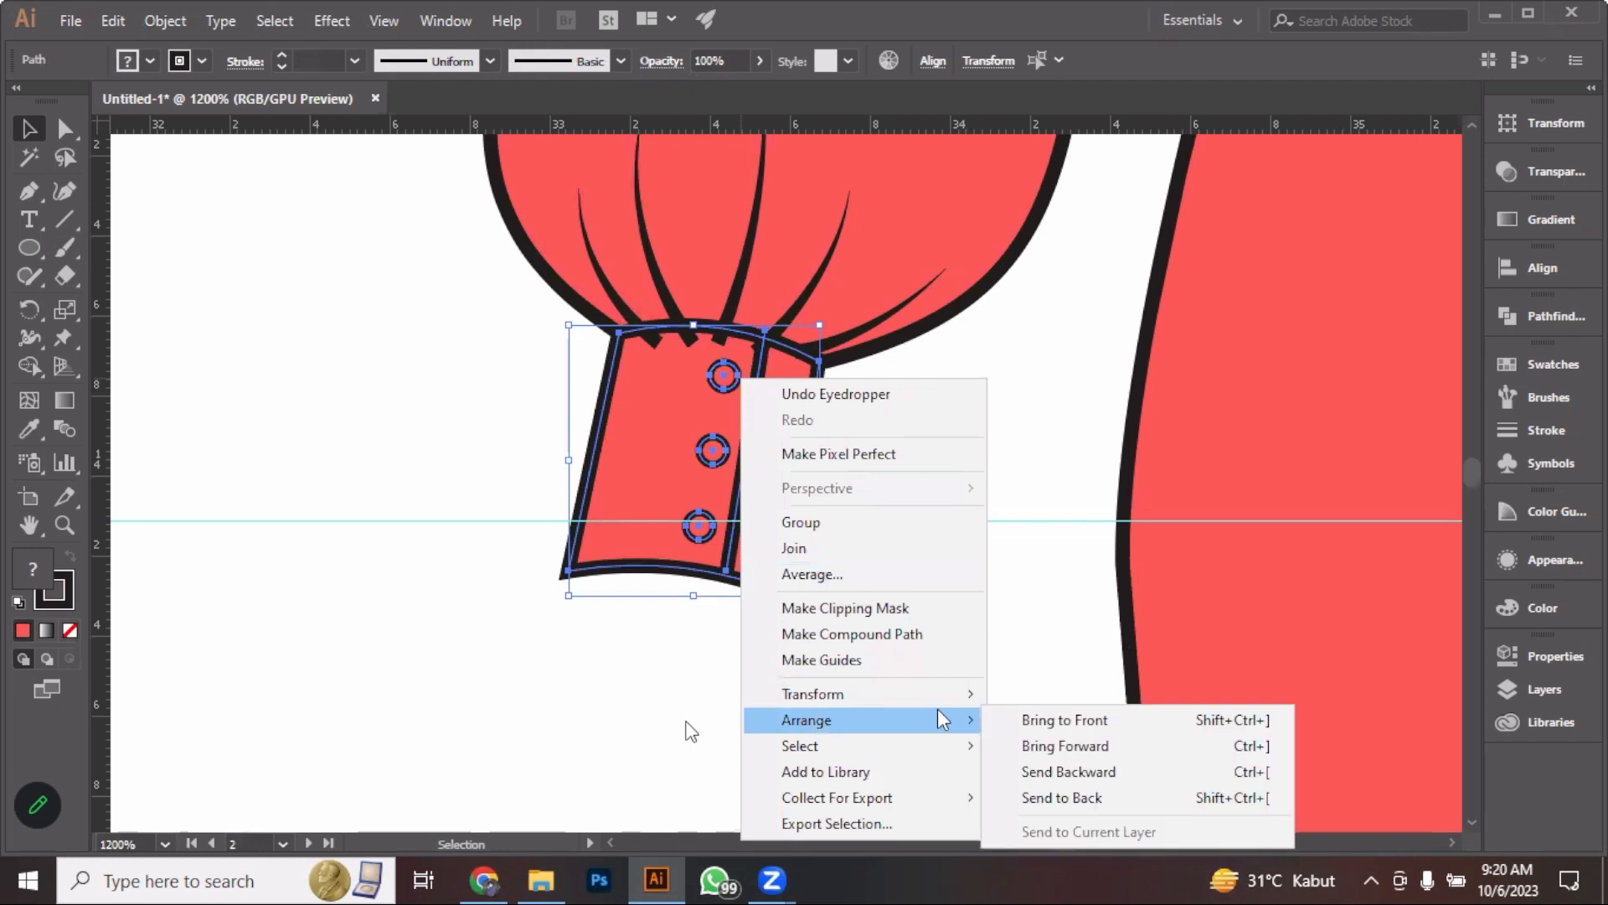
click(1128, 721)
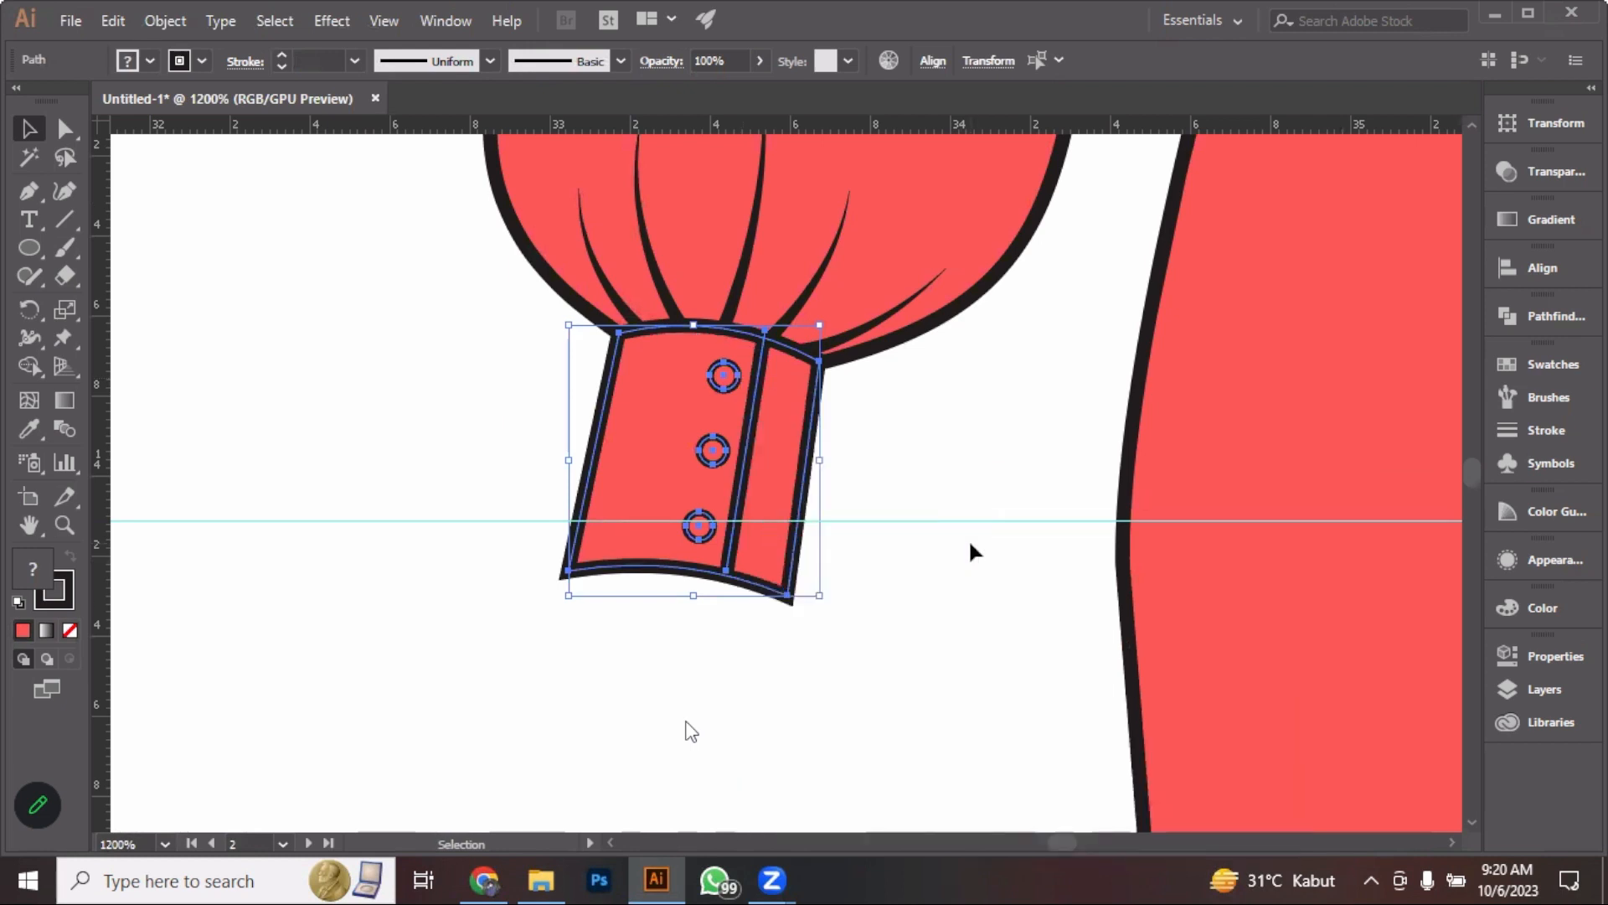
click(968, 540)
Bring the back view's right cuff, with its placket line and three buttons, to the front of the sleeve gathers
scroll(967, 538, down, 3)
drag(968, 536, 267, 530)
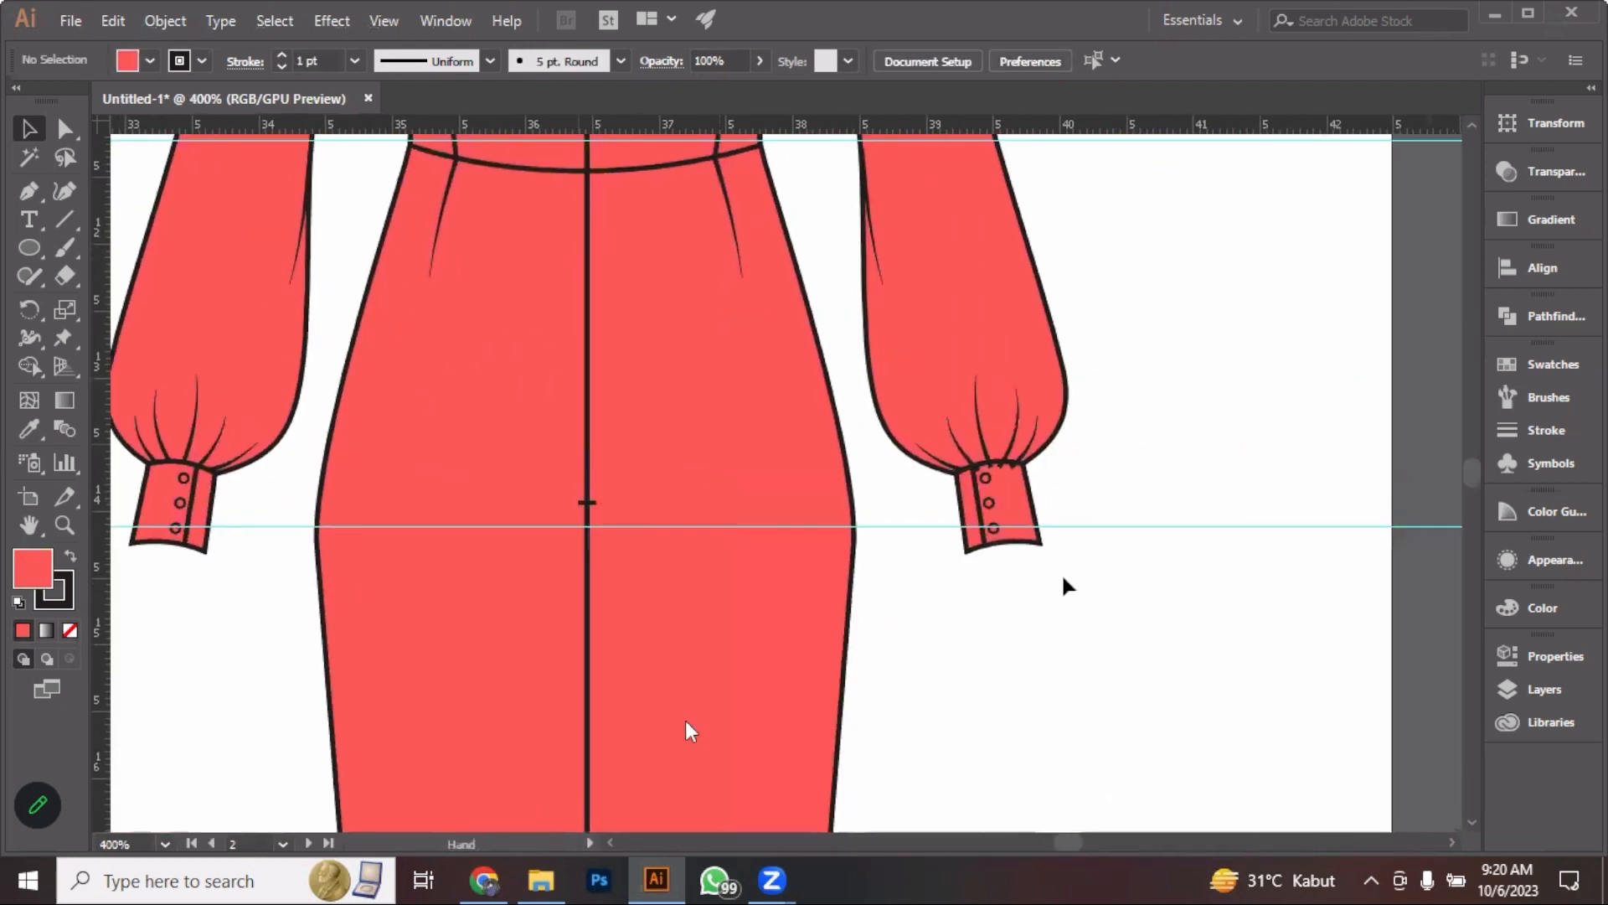
click(988, 500)
right_click(1004, 509)
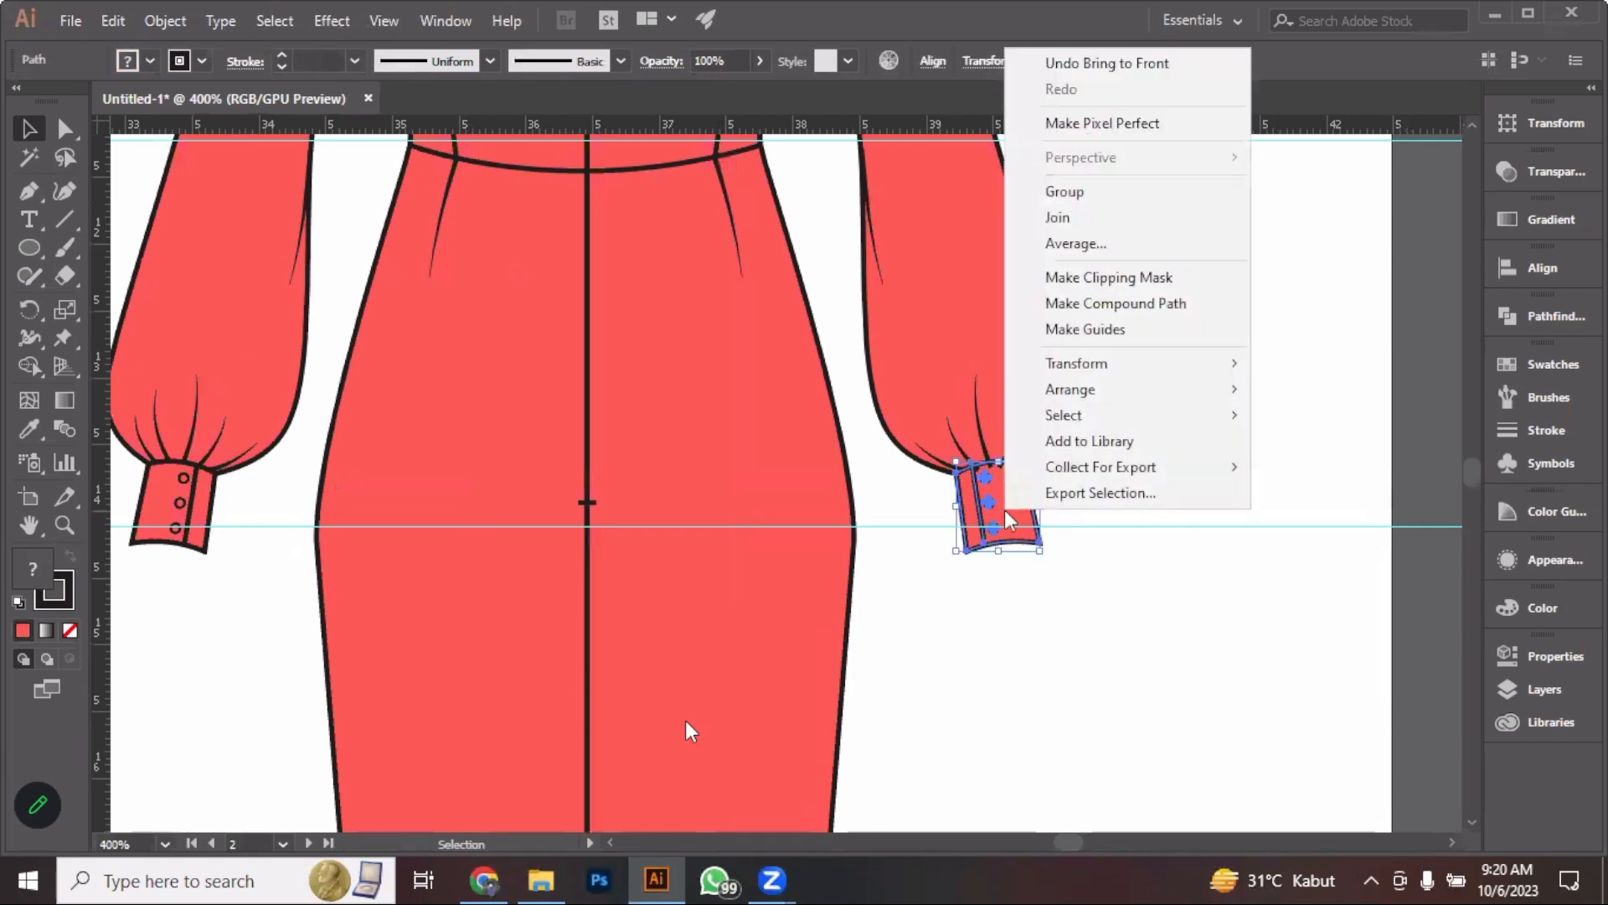
mouse_move(1181, 388)
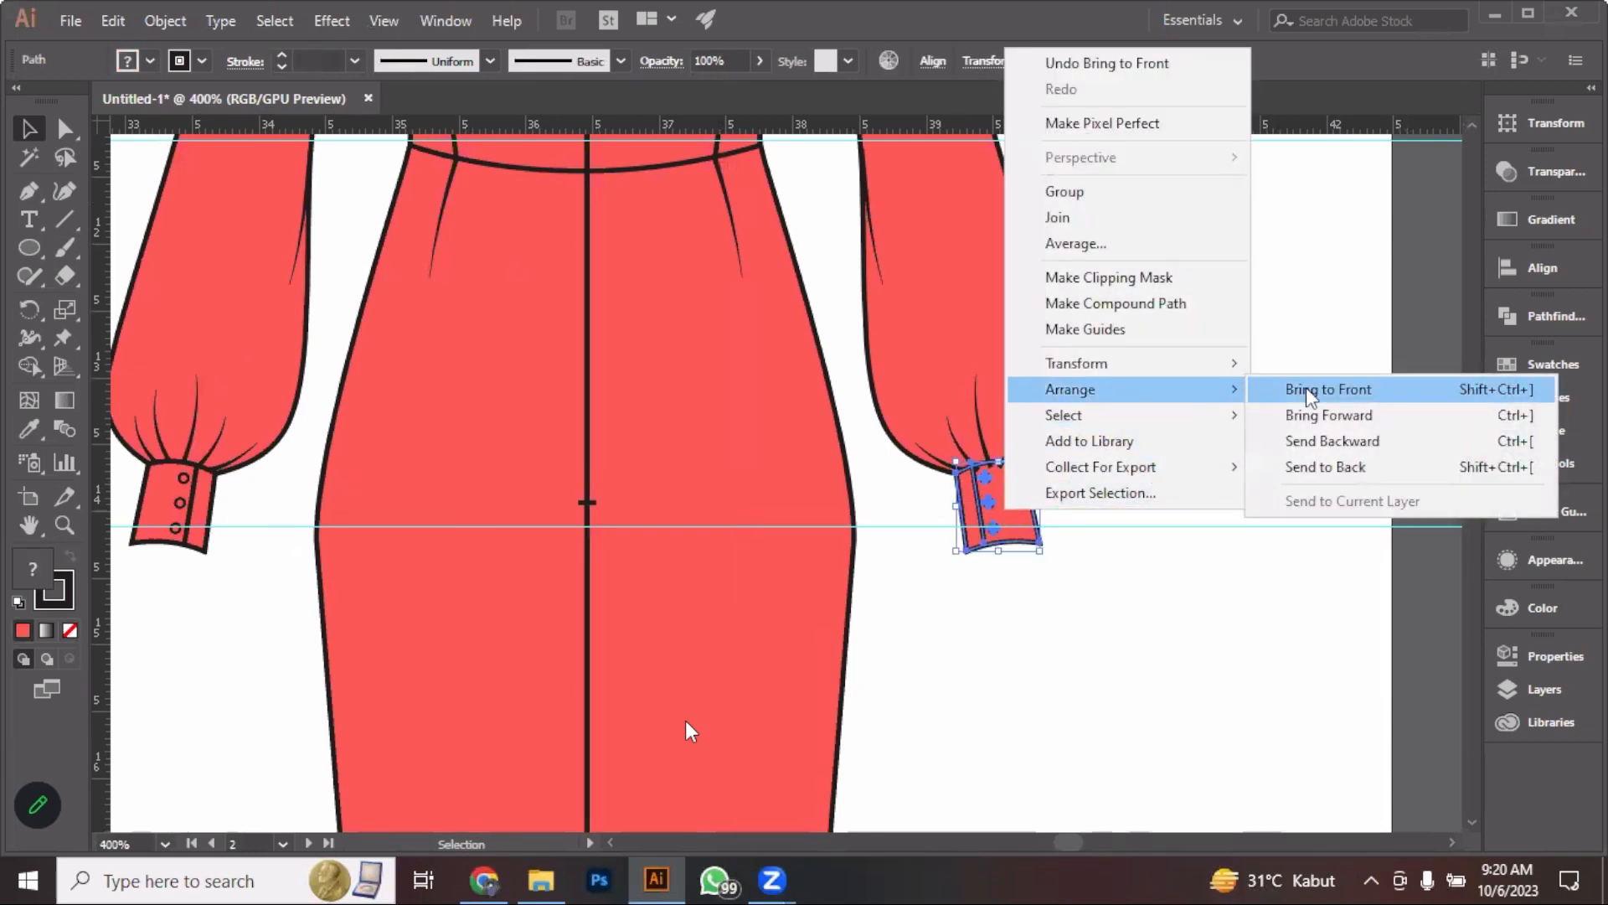
click(1305, 387)
click(1124, 450)
Examine the red front and back views alongside the outline versions, checking the cuffs, bodice, sleeves and skirt
scroll(1124, 450, down, 1)
scroll(1127, 463, down, 4)
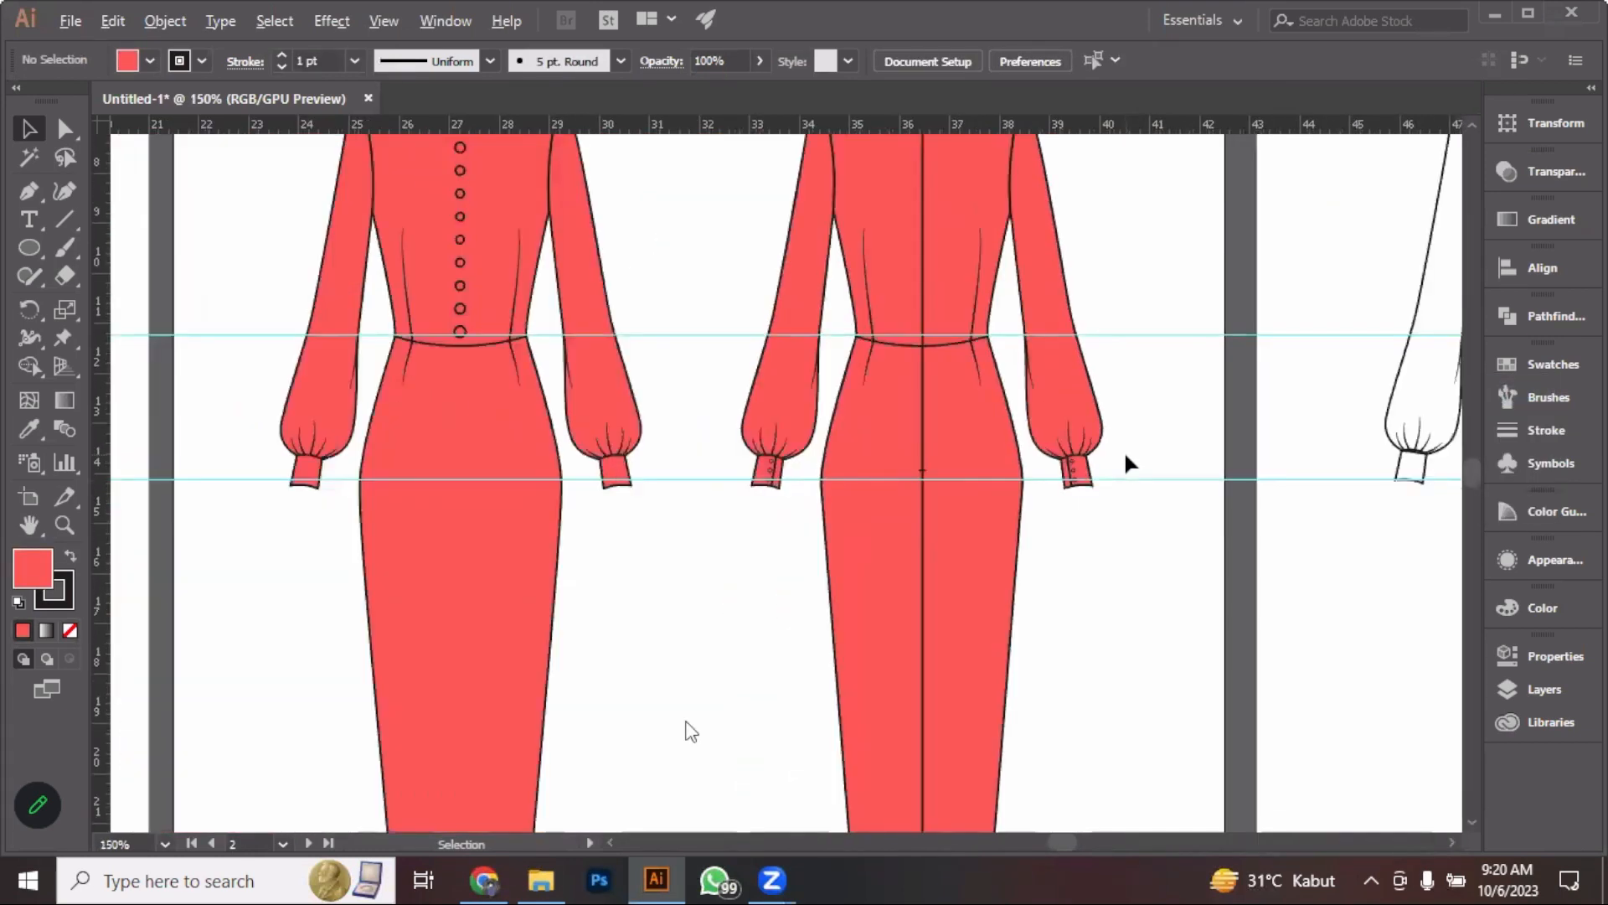
drag(956, 459, 868, 449)
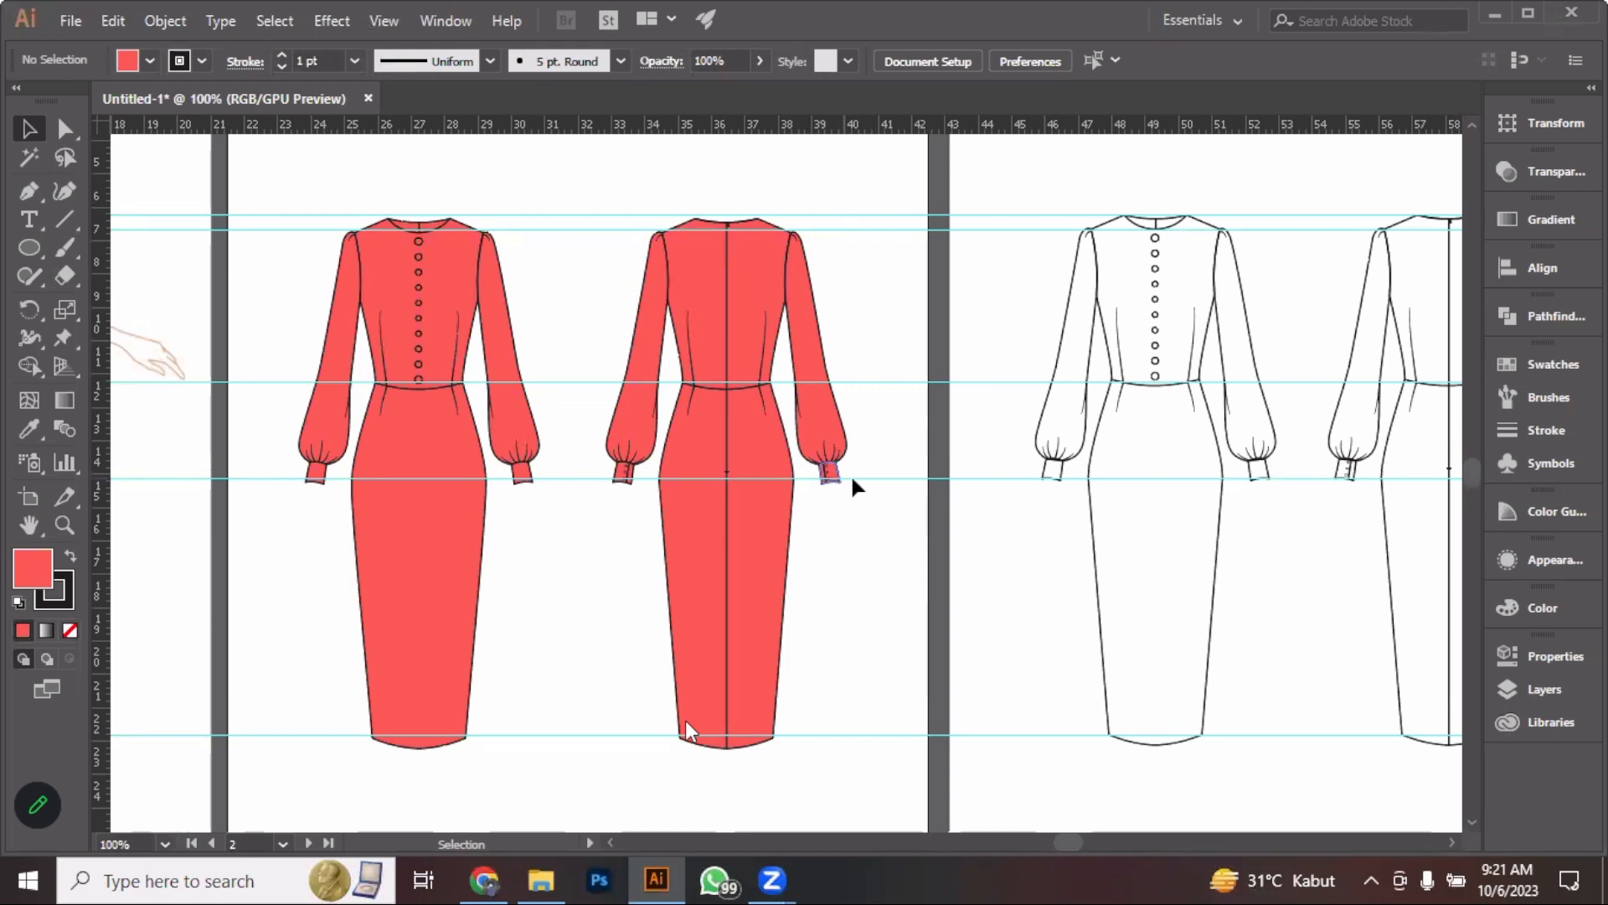
key(alt)
scroll(911, 465, down, 1)
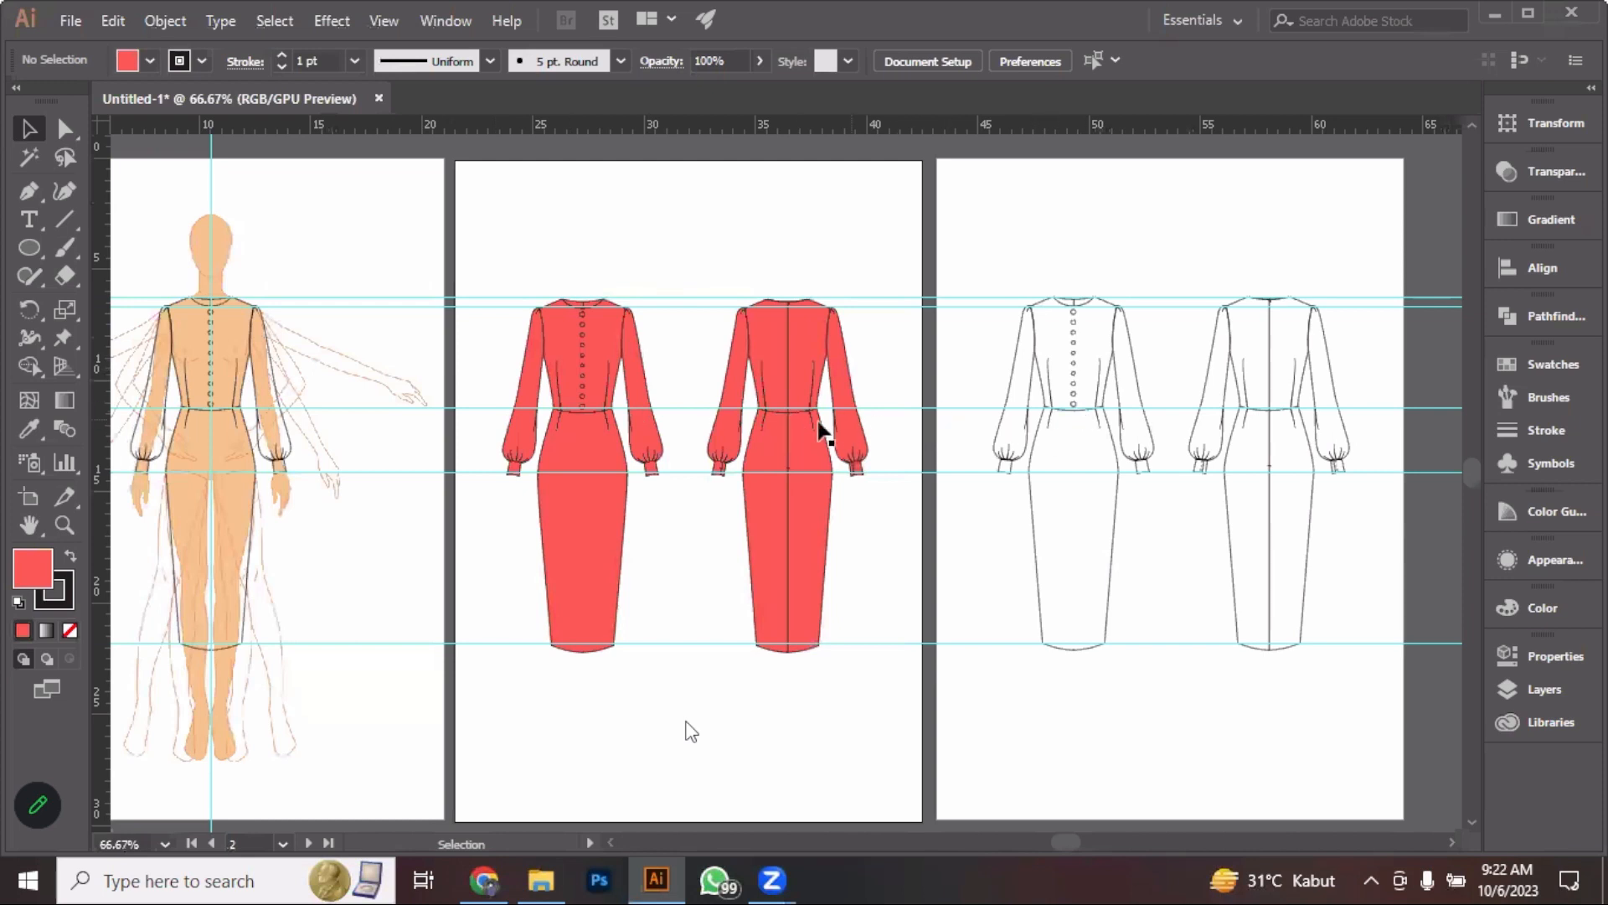
scroll(771, 385, up, 1)
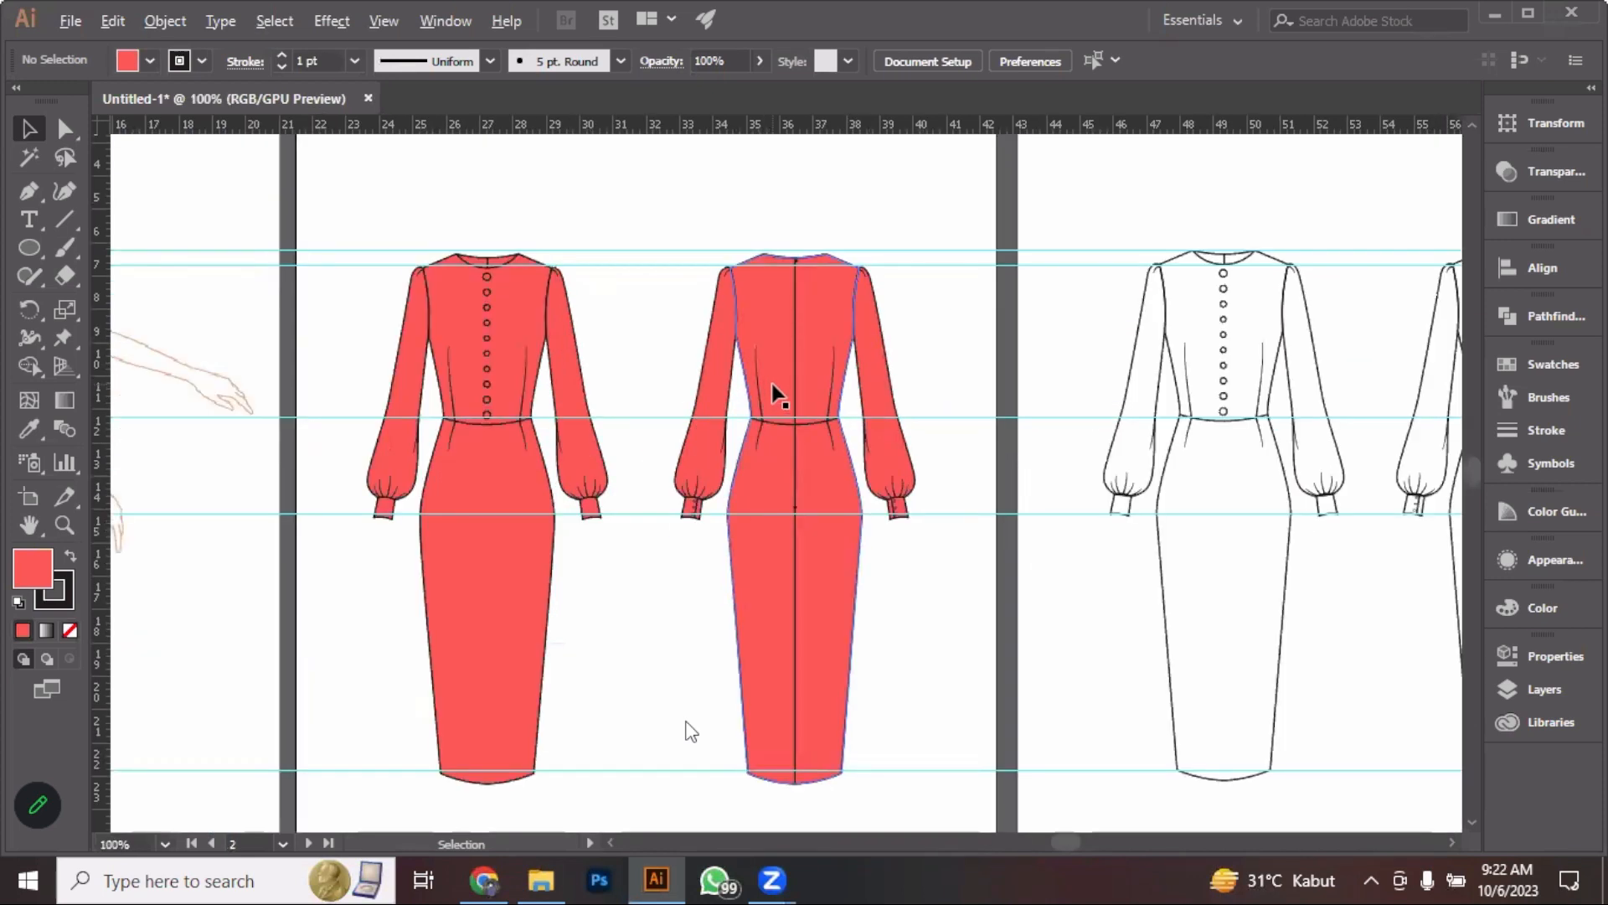
scroll(771, 385, up, 1)
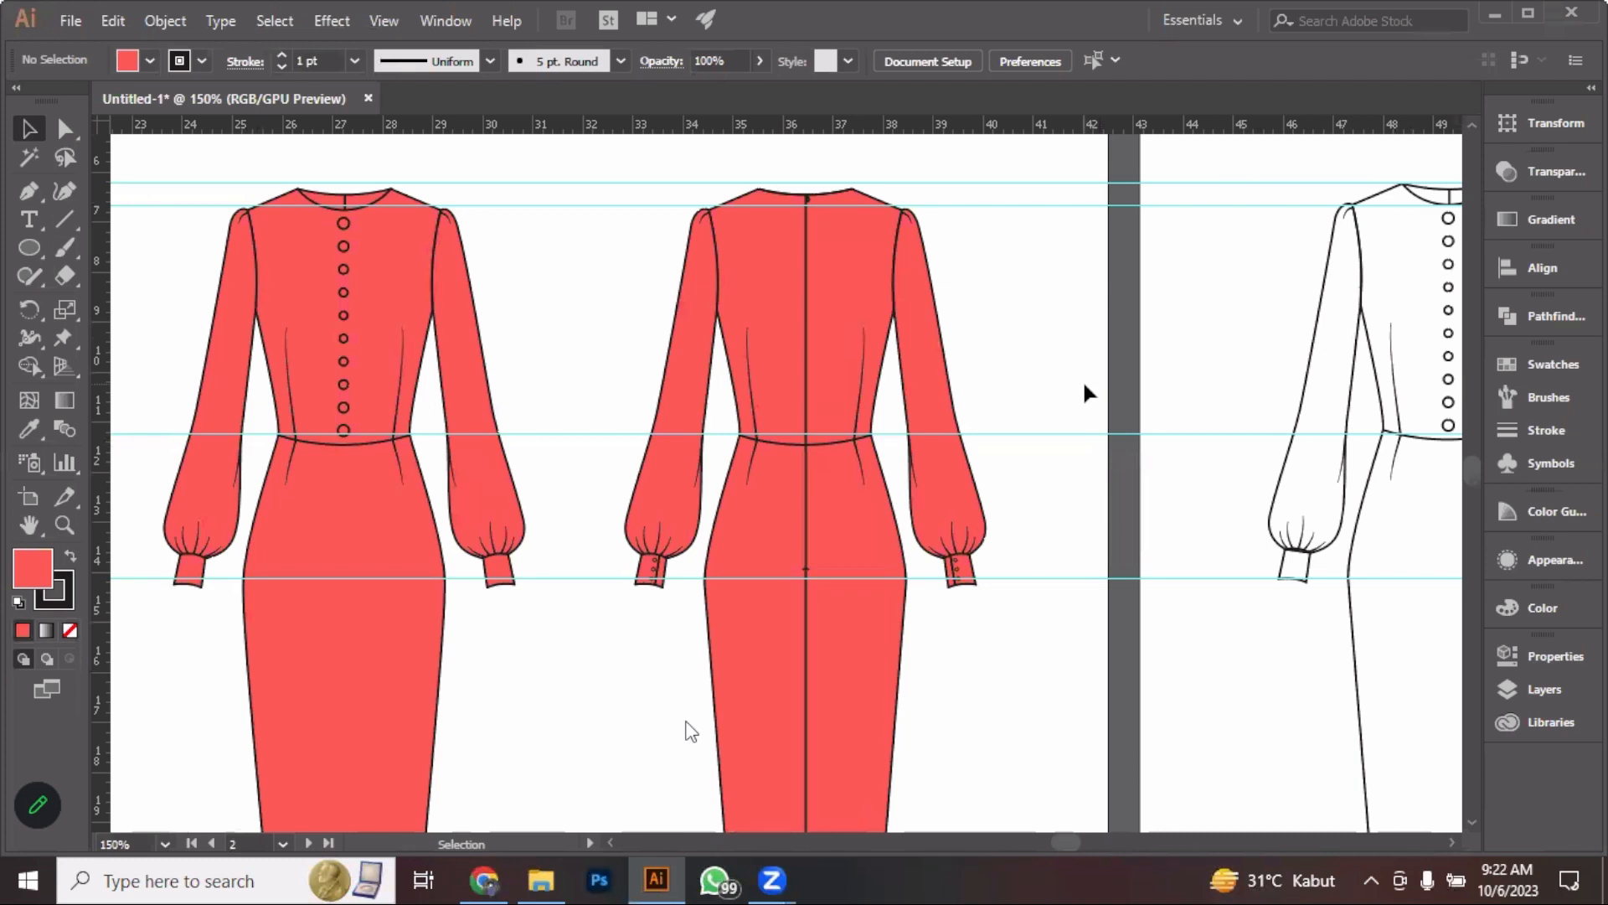
scroll(872, 424, up, 1)
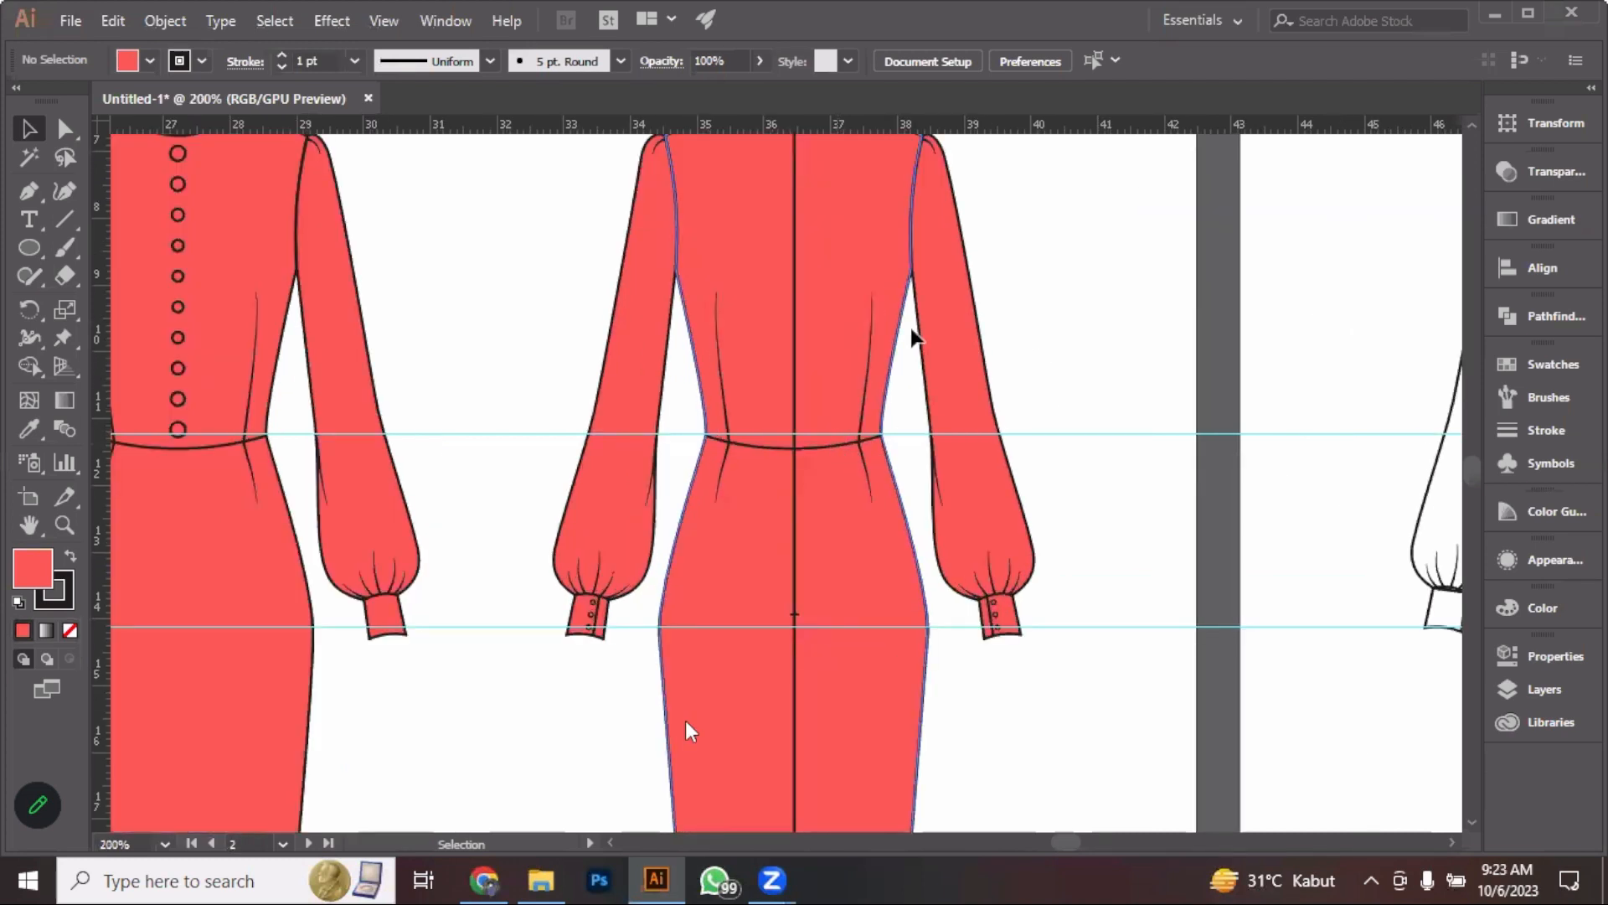
drag(911, 334, 891, 432)
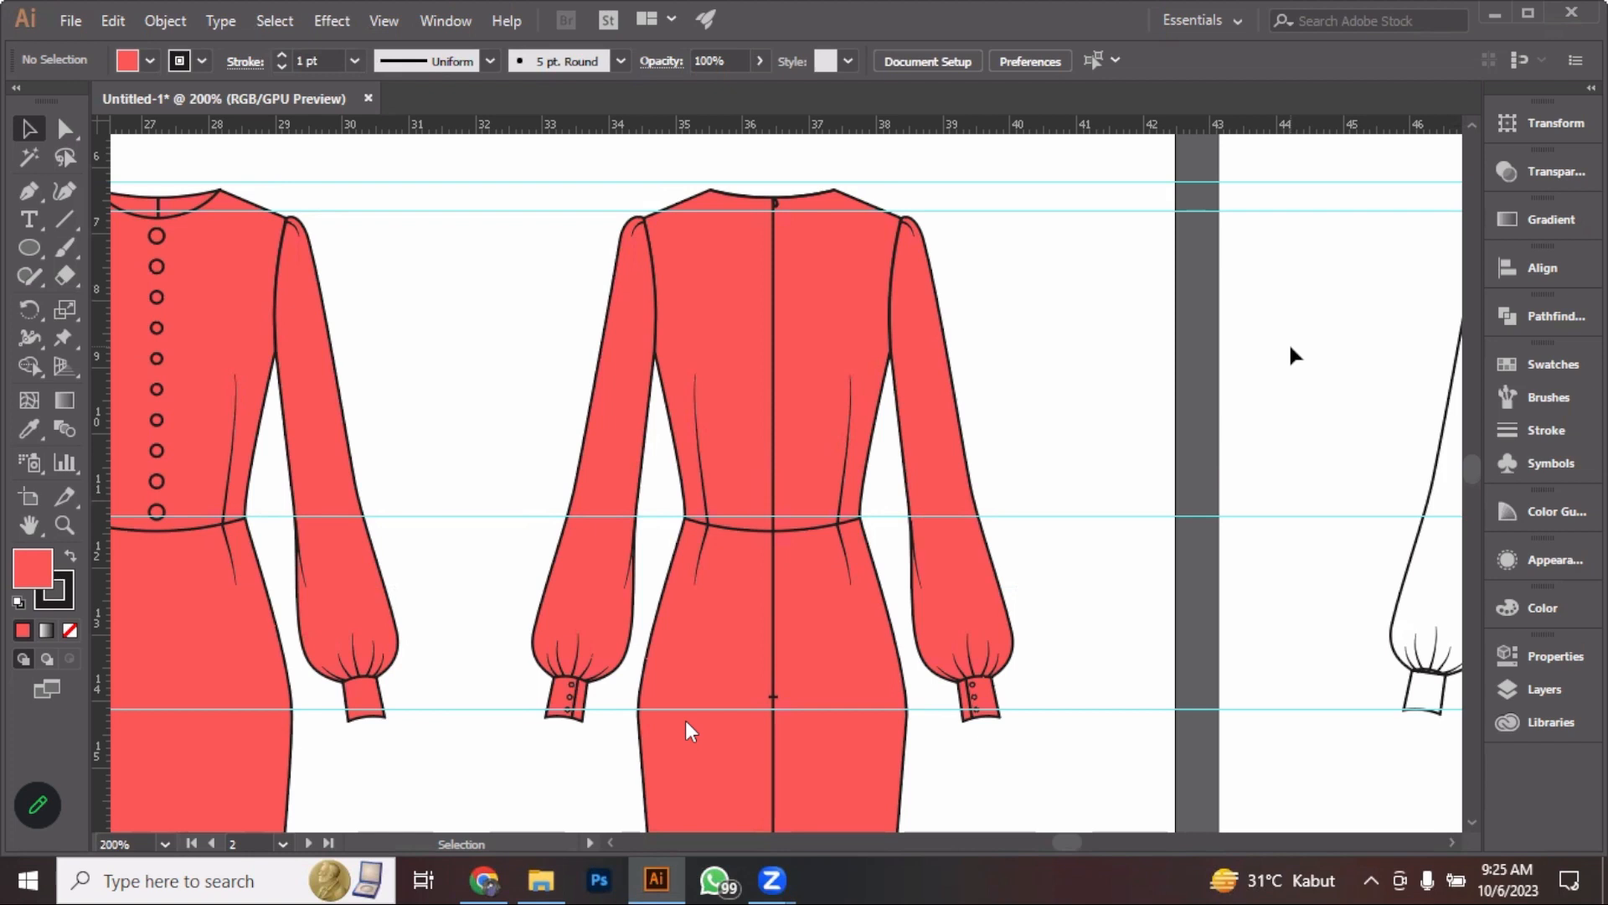
scroll(1153, 356, down, 1)
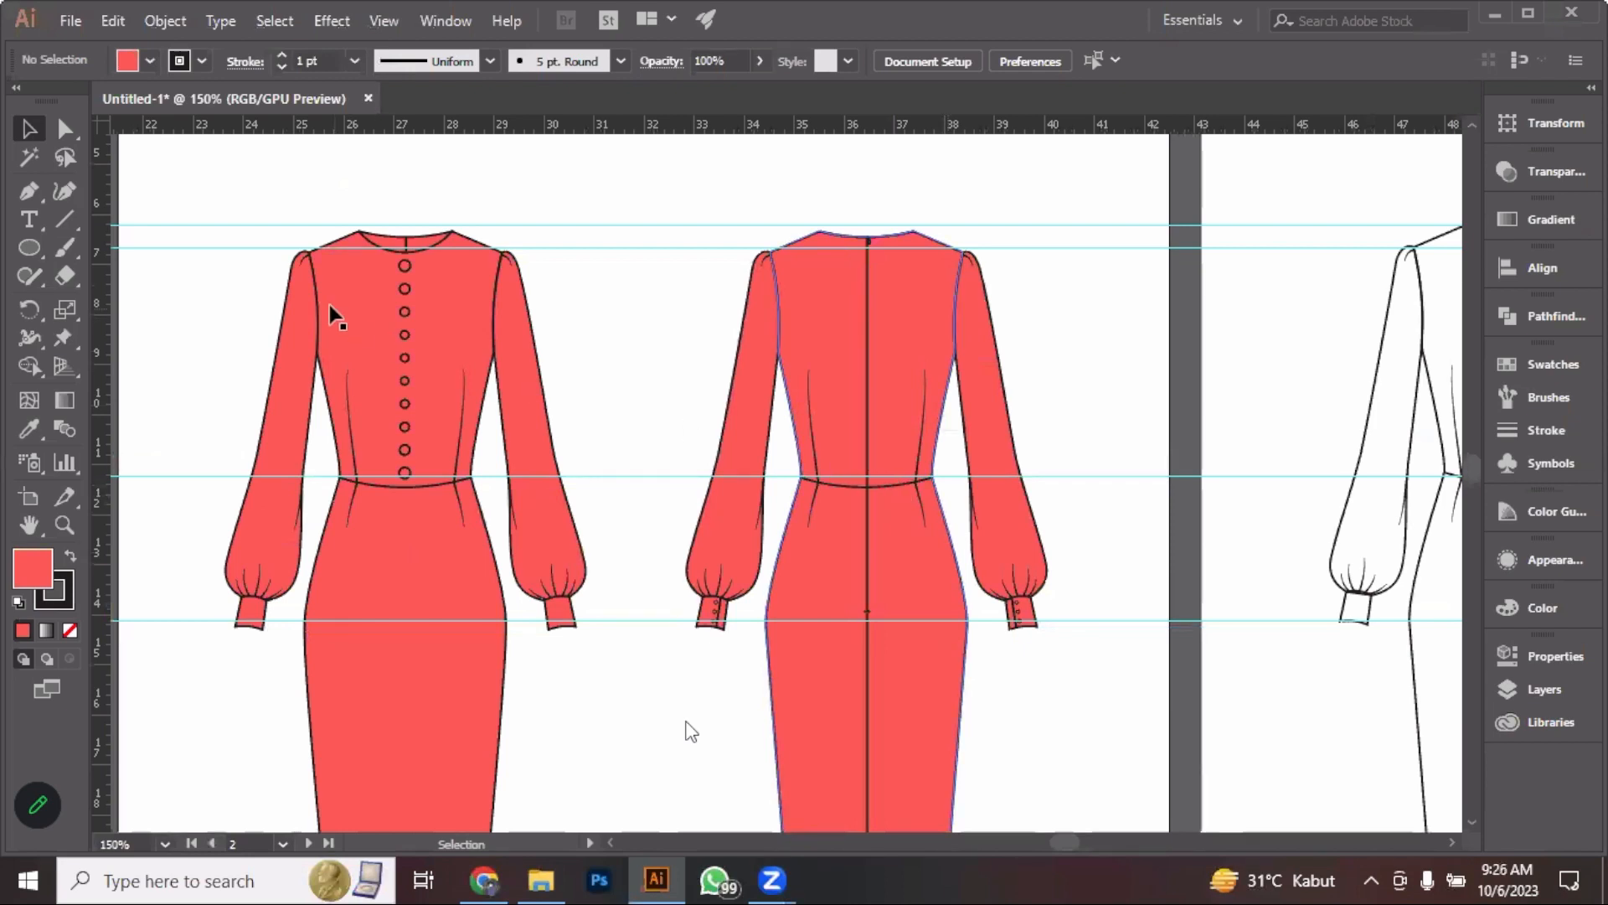
Save the document as Dress in Adobe Illustrator (*.AI) format in the Bahan praktik folder, with Illustrator CC as the version
click(66, 20)
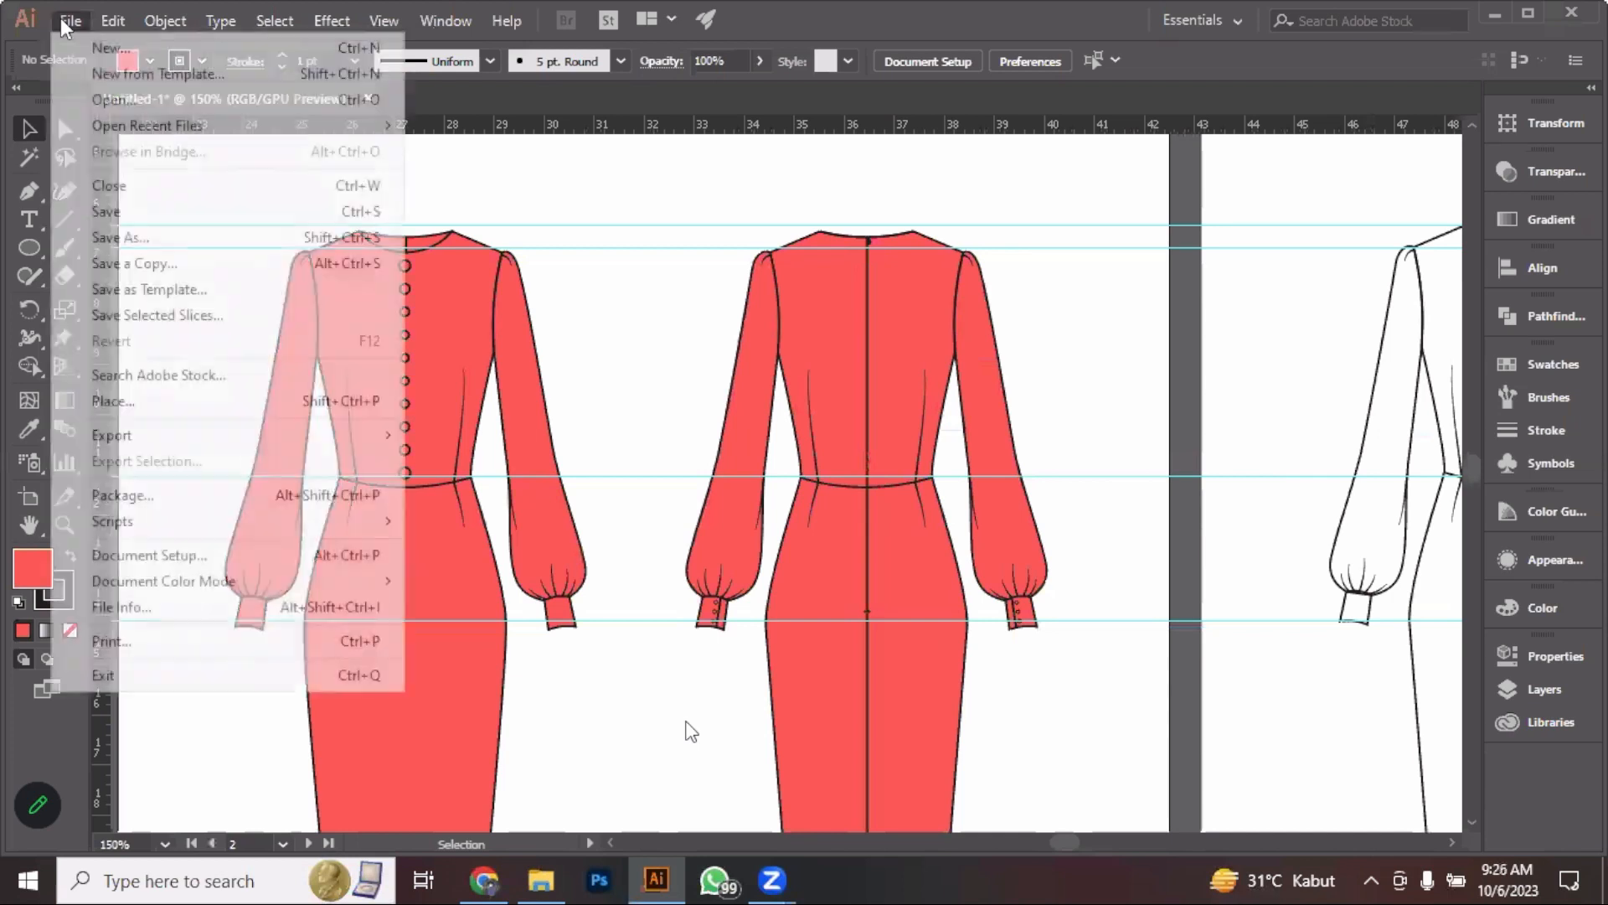
click(152, 205)
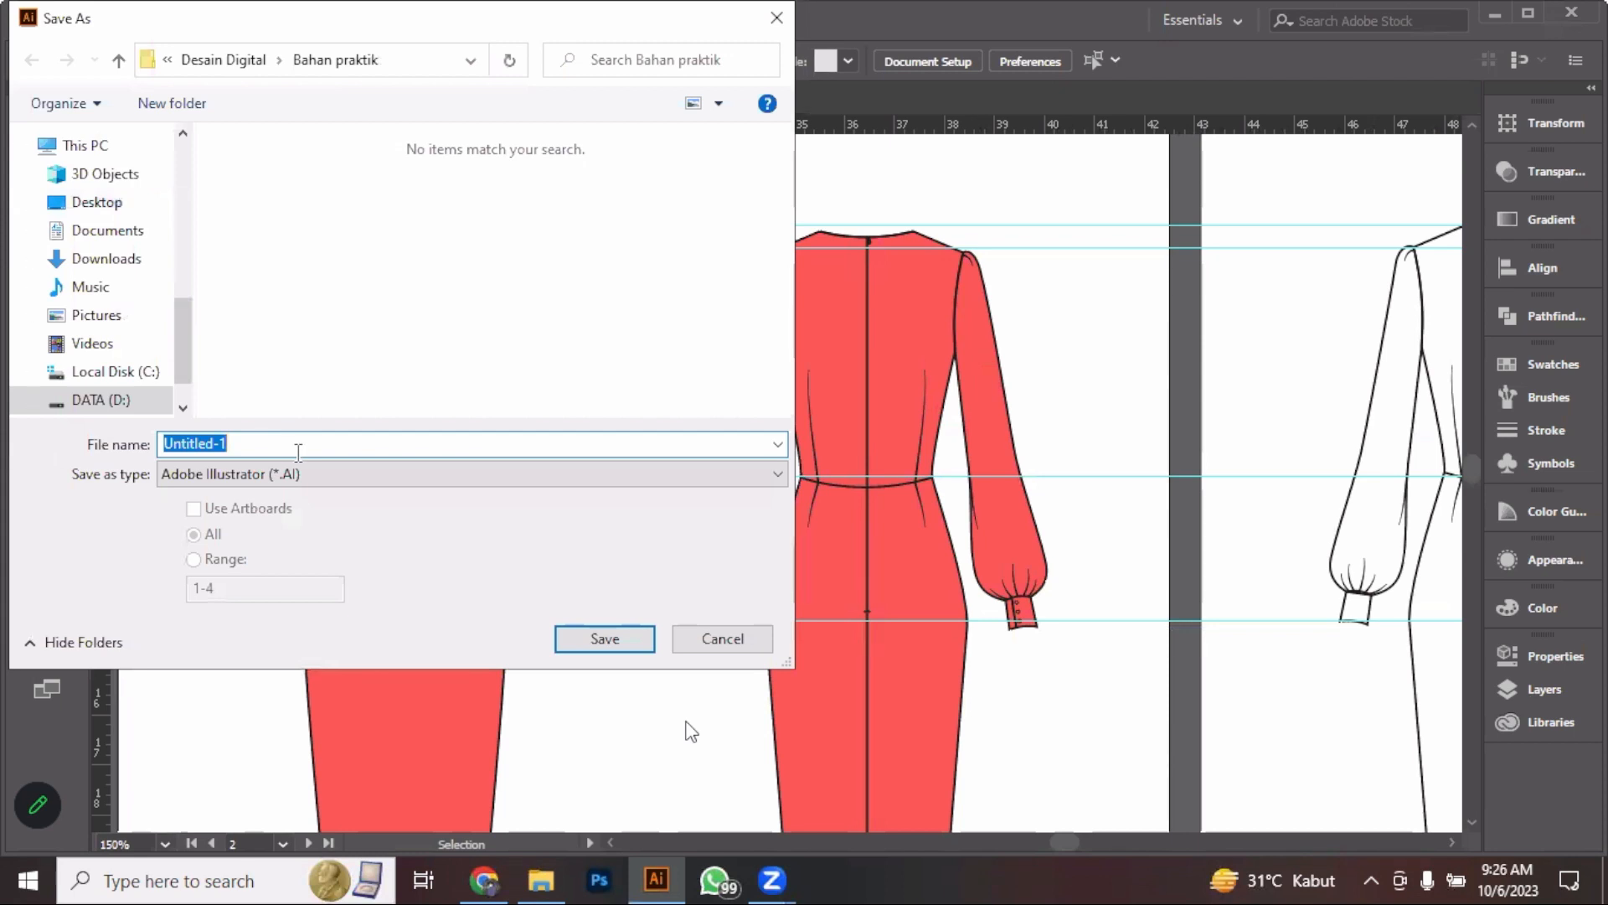
text(Dress)
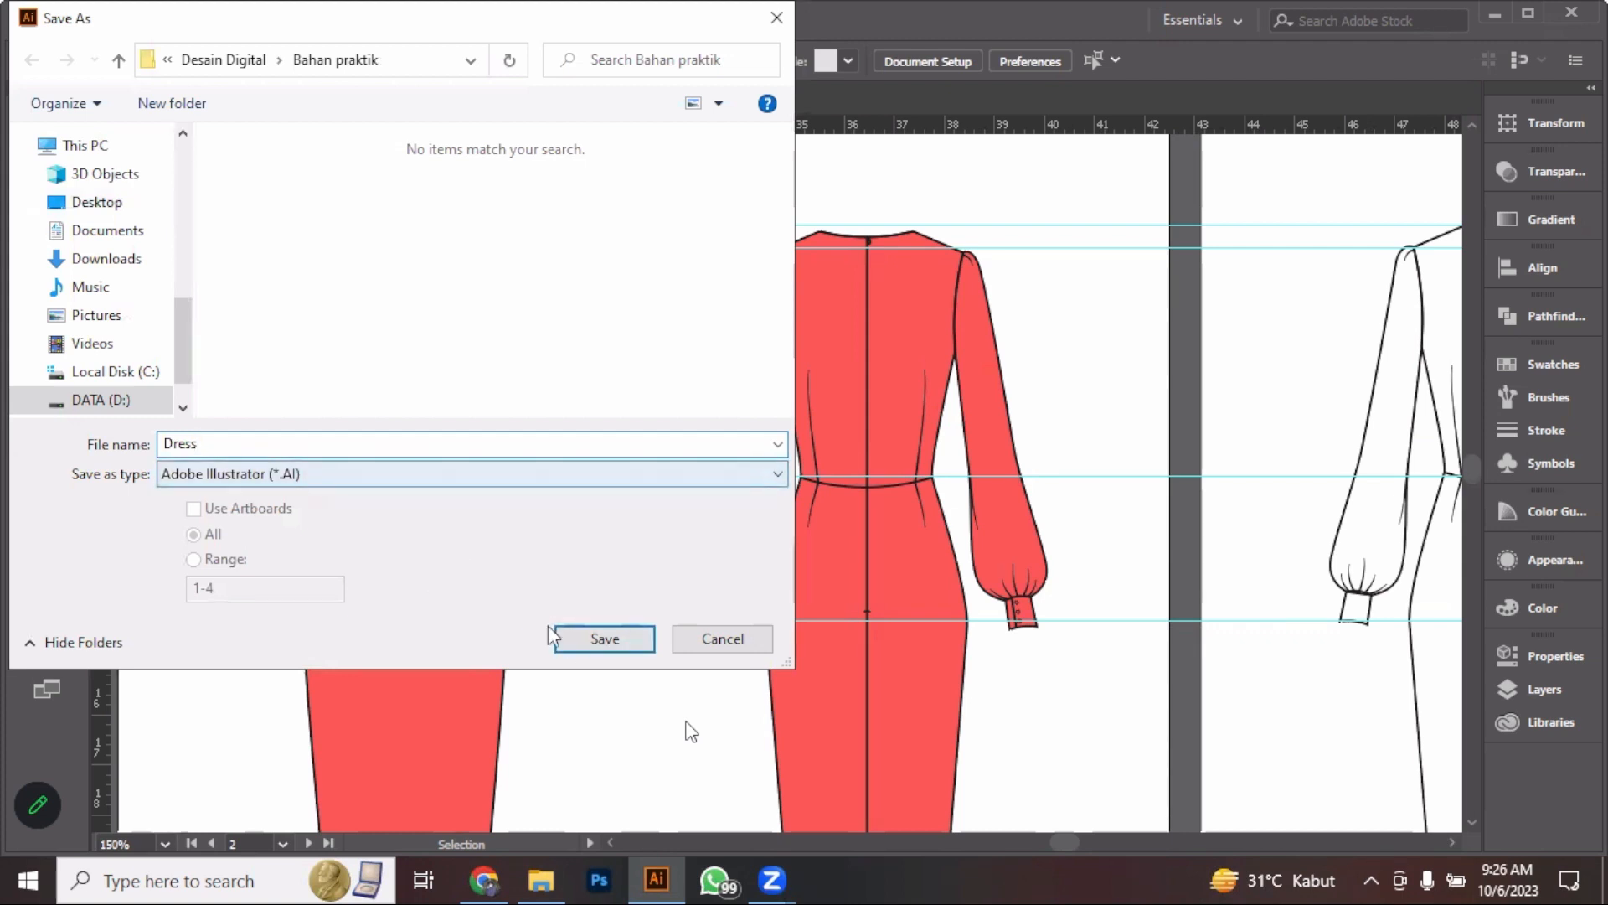
click(586, 638)
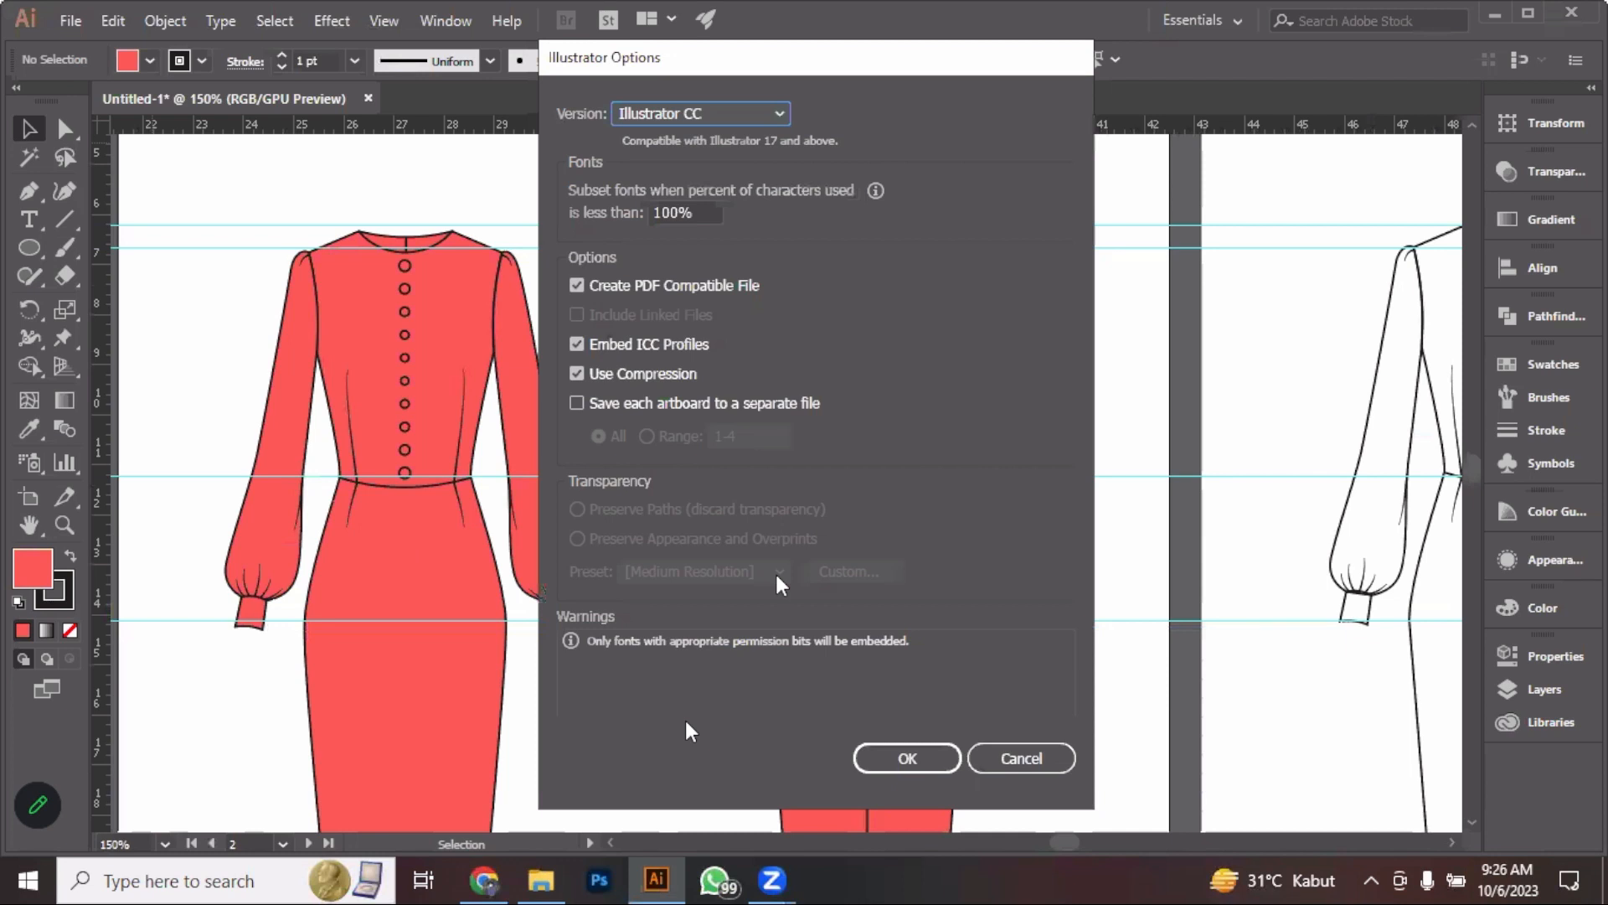
click(887, 754)
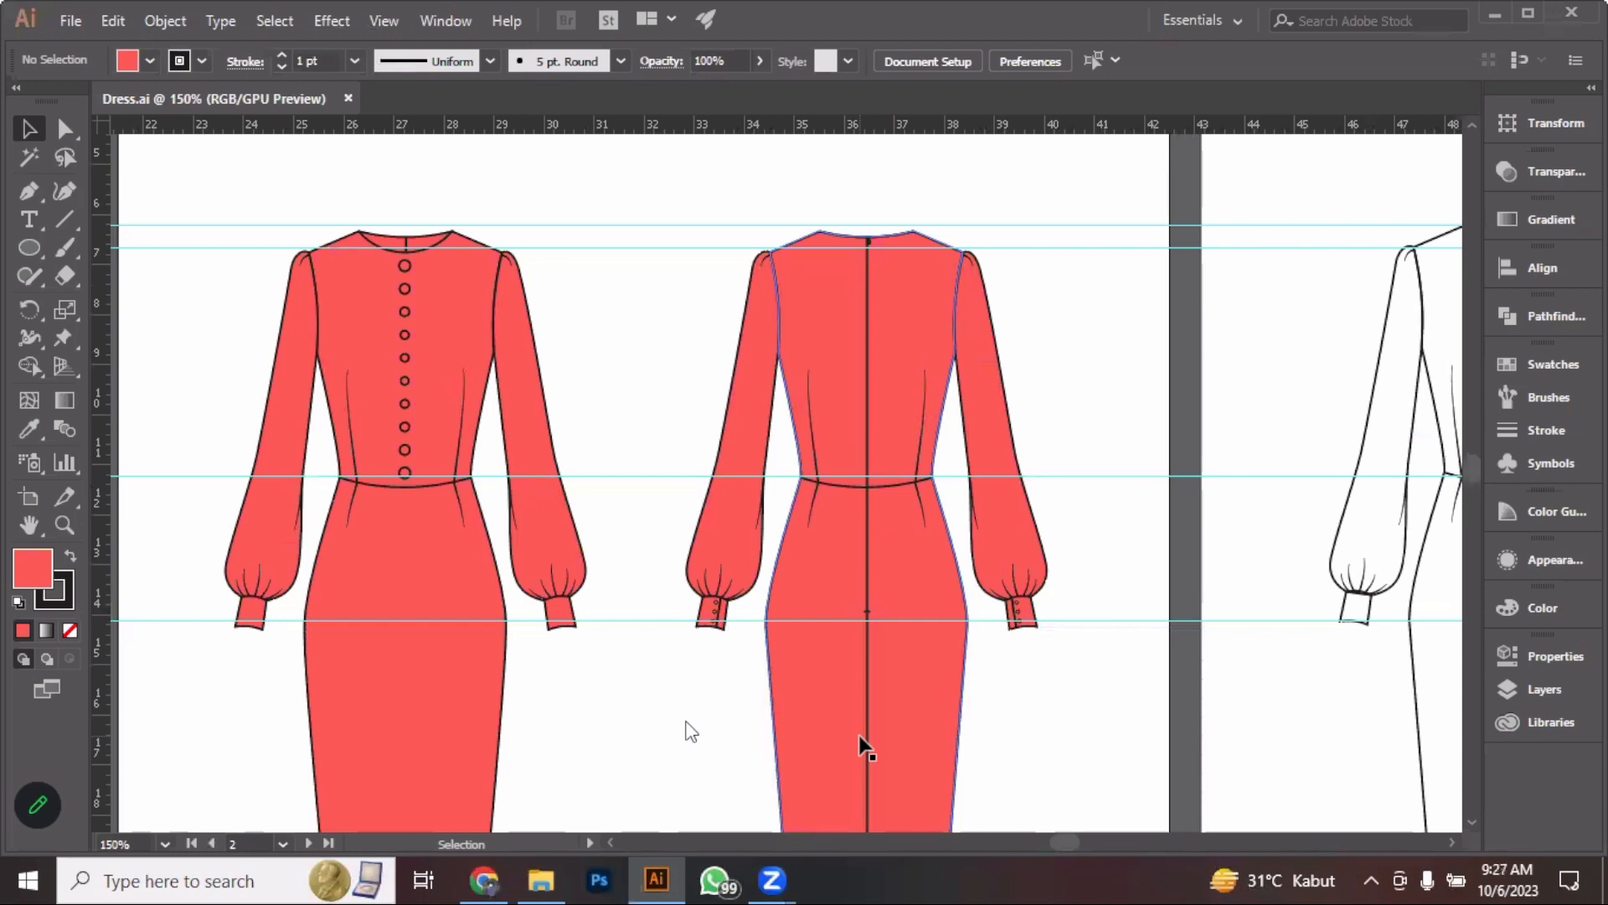
Save the document also as an Adobe PDF named Dress in the Bahan praktik folder, covering all artboards, with the [Illustrator Default] preset
scroll(711, 515, down, 2)
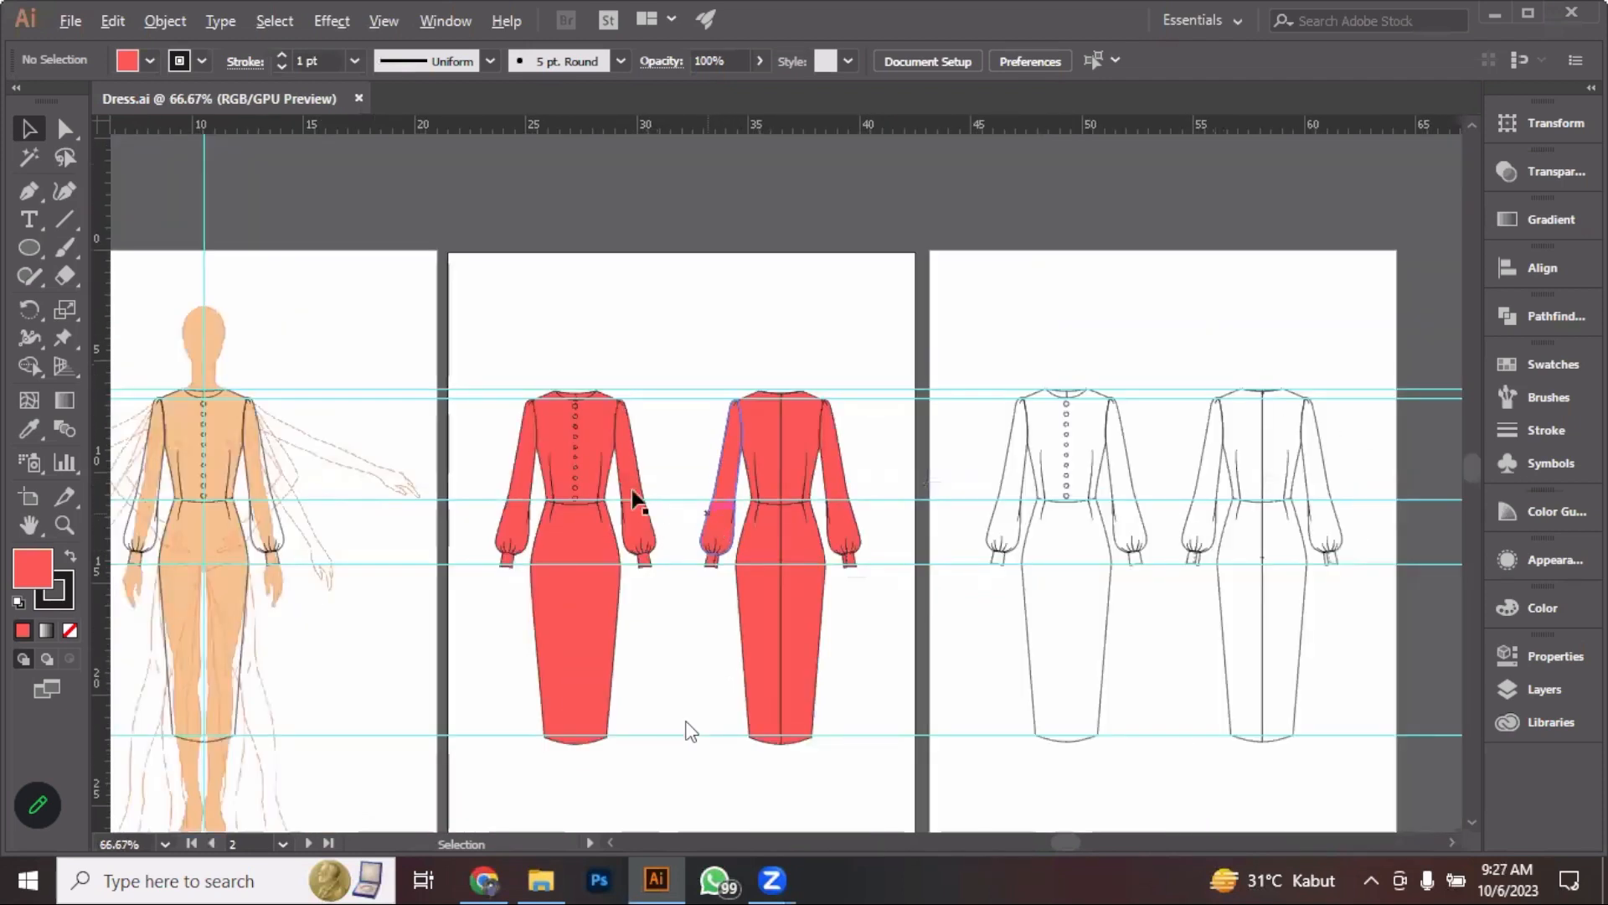
scroll(518, 266, left, 3)
scroll(517, 266, down, 2)
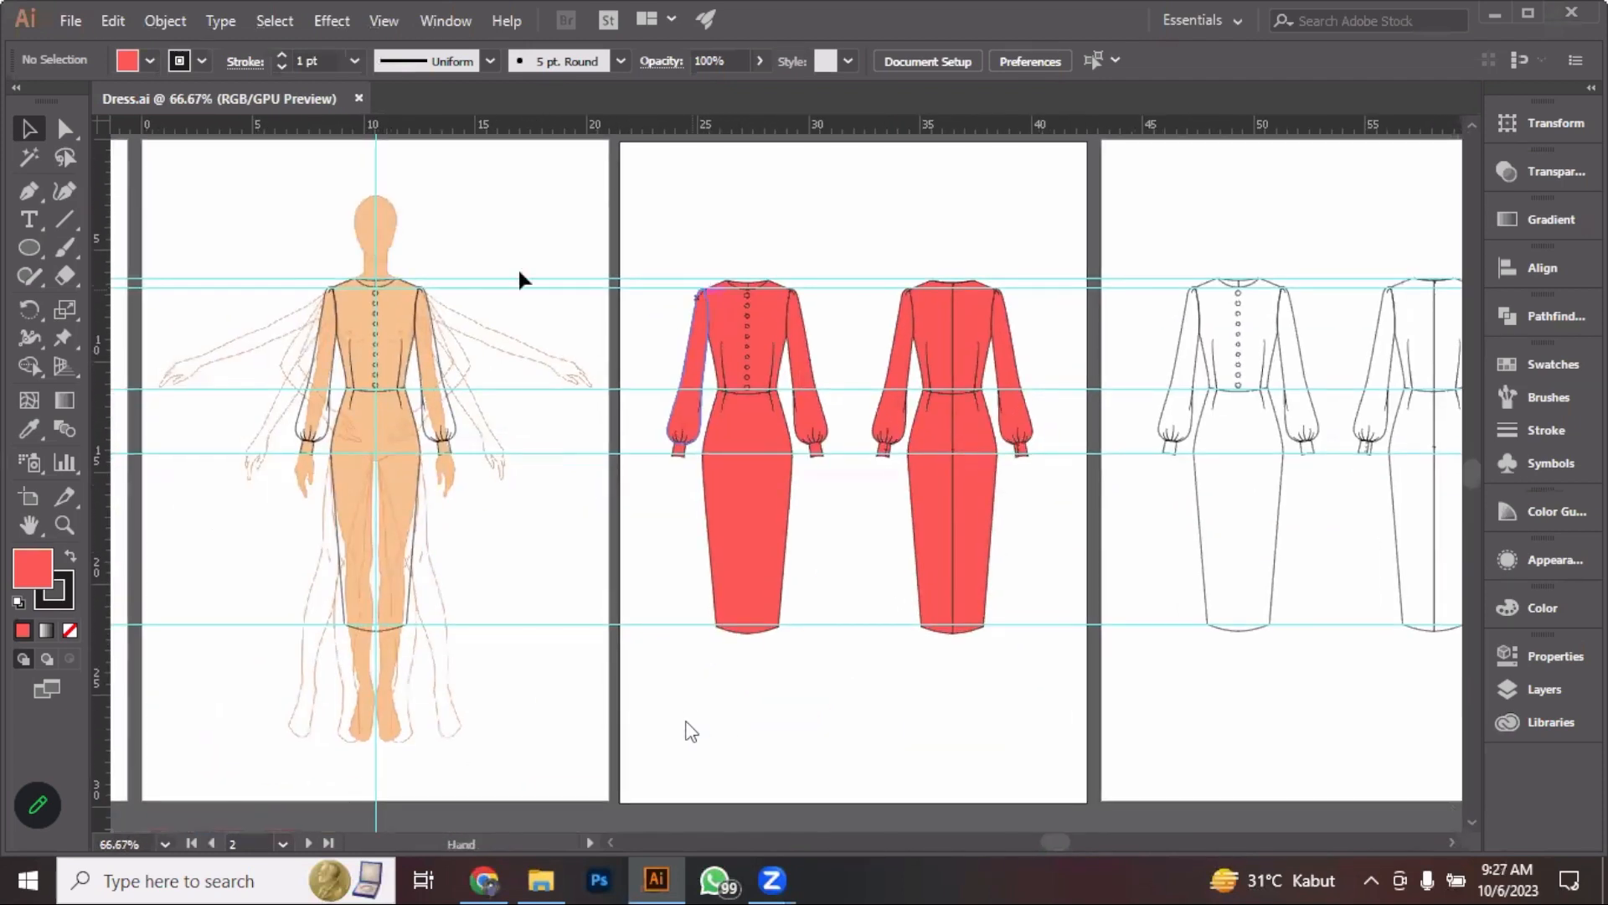
click(73, 22)
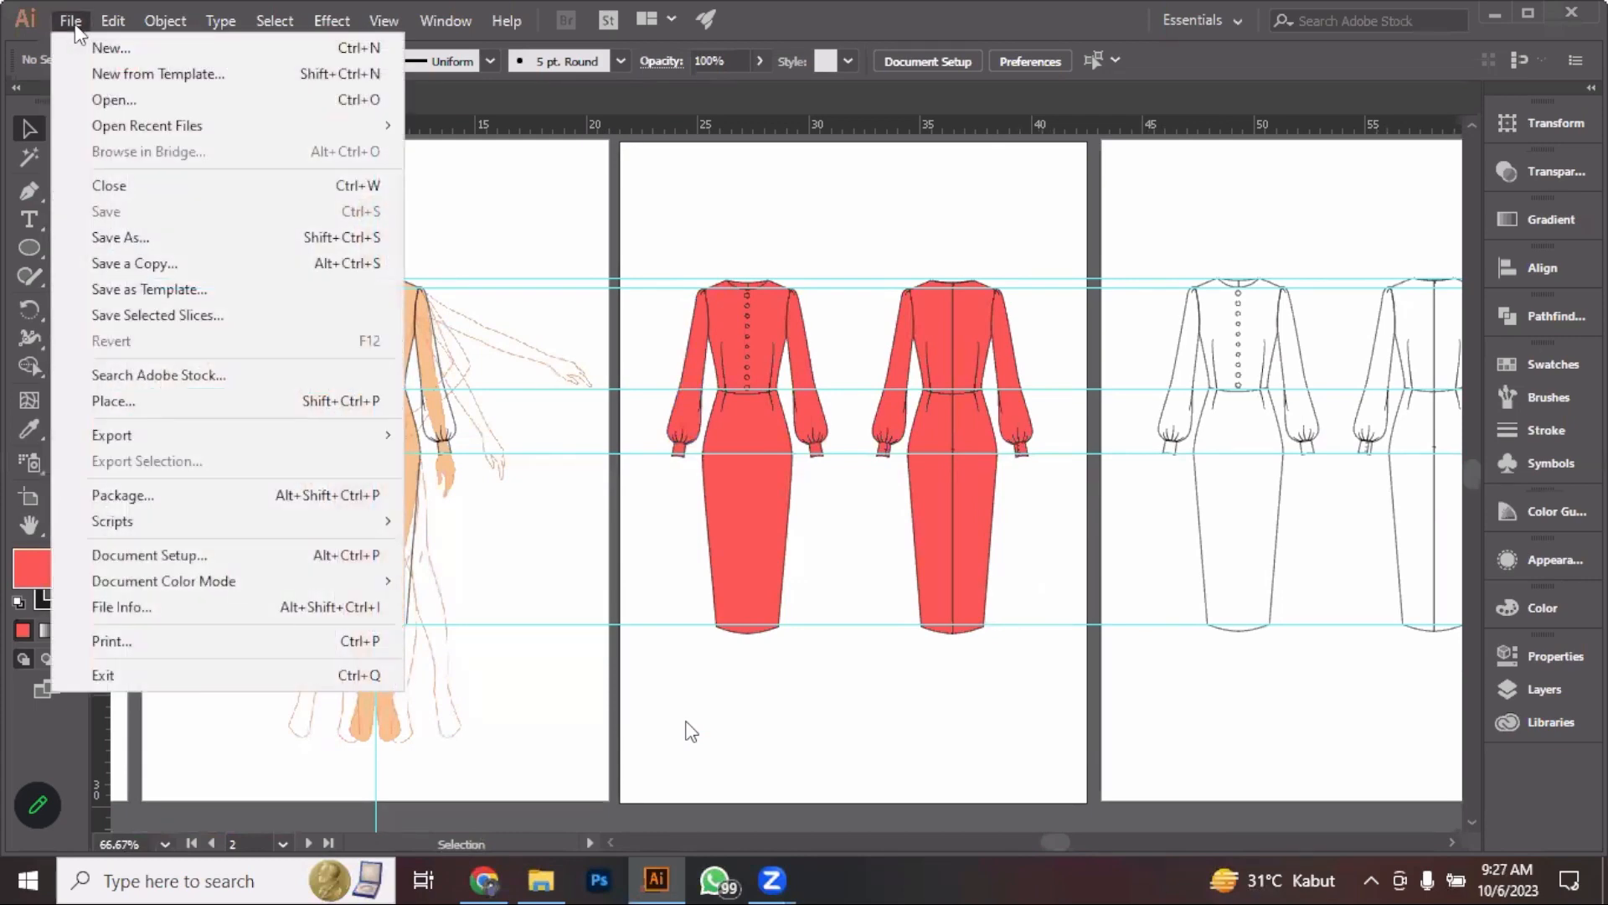
click(351, 249)
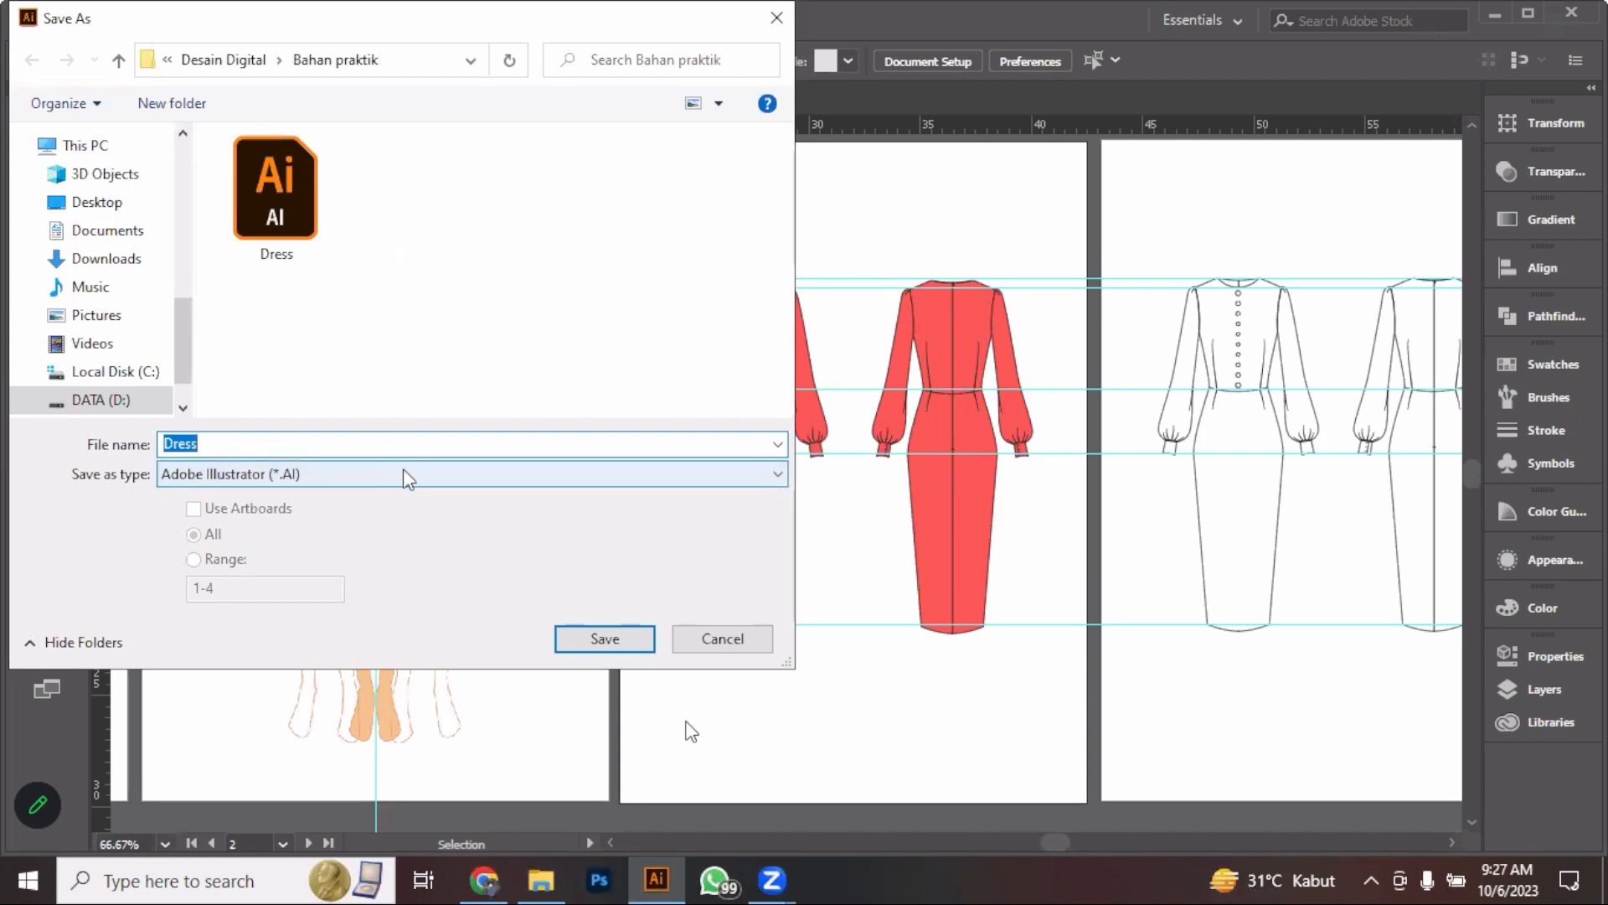
click(333, 475)
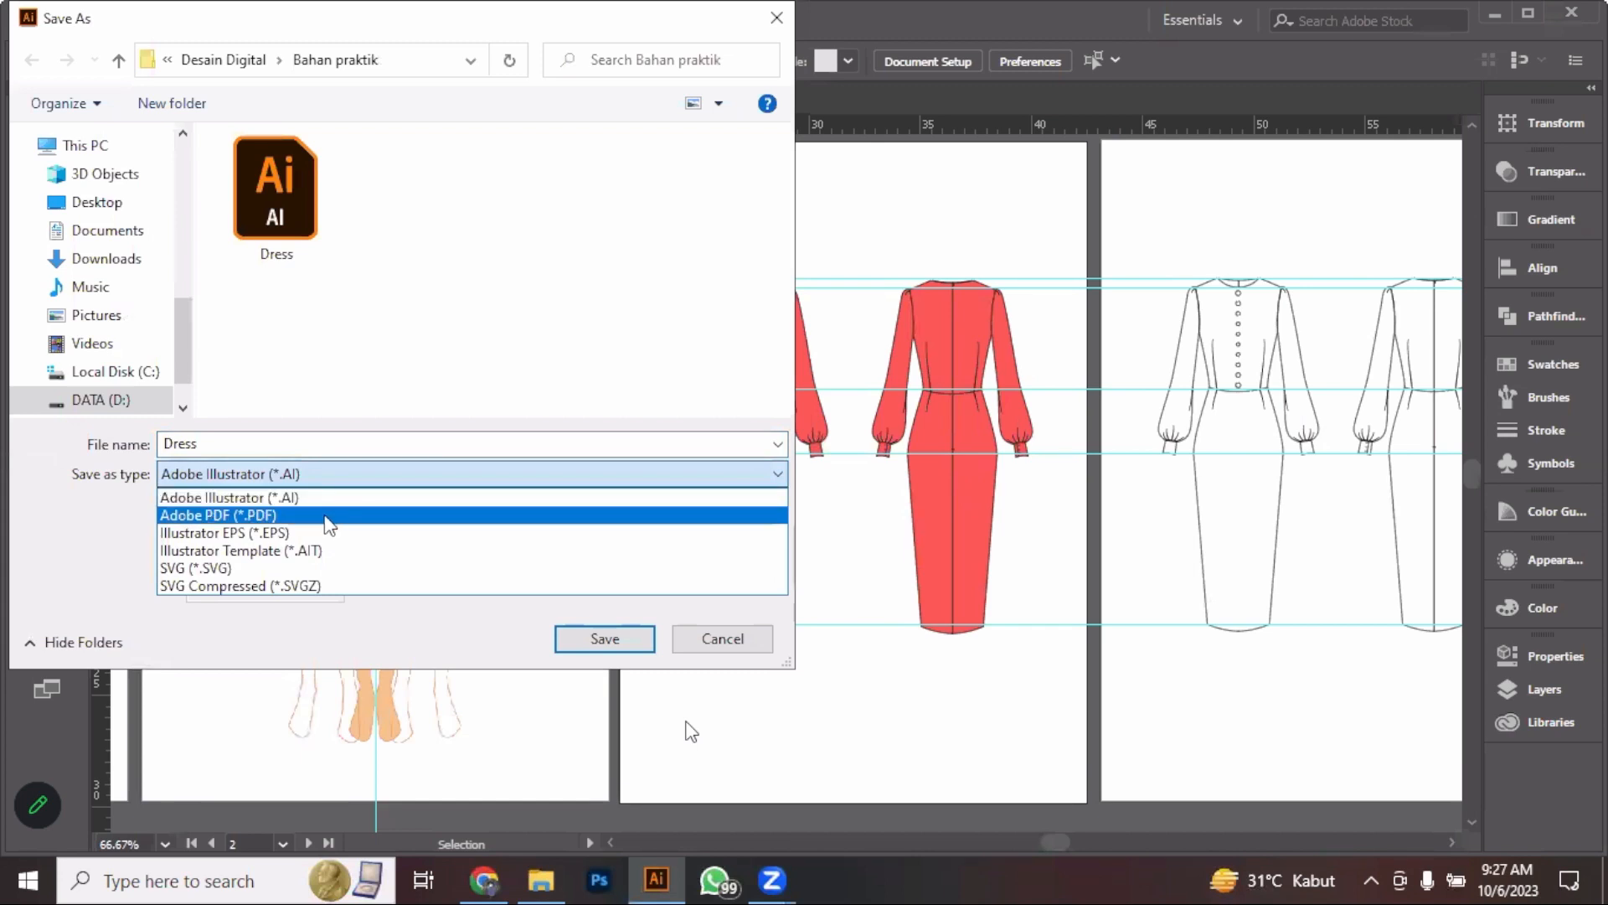
click(320, 516)
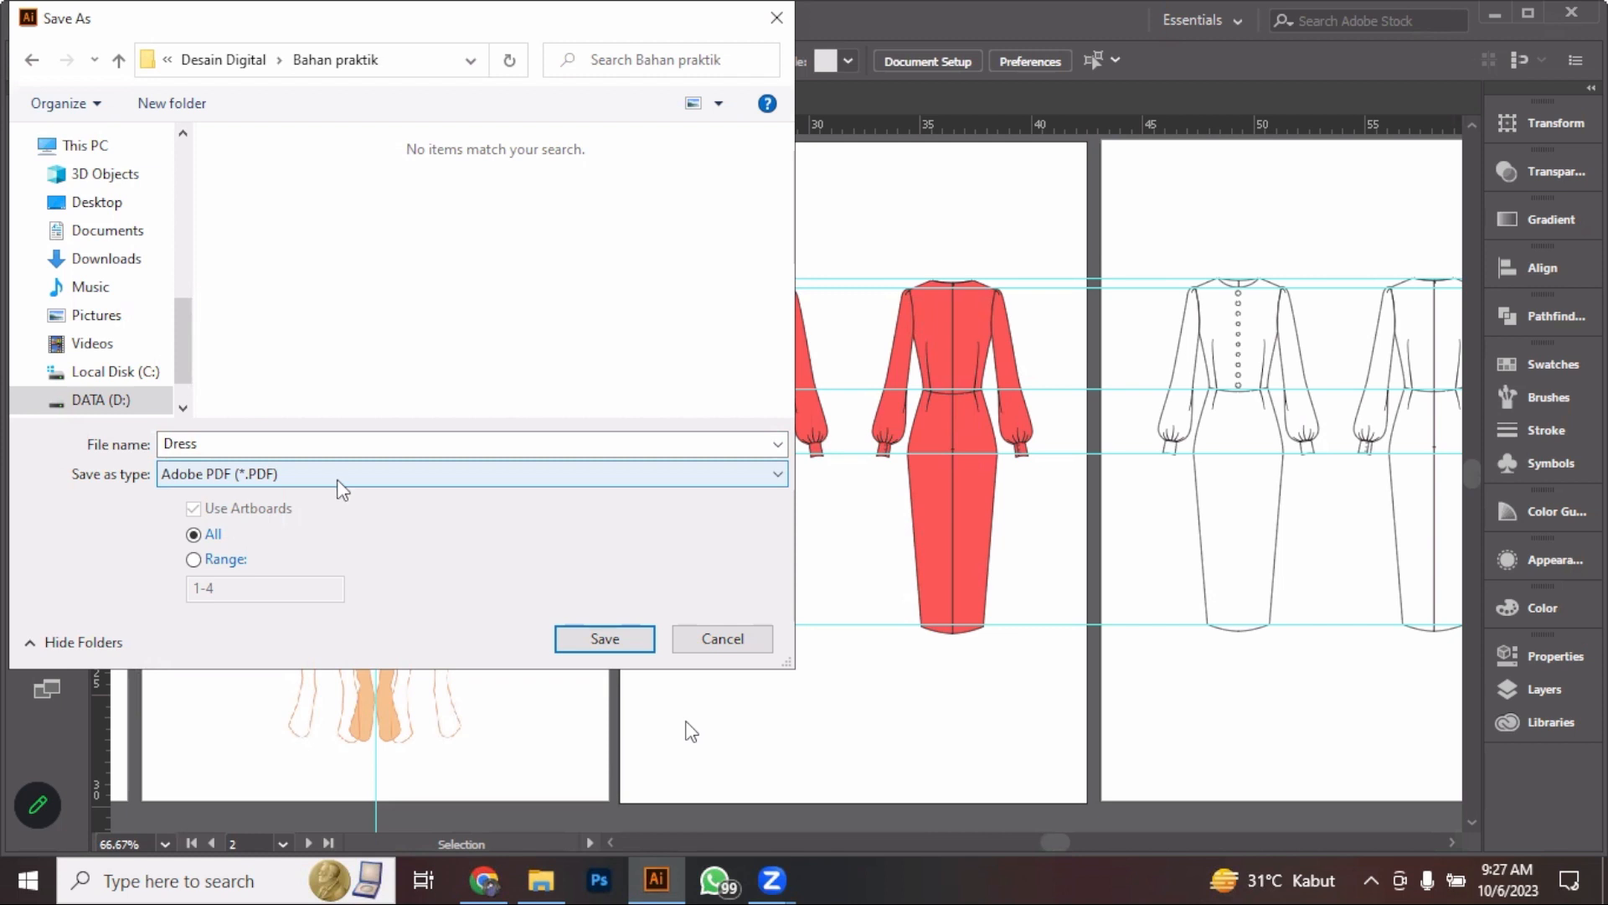
click(195, 559)
click(195, 534)
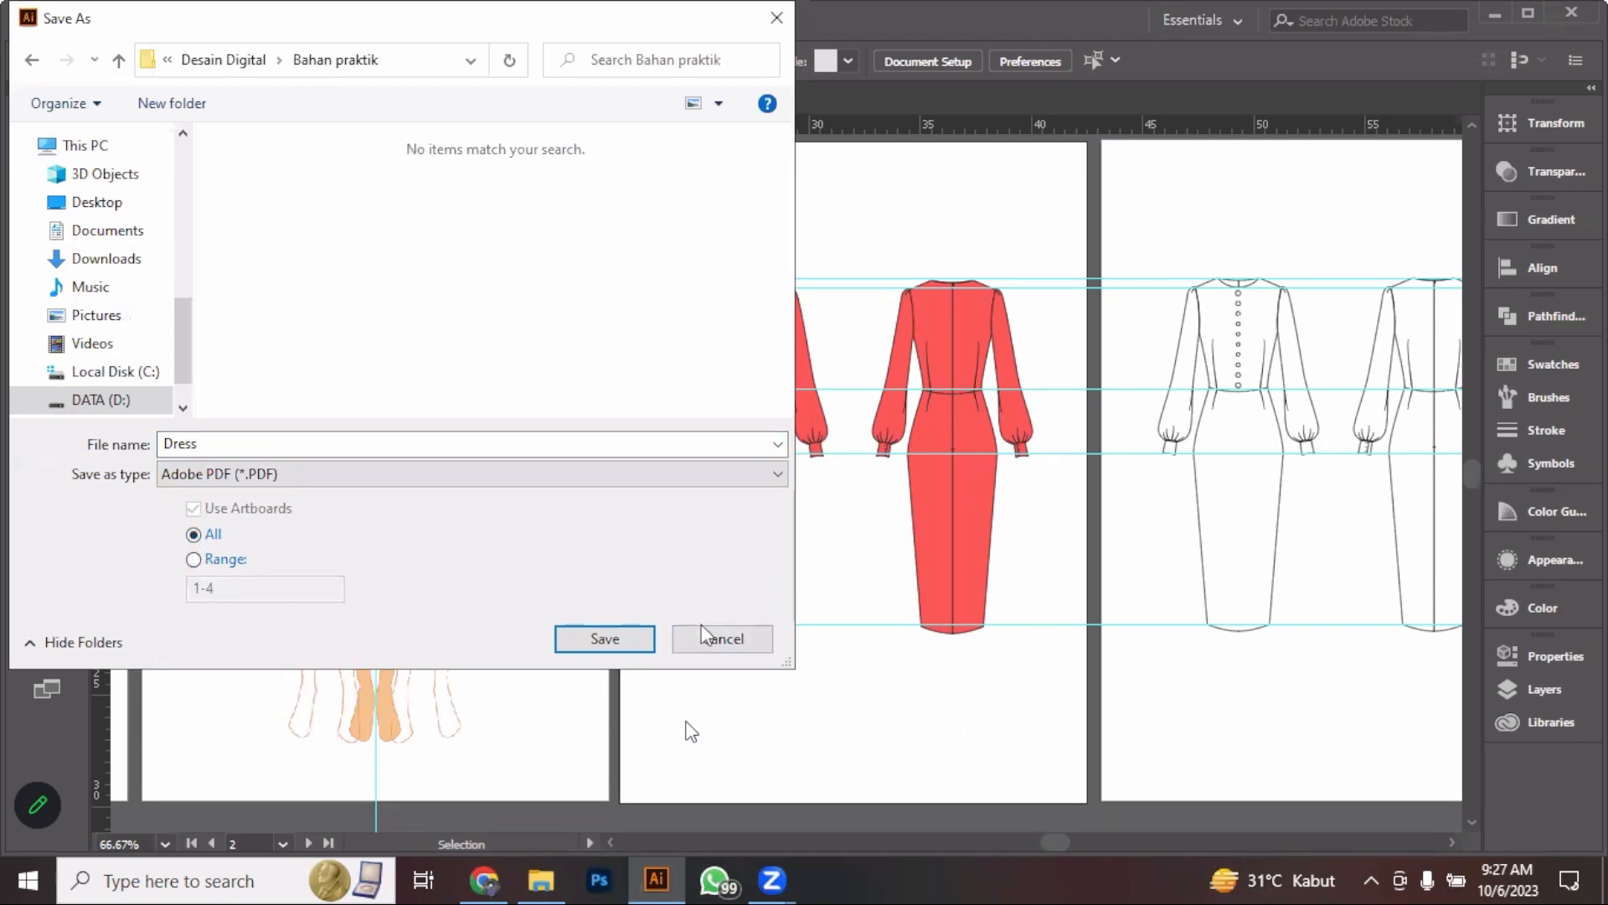
click(639, 638)
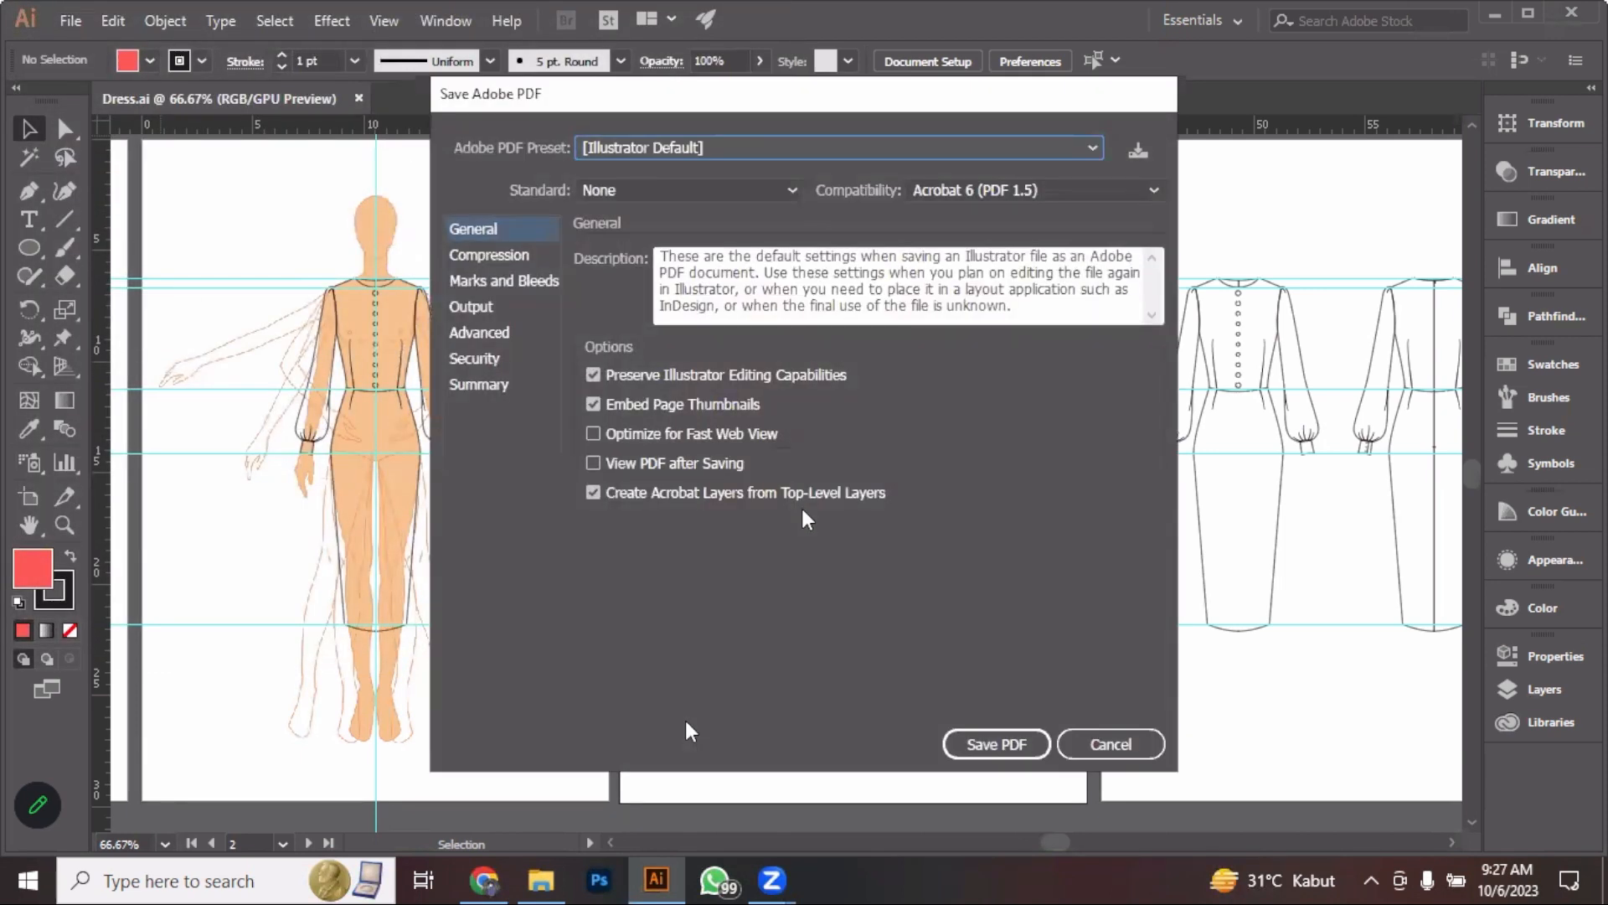
click(1013, 744)
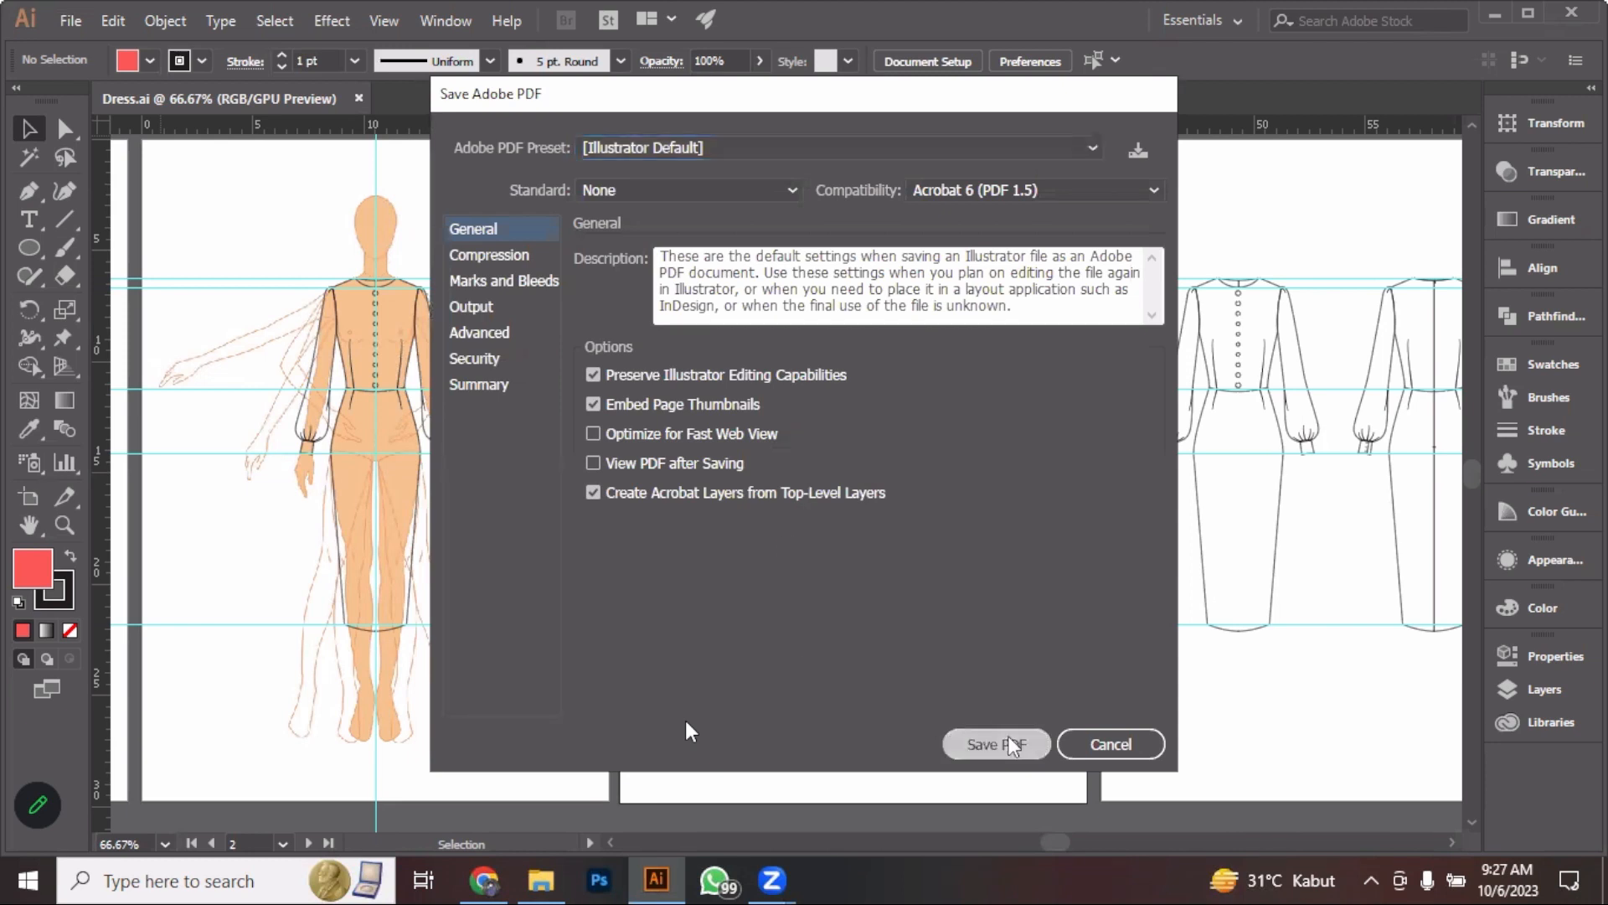